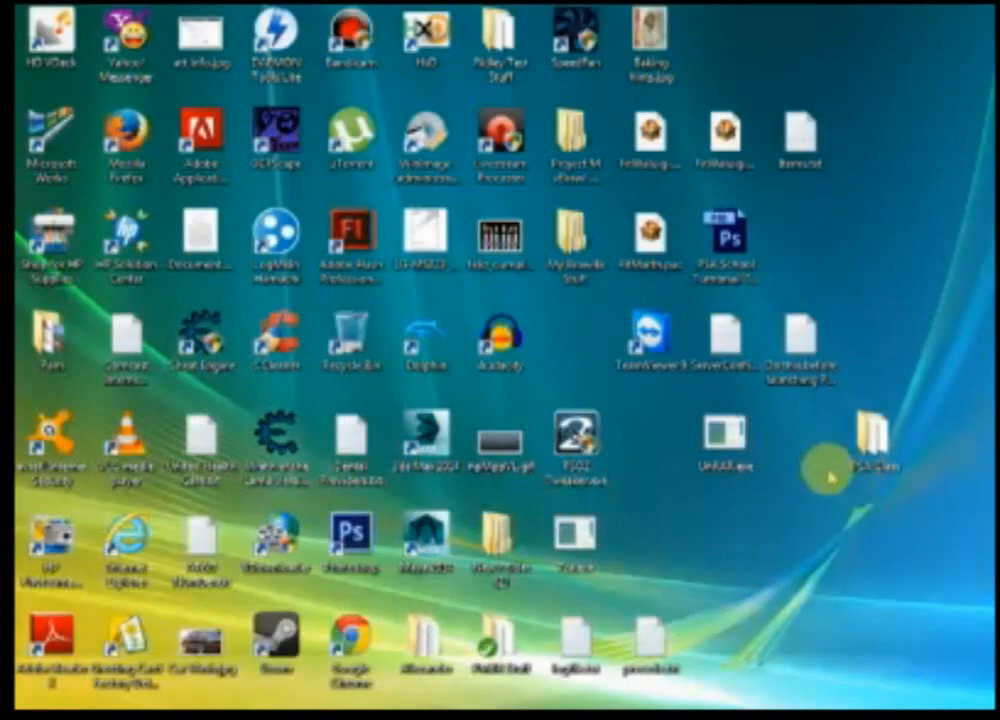
Step: Open the PSA Class folder from the desktop and move its window aside
{"action": "double_click", "coordinate": [873, 437]}
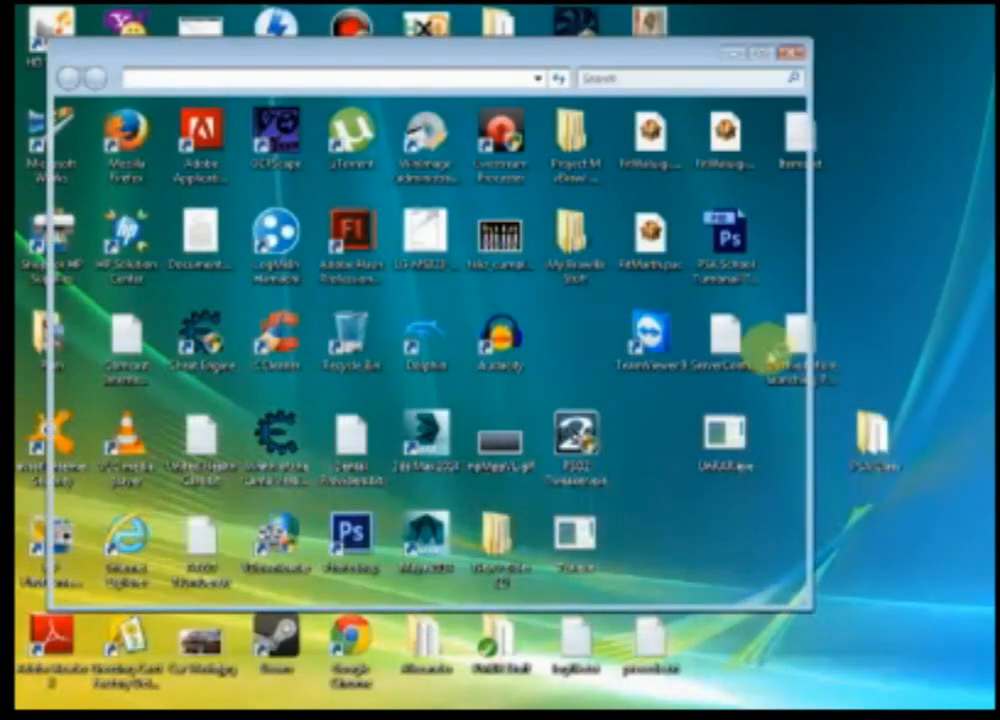
{"action": "left_click_drag", "start_coordinate": [473, 54], "coordinate": [830, 27]}
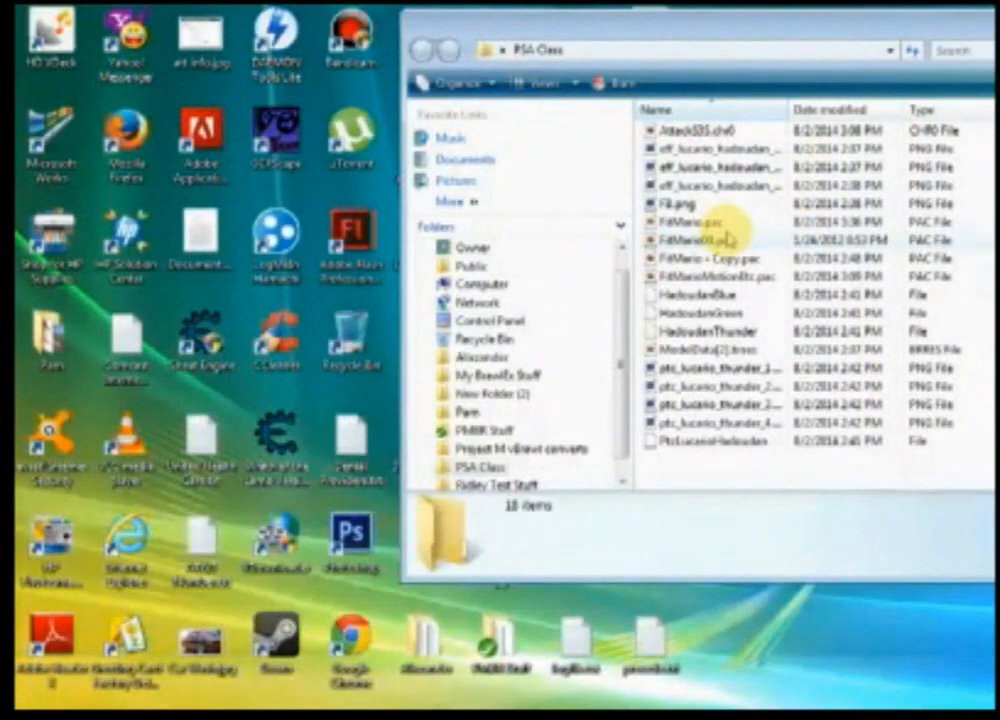
{"action": "left_click_drag", "start_coordinate": [766, 45], "coordinate": [868, 47]}
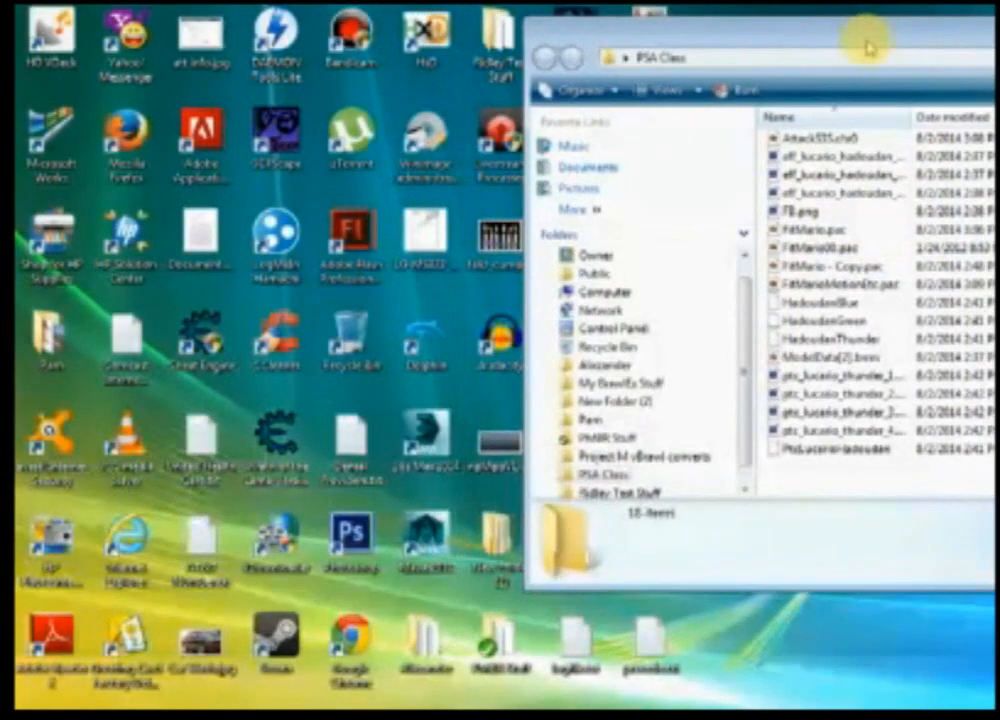
Step: Browse the Alexander folder through Brawl-Related and Moveset Editing to the PSA 1.2a program folder
{"action": "double_click", "coordinate": [426, 645]}
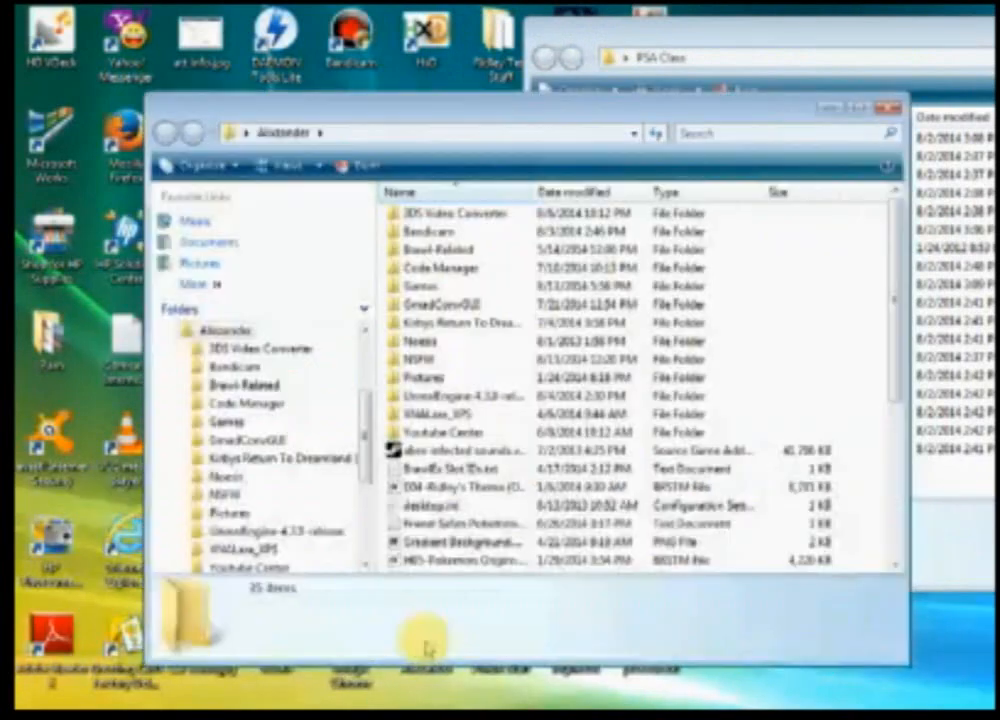
{"action": "left_click_drag", "start_coordinate": [568, 107], "coordinate": [495, 74]}
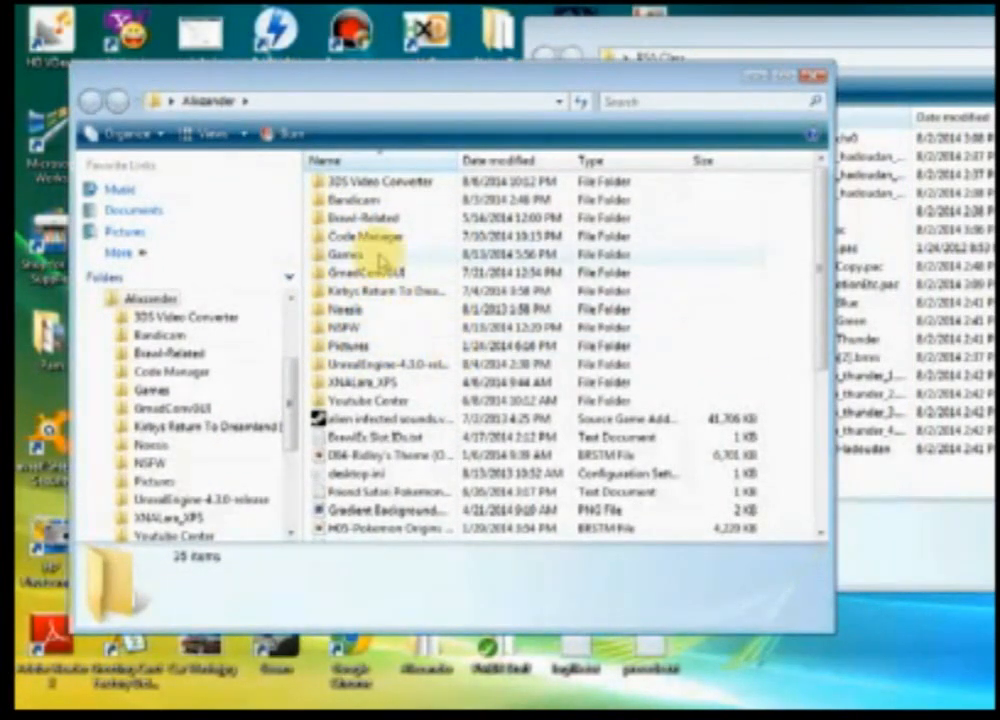
{"action": "double_click", "coordinate": [366, 216]}
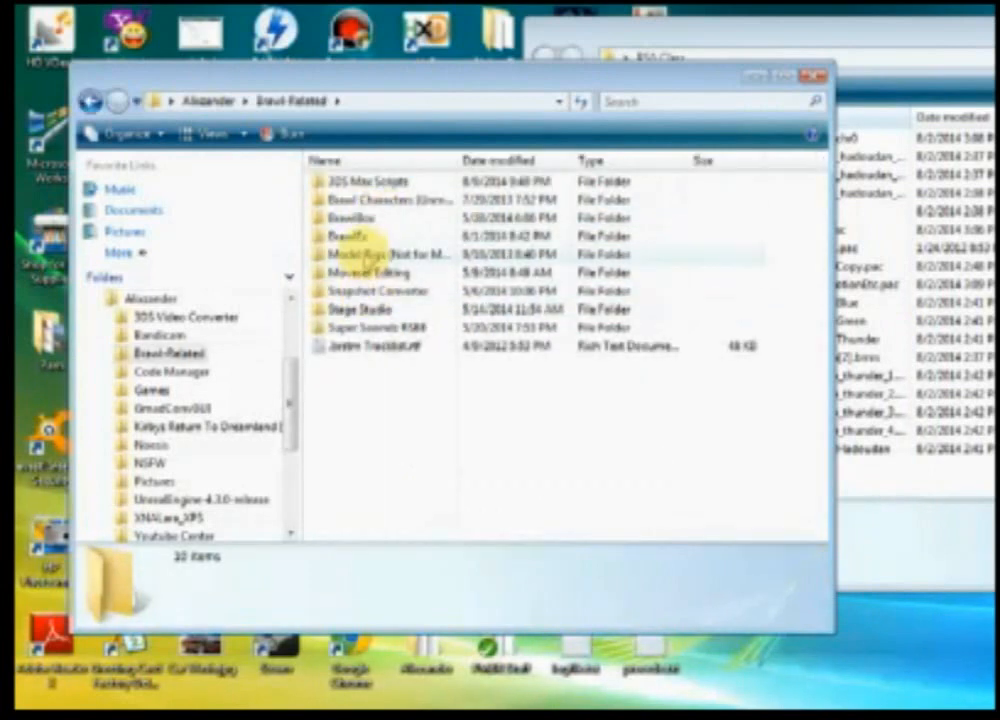
{"action": "double_click", "coordinate": [366, 272]}
{"action": "double_click", "coordinate": [352, 199]}
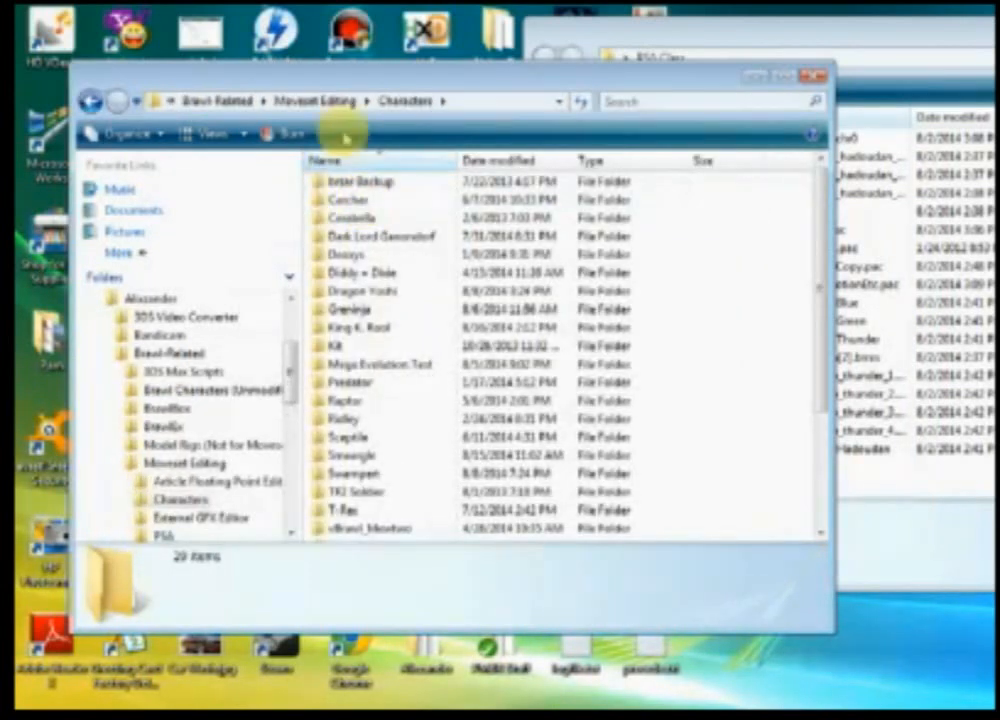
{"action": "key", "text": "BackSpace"}
{"action": "double_click", "coordinate": [350, 237]}
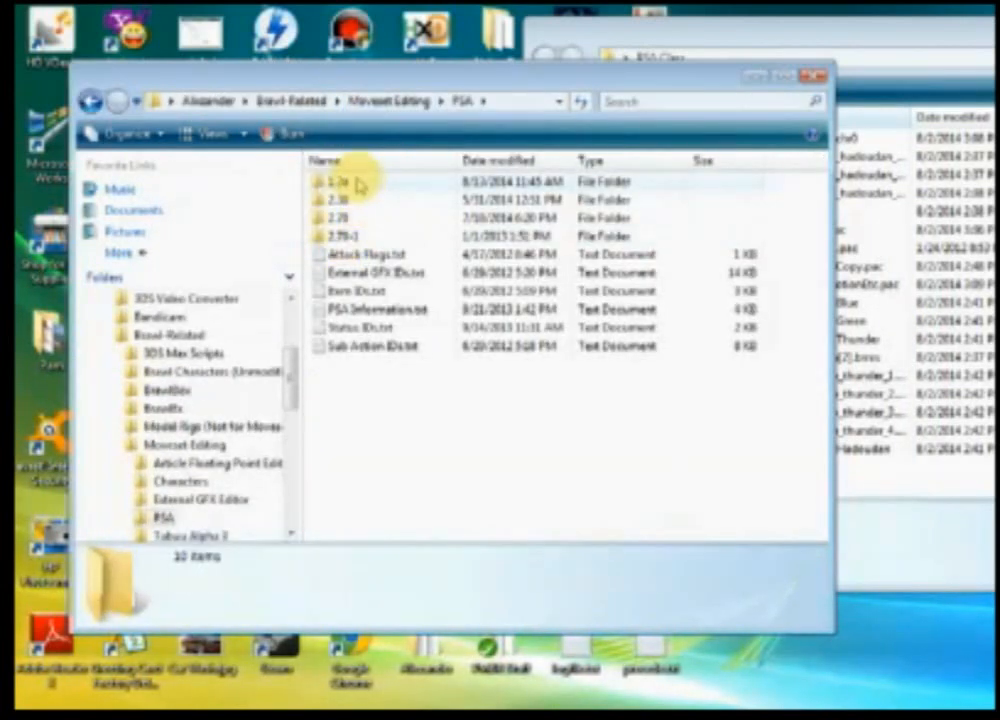
{"action": "double_click", "coordinate": [338, 183]}
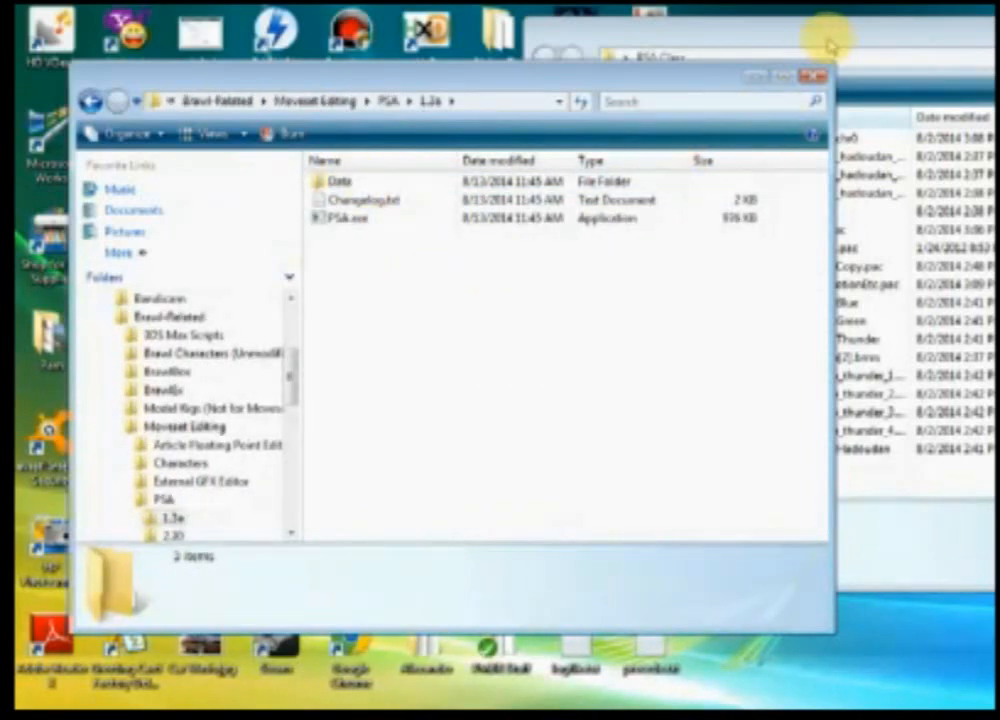
Step: Move the PSA Class window lower and minimize the PSA 1.2a folder window
{"action": "left_click_drag", "start_coordinate": [830, 45], "coordinate": [898, 148]}
{"action": "left_click", "coordinate": [437, 339]}
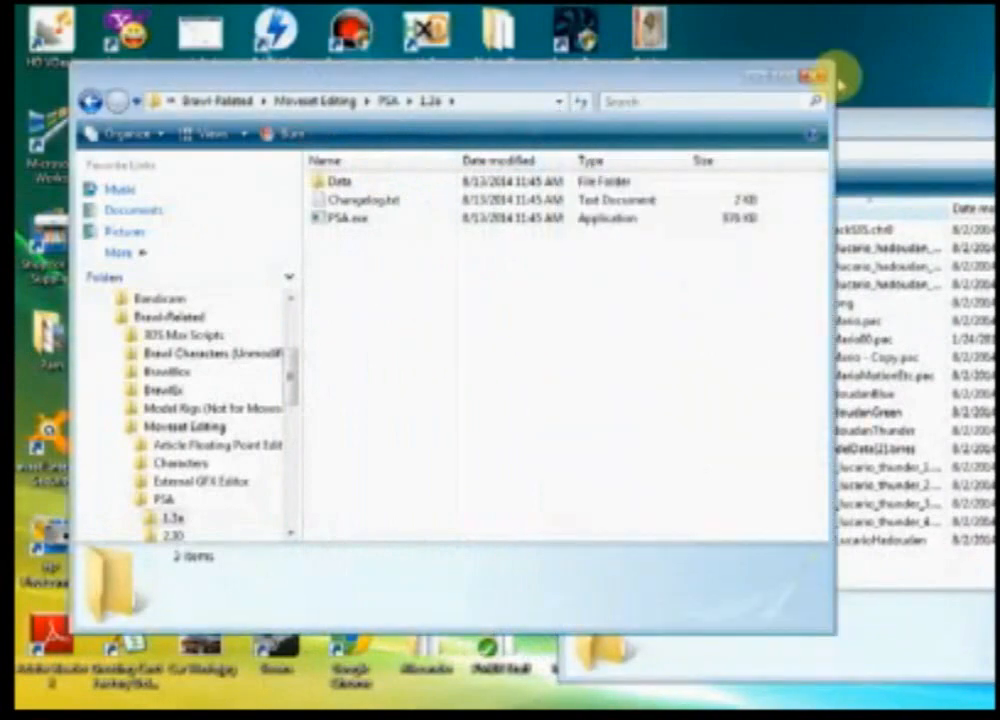
{"action": "left_click", "coordinate": [757, 76]}
Step: Launch BrawlBox v0.71 from the Alexander > Brawl-Related > BrawlBox > v0.71 folder and minimize that folder window
{"action": "double_click", "coordinate": [425, 640]}
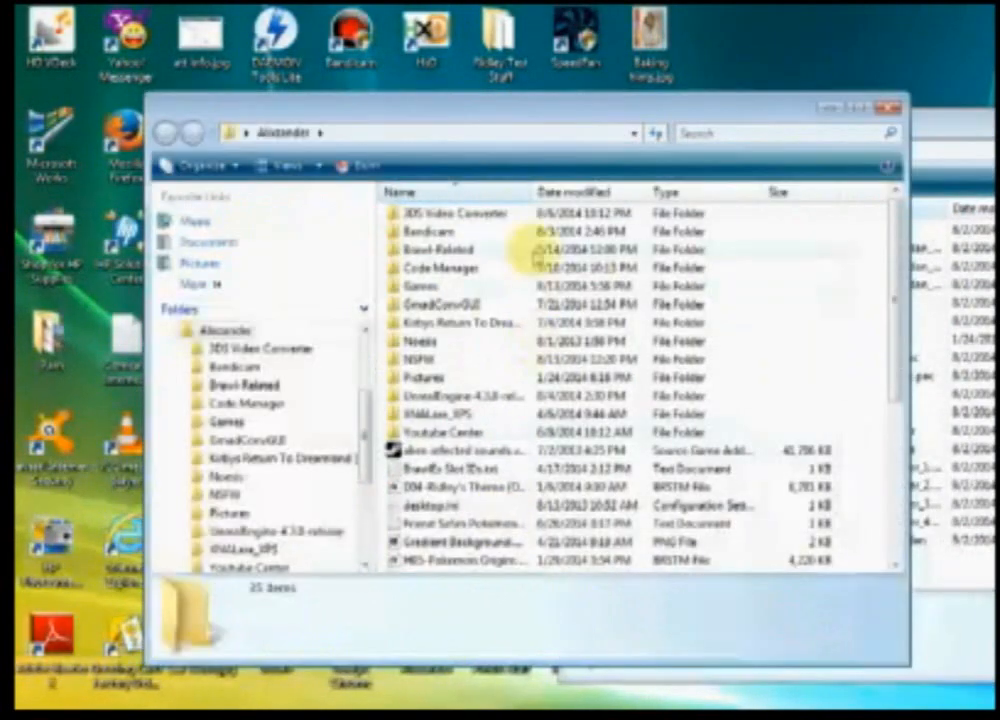
{"action": "double_click", "coordinate": [413, 285]}
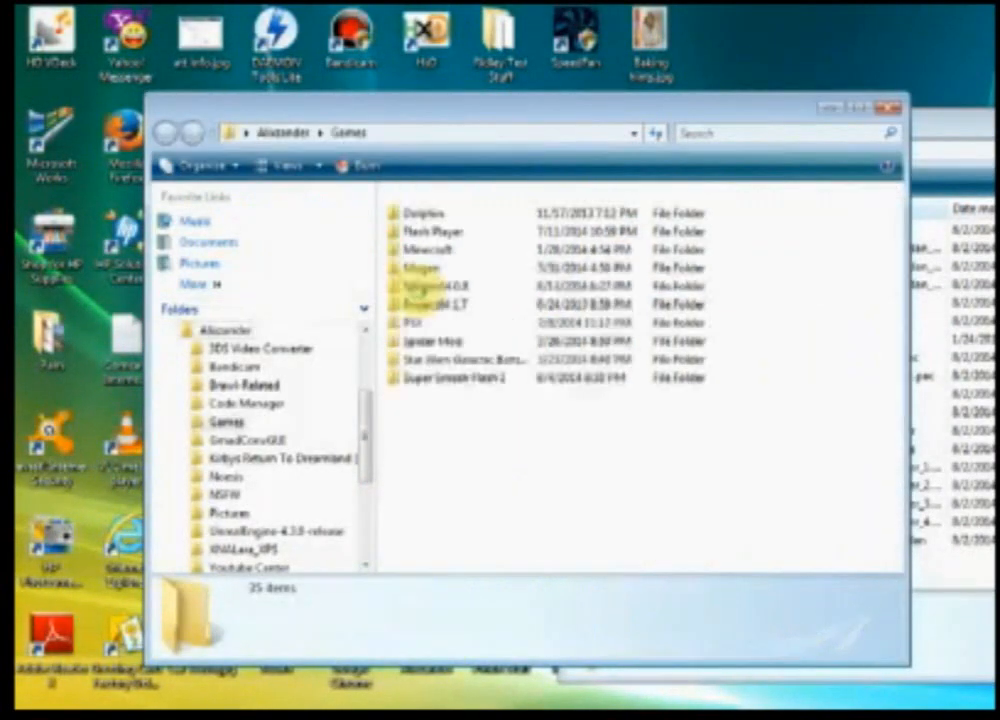
{"action": "left_click", "coordinate": [285, 131]}
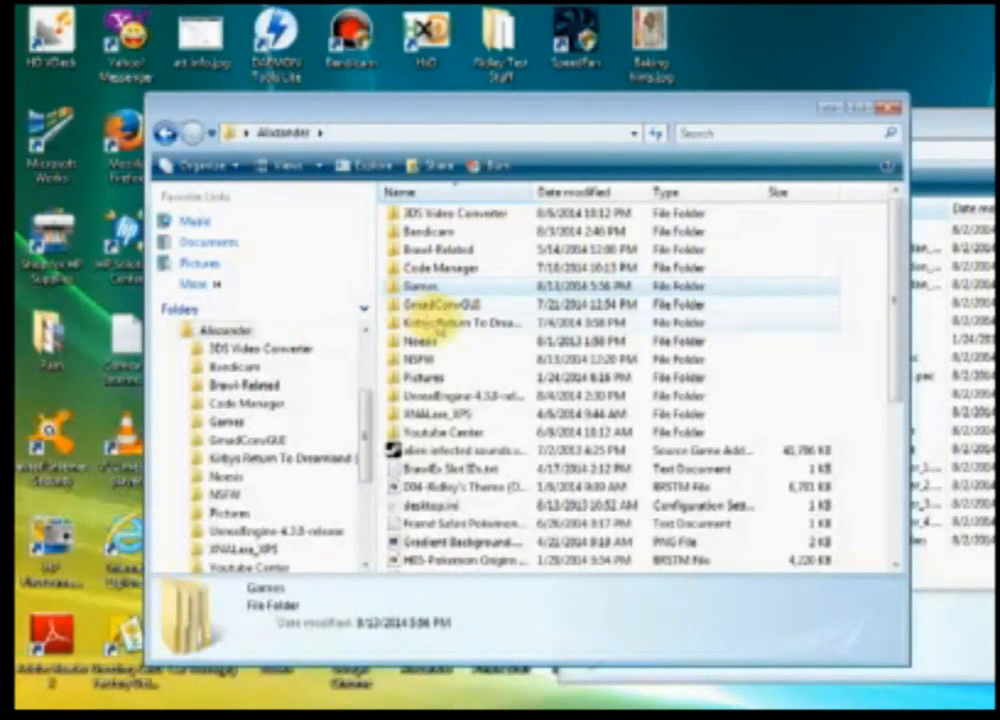
{"action": "double_click", "coordinate": [430, 249]}
{"action": "double_click", "coordinate": [440, 250]}
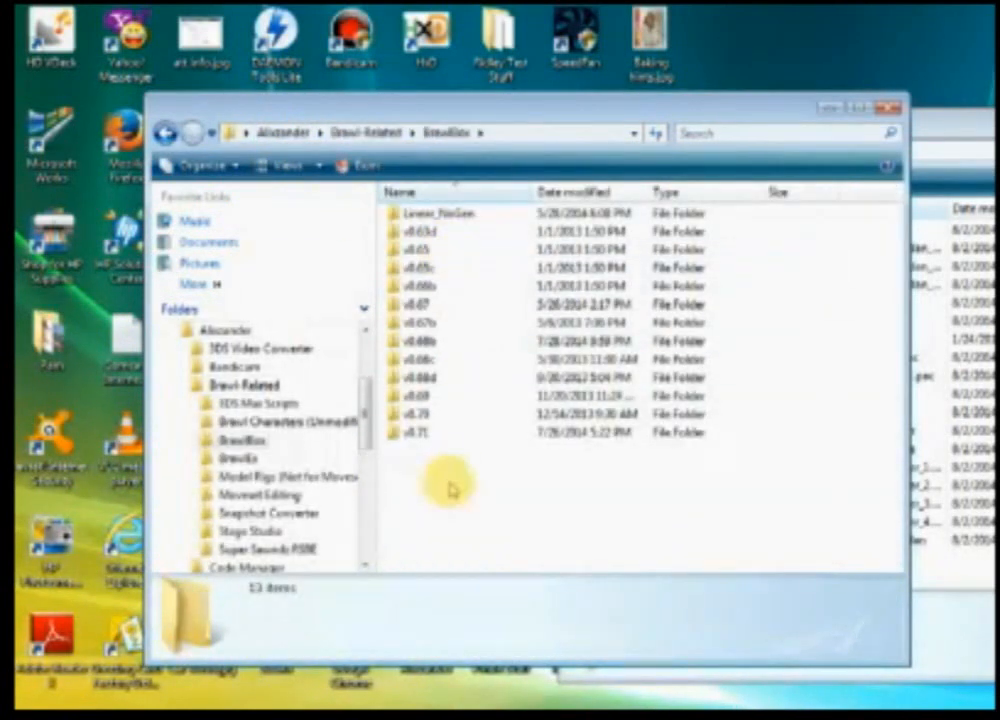
{"action": "double_click", "coordinate": [417, 431]}
{"action": "left_click", "coordinate": [440, 231]}
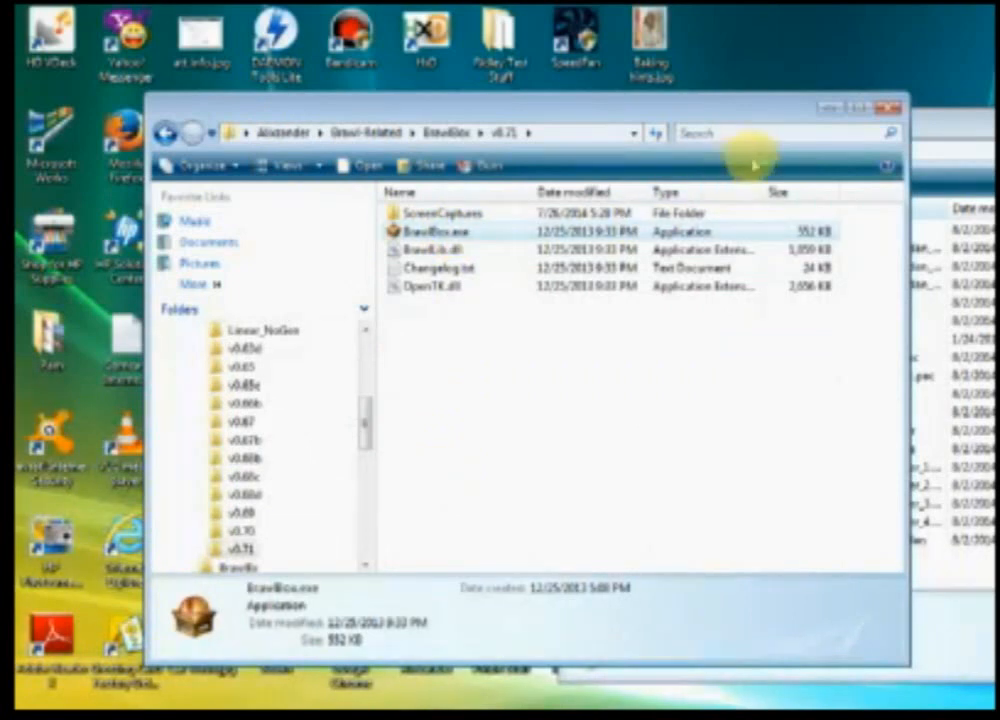
{"action": "left_click", "coordinate": [828, 111]}
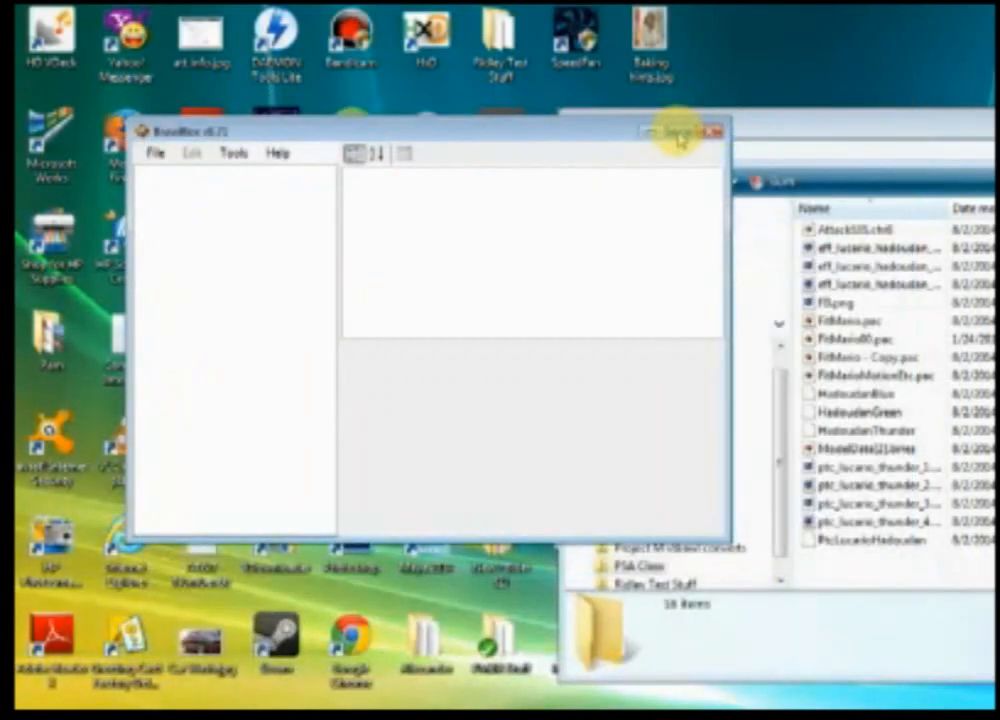
Step: Open FitMario00.pac in BrawlBox and expand ModelData[0] to select the FitMario00 model
{"action": "left_click_drag", "start_coordinate": [838, 341], "coordinate": [326, 236]}
{"action": "left_click", "coordinate": [169, 202]}
{"action": "left_click", "coordinate": [189, 225]}
{"action": "left_click", "coordinate": [238, 249]}
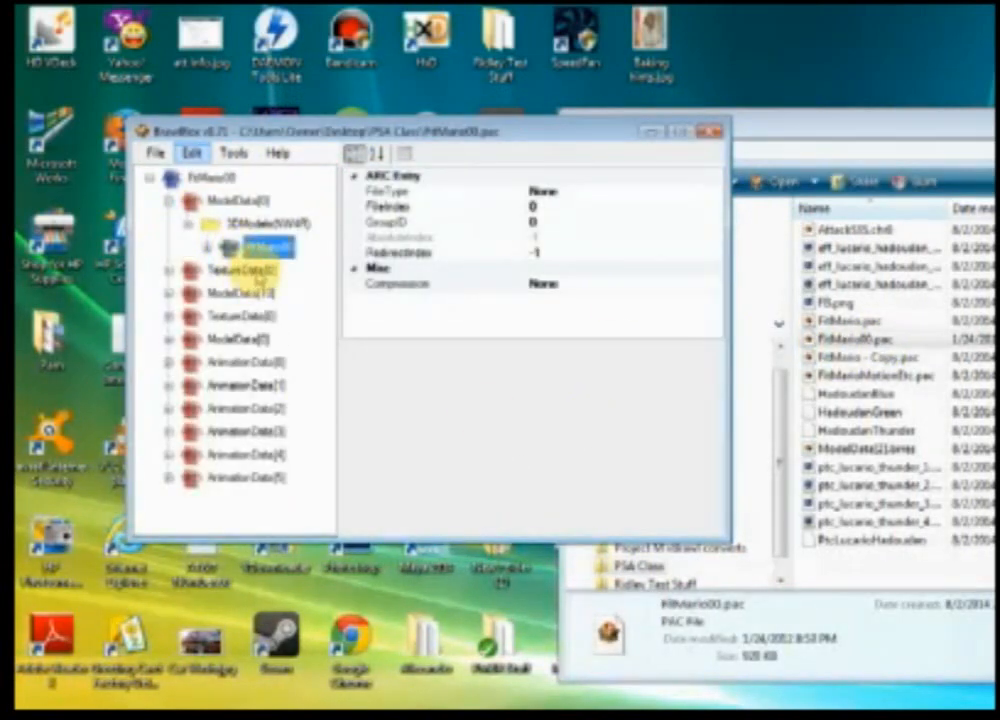
Step: Preview the FitMario00 model in the Advanced Model Editor and maximize the editor window
{"action": "left_click_drag", "start_coordinate": [258, 134], "coordinate": [924, 586]}
{"action": "right_click", "coordinate": [946, 691]}
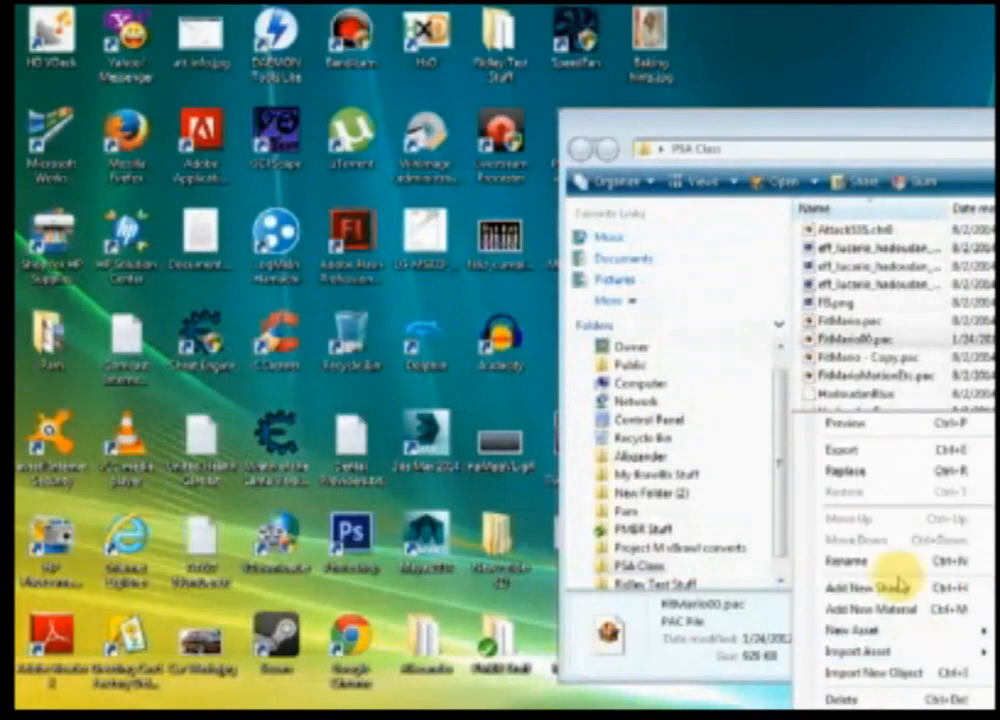
{"action": "left_click", "coordinate": [833, 423]}
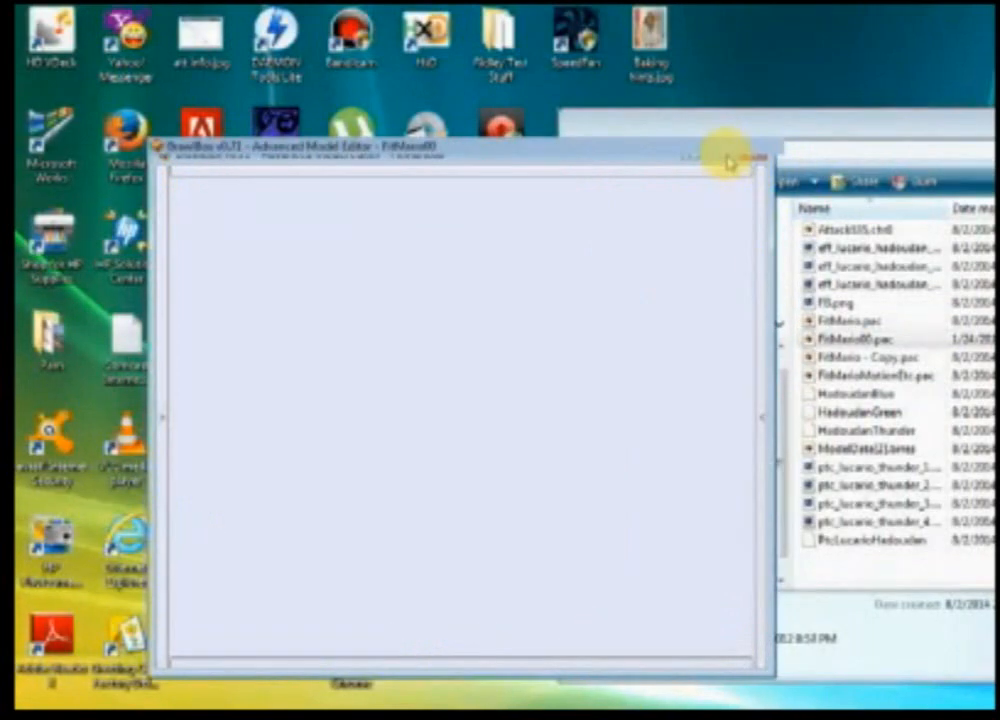
{"action": "left_click", "coordinate": [728, 158]}
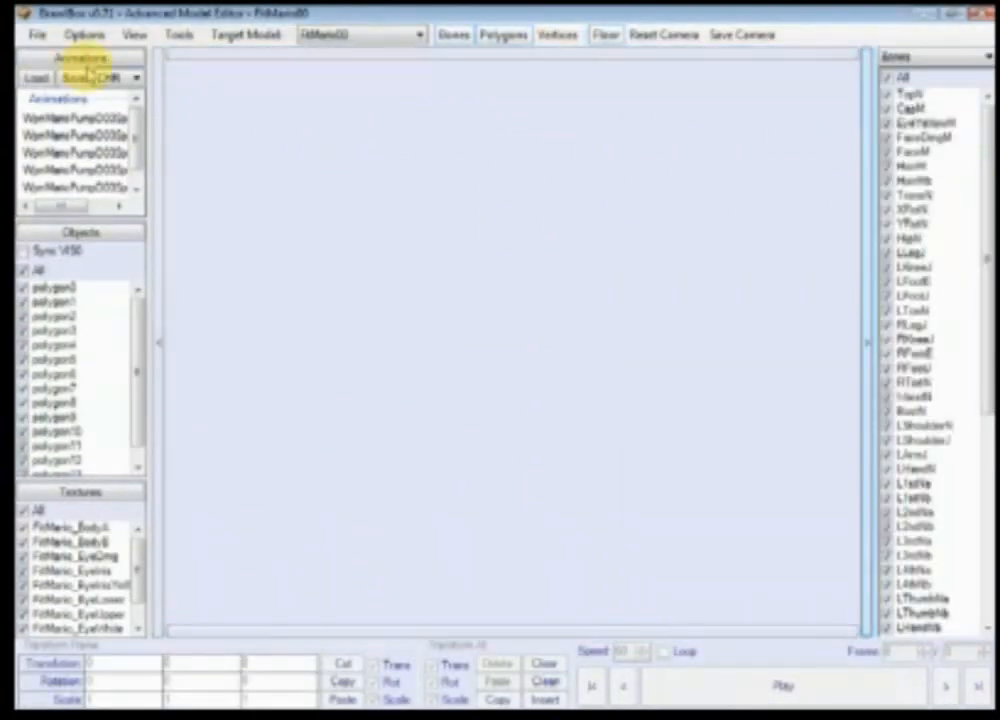
Step: Load the animations from the Mario motion file in the desktop PSA Class folder
{"action": "left_click", "coordinate": [36, 77]}
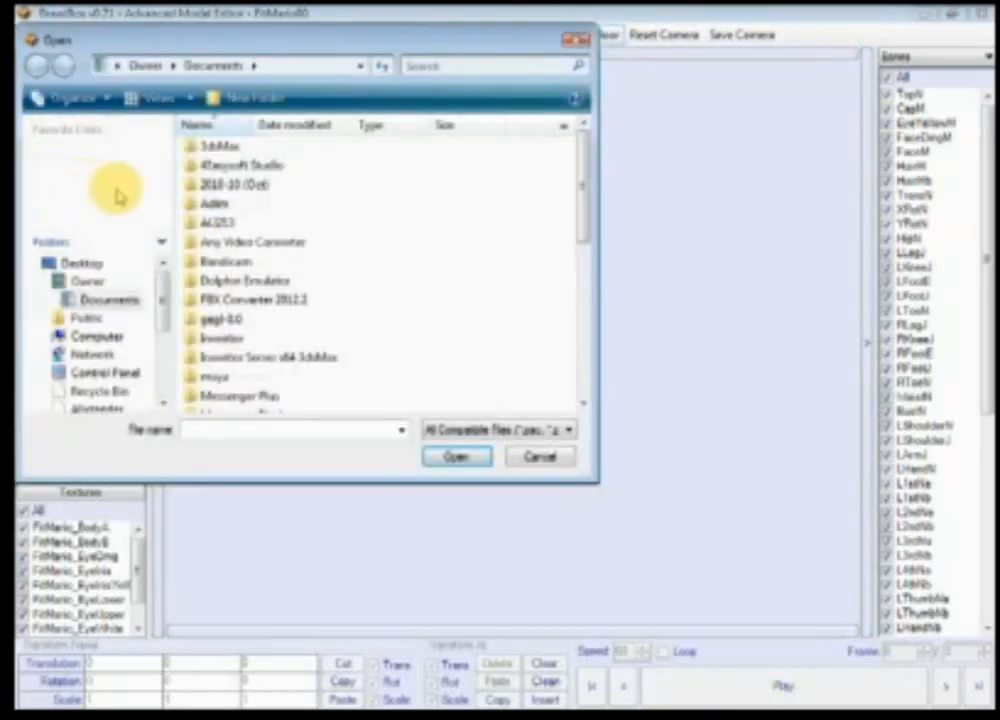
{"action": "left_click", "coordinate": [102, 154]}
{"action": "left_click", "coordinate": [710, 396]}
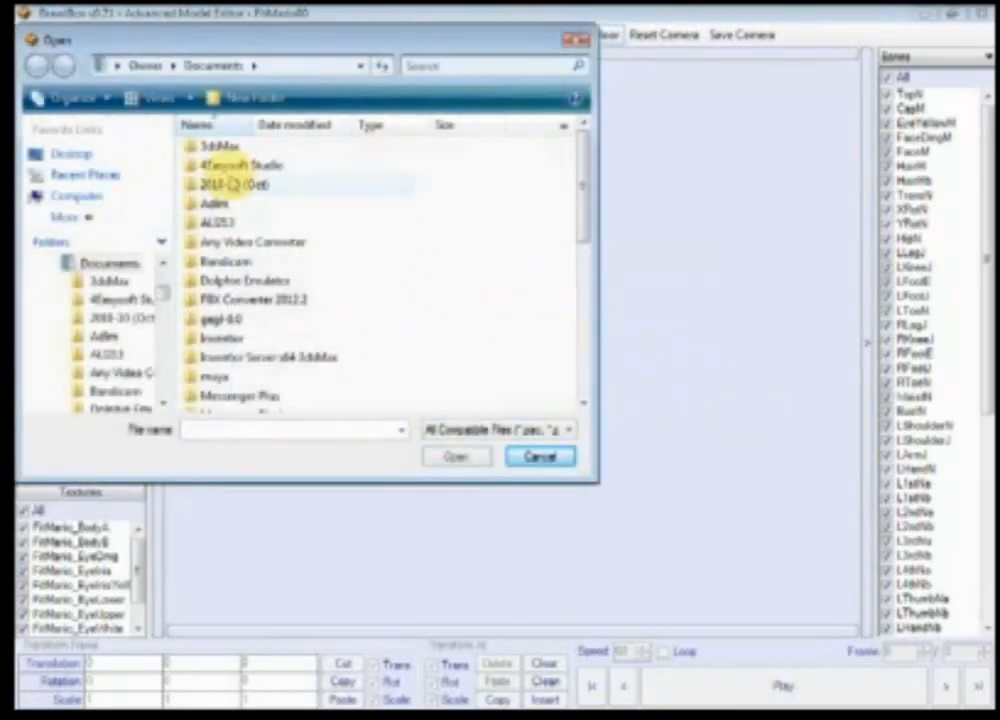
{"action": "left_click", "coordinate": [60, 153]}
{"action": "left_click_drag", "start_coordinate": [580, 160], "coordinate": [594, 252]}
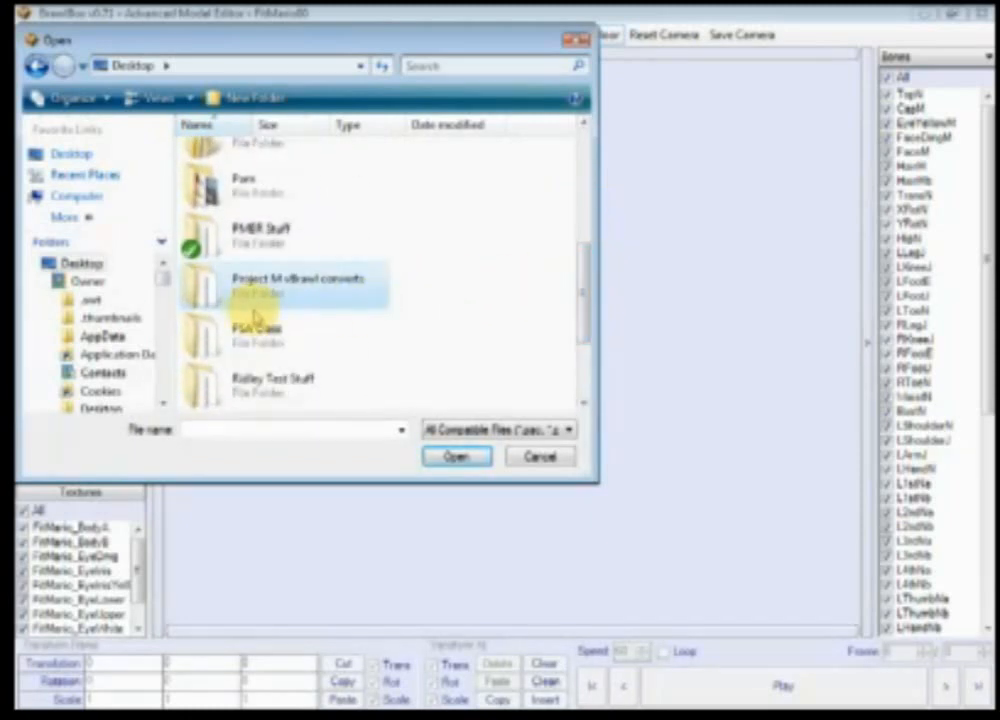
{"action": "double_click", "coordinate": [265, 330]}
{"action": "left_click", "coordinate": [297, 216]}
{"action": "double_click", "coordinate": [297, 216]}
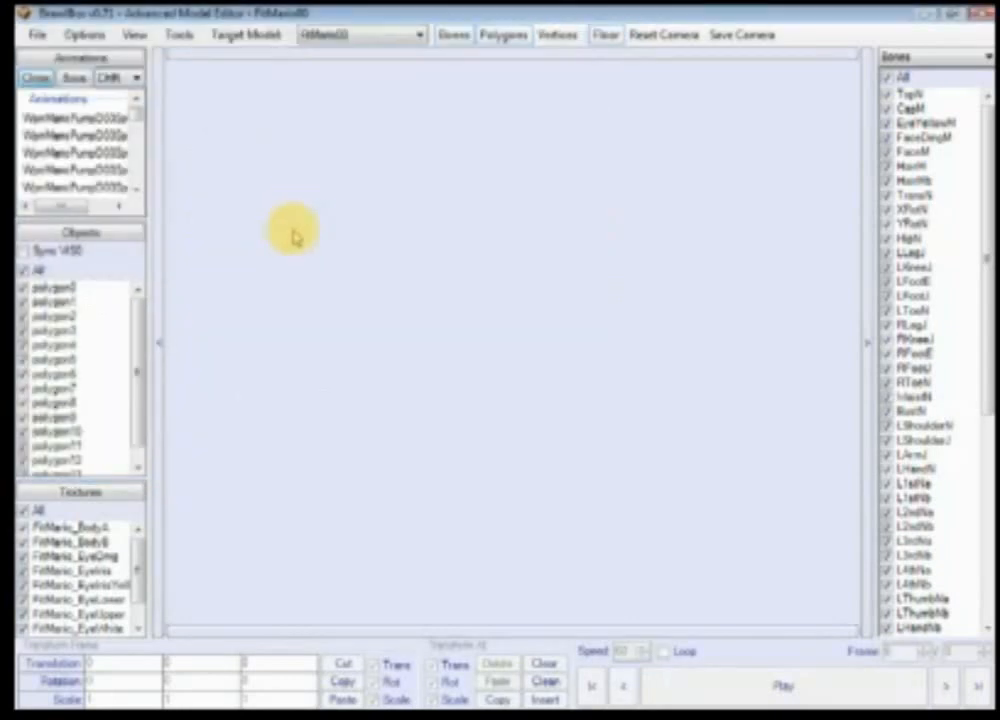
Step: Collapse the Objects and Textures panels to enlarge the animations list
{"action": "left_click", "coordinate": [113, 489]}
{"action": "left_click_drag", "start_coordinate": [127, 218], "coordinate": [113, 590]}
{"action": "left_click", "coordinate": [118, 581]}
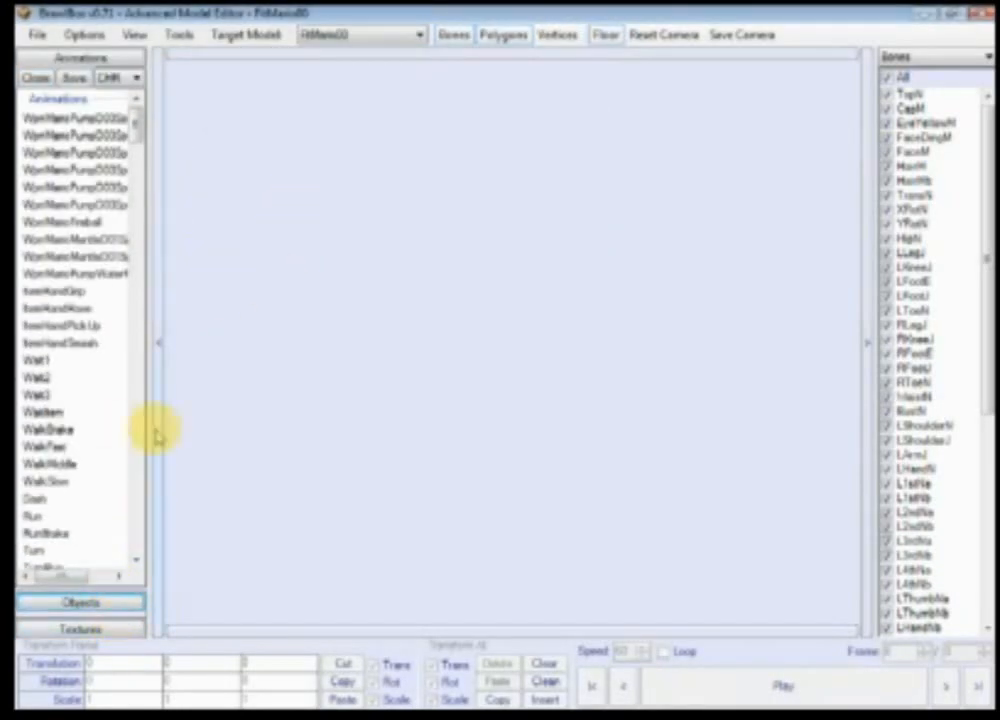
Step: Change the viewport background colour to a grey from the basic colours
{"action": "left_click", "coordinate": [134, 34]}
{"action": "mouse_move", "coordinate": [167, 77]}
{"action": "mouse_move", "coordinate": [290, 80]}
{"action": "left_click", "coordinate": [502, 80]}
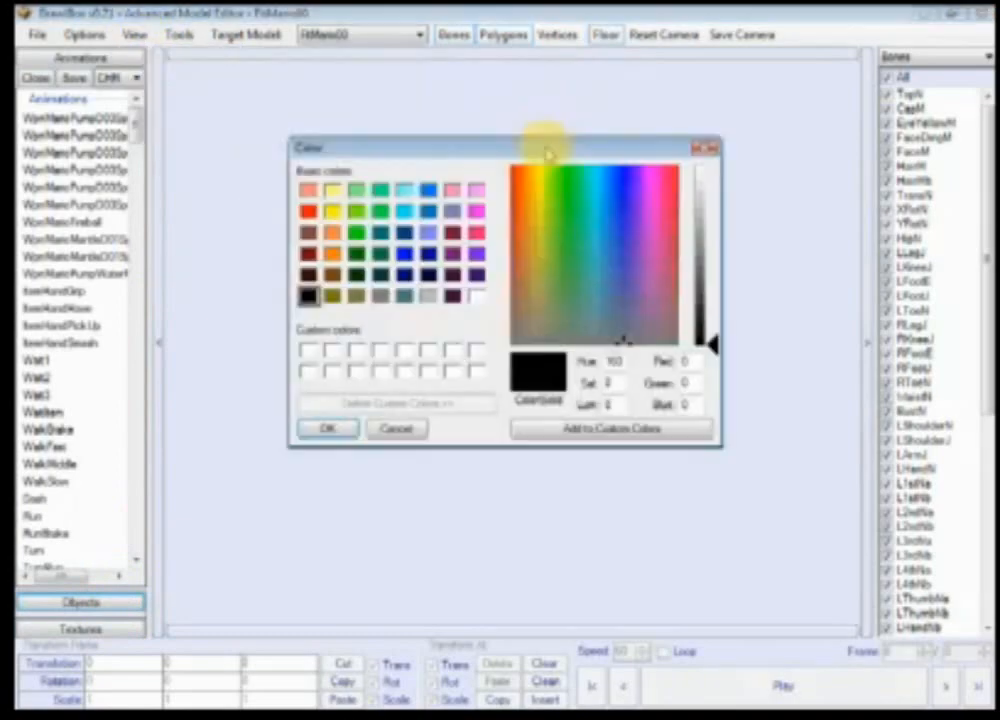
{"action": "left_click", "coordinate": [380, 296]}
{"action": "left_click", "coordinate": [338, 427]}
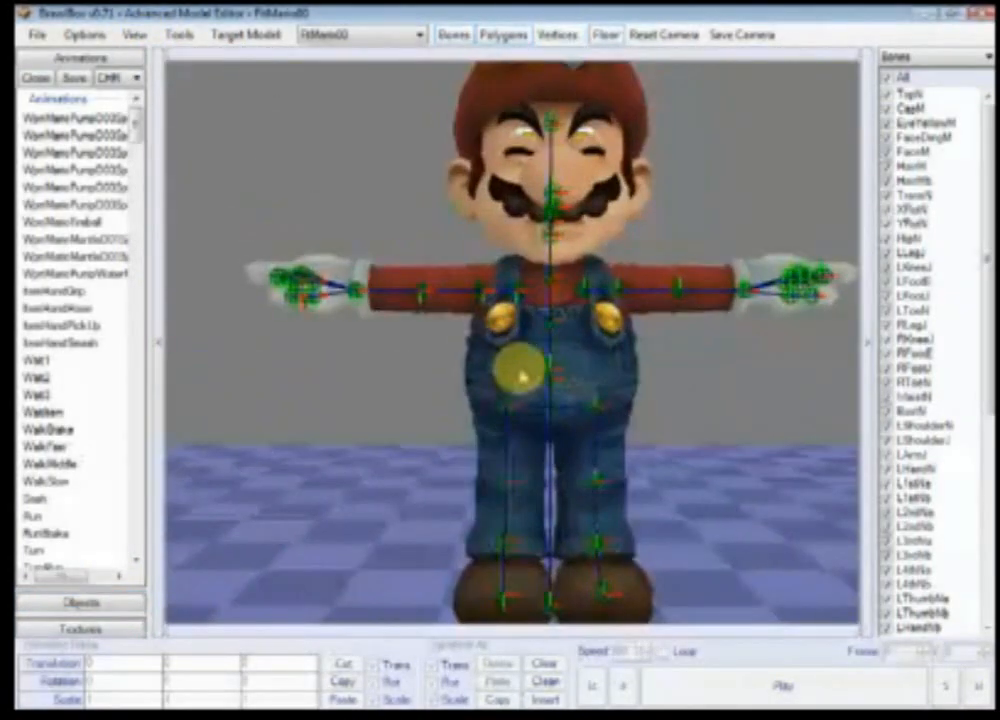
Step: Select the Dash animation to preview it on the model
{"action": "right_click_drag", "start_coordinate": [521, 375], "coordinate": [665, 342], "text": "ctrl"}
{"action": "scroll", "coordinate": [665, 342], "scroll_direction": "down", "scroll_amount": 5}
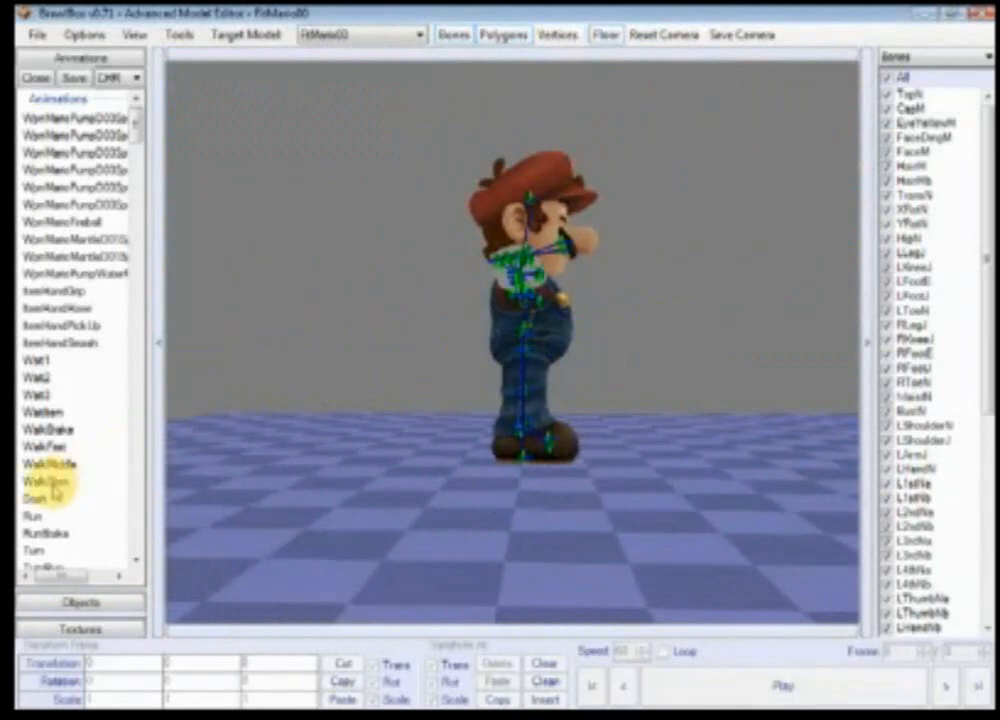
{"action": "left_click", "coordinate": [50, 497]}
Step: Select the AttackHi3 animation and play it
{"action": "scroll", "coordinate": [78, 464], "scroll_direction": "down", "scroll_amount": 6}
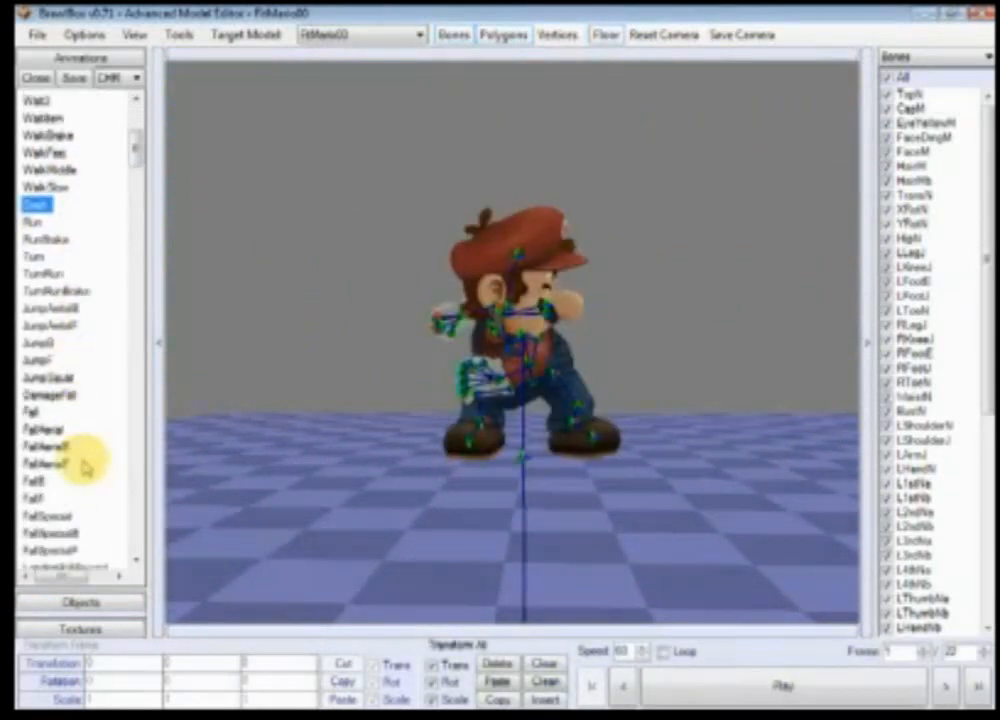
{"action": "scroll", "coordinate": [85, 465], "scroll_direction": "down", "scroll_amount": 12}
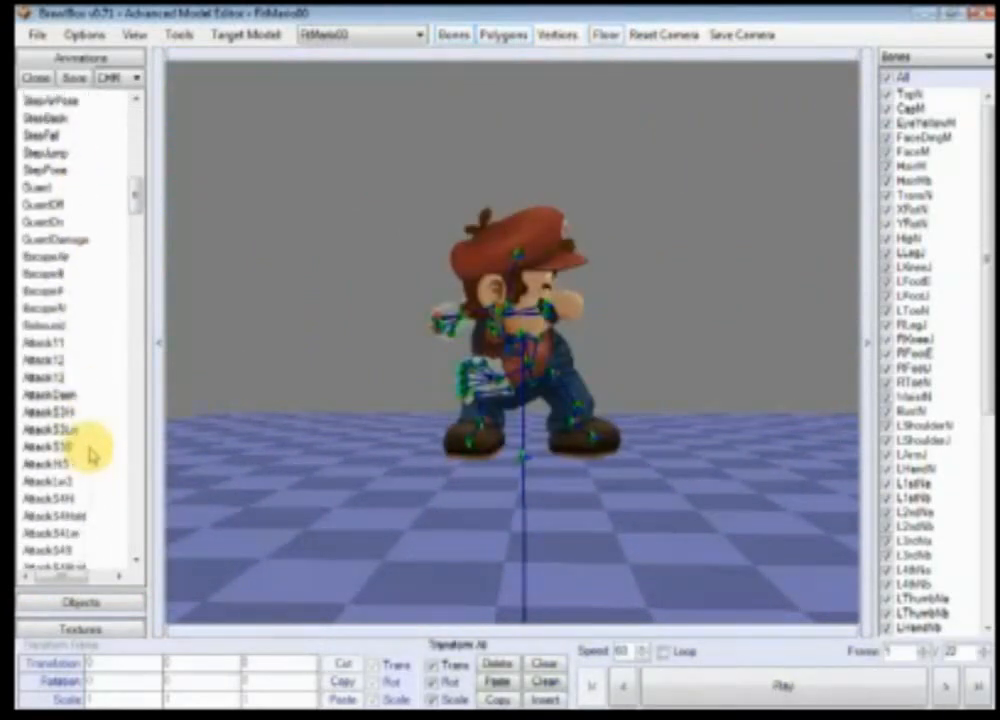
{"action": "scroll", "coordinate": [90, 455], "scroll_direction": "down", "scroll_amount": 2}
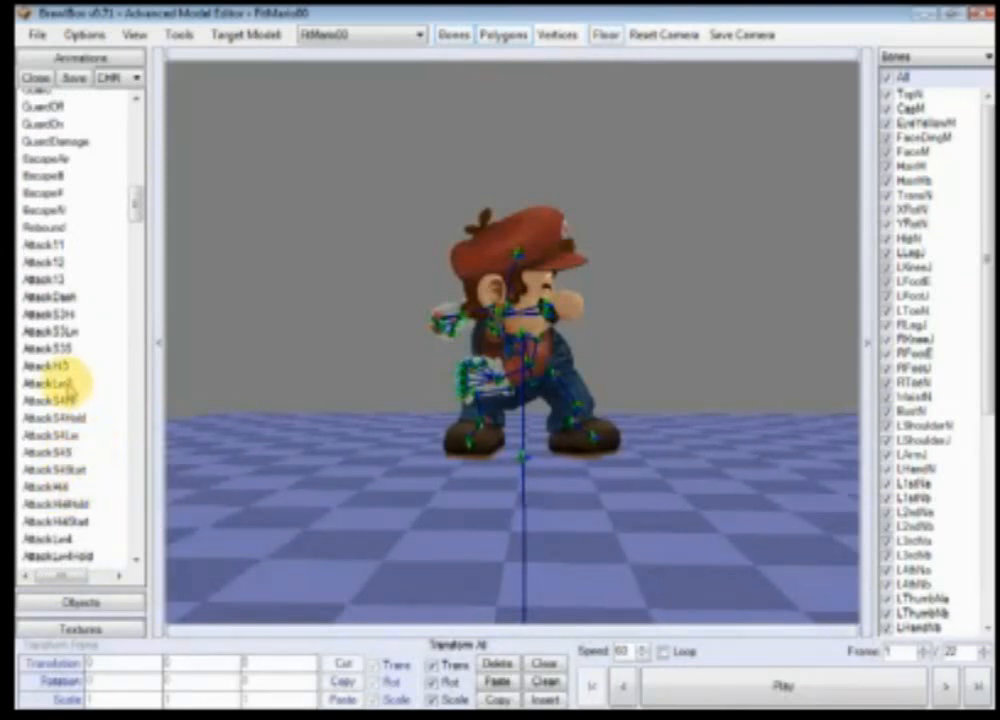
{"action": "left_click", "coordinate": [66, 383]}
{"action": "left_click", "coordinate": [47, 366]}
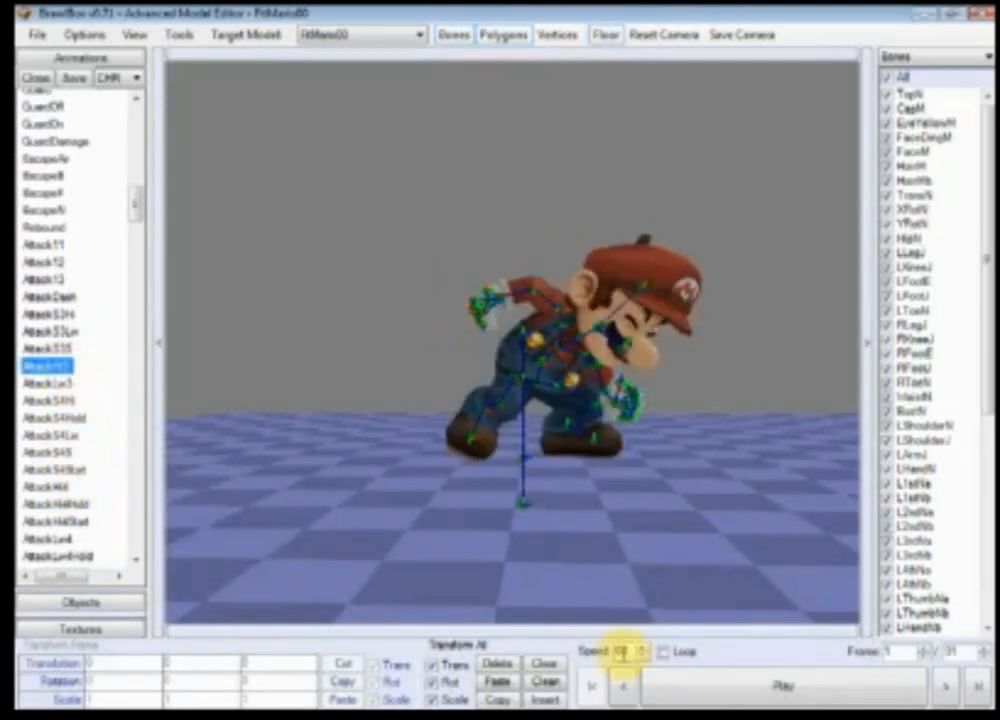
{"action": "left_click", "coordinate": [730, 688]}
Step: Return the animation to its first frame
{"action": "left_click_drag", "start_coordinate": [699, 415], "coordinate": [692, 457]}
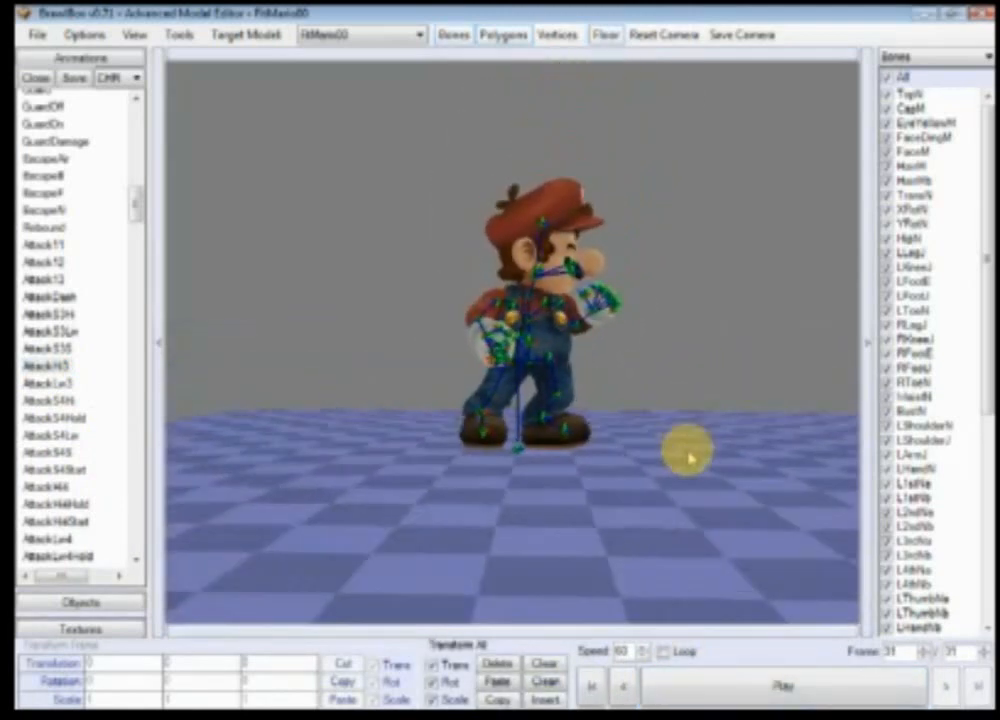
{"action": "left_click", "coordinate": [591, 688]}
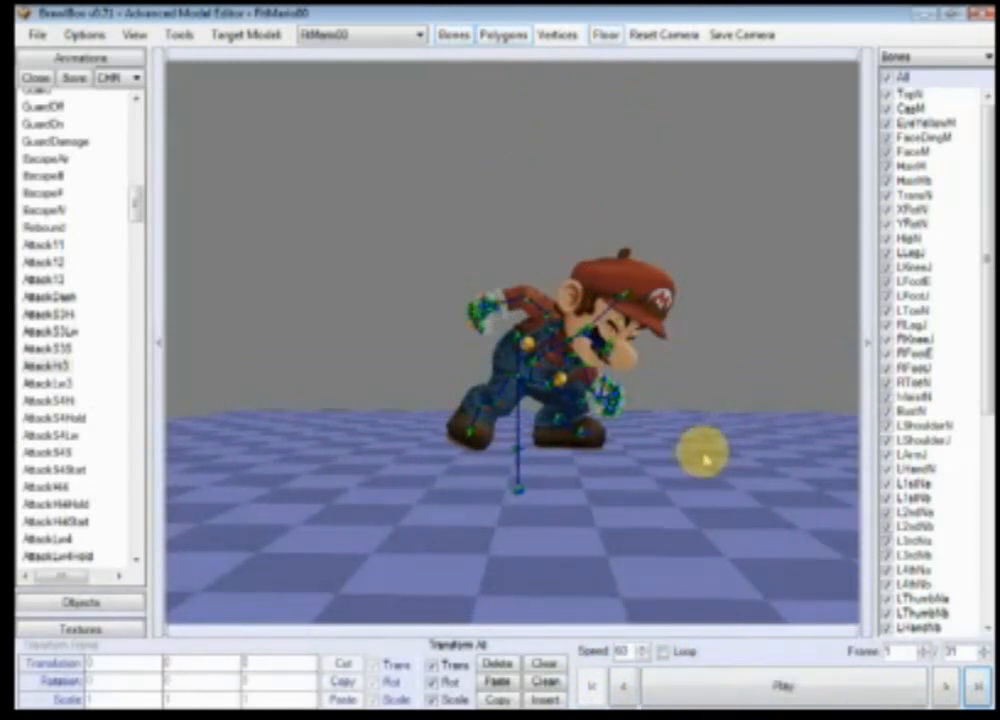
{"action": "scroll", "coordinate": [705, 465], "scroll_direction": "up", "scroll_amount": 10}
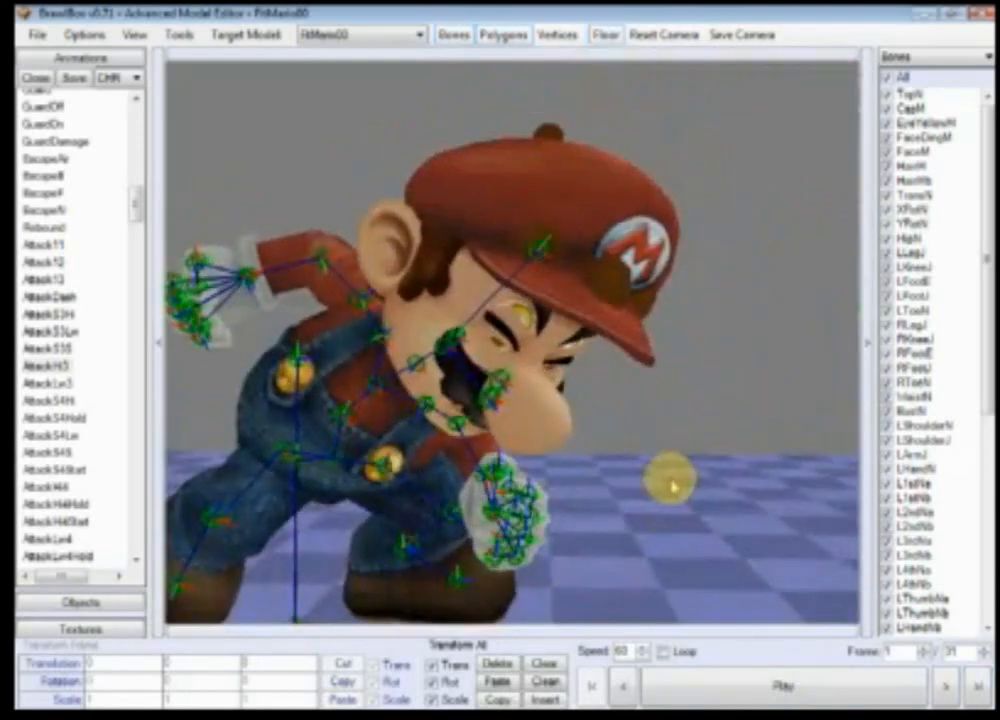
Step: Step through the AttackHi3 animation frame by frame up to its last frame
{"action": "scroll", "coordinate": [670, 480], "scroll_direction": "down", "scroll_amount": 5}
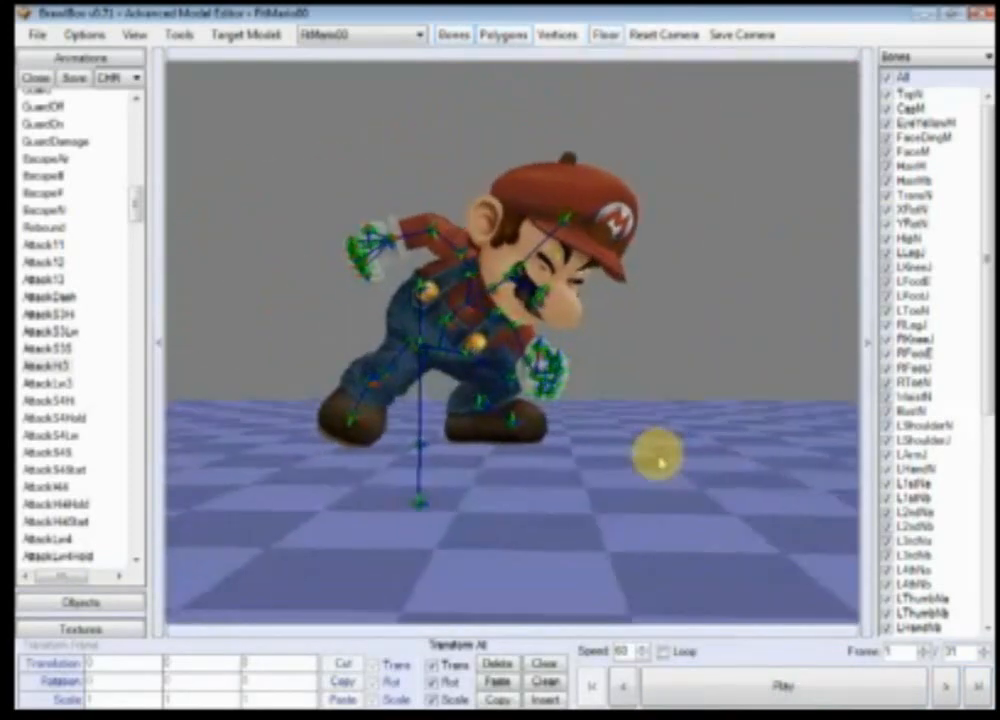
{"action": "scroll", "coordinate": [668, 475], "scroll_direction": "up", "scroll_amount": 6}
{"action": "scroll", "coordinate": [683, 516], "scroll_direction": "down", "scroll_amount": 7}
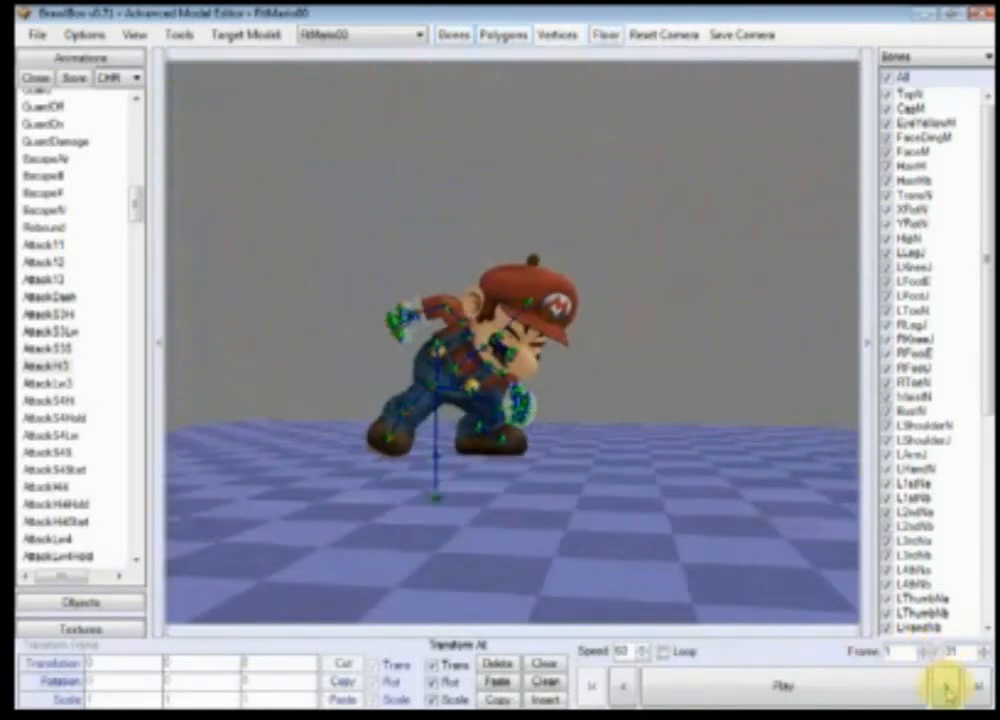
{"action": "left_click", "coordinate": [945, 690]}
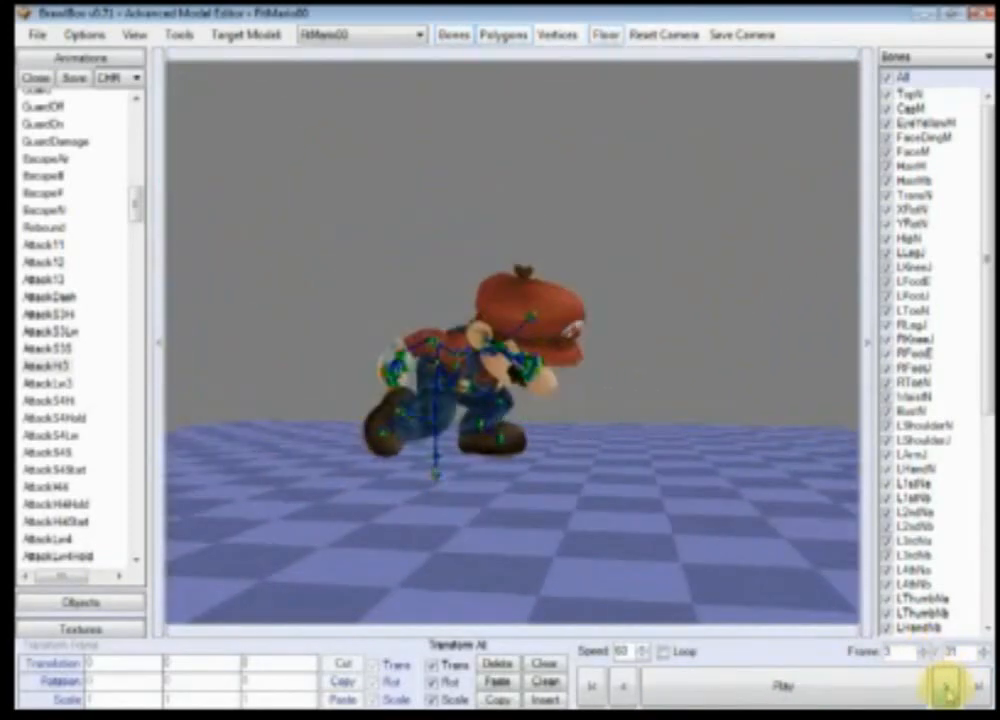
{"action": "left_click", "coordinate": [945, 690]}
{"action": "left_click", "coordinate": [945, 690]}
{"action": "left_click", "coordinate": [945, 690]}
{"action": "left_click", "coordinate": [945, 690]}
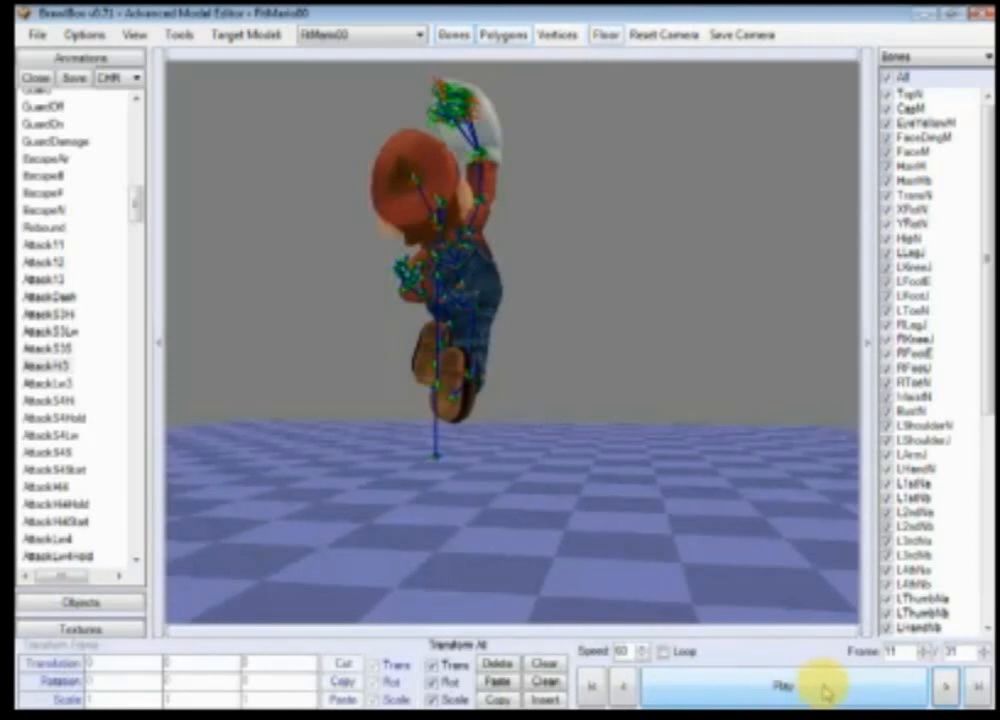
{"action": "left_click", "coordinate": [977, 689]}
Step: Select the Wait1 animation to preview it on the model
{"action": "left_click_drag", "start_coordinate": [587, 495], "coordinate": [618, 486]}
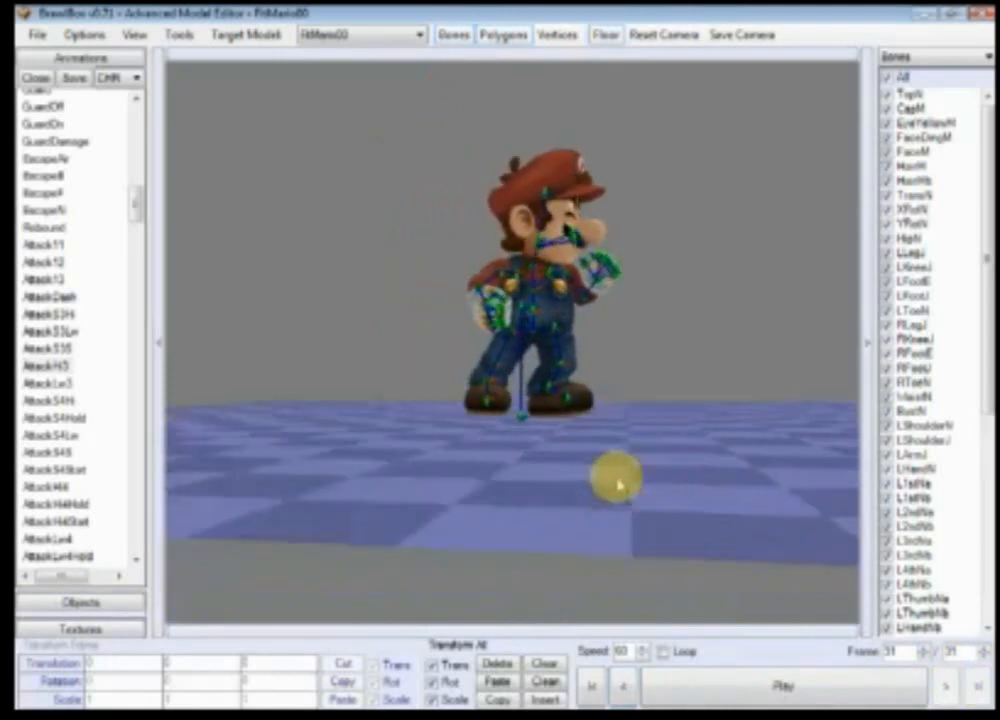
{"action": "scroll", "coordinate": [618, 486], "scroll_direction": "up", "scroll_amount": 3}
{"action": "left_click_drag", "start_coordinate": [137, 208], "coordinate": [139, 125]}
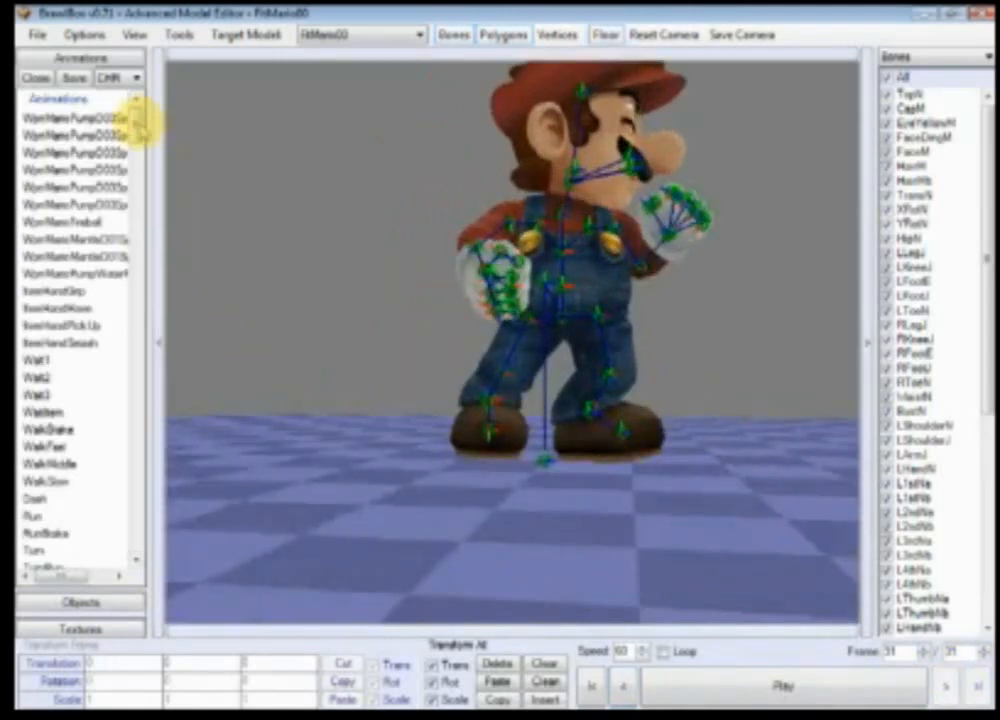
{"action": "left_click", "coordinate": [48, 362]}
{"action": "left_click_drag", "start_coordinate": [547, 397], "coordinate": [593, 452]}
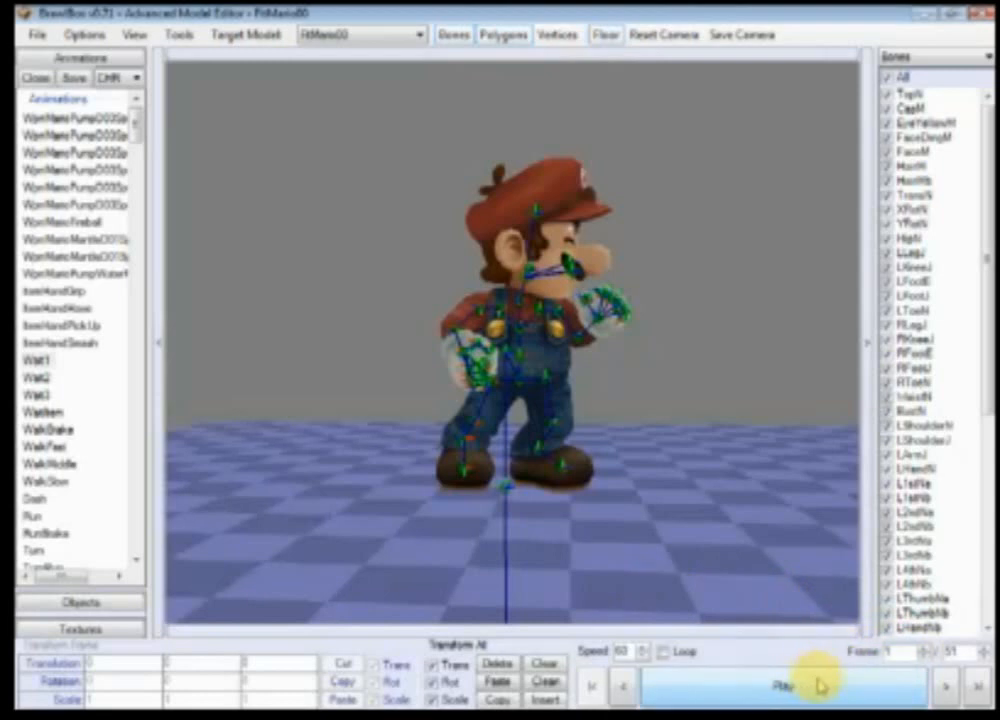
Step: Preview the Run animation and then the Fall animation
{"action": "left_click", "coordinate": [33, 516]}
{"action": "scroll", "coordinate": [60, 487], "scroll_direction": "down", "scroll_amount": 2}
{"action": "scroll", "coordinate": [60, 487], "scroll_direction": "down", "scroll_amount": 4}
{"action": "left_click", "coordinate": [30, 411]}
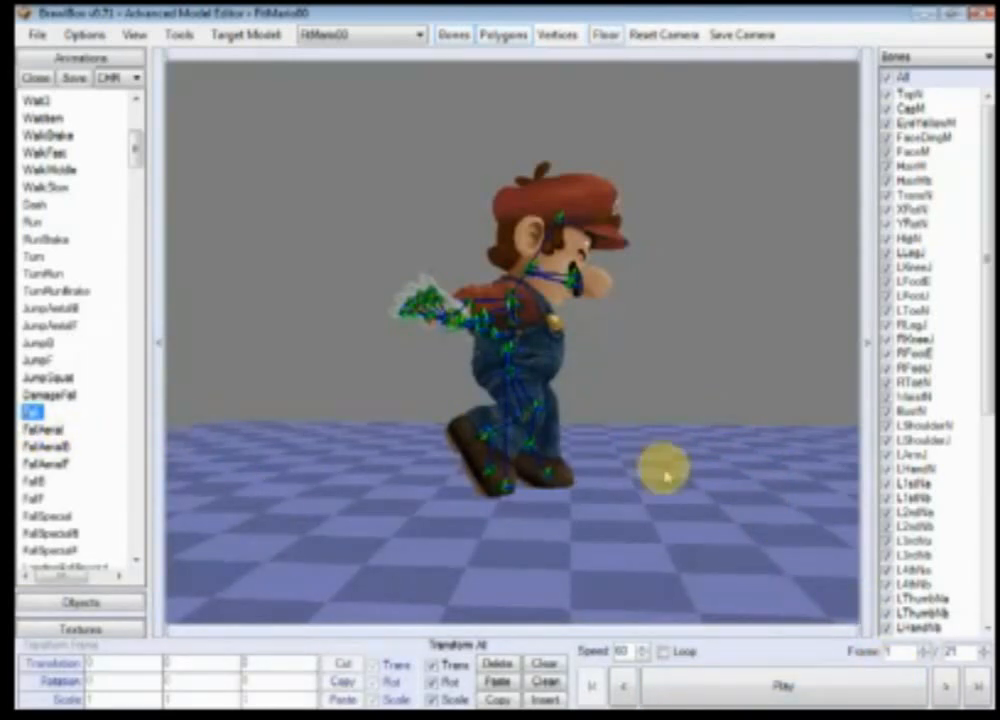
Step: Switch back to the Wait1 animation and select the HipN bone
{"action": "mouse_move", "coordinate": [134, 145]}
{"action": "left_mouse_down"}
{"action": "mouse_move", "coordinate": [138, 196]}
{"action": "mouse_move", "coordinate": [134, 150]}
{"action": "left_mouse_up"}
{"action": "left_click", "coordinate": [45, 411]}
{"action": "left_click", "coordinate": [37, 228]}
{"action": "left_click", "coordinate": [424, 513]}
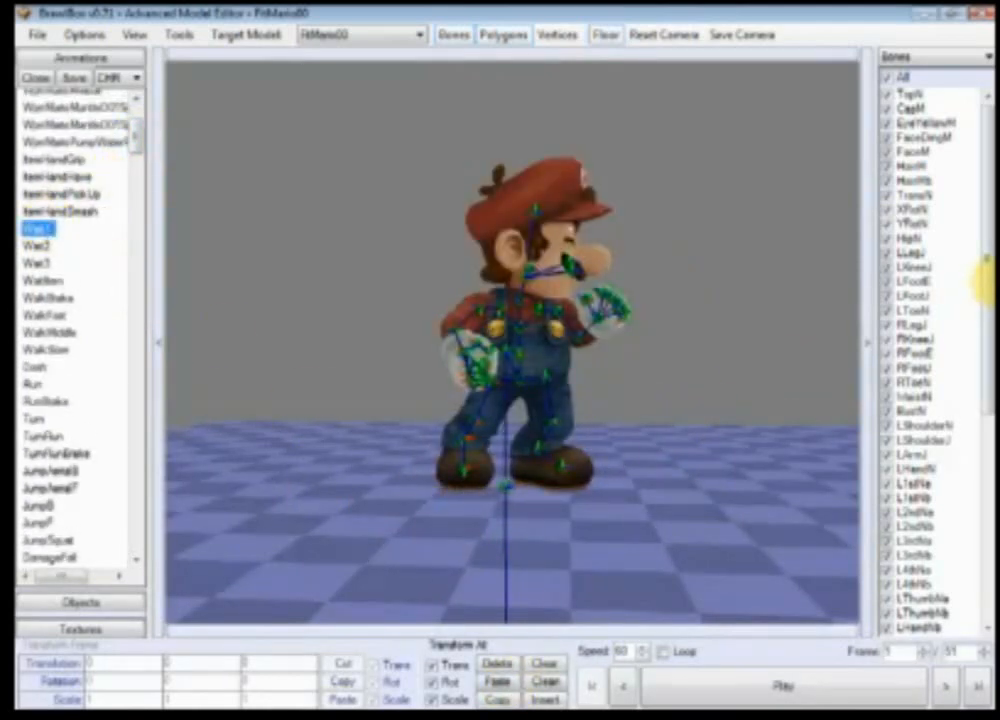
{"action": "left_click", "coordinate": [915, 239]}
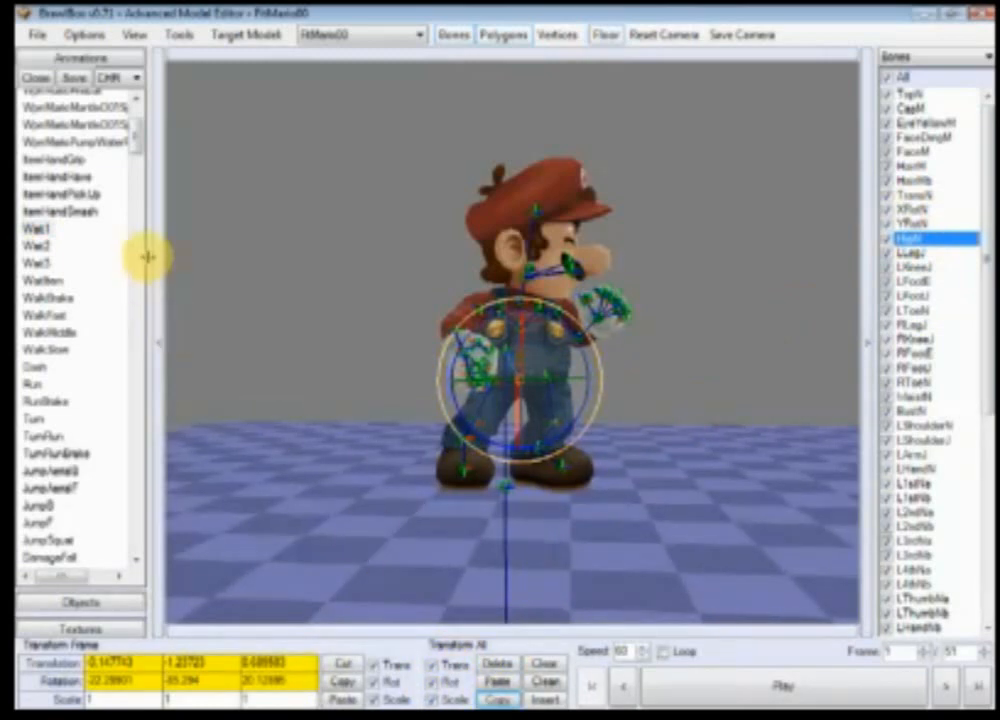
Step: Select the AttackHi3 animation again and play it
{"action": "left_click_drag", "start_coordinate": [138, 138], "coordinate": [142, 224]}
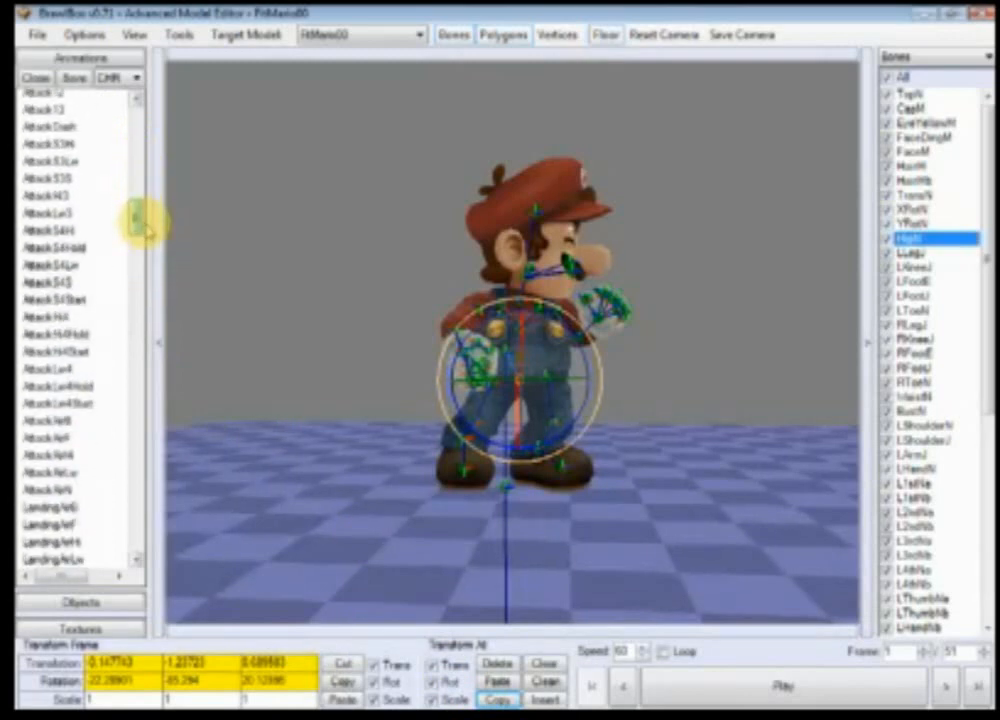
{"action": "left_click", "coordinate": [60, 196]}
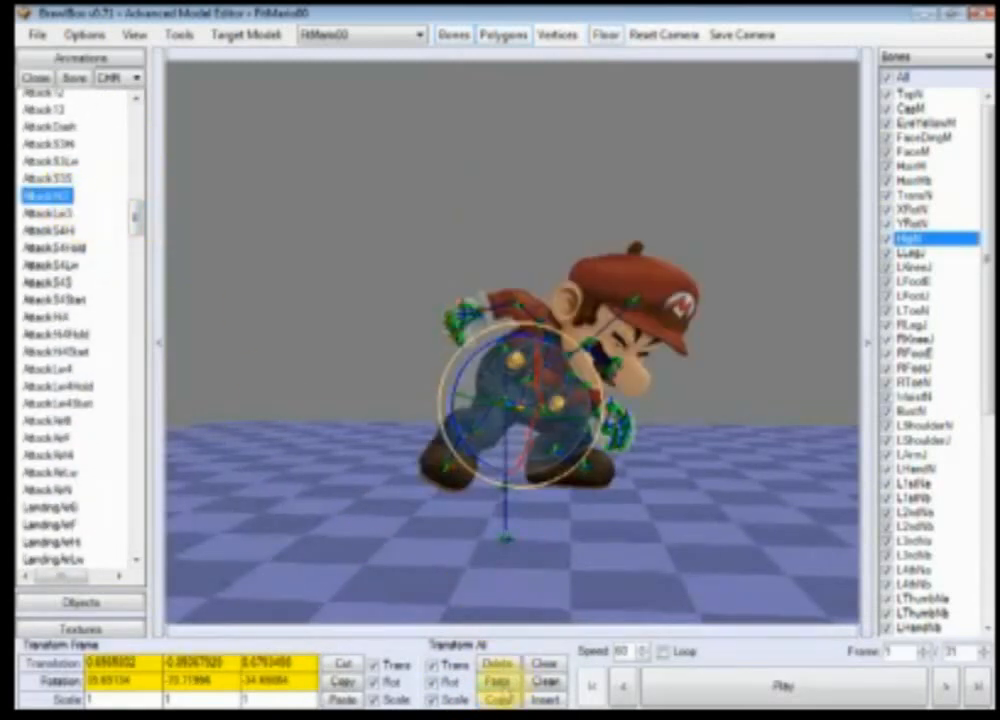
{"action": "left_click", "coordinate": [773, 690]}
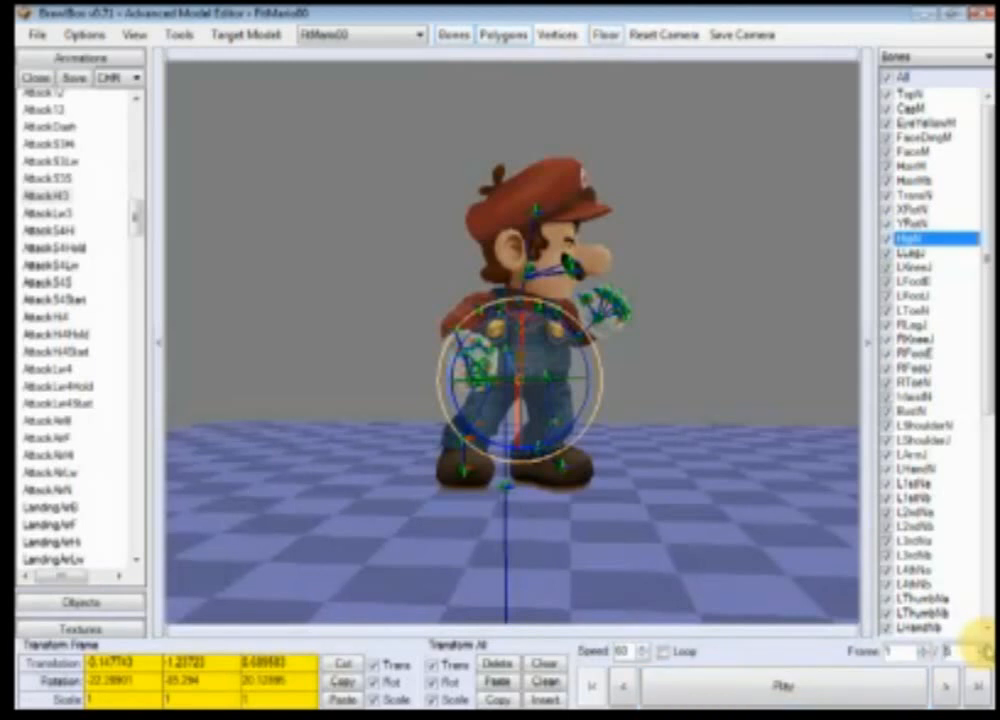
{"action": "left_click", "coordinate": [877, 680]}
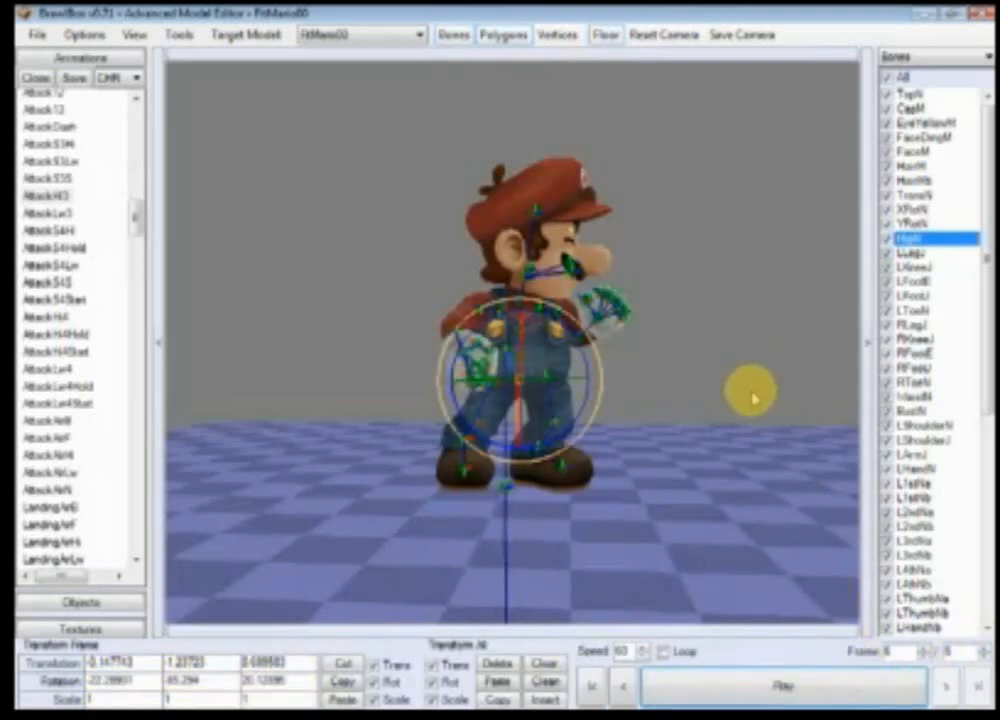
Step: Rotate the HipN bone with the rotation gizmo to reposition Mario's hips on the current frame
{"action": "scroll", "coordinate": [647, 520], "scroll_direction": "up", "scroll_amount": 5}
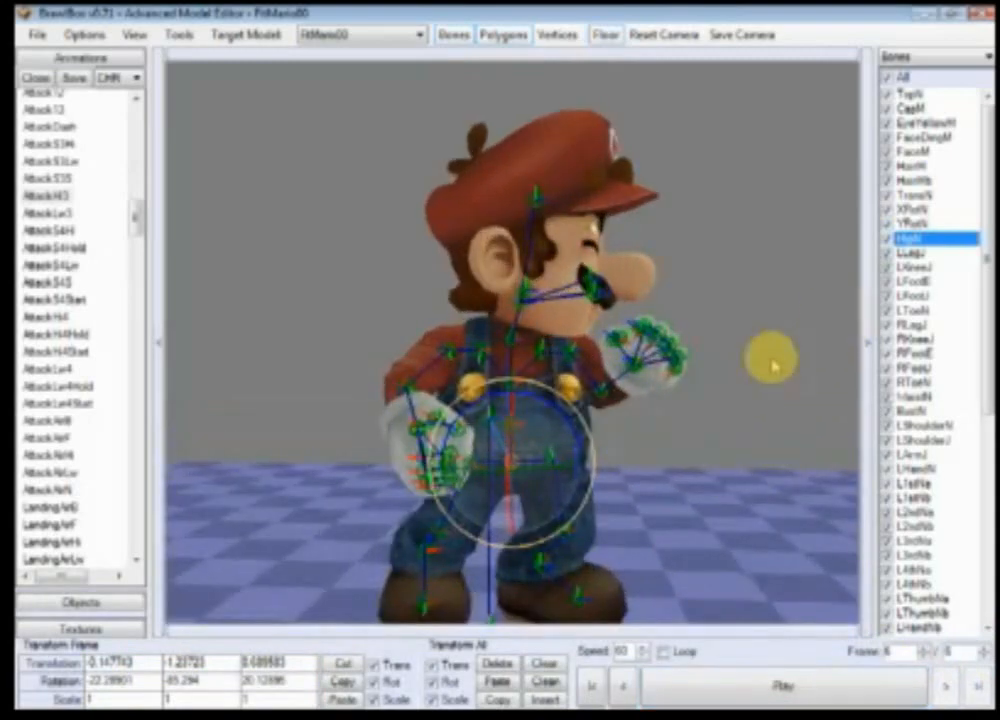
{"action": "right_click_drag", "start_coordinate": [702, 409], "coordinate": [622, 387]}
{"action": "left_click_drag", "start_coordinate": [598, 363], "coordinate": [500, 587]}
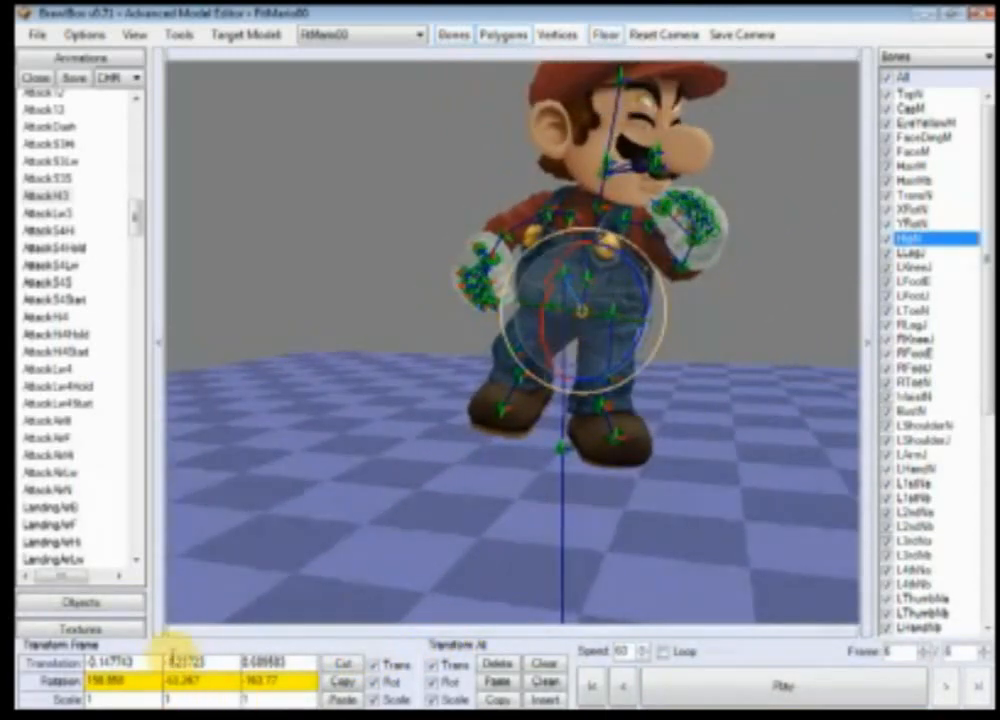
{"action": "key", "text": "Return"}
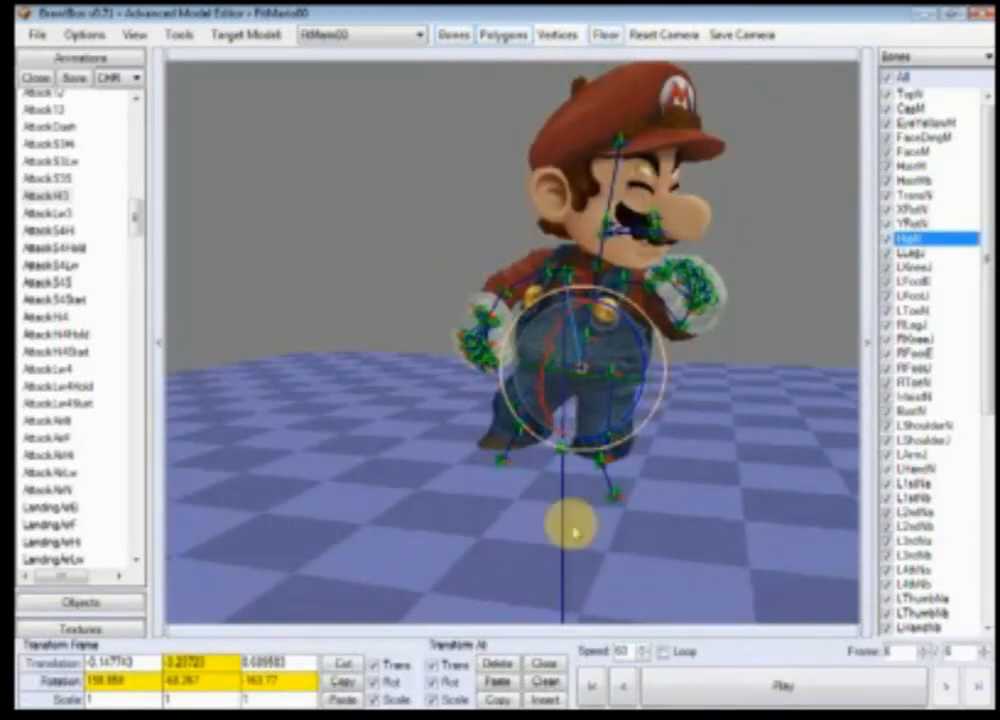
{"action": "right_click_drag", "start_coordinate": [666, 552], "coordinate": [647, 475]}
{"action": "right_click_drag", "start_coordinate": [657, 404], "coordinate": [437, 540]}
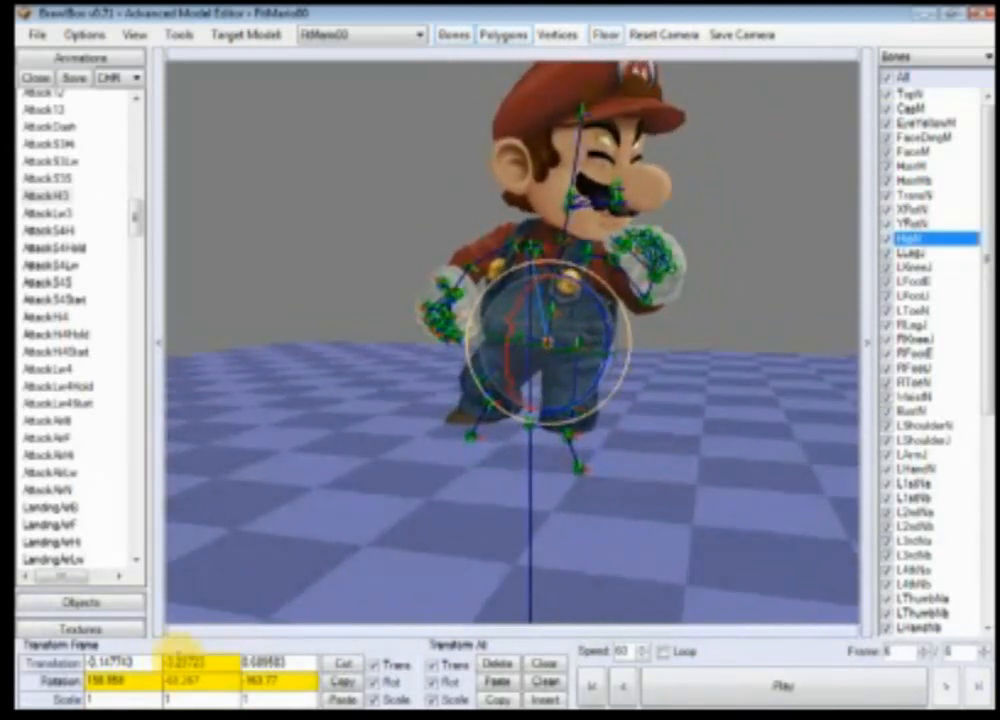
{"action": "key", "text": "Return"}
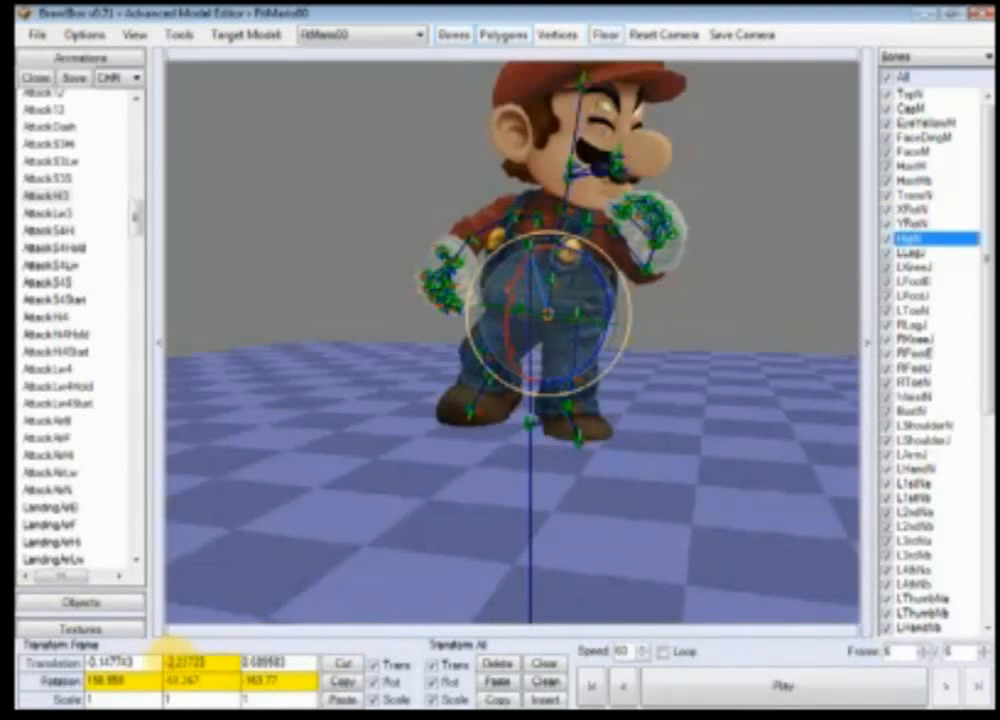
Step: Select the LLegJ bone and rotate it to adjust the left leg's pose
{"action": "scroll", "coordinate": [560, 522], "scroll_direction": "up", "scroll_amount": 5}
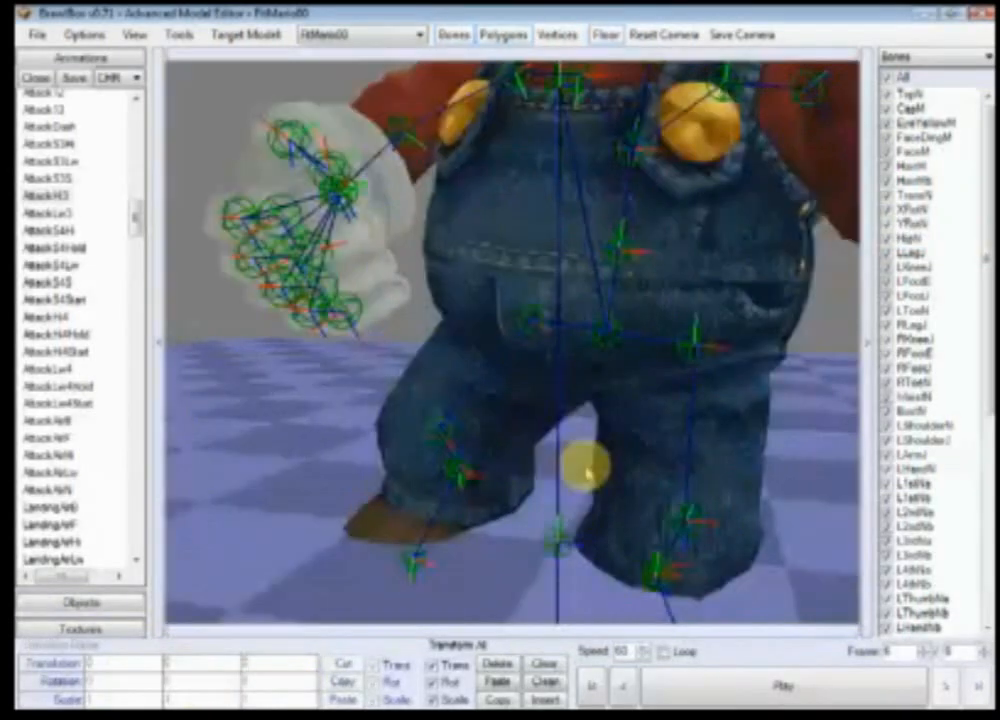
{"action": "left_click", "coordinate": [694, 350]}
{"action": "right_click_drag", "start_coordinate": [703, 383], "coordinate": [589, 340]}
{"action": "left_click_drag", "start_coordinate": [577, 340], "coordinate": [643, 292]}
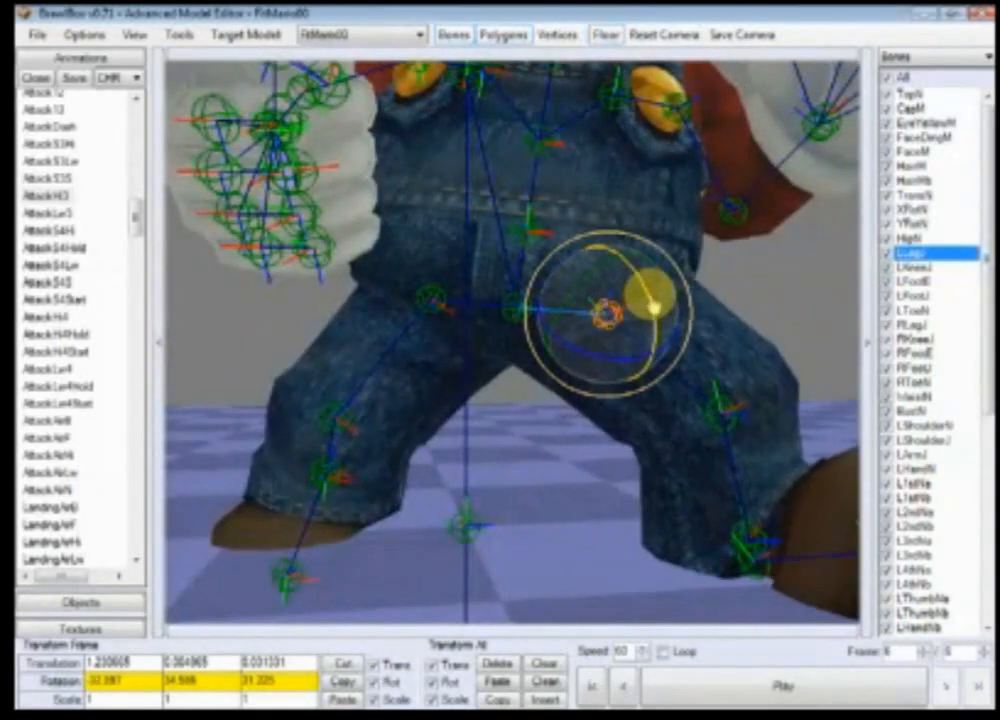
{"action": "left_click", "coordinate": [440, 306]}
{"action": "right_click_drag", "start_coordinate": [442, 366], "coordinate": [565, 322], "text": "ctrl"}
{"action": "left_click_drag", "start_coordinate": [526, 282], "coordinate": [555, 232]}
{"action": "right_click_drag", "start_coordinate": [606, 311], "coordinate": [735, 344], "text": "ctrl"}
Step: Select the RKneeJ bone and rotate it to bend the knee
{"action": "left_click", "coordinate": [591, 367]}
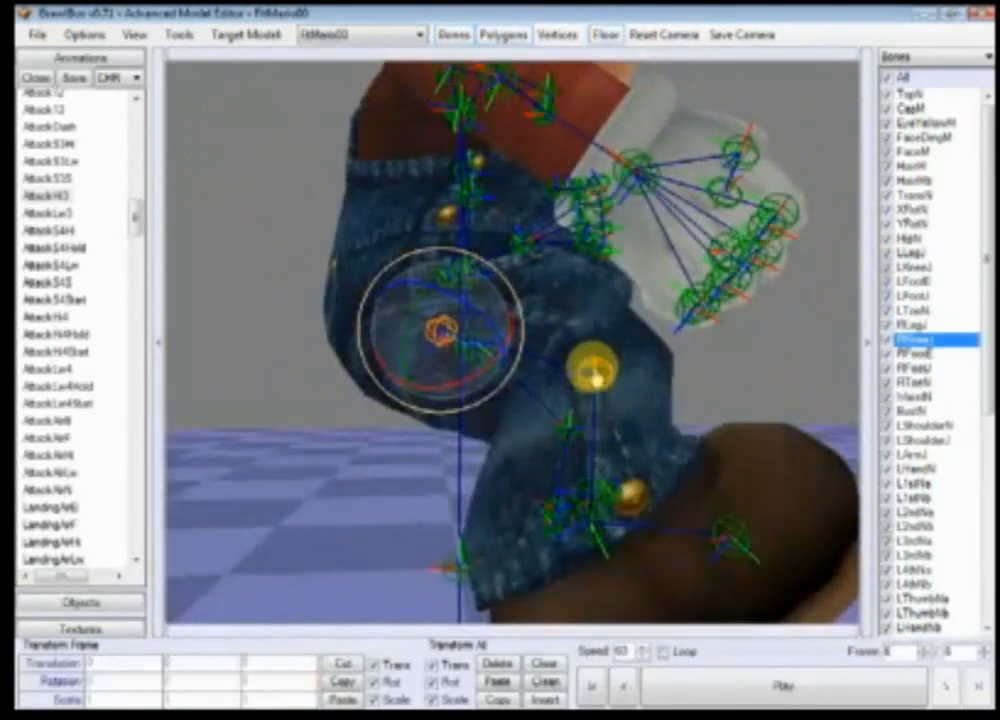
{"action": "left_click_drag", "start_coordinate": [551, 425], "coordinate": [536, 384]}
{"action": "right_click_drag", "start_coordinate": [536, 384], "coordinate": [537, 429], "text": "ctrl"}
{"action": "left_click", "coordinate": [537, 432]}
{"action": "left_click_drag", "start_coordinate": [585, 408], "coordinate": [636, 508]}
{"action": "right_click_drag", "start_coordinate": [637, 512], "coordinate": [585, 486], "text": "ctrl"}
{"action": "left_click", "coordinate": [586, 479]}
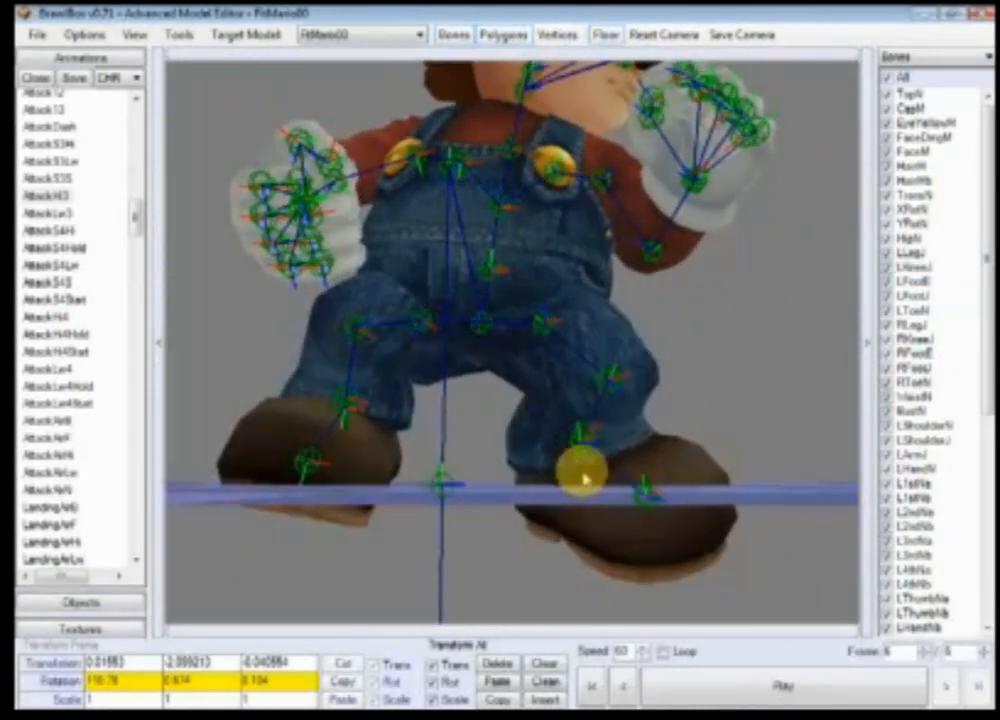
Step: Rotate the LFootJ and RFootJ bones to adjust both feet
{"action": "left_click", "coordinate": [583, 441]}
{"action": "left_click_drag", "start_coordinate": [626, 430], "coordinate": [612, 470]}
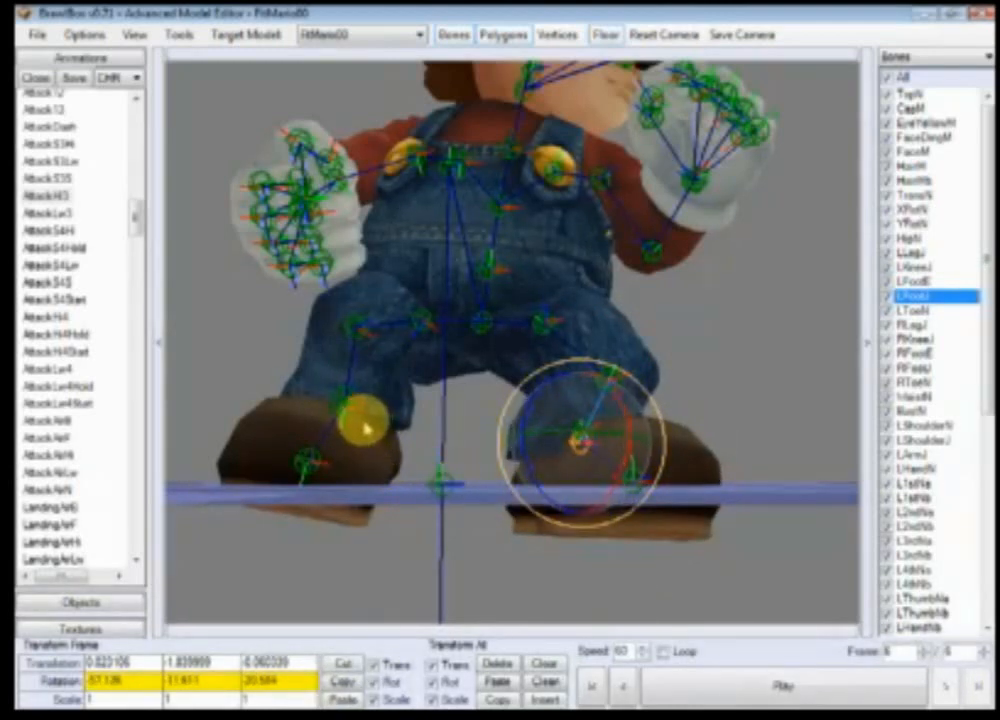
{"action": "left_click", "coordinate": [350, 400]}
{"action": "left_click_drag", "start_coordinate": [381, 453], "coordinate": [421, 437]}
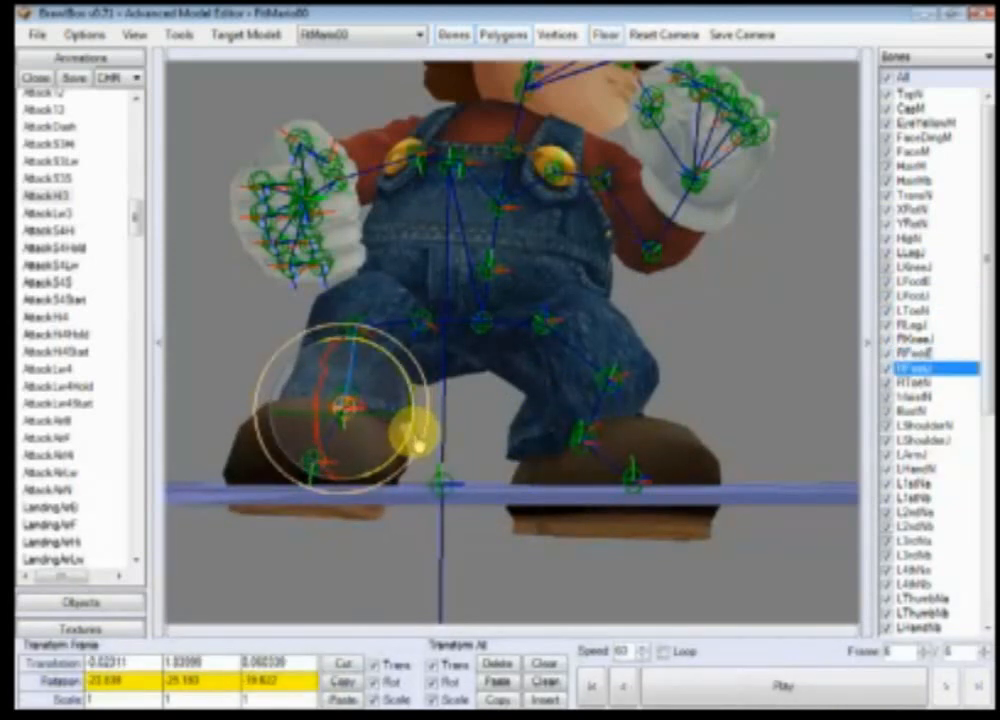
Step: Select the RLegJ bone, then the HipN bone, and open its Y translation value for editing
{"action": "left_click", "coordinate": [422, 321]}
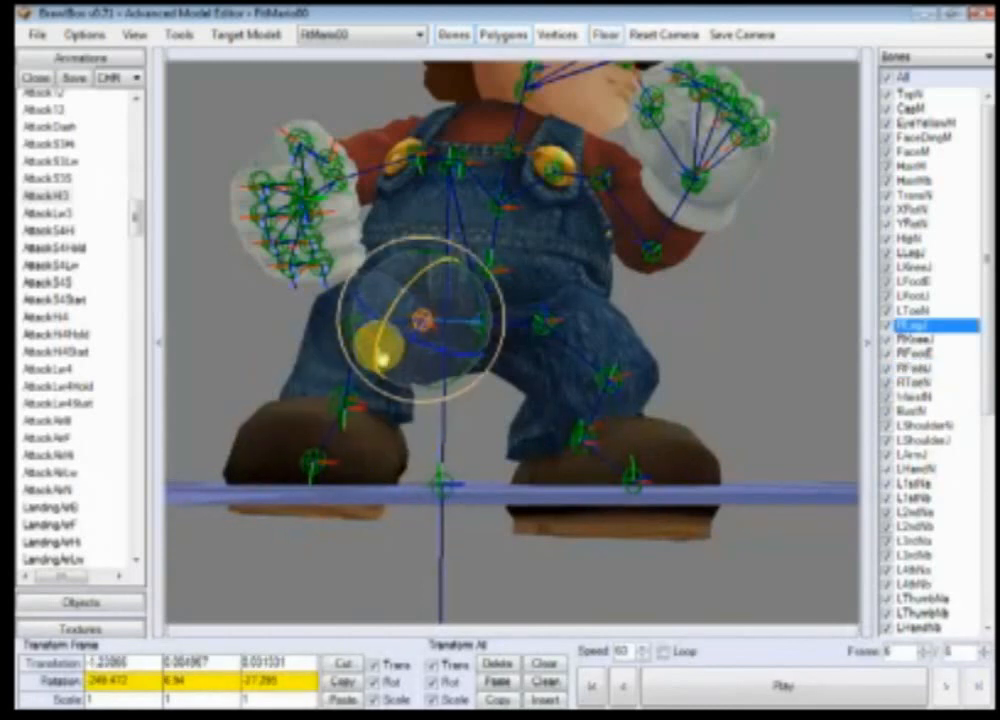
{"action": "left_click", "coordinate": [880, 240]}
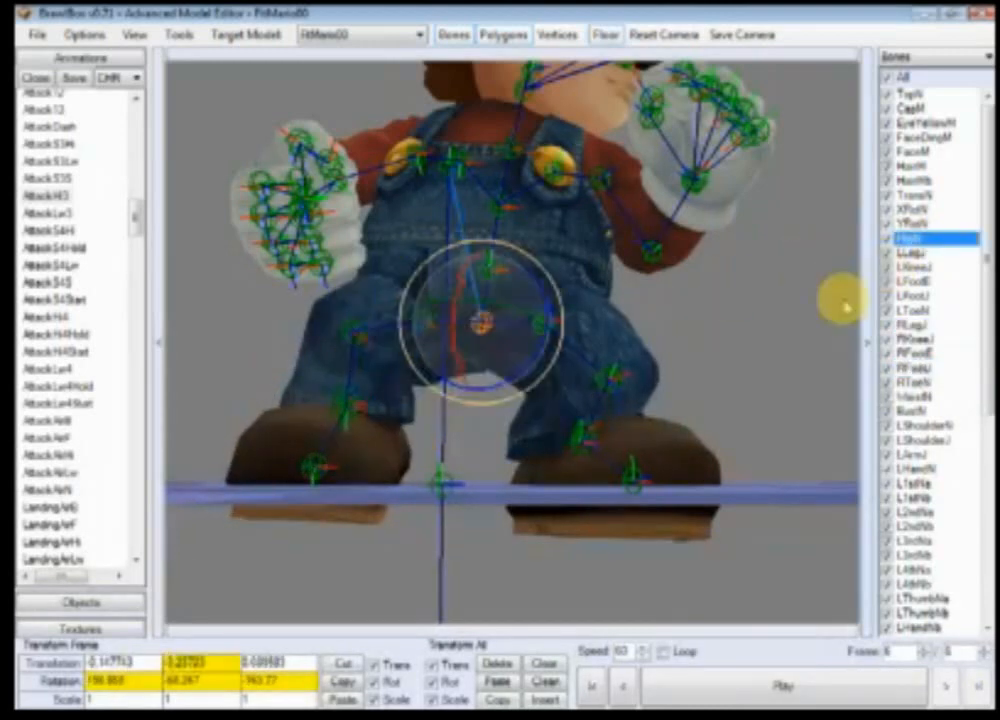
{"action": "left_click", "coordinate": [222, 679]}
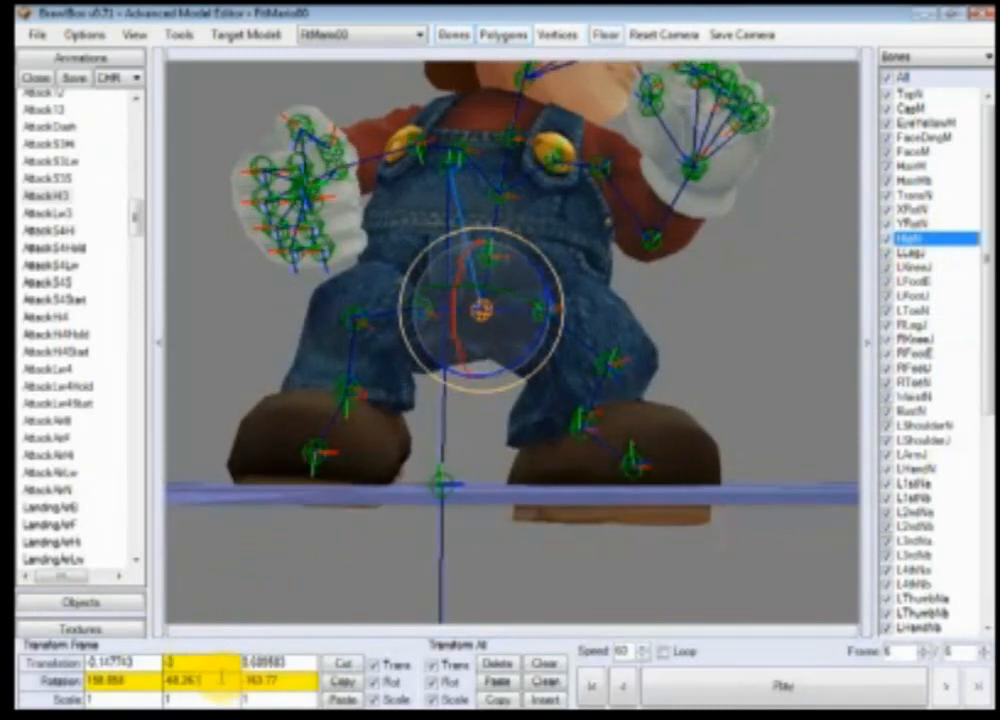
Step: Select the WaistN bone and rotate it to adjust the waist
{"action": "scroll", "coordinate": [638, 515], "scroll_direction": "down", "scroll_amount": 5}
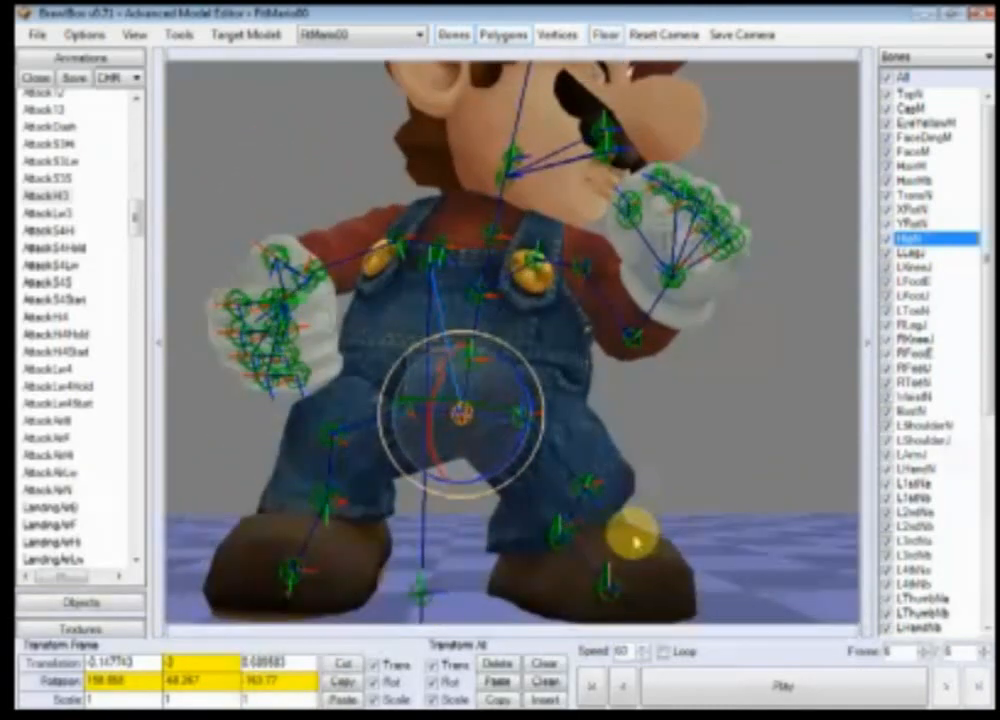
{"action": "left_click", "coordinate": [668, 497]}
{"action": "left_click", "coordinate": [491, 402]}
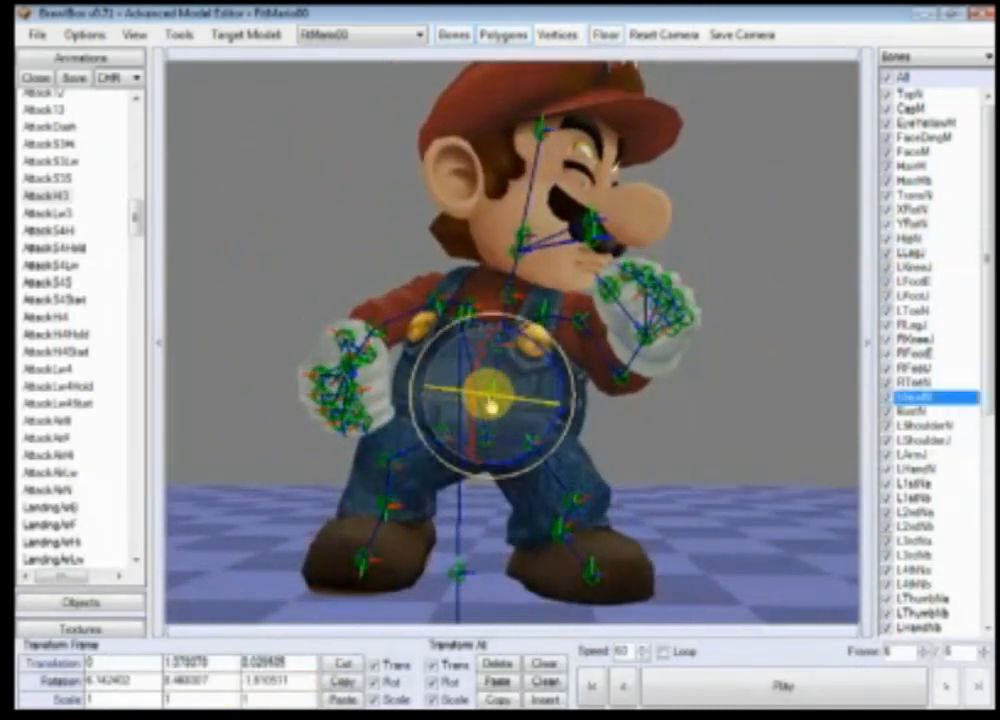
{"action": "right_click_drag", "start_coordinate": [580, 485], "coordinate": [535, 455], "text": "ctrl"}
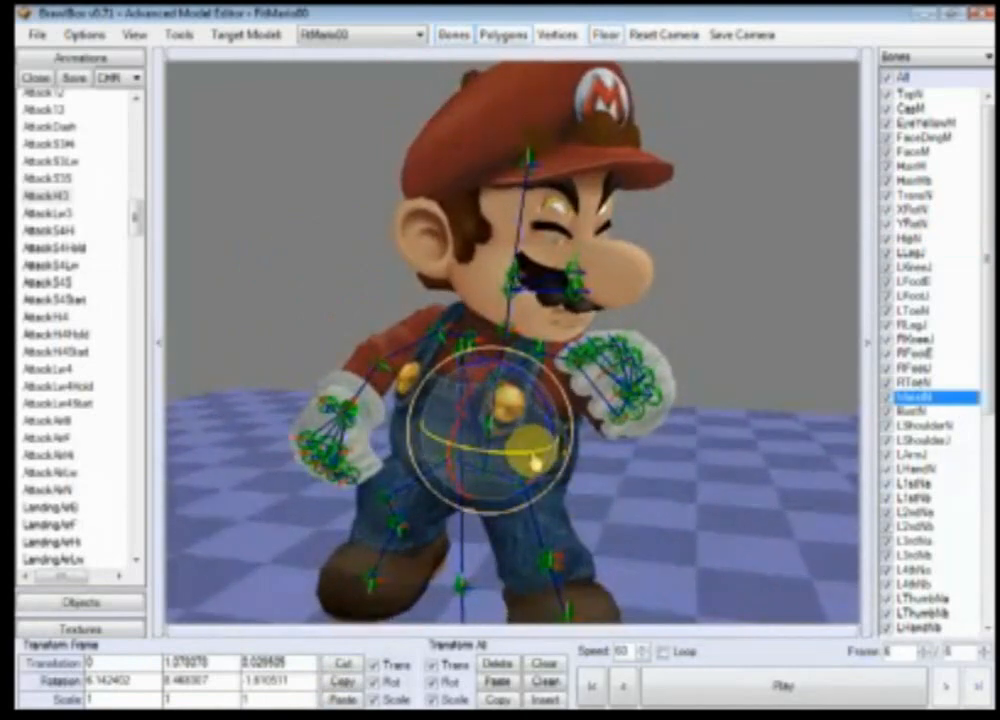
{"action": "left_click_drag", "start_coordinate": [535, 460], "coordinate": [536, 416]}
Step: Select the BustN bone and rotate it to lean the upper body
{"action": "left_click", "coordinate": [922, 412]}
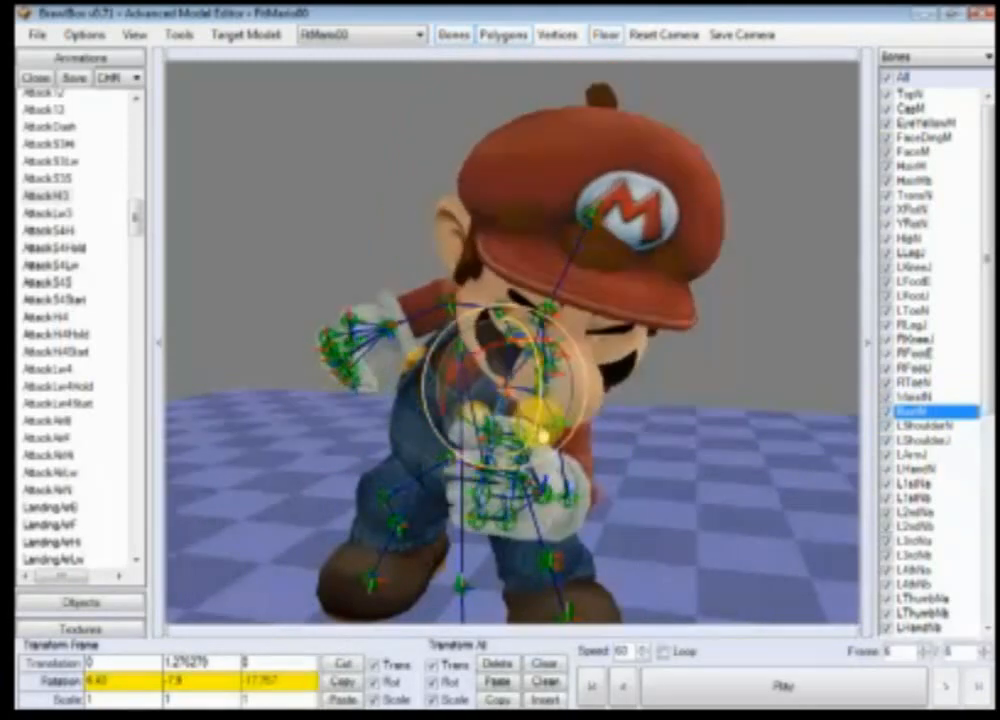
{"action": "left_click", "coordinate": [658, 427]}
{"action": "right_click_drag", "start_coordinate": [658, 427], "coordinate": [740, 410], "text": "ctrl"}
{"action": "scroll", "coordinate": [740, 410], "scroll_direction": "up", "scroll_amount": 2}
{"action": "scroll", "coordinate": [735, 408], "scroll_direction": "down", "scroll_amount": 1}
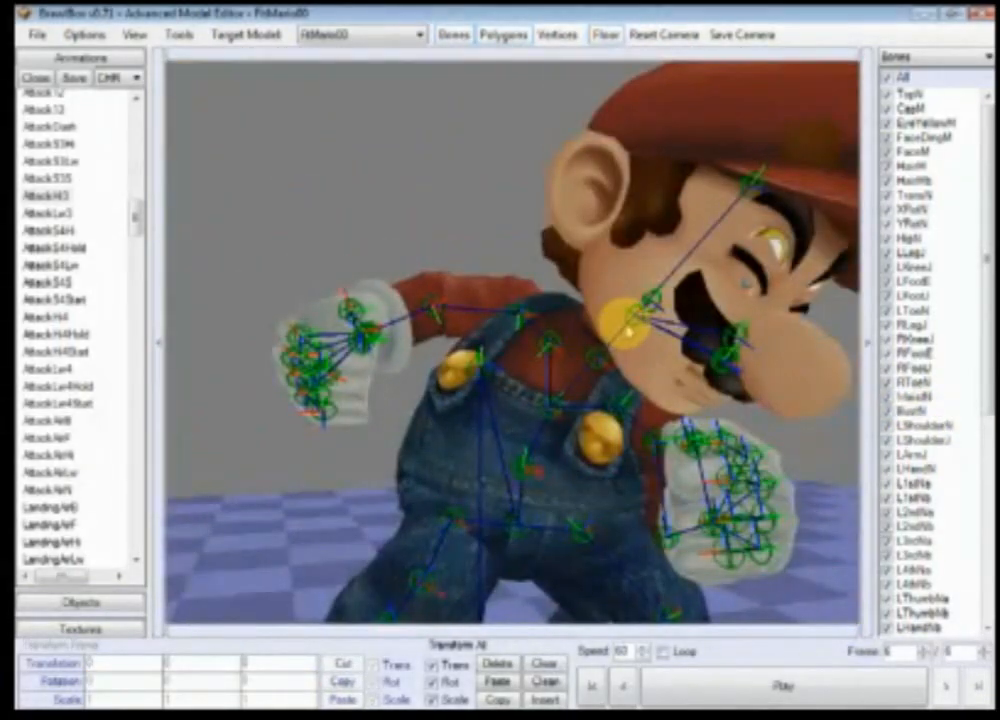
Step: Select the NeckN bone and rotate it to turn Mario's head
{"action": "left_click", "coordinate": [611, 368]}
{"action": "right_click_drag", "start_coordinate": [662, 420], "coordinate": [631, 408], "text": "ctrl"}
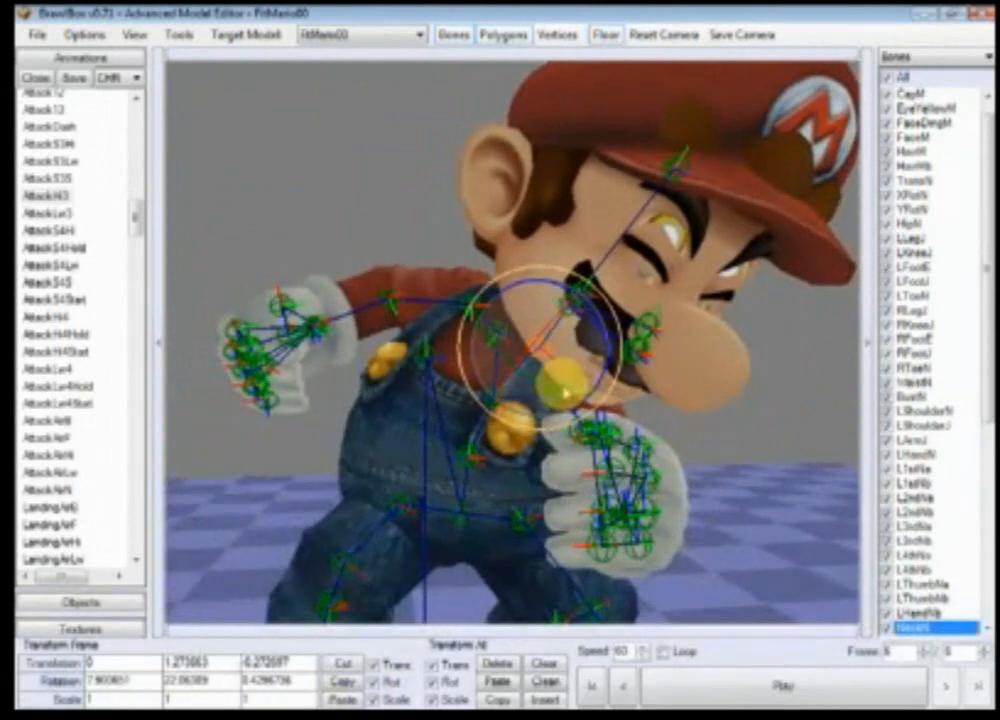
{"action": "left_click_drag", "start_coordinate": [565, 392], "coordinate": [589, 397]}
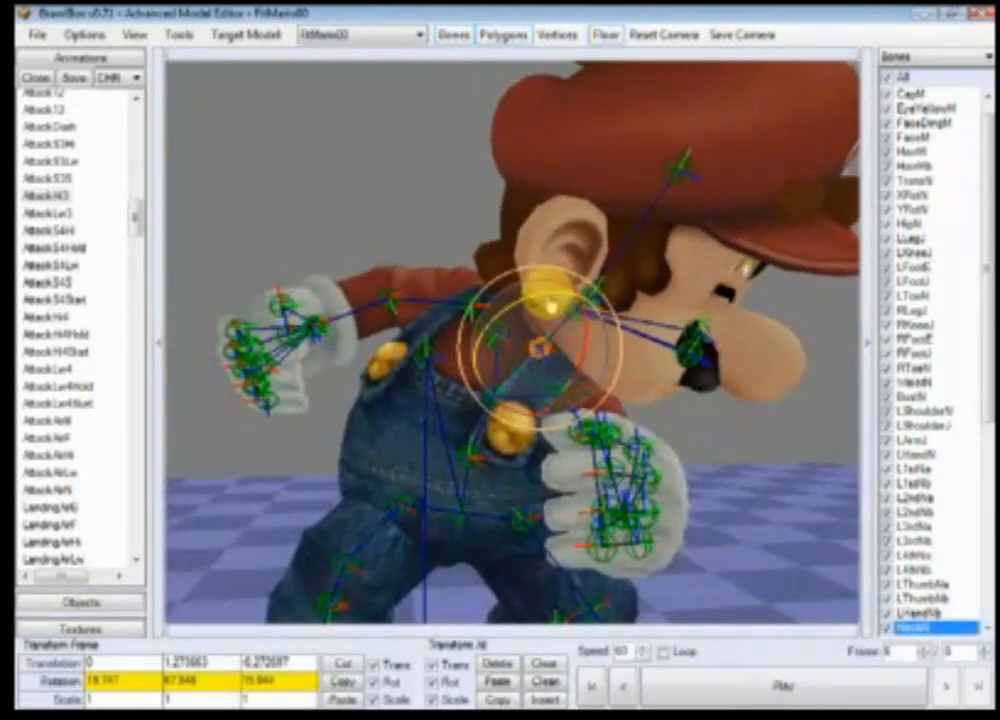
{"action": "left_click_drag", "start_coordinate": [551, 300], "coordinate": [664, 378]}
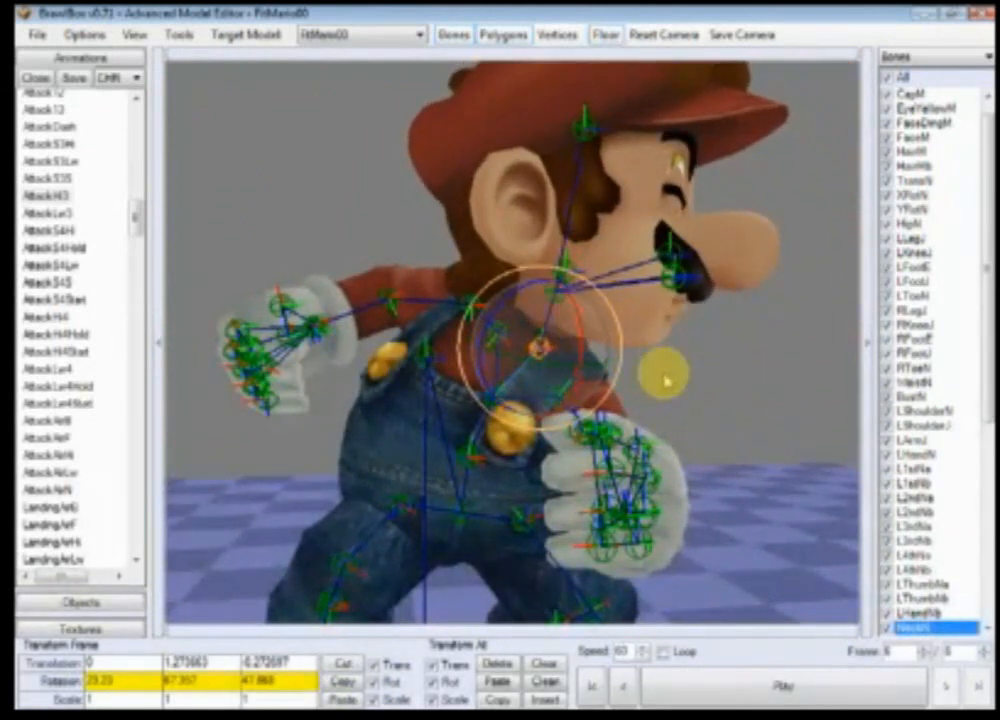
Step: Select the LShoulderJ bone and rotate it to reposition Mario's left shoulder
{"action": "left_click", "coordinate": [564, 307]}
{"action": "left_click_drag", "start_coordinate": [614, 345], "coordinate": [634, 314]}
{"action": "scroll", "coordinate": [696, 414], "scroll_direction": "up", "scroll_amount": 3}
{"action": "right_click_drag", "start_coordinate": [696, 414], "coordinate": [615, 432], "text": "ctrl"}
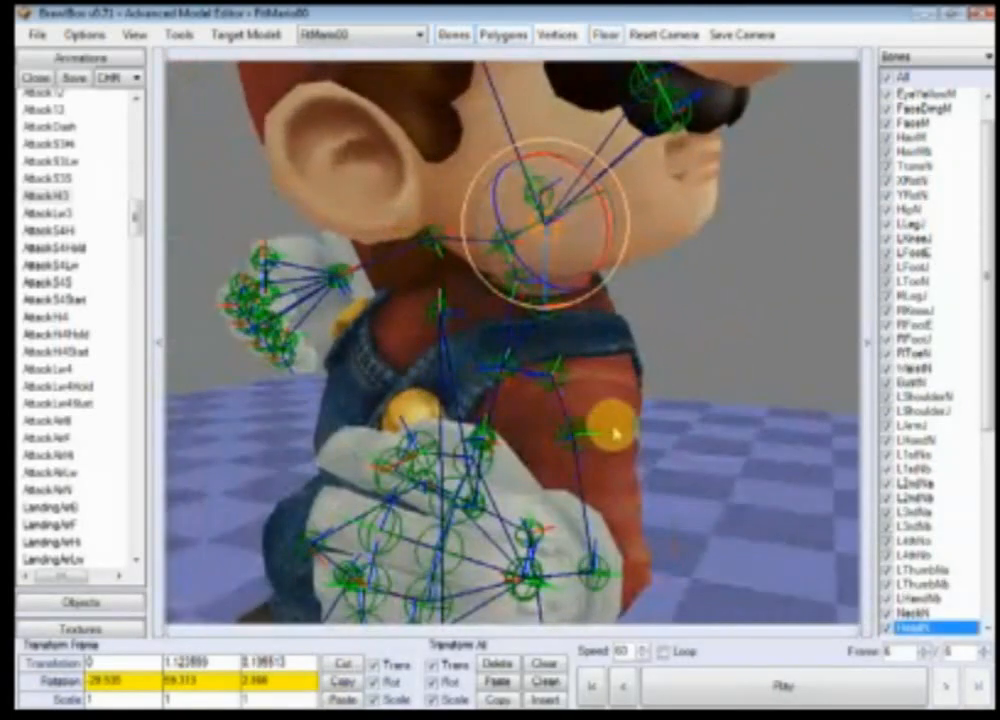
{"action": "left_click", "coordinate": [614, 432]}
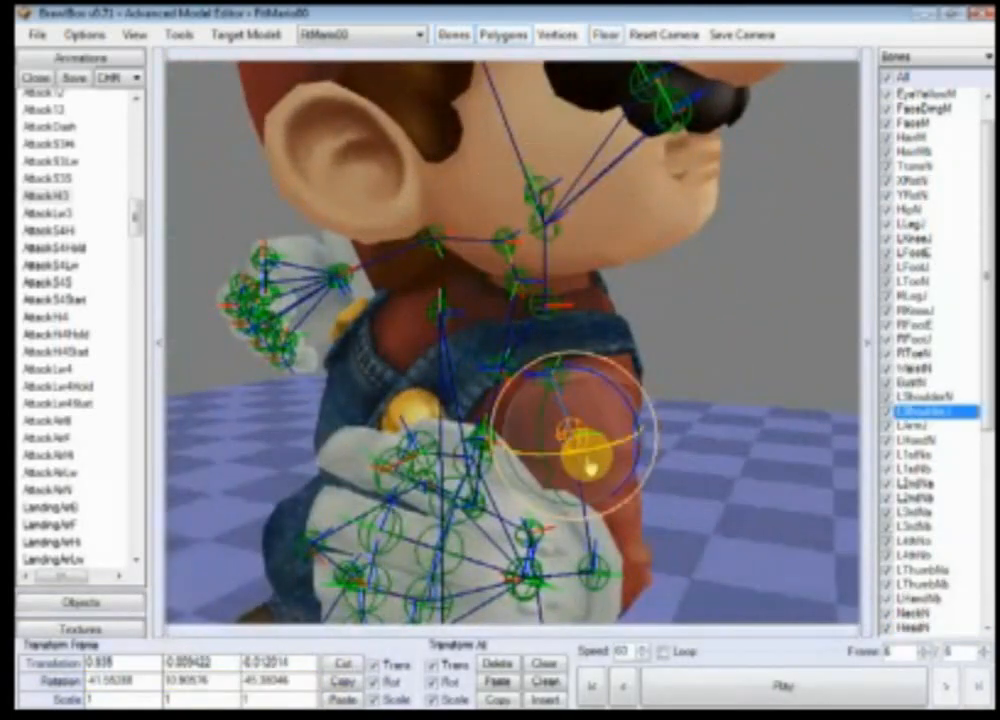
{"action": "left_click_drag", "start_coordinate": [580, 462], "coordinate": [634, 424]}
{"action": "mouse_move", "coordinate": [634, 424]}
{"action": "right_mouse_down", "text": "ctrl"}
{"action": "mouse_move", "coordinate": [647, 438]}
{"action": "mouse_move", "coordinate": [650, 423]}
{"action": "mouse_move", "coordinate": [637, 424]}
{"action": "right_mouse_up", "text": "ctrl"}
Step: Select the RShoulderJ bone and rotate it to raise Mario's right shoulder
{"action": "left_click", "coordinate": [697, 336]}
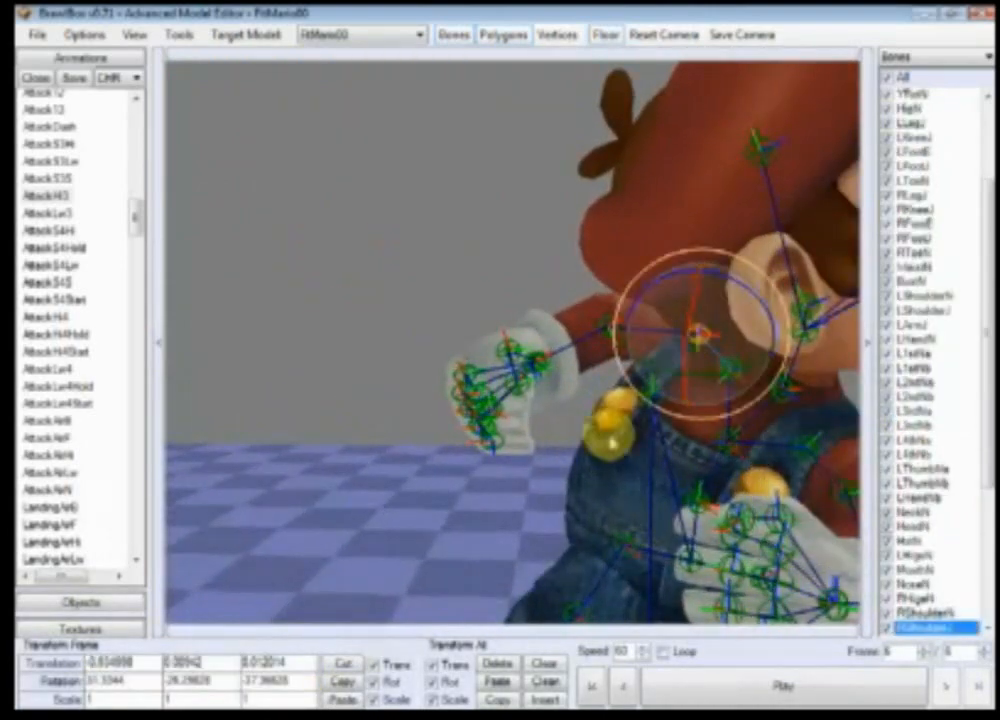
{"action": "right_click_drag", "start_coordinate": [703, 345], "coordinate": [676, 457], "text": "ctrl"}
{"action": "left_click_drag", "start_coordinate": [565, 408], "coordinate": [513, 417]}
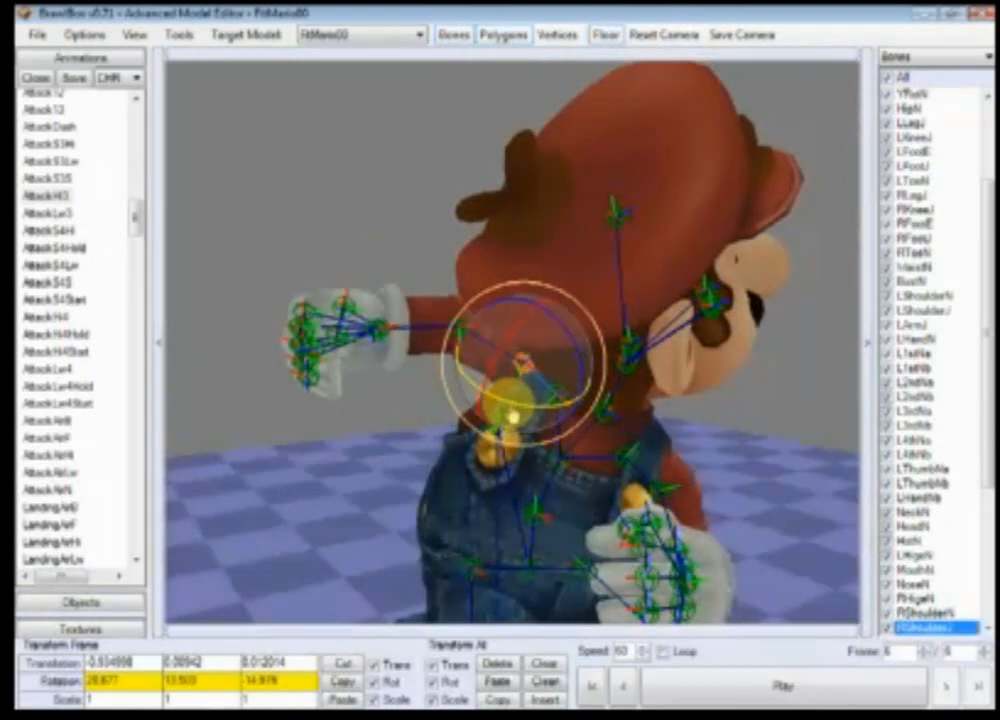
{"action": "right_click_drag", "start_coordinate": [477, 474], "coordinate": [598, 480], "text": "ctrl"}
{"action": "left_click_drag", "start_coordinate": [603, 405], "coordinate": [582, 424]}
Step: Select the RArmJ bone and rotate it to swing Mario's right arm
{"action": "left_click", "coordinate": [464, 343]}
{"action": "left_click", "coordinate": [463, 344]}
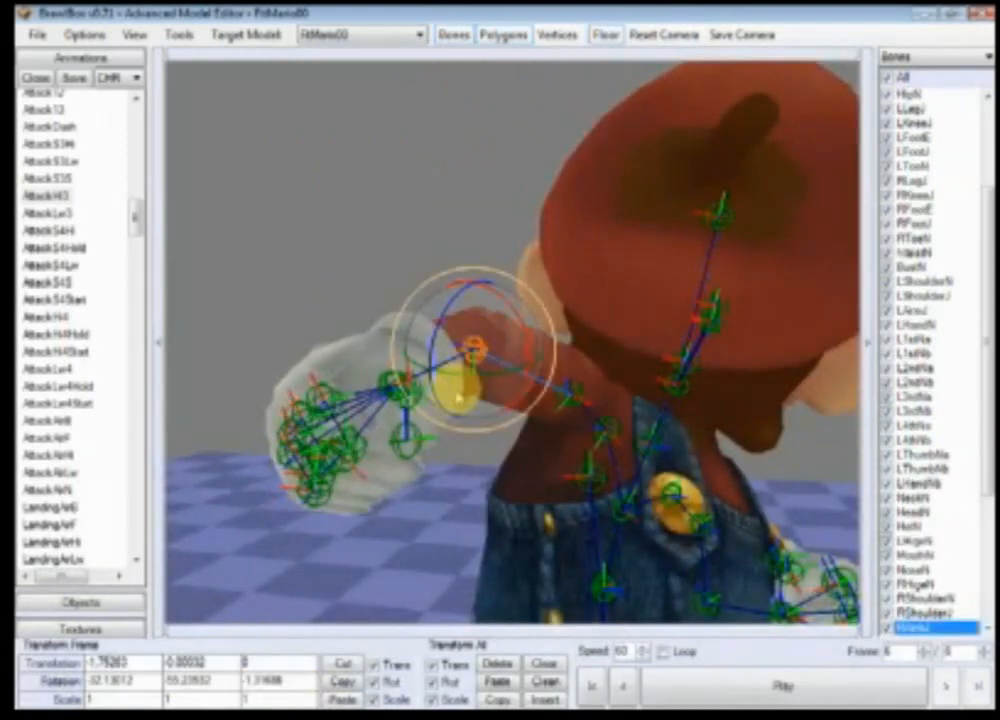
{"action": "left_click_drag", "start_coordinate": [443, 397], "coordinate": [472, 395]}
{"action": "scroll", "coordinate": [597, 478], "scroll_direction": "down", "scroll_amount": 3}
{"action": "right_click_drag", "start_coordinate": [597, 478], "coordinate": [498, 478], "text": "ctrl"}
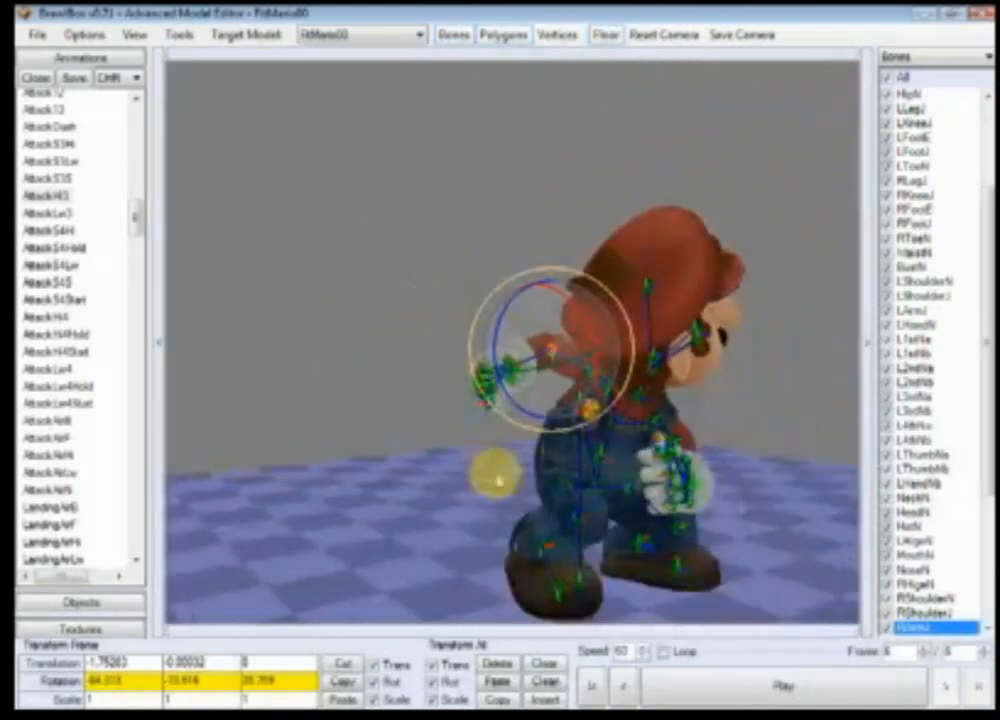
{"action": "right_click_drag", "start_coordinate": [652, 489], "coordinate": [590, 505], "text": "ctrl"}
{"action": "scroll", "coordinate": [583, 505], "scroll_direction": "up", "scroll_amount": 3}
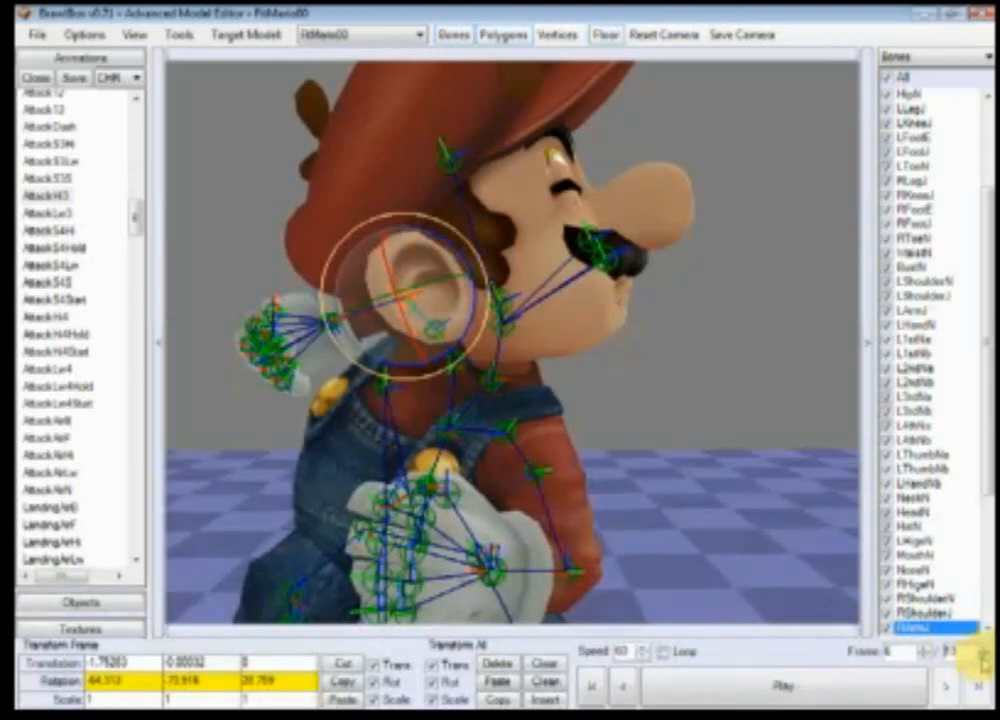
Step: Advance the animation to frame 13, select the HipN bone and set its Y translation to 0
{"action": "left_click", "coordinate": [826, 689]}
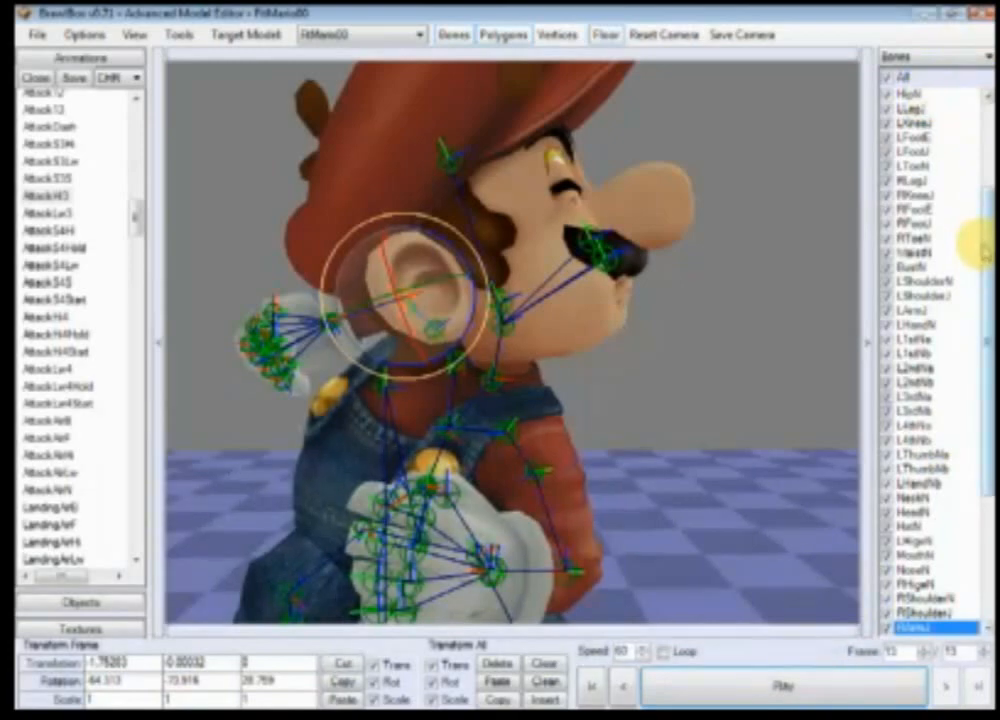
{"action": "scroll", "coordinate": [978, 243], "scroll_direction": "up", "scroll_amount": 4}
{"action": "left_click", "coordinate": [908, 238]}
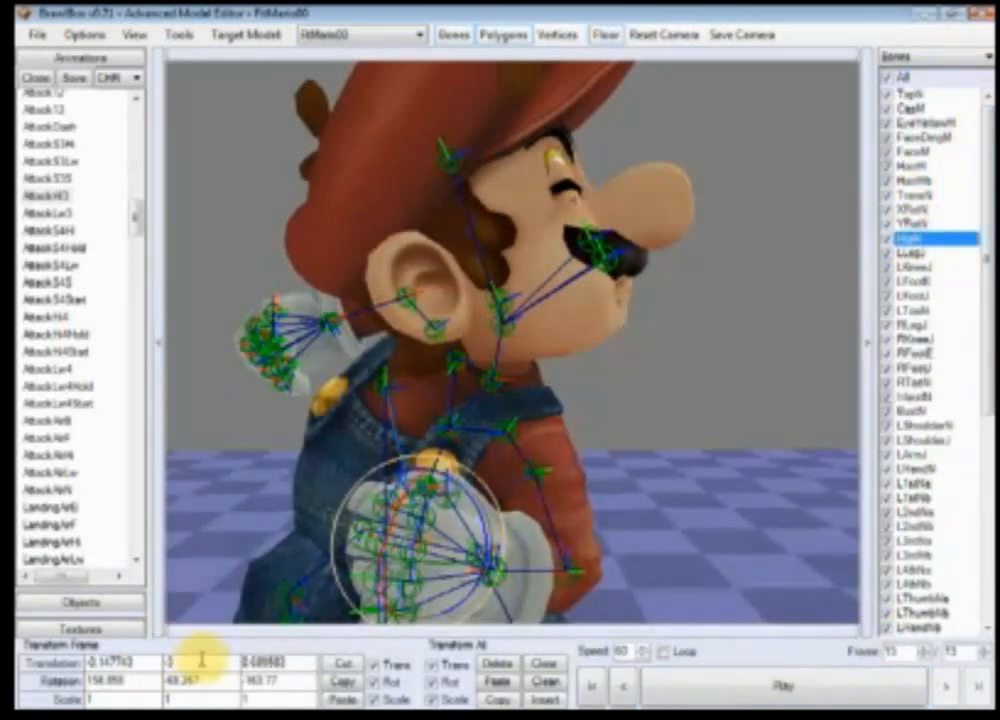
{"action": "key", "text": "Return"}
Step: Rotate the HipN bone to tilt Mario's hips on frame 13
{"action": "mouse_move", "coordinate": [554, 498]}
{"action": "right_mouse_down"}
{"action": "mouse_move", "coordinate": [588, 435]}
{"action": "mouse_move", "coordinate": [551, 502]}
{"action": "right_mouse_up"}
{"action": "left_click_drag", "start_coordinate": [446, 417], "coordinate": [473, 421]}
{"action": "right_click_drag", "start_coordinate": [484, 506], "coordinate": [557, 447]}
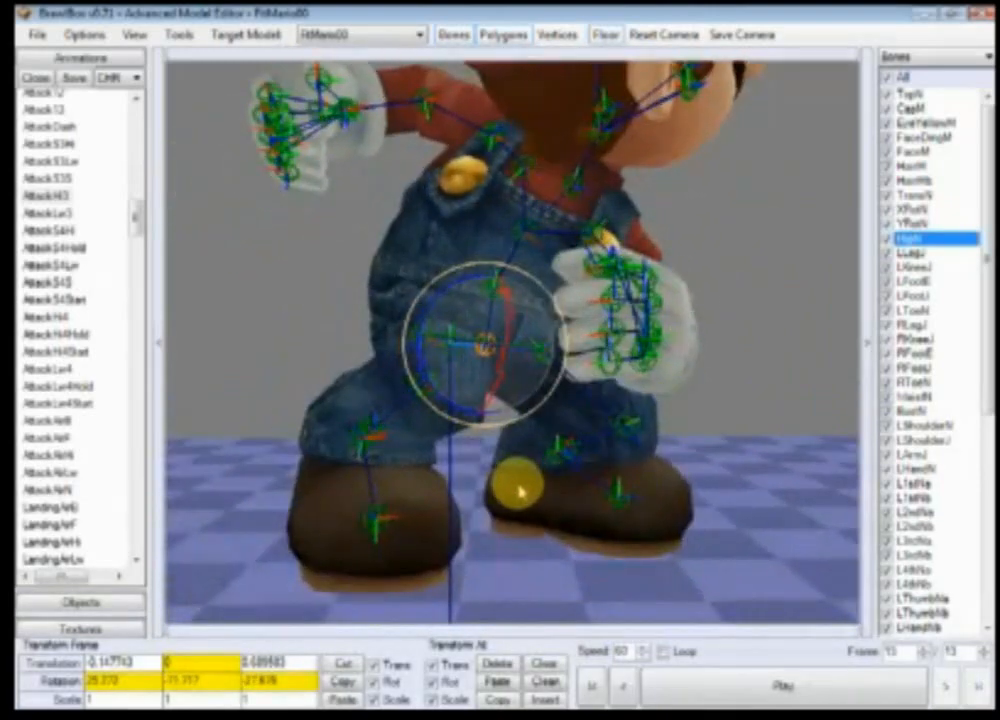
{"action": "left_click_drag", "start_coordinate": [500, 382], "coordinate": [501, 388]}
Step: Select the LLegJ bone and rotate it to swing Mario's left leg
{"action": "left_click", "coordinate": [531, 442]}
{"action": "left_click", "coordinate": [544, 358]}
{"action": "right_click_drag", "start_coordinate": [546, 362], "coordinate": [704, 372], "text": "ctrl"}
{"action": "left_click_drag", "start_coordinate": [717, 380], "coordinate": [711, 425]}
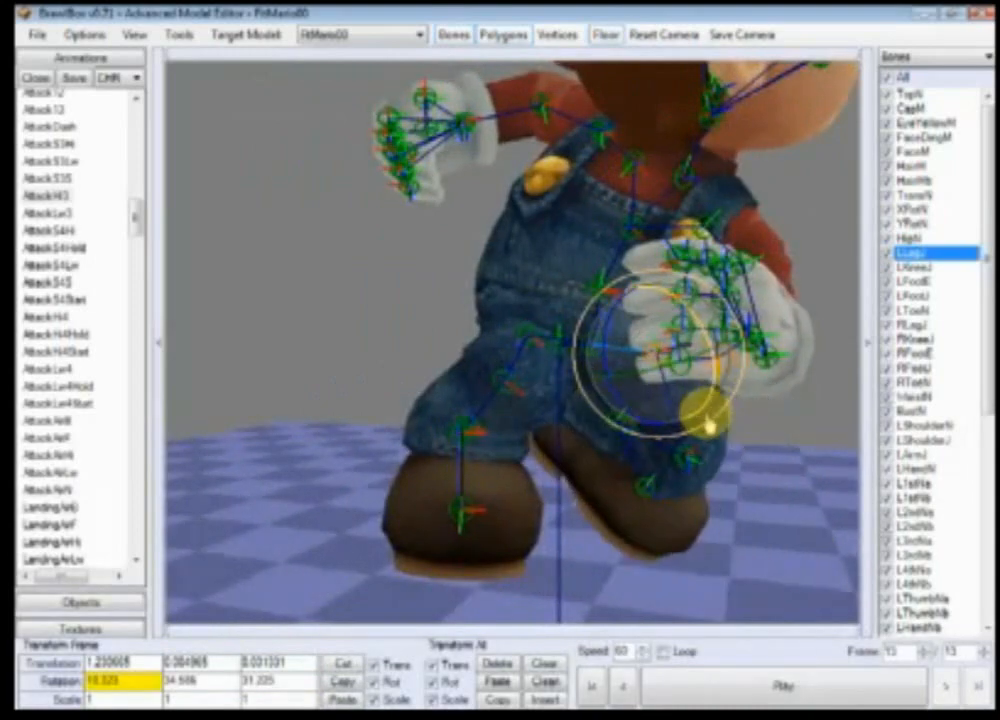
{"action": "right_click_drag", "start_coordinate": [708, 434], "coordinate": [641, 438], "text": "ctrl"}
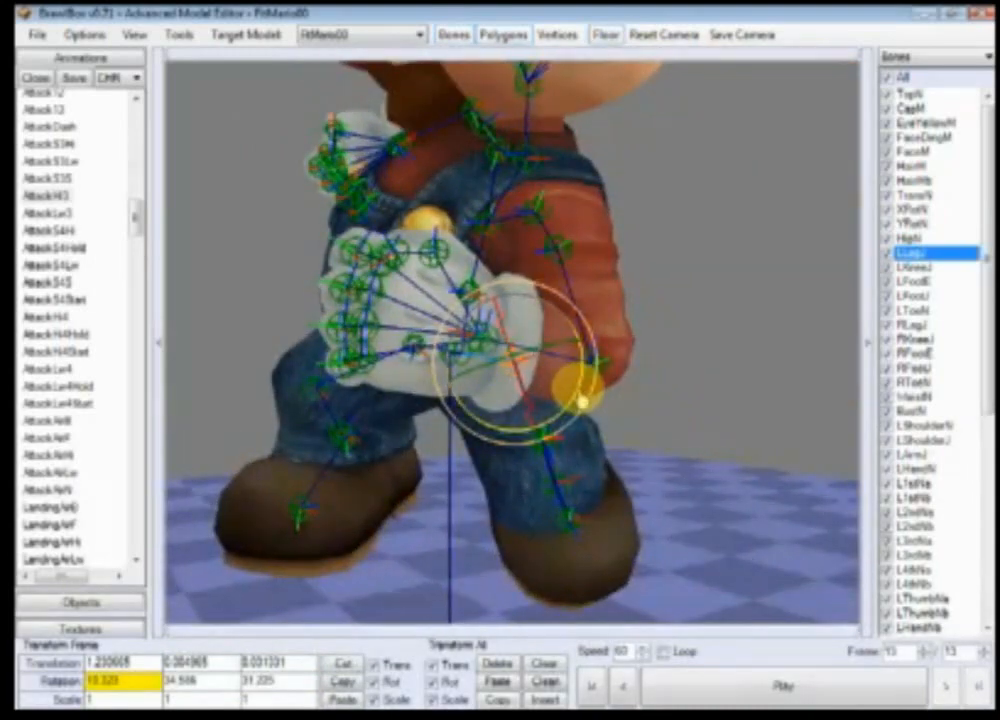
Step: Select the LKneeJ bone and rotate it to bend Mario's left knee
{"action": "mouse_move", "coordinate": [583, 402]}
{"action": "right_mouse_down", "text": "ctrl"}
{"action": "mouse_move", "coordinate": [576, 444]}
{"action": "mouse_move", "coordinate": [578, 408]}
{"action": "right_mouse_up", "text": "ctrl"}
{"action": "left_click", "coordinate": [569, 418]}
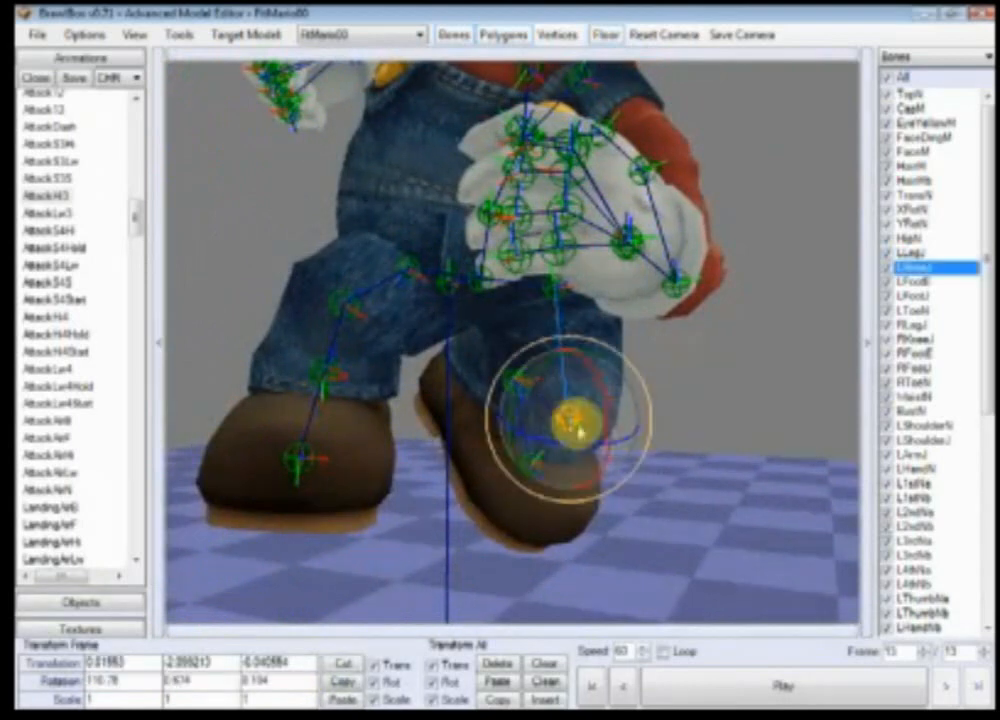
{"action": "left_click_drag", "start_coordinate": [610, 425], "coordinate": [598, 334]}
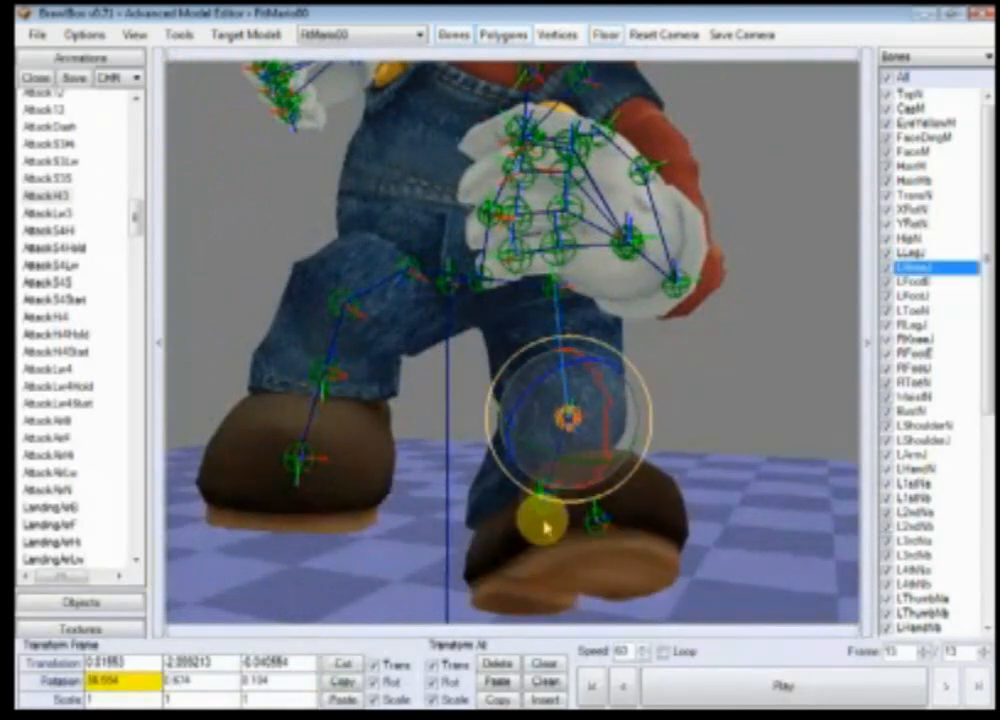
Step: Select the LFootJ bone and rotate it to angle Mario's left foot
{"action": "left_click", "coordinate": [563, 498]}
{"action": "left_click", "coordinate": [575, 498]}
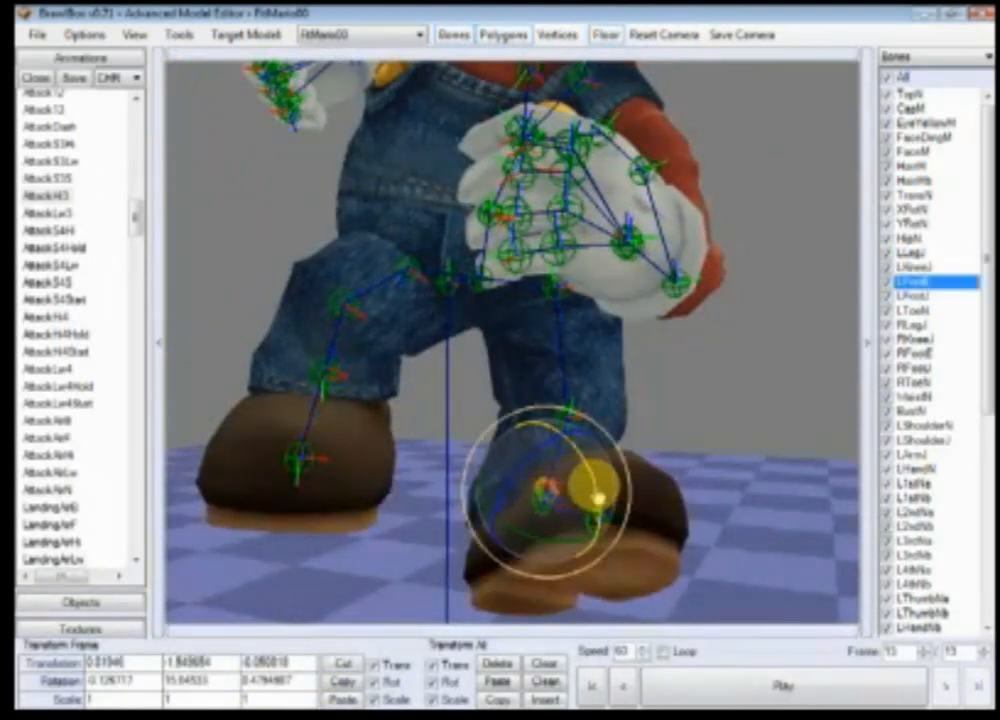
{"action": "left_click", "coordinate": [534, 547]}
{"action": "left_click", "coordinate": [543, 504]}
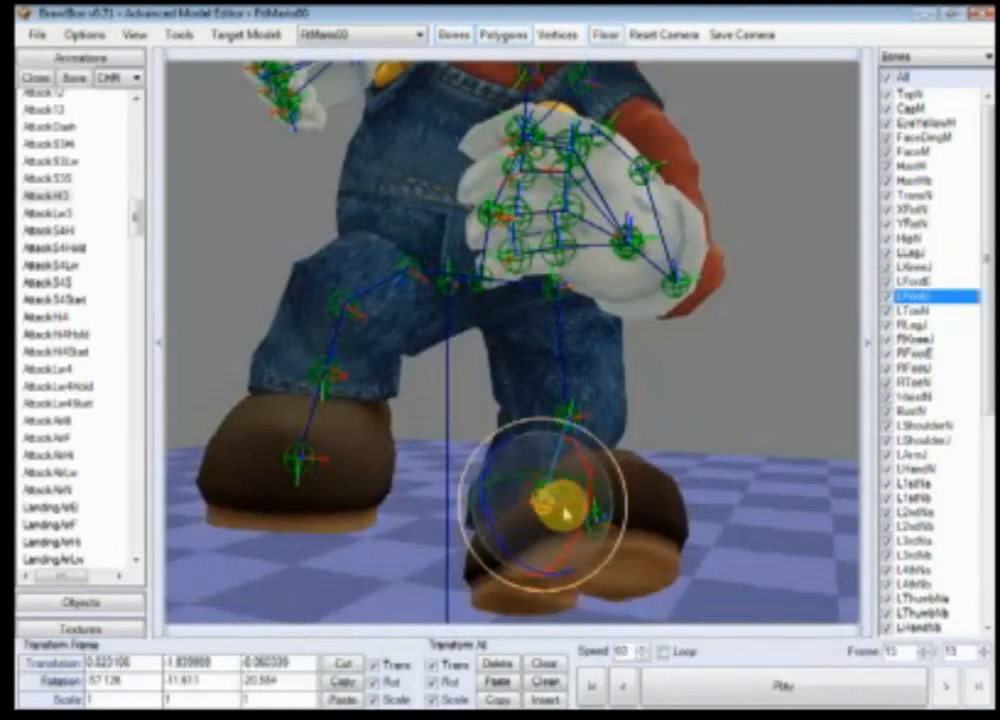
{"action": "left_click_drag", "start_coordinate": [575, 550], "coordinate": [544, 598]}
{"action": "right_click_drag", "start_coordinate": [559, 577], "coordinate": [623, 566], "text": "ctrl"}
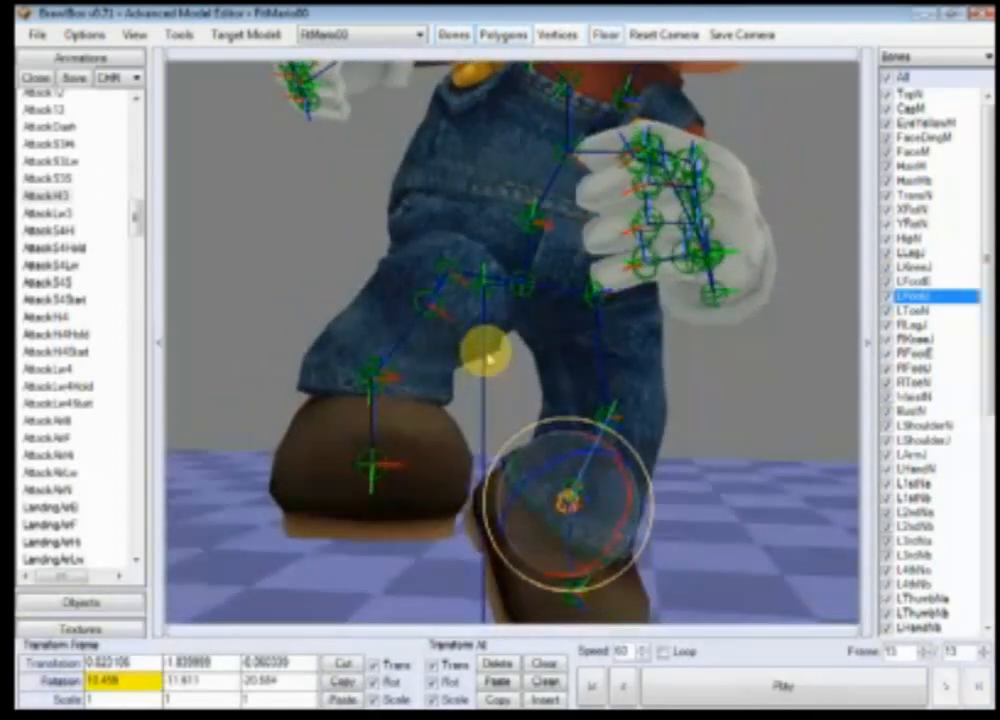
Step: Rotate the RLegJ and RKneeJ bones to bend Mario's right leg
{"action": "left_click", "coordinate": [452, 273]}
{"action": "left_click_drag", "start_coordinate": [463, 275], "coordinate": [446, 318]}
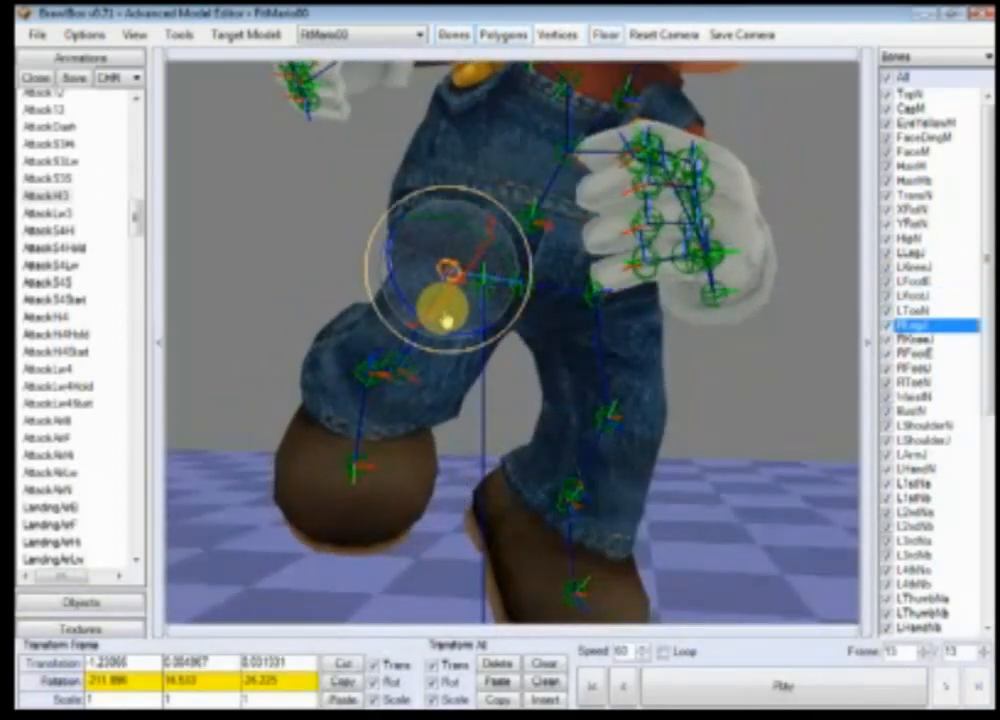
{"action": "left_click", "coordinate": [434, 404]}
{"action": "left_click", "coordinate": [396, 368]}
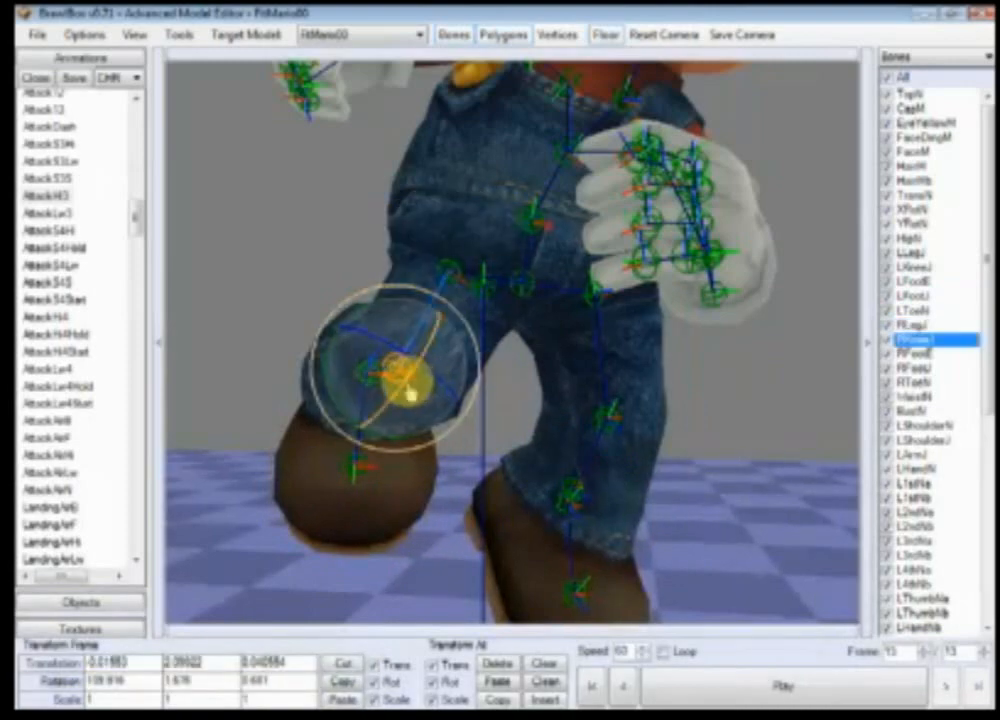
{"action": "left_click_drag", "start_coordinate": [410, 395], "coordinate": [411, 355]}
Step: Select the RFootJ bone and rotate it to angle Mario's right foot
{"action": "left_click", "coordinate": [340, 458]}
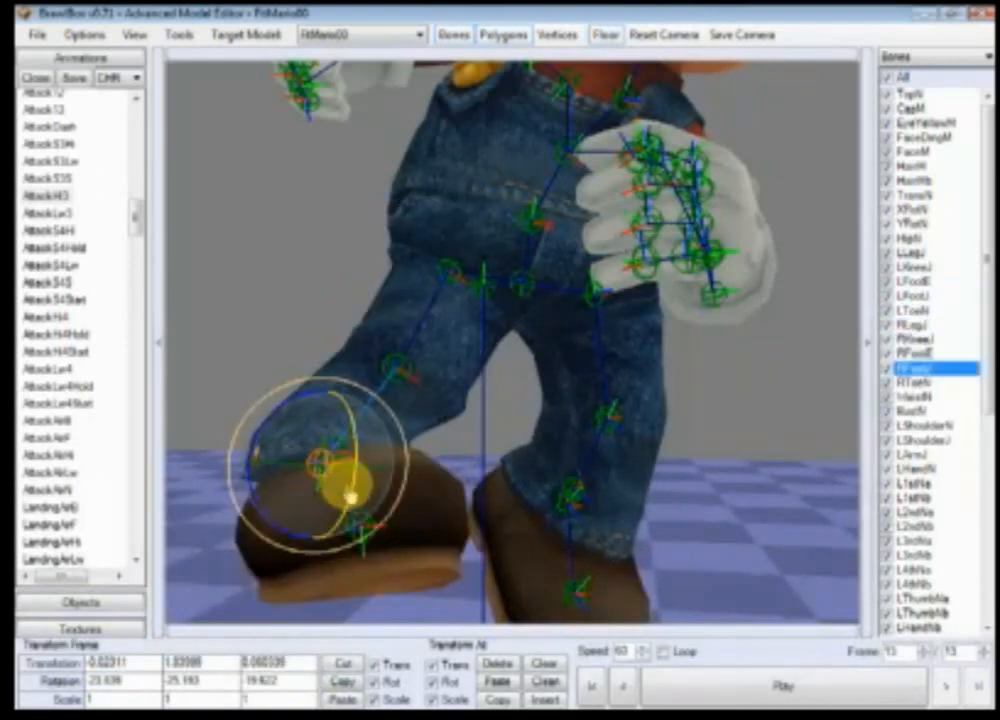
{"action": "left_click_drag", "start_coordinate": [350, 494], "coordinate": [323, 553]}
{"action": "scroll", "coordinate": [525, 458], "scroll_direction": "down", "scroll_amount": 5}
{"action": "scroll", "coordinate": [525, 458], "scroll_direction": "up", "scroll_amount": 2}
{"action": "right_click_drag", "start_coordinate": [530, 375], "coordinate": [523, 459]}
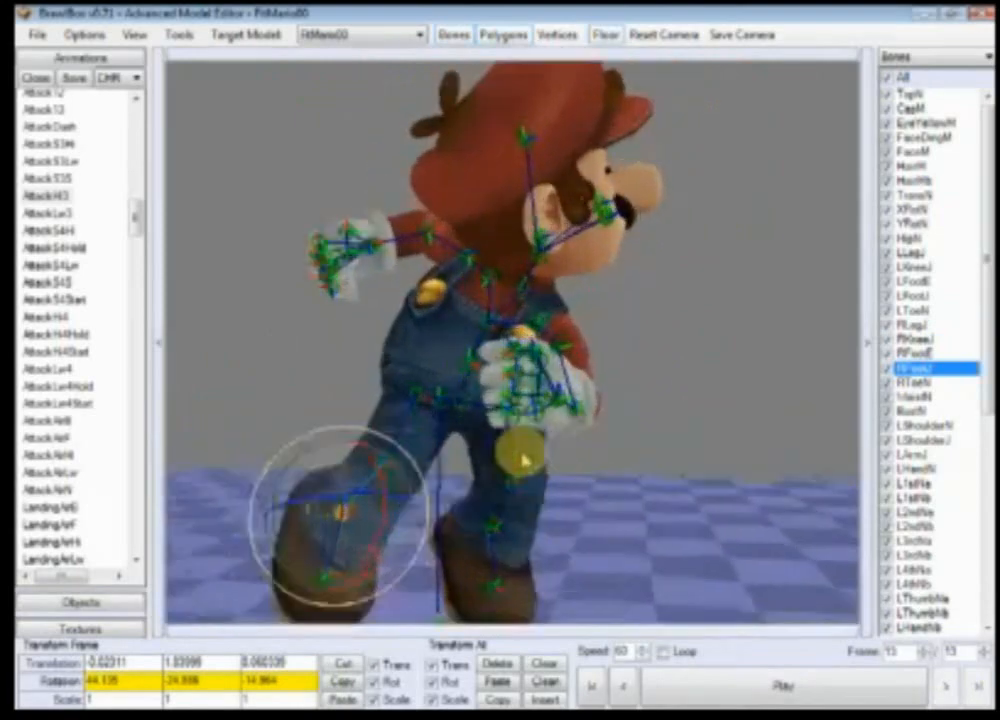
Step: Select the WaistN bone and rotate it to twist Mario's waist
{"action": "scroll", "coordinate": [525, 458], "scroll_direction": "up", "scroll_amount": 3}
{"action": "left_click", "coordinate": [482, 458]}
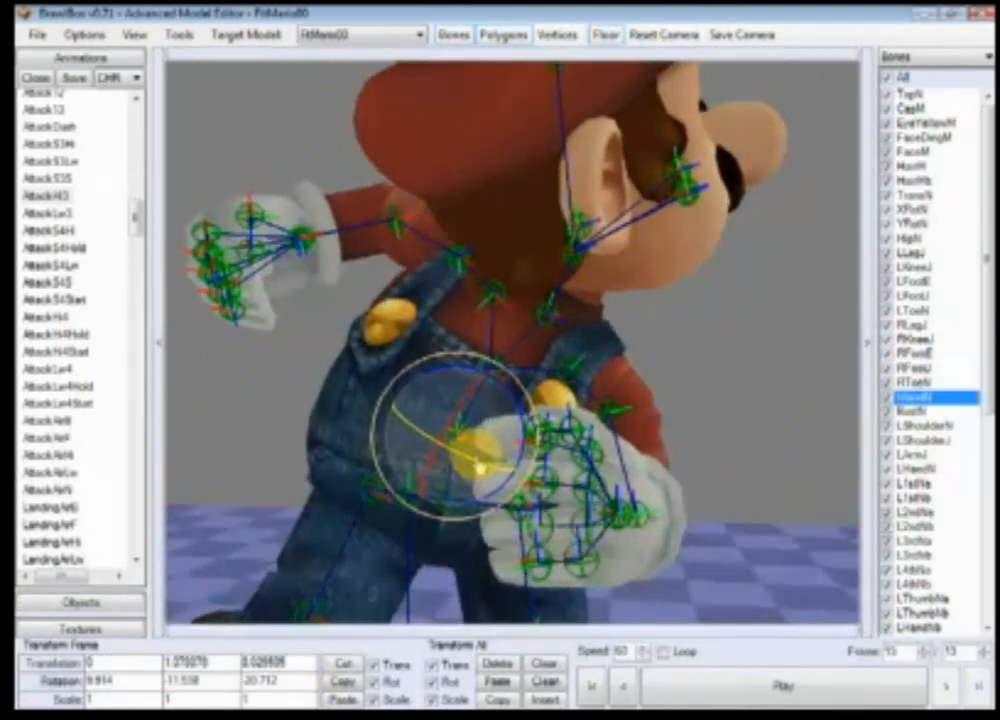
{"action": "left_click_drag", "start_coordinate": [481, 468], "coordinate": [541, 428]}
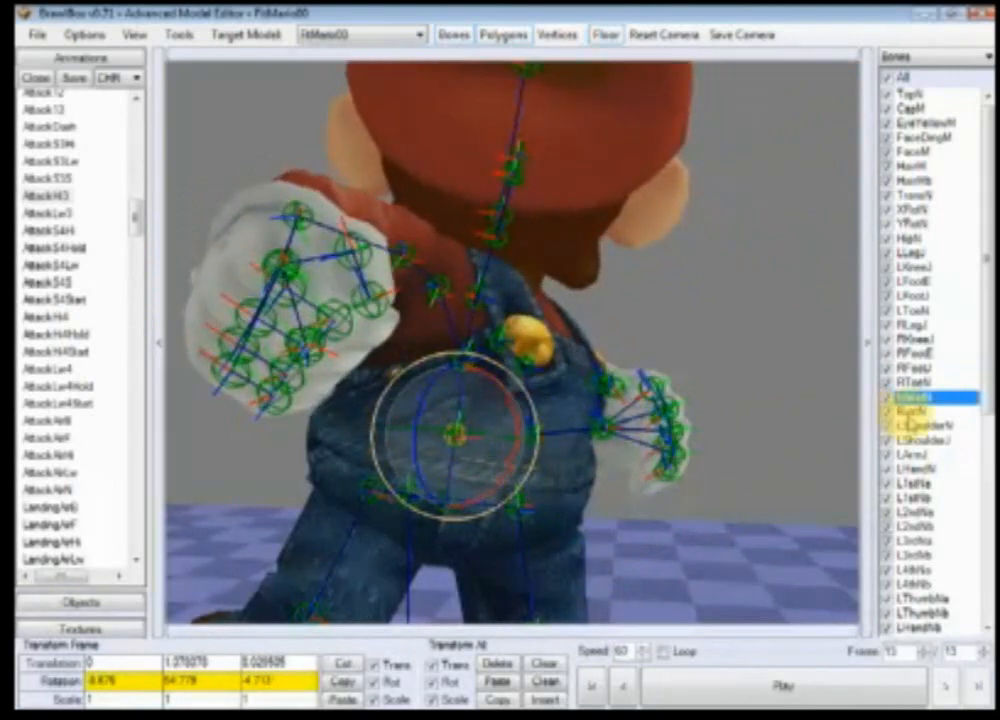
Step: Select the BustN bone and rotate it to lean Mario's upper body
{"action": "left_click", "coordinate": [909, 413]}
{"action": "left_click_drag", "start_coordinate": [494, 354], "coordinate": [542, 362]}
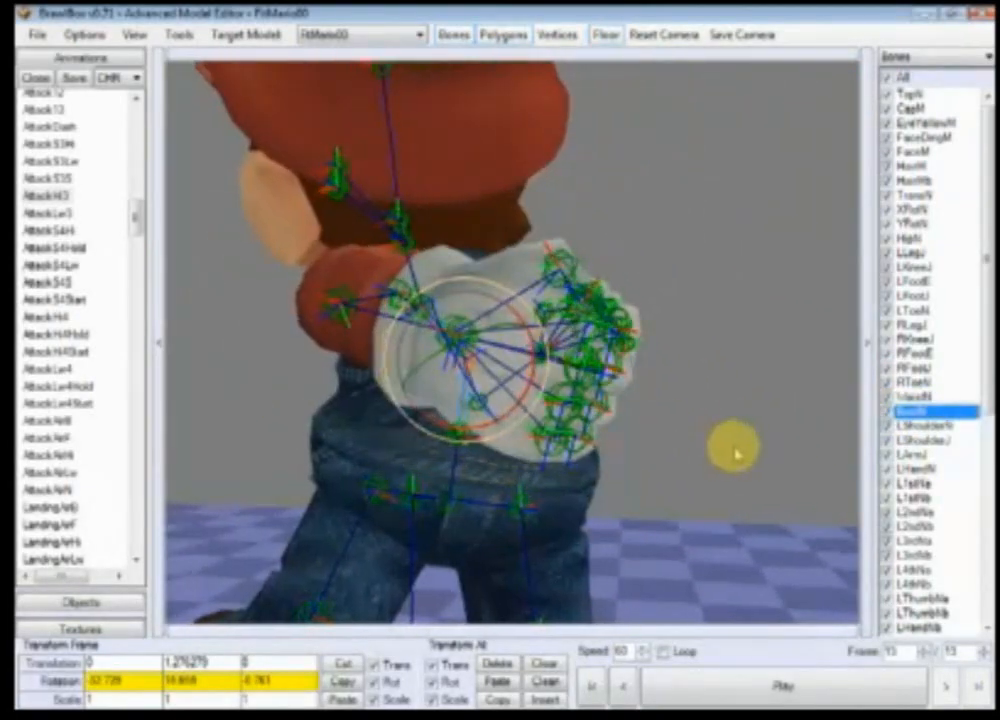
{"action": "left_click_drag", "start_coordinate": [734, 453], "coordinate": [627, 410]}
{"action": "left_click_drag", "start_coordinate": [675, 378], "coordinate": [710, 403]}
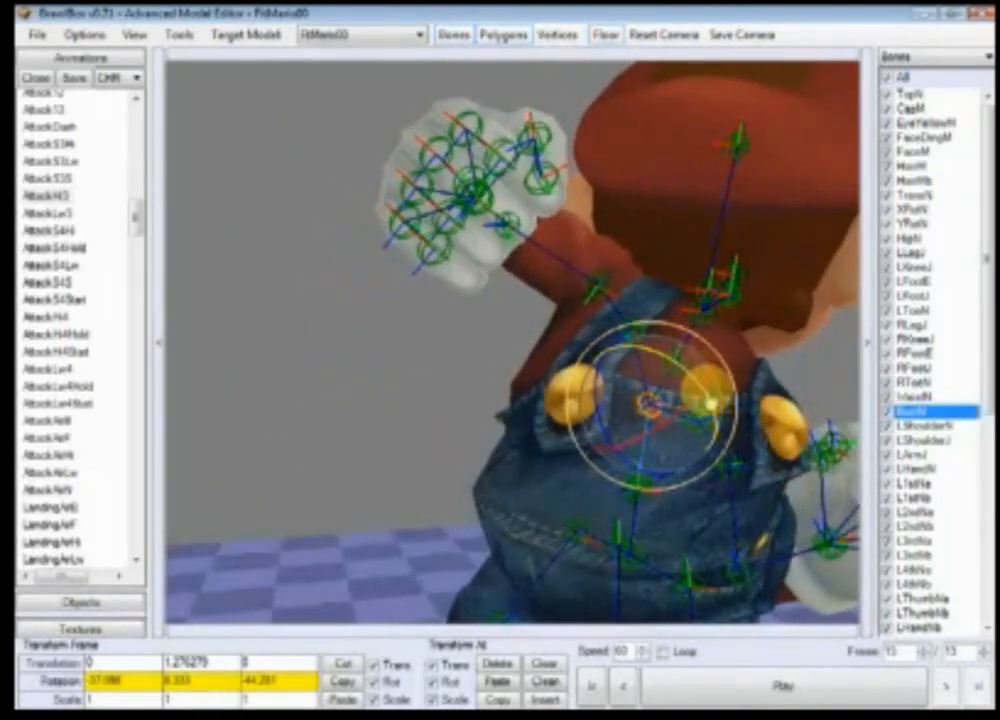
Step: Select the RShoulderJ bone and rotate it to adjust the right shoulder on frame 13
{"action": "left_click", "coordinate": [588, 292]}
{"action": "left_click", "coordinate": [635, 328]}
{"action": "right_click_drag", "start_coordinate": [635, 328], "coordinate": [585, 438], "text": "ctrl"}
{"action": "left_click_drag", "start_coordinate": [535, 471], "coordinate": [566, 340]}
{"action": "right_click_drag", "start_coordinate": [478, 503], "coordinate": [612, 437], "text": "ctrl"}
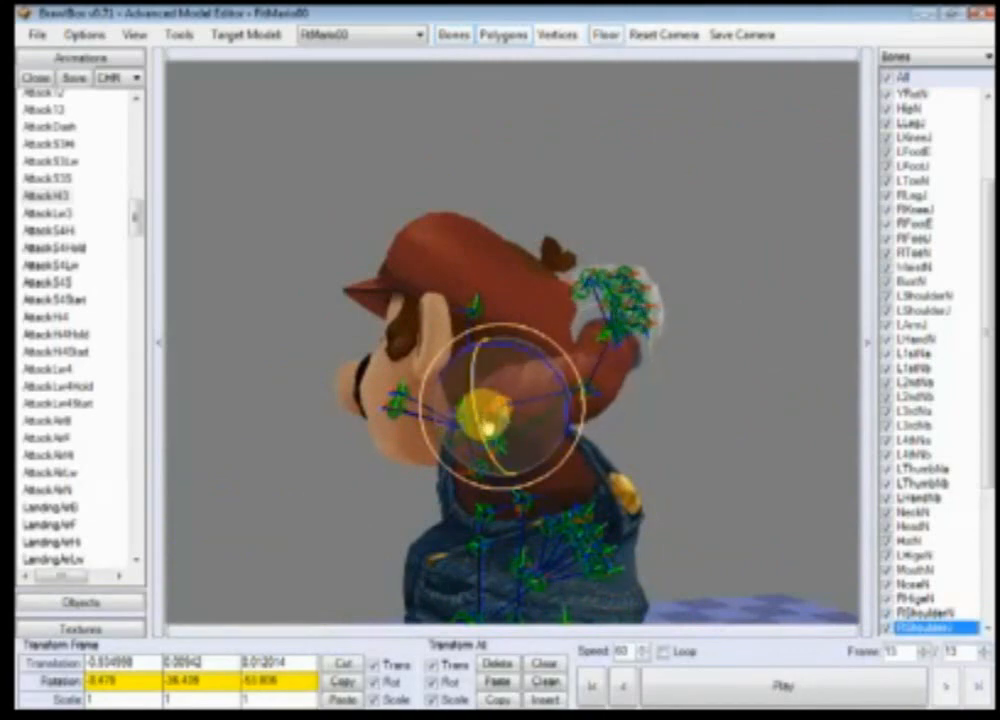
Step: Select the RArmJ bone and rotate it to adjust the right arm on frame 13
{"action": "left_click", "coordinate": [592, 400]}
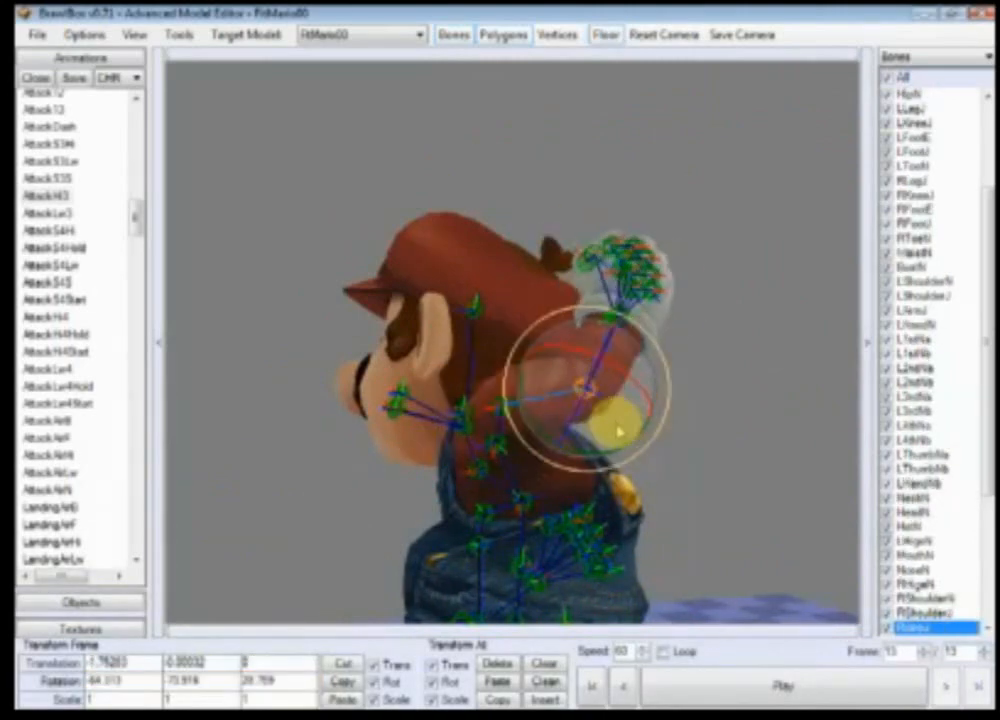
{"action": "left_click_drag", "start_coordinate": [618, 431], "coordinate": [574, 437]}
Step: Select the LShoulderJ bone and rotate it to adjust the left shoulder on frame 13
{"action": "left_click", "coordinate": [698, 464]}
{"action": "right_click_drag", "start_coordinate": [698, 464], "coordinate": [712, 518], "text": "ctrl"}
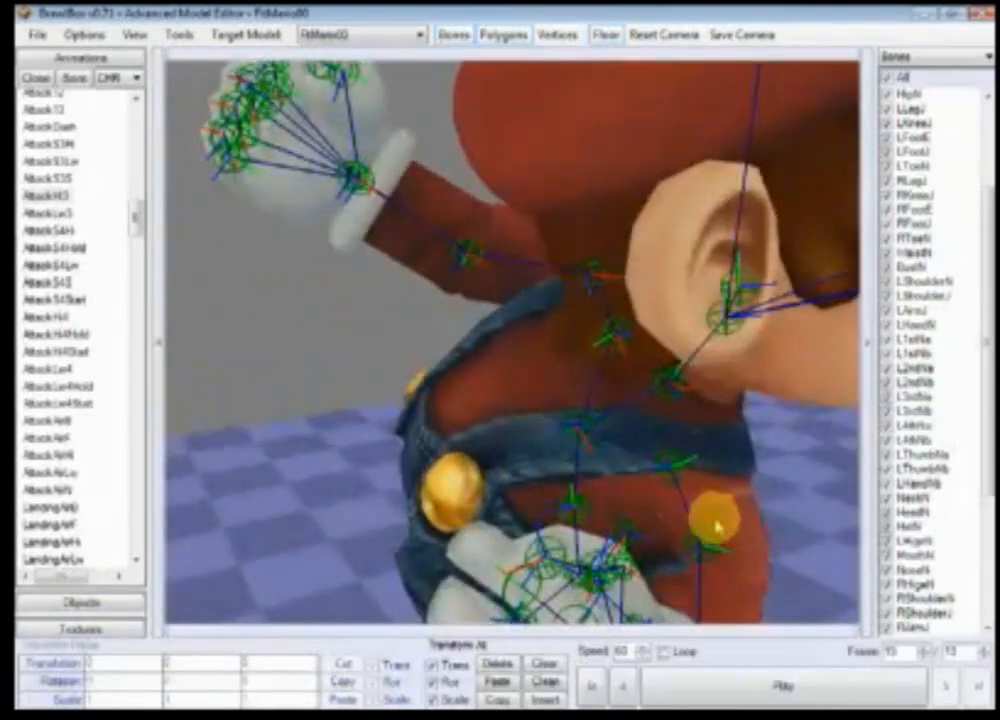
{"action": "left_click", "coordinate": [733, 552]}
{"action": "left_click_drag", "start_coordinate": [776, 545], "coordinate": [737, 469]}
{"action": "right_click_drag", "start_coordinate": [737, 469], "coordinate": [520, 480], "text": "ctrl"}
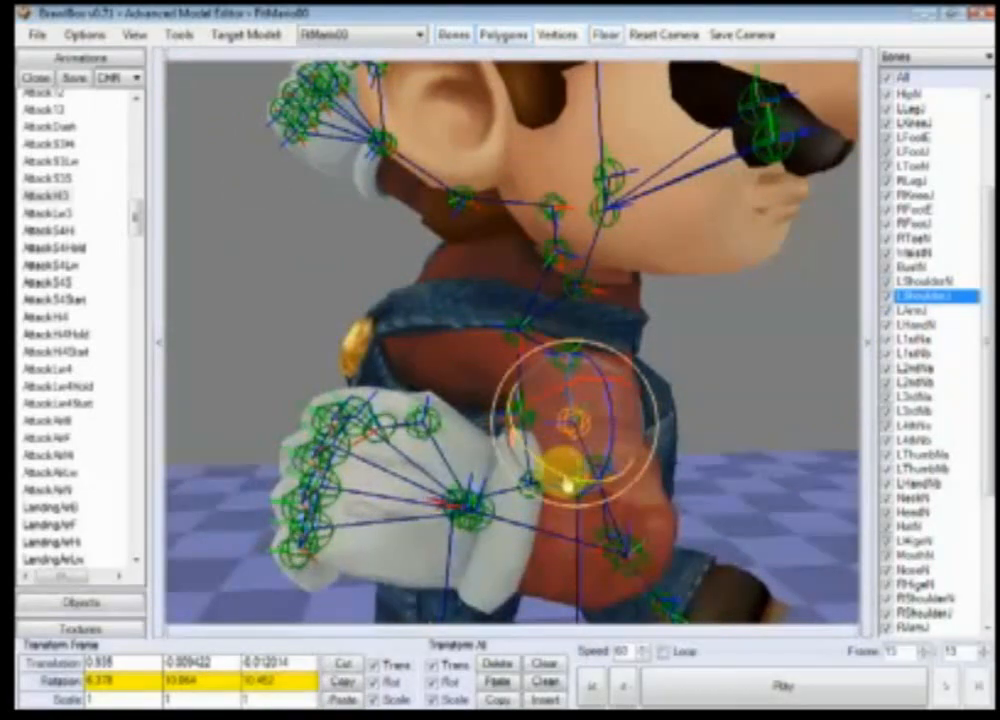
{"action": "left_click_drag", "start_coordinate": [569, 473], "coordinate": [685, 528]}
Step: Select the LArmJ bone and rotate the left arm, undoing the unwanted rotations
{"action": "left_click", "coordinate": [685, 528]}
{"action": "left_click_drag", "start_coordinate": [655, 575], "coordinate": [687, 606]}
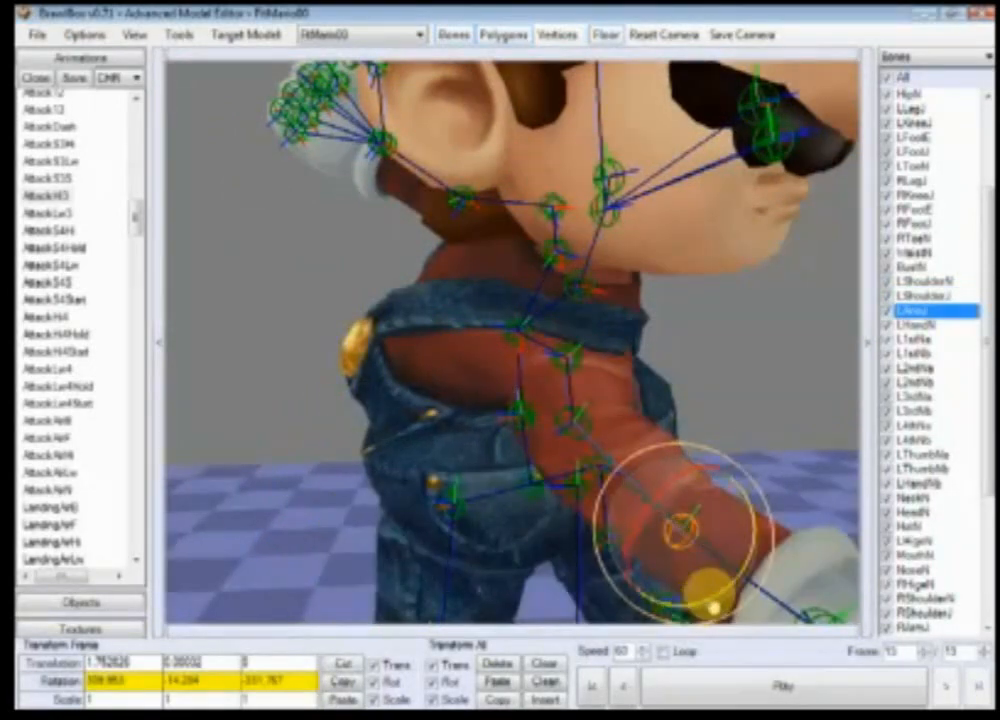
{"action": "right_click_drag", "start_coordinate": [714, 602], "coordinate": [705, 525], "text": "ctrl"}
{"action": "left_click_drag", "start_coordinate": [620, 412], "coordinate": [559, 464]}
{"action": "key", "text": "ctrl+z"}
{"action": "right_click_drag", "start_coordinate": [641, 484], "coordinate": [568, 506], "text": "ctrl"}
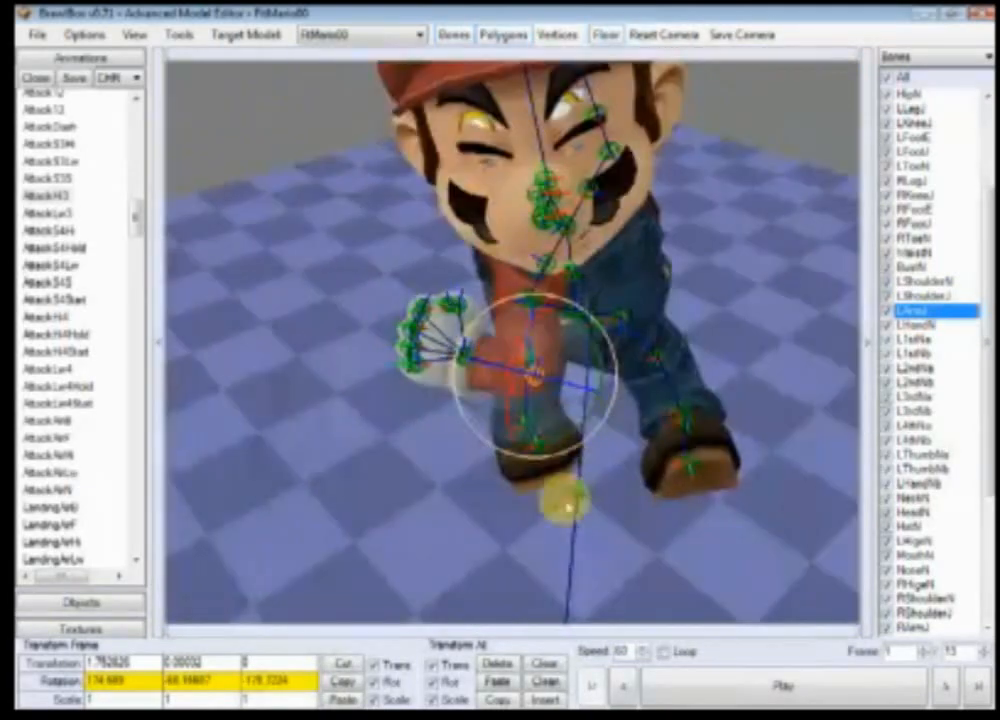
{"action": "left_click_drag", "start_coordinate": [561, 407], "coordinate": [568, 402]}
{"action": "key", "text": "ctrl+z"}
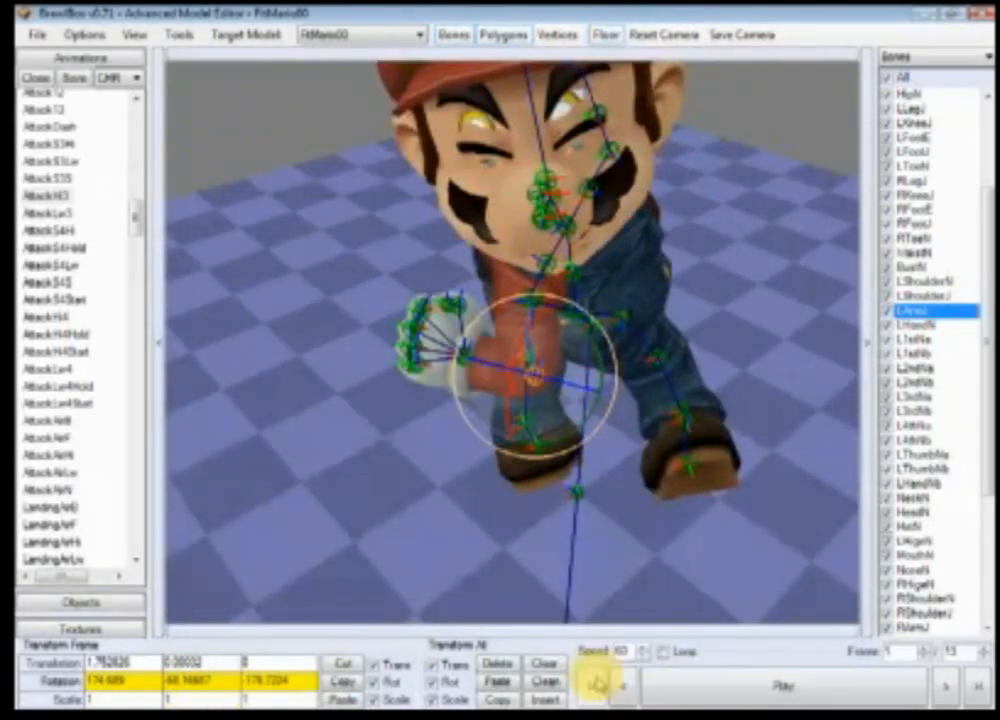
Step: Play back the AttackHi3 animation and step back a frame to review the new pose
{"action": "left_click", "coordinate": [662, 693]}
{"action": "left_click", "coordinate": [660, 692]}
{"action": "scroll", "coordinate": [663, 475], "scroll_direction": "up", "scroll_amount": 3}
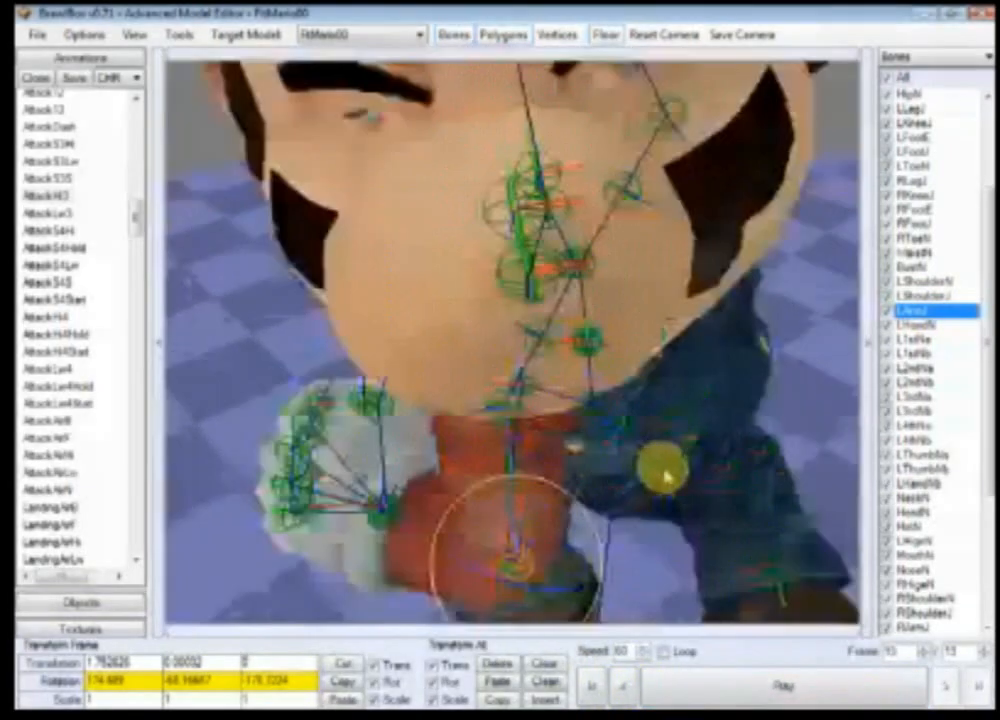
{"action": "right_click_drag", "start_coordinate": [663, 475], "coordinate": [562, 438], "text": "ctrl"}
{"action": "scroll", "coordinate": [433, 402], "scroll_direction": "down", "scroll_amount": 3}
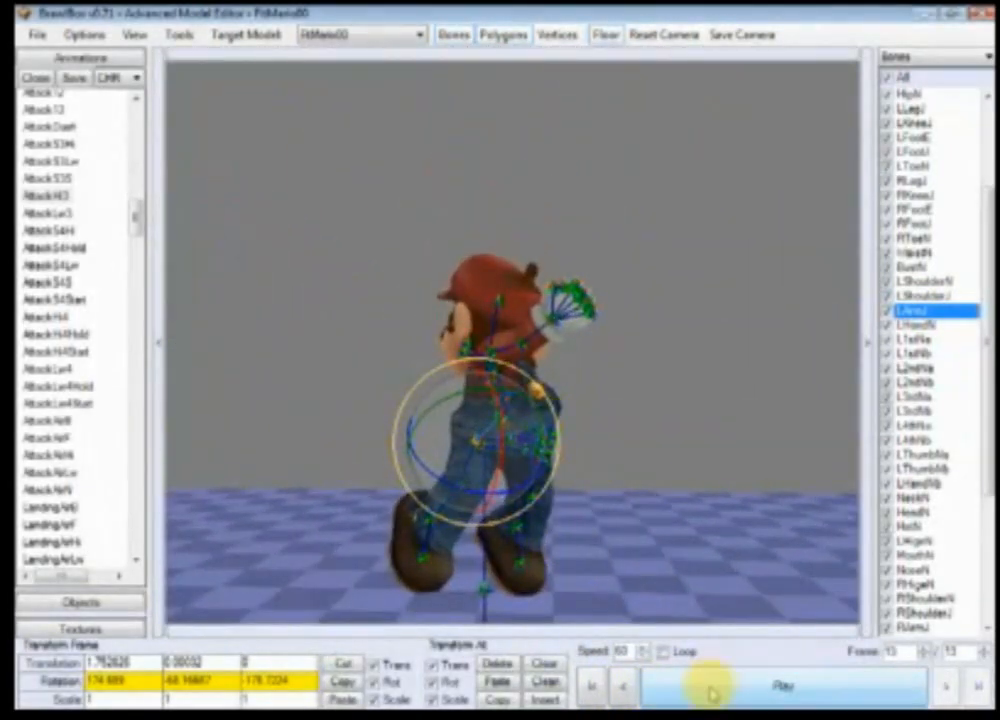
{"action": "left_click", "coordinate": [713, 694]}
{"action": "left_click", "coordinate": [713, 694]}
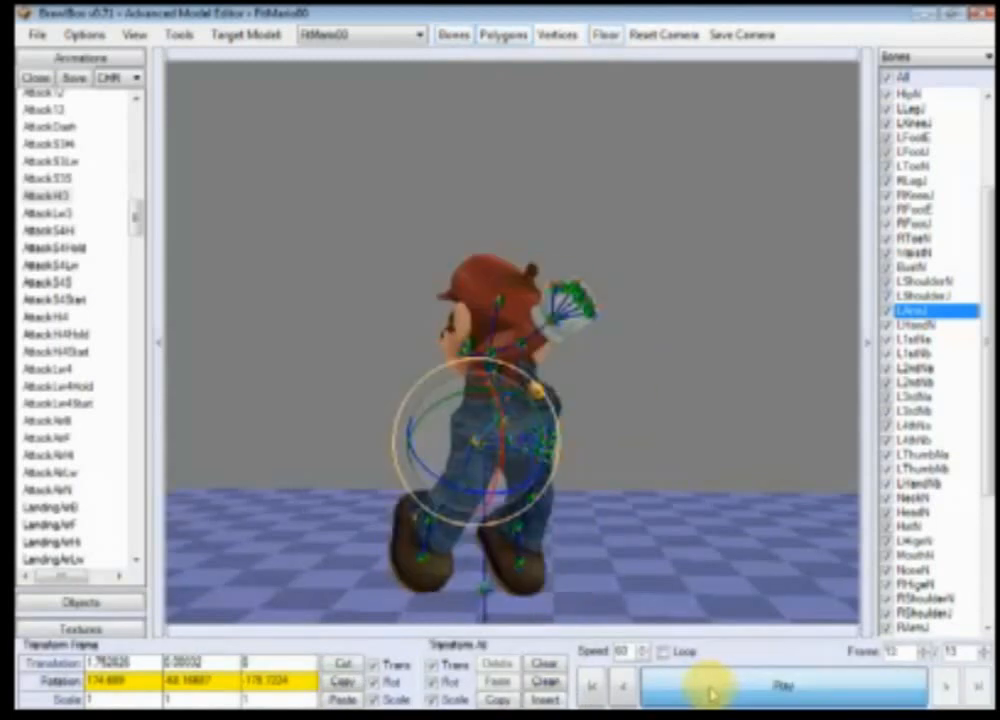
{"action": "left_click", "coordinate": [710, 692]}
{"action": "left_click", "coordinate": [620, 690]}
Step: Move to frame 10 and rotate the WaistN bone to turn Mario's torso
{"action": "left_click", "coordinate": [620, 690]}
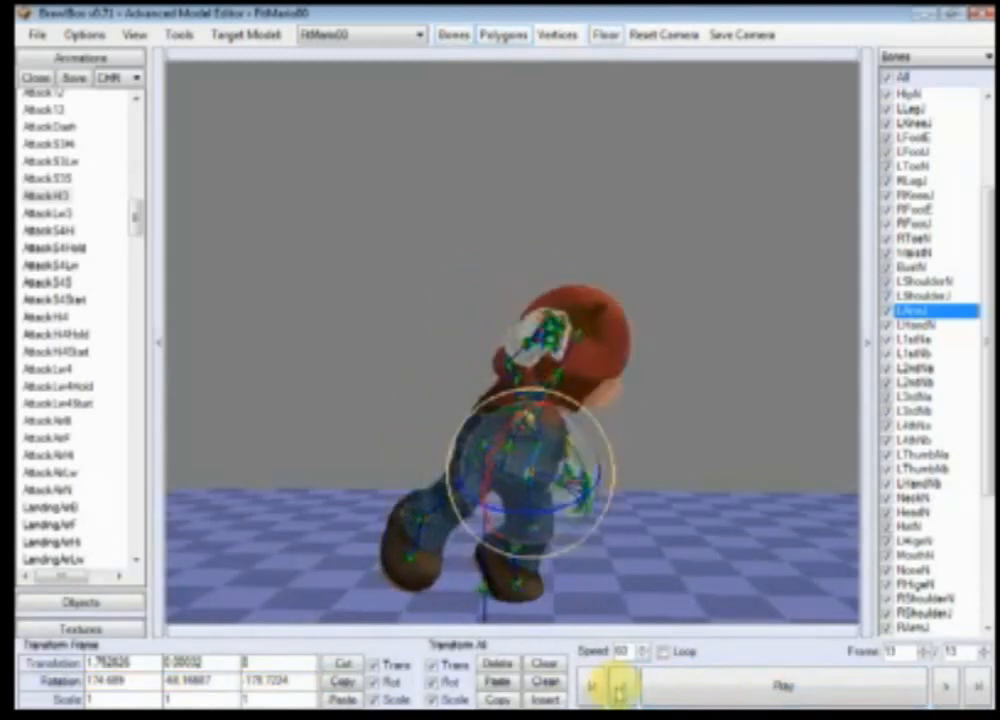
{"action": "left_click", "coordinate": [620, 690]}
{"action": "left_click", "coordinate": [620, 690]}
{"action": "left_click", "coordinate": [620, 690]}
{"action": "left_click", "coordinate": [620, 690]}
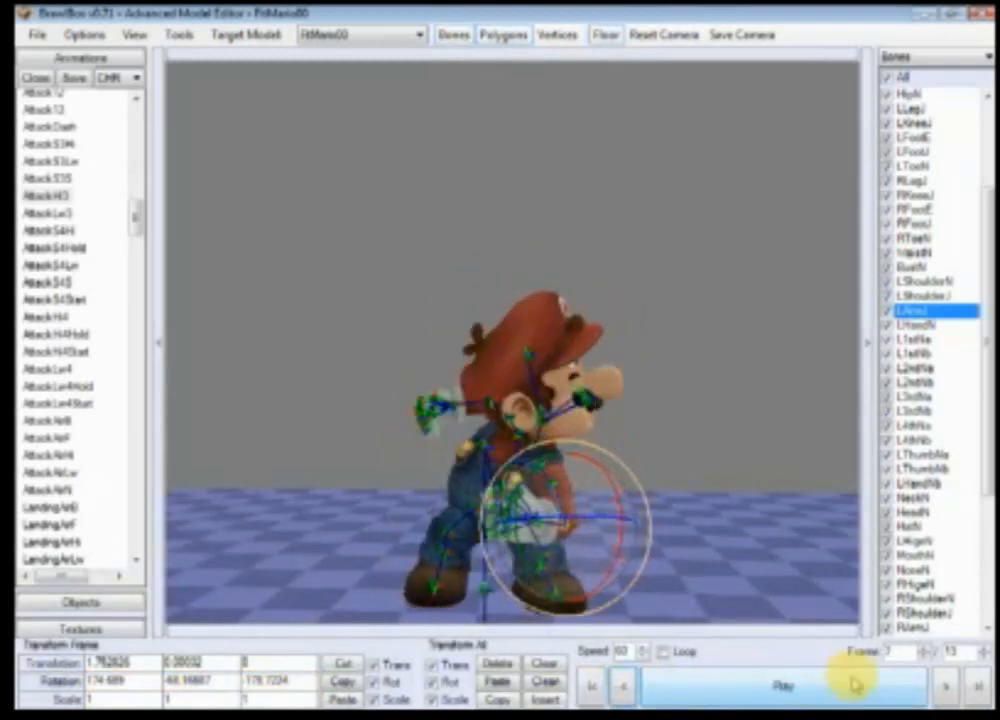
{"action": "left_click", "coordinate": [624, 688]}
{"action": "left_click", "coordinate": [946, 686]}
{"action": "left_click", "coordinate": [946, 686]}
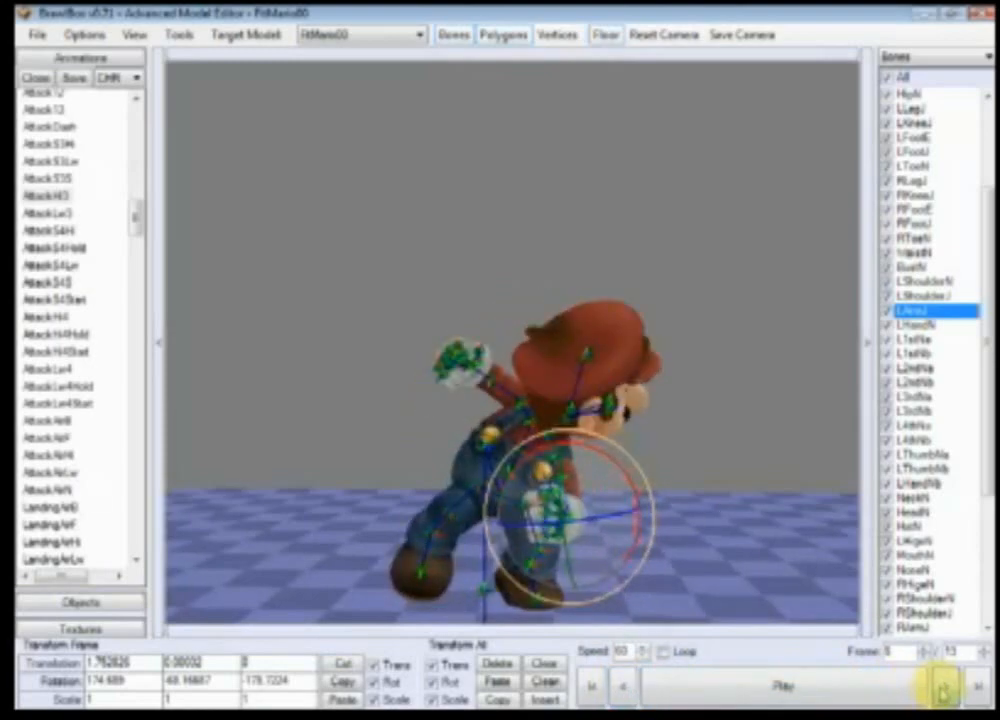
{"action": "left_click", "coordinate": [946, 686]}
{"action": "left_click", "coordinate": [946, 686]}
{"action": "scroll", "coordinate": [715, 515], "scroll_direction": "up", "scroll_amount": 5}
{"action": "left_click", "coordinate": [410, 443]}
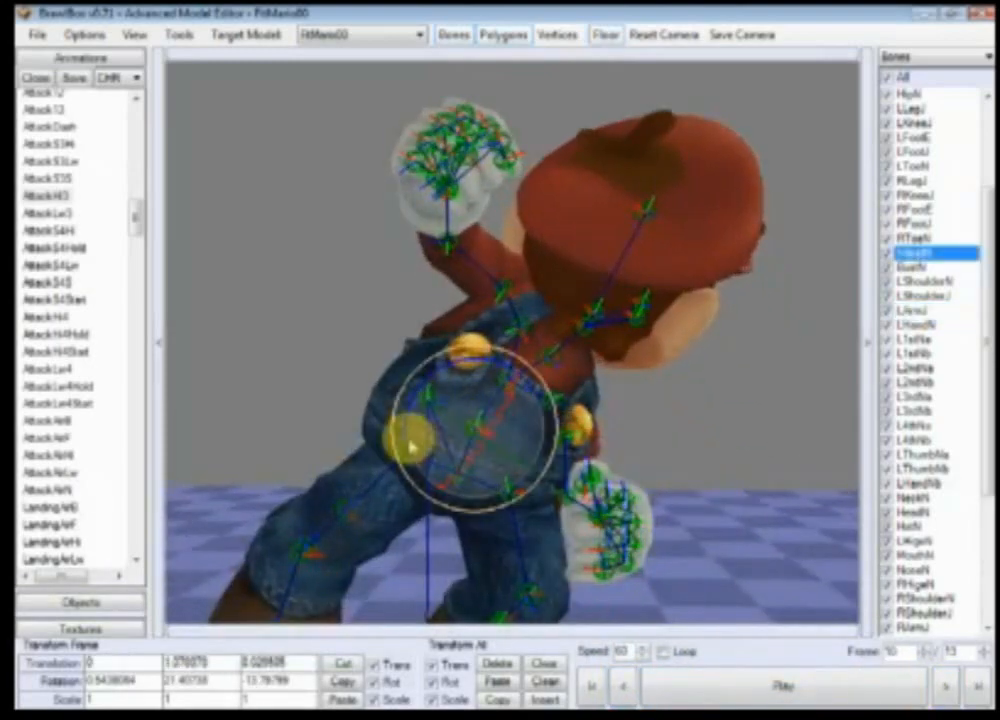
{"action": "left_click_drag", "start_coordinate": [413, 437], "coordinate": [410, 455]}
{"action": "scroll", "coordinate": [412, 457], "scroll_direction": "down", "scroll_amount": 5}
Step: Step backward and forward through the frames to review the torso motion
{"action": "left_click", "coordinate": [627, 687]}
{"action": "left_click", "coordinate": [627, 687]}
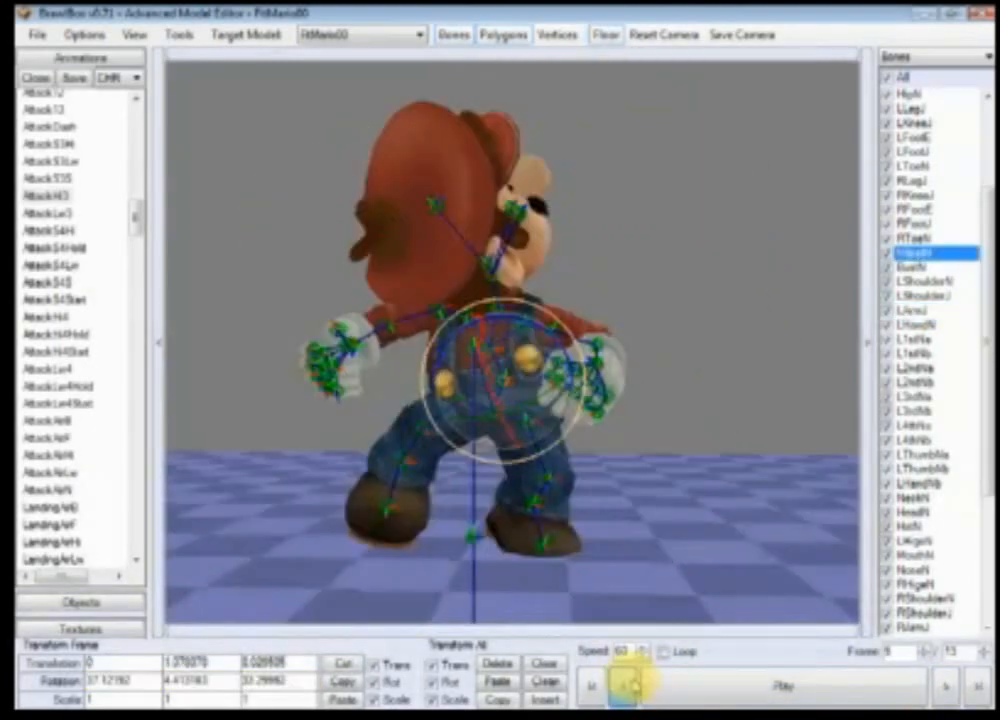
{"action": "left_click", "coordinate": [629, 687]}
{"action": "left_click", "coordinate": [630, 687]}
{"action": "left_click", "coordinate": [946, 686]}
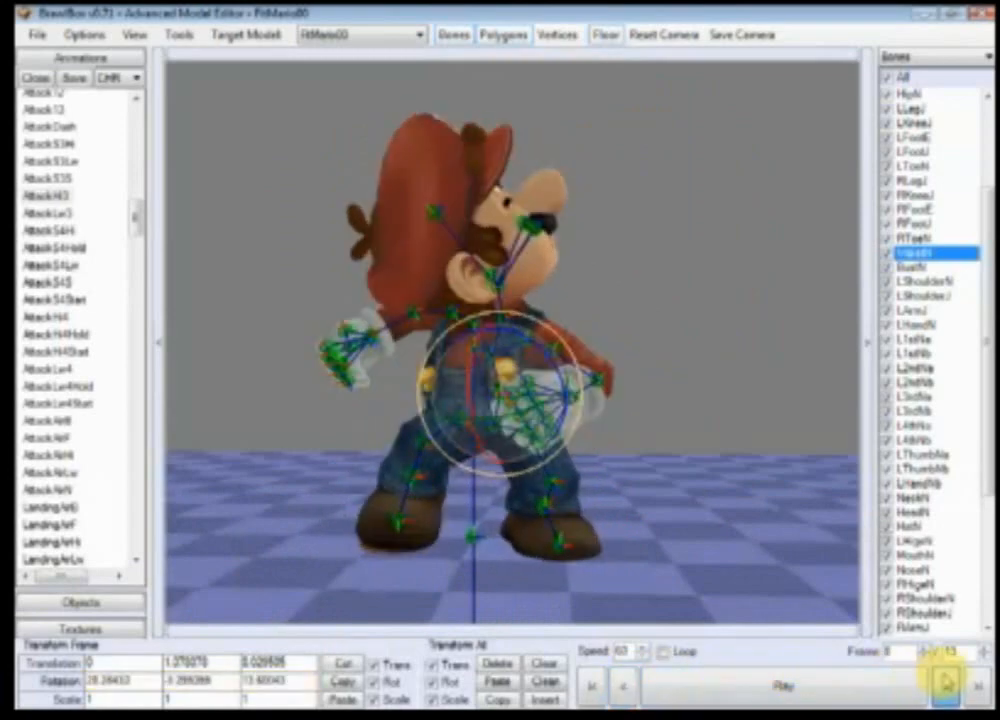
{"action": "left_click", "coordinate": [946, 686]}
{"action": "left_click", "coordinate": [946, 686]}
{"action": "left_click", "coordinate": [946, 686]}
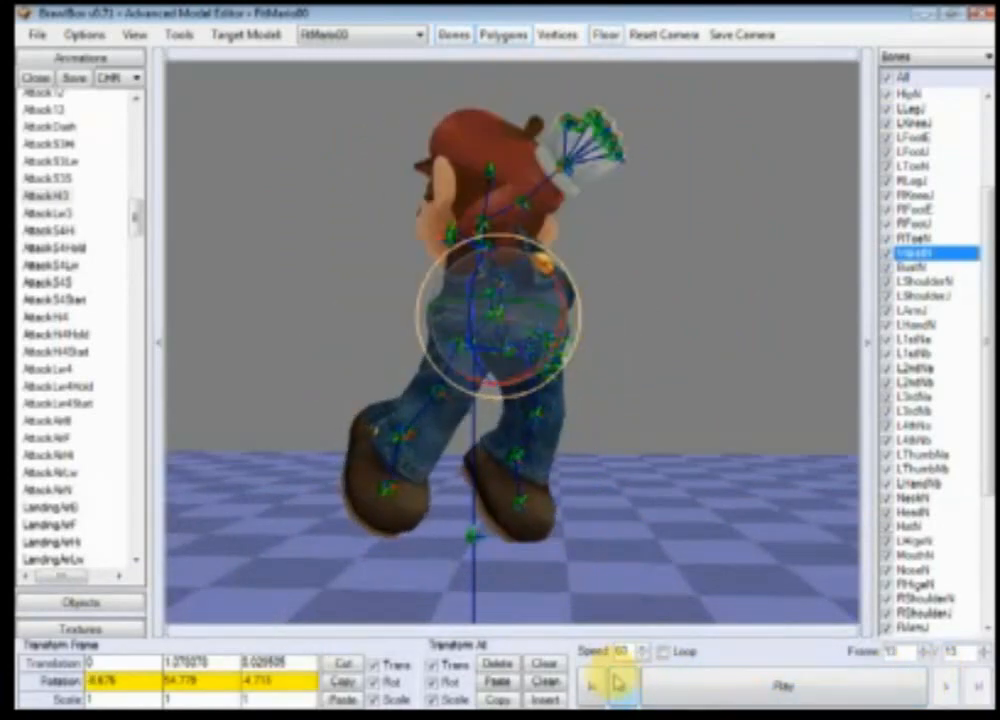
{"action": "left_click", "coordinate": [620, 685]}
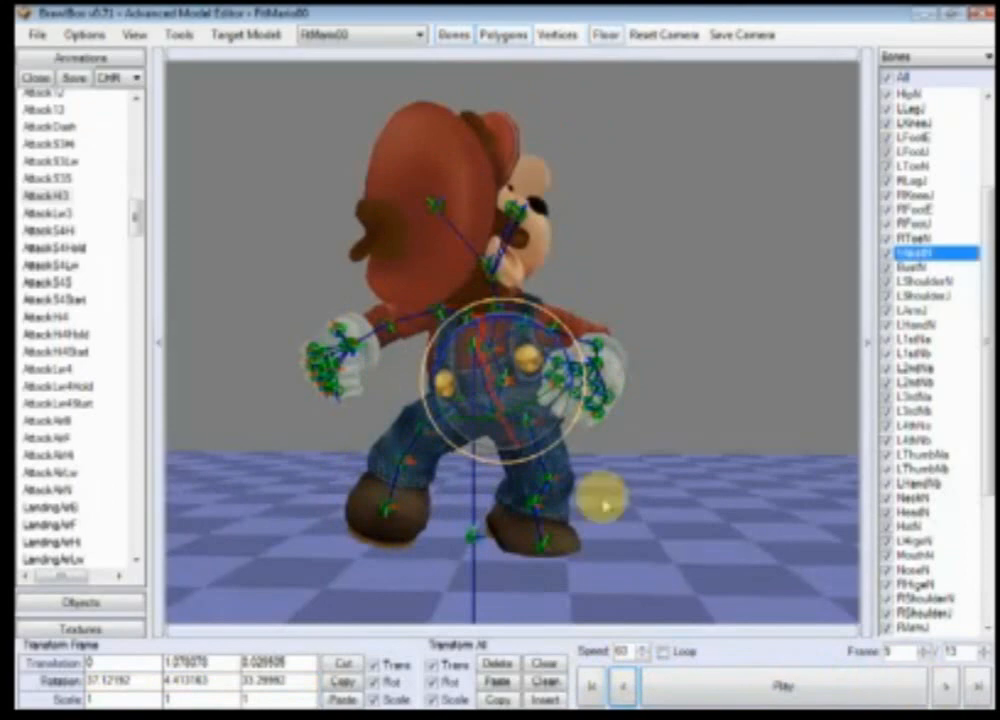
{"action": "left_click", "coordinate": [946, 686]}
Step: Select the RShoulderJ bone and rotate it to adjust the right shoulder on frame 10
{"action": "scroll", "coordinate": [585, 468], "scroll_direction": "up", "scroll_amount": 5}
{"action": "left_click", "coordinate": [415, 364]}
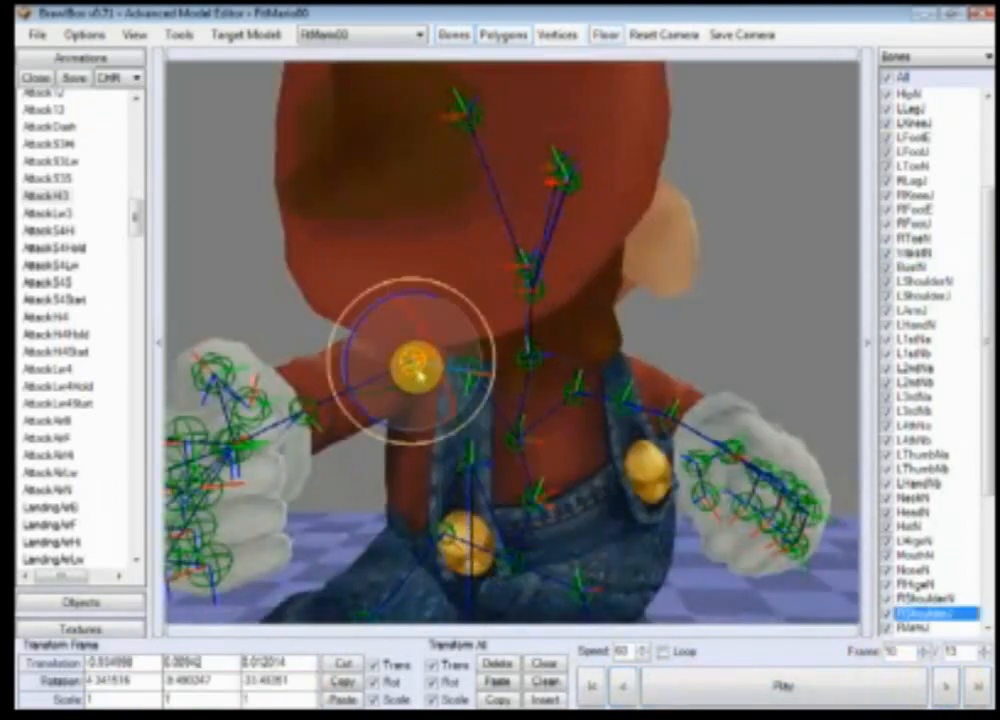
{"action": "left_click_drag", "start_coordinate": [351, 358], "coordinate": [371, 400]}
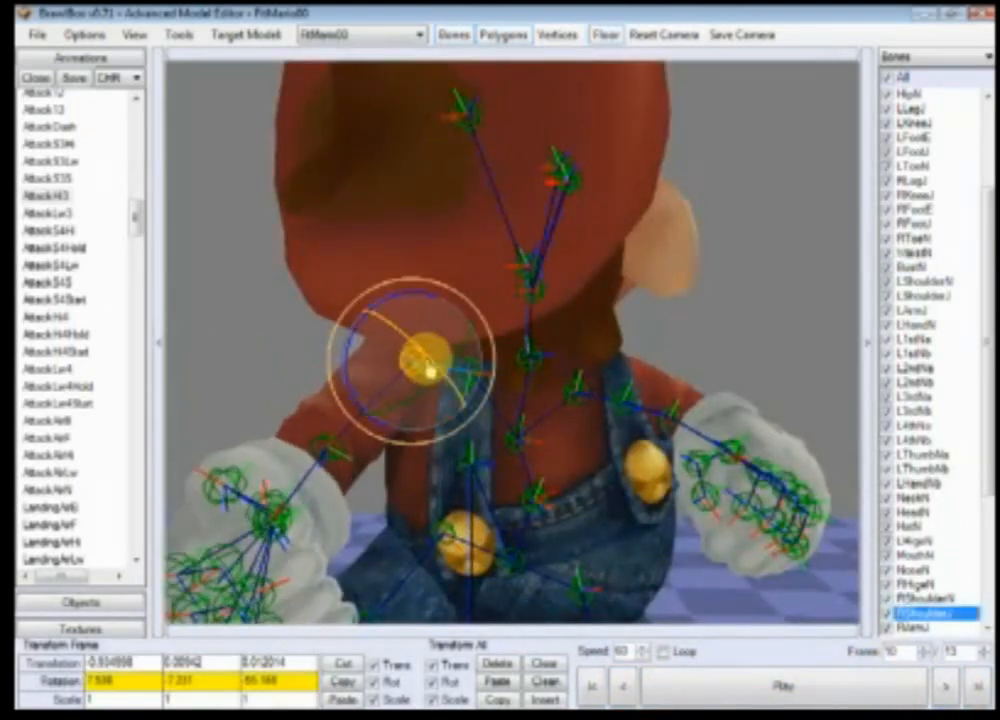
{"action": "mouse_move", "coordinate": [430, 370]}
{"action": "left_mouse_down"}
{"action": "mouse_move", "coordinate": [446, 384]}
{"action": "mouse_move", "coordinate": [413, 413]}
{"action": "mouse_move", "coordinate": [440, 397]}
{"action": "mouse_move", "coordinate": [413, 360]}
{"action": "left_mouse_up"}
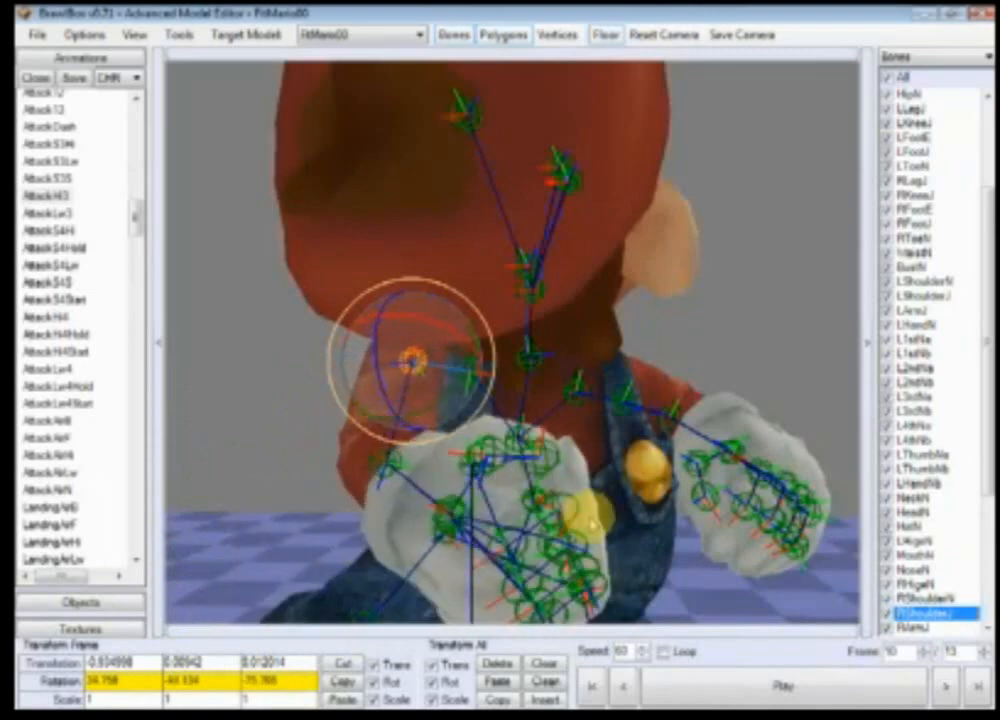
{"action": "scroll", "coordinate": [588, 515], "scroll_direction": "down", "scroll_amount": 5}
Step: Advance a few frames and rotate the NeckN bone to tilt Mario's head
{"action": "left_click", "coordinate": [946, 686]}
{"action": "left_click", "coordinate": [946, 686]}
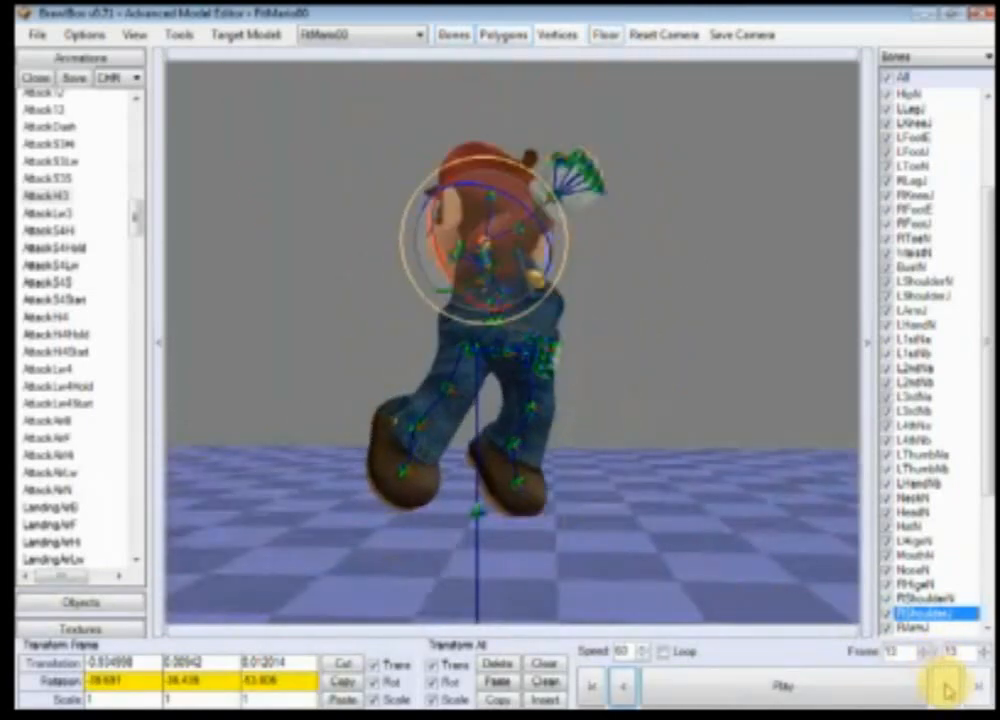
{"action": "scroll", "coordinate": [647, 557], "scroll_direction": "up", "scroll_amount": 10}
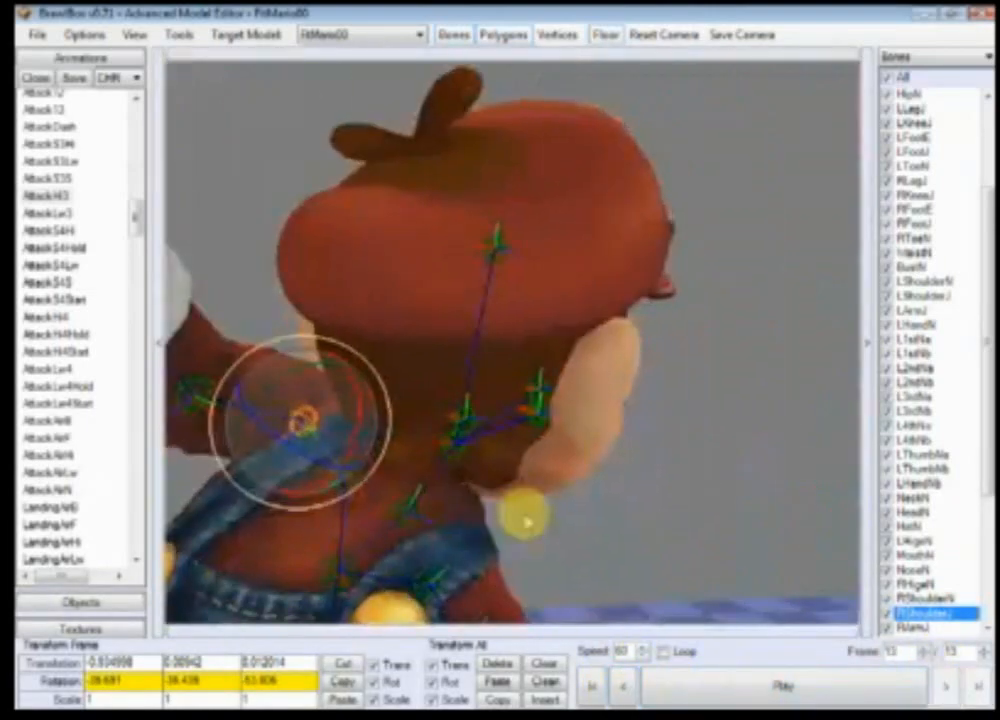
{"action": "left_click", "coordinate": [458, 444]}
{"action": "left_click_drag", "start_coordinate": [462, 446], "coordinate": [648, 500]}
{"action": "scroll", "coordinate": [648, 500], "scroll_direction": "down", "scroll_amount": 10}
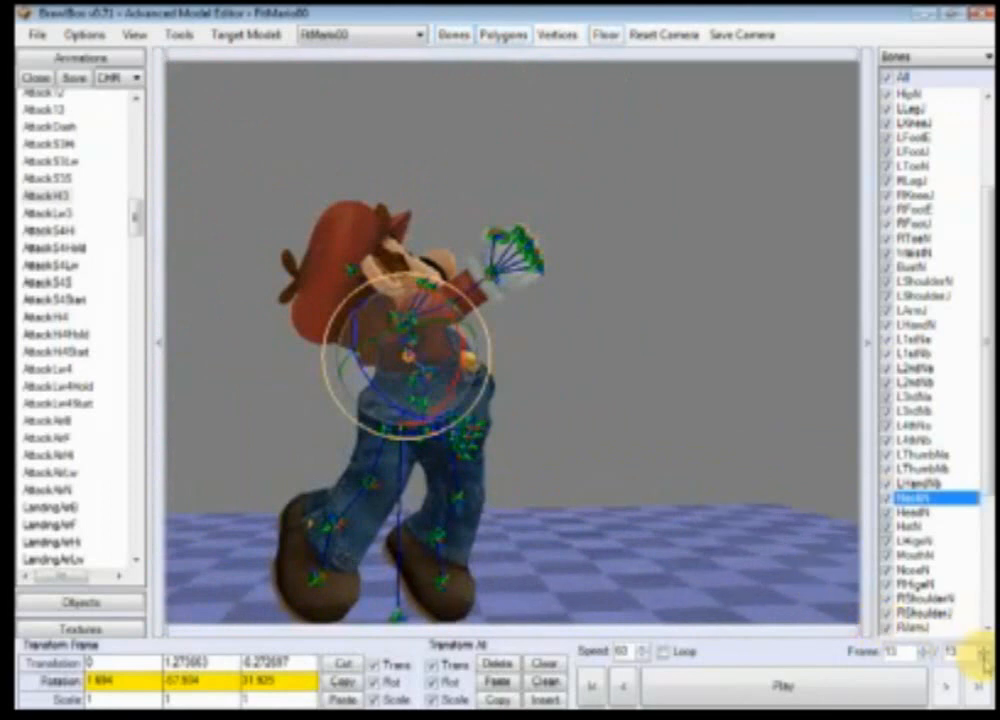
Step: Extend the animation to 17 frames and go to the last frame
{"action": "left_click", "coordinate": [855, 697]}
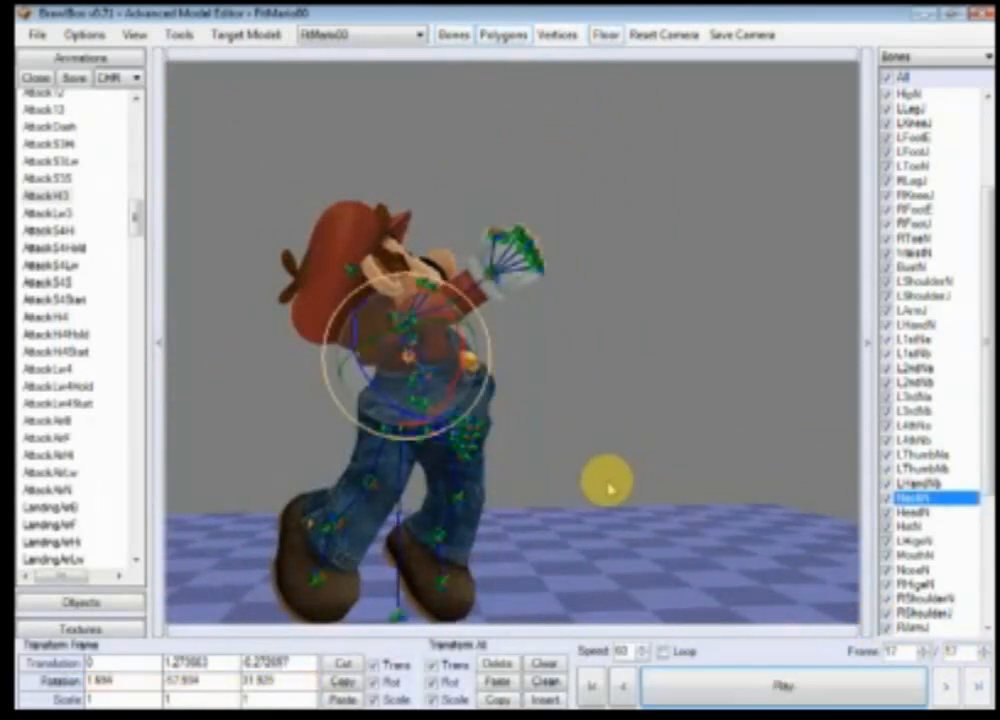
{"action": "scroll", "coordinate": [940, 175], "scroll_direction": "up", "scroll_amount": 3}
{"action": "left_click", "coordinate": [912, 238]}
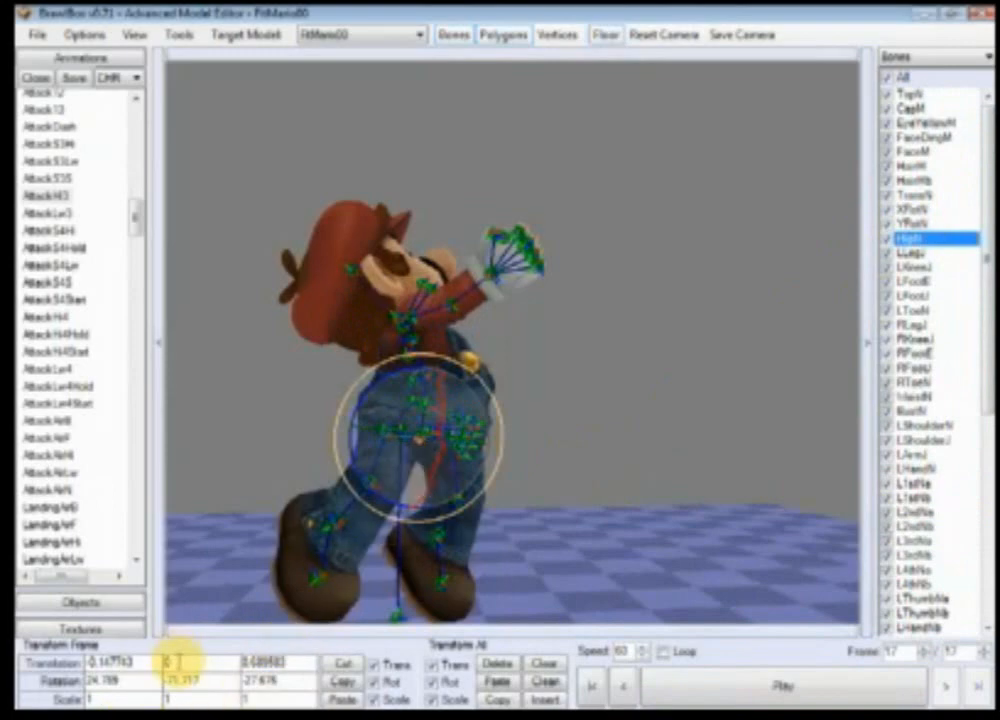
{"action": "left_click", "coordinate": [529, 524]}
{"action": "scroll", "coordinate": [452, 533], "scroll_direction": "up", "scroll_amount": 5}
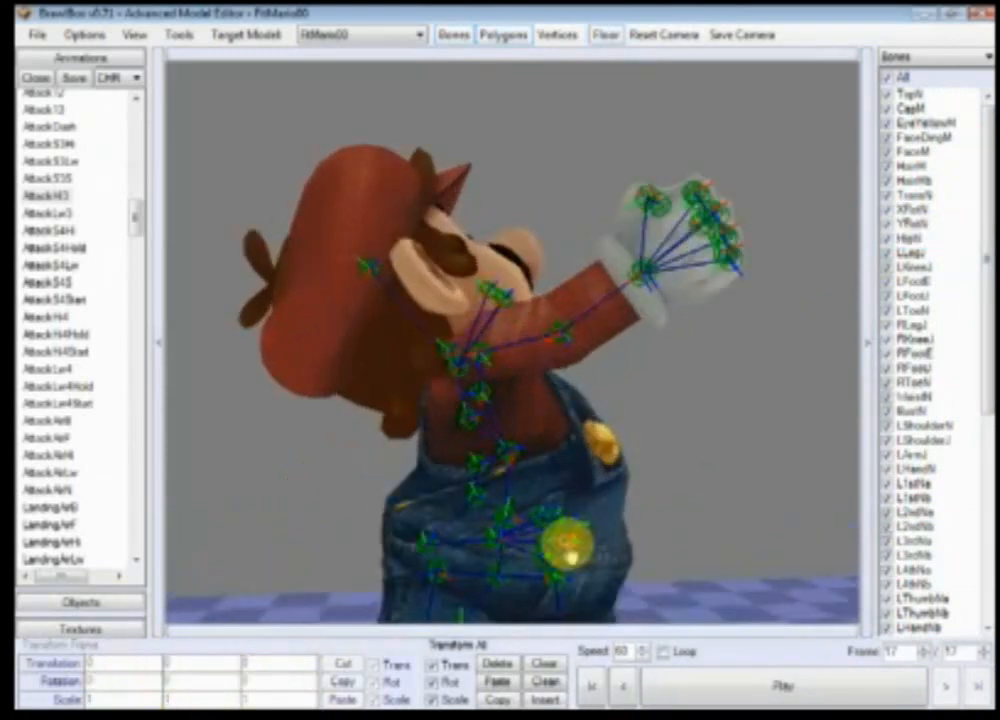
{"action": "right_click_drag", "start_coordinate": [452, 535], "coordinate": [513, 515], "text": "ctrl"}
Step: Select the BustN bone and rotate it to lean Mario's upper body on frame 17
{"action": "left_click", "coordinate": [506, 430]}
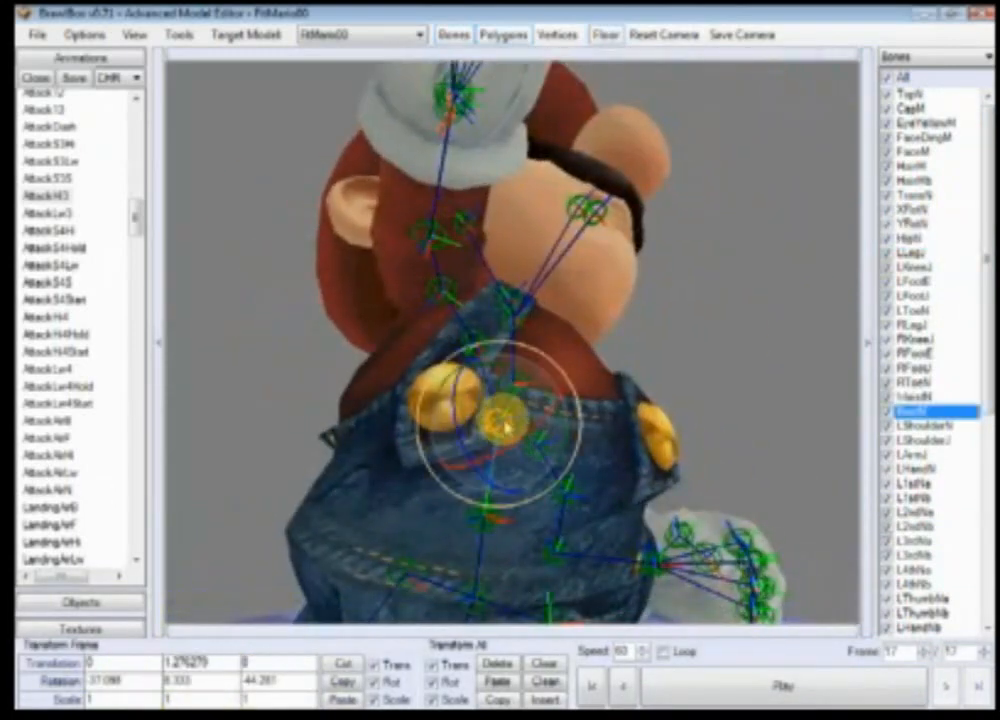
{"action": "left_click_drag", "start_coordinate": [504, 422], "coordinate": [521, 401]}
{"action": "right_click_drag", "start_coordinate": [598, 430], "coordinate": [681, 460], "text": "ctrl"}
Step: Rotate the RShoulderJ and RArmJ bones to raise Mario's right arm straight up on frame 17
{"action": "left_click", "coordinate": [352, 355]}
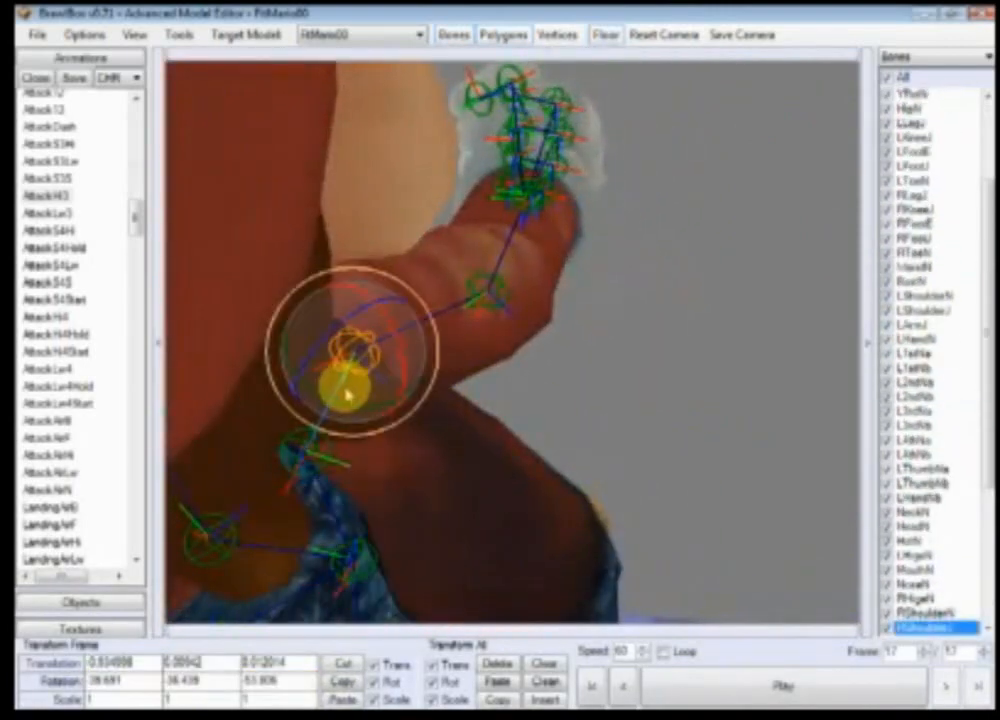
{"action": "left_click_drag", "start_coordinate": [350, 408], "coordinate": [413, 434]}
{"action": "right_click_drag", "start_coordinate": [536, 466], "coordinate": [240, 440], "text": "ctrl"}
{"action": "left_click_drag", "start_coordinate": [572, 415], "coordinate": [571, 369]}
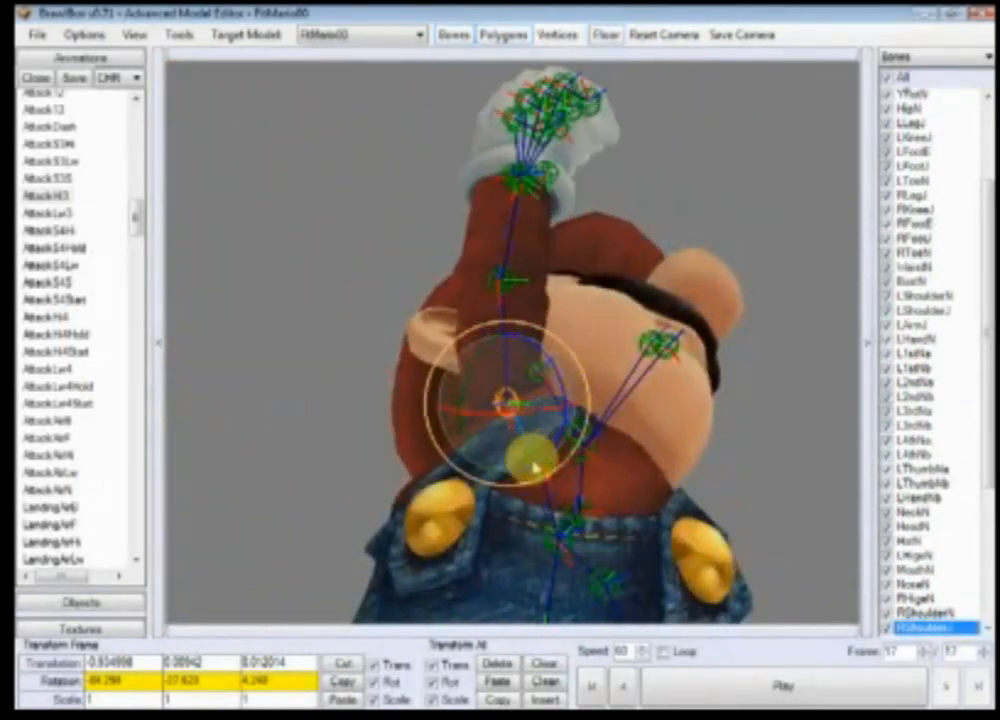
{"action": "right_click_drag", "start_coordinate": [535, 469], "coordinate": [590, 440], "text": "ctrl"}
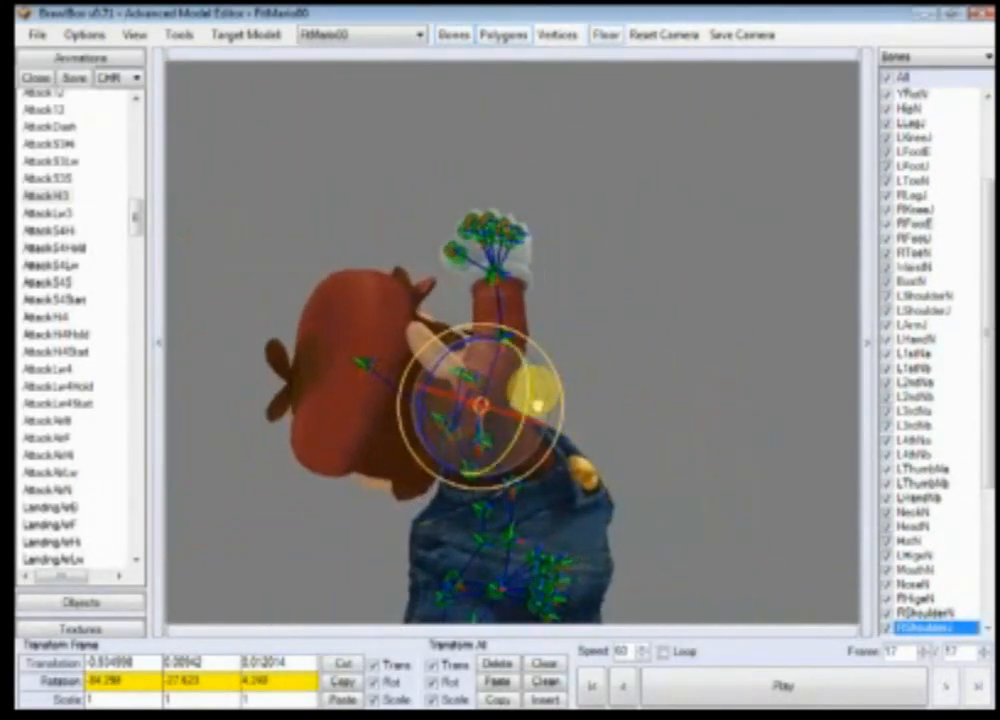
{"action": "left_click_drag", "start_coordinate": [519, 402], "coordinate": [535, 412]}
{"action": "left_click", "coordinate": [621, 384]}
{"action": "left_click", "coordinate": [483, 322]}
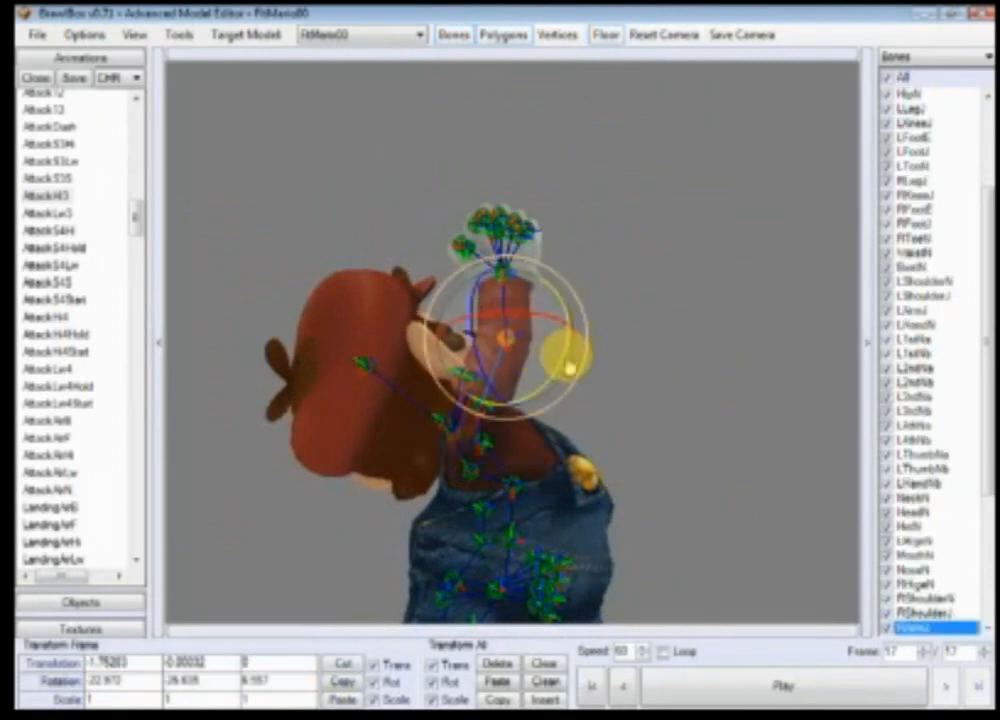
{"action": "left_click_drag", "start_coordinate": [569, 358], "coordinate": [575, 385]}
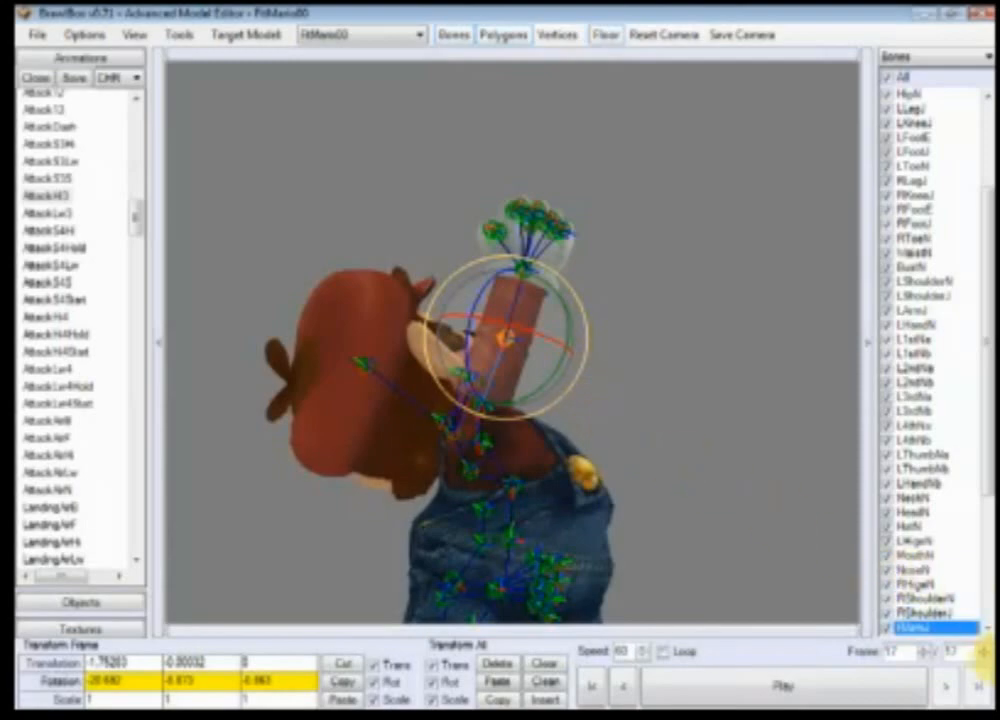
Step: Play the animation and return to the first frame
{"action": "left_click", "coordinate": [886, 687]}
{"action": "right_click_drag", "start_coordinate": [741, 457], "coordinate": [620, 480], "text": "ctrl"}
{"action": "left_click", "coordinate": [596, 686]}
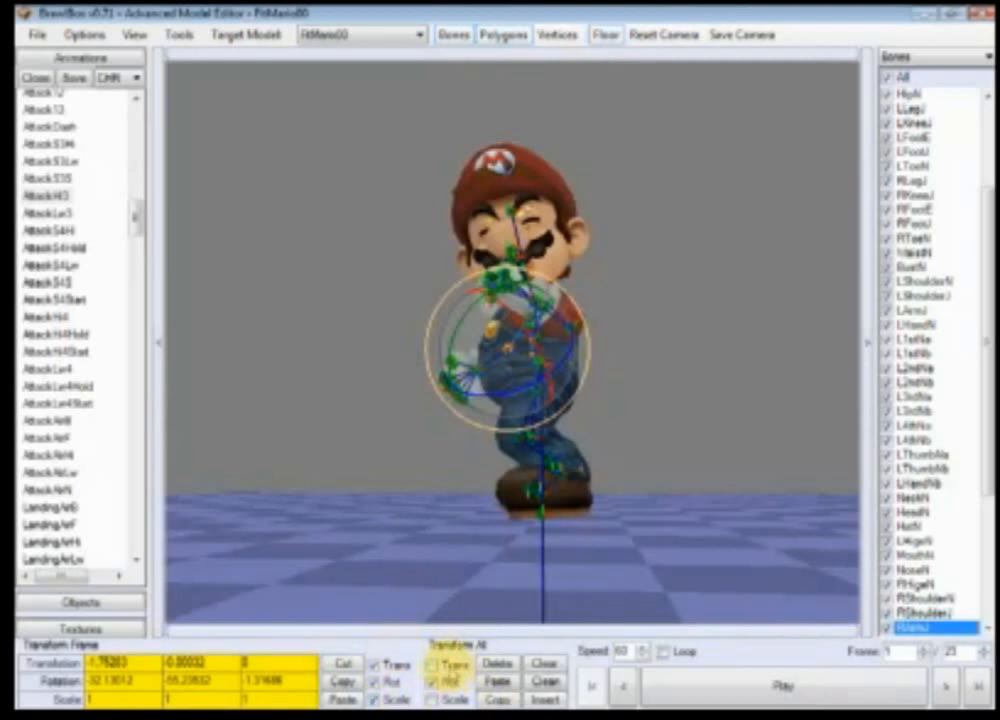
{"action": "left_click", "coordinate": [937, 343]}
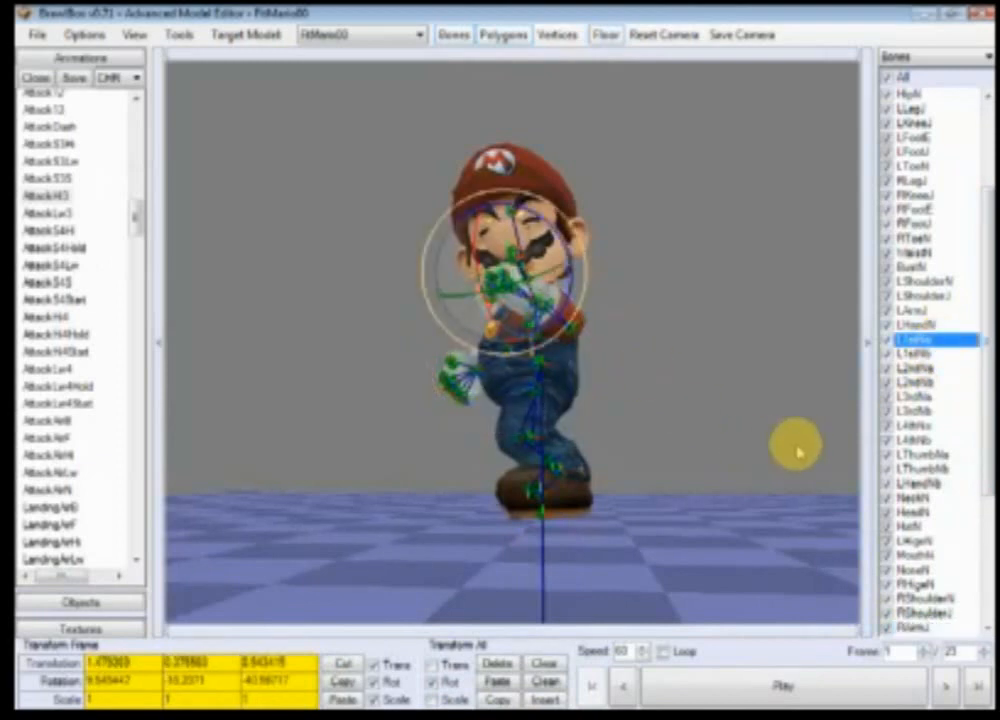
{"action": "left_click_drag", "start_coordinate": [988, 302], "coordinate": [991, 168]}
Step: Copy the HipN bone's frame 1 transform and paste it onto frame 23
{"action": "left_click", "coordinate": [885, 240]}
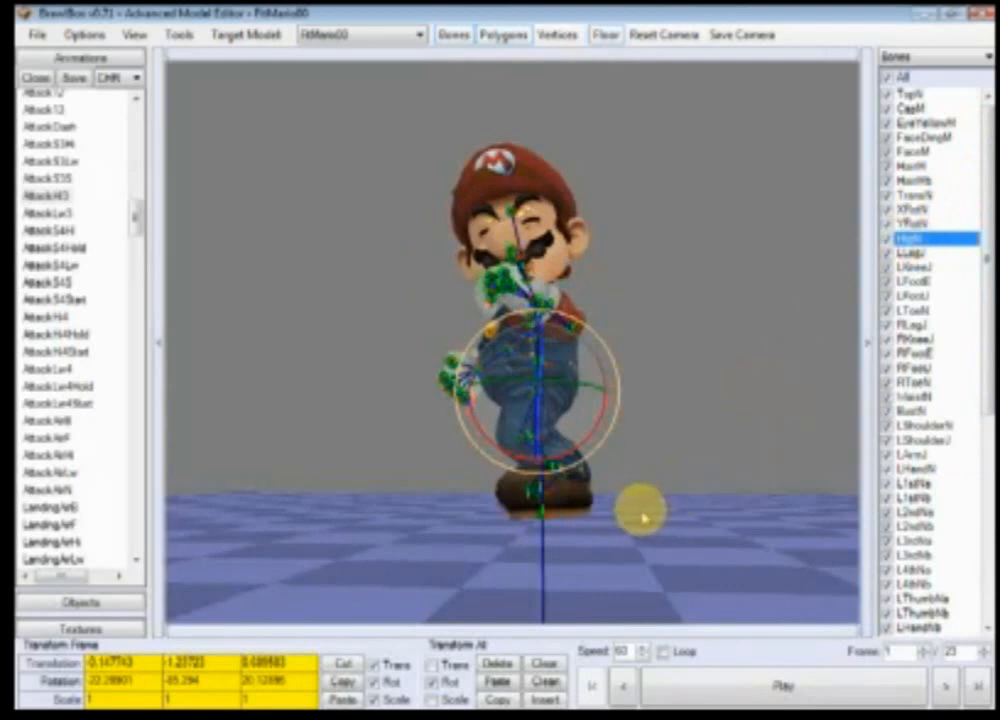
{"action": "left_click", "coordinate": [970, 688]}
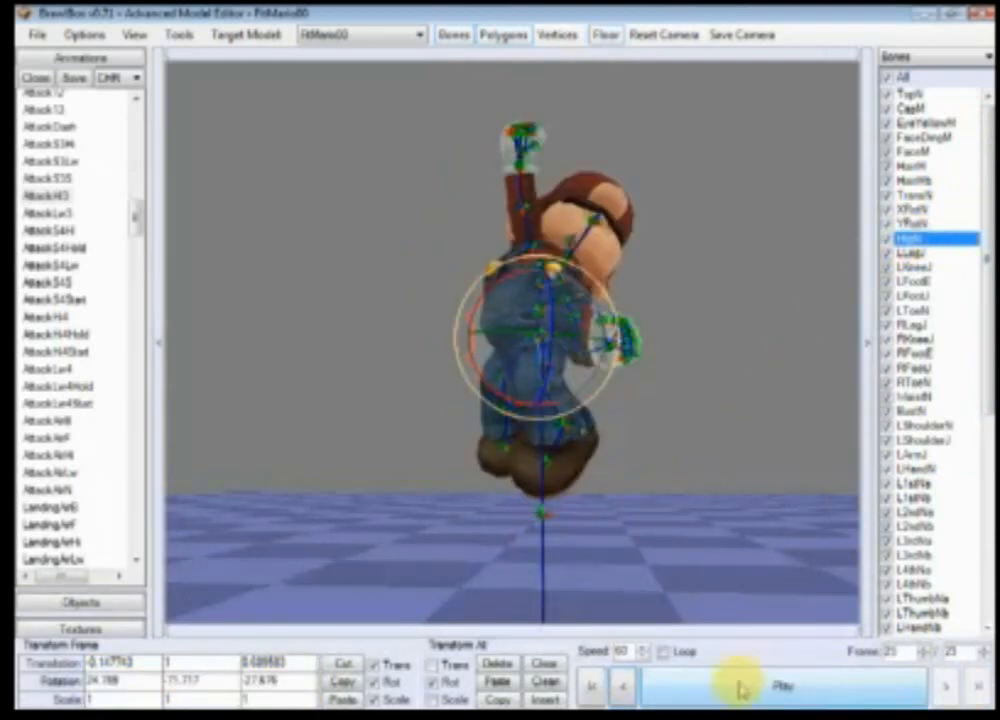
{"action": "left_click", "coordinate": [596, 692]}
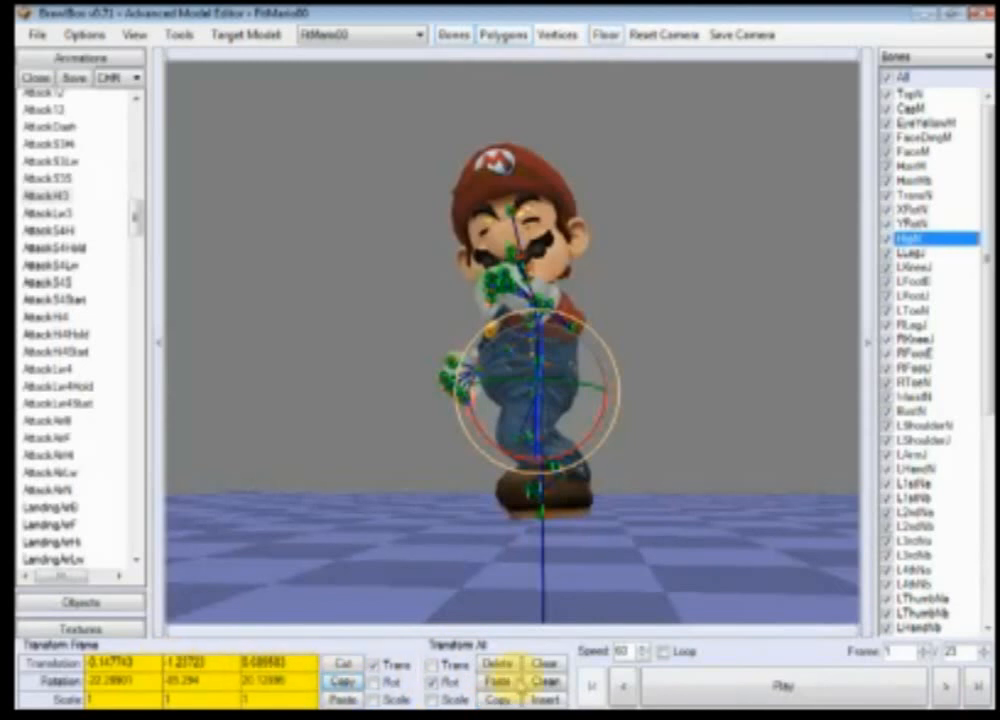
{"action": "left_click", "coordinate": [980, 685]}
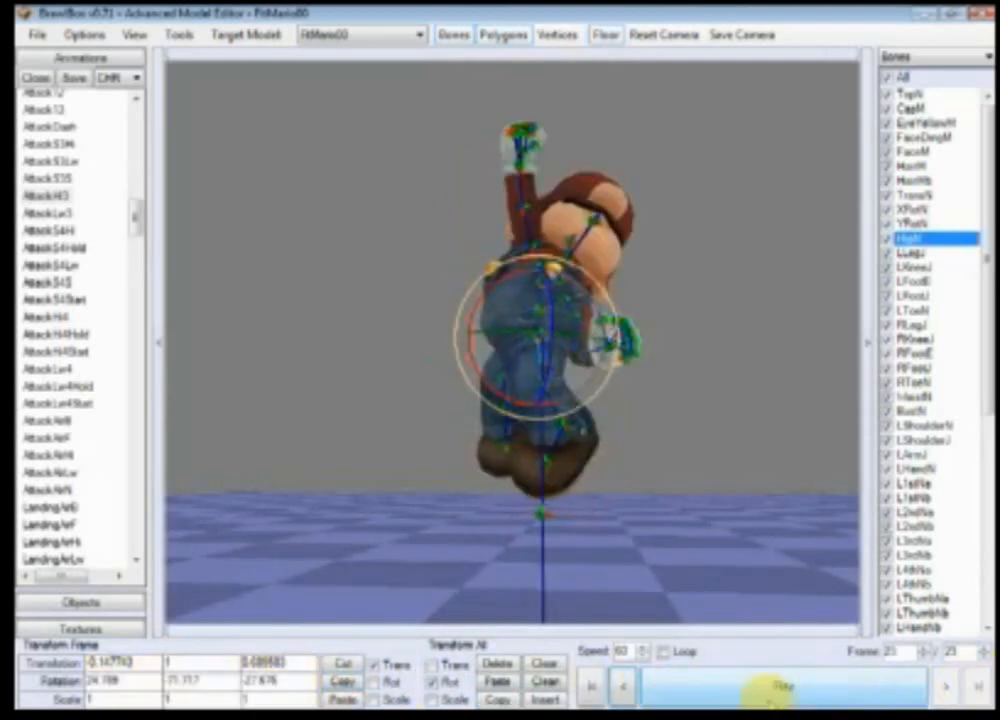
{"action": "left_click", "coordinate": [342, 699]}
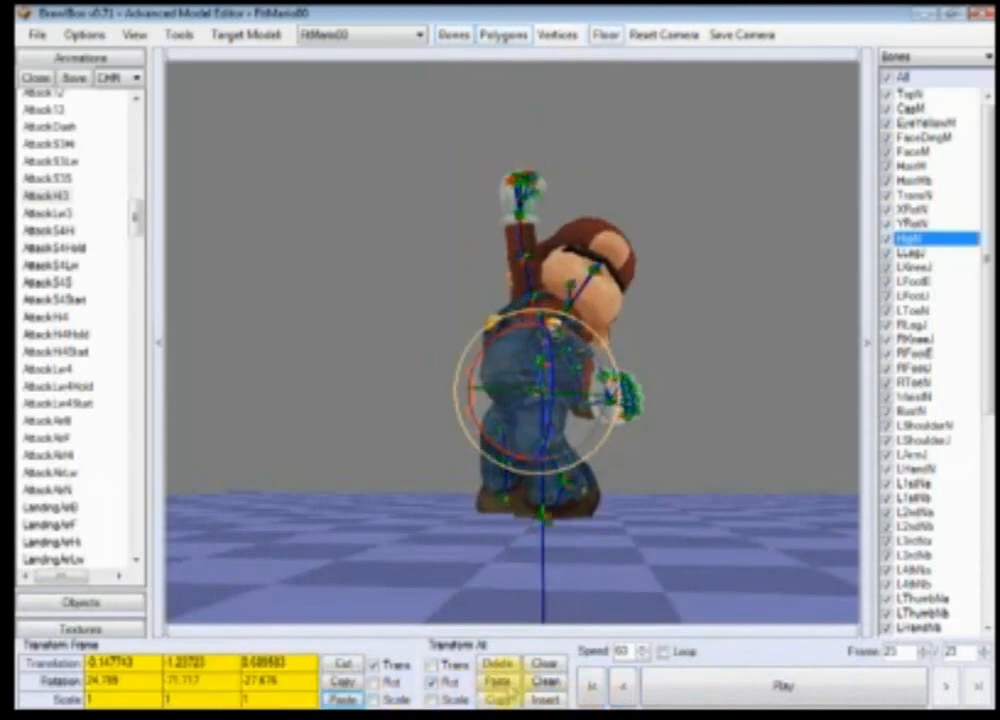
Step: Play the animation and orbit the view to preview the motion
{"action": "left_click", "coordinate": [719, 683]}
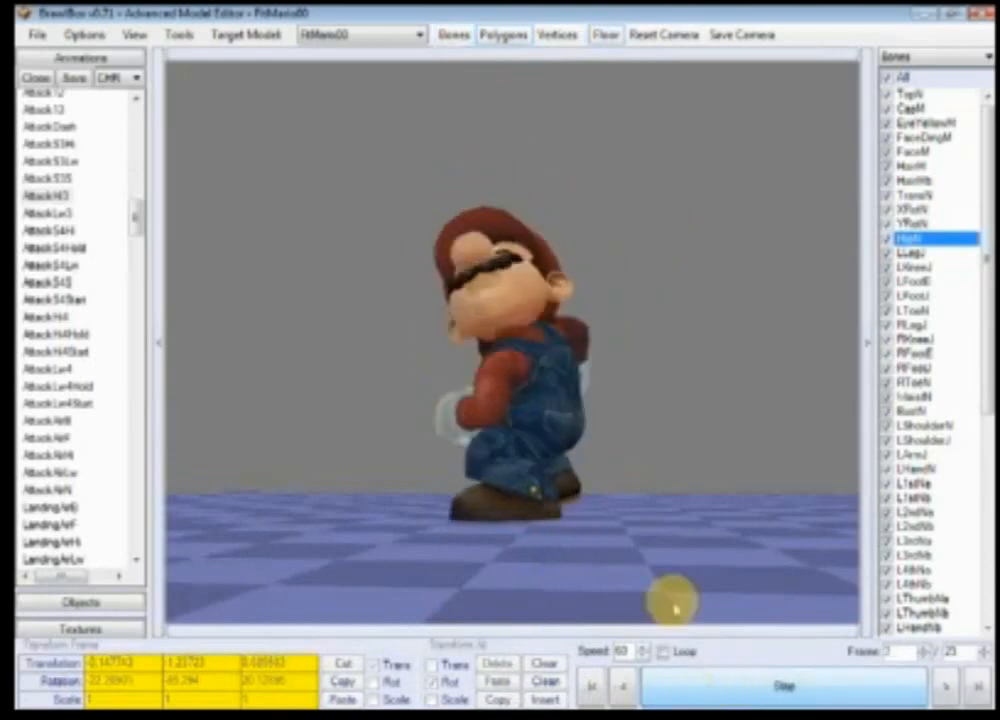
{"action": "scroll", "coordinate": [529, 580], "scroll_direction": "up", "scroll_amount": 8}
{"action": "scroll", "coordinate": [525, 583], "scroll_direction": "down", "scroll_amount": 3}
{"action": "right_click_drag", "start_coordinate": [525, 583], "coordinate": [721, 588], "text": "ctrl"}
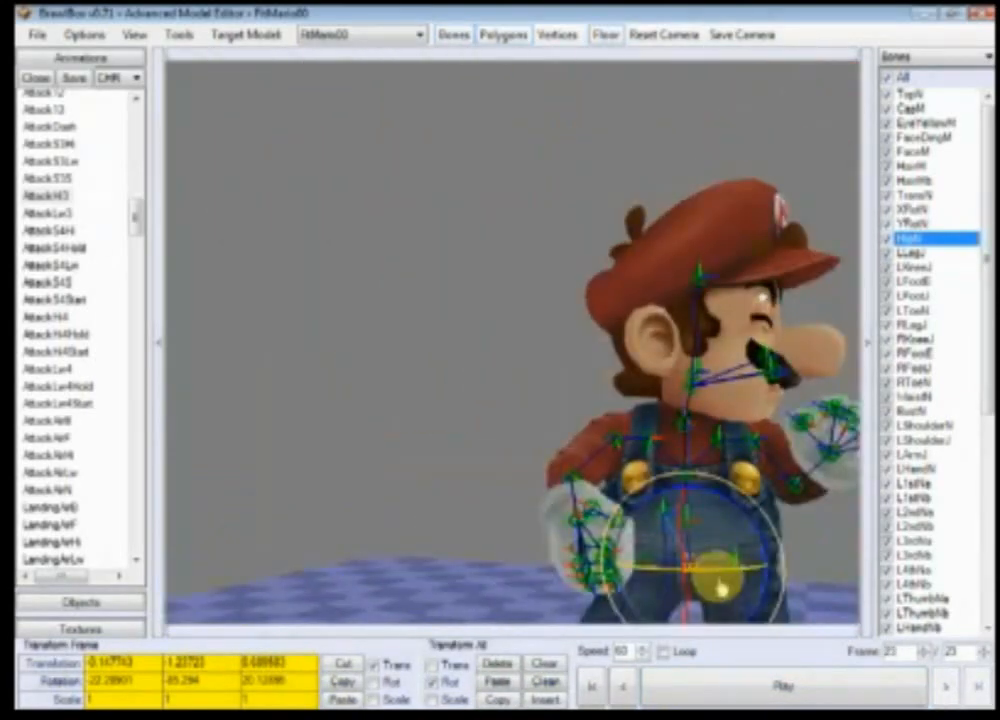
{"action": "scroll", "coordinate": [721, 588], "scroll_direction": "down", "scroll_amount": 5}
{"action": "left_click", "coordinate": [743, 688]}
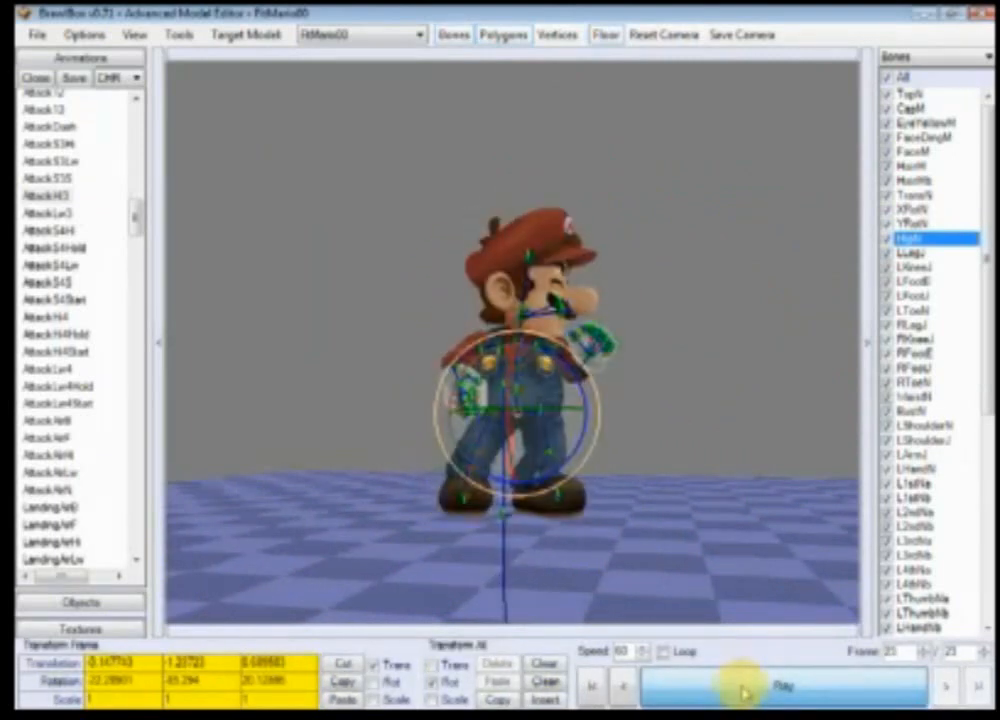
{"action": "left_click", "coordinate": [741, 693]}
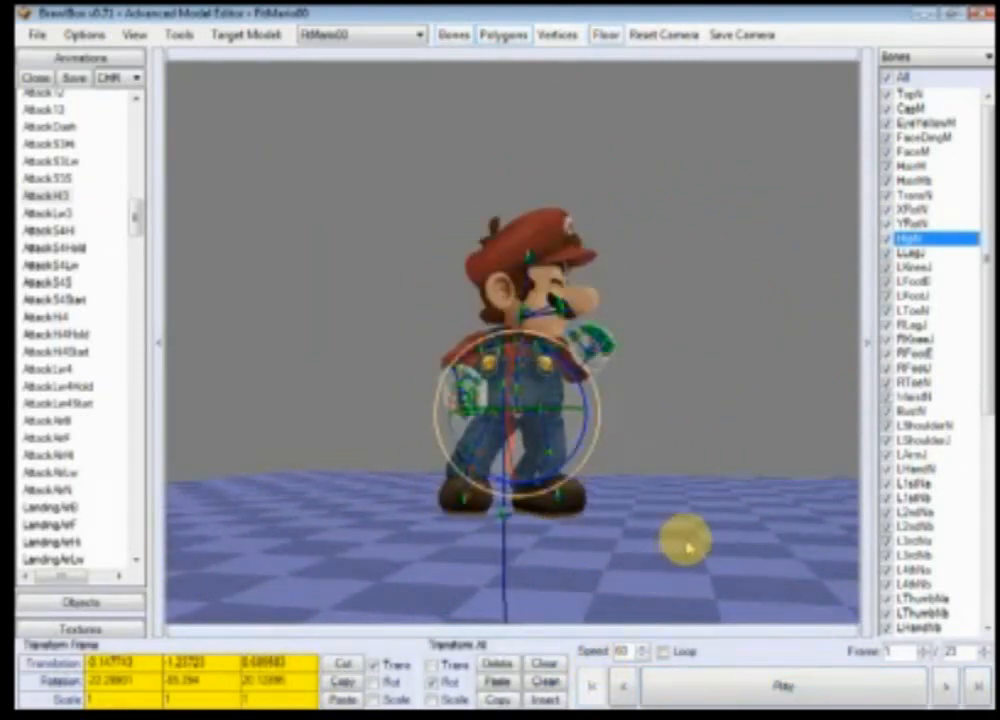
Step: Orbit around Mario and step through the opening frames to review the pose
{"action": "left_click_drag", "start_coordinate": [683, 538], "coordinate": [590, 555]}
{"action": "right_click_drag", "start_coordinate": [590, 558], "coordinate": [700, 574], "text": "ctrl"}
{"action": "scroll", "coordinate": [740, 590], "scroll_direction": "down", "scroll_amount": 3}
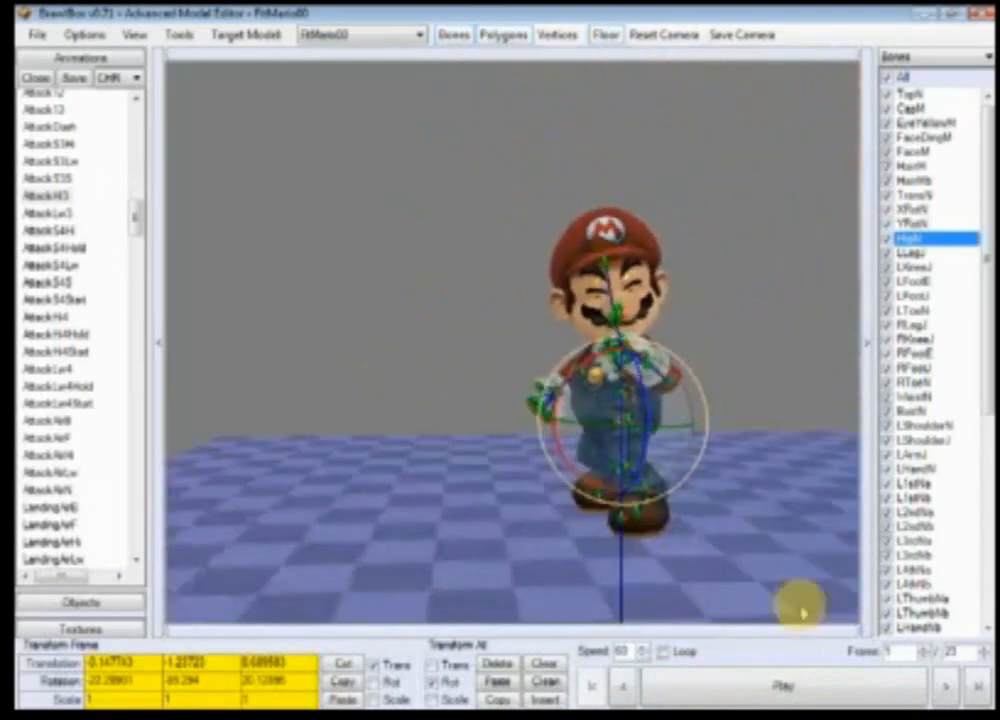
{"action": "left_click", "coordinate": [942, 686]}
{"action": "left_click", "coordinate": [942, 686]}
{"action": "left_click", "coordinate": [940, 687]}
{"action": "scroll", "coordinate": [705, 497], "scroll_direction": "up", "scroll_amount": 5}
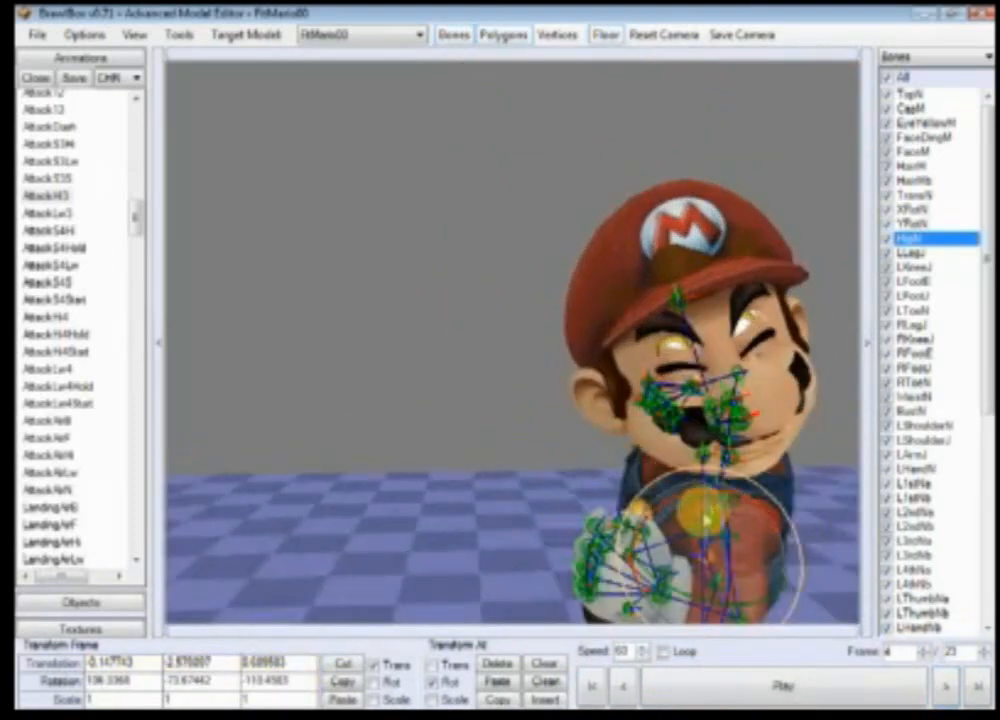
Step: Step forward from frame 4 to frame 10, examining the HipN motion from several angles
{"action": "right_click_drag", "start_coordinate": [705, 516], "coordinate": [647, 549]}
{"action": "scroll", "coordinate": [475, 530], "scroll_direction": "up", "scroll_amount": 3}
{"action": "scroll", "coordinate": [474, 531], "scroll_direction": "down", "scroll_amount": 5}
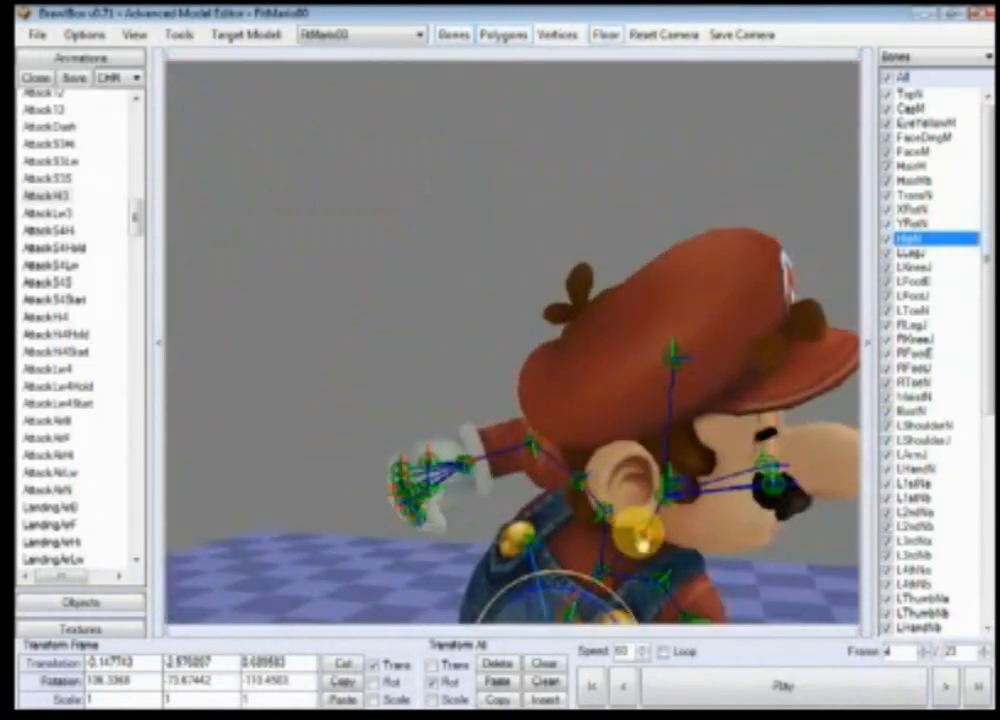
{"action": "scroll", "coordinate": [643, 540], "scroll_direction": "up", "scroll_amount": 1}
{"action": "scroll", "coordinate": [647, 549], "scroll_direction": "down", "scroll_amount": 1}
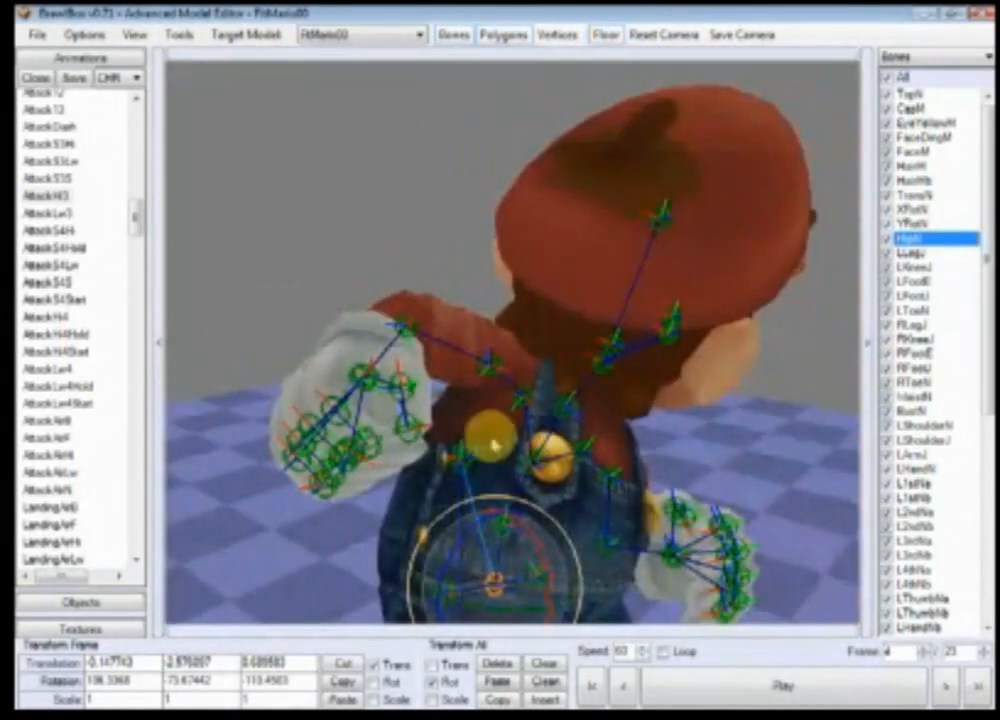
{"action": "left_click", "coordinate": [948, 688]}
{"action": "left_click", "coordinate": [948, 688]}
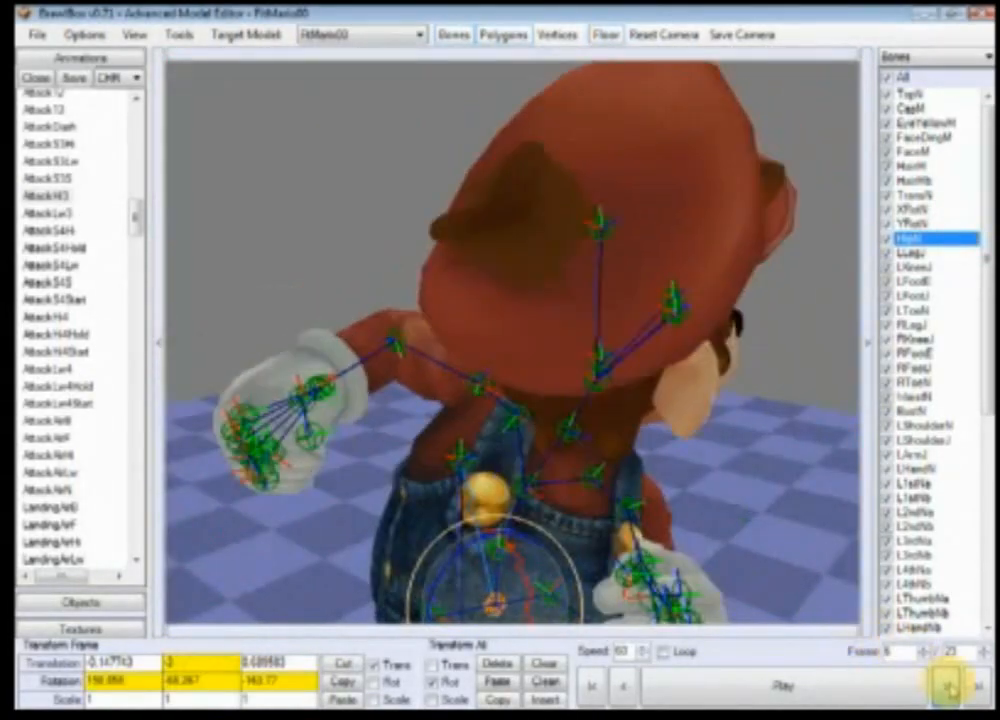
{"action": "left_click", "coordinate": [948, 688]}
{"action": "left_click", "coordinate": [948, 688]}
{"action": "right_click_drag", "start_coordinate": [665, 551], "coordinate": [558, 537], "text": "ctrl"}
{"action": "scroll", "coordinate": [558, 537], "scroll_direction": "down", "scroll_amount": 2}
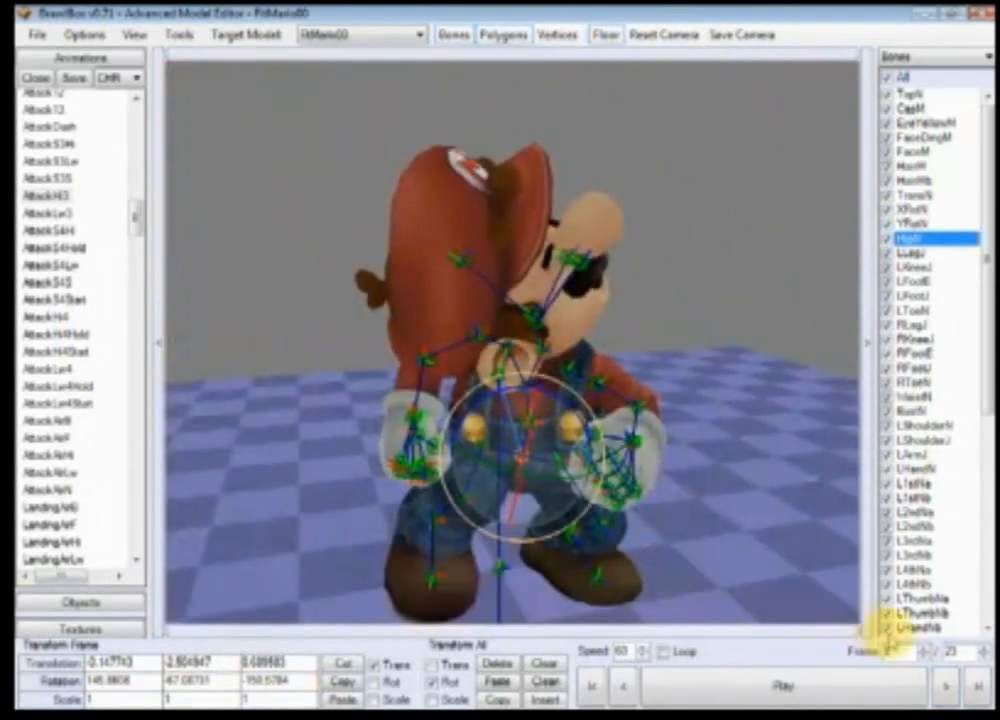
{"action": "left_click", "coordinate": [948, 688]}
{"action": "left_click", "coordinate": [948, 688]}
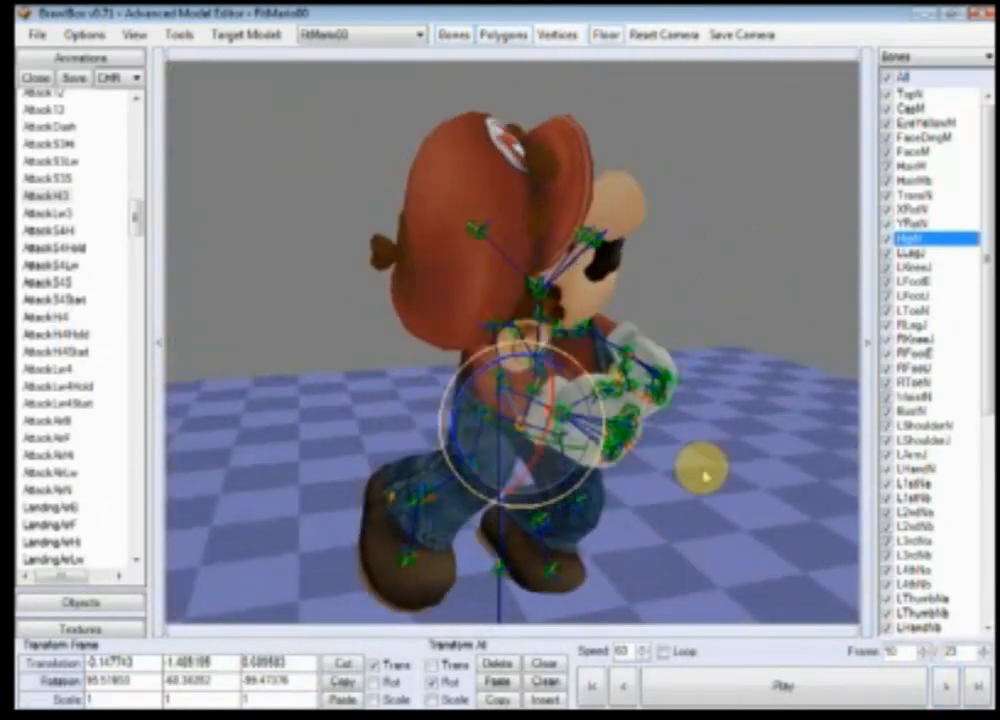
{"action": "scroll", "coordinate": [530, 470], "scroll_direction": "up", "scroll_amount": 3}
{"action": "scroll", "coordinate": [530, 470], "scroll_direction": "down", "scroll_amount": 4}
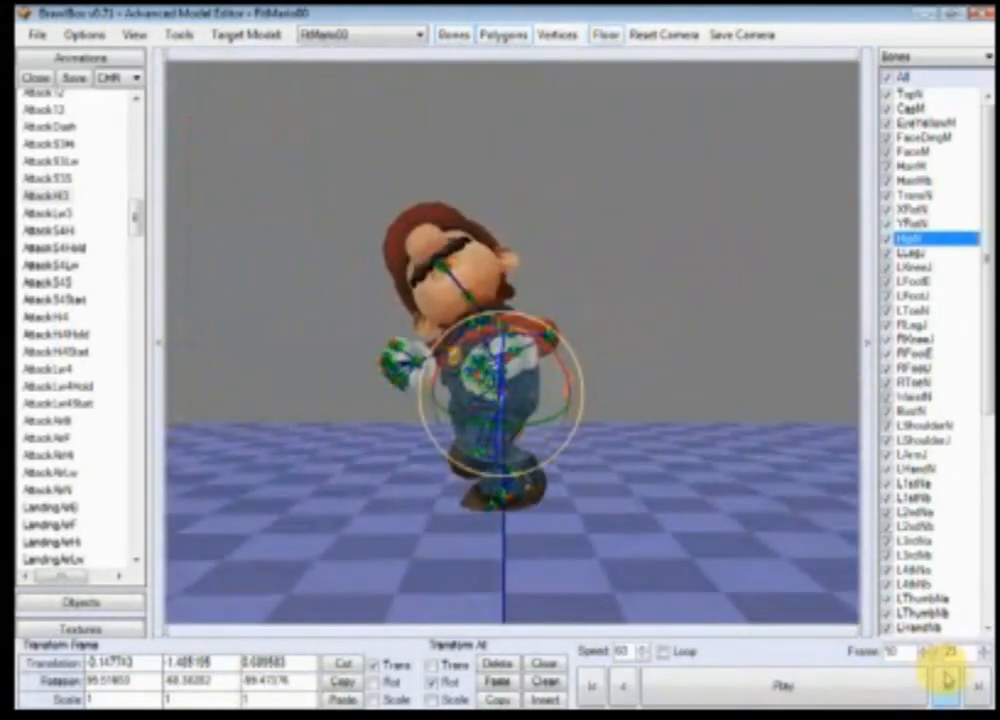
Step: Step backward and forward through the middle frames to compare Mario's poses
{"action": "left_click", "coordinate": [946, 682]}
{"action": "left_click", "coordinate": [946, 682]}
{"action": "scroll", "coordinate": [724, 488], "scroll_direction": "up", "scroll_amount": 1}
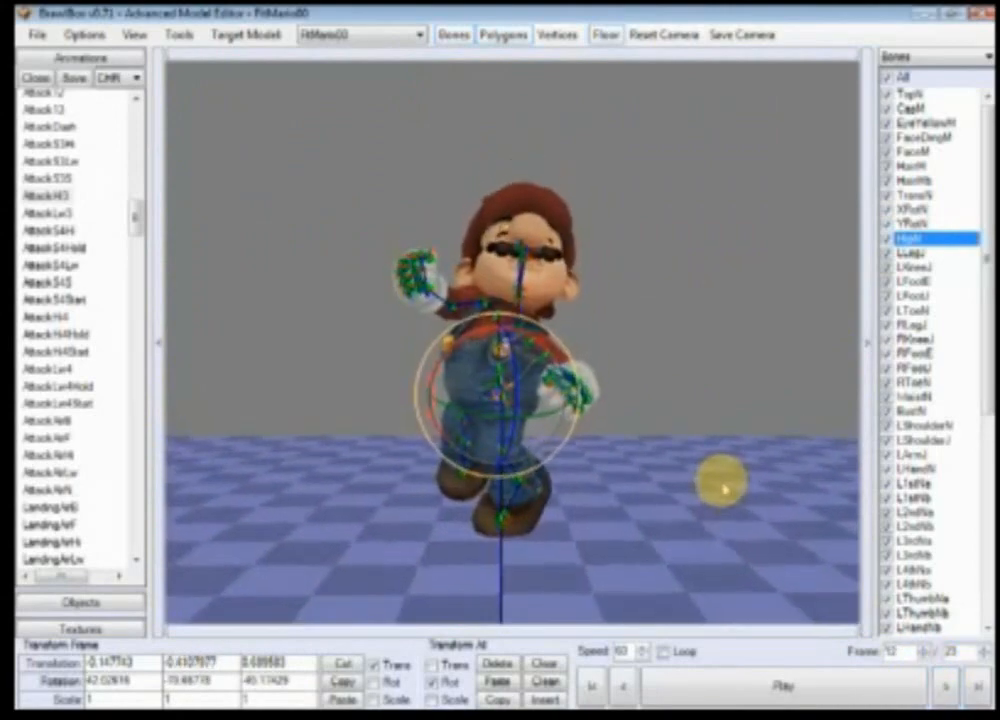
{"action": "scroll", "coordinate": [722, 488], "scroll_direction": "up", "scroll_amount": 5}
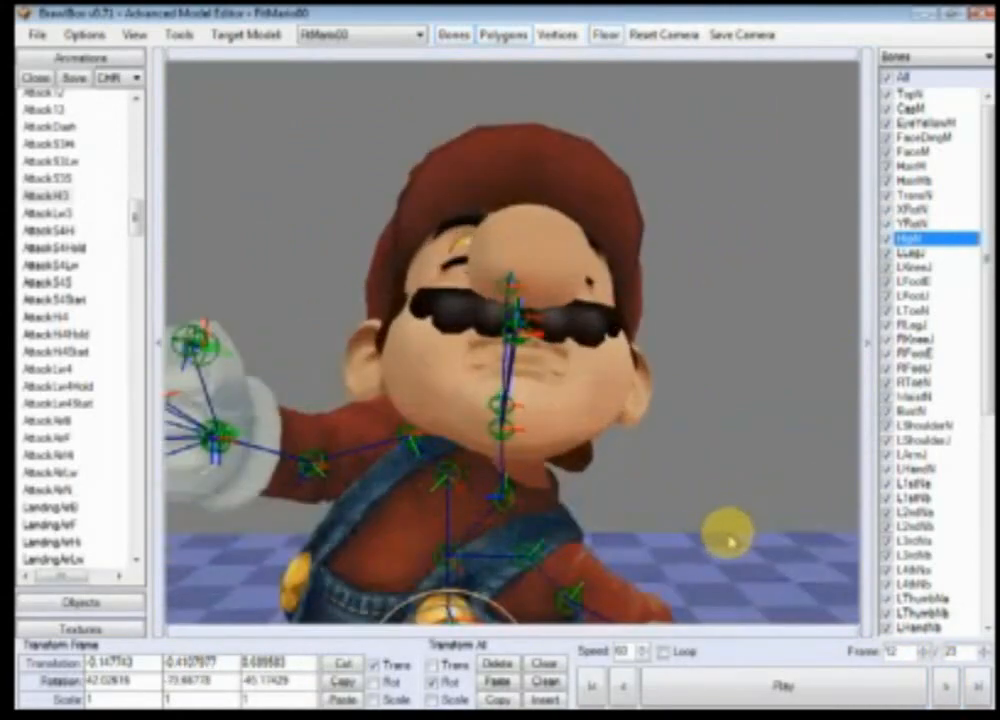
{"action": "scroll", "coordinate": [726, 535], "scroll_direction": "down", "scroll_amount": 3}
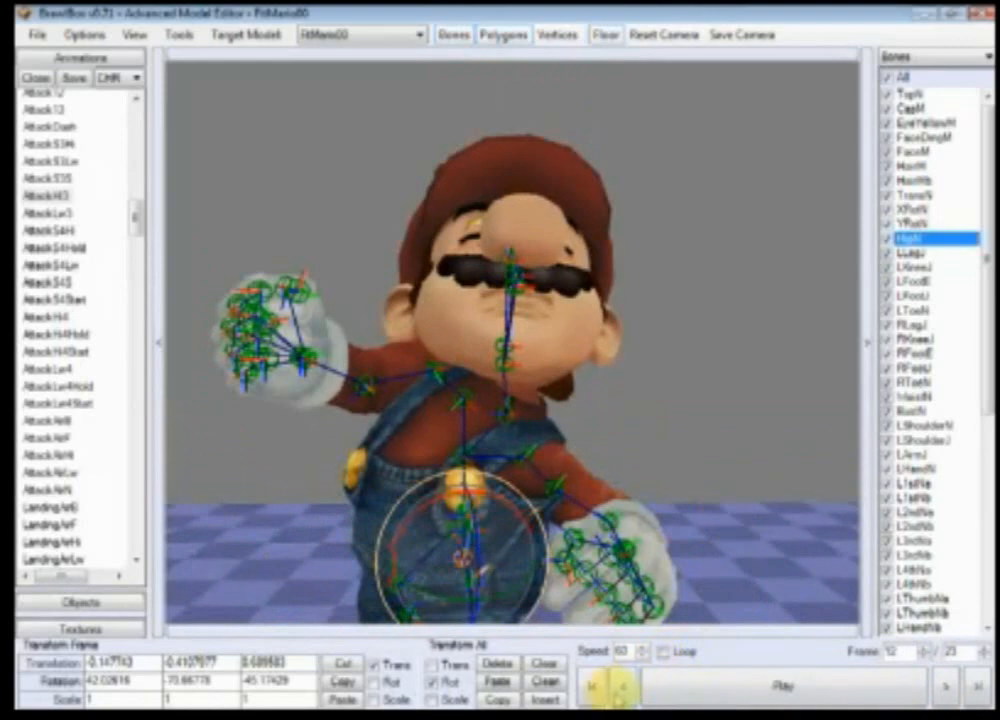
{"action": "scroll", "coordinate": [693, 436], "scroll_direction": "down", "scroll_amount": 3}
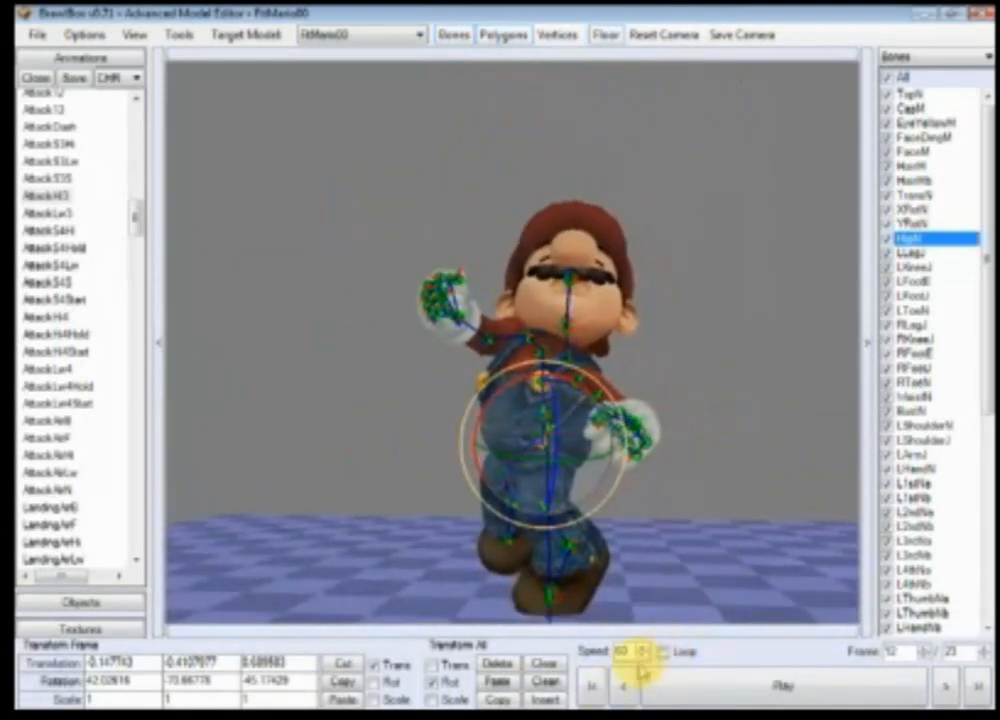
{"action": "left_click", "coordinate": [622, 686]}
{"action": "left_click", "coordinate": [622, 686]}
{"action": "left_click", "coordinate": [622, 686]}
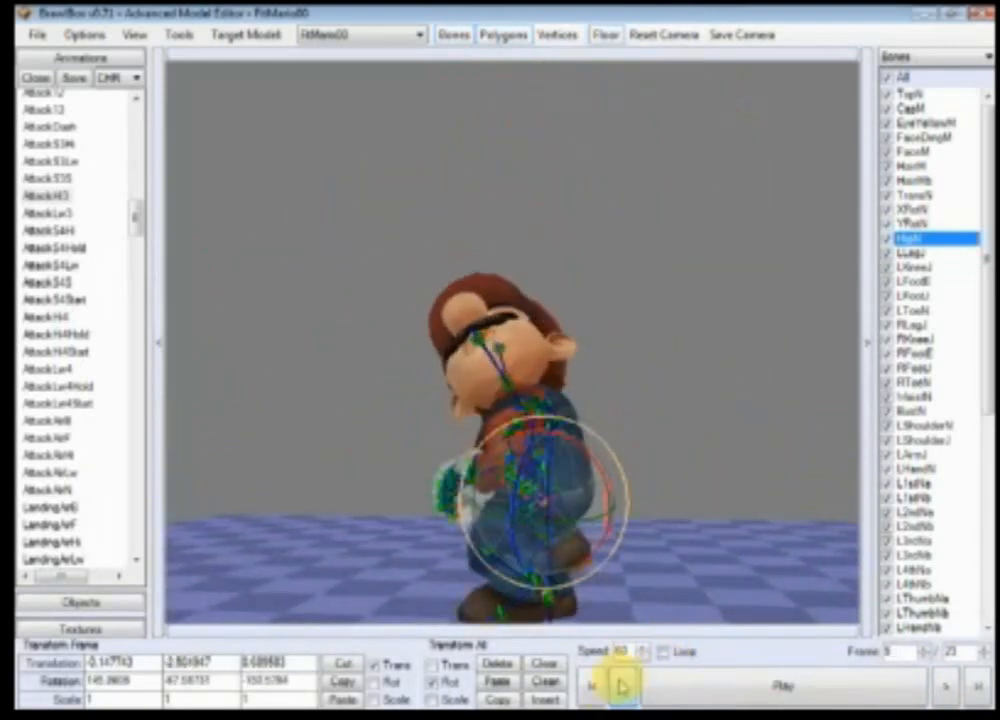
{"action": "left_click", "coordinate": [949, 691]}
{"action": "left_click", "coordinate": [949, 691]}
{"action": "left_click", "coordinate": [949, 691]}
{"action": "left_click", "coordinate": [949, 691]}
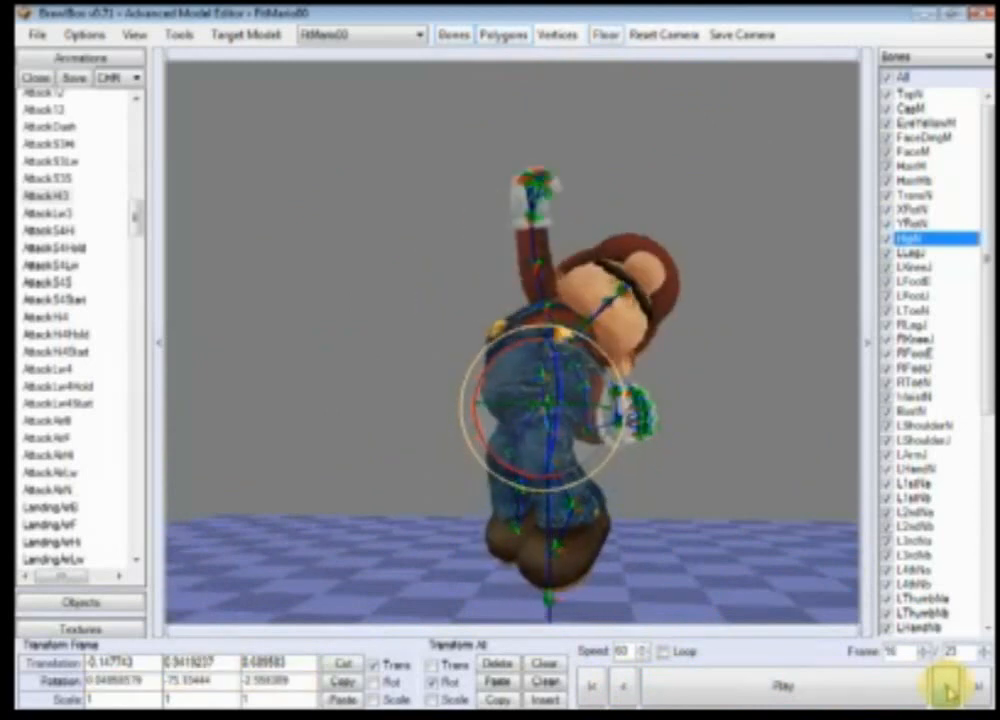
{"action": "left_click", "coordinate": [949, 691]}
{"action": "left_click", "coordinate": [949, 691]}
{"action": "left_click", "coordinate": [949, 691]}
{"action": "left_click", "coordinate": [622, 686]}
{"action": "left_click", "coordinate": [622, 686]}
{"action": "left_click", "coordinate": [622, 686]}
{"action": "left_click", "coordinate": [622, 686]}
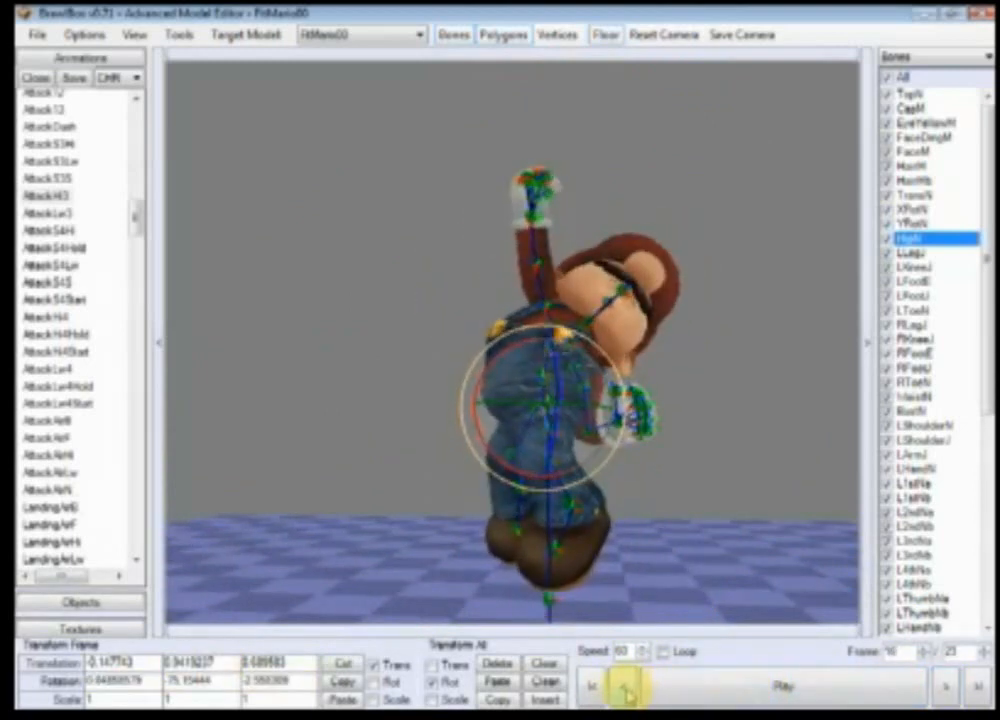
{"action": "left_click", "coordinate": [622, 686]}
{"action": "left_click", "coordinate": [622, 686]}
{"action": "left_click", "coordinate": [622, 686]}
{"action": "left_click", "coordinate": [622, 686]}
{"action": "left_click", "coordinate": [622, 686]}
{"action": "left_click", "coordinate": [622, 686]}
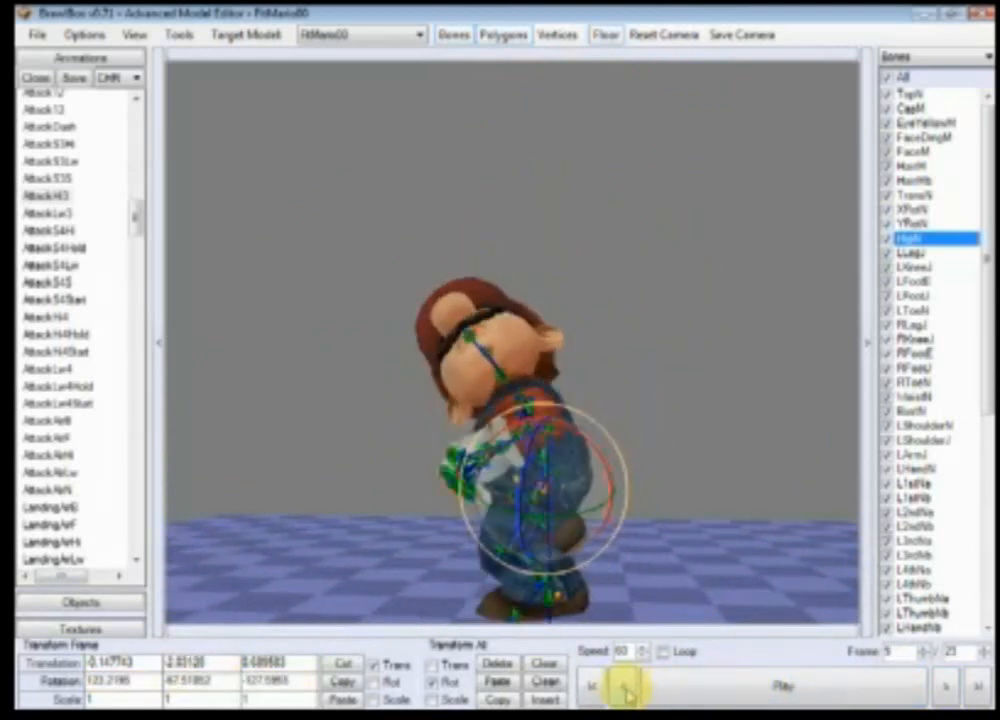
{"action": "left_click", "coordinate": [949, 688]}
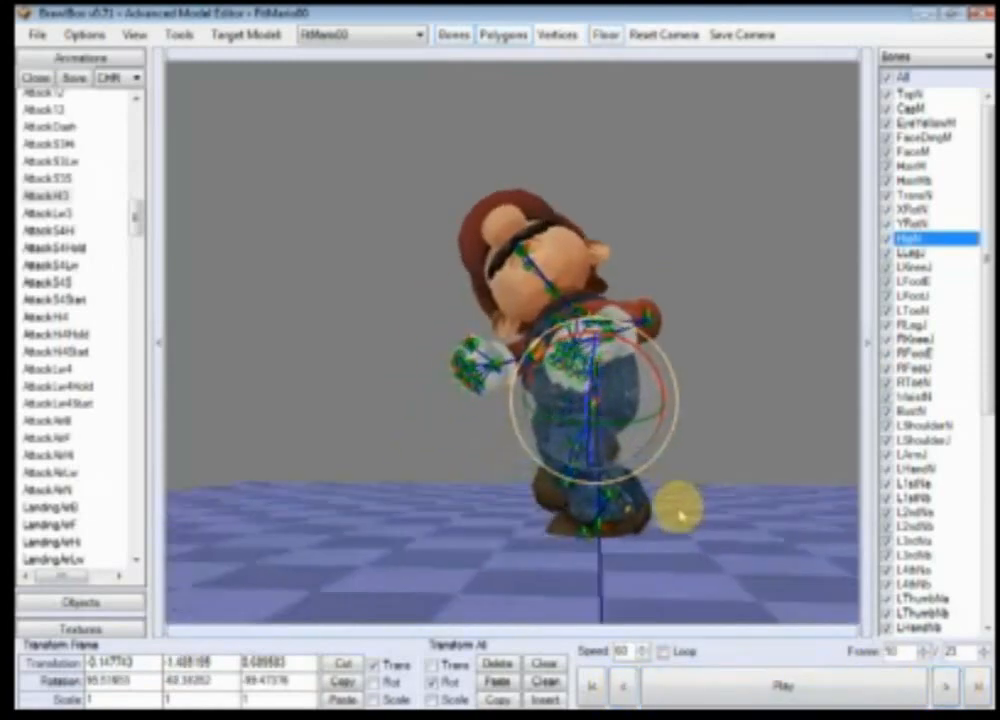
Step: Select the WaistN bone and rotate it at frame 10 to twist Mario's torso
{"action": "scroll", "coordinate": [670, 513], "scroll_direction": "up", "scroll_amount": 10}
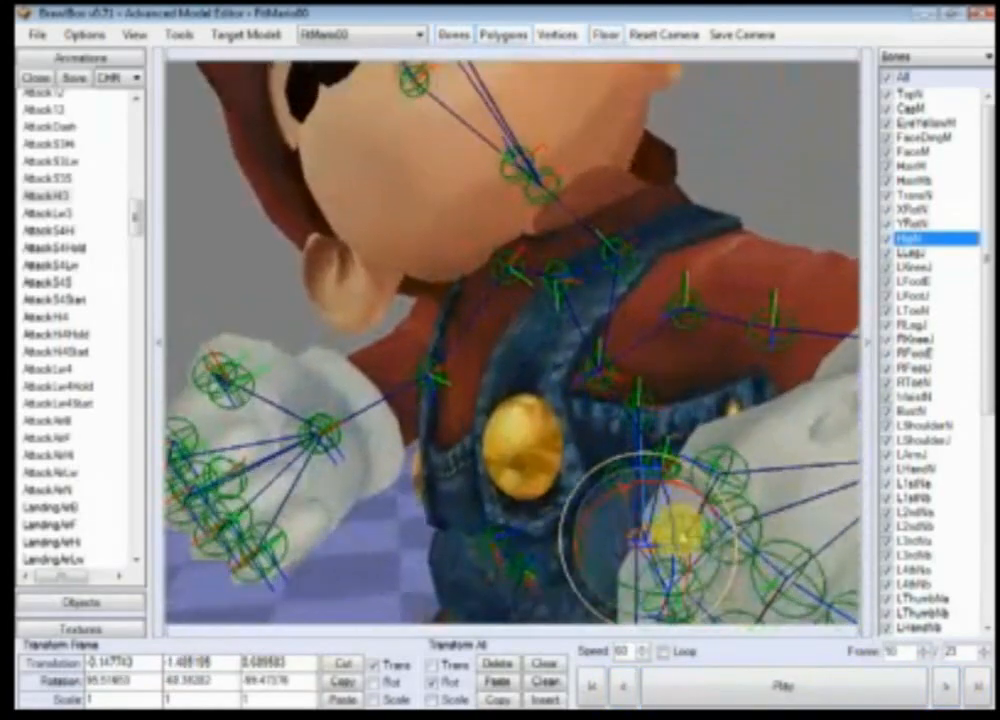
{"action": "right_click_drag", "start_coordinate": [678, 531], "coordinate": [732, 412], "text": "ctrl"}
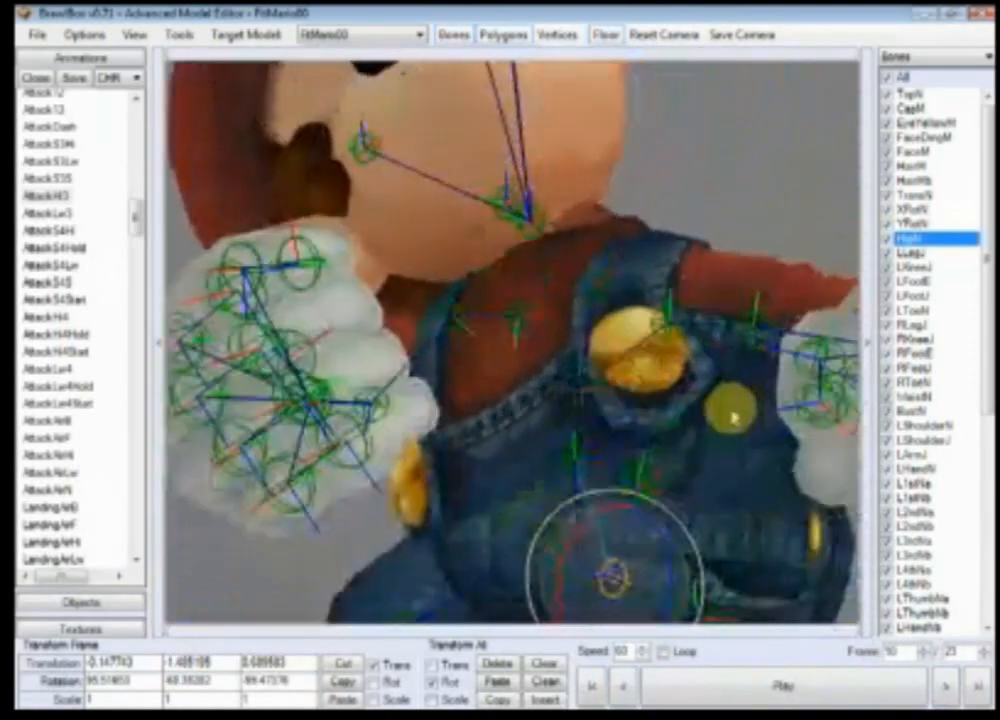
{"action": "left_click", "coordinate": [638, 482]}
{"action": "left_click_drag", "start_coordinate": [598, 394], "coordinate": [714, 509]}
{"action": "scroll", "coordinate": [716, 510], "scroll_direction": "down", "scroll_amount": 5}
{"action": "right_click_drag", "start_coordinate": [716, 510], "coordinate": [687, 542], "text": "ctrl"}
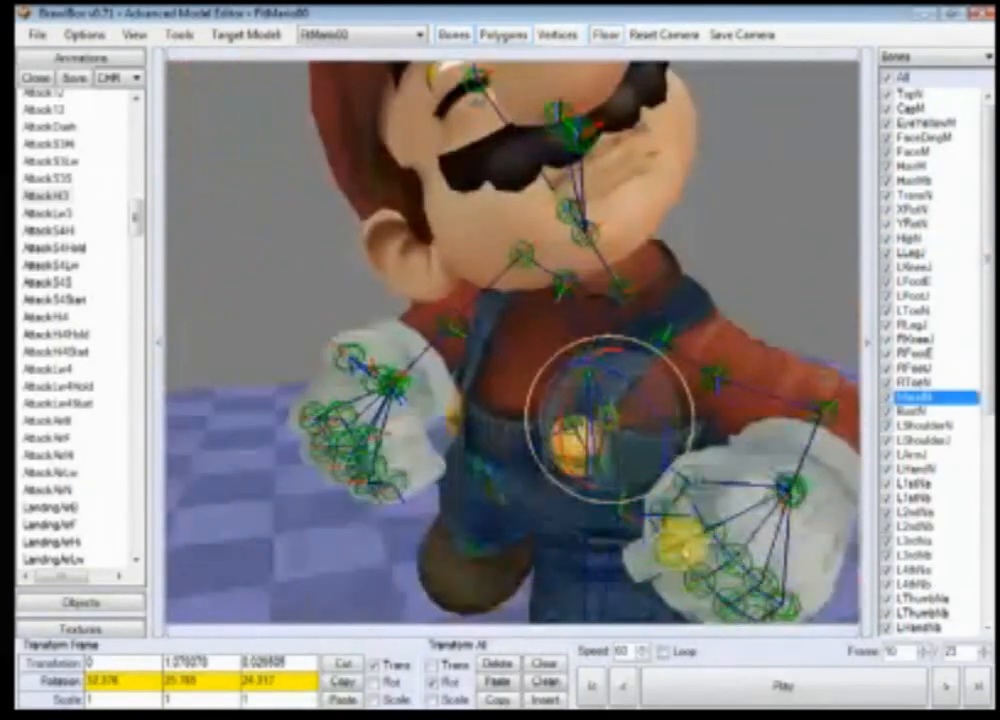
{"action": "left_click_drag", "start_coordinate": [634, 467], "coordinate": [698, 430]}
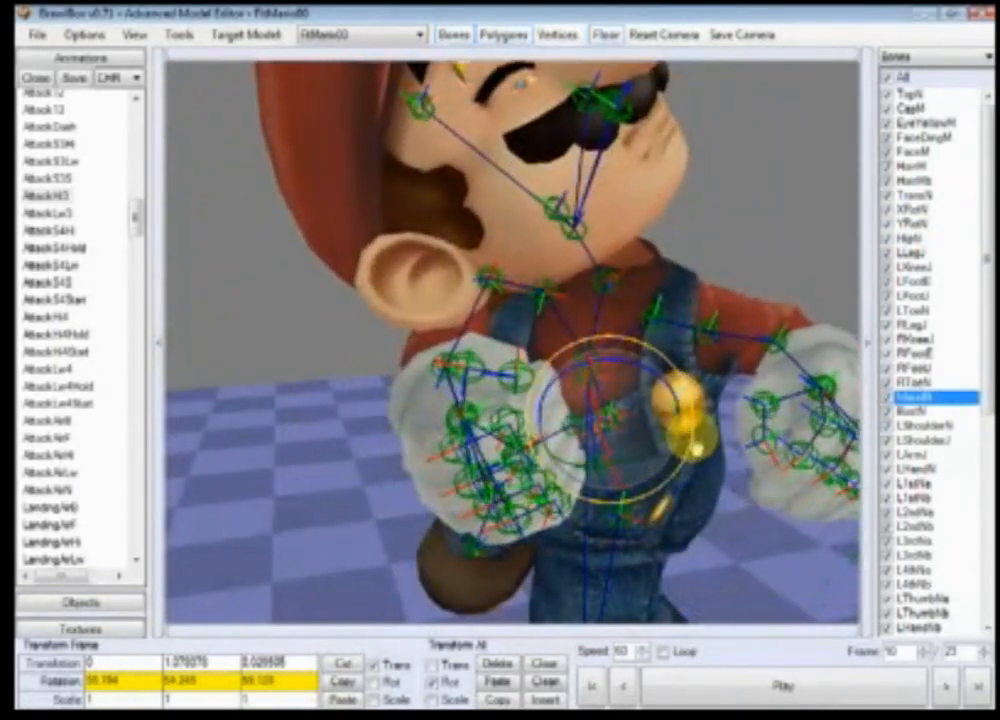
{"action": "right_click_drag", "start_coordinate": [698, 430], "coordinate": [635, 392], "text": "ctrl"}
{"action": "left_click_drag", "start_coordinate": [620, 402], "coordinate": [632, 398]}
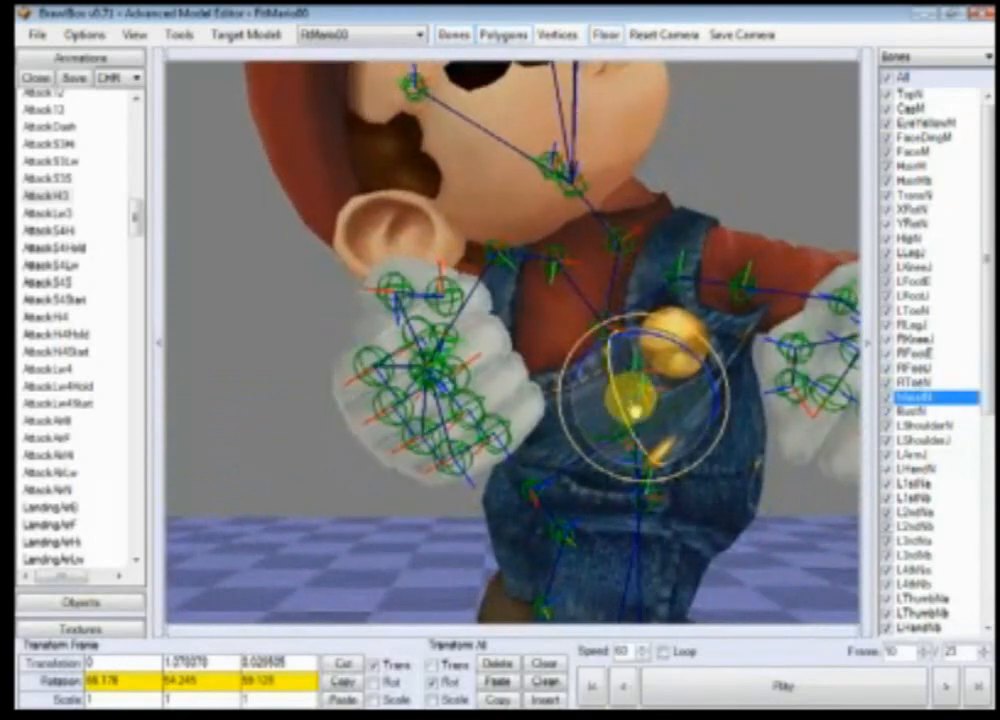
{"action": "left_click_drag", "start_coordinate": [692, 365], "coordinate": [713, 405]}
{"action": "right_click_drag", "start_coordinate": [713, 405], "coordinate": [692, 500]}
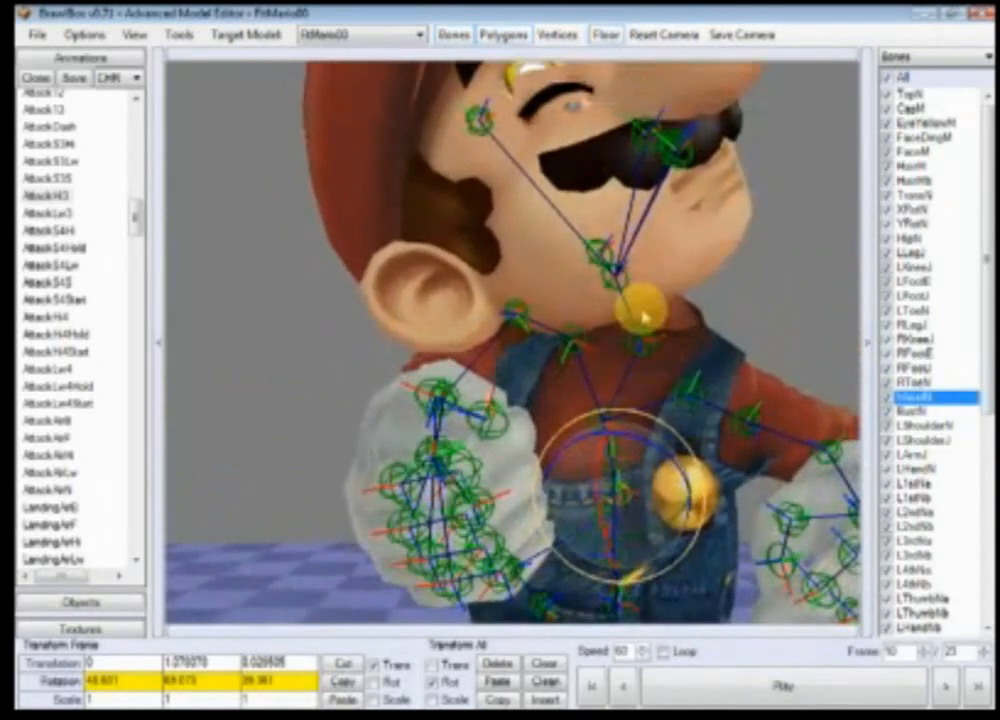
Step: Select the NeckN bone and rotate it at frame 10
{"action": "left_click", "coordinate": [649, 350]}
{"action": "left_click_drag", "start_coordinate": [665, 375], "coordinate": [588, 390]}
{"action": "scroll", "coordinate": [590, 392], "scroll_direction": "down", "scroll_amount": 5}
{"action": "right_click_drag", "start_coordinate": [592, 396], "coordinate": [626, 490], "text": "ctrl"}
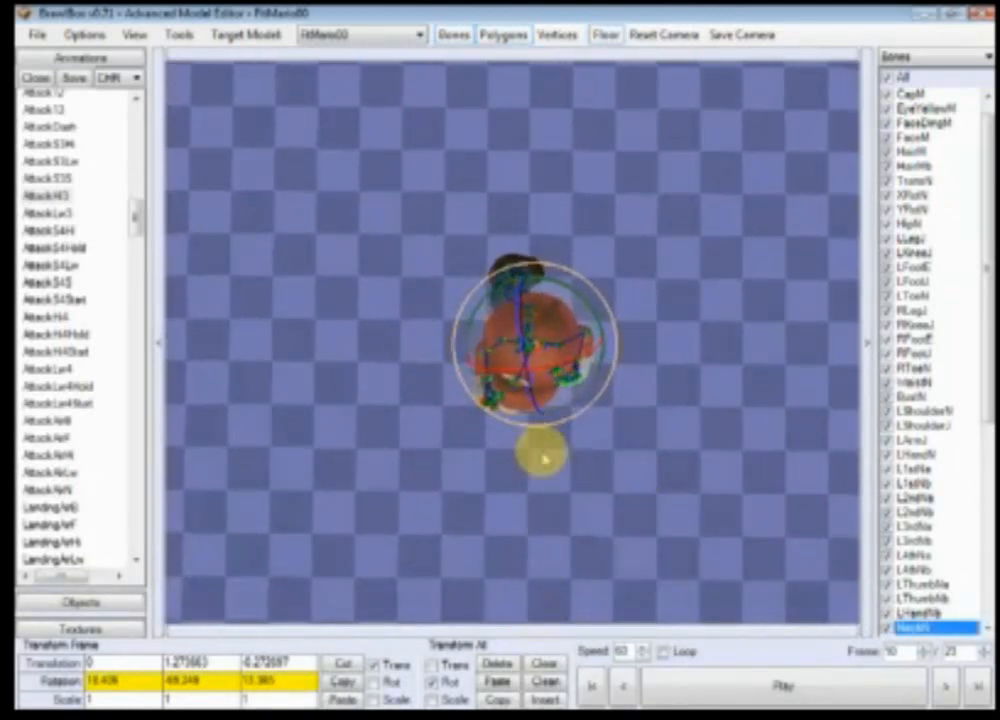
Step: Inspect Mario's upper body and head pose from above and from the front
{"action": "right_click_drag", "start_coordinate": [537, 468], "coordinate": [732, 375], "text": "ctrl"}
{"action": "scroll", "coordinate": [732, 375], "scroll_direction": "up", "scroll_amount": 4}
{"action": "right_click_drag", "start_coordinate": [665, 600], "coordinate": [652, 350]}
{"action": "right_click_drag", "start_coordinate": [728, 338], "coordinate": [607, 507], "text": "ctrl"}
{"action": "scroll", "coordinate": [551, 546], "scroll_direction": "down", "scroll_amount": 4}
{"action": "scroll", "coordinate": [589, 379], "scroll_direction": "down", "scroll_amount": 2}
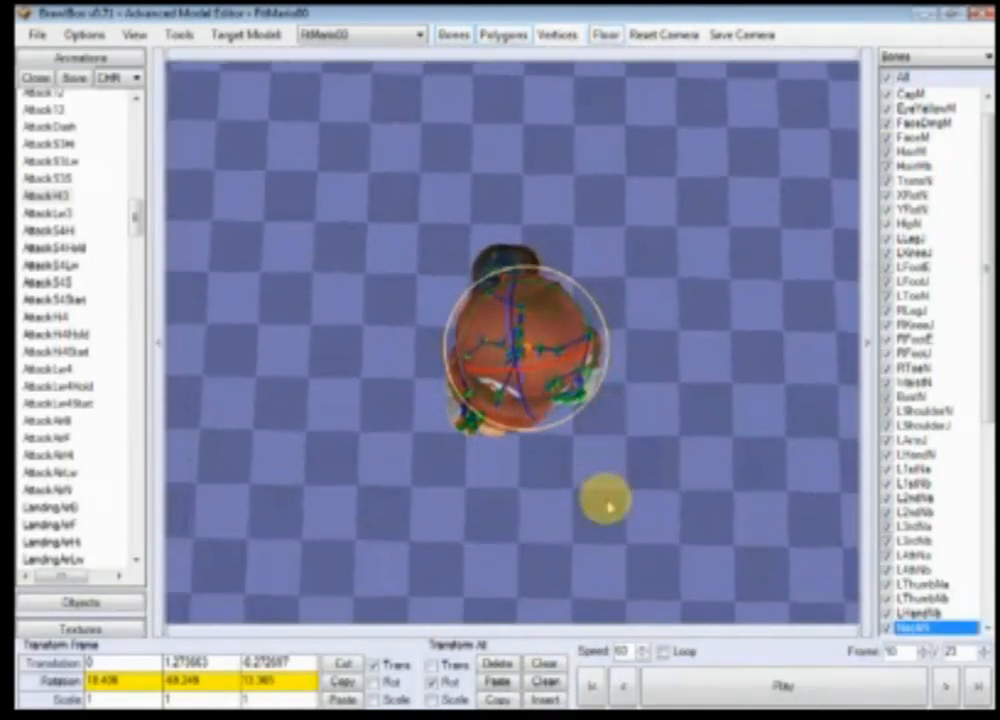
{"action": "scroll", "coordinate": [608, 509], "scroll_direction": "down", "scroll_amount": 2}
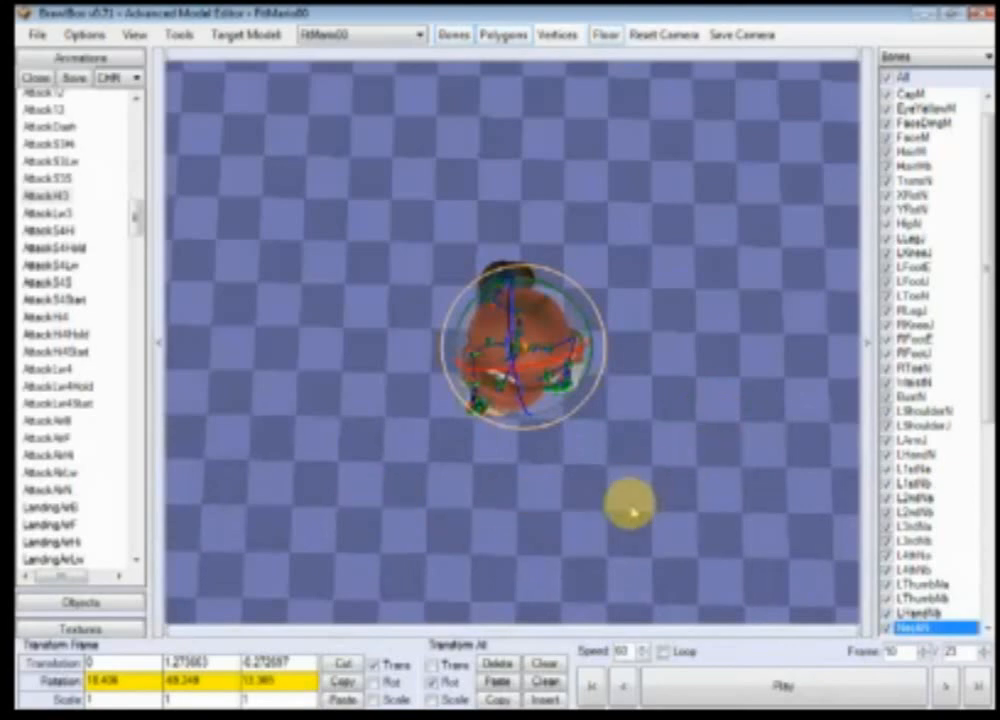
{"action": "scroll", "coordinate": [634, 515], "scroll_direction": "up", "scroll_amount": 3}
{"action": "scroll", "coordinate": [630, 512], "scroll_direction": "up", "scroll_amount": 1}
{"action": "right_click_drag", "start_coordinate": [631, 510], "coordinate": [630, 520]}
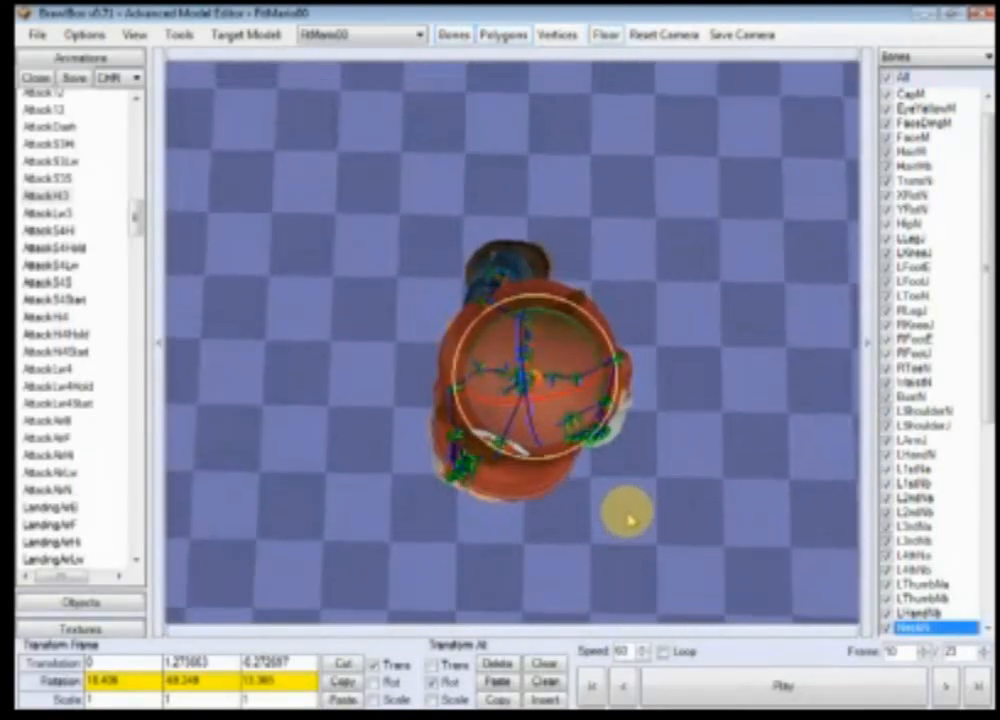
{"action": "scroll", "coordinate": [630, 520], "scroll_direction": "up", "scroll_amount": 4}
{"action": "right_click_drag", "start_coordinate": [525, 507], "coordinate": [540, 488], "text": "ctrl"}
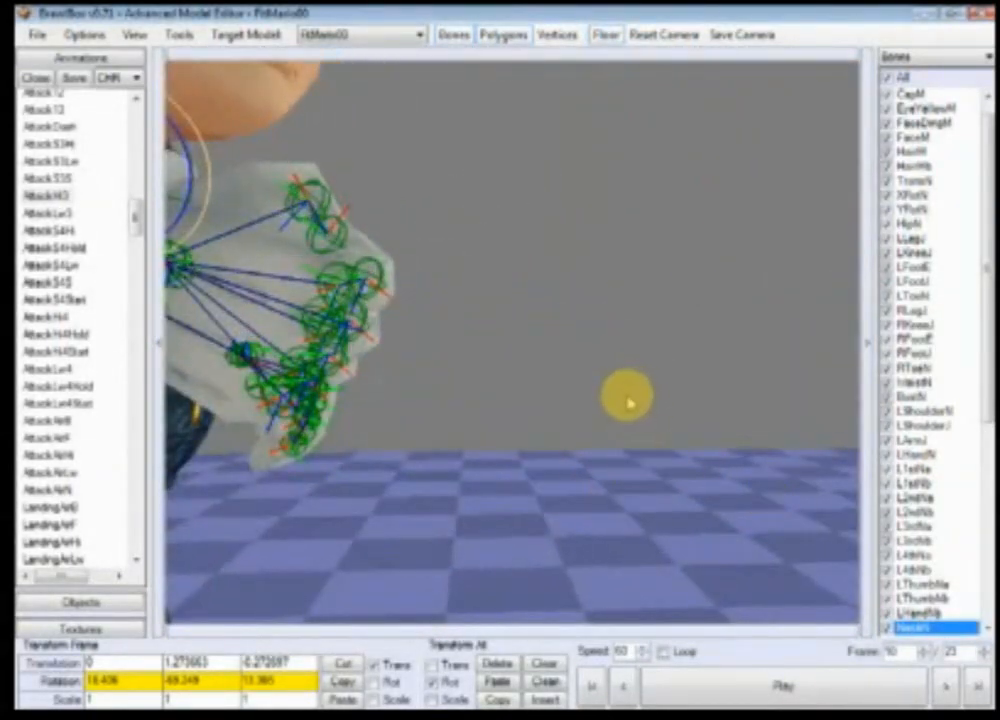
{"action": "right_click_drag", "start_coordinate": [629, 400], "coordinate": [470, 436], "text": "ctrl"}
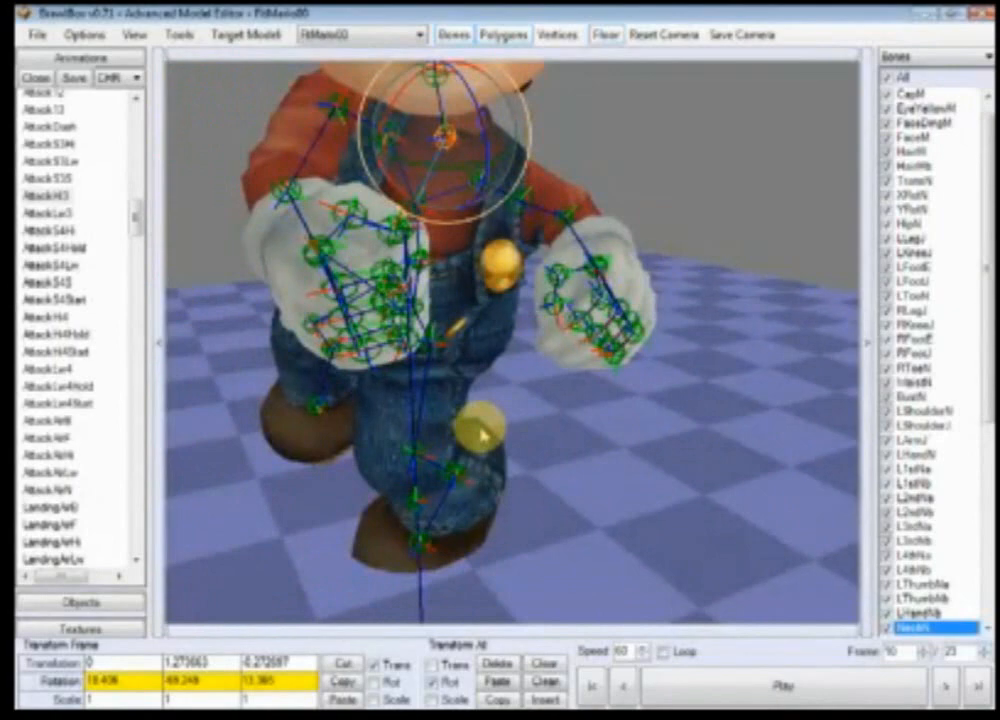
{"action": "scroll", "coordinate": [636, 478], "scroll_direction": "up", "scroll_amount": 5}
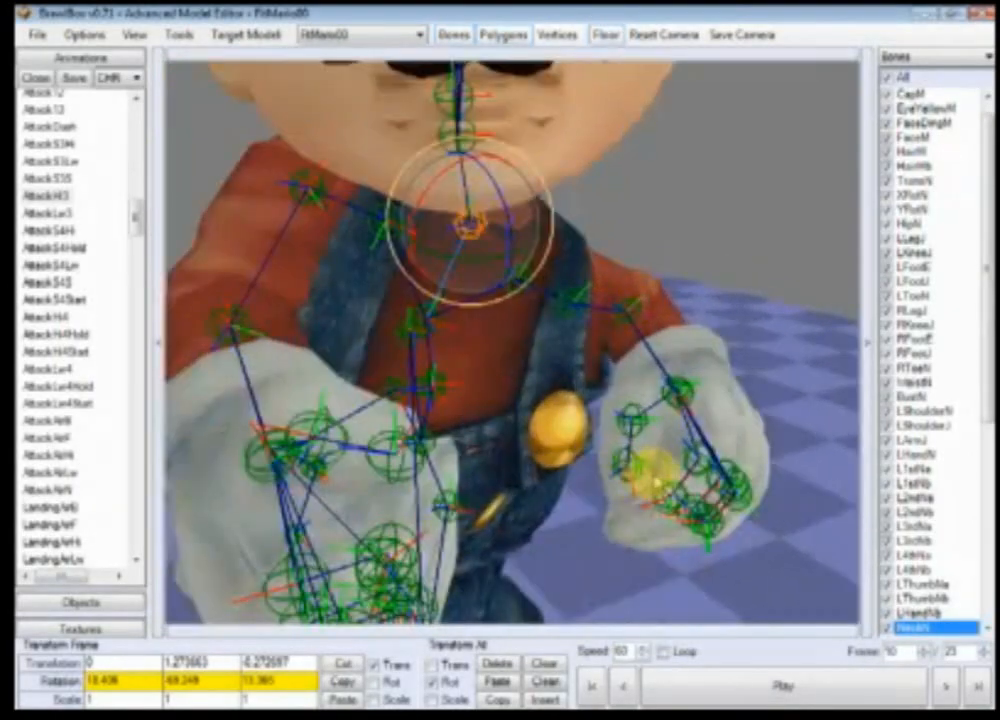
Step: Select the RShoulderN bone and rotate it at frame 10 to reposition Mario's arm
{"action": "right_click_drag", "start_coordinate": [576, 464], "coordinate": [560, 395]}
{"action": "left_click", "coordinate": [432, 216]}
{"action": "mouse_move", "coordinate": [472, 315]}
{"action": "right_mouse_down", "text": "ctrl"}
{"action": "mouse_move", "coordinate": [643, 284]}
{"action": "mouse_move", "coordinate": [585, 312]}
{"action": "mouse_move", "coordinate": [467, 330]}
{"action": "right_mouse_up", "text": "ctrl"}
{"action": "scroll", "coordinate": [467, 330], "scroll_direction": "down", "scroll_amount": 3}
{"action": "left_click_drag", "start_coordinate": [397, 262], "coordinate": [395, 238]}
Step: Step back and forth through frames 8 to 13 to review the shoulder motion
{"action": "left_click", "coordinate": [620, 686]}
{"action": "left_click", "coordinate": [620, 686]}
{"action": "left_click", "coordinate": [622, 688]}
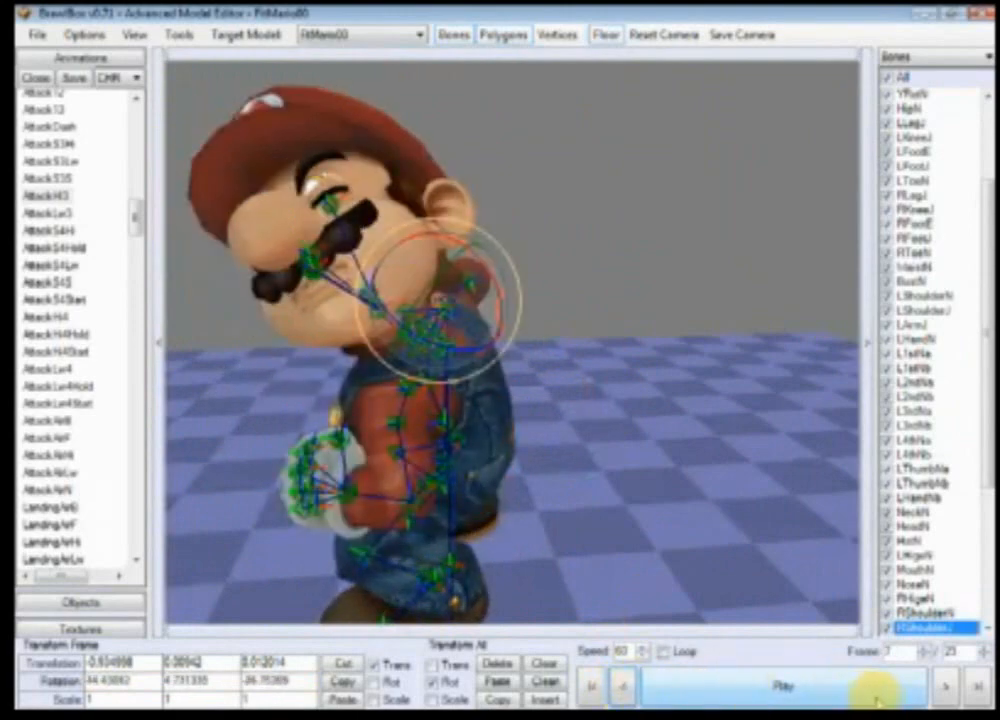
{"action": "left_click", "coordinate": [942, 688]}
{"action": "left_click", "coordinate": [942, 688]}
{"action": "left_click", "coordinate": [942, 688]}
{"action": "left_click", "coordinate": [942, 688]}
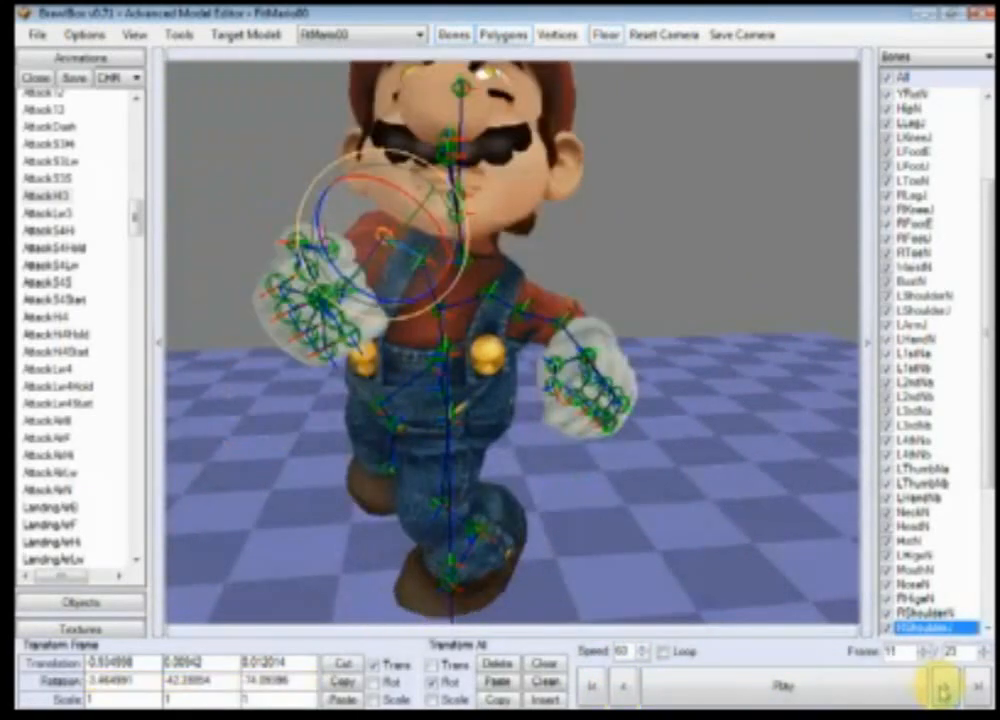
{"action": "left_click", "coordinate": [942, 688]}
{"action": "right_click_drag", "start_coordinate": [663, 490], "coordinate": [656, 412], "text": "ctrl"}
{"action": "left_click", "coordinate": [624, 686]}
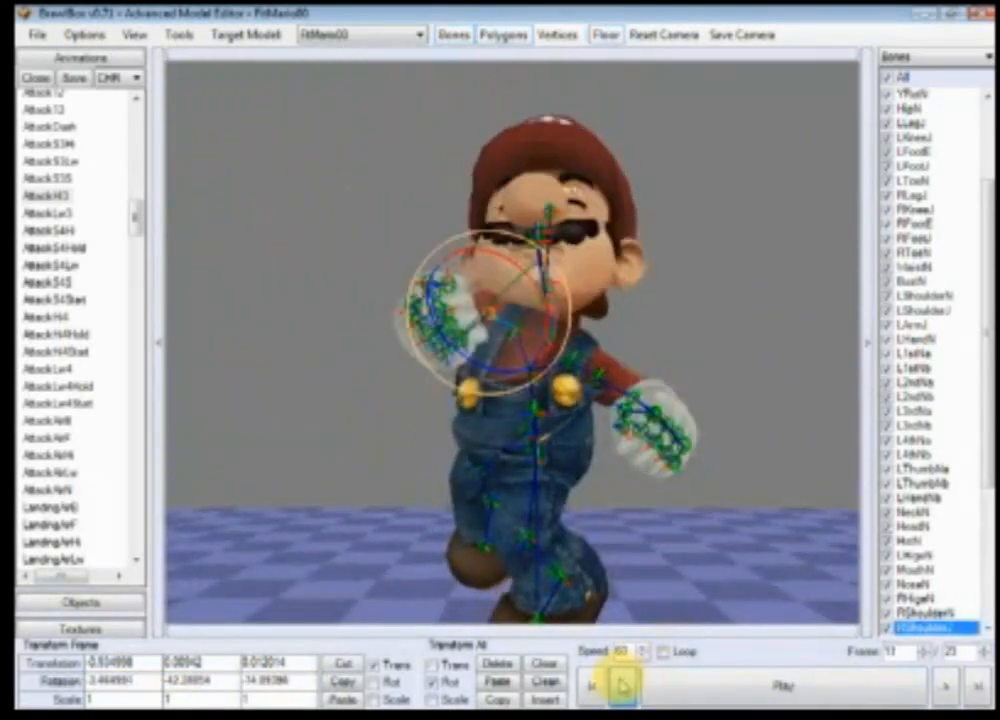
{"action": "left_click", "coordinate": [626, 684]}
{"action": "left_click", "coordinate": [627, 682]}
{"action": "left_click", "coordinate": [622, 688]}
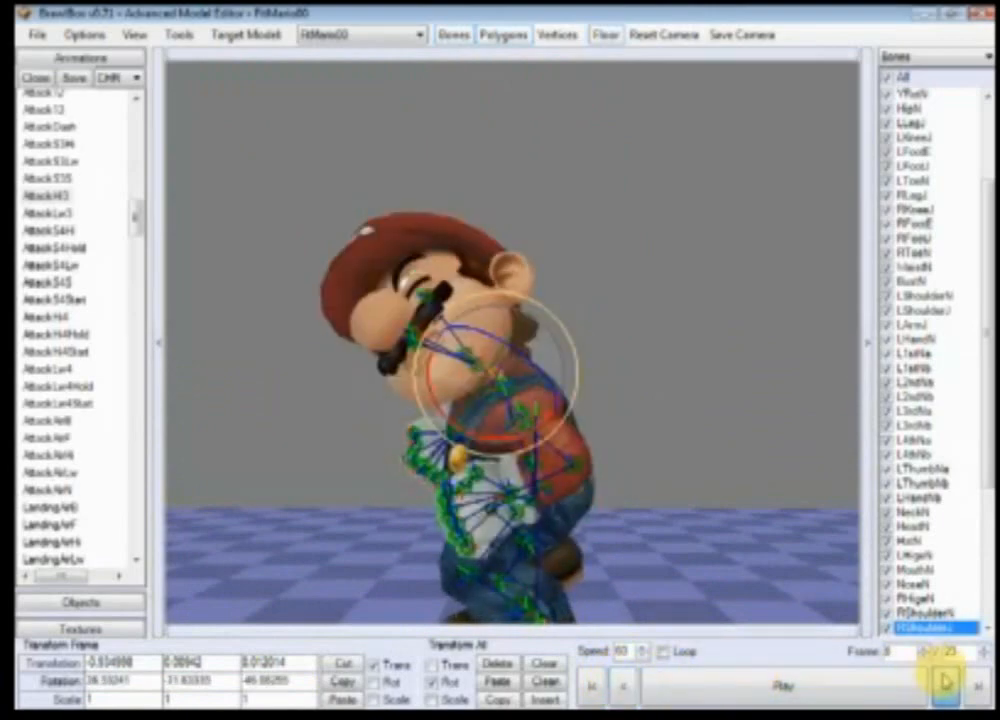
{"action": "left_click", "coordinate": [945, 684]}
{"action": "left_click", "coordinate": [945, 684]}
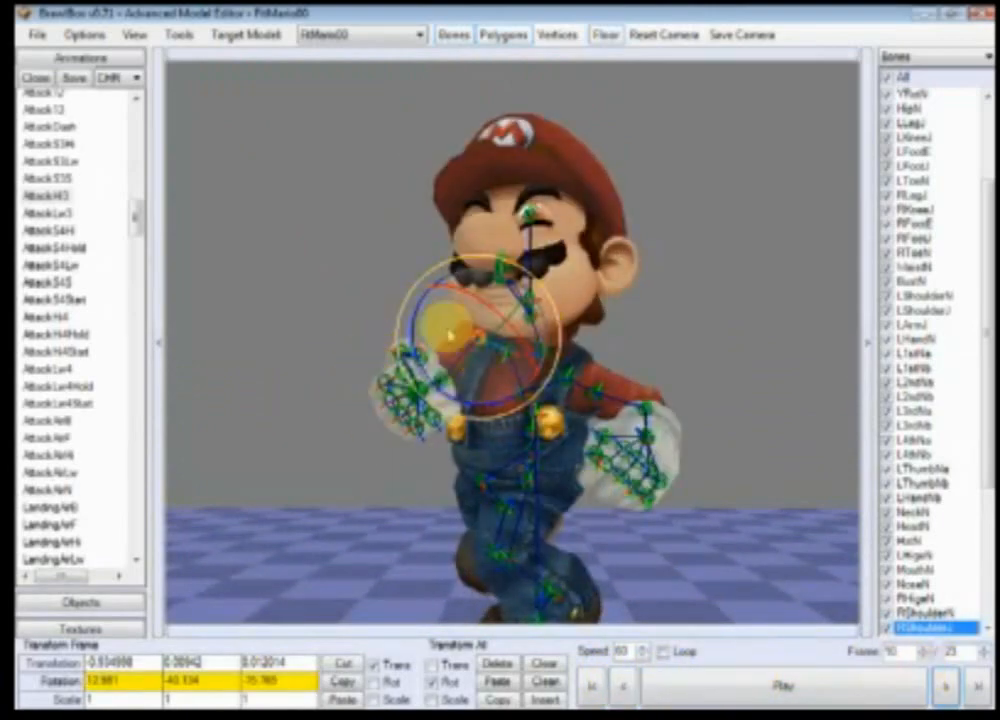
{"action": "left_click", "coordinate": [945, 686]}
{"action": "left_click", "coordinate": [945, 686]}
{"action": "left_click", "coordinate": [945, 686]}
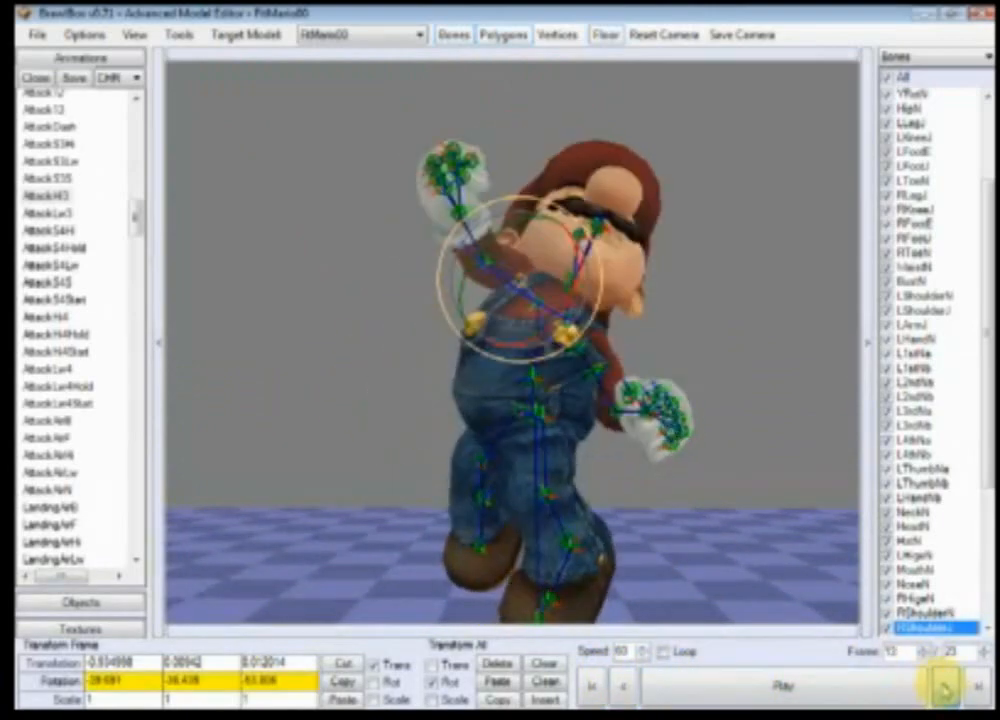
{"action": "left_click", "coordinate": [945, 686]}
{"action": "left_click", "coordinate": [627, 687]}
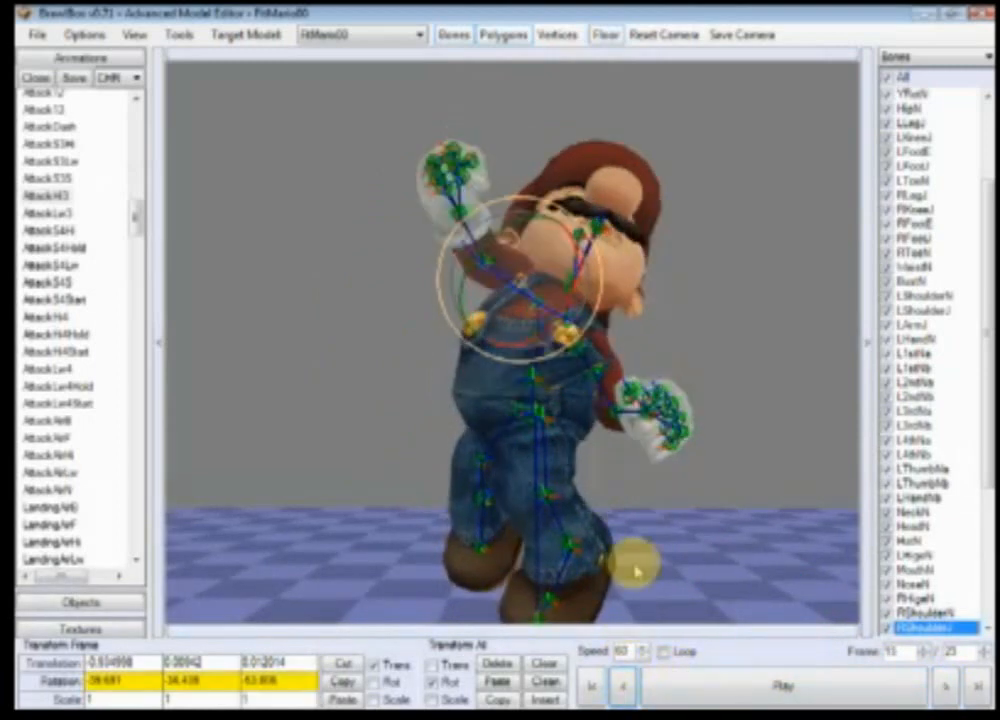
Step: Rotate the RShoulderN bone at frame 13 to raise the arm, then advance one frame
{"action": "right_click_drag", "start_coordinate": [625, 468], "coordinate": [641, 518]}
{"action": "left_click_drag", "start_coordinate": [551, 390], "coordinate": [598, 391]}
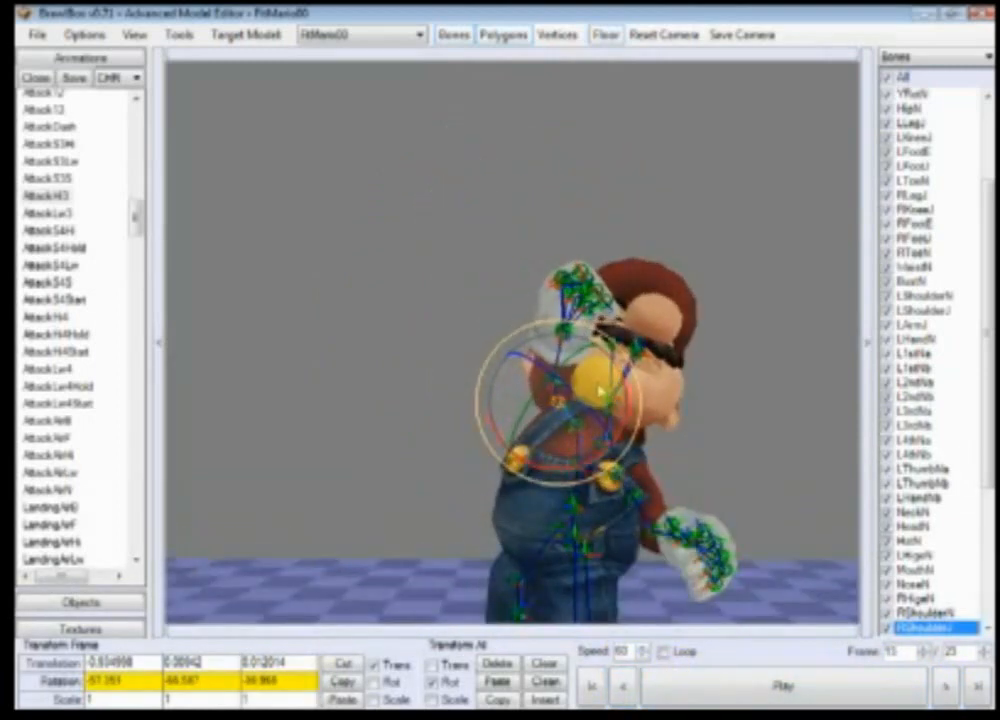
{"action": "left_click", "coordinate": [946, 686]}
Step: Play the AttackHi3 animation and step through its frames, viewing Mario from several angles and zoom levels
{"action": "left_click", "coordinate": [946, 686]}
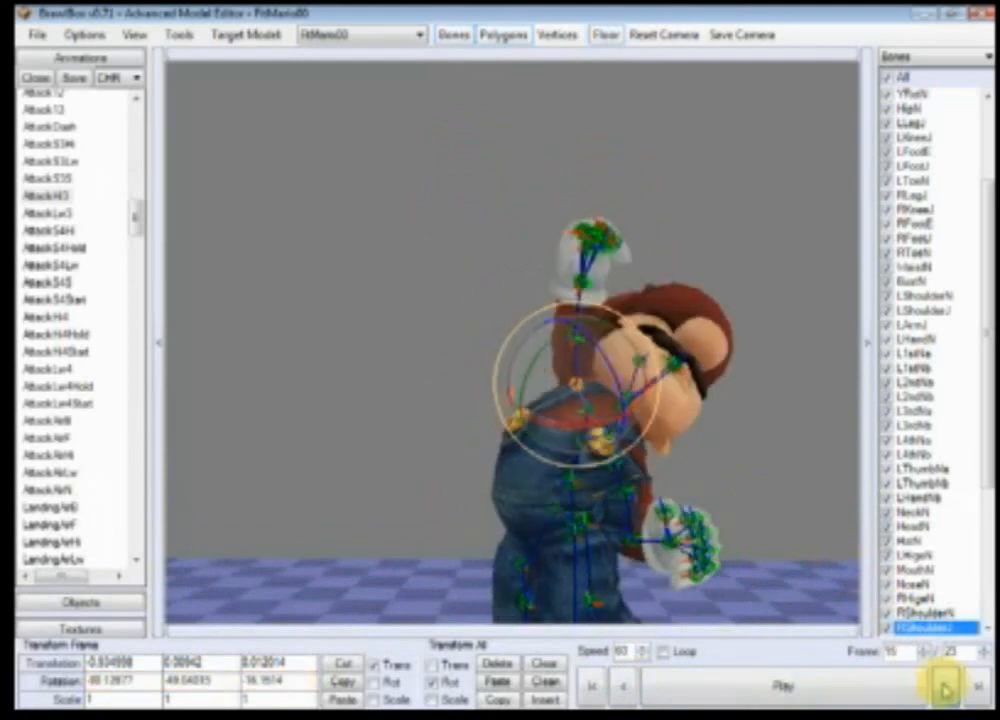
{"action": "left_click", "coordinate": [946, 686]}
{"action": "left_click", "coordinate": [594, 688]}
{"action": "left_click", "coordinate": [708, 692]}
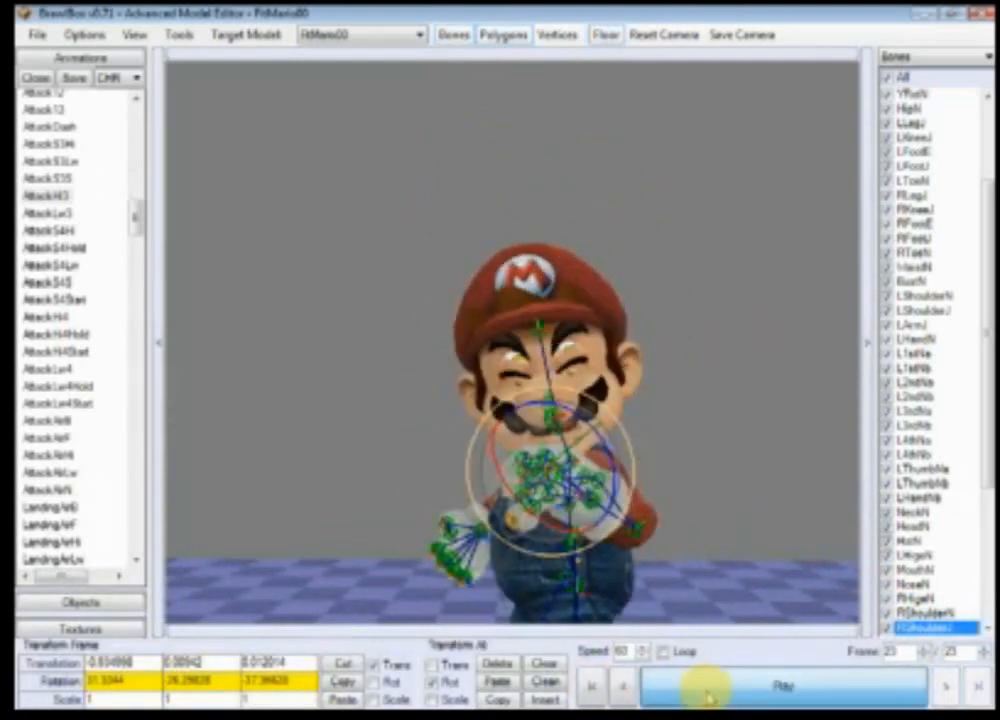
{"action": "double_click", "coordinate": [709, 692]}
{"action": "left_click", "coordinate": [945, 688]}
{"action": "left_click", "coordinate": [945, 688]}
{"action": "left_click", "coordinate": [945, 688]}
{"action": "left_click", "coordinate": [945, 688]}
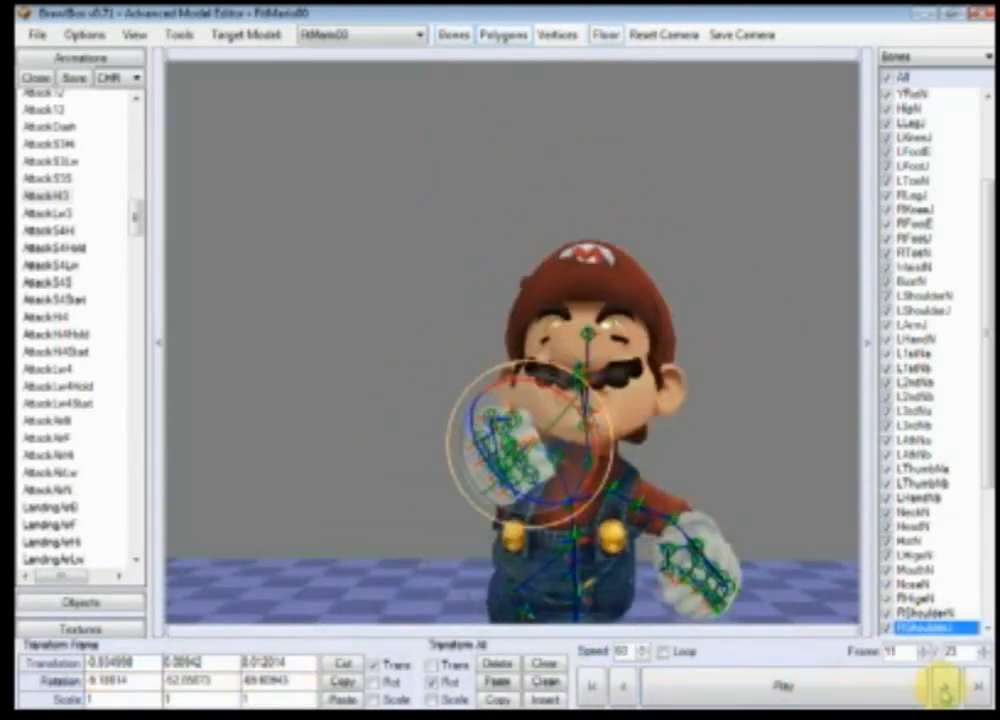
{"action": "left_click", "coordinate": [945, 688]}
{"action": "left_click", "coordinate": [945, 688]}
{"action": "left_click", "coordinate": [945, 688]}
{"action": "left_click", "coordinate": [945, 688]}
{"action": "left_click", "coordinate": [945, 688]}
{"action": "left_click", "coordinate": [945, 688]}
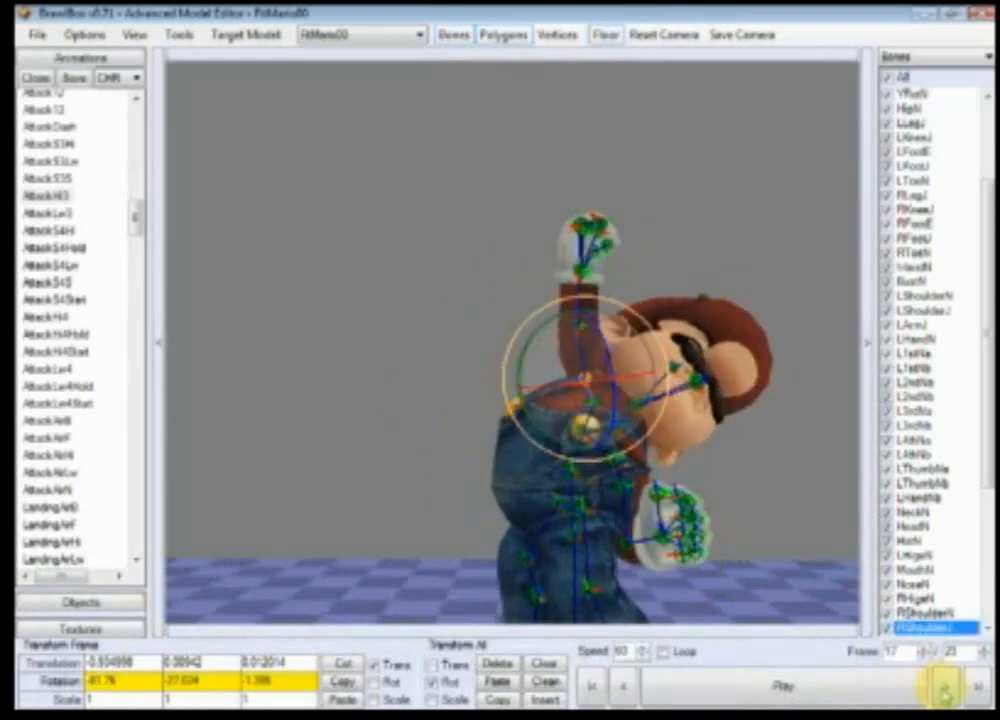
{"action": "left_click", "coordinate": [945, 688]}
{"action": "left_click", "coordinate": [800, 693]}
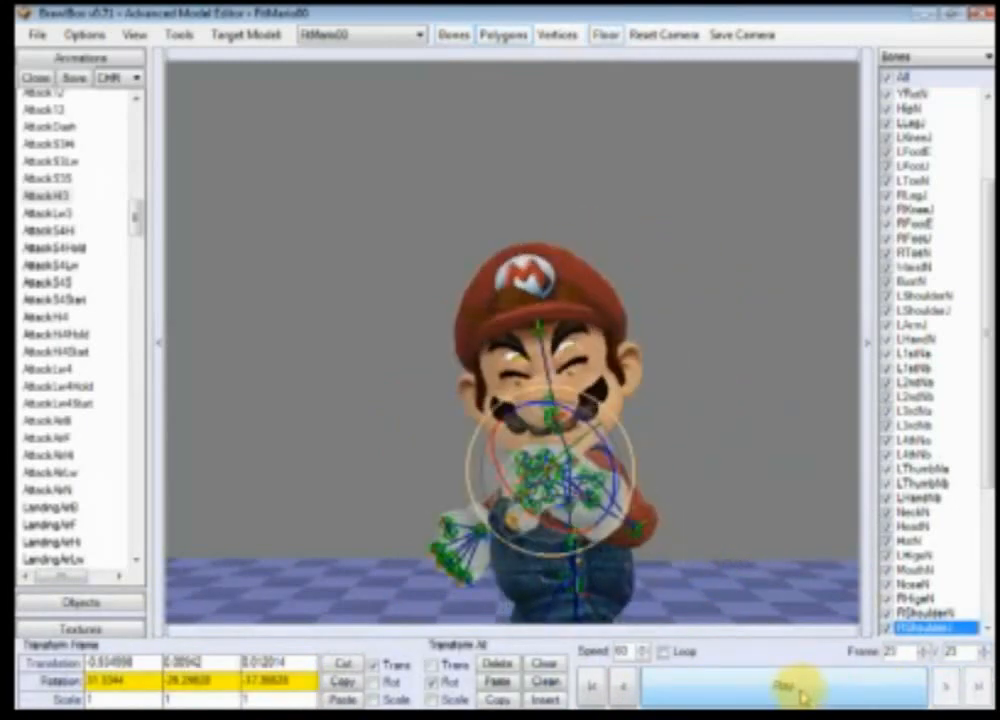
{"action": "left_click", "coordinate": [802, 698]}
{"action": "right_click_drag", "start_coordinate": [681, 561], "coordinate": [688, 508]}
{"action": "scroll", "coordinate": [710, 486], "scroll_direction": "up", "scroll_amount": 3}
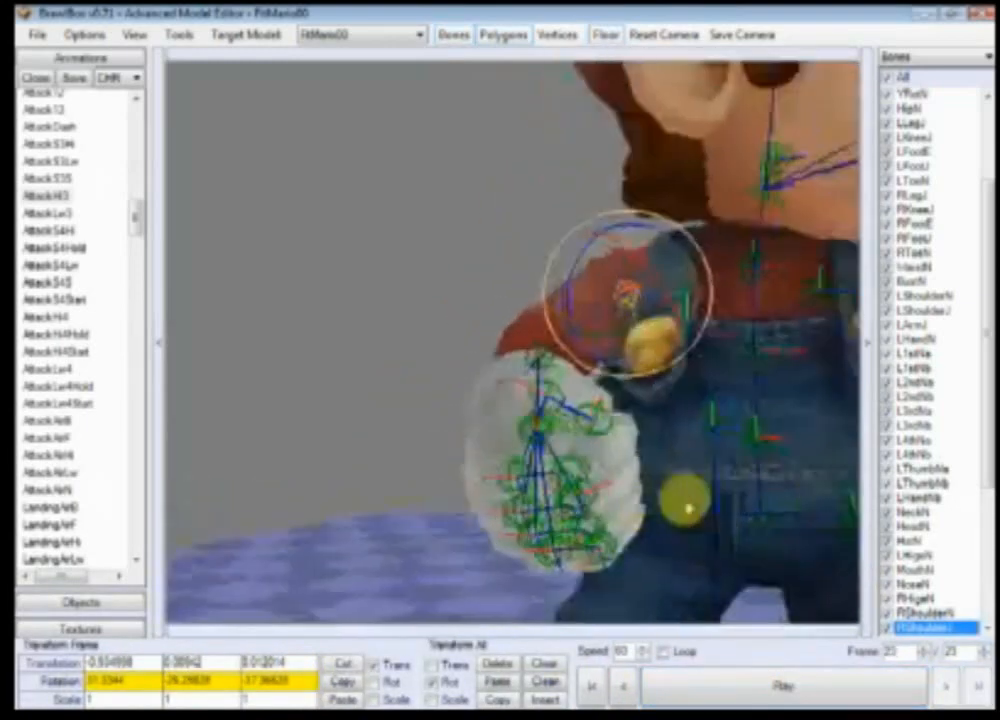
{"action": "scroll", "coordinate": [688, 508], "scroll_direction": "down", "scroll_amount": 5}
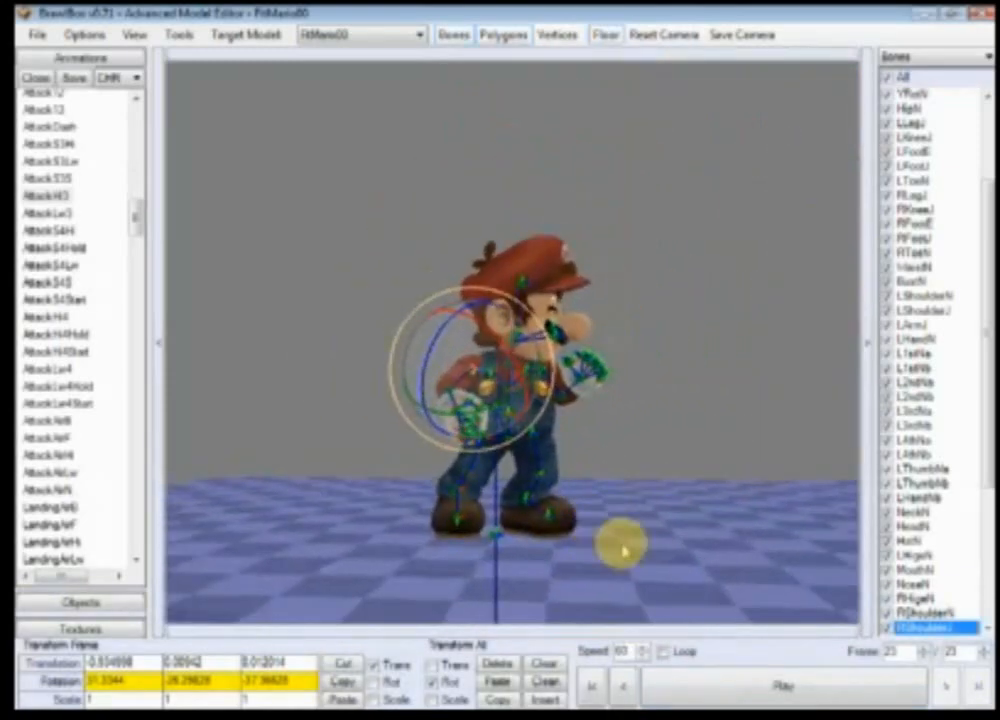
{"action": "scroll", "coordinate": [620, 553], "scroll_direction": "up", "scroll_amount": 3}
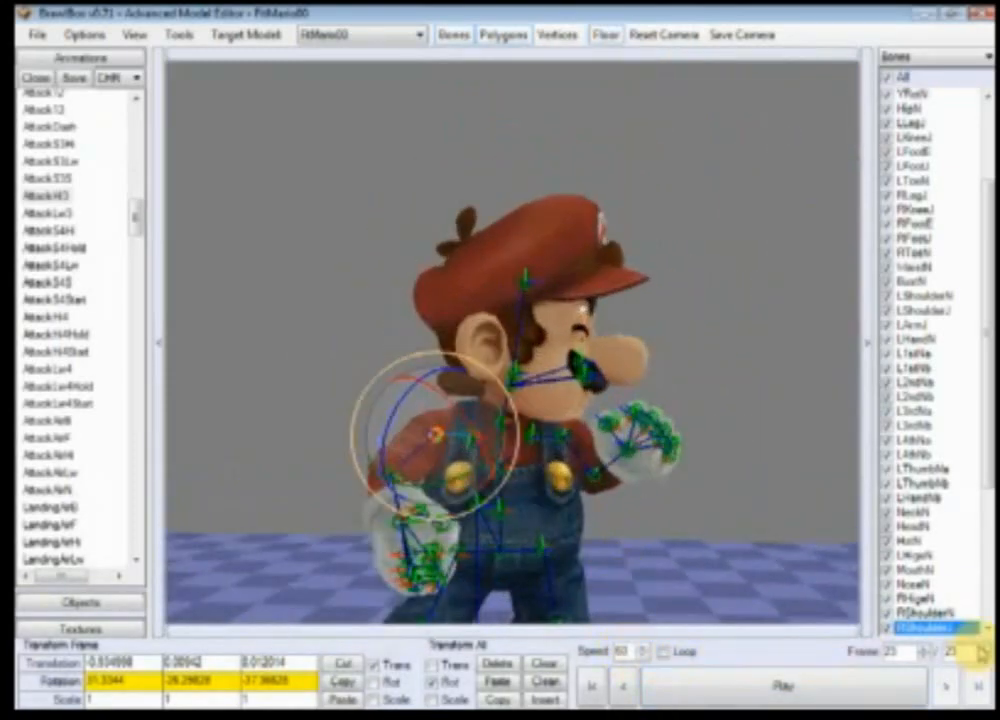
Step: Step from the first frame forward to frame 13 to review the right arm's motion
{"action": "left_click", "coordinate": [588, 685]}
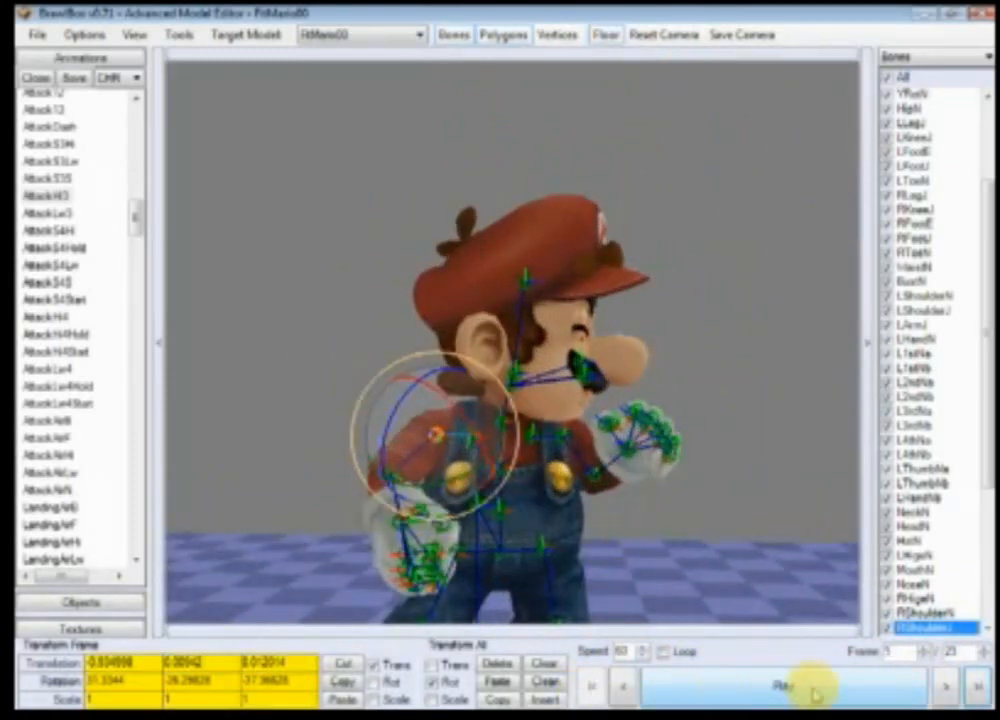
{"action": "left_click", "coordinate": [945, 688]}
{"action": "left_click", "coordinate": [945, 688]}
{"action": "left_click", "coordinate": [945, 688]}
{"action": "left_click", "coordinate": [945, 688]}
{"action": "left_click", "coordinate": [945, 688]}
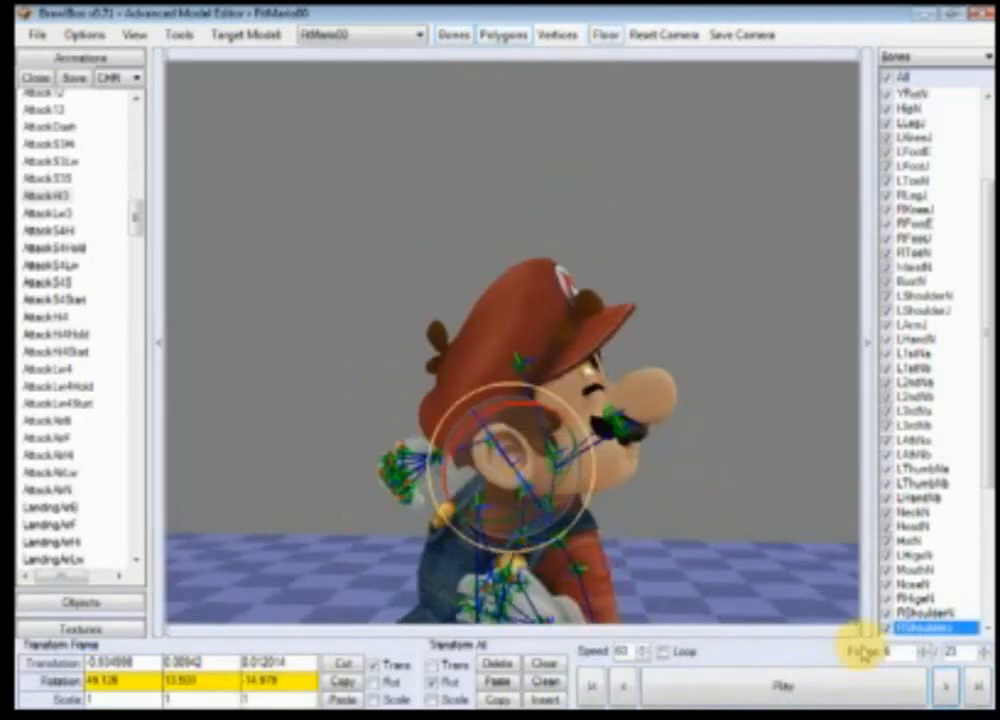
{"action": "left_click", "coordinate": [944, 686]}
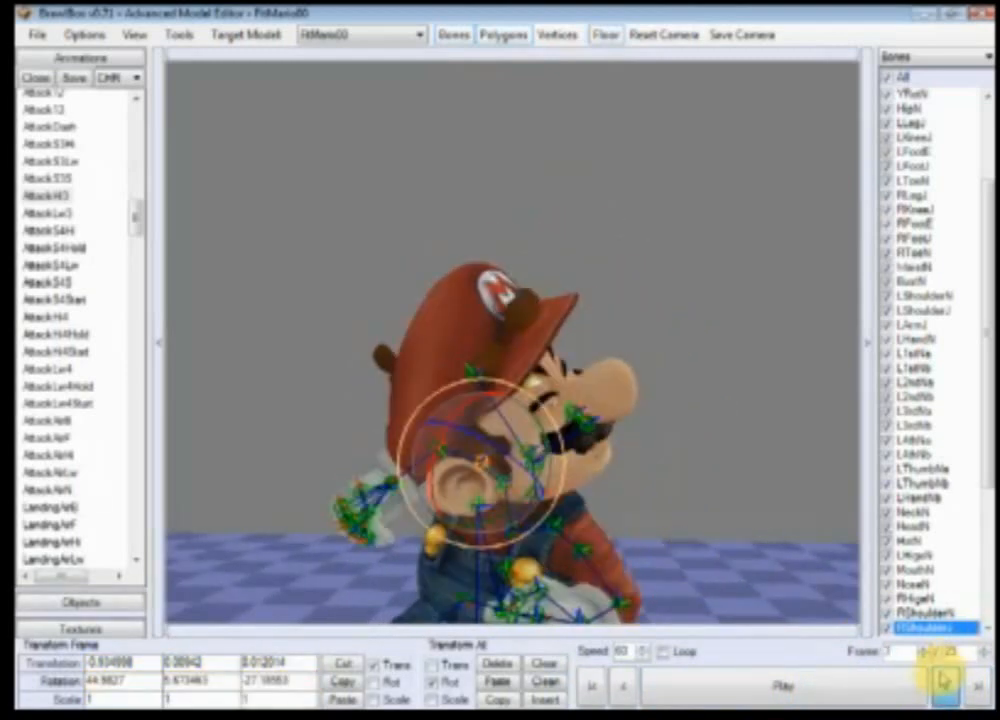
{"action": "left_click", "coordinate": [944, 686]}
{"action": "left_click", "coordinate": [944, 686]}
{"action": "left_click", "coordinate": [944, 686]}
{"action": "left_click", "coordinate": [944, 686]}
{"action": "left_click", "coordinate": [944, 686]}
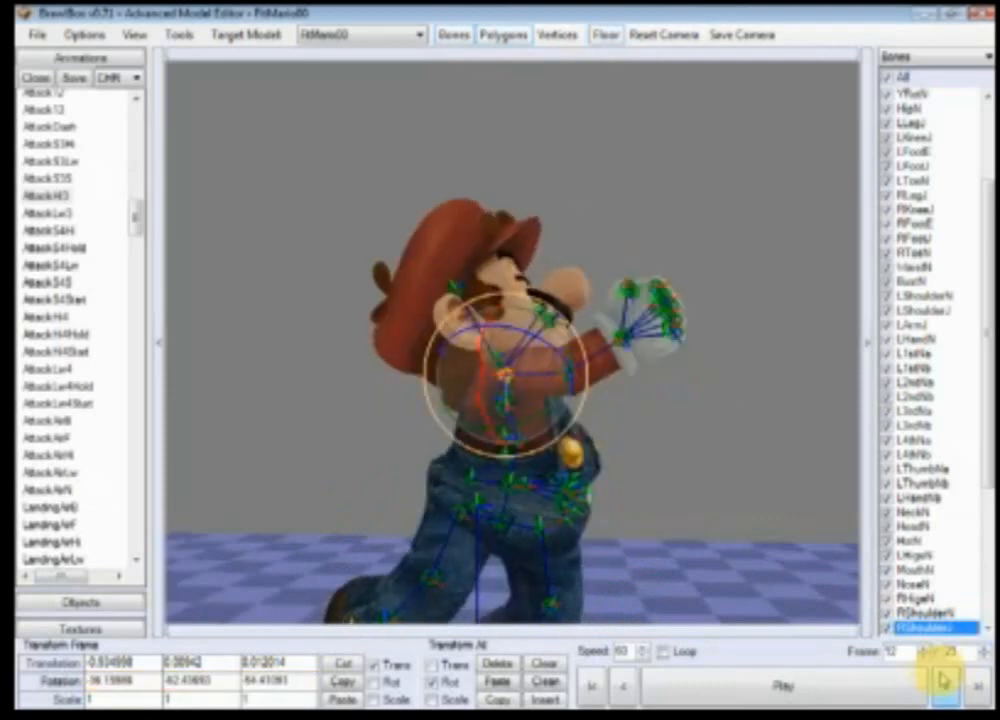
{"action": "left_click", "coordinate": [944, 686]}
{"action": "left_click", "coordinate": [944, 686]}
{"action": "left_click", "coordinate": [622, 686]}
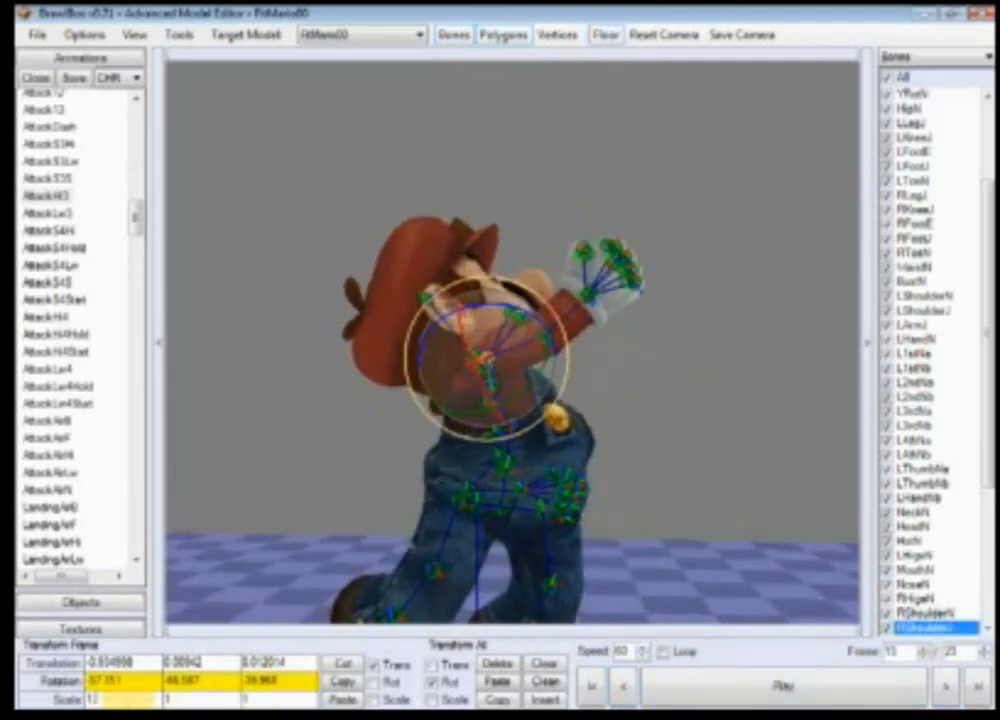
Step: Scale the RShoulderN bone uniformly to 1.1 at frame 13
{"action": "left_click", "coordinate": [128, 701]}
{"action": "type", "text": ".45"}
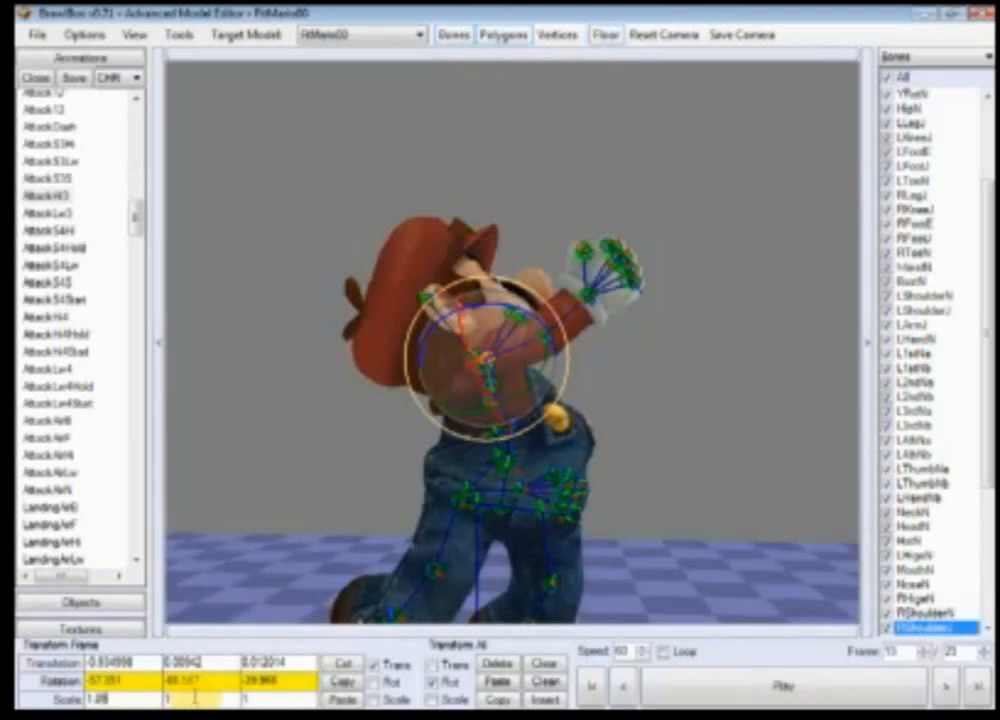
{"action": "left_click", "coordinate": [193, 697]}
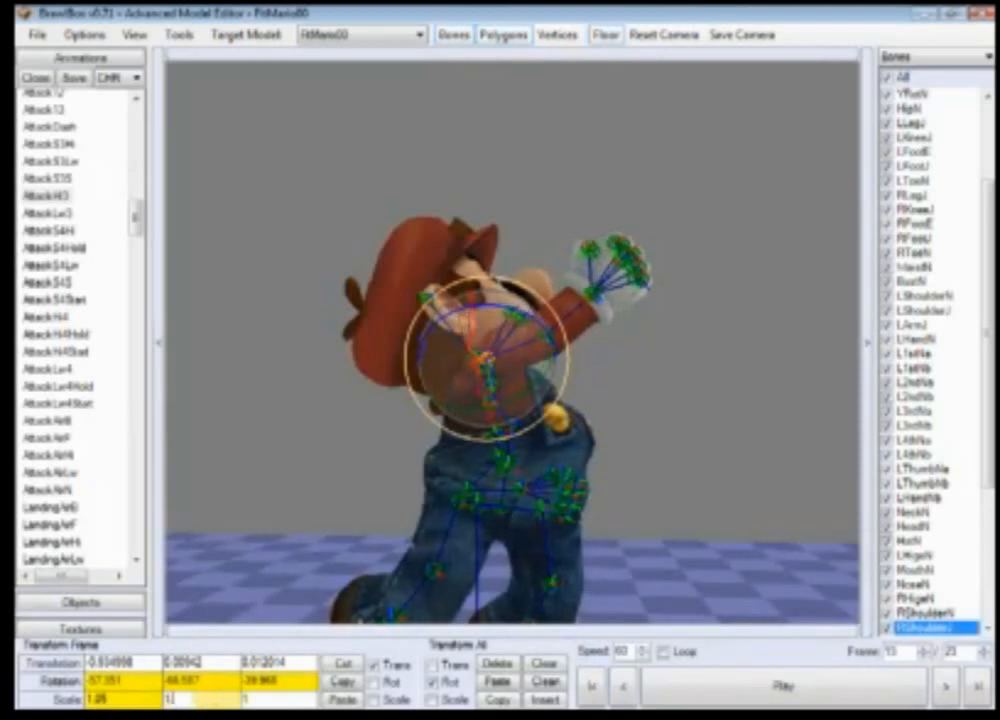
{"action": "left_click", "coordinate": [251, 699]}
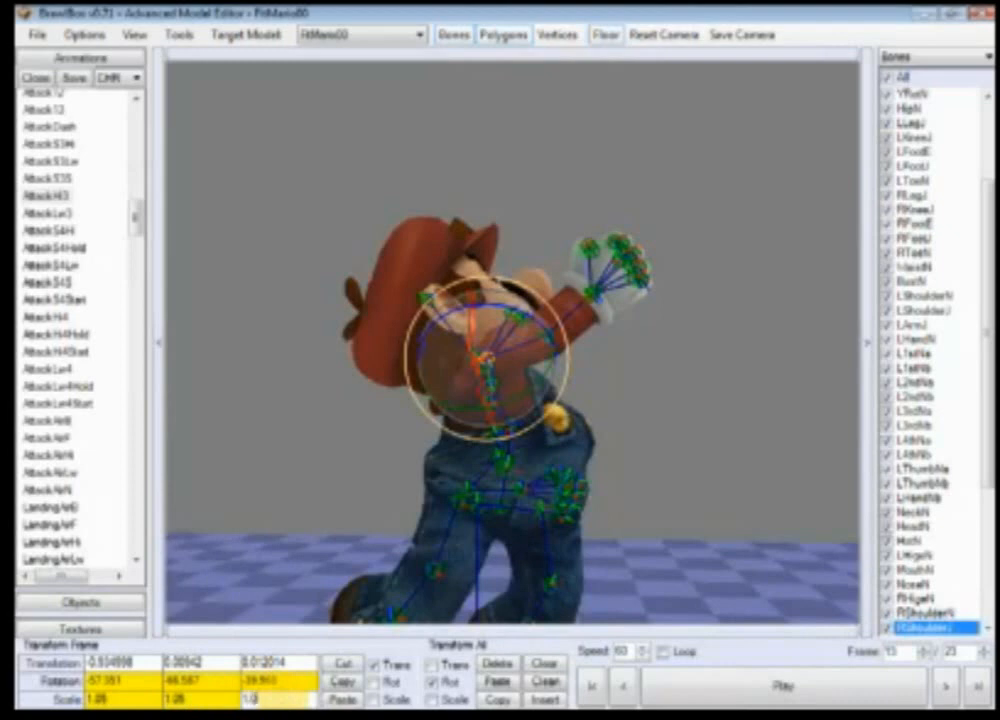
{"action": "left_click", "coordinate": [274, 681]}
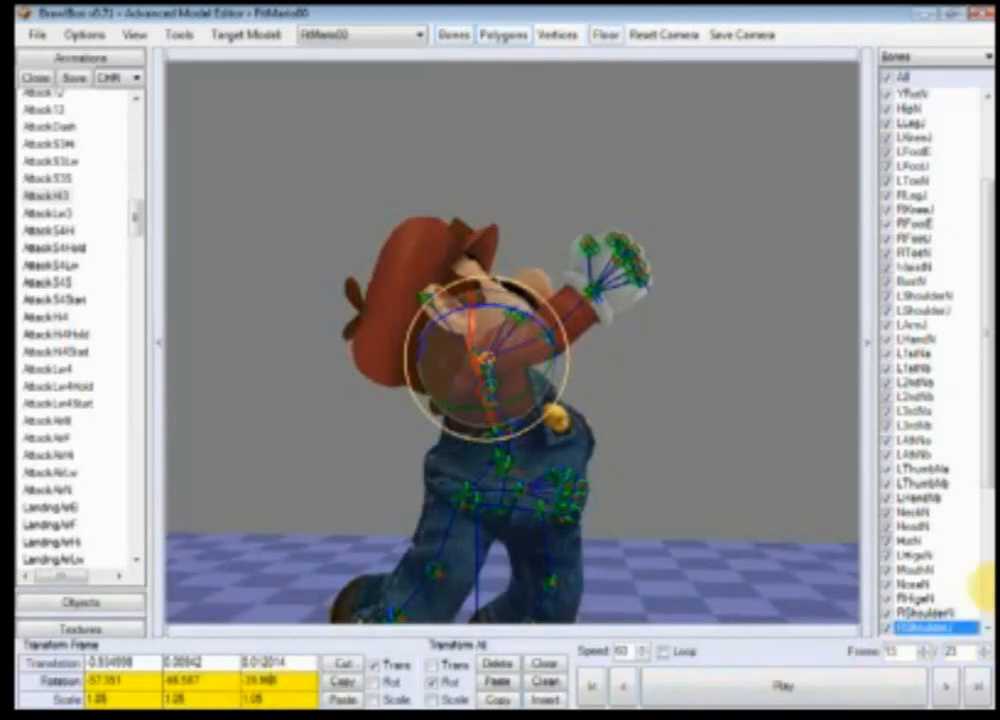
{"action": "left_click_drag", "start_coordinate": [984, 472], "coordinate": [985, 508]}
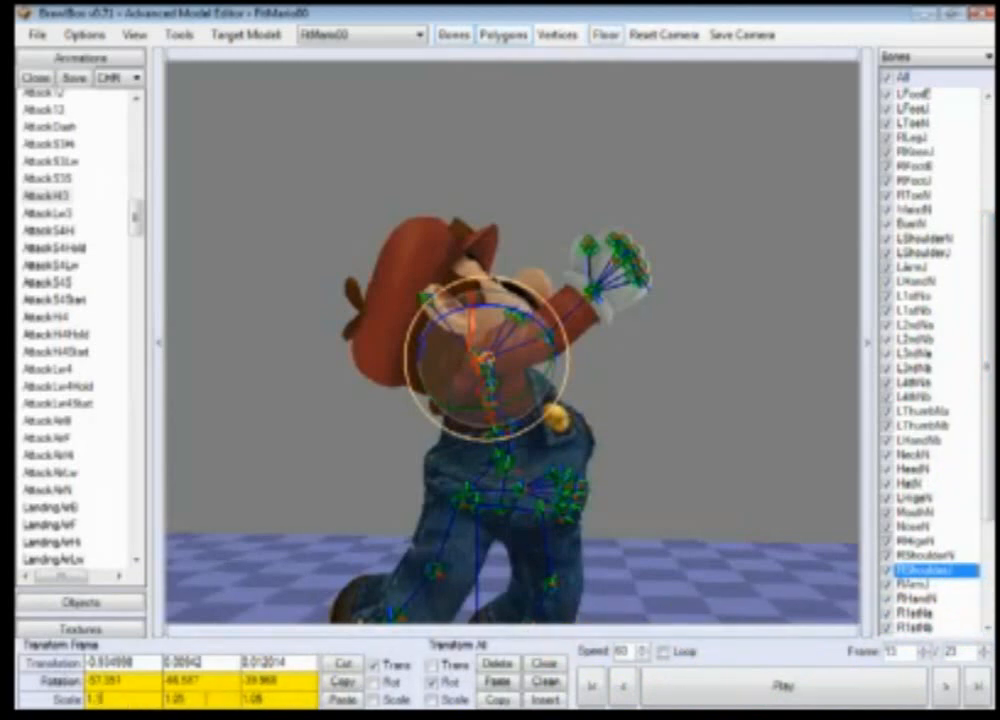
{"action": "left_click", "coordinate": [206, 699]}
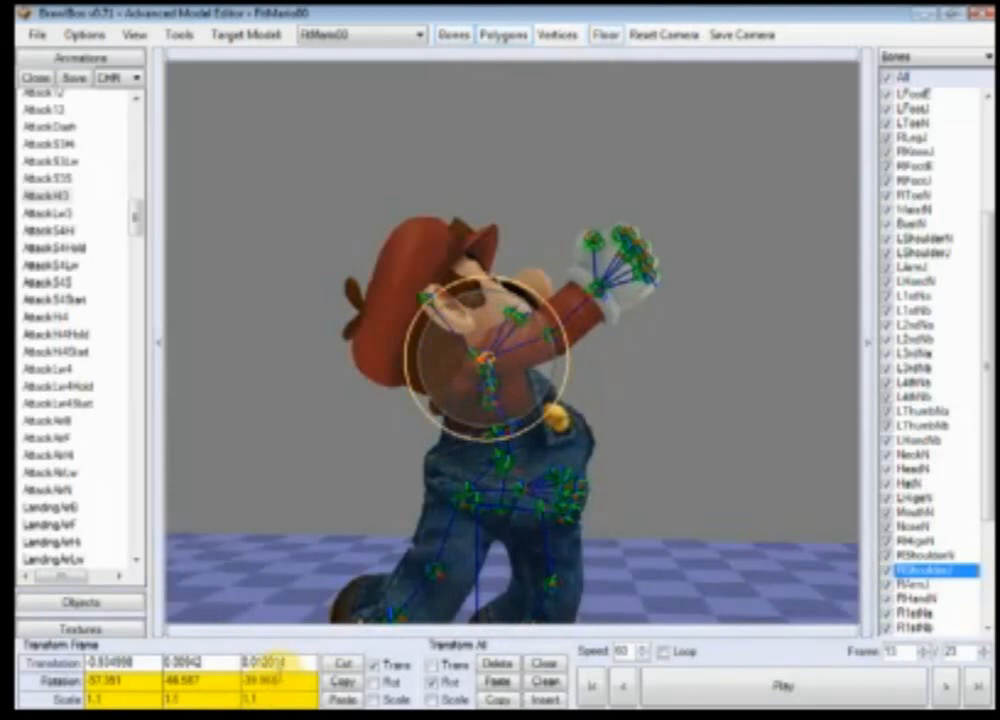
Step: Select the RArmJ bone and scale it to 1.1 on all three axes
{"action": "left_click", "coordinate": [910, 584]}
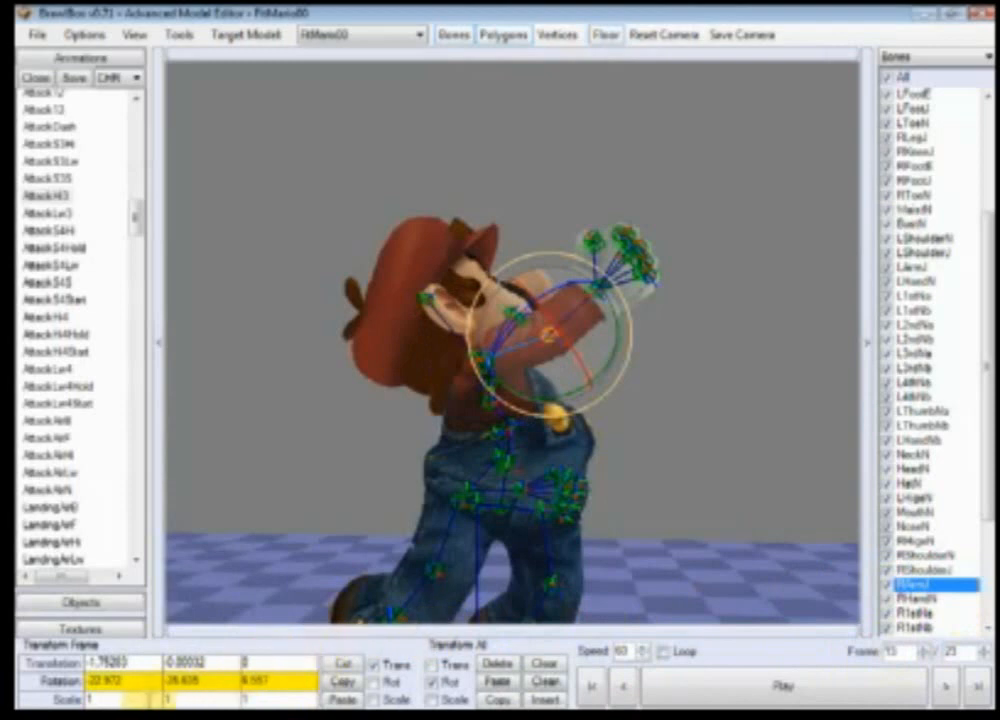
{"action": "type", "text": ".1"}
{"action": "left_click", "coordinate": [210, 698]}
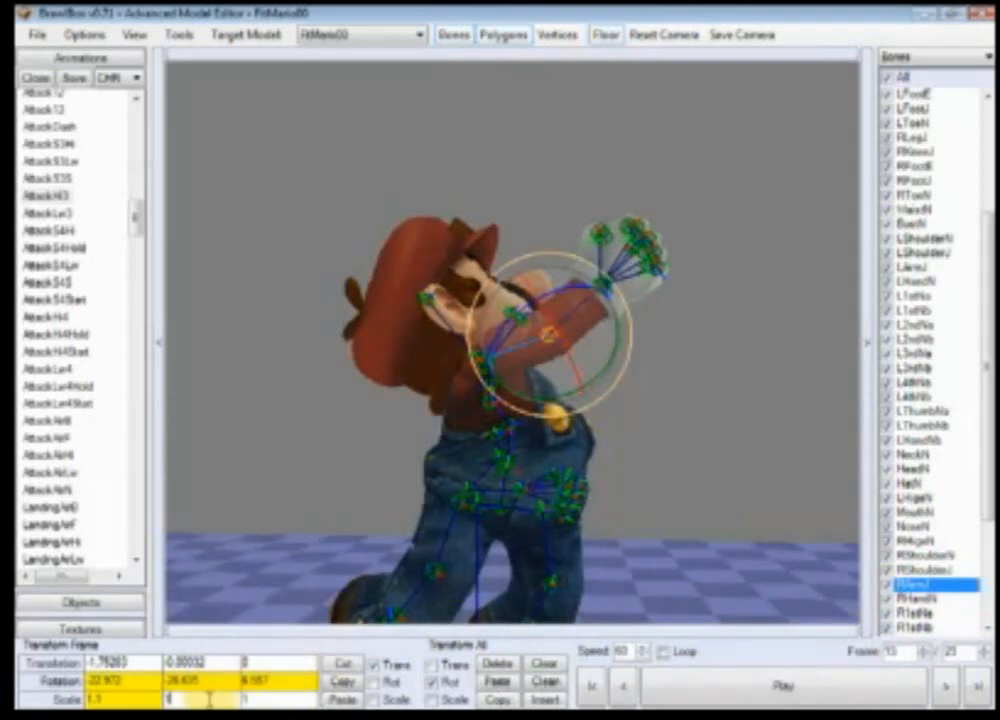
{"action": "type", "text": ".1"}
{"action": "key", "text": "Tab"}
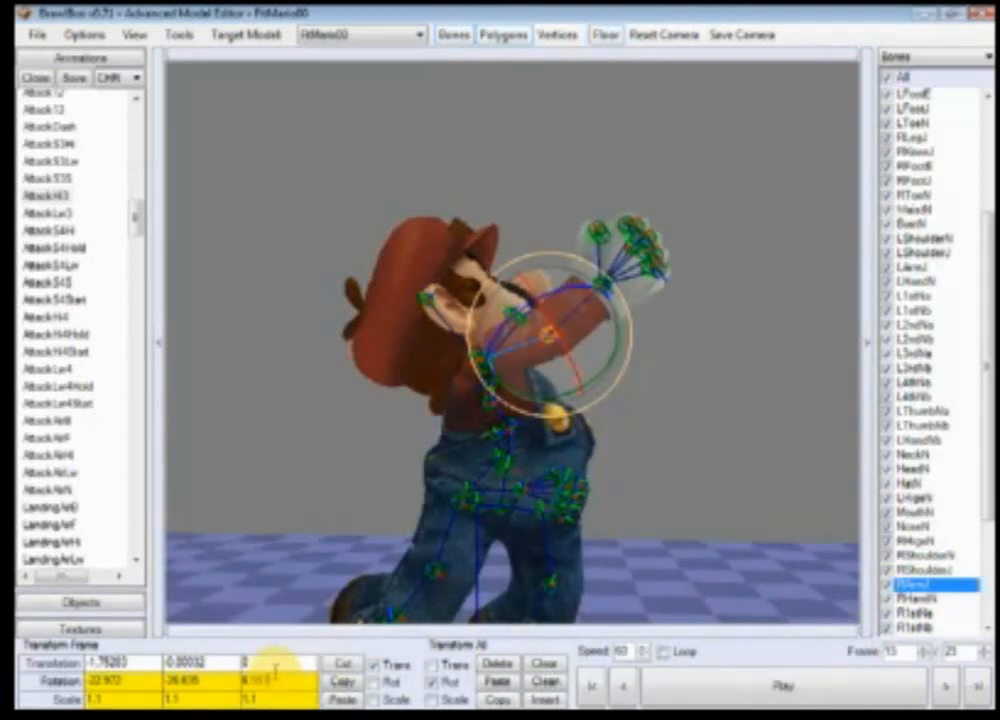
Step: Select the RHandN bone and scale it to 1.1 on all three axes
{"action": "left_click", "coordinate": [888, 598]}
{"action": "left_click", "coordinate": [113, 700]}
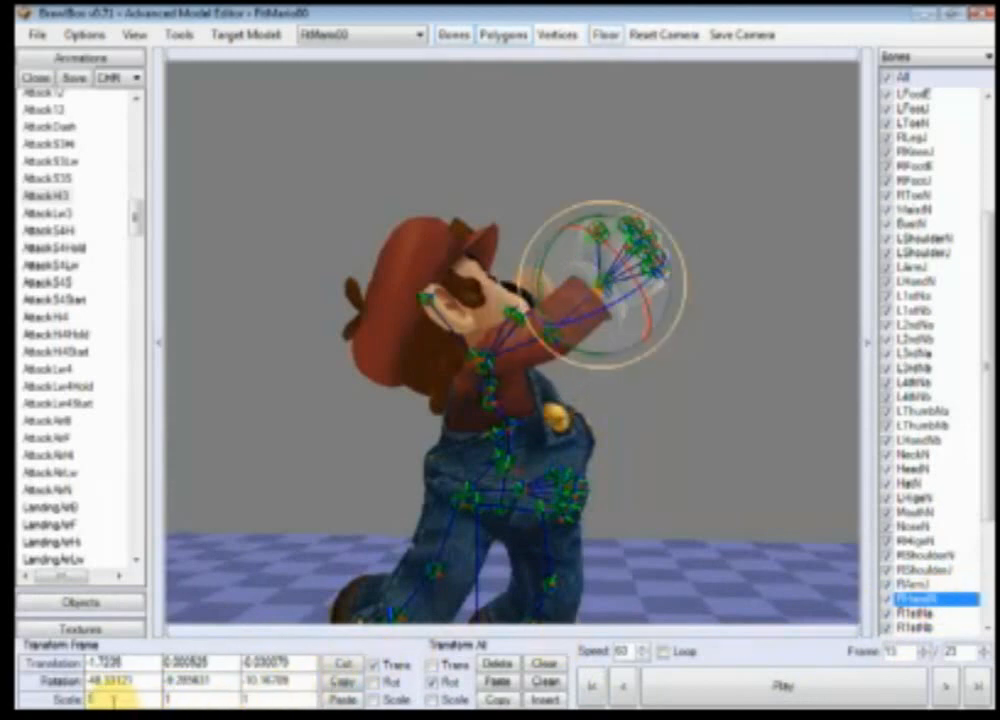
{"action": "type", "text": ".1"}
{"action": "left_click", "coordinate": [182, 700]}
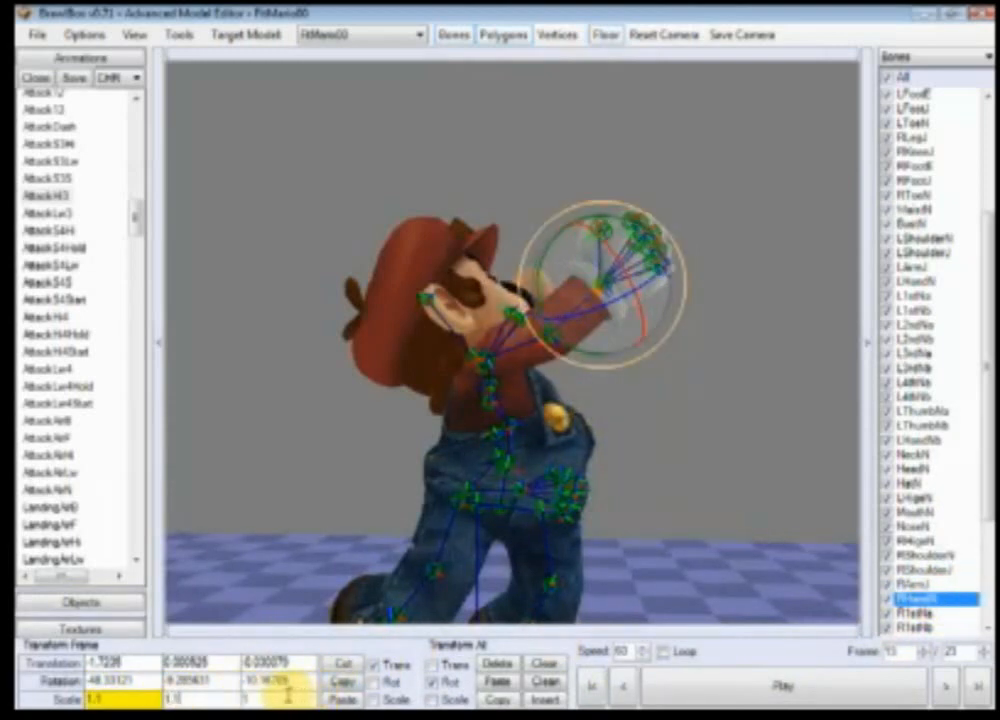
{"action": "left_click", "coordinate": [288, 697]}
{"action": "type", "text": ".1"}
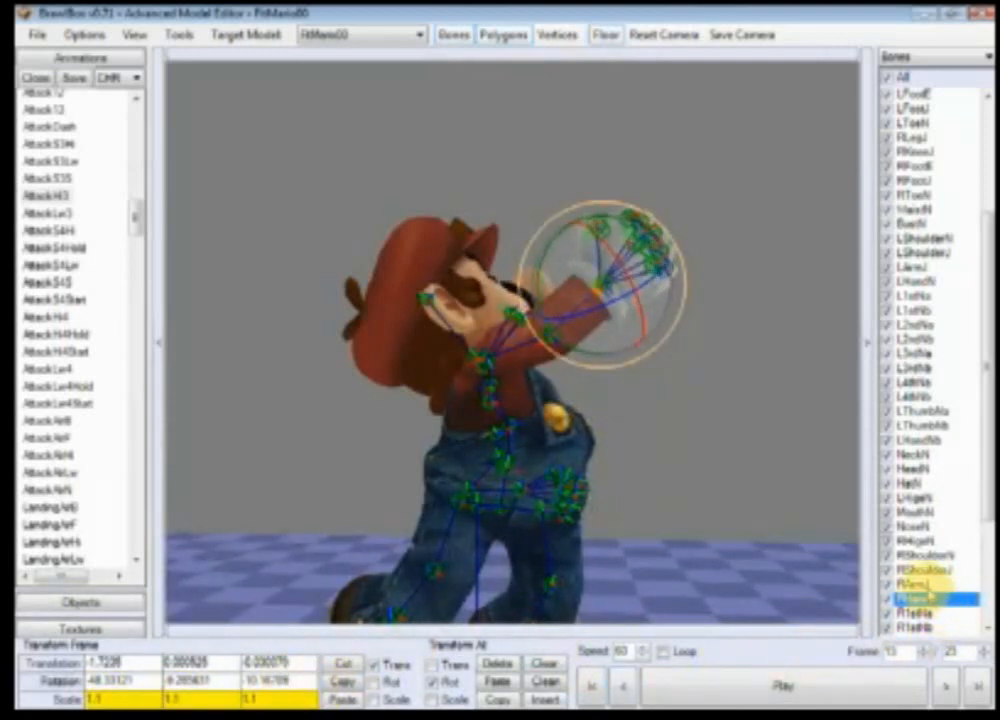
Step: Increase the RArmJ scale to 1.15 on two axes and the RShoulderN scale to 1.178 on all axes
{"action": "left_click", "coordinate": [905, 584]}
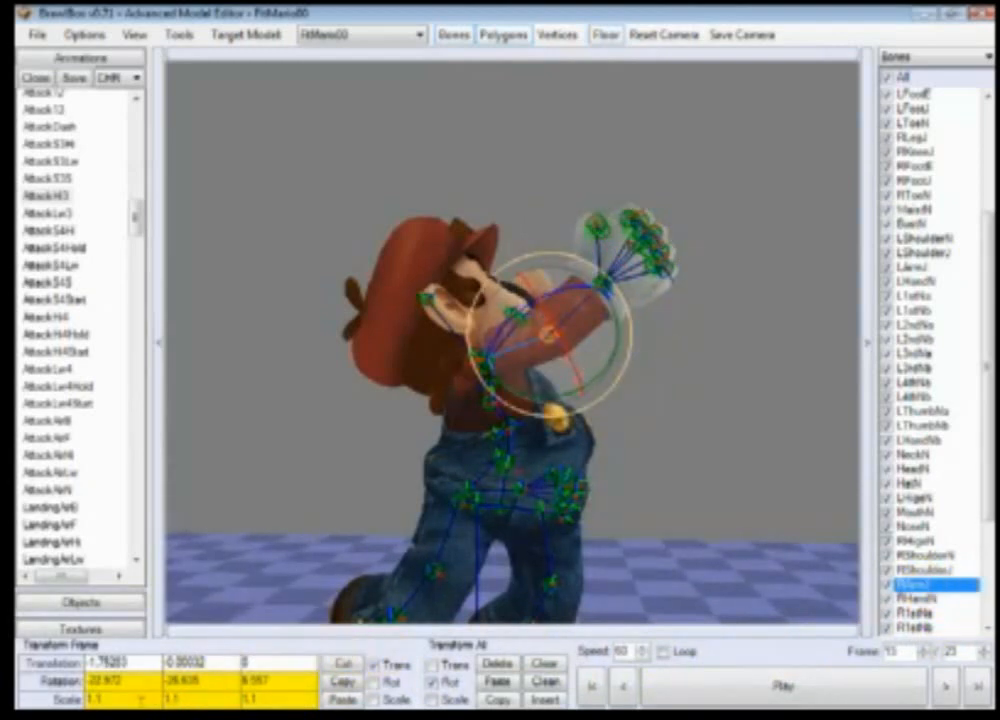
{"action": "type", "text": "5"}
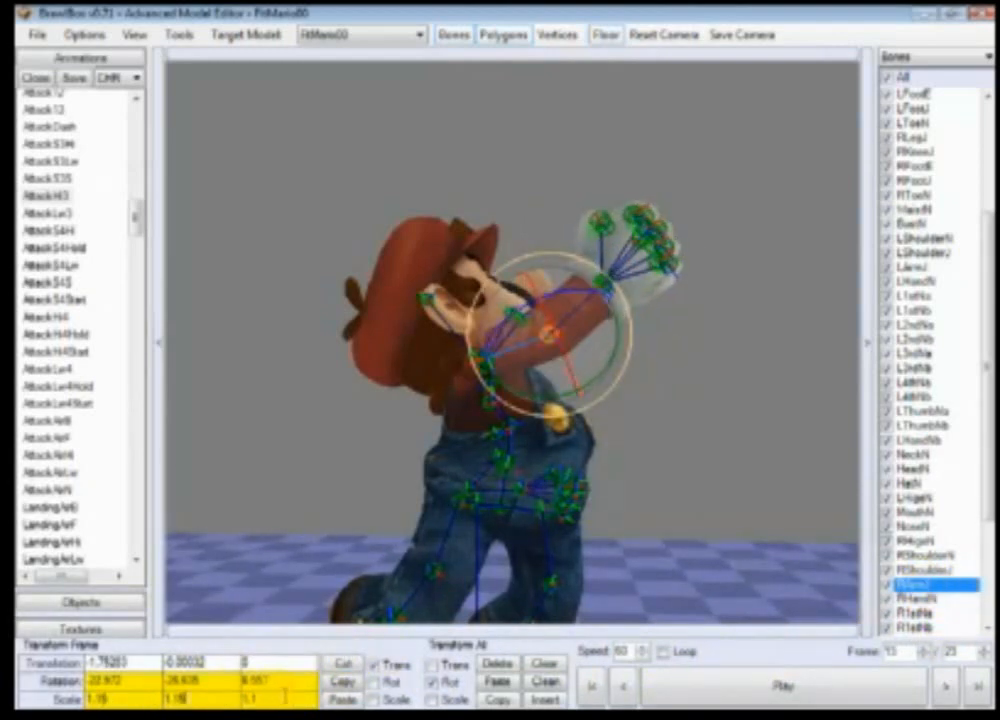
{"action": "left_click", "coordinate": [915, 570]}
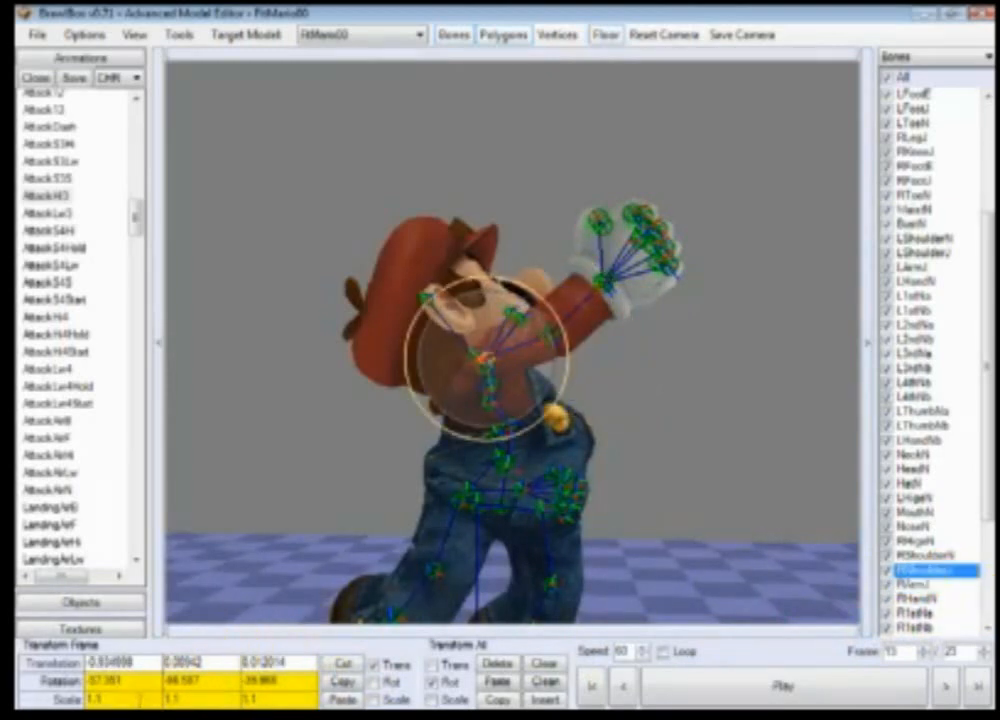
{"action": "type", "text": "78"}
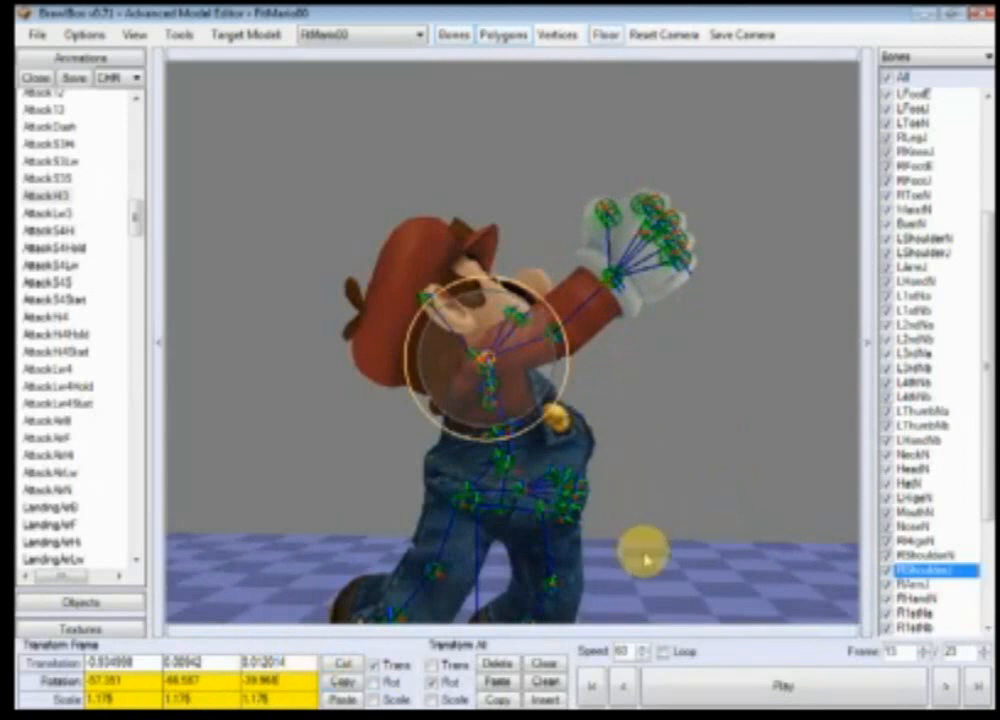
Step: Review the enlarged arm at the animation's first and last frames, zooming and orbiting around the shoulder
{"action": "left_click", "coordinate": [592, 688]}
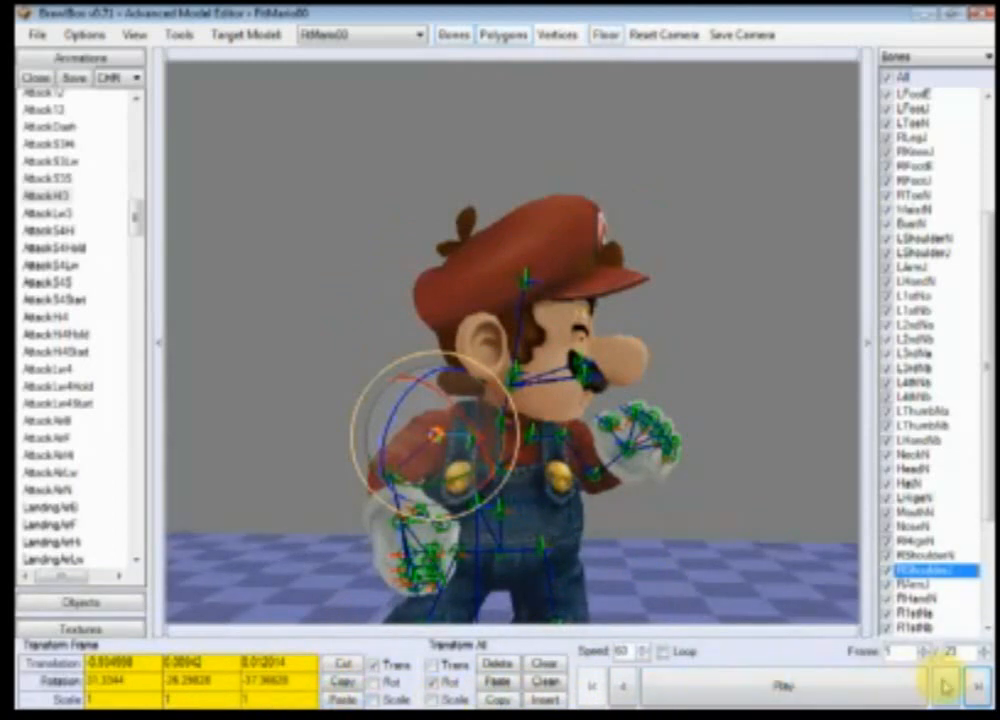
{"action": "left_click", "coordinate": [980, 685]}
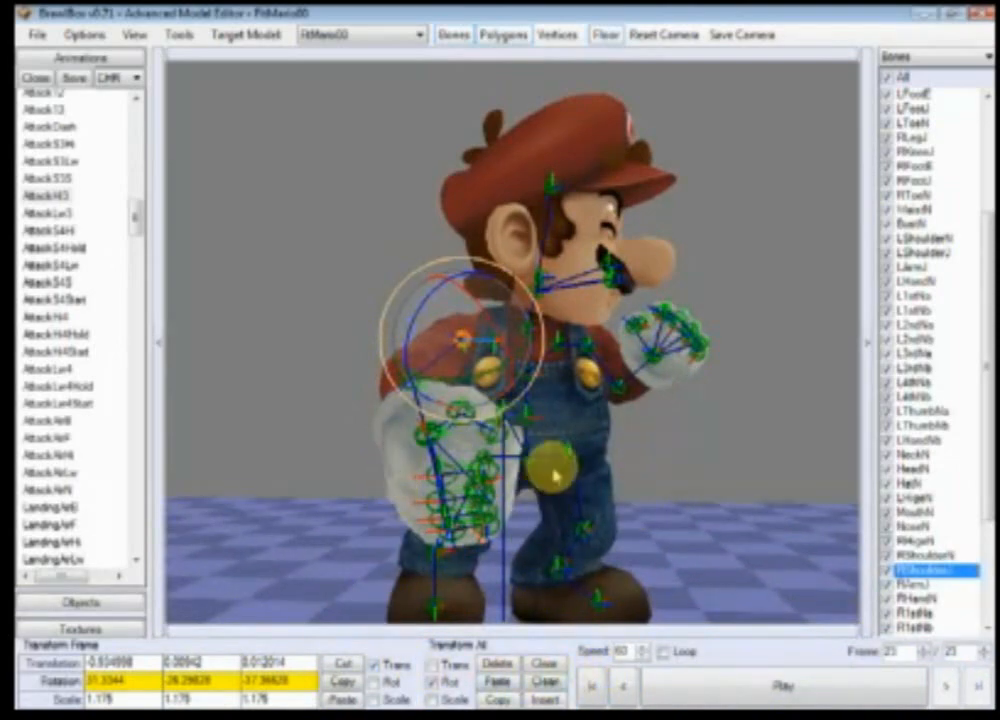
{"action": "scroll", "coordinate": [620, 480], "scroll_direction": "up", "scroll_amount": 5}
{"action": "scroll", "coordinate": [662, 485], "scroll_direction": "down", "scroll_amount": 3}
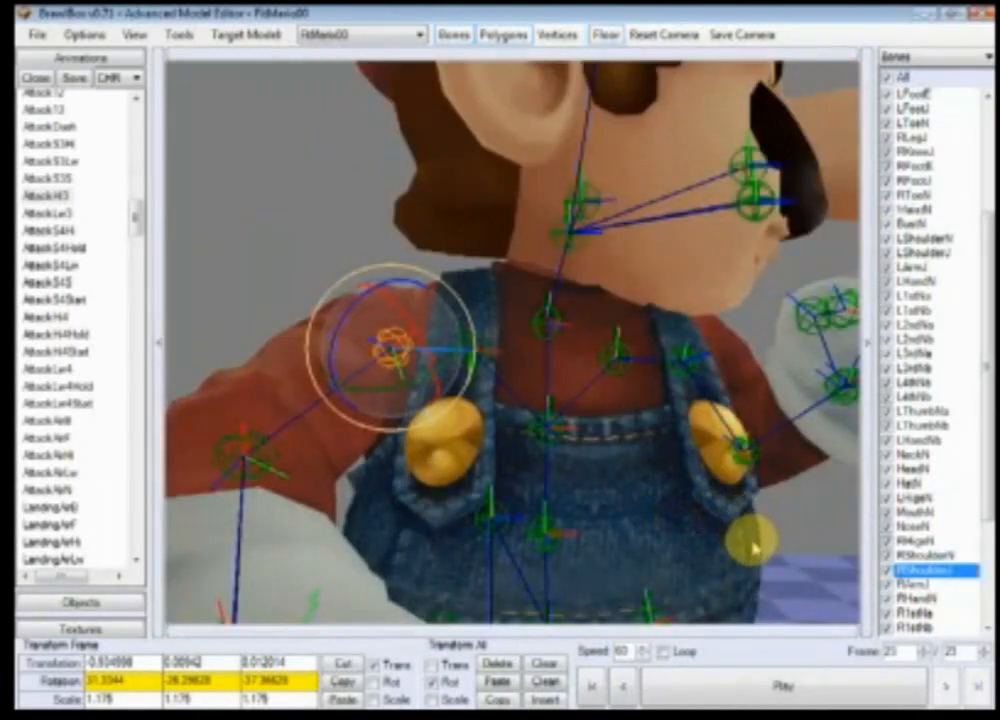
{"action": "right_click_drag", "start_coordinate": [755, 548], "coordinate": [567, 519], "text": "ctrl"}
{"action": "scroll", "coordinate": [530, 542], "scroll_direction": "down", "scroll_amount": 2}
{"action": "right_click_drag", "start_coordinate": [734, 497], "coordinate": [712, 527], "text": "ctrl"}
{"action": "scroll", "coordinate": [710, 516], "scroll_direction": "down", "scroll_amount": 3}
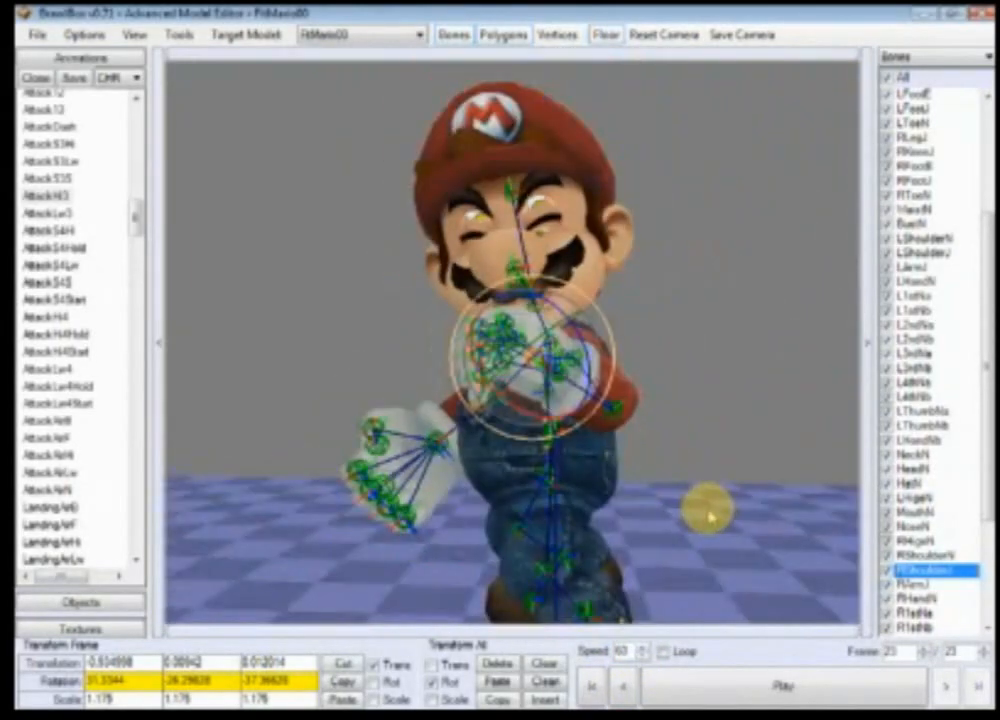
{"action": "scroll", "coordinate": [710, 516], "scroll_direction": "down", "scroll_amount": 2}
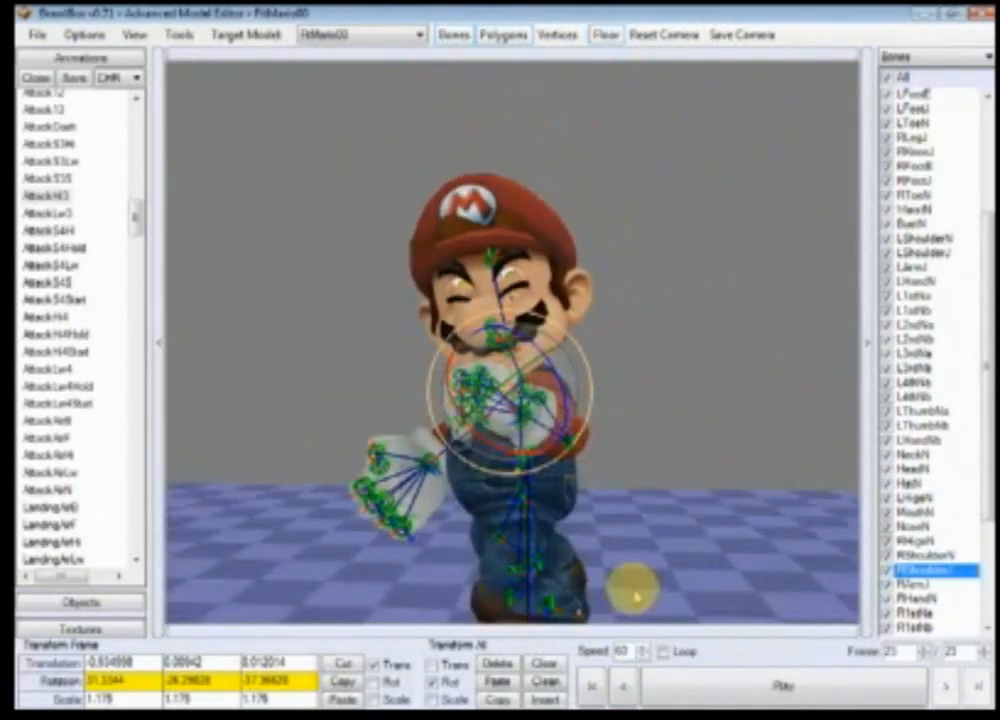
{"action": "left_click", "coordinate": [591, 688]}
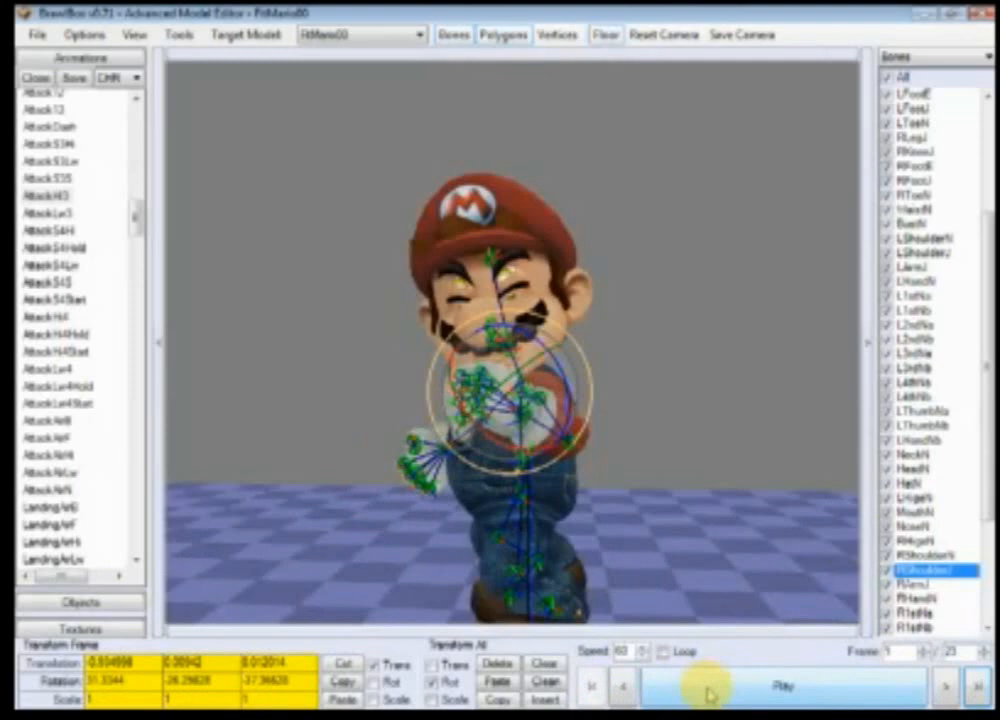
{"action": "left_click", "coordinate": [968, 686]}
{"action": "left_click", "coordinate": [594, 690]}
{"action": "left_click", "coordinate": [953, 688]}
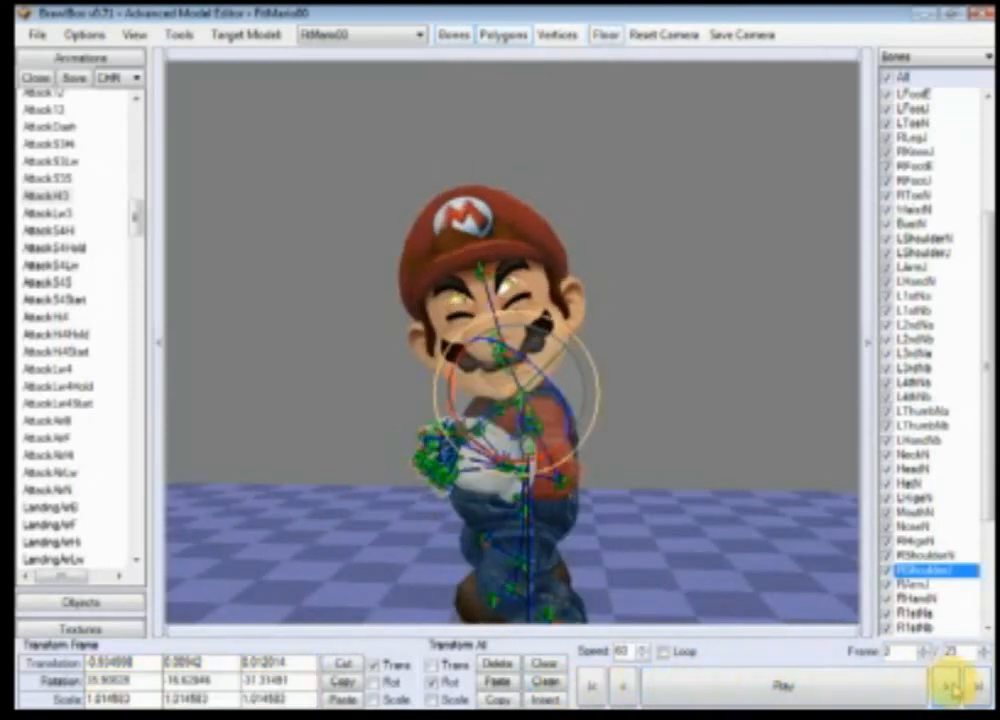
Step: Step forward through the animation frames to the last frame to review the scaled arm
{"action": "left_click", "coordinate": [954, 688]}
{"action": "left_click", "coordinate": [954, 688]}
{"action": "left_click", "coordinate": [955, 688]}
{"action": "left_click", "coordinate": [955, 688]}
{"action": "left_click", "coordinate": [953, 688]}
{"action": "left_click", "coordinate": [953, 688]}
{"action": "left_click", "coordinate": [953, 688]}
{"action": "left_click", "coordinate": [953, 688]}
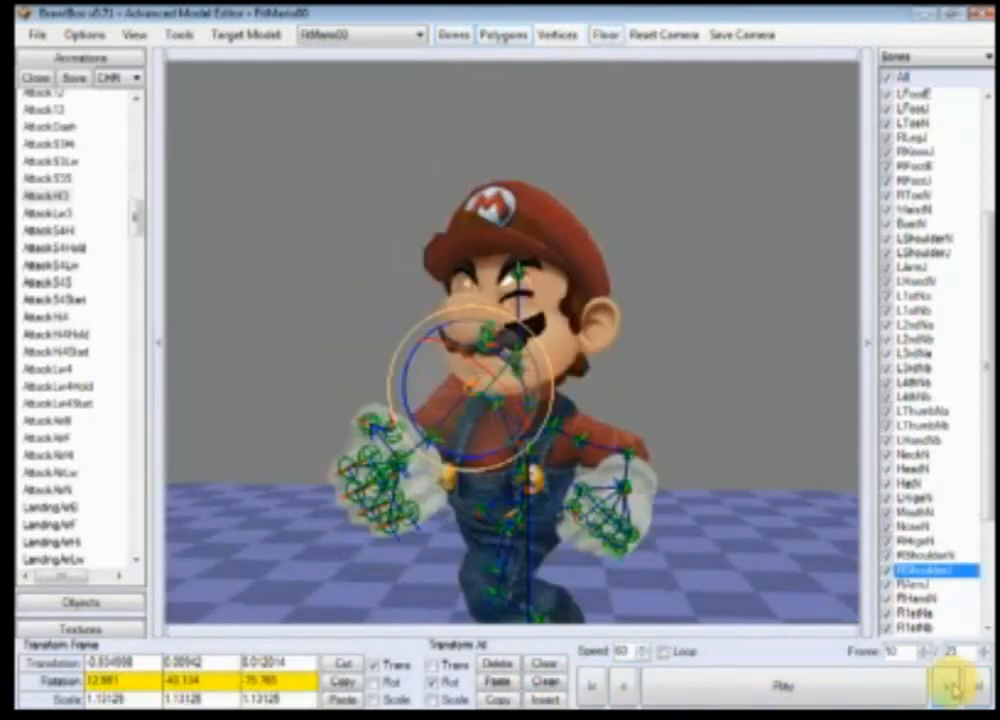
{"action": "left_click", "coordinate": [953, 688]}
{"action": "left_click", "coordinate": [953, 688]}
{"action": "left_click", "coordinate": [953, 688]}
{"action": "left_click", "coordinate": [953, 688]}
{"action": "left_click", "coordinate": [953, 688]}
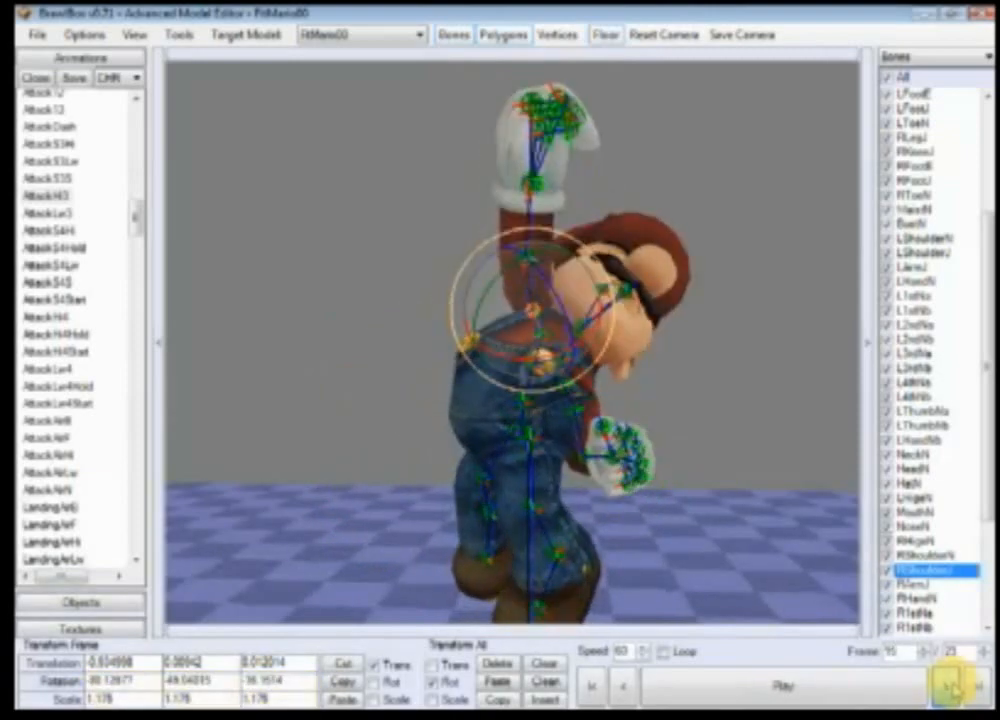
{"action": "left_click", "coordinate": [953, 688]}
{"action": "left_click", "coordinate": [953, 688]}
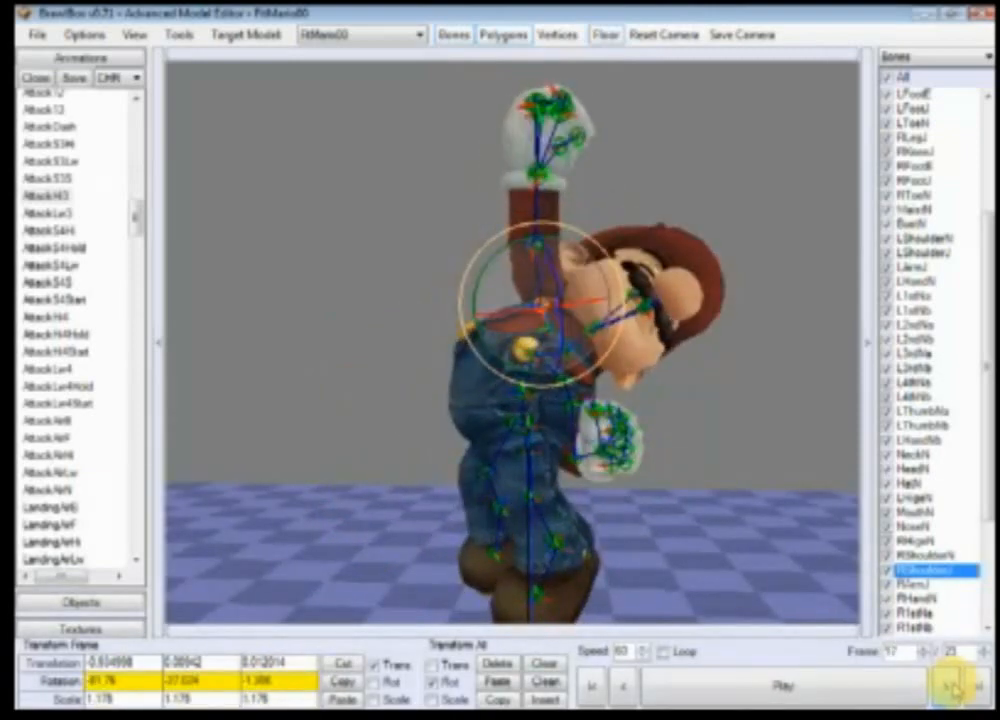
{"action": "left_click", "coordinate": [954, 688]}
{"action": "left_click", "coordinate": [954, 688]}
{"action": "left_click", "coordinate": [954, 688]}
{"action": "left_click", "coordinate": [954, 688]}
{"action": "left_click", "coordinate": [954, 688]}
{"action": "left_click", "coordinate": [954, 688]}
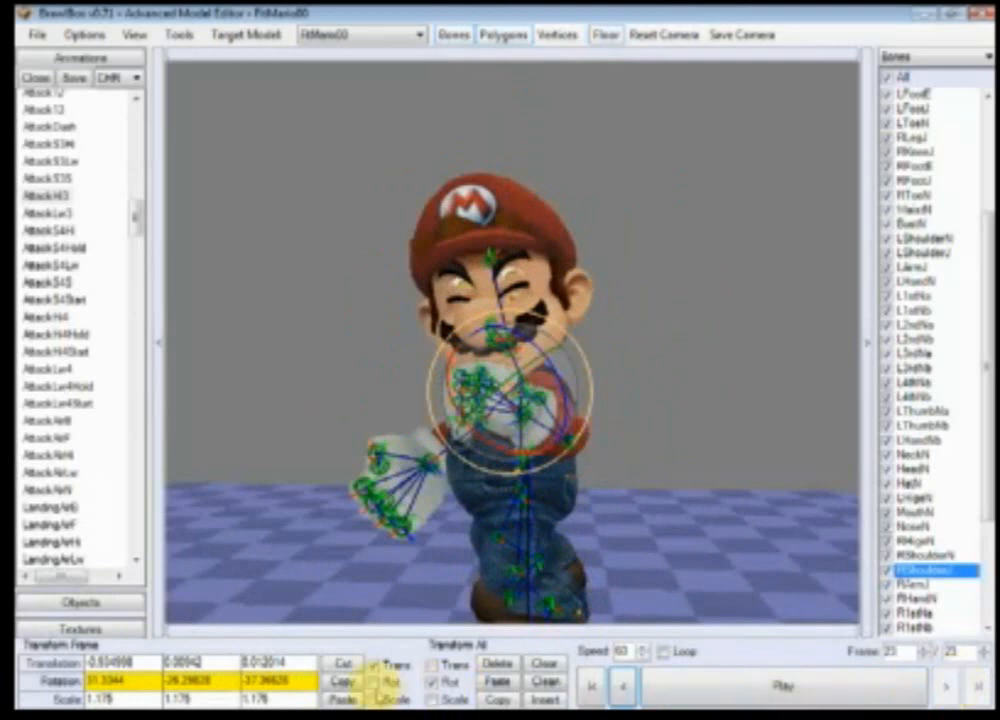
Step: At the last frame, set the scale of RShoulderJ and RArmJ to 1 on all three axes
{"action": "left_click_drag", "start_coordinate": [283, 698], "coordinate": [88, 700]}
{"action": "type", "text": "1.1"}
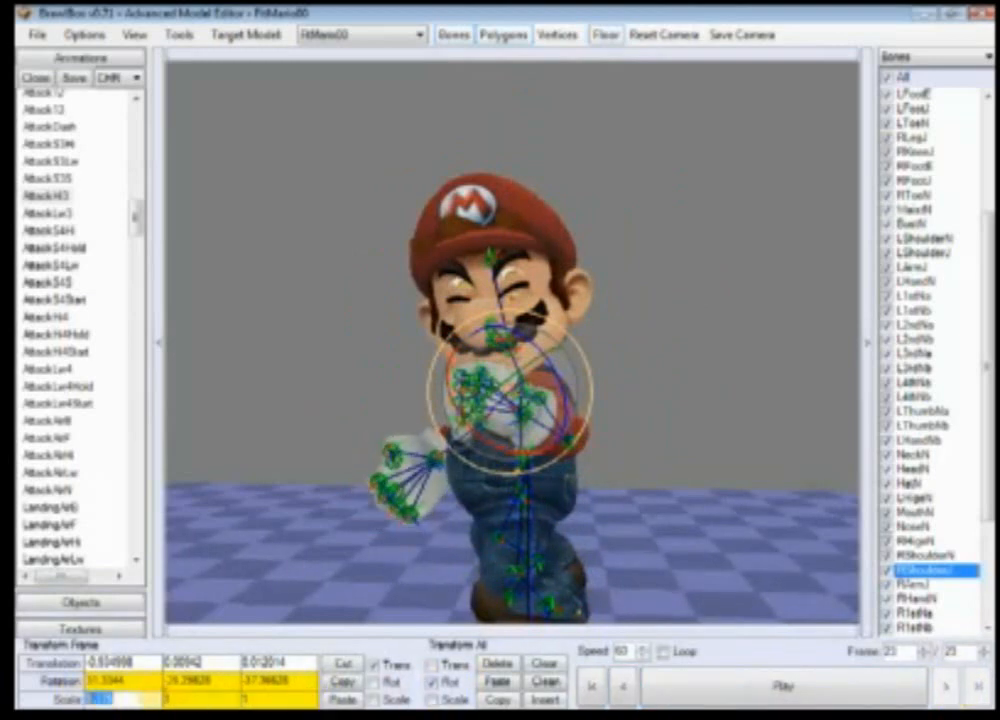
{"action": "type", "text": "1"}
{"action": "left_click", "coordinate": [918, 585]}
{"action": "left_click_drag", "start_coordinate": [282, 699], "coordinate": [82, 701]}
{"action": "type", "text": "111"}
Step: Select the RHandN bone and set its scale at the last frame to 1 on all three axes
{"action": "left_click", "coordinate": [917, 599]}
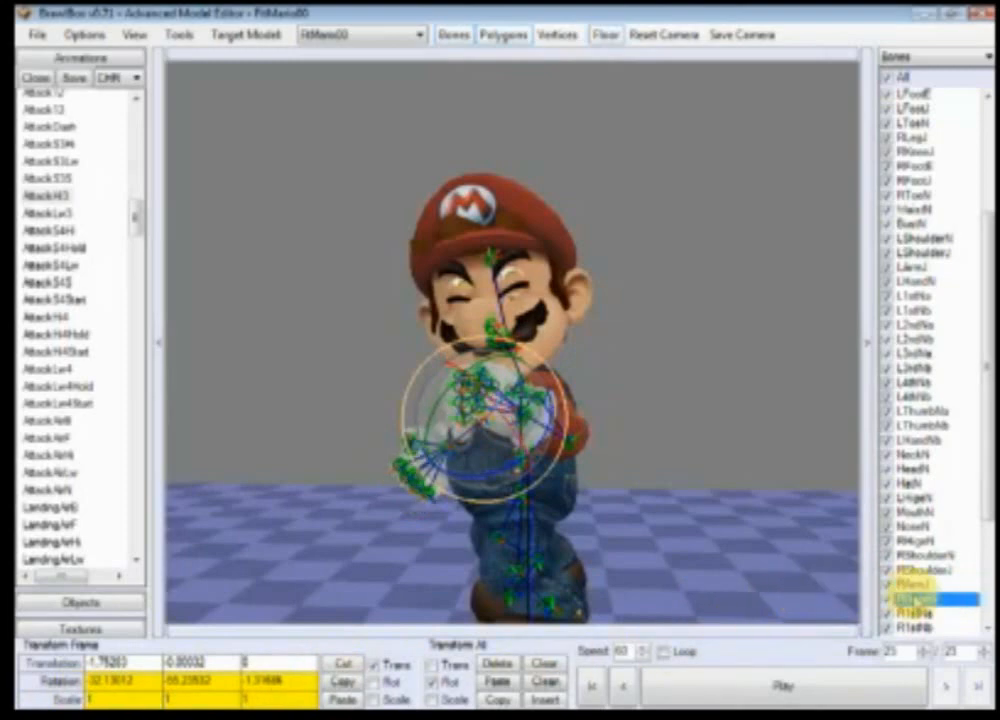
{"action": "type", "text": "1"}
{"action": "left_click_drag", "start_coordinate": [286, 699], "coordinate": [78, 700]}
{"action": "type", "text": "1"}
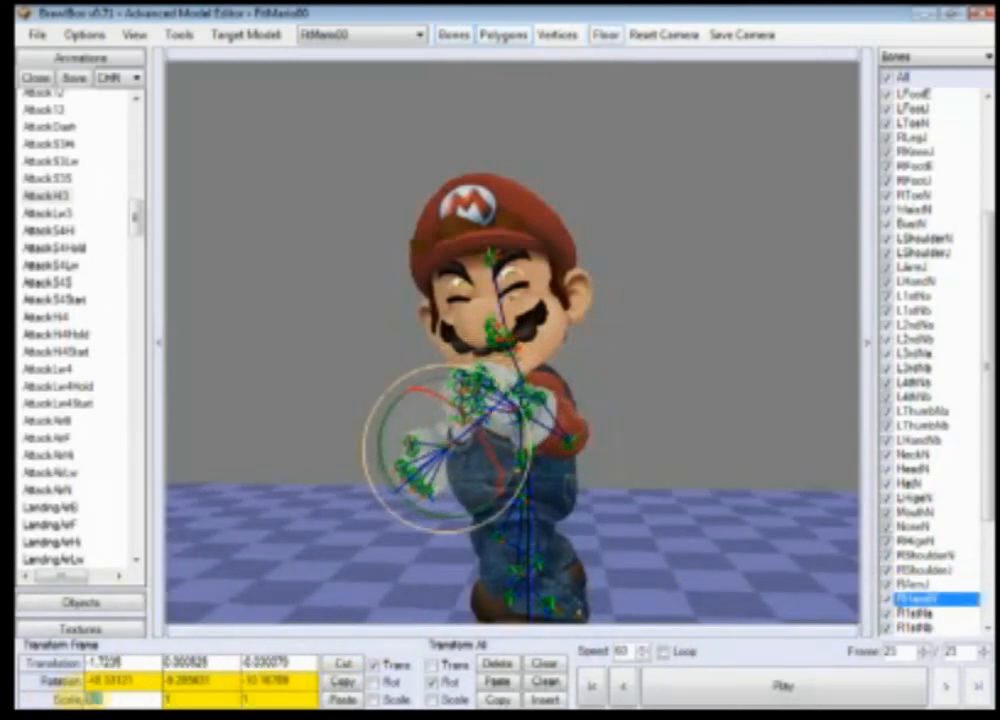
{"action": "type", "text": "1"}
Step: Play the animation and step through its opening frames to review the arm's motion
{"action": "right_click_drag", "start_coordinate": [432, 540], "coordinate": [790, 519]}
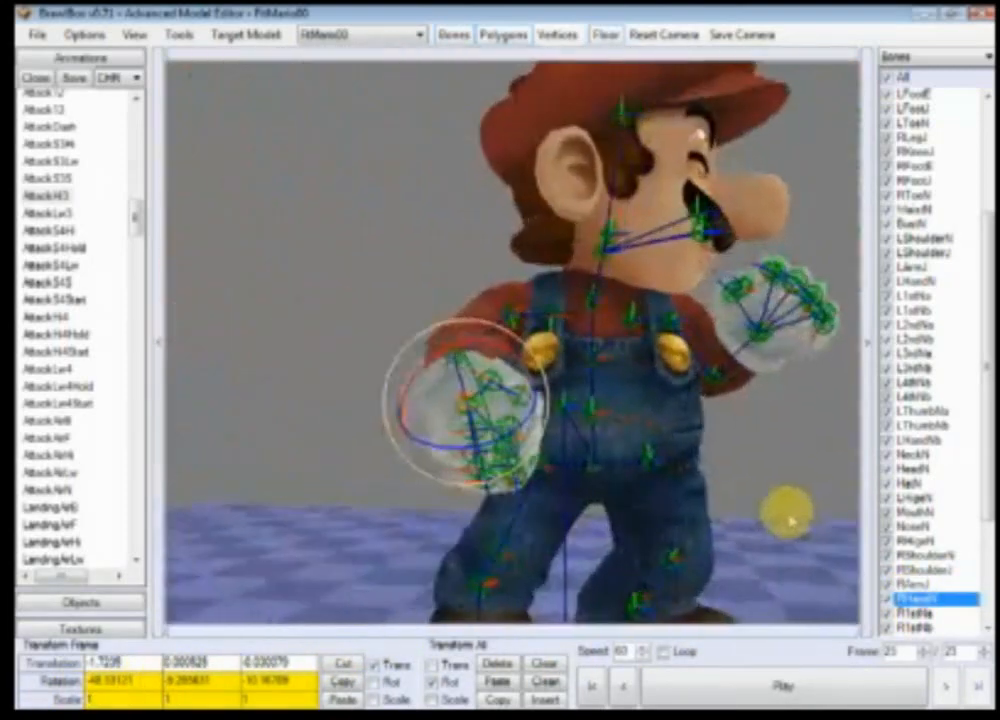
{"action": "scroll", "coordinate": [790, 519], "scroll_direction": "down", "scroll_amount": 3}
{"action": "left_click", "coordinate": [692, 686]}
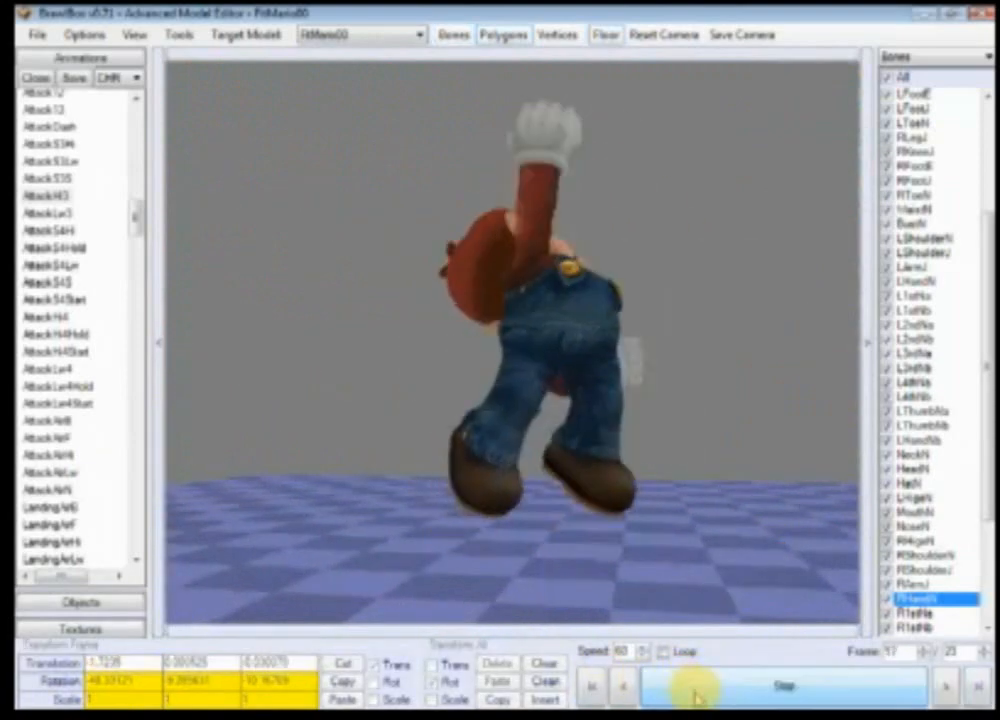
{"action": "left_click", "coordinate": [692, 696]}
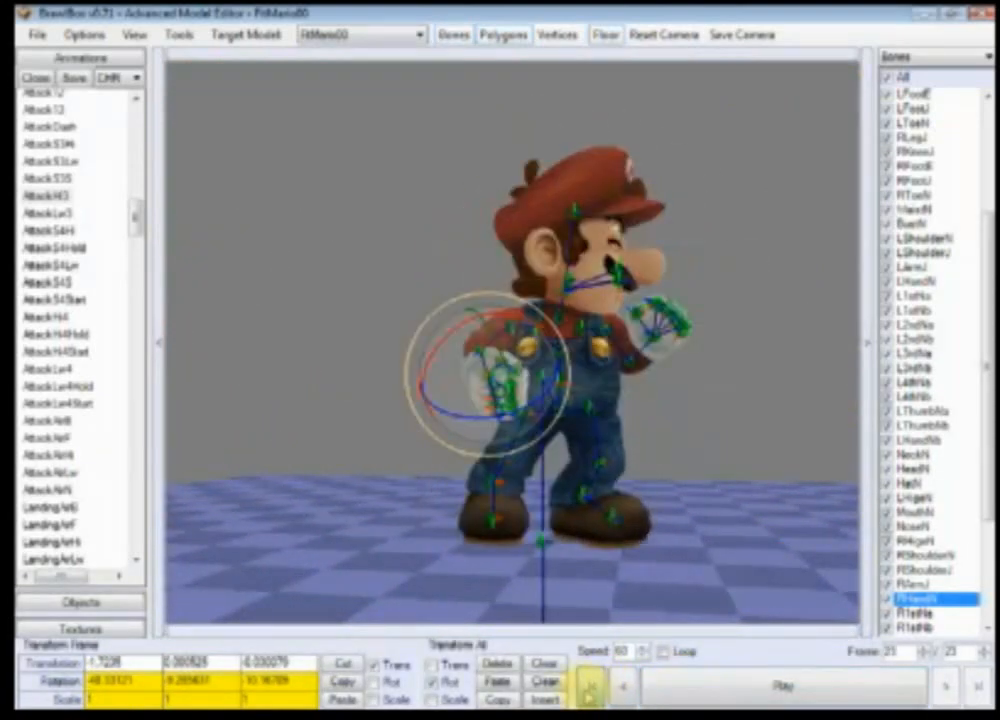
{"action": "left_click", "coordinate": [591, 688]}
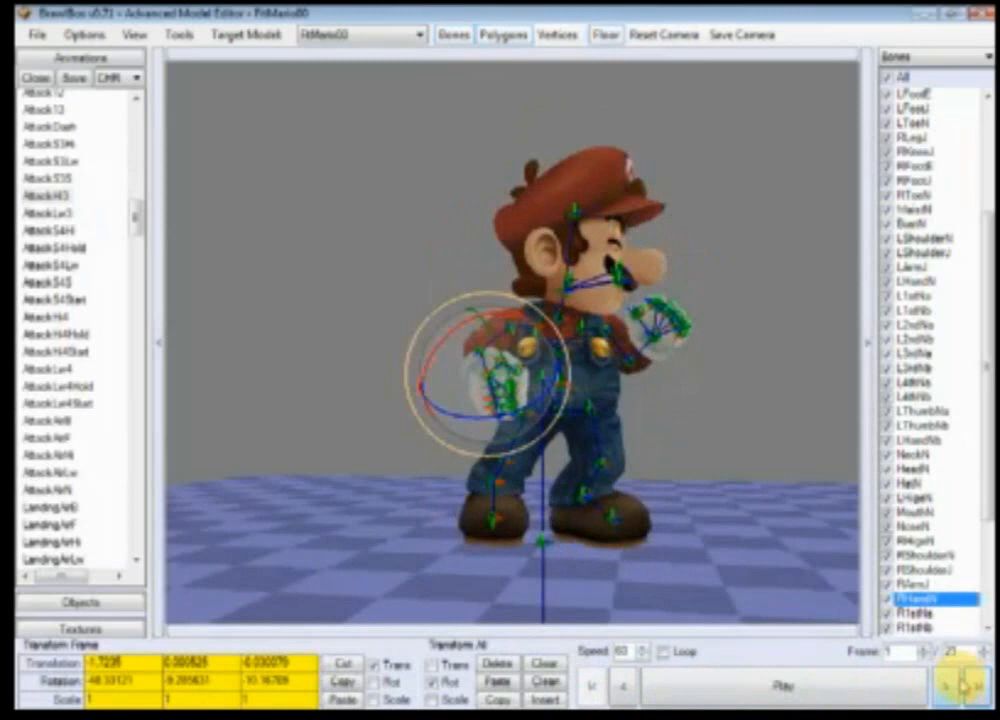
{"action": "left_click", "coordinate": [946, 686]}
{"action": "left_click", "coordinate": [946, 686]}
{"action": "left_click", "coordinate": [946, 686]}
{"action": "left_click", "coordinate": [946, 686]}
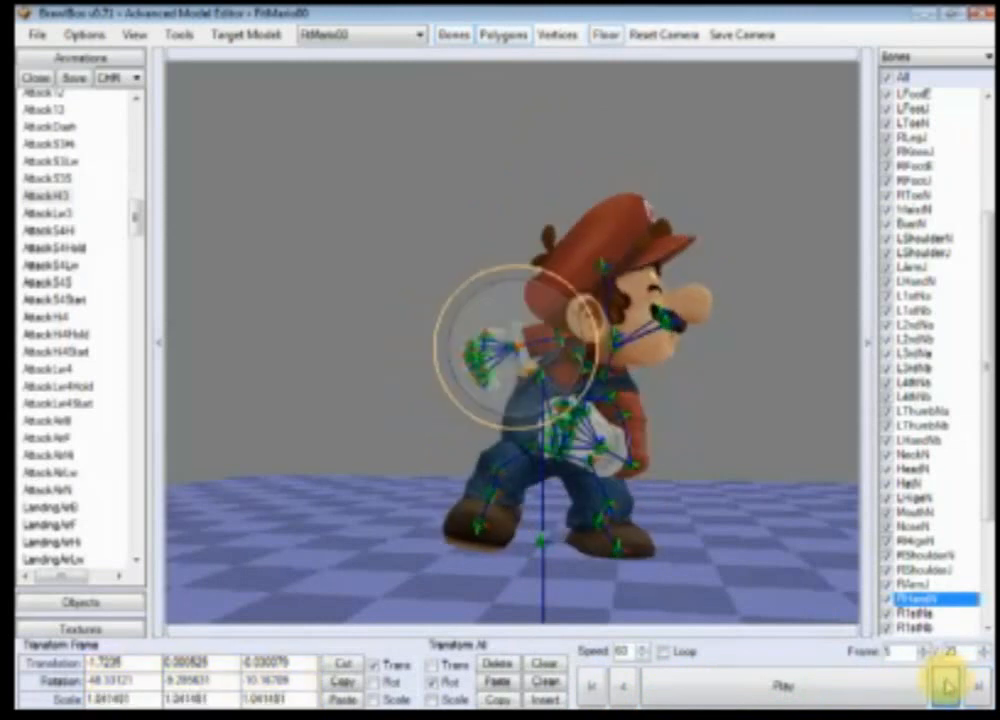
{"action": "left_click", "coordinate": [946, 686]}
{"action": "left_click", "coordinate": [946, 686]}
{"action": "left_click", "coordinate": [593, 688]}
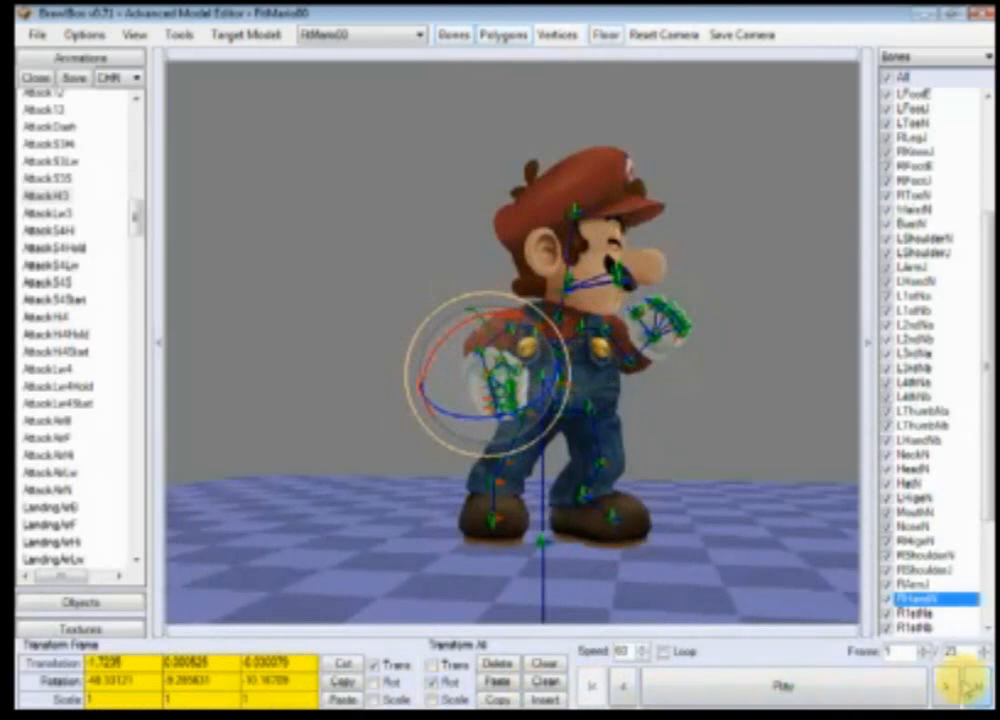
{"action": "left_click", "coordinate": [952, 686]}
{"action": "left_click", "coordinate": [952, 686]}
{"action": "left_click", "coordinate": [952, 686]}
{"action": "left_click", "coordinate": [952, 686]}
{"action": "left_click", "coordinate": [952, 686]}
{"action": "left_click", "coordinate": [952, 686]}
{"action": "left_click", "coordinate": [952, 686]}
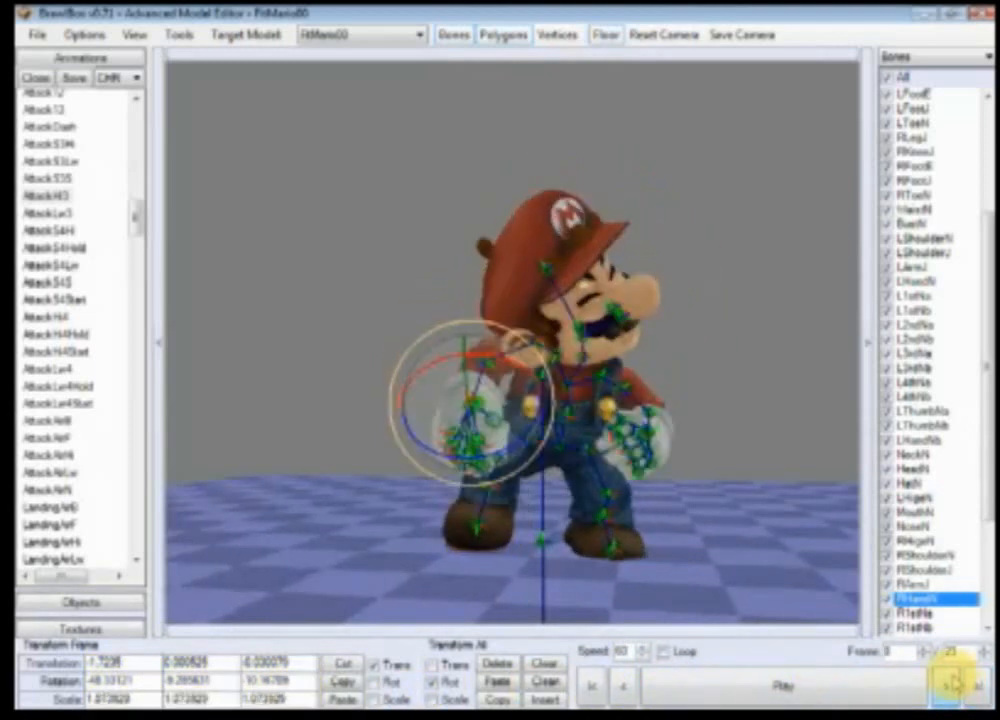
{"action": "left_click", "coordinate": [588, 688]}
Step: Zoom and orbit around Mario while stepping forward and back through frames to inspect the punch
{"action": "scroll", "coordinate": [582, 575], "scroll_direction": "up", "scroll_amount": 2}
{"action": "right_click_drag", "start_coordinate": [584, 575], "coordinate": [692, 588], "text": "ctrl"}
{"action": "scroll", "coordinate": [692, 588], "scroll_direction": "down", "scroll_amount": 1}
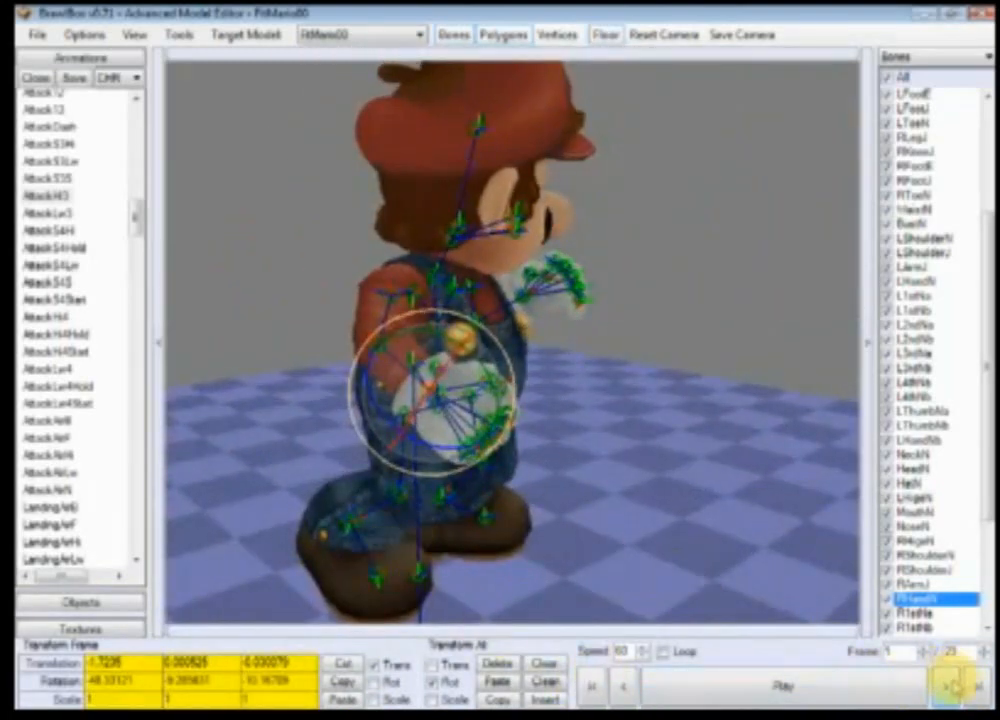
{"action": "left_click", "coordinate": [953, 688]}
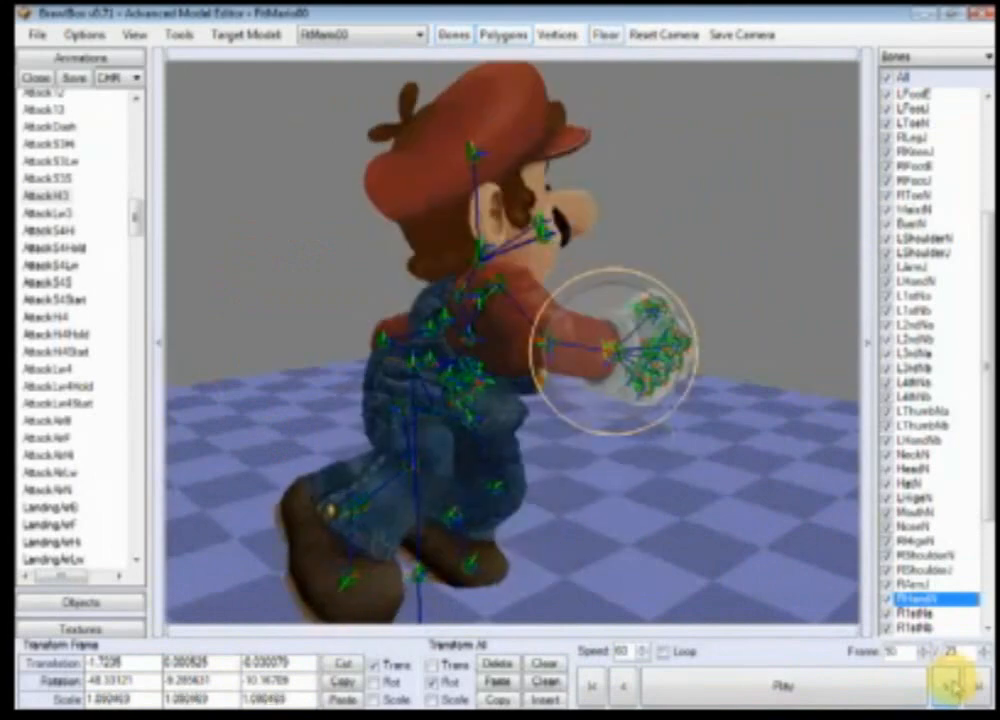
{"action": "left_click", "coordinate": [953, 688]}
{"action": "left_click", "coordinate": [954, 688]}
{"action": "right_click_drag", "start_coordinate": [632, 497], "coordinate": [514, 501]}
{"action": "scroll", "coordinate": [618, 518], "scroll_direction": "up", "scroll_amount": 4}
{"action": "scroll", "coordinate": [514, 501], "scroll_direction": "down", "scroll_amount": 4}
{"action": "right_click_drag", "start_coordinate": [573, 545], "coordinate": [696, 553]}
{"action": "scroll", "coordinate": [696, 553], "scroll_direction": "down", "scroll_amount": 3}
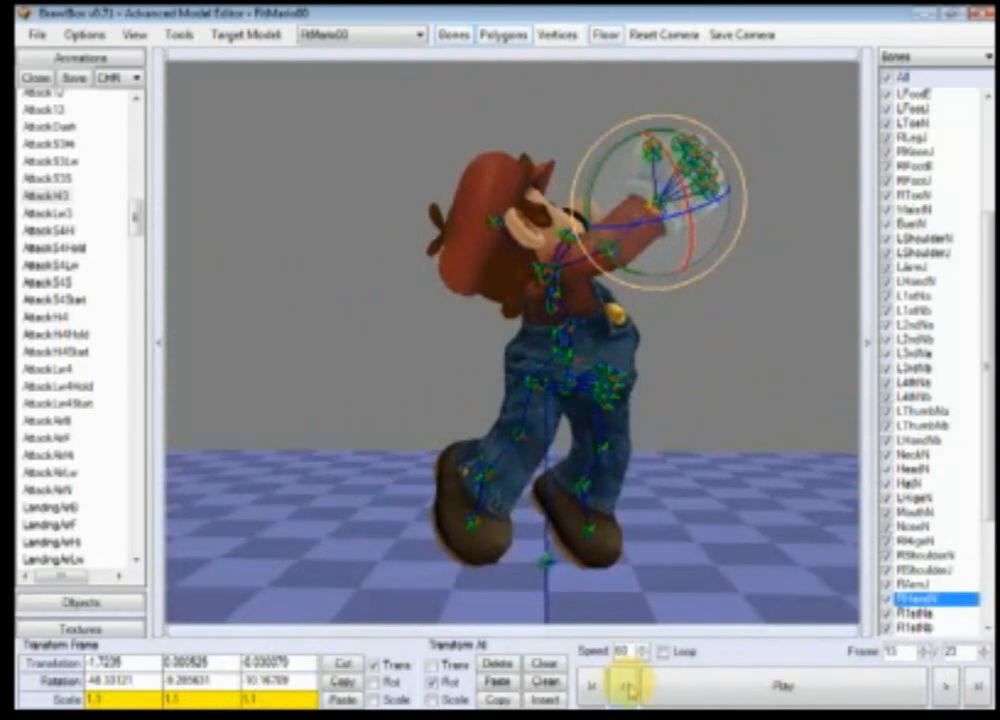
{"action": "left_click", "coordinate": [626, 688]}
{"action": "left_click", "coordinate": [626, 688]}
{"action": "left_click", "coordinate": [626, 688]}
{"action": "left_click", "coordinate": [626, 688]}
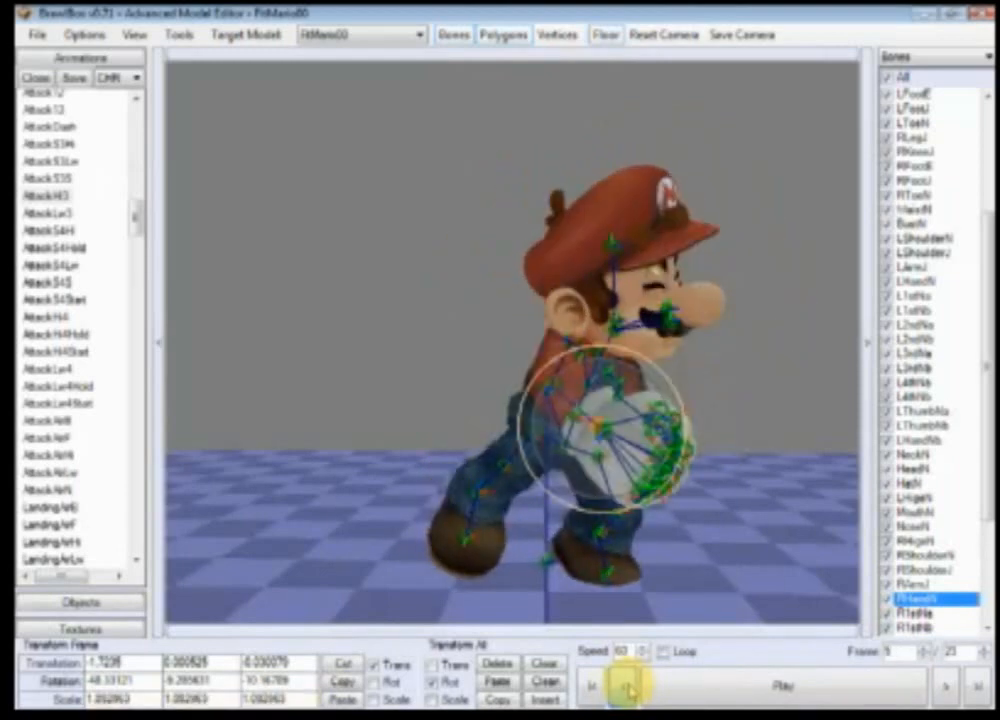
{"action": "left_click", "coordinate": [626, 688]}
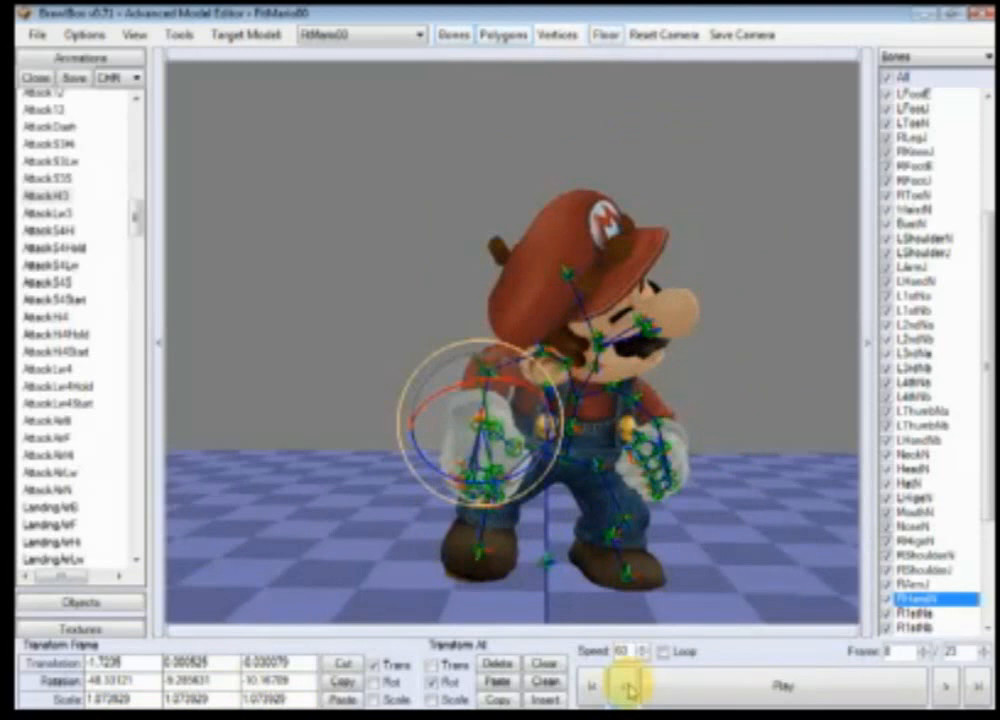
{"action": "left_click", "coordinate": [626, 688]}
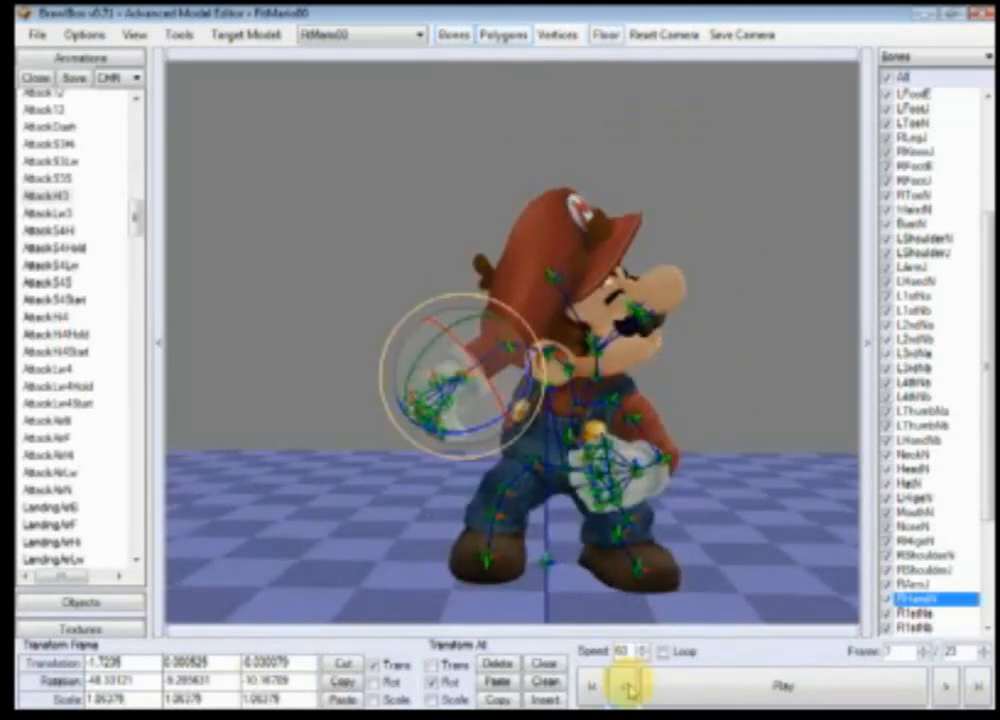
{"action": "left_click", "coordinate": [626, 688]}
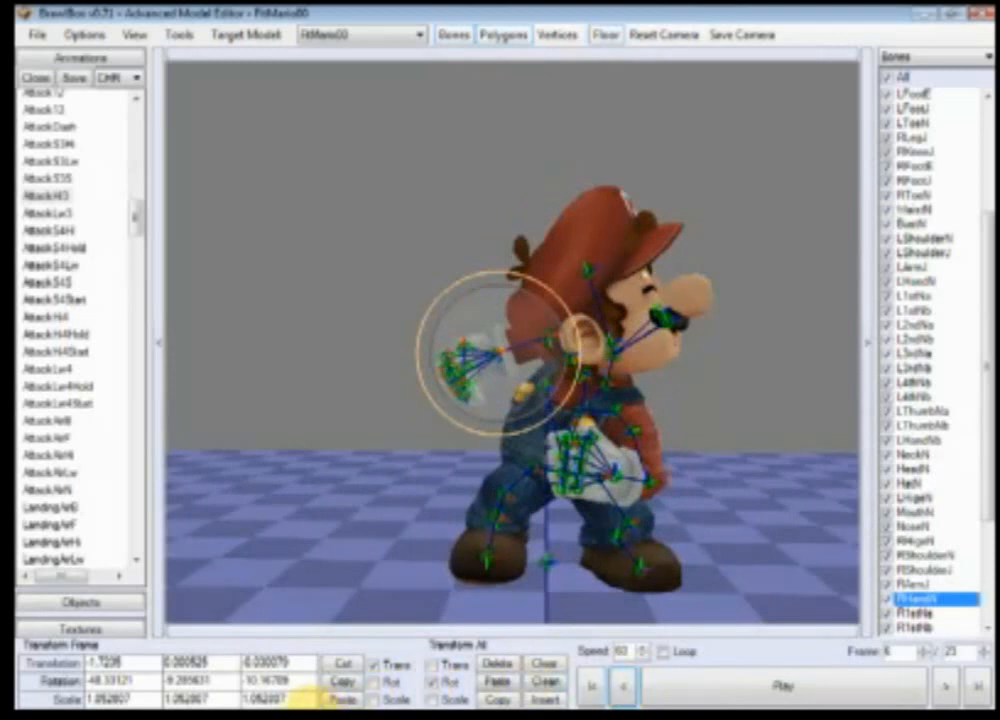
Step: At frame 6, set the RHandN and RArmJ scales to 1 on all three axes
{"action": "left_click_drag", "start_coordinate": [306, 699], "coordinate": [58, 698]}
{"action": "type", "text": "111"}
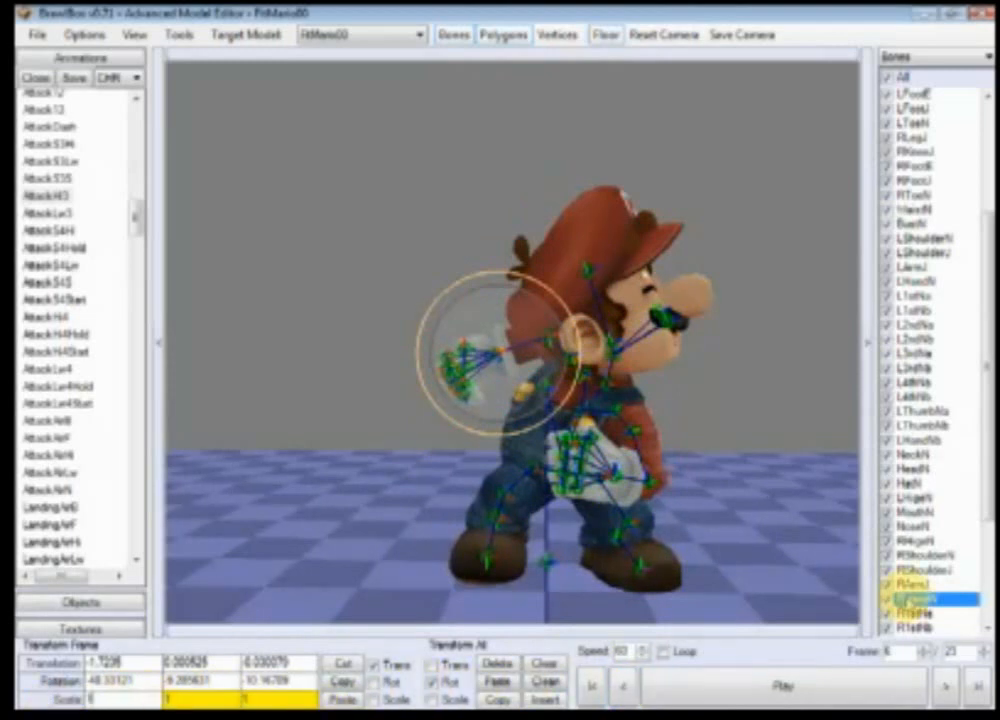
{"action": "left_click", "coordinate": [905, 584]}
{"action": "type", "text": "1.092412"}
{"action": "left_click_drag", "start_coordinate": [300, 699], "coordinate": [62, 699]}
{"action": "type", "text": "11"}
Step: Select RShoulderJ and set its scale at frame 6 to 1 on all three axes
{"action": "left_click", "coordinate": [925, 573]}
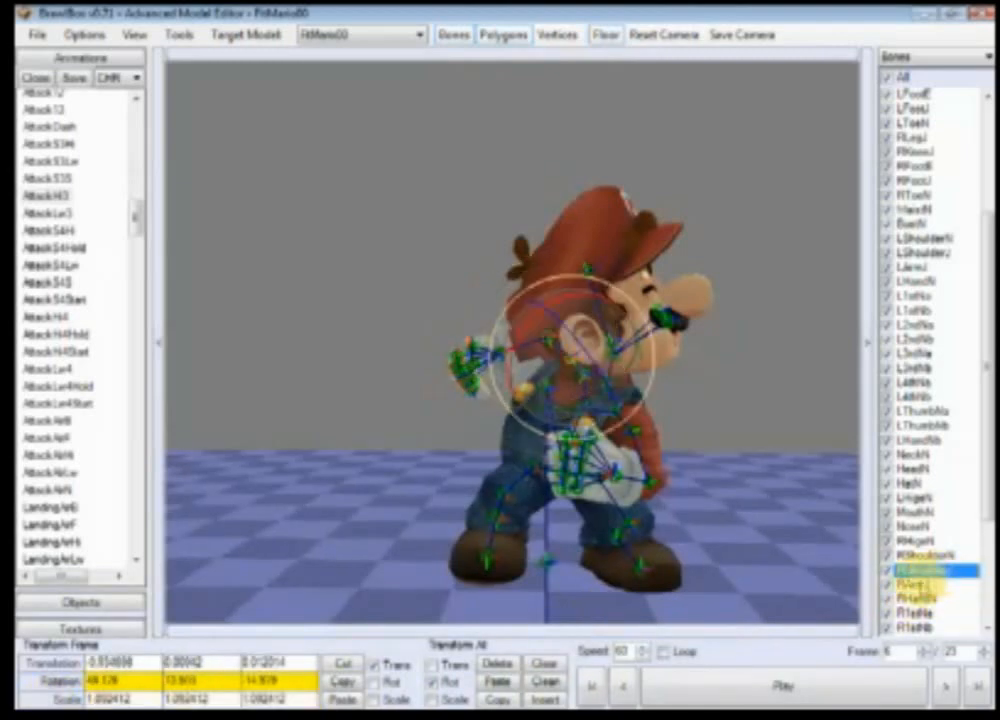
{"action": "type", "text": "1"}
{"action": "left_click_drag", "start_coordinate": [302, 699], "coordinate": [62, 699]}
{"action": "type", "text": "1"}
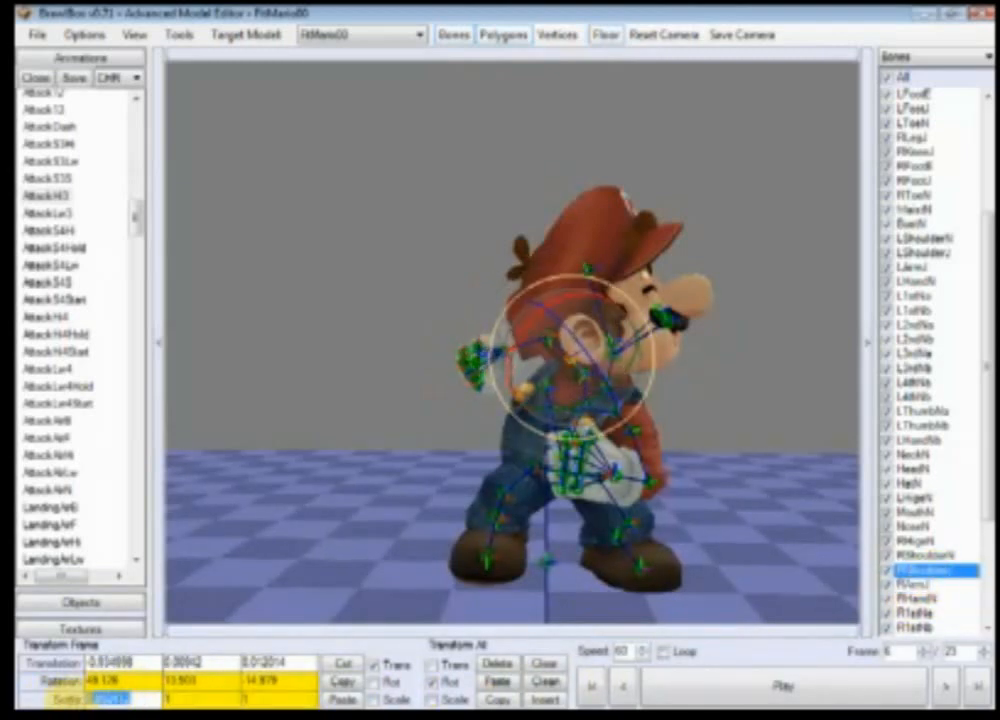
{"action": "type", "text": "1"}
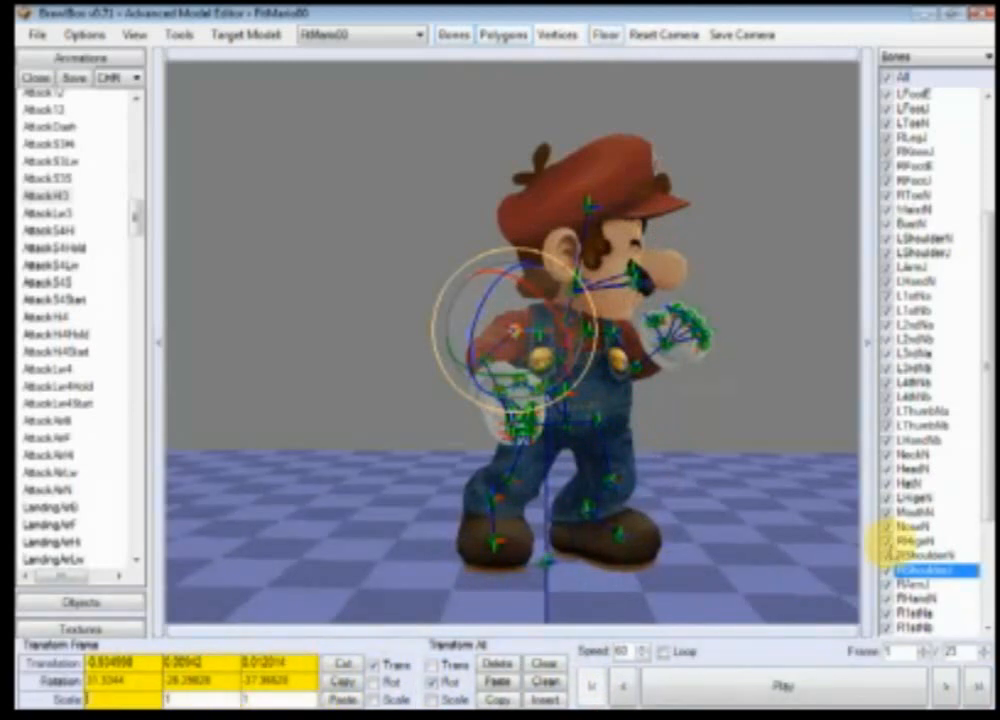
Step: Select RArmJ and RHandN at the first frame and step through the early frames to check their scaling
{"action": "left_click", "coordinate": [935, 584]}
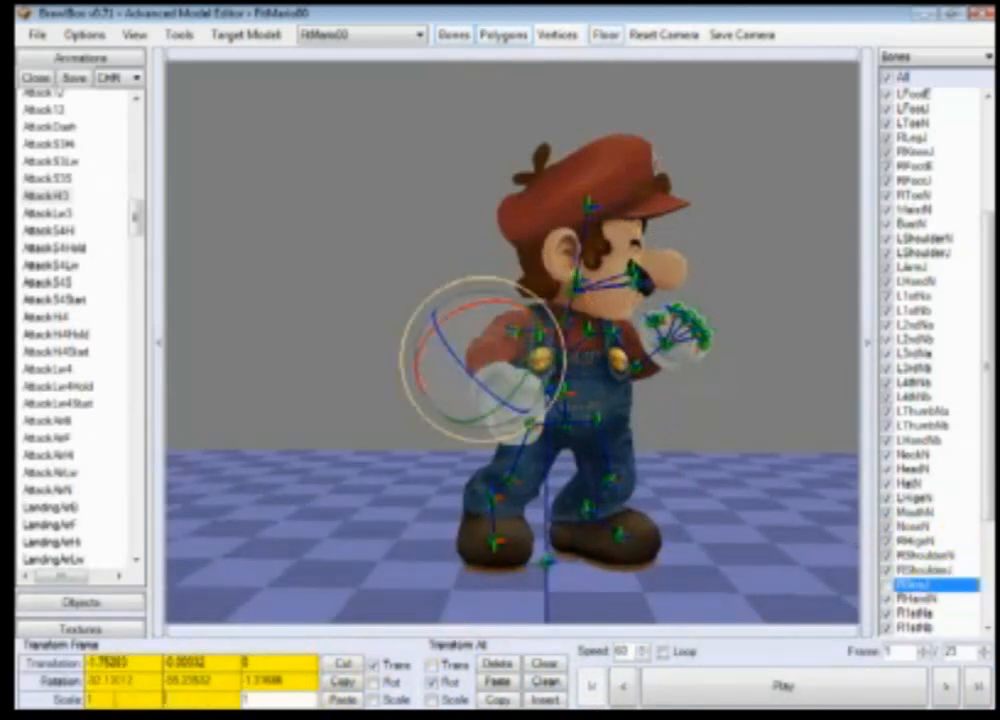
{"action": "left_click", "coordinate": [930, 600]}
{"action": "double_click", "coordinate": [886, 585]}
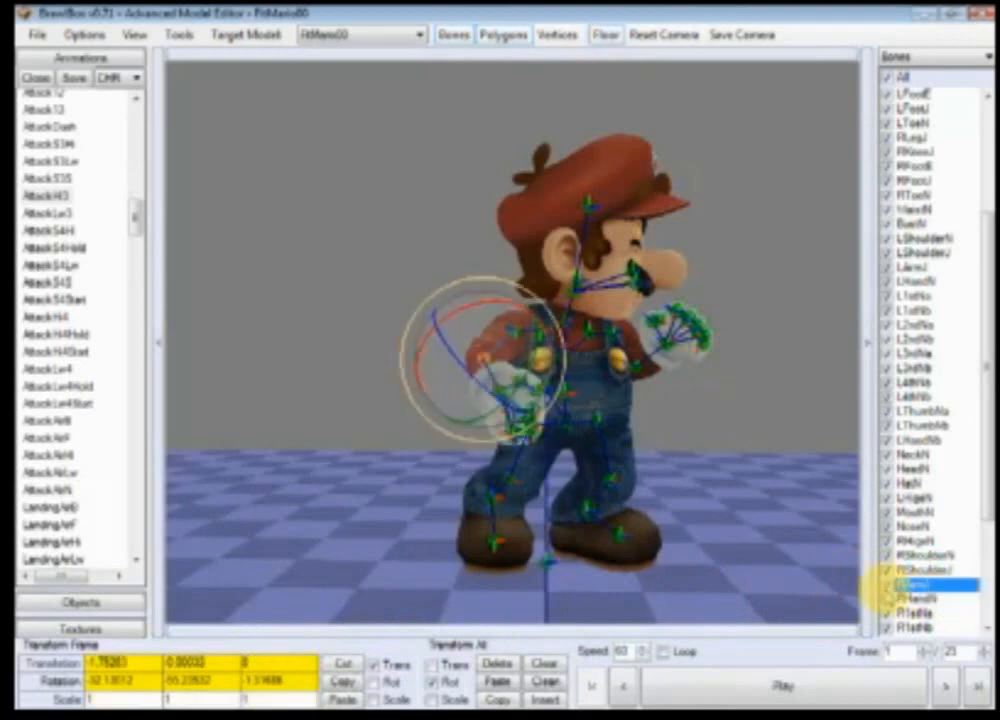
{"action": "left_click", "coordinate": [927, 600]}
{"action": "left_click", "coordinate": [946, 684]}
{"action": "left_click", "coordinate": [947, 681]}
{"action": "left_click", "coordinate": [947, 681]}
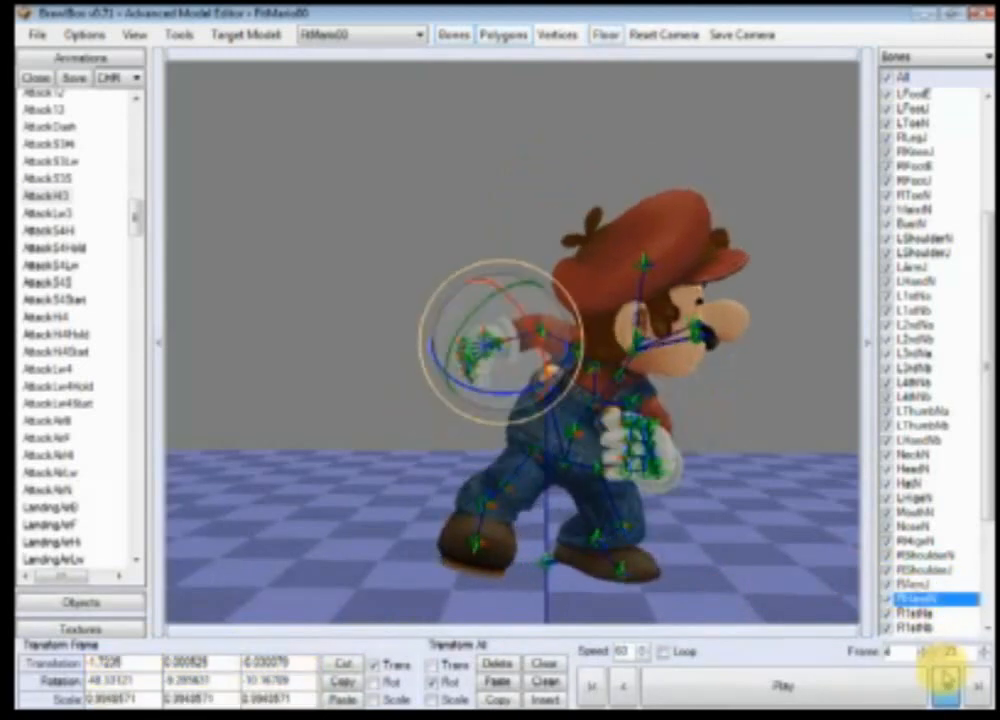
{"action": "left_click", "coordinate": [947, 681]}
{"action": "left_click", "coordinate": [947, 681]}
{"action": "left_click", "coordinate": [625, 687]}
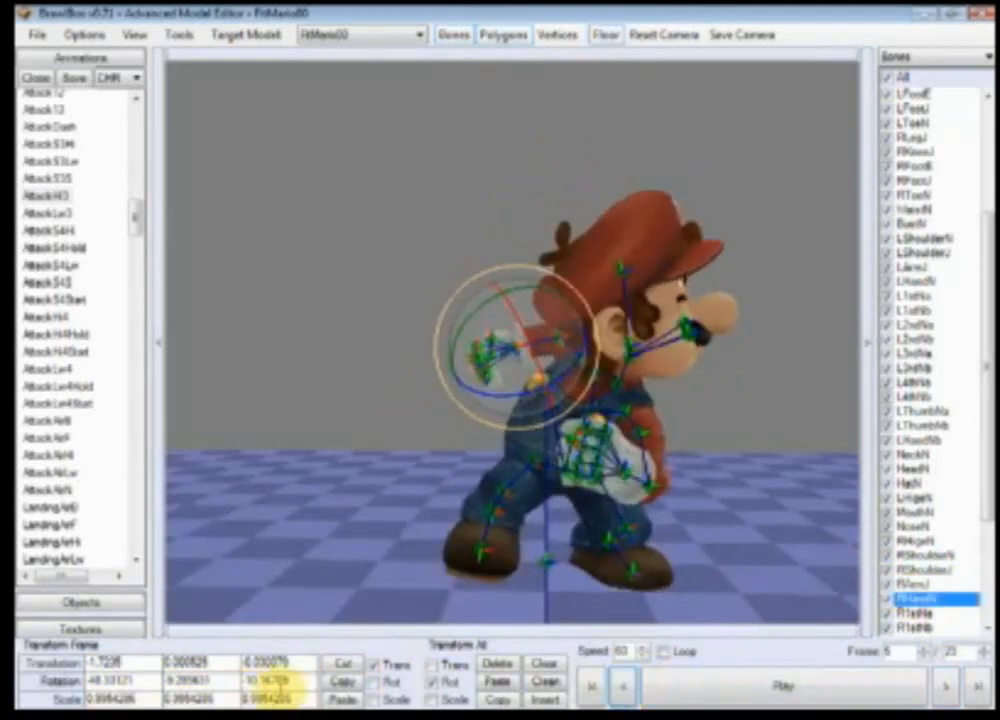
{"action": "left_click", "coordinate": [625, 687]}
{"action": "left_click", "coordinate": [625, 687]}
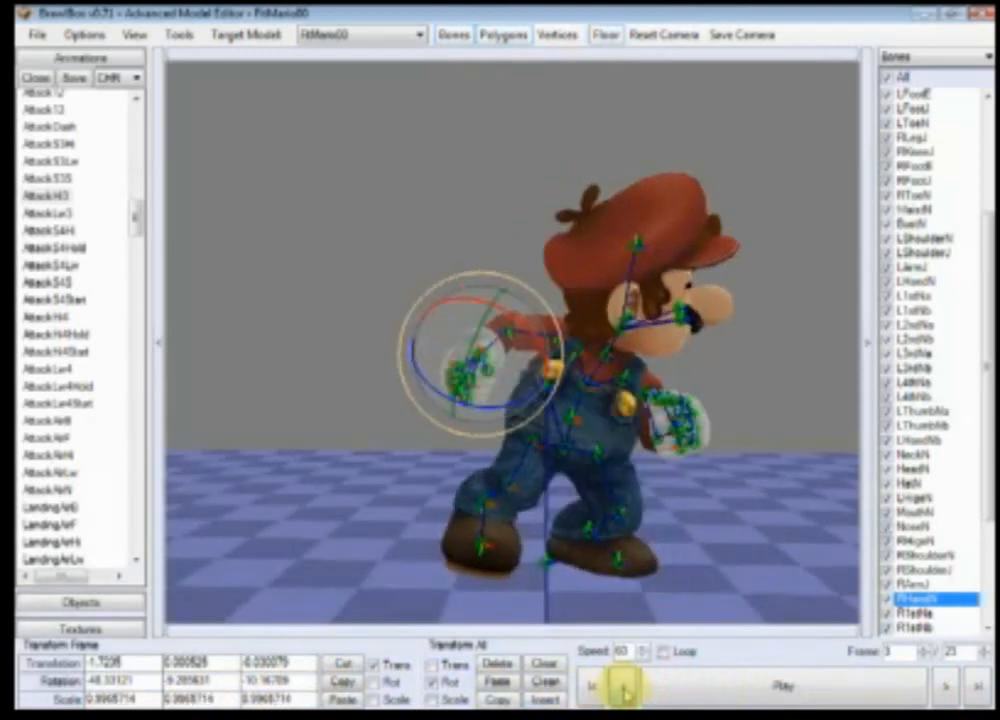
{"action": "left_click", "coordinate": [626, 692]}
{"action": "left_click", "coordinate": [945, 690]}
{"action": "left_click", "coordinate": [946, 690]}
{"action": "left_click", "coordinate": [946, 690]}
{"action": "left_click", "coordinate": [946, 690]}
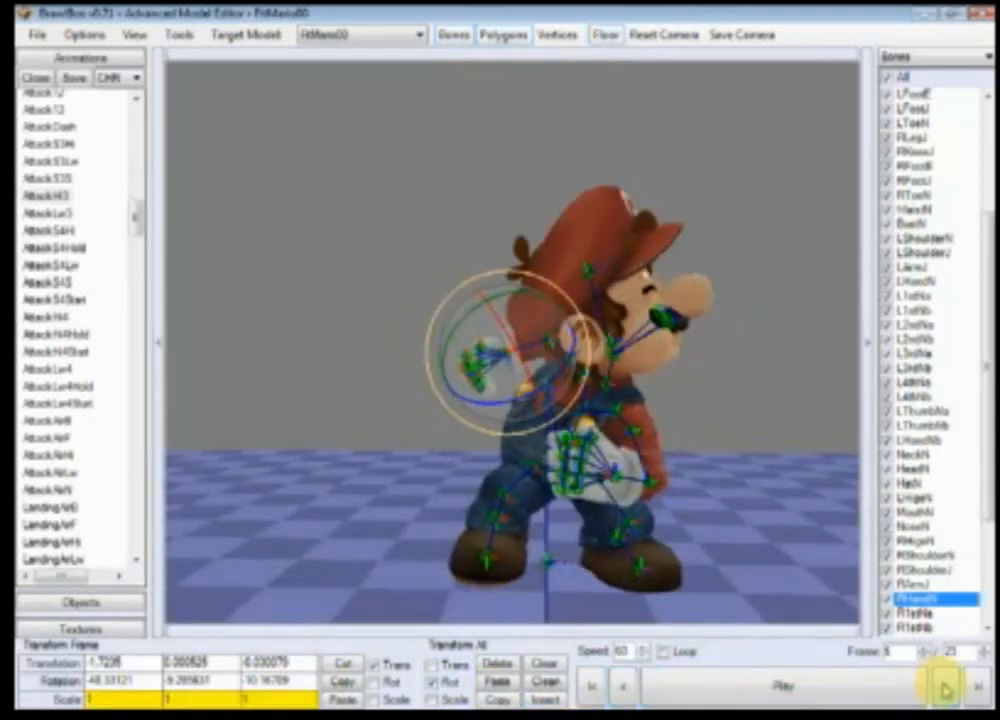
{"action": "left_click", "coordinate": [594, 687]}
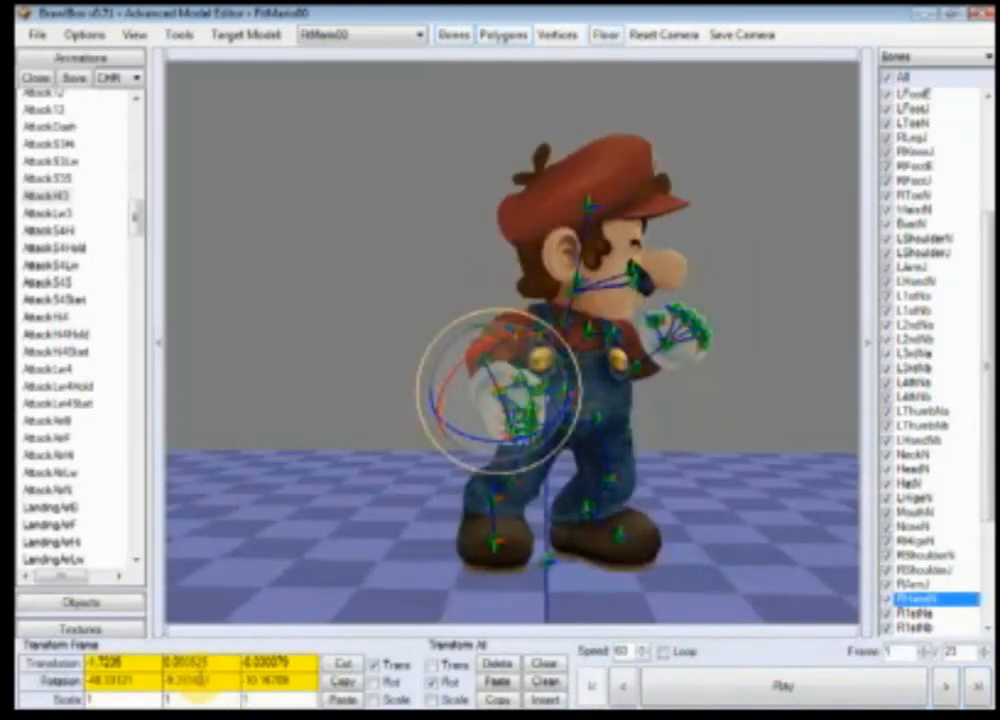
Step: Play the animation, orbit and zoom the view, and step through frames to preview the final punch
{"action": "left_click", "coordinate": [882, 690]}
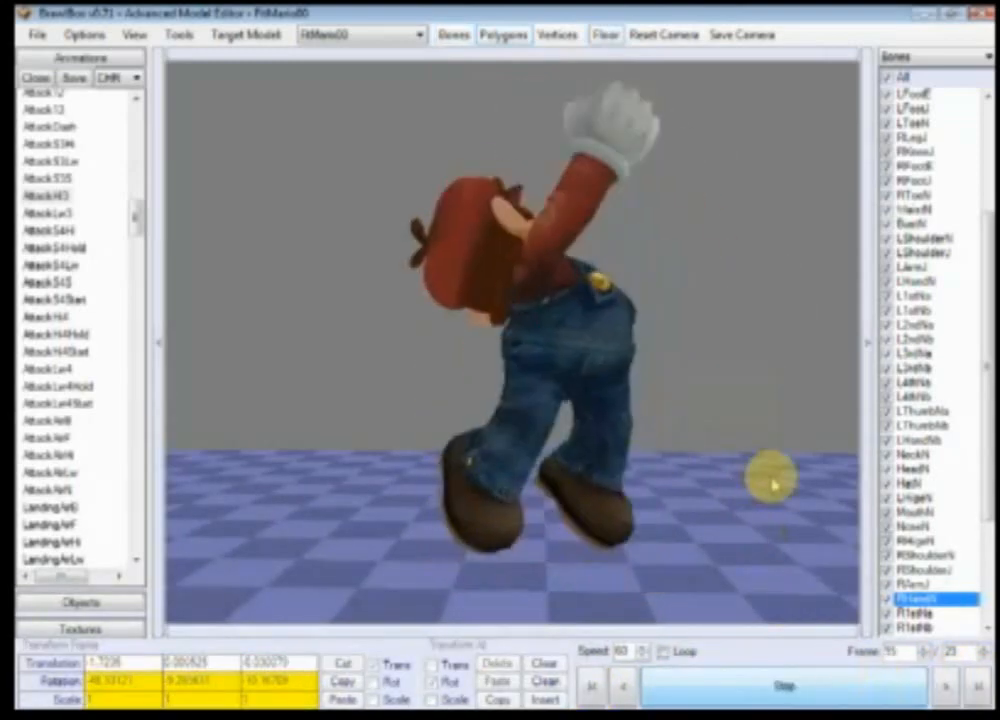
{"action": "double_click", "coordinate": [732, 685]}
{"action": "right_click_drag", "start_coordinate": [718, 588], "coordinate": [756, 571]}
{"action": "scroll", "coordinate": [730, 549], "scroll_direction": "up", "scroll_amount": 3}
{"action": "left_click", "coordinate": [941, 688]}
{"action": "left_click", "coordinate": [941, 691]}
{"action": "scroll", "coordinate": [762, 516], "scroll_direction": "up", "scroll_amount": 3}
{"action": "left_click", "coordinate": [948, 686]}
{"action": "left_click", "coordinate": [947, 686]}
{"action": "left_click", "coordinate": [947, 686]}
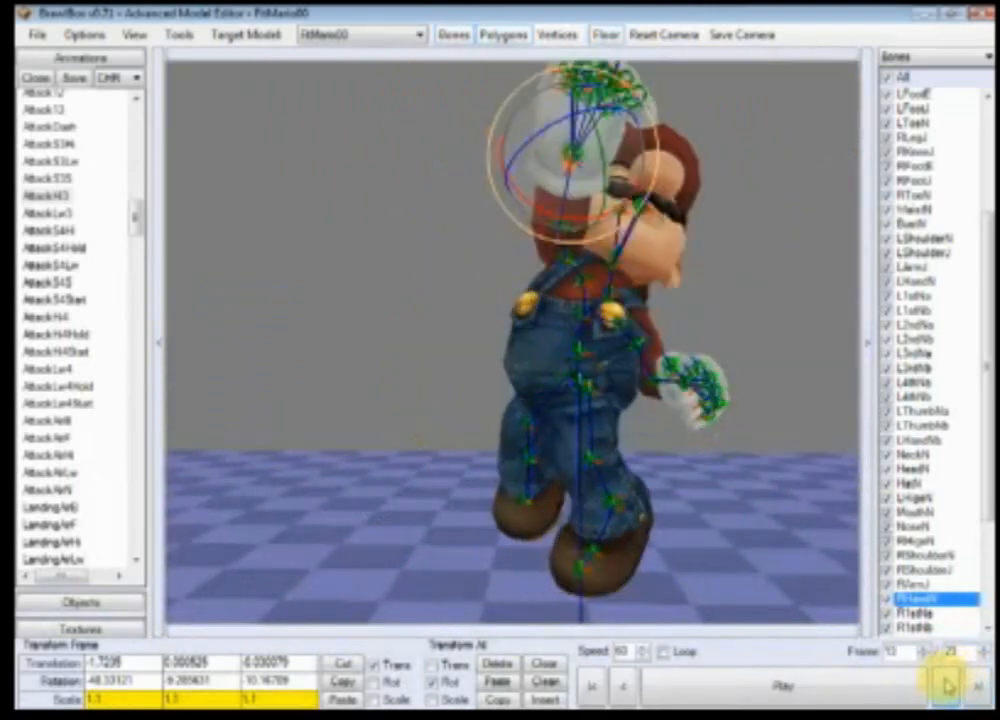
{"action": "left_click", "coordinate": [947, 686]}
{"action": "left_click", "coordinate": [836, 687]}
{"action": "scroll", "coordinate": [663, 552], "scroll_direction": "up", "scroll_amount": 3}
{"action": "right_click_drag", "start_coordinate": [622, 540], "coordinate": [730, 545], "text": "ctrl"}
{"action": "scroll", "coordinate": [641, 577], "scroll_direction": "down", "scroll_amount": 3}
{"action": "left_click", "coordinate": [626, 685]}
{"action": "left_click", "coordinate": [600, 686]}
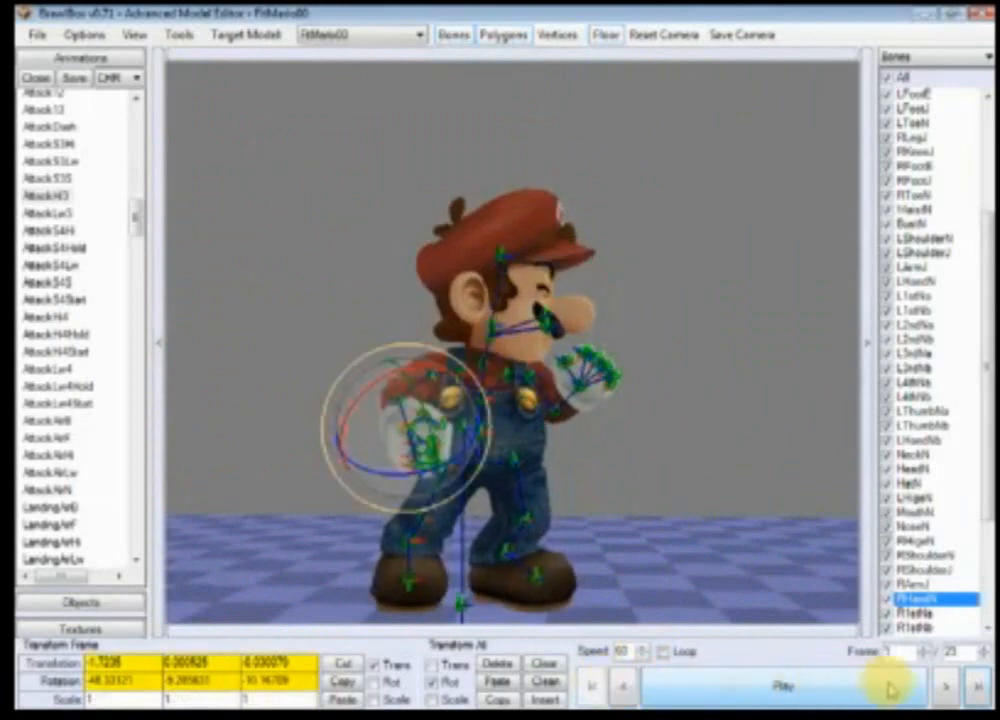
Step: Step forward through the animation frame by frame up to frame 13
{"action": "left_click", "coordinate": [947, 686]}
{"action": "left_click", "coordinate": [948, 687]}
{"action": "left_click", "coordinate": [948, 687]}
{"action": "left_click", "coordinate": [947, 686]}
{"action": "left_click", "coordinate": [947, 686]}
{"action": "left_click", "coordinate": [947, 686]}
{"action": "left_click", "coordinate": [947, 686]}
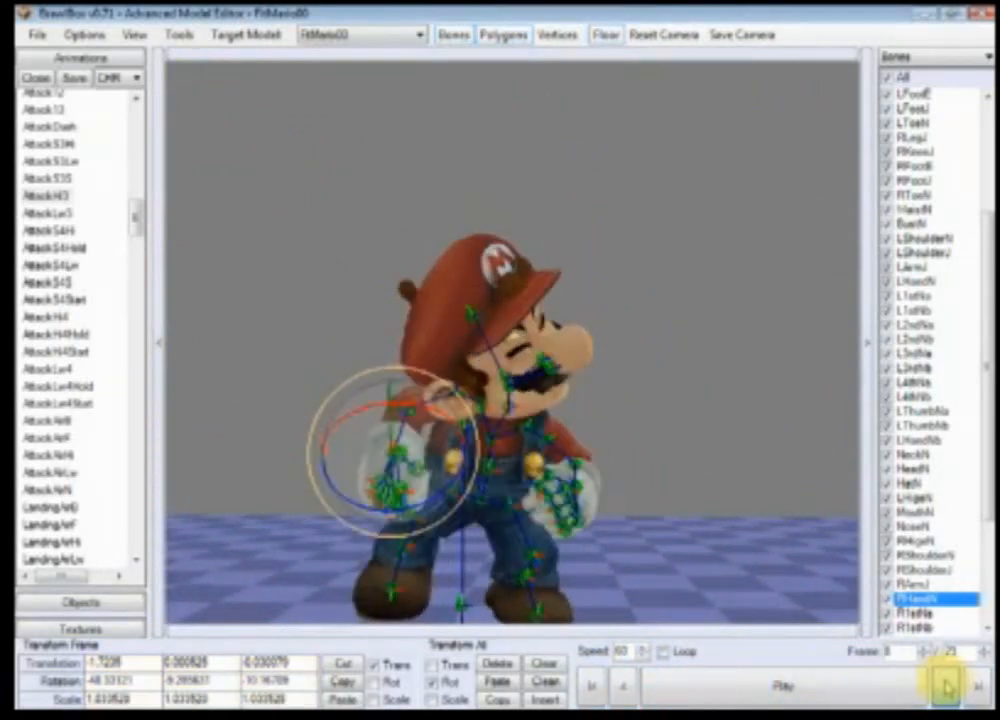
{"action": "left_click", "coordinate": [947, 686]}
{"action": "left_click", "coordinate": [947, 686]}
{"action": "left_click", "coordinate": [947, 686]}
{"action": "left_click", "coordinate": [947, 686]}
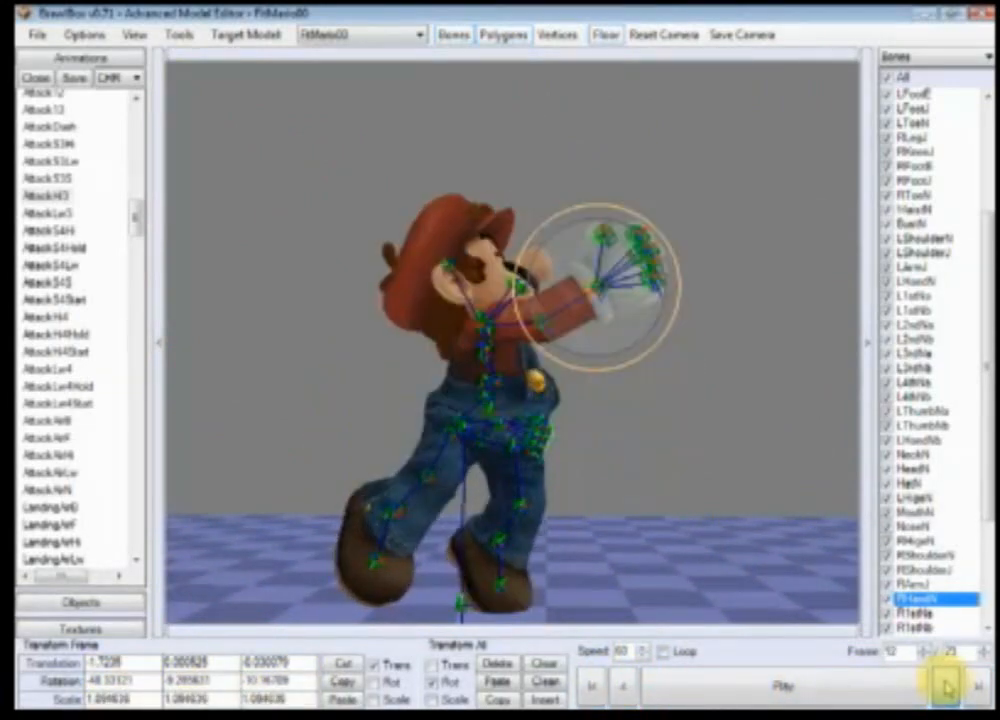
{"action": "left_click", "coordinate": [947, 686]}
Step: At frame 13, set the RArmJ scale to 1.2 on all three axes
{"action": "left_click", "coordinate": [915, 570]}
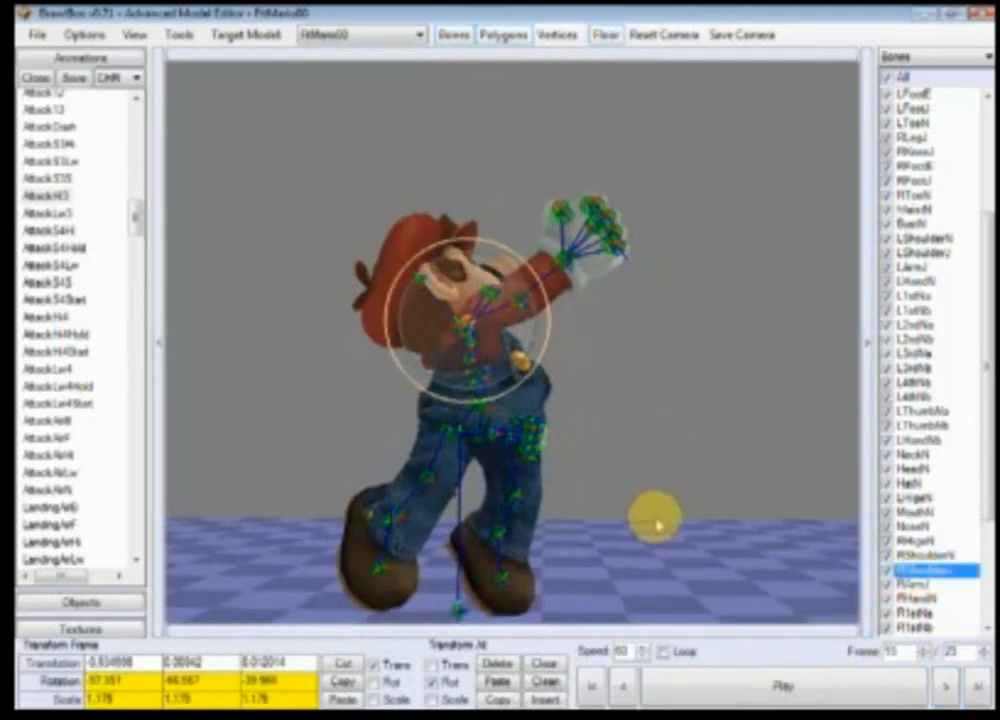
{"action": "scroll", "coordinate": [655, 522], "scroll_direction": "up", "scroll_amount": 3}
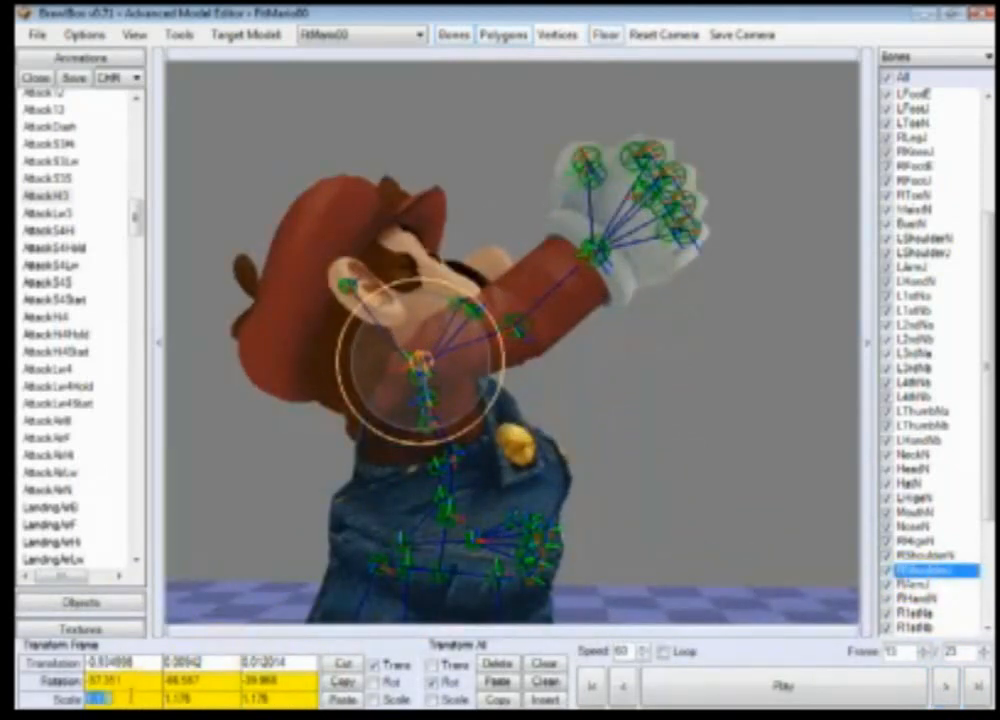
{"action": "key", "text": "Return"}
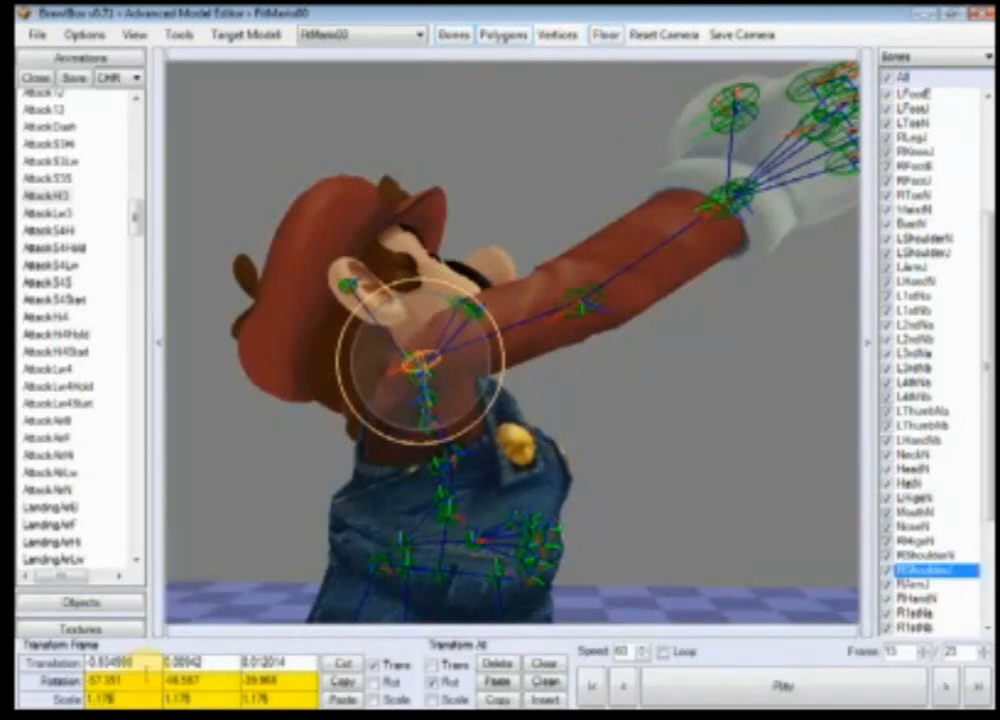
{"action": "left_click", "coordinate": [930, 584]}
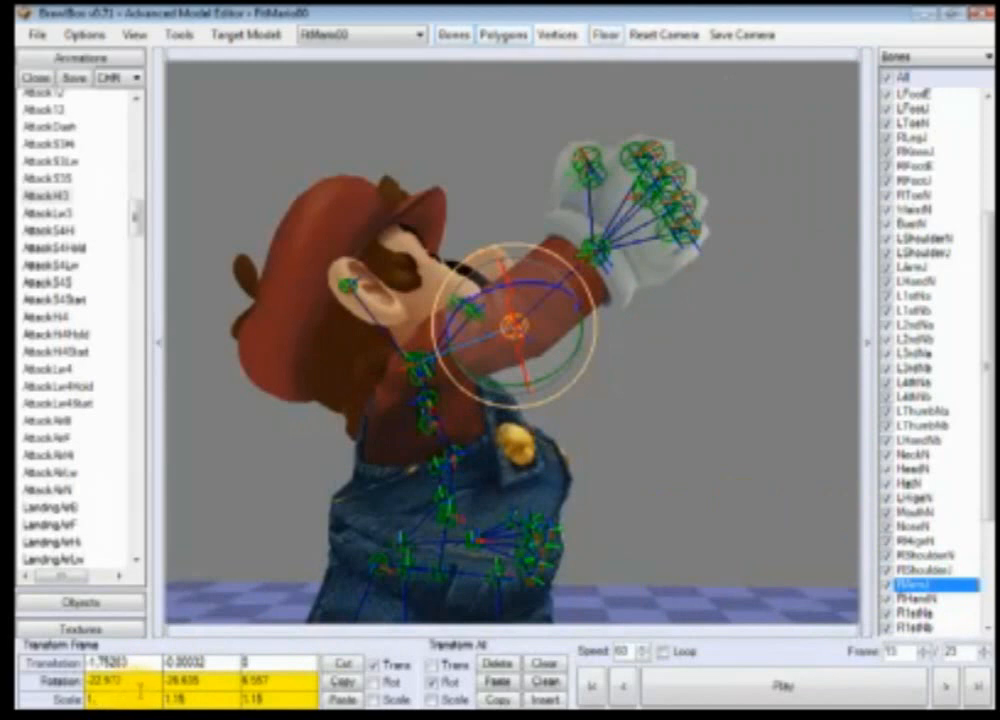
{"action": "left_click", "coordinate": [212, 693]}
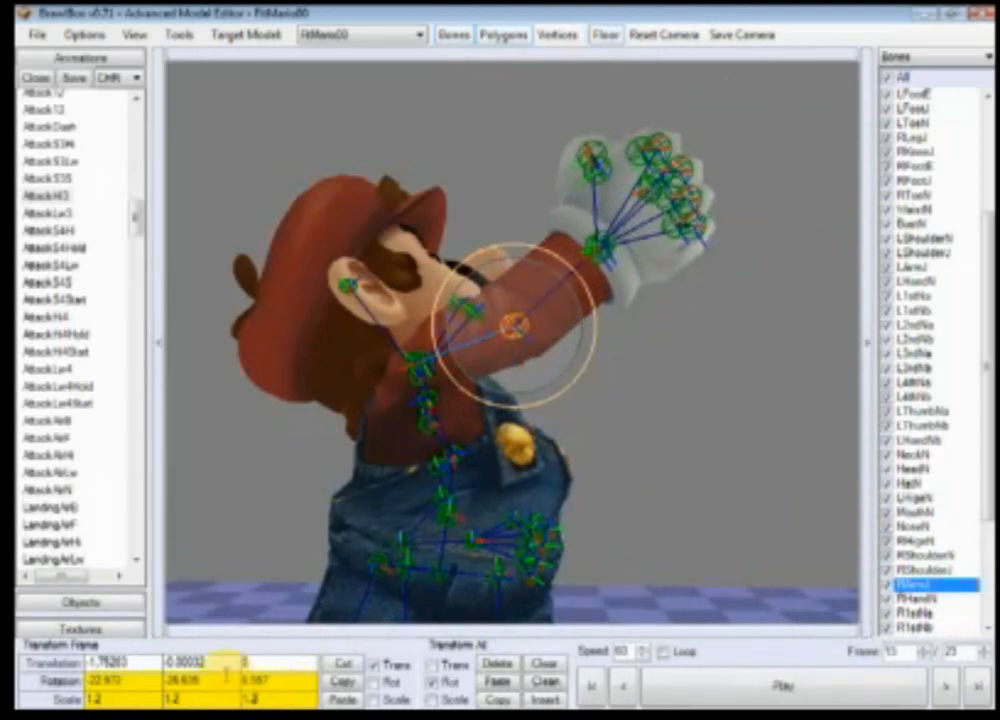
Step: Select RHandN and set its scale at frame 13 to 1.2 on all three axes
{"action": "right_click_drag", "start_coordinate": [747, 566], "coordinate": [739, 553]}
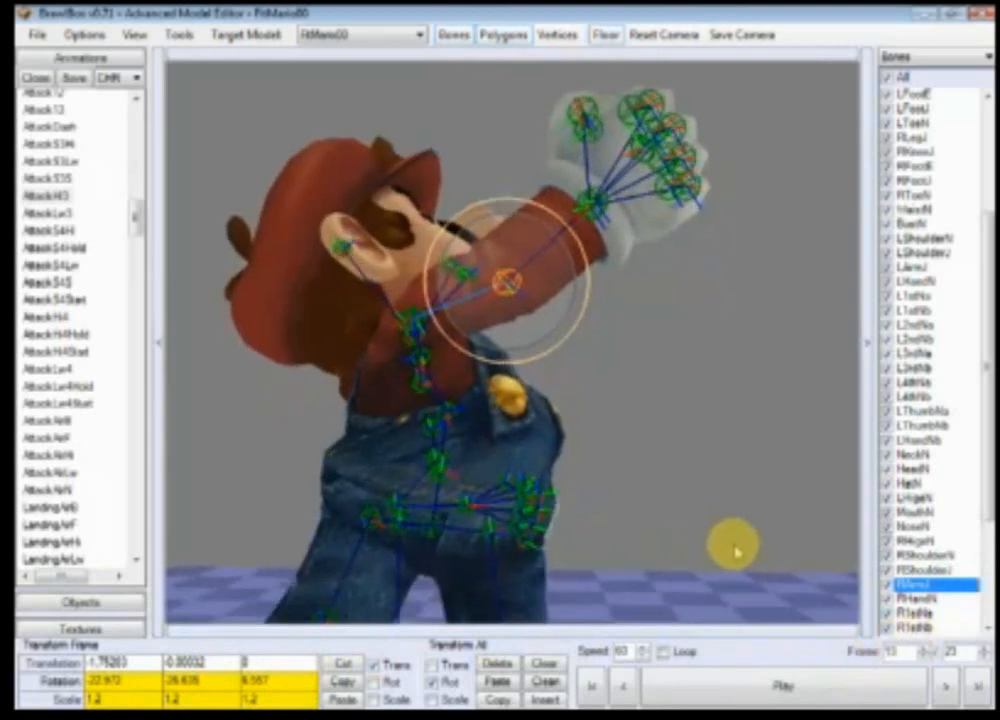
{"action": "scroll", "coordinate": [739, 553], "scroll_direction": "down", "scroll_amount": 3}
{"action": "left_click", "coordinate": [934, 600]}
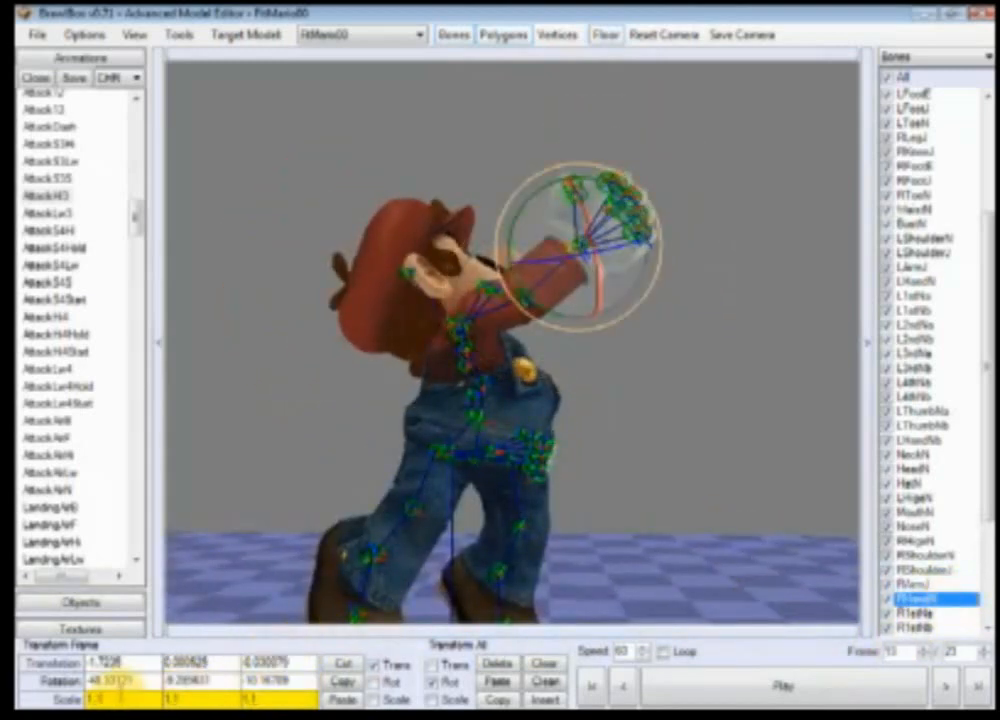
{"action": "left_click", "coordinate": [209, 699]}
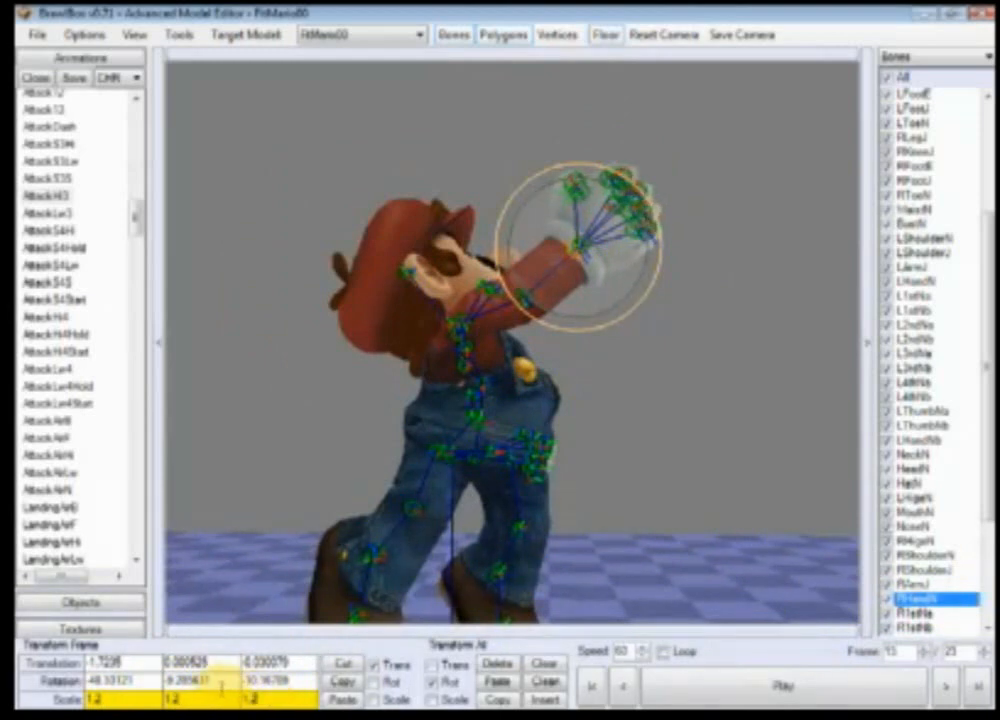
Step: Select RShoulderJ and set its scale at frame 13 to 1.2 on all three axes
{"action": "left_click", "coordinate": [928, 570]}
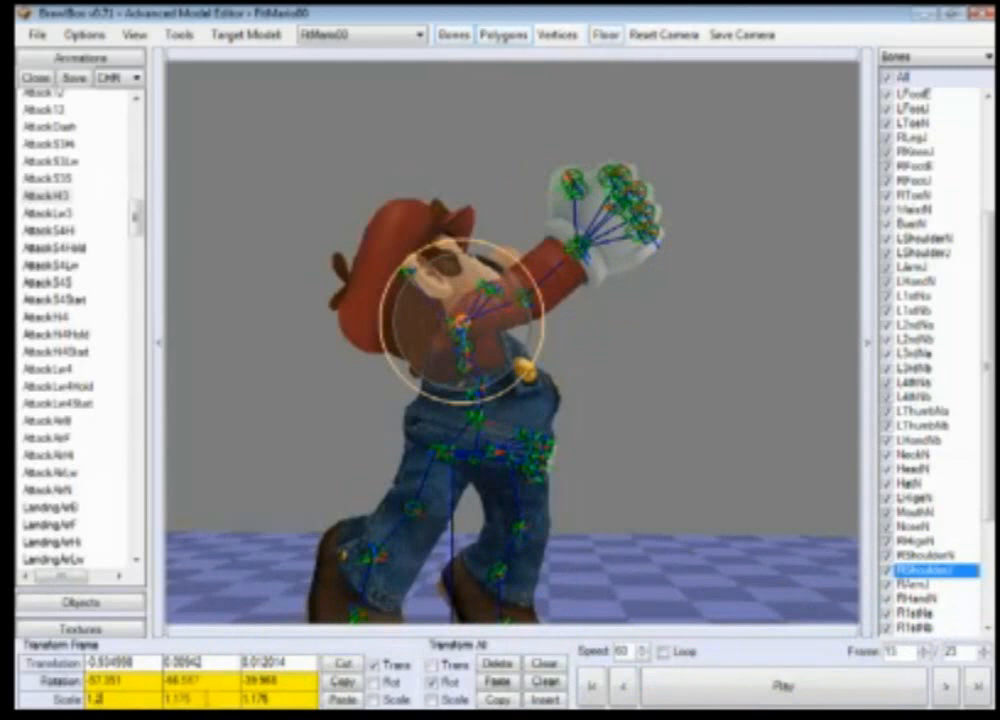
{"action": "left_click", "coordinate": [212, 693]}
{"action": "key", "text": "BackSpace"}
{"action": "key", "text": "BackSpace"}
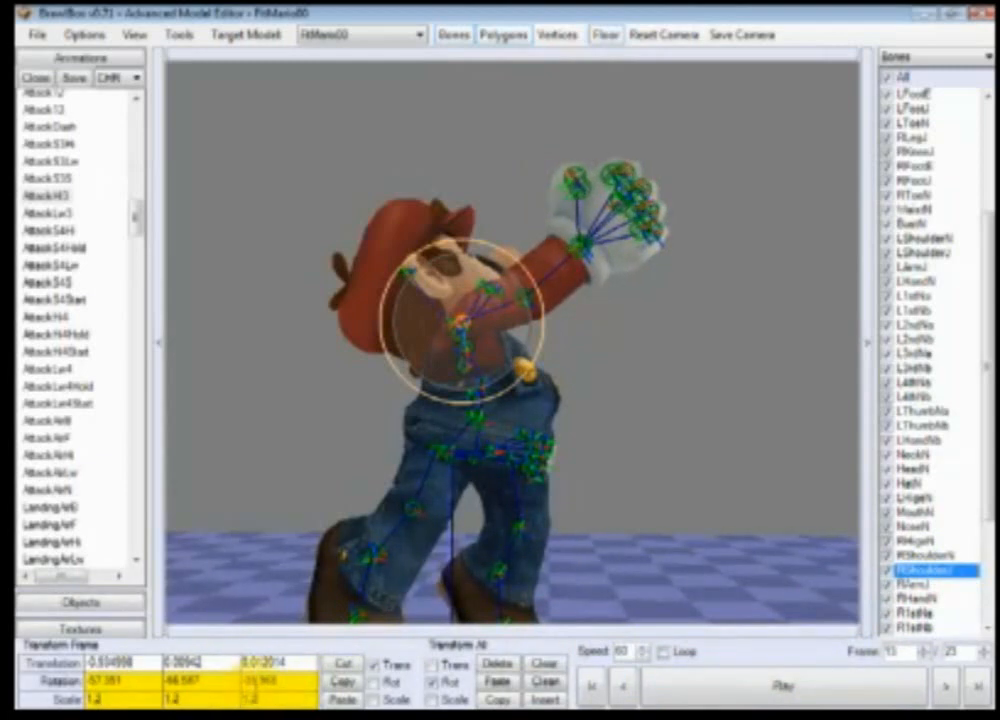
{"action": "left_click", "coordinate": [290, 715]}
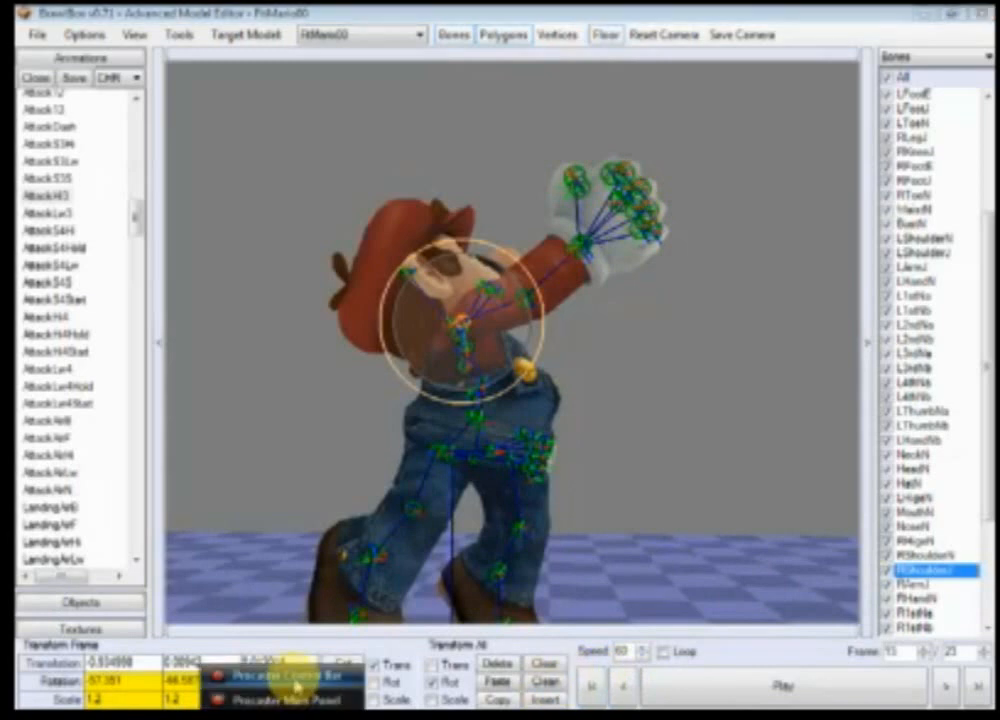
{"action": "left_click", "coordinate": [295, 679]}
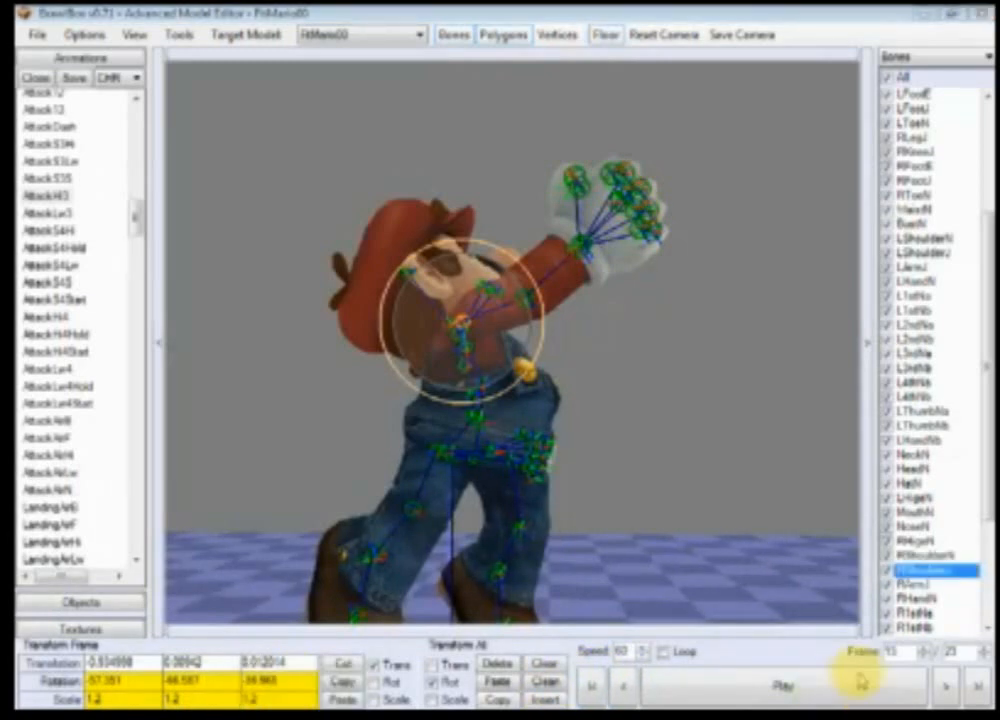
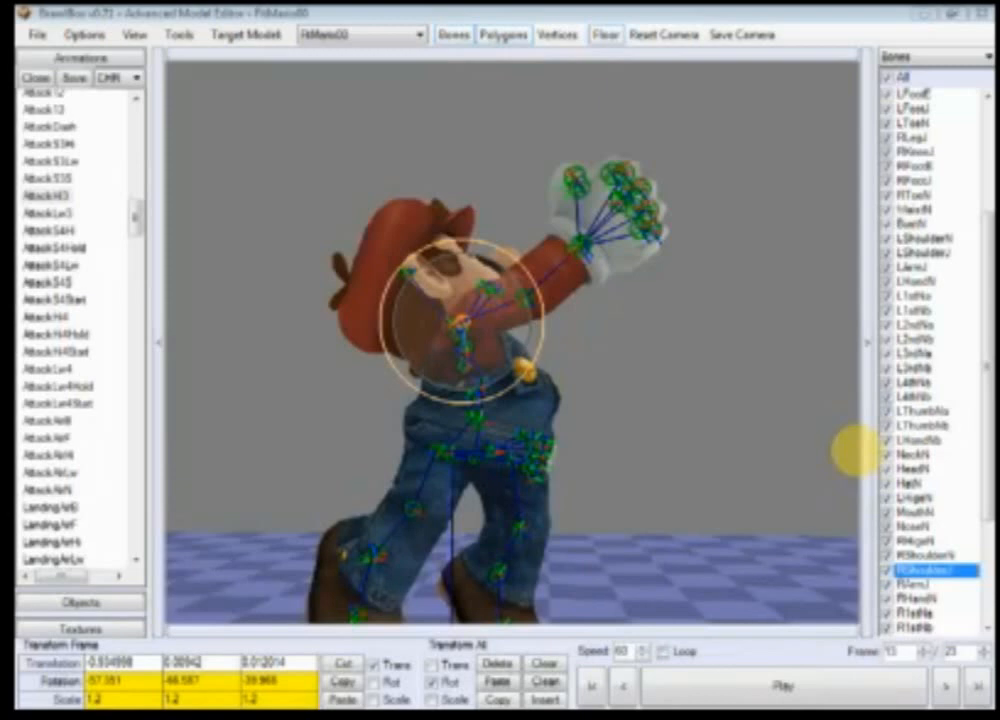
Step: Play the edited animation and close the Advanced Model Editor
{"action": "left_click", "coordinate": [745, 694]}
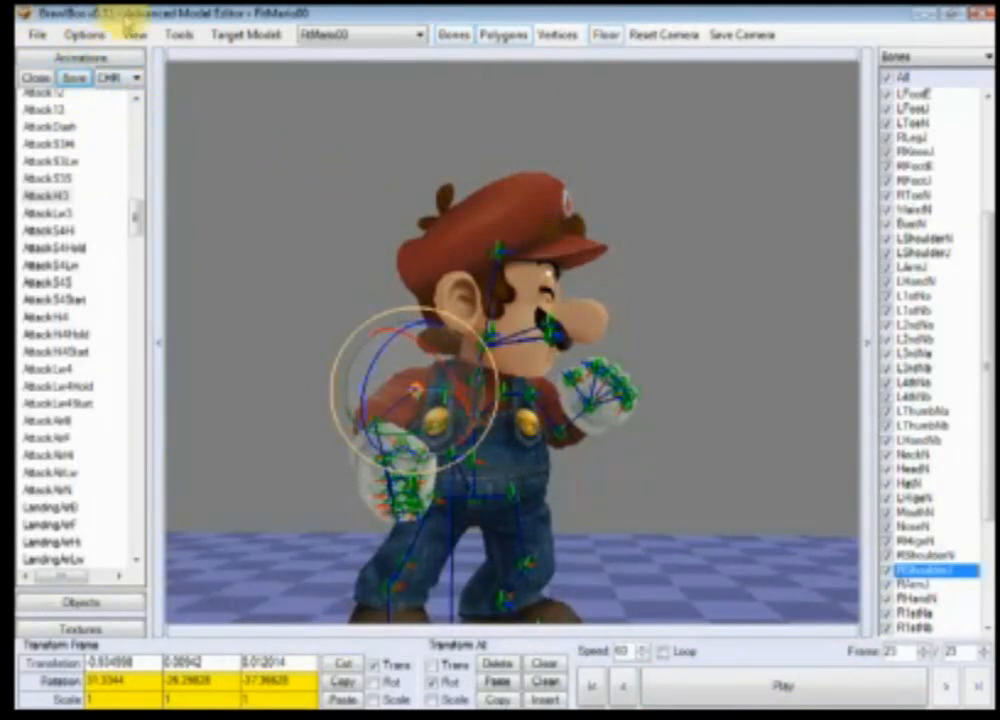
{"action": "left_click", "coordinate": [972, 14]}
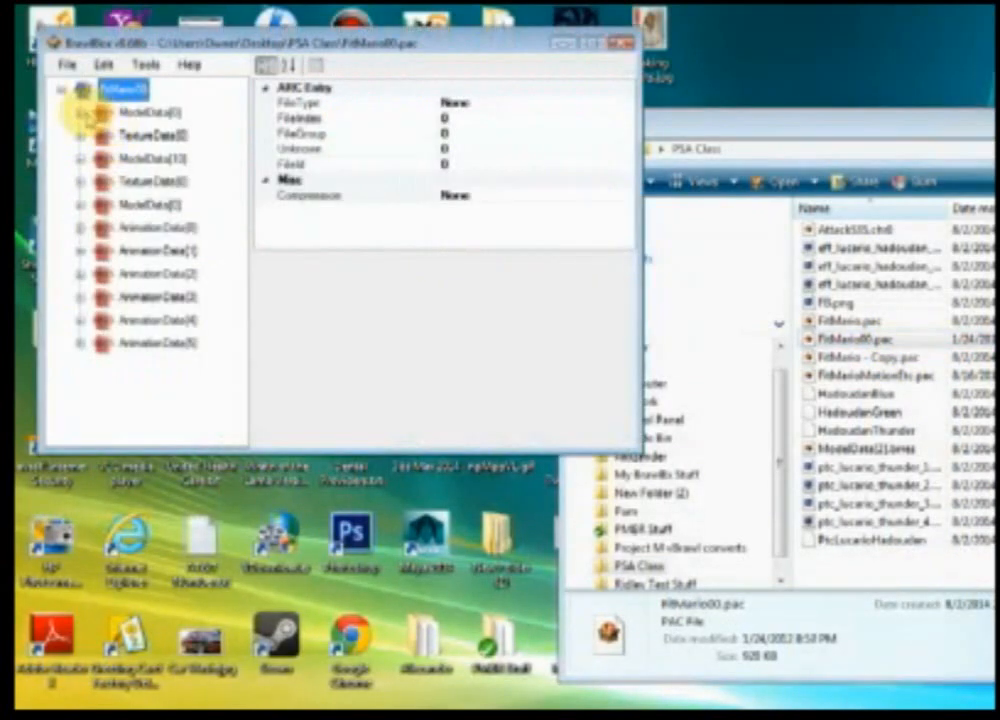
Step: Expand the FitMario00 model in the file tree, reopen it in the Advanced Model Editor and maximize the editor window
{"action": "left_click", "coordinate": [81, 113]}
{"action": "left_click", "coordinate": [100, 136]}
{"action": "left_click", "coordinate": [163, 158]}
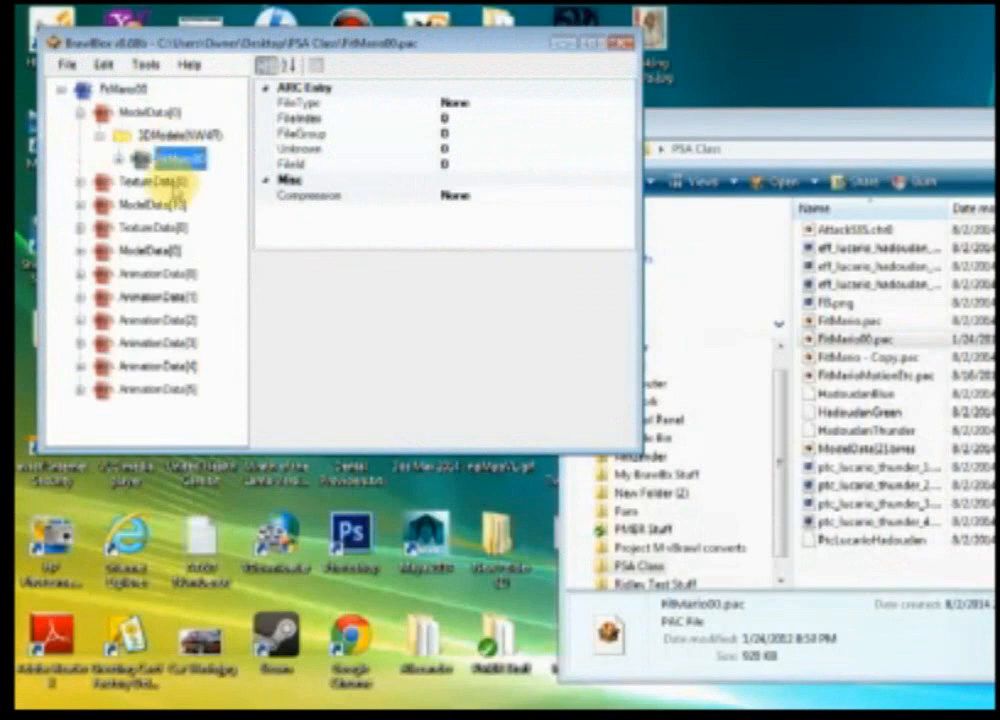
{"action": "left_click", "coordinate": [154, 185]}
{"action": "left_click", "coordinate": [167, 160]}
{"action": "left_click_drag", "start_coordinate": [150, 40], "coordinate": [925, 592]}
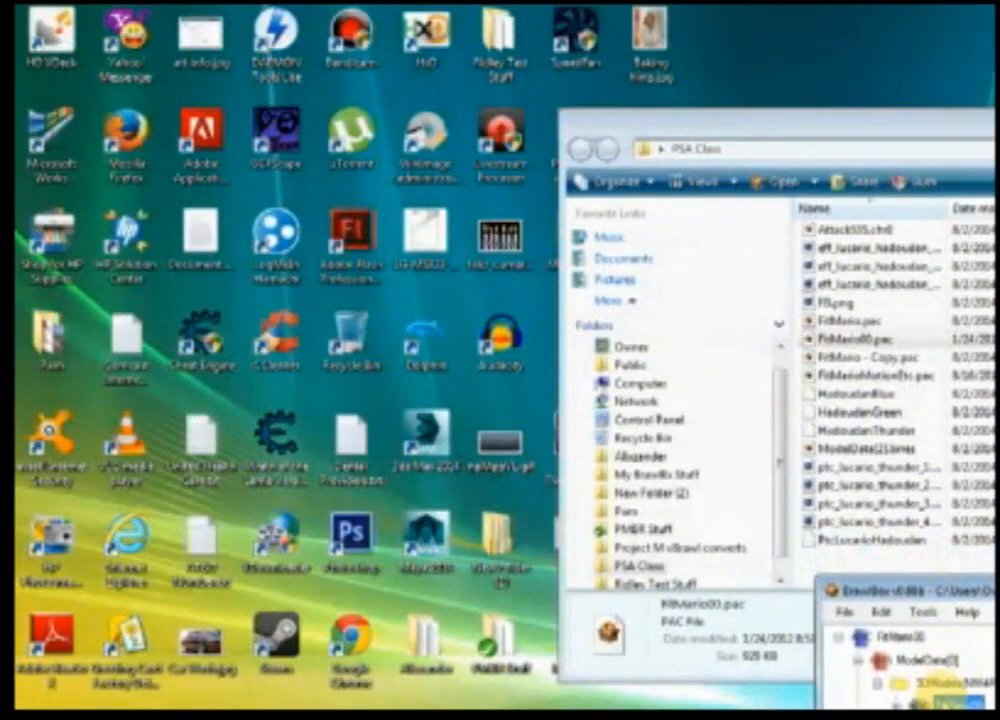
{"action": "right_click", "coordinate": [955, 695]}
{"action": "left_click", "coordinate": [848, 418]}
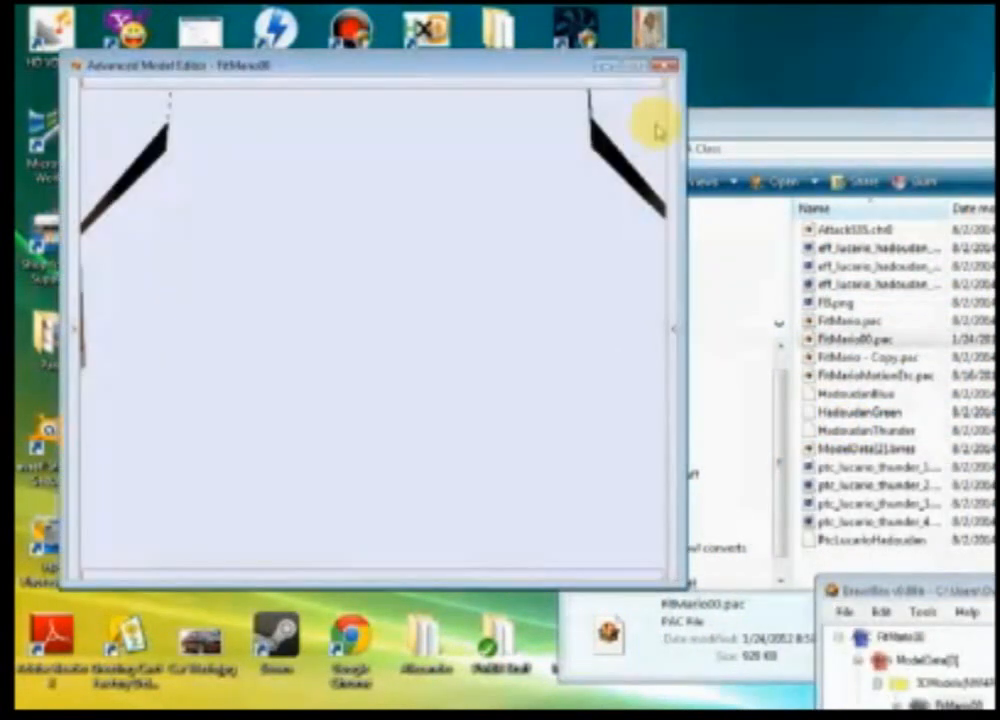
{"action": "left_click", "coordinate": [636, 66]}
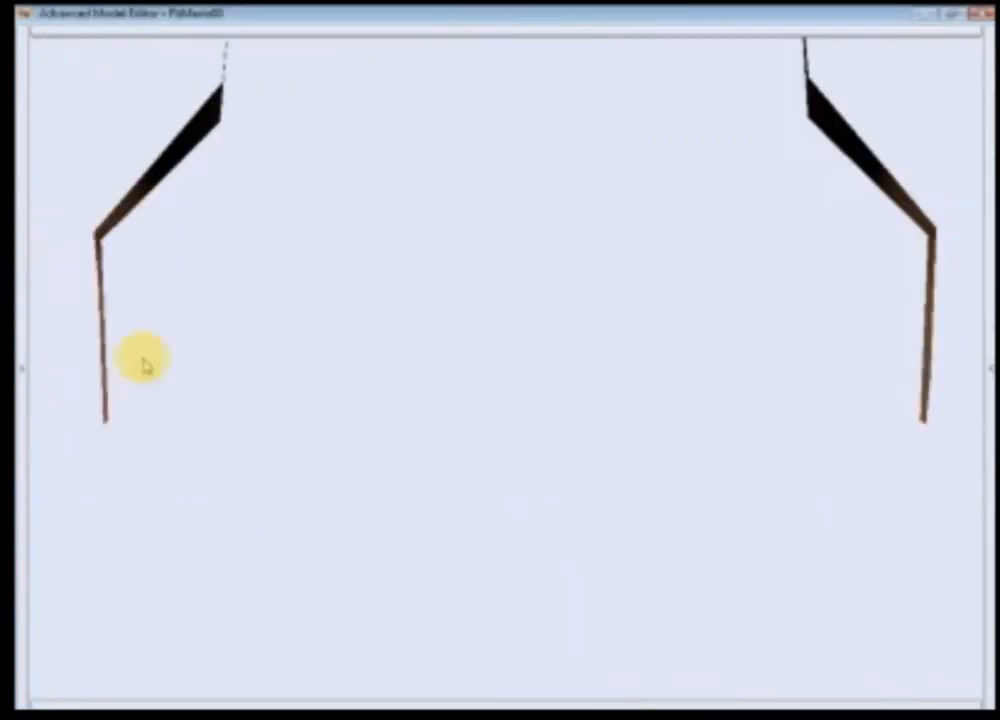
Step: Restore the panels surrounding the viewport so the model and its controls are shown
{"action": "left_click", "coordinate": [21, 234]}
{"action": "left_click", "coordinate": [410, 697]}
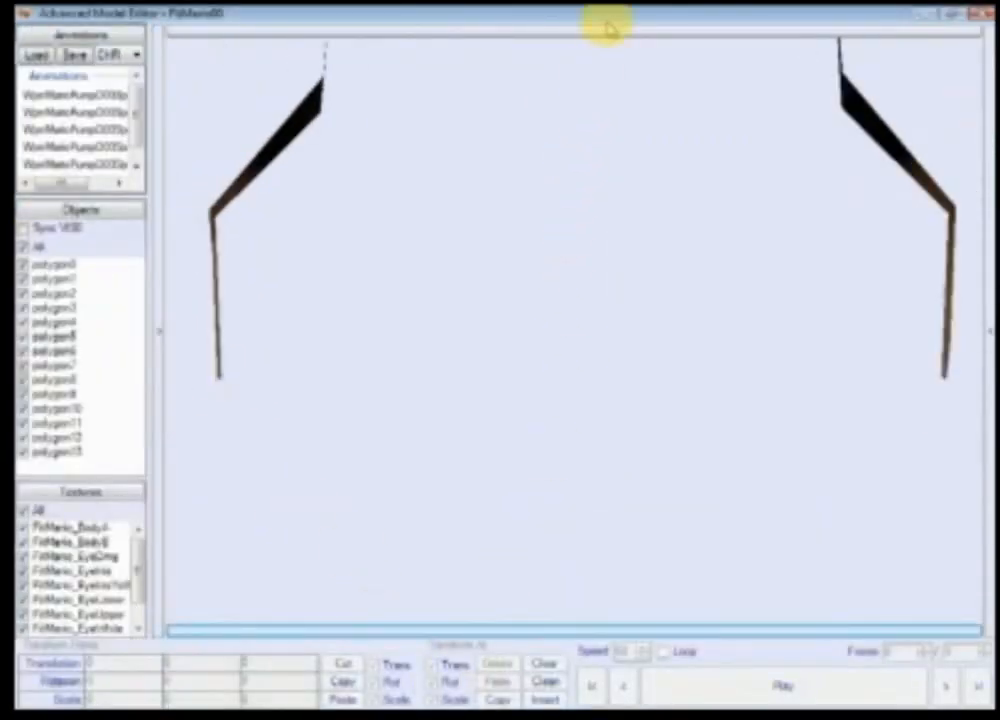
{"action": "left_click", "coordinate": [608, 28]}
{"action": "left_click", "coordinate": [985, 280]}
{"action": "scroll", "coordinate": [645, 400], "scroll_direction": "down", "scroll_amount": 10}
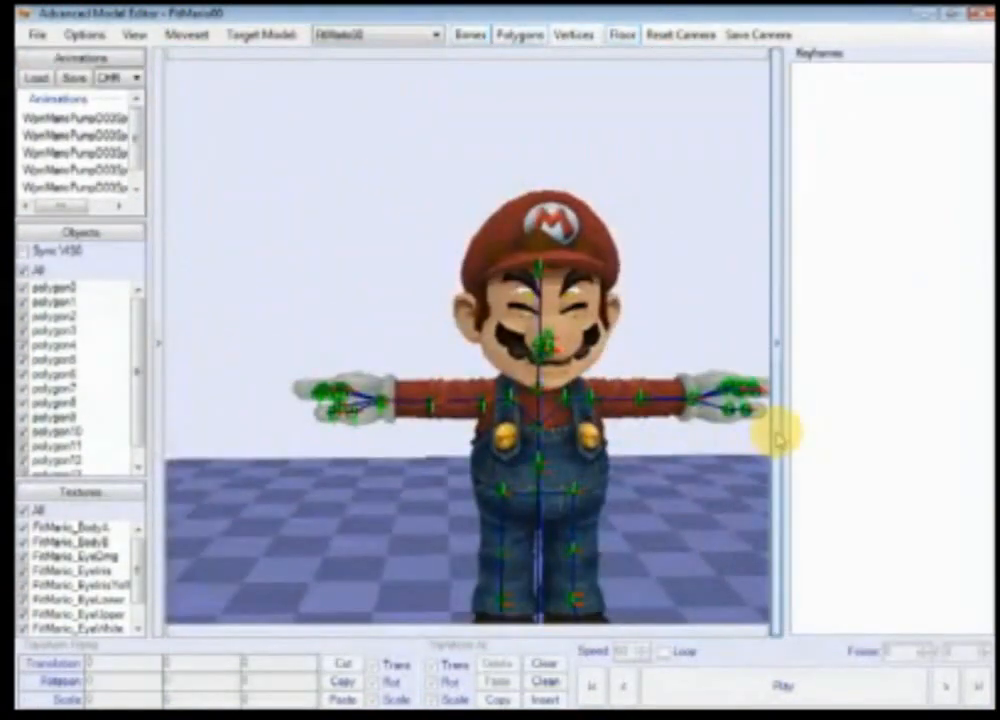
{"action": "left_click", "coordinate": [778, 437]}
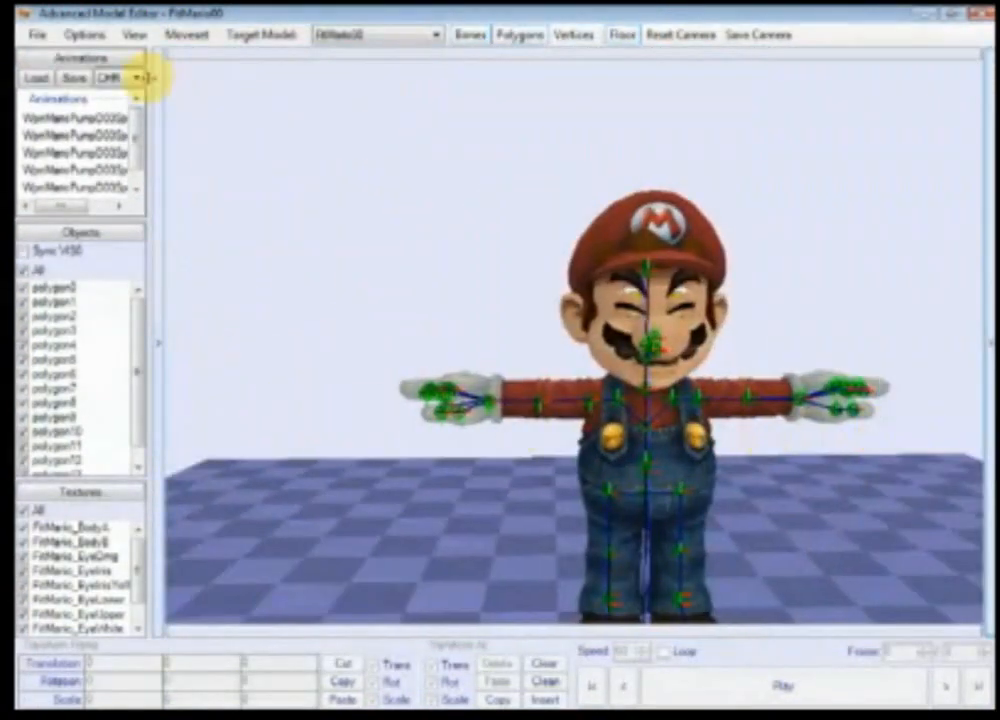
Step: Load the animations from FitMarioMotionEtc.pac
{"action": "left_click", "coordinate": [36, 77]}
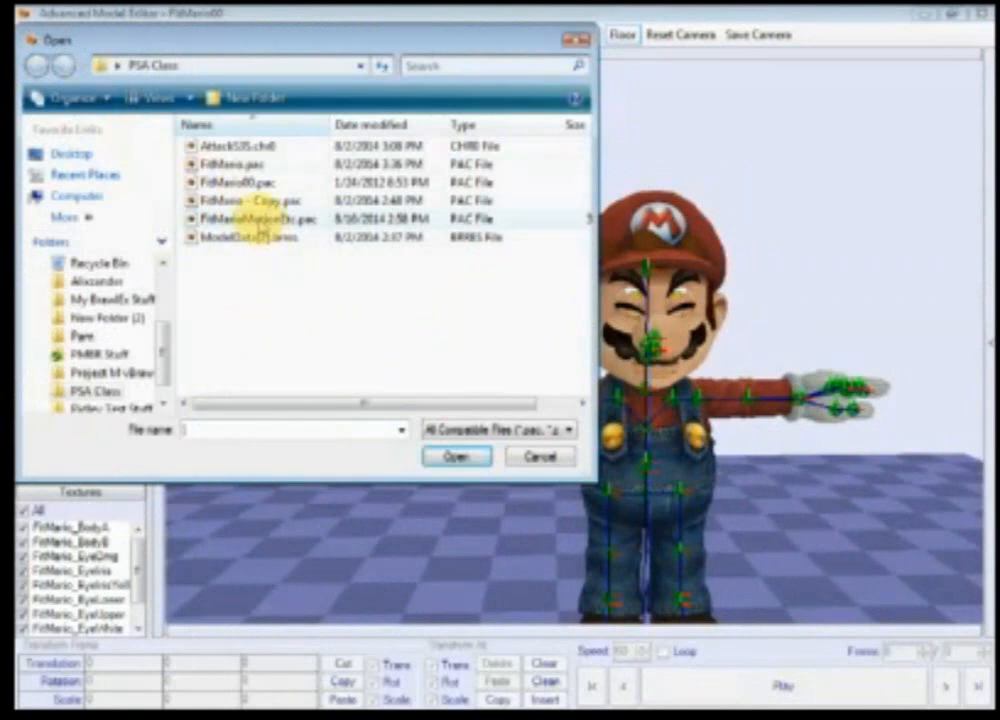
{"action": "double_click", "coordinate": [258, 218]}
Step: Set the viewer background colour to grey (Red 128, Green 128, Blue 128)
{"action": "left_click", "coordinate": [134, 36]}
{"action": "mouse_move", "coordinate": [190, 78]}
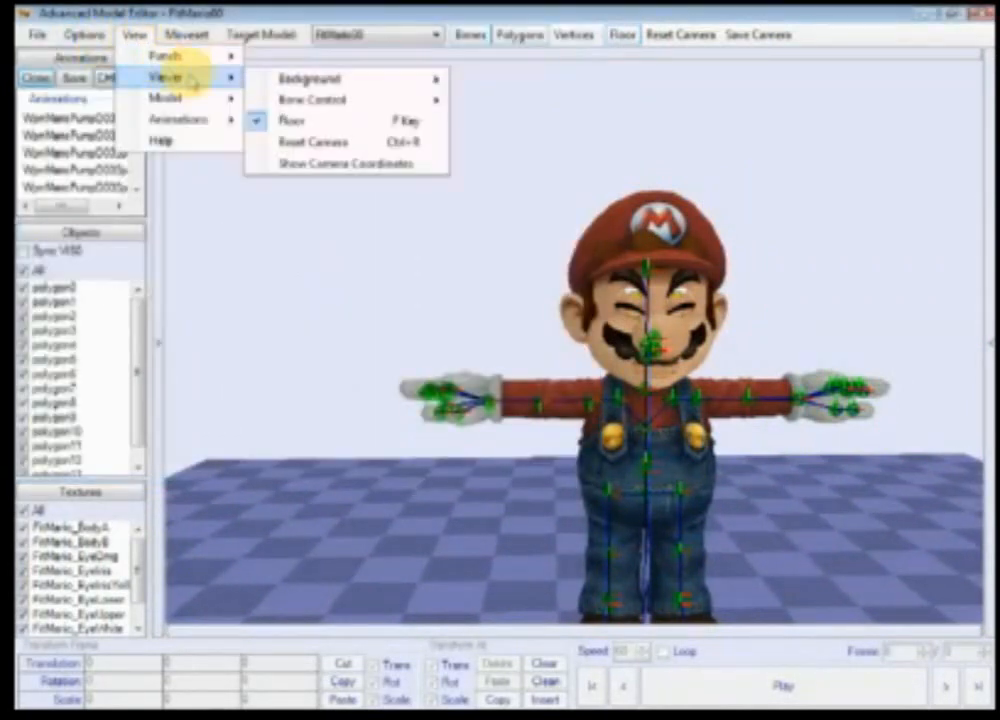
{"action": "mouse_move", "coordinate": [420, 79]}
{"action": "left_click", "coordinate": [470, 79]}
{"action": "left_click", "coordinate": [381, 295]}
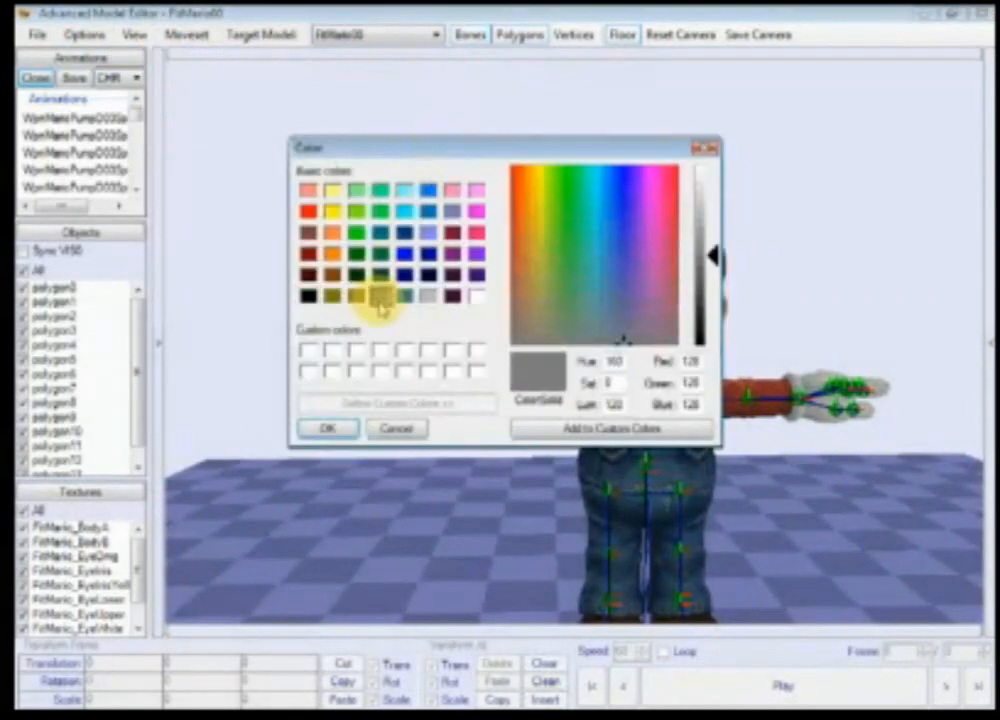
{"action": "left_click", "coordinate": [327, 429]}
Step: Load the moveset file FitMario.pac
{"action": "left_click", "coordinate": [186, 34]}
{"action": "left_click", "coordinate": [197, 56]}
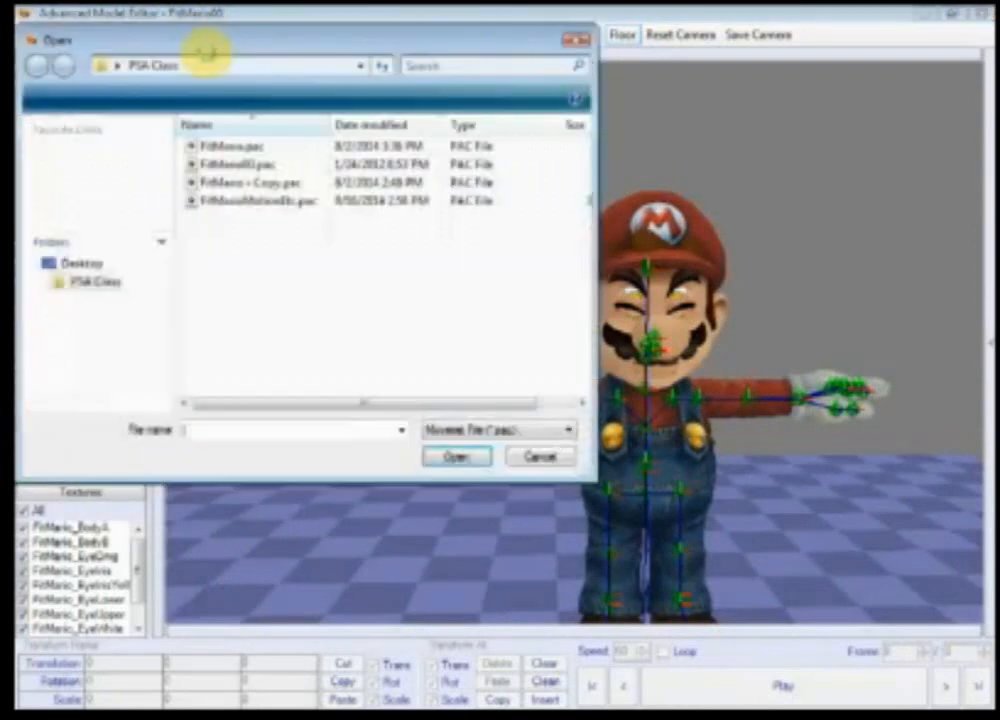
{"action": "left_click", "coordinate": [250, 147]}
{"action": "key", "text": "Return"}
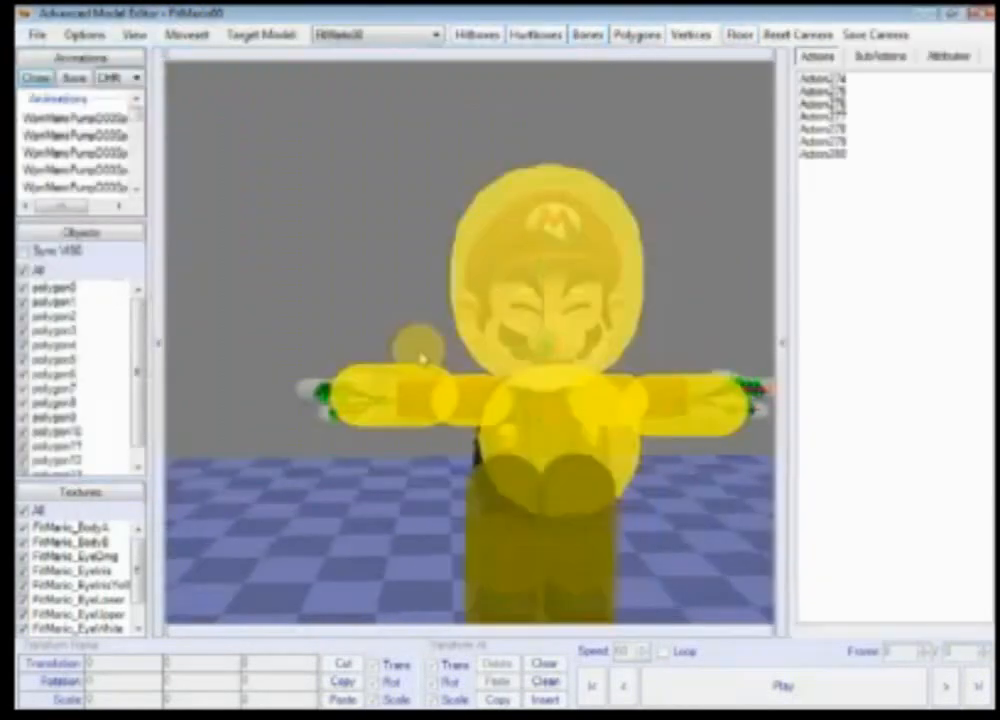
Step: Hide the hurtboxes and select the AttackHi3 subaction in the subaction list
{"action": "left_click", "coordinate": [533, 36]}
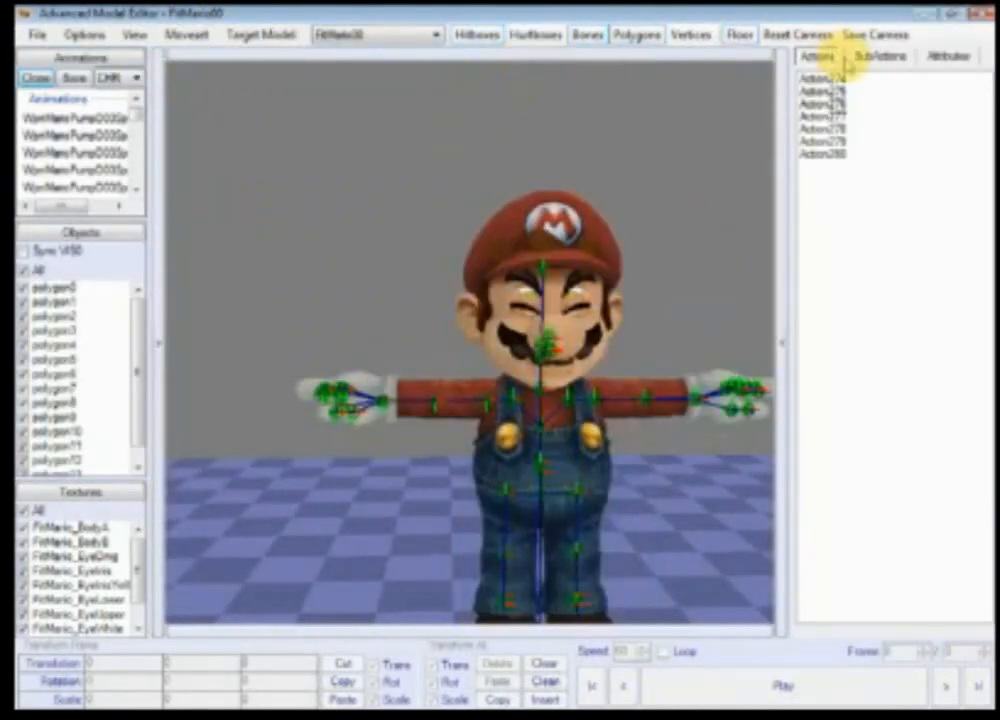
{"action": "left_click", "coordinate": [868, 56]}
{"action": "left_click", "coordinate": [844, 85]}
{"action": "scroll", "coordinate": [893, 181], "scroll_direction": "down", "scroll_amount": 15}
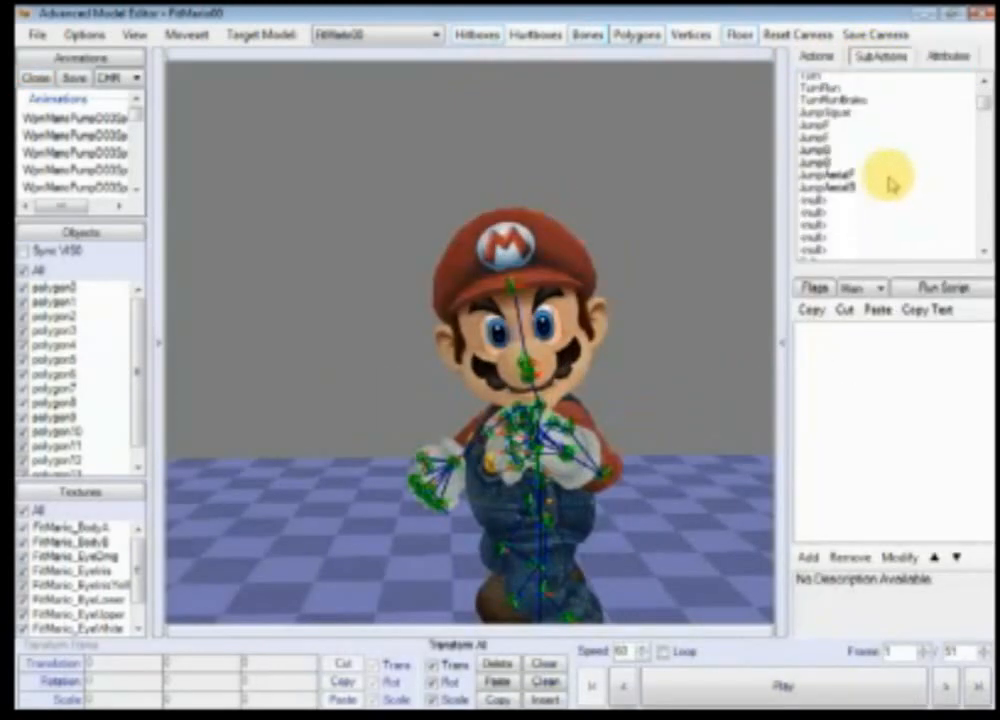
{"action": "scroll", "coordinate": [890, 183], "scroll_direction": "down", "scroll_amount": 12}
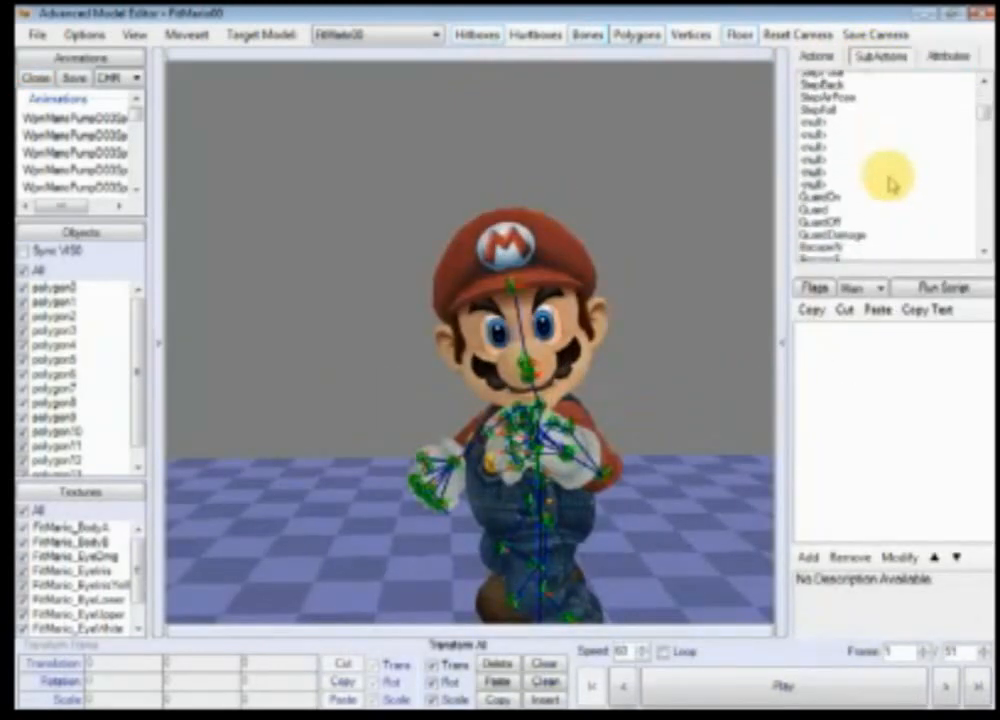
{"action": "scroll", "coordinate": [885, 198], "scroll_direction": "down", "scroll_amount": 6}
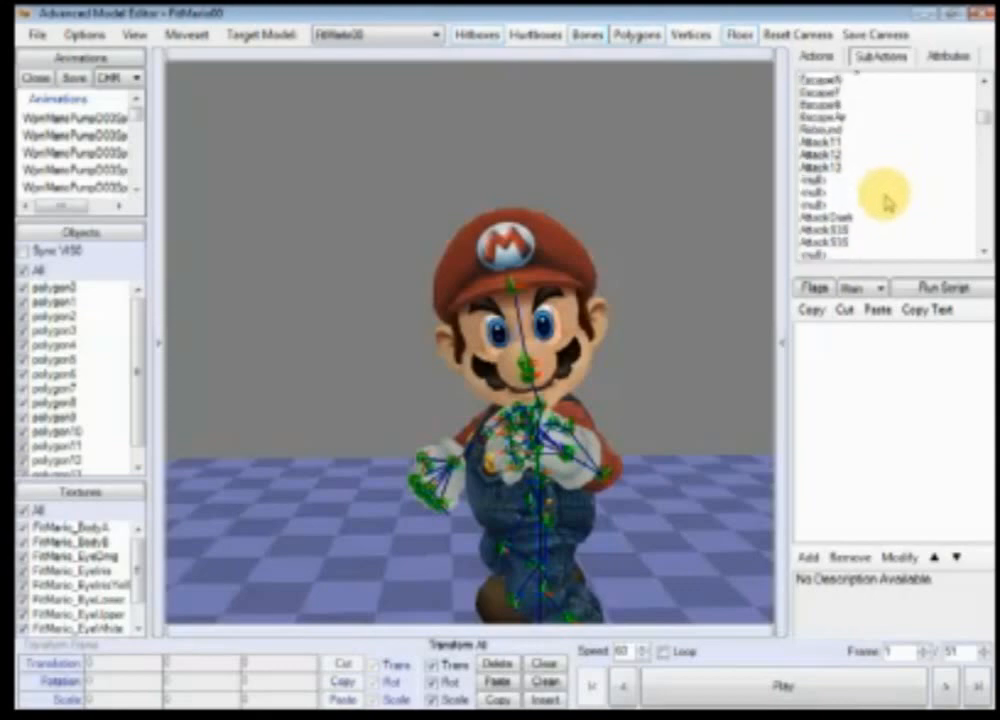
{"action": "left_click", "coordinate": [886, 190]}
{"action": "scroll", "coordinate": [430, 427], "scroll_direction": "up", "scroll_amount": 3}
{"action": "right_click_drag", "start_coordinate": [430, 427], "coordinate": [668, 427], "text": "ctrl"}
{"action": "scroll", "coordinate": [580, 424], "scroll_direction": "down", "scroll_amount": 5}
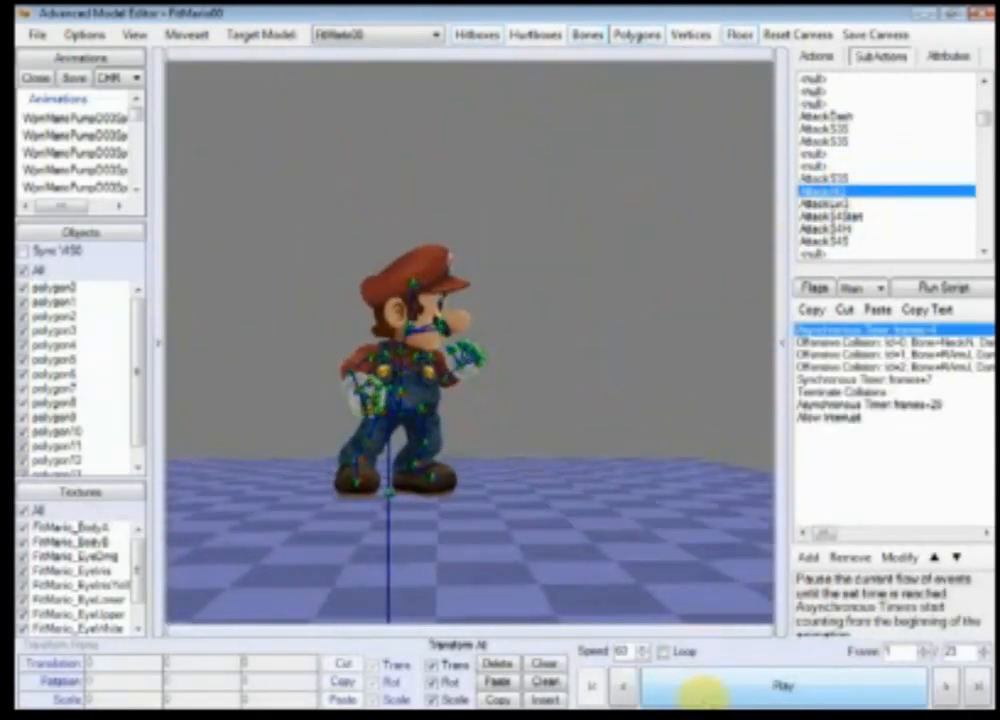
Step: Play the AttackHi3 subaction preview
{"action": "left_click", "coordinate": [700, 690]}
{"action": "left_click", "coordinate": [705, 693]}
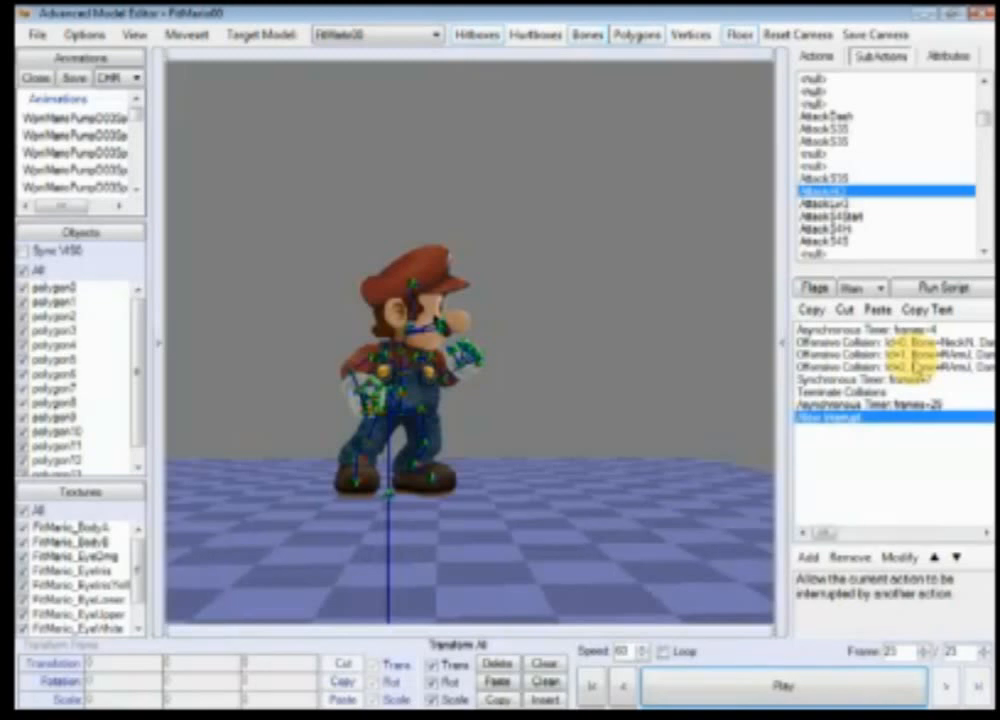
{"action": "left_click", "coordinate": [622, 685]}
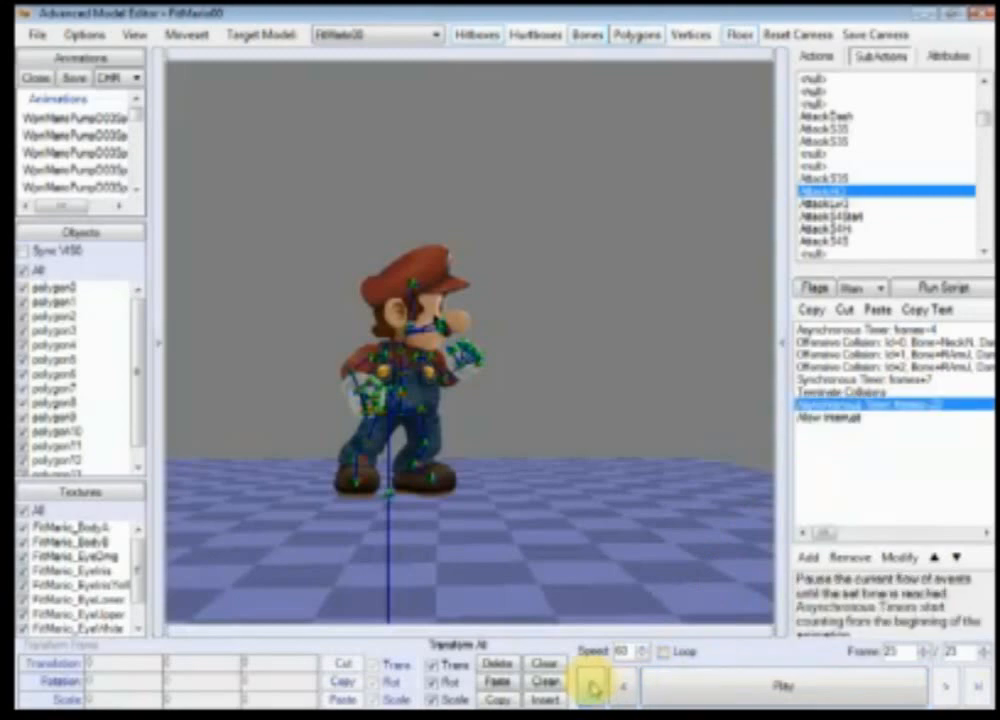
Step: Reselect AttackHi3 and step through its first frames one at a time
{"action": "left_click", "coordinate": [855, 188]}
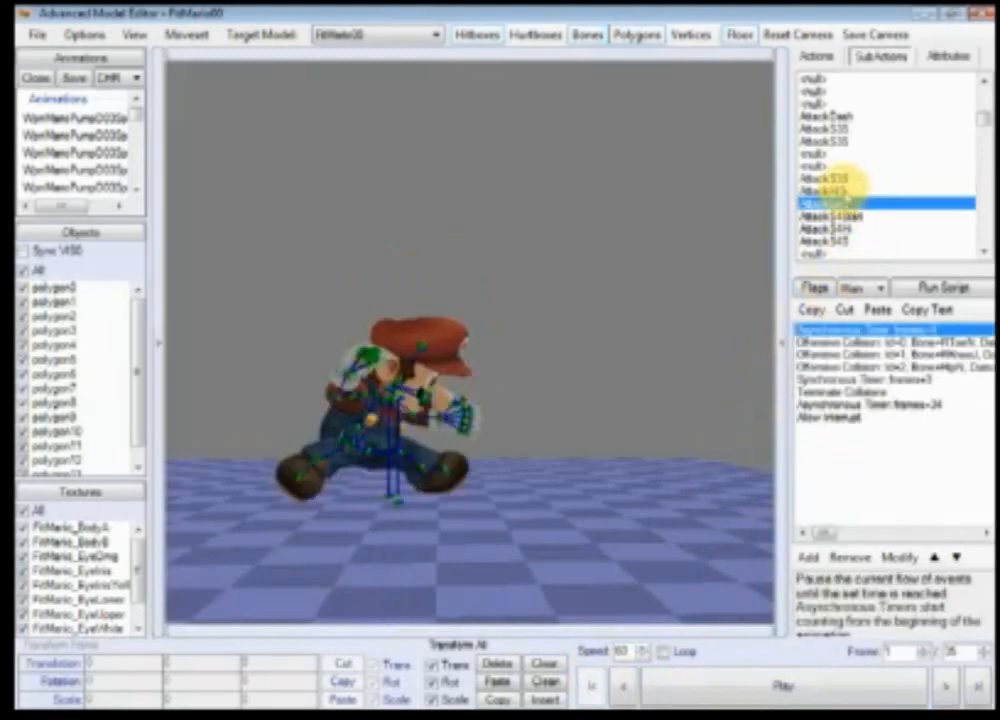
{"action": "scroll", "coordinate": [685, 462], "scroll_direction": "up", "scroll_amount": 10}
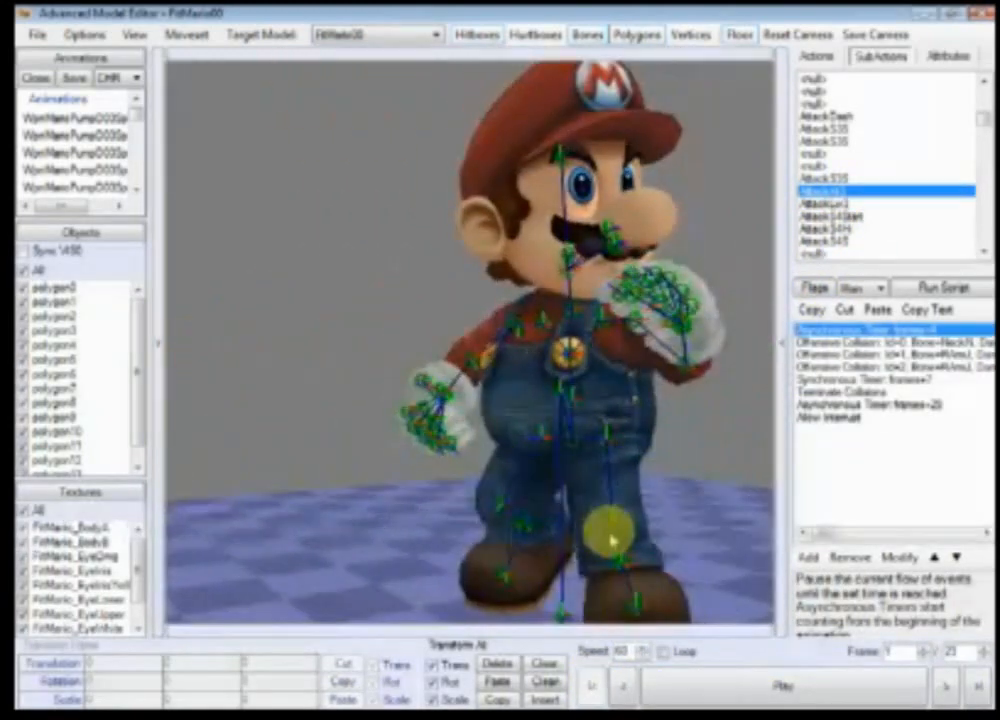
{"action": "scroll", "coordinate": [612, 541], "scroll_direction": "down", "scroll_amount": 10}
{"action": "left_click", "coordinate": [945, 686]}
{"action": "left_click", "coordinate": [945, 686]}
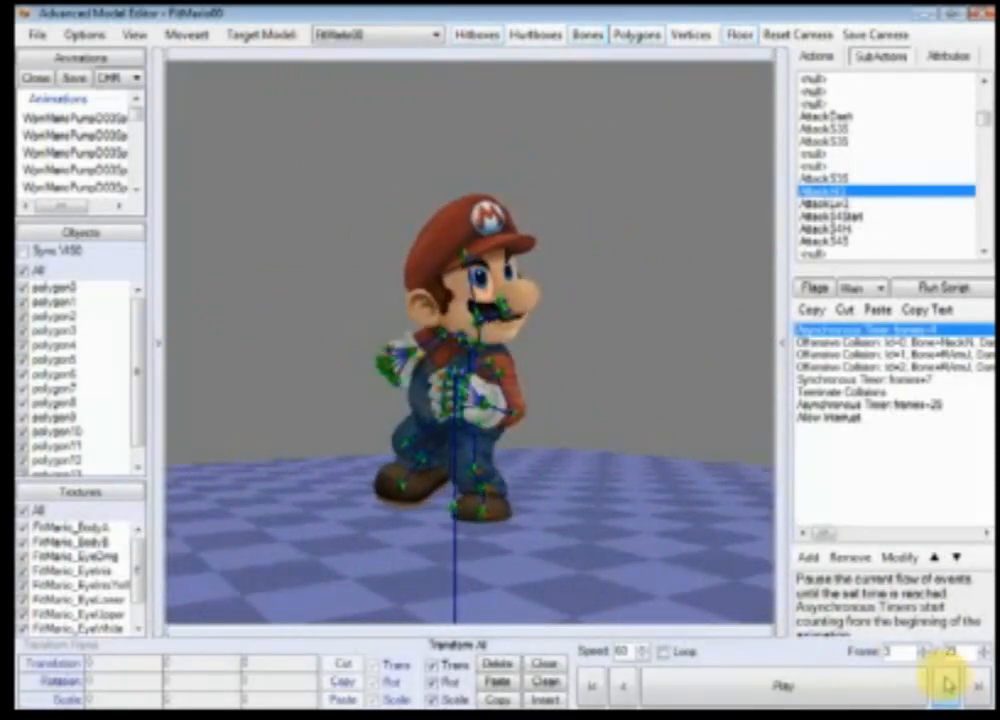
{"action": "left_click", "coordinate": [945, 686]}
{"action": "left_click", "coordinate": [945, 686]}
Step: Examine the hitboxes up close while stepping further through the AttackHi3 frames
{"action": "scroll", "coordinate": [743, 553], "scroll_direction": "up", "scroll_amount": 8}
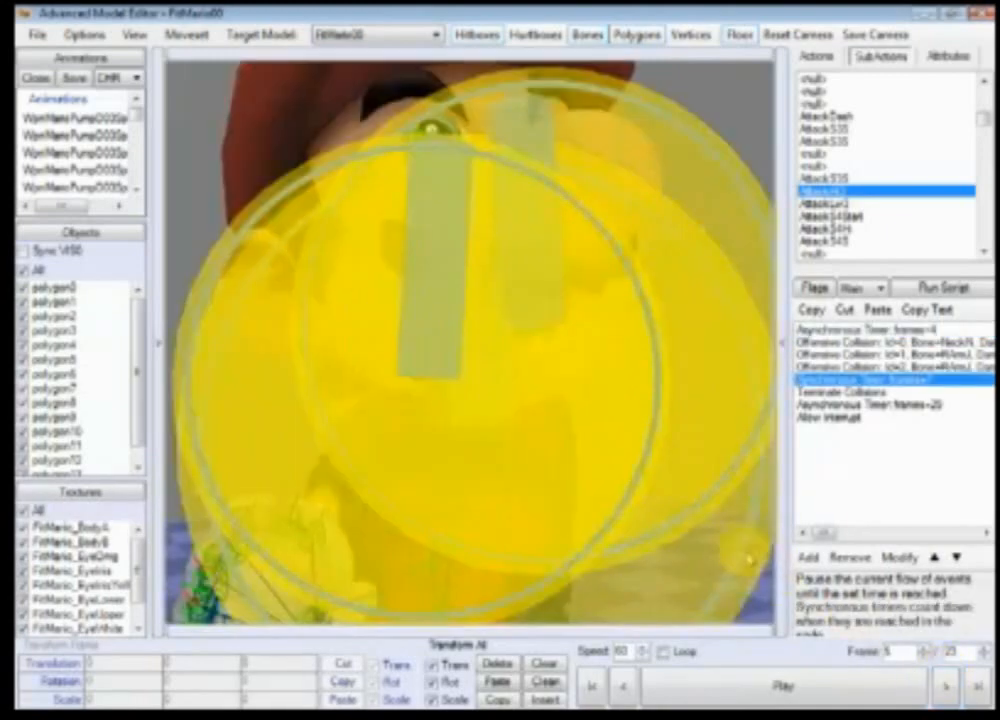
{"action": "scroll", "coordinate": [654, 545], "scroll_direction": "up", "scroll_amount": 3}
{"action": "scroll", "coordinate": [636, 536], "scroll_direction": "down", "scroll_amount": 5}
{"action": "scroll", "coordinate": [643, 545], "scroll_direction": "up", "scroll_amount": 4}
{"action": "scroll", "coordinate": [657, 592], "scroll_direction": "down", "scroll_amount": 4}
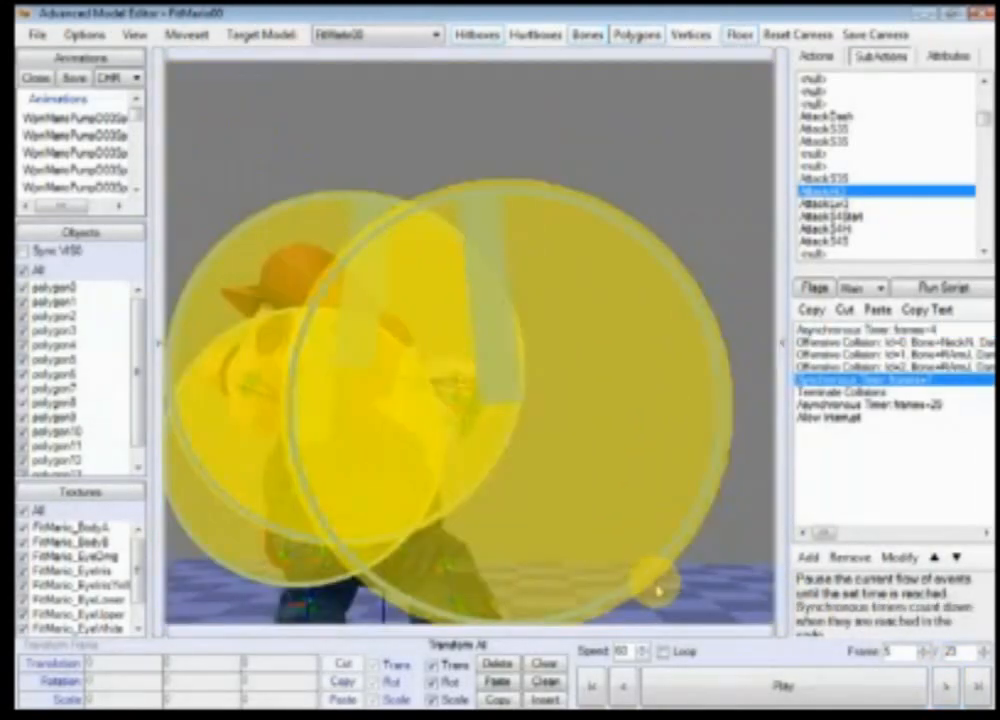
{"action": "scroll", "coordinate": [657, 592], "scroll_direction": "down", "scroll_amount": 4}
{"action": "left_click", "coordinate": [948, 688]}
{"action": "left_click", "coordinate": [948, 688]}
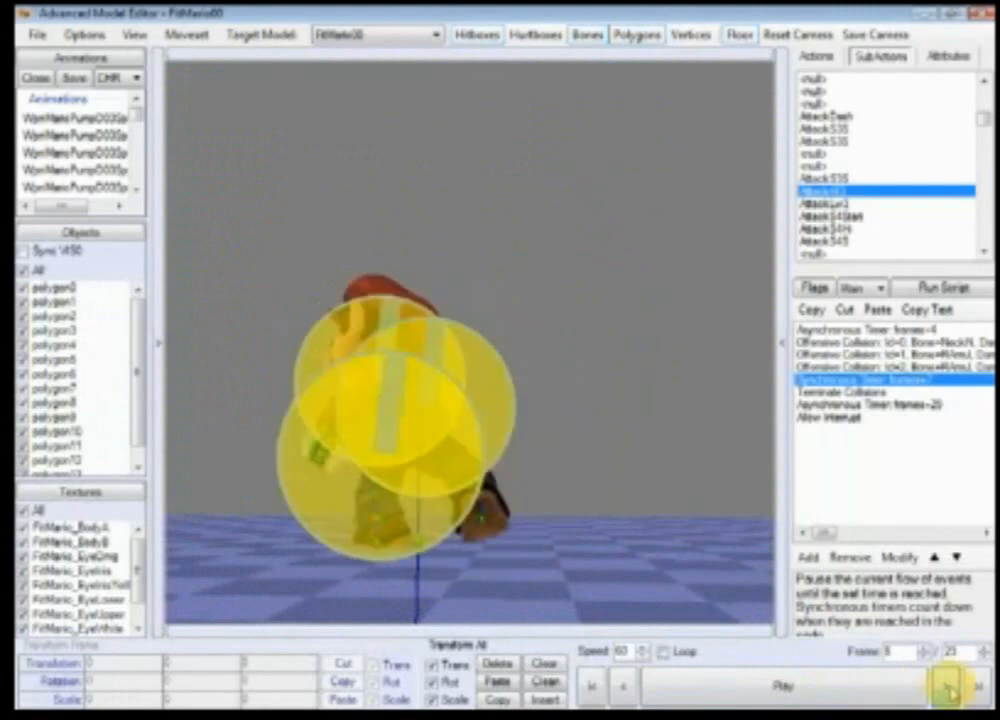
{"action": "left_click", "coordinate": [948, 688]}
{"action": "left_click", "coordinate": [948, 688]}
{"action": "left_click", "coordinate": [948, 688]}
{"action": "left_click", "coordinate": [950, 691]}
{"action": "left_click", "coordinate": [950, 691]}
Step: Play the subaction again, inspect Mario up close and return to the first frame
{"action": "left_click", "coordinate": [877, 693]}
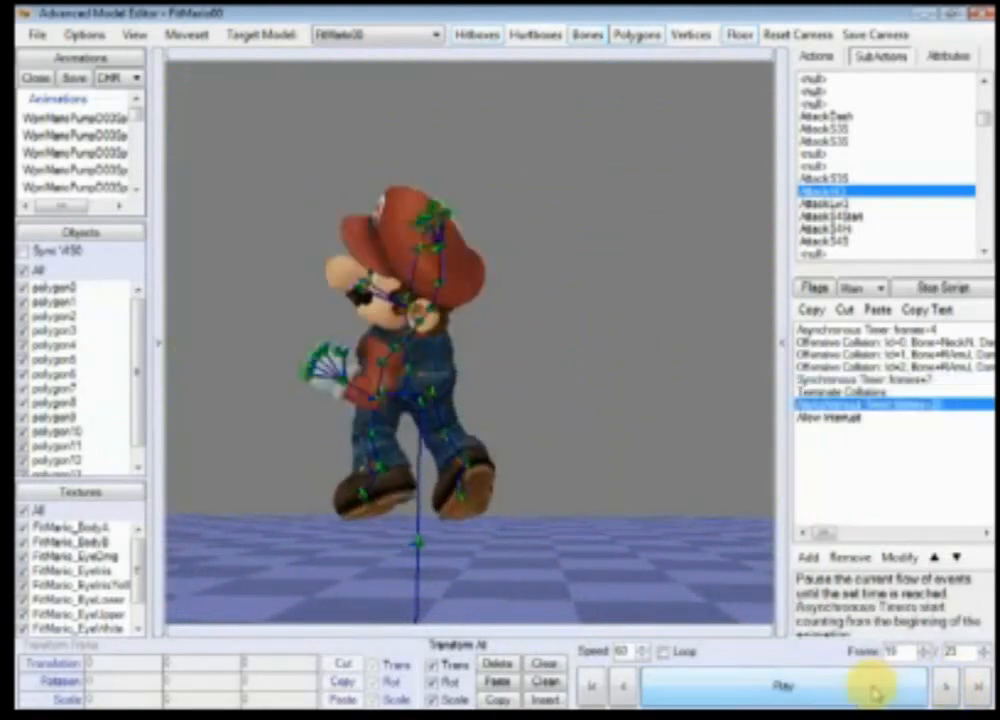
{"action": "left_click", "coordinate": [595, 688]}
{"action": "scroll", "coordinate": [587, 535], "scroll_direction": "up", "scroll_amount": 10}
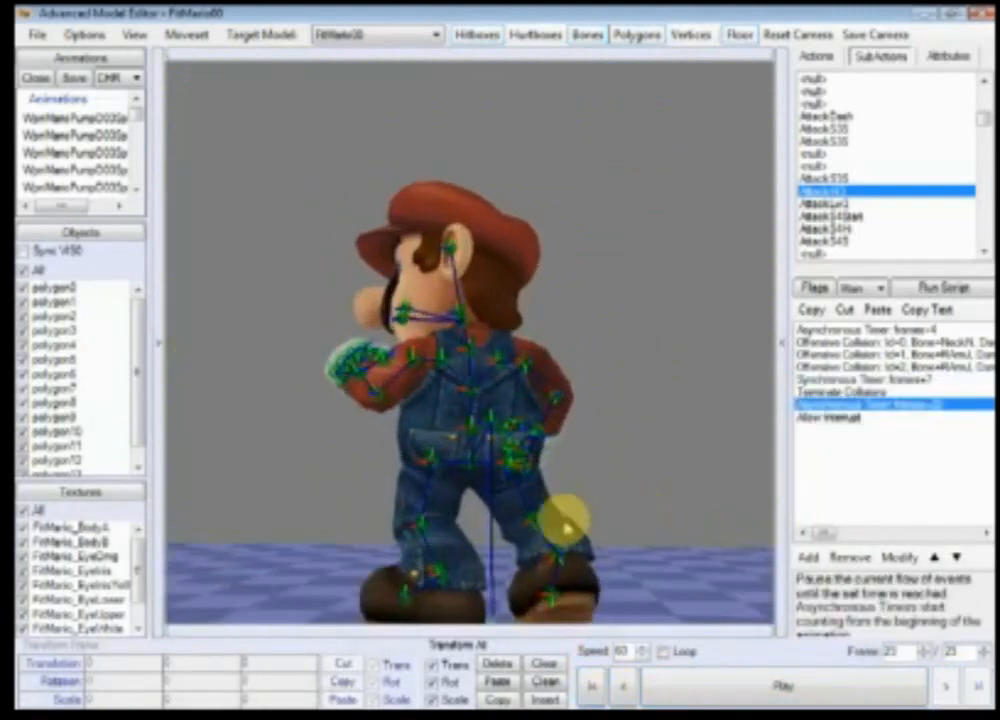
{"action": "scroll", "coordinate": [595, 550], "scroll_direction": "down", "scroll_amount": 10}
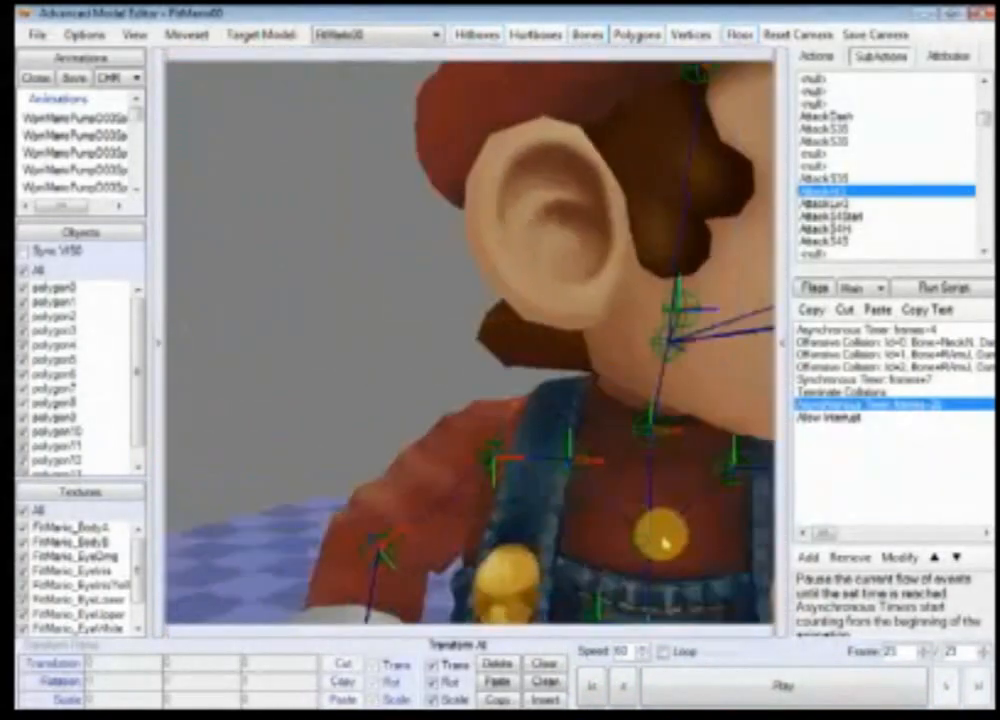
{"action": "scroll", "coordinate": [580, 512], "scroll_direction": "down", "scroll_amount": 2}
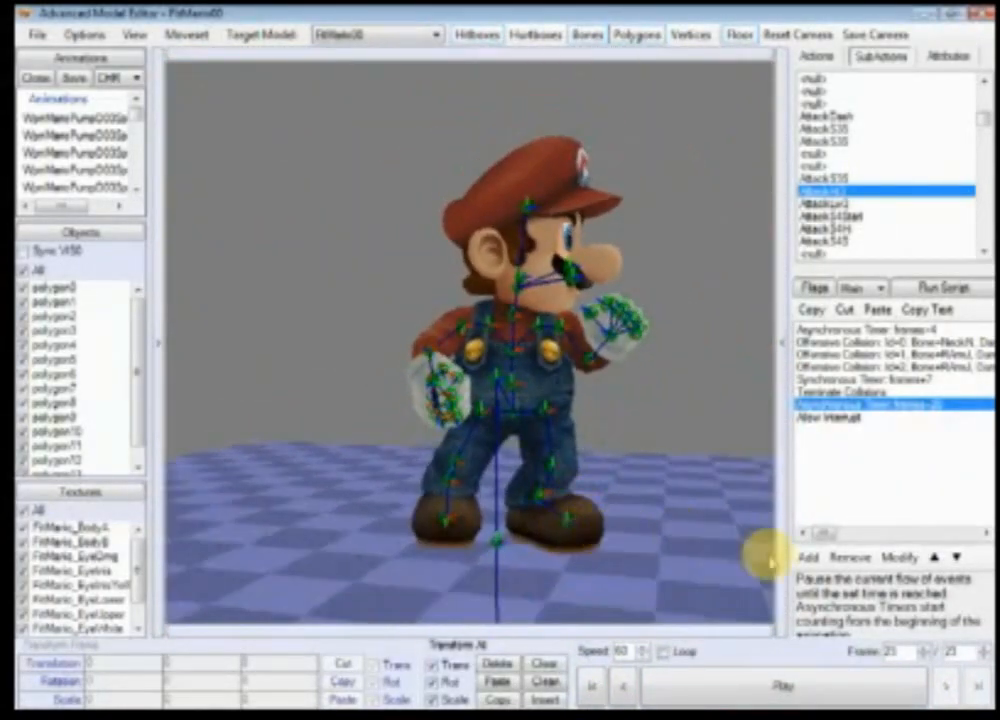
{"action": "left_click", "coordinate": [592, 689]}
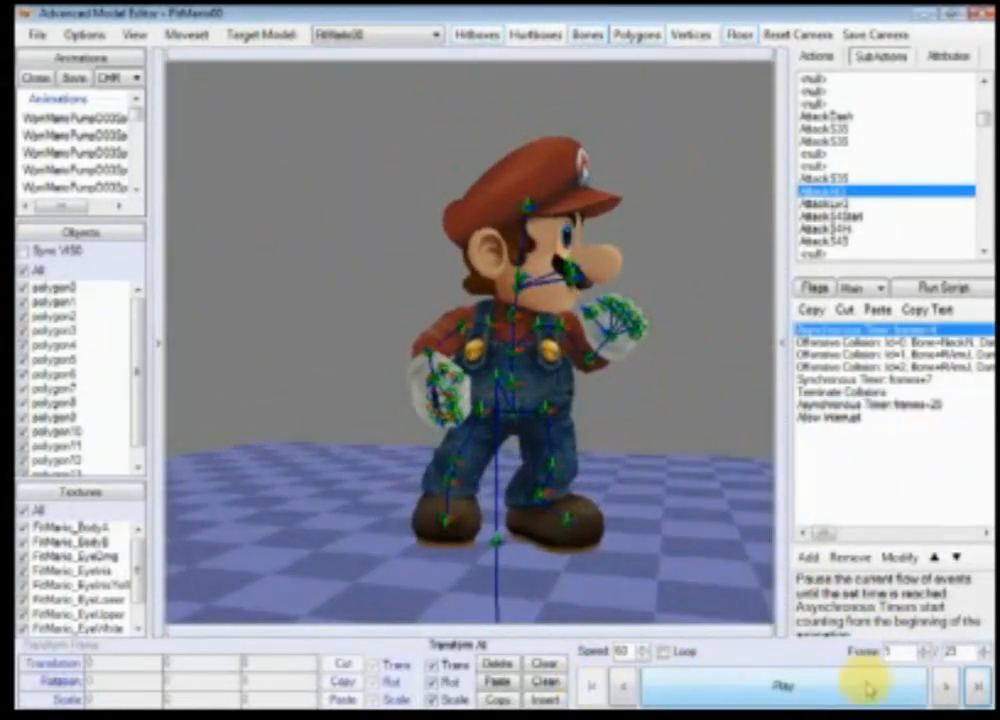
Step: Step forward a few frames and hide the hitboxes
{"action": "left_click", "coordinate": [949, 687]}
{"action": "left_click", "coordinate": [950, 687]}
{"action": "left_click", "coordinate": [951, 687]}
{"action": "left_click", "coordinate": [951, 687]}
{"action": "left_click", "coordinate": [950, 687]}
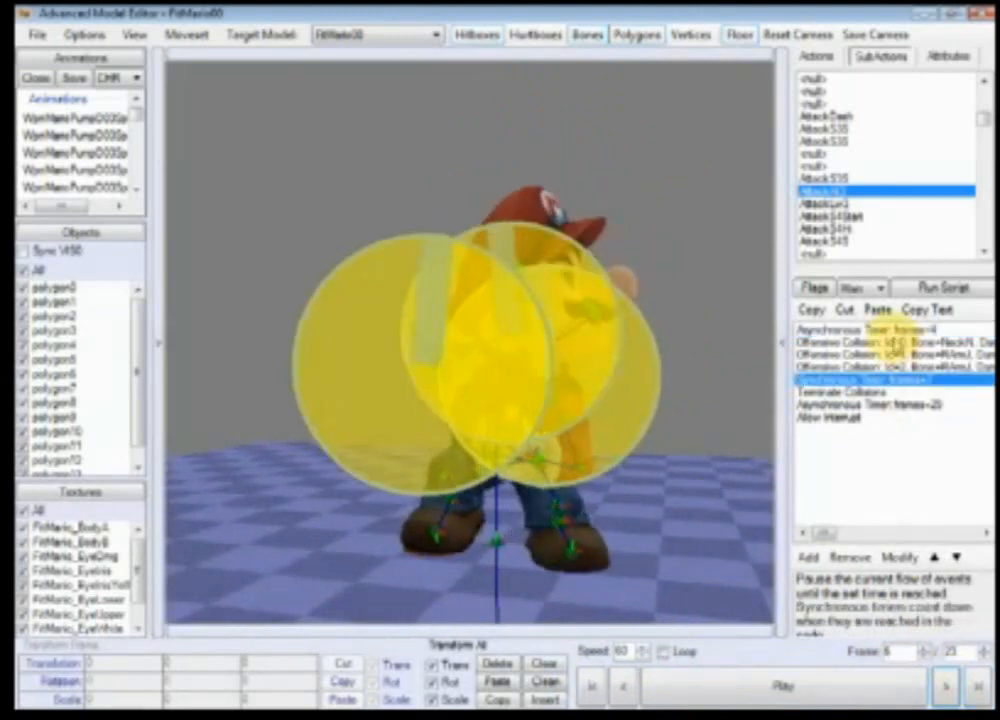
{"action": "left_click", "coordinate": [478, 34]}
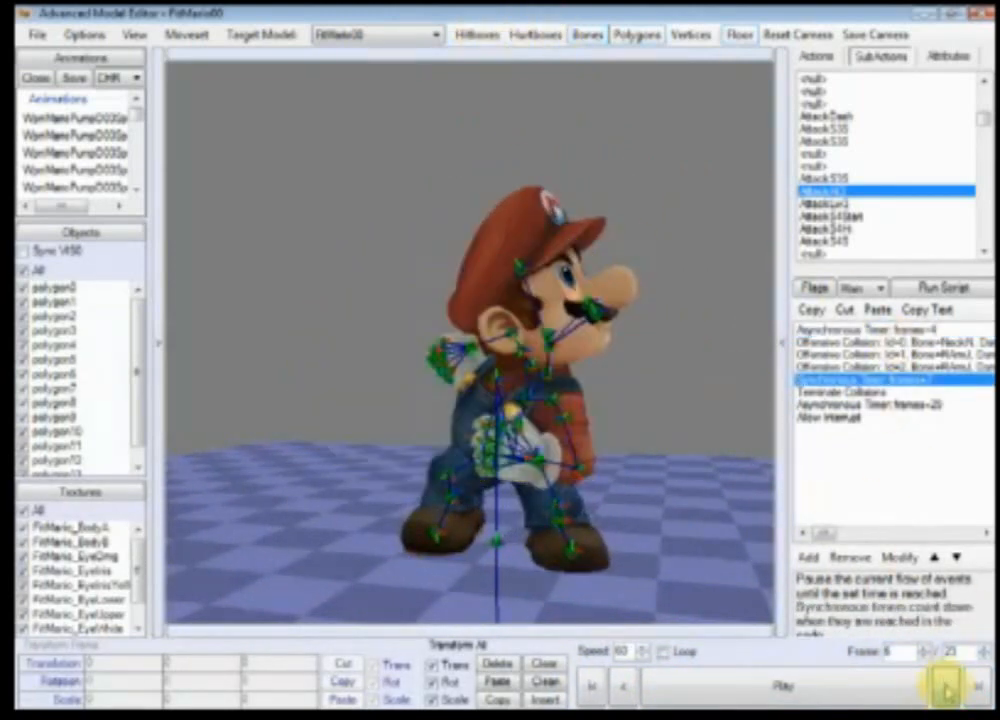
{"action": "left_click", "coordinate": [948, 687]}
{"action": "left_click", "coordinate": [697, 511]}
{"action": "mouse_move", "coordinate": [697, 507]}
{"action": "left_mouse_down"}
{"action": "mouse_move", "coordinate": [676, 444]}
{"action": "mouse_move", "coordinate": [458, 475]}
{"action": "mouse_move", "coordinate": [518, 487]}
{"action": "mouse_move", "coordinate": [520, 549]}
{"action": "left_mouse_up"}
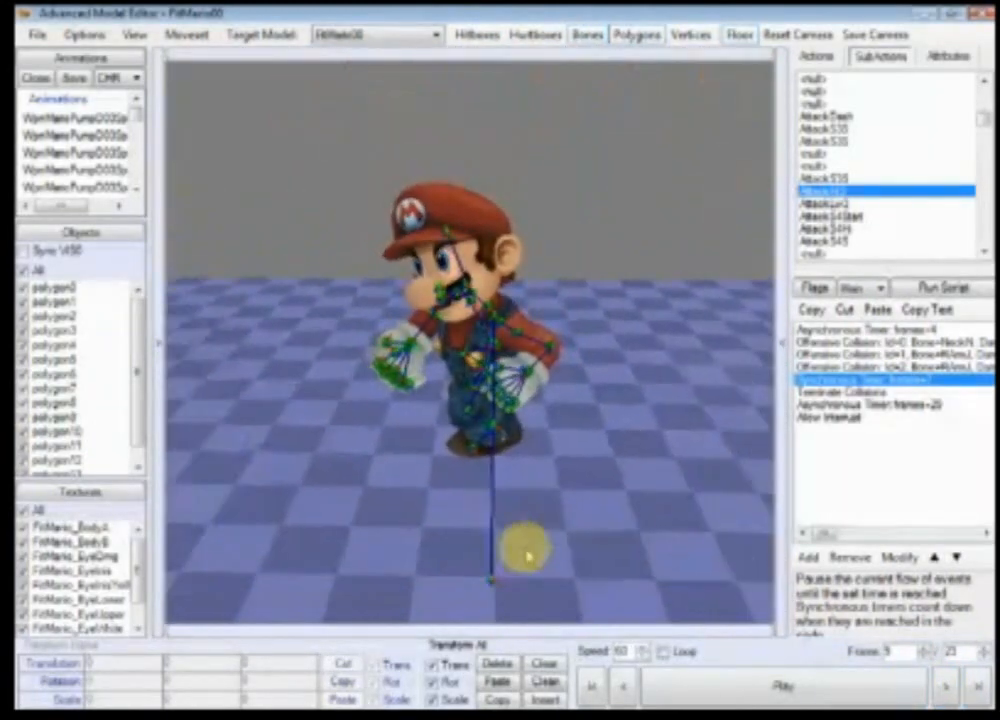
Step: Step back and forth through frames 8 to 10 of AttackHi3 while orbiting and zooming around Mario
{"action": "left_click", "coordinate": [950, 652]}
{"action": "left_click", "coordinate": [944, 686]}
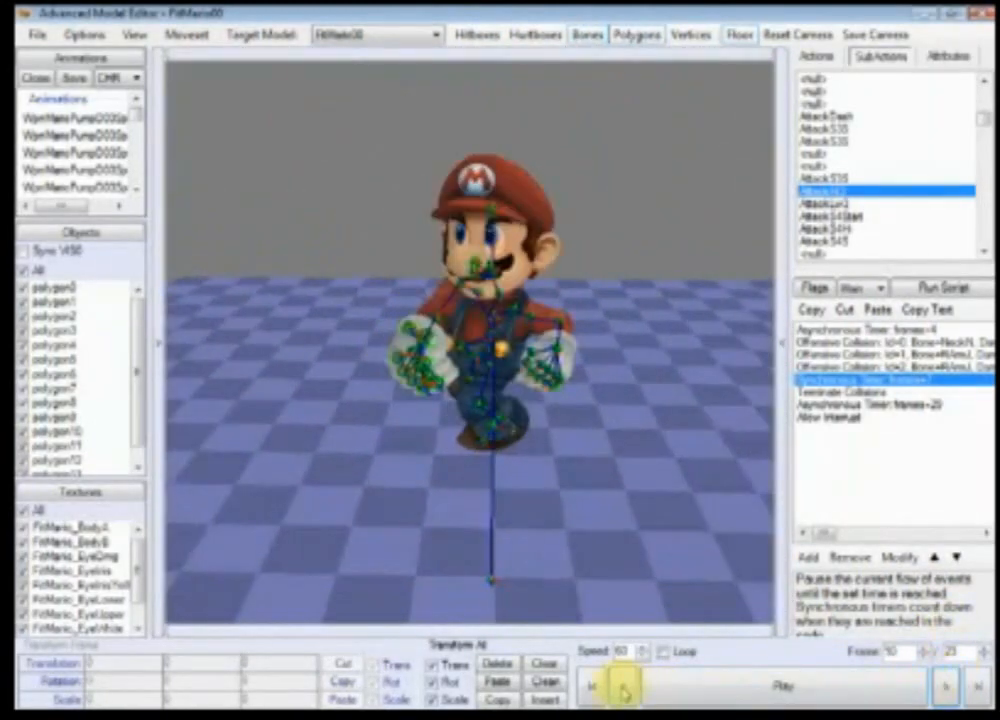
{"action": "scroll", "coordinate": [634, 524], "scroll_direction": "up", "scroll_amount": 3}
{"action": "right_click_drag", "start_coordinate": [634, 513], "coordinate": [778, 645], "text": "ctrl"}
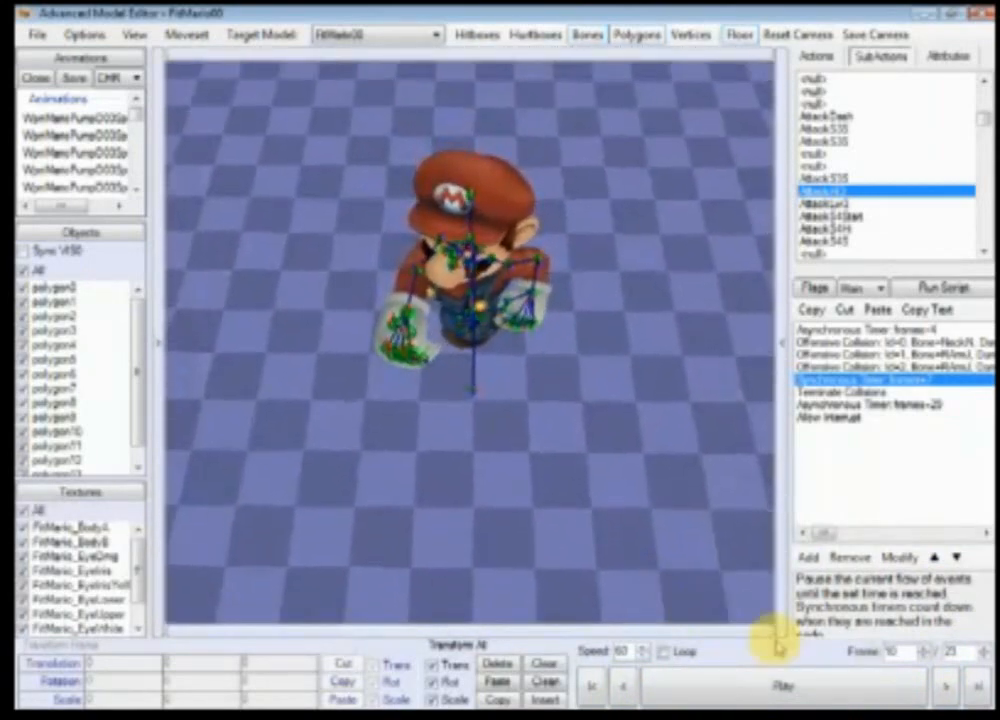
{"action": "left_click", "coordinate": [948, 688]}
{"action": "left_click", "coordinate": [626, 688]}
{"action": "left_click", "coordinate": [626, 688]}
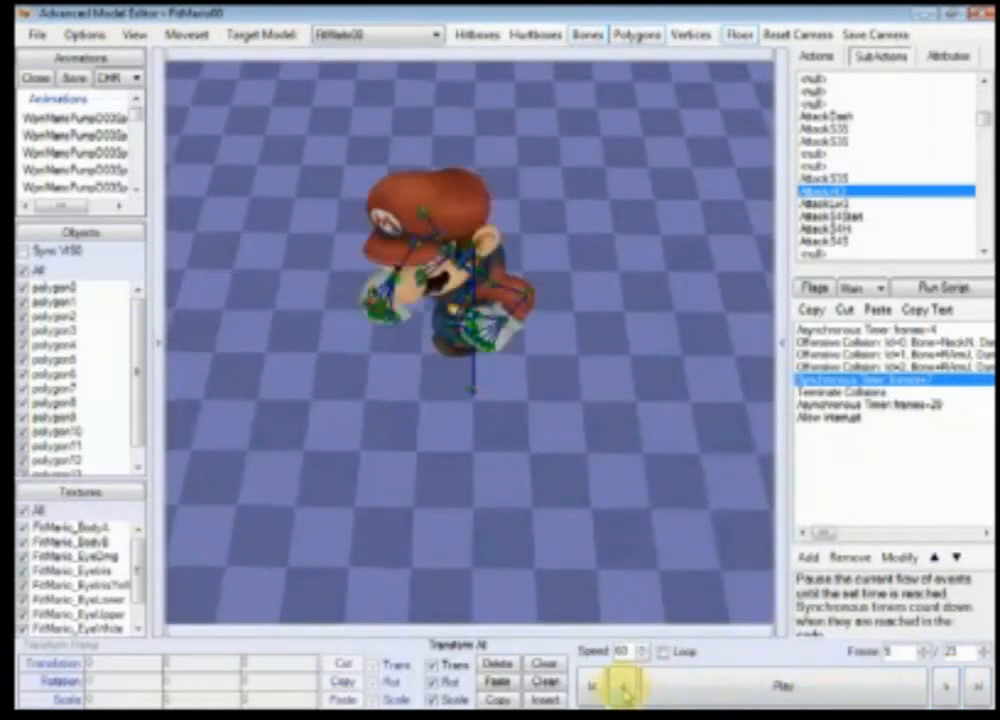
{"action": "left_click", "coordinate": [626, 688]}
{"action": "left_click", "coordinate": [945, 690]}
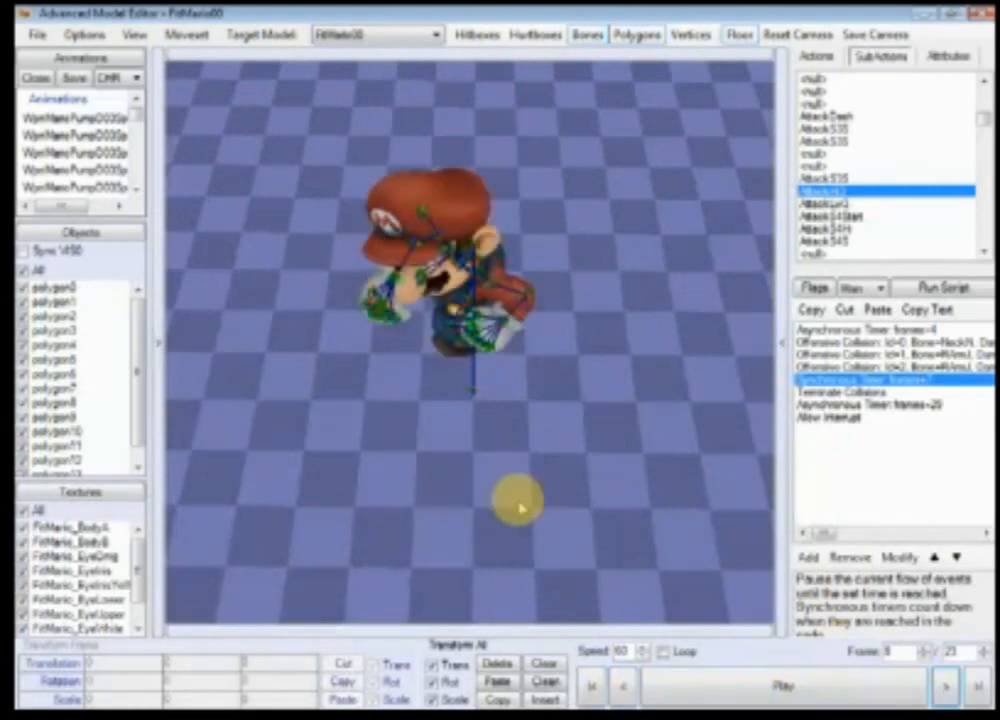
{"action": "scroll", "coordinate": [520, 509], "scroll_direction": "up", "scroll_amount": 2}
{"action": "right_click_drag", "start_coordinate": [520, 509], "coordinate": [558, 549]}
{"action": "scroll", "coordinate": [574, 551], "scroll_direction": "up", "scroll_amount": 3}
{"action": "scroll", "coordinate": [473, 441], "scroll_direction": "up", "scroll_amount": 3}
{"action": "scroll", "coordinate": [528, 490], "scroll_direction": "down", "scroll_amount": 3}
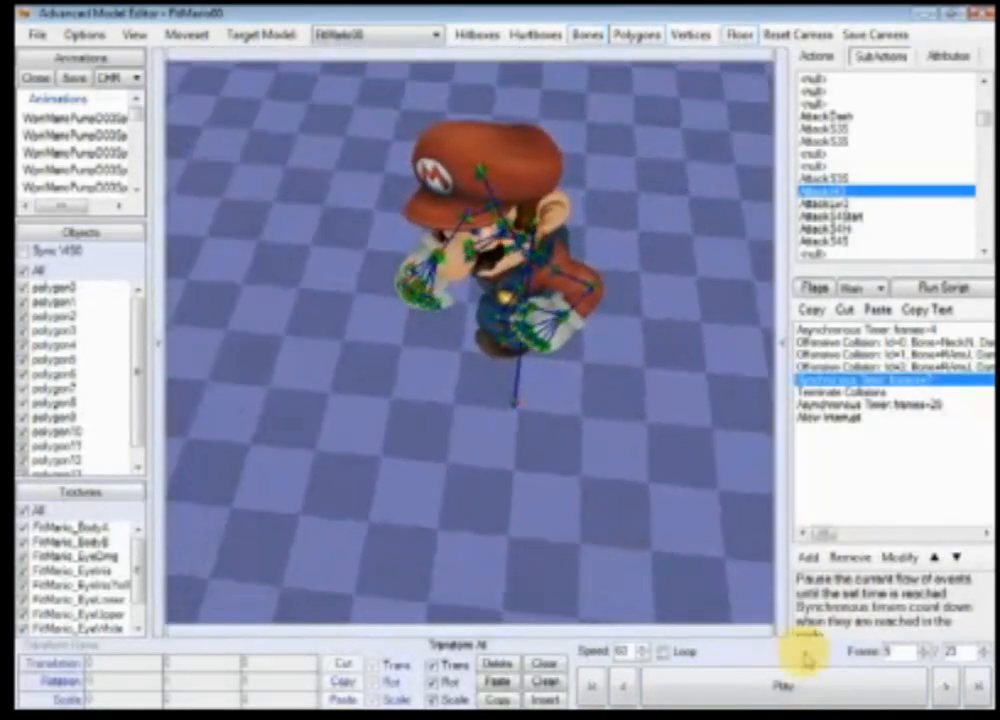
{"action": "left_click", "coordinate": [945, 688]}
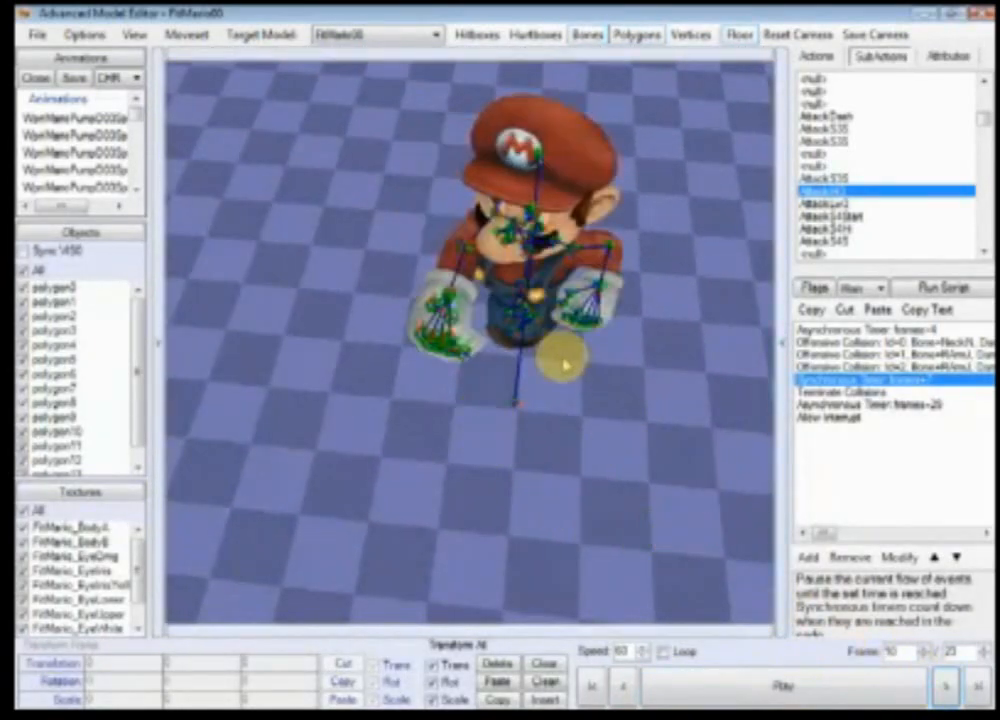
Step: Set the first Asynchronous Timer event in the subaction to 9 frames
{"action": "double_click", "coordinate": [848, 330]}
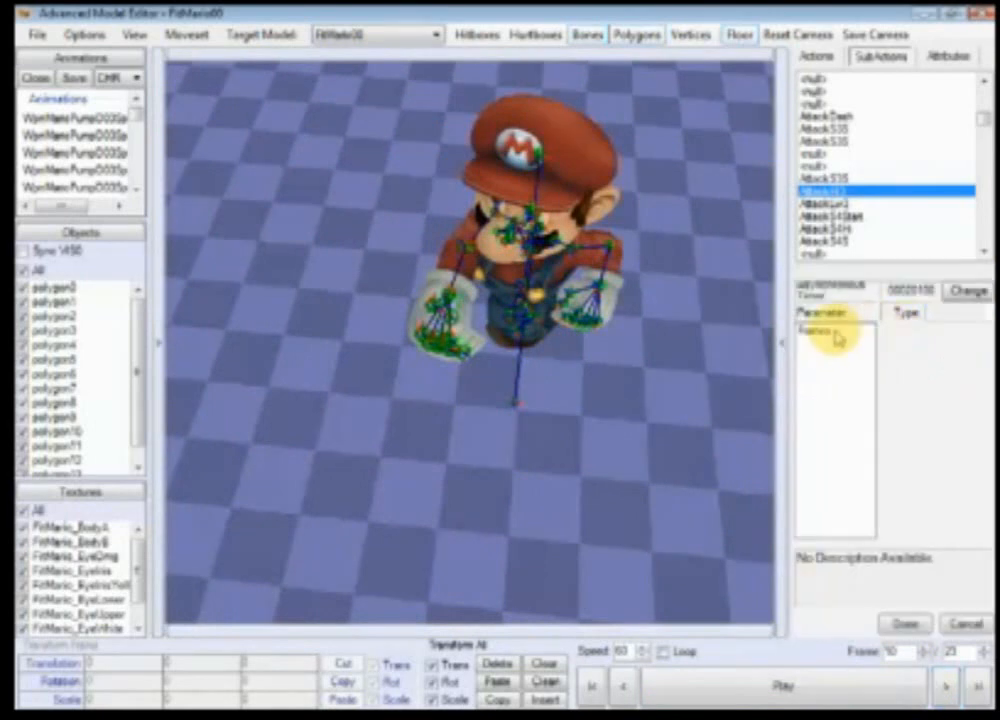
{"action": "left_click", "coordinate": [826, 330]}
{"action": "left_click", "coordinate": [904, 624]}
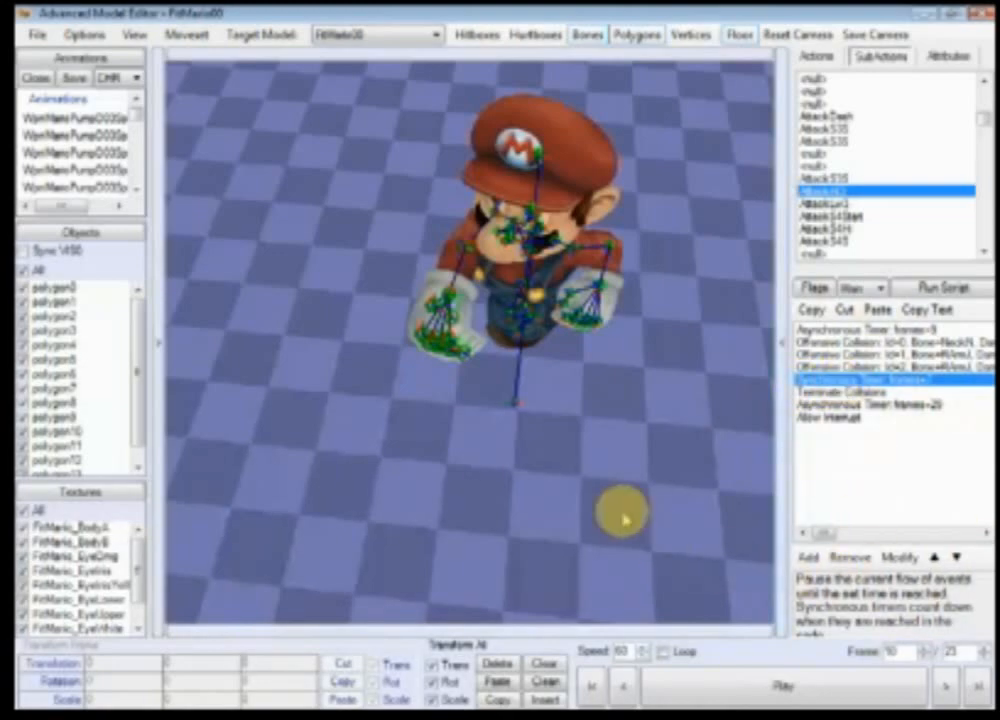
Step: Orbit to a side view of Mario and compare the timer events, going back one frame
{"action": "scroll", "coordinate": [569, 458], "scroll_direction": "up", "scroll_amount": 10}
{"action": "right_click_drag", "start_coordinate": [544, 467], "coordinate": [693, 407]}
{"action": "scroll", "coordinate": [529, 489], "scroll_direction": "up", "scroll_amount": 2}
{"action": "scroll", "coordinate": [527, 491], "scroll_direction": "down", "scroll_amount": 8}
{"action": "scroll", "coordinate": [693, 407], "scroll_direction": "down", "scroll_amount": 3}
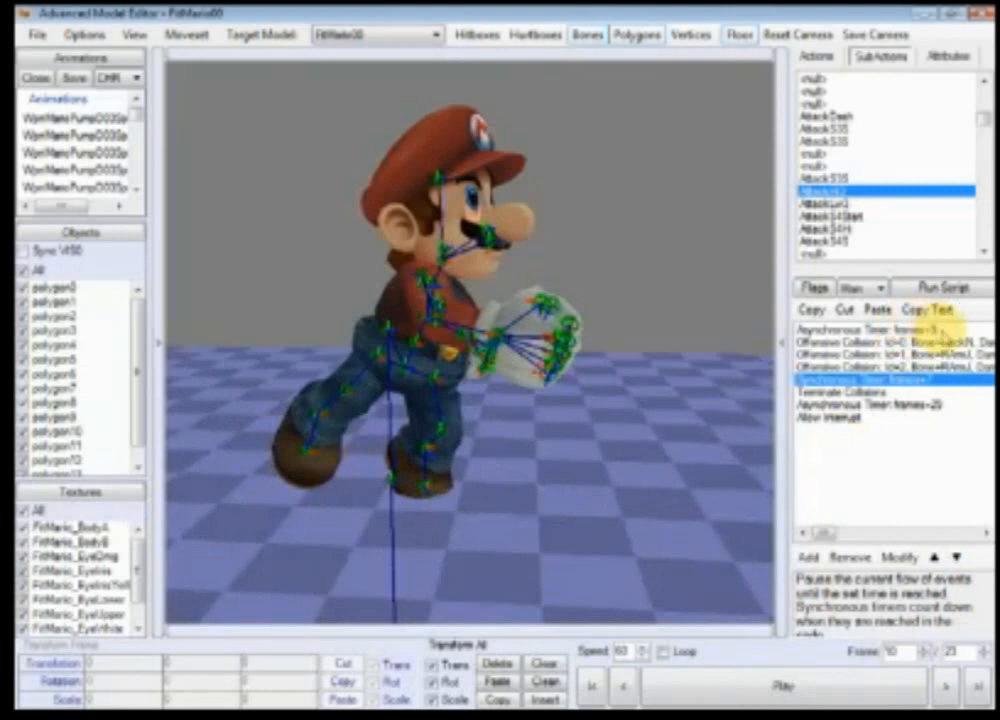
{"action": "left_click", "coordinate": [893, 330]}
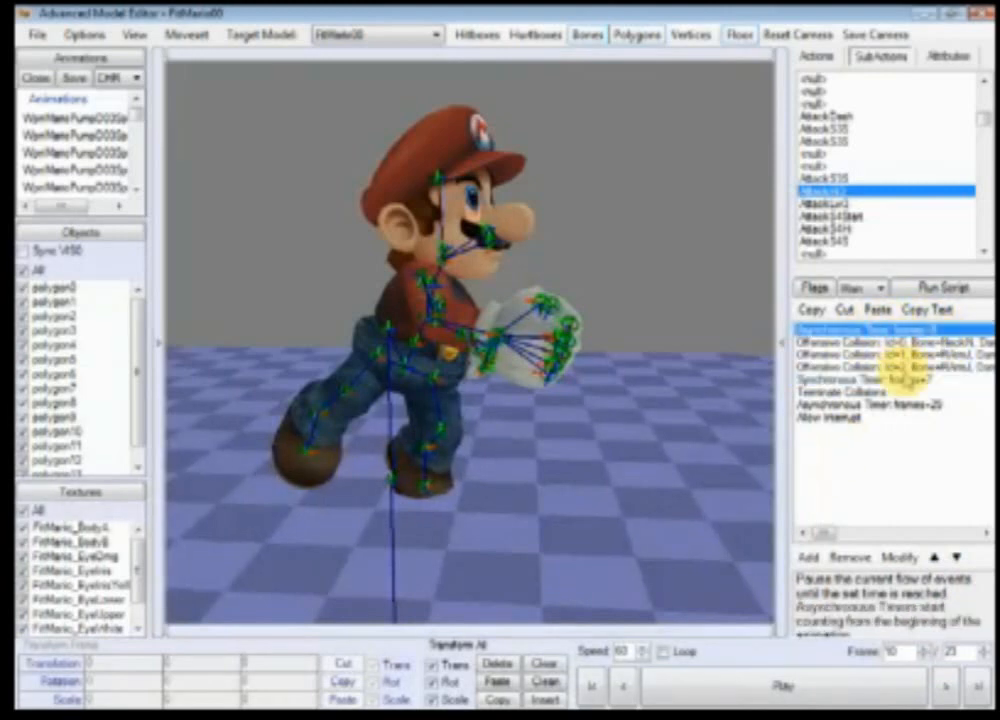
{"action": "left_click", "coordinate": [906, 379]}
{"action": "left_click", "coordinate": [916, 331]}
{"action": "left_click", "coordinate": [918, 380]}
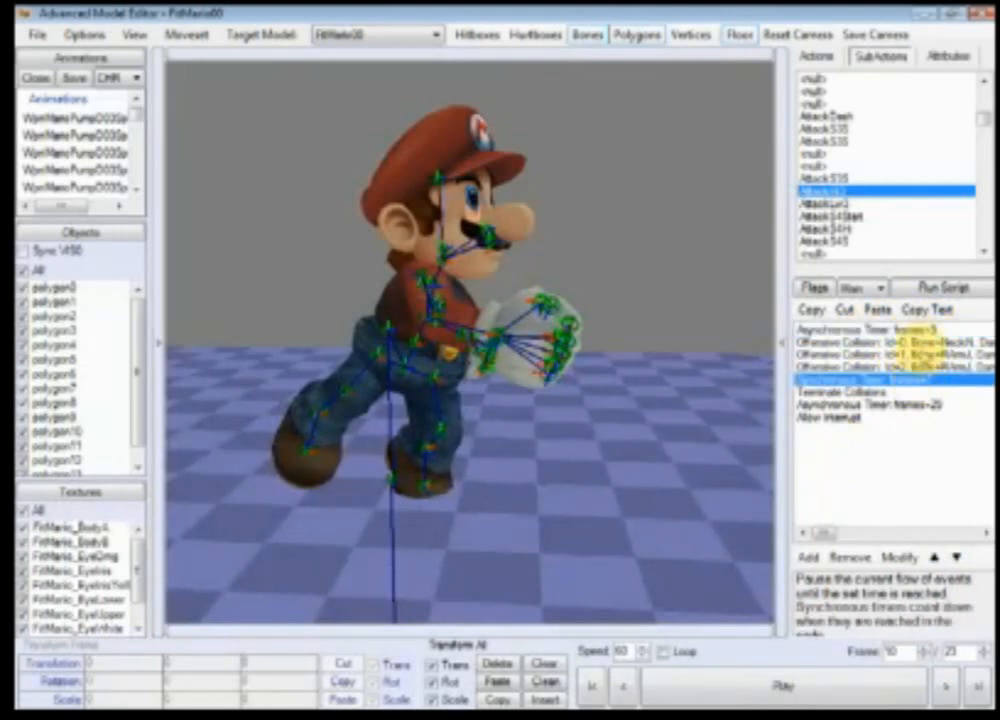
{"action": "left_click", "coordinate": [924, 329]}
{"action": "left_click", "coordinate": [617, 688]}
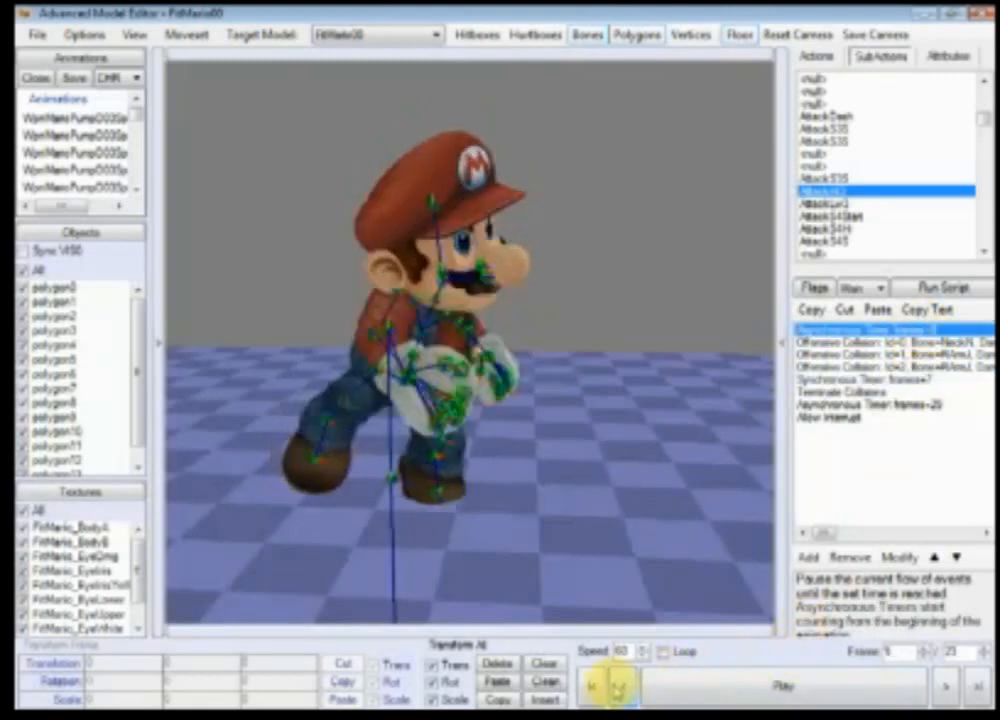
Step: Step forward through the AttackHi3 frames to the raised-fist pose, adjusting the view around Mario
{"action": "left_click", "coordinate": [943, 686]}
{"action": "left_click", "coordinate": [943, 686]}
{"action": "left_click", "coordinate": [943, 686]}
{"action": "left_click", "coordinate": [943, 686]}
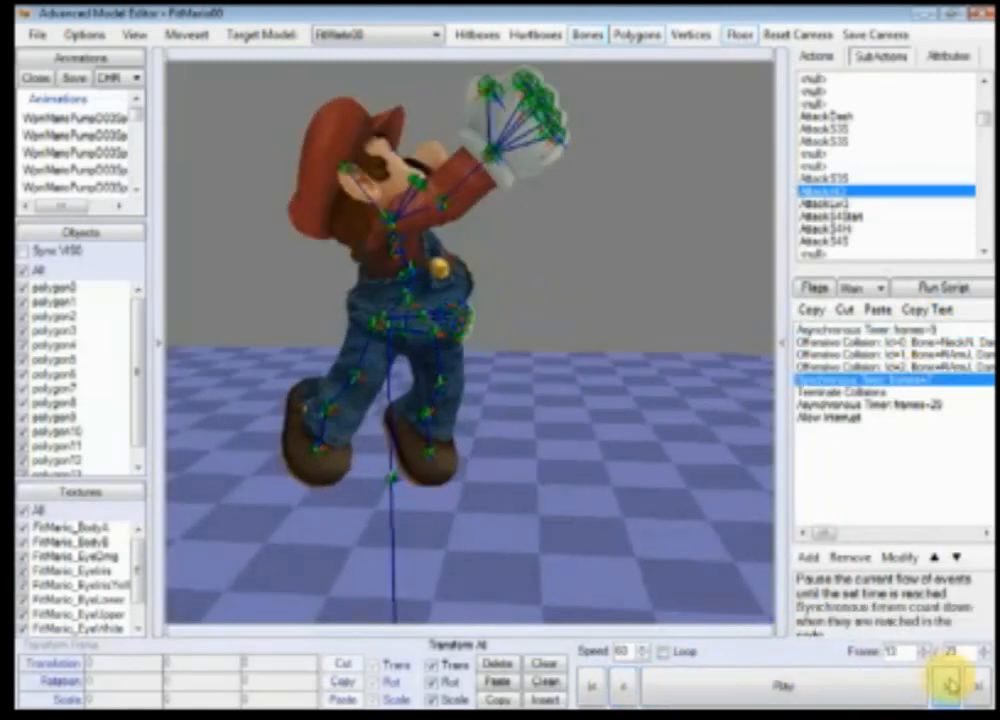
{"action": "left_click", "coordinate": [943, 686]}
{"action": "left_click", "coordinate": [945, 686]}
{"action": "left_click", "coordinate": [945, 686]}
{"action": "left_click", "coordinate": [945, 686]}
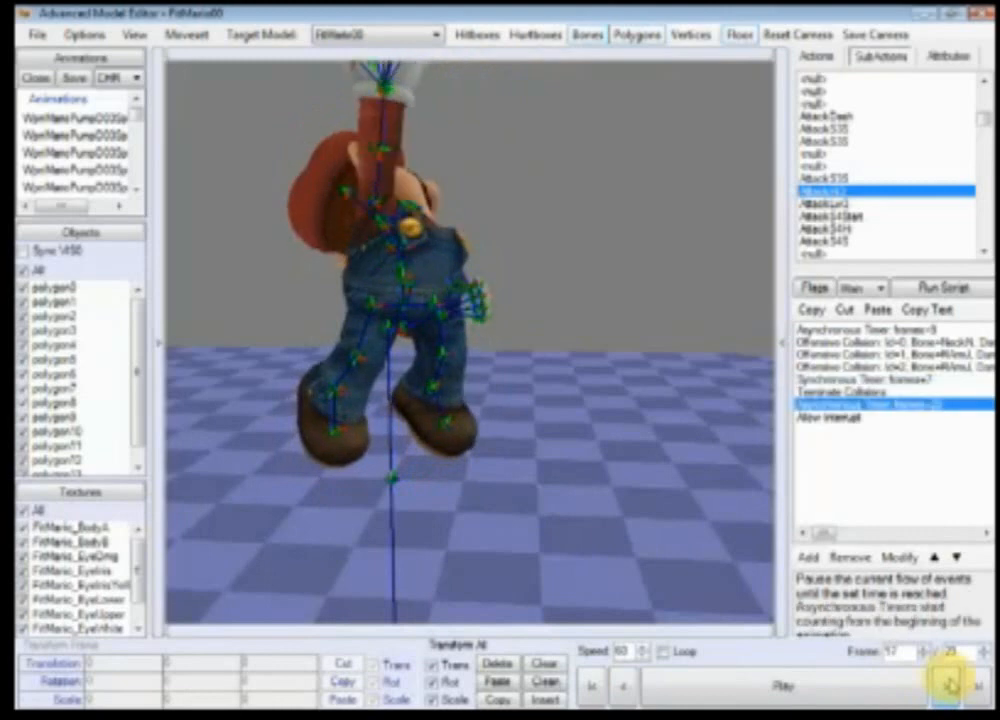
{"action": "right_click_drag", "start_coordinate": [645, 415], "coordinate": [685, 462]}
{"action": "scroll", "coordinate": [685, 462], "scroll_direction": "down", "scroll_amount": 3}
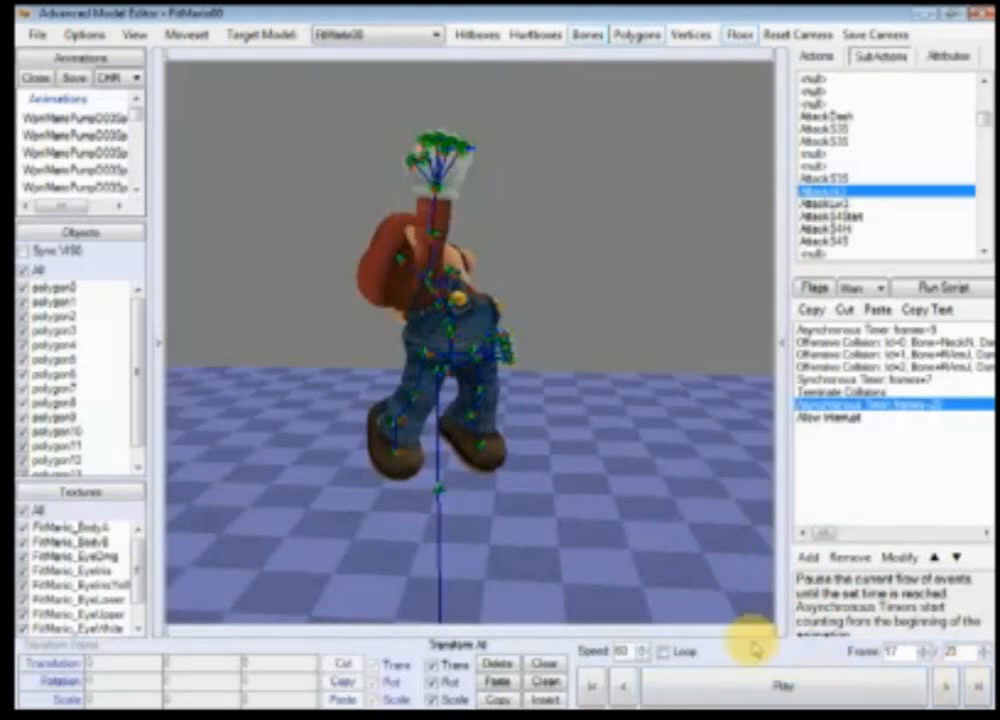
{"action": "scroll", "coordinate": [638, 519], "scroll_direction": "up", "scroll_amount": 3}
{"action": "scroll", "coordinate": [645, 550], "scroll_direction": "down", "scroll_amount": 3}
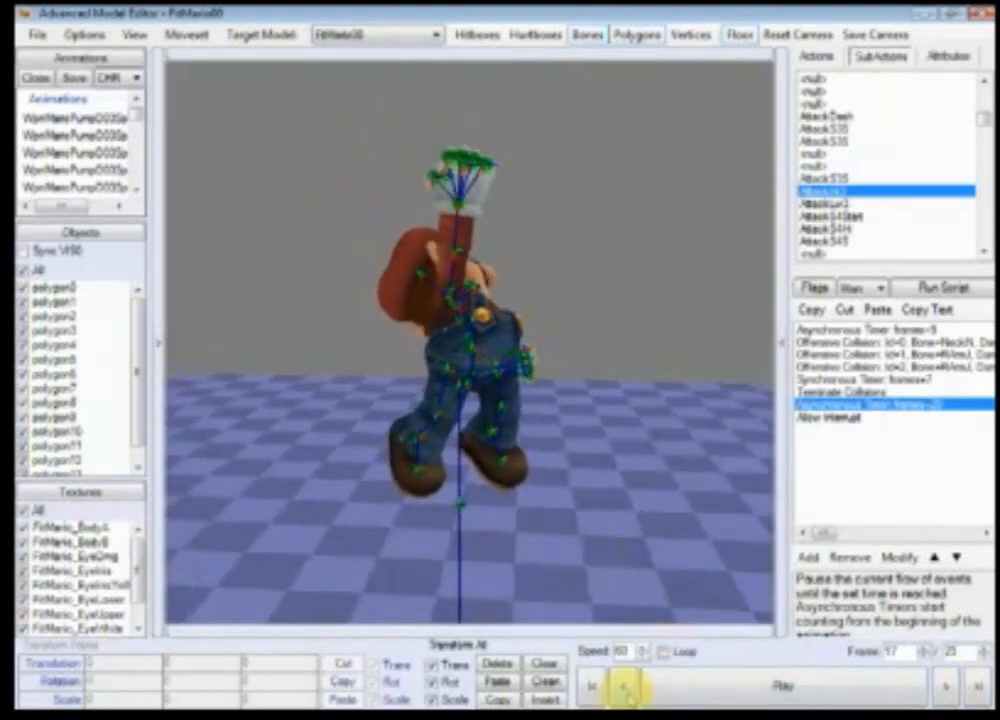
Step: Play the subaction, then step through its hitbox frames one at a time and play it again
{"action": "left_click", "coordinate": [687, 690]}
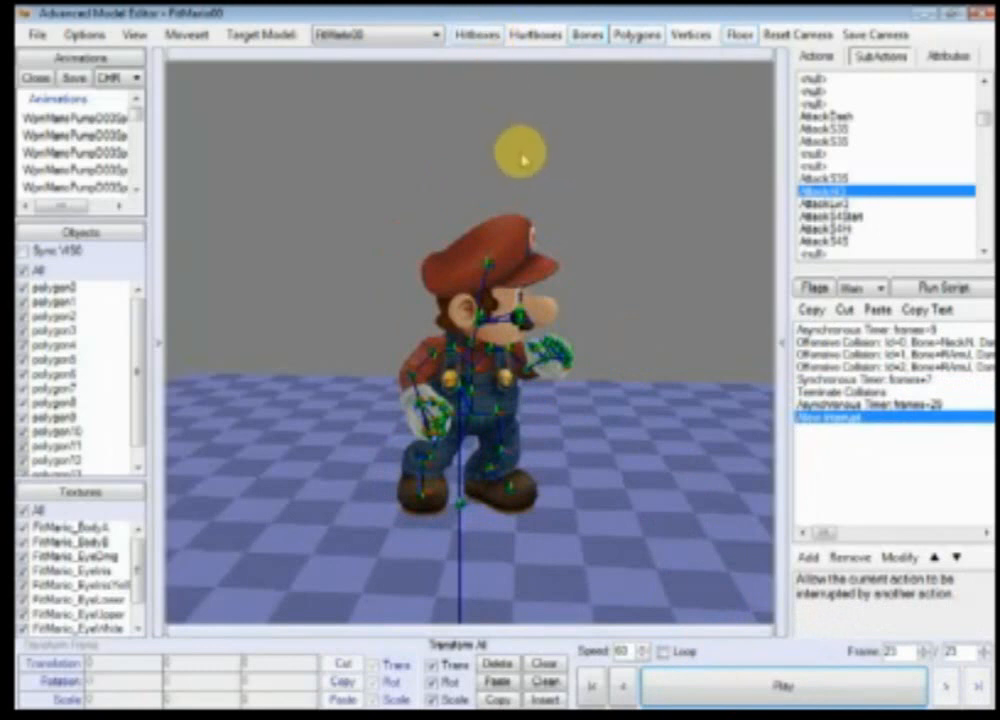
{"action": "left_click", "coordinate": [688, 688]}
{"action": "left_click", "coordinate": [945, 691]}
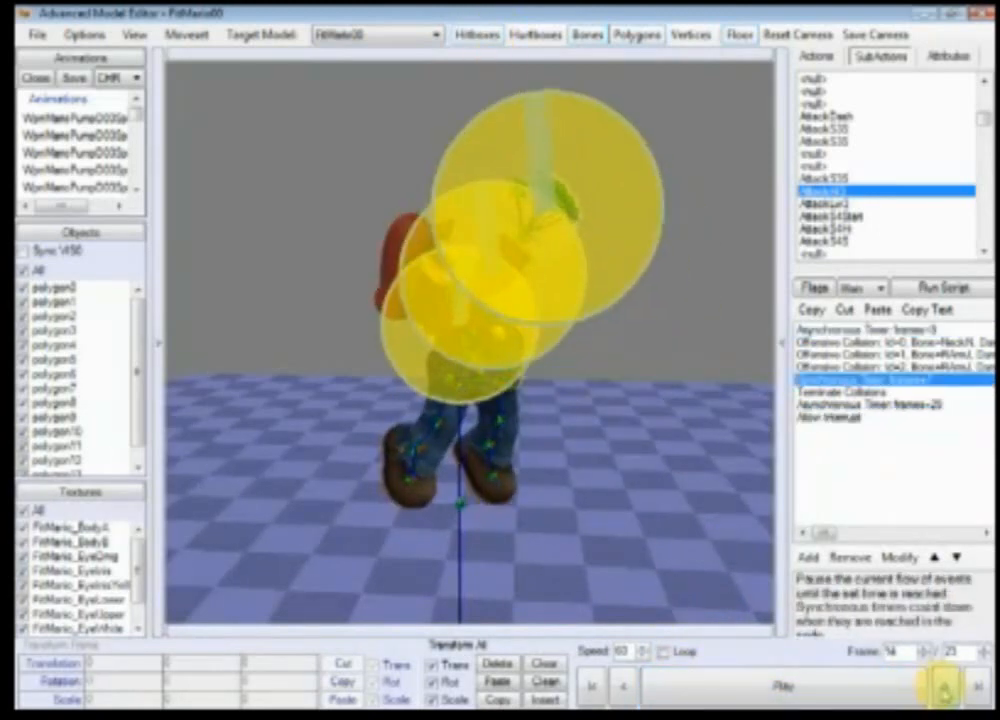
{"action": "left_click", "coordinate": [945, 691]}
{"action": "left_click", "coordinate": [945, 691]}
{"action": "left_click", "coordinate": [945, 691]}
{"action": "left_click", "coordinate": [946, 692]}
{"action": "left_click", "coordinate": [945, 691]}
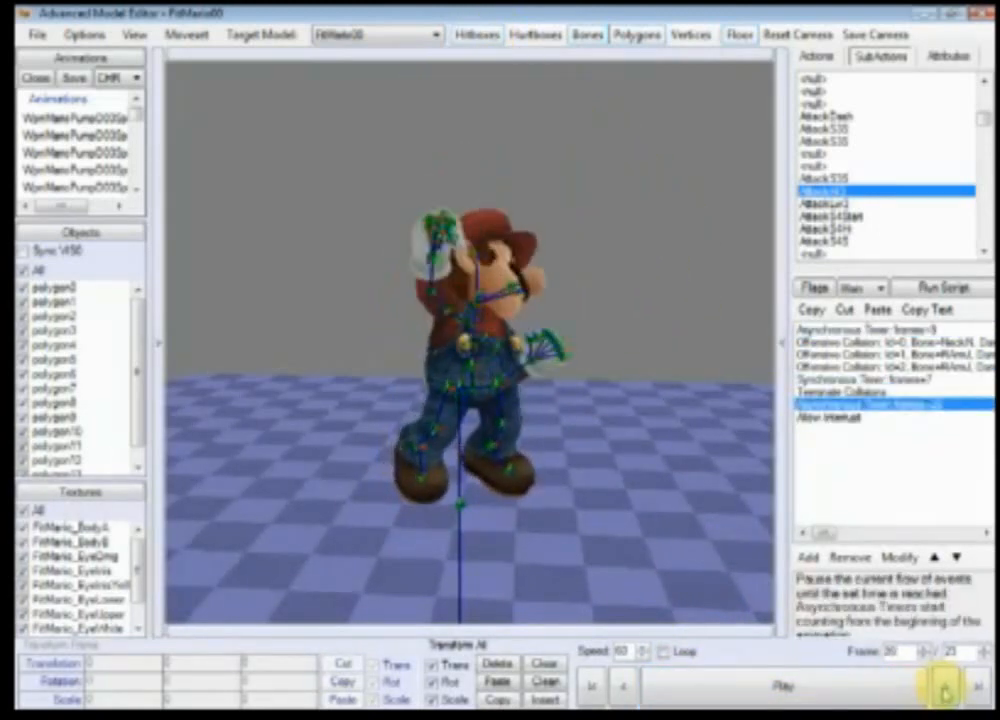
{"action": "left_click", "coordinate": [945, 691]}
{"action": "left_click", "coordinate": [785, 690]}
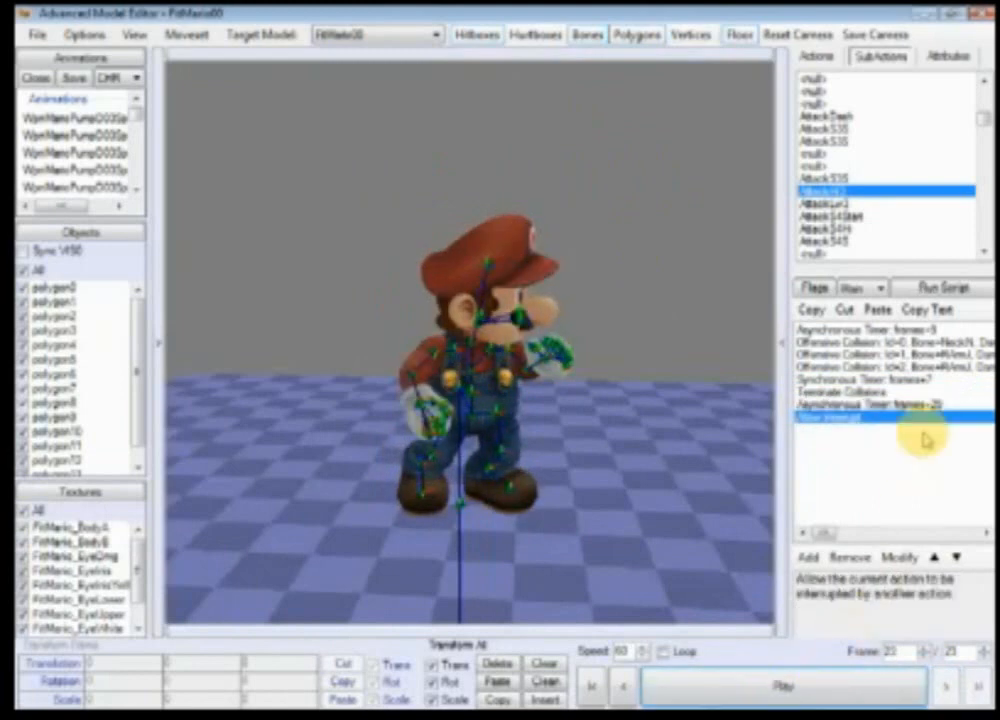
Step: Change the Synchronous Timer event into an Asynchronous Timer with its frames set to 17
{"action": "double_click", "coordinate": [928, 382]}
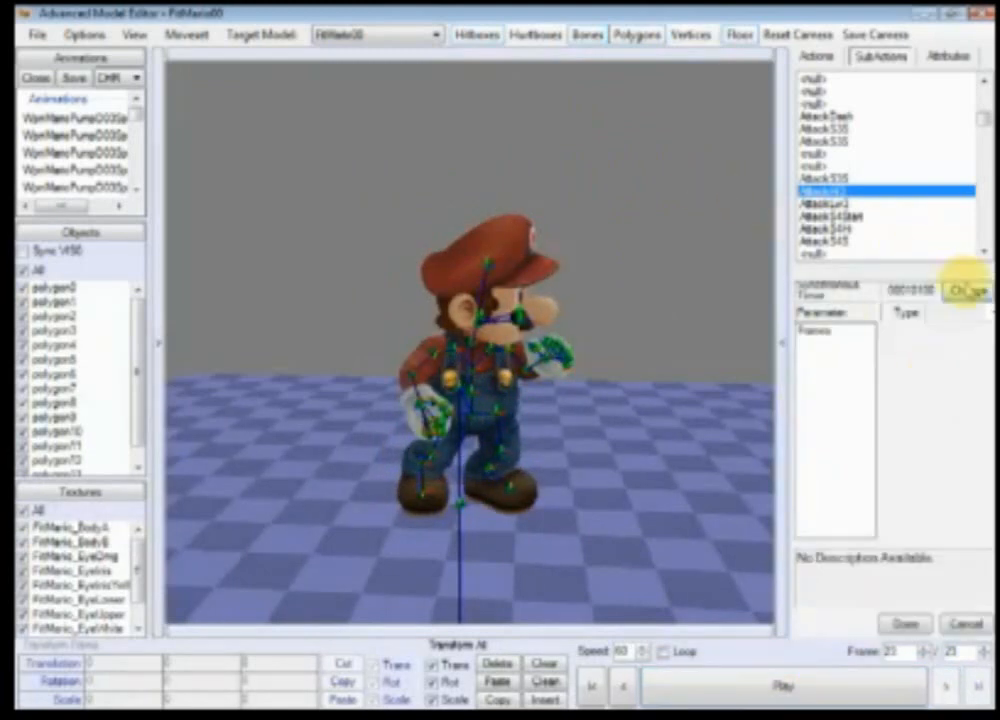
{"action": "left_click", "coordinate": [967, 290]}
{"action": "double_click", "coordinate": [200, 162]}
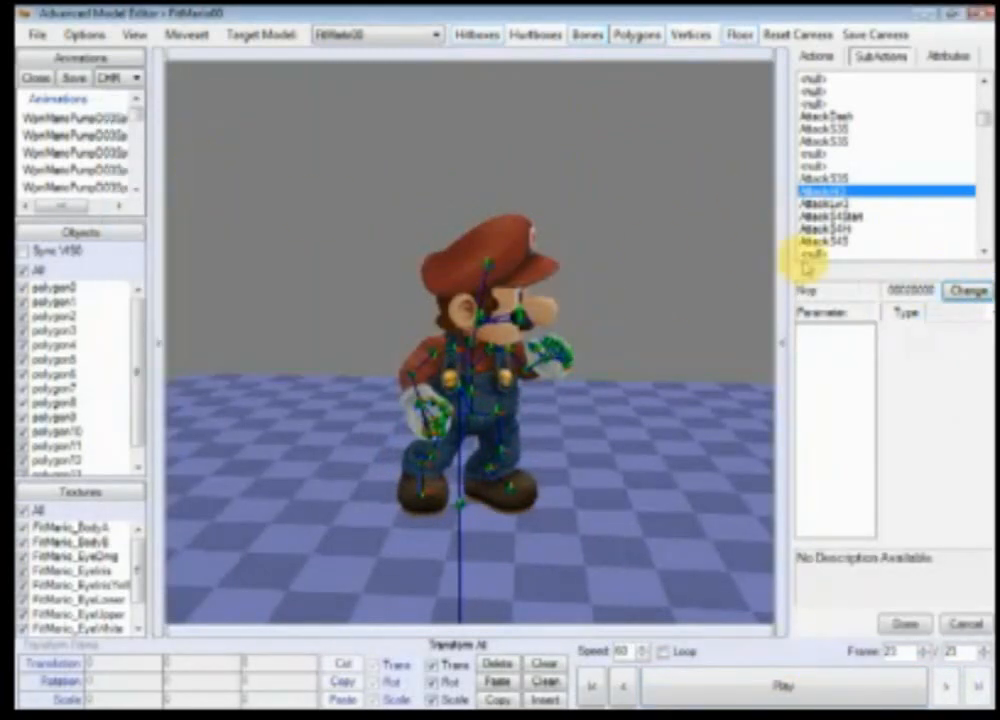
{"action": "left_click", "coordinate": [965, 290]}
{"action": "double_click", "coordinate": [185, 190]}
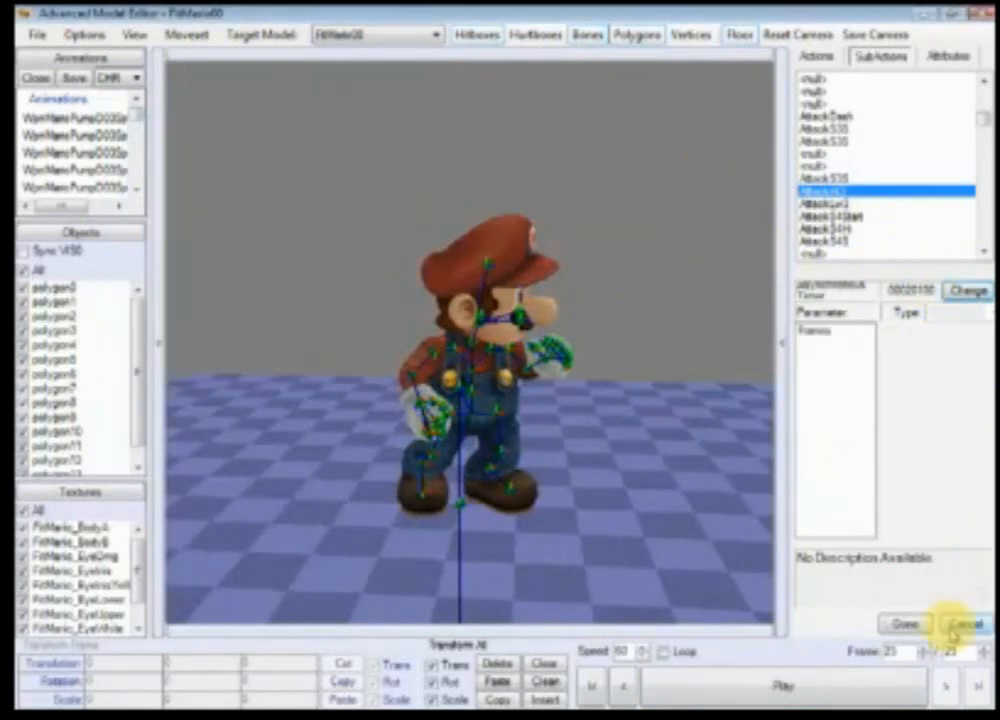
{"action": "left_click", "coordinate": [815, 331]}
{"action": "left_click", "coordinate": [953, 343]}
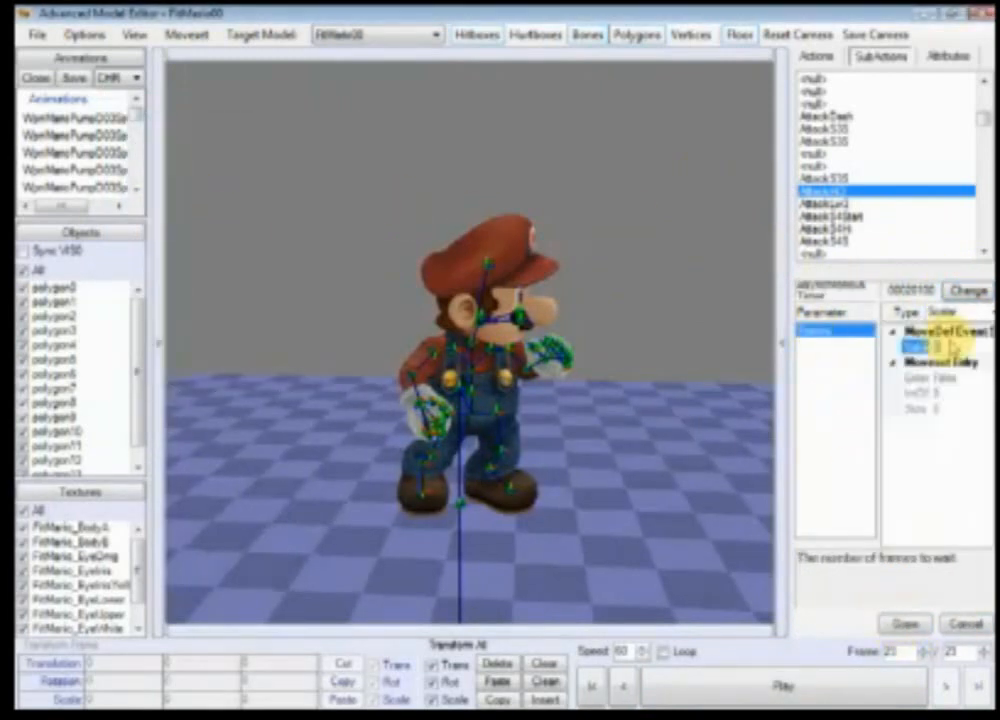
{"action": "type", "text": "17"}
{"action": "left_click", "coordinate": [904, 624]}
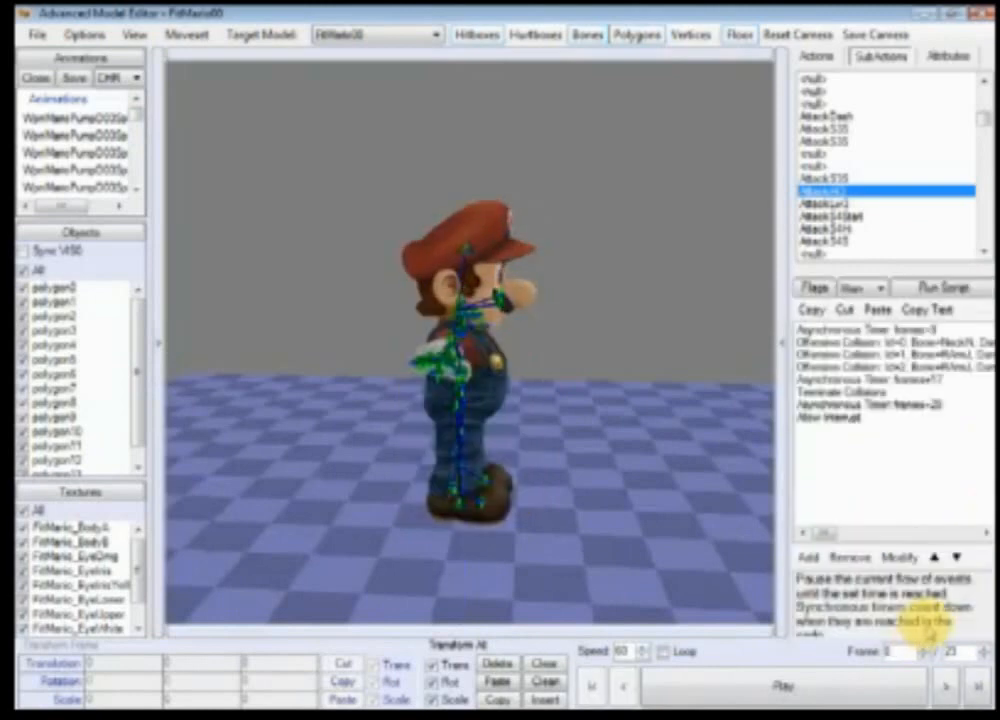
Step: Step through the subaction frame by frame from the start to check the new hitbox timing
{"action": "left_click", "coordinate": [931, 380]}
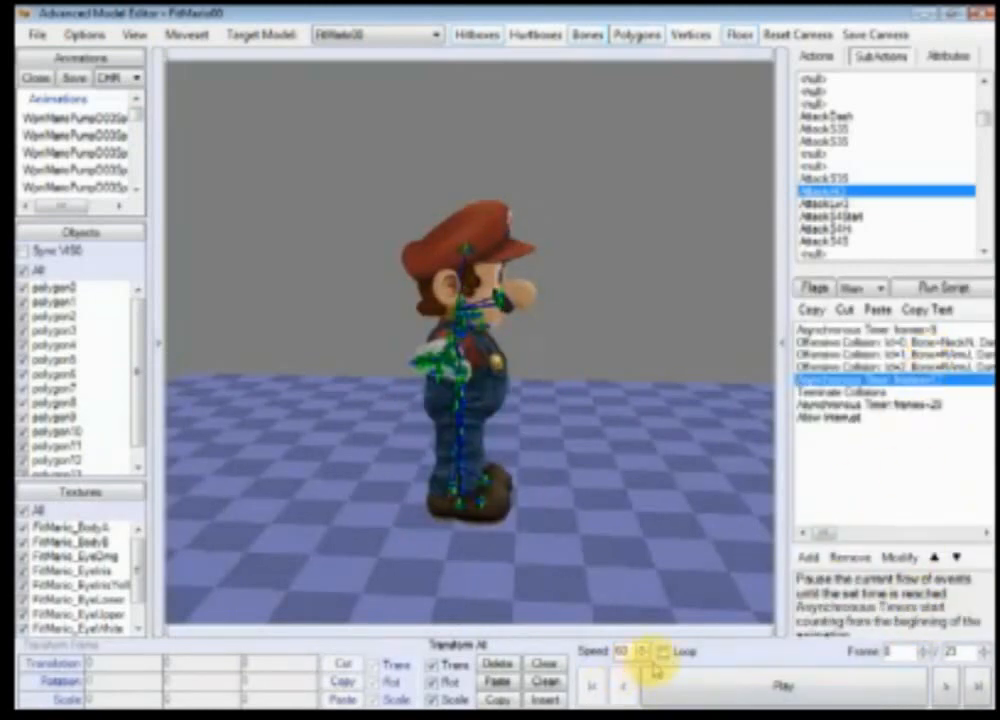
{"action": "left_click", "coordinate": [948, 686]}
{"action": "left_click", "coordinate": [948, 686]}
{"action": "left_click", "coordinate": [948, 686]}
{"action": "left_click", "coordinate": [948, 686]}
{"action": "left_click", "coordinate": [948, 686]}
{"action": "left_click", "coordinate": [948, 686]}
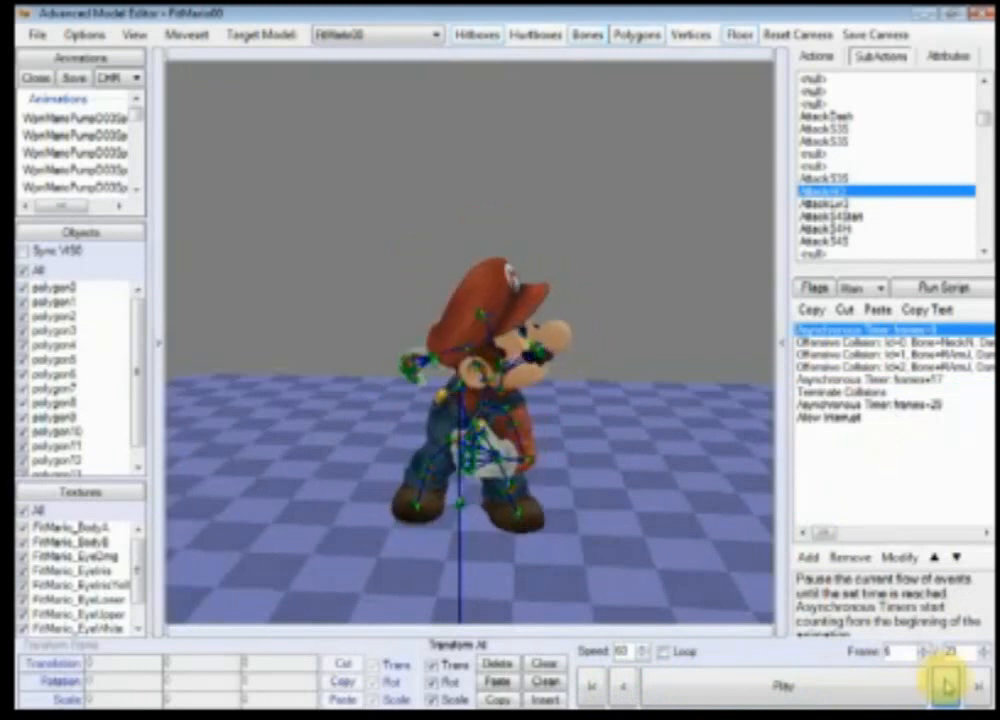
{"action": "left_click", "coordinate": [948, 686]}
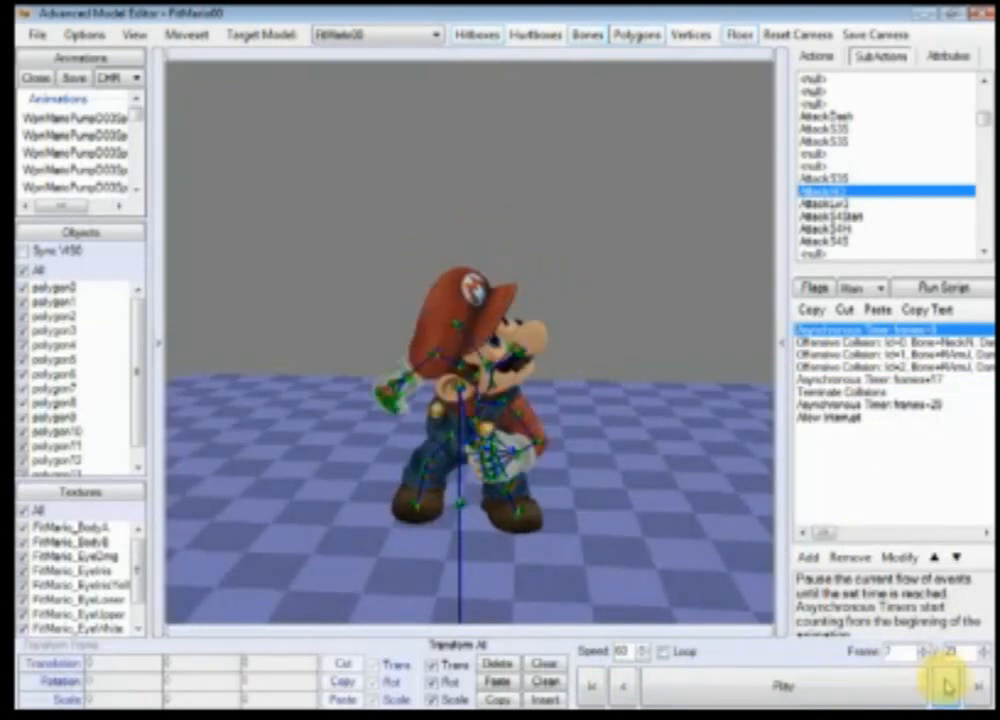
{"action": "left_click", "coordinate": [948, 686]}
{"action": "left_click", "coordinate": [948, 686]}
{"action": "left_click", "coordinate": [948, 686]}
{"action": "left_click", "coordinate": [948, 686]}
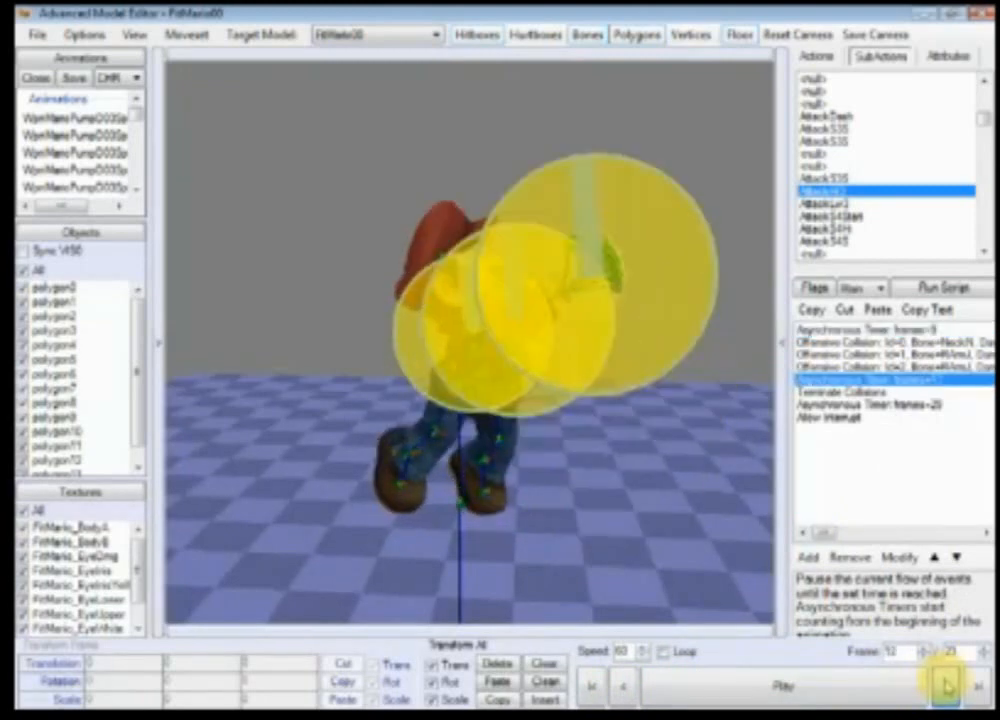
{"action": "left_click", "coordinate": [948, 686]}
{"action": "left_click", "coordinate": [948, 686]}
{"action": "left_click", "coordinate": [948, 686]}
{"action": "left_click", "coordinate": [948, 686]}
{"action": "left_click", "coordinate": [948, 686]}
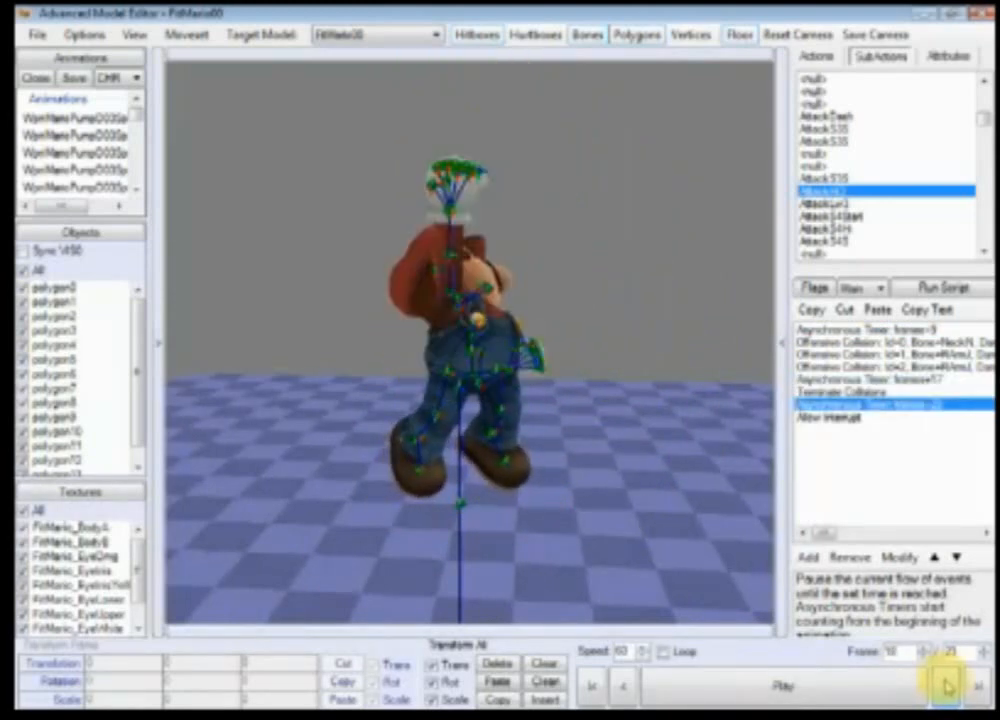
Step: Set the Asynchronous Timer before Terminate Collisions to 18 frames
{"action": "double_click", "coordinate": [904, 404]}
{"action": "left_click", "coordinate": [840, 330]}
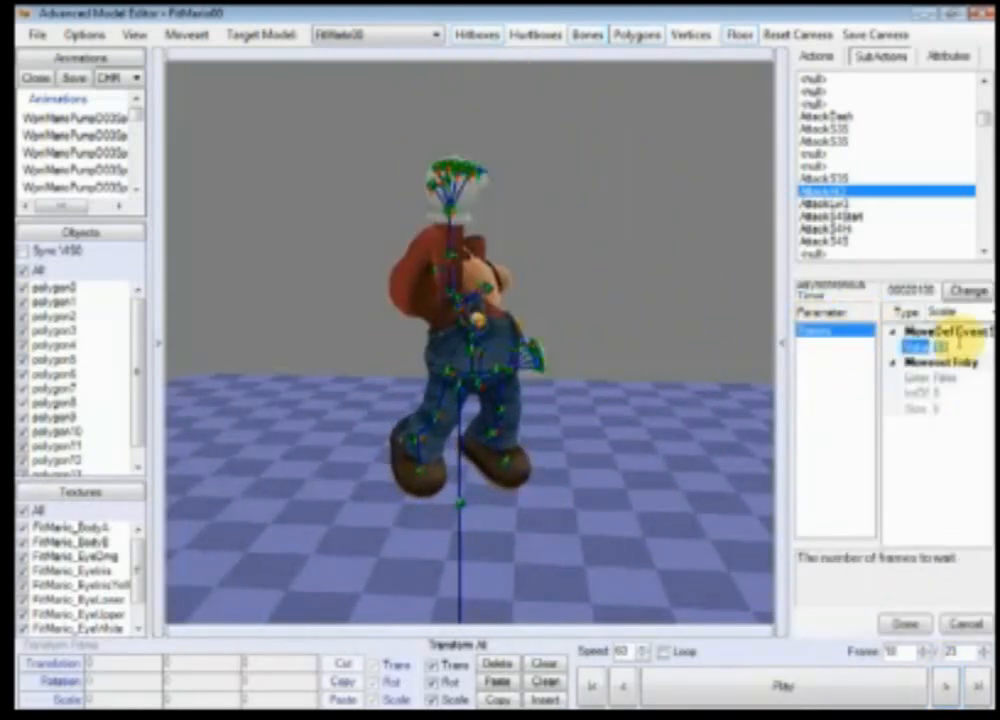
{"action": "left_click", "coordinate": [963, 344]}
{"action": "type", "text": "1719"}
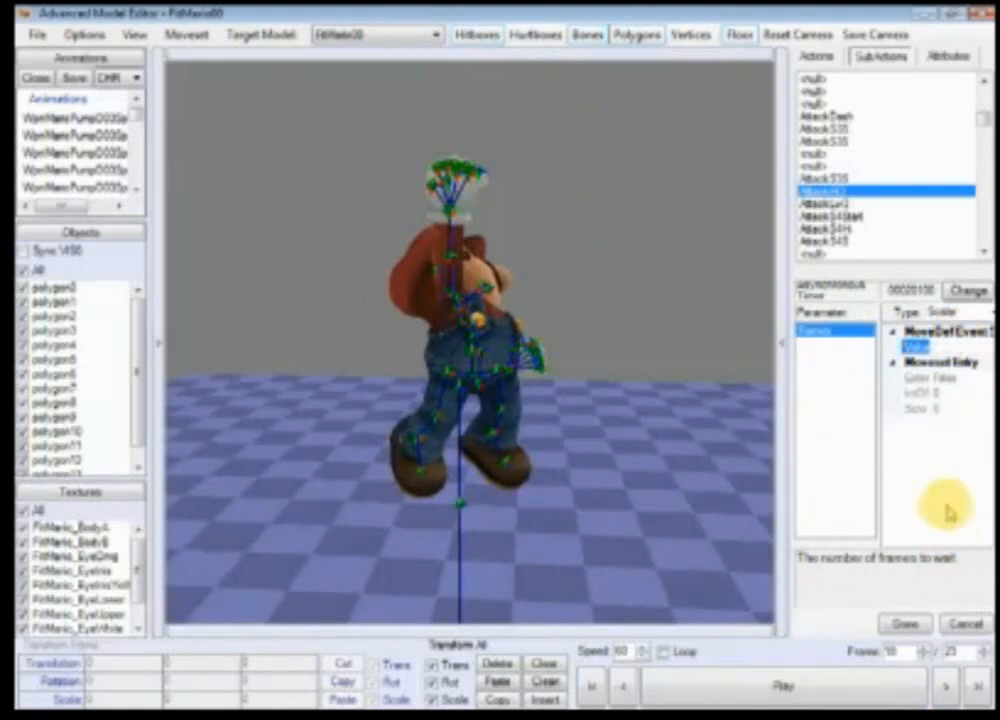
{"action": "type", "text": "8"}
{"action": "left_click", "coordinate": [903, 629]}
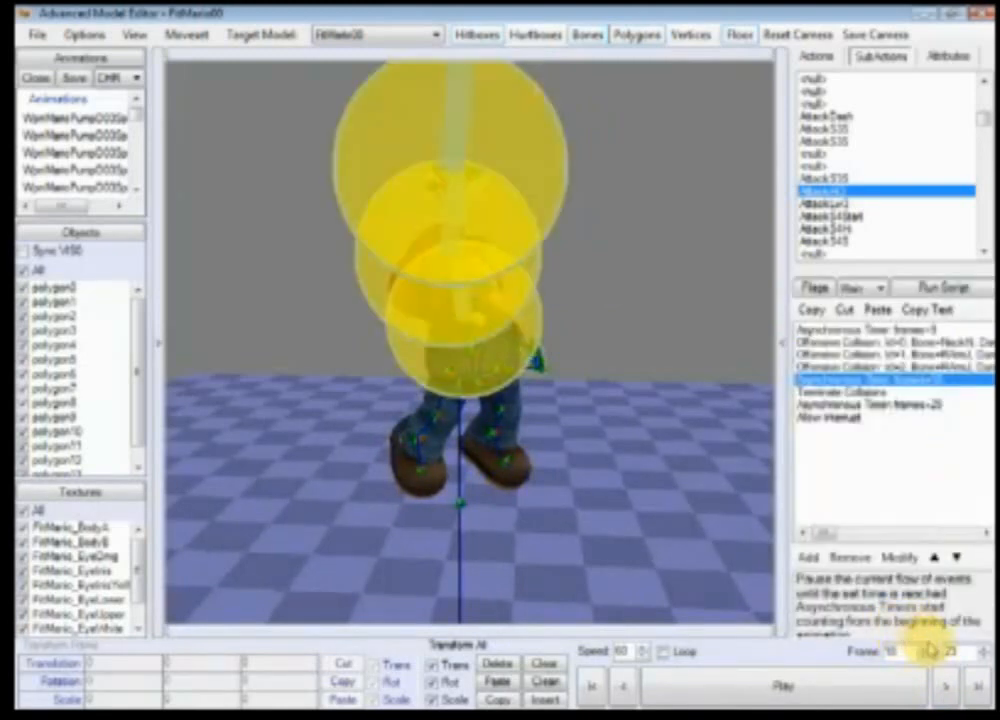
Step: Step forward two frames, play the subaction and return to its first frame
{"action": "left_click", "coordinate": [946, 687]}
{"action": "left_click", "coordinate": [946, 687]}
{"action": "left_click", "coordinate": [853, 687]}
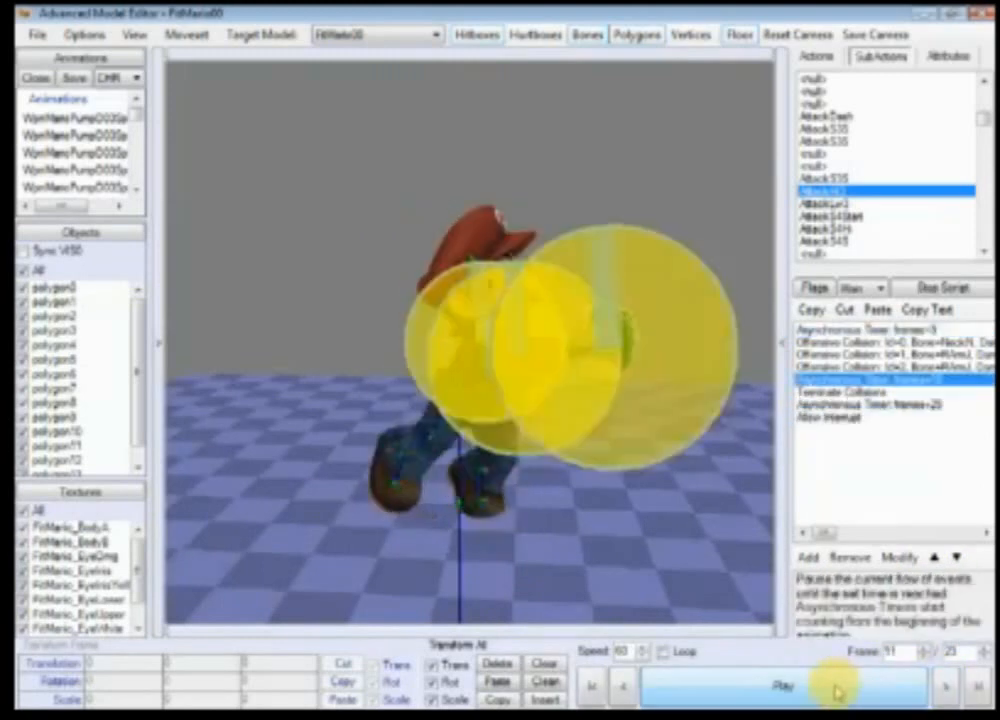
{"action": "left_click", "coordinate": [593, 688]}
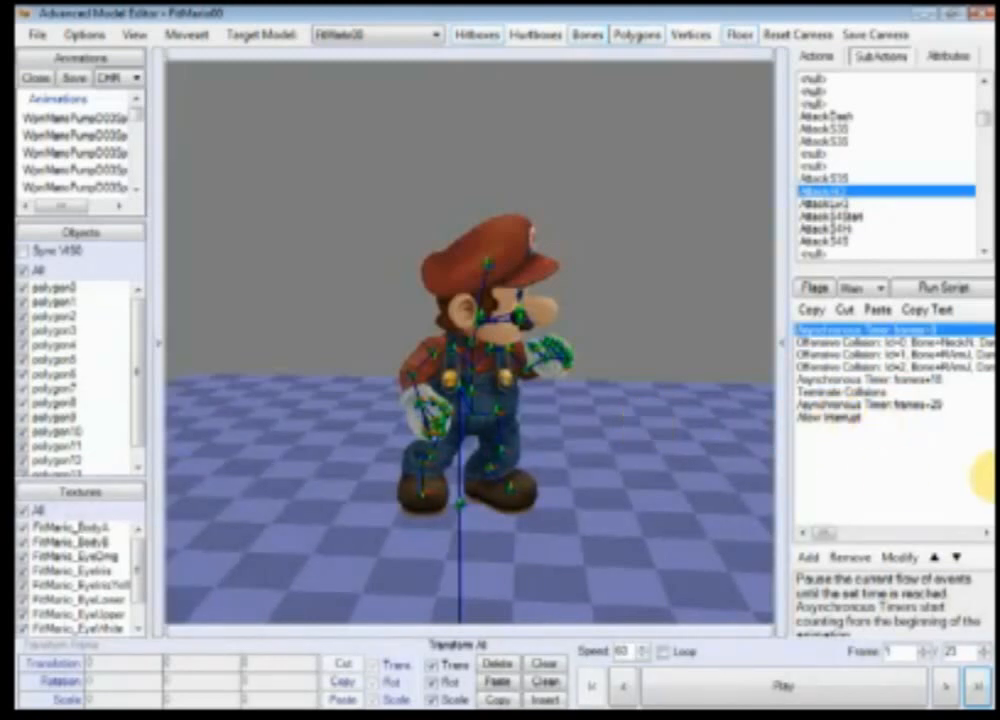
Step: Set the final Asynchronous Timer, before Allow Interrupt, to 19 frames
{"action": "left_click", "coordinate": [836, 690]}
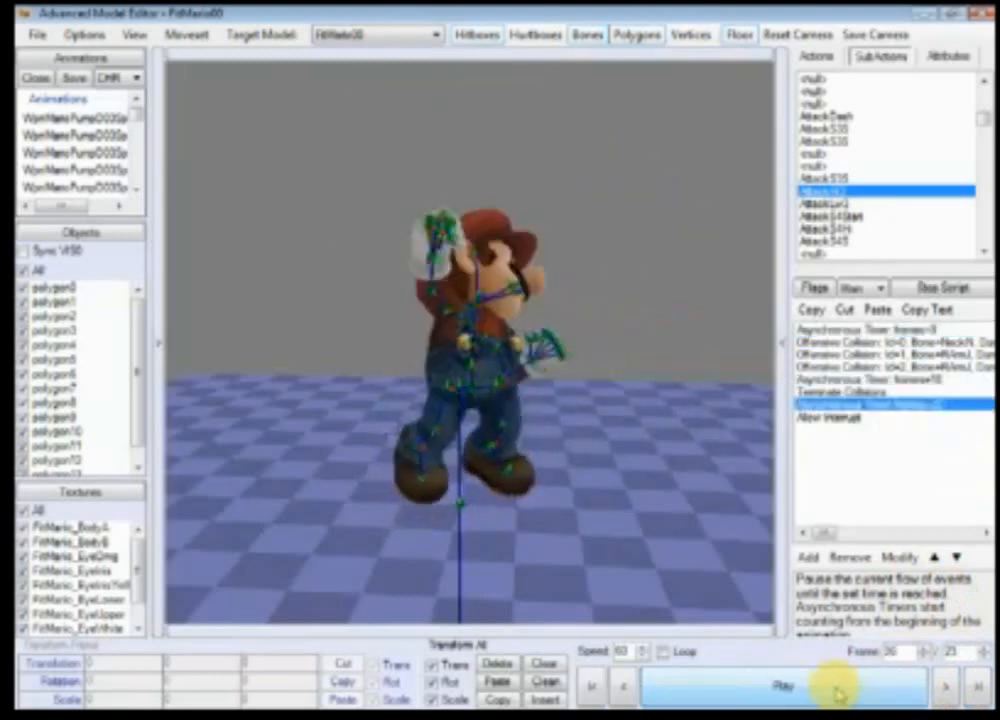
{"action": "double_click", "coordinate": [933, 405]}
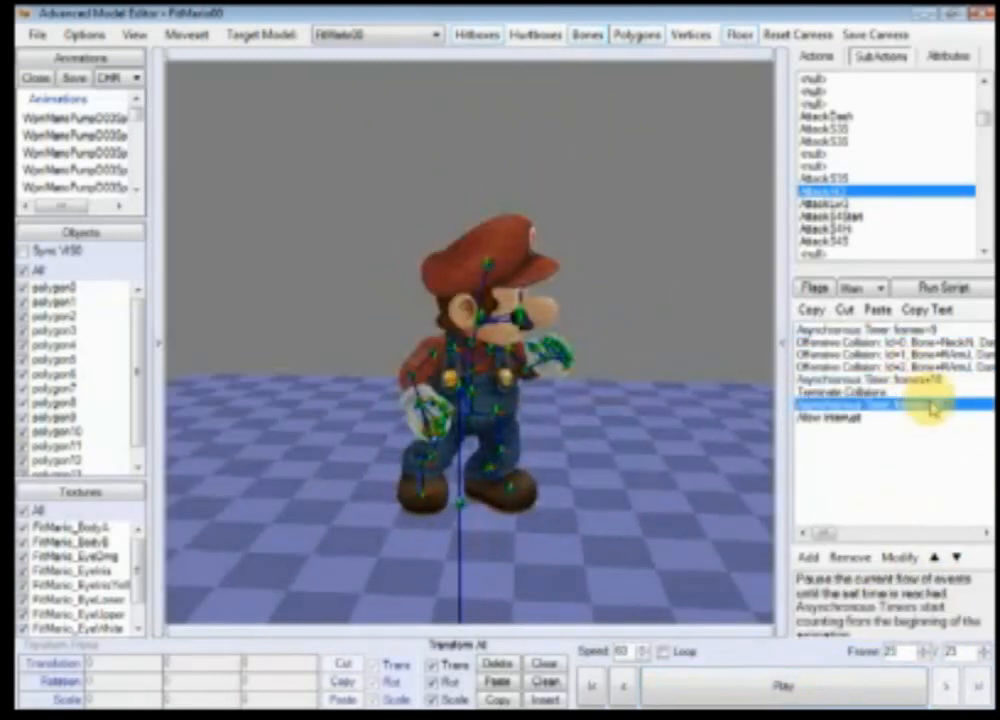
{"action": "left_click", "coordinate": [822, 331]}
{"action": "left_click", "coordinate": [911, 347]}
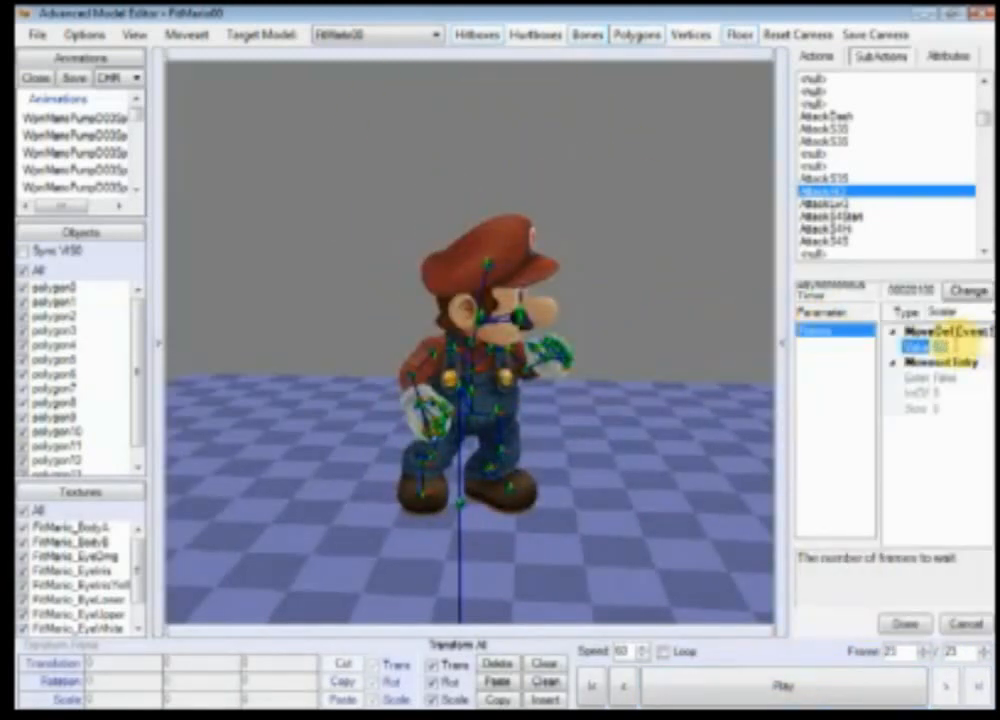
{"action": "type", "text": "19"}
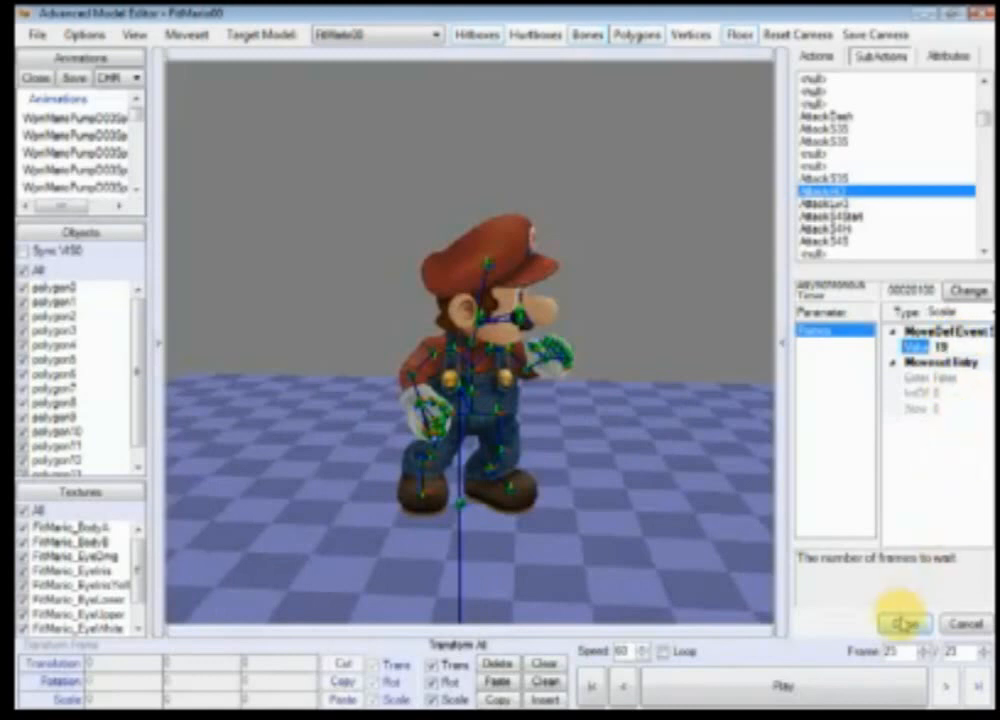
{"action": "left_click", "coordinate": [904, 623]}
Step: Set the final Asynchronous Timer to 20 frames and play the subaction
{"action": "left_click", "coordinate": [858, 688]}
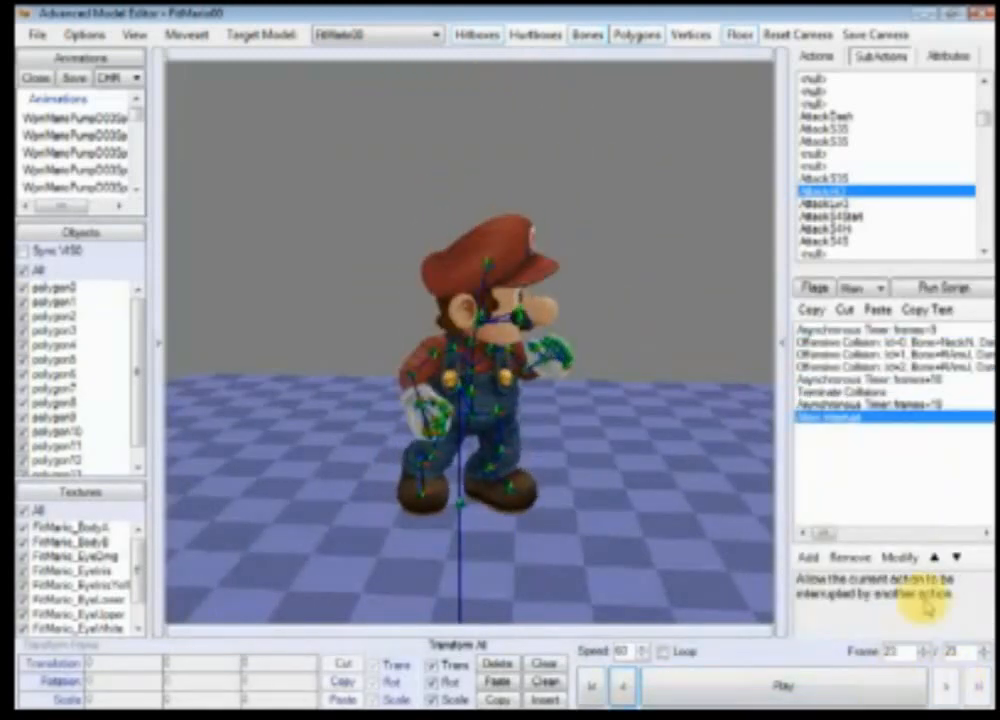
{"action": "double_click", "coordinate": [944, 404]}
{"action": "left_click", "coordinate": [856, 331]}
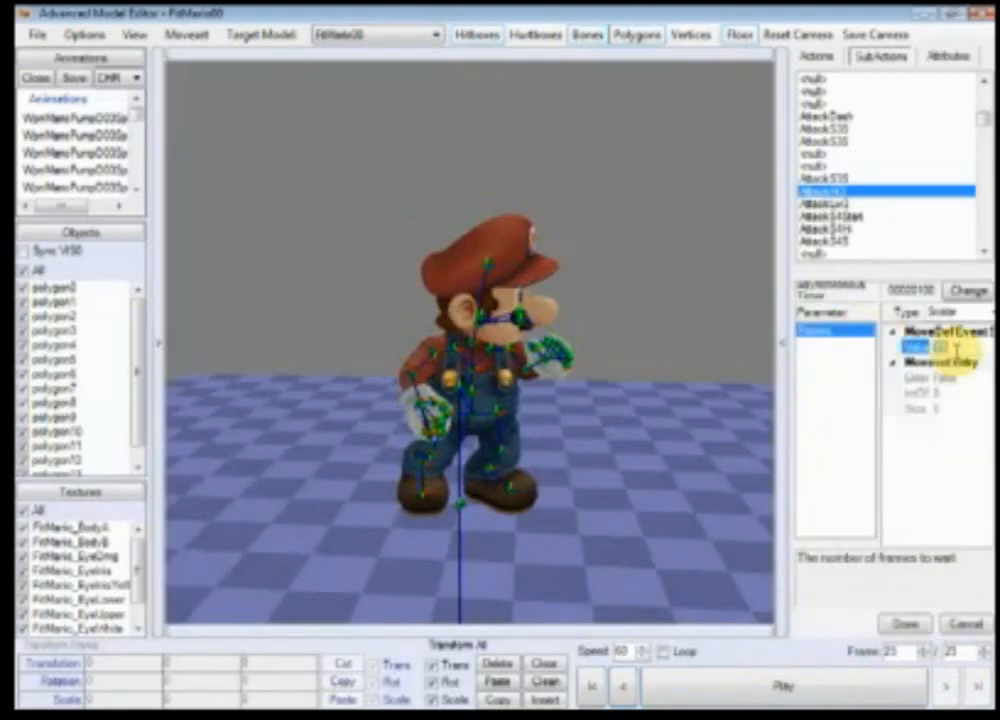
{"action": "left_click", "coordinate": [958, 351]}
{"action": "type", "text": "20"}
{"action": "left_click", "coordinate": [905, 624]}
{"action": "left_click", "coordinate": [848, 699]}
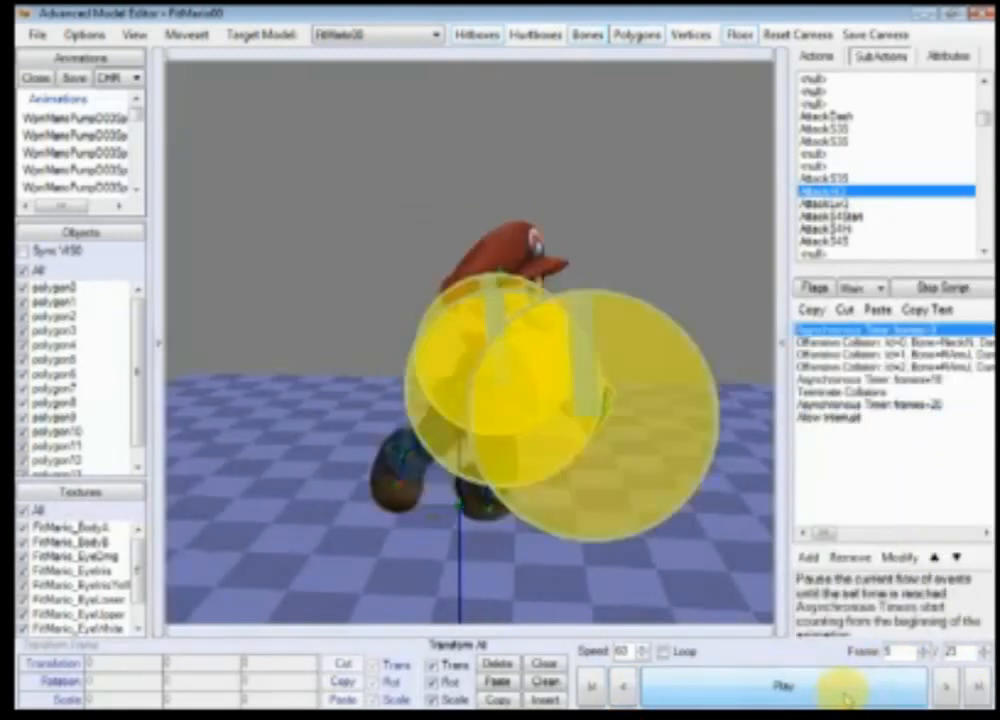
Step: Step through the subaction frame by frame from its first frame and play it to review the hitbox timing
{"action": "scroll", "coordinate": [645, 510], "scroll_direction": "up", "scroll_amount": 3}
{"action": "scroll", "coordinate": [640, 520], "scroll_direction": "down", "scroll_amount": 4}
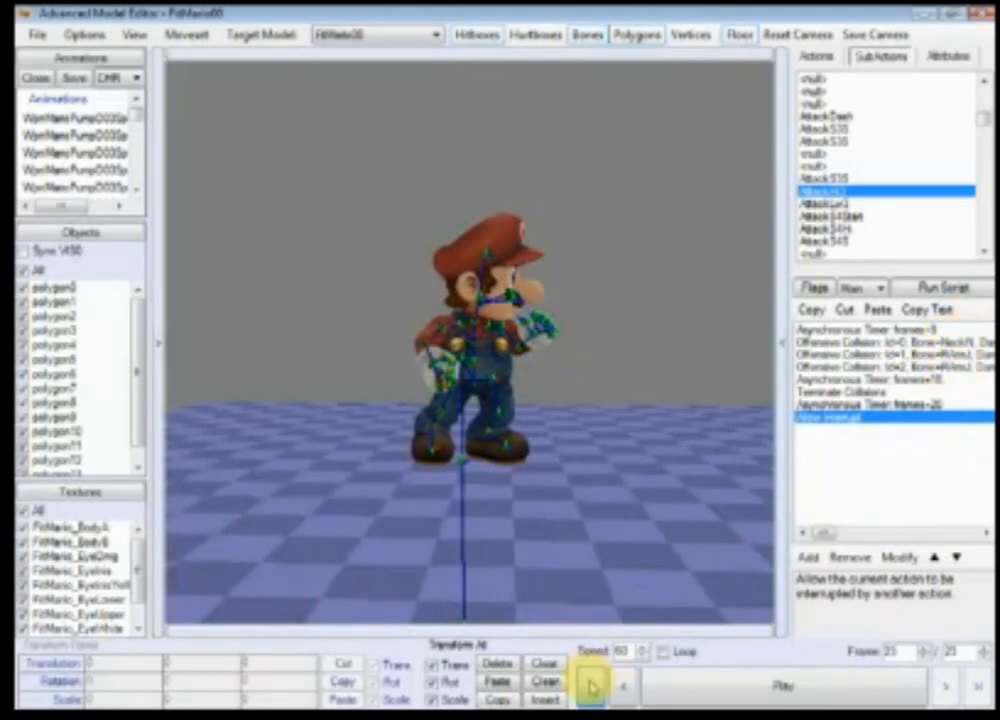
{"action": "left_click", "coordinate": [590, 687]}
{"action": "left_click", "coordinate": [940, 687]}
{"action": "left_click", "coordinate": [940, 687]}
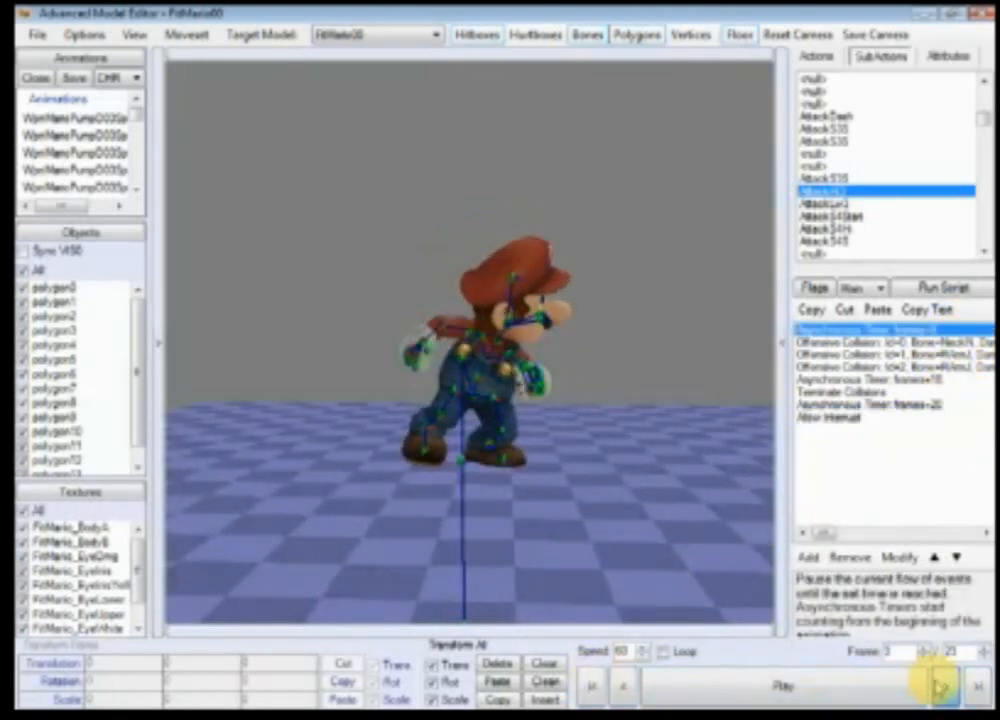
{"action": "left_click", "coordinate": [940, 687]}
{"action": "left_click", "coordinate": [940, 687]}
{"action": "left_click", "coordinate": [940, 687]}
{"action": "left_click", "coordinate": [940, 687]}
{"action": "left_click", "coordinate": [940, 687]}
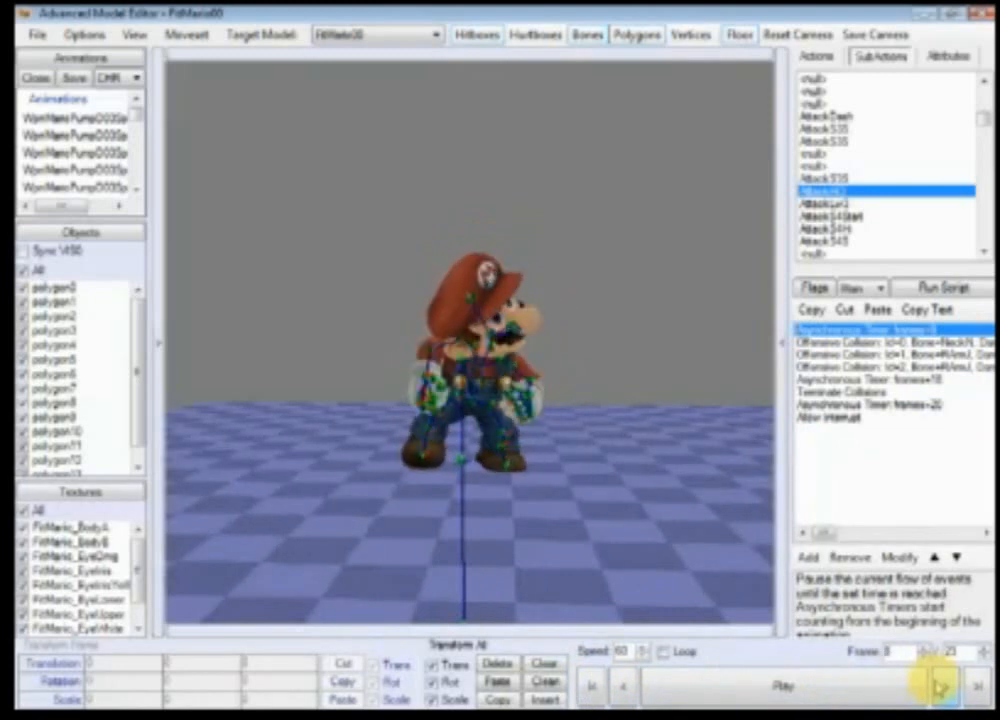
{"action": "left_click", "coordinate": [940, 687]}
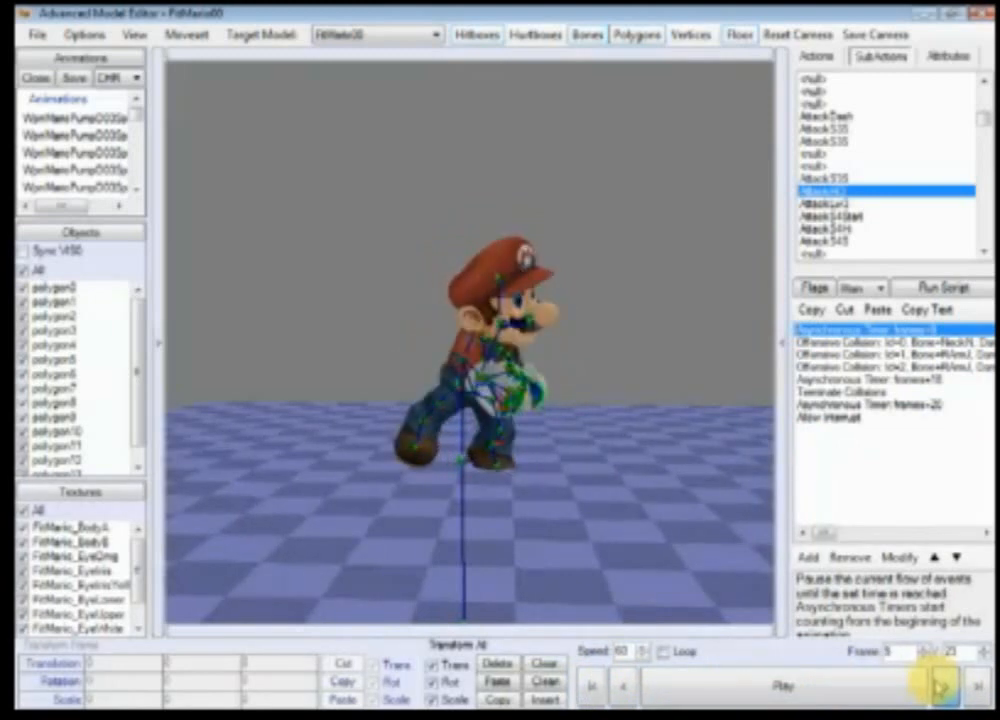
{"action": "left_click", "coordinate": [940, 687]}
{"action": "scroll", "coordinate": [614, 484], "scroll_direction": "up", "scroll_amount": 10}
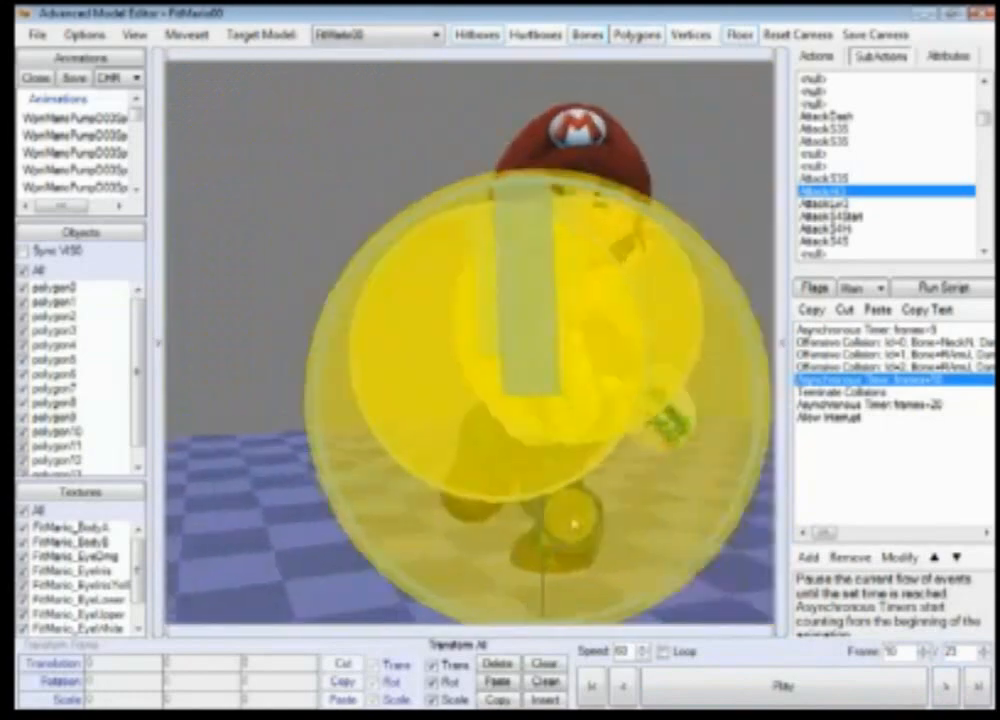
{"action": "scroll", "coordinate": [575, 522], "scroll_direction": "down", "scroll_amount": 6}
{"action": "left_click", "coordinate": [945, 687]}
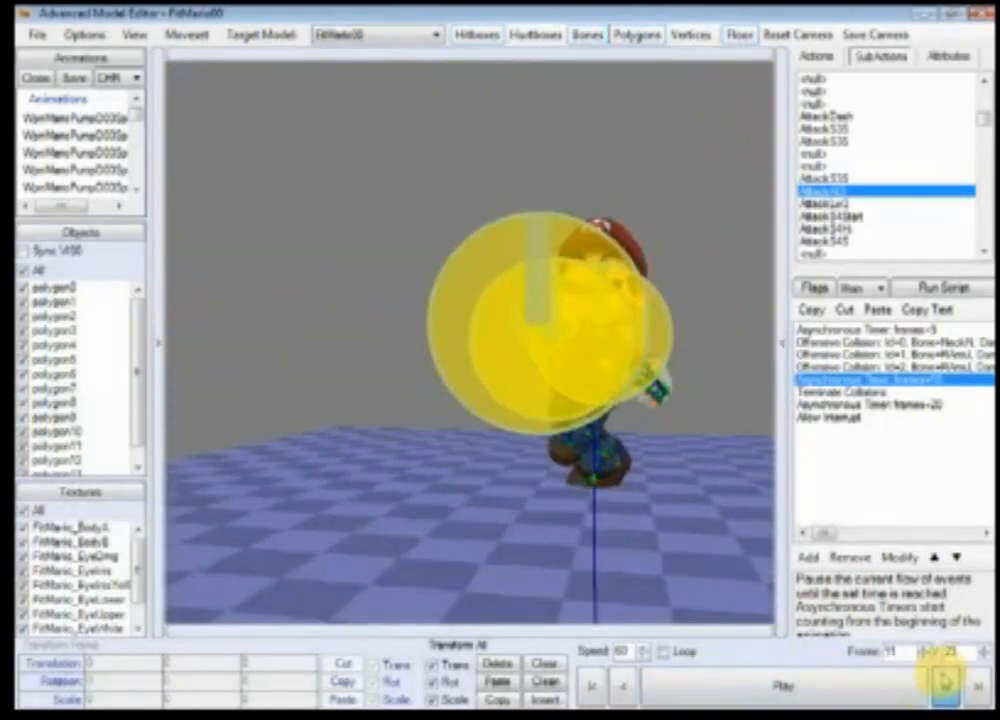
{"action": "left_click", "coordinate": [885, 683]}
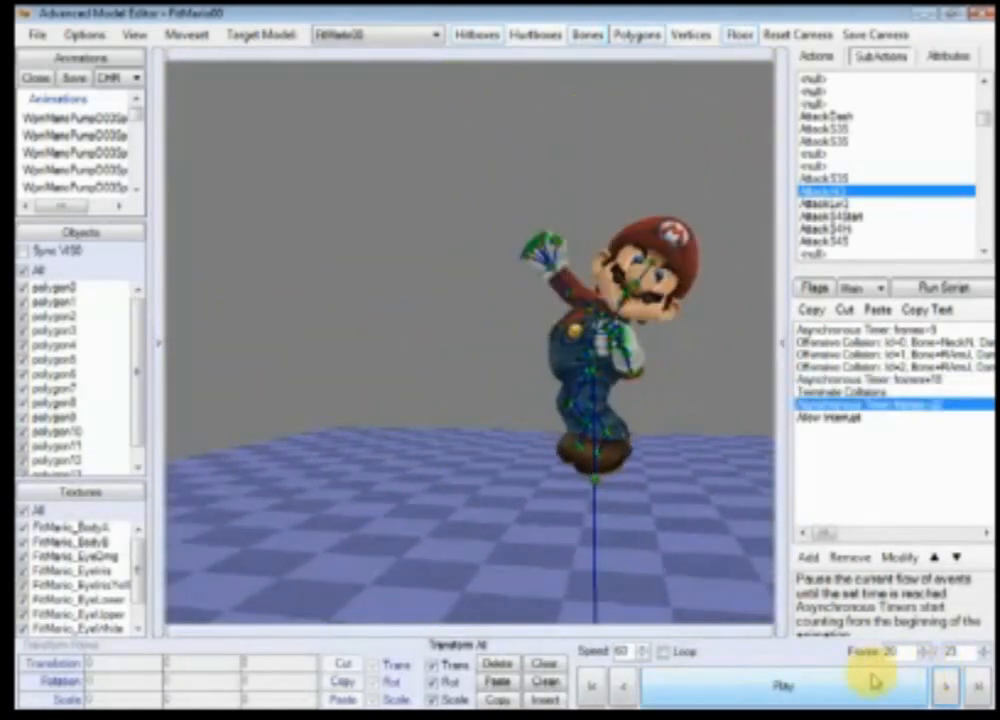
{"action": "scroll", "coordinate": [580, 522], "scroll_direction": "up", "scroll_amount": 10}
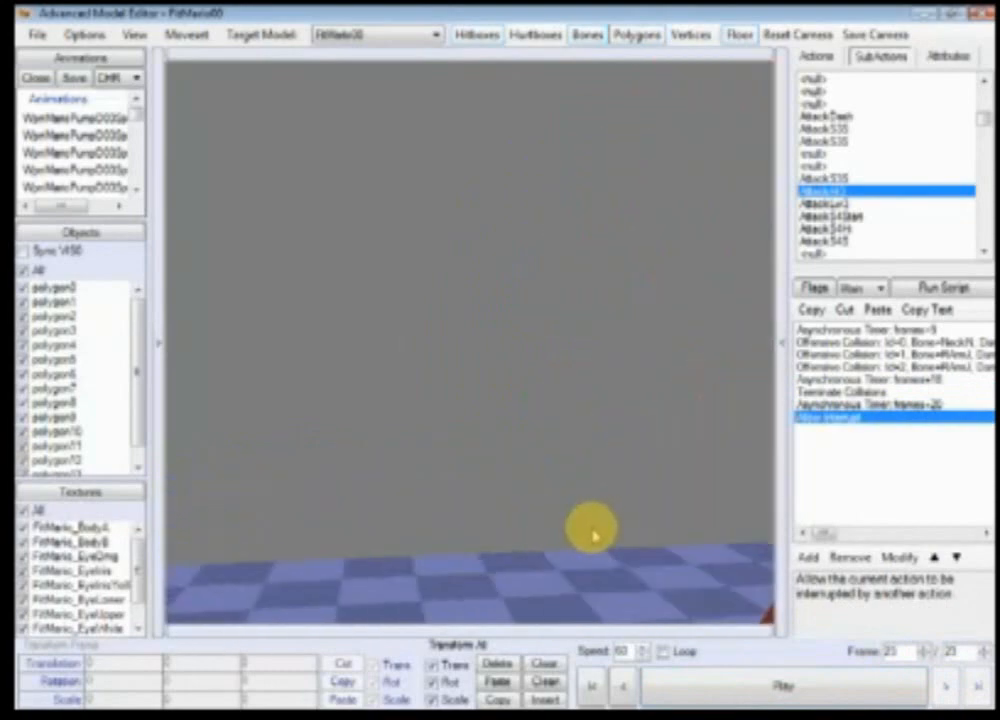
{"action": "scroll", "coordinate": [593, 535], "scroll_direction": "down", "scroll_amount": 10}
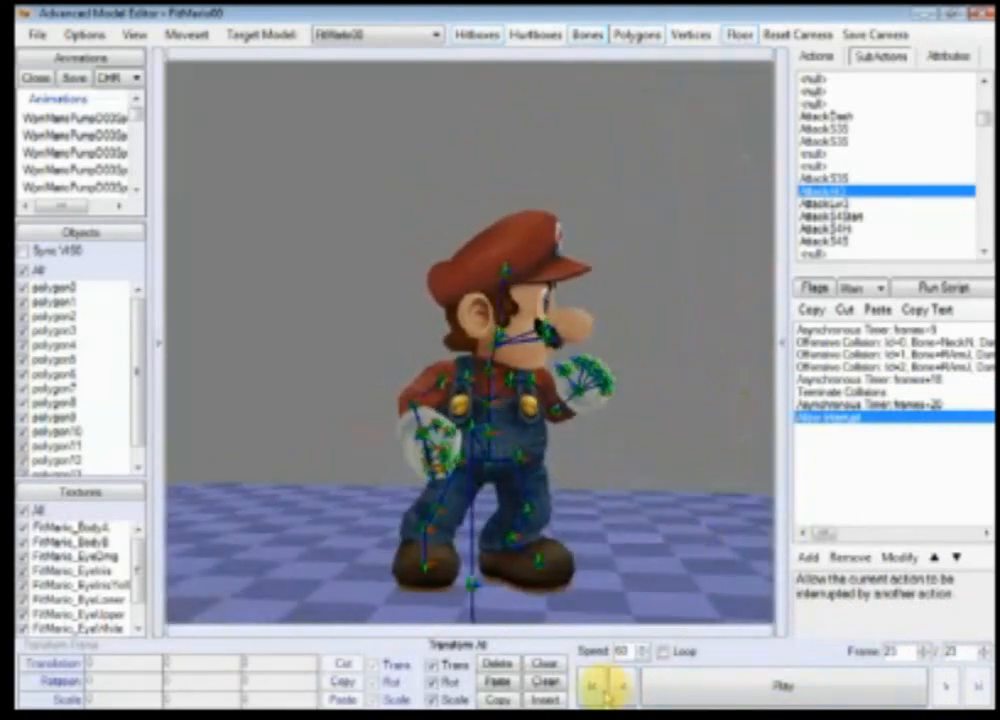
Step: Step through the subaction again from the start to frame 17 and inspect the hitboxes from several angles
{"action": "left_click", "coordinate": [590, 688]}
{"action": "left_click", "coordinate": [960, 684]}
{"action": "left_click", "coordinate": [960, 684]}
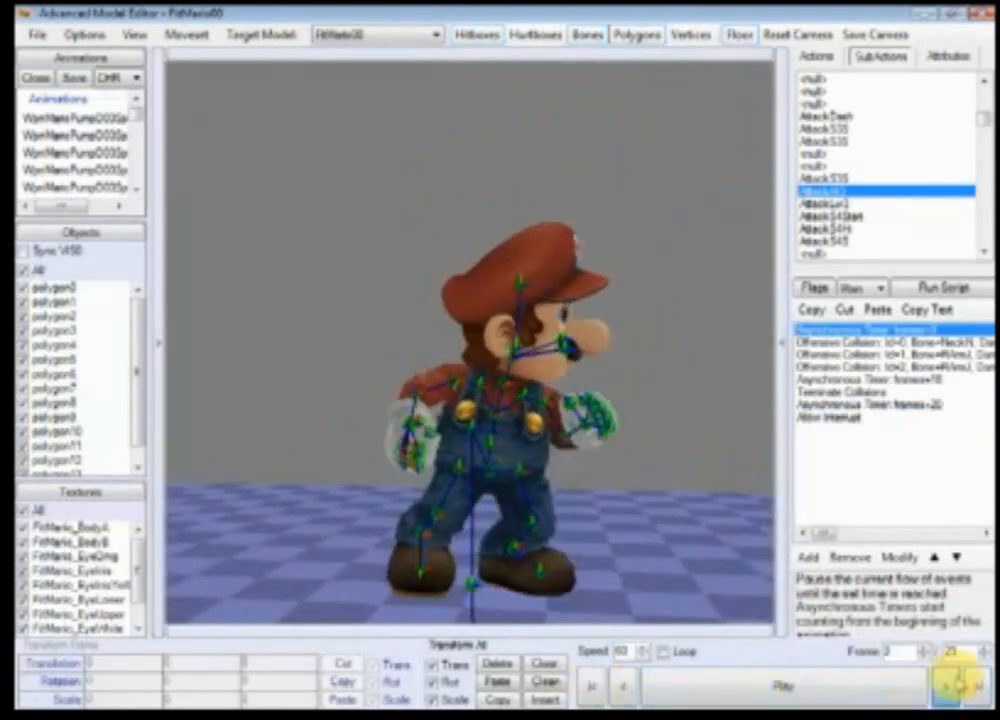
{"action": "left_click", "coordinate": [960, 684]}
{"action": "left_click", "coordinate": [960, 684]}
{"action": "left_click", "coordinate": [960, 684]}
{"action": "left_click", "coordinate": [960, 684]}
{"action": "left_click", "coordinate": [960, 684]}
{"action": "left_click", "coordinate": [960, 684]}
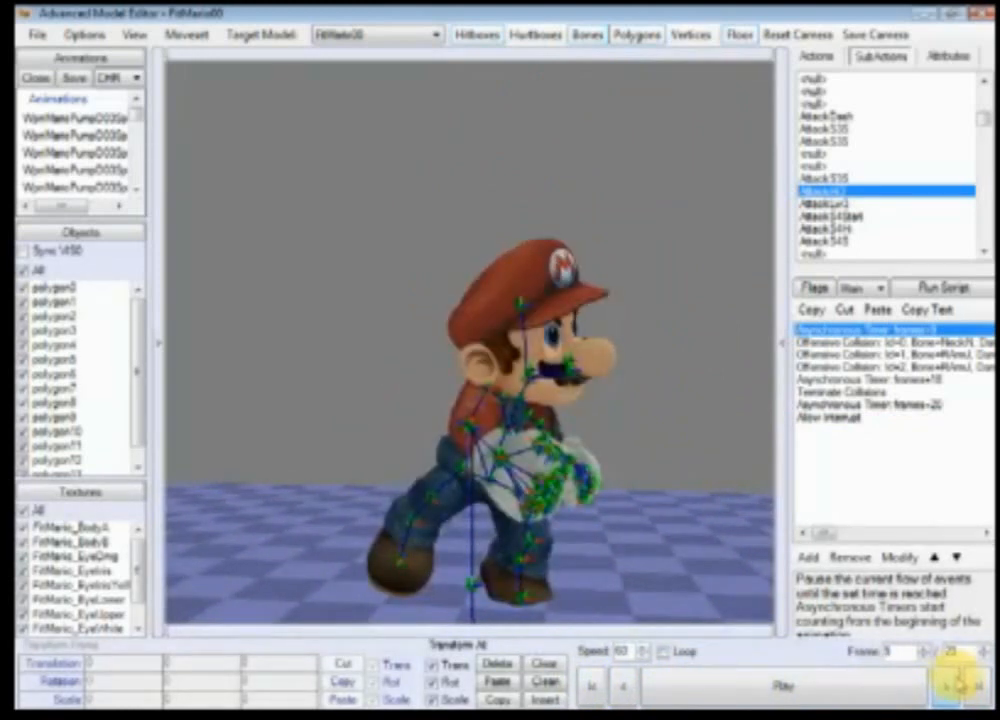
{"action": "left_click", "coordinate": [957, 684]}
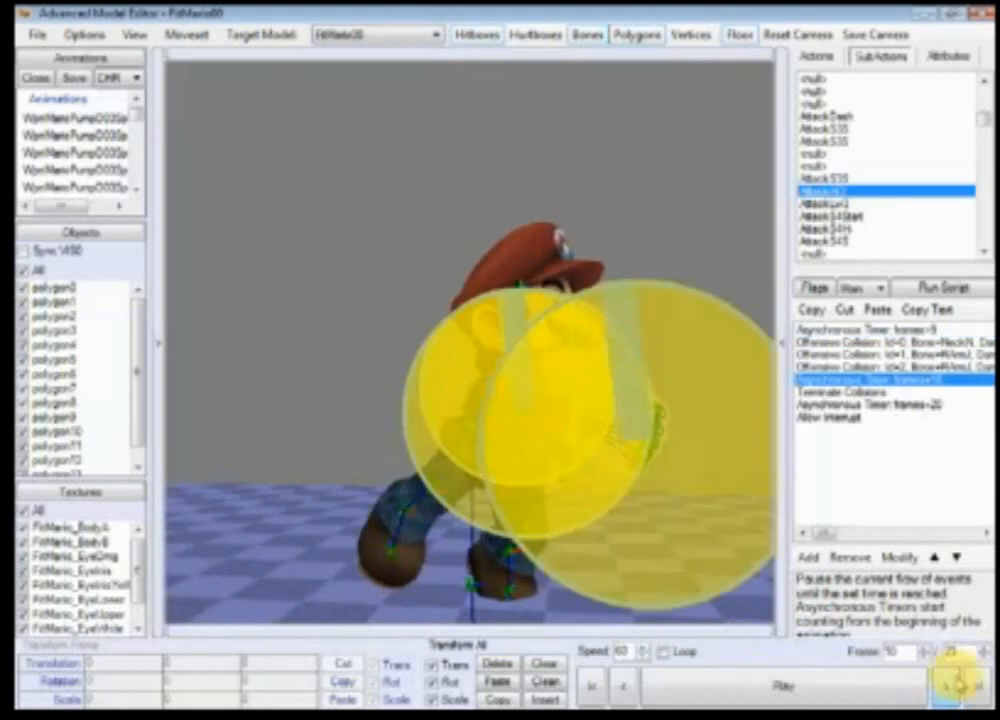
{"action": "left_click", "coordinate": [957, 684]}
{"action": "left_click", "coordinate": [957, 684]}
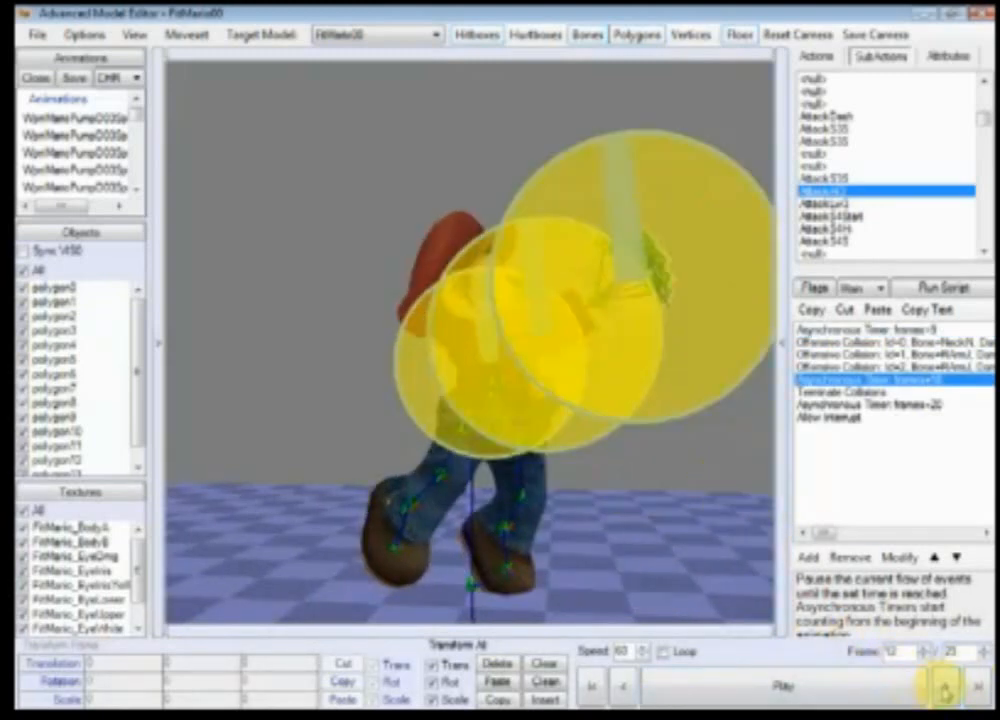
{"action": "left_click", "coordinate": [944, 688]}
{"action": "left_click", "coordinate": [944, 688]}
{"action": "left_click", "coordinate": [944, 688]}
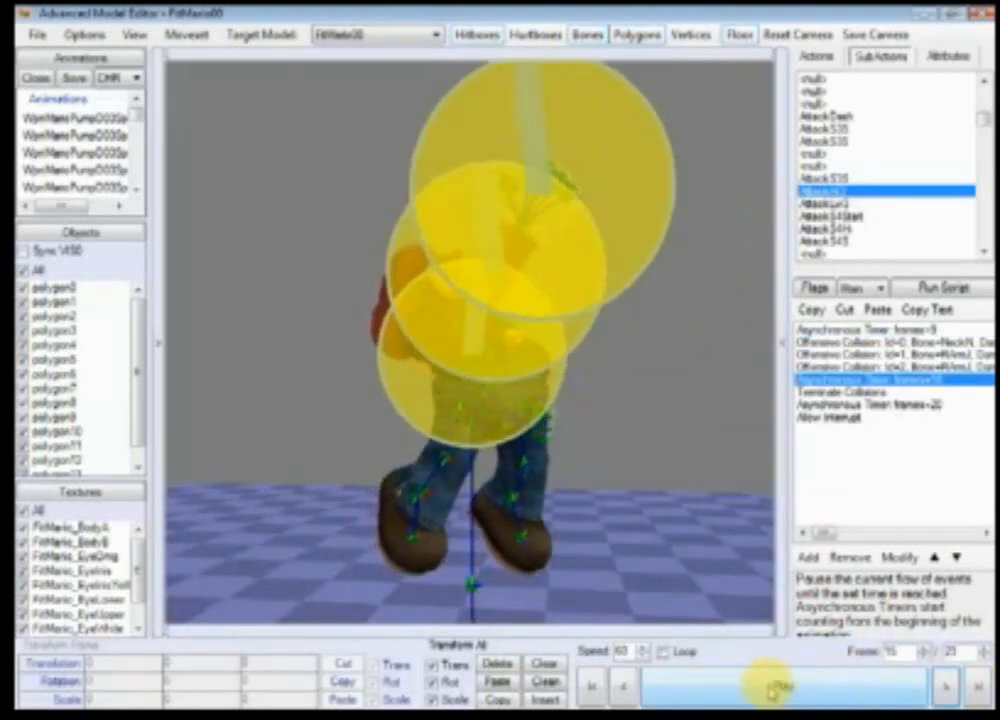
{"action": "left_click", "coordinate": [596, 687]}
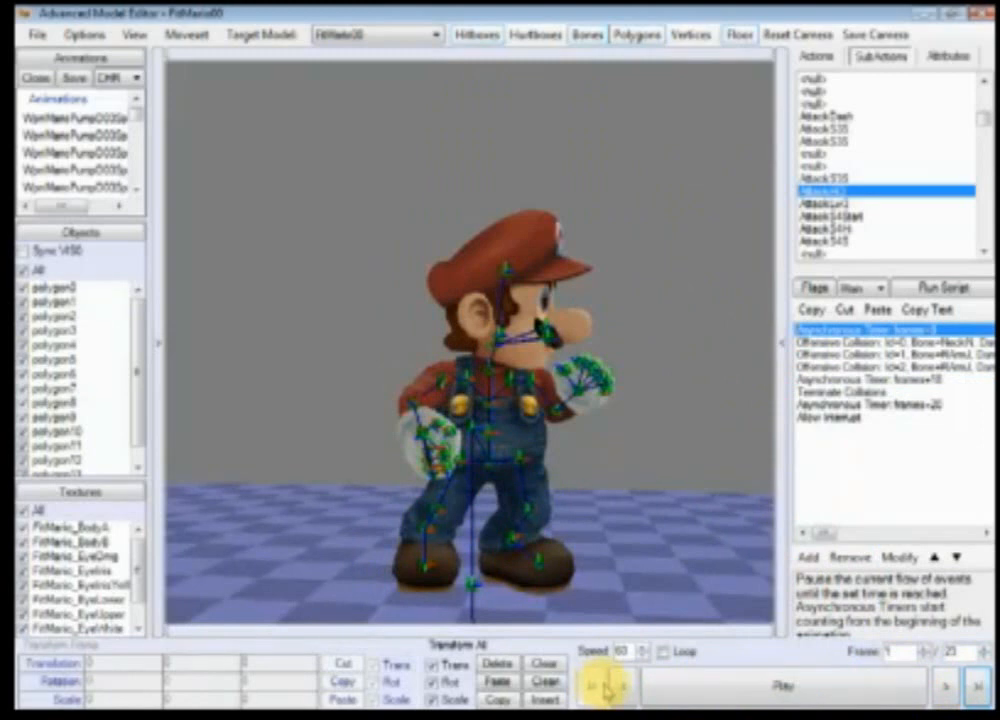
{"action": "left_click", "coordinate": [953, 688]}
{"action": "left_click", "coordinate": [953, 688]}
{"action": "left_click", "coordinate": [953, 688]}
{"action": "left_click", "coordinate": [953, 688]}
{"action": "left_click", "coordinate": [953, 688]}
{"action": "left_click", "coordinate": [953, 688]}
{"action": "left_click", "coordinate": [953, 688]}
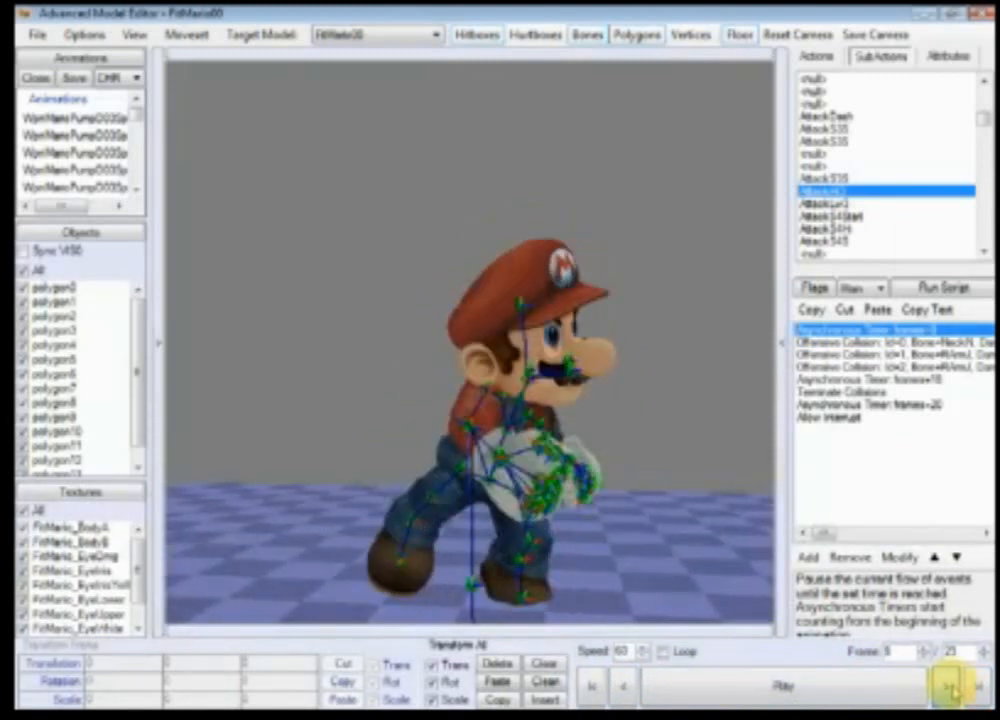
{"action": "left_click", "coordinate": [953, 688]}
{"action": "left_click", "coordinate": [953, 688]}
{"action": "left_click", "coordinate": [953, 688]}
{"action": "left_click", "coordinate": [953, 688]}
{"action": "left_click", "coordinate": [953, 688]}
{"action": "left_click", "coordinate": [953, 688]}
{"action": "left_click", "coordinate": [953, 688]}
{"action": "left_click", "coordinate": [953, 688]}
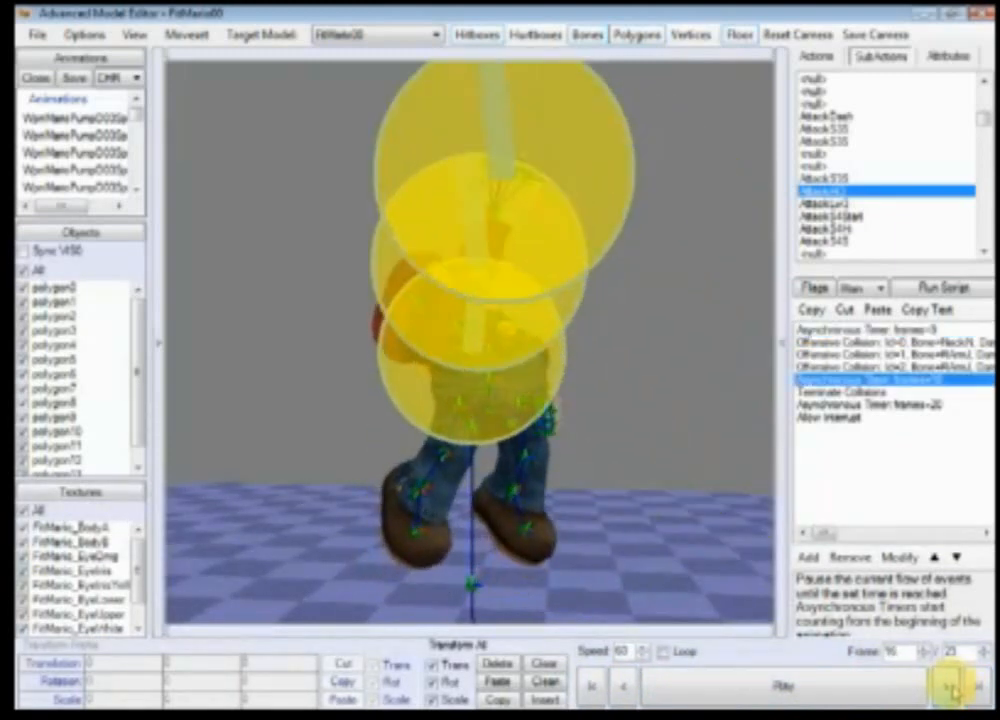
{"action": "left_click", "coordinate": [953, 688]}
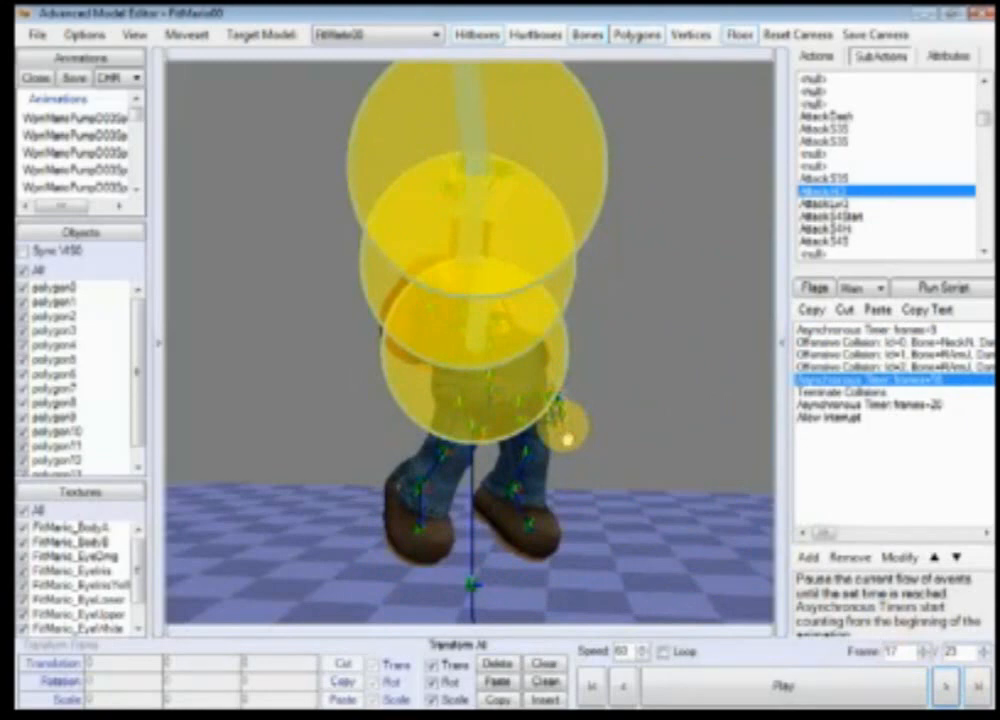
{"action": "left_click_drag", "start_coordinate": [567, 438], "coordinate": [604, 438]}
{"action": "scroll", "coordinate": [614, 418], "scroll_direction": "up", "scroll_amount": 10}
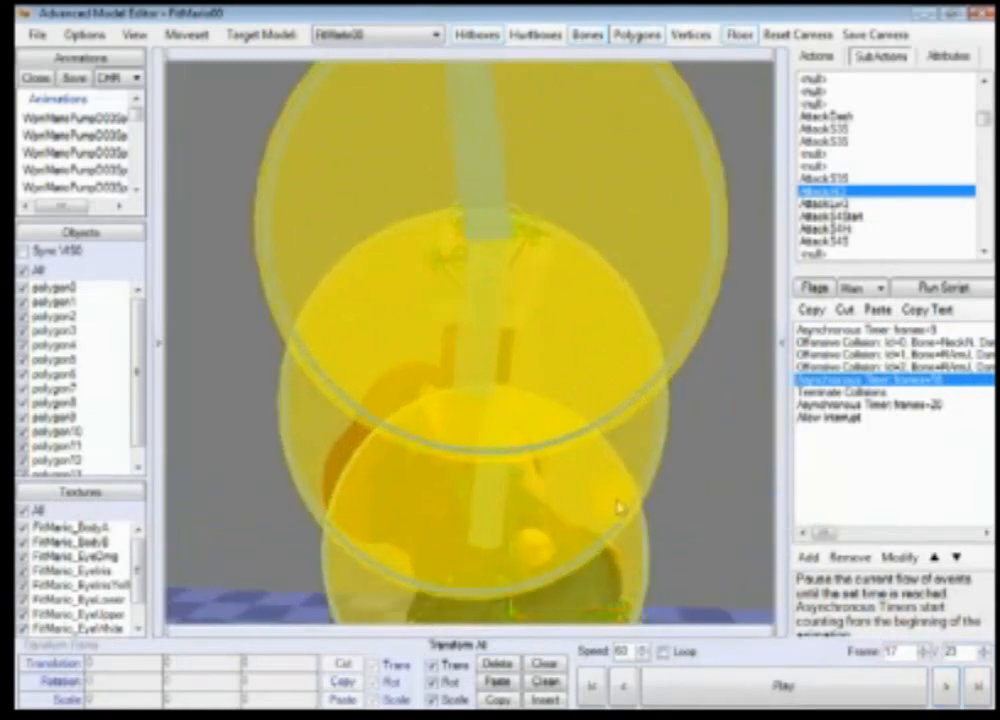
{"action": "scroll", "coordinate": [600, 487], "scroll_direction": "down", "scroll_amount": 10}
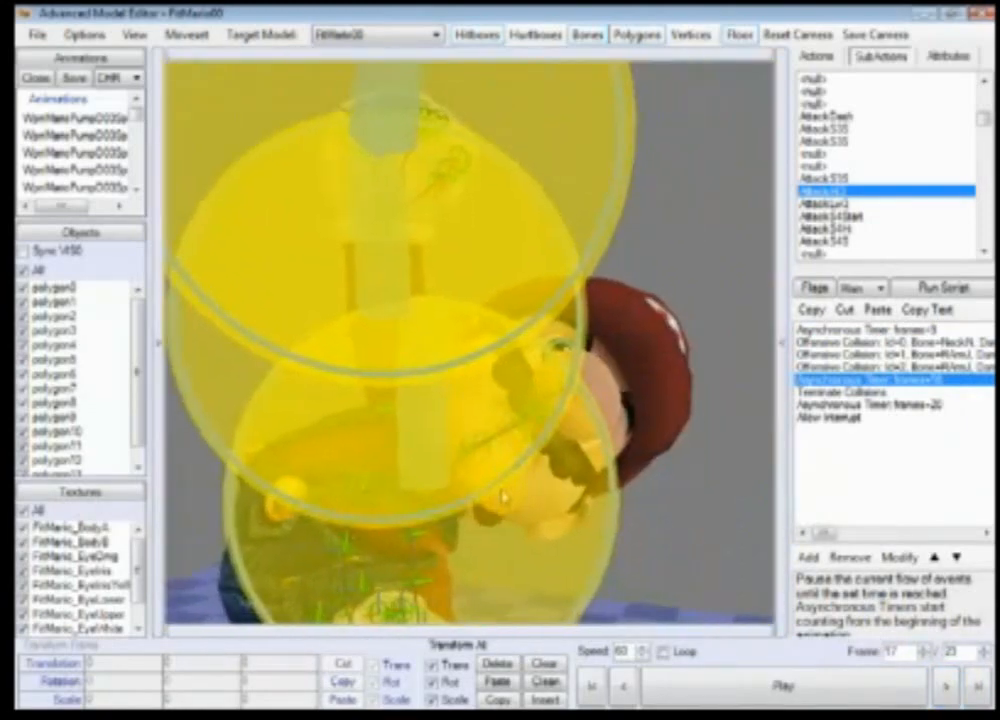
{"action": "scroll", "coordinate": [620, 548], "scroll_direction": "down", "scroll_amount": 2}
{"action": "scroll", "coordinate": [620, 543], "scroll_direction": "up", "scroll_amount": 5}
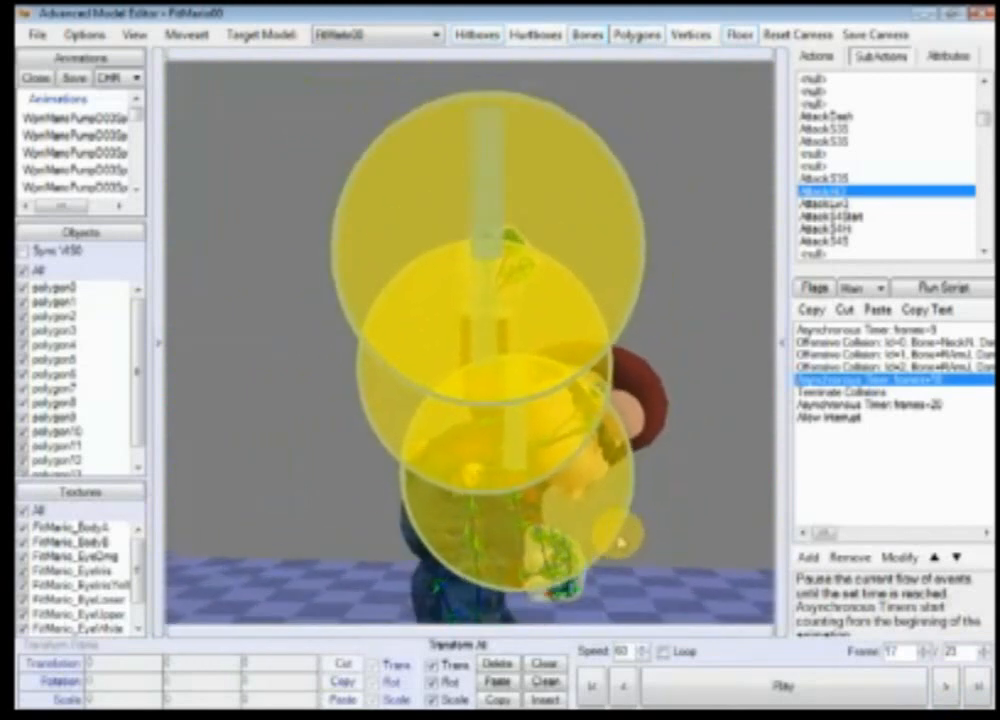
{"action": "scroll", "coordinate": [620, 550], "scroll_direction": "down", "scroll_amount": 3}
{"action": "right_click_drag", "start_coordinate": [620, 550], "coordinate": [614, 508]}
{"action": "scroll", "coordinate": [614, 508], "scroll_direction": "down", "scroll_amount": 1}
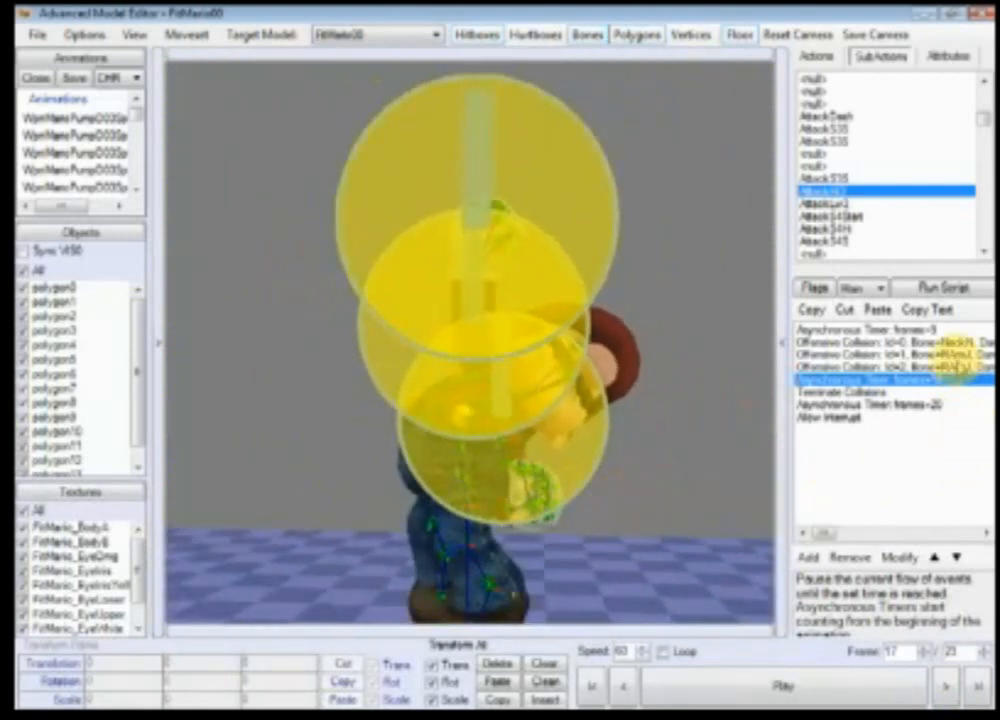
Step: Attach the first Offensive Collision hitbox to bone 10, HipN, after looking up that bone's index in the bone list
{"action": "double_click", "coordinate": [958, 341]}
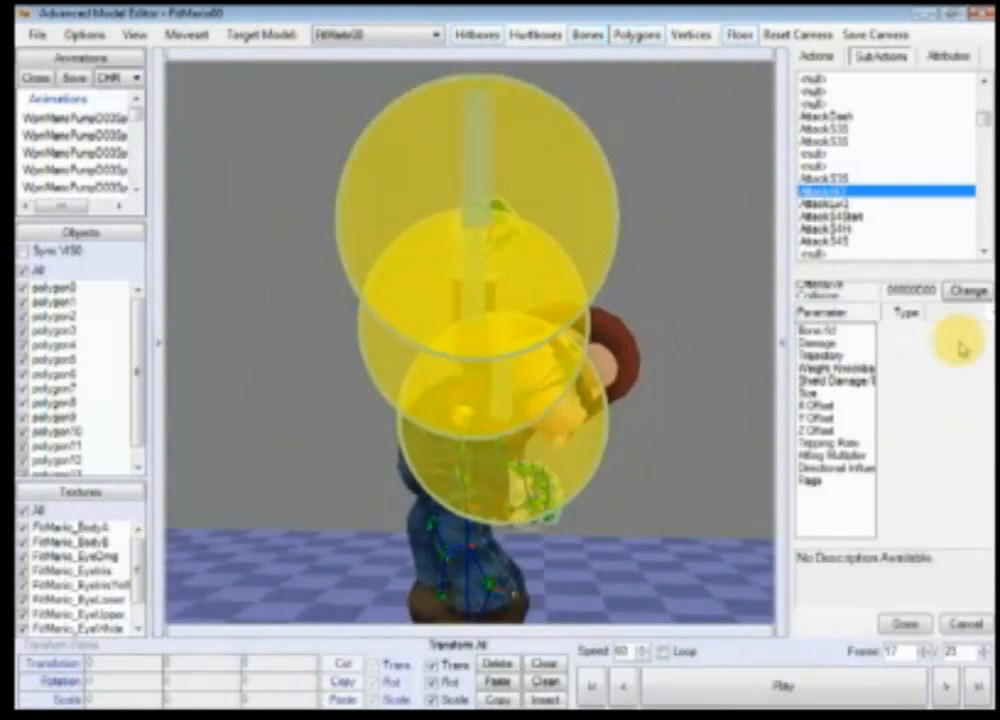
{"action": "left_click", "coordinate": [866, 330]}
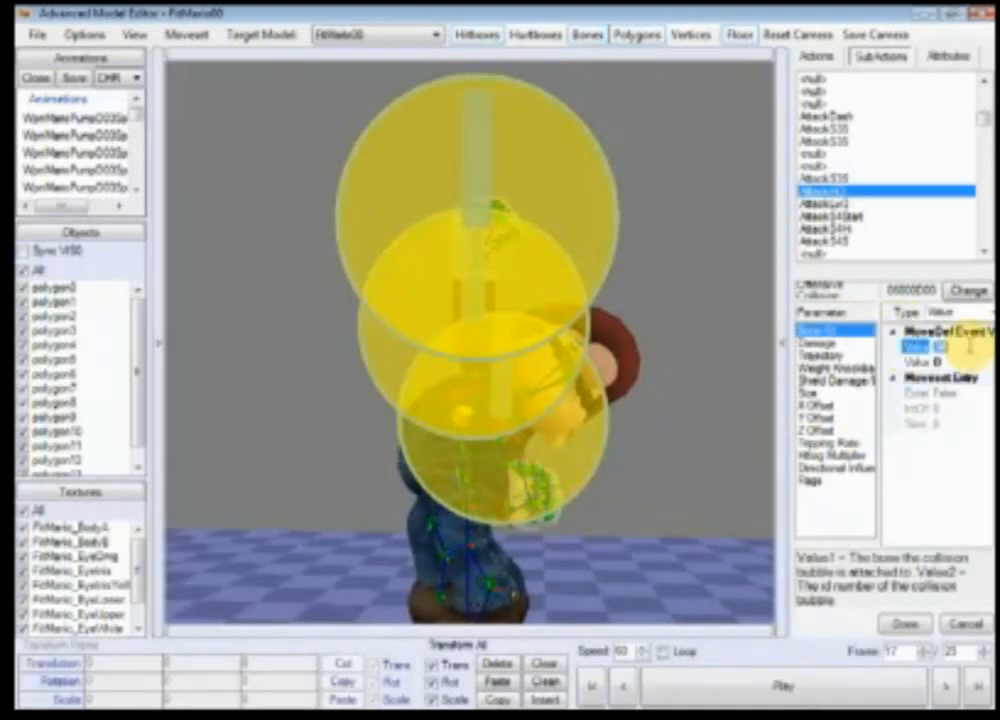
{"action": "left_click", "coordinate": [904, 622]}
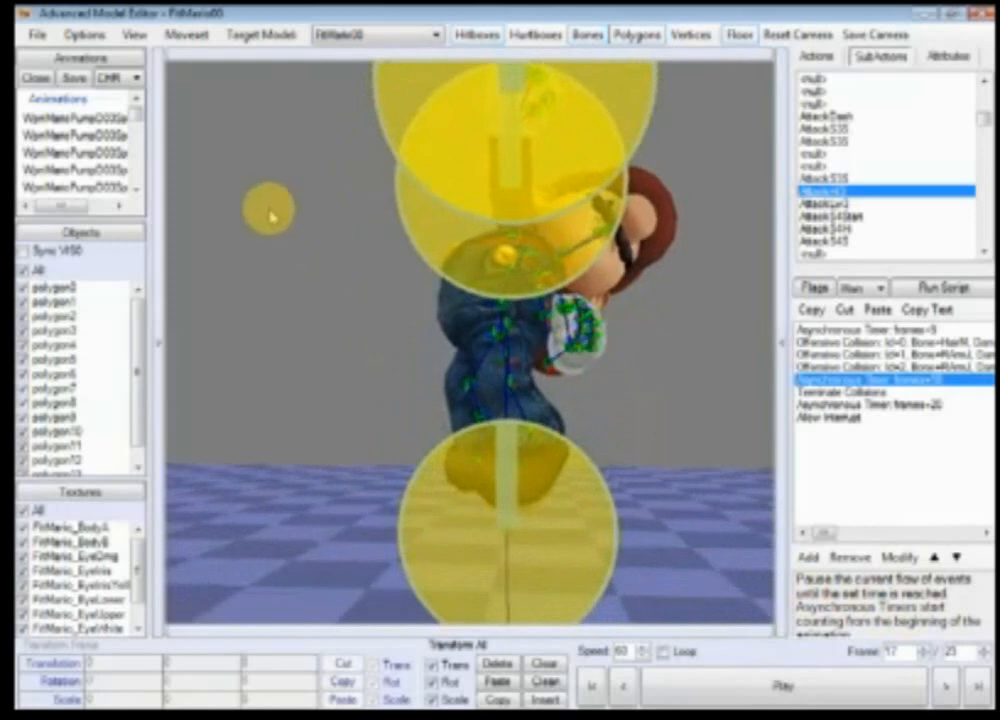
{"action": "left_click", "coordinate": [159, 245]}
{"action": "left_click", "coordinate": [185, 217]}
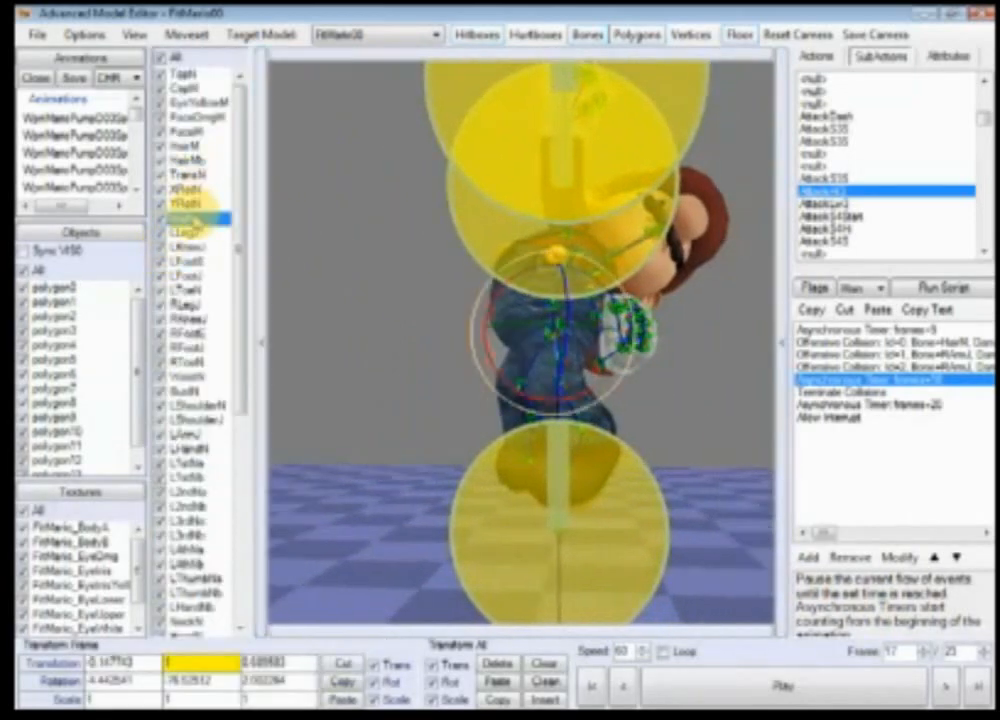
{"action": "right_click", "coordinate": [185, 217]}
{"action": "left_click", "coordinate": [955, 342]}
{"action": "double_click", "coordinate": [955, 342]}
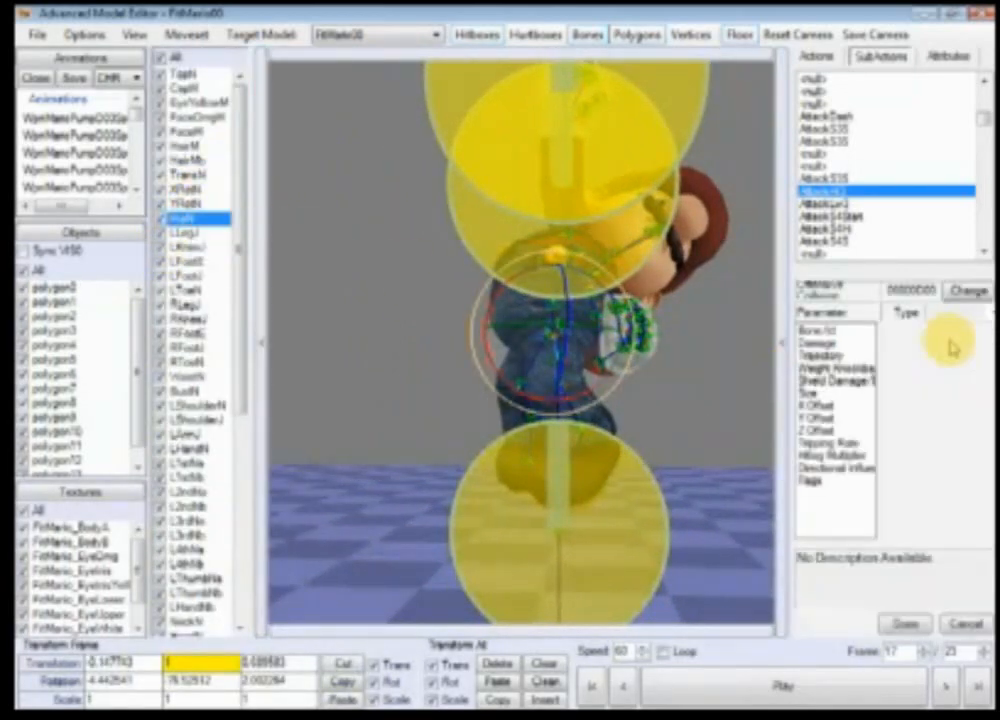
{"action": "type", "text": "10"}
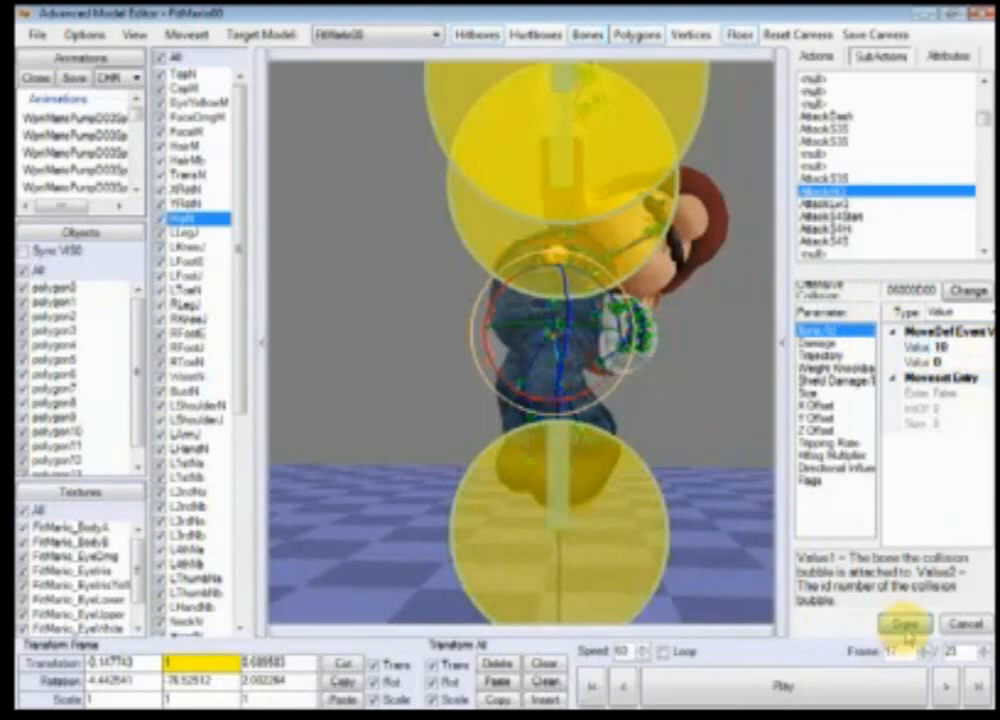
{"action": "left_click", "coordinate": [905, 625]}
Step: Inspect the Size and Y Offset parameters of the first two Offensive Collision hitboxes
{"action": "double_click", "coordinate": [770, 362]}
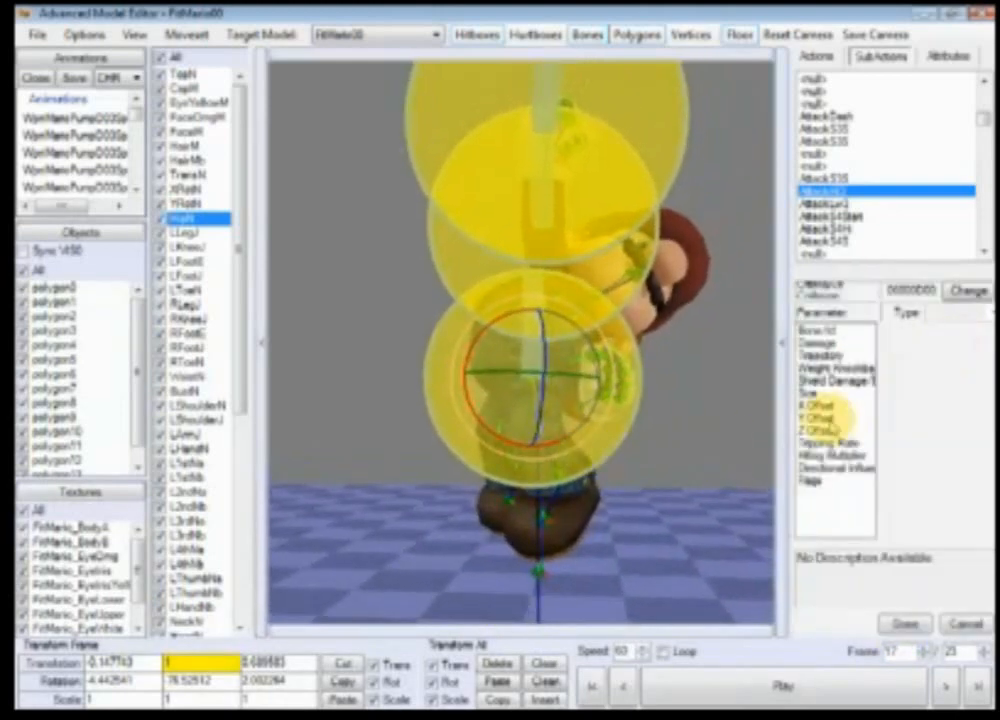
{"action": "left_click", "coordinate": [812, 393]}
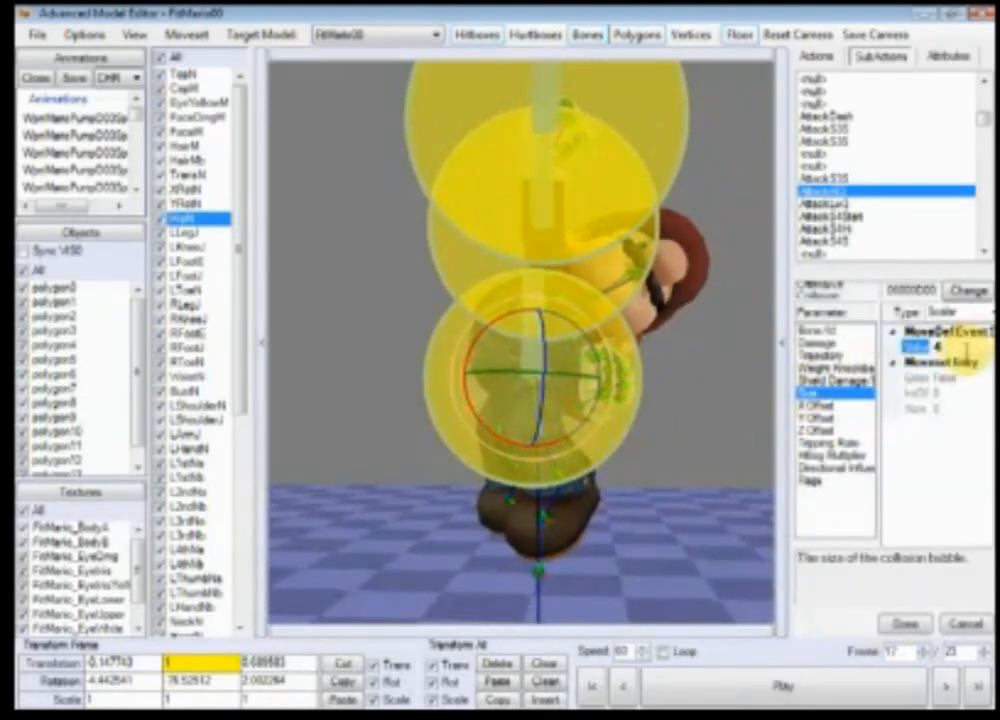
{"action": "left_click", "coordinate": [905, 625]}
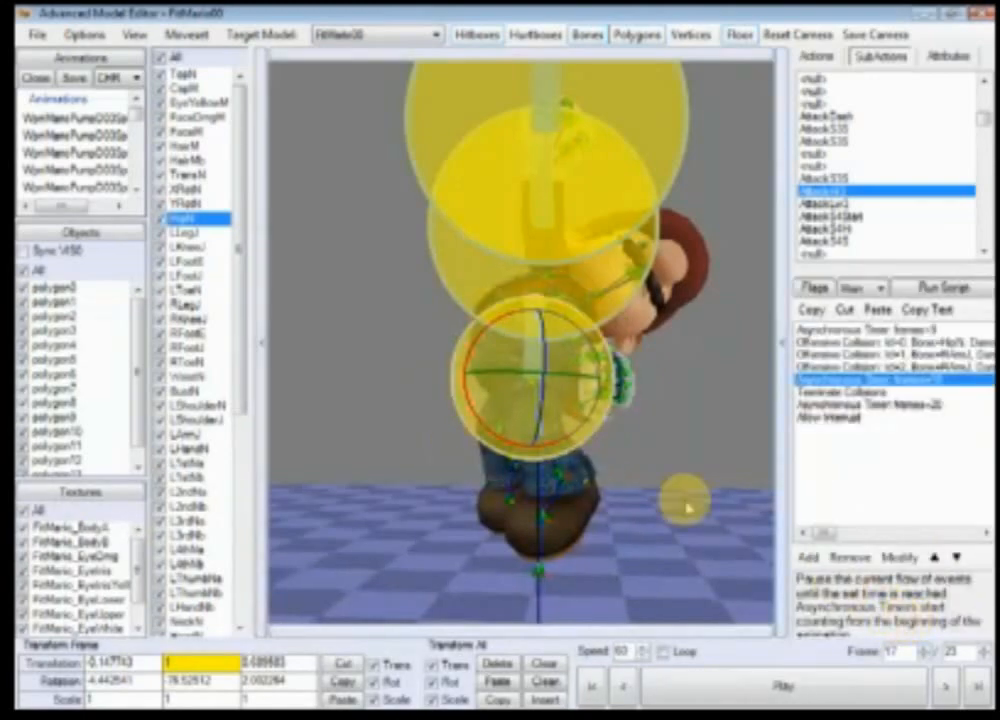
{"action": "scroll", "coordinate": [681, 502], "scroll_direction": "up", "scroll_amount": 5}
{"action": "scroll", "coordinate": [686, 476], "scroll_direction": "down", "scroll_amount": 5}
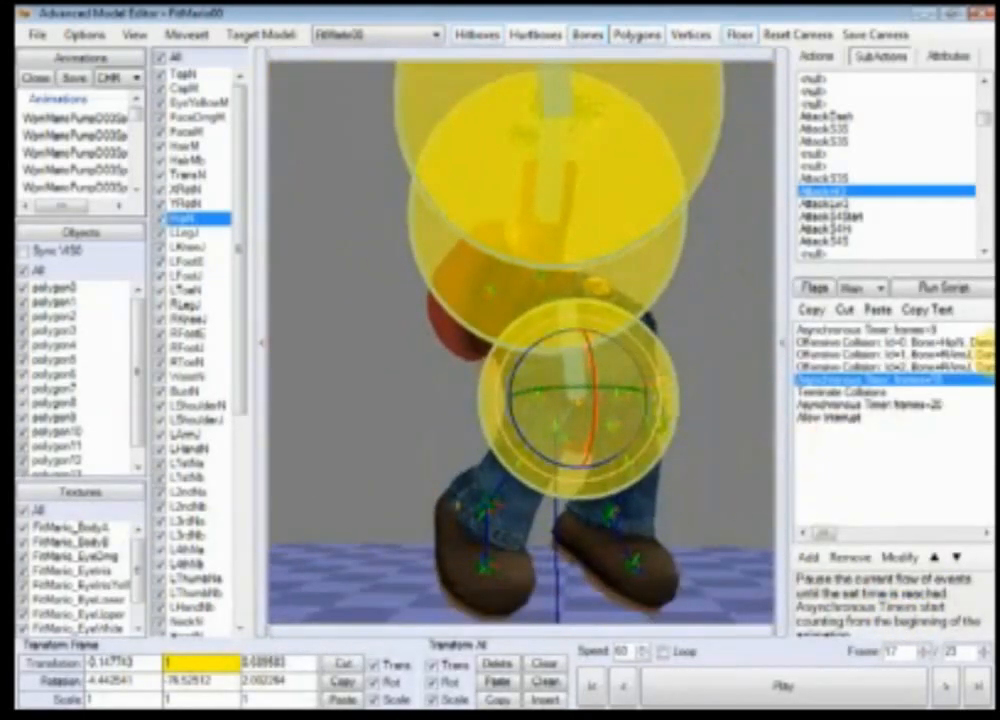
{"action": "double_click", "coordinate": [958, 331]}
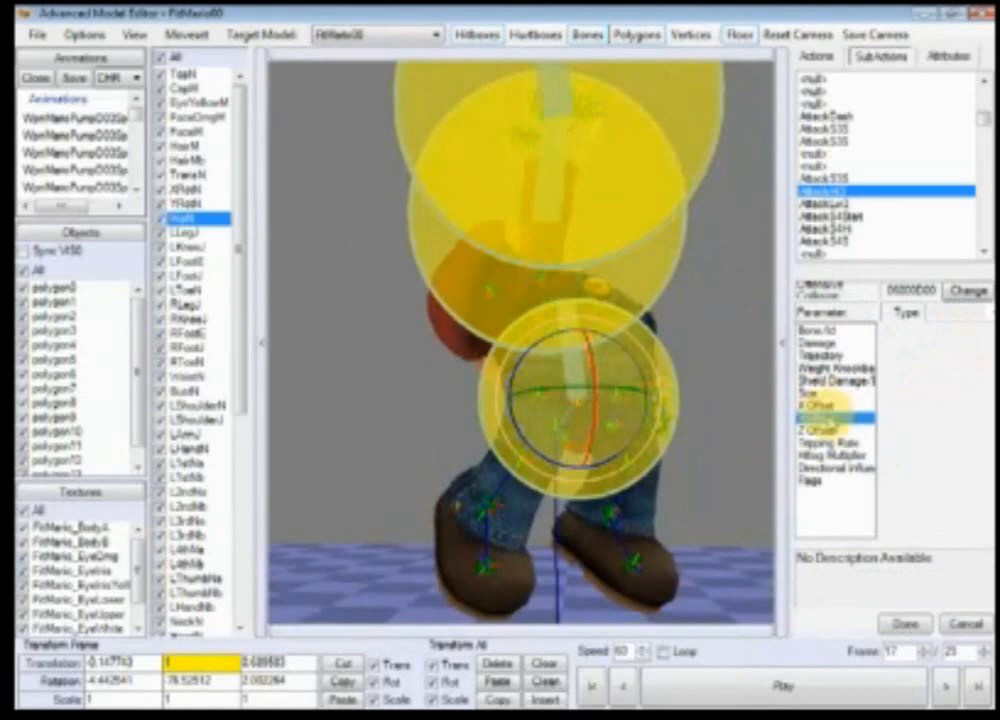
{"action": "left_click", "coordinate": [950, 345]}
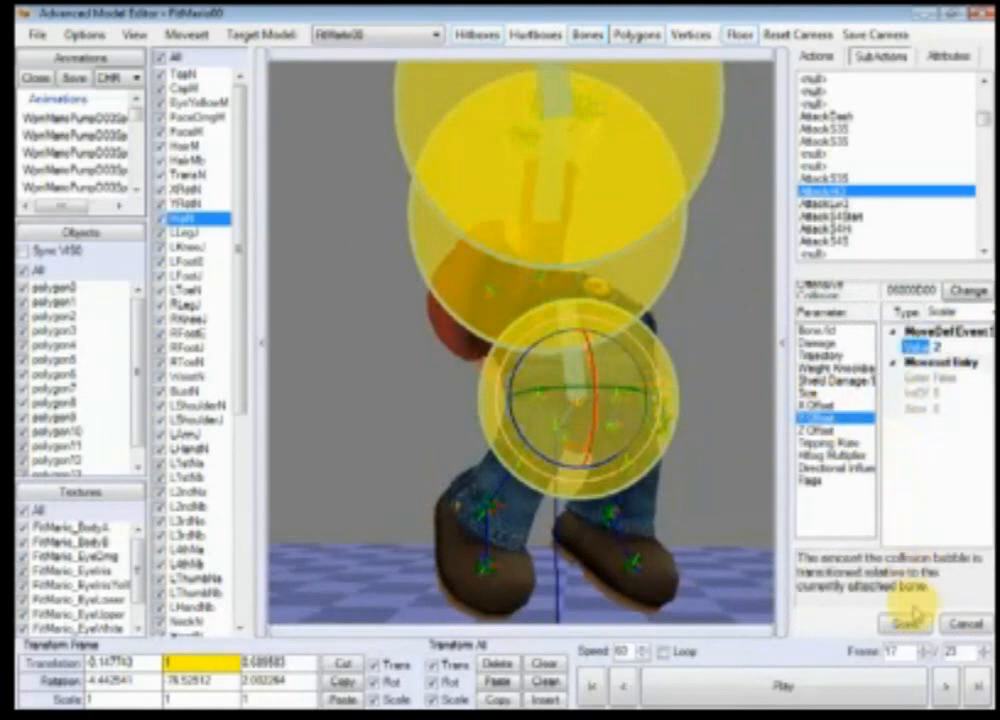
{"action": "left_click", "coordinate": [913, 620]}
{"action": "double_click", "coordinate": [975, 357]}
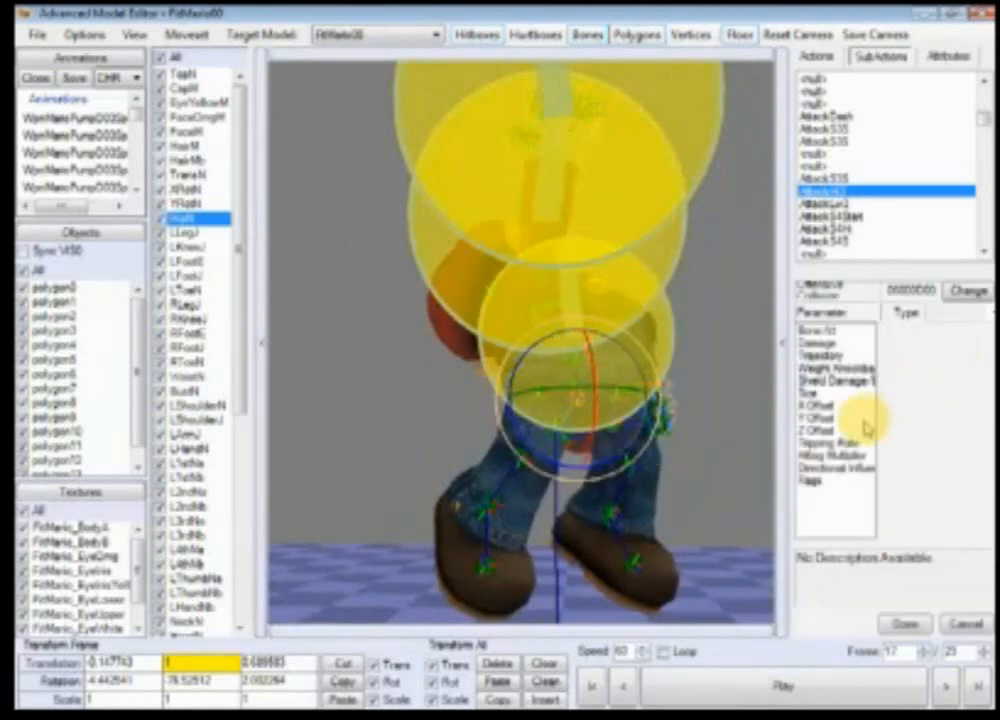
{"action": "left_click", "coordinate": [860, 417]}
{"action": "left_click", "coordinate": [980, 348]}
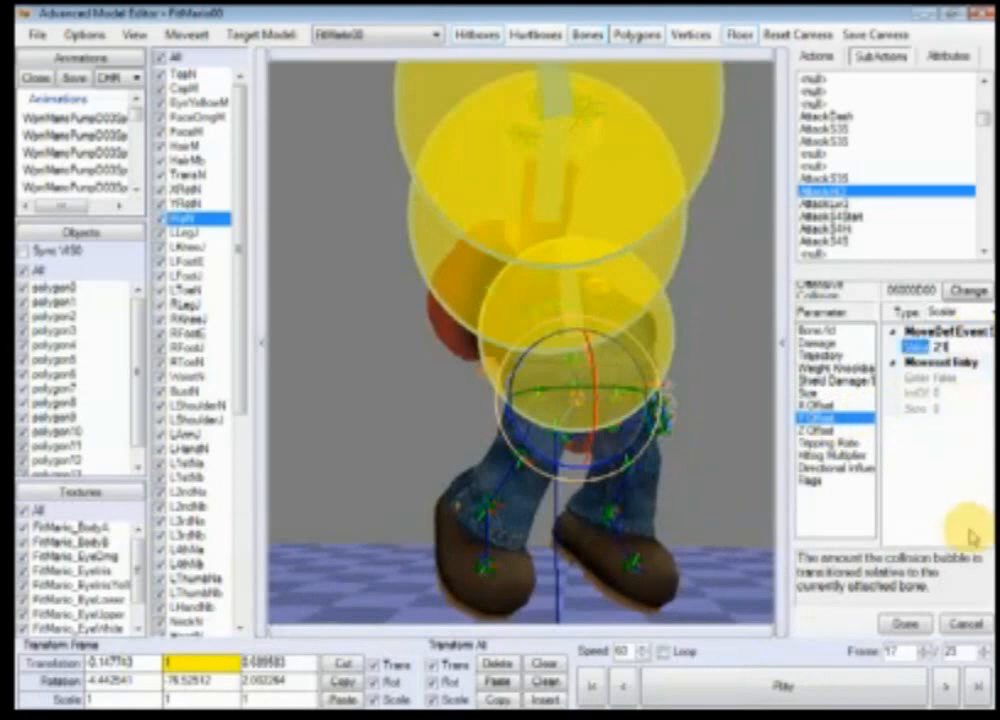
{"action": "left_click", "coordinate": [908, 626]}
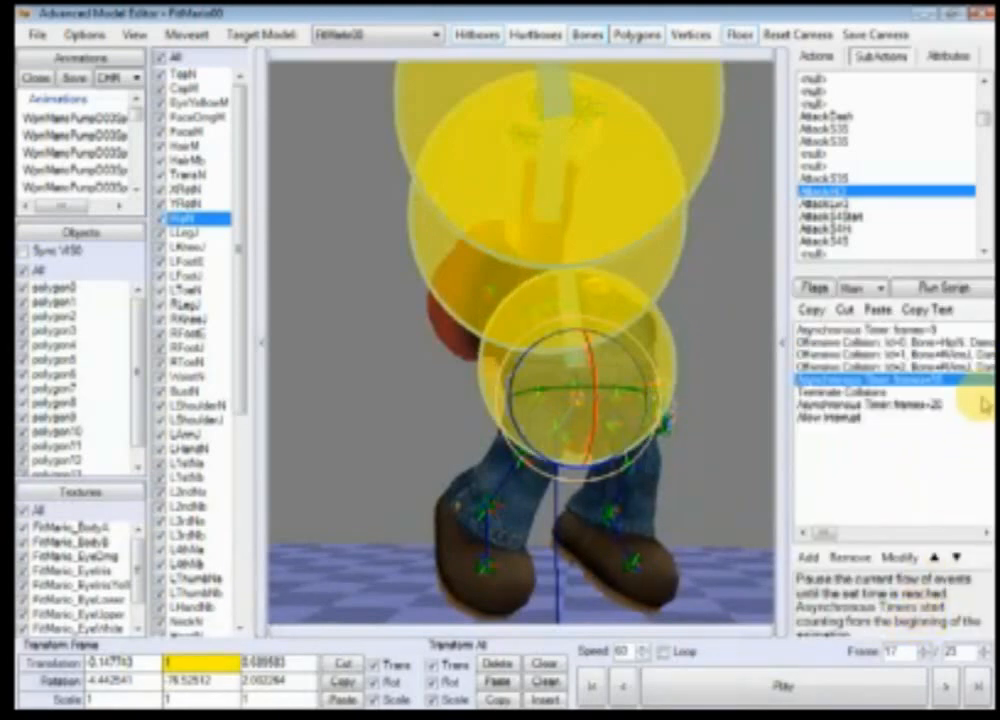
{"action": "double_click", "coordinate": [955, 357]}
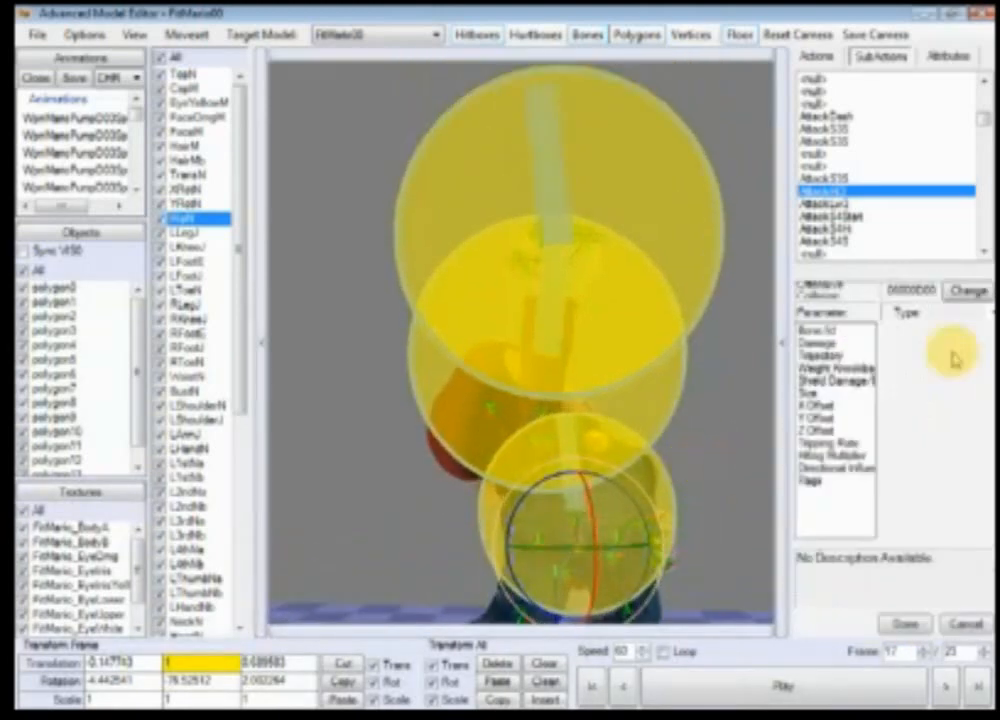
{"action": "left_click", "coordinate": [814, 392]}
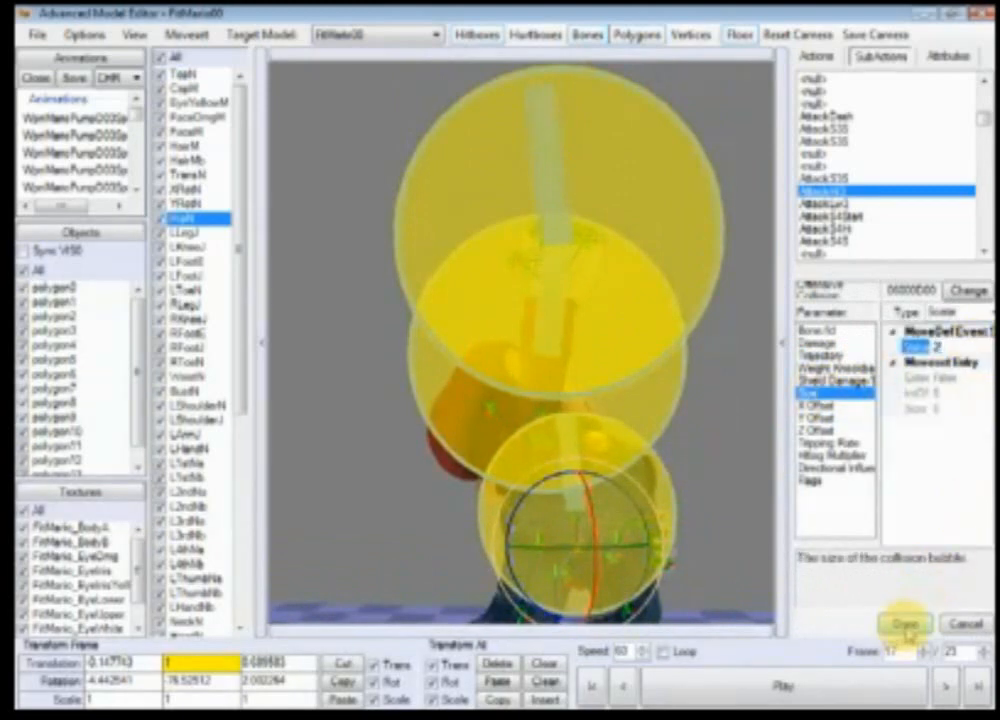
{"action": "left_click", "coordinate": [905, 624]}
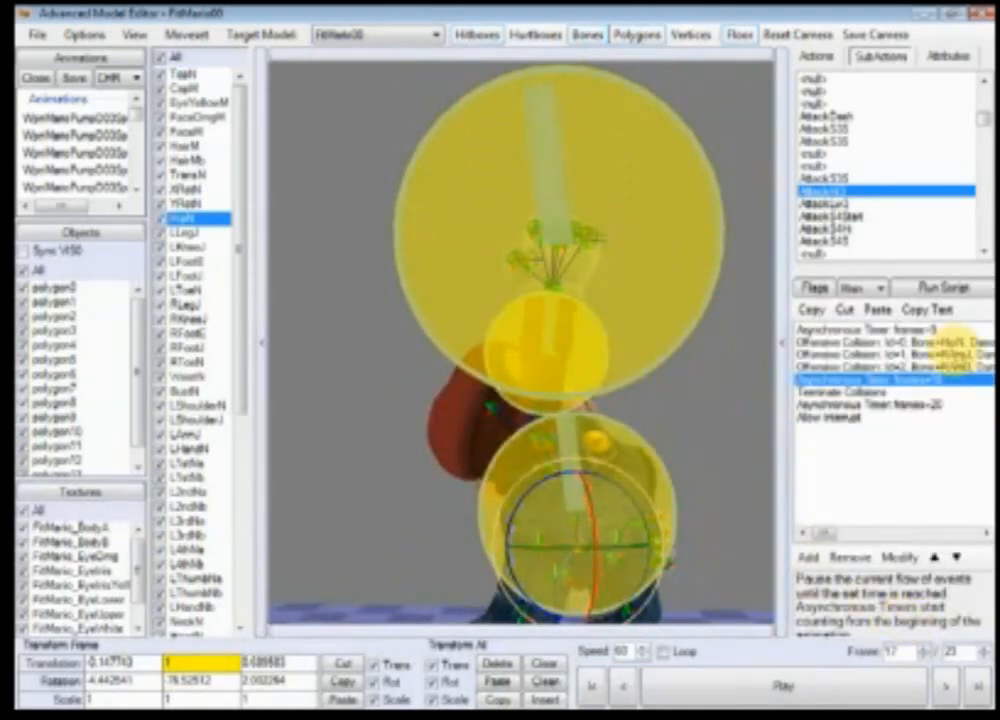
Step: Set the second Offensive Collision hitbox's Size to 3
{"action": "right_click_drag", "start_coordinate": [620, 453], "coordinate": [614, 424]}
{"action": "scroll", "coordinate": [620, 430], "scroll_direction": "up", "scroll_amount": 4}
{"action": "right_click_drag", "start_coordinate": [687, 457], "coordinate": [352, 480], "text": "ctrl"}
{"action": "right_click_drag", "start_coordinate": [533, 484], "coordinate": [623, 455]}
{"action": "scroll", "coordinate": [495, 484], "scroll_direction": "up", "scroll_amount": 2}
{"action": "scroll", "coordinate": [574, 478], "scroll_direction": "up", "scroll_amount": 2}
{"action": "scroll", "coordinate": [623, 455], "scroll_direction": "down", "scroll_amount": 3}
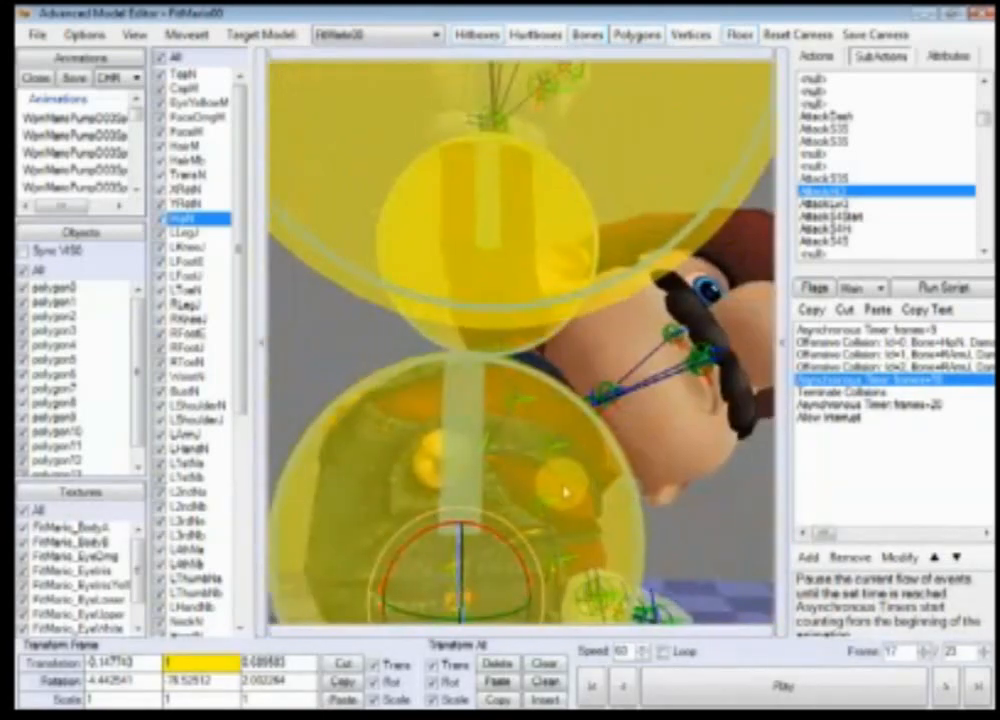
{"action": "right_click_drag", "start_coordinate": [565, 493], "coordinate": [652, 445], "text": "ctrl"}
{"action": "scroll", "coordinate": [603, 518], "scroll_direction": "down", "scroll_amount": 3}
{"action": "double_click", "coordinate": [967, 356]}
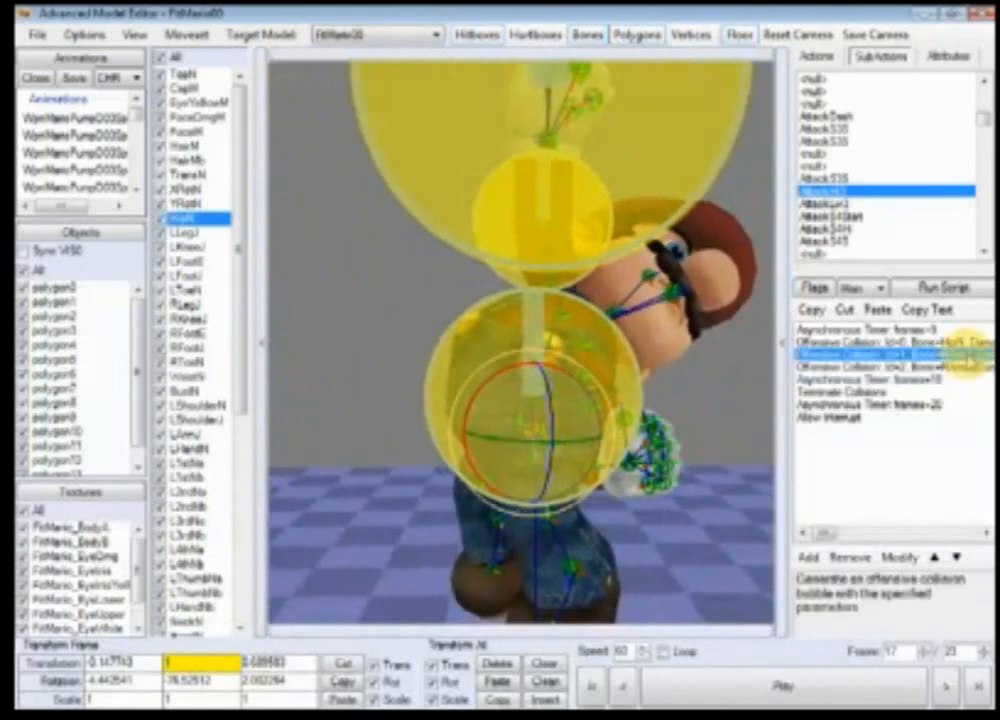
{"action": "left_click", "coordinate": [838, 393]}
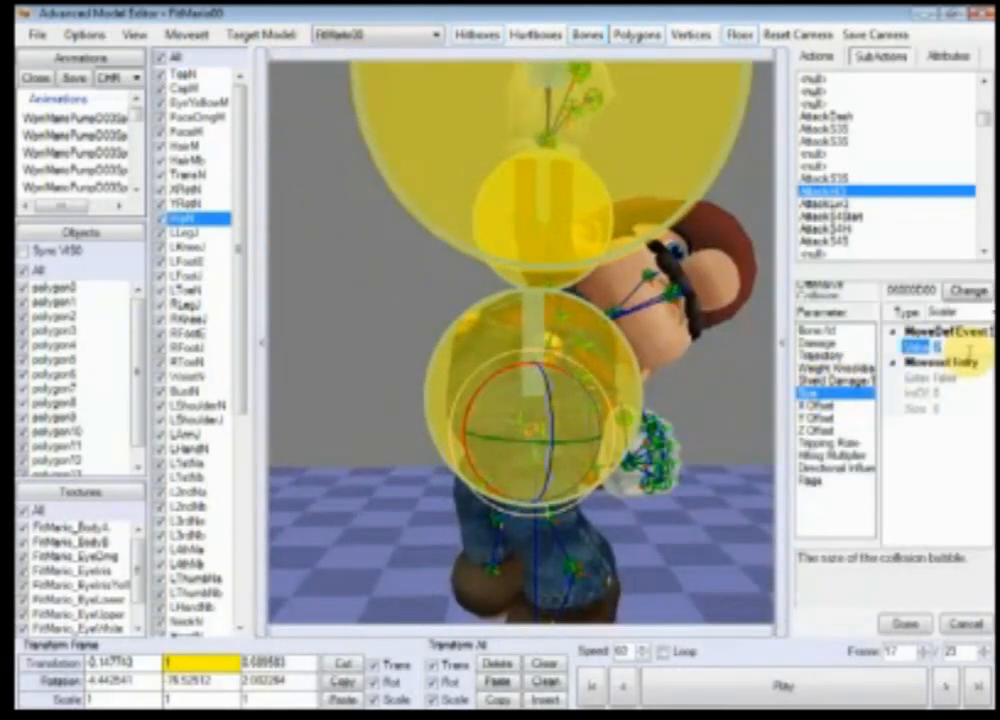
{"action": "type", "text": "3"}
{"action": "left_click", "coordinate": [903, 625]}
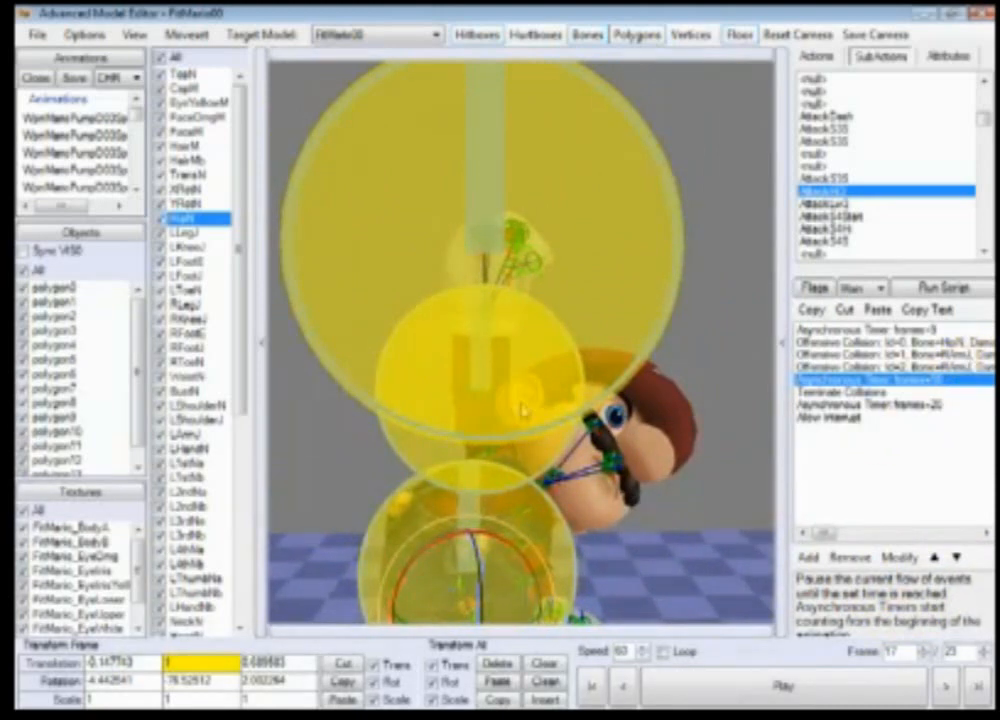
Step: Attach the third Offensive Collision hitbox to bone 48, RHandN, after looking up that bone's index
{"action": "left_click_drag", "start_coordinate": [240, 405], "coordinate": [238, 508]}
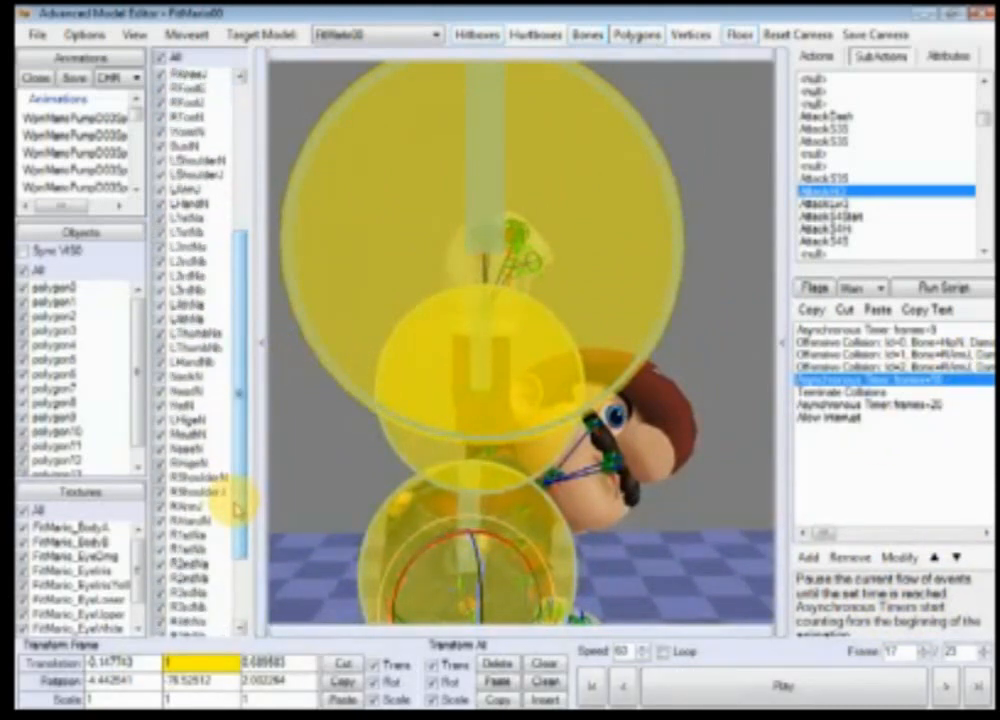
{"action": "right_click", "coordinate": [215, 524]}
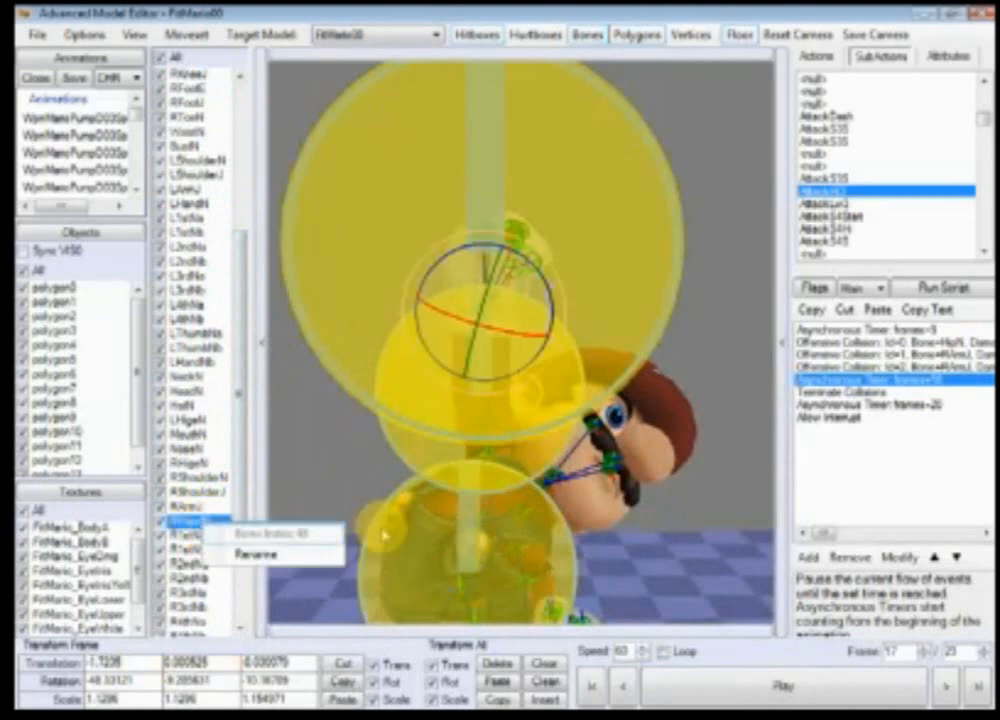
{"action": "double_click", "coordinate": [850, 366]}
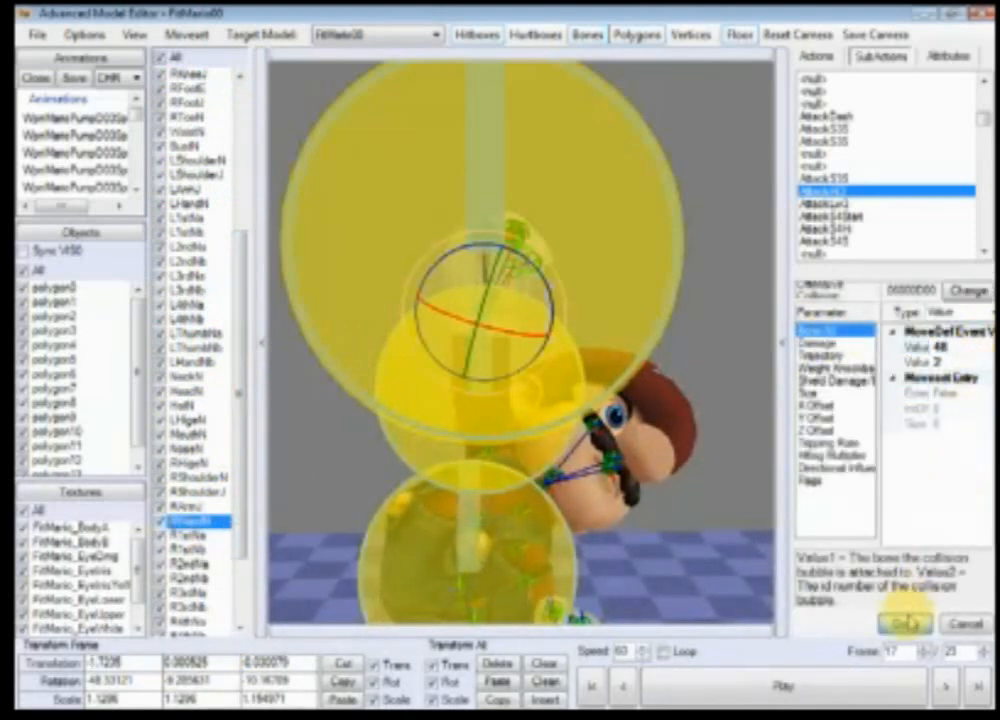
{"action": "left_click", "coordinate": [903, 623]}
{"action": "double_click", "coordinate": [943, 367]}
{"action": "left_click", "coordinate": [876, 393]}
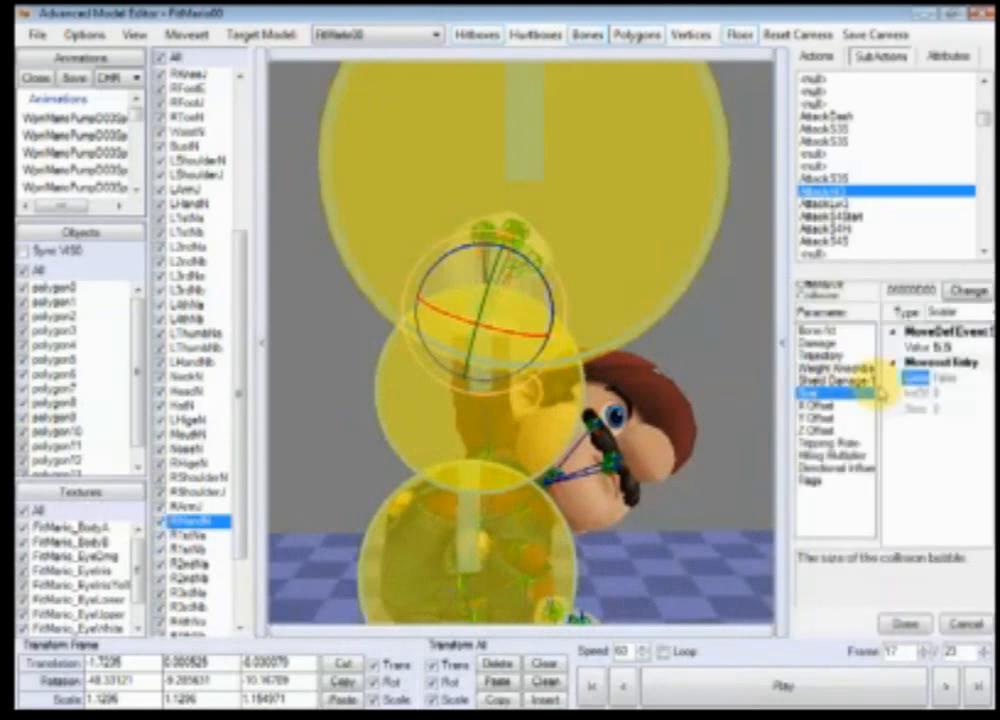
{"action": "left_click", "coordinate": [903, 623]}
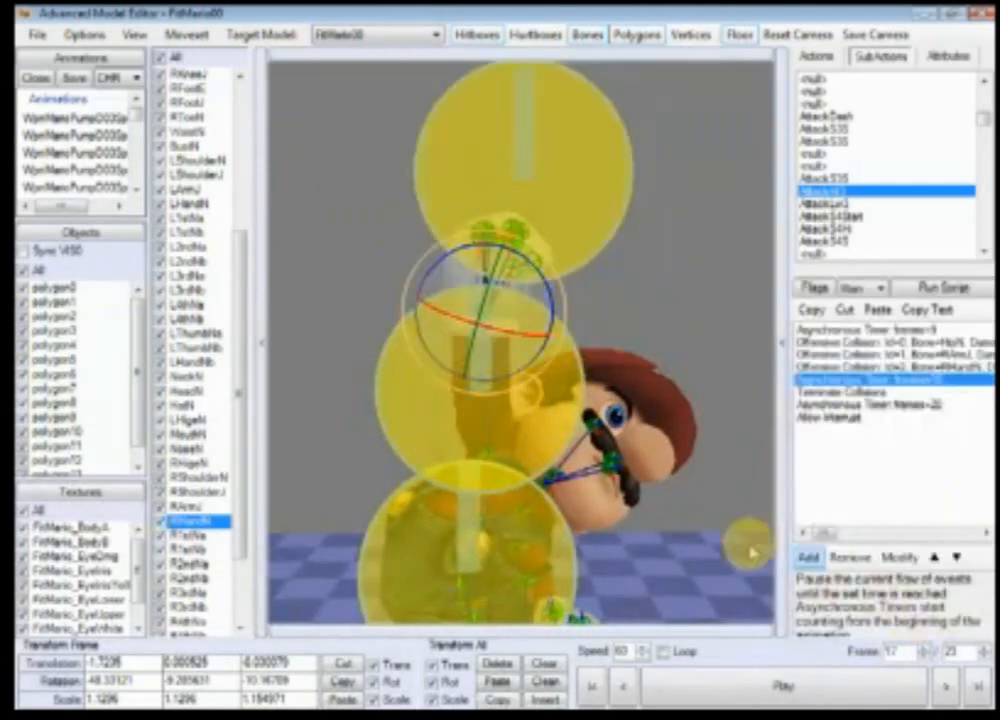
Step: Try to set the third Offensive Collision hitbox's X Offset to -4
{"action": "left_click", "coordinate": [975, 367]}
{"action": "double_click", "coordinate": [975, 367]}
{"action": "left_click", "coordinate": [860, 405]}
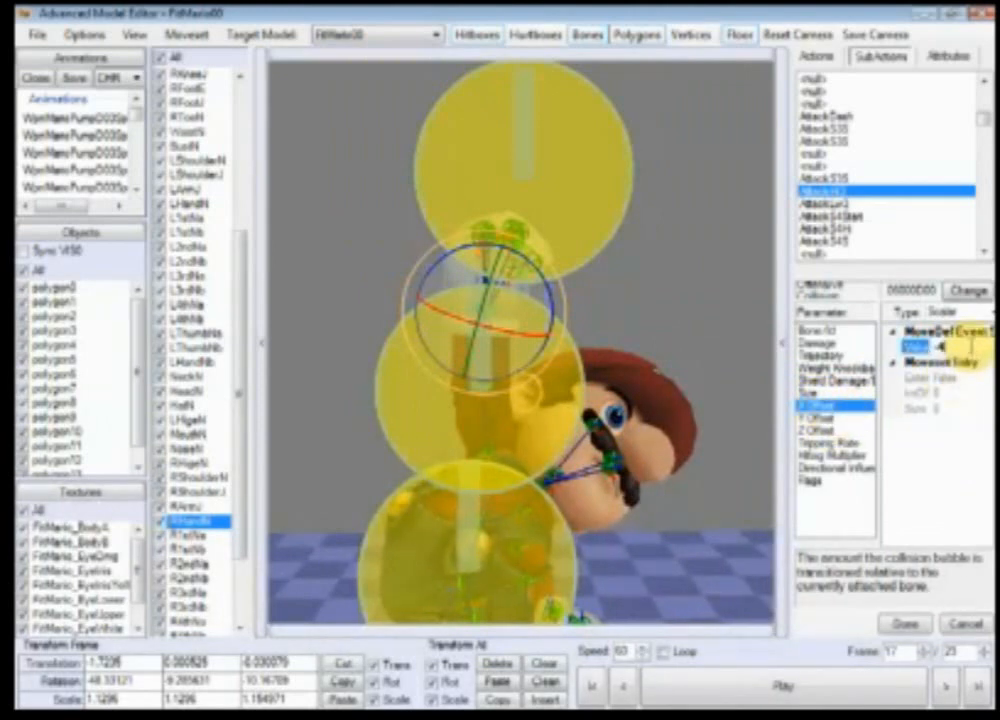
{"action": "left_click", "coordinate": [903, 622]}
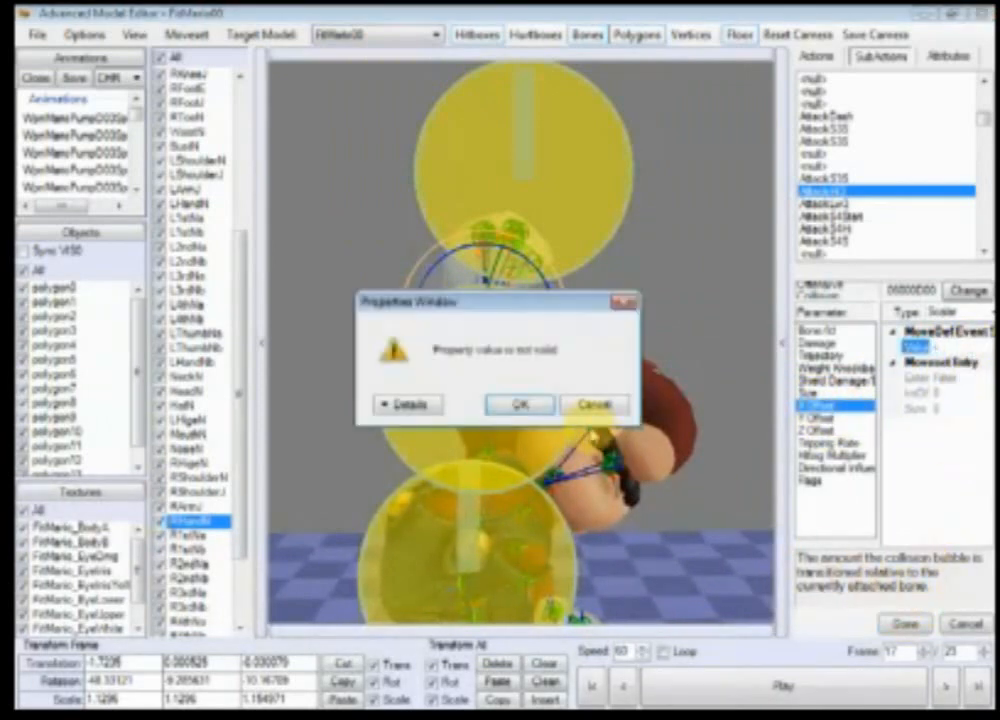
{"action": "left_click", "coordinate": [528, 405]}
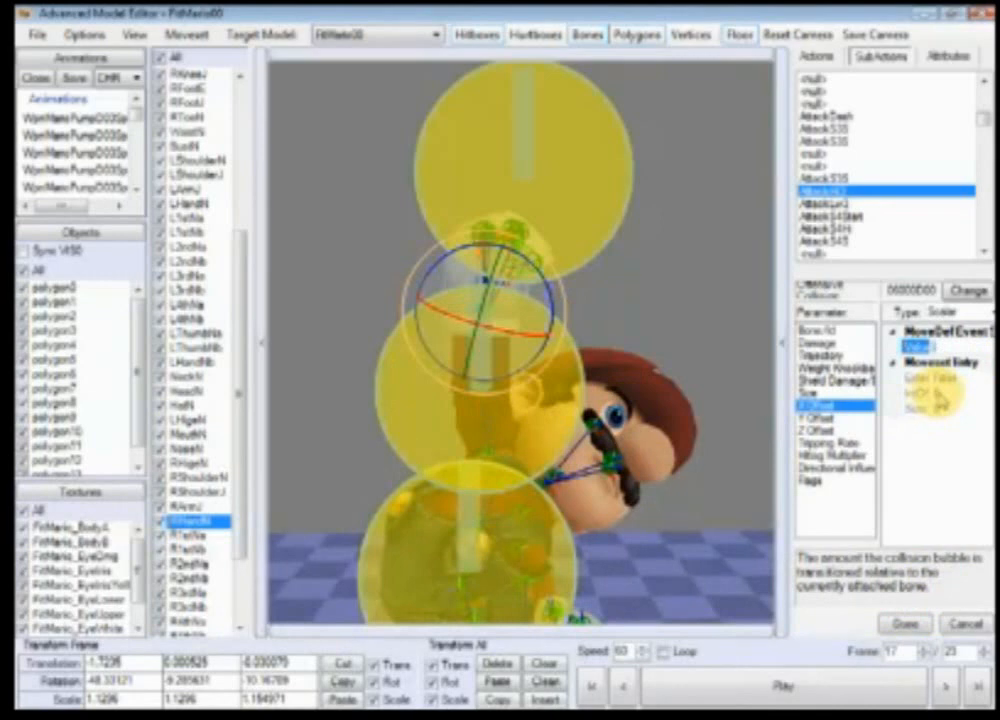
{"action": "left_click", "coordinate": [911, 630]}
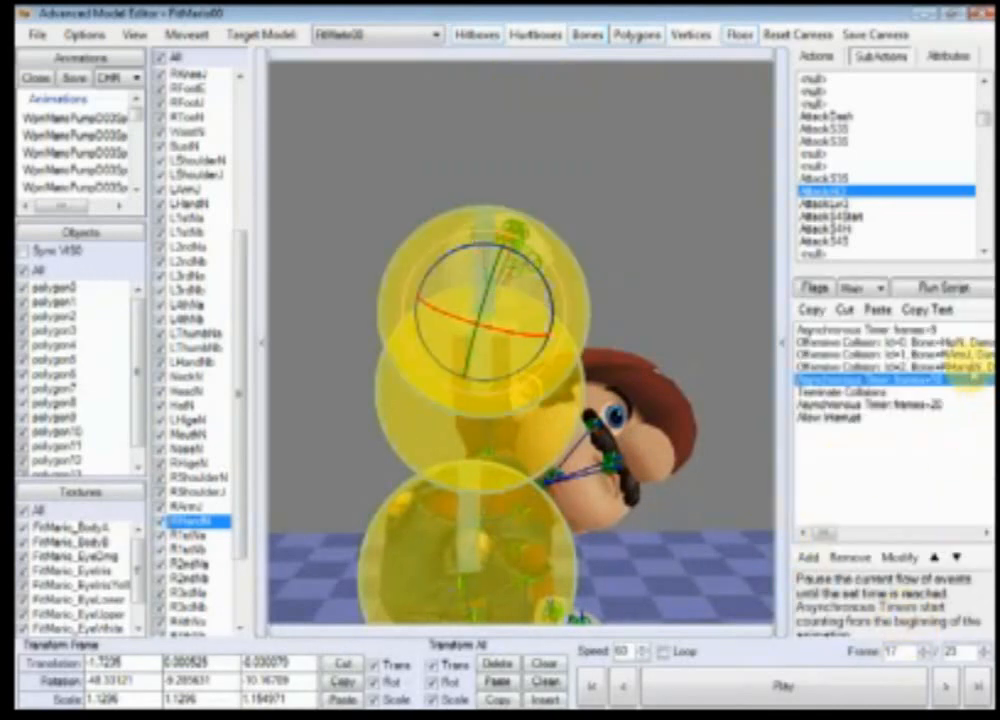
Step: Inspect the third Offensive Collision hitbox's X Offset while checking its position in the preview
{"action": "double_click", "coordinate": [970, 367]}
{"action": "left_click", "coordinate": [855, 403]}
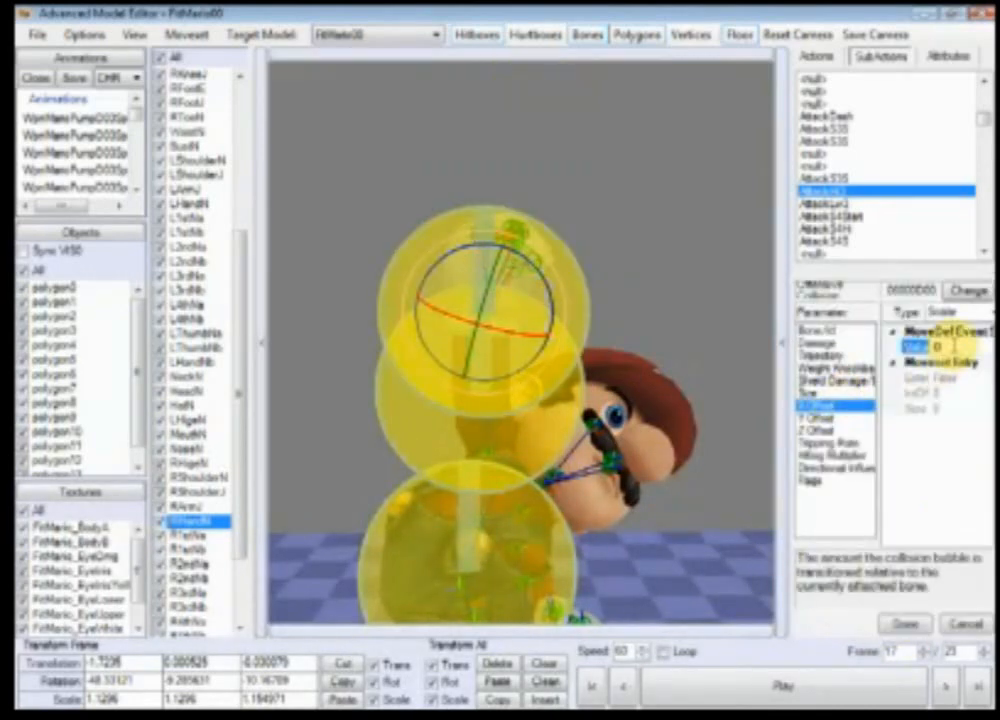
{"action": "left_click", "coordinate": [404, 467]}
{"action": "scroll", "coordinate": [404, 468], "scroll_direction": "up", "scroll_amount": 8}
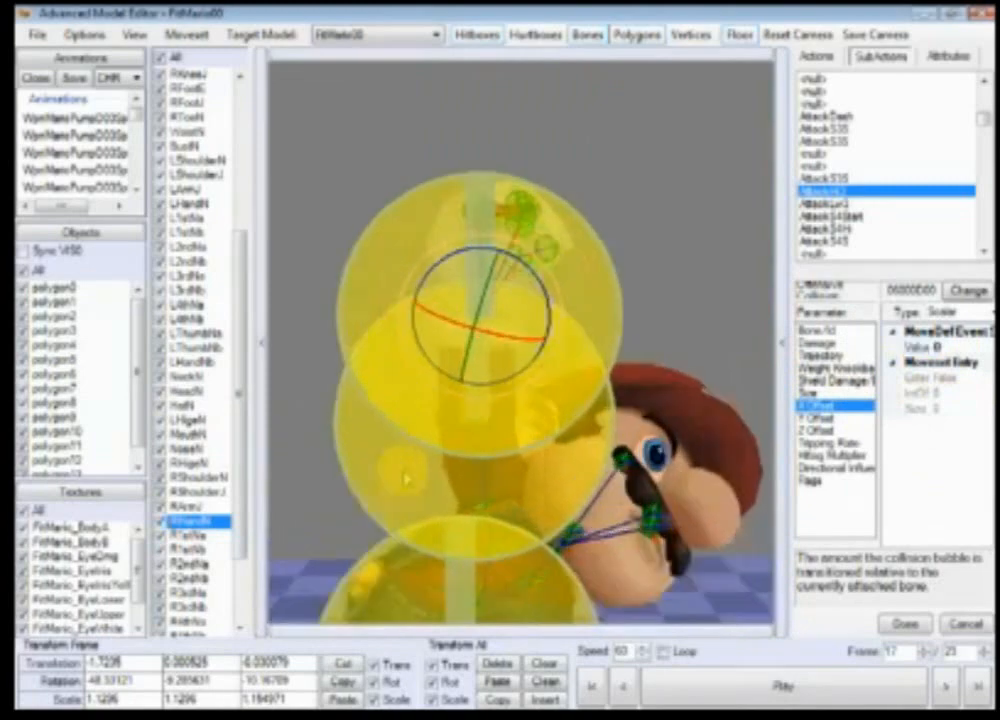
{"action": "scroll", "coordinate": [565, 495], "scroll_direction": "down", "scroll_amount": 6}
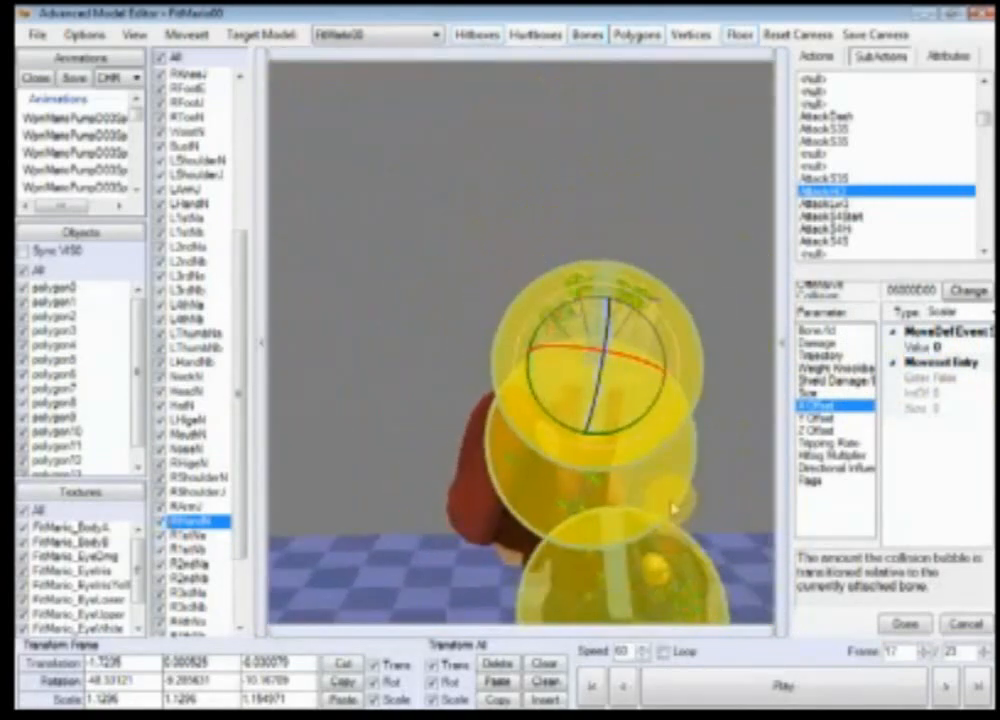
{"action": "scroll", "coordinate": [647, 464], "scroll_direction": "down", "scroll_amount": 3}
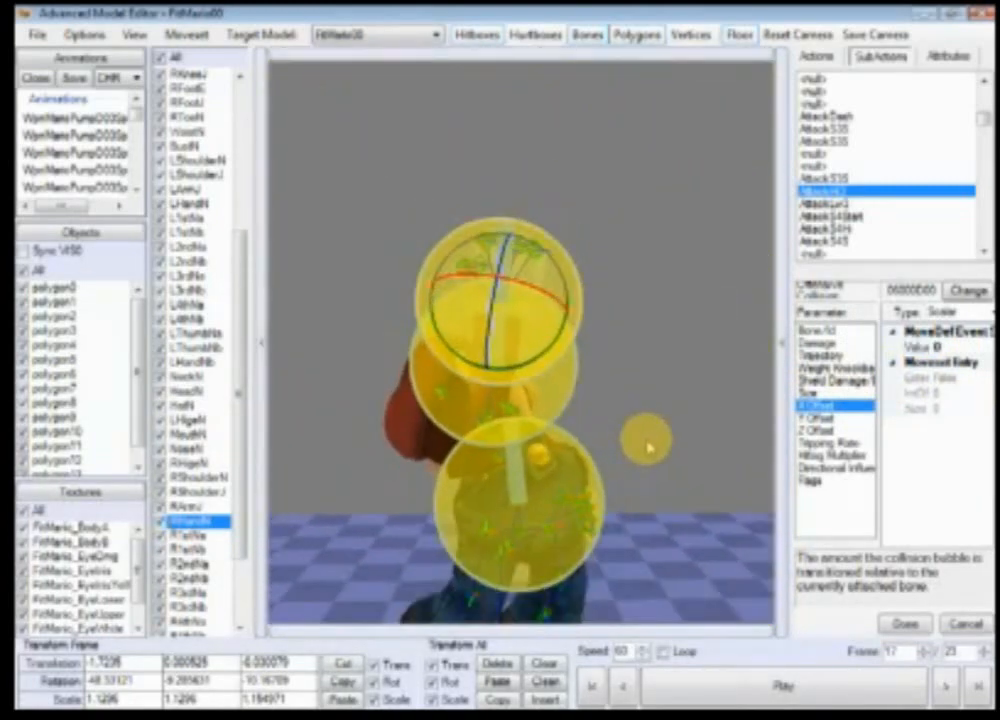
{"action": "left_click_drag", "start_coordinate": [648, 447], "coordinate": [612, 401]}
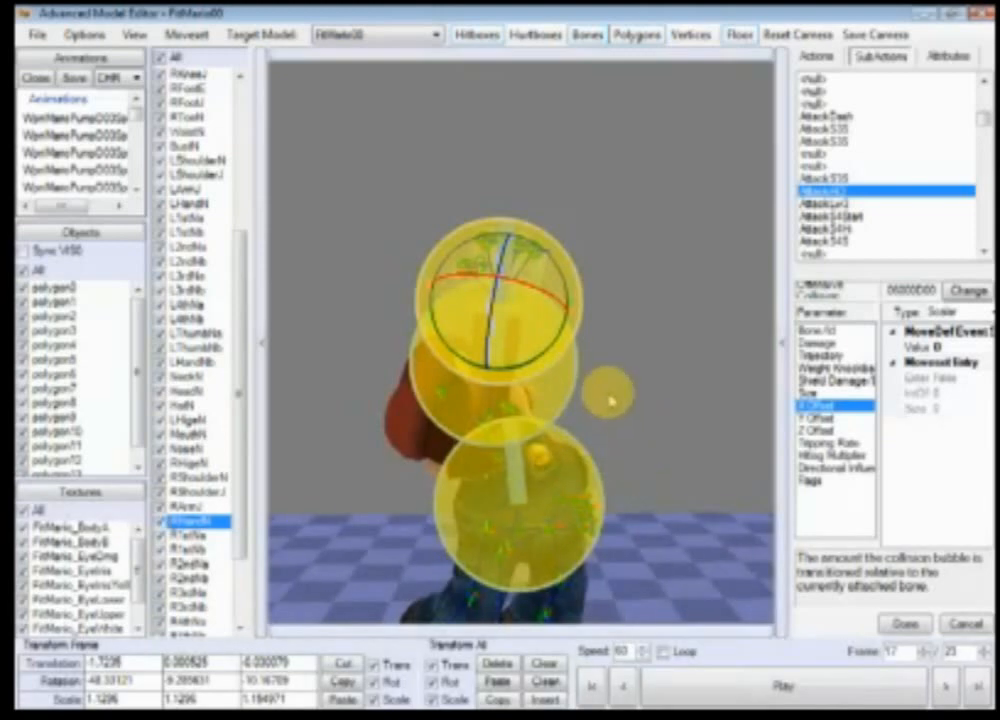
{"action": "right_click_drag", "start_coordinate": [612, 401], "coordinate": [603, 437]}
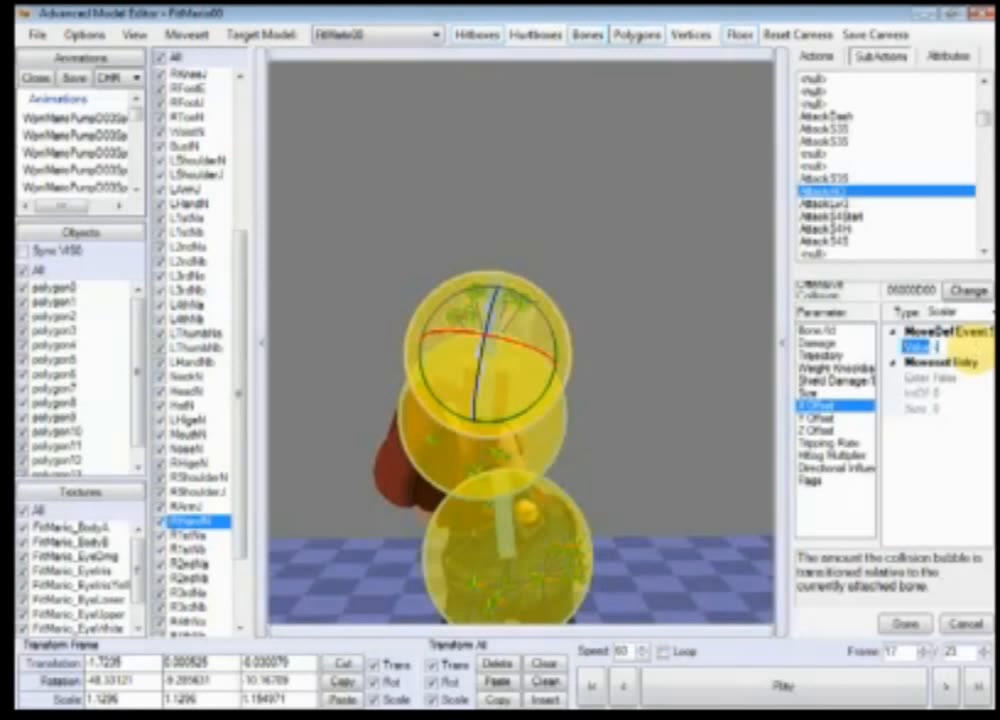
{"action": "left_click", "coordinate": [900, 622]}
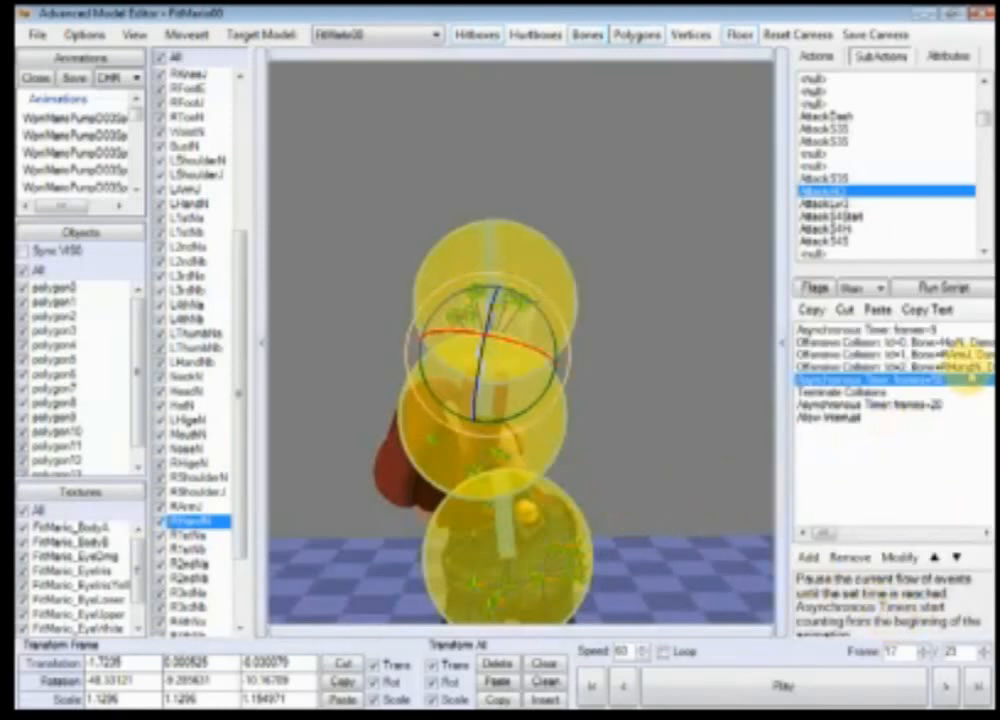
Step: Set the third Offensive Collision hitbox's X Offset to -3
{"action": "double_click", "coordinate": [966, 379]}
{"action": "left_click", "coordinate": [822, 405]}
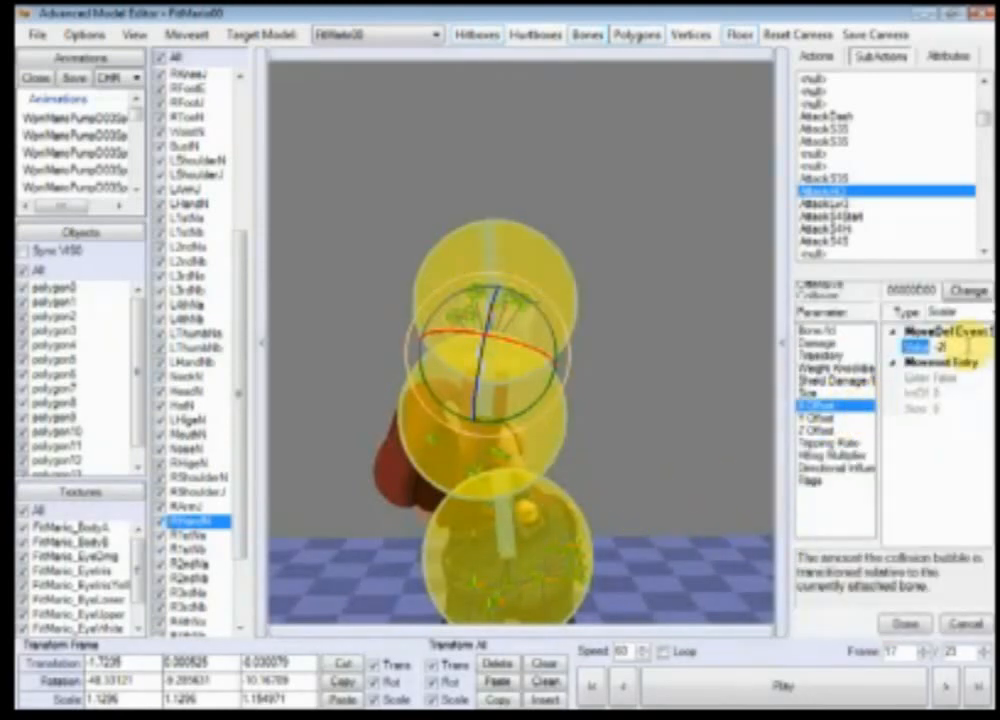
{"action": "type", "text": "3"}
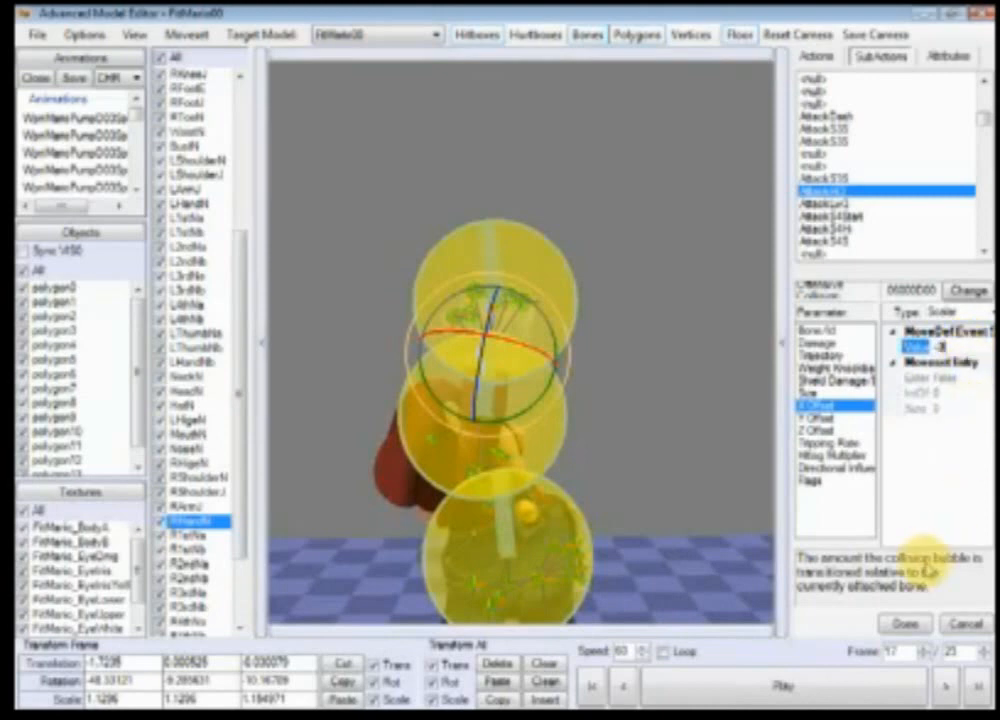
{"action": "left_click", "coordinate": [918, 624]}
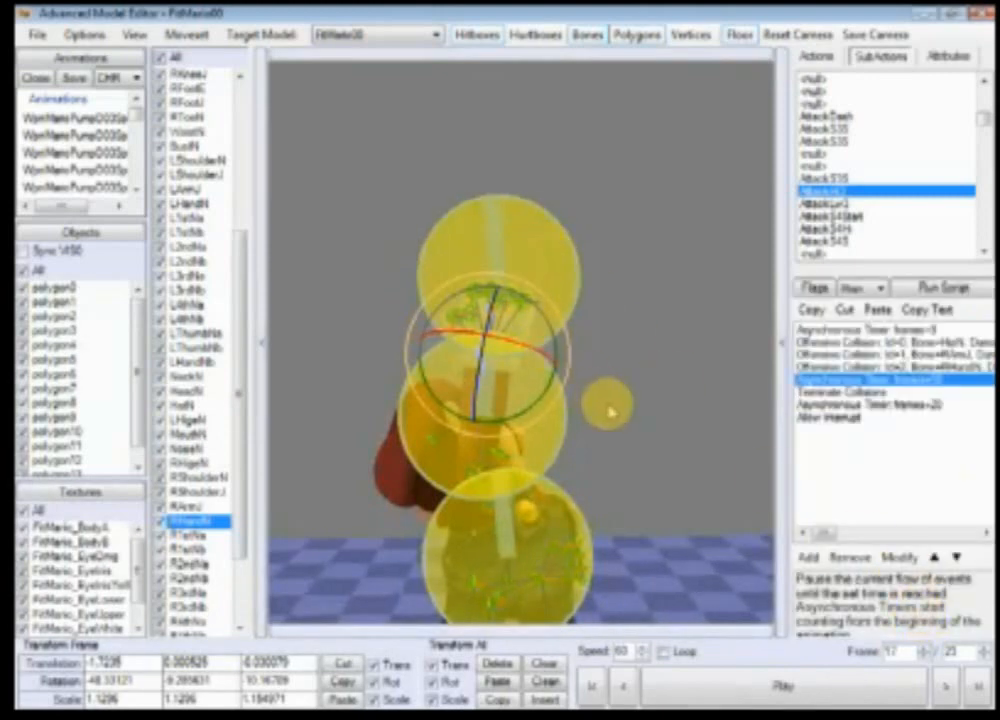
Step: Reset the camera and step back and forth through the animation frames to examine the hitbox placement
{"action": "right_click_drag", "start_coordinate": [644, 445], "coordinate": [638, 371]}
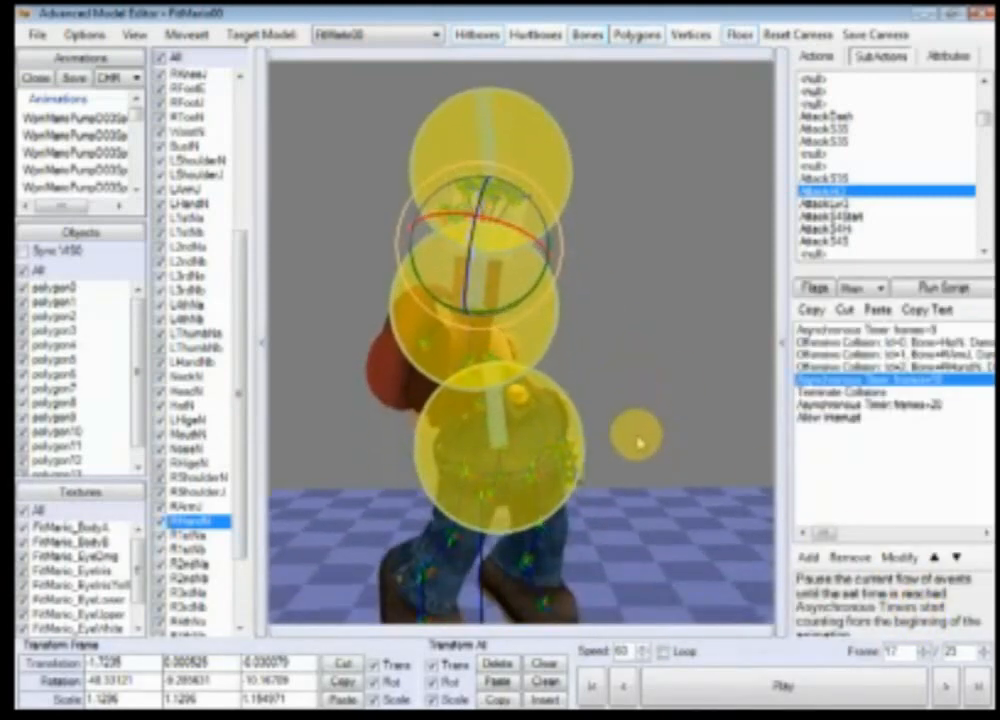
{"action": "scroll", "coordinate": [634, 437], "scroll_direction": "up", "scroll_amount": 6}
{"action": "right_click_drag", "start_coordinate": [574, 362], "coordinate": [629, 525]}
{"action": "scroll", "coordinate": [485, 478], "scroll_direction": "down", "scroll_amount": 4}
{"action": "scroll", "coordinate": [485, 478], "scroll_direction": "down", "scroll_amount": 5}
{"action": "scroll", "coordinate": [629, 525], "scroll_direction": "down", "scroll_amount": 1}
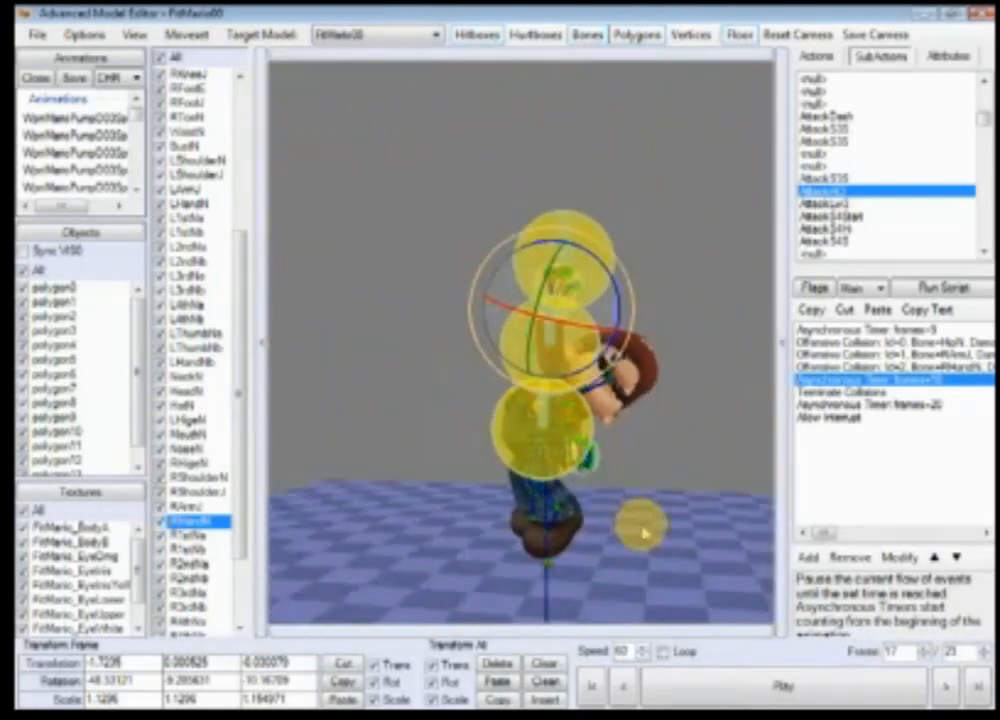
{"action": "left_click", "coordinate": [626, 689]}
{"action": "left_click", "coordinate": [625, 689]}
{"action": "left_click", "coordinate": [625, 689]}
{"action": "left_click", "coordinate": [625, 689]}
{"action": "left_click", "coordinate": [625, 689]}
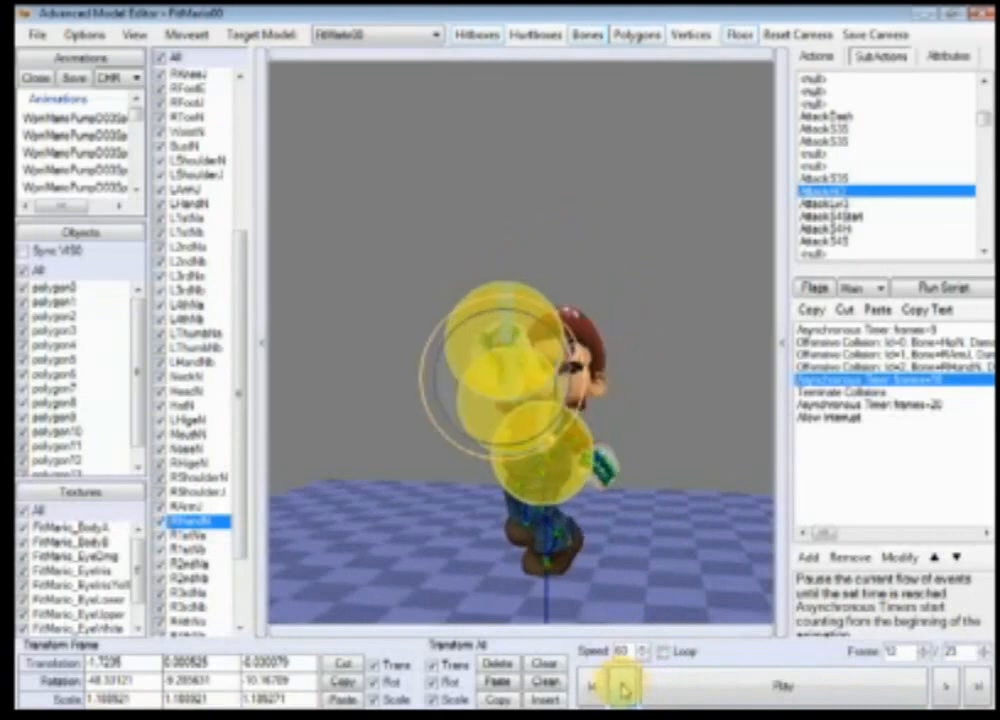
{"action": "left_click", "coordinate": [625, 689]}
{"action": "left_click", "coordinate": [625, 689]}
{"action": "left_click", "coordinate": [626, 690]}
{"action": "left_click", "coordinate": [626, 690]}
{"action": "right_click_drag", "start_coordinate": [590, 565], "coordinate": [623, 482]}
{"action": "scroll", "coordinate": [623, 482], "scroll_direction": "up", "scroll_amount": 8}
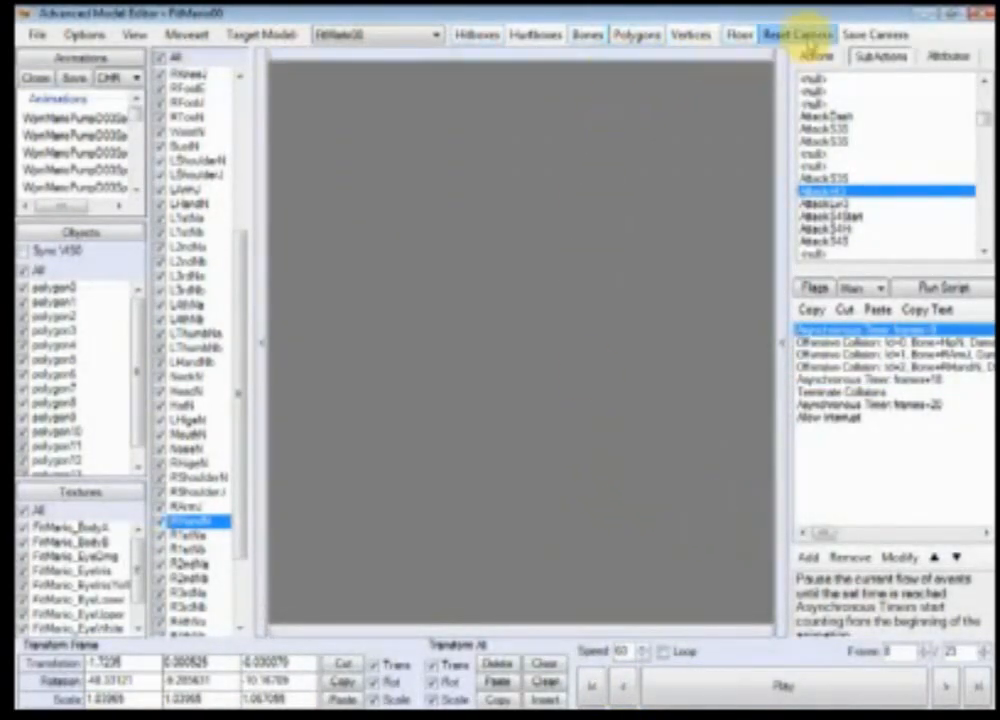
{"action": "left_click", "coordinate": [811, 47]}
{"action": "scroll", "coordinate": [663, 286], "scroll_direction": "down", "scroll_amount": 5}
{"action": "right_click_drag", "start_coordinate": [542, 364], "coordinate": [571, 417]}
{"action": "scroll", "coordinate": [571, 417], "scroll_direction": "up", "scroll_amount": 7}
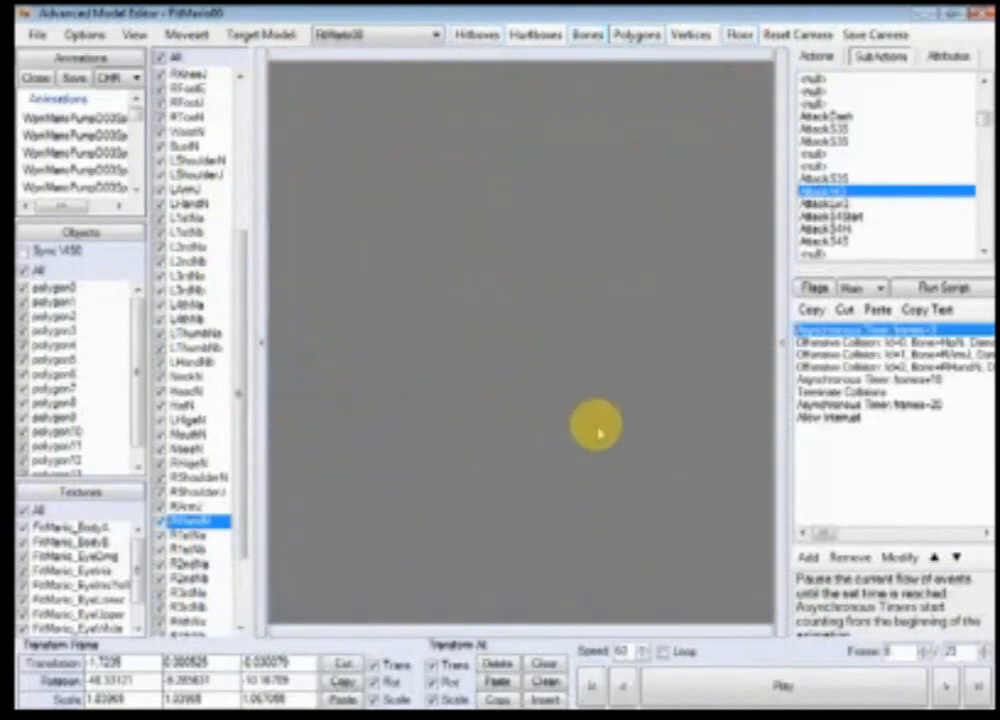
{"action": "left_click", "coordinate": [800, 33]}
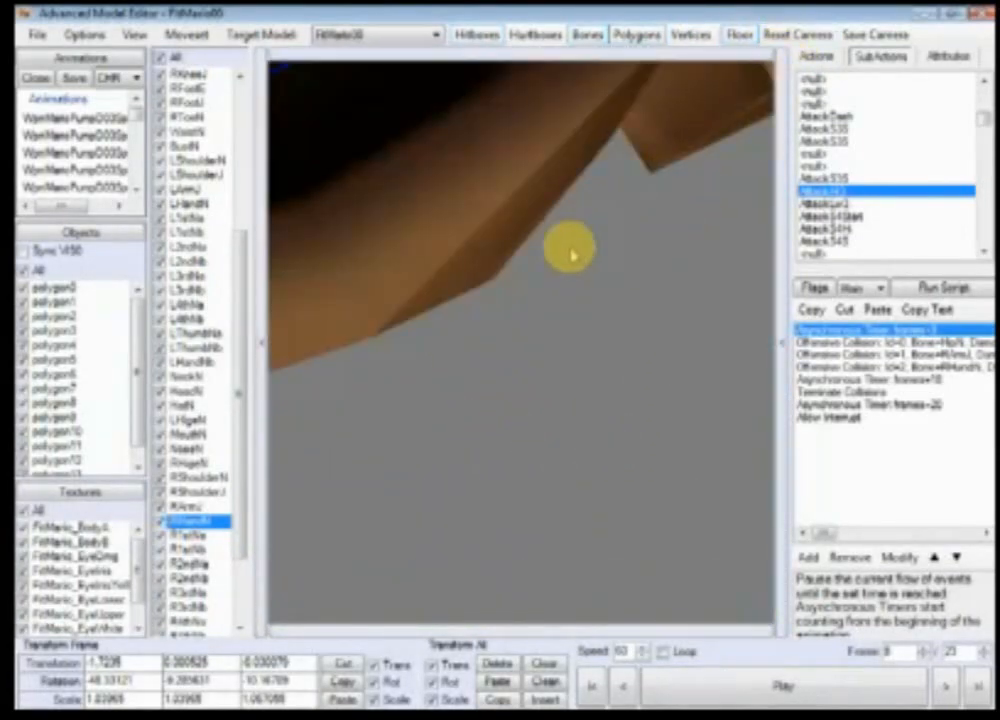
{"action": "scroll", "coordinate": [625, 312], "scroll_direction": "down", "scroll_amount": 5}
{"action": "scroll", "coordinate": [637, 452], "scroll_direction": "down", "scroll_amount": 4}
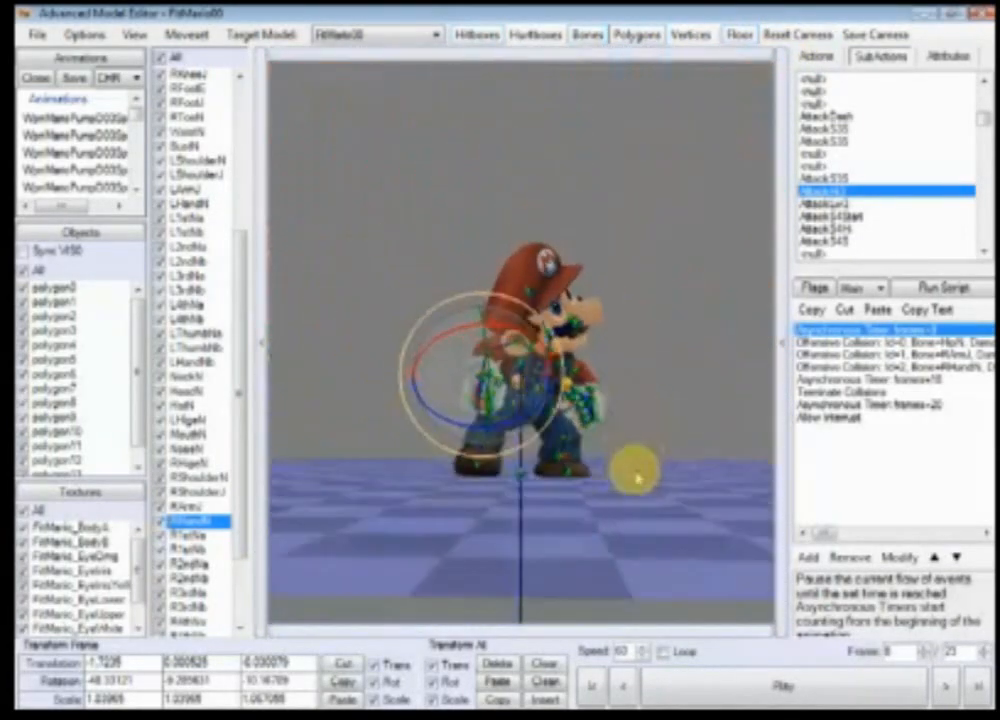
{"action": "left_click", "coordinate": [944, 690]}
{"action": "left_click", "coordinate": [944, 690]}
{"action": "left_click", "coordinate": [944, 690]}
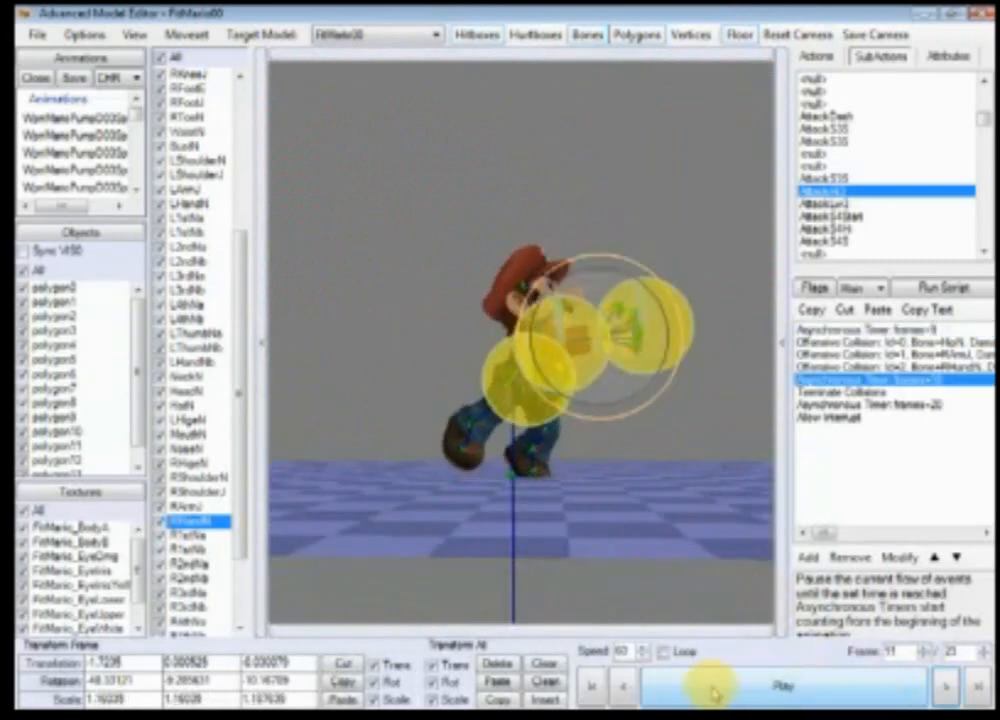
{"action": "left_click", "coordinate": [614, 694]}
{"action": "left_click", "coordinate": [614, 694]}
{"action": "left_click", "coordinate": [614, 694]}
{"action": "left_click", "coordinate": [614, 695]}
{"action": "left_click", "coordinate": [614, 695]}
{"action": "left_click", "coordinate": [614, 695]}
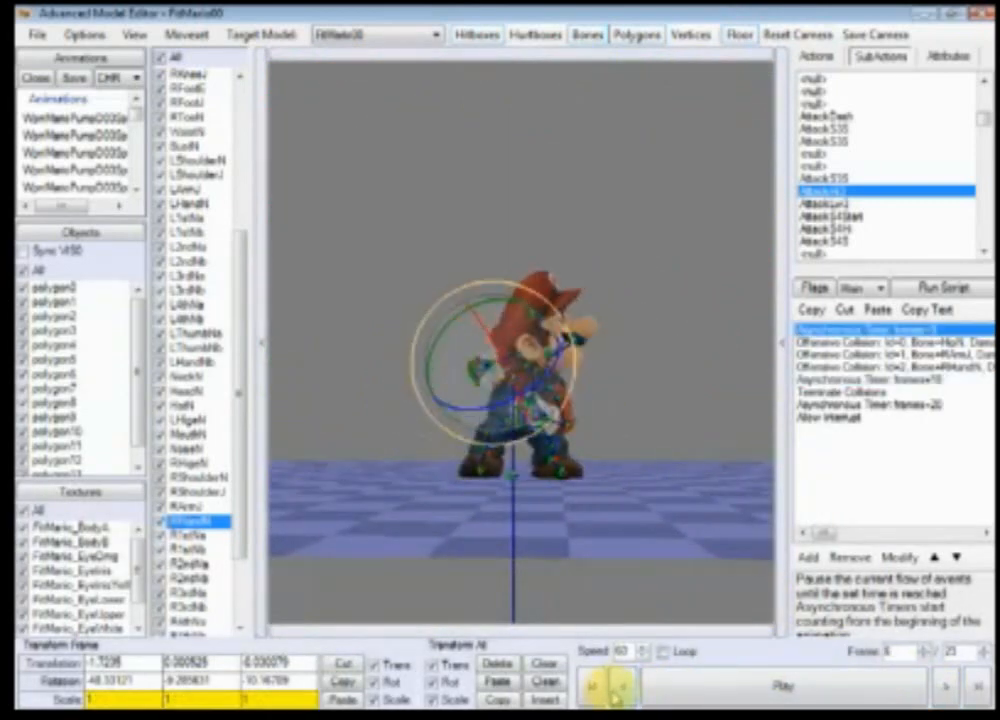
{"action": "left_click", "coordinate": [944, 688]}
{"action": "left_click", "coordinate": [944, 688]}
{"action": "left_click", "coordinate": [944, 688]}
{"action": "left_click", "coordinate": [944, 688]}
{"action": "left_click", "coordinate": [944, 688]}
Step: Orbit the preview and step through frames 10 to 17 to examine the hitboxes around the punch
{"action": "scroll", "coordinate": [496, 460], "scroll_direction": "up", "scroll_amount": 5}
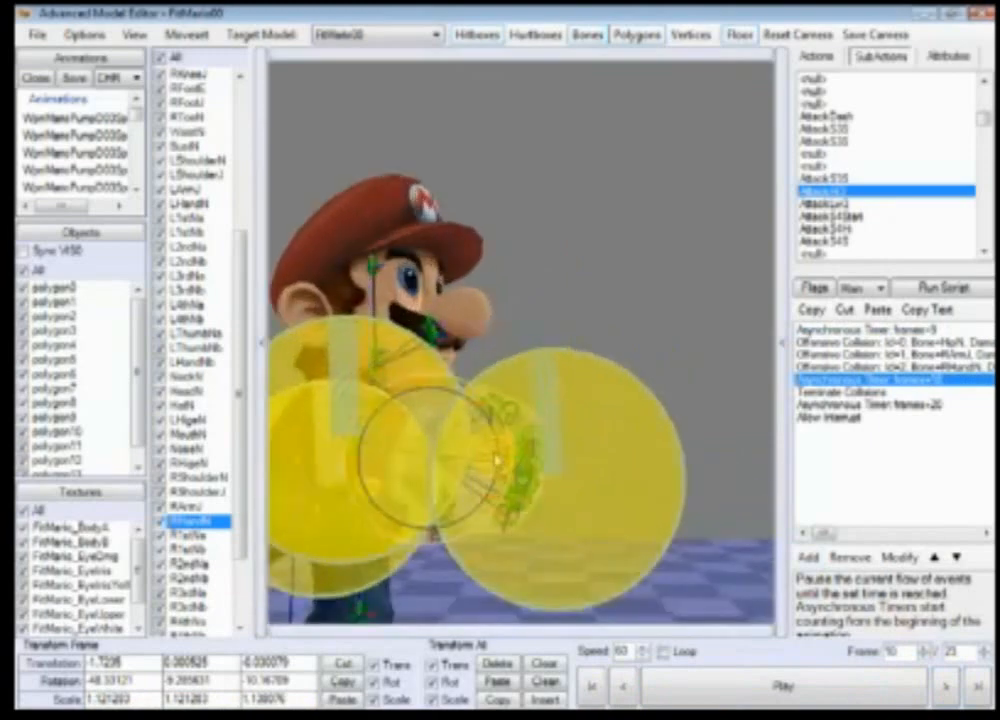
{"action": "scroll", "coordinate": [496, 460], "scroll_direction": "up", "scroll_amount": 3}
{"action": "right_click_drag", "start_coordinate": [496, 460], "coordinate": [627, 453]}
{"action": "scroll", "coordinate": [645, 474], "scroll_direction": "down", "scroll_amount": 4}
{"action": "scroll", "coordinate": [674, 502], "scroll_direction": "up", "scroll_amount": 3}
{"action": "right_click_drag", "start_coordinate": [676, 504], "coordinate": [682, 546], "text": "ctrl"}
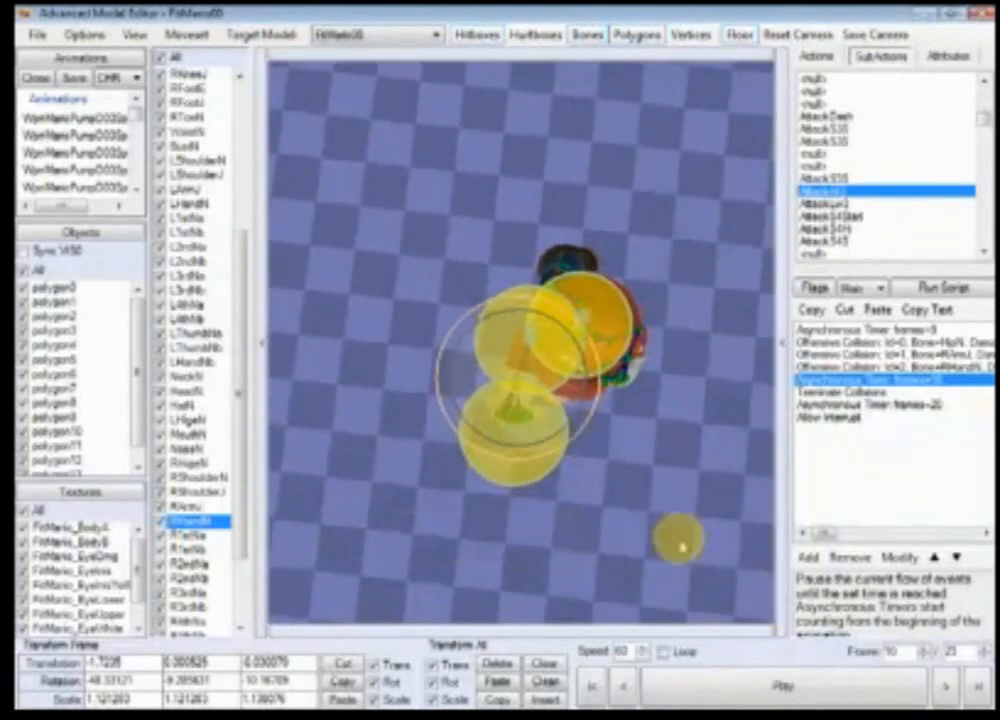
{"action": "left_click", "coordinate": [945, 682]}
{"action": "left_click", "coordinate": [946, 684]}
{"action": "left_click", "coordinate": [946, 684]}
{"action": "left_click", "coordinate": [946, 684]}
{"action": "scroll", "coordinate": [522, 496], "scroll_direction": "up", "scroll_amount": 4}
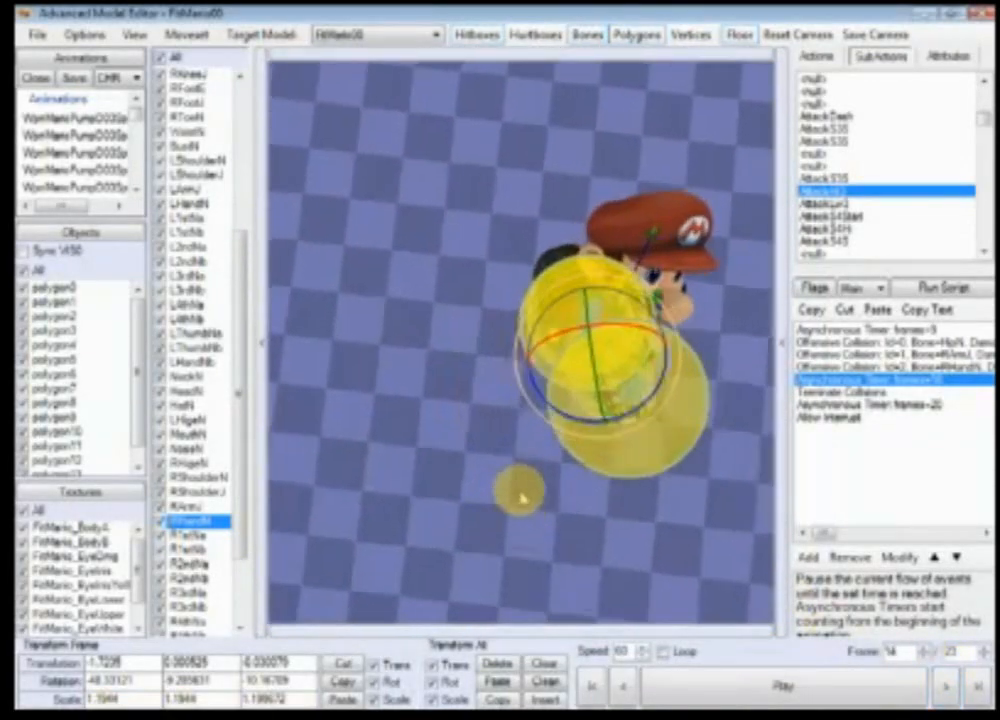
{"action": "right_click_drag", "start_coordinate": [504, 508], "coordinate": [561, 350], "text": "ctrl"}
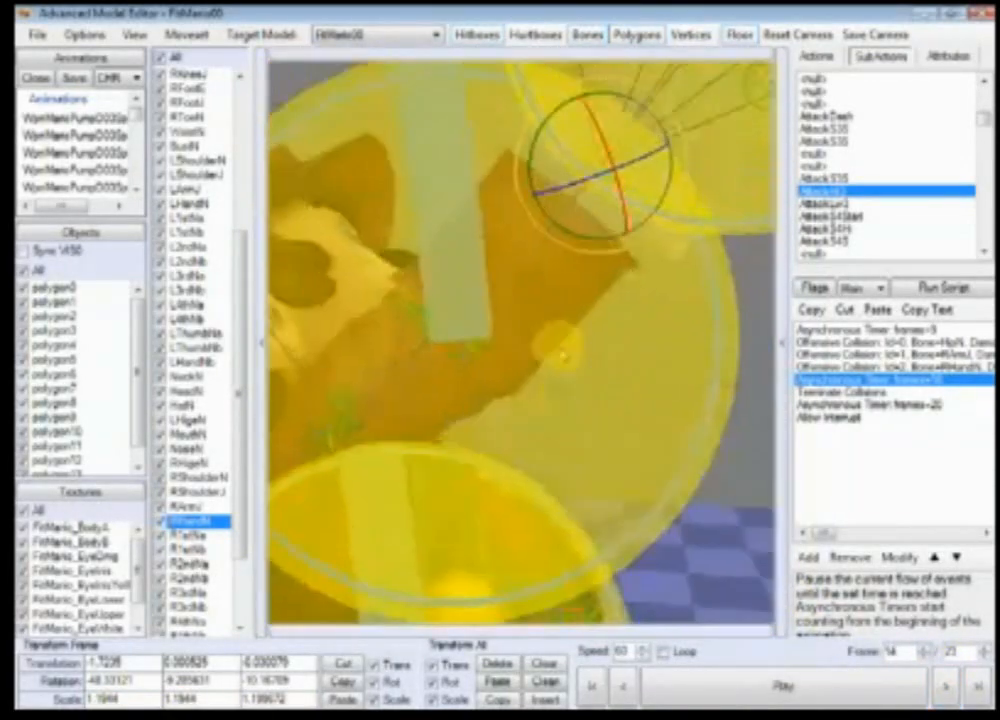
{"action": "scroll", "coordinate": [558, 355], "scroll_direction": "down", "scroll_amount": 6}
{"action": "scroll", "coordinate": [535, 453], "scroll_direction": "down", "scroll_amount": 7}
{"action": "right_click_drag", "start_coordinate": [565, 511], "coordinate": [638, 446]}
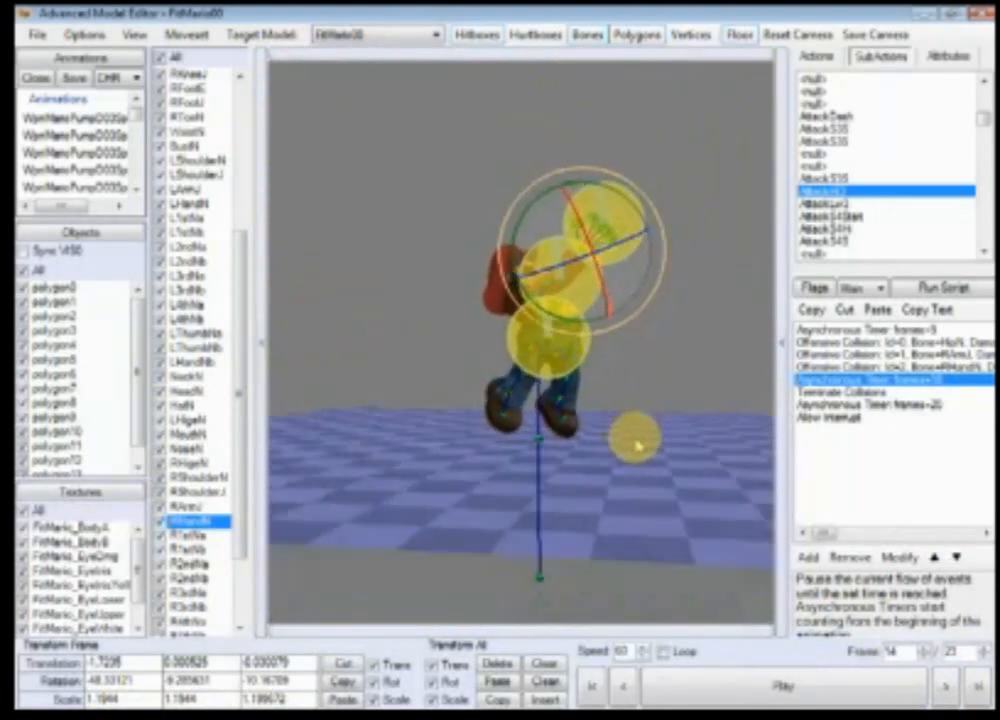
{"action": "left_click", "coordinate": [946, 688]}
{"action": "left_click", "coordinate": [946, 688]}
{"action": "left_click", "coordinate": [946, 688]}
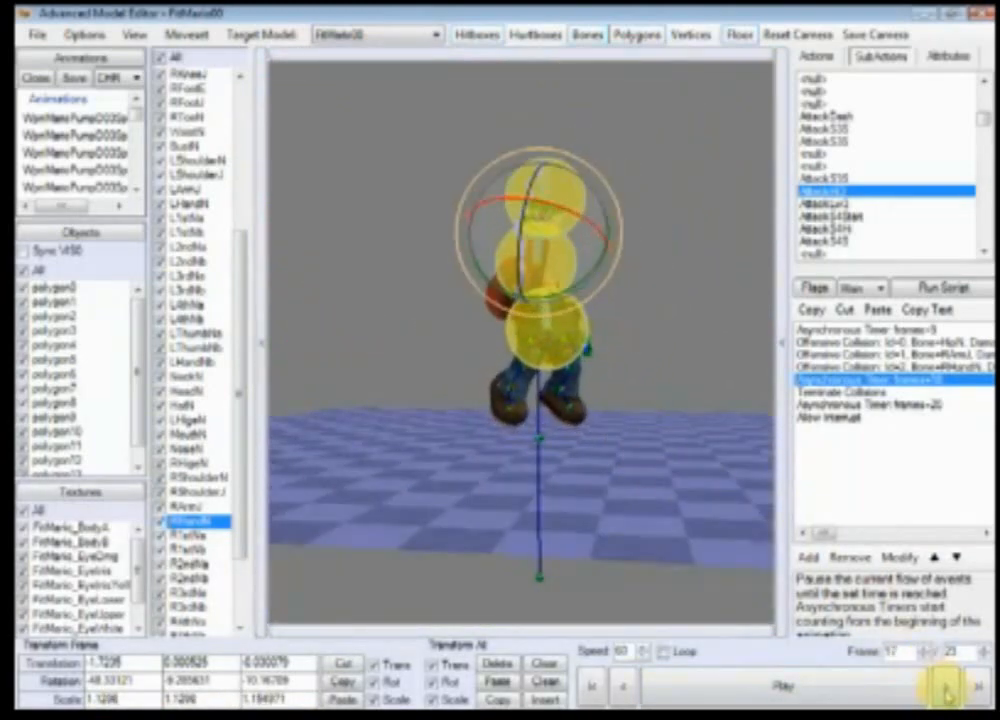
{"action": "left_click", "coordinate": [622, 686]}
{"action": "left_click", "coordinate": [622, 686]}
{"action": "left_click", "coordinate": [622, 686]}
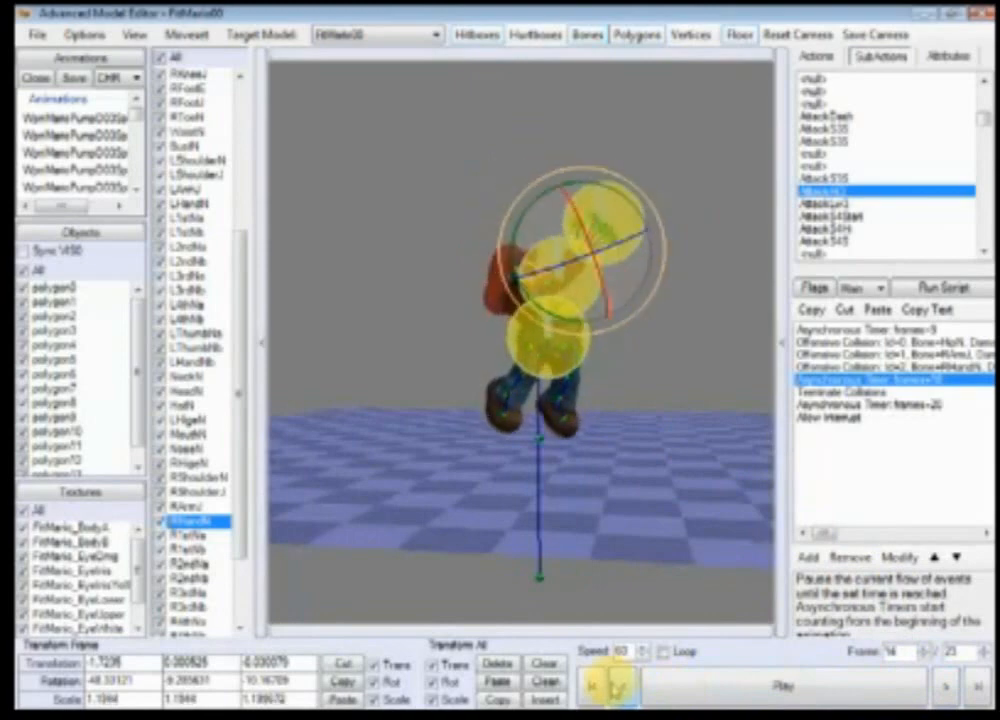
{"action": "left_click", "coordinate": [622, 686]}
{"action": "left_click", "coordinate": [622, 686]}
{"action": "left_click", "coordinate": [622, 686]}
{"action": "left_click", "coordinate": [622, 686]}
{"action": "left_click", "coordinate": [622, 686]}
{"action": "scroll", "coordinate": [607, 576], "scroll_direction": "up", "scroll_amount": 10}
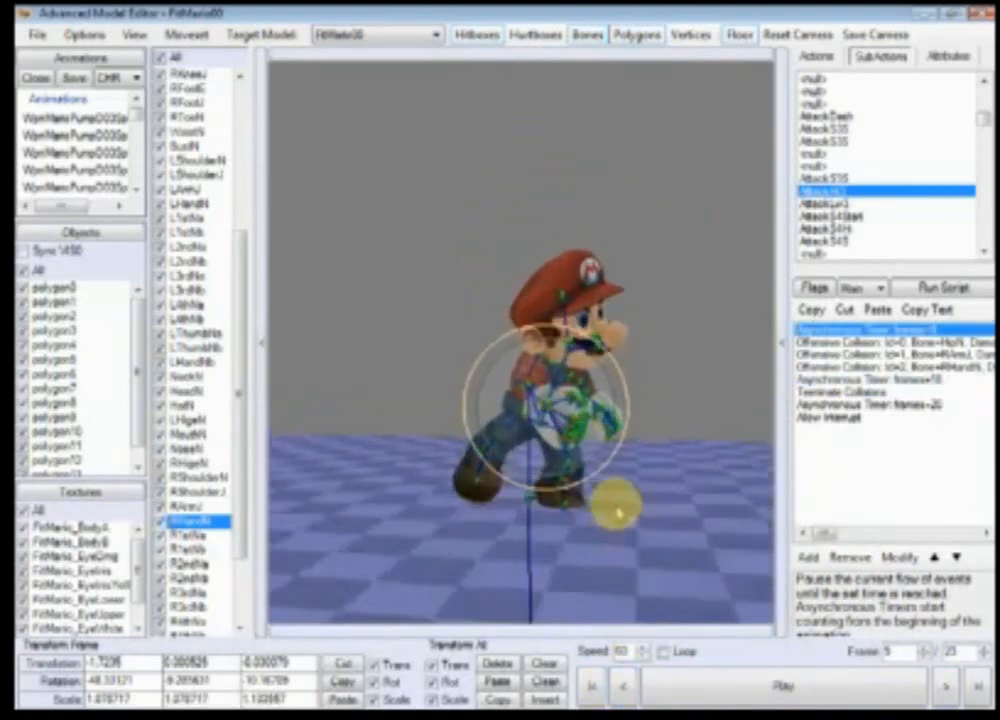
{"action": "scroll", "coordinate": [460, 567], "scroll_direction": "down", "scroll_amount": 8}
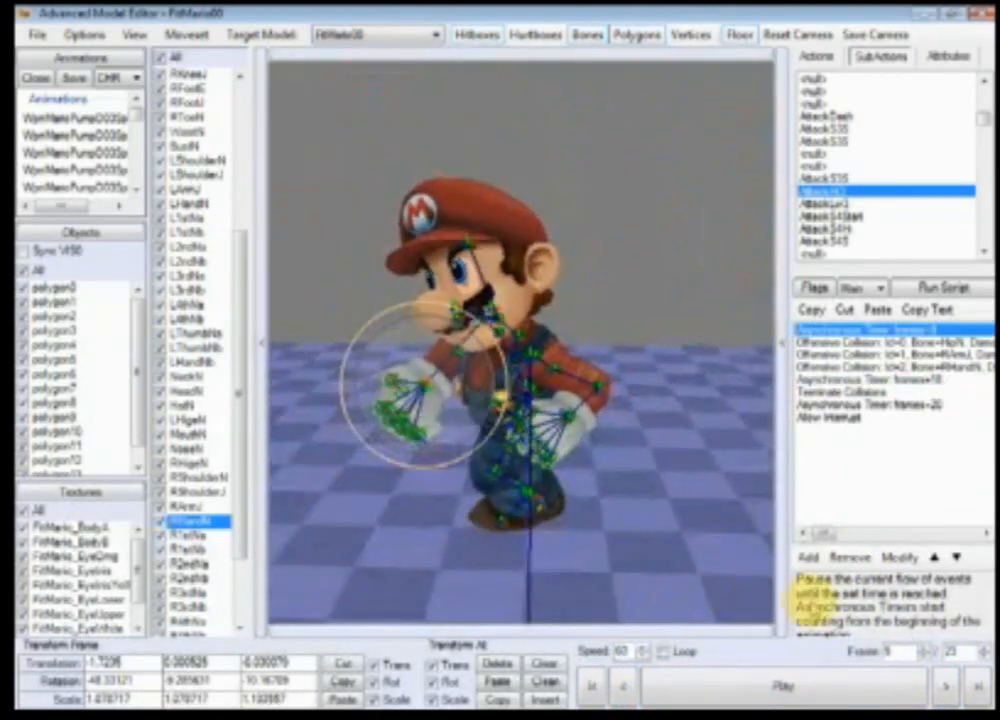
{"action": "left_click", "coordinate": [946, 686]}
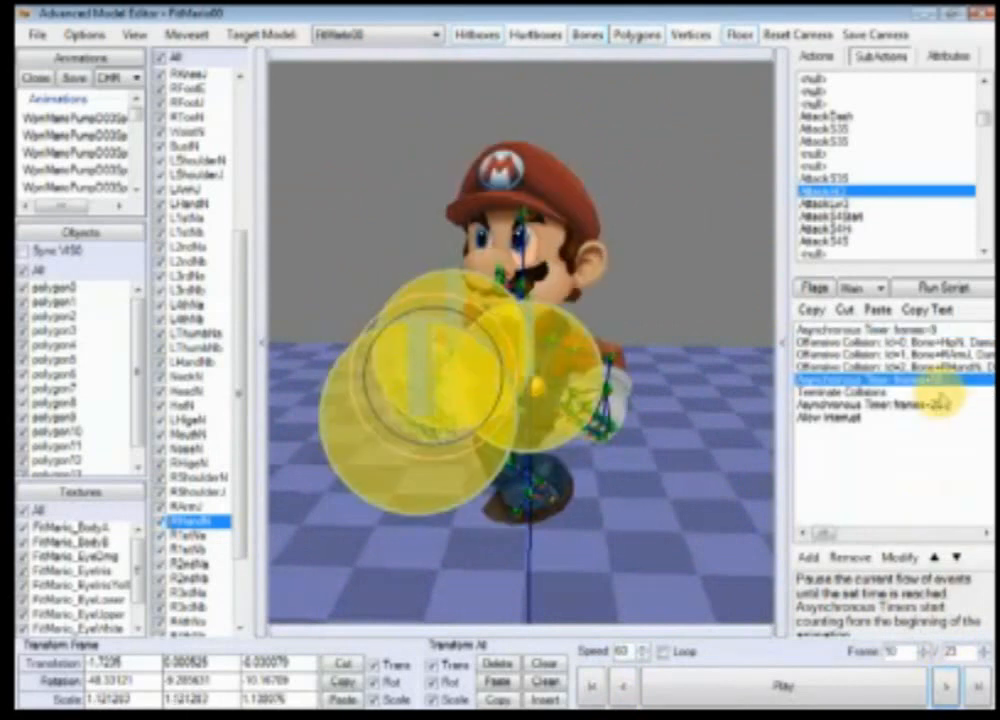
Step: Inspect the third Offensive Collision hitbox's Size and X Offset parameters while orbiting the preview around the punch
{"action": "double_click", "coordinate": [944, 357]}
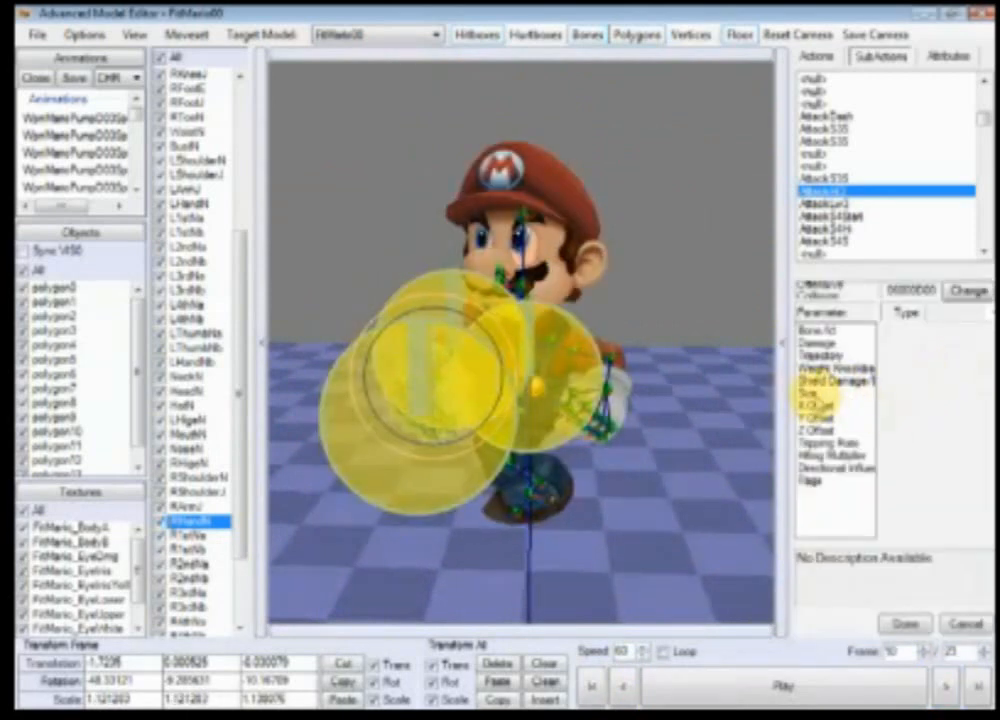
{"action": "left_click", "coordinate": [808, 393]}
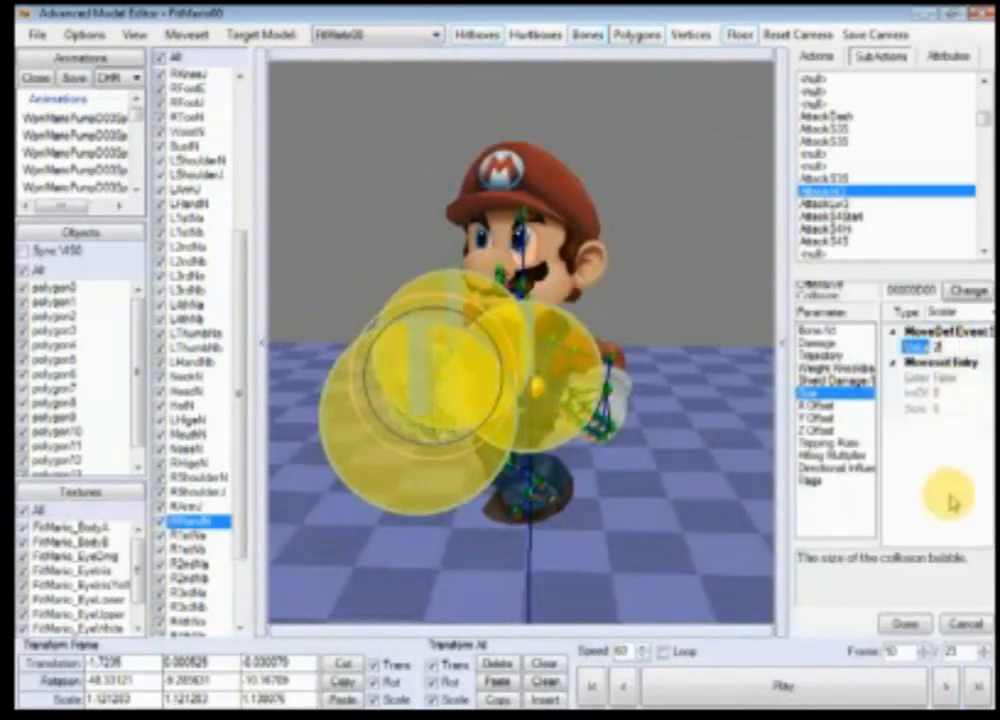
{"action": "left_click", "coordinate": [915, 627]}
{"action": "scroll", "coordinate": [455, 462], "scroll_direction": "up", "scroll_amount": 5}
{"action": "right_click_drag", "start_coordinate": [455, 462], "coordinate": [744, 563], "text": "ctrl"}
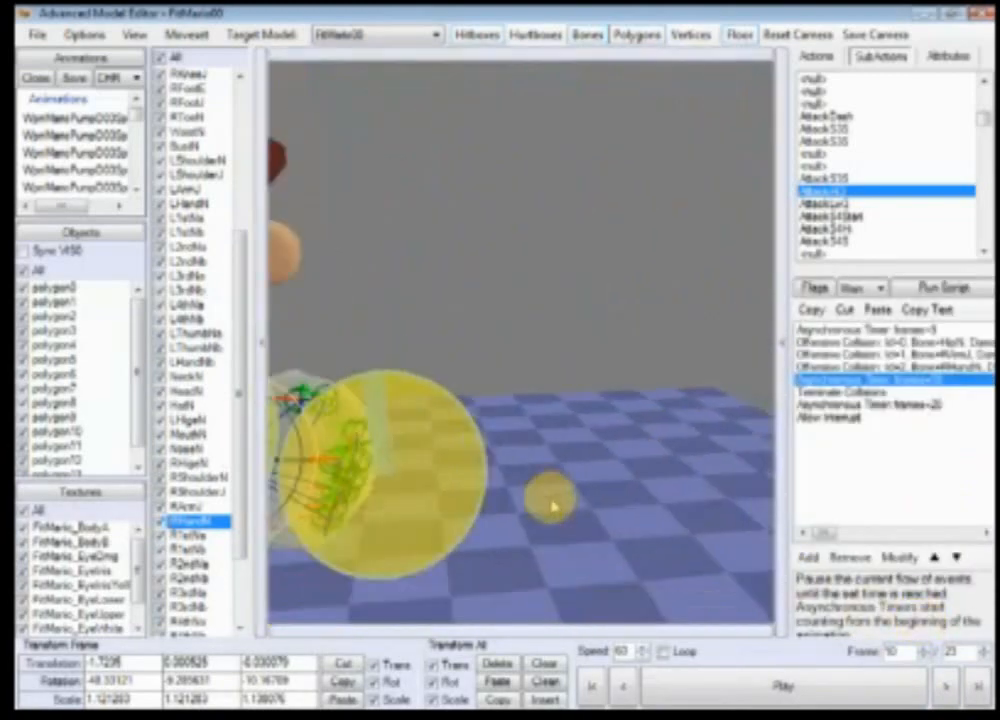
{"action": "right_click_drag", "start_coordinate": [551, 498], "coordinate": [567, 453], "text": "ctrl"}
{"action": "scroll", "coordinate": [600, 440], "scroll_direction": "down", "scroll_amount": 4}
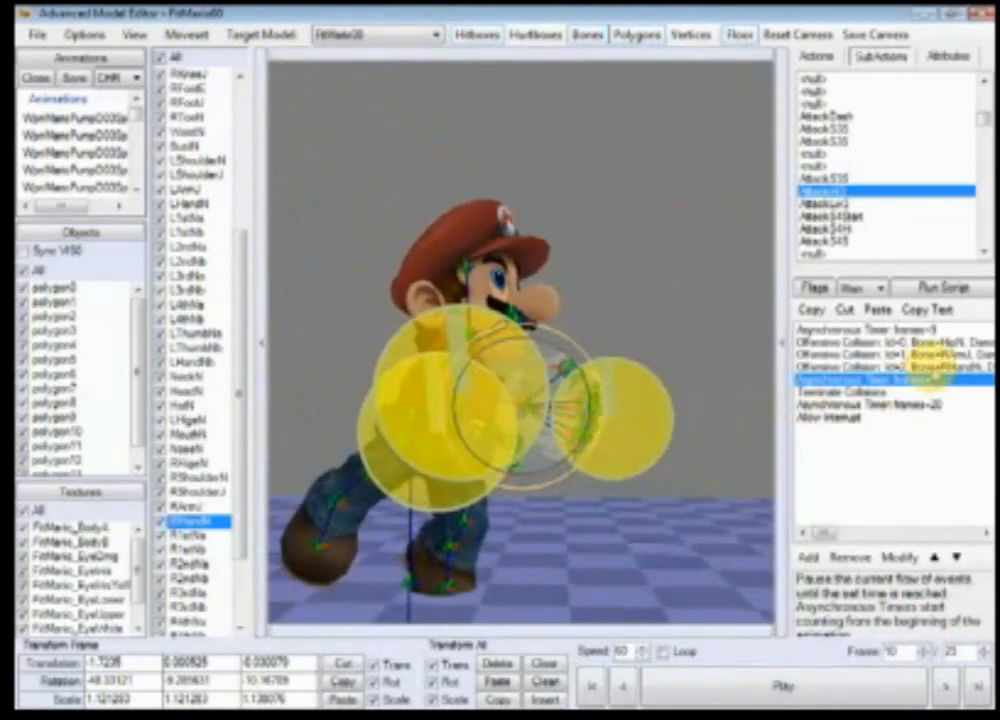
{"action": "double_click", "coordinate": [940, 370]}
{"action": "left_click", "coordinate": [808, 393]}
{"action": "left_click", "coordinate": [958, 347]}
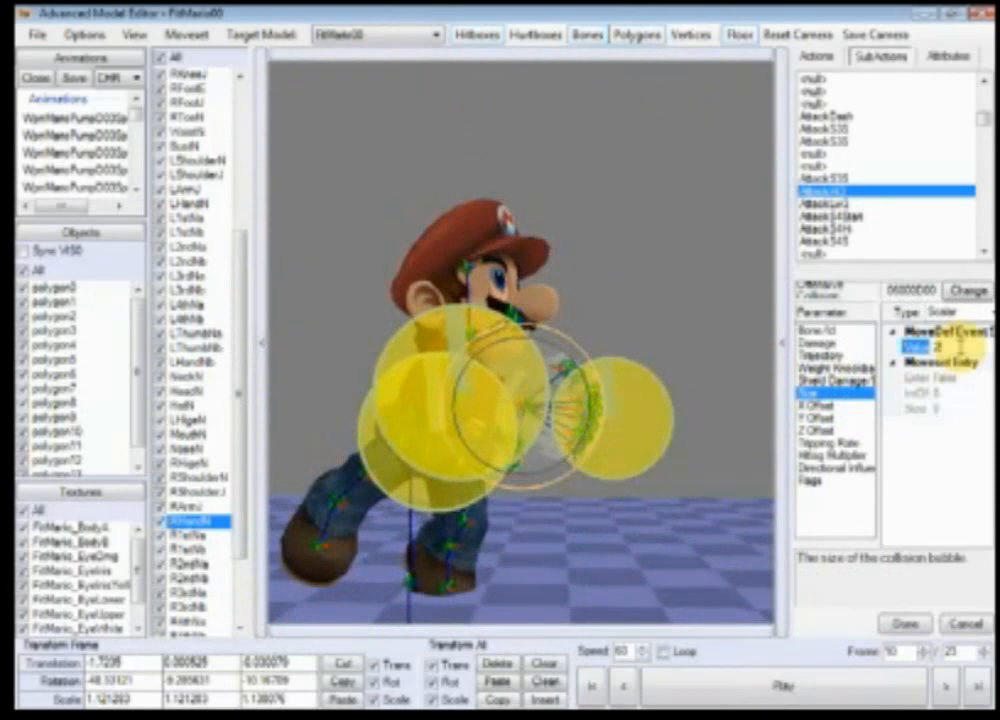
{"action": "left_click", "coordinate": [812, 406]}
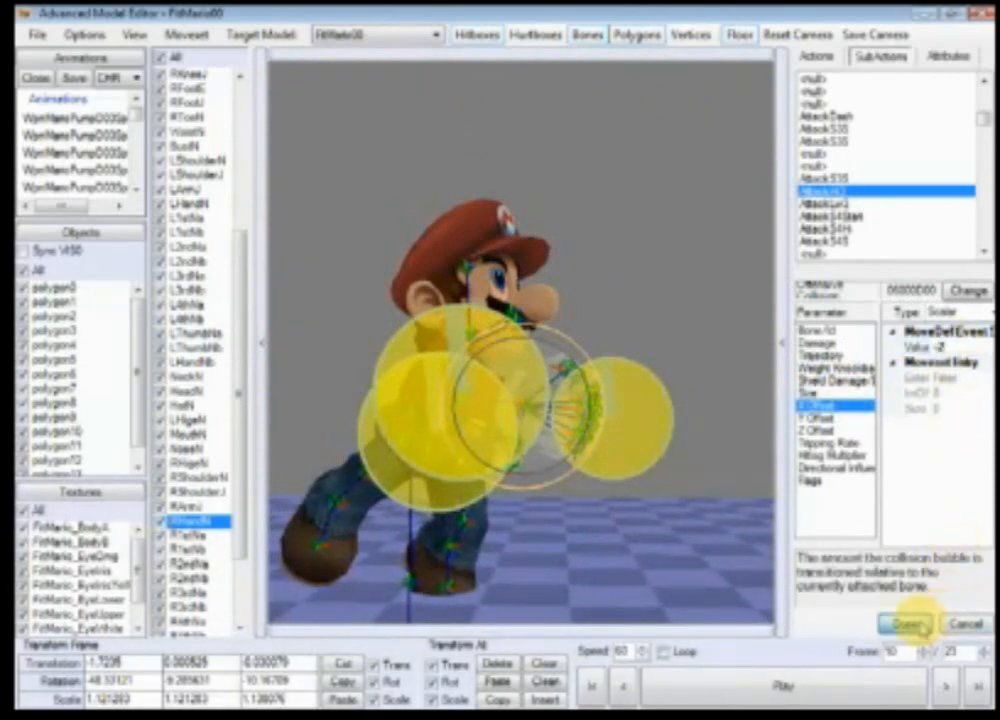
{"action": "left_click", "coordinate": [905, 625]}
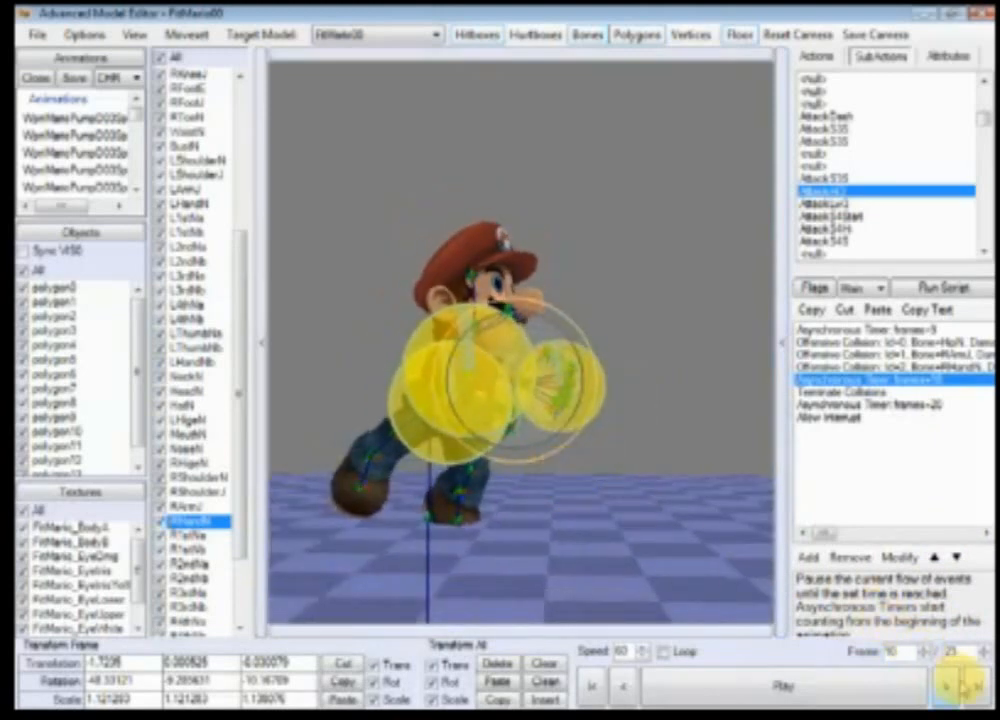
Step: Step the animation forward and back between frames 10 and 14 to examine the hitbox positions
{"action": "left_click", "coordinate": [958, 685]}
{"action": "left_click", "coordinate": [957, 685]}
{"action": "left_click", "coordinate": [955, 686]}
{"action": "left_click", "coordinate": [953, 687]}
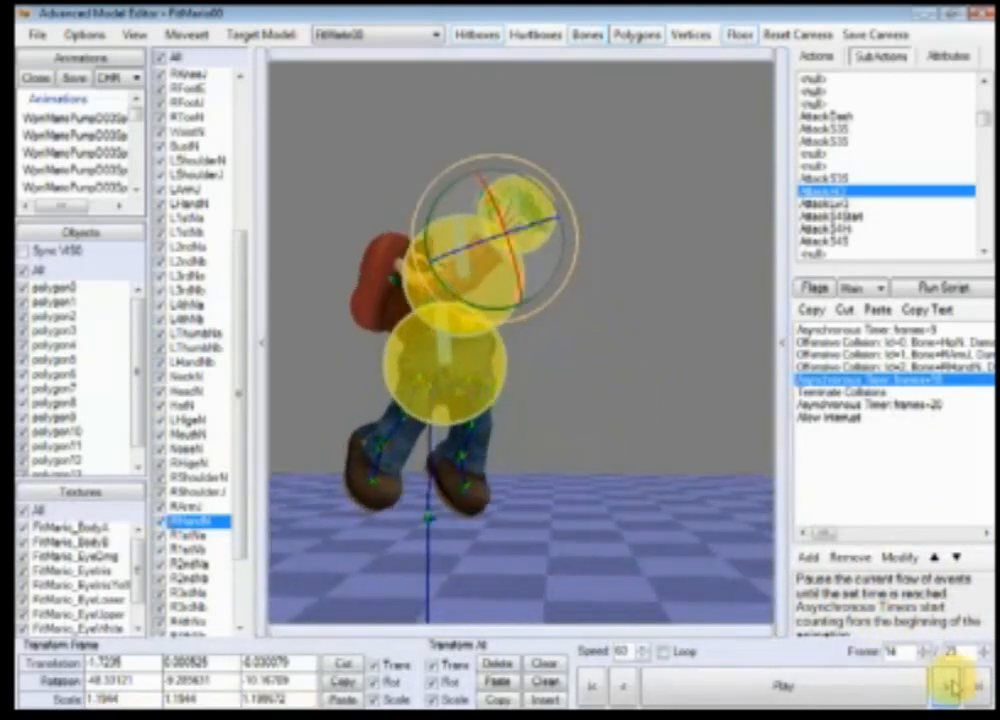
{"action": "left_click", "coordinate": [952, 686]}
{"action": "left_click", "coordinate": [952, 686]}
{"action": "left_click", "coordinate": [622, 686]}
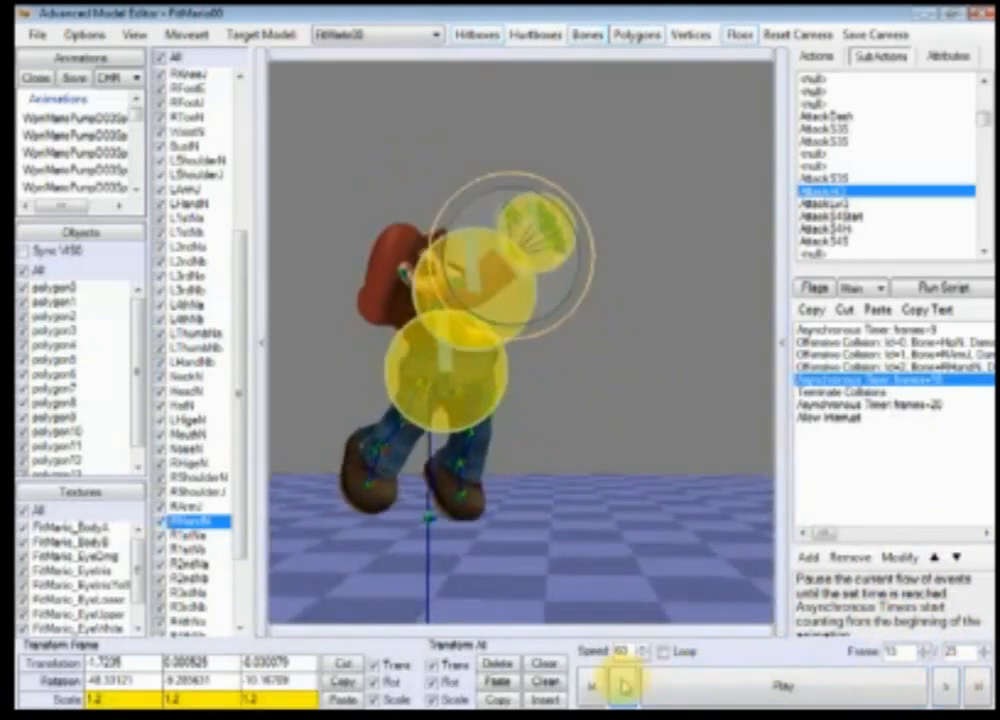
{"action": "left_click", "coordinate": [958, 686]}
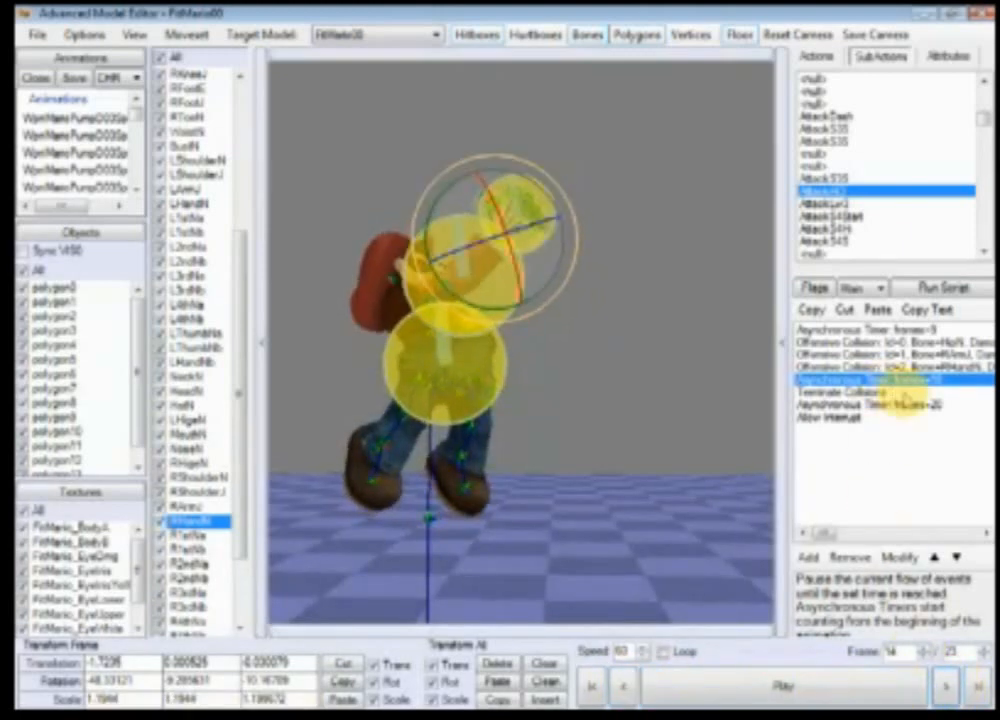
Step: Insert a timer event after the third Offensive Collision and convert it to a Synchronous Timer of 5 frames
{"action": "left_click", "coordinate": [872, 367]}
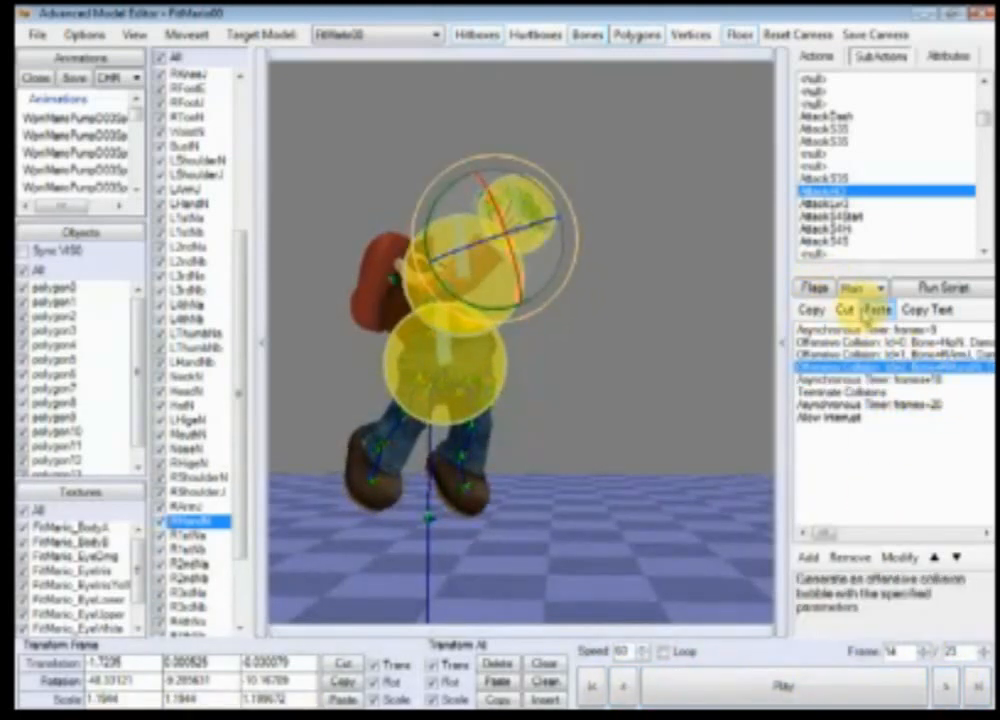
{"action": "double_click", "coordinate": [925, 380]}
{"action": "left_click", "coordinate": [822, 332]}
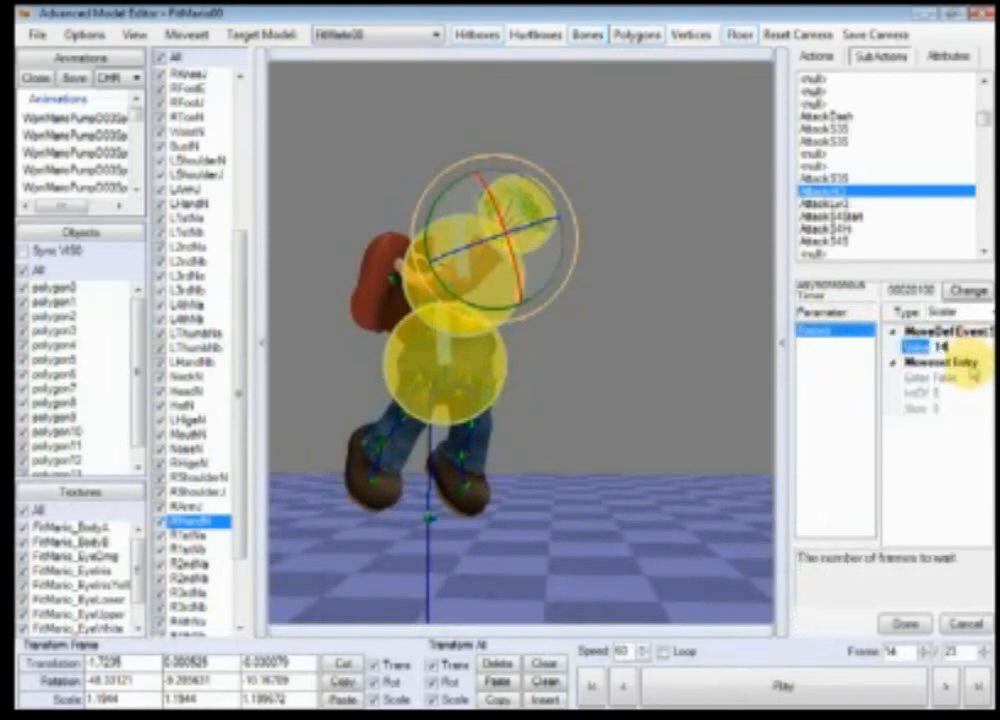
{"action": "left_click", "coordinate": [903, 623]}
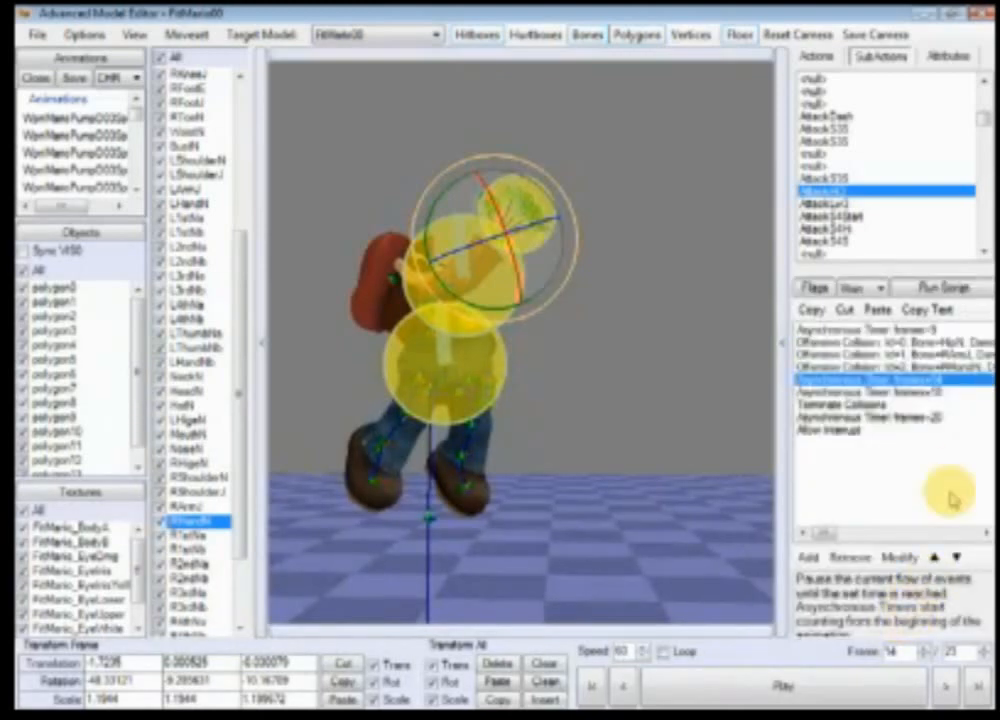
{"action": "double_click", "coordinate": [925, 380]}
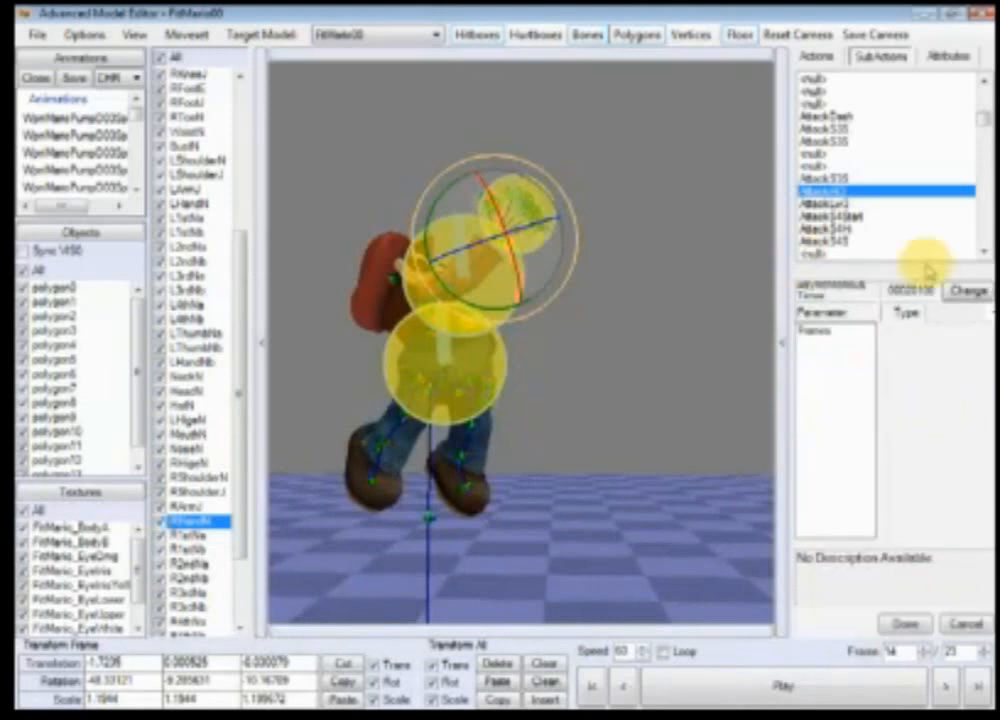
{"action": "left_click", "coordinate": [968, 291]}
{"action": "left_click", "coordinate": [241, 196]}
{"action": "double_click", "coordinate": [245, 198]}
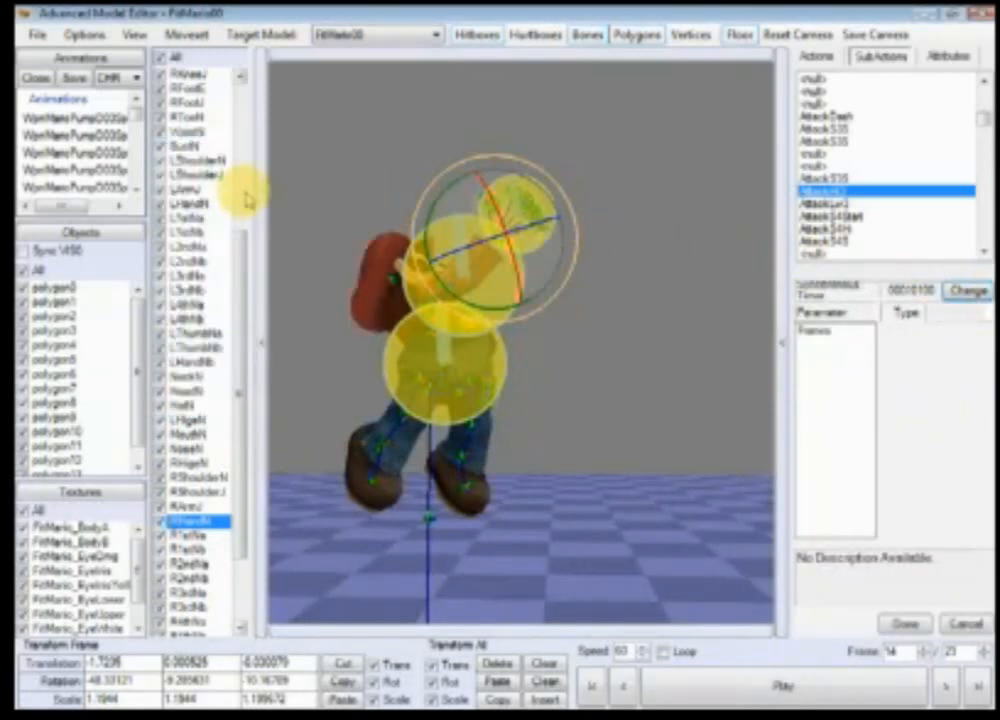
{"action": "left_click", "coordinate": [835, 332]}
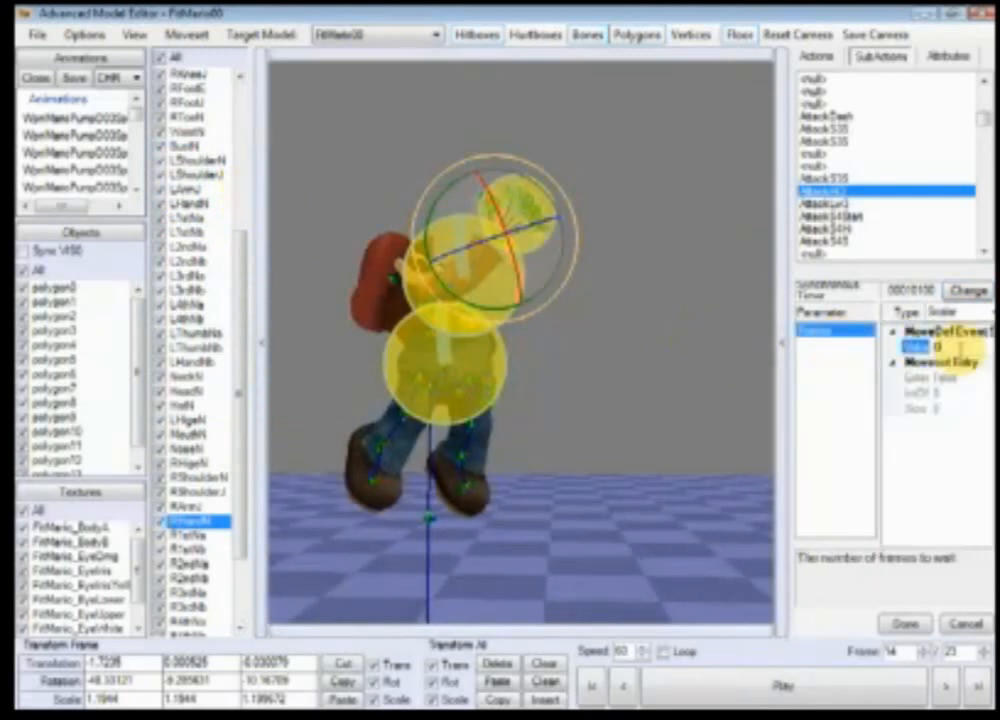
{"action": "left_click", "coordinate": [905, 623]}
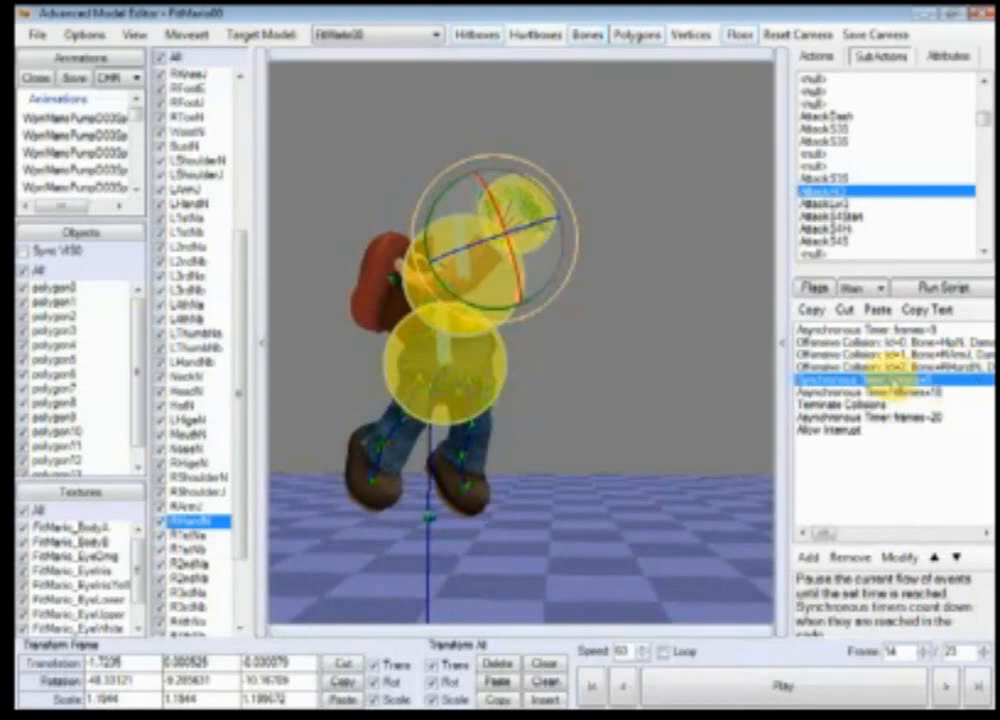
Step: Add a new event after the Synchronous Timer and change its type to Move Hitbox
{"action": "left_click", "coordinate": [808, 558]}
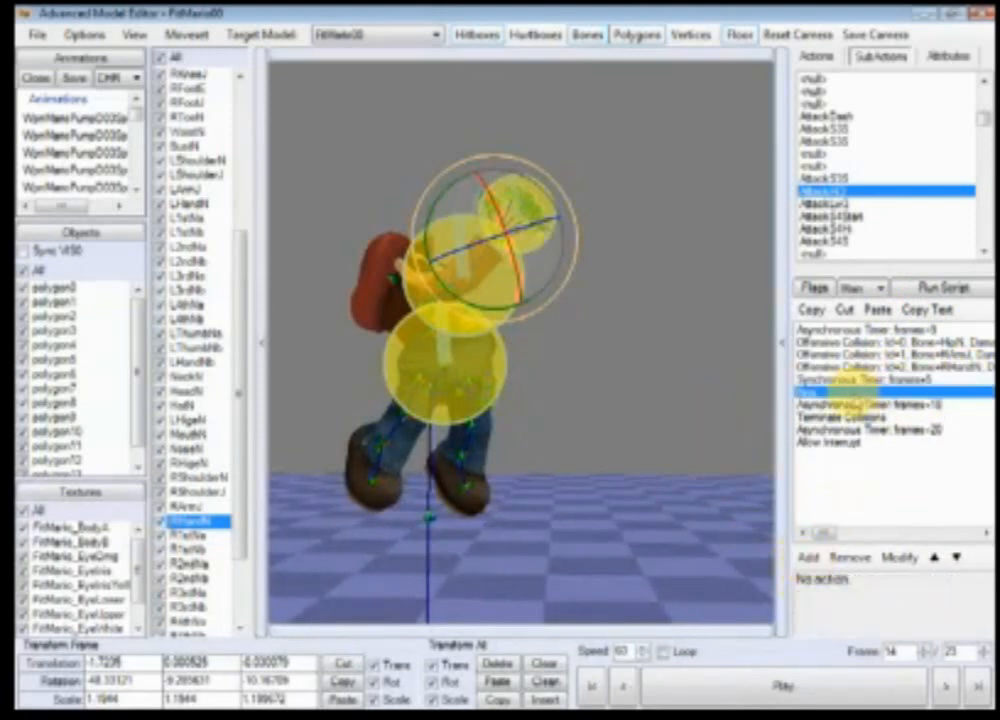
{"action": "double_click", "coordinate": [848, 392]}
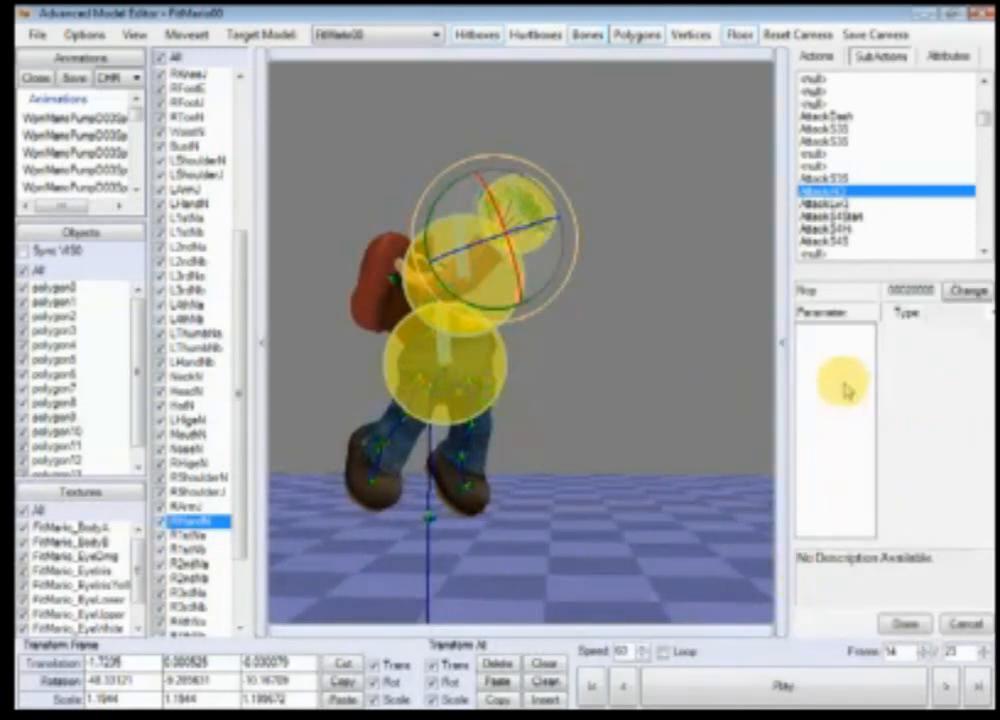
{"action": "left_click", "coordinate": [965, 292]}
{"action": "left_click_drag", "start_coordinate": [223, 156], "coordinate": [337, 208]}
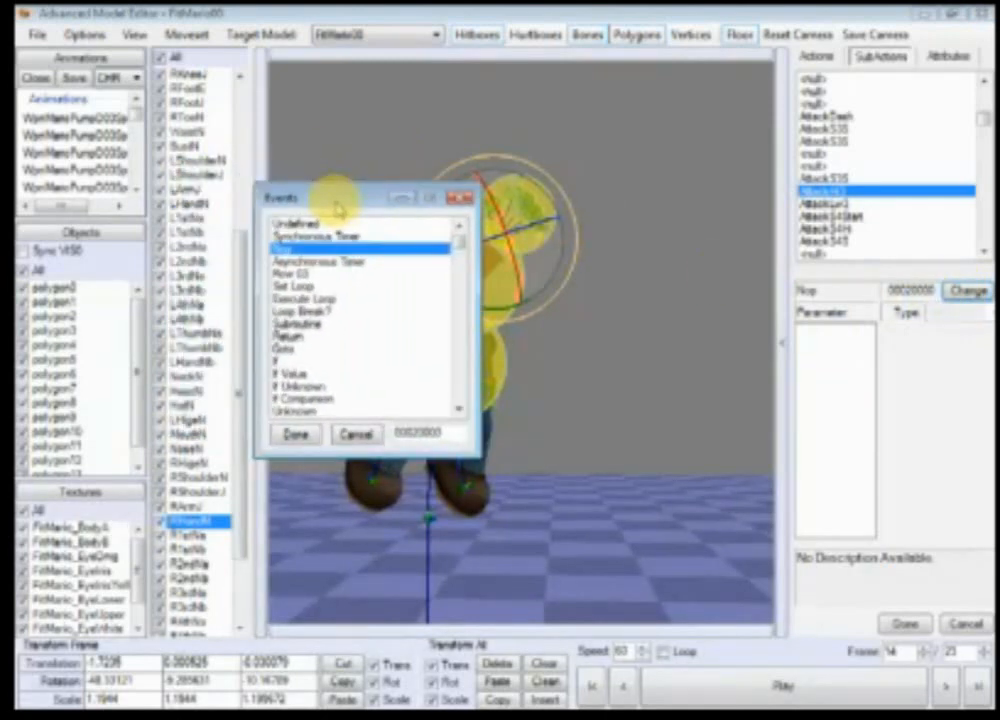
{"action": "key", "text": "m"}
{"action": "left_click", "coordinate": [297, 434]}
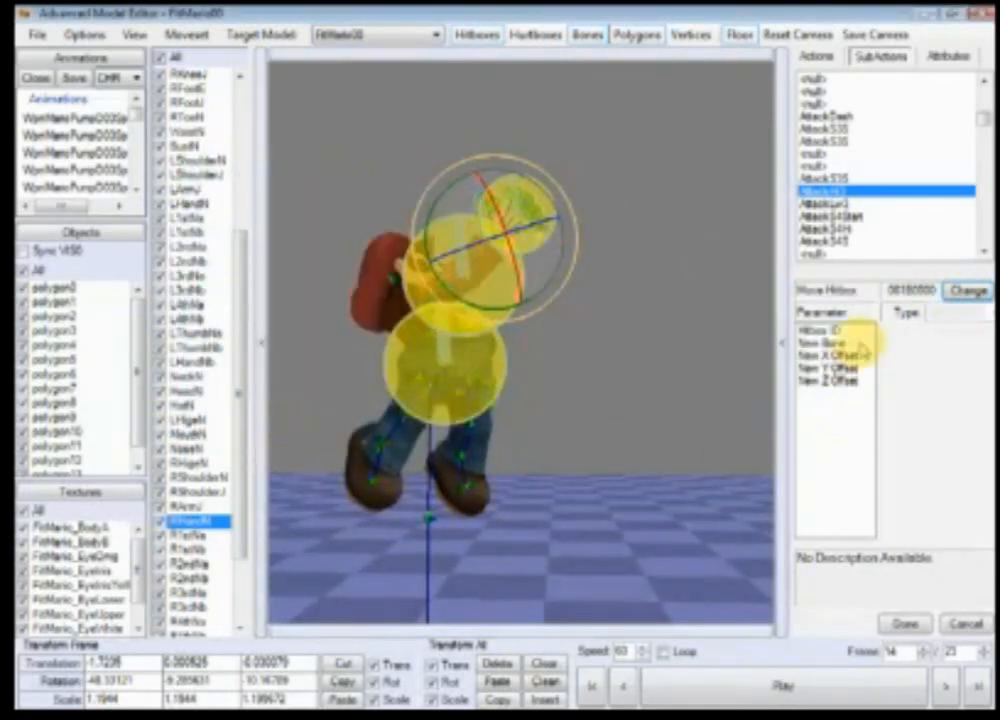
{"action": "left_click", "coordinate": [904, 623]}
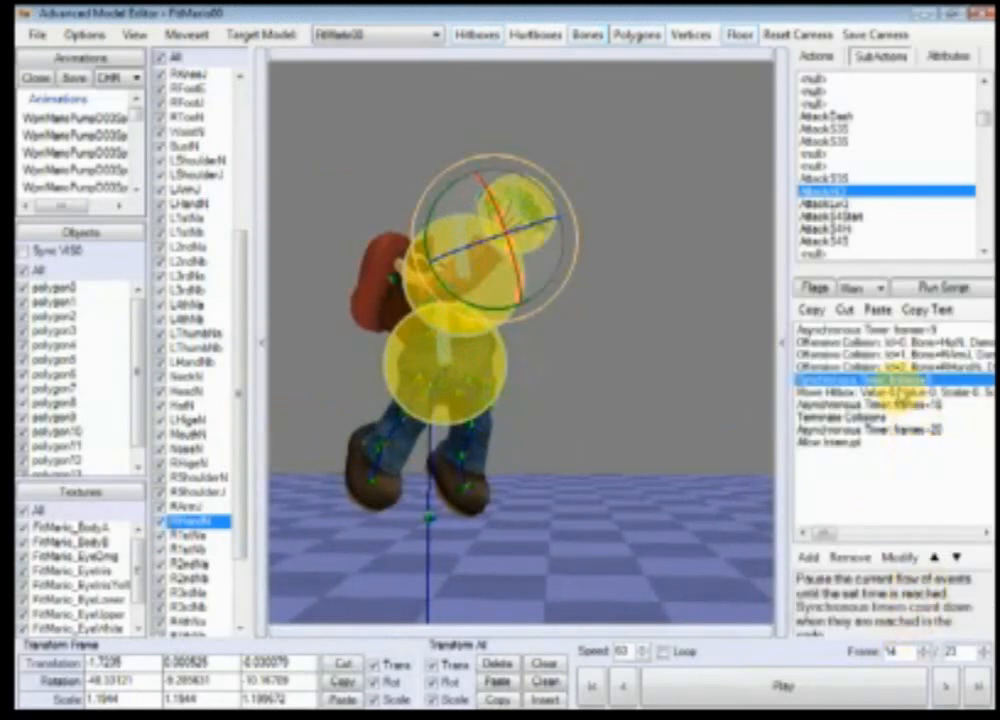
Step: Add another blank event and open the Move Hitbox event to examine its new Y and Z offset parameters
{"action": "left_click", "coordinate": [808, 557]}
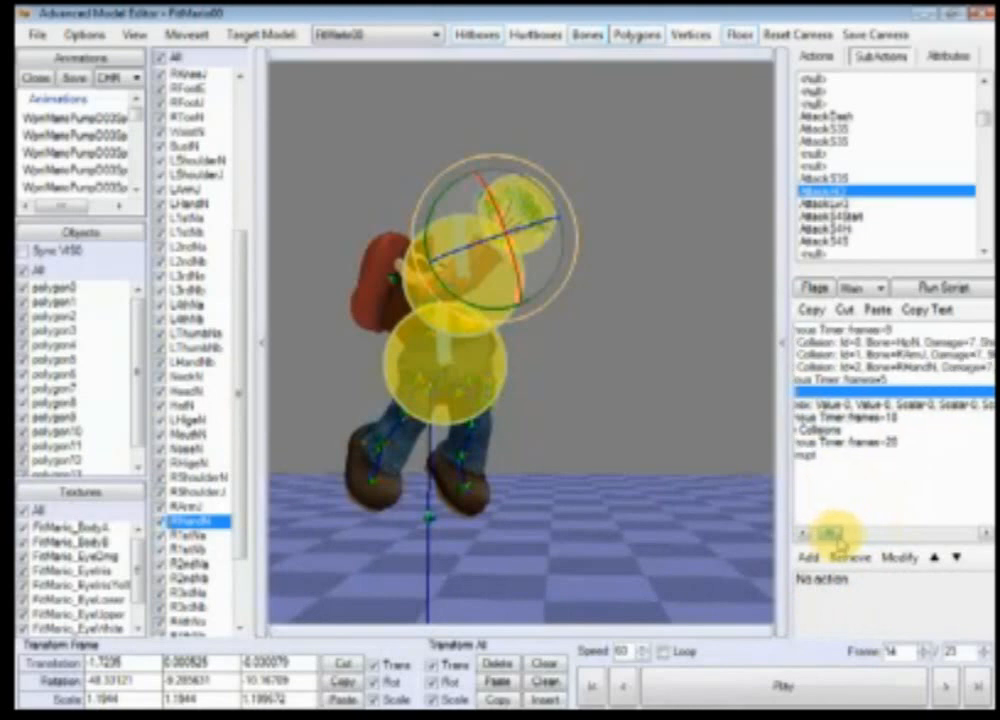
{"action": "left_click", "coordinate": [880, 404]}
{"action": "double_click", "coordinate": [880, 404]}
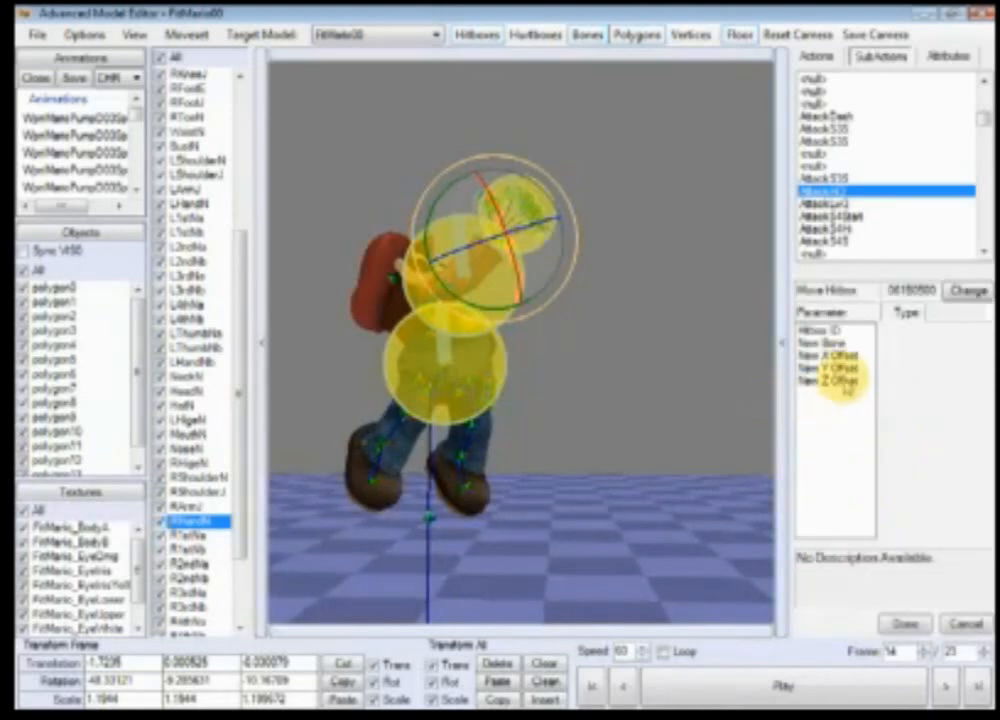
{"action": "left_click", "coordinate": [837, 369]}
{"action": "left_click", "coordinate": [835, 381]}
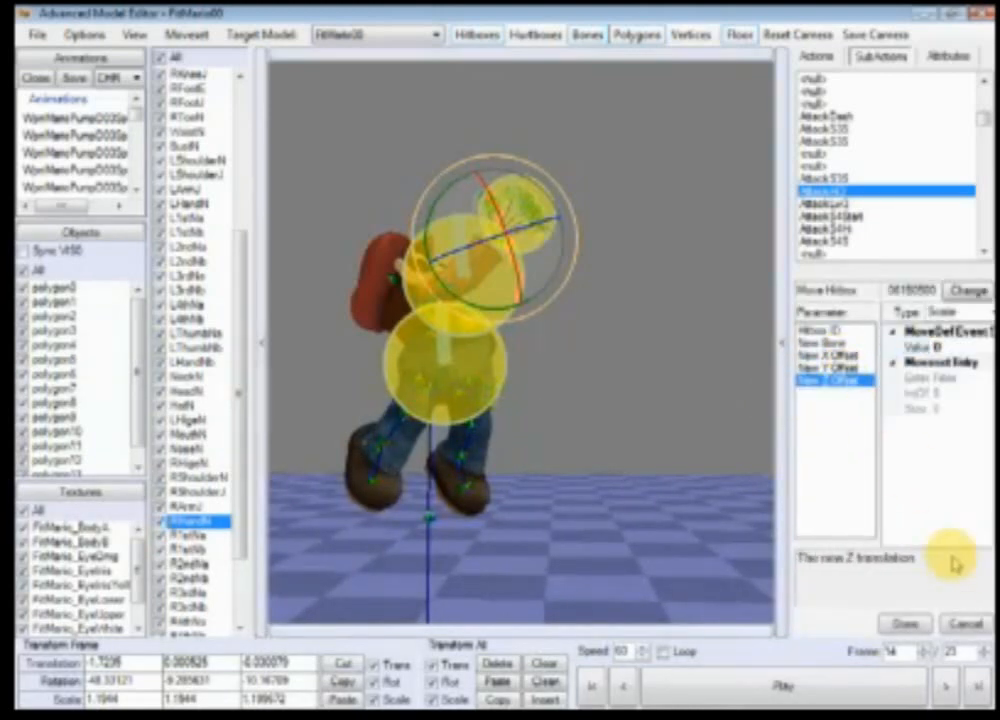
{"action": "left_click", "coordinate": [963, 624]}
Step: Open the event type list for the new blank event and browse through the available event types
{"action": "left_click", "coordinate": [820, 392]}
{"action": "double_click", "coordinate": [820, 392]}
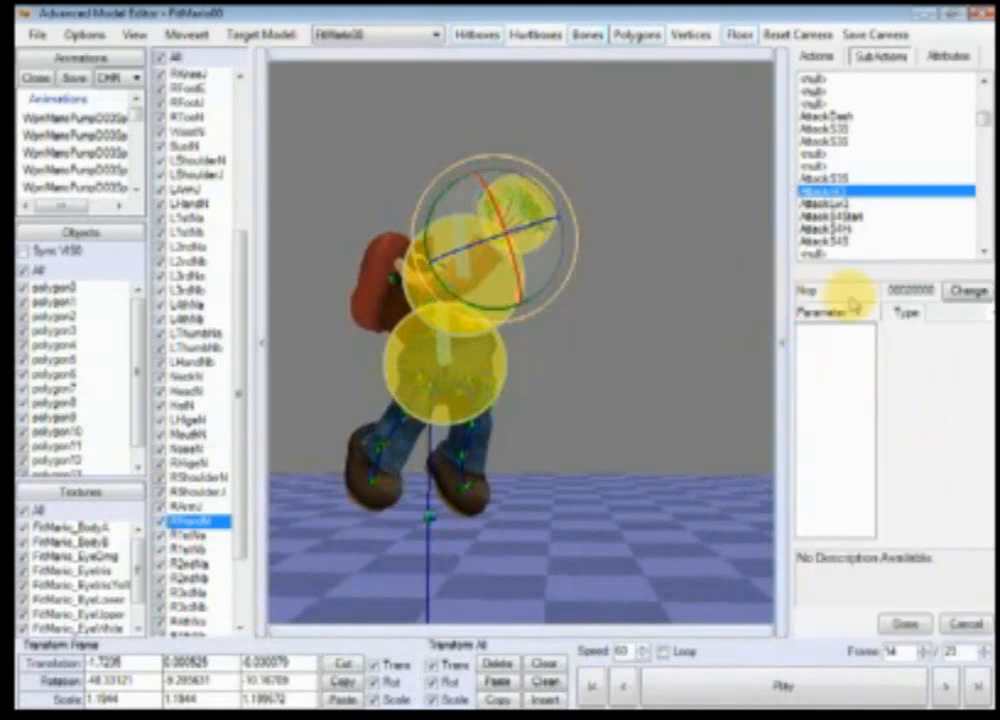
{"action": "left_click", "coordinate": [968, 291]}
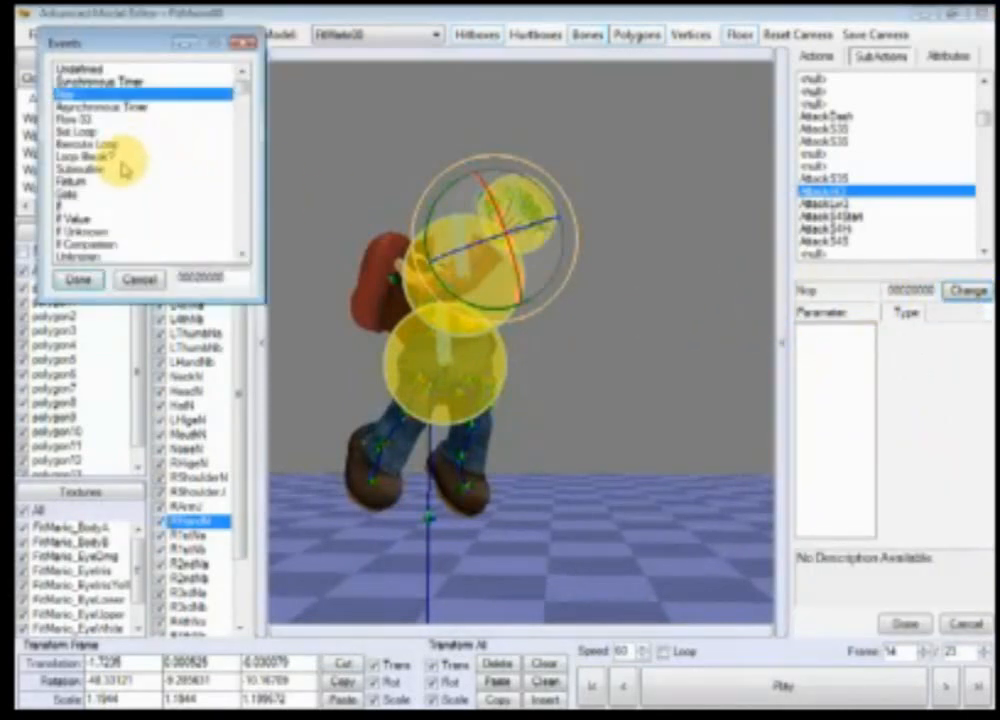
{"action": "key", "text": "Down"}
{"action": "key", "text": "Down"}
{"action": "key", "text": "Down"}
{"action": "key", "text": "Down"}
{"action": "key", "text": "Down"}
{"action": "key", "text": "Down"}
{"action": "key", "text": "Down"}
{"action": "key", "text": "Down"}
{"action": "key", "text": "Down"}
{"action": "key", "text": "Down"}
{"action": "key", "text": "Down"}
{"action": "key", "text": "Down"}
{"action": "key", "text": "Down"}
{"action": "key", "text": "Down"}
{"action": "key", "text": "Down"}
{"action": "key", "text": "Down"}
{"action": "key", "text": "Down"}
{"action": "key", "text": "Down"}
{"action": "key", "text": "Down"}
{"action": "key", "text": "Down"}
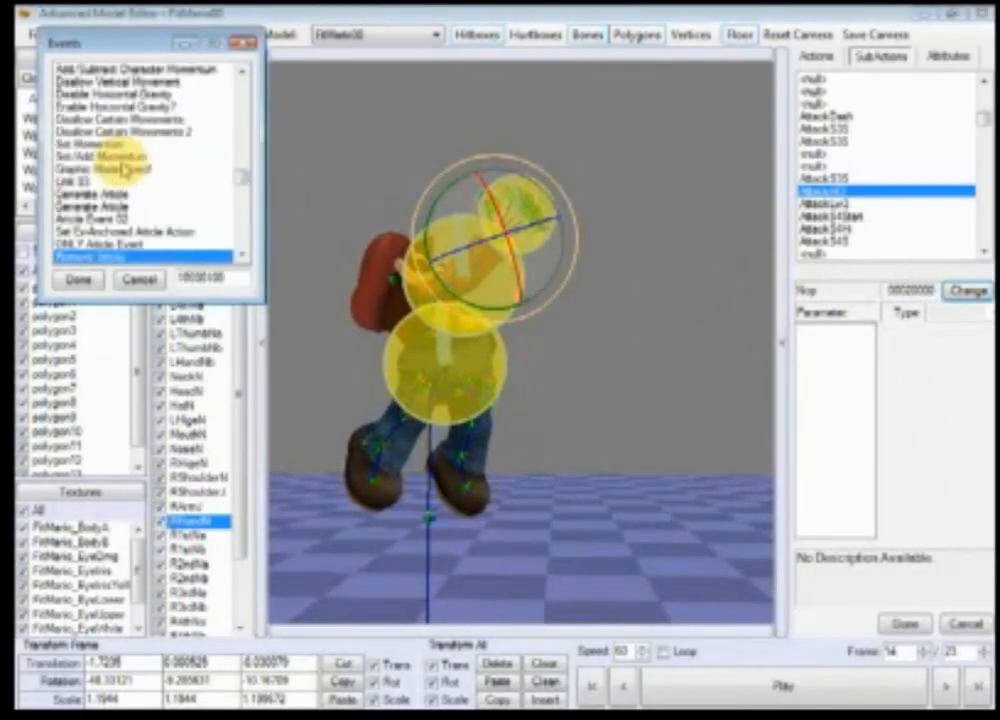
{"action": "key", "text": "r"}
{"action": "key", "text": "r"}
{"action": "left_click_drag", "start_coordinate": [244, 124], "coordinate": [242, 80]}
{"action": "left_click", "coordinate": [190, 85]}
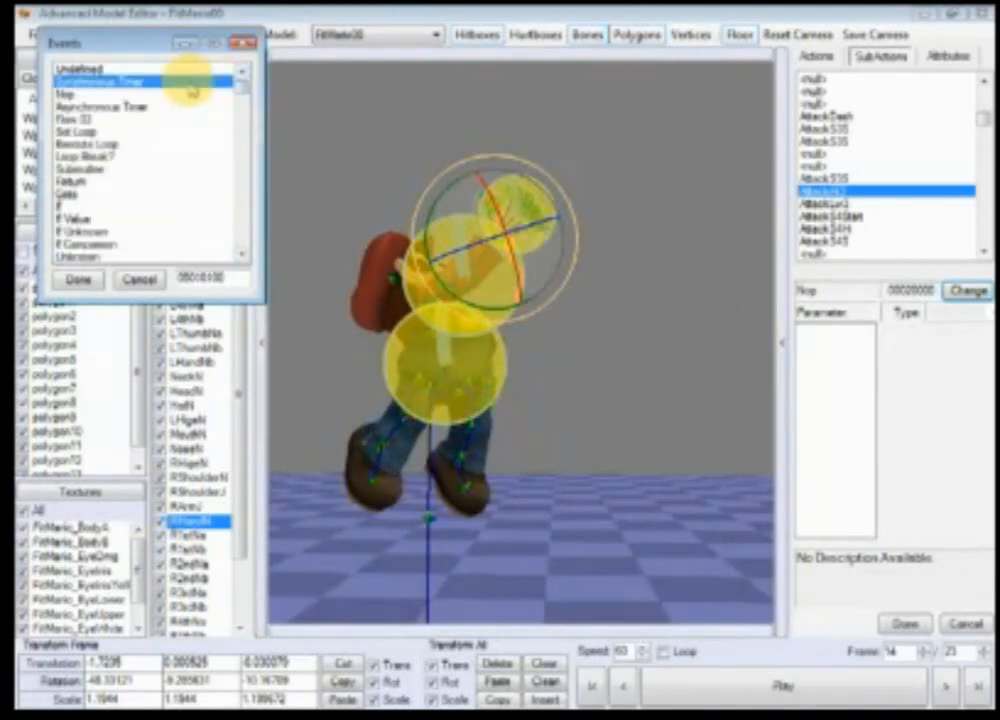
{"action": "key", "text": "m"}
{"action": "left_click", "coordinate": [245, 258]}
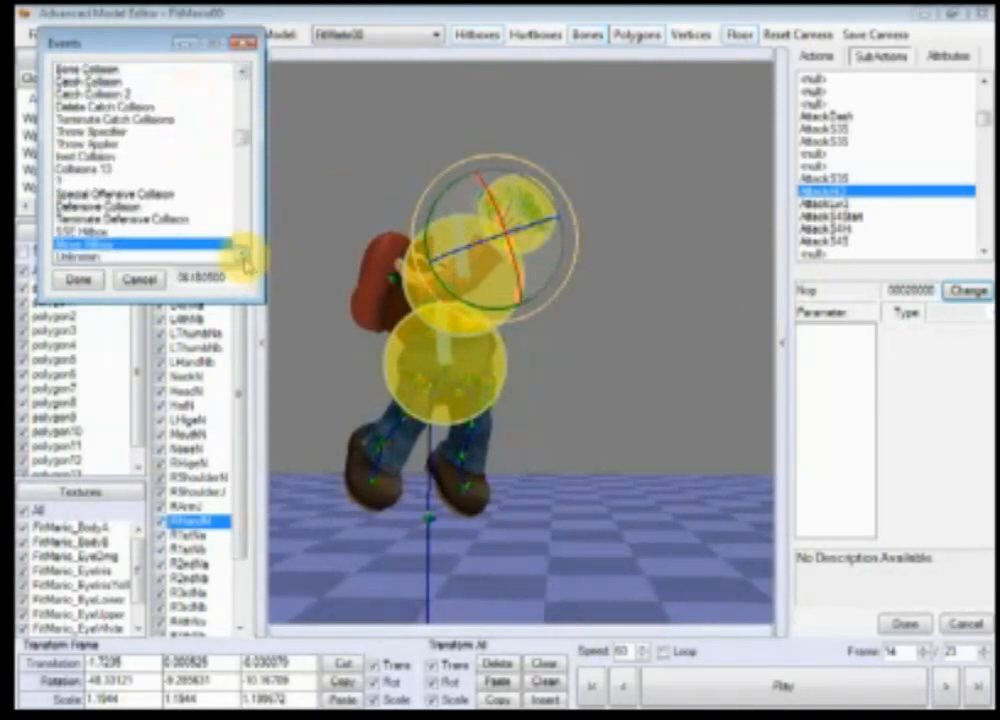
{"action": "left_click", "coordinate": [245, 258]}
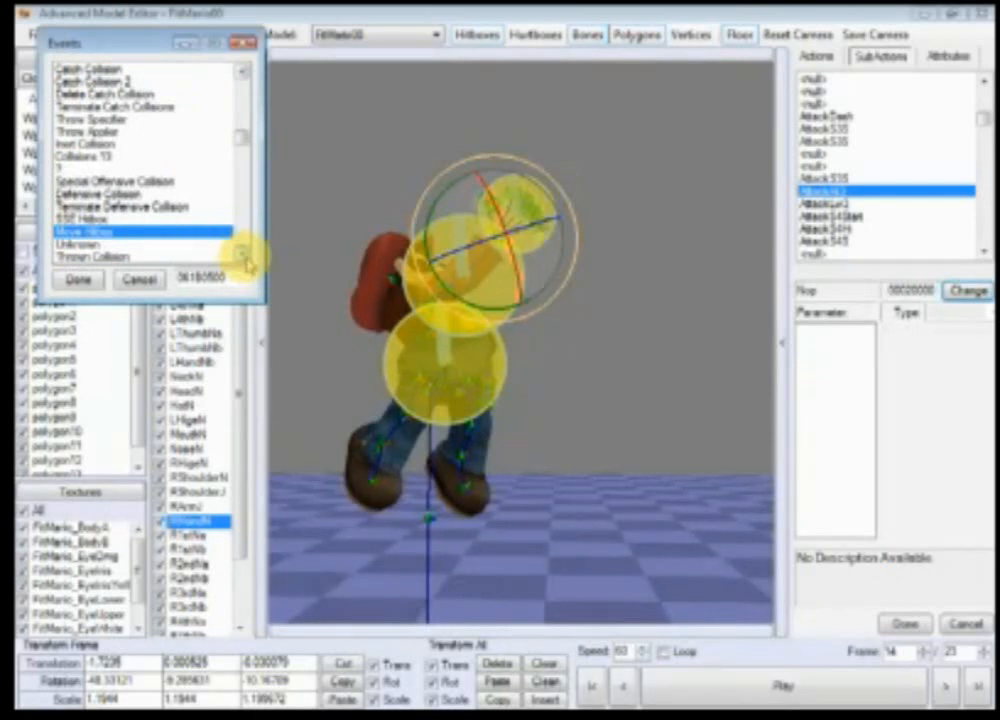
{"action": "left_click", "coordinate": [245, 258]}
{"action": "left_click", "coordinate": [245, 258]}
{"action": "left_click", "coordinate": [245, 258]}
{"action": "left_click", "coordinate": [245, 258]}
{"action": "left_click", "coordinate": [245, 258]}
{"action": "left_click", "coordinate": [245, 258]}
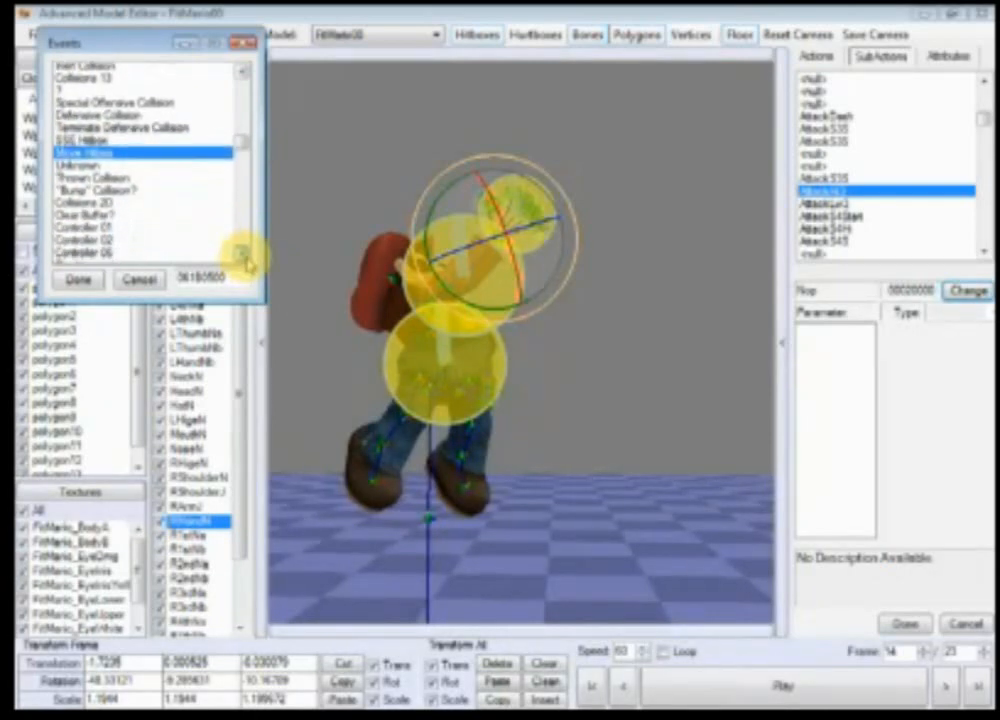
{"action": "left_click", "coordinate": [245, 258]}
{"action": "left_click", "coordinate": [245, 258]}
{"action": "left_click", "coordinate": [245, 258]}
{"action": "left_click", "coordinate": [245, 258]}
{"action": "left_click", "coordinate": [245, 258]}
{"action": "left_click", "coordinate": [245, 258]}
{"action": "left_click", "coordinate": [245, 258]}
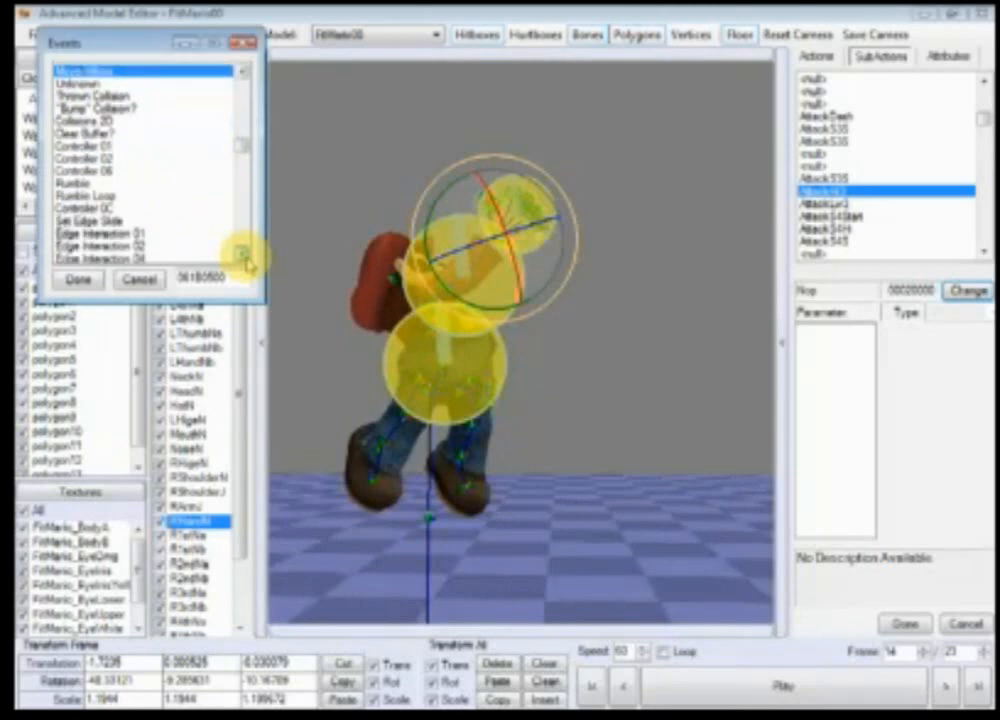
{"action": "left_click", "coordinate": [245, 258]}
{"action": "left_click", "coordinate": [245, 258]}
{"action": "left_click", "coordinate": [245, 258]}
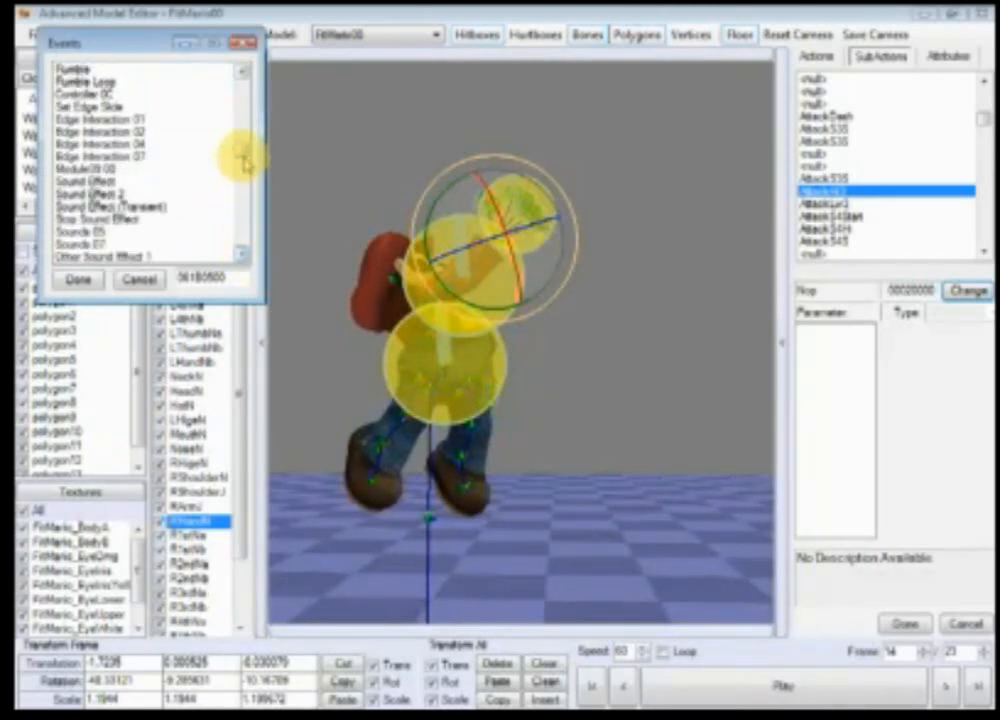
{"action": "left_click_drag", "start_coordinate": [245, 160], "coordinate": [243, 75]}
{"action": "left_click", "coordinate": [139, 279]}
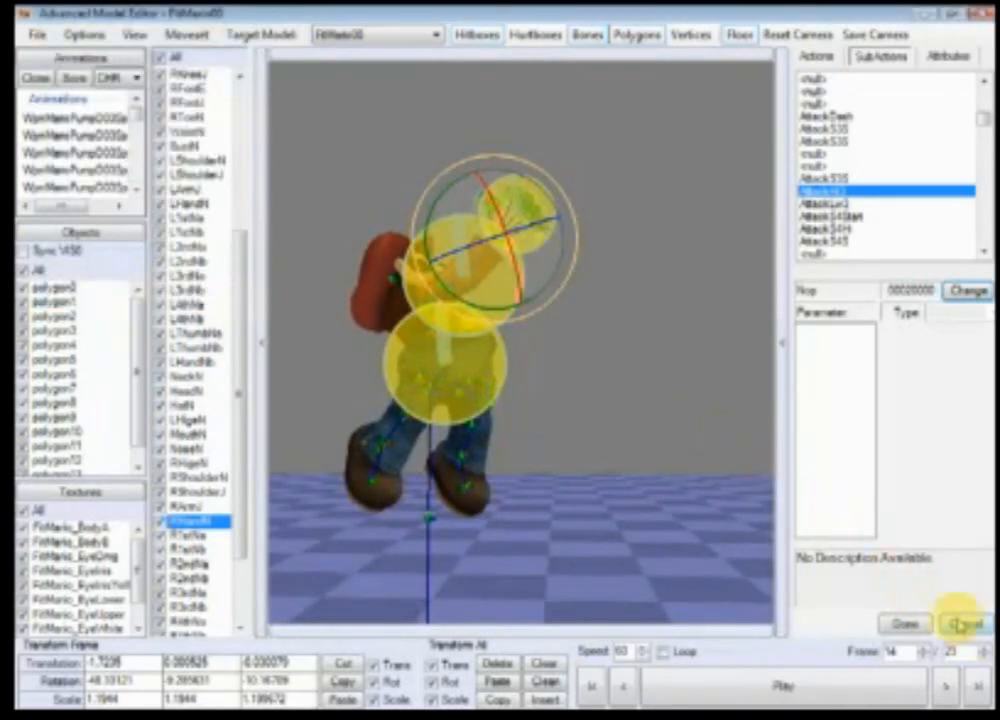
Step: Cancel the blank event's type change and remove the blank and Move Hitbox events from the list
{"action": "left_click", "coordinate": [960, 625]}
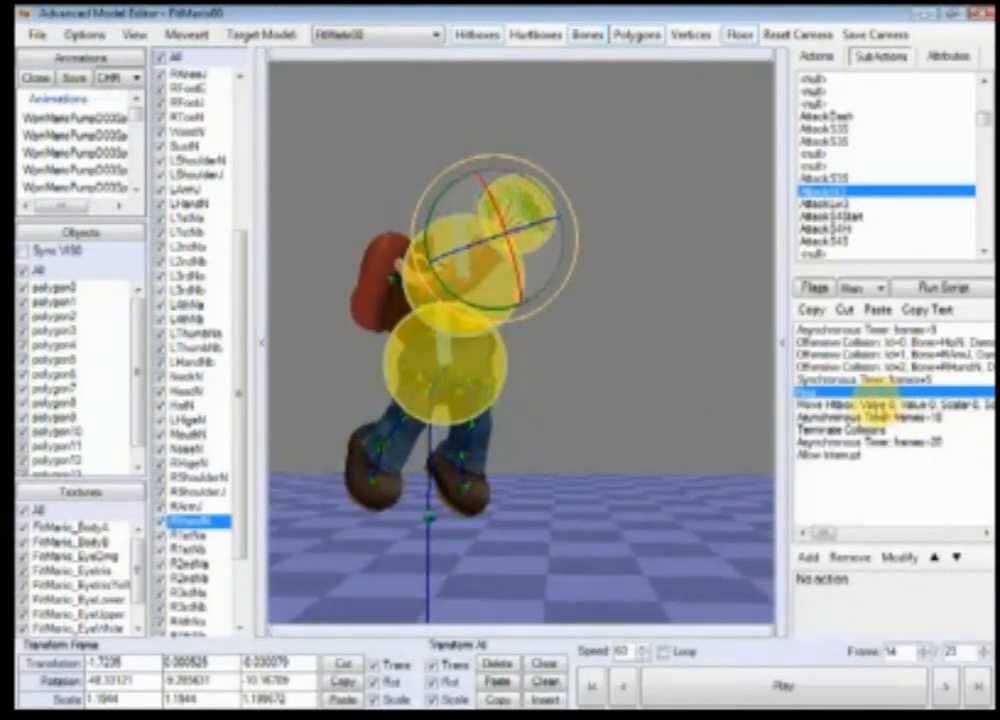
{"action": "left_click_drag", "start_coordinate": [883, 407], "coordinate": [882, 394]}
{"action": "left_click", "coordinate": [858, 560]}
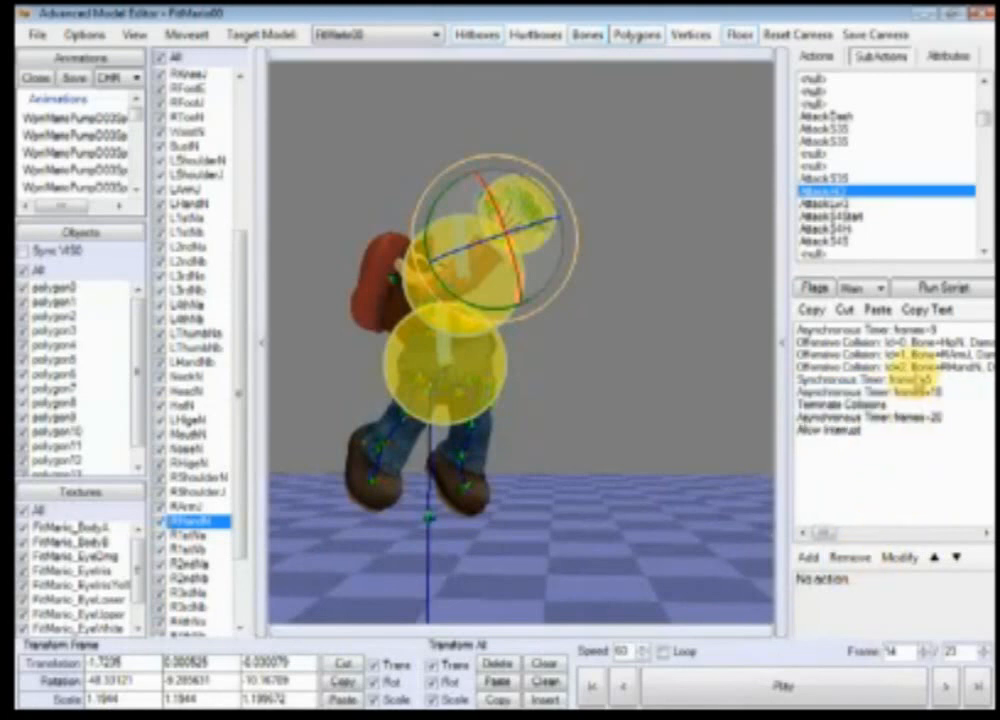
Step: Copy the third Offensive Collision and paste it right after the Synchronous Timer
{"action": "left_click", "coordinate": [884, 368]}
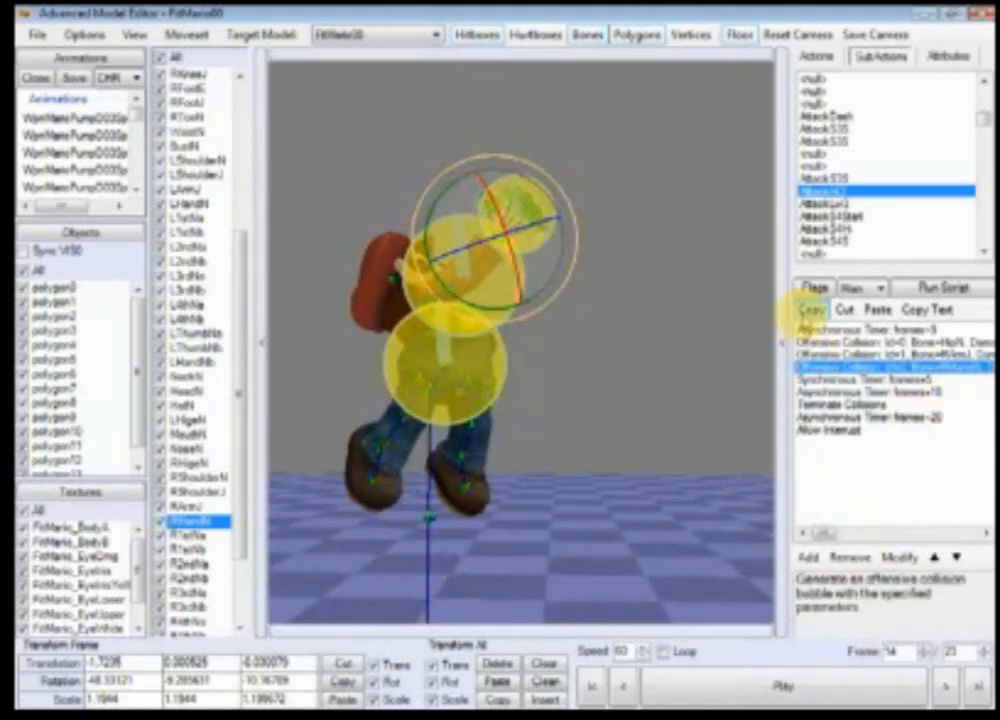
{"action": "left_click", "coordinate": [810, 310]}
{"action": "left_click", "coordinate": [840, 379]}
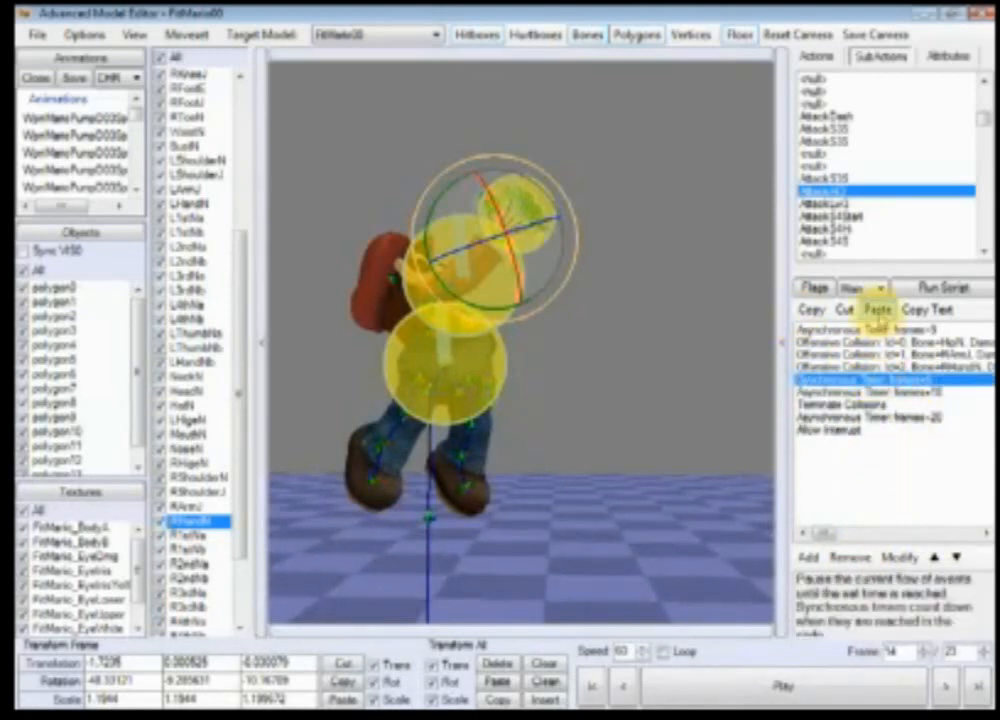
{"action": "left_click", "coordinate": [877, 310]}
Step: Open the pasted Offensive Collision to review its X Offset and Size parameters, then advance one frame
{"action": "double_click", "coordinate": [925, 401]}
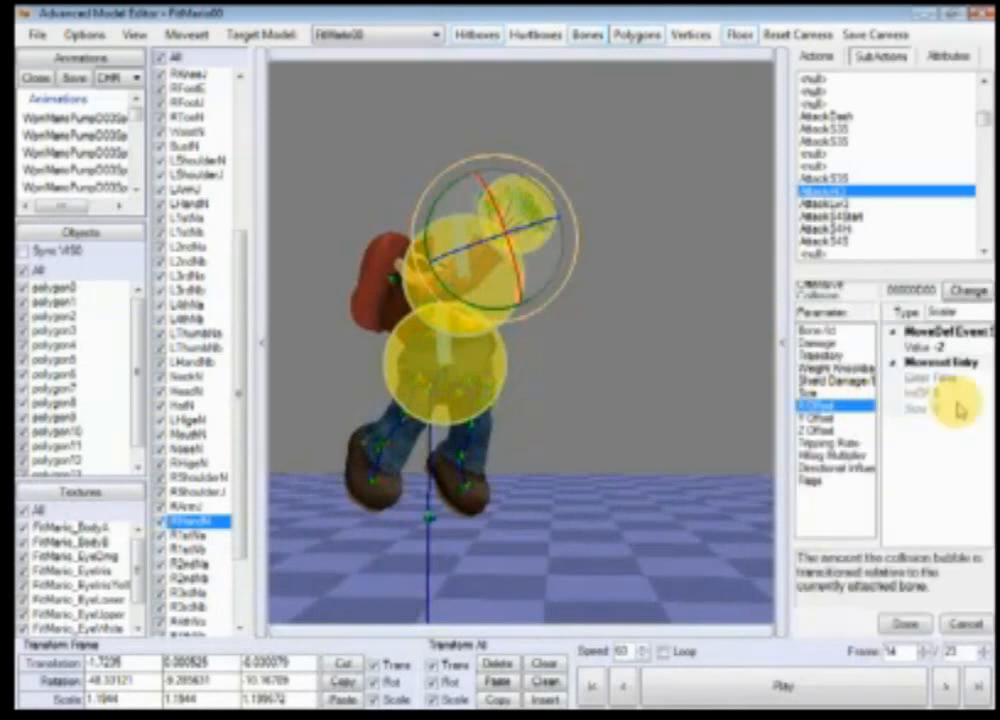
{"action": "left_click", "coordinate": [972, 348]}
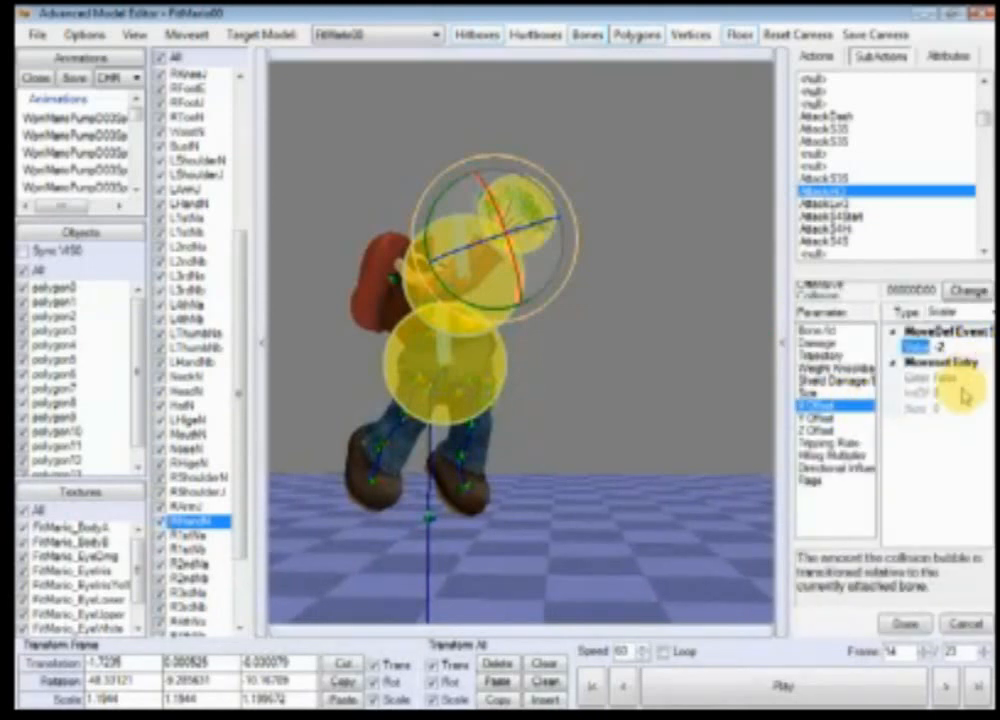
{"action": "left_click", "coordinate": [808, 394]}
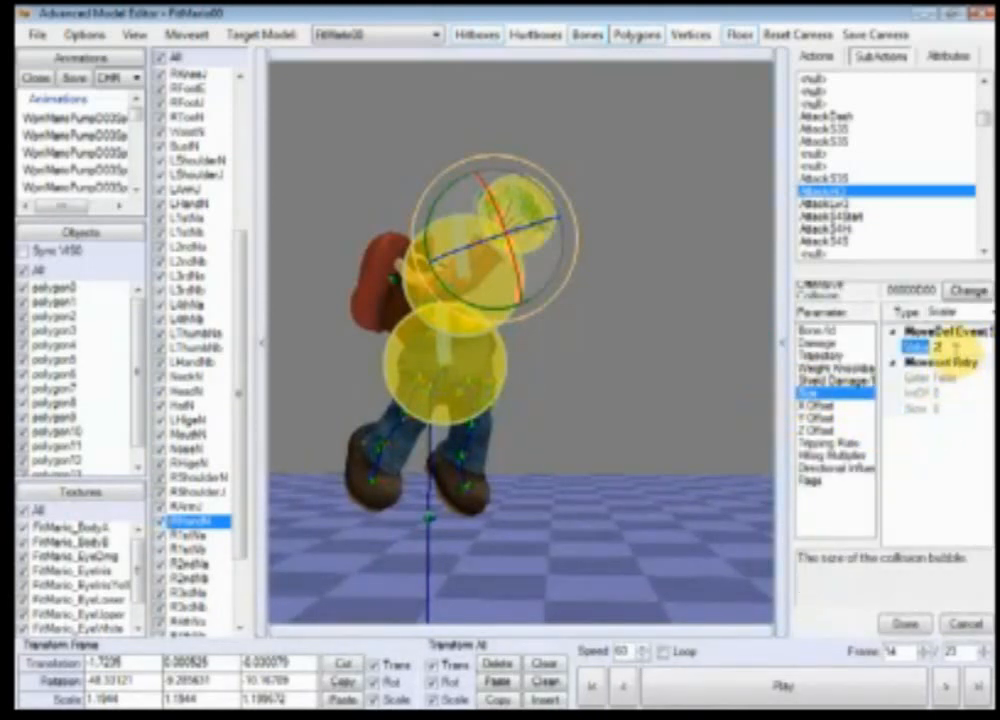
{"action": "left_click", "coordinate": [905, 624]}
{"action": "left_click", "coordinate": [950, 685]}
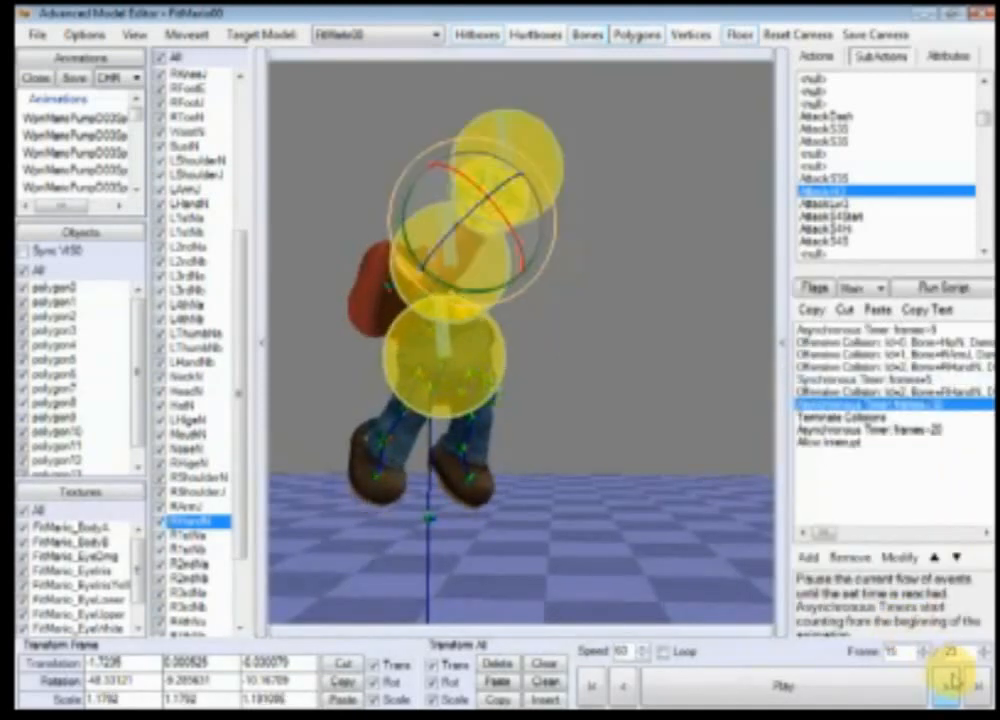
{"action": "scroll", "coordinate": [569, 475], "scroll_direction": "up", "scroll_amount": 5}
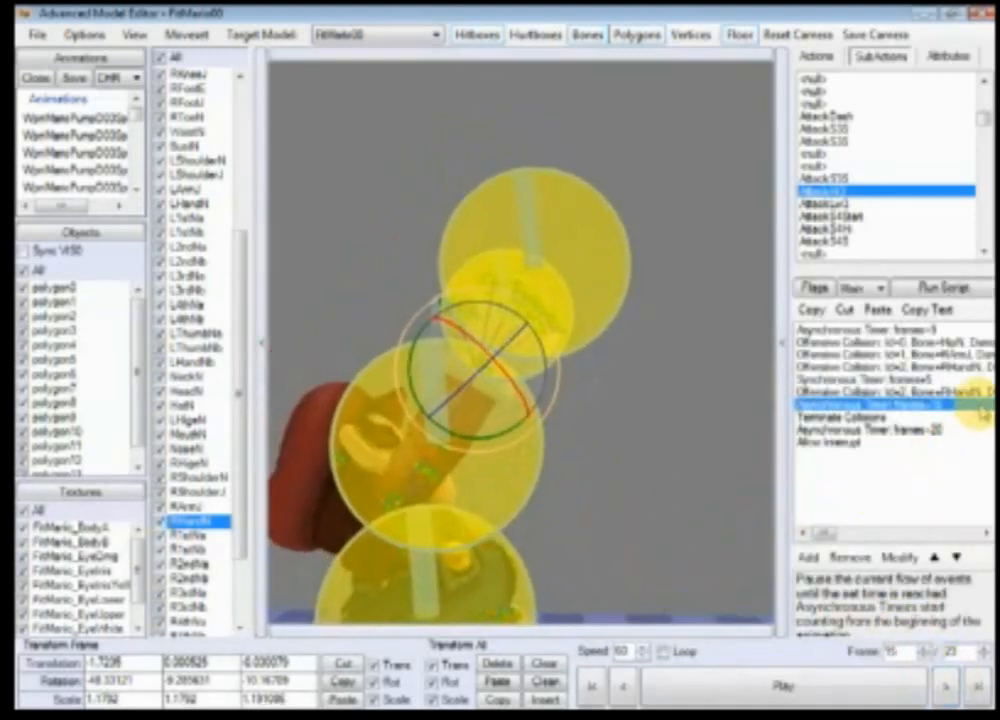
Step: Reopen the pasted Offensive Collision and set its X Offset to -4
{"action": "left_click", "coordinate": [975, 393]}
{"action": "double_click", "coordinate": [975, 393]}
{"action": "left_click", "coordinate": [838, 405]}
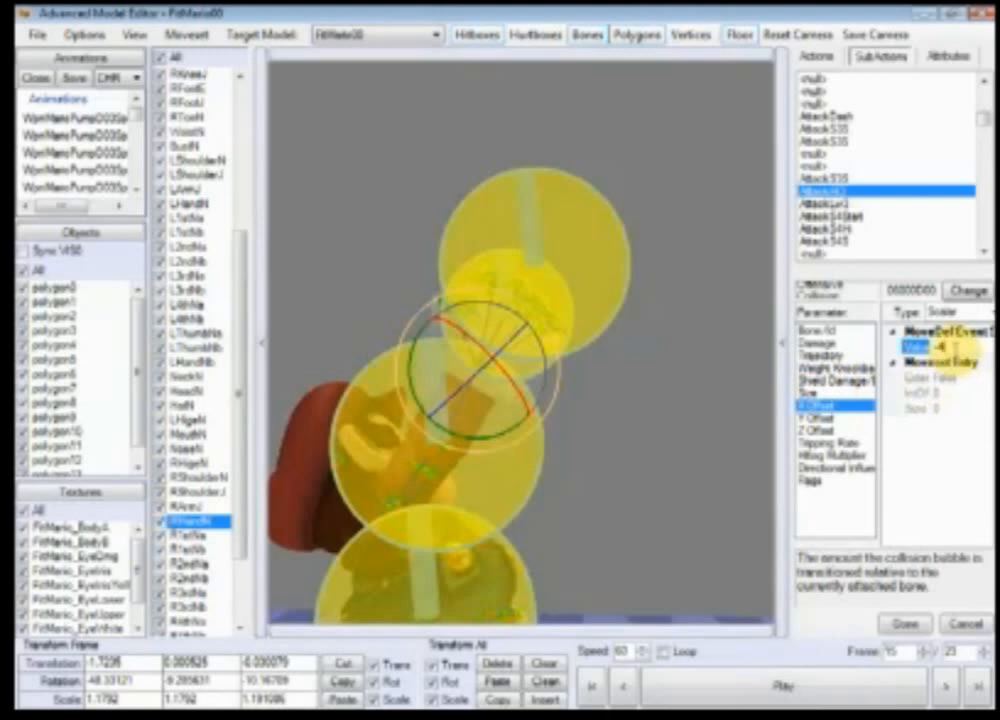
{"action": "left_click", "coordinate": [905, 624]}
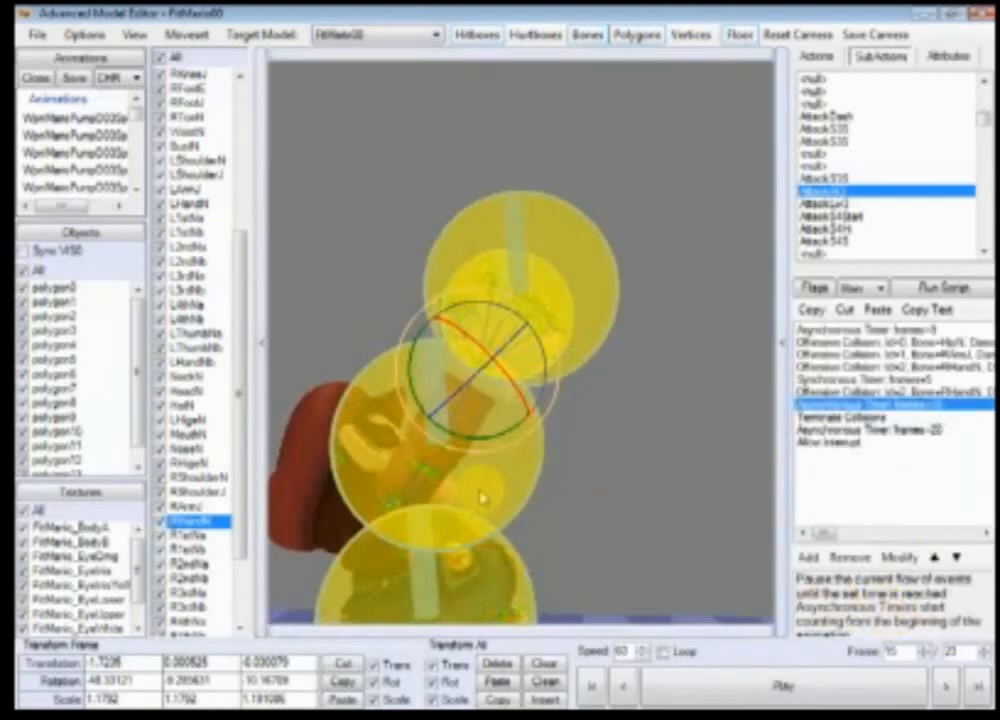
Step: Orbit the viewport and step back through frames to inspect the hand hitbox positions
{"action": "scroll", "coordinate": [485, 490], "scroll_direction": "down", "scroll_amount": 3}
{"action": "right_click_drag", "start_coordinate": [588, 521], "coordinate": [571, 476]}
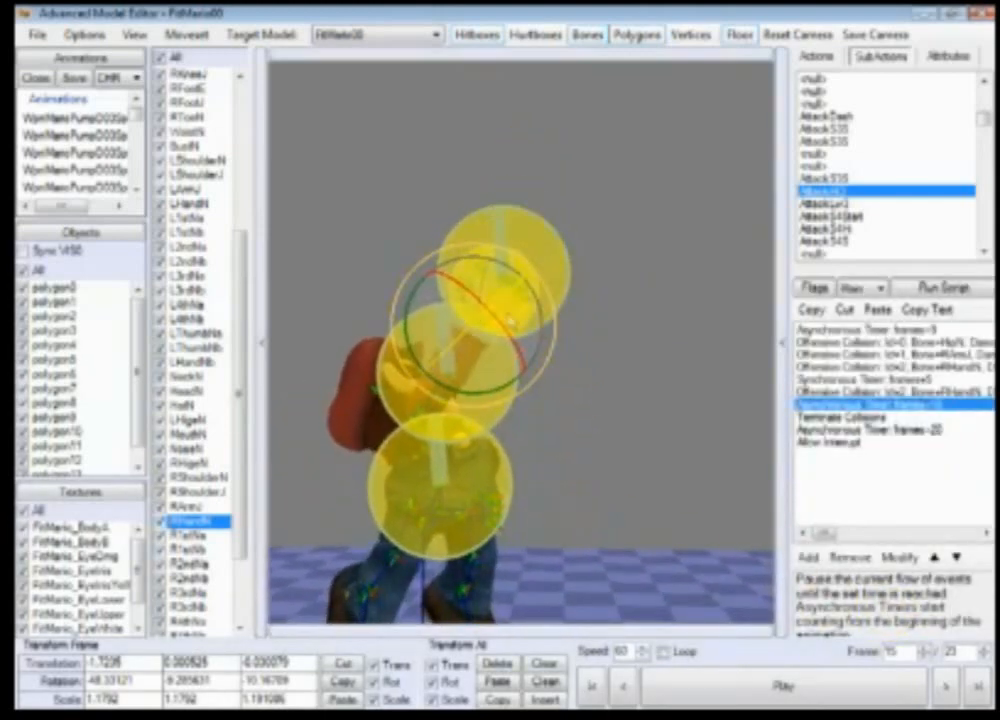
{"action": "left_click", "coordinate": [623, 237]}
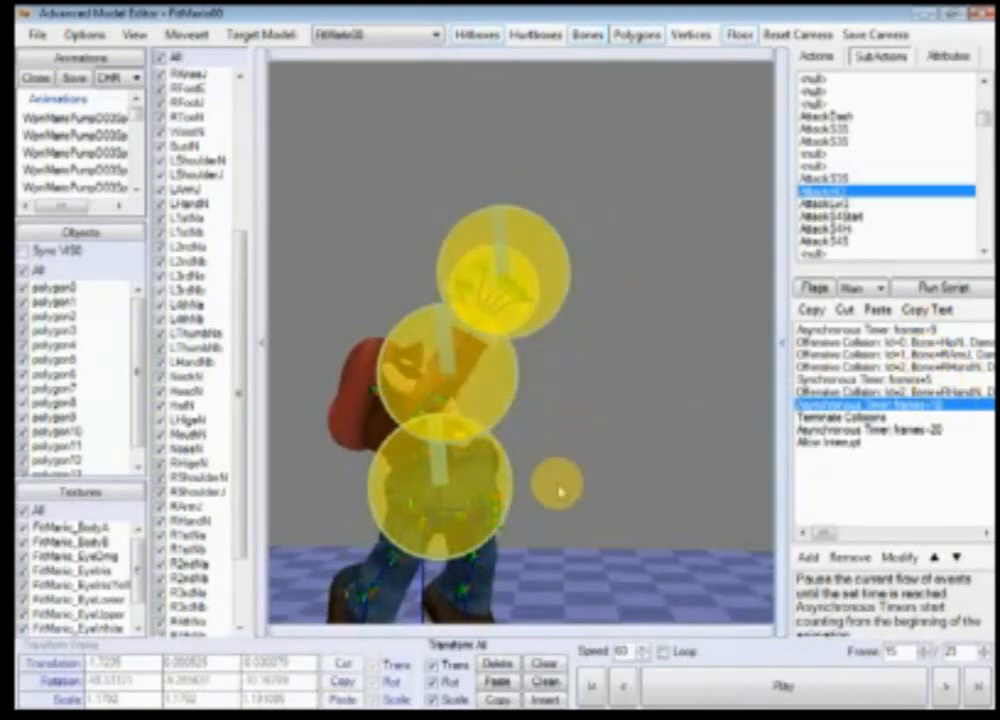
{"action": "left_click_drag", "start_coordinate": [556, 484], "coordinate": [613, 428]}
{"action": "right_click_drag", "start_coordinate": [647, 457], "coordinate": [647, 444]}
{"action": "scroll", "coordinate": [646, 446], "scroll_direction": "down", "scroll_amount": 1}
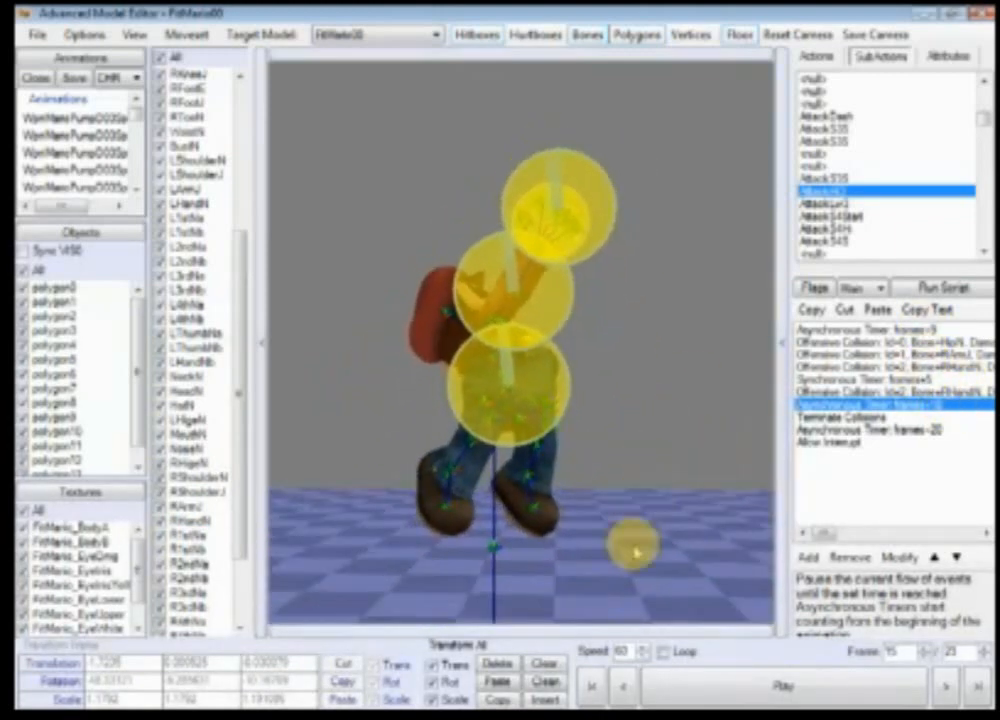
{"action": "left_click", "coordinate": [622, 691]}
{"action": "left_click", "coordinate": [622, 691]}
{"action": "left_click", "coordinate": [622, 691]}
{"action": "left_click", "coordinate": [622, 691]}
{"action": "left_click", "coordinate": [622, 691]}
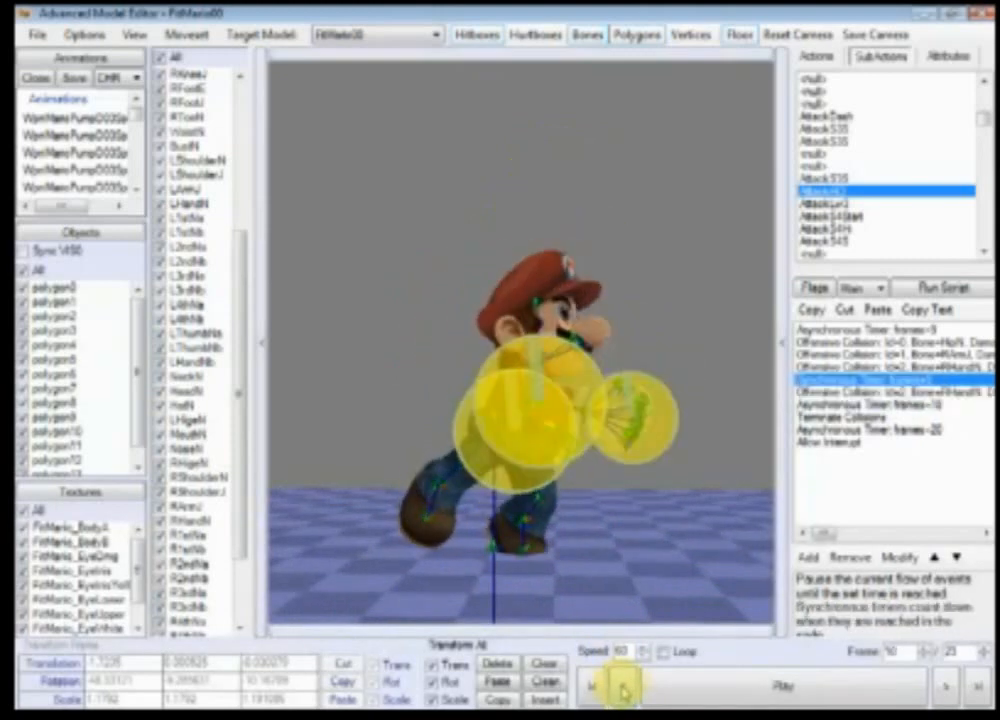
{"action": "left_click", "coordinate": [622, 691]}
{"action": "left_click", "coordinate": [622, 691]}
{"action": "left_click", "coordinate": [949, 690]}
{"action": "left_click", "coordinate": [949, 690]}
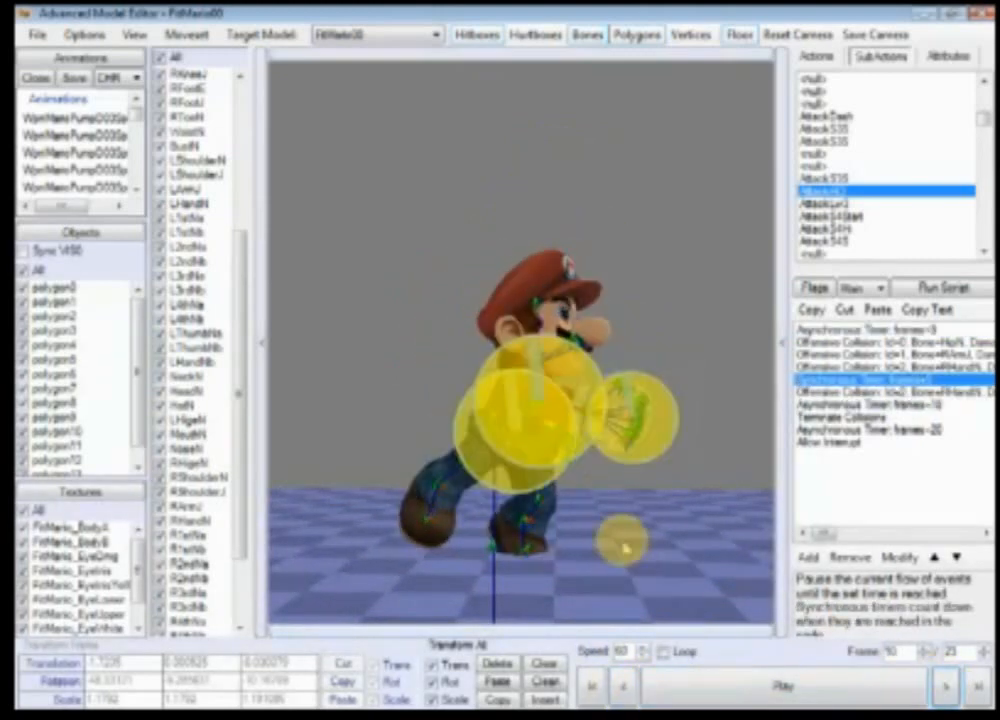
{"action": "scroll", "coordinate": [626, 544], "scroll_direction": "down", "scroll_amount": 2}
{"action": "scroll", "coordinate": [629, 545], "scroll_direction": "up", "scroll_amount": 1}
{"action": "scroll", "coordinate": [679, 565], "scroll_direction": "up", "scroll_amount": 1}
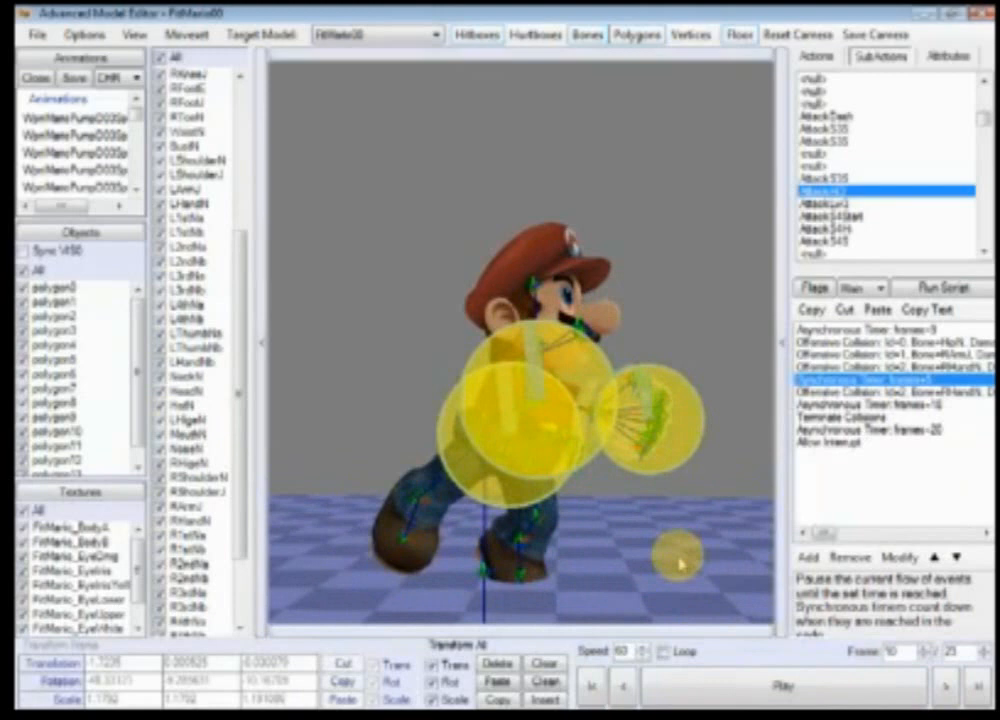
{"action": "right_click_drag", "start_coordinate": [679, 563], "coordinate": [663, 548]}
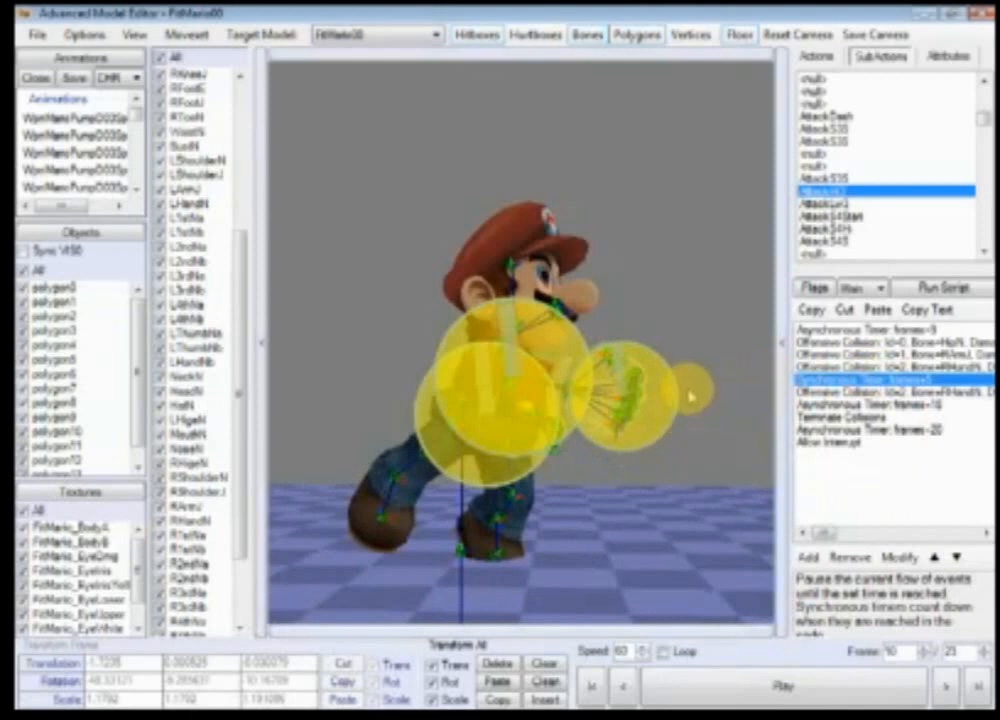
Step: Step forward to frame 15 and zoom in to inspect the repositioned hand hitbox
{"action": "left_click", "coordinate": [946, 686]}
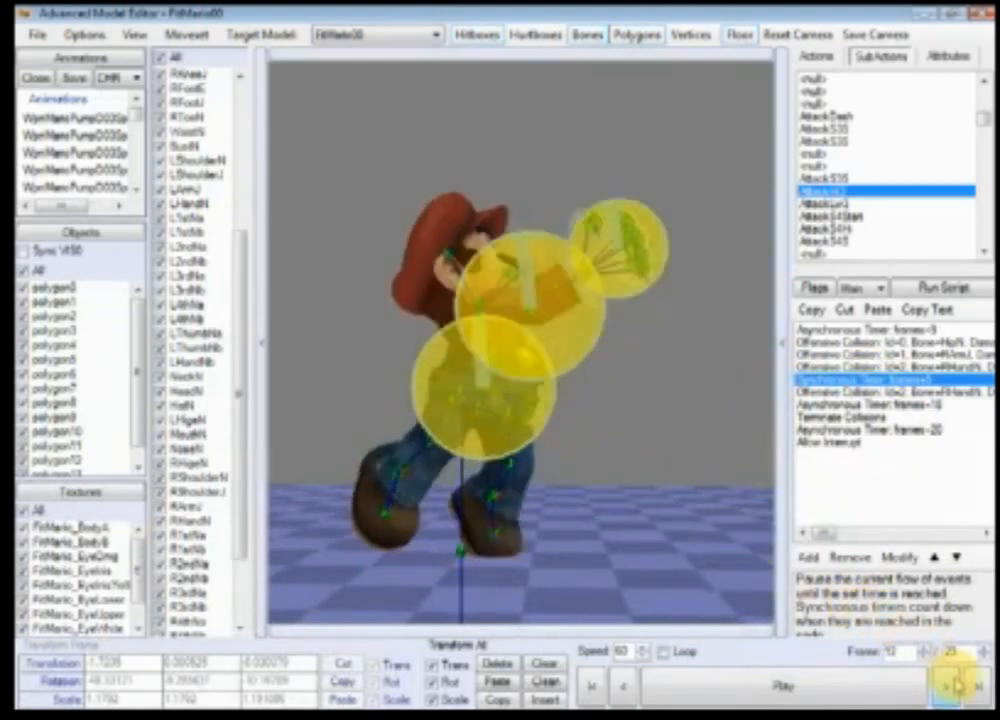
{"action": "left_click", "coordinate": [946, 686]}
{"action": "left_click", "coordinate": [946, 686]}
{"action": "left_click", "coordinate": [946, 686]}
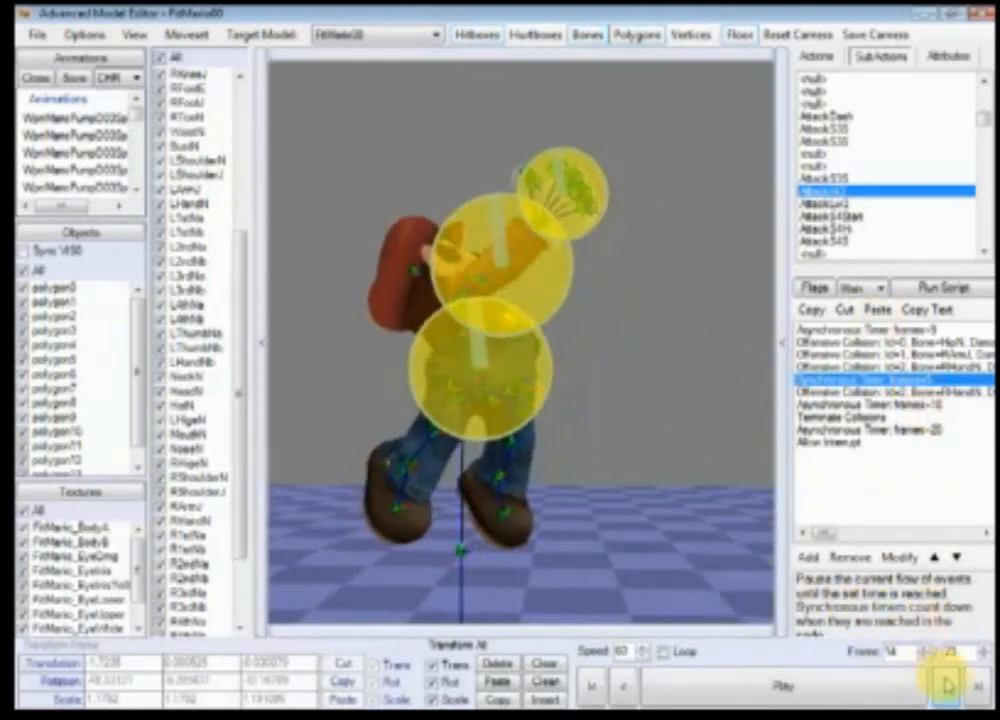
{"action": "left_click", "coordinate": [946, 686]}
{"action": "scroll", "coordinate": [535, 332], "scroll_direction": "up", "scroll_amount": 5}
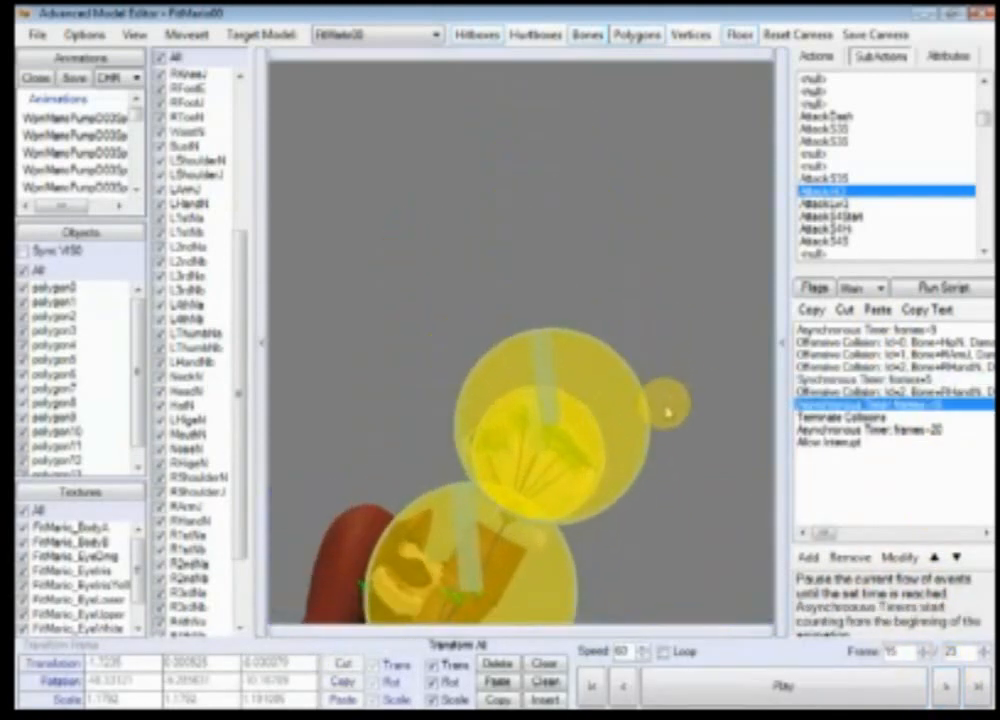
{"action": "left_click_drag", "start_coordinate": [540, 328], "coordinate": [567, 383]}
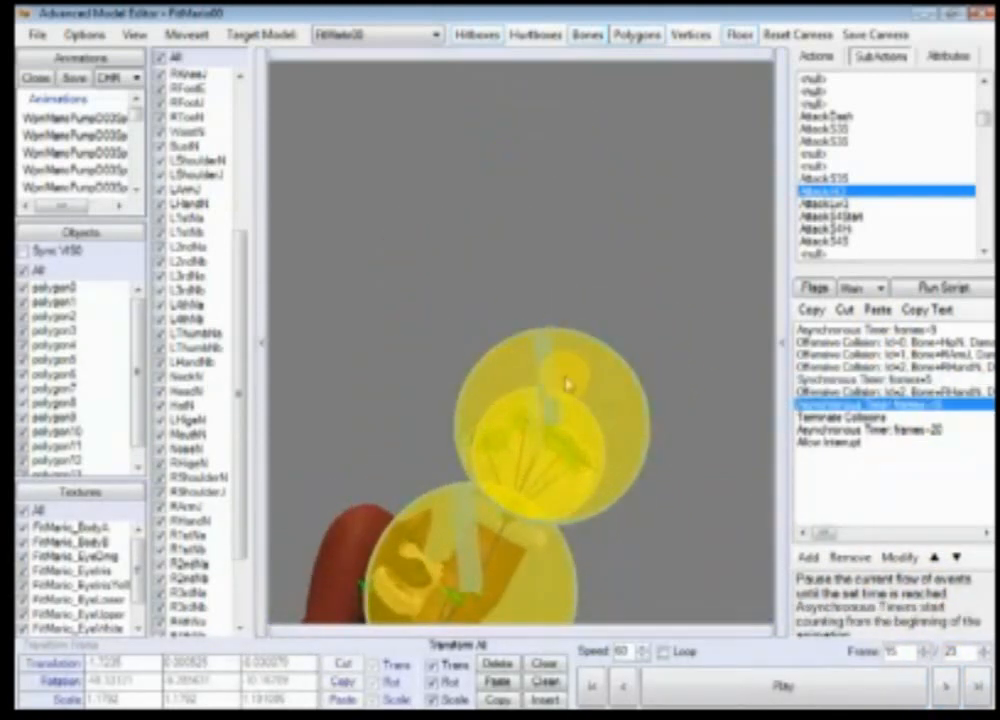
{"action": "right_click_drag", "start_coordinate": [630, 502], "coordinate": [628, 435]}
{"action": "scroll", "coordinate": [628, 435], "scroll_direction": "down", "scroll_amount": 5}
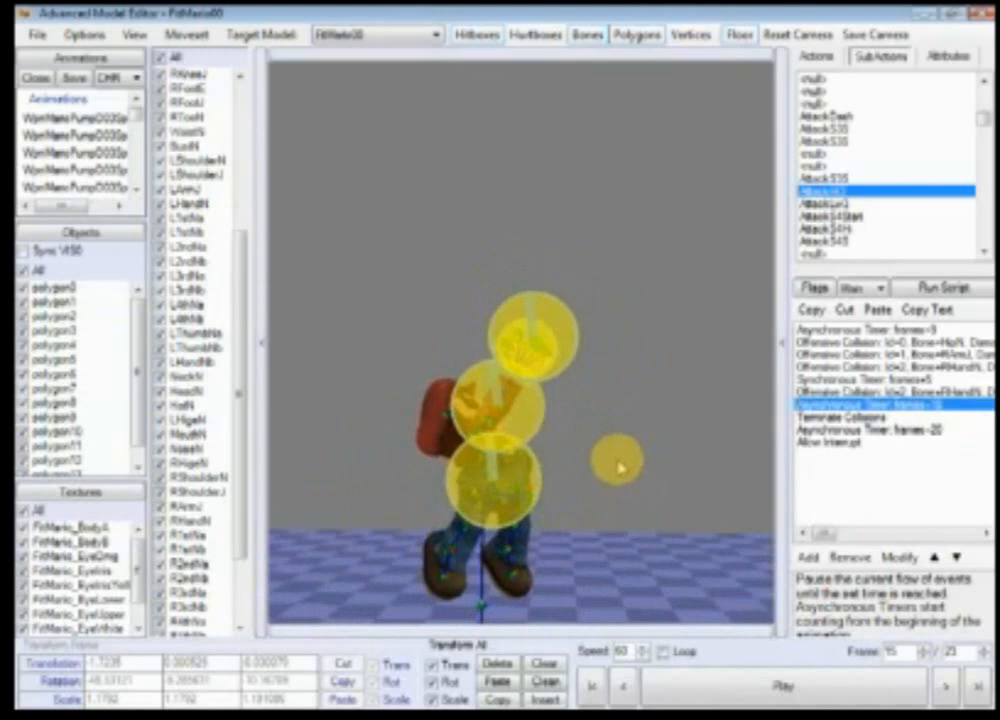
{"action": "left_click_drag", "start_coordinate": [620, 466], "coordinate": [637, 447]}
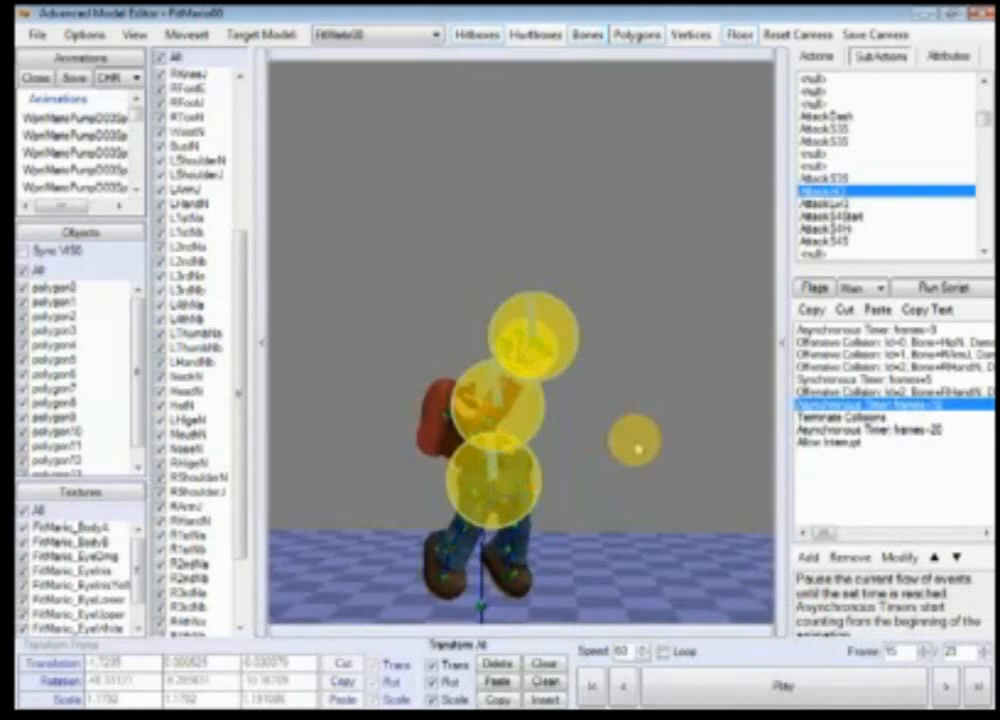
{"action": "left_click_drag", "start_coordinate": [638, 447], "coordinate": [630, 474]}
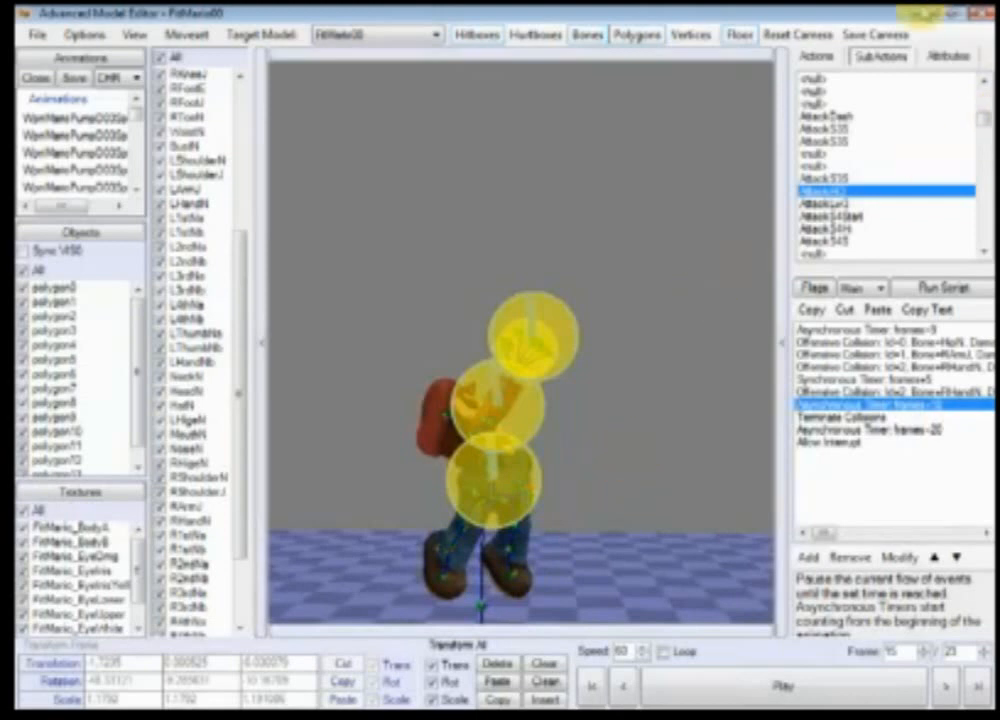
Step: Open the AttackDash subaction and step through its frames to compare its collision events and hitboxes
{"action": "left_click", "coordinate": [838, 115]}
{"action": "right_click_drag", "start_coordinate": [651, 496], "coordinate": [585, 441]}
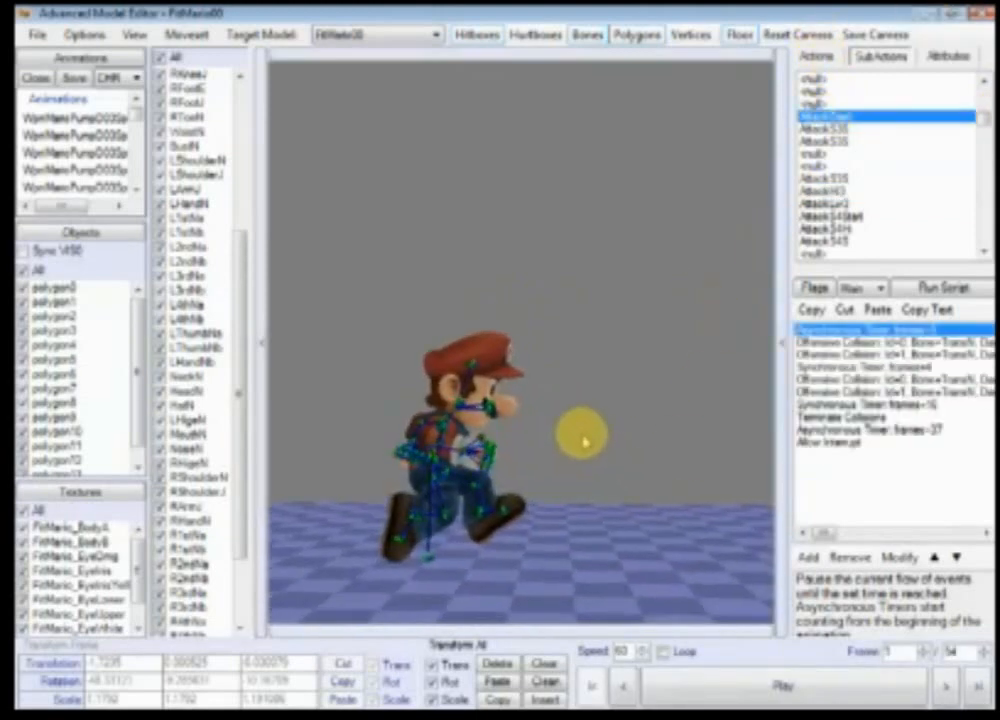
{"action": "scroll", "coordinate": [585, 441], "scroll_direction": "down", "scroll_amount": 4}
{"action": "left_click", "coordinate": [951, 688]}
{"action": "left_click", "coordinate": [951, 688]}
{"action": "left_click", "coordinate": [951, 688]}
{"action": "left_click", "coordinate": [951, 688]}
{"action": "left_click", "coordinate": [951, 688]}
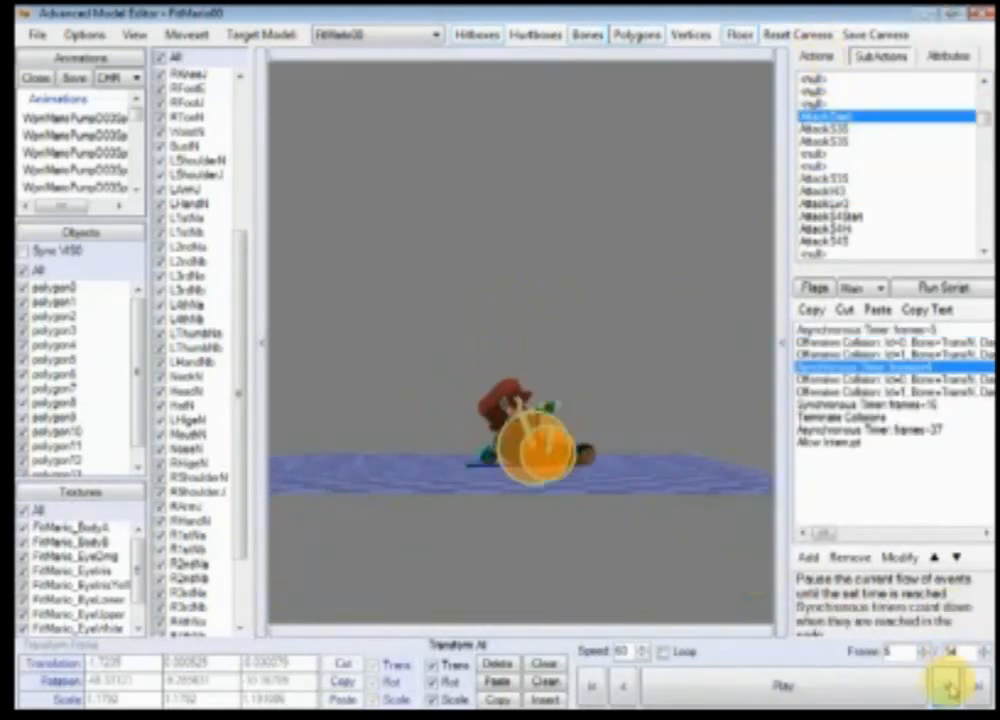
{"action": "left_click", "coordinate": [951, 688]}
{"action": "right_click_drag", "start_coordinate": [641, 515], "coordinate": [612, 503]}
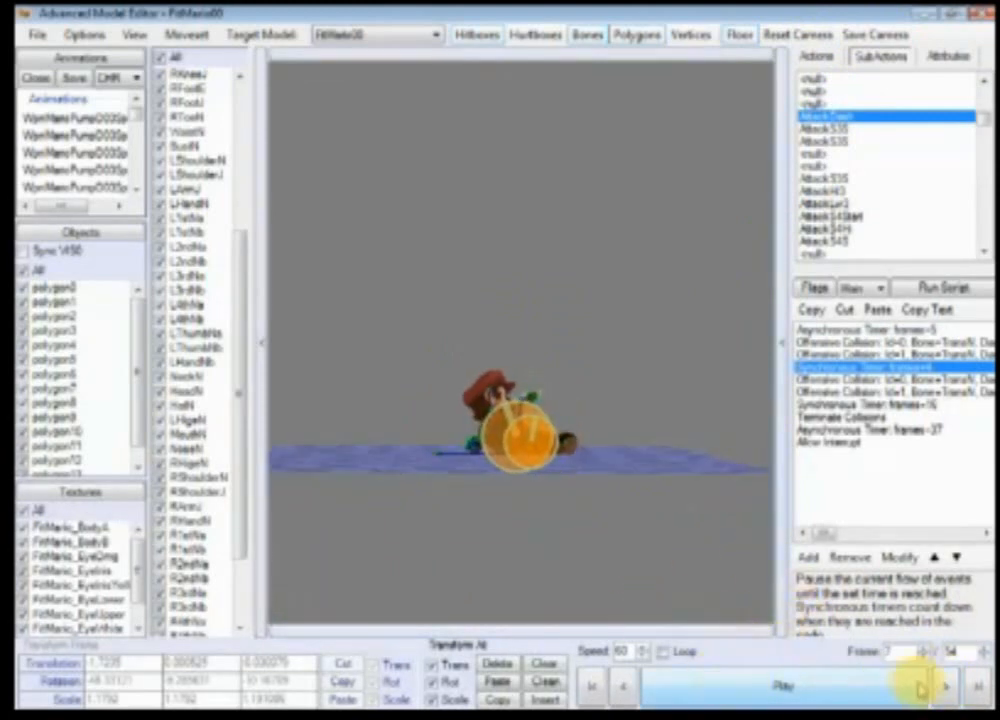
{"action": "left_click", "coordinate": [946, 688]}
{"action": "left_click", "coordinate": [946, 688]}
{"action": "left_click", "coordinate": [946, 688]}
{"action": "left_click", "coordinate": [946, 688]}
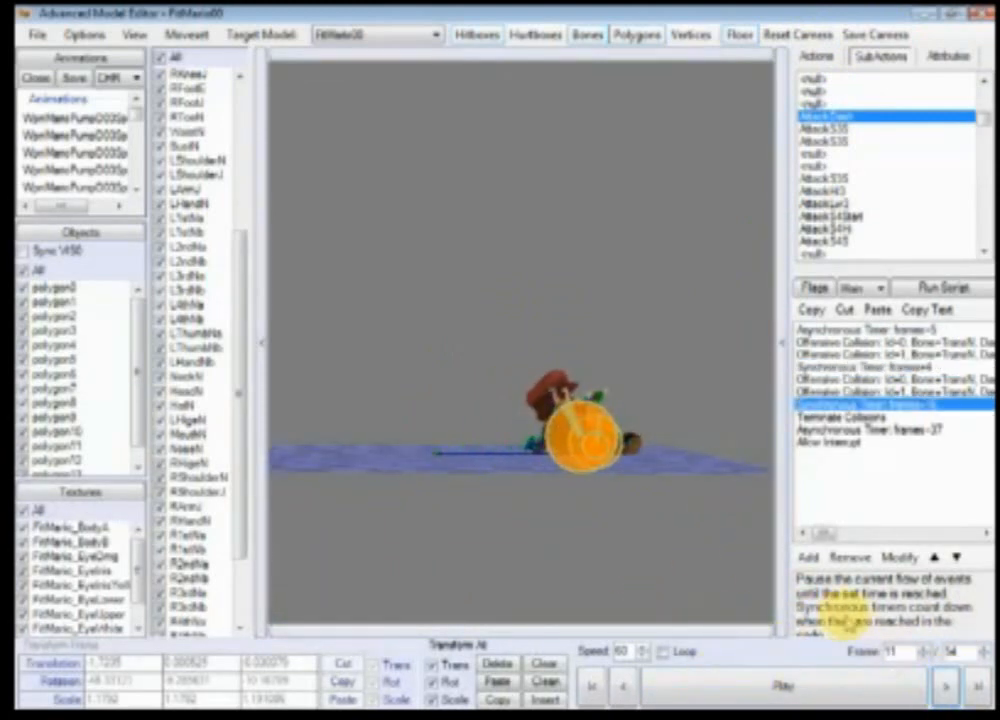
{"action": "right_click_drag", "start_coordinate": [660, 525], "coordinate": [601, 518]}
{"action": "left_click_drag", "start_coordinate": [601, 518], "coordinate": [792, 534]}
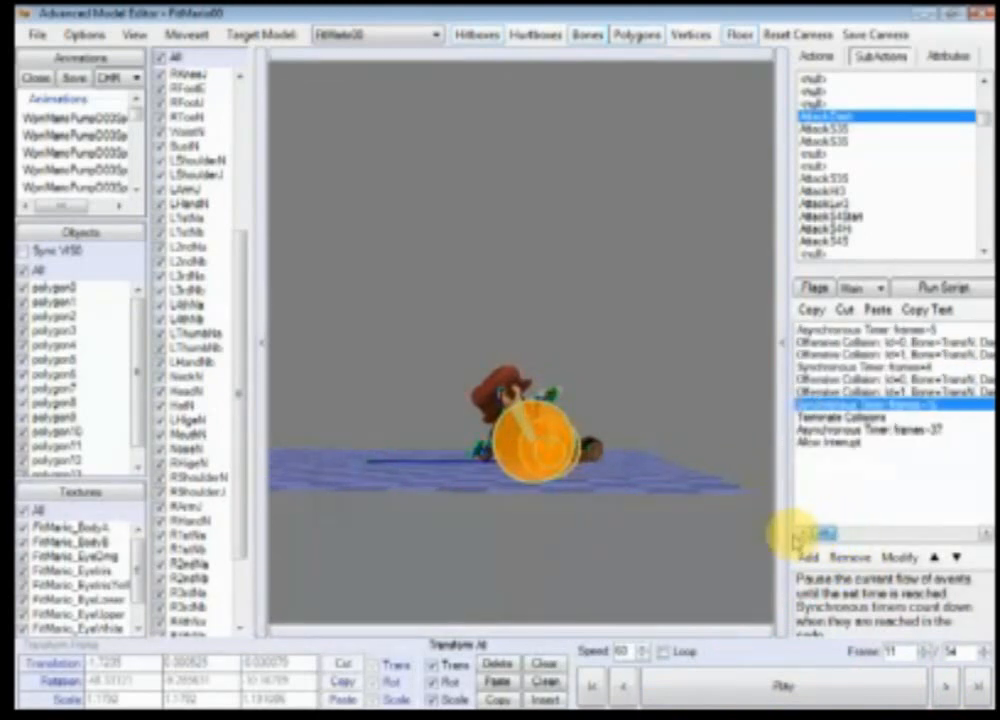
Step: Return to AttackHi3, step through its frames, and scroll the event list to read the collision parameters
{"action": "left_click", "coordinate": [850, 191]}
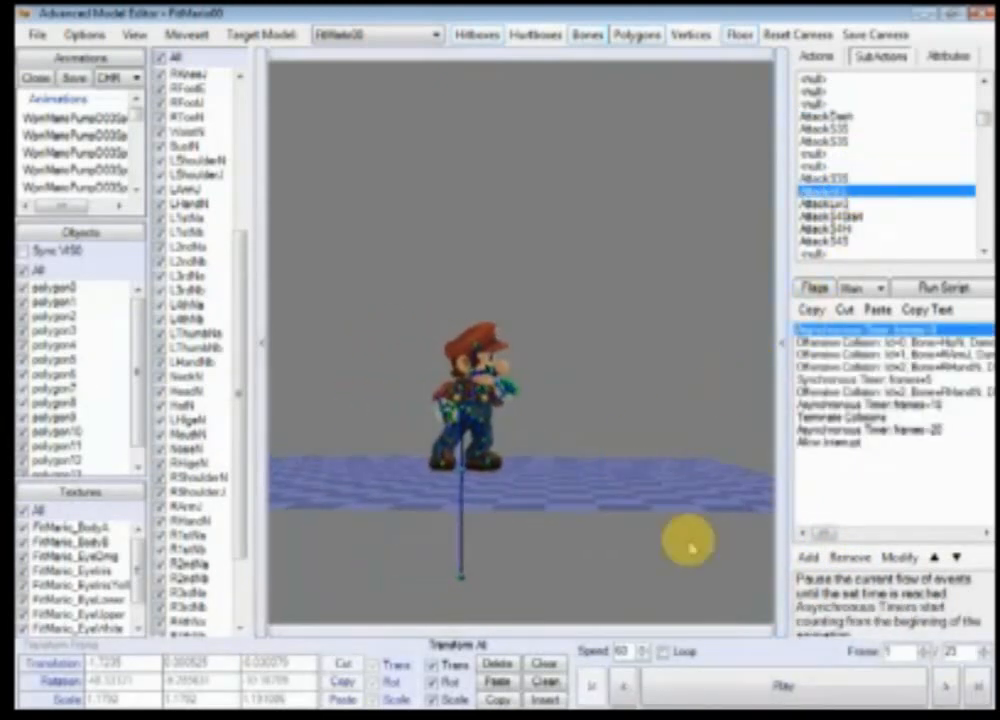
{"action": "left_click", "coordinate": [955, 688]}
{"action": "left_click", "coordinate": [955, 688]}
{"action": "left_click", "coordinate": [955, 688]}
{"action": "left_click", "coordinate": [955, 688]}
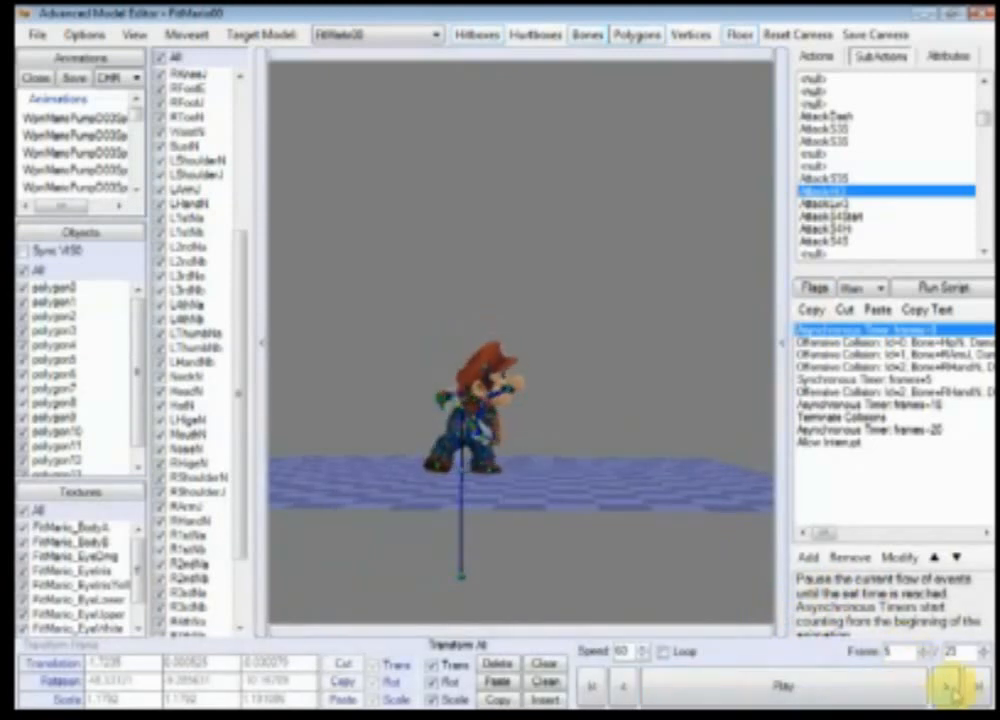
{"action": "left_click", "coordinate": [955, 688]}
{"action": "left_click", "coordinate": [955, 688]}
{"action": "left_click", "coordinate": [955, 688]}
{"action": "left_click", "coordinate": [955, 688]}
{"action": "left_click", "coordinate": [955, 688]}
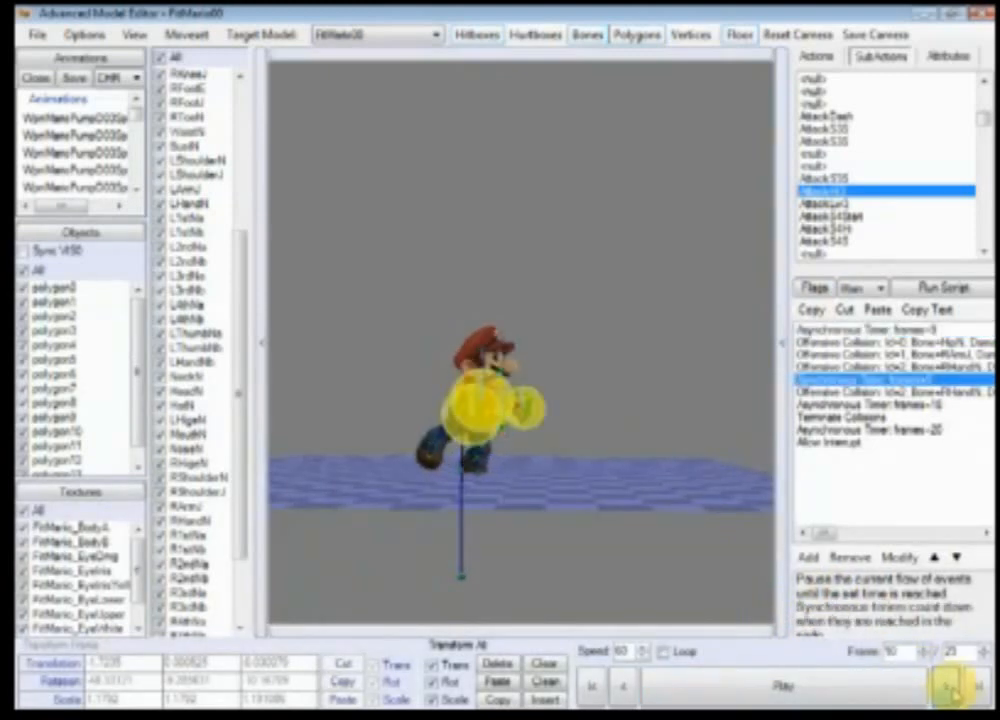
{"action": "left_click", "coordinate": [955, 688]}
{"action": "left_click", "coordinate": [955, 688]}
{"action": "left_click", "coordinate": [955, 688]}
{"action": "left_click", "coordinate": [955, 688]}
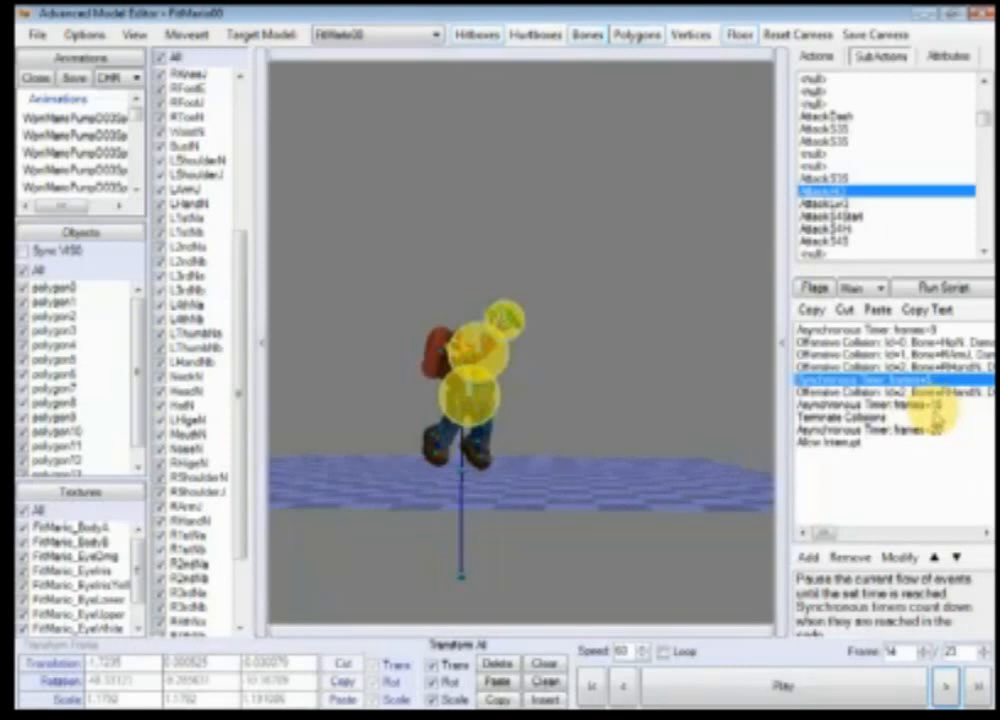
{"action": "left_click_drag", "start_coordinate": [824, 536], "coordinate": [843, 542]}
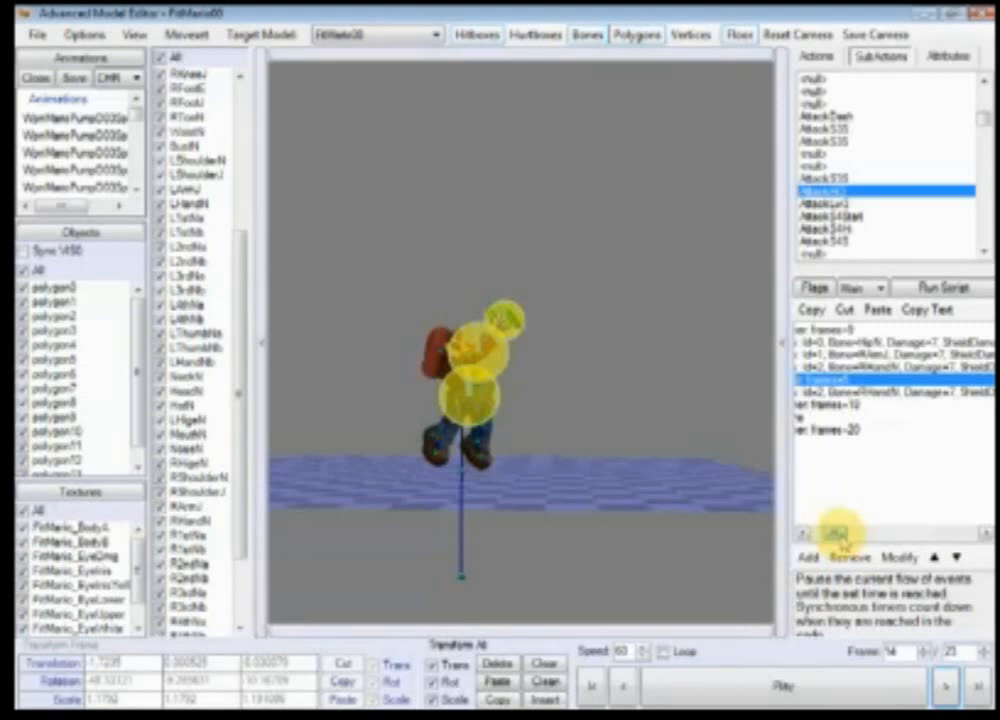
Step: Add a new event below the Synchronous Timer in AttackHi3 and open it to change its event type
{"action": "left_click_drag", "start_coordinate": [838, 538], "coordinate": [803, 540]}
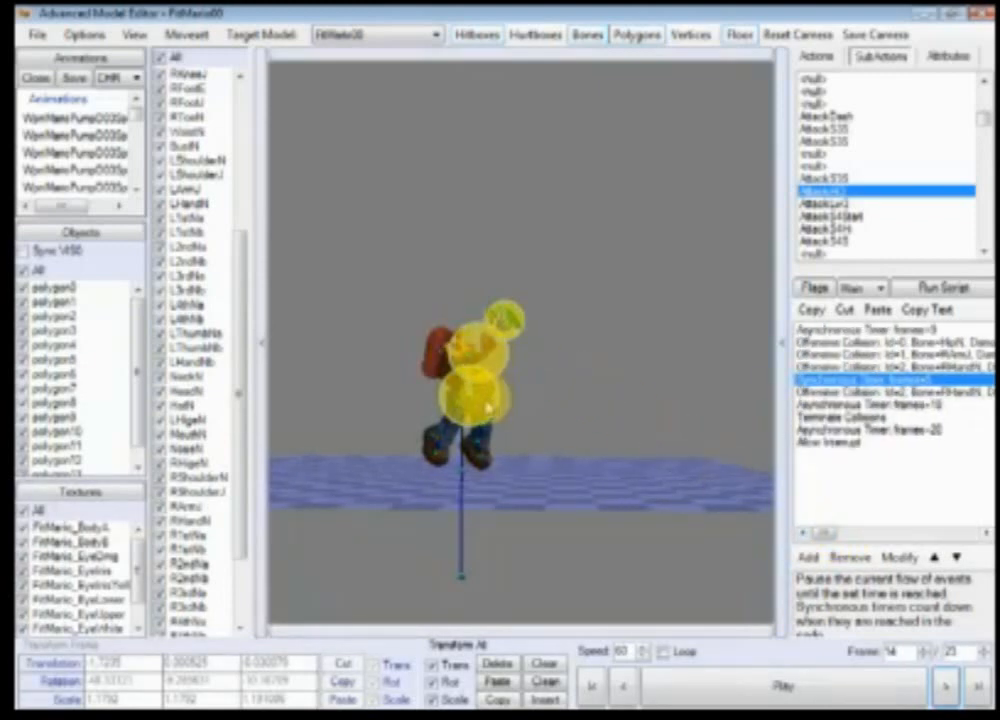
{"action": "left_click", "coordinate": [810, 559]}
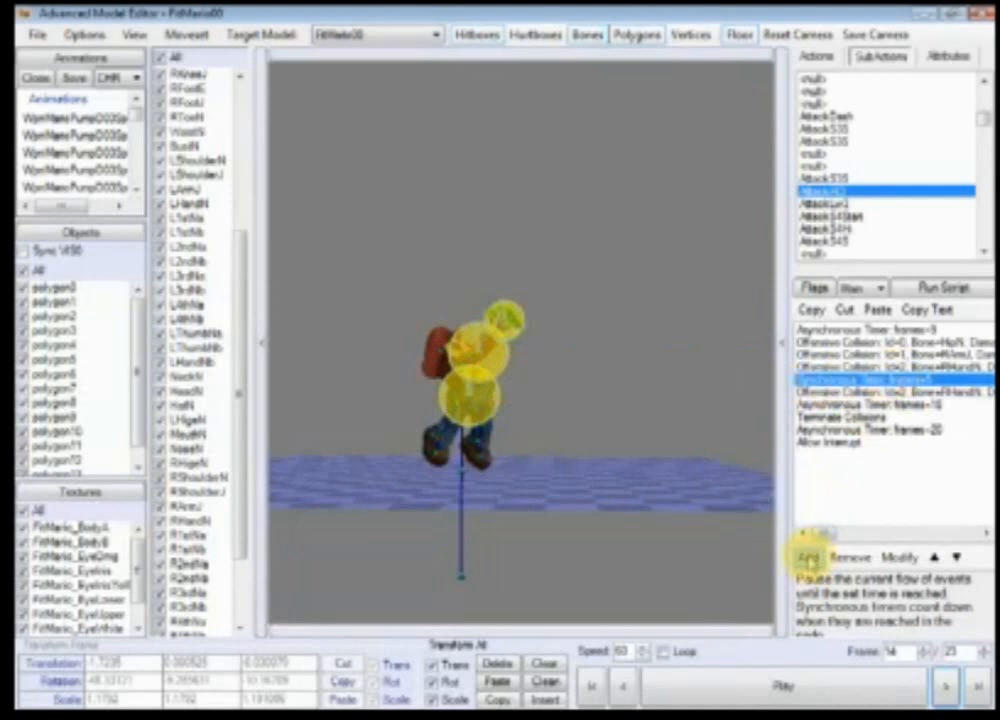
{"action": "left_click", "coordinate": [826, 393]}
{"action": "double_click", "coordinate": [826, 393]}
{"action": "left_click", "coordinate": [966, 292]}
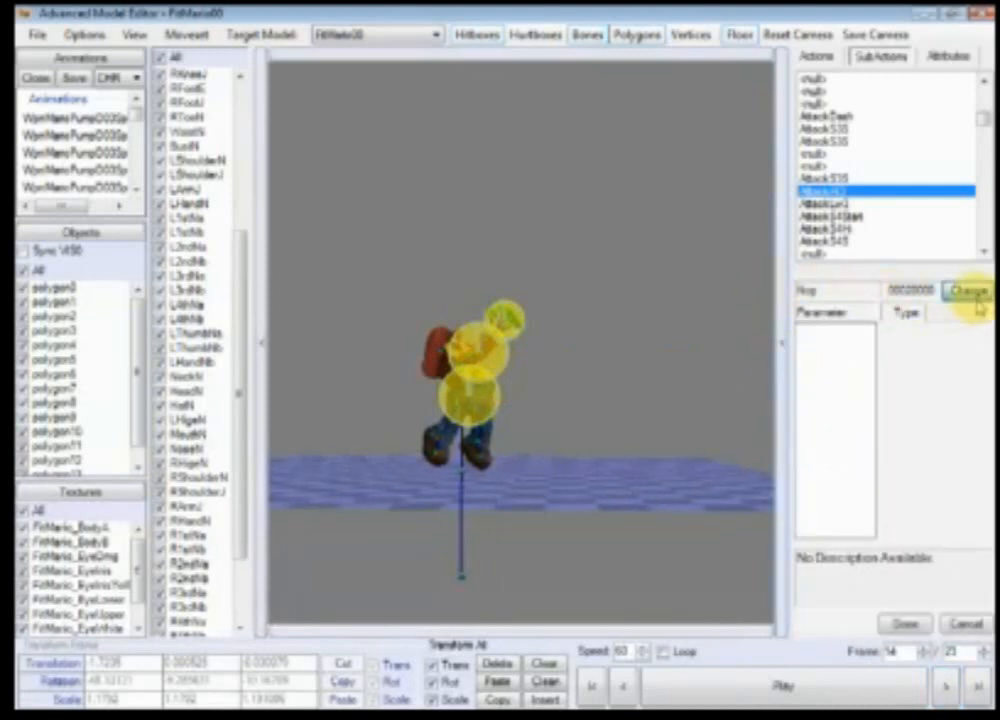
Step: Scroll through the event type list down to the hitbox events such as Offensive Collision and Change Hitbox Size
{"action": "key", "text": "Down"}
{"action": "key", "text": "Down"}
{"action": "key", "text": "Down"}
{"action": "key", "text": "Down"}
{"action": "key", "text": "Down"}
{"action": "key", "text": "Down"}
{"action": "key", "text": "Down"}
{"action": "key", "text": "Down"}
{"action": "key", "text": "Down"}
{"action": "key", "text": "Down"}
{"action": "key", "text": "Down"}
{"action": "key", "text": "Down"}
{"action": "key", "text": "Down"}
{"action": "key", "text": "Down"}
{"action": "key", "text": "Down"}
{"action": "key", "text": "Down"}
{"action": "key", "text": "Down"}
{"action": "key", "text": "Down"}
{"action": "key", "text": "Down"}
{"action": "key", "text": "Down"}
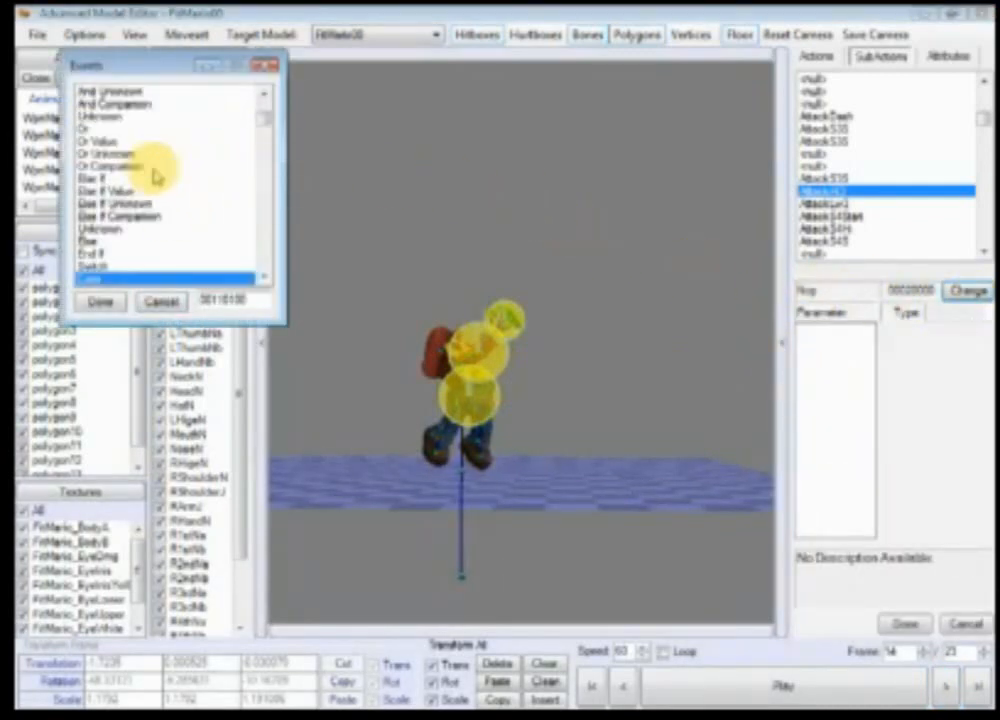
{"action": "key", "text": "Down"}
{"action": "key", "text": "Down"}
{"action": "key", "text": "Down"}
{"action": "key", "text": "Down"}
{"action": "key", "text": "Down"}
{"action": "key", "text": "Down"}
{"action": "key", "text": "Down"}
{"action": "key", "text": "Down"}
{"action": "key", "text": "Down"}
{"action": "key", "text": "Down"}
{"action": "key", "text": "Down"}
{"action": "key", "text": "Down"}
{"action": "key", "text": "Down"}
{"action": "key", "text": "Down"}
{"action": "key", "text": "Down"}
{"action": "key", "text": "Down"}
{"action": "key", "text": "Down"}
{"action": "key", "text": "Down"}
{"action": "key", "text": "Down"}
{"action": "key", "text": "Down"}
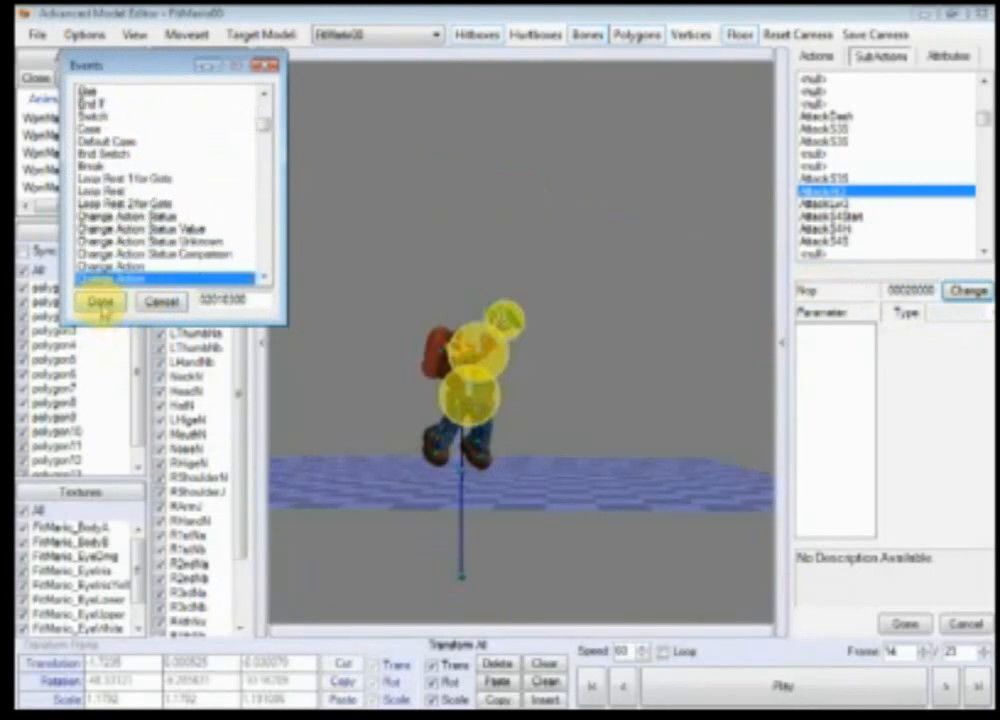
{"action": "key", "text": "Down"}
{"action": "key", "text": "Down"}
{"action": "key", "text": "Down"}
{"action": "key", "text": "Down"}
{"action": "key", "text": "Down"}
{"action": "key", "text": "Down"}
{"action": "key", "text": "Down"}
{"action": "key", "text": "Down"}
{"action": "key", "text": "Down"}
{"action": "key", "text": "Down"}
{"action": "key", "text": "Down"}
{"action": "key", "text": "Down"}
{"action": "key", "text": "Down"}
{"action": "key", "text": "Down"}
{"action": "key", "text": "Down"}
{"action": "key", "text": "Down"}
{"action": "key", "text": "Down"}
{"action": "key", "text": "Down"}
{"action": "key", "text": "Down"}
{"action": "key", "text": "Down"}
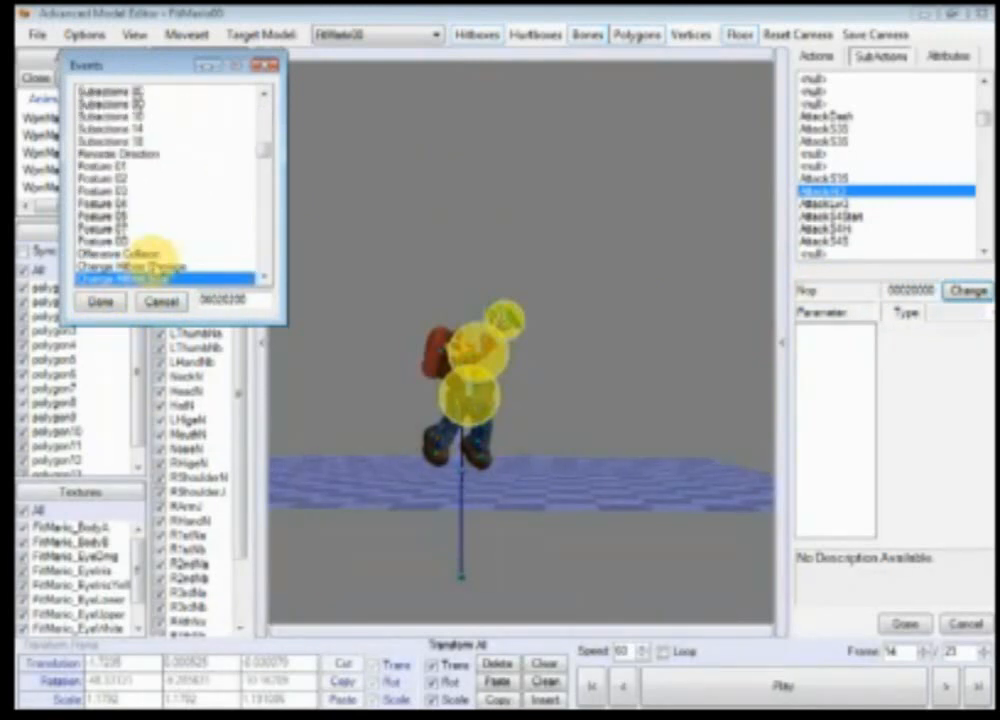
{"action": "left_click", "coordinate": [265, 278]}
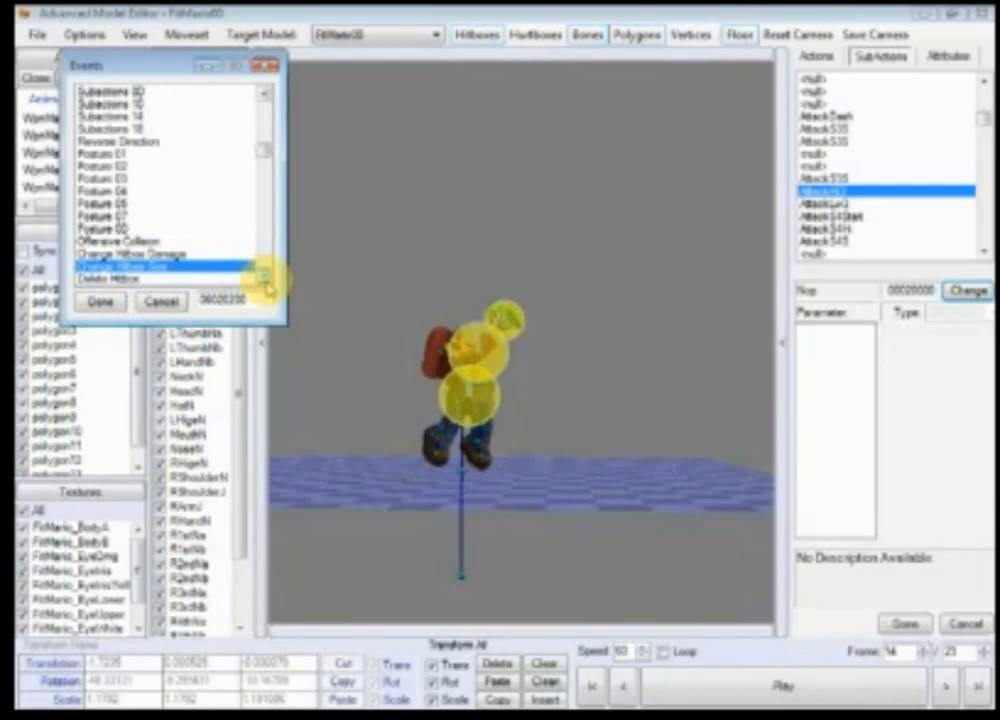
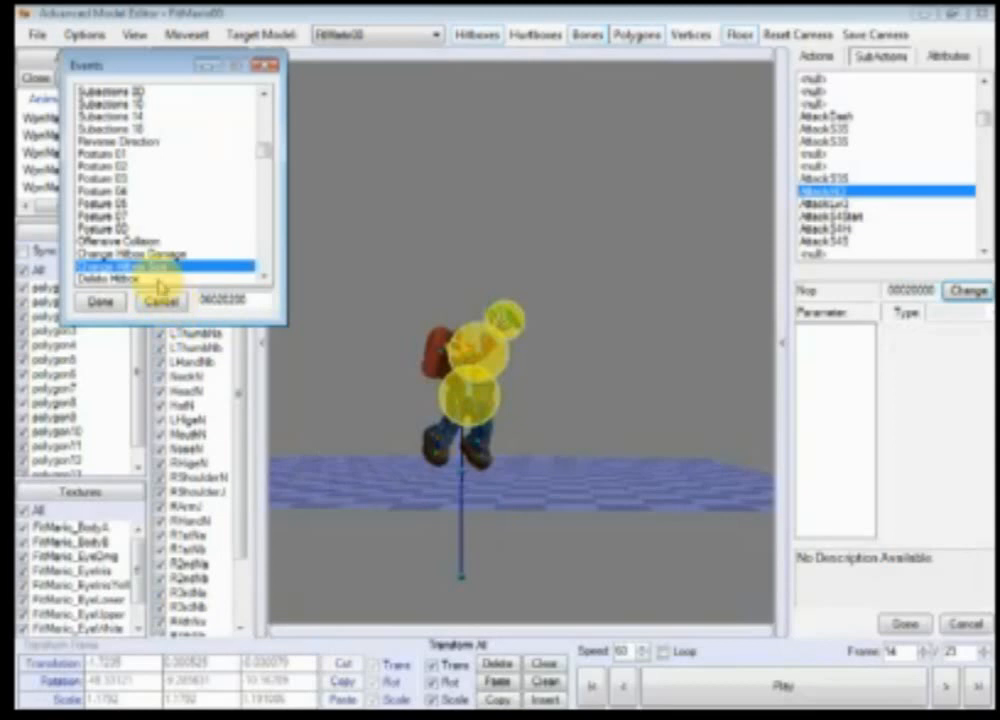
Step: Change the new event's type to Change Hitbox Damage and confirm it
{"action": "left_click", "coordinate": [150, 254]}
{"action": "left_click", "coordinate": [100, 305]}
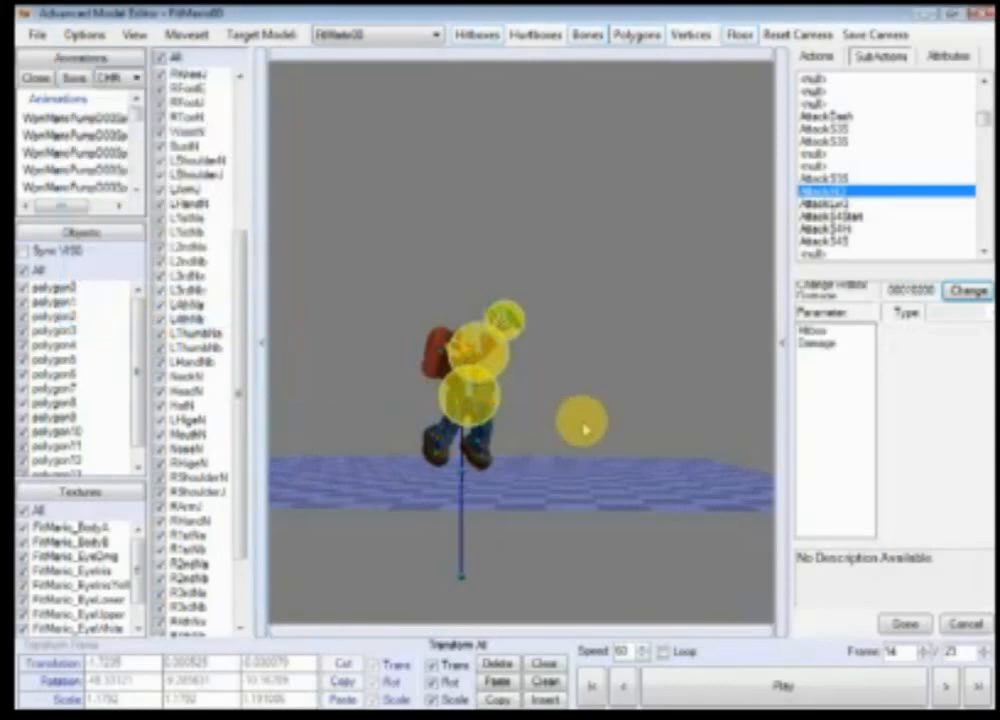
{"action": "left_click", "coordinate": [903, 624]}
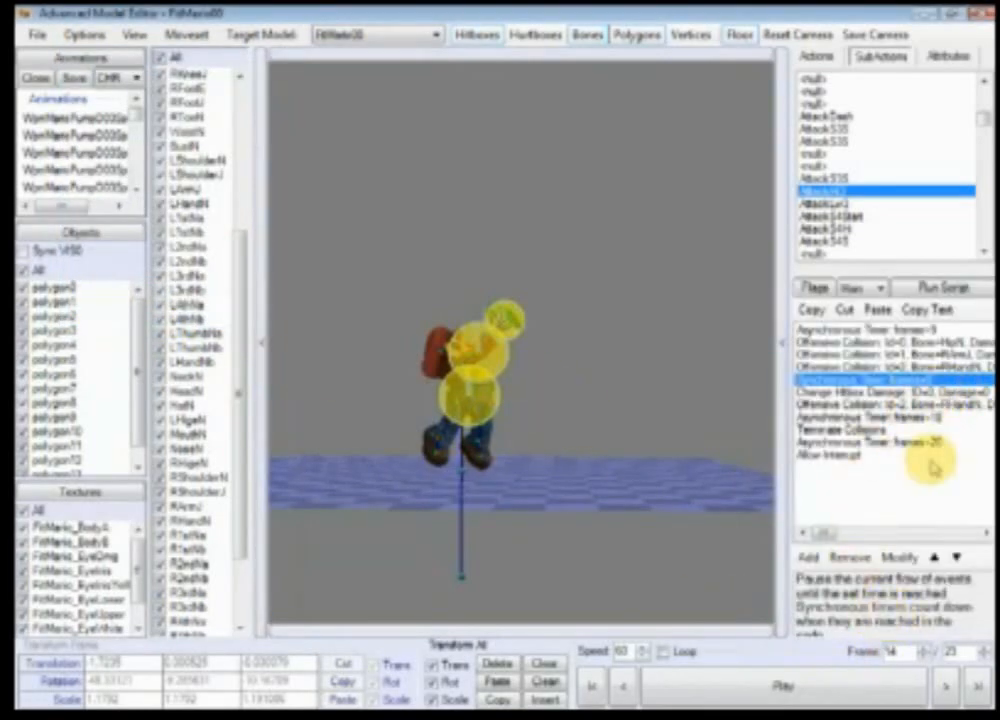
{"action": "left_click_drag", "start_coordinate": [790, 457], "coordinate": [680, 462]}
{"action": "left_click_drag", "start_coordinate": [838, 342], "coordinate": [840, 356]}
{"action": "mouse_move", "coordinate": [743, 535]}
{"action": "left_mouse_down"}
{"action": "mouse_move", "coordinate": [952, 531]}
{"action": "mouse_move", "coordinate": [740, 530]}
{"action": "left_mouse_up"}
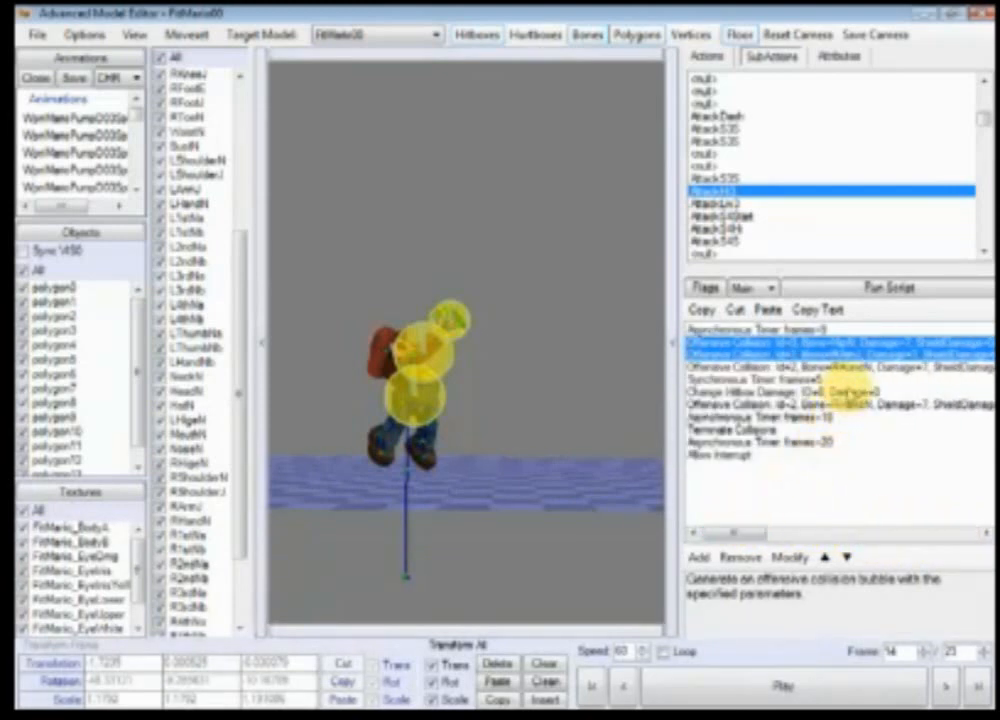
{"action": "double_click", "coordinate": [845, 393]}
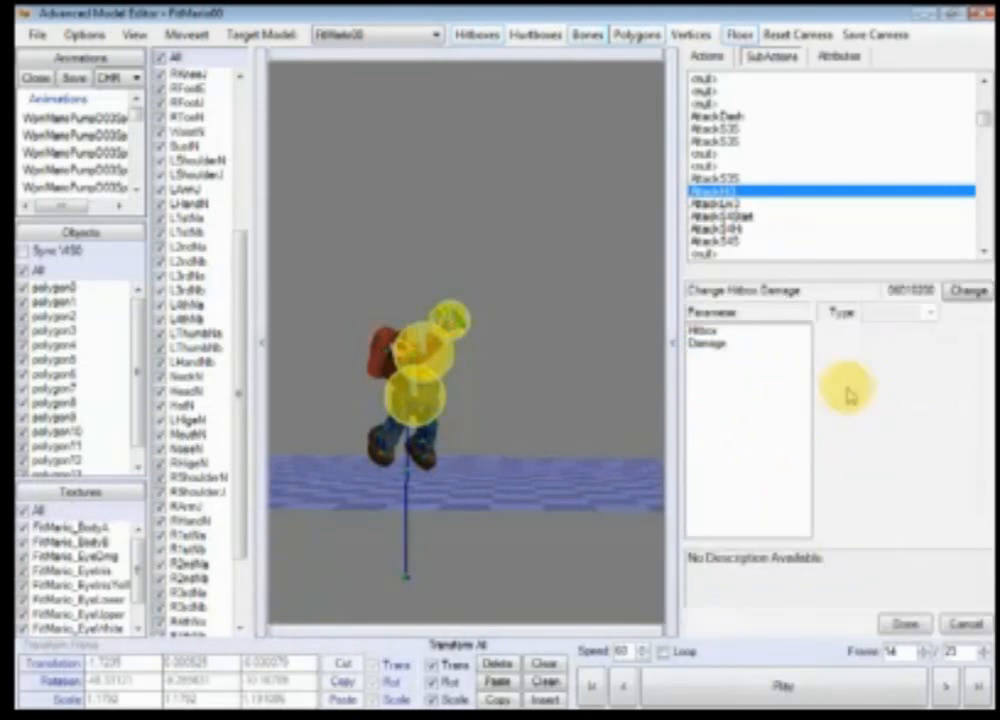
{"action": "left_click", "coordinate": [712, 331]}
{"action": "left_click", "coordinate": [964, 624]}
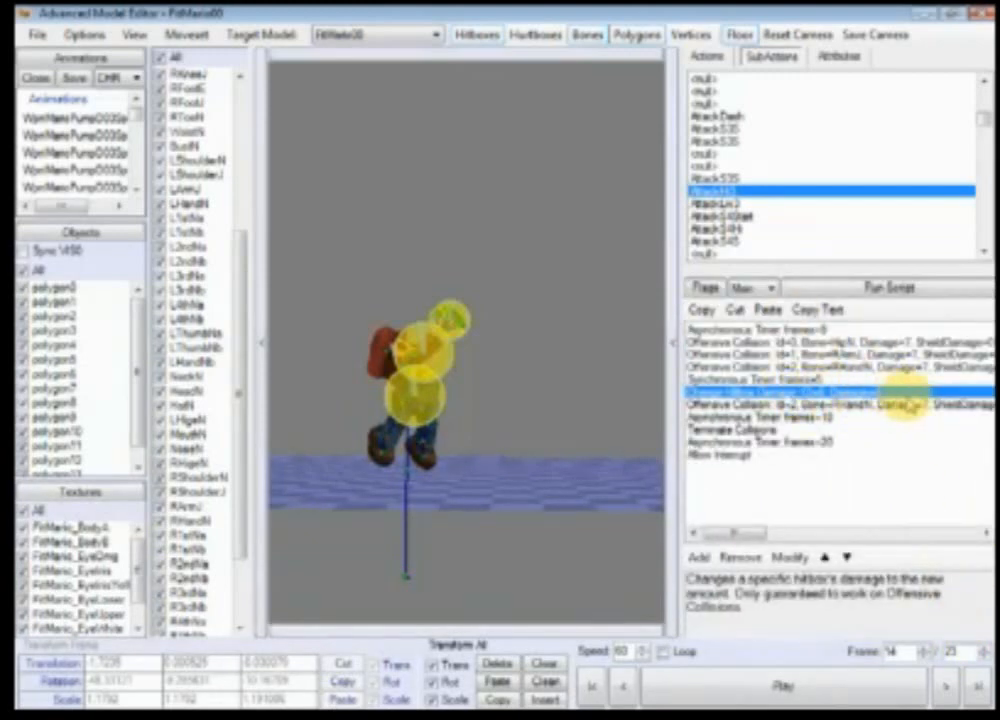
Step: Set the Change Hitbox Damage event to hitbox 0 with damage 5
{"action": "left_click", "coordinate": [829, 342]}
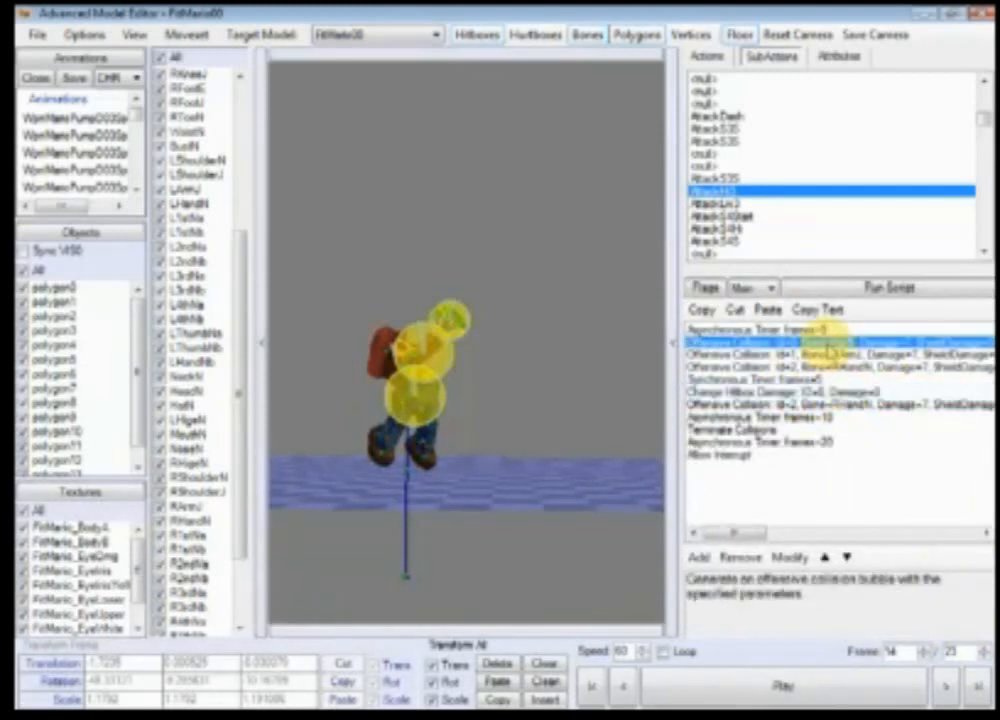
{"action": "scroll", "coordinate": [540, 500], "scroll_direction": "up", "scroll_amount": 5}
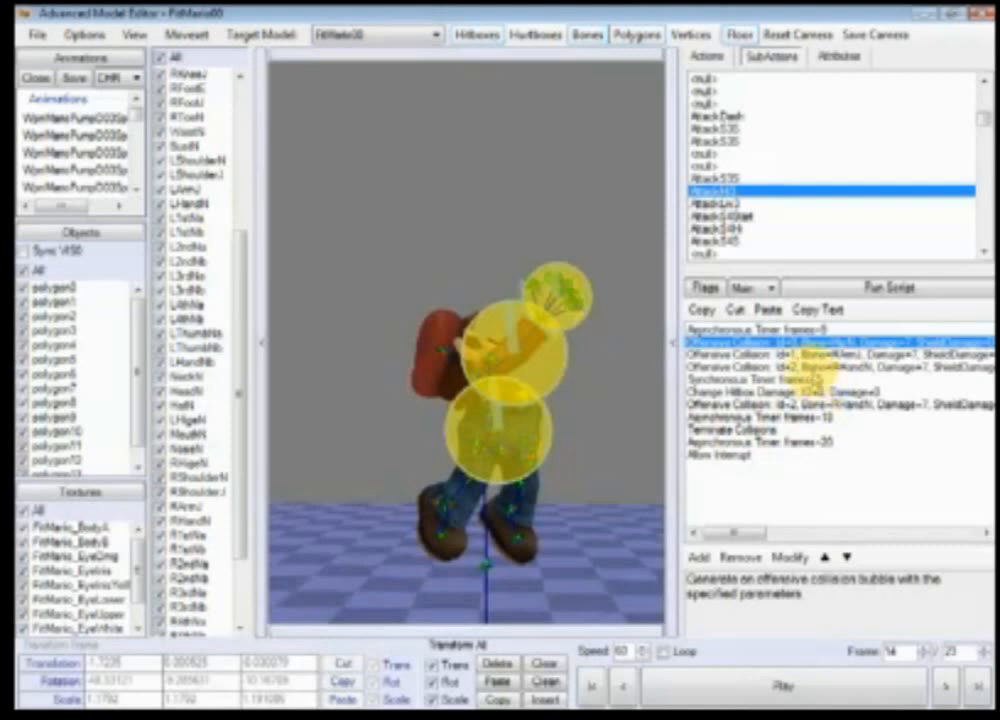
{"action": "double_click", "coordinate": [815, 391]}
{"action": "left_click", "coordinate": [727, 331]}
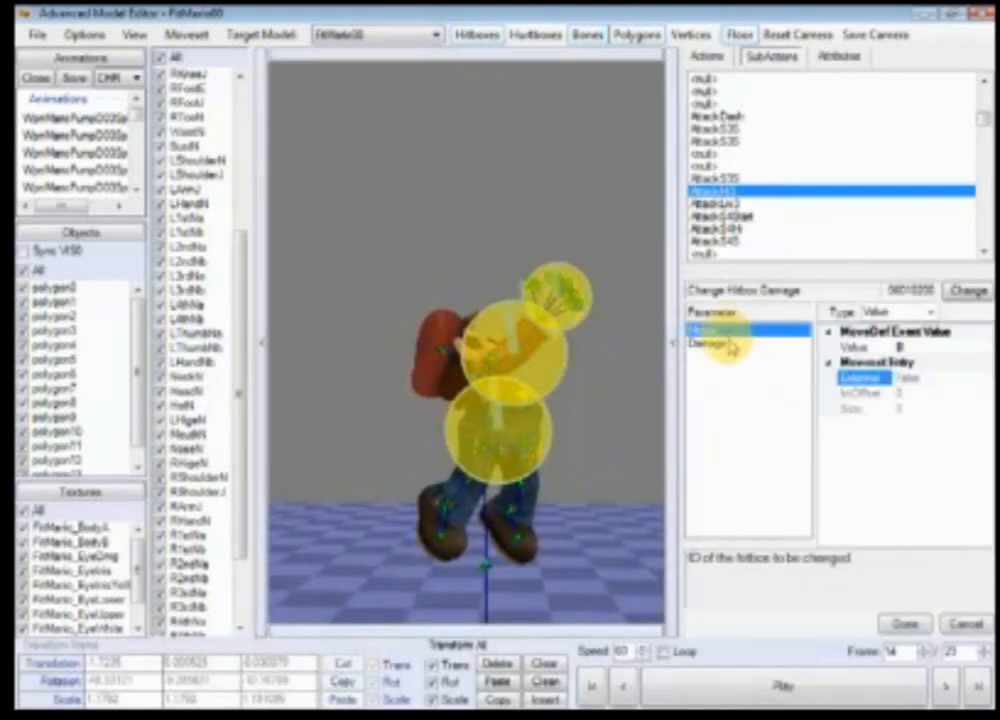
{"action": "left_click", "coordinate": [730, 344]}
{"action": "left_click", "coordinate": [928, 348]}
{"action": "type", "text": "5"}
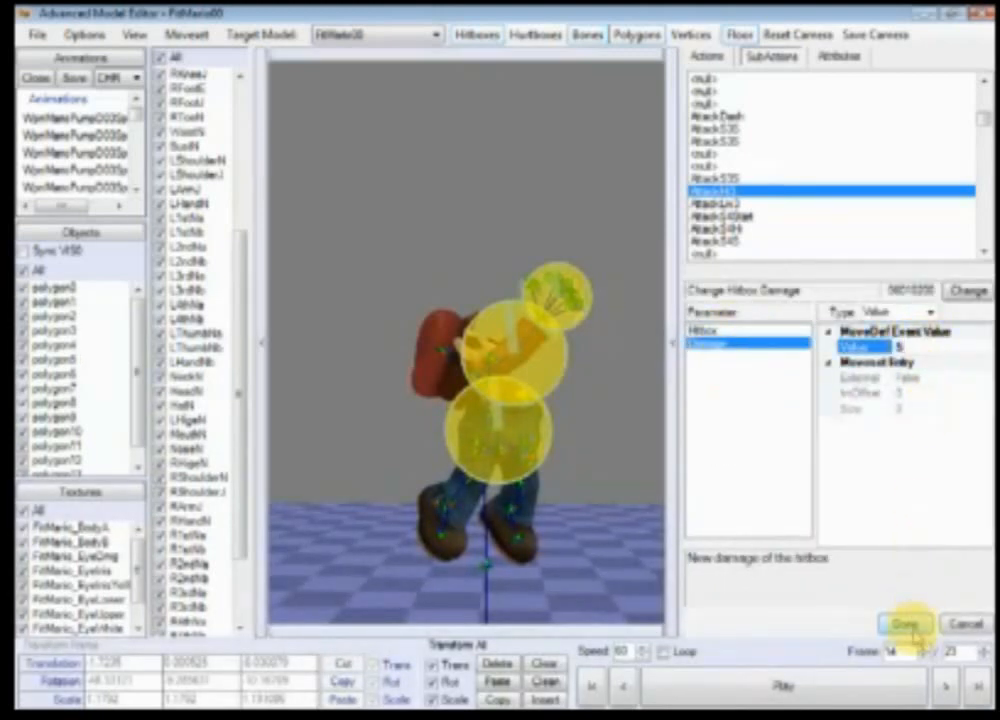
{"action": "left_click", "coordinate": [903, 624]}
Step: Duplicate the Change Hitbox Damage event and set the copy's hitbox ID to 1
{"action": "left_click", "coordinate": [910, 394]}
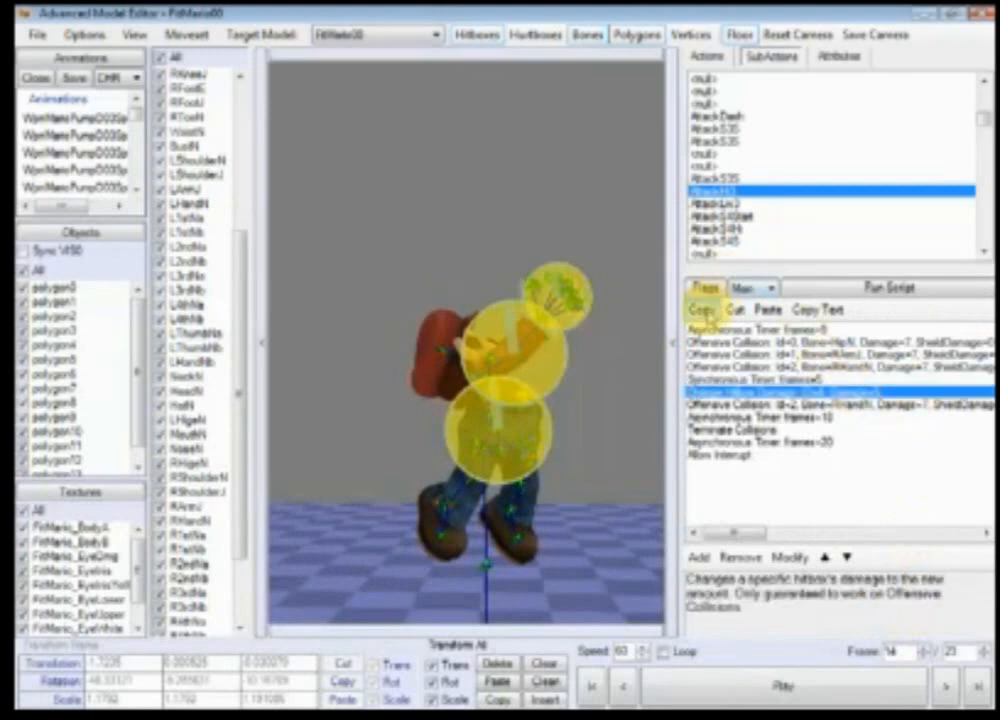
{"action": "left_click", "coordinate": [703, 310]}
{"action": "left_click", "coordinate": [768, 310]}
{"action": "double_click", "coordinate": [815, 406]}
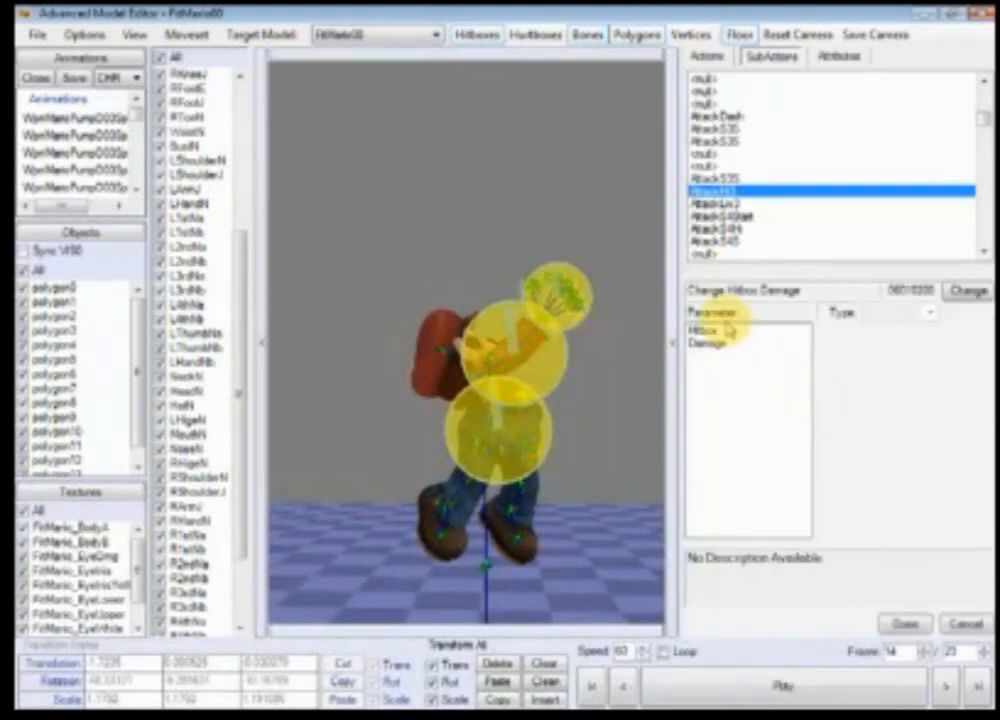
{"action": "left_click", "coordinate": [725, 330]}
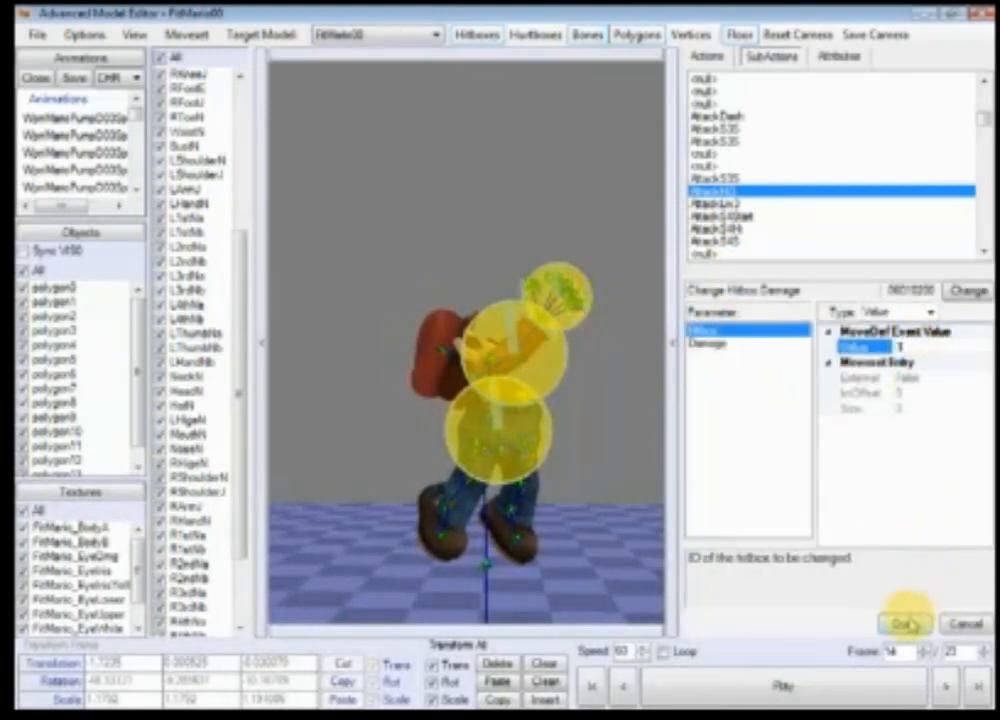
{"action": "left_click", "coordinate": [903, 624]}
Step: Set the damage of the Offensive Collision Id=2 event after the Synchronous Timer to 5
{"action": "double_click", "coordinate": [762, 350]}
{"action": "left_click", "coordinate": [759, 343]}
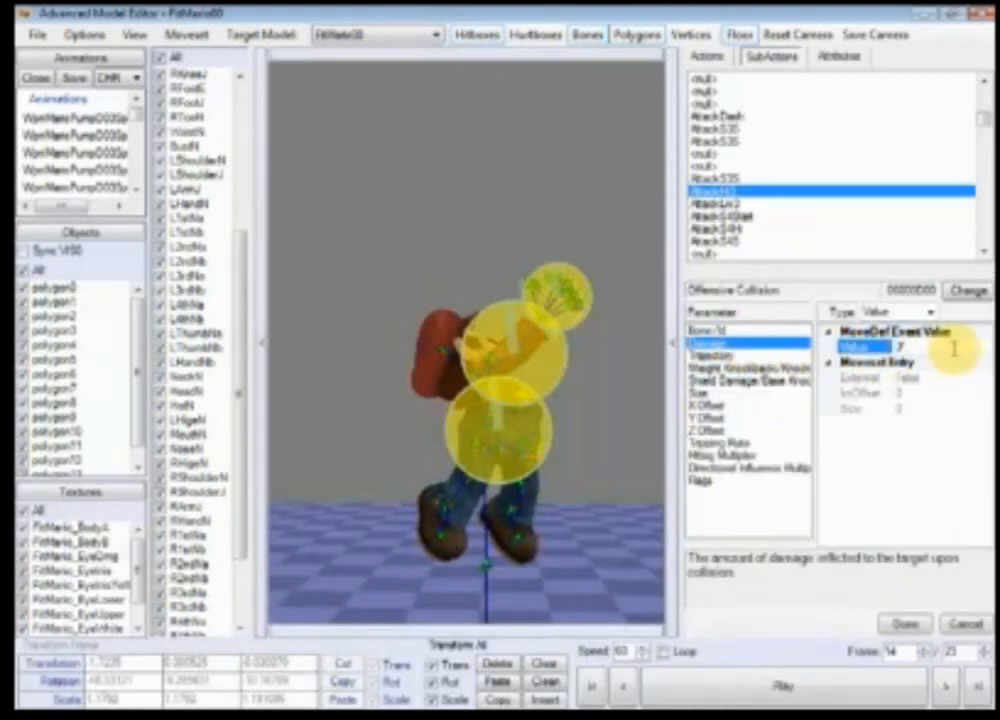
{"action": "left_click", "coordinate": [903, 624]}
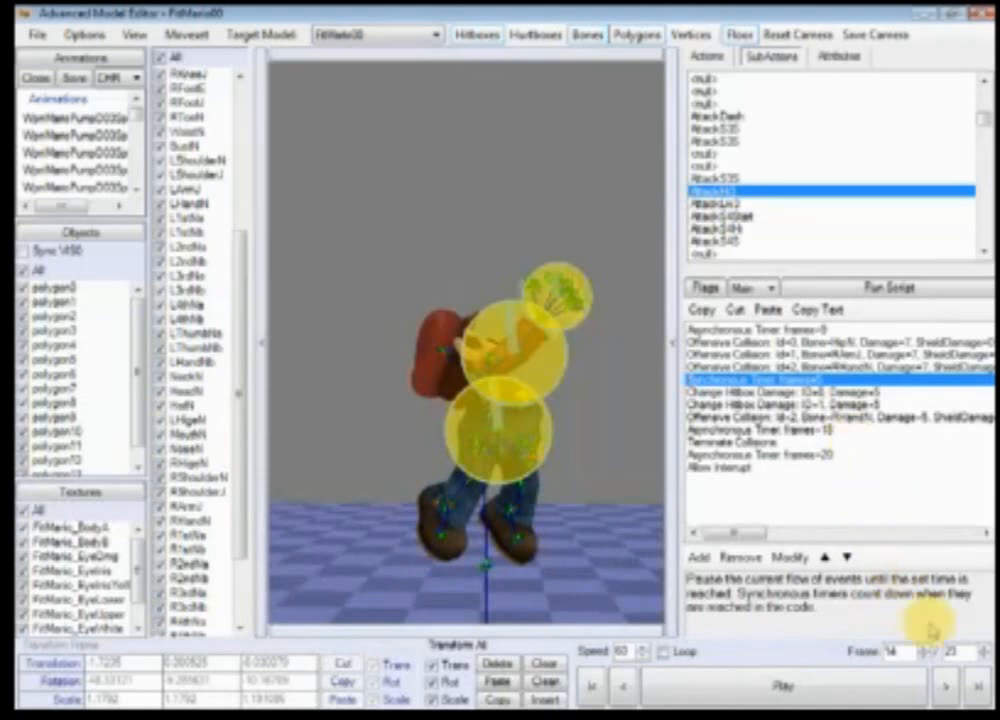
Step: Step through the AttackHi3 frames and play the animation to check the hitboxes
{"action": "left_click", "coordinate": [945, 686]}
{"action": "left_click", "coordinate": [945, 686]}
{"action": "left_click", "coordinate": [945, 686]}
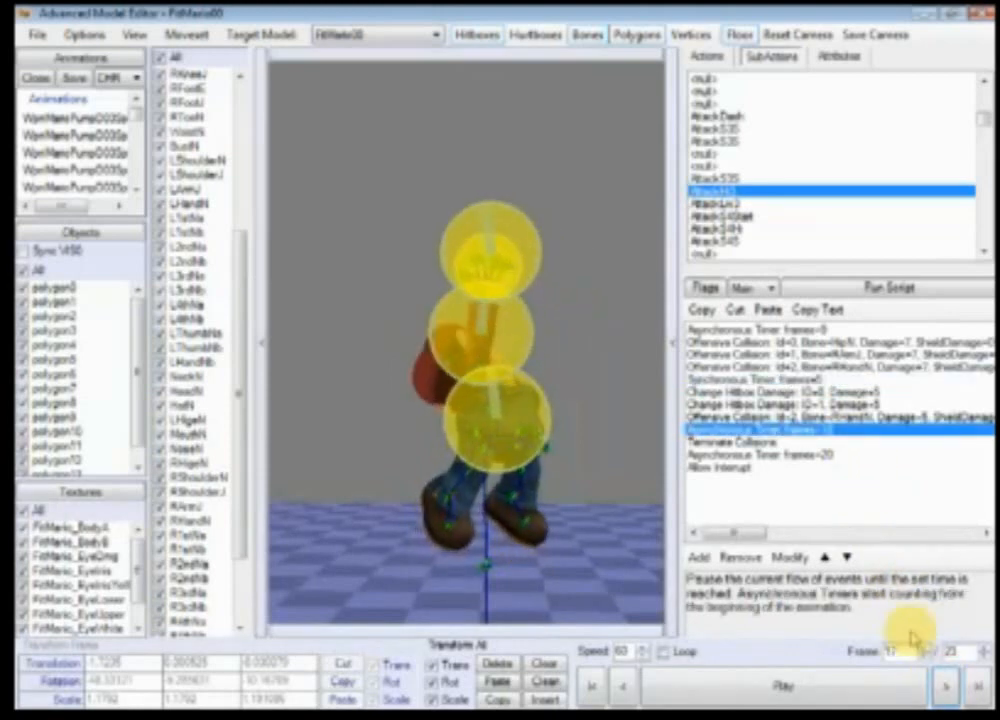
{"action": "left_click", "coordinate": [945, 686]}
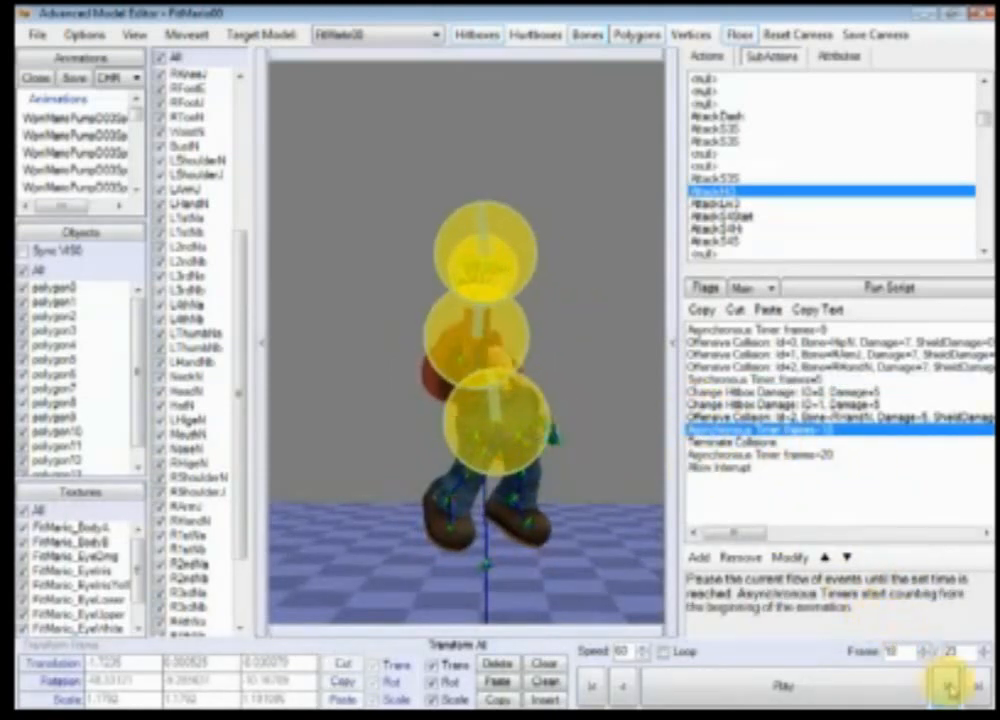
{"action": "left_click", "coordinate": [945, 686]}
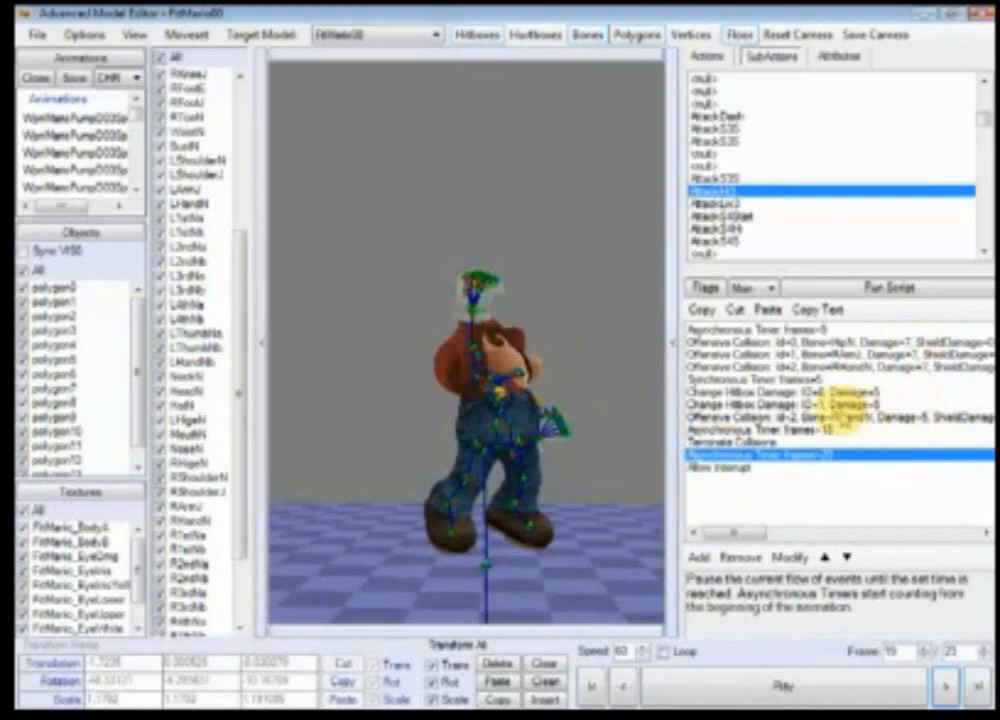
{"action": "left_click", "coordinate": [768, 690]}
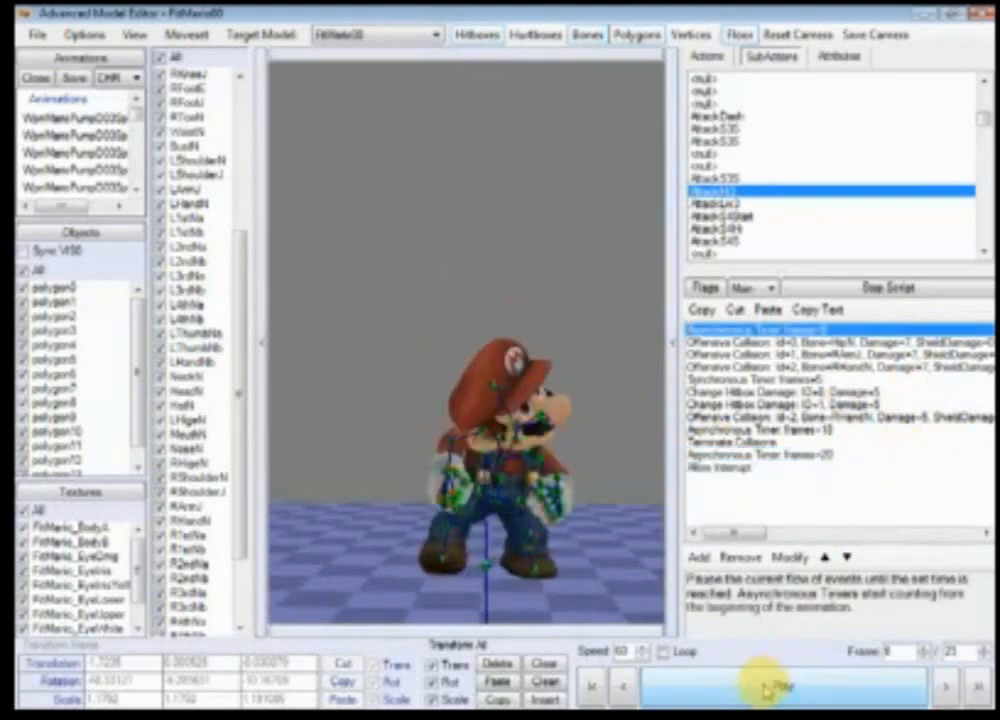
Step: Switch between the Main, GFX, SFX and Other event scripts to compare their events
{"action": "left_click", "coordinate": [748, 288]}
{"action": "left_click", "coordinate": [748, 318]}
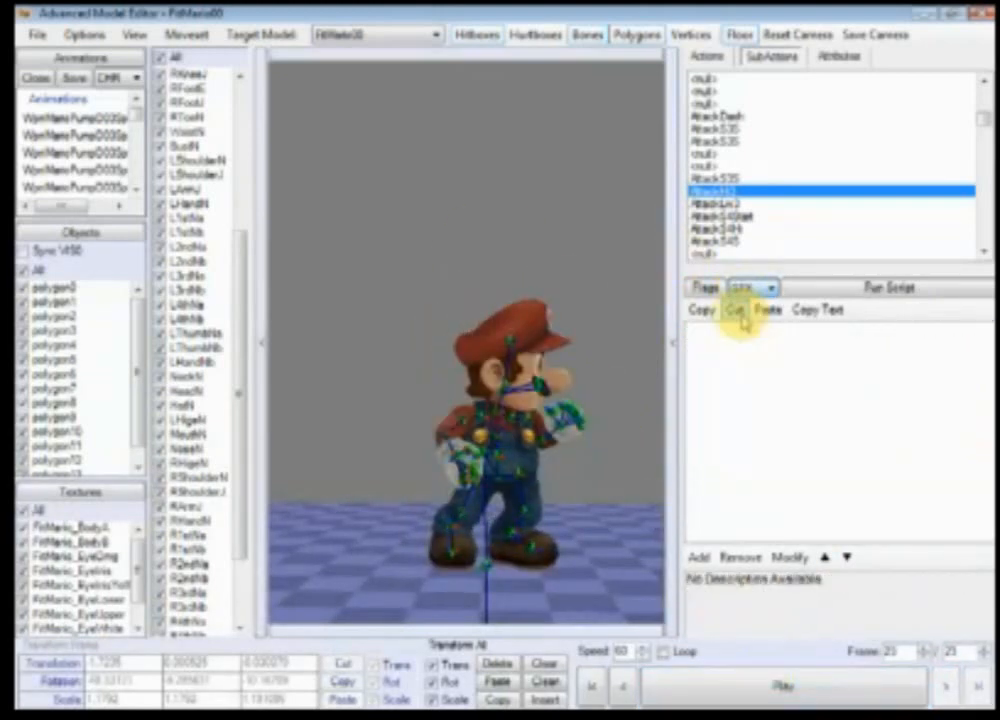
{"action": "left_click", "coordinate": [745, 288]}
{"action": "left_click", "coordinate": [745, 331]}
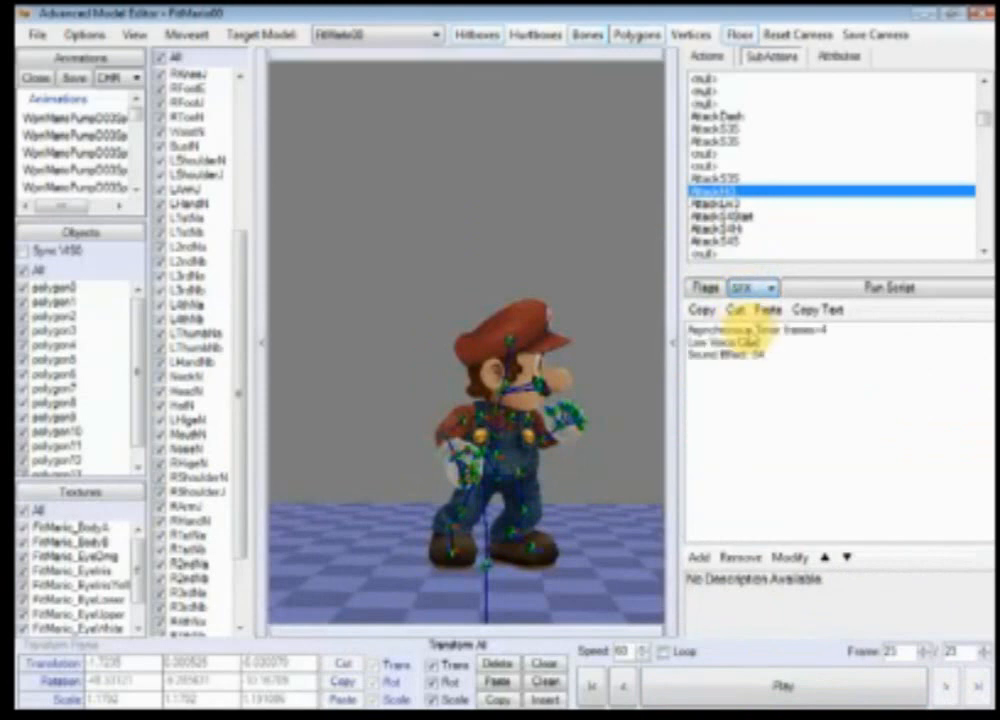
{"action": "left_click", "coordinate": [748, 289]}
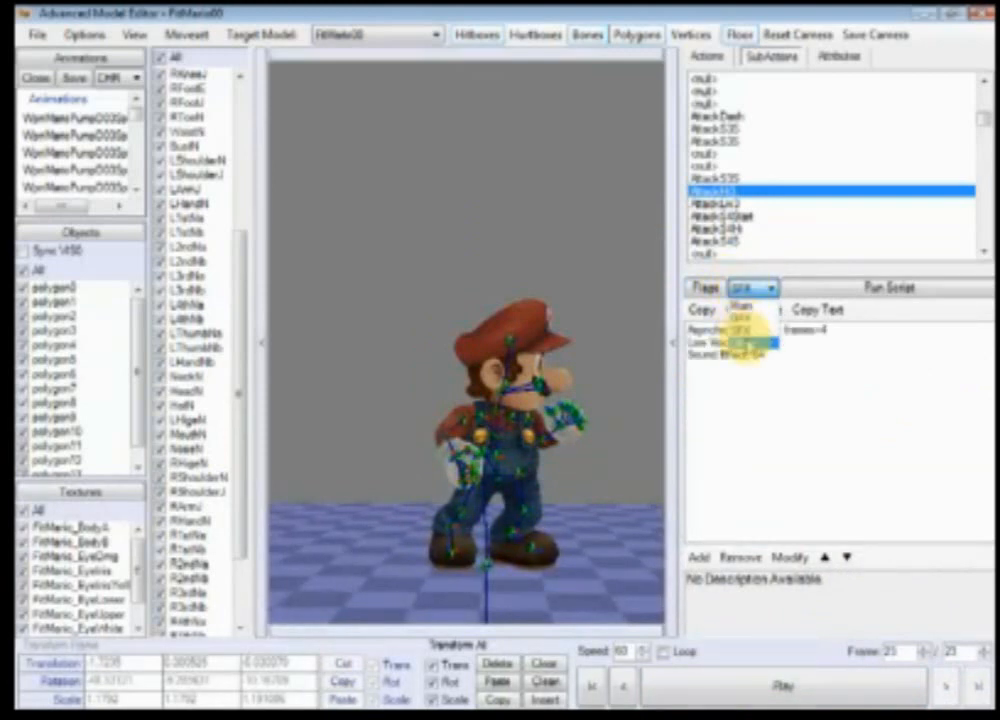
{"action": "left_click", "coordinate": [752, 342]}
{"action": "left_click", "coordinate": [748, 289]}
{"action": "left_click", "coordinate": [748, 305]}
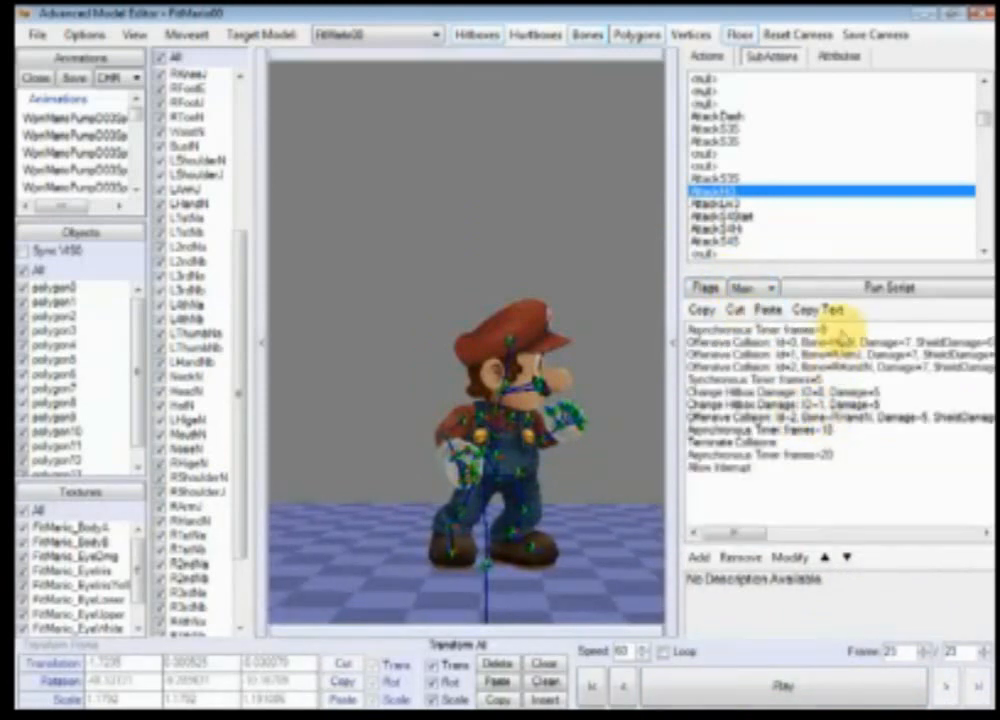
{"action": "left_click", "coordinate": [758, 289]}
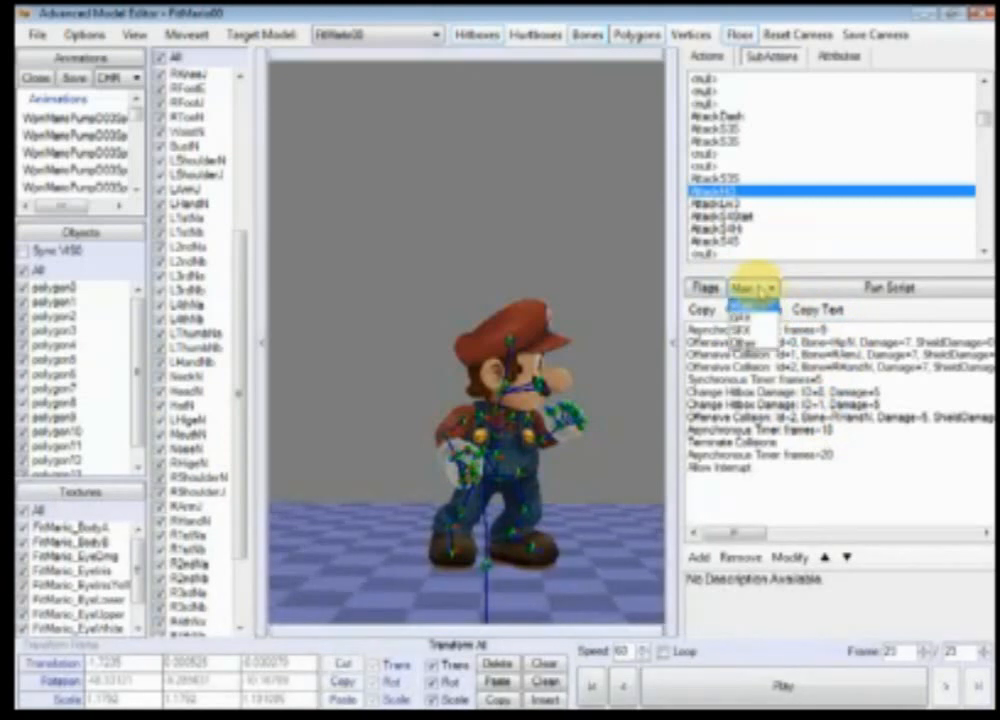
{"action": "left_click", "coordinate": [748, 330]}
{"action": "left_click", "coordinate": [758, 289]}
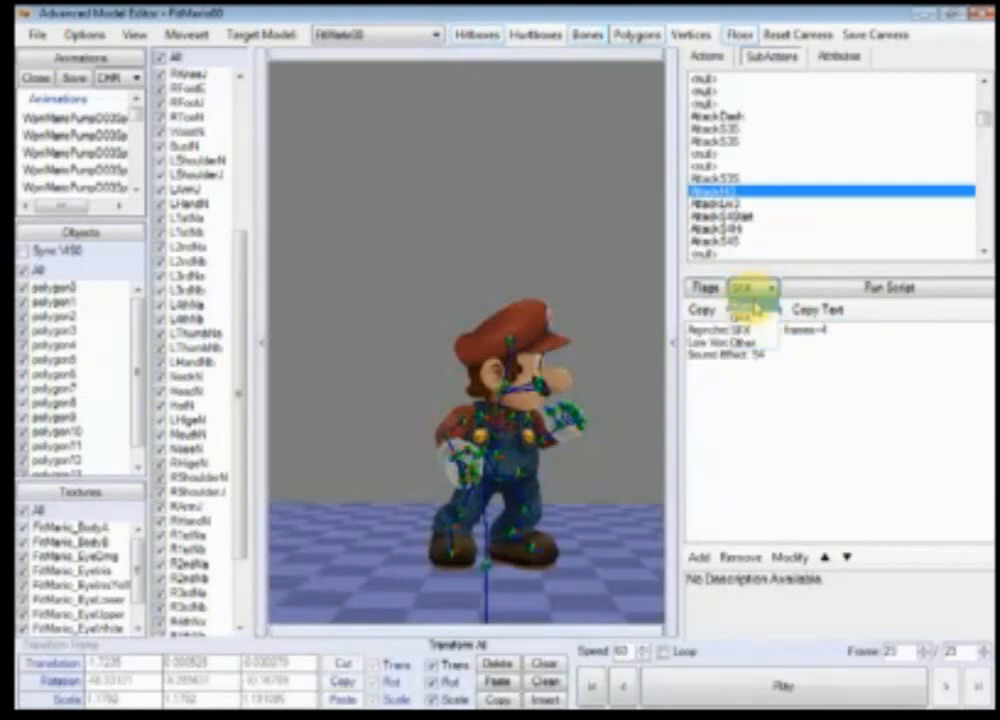
{"action": "left_click", "coordinate": [754, 305]}
{"action": "left_click", "coordinate": [756, 290]}
{"action": "left_click", "coordinate": [756, 330]}
Step: Open the Asynchronous Timer in the SFX script and edit its frame count
{"action": "double_click", "coordinate": [797, 330]}
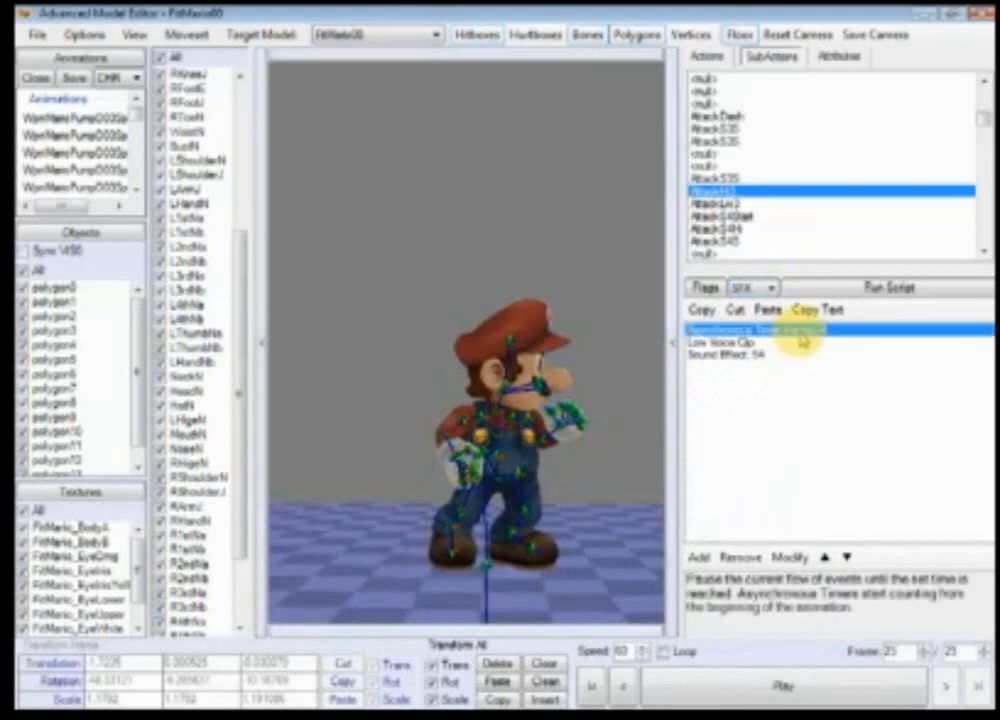
{"action": "left_click", "coordinate": [703, 333]}
{"action": "left_click", "coordinate": [925, 347]}
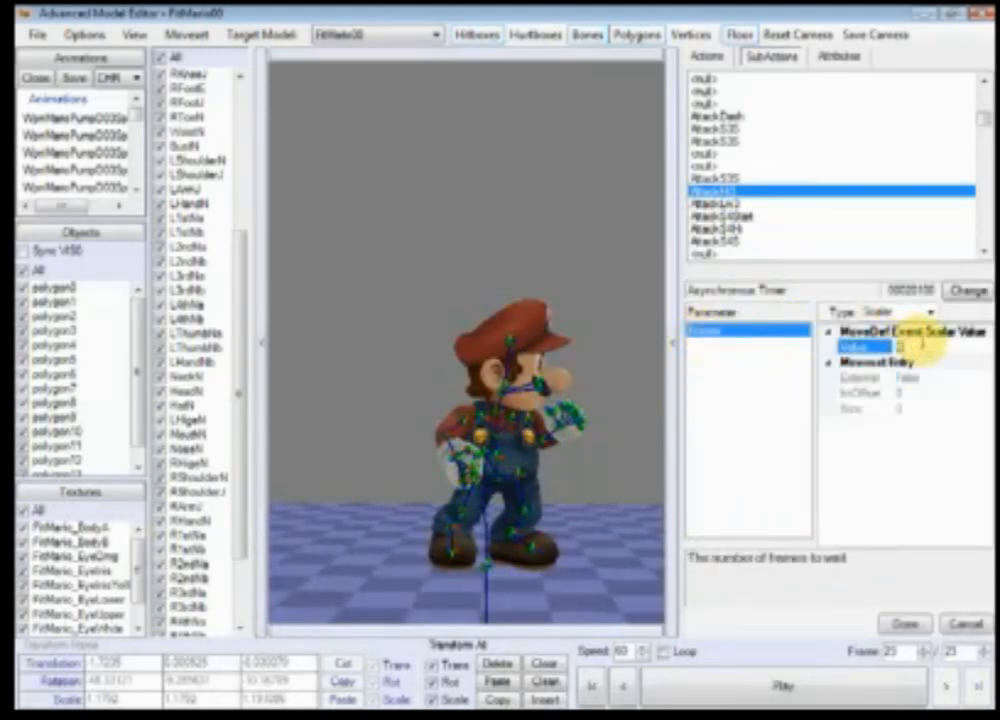
{"action": "left_click", "coordinate": [904, 623]}
Step: Add a new event at the end of the Main script and change its type to Frame Speed Modifier
{"action": "left_click", "coordinate": [748, 290]}
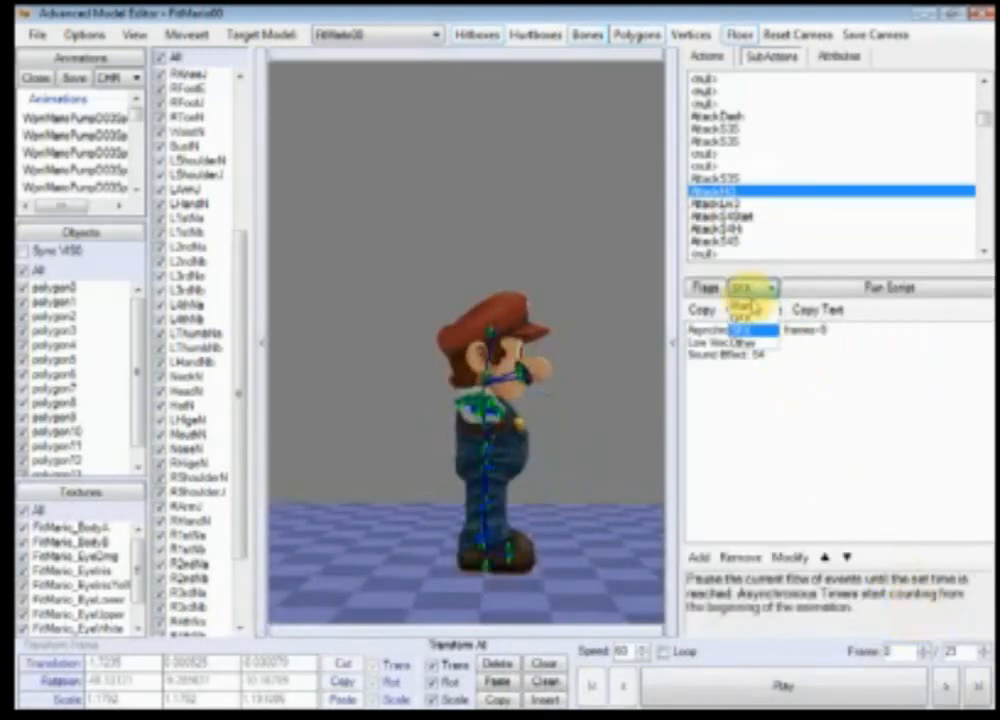
{"action": "left_click", "coordinate": [757, 316]}
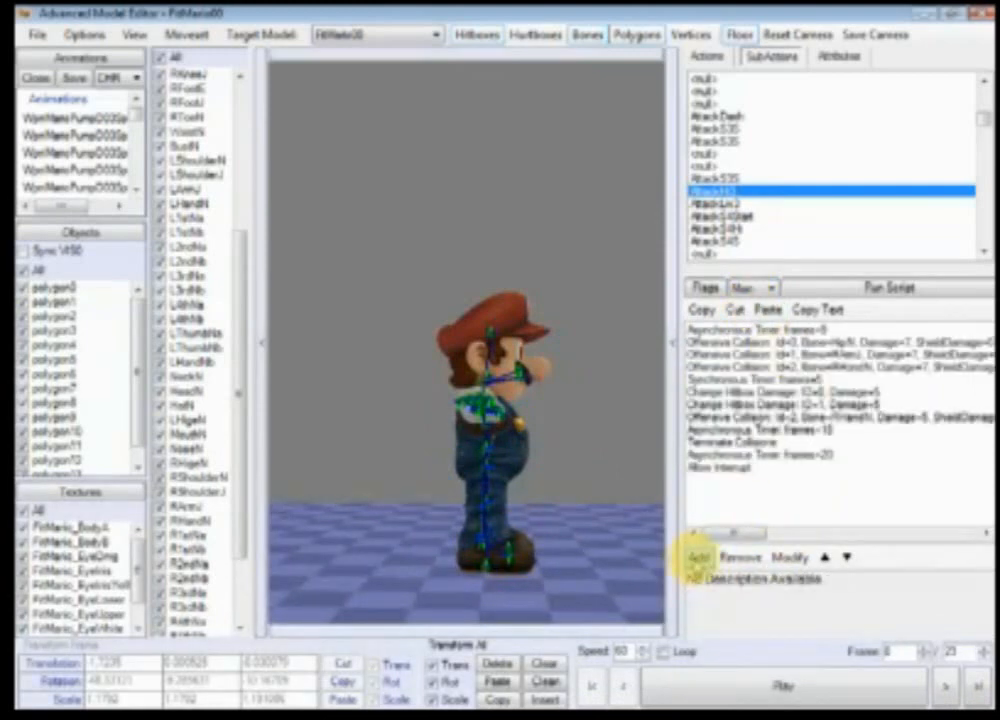
{"action": "left_click", "coordinate": [697, 557]}
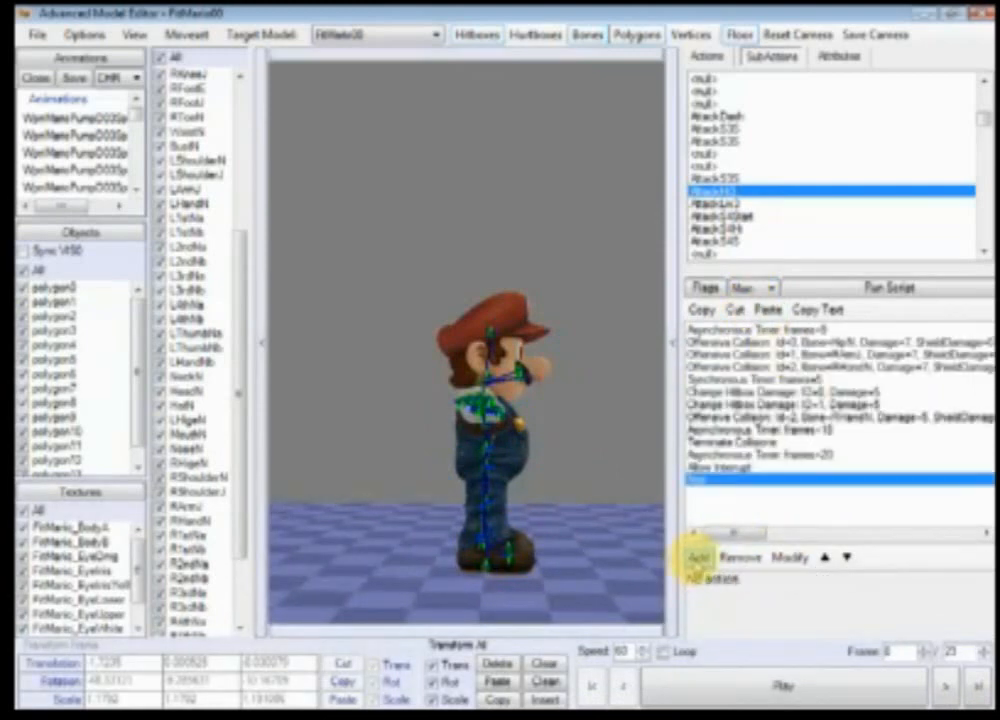
{"action": "double_click", "coordinate": [719, 484]}
{"action": "left_click", "coordinate": [968, 291]}
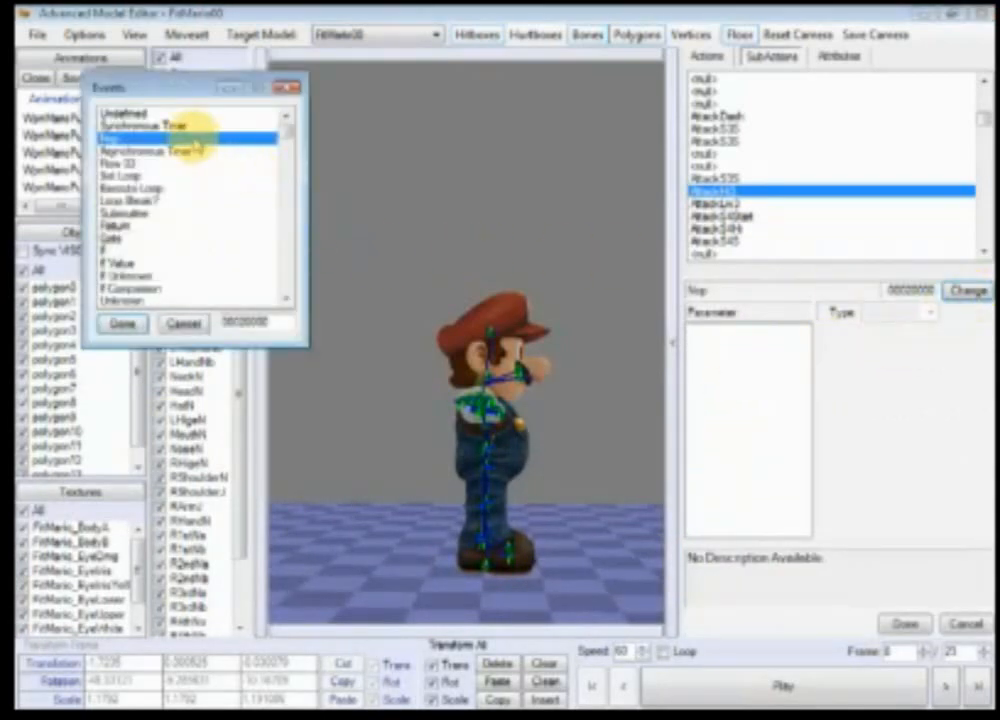
{"action": "left_click", "coordinate": [167, 204]}
{"action": "key", "text": "f"}
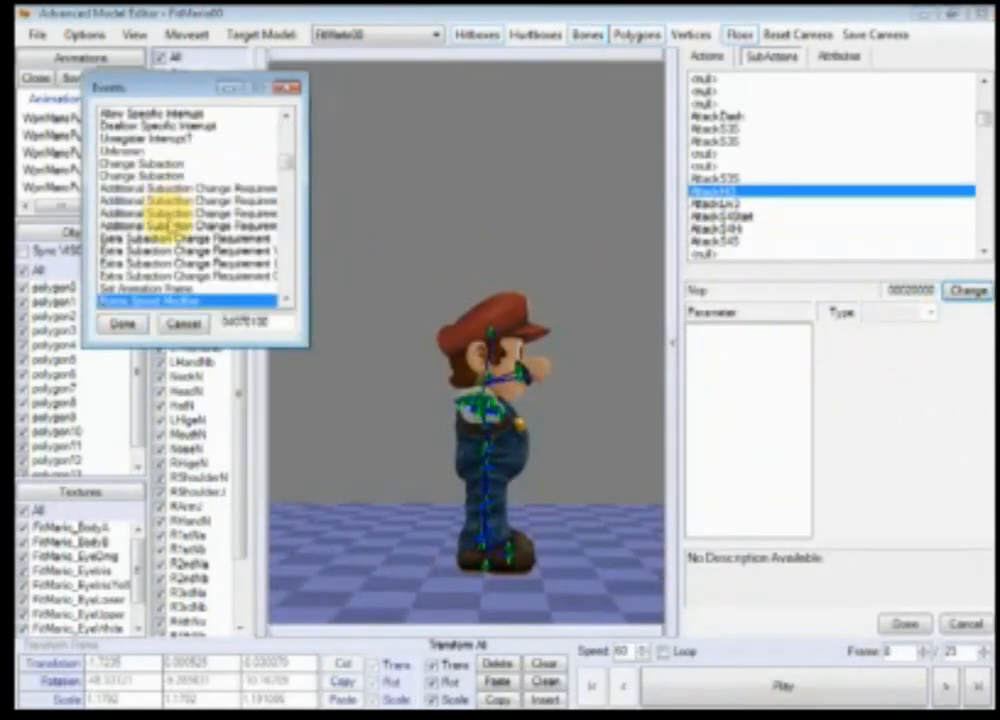
{"action": "left_click", "coordinate": [139, 323]}
Step: Set the Frame Speed Modifier's multiplier to 2
{"action": "left_click", "coordinate": [720, 331]}
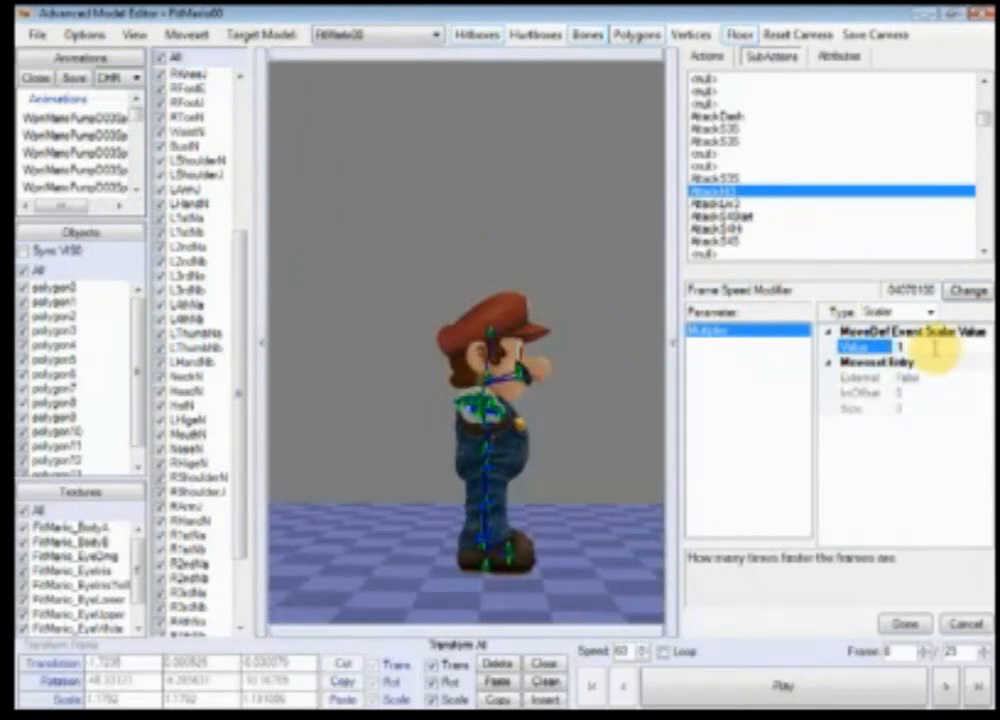
{"action": "key", "text": "BackSpace"}
{"action": "type", "text": "5"}
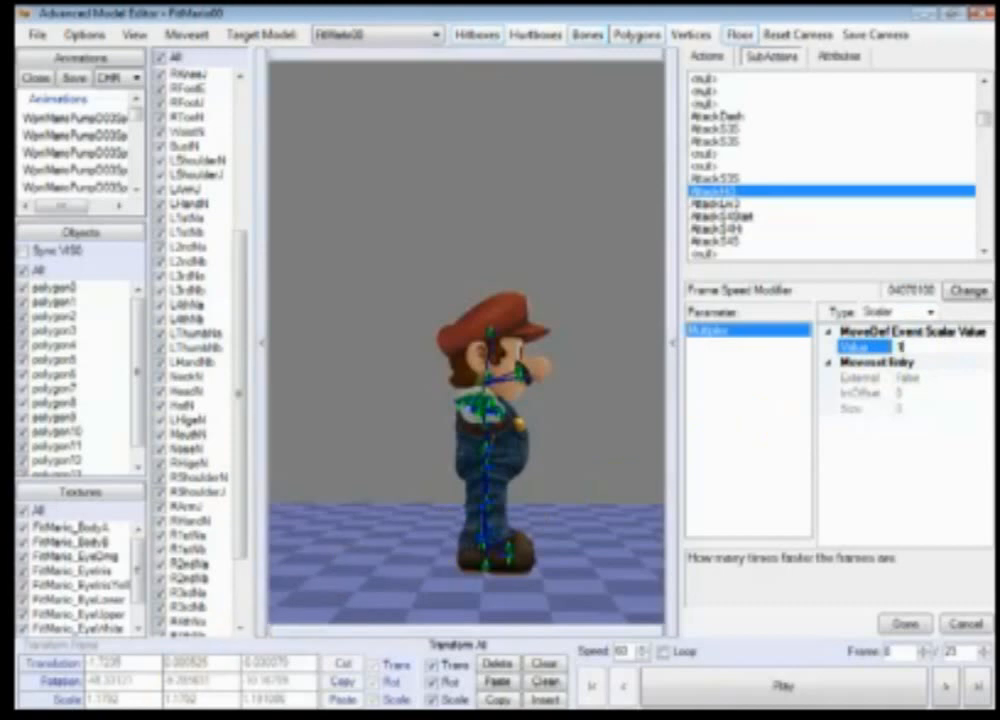
{"action": "left_click", "coordinate": [908, 347]}
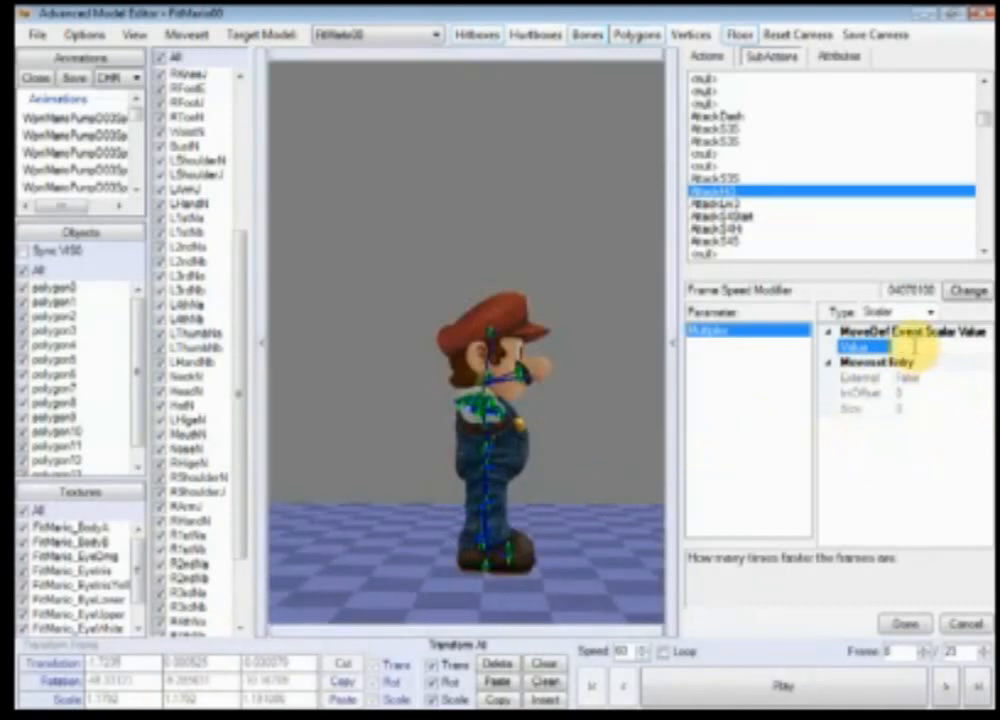
{"action": "type", "text": "2"}
{"action": "left_click", "coordinate": [905, 623]}
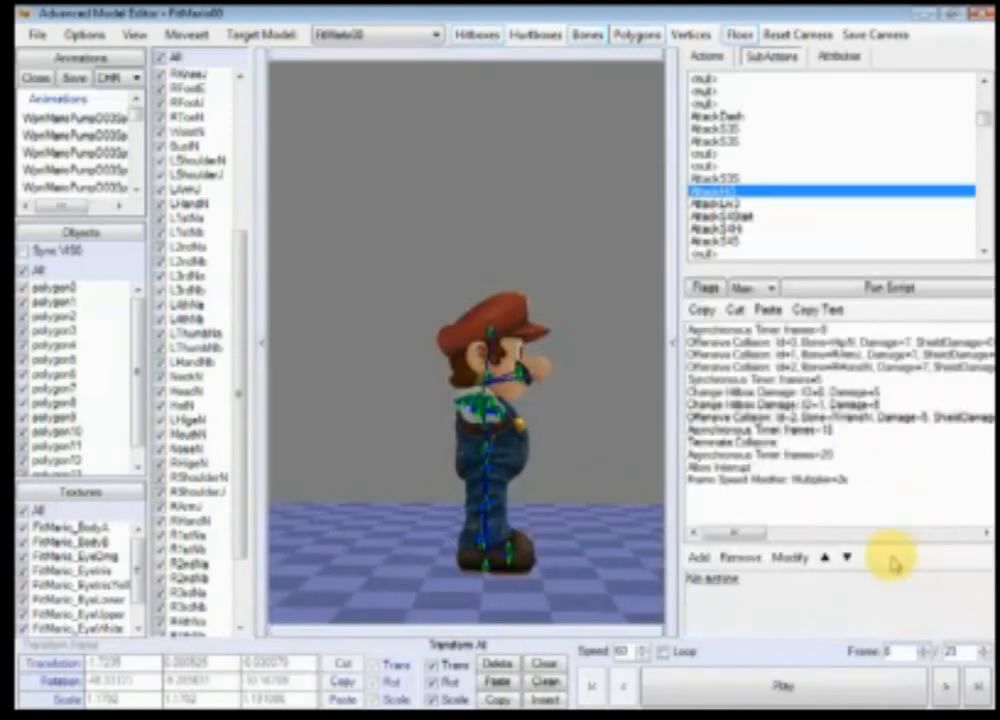
Step: Move the new Frame Speed Modifier event up to the top of the Main script
{"action": "left_click", "coordinate": [833, 480]}
{"action": "left_click", "coordinate": [826, 558]}
{"action": "left_click", "coordinate": [826, 558]}
{"action": "left_click", "coordinate": [826, 558]}
{"action": "left_click", "coordinate": [826, 558]}
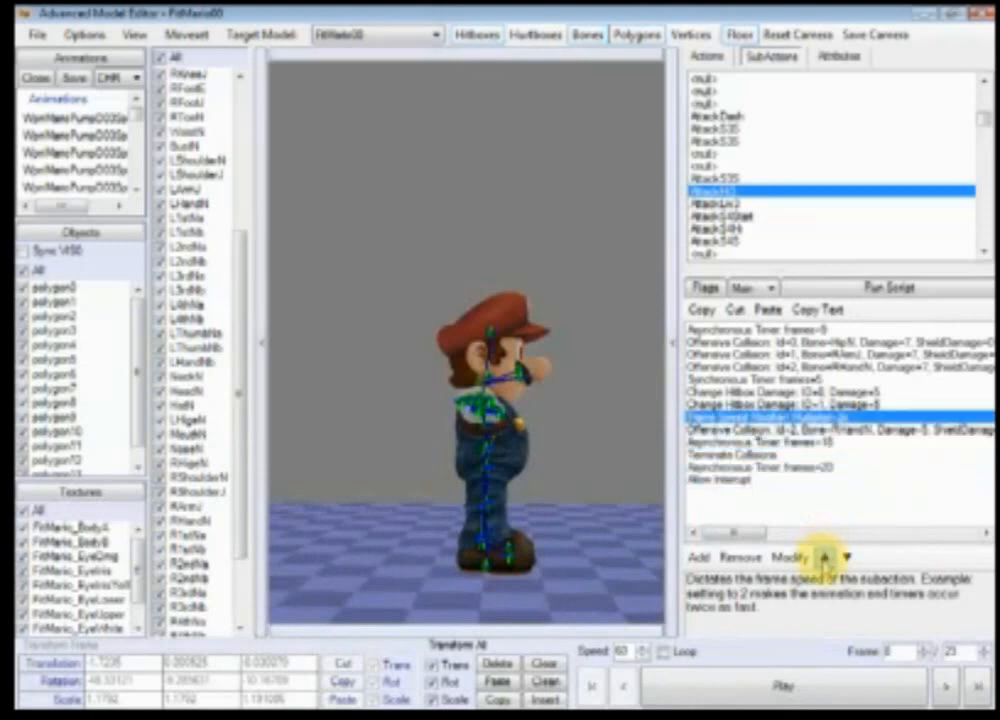
{"action": "left_click", "coordinate": [826, 558]}
{"action": "left_click", "coordinate": [826, 558]}
{"action": "left_click", "coordinate": [826, 558]}
{"action": "left_click", "coordinate": [826, 558]}
{"action": "left_click", "coordinate": [826, 558]}
{"action": "left_click", "coordinate": [826, 558]}
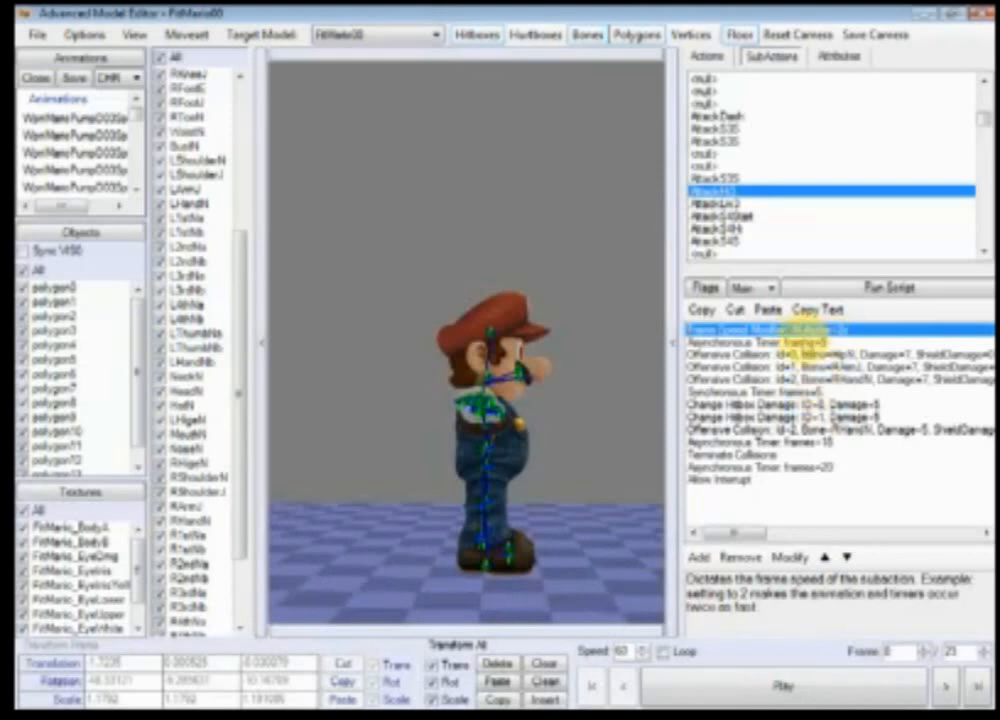
Step: Step through and play the animation frames to preview the sped-up attack
{"action": "left_click", "coordinate": [946, 688]}
{"action": "left_click", "coordinate": [946, 688]}
{"action": "left_click", "coordinate": [946, 688]}
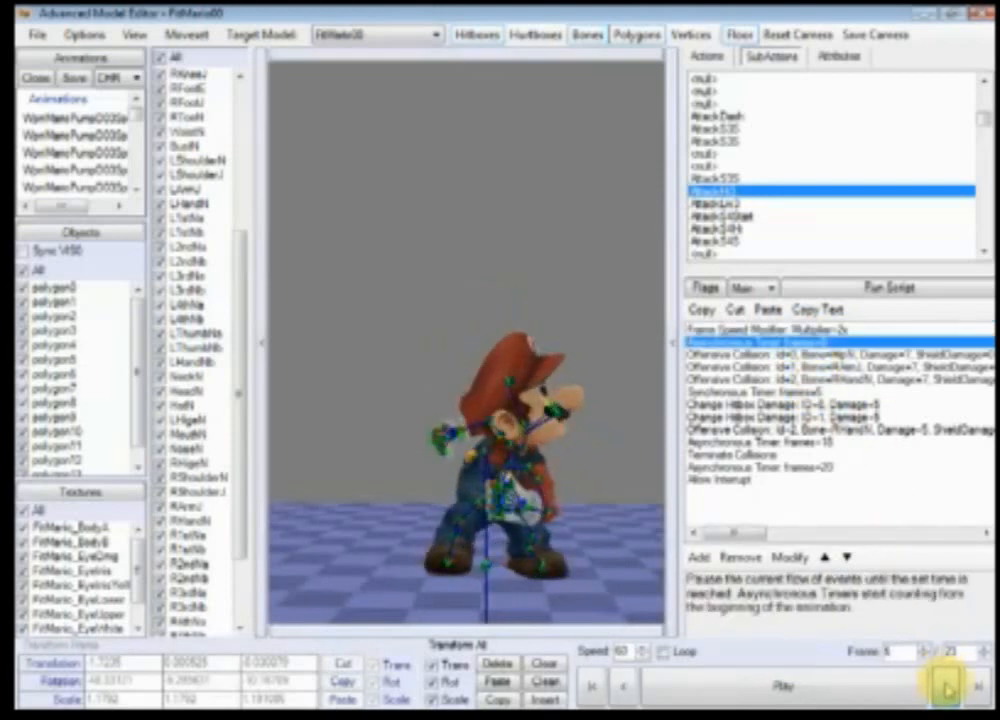
{"action": "left_click", "coordinate": [946, 688]}
{"action": "left_click", "coordinate": [946, 688]}
{"action": "left_click", "coordinate": [870, 692]}
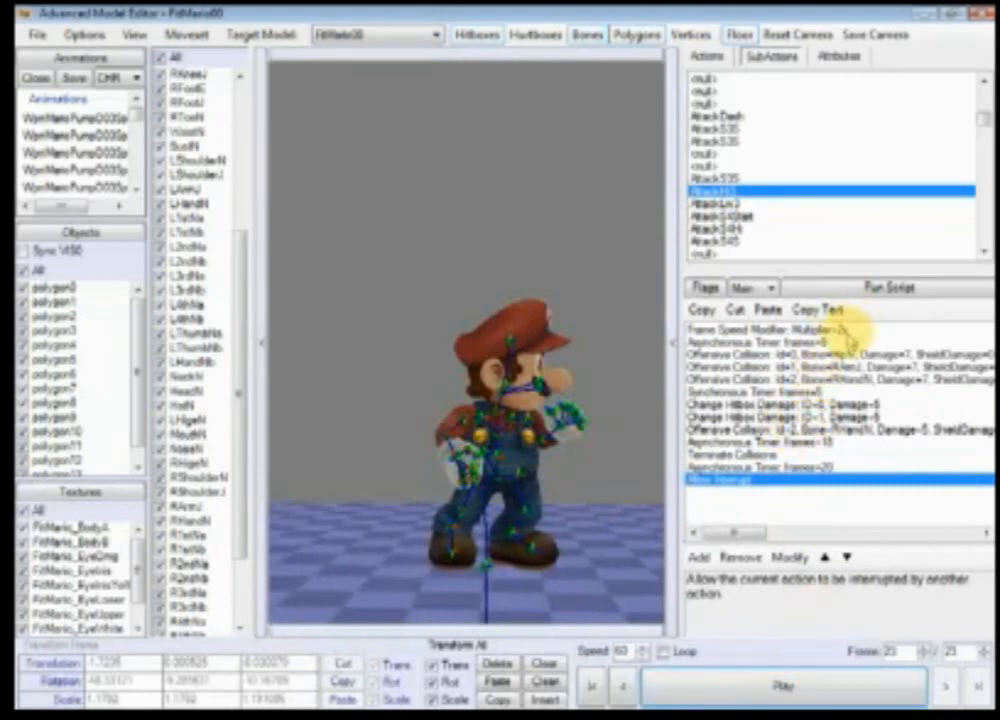
Step: Paste a copy of the Frame Speed Modifier directly after the first Asynchronous Timer
{"action": "left_click", "coordinate": [850, 331]}
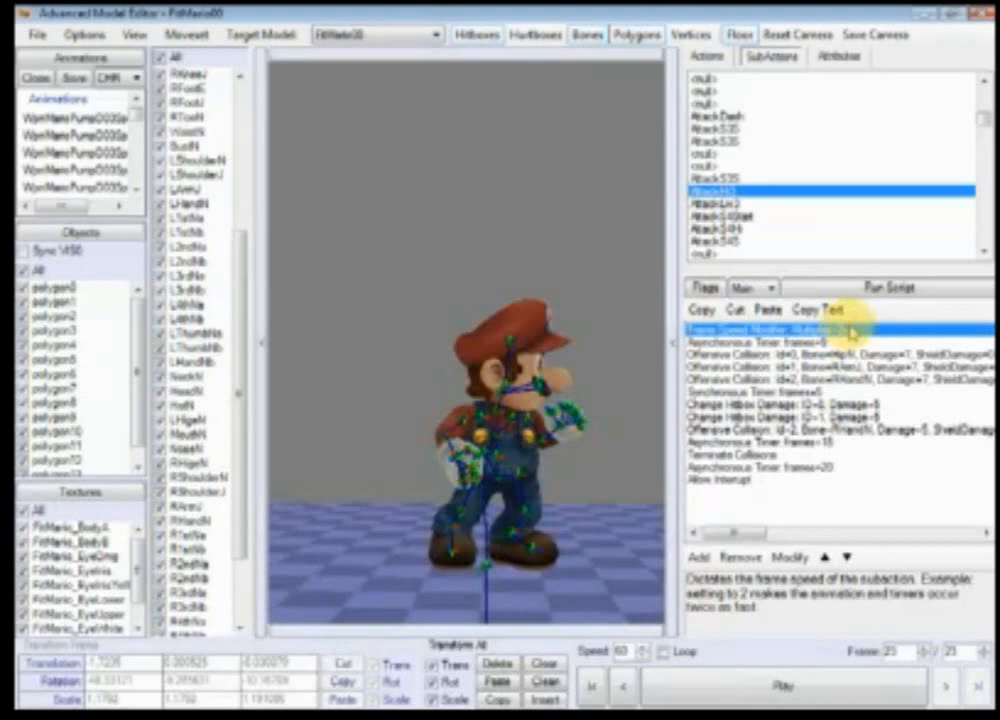
{"action": "left_click", "coordinate": [799, 341]}
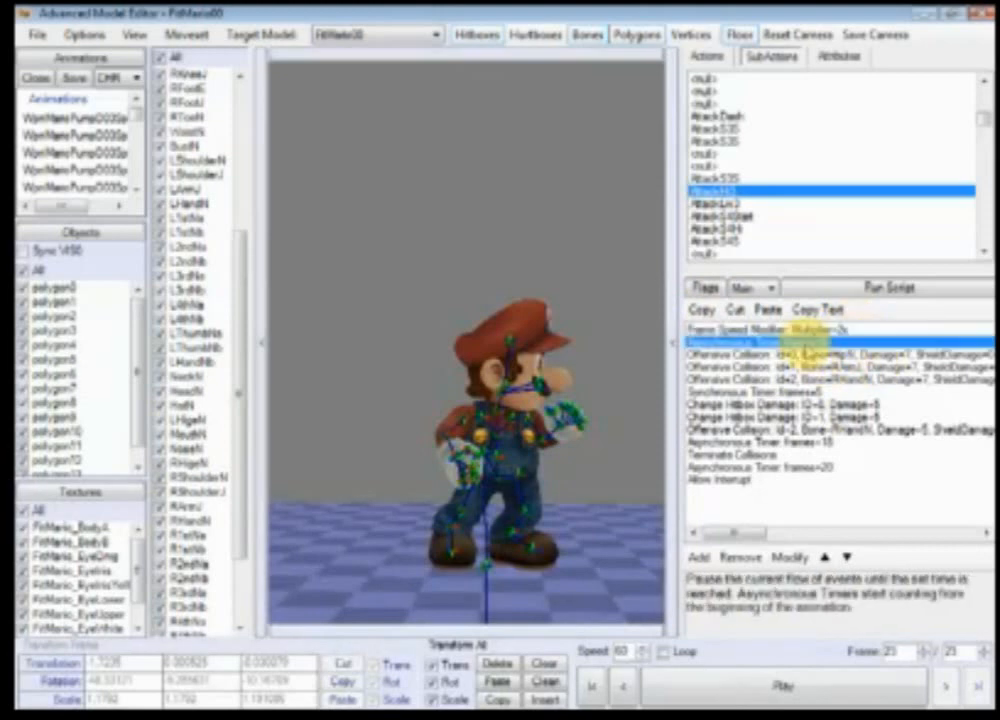
{"action": "left_click", "coordinate": [768, 310]}
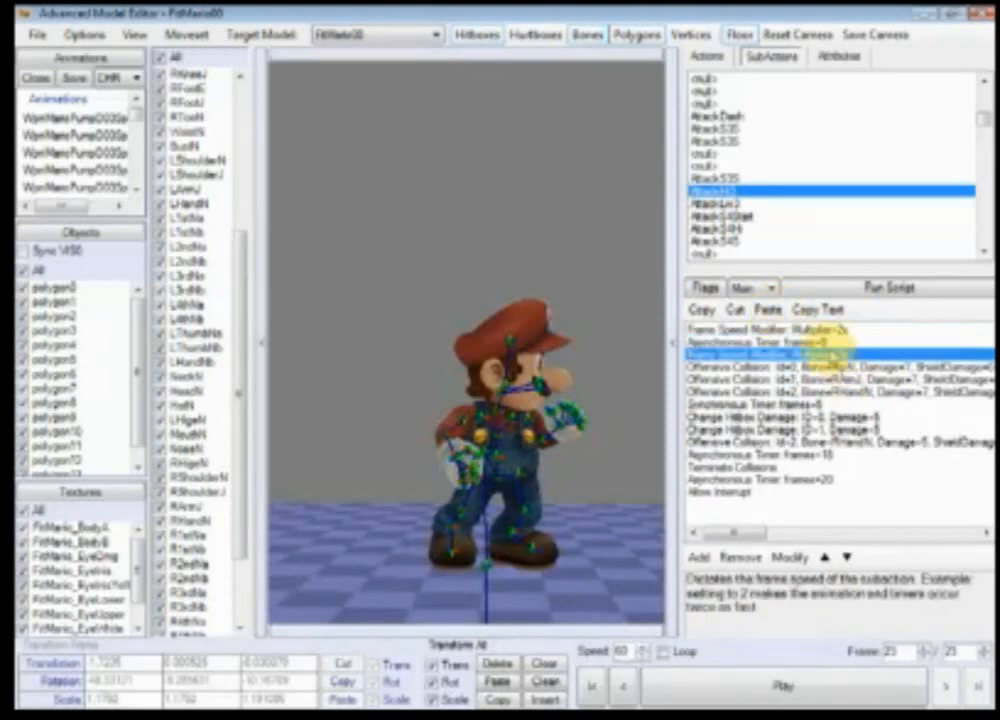
Step: Set the pasted Frame Speed Modifier's multiplier to 1.5
{"action": "double_click", "coordinate": [842, 352]}
{"action": "left_click", "coordinate": [712, 332]}
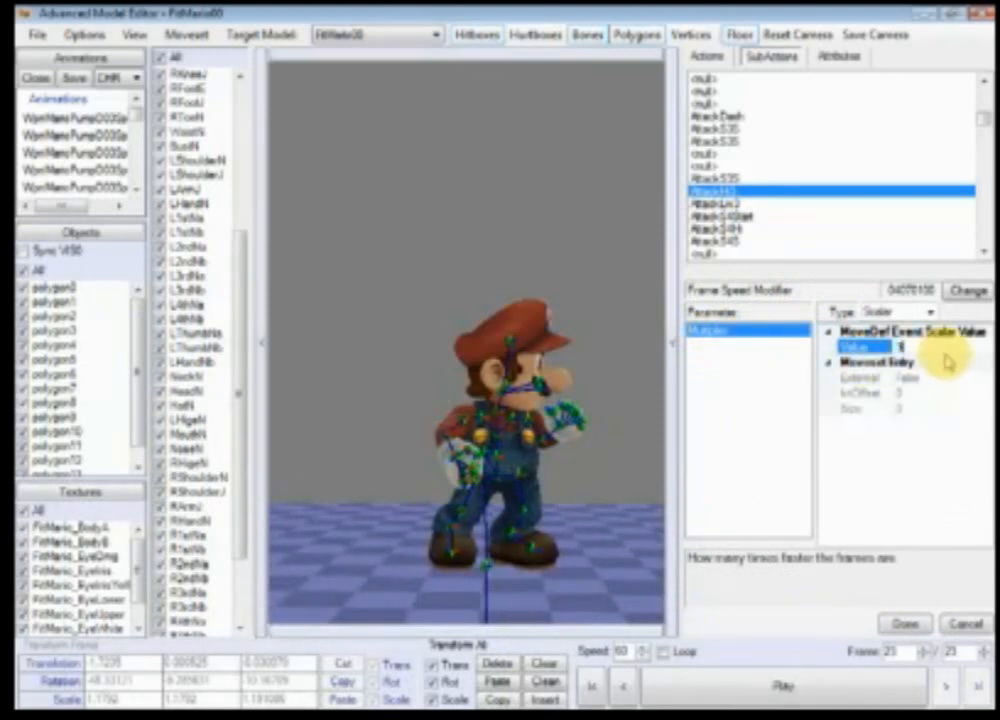
{"action": "left_click", "coordinate": [945, 352]}
{"action": "type", "text": "1.5"}
{"action": "left_click", "coordinate": [904, 624]}
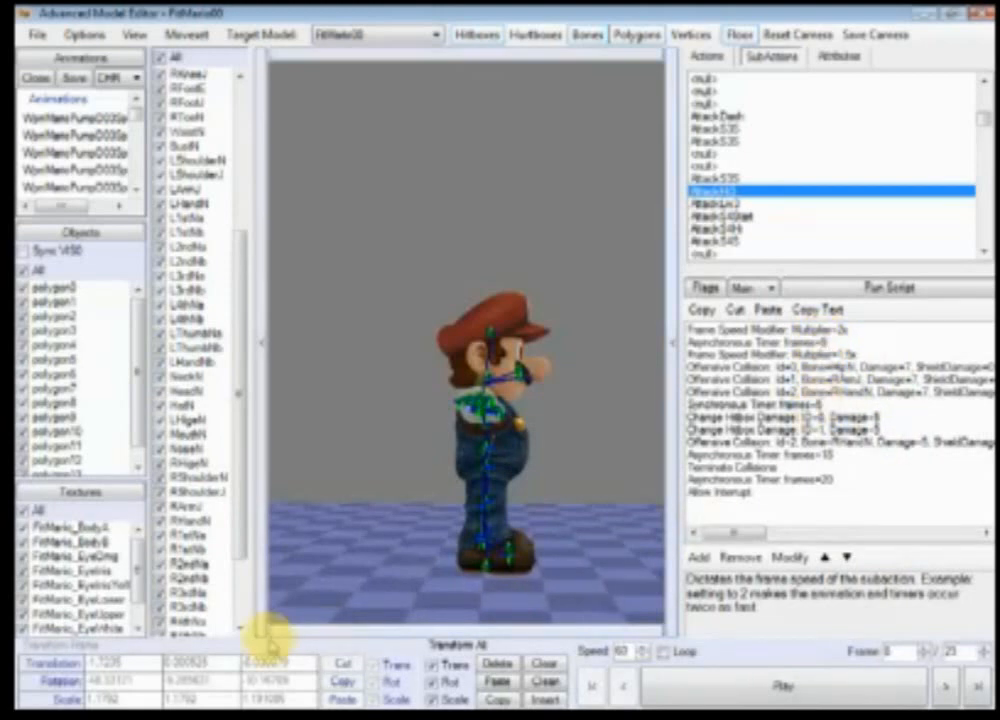
Step: Switch to Calculator and work out frame-count conversions for the speed multipliers
{"action": "key", "text": "super"}
{"action": "left_click", "coordinate": [90, 214]}
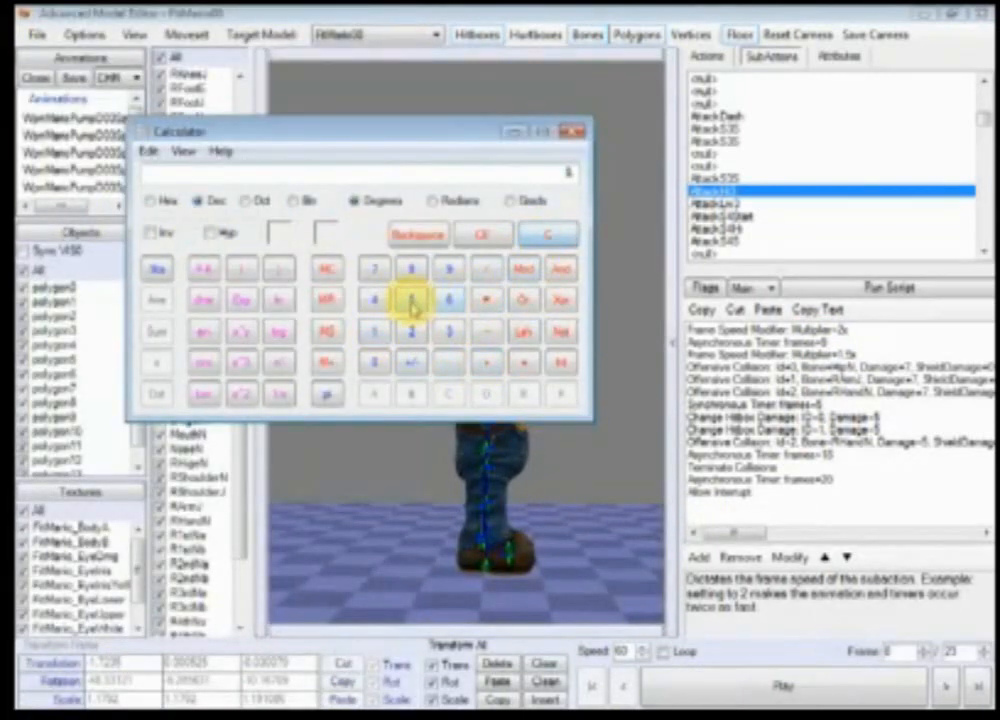
{"action": "left_click", "coordinate": [489, 307]}
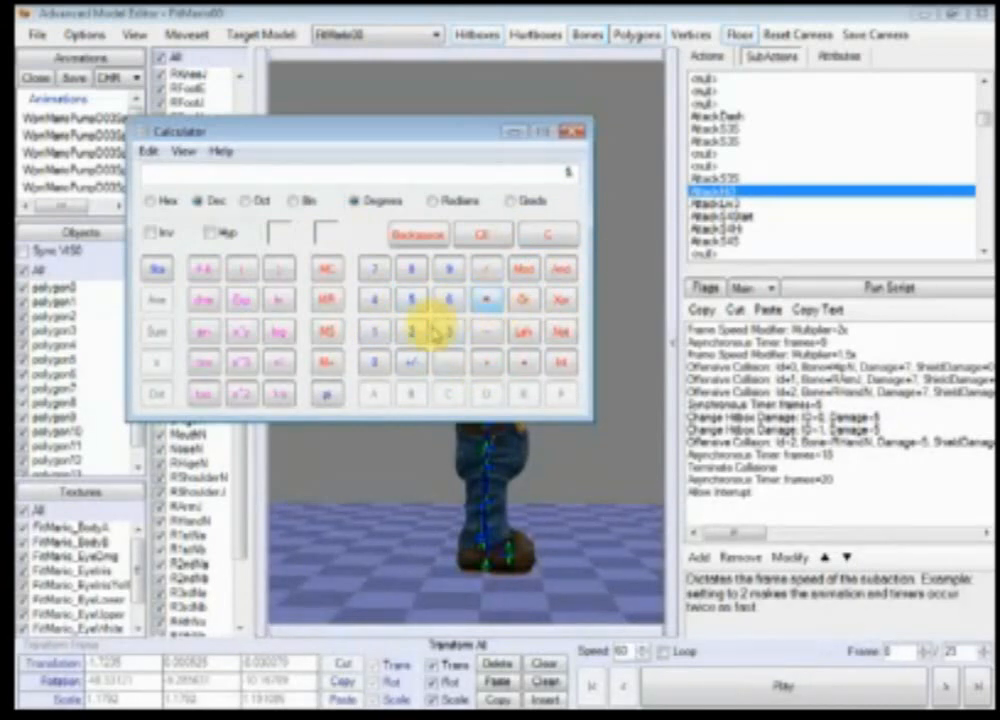
{"action": "left_click", "coordinate": [375, 334]}
{"action": "left_click", "coordinate": [544, 237]}
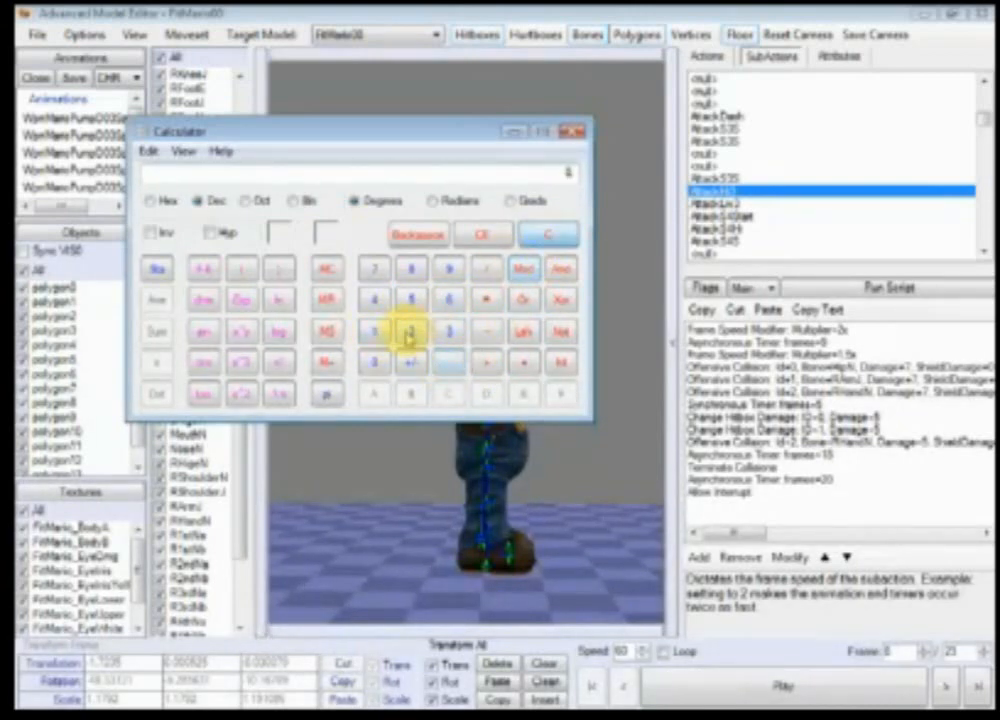
{"action": "left_click", "coordinate": [408, 307]}
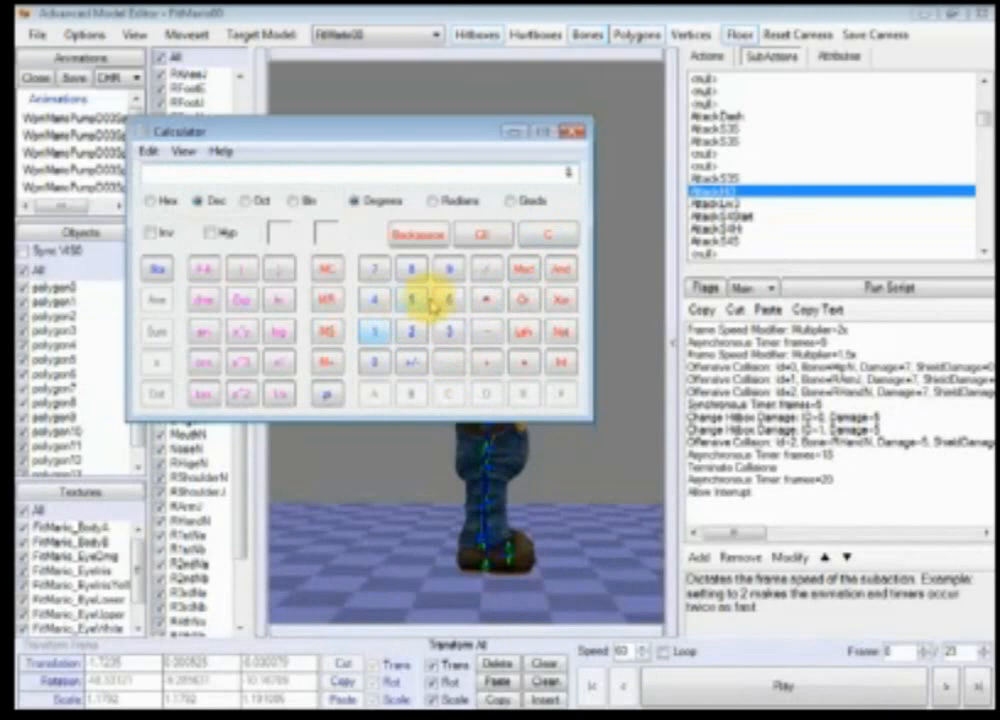
{"action": "left_click", "coordinate": [485, 306]}
{"action": "left_click", "coordinate": [379, 336]}
{"action": "left_click", "coordinate": [447, 361]}
{"action": "left_click", "coordinate": [413, 307]}
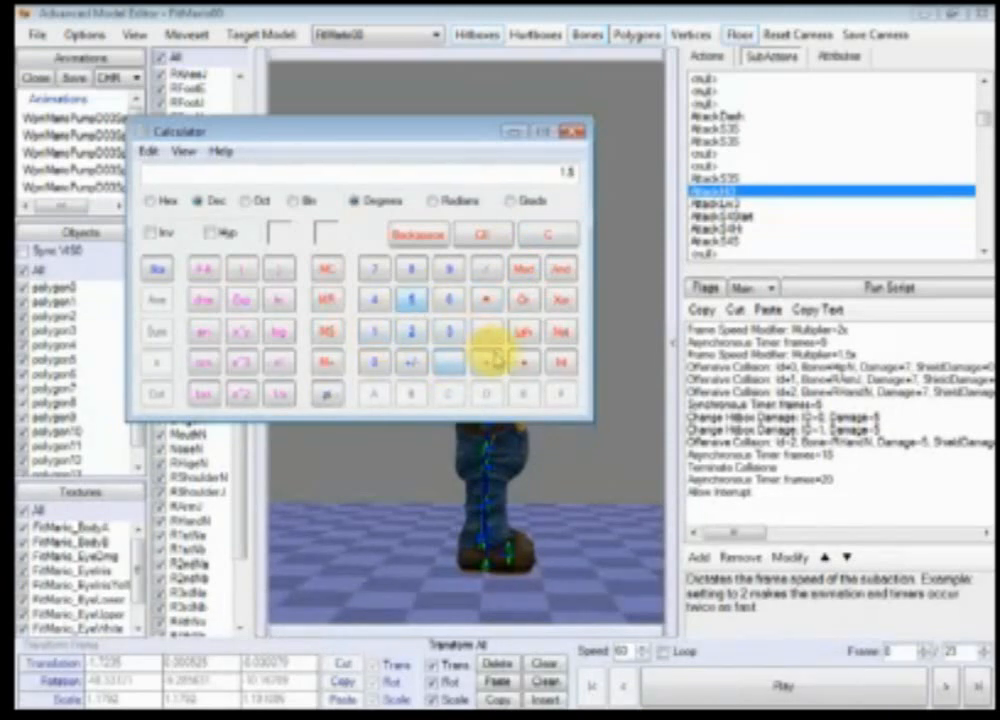
{"action": "left_click", "coordinate": [523, 363]}
{"action": "left_click", "coordinate": [555, 237]}
{"action": "left_click", "coordinate": [408, 298]}
{"action": "left_click", "coordinate": [487, 268]}
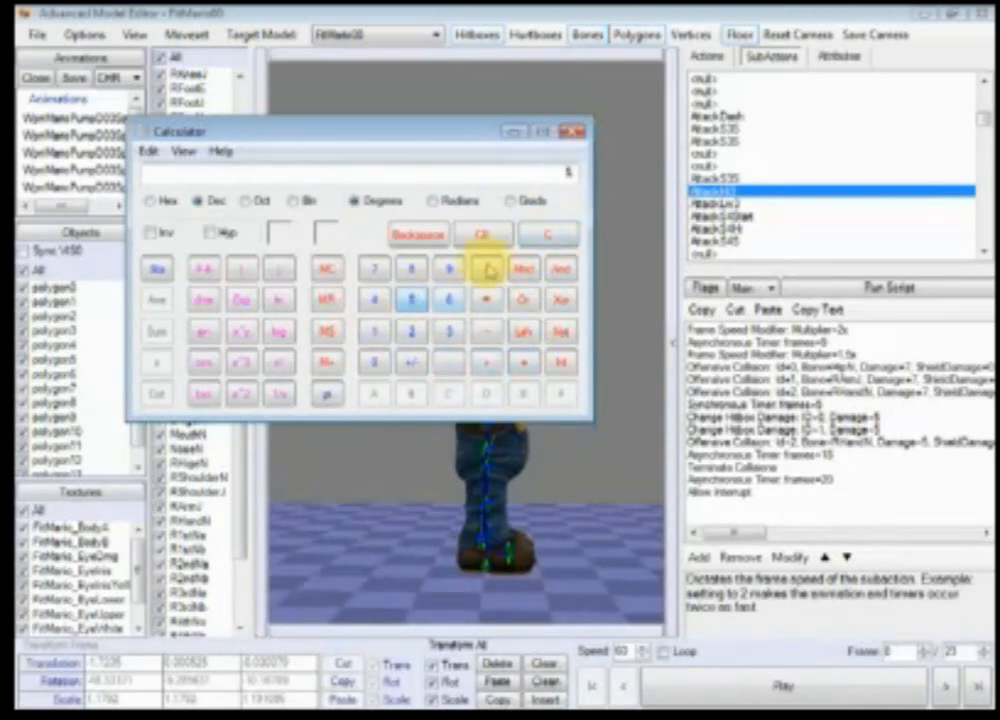
{"action": "left_click", "coordinate": [382, 335]}
{"action": "left_click", "coordinate": [447, 361]}
{"action": "left_click", "coordinate": [410, 298]}
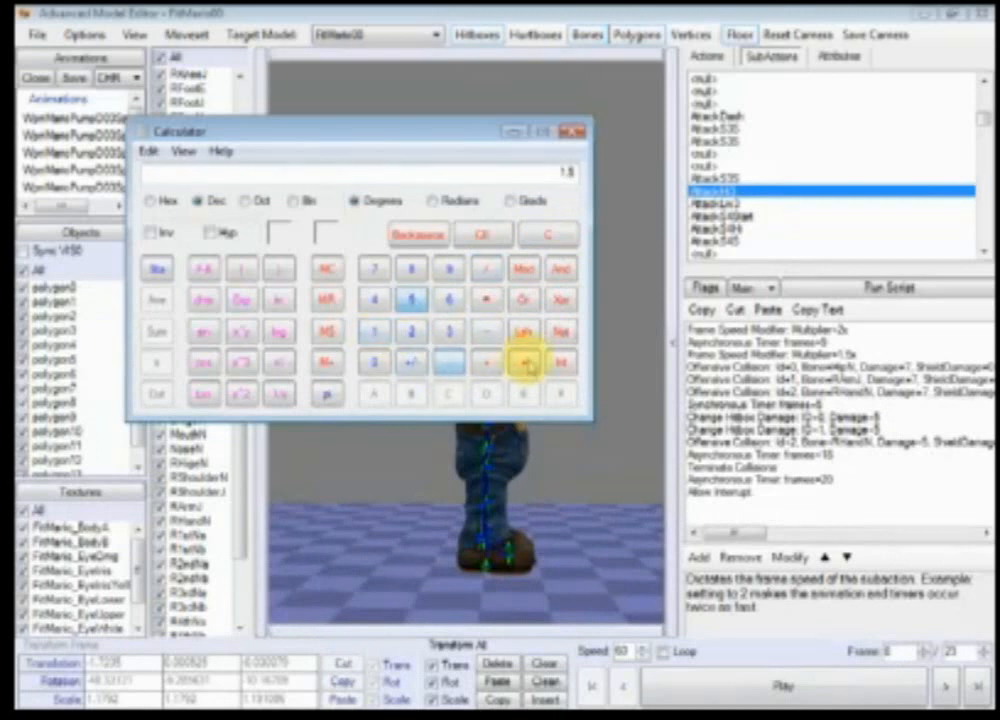
{"action": "left_click", "coordinate": [525, 362]}
{"action": "left_click_drag", "start_coordinate": [483, 132], "coordinate": [390, 154]}
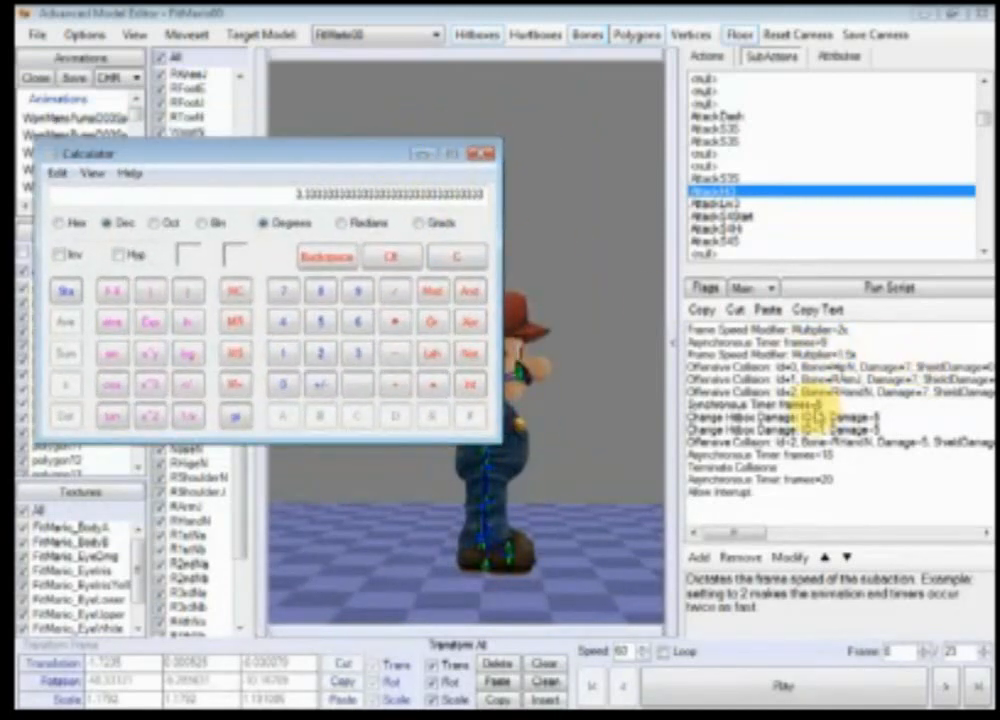
Step: Paste a Frame Speed Modifier after the Synchronous Timer and set its multiplier to 1
{"action": "left_click", "coordinate": [830, 402]}
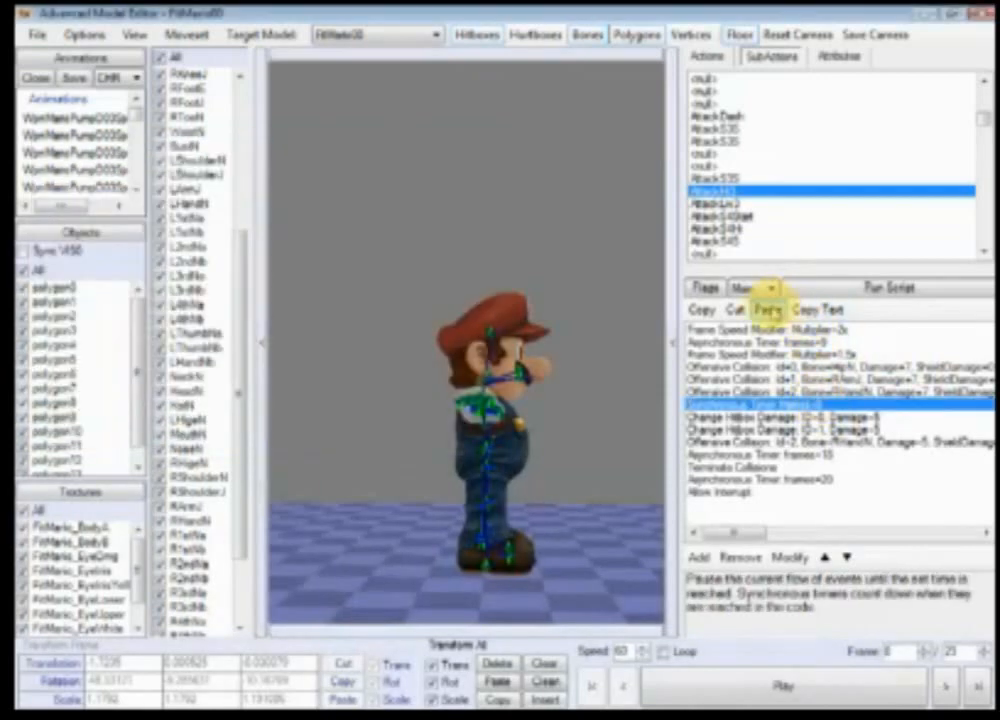
{"action": "left_click", "coordinate": [770, 309]}
{"action": "double_click", "coordinate": [805, 412]}
{"action": "left_click", "coordinate": [745, 330]}
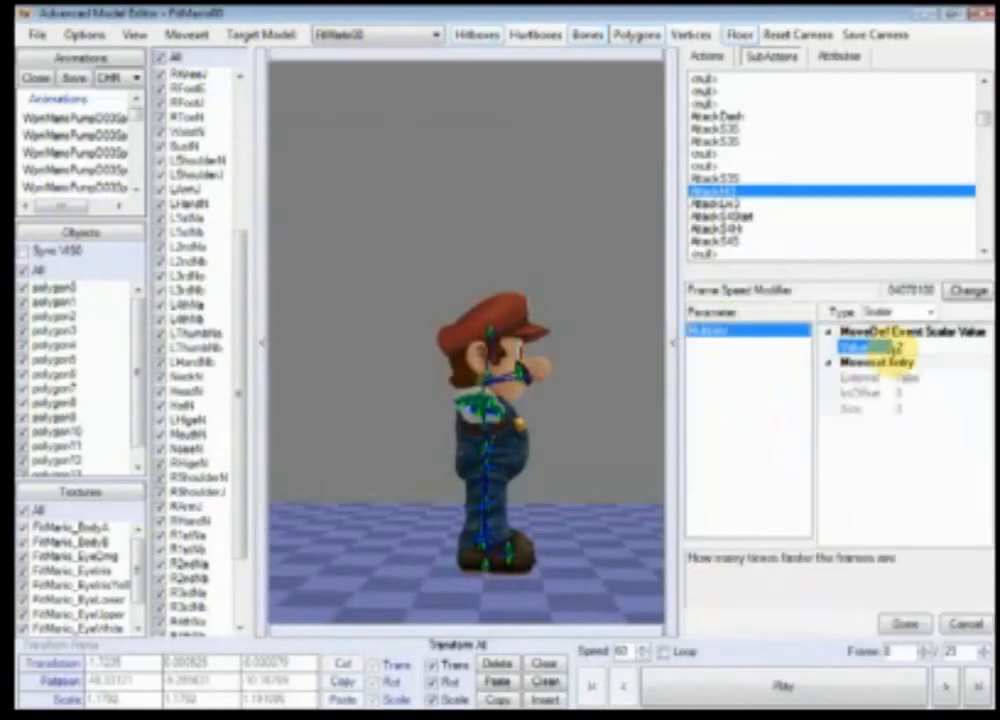
{"action": "left_click", "coordinate": [892, 617]}
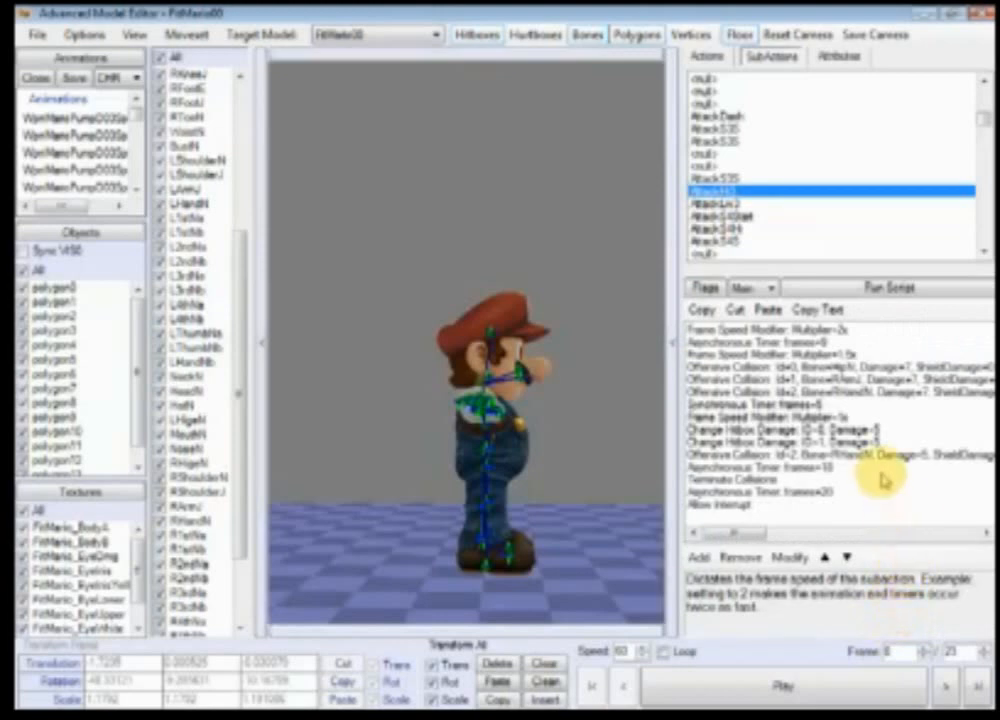
Step: Paste a Frame Speed Modifier after the 10-frame Asynchronous Timer and set its multiplier to 0.75
{"action": "left_click", "coordinate": [838, 415]}
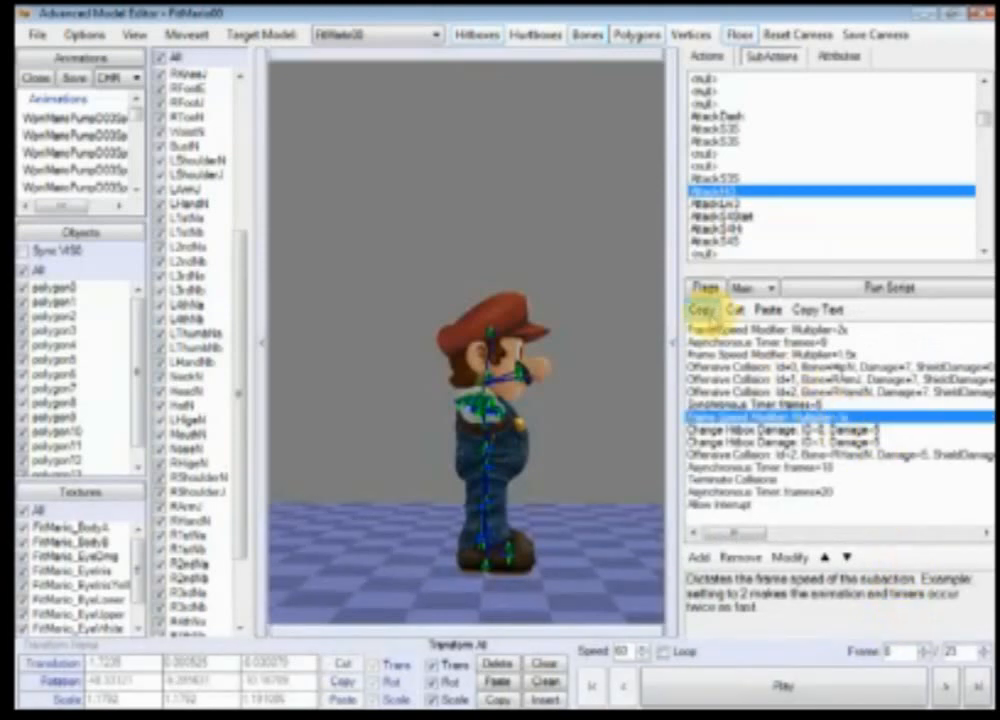
{"action": "left_click", "coordinate": [815, 467]}
{"action": "left_click", "coordinate": [768, 310]}
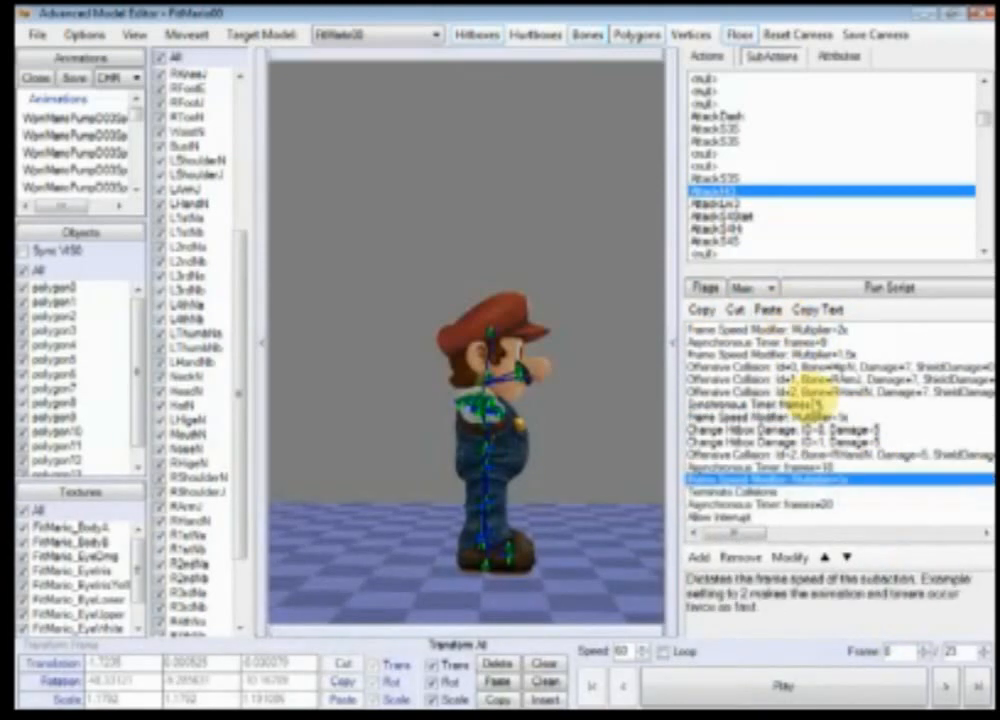
{"action": "double_click", "coordinate": [817, 464]}
{"action": "left_click", "coordinate": [710, 330]}
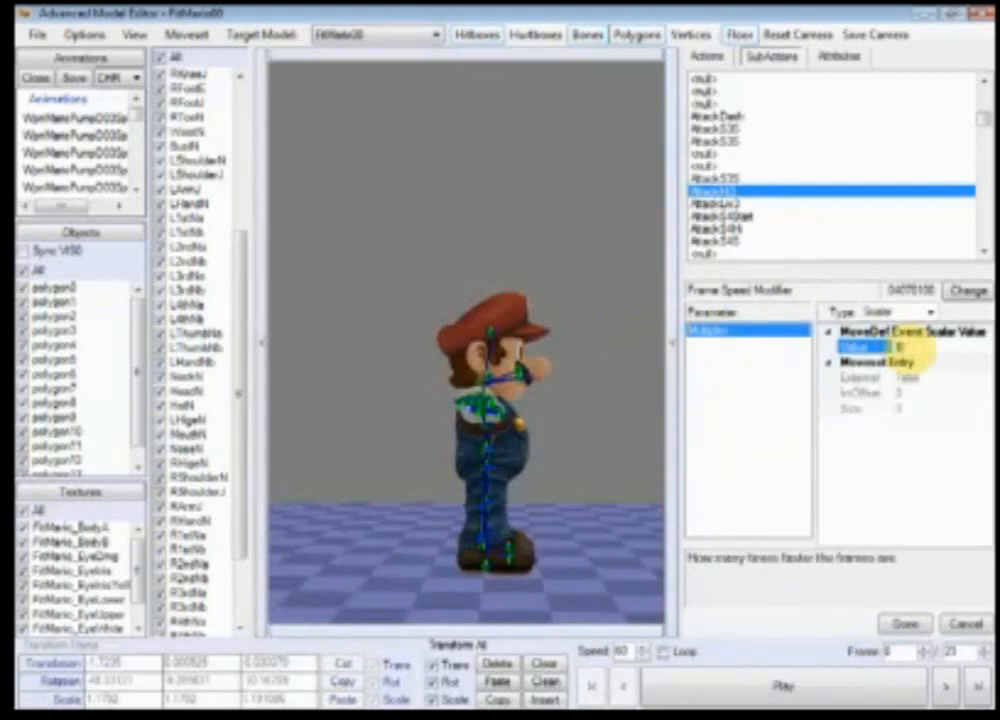
{"action": "left_click", "coordinate": [912, 350]}
{"action": "type", "text": "0.75"}
{"action": "left_click", "coordinate": [905, 624]}
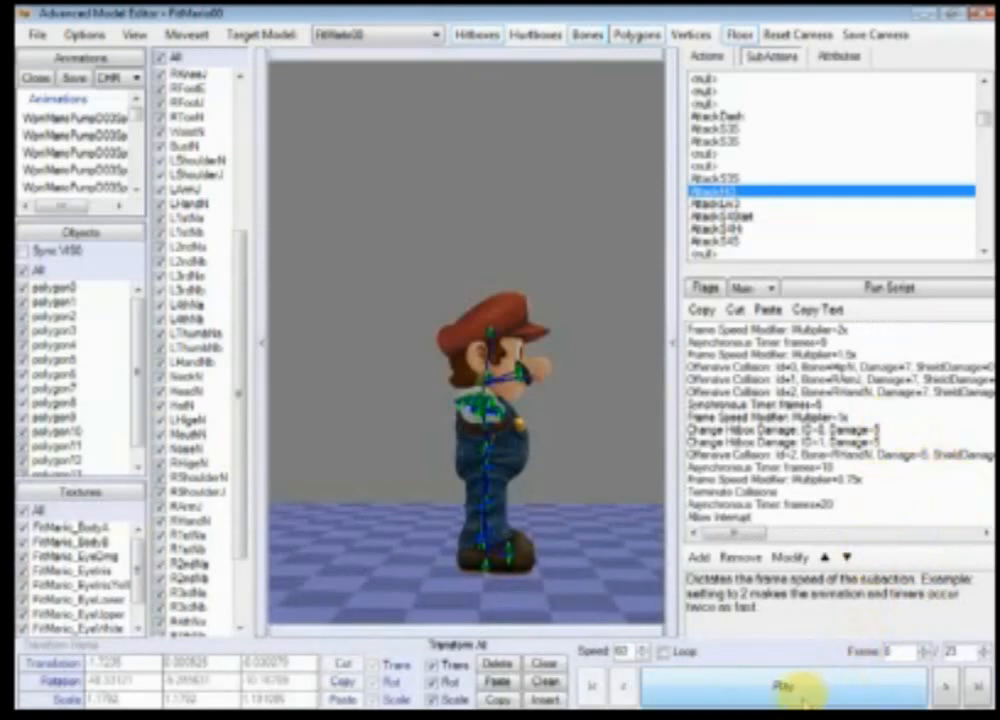
Step: Play the animation, then set the Other script's first Asynchronous Timer to 8 frames
{"action": "left_click", "coordinate": [808, 688]}
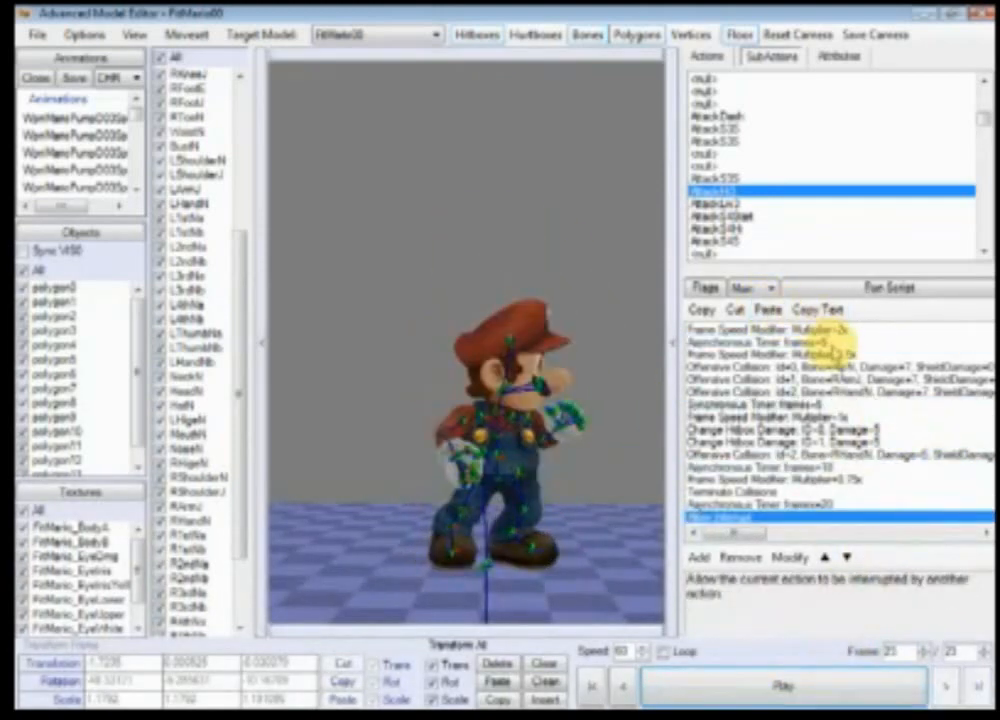
{"action": "left_click", "coordinate": [840, 330]}
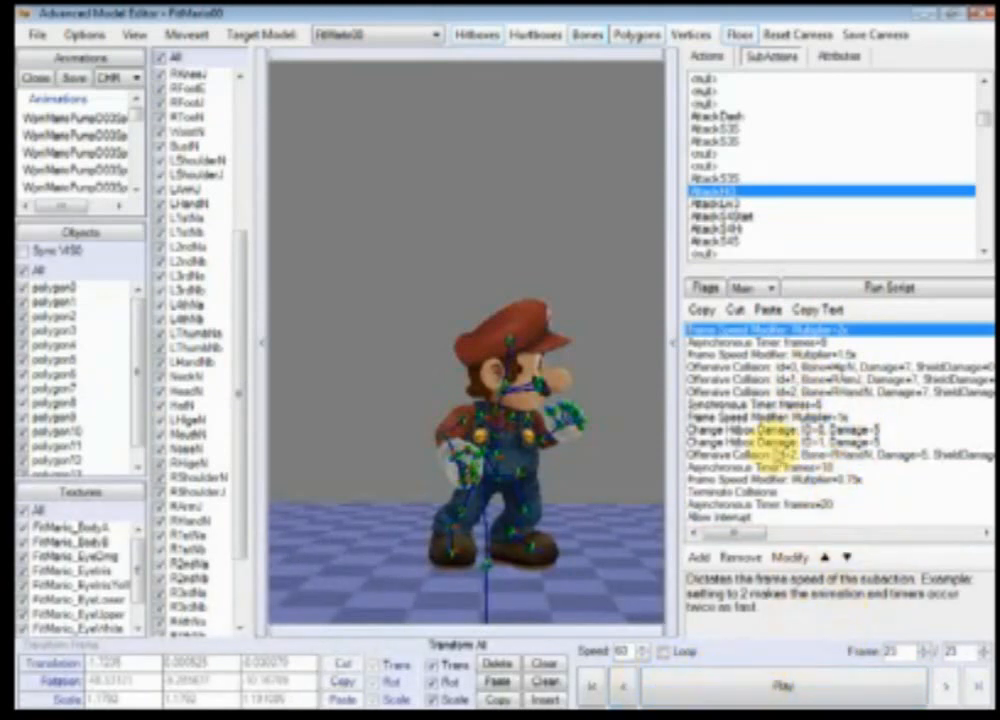
{"action": "left_click", "coordinate": [753, 289]}
{"action": "left_click", "coordinate": [742, 329]}
{"action": "left_click", "coordinate": [753, 289]}
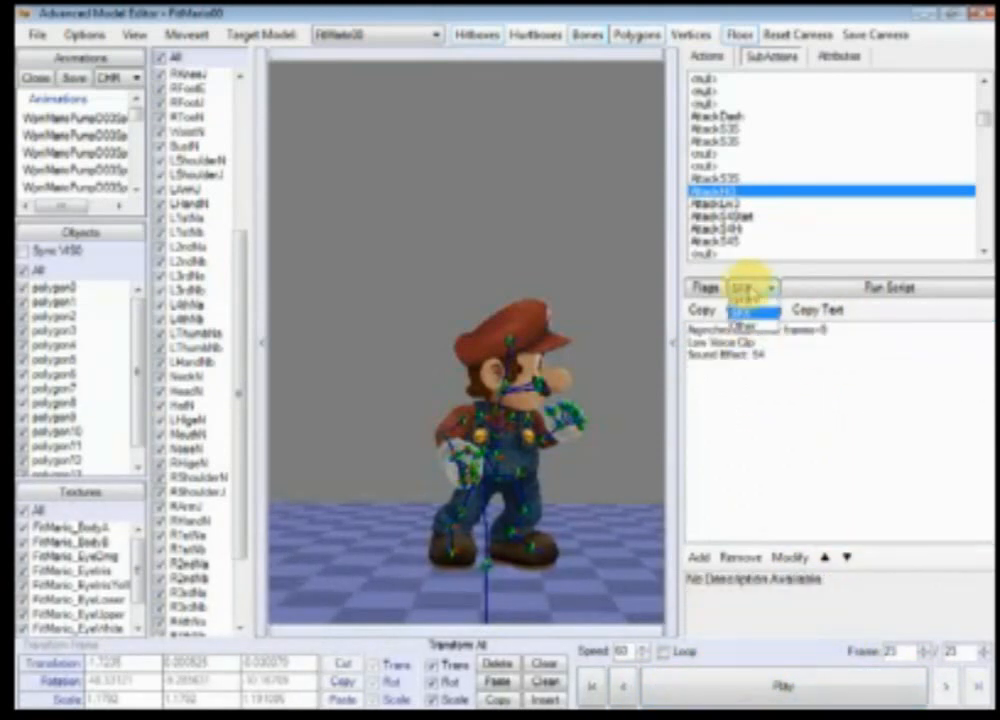
{"action": "left_click", "coordinate": [752, 343]}
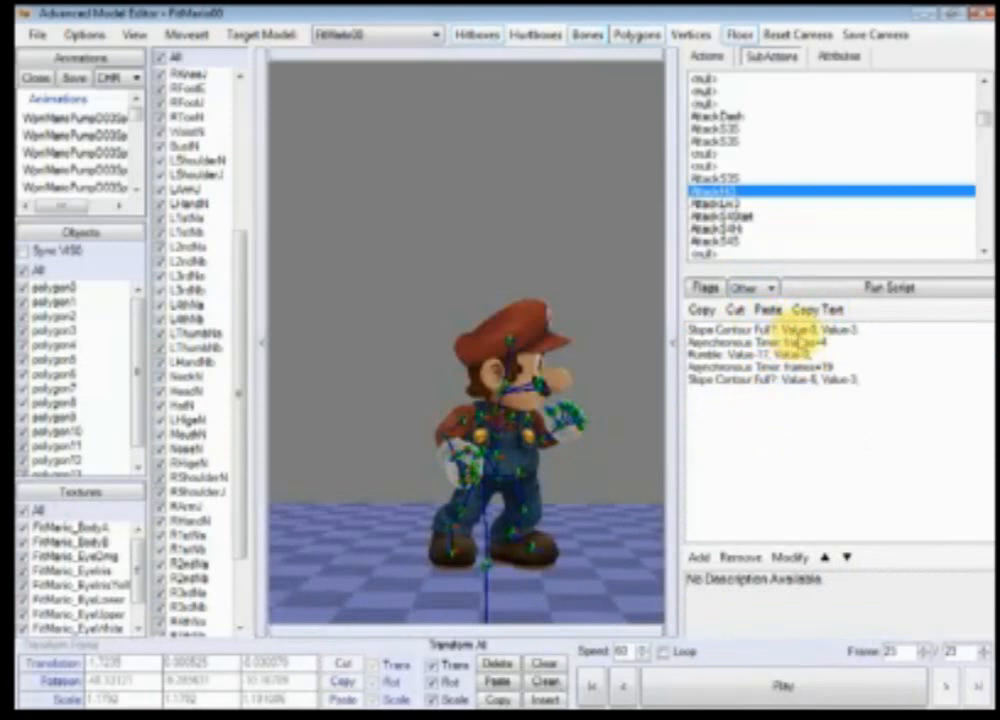
{"action": "double_click", "coordinate": [800, 344]}
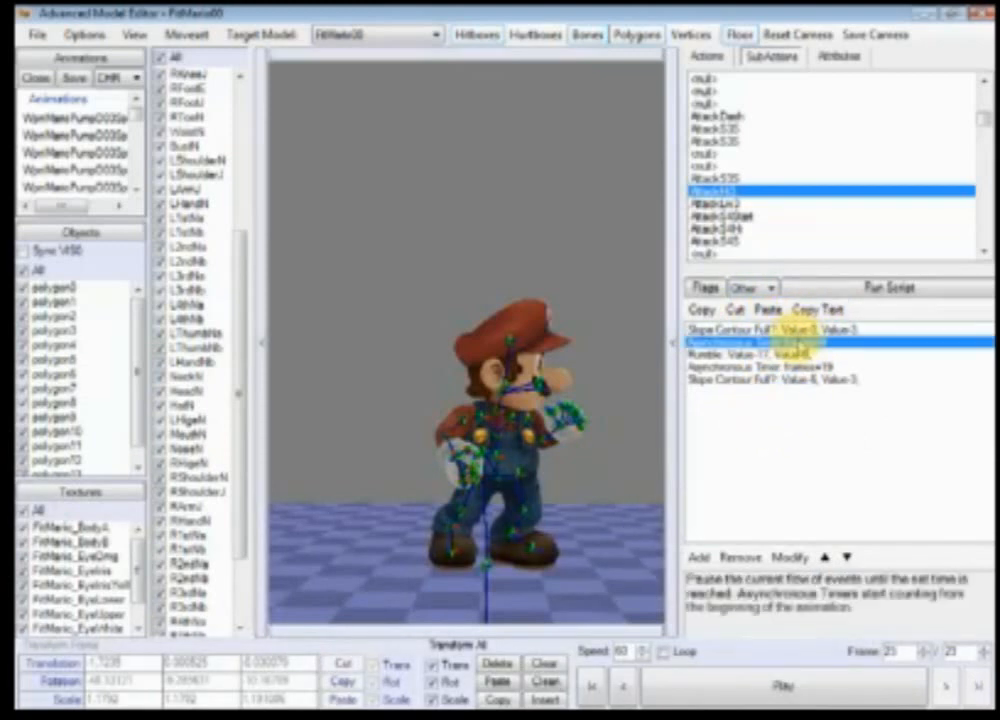
{"action": "left_click", "coordinate": [748, 330]}
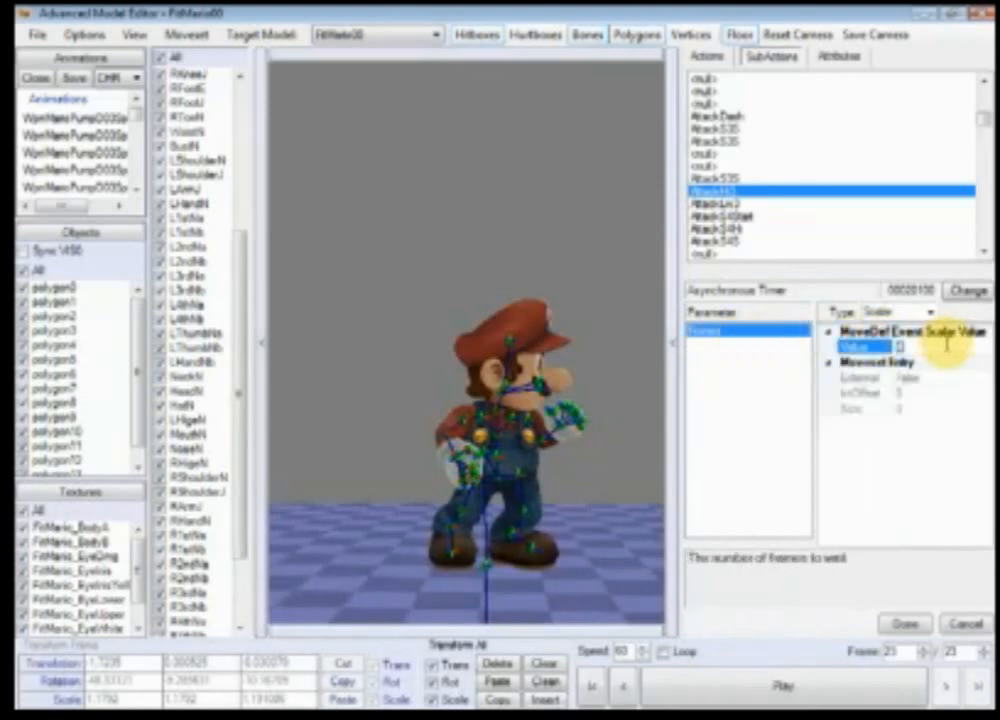
{"action": "left_click", "coordinate": [904, 624]}
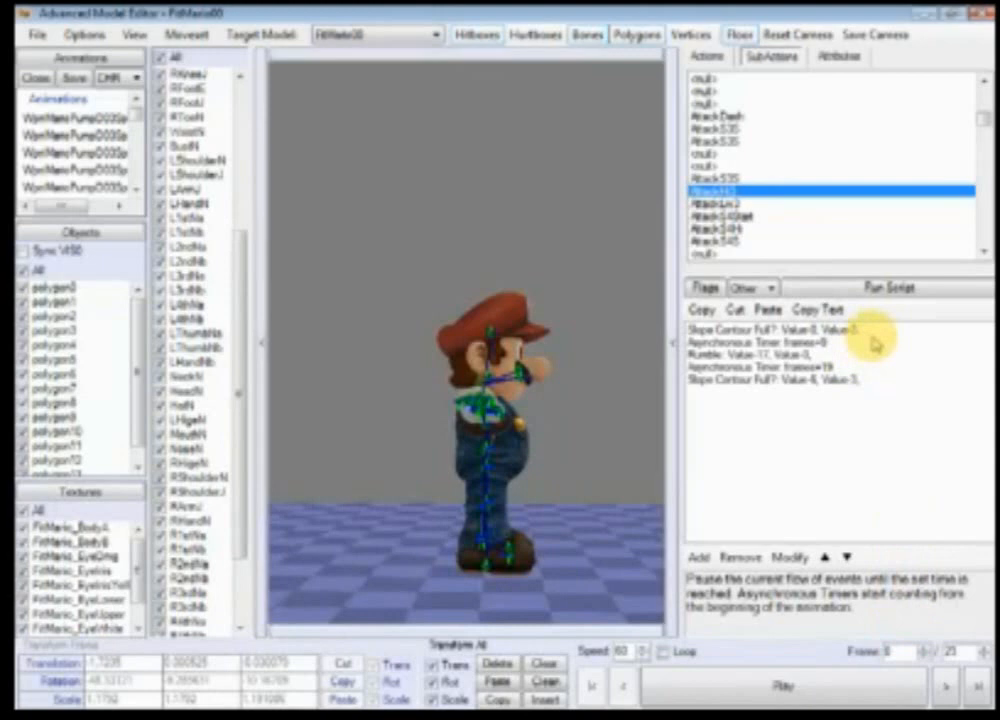
Step: Zoom in and step through the attack's first frames, then open the AttackLw3 subaction
{"action": "left_click", "coordinate": [852, 683]}
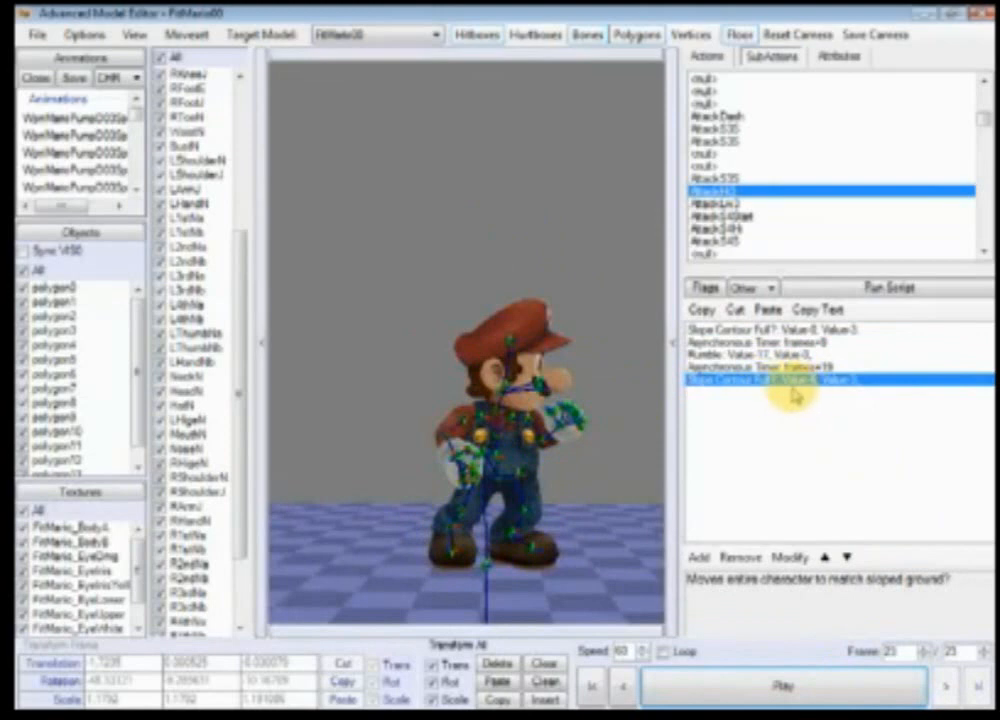
{"action": "scroll", "coordinate": [615, 430], "scroll_direction": "up", "scroll_amount": 6}
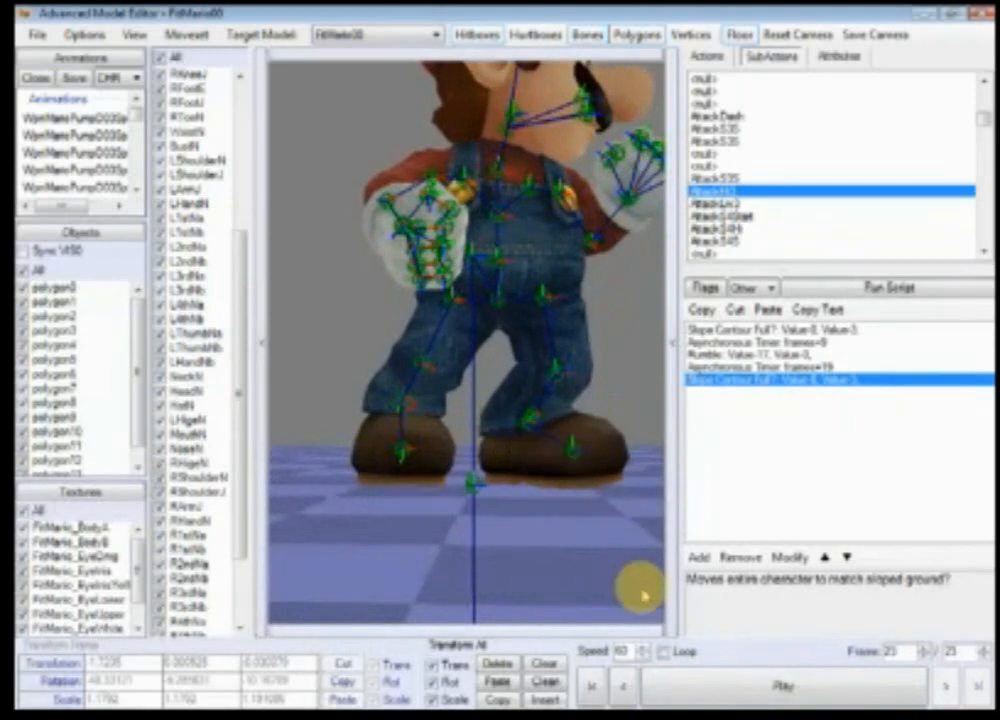
{"action": "left_click", "coordinate": [597, 691]}
{"action": "left_click", "coordinate": [947, 690]}
{"action": "left_click", "coordinate": [947, 690]}
{"action": "left_click", "coordinate": [947, 690]}
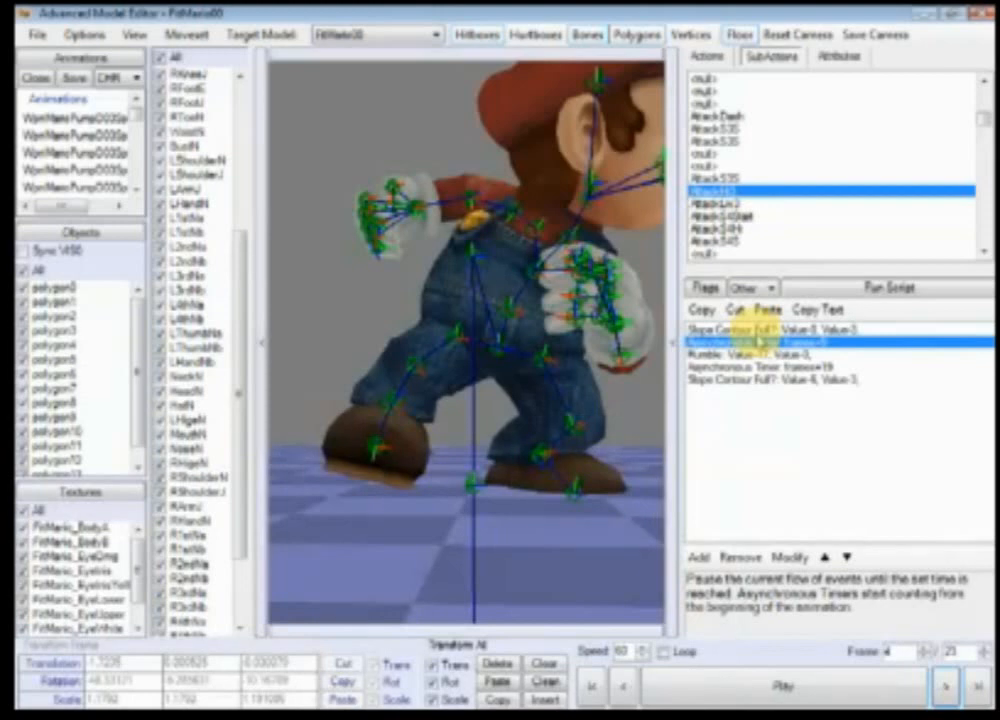
{"action": "left_click", "coordinate": [740, 203]}
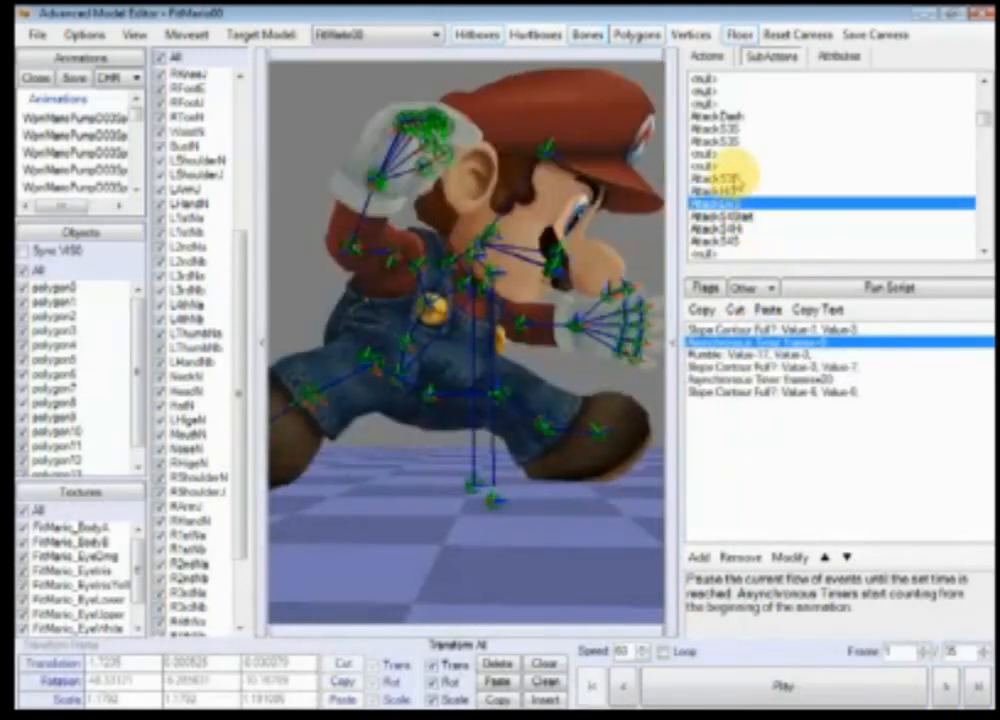
Step: Open the AttackS3S subaction, select its first event and orbit the preview to inspect the pose
{"action": "left_click", "coordinate": [737, 164]}
{"action": "left_click", "coordinate": [726, 141]}
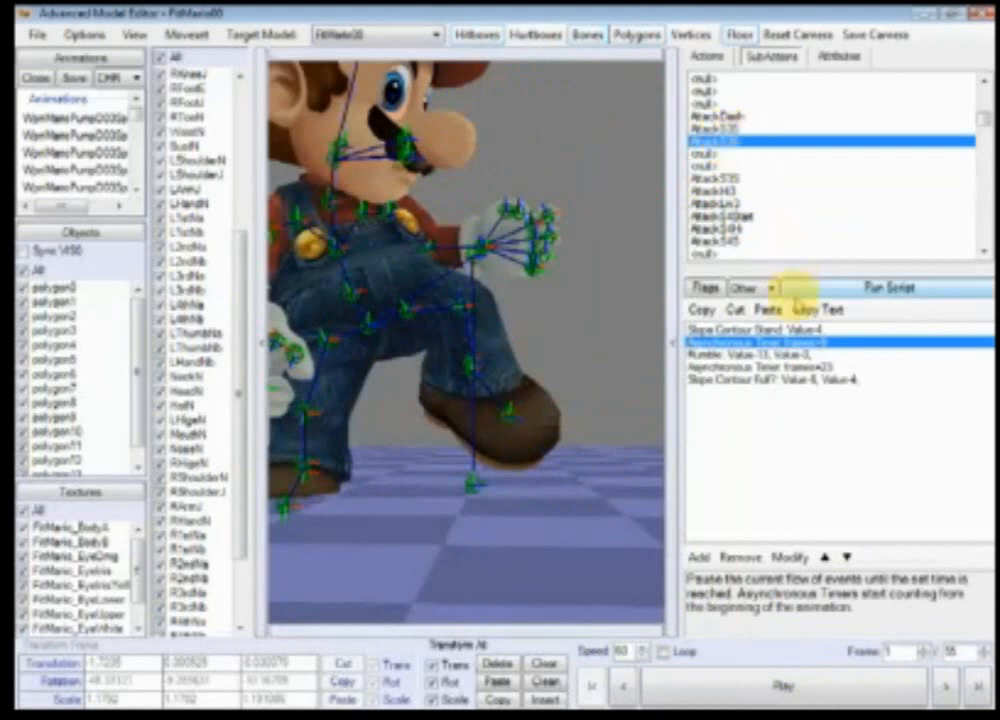
{"action": "left_click", "coordinate": [705, 330]}
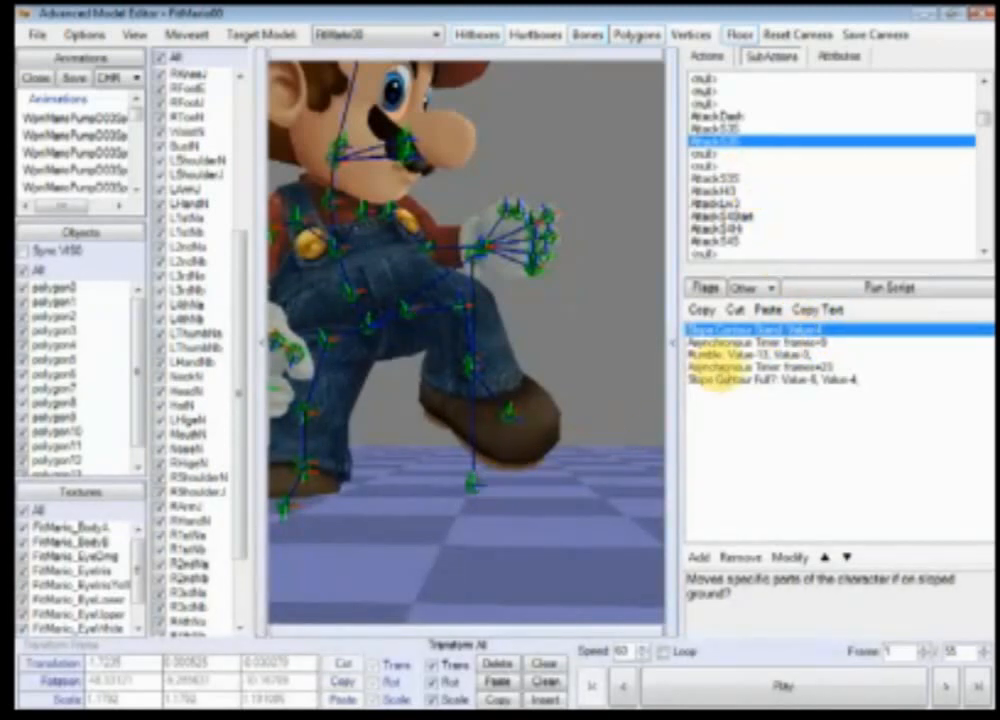
{"action": "right_click_drag", "start_coordinate": [516, 507], "coordinate": [574, 500]}
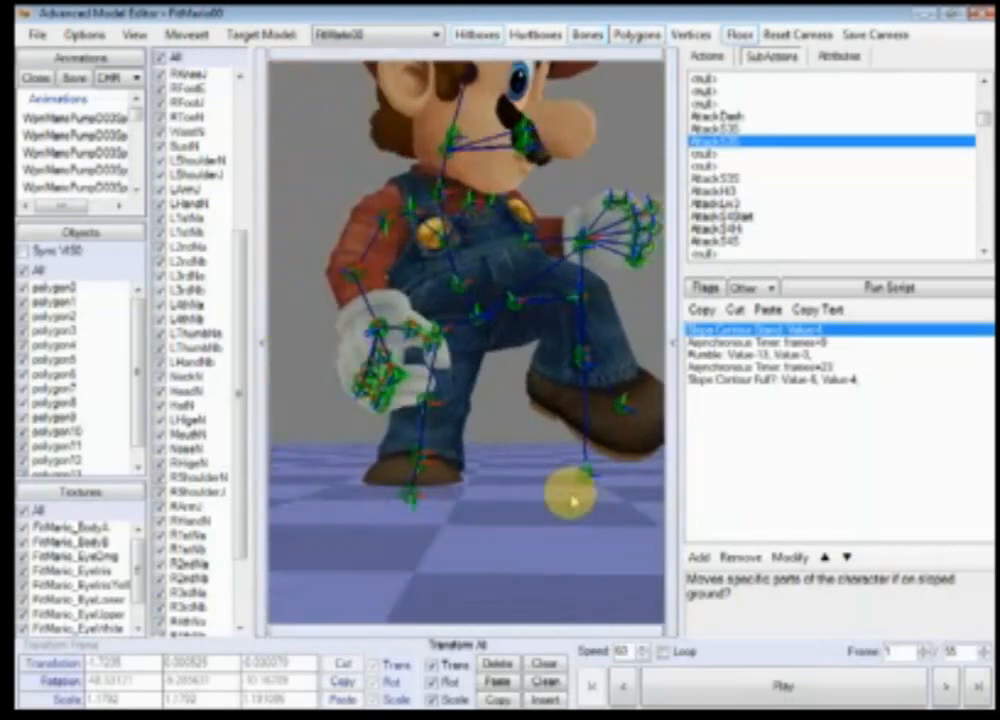
{"action": "scroll", "coordinate": [562, 499], "scroll_direction": "up", "scroll_amount": 2}
{"action": "scroll", "coordinate": [490, 472], "scroll_direction": "up", "scroll_amount": 1}
{"action": "right_click_drag", "start_coordinate": [467, 477], "coordinate": [475, 456]}
{"action": "right_click_drag", "start_coordinate": [386, 456], "coordinate": [509, 474], "text": "ctrl"}
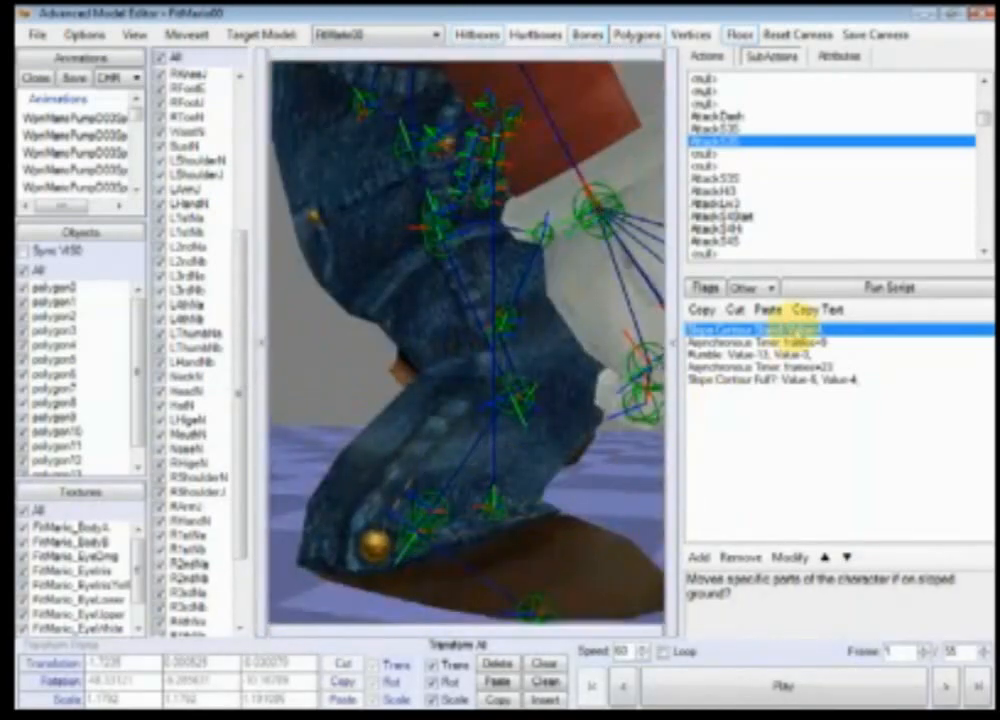
Step: Open the Slope Contour Stand event's parameters and cancel without changing them
{"action": "double_click", "coordinate": [770, 329]}
{"action": "left_click", "coordinate": [745, 332]}
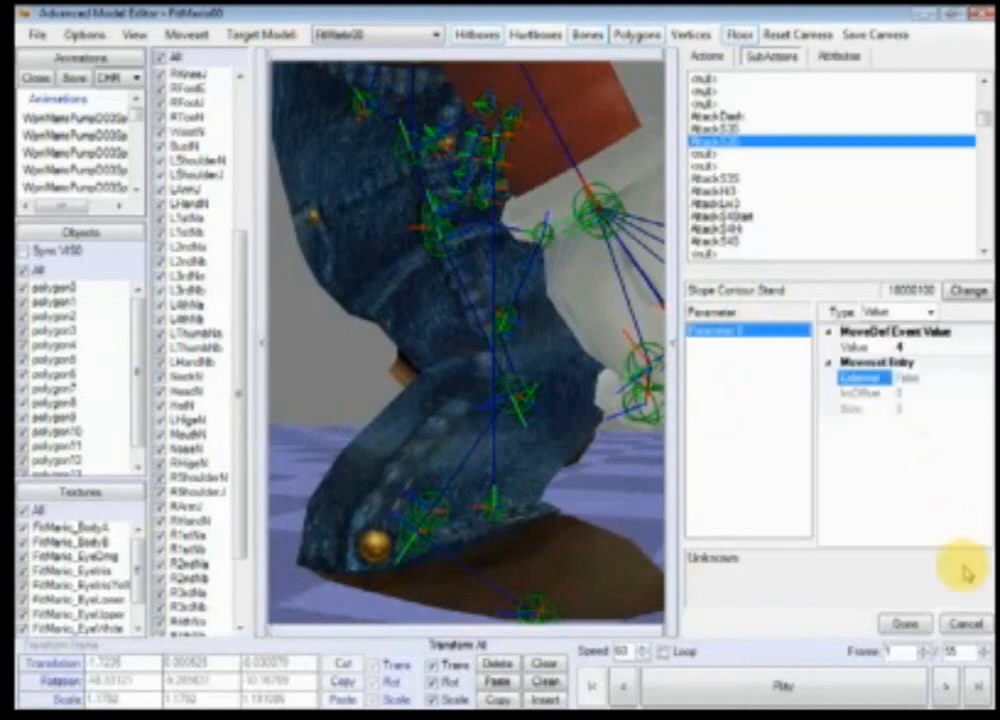
{"action": "left_click", "coordinate": [964, 623]}
{"action": "scroll", "coordinate": [510, 406], "scroll_direction": "up", "scroll_amount": 3}
{"action": "scroll", "coordinate": [502, 410], "scroll_direction": "down", "scroll_amount": 5}
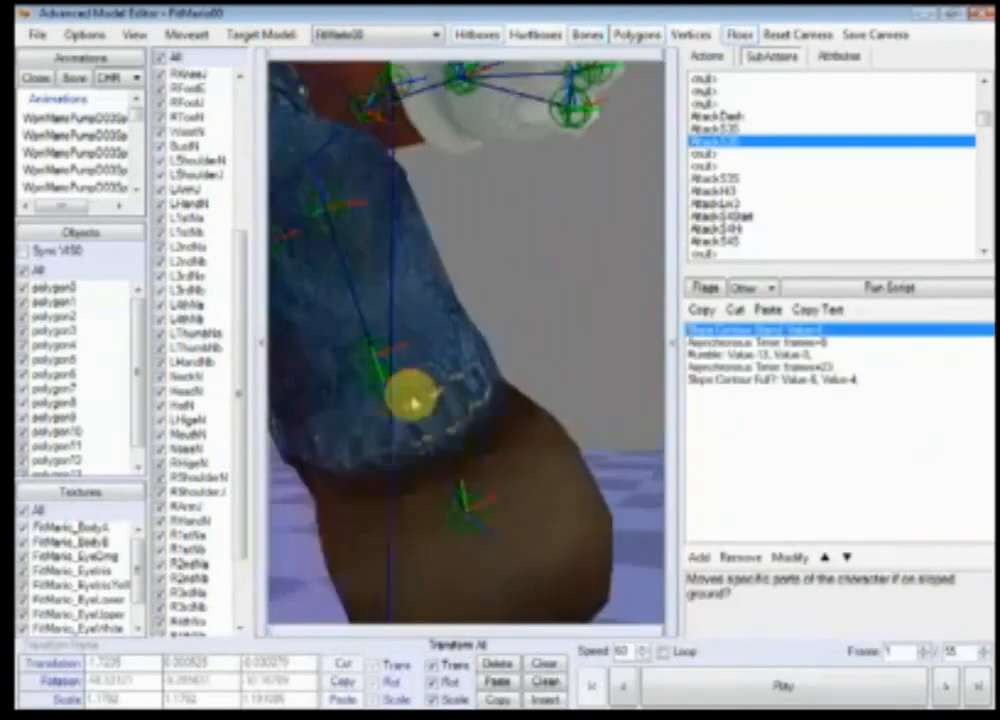
{"action": "scroll", "coordinate": [500, 415], "scroll_direction": "up", "scroll_amount": 3}
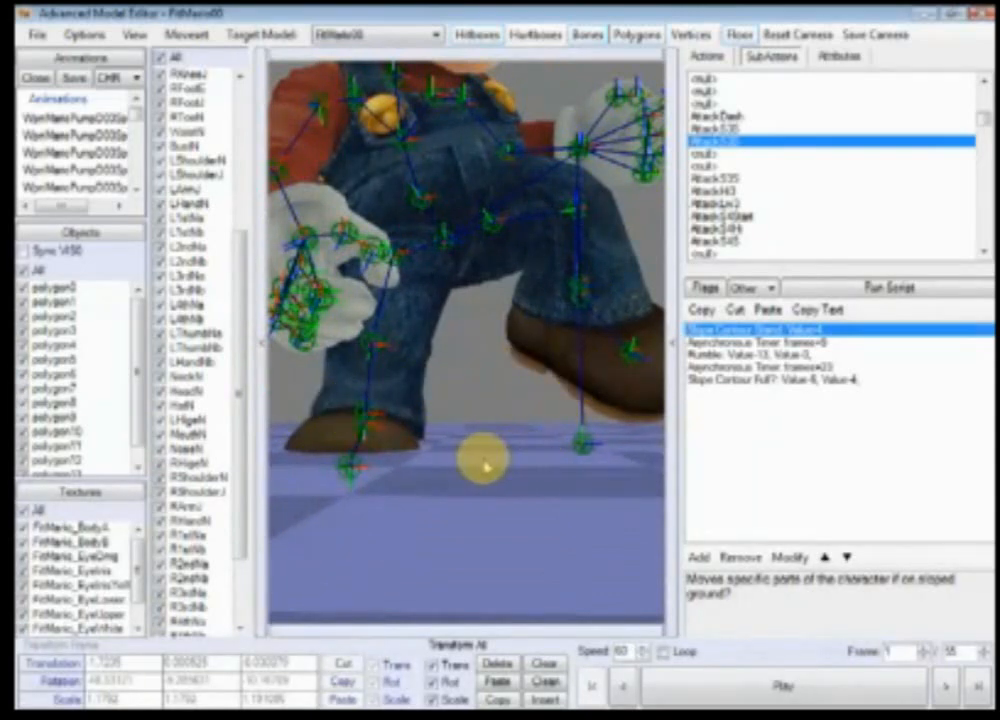
{"action": "scroll", "coordinate": [482, 475], "scroll_direction": "down", "scroll_amount": 4}
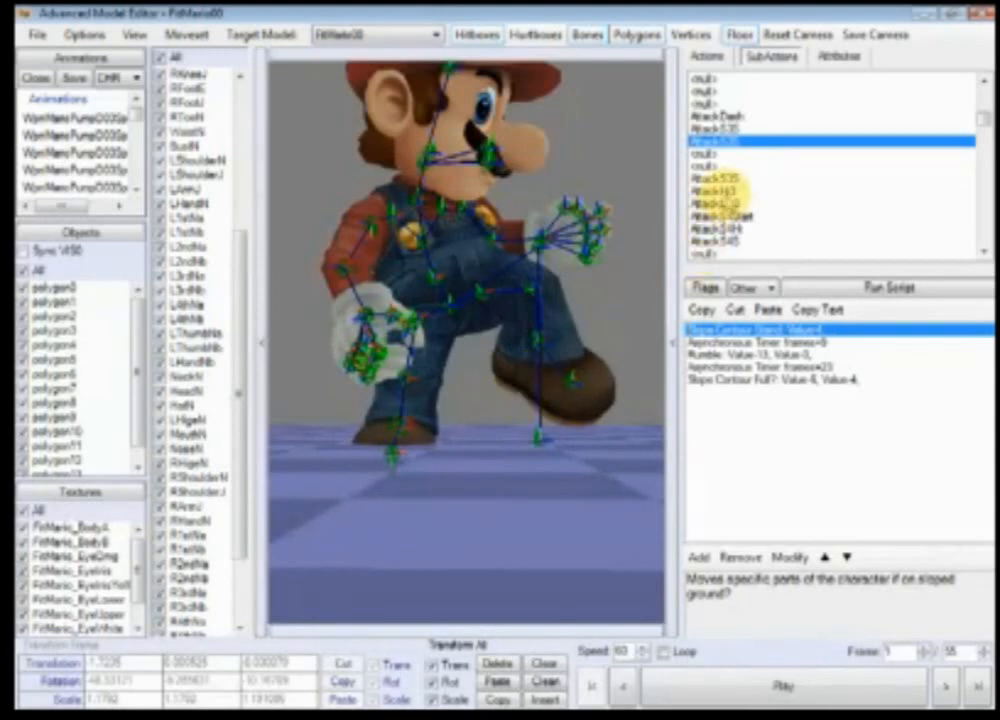
Step: Open the AttackHi3 subaction, play it, and step back and forth through its last frames
{"action": "left_click", "coordinate": [717, 191]}
{"action": "right_click_drag", "start_coordinate": [567, 381], "coordinate": [522, 504]}
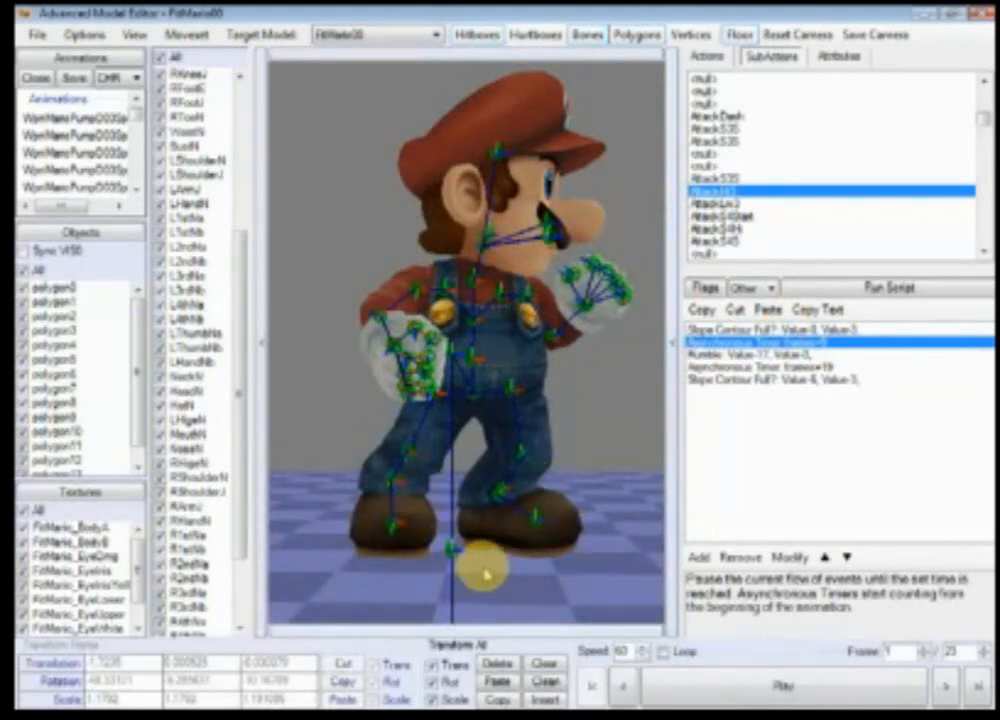
{"action": "left_click", "coordinate": [821, 697]}
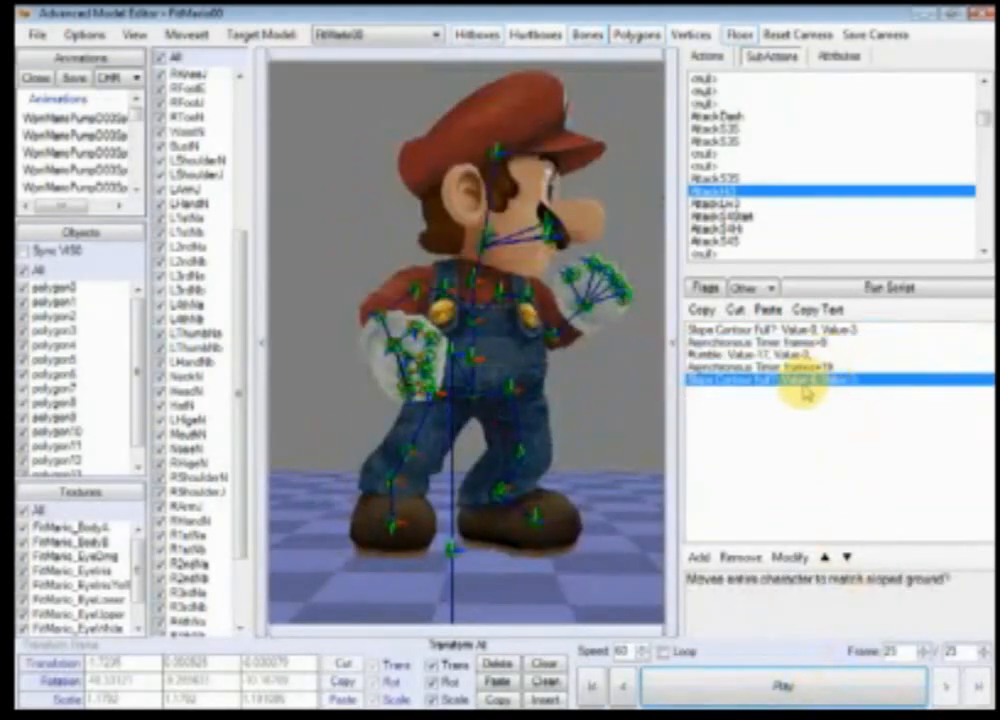
{"action": "left_click", "coordinate": [810, 684]}
{"action": "left_click", "coordinate": [810, 684]}
{"action": "left_click", "coordinate": [949, 686]}
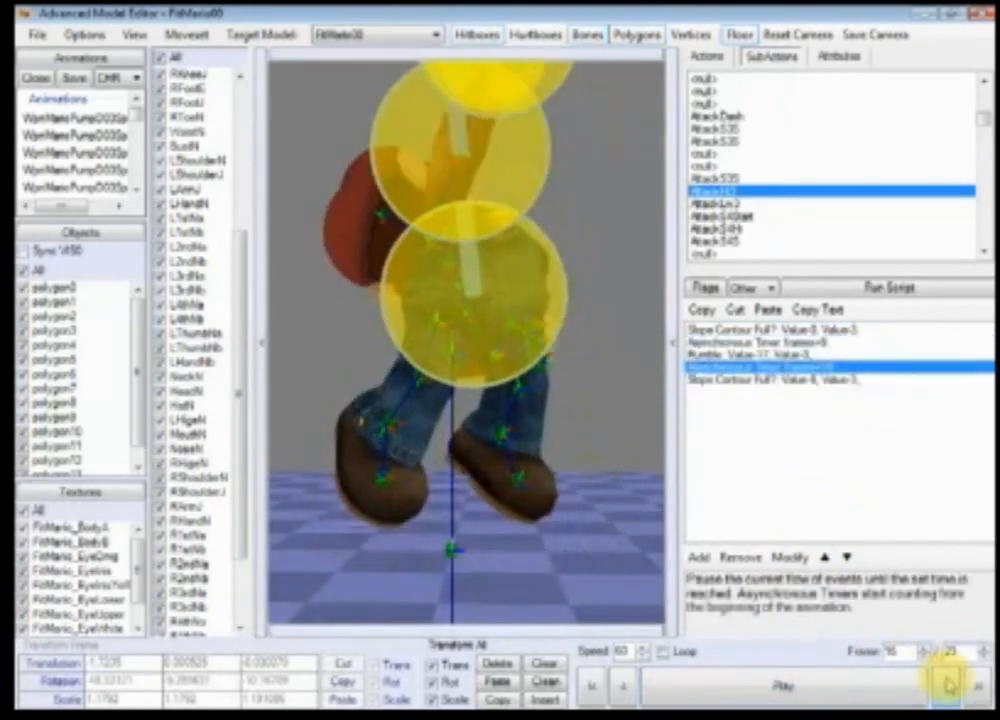
{"action": "left_click", "coordinate": [949, 686]}
{"action": "left_click", "coordinate": [949, 686]}
{"action": "left_click", "coordinate": [949, 686]}
{"action": "left_click", "coordinate": [949, 686]}
{"action": "right_click_drag", "start_coordinate": [609, 555], "coordinate": [615, 473]}
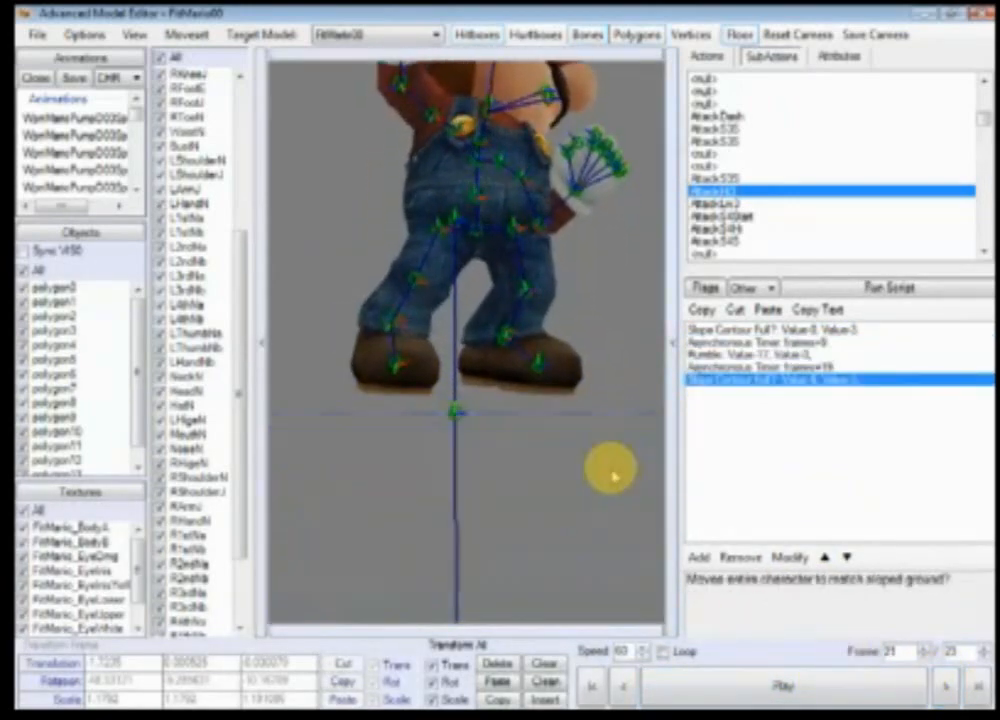
{"action": "left_click", "coordinate": [940, 680]}
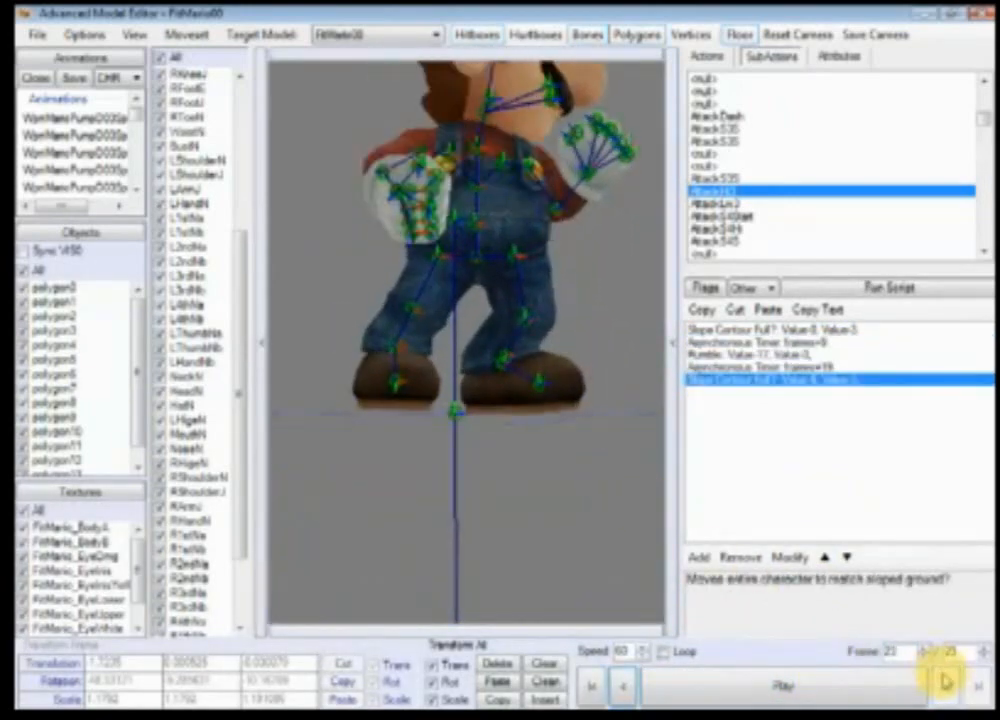
{"action": "left_click", "coordinate": [623, 686]}
{"action": "right_click_drag", "start_coordinate": [571, 449], "coordinate": [609, 533]}
{"action": "left_click", "coordinate": [630, 684]}
{"action": "left_click", "coordinate": [630, 684]}
{"action": "right_click_drag", "start_coordinate": [512, 378], "coordinate": [524, 406]}
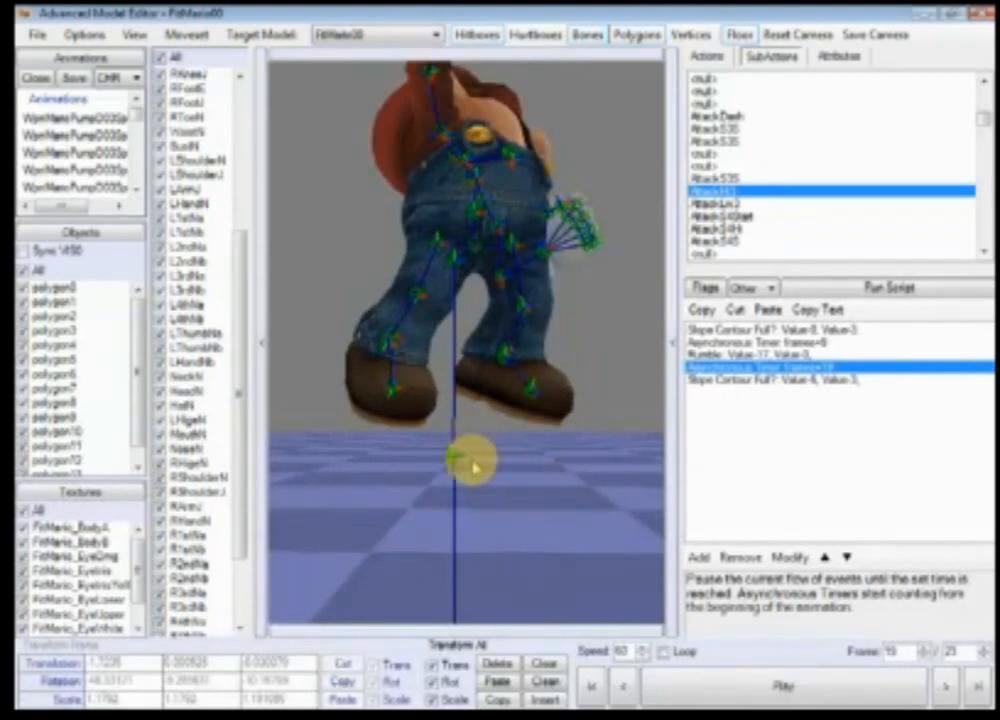
{"action": "left_click_drag", "start_coordinate": [469, 540], "coordinate": [487, 525]}
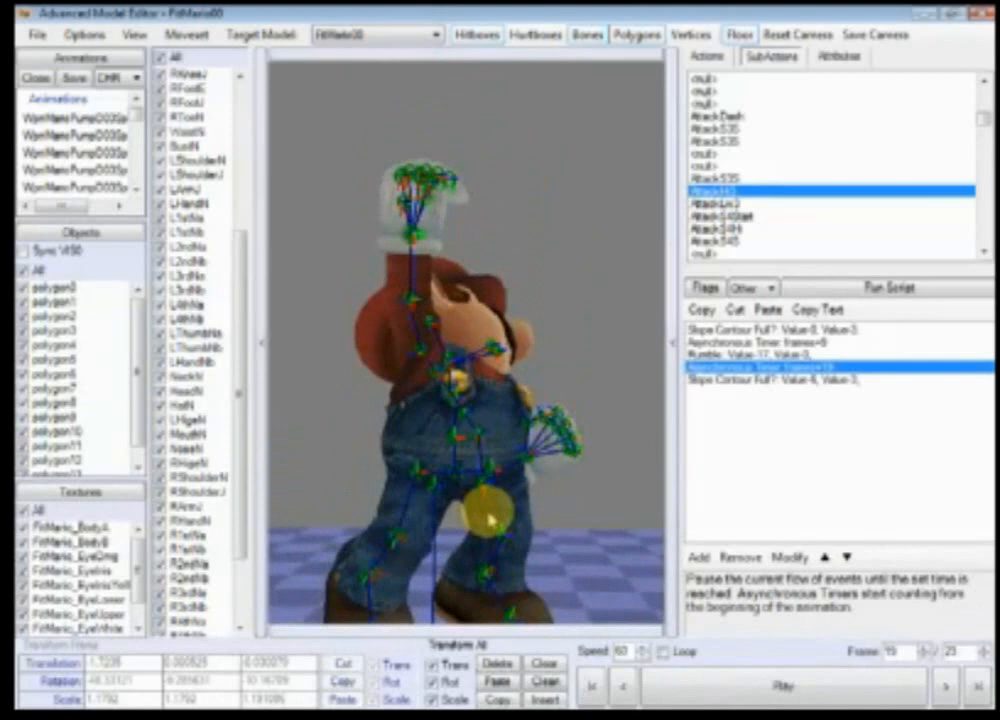
{"action": "left_click_drag", "start_coordinate": [475, 475], "coordinate": [505, 350]}
{"action": "left_click", "coordinate": [946, 685]}
{"action": "left_click", "coordinate": [946, 685]}
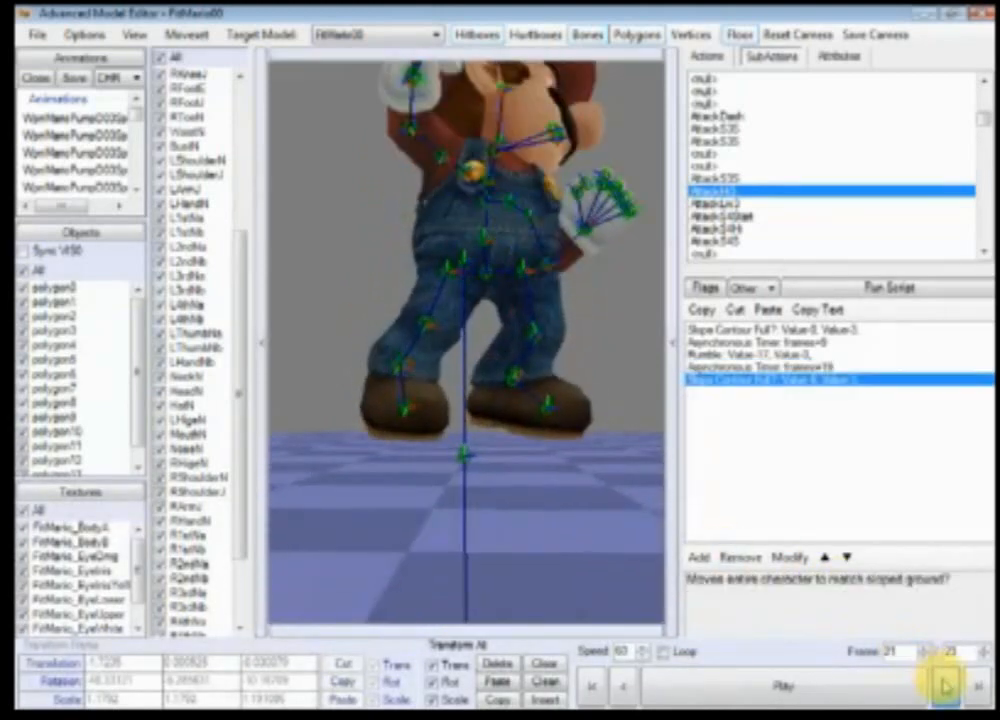
{"action": "left_click", "coordinate": [946, 685]}
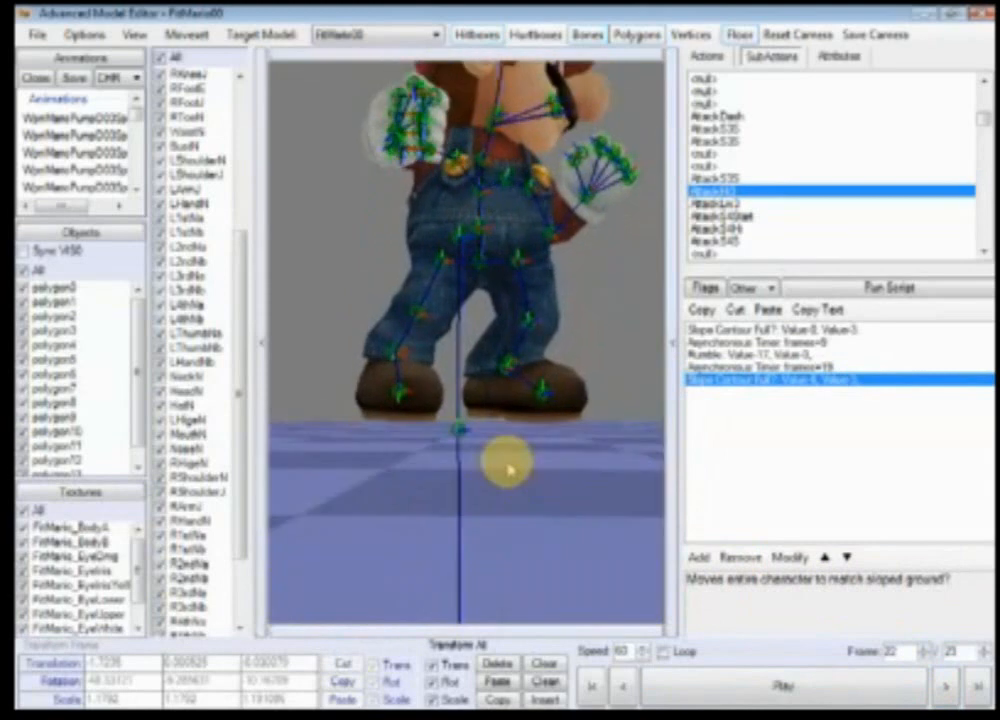
{"action": "left_click", "coordinate": [950, 686]}
{"action": "left_click", "coordinate": [626, 686]}
{"action": "left_click", "coordinate": [626, 686]}
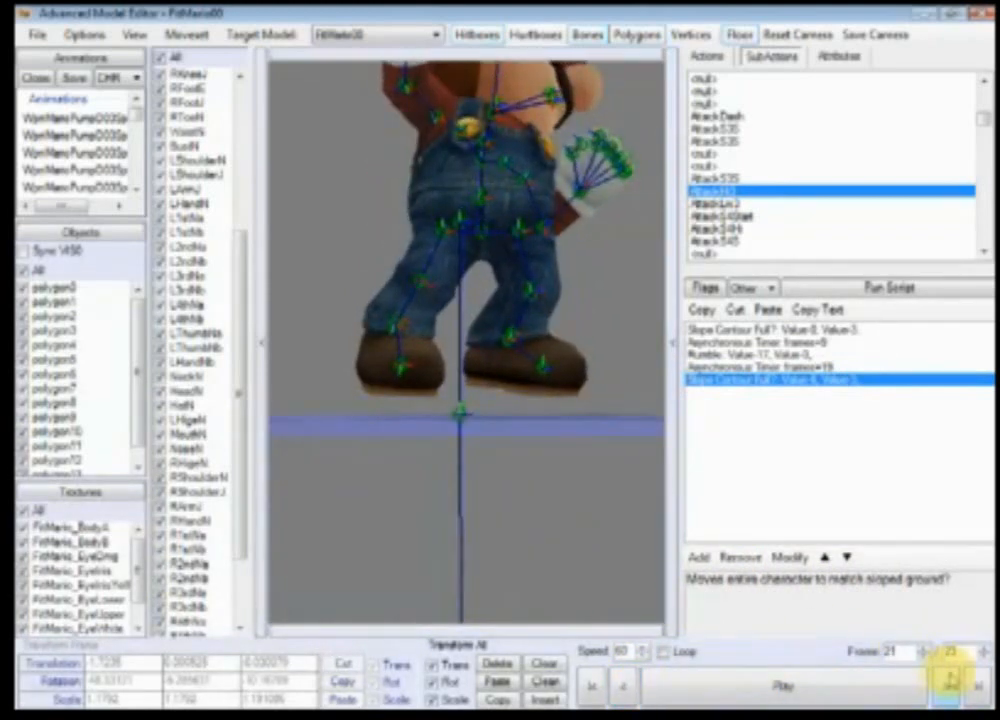
{"action": "left_click", "coordinate": [946, 682]}
Step: Set the second Asynchronous Timer in the AttackHi3 script to 21 frames
{"action": "left_click", "coordinate": [828, 368]}
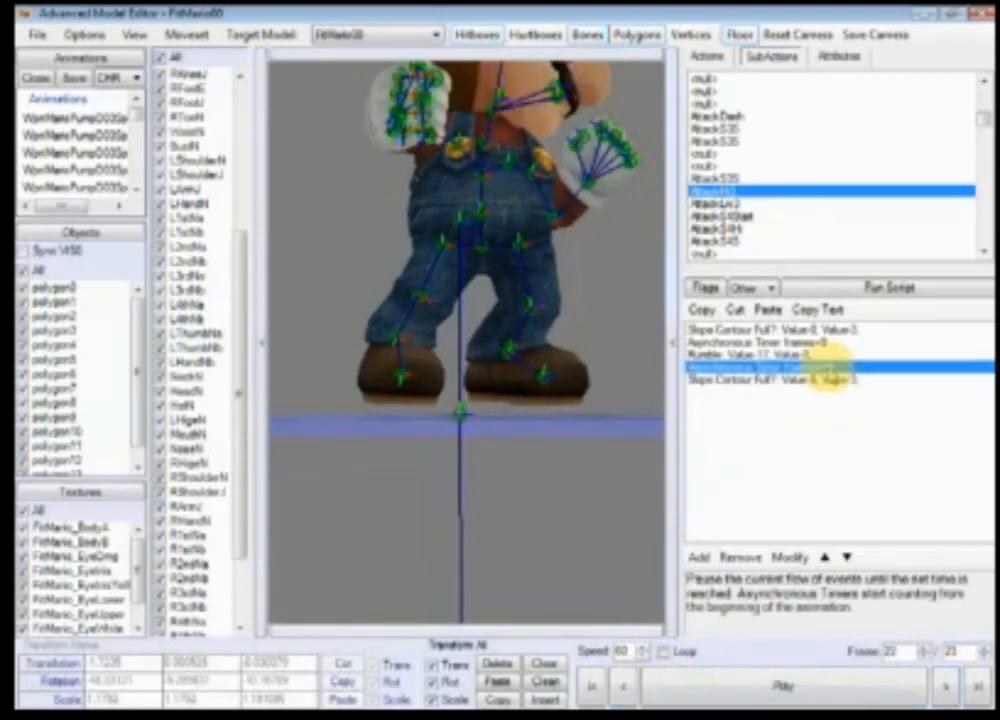
{"action": "double_click", "coordinate": [828, 368]}
{"action": "left_click", "coordinate": [743, 333]}
{"action": "left_click", "coordinate": [940, 350]}
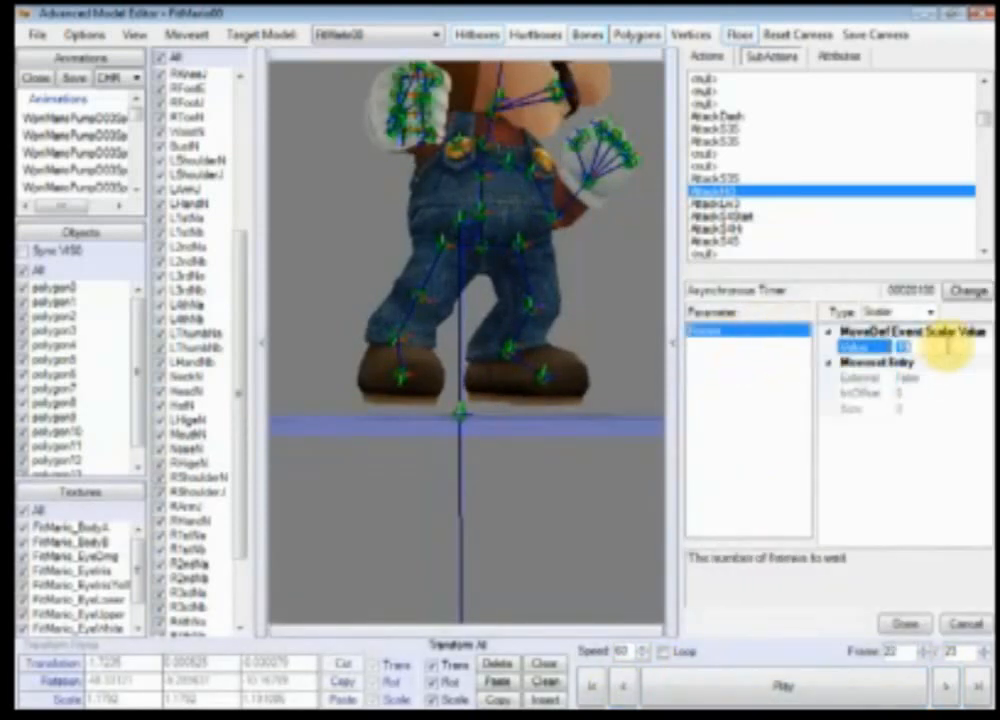
{"action": "type", "text": "21"}
{"action": "left_click", "coordinate": [903, 625]}
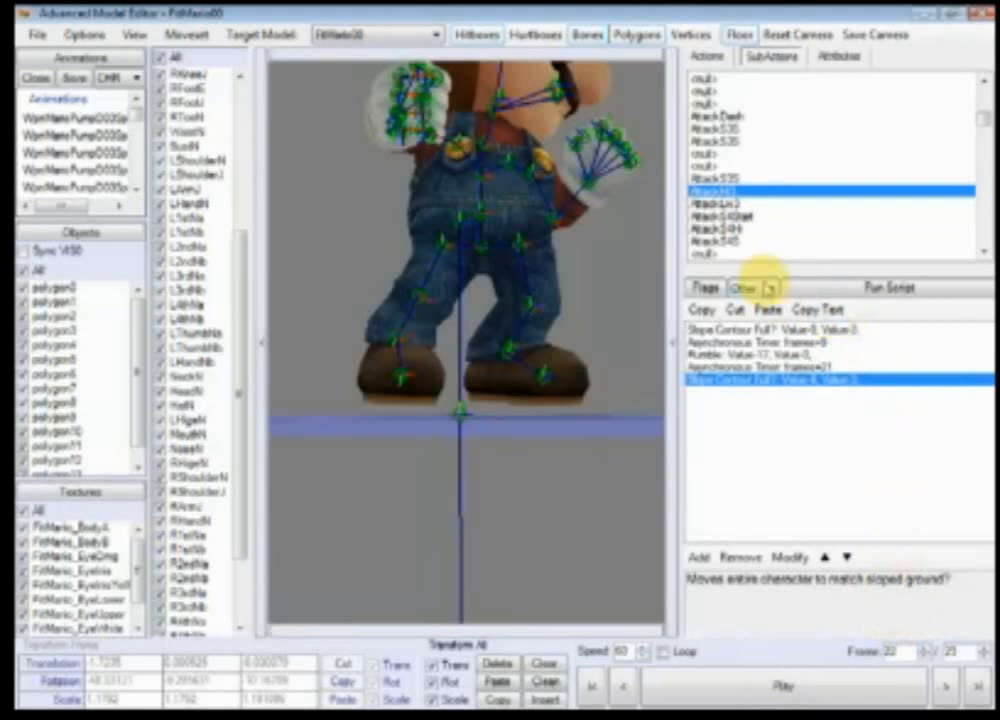
Step: Switch the event list to the Main script and select the TransN bone
{"action": "left_click", "coordinate": [768, 287]}
{"action": "left_click", "coordinate": [757, 304]}
{"action": "right_click_drag", "start_coordinate": [525, 355], "coordinate": [516, 449]}
{"action": "scroll", "coordinate": [333, 343], "scroll_direction": "down", "scroll_amount": 2}
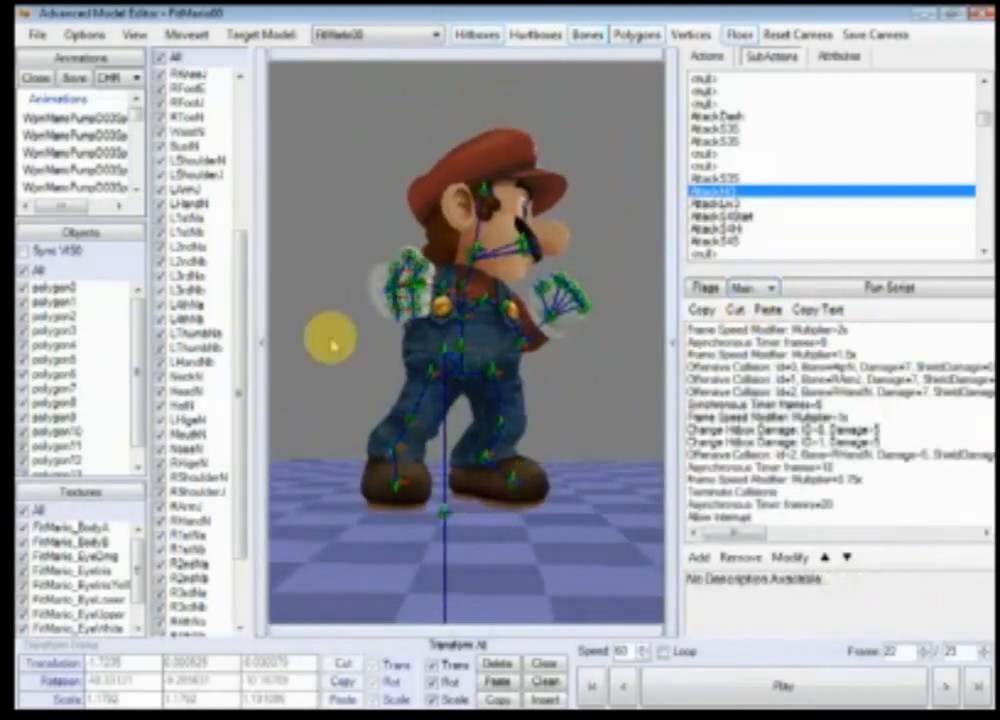
{"action": "left_click_drag", "start_coordinate": [241, 270], "coordinate": [260, 84]}
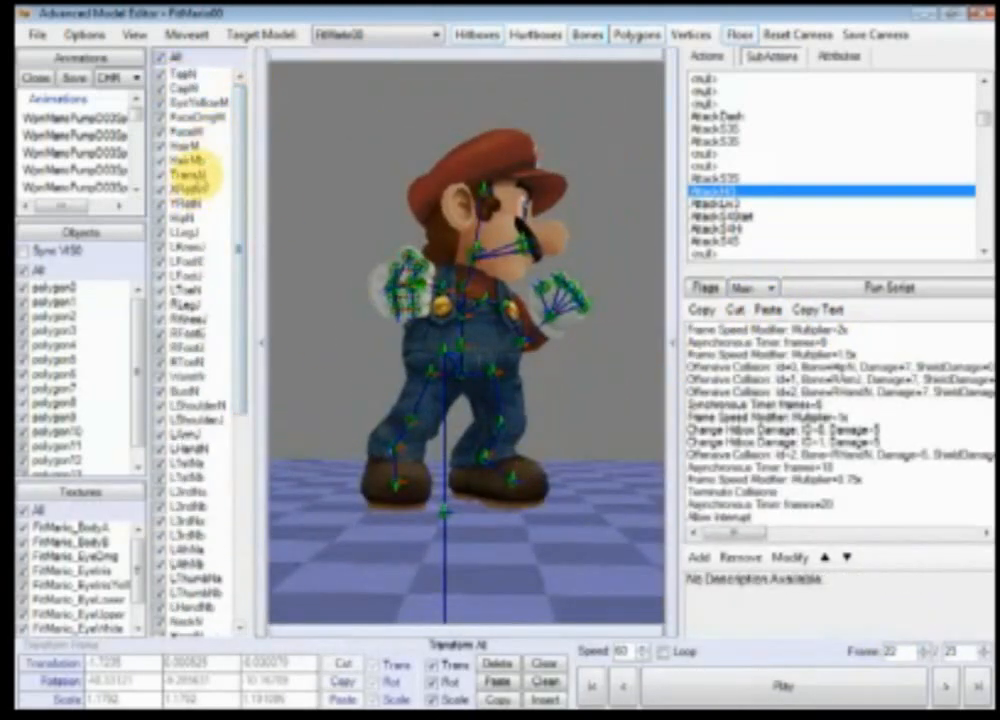
{"action": "left_click", "coordinate": [196, 174]}
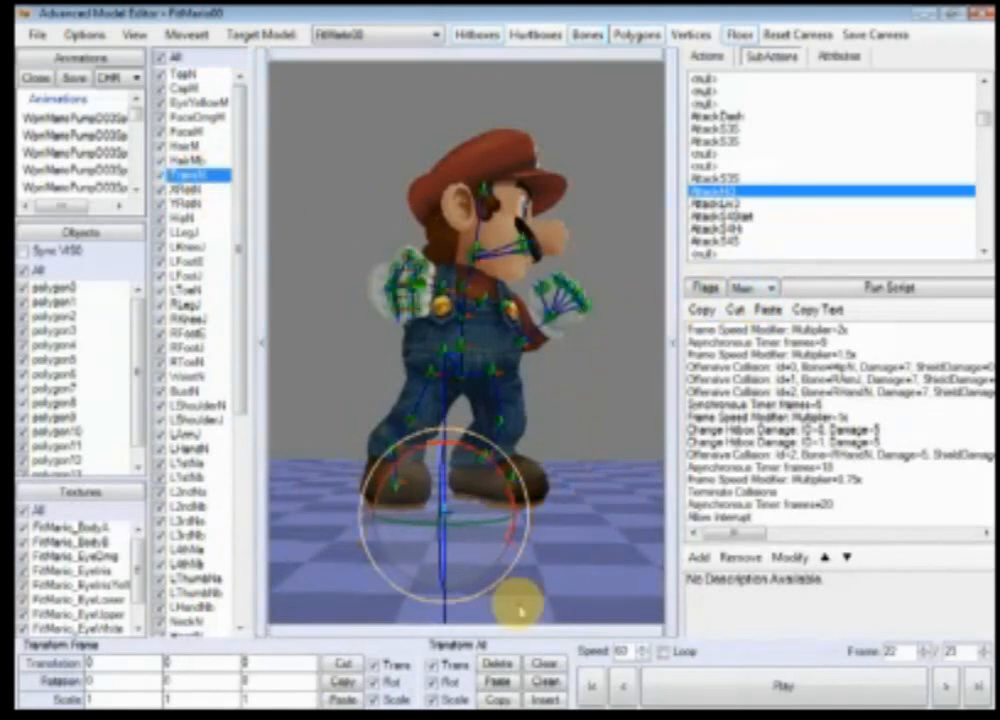
Step: Show the subaction's flags, hide them again, and select the first Offensive Collision event
{"action": "left_click", "coordinate": [707, 288]}
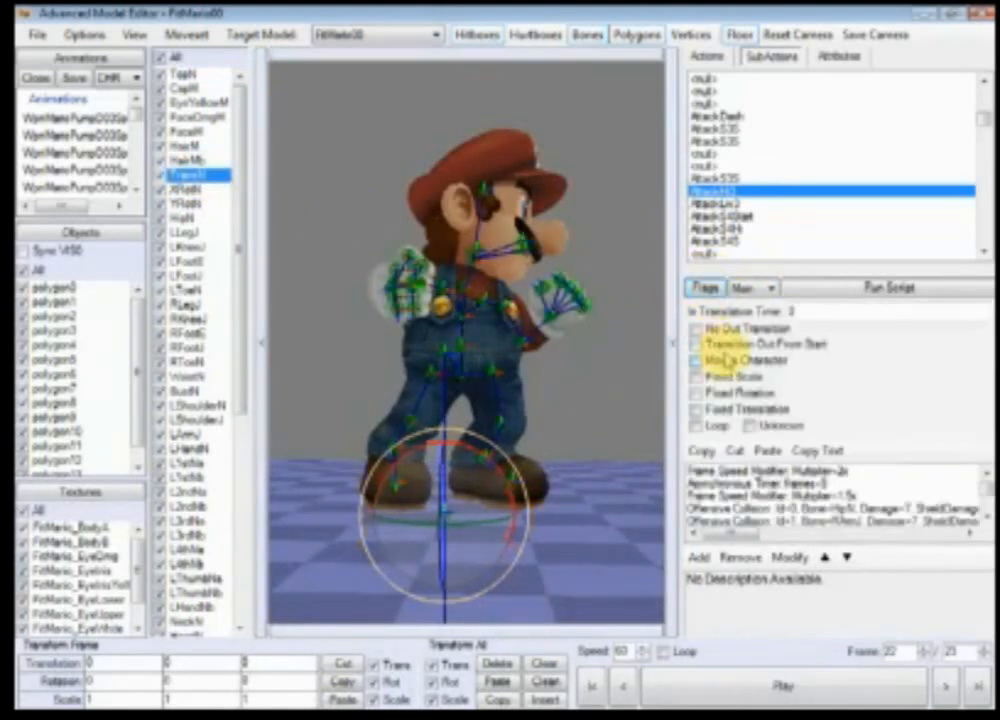
{"action": "left_click", "coordinate": [706, 289]}
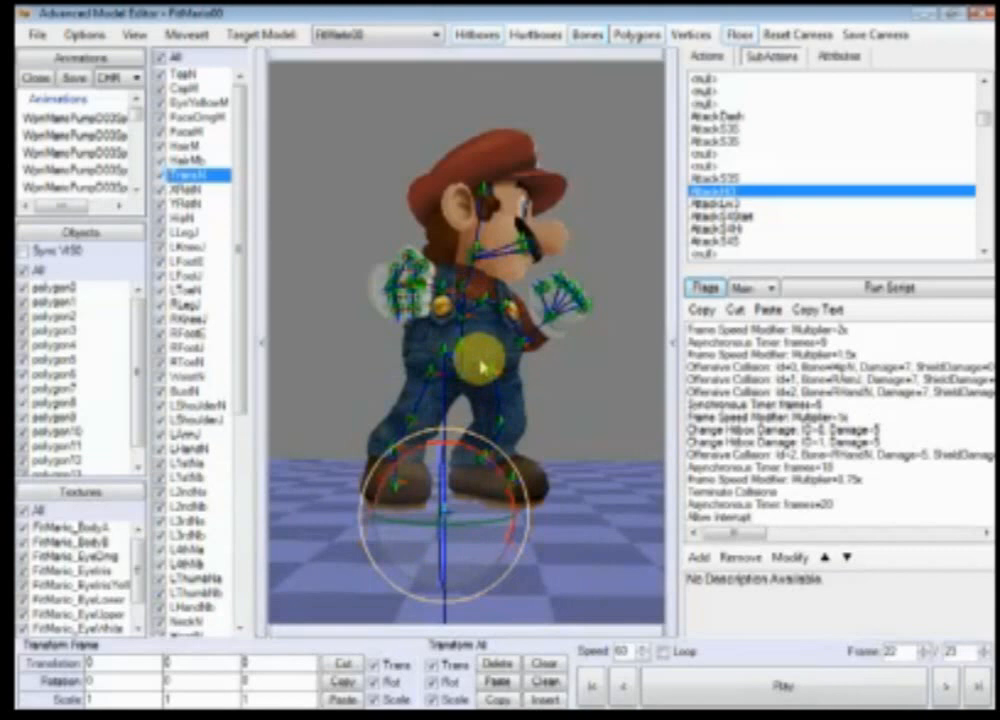
{"action": "left_click", "coordinate": [880, 368]}
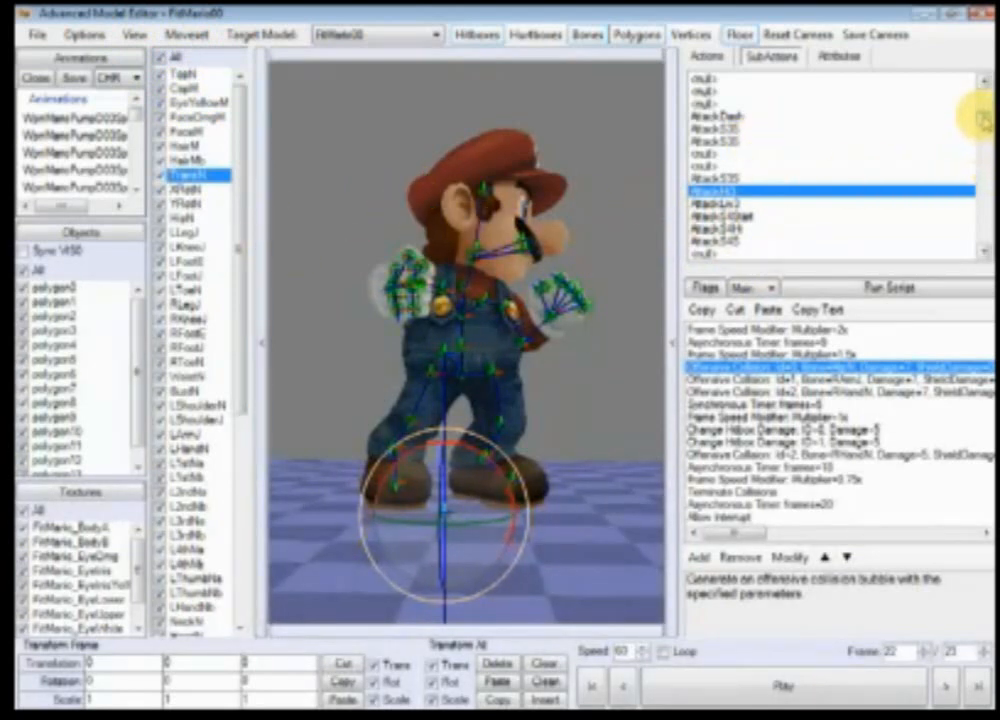
Step: Open Action275 in the actions list and scroll through its events
{"action": "left_click_drag", "start_coordinate": [985, 120], "coordinate": [978, 85]}
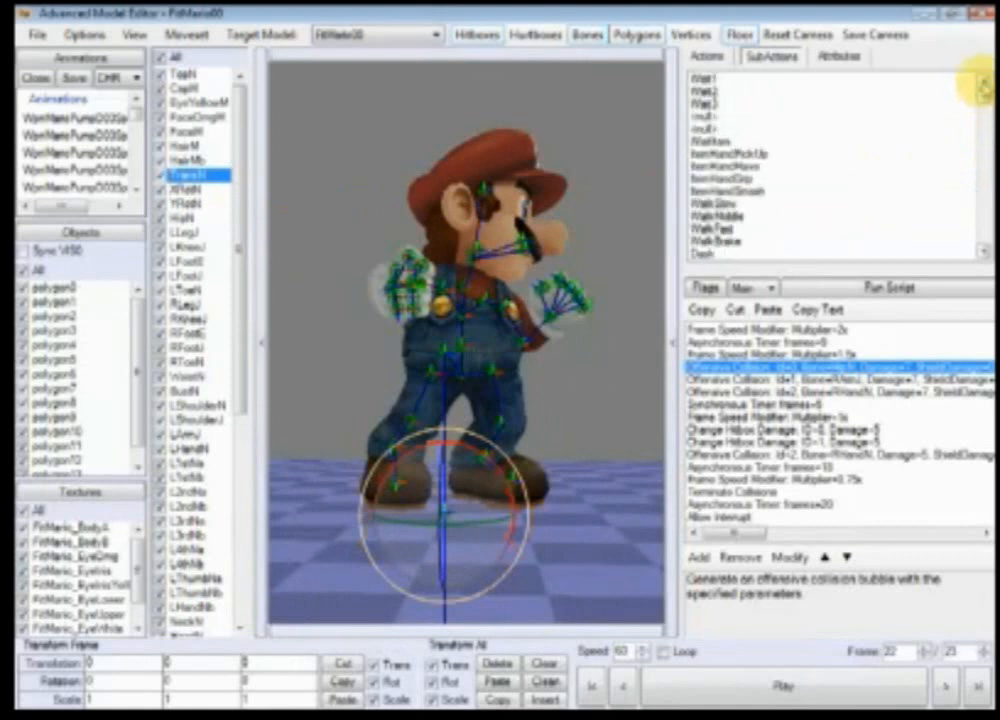
{"action": "left_click", "coordinate": [705, 58]}
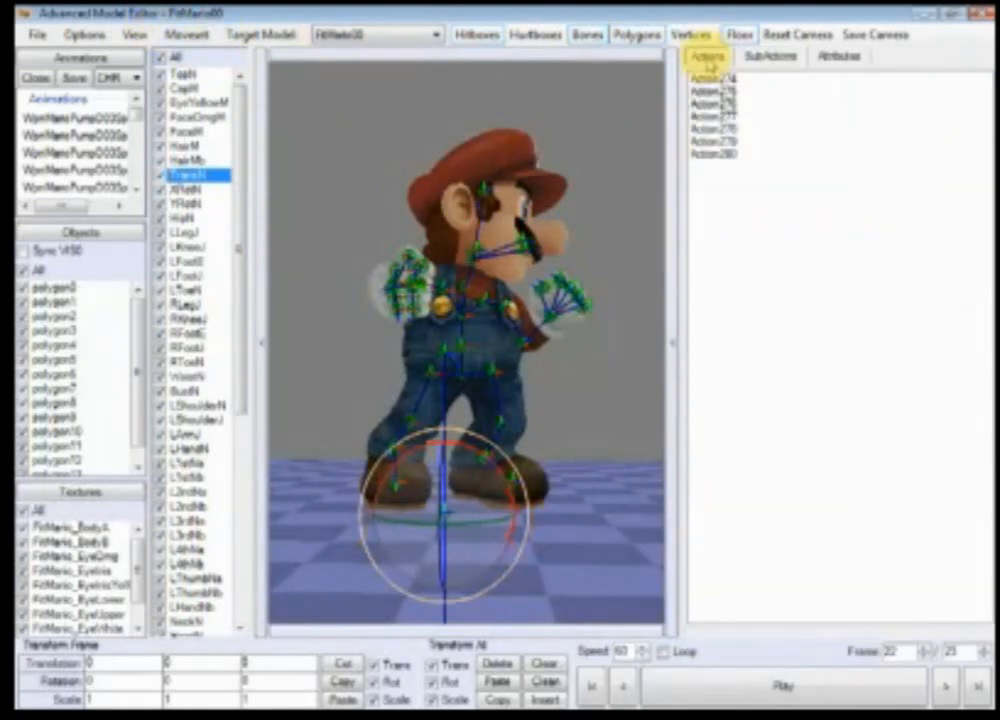
{"action": "left_click", "coordinate": [725, 90]}
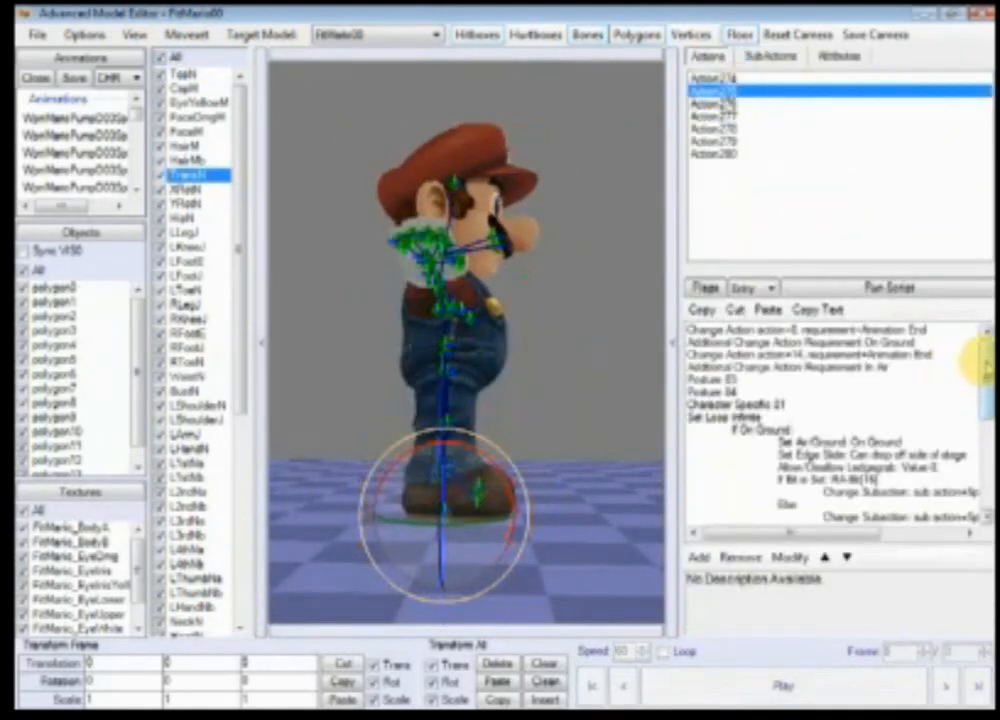
{"action": "mouse_move", "coordinate": [982, 361]}
{"action": "left_mouse_down"}
{"action": "mouse_move", "coordinate": [985, 455]}
{"action": "mouse_move", "coordinate": [983, 345]}
{"action": "left_mouse_up"}
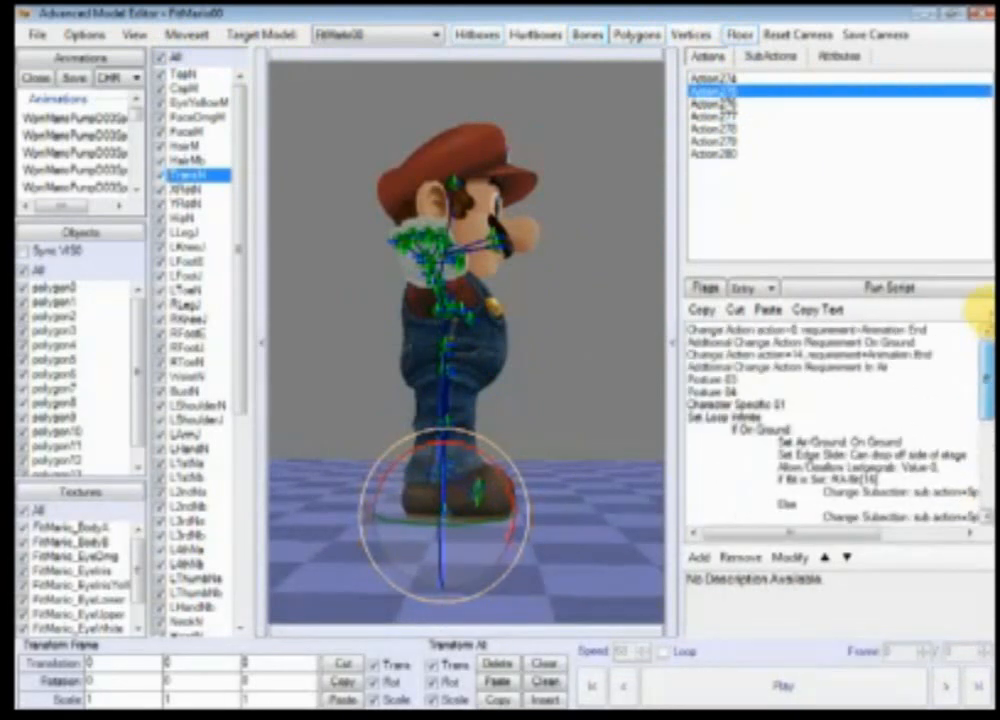
Step: Switch to the subactions list, scroll to the Attack11 subaction and view its GFX script
{"action": "left_click", "coordinate": [762, 58]}
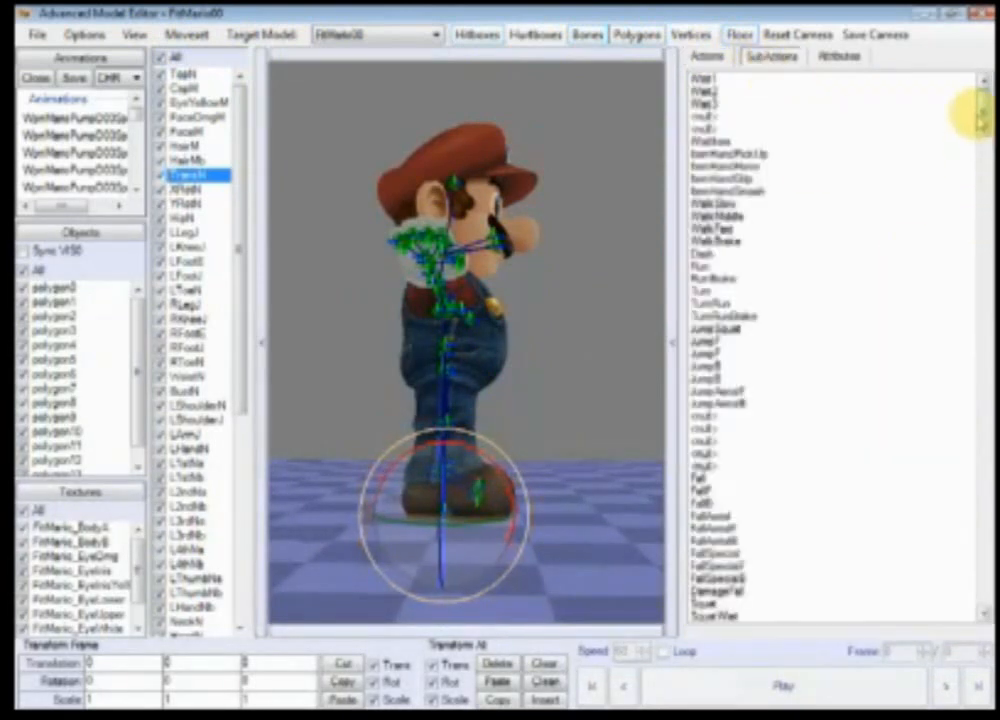
{"action": "left_click_drag", "start_coordinate": [980, 115], "coordinate": [980, 183]}
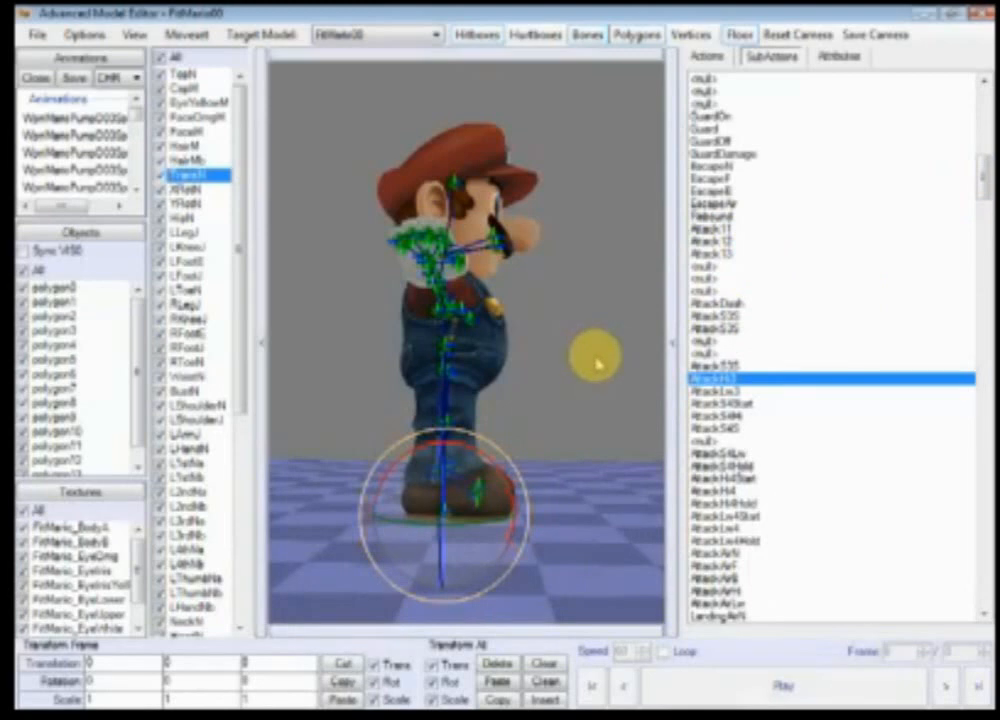
{"action": "left_click", "coordinate": [743, 228]}
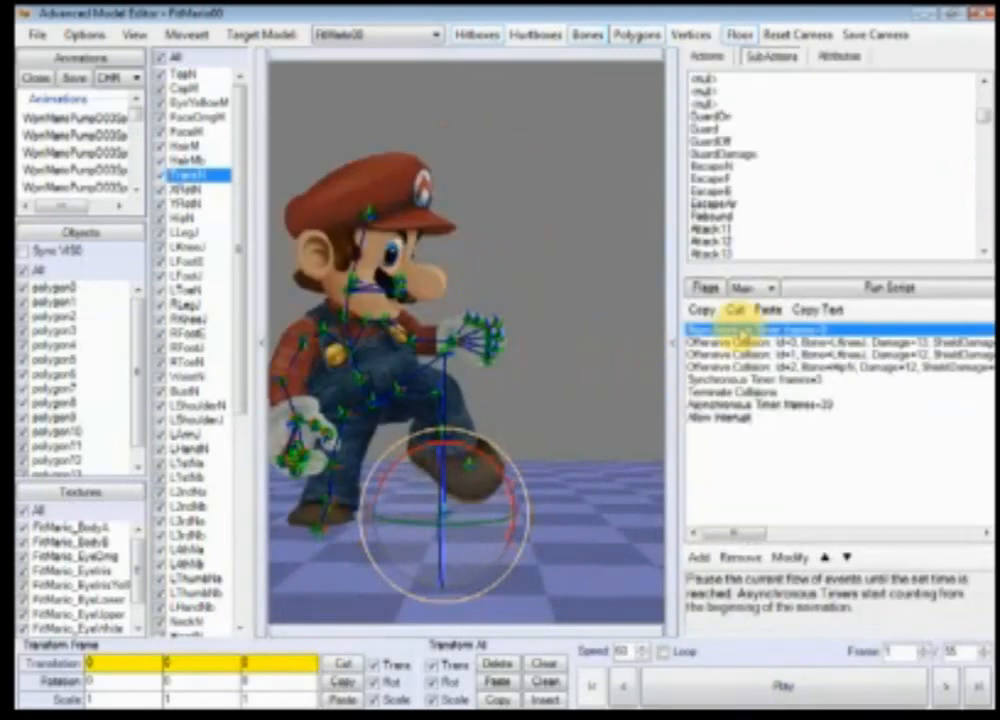
{"action": "left_click", "coordinate": [748, 287]}
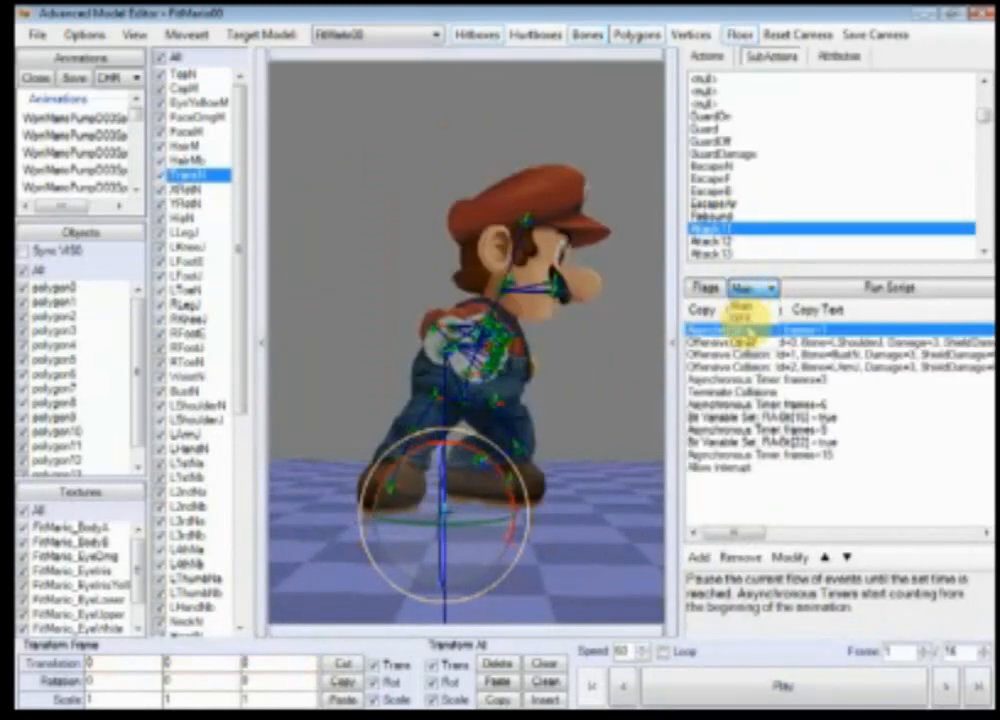
{"action": "left_click", "coordinate": [752, 312]}
{"action": "left_click", "coordinate": [771, 332]}
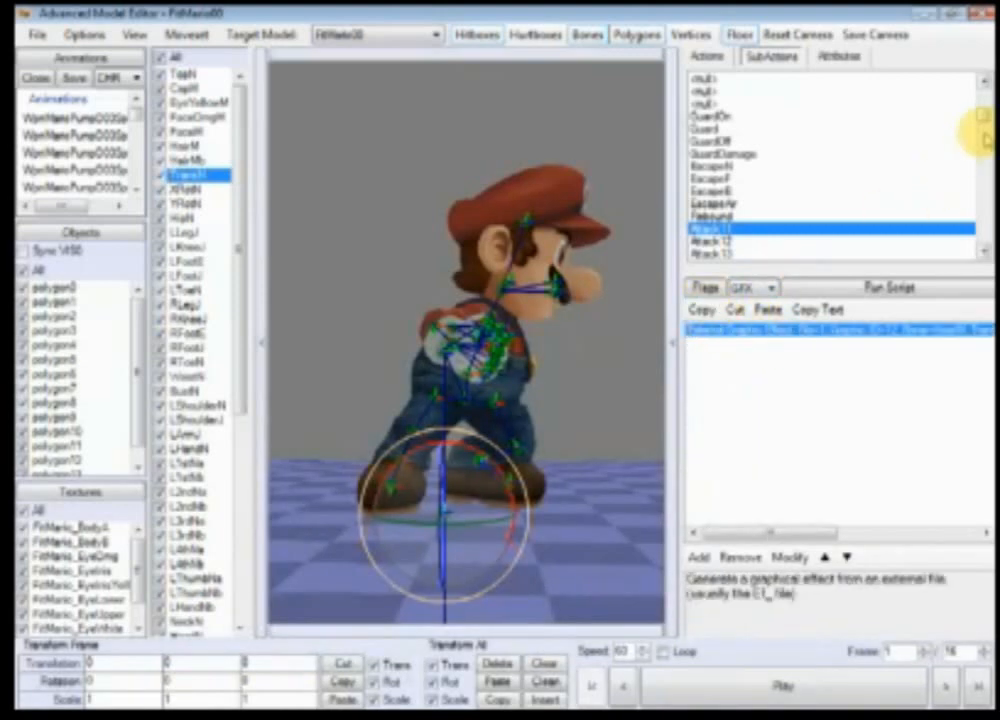
Step: Select the SpecialS subaction and step its animation forward frame by frame
{"action": "left_click_drag", "start_coordinate": [982, 132], "coordinate": [982, 240]}
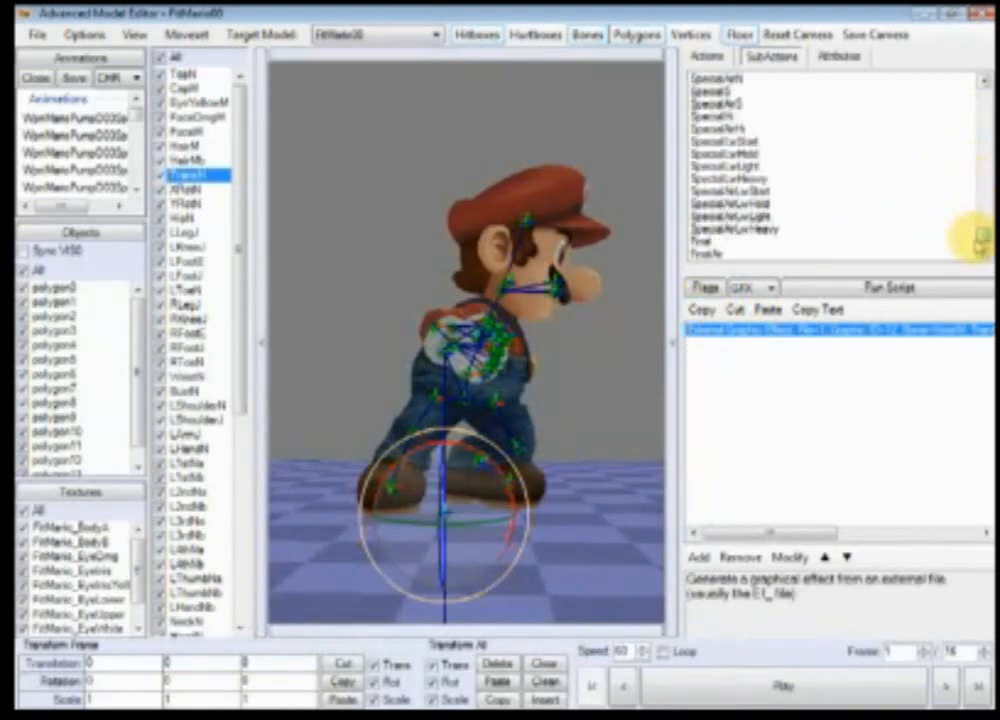
{"action": "left_click", "coordinate": [712, 91]}
{"action": "scroll", "coordinate": [557, 467], "scroll_direction": "down", "scroll_amount": 5}
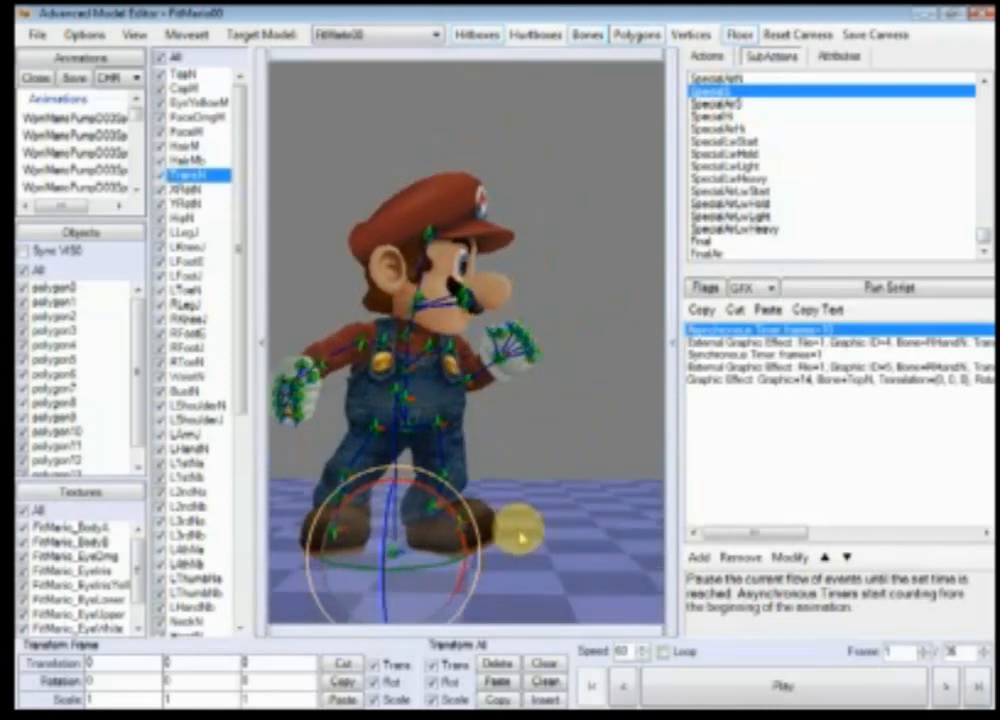
{"action": "left_click", "coordinate": [950, 686]}
{"action": "left_click", "coordinate": [948, 686]}
{"action": "left_click", "coordinate": [950, 688]}
{"action": "left_click", "coordinate": [950, 688]}
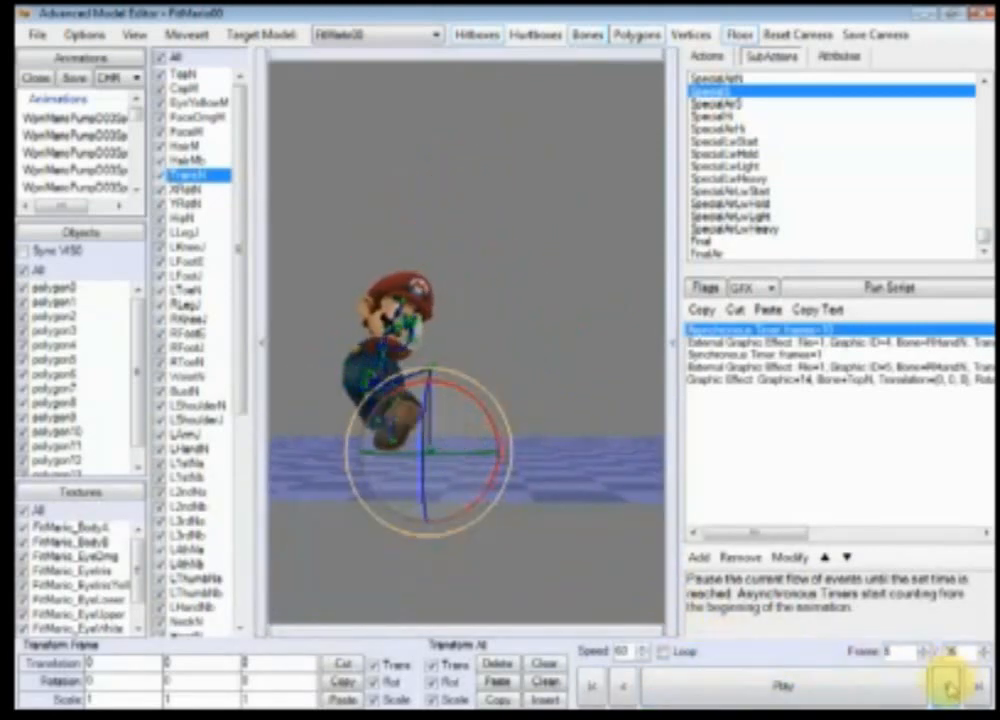
{"action": "left_click", "coordinate": [950, 688]}
{"action": "left_click", "coordinate": [950, 688]}
{"action": "left_click", "coordinate": [950, 688]}
{"action": "left_click", "coordinate": [950, 688]}
{"action": "left_click", "coordinate": [950, 688]}
{"action": "left_click", "coordinate": [950, 688]}
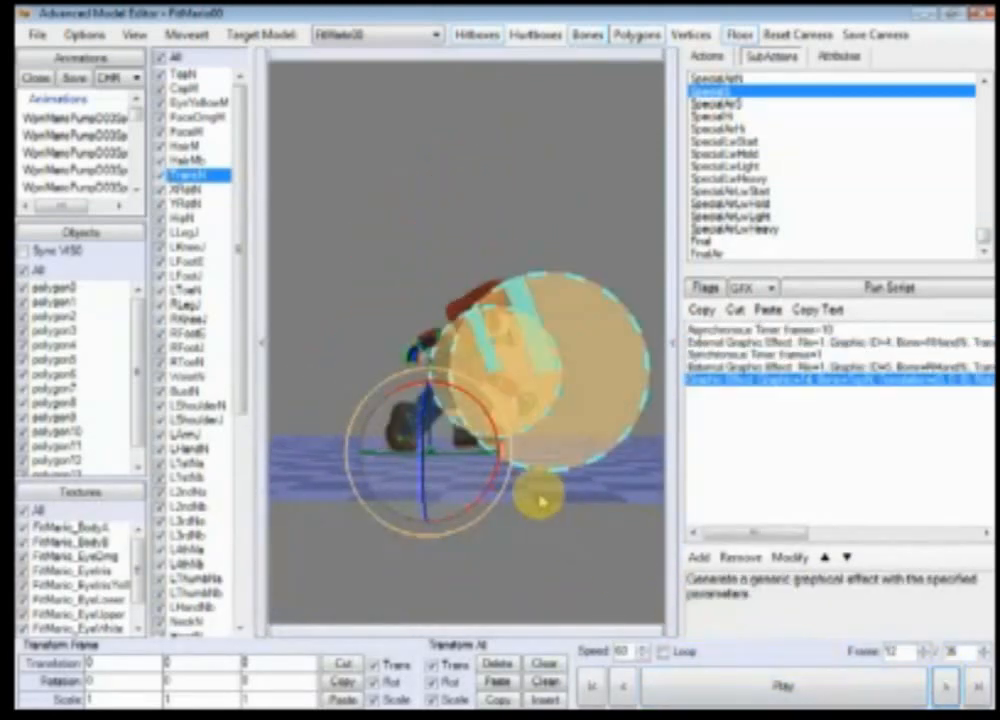
Step: Step one frame back and forward and orbit the view to examine the SpecialS cape effect
{"action": "scroll", "coordinate": [417, 496], "scroll_direction": "up", "scroll_amount": 8}
{"action": "scroll", "coordinate": [400, 470], "scroll_direction": "down", "scroll_amount": 8}
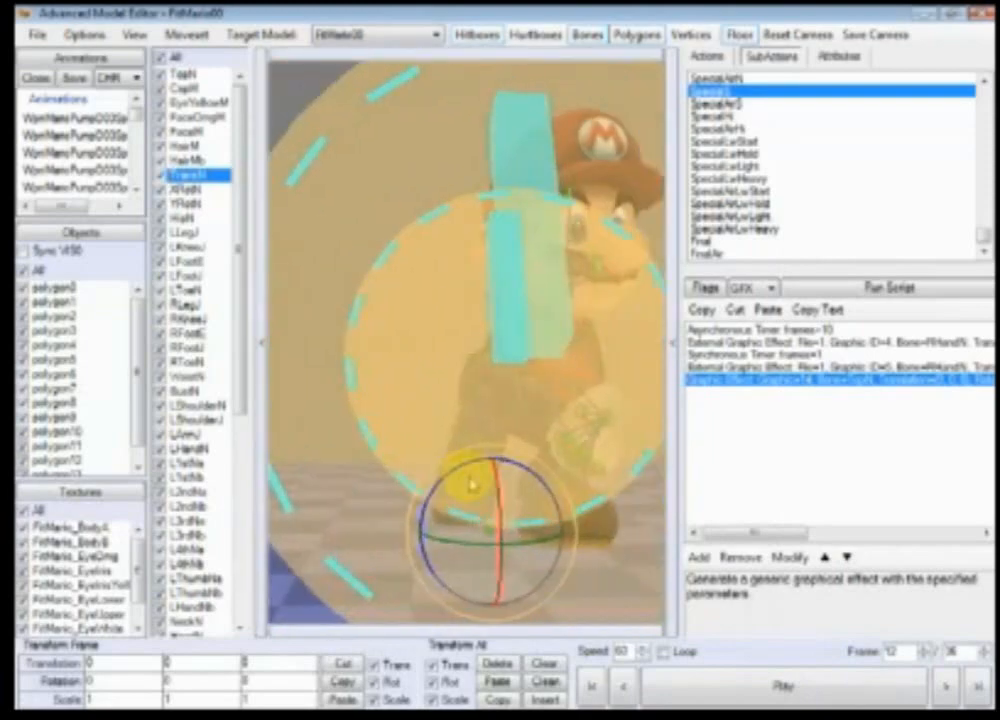
{"action": "left_click", "coordinate": [622, 688]}
{"action": "left_click", "coordinate": [948, 685]}
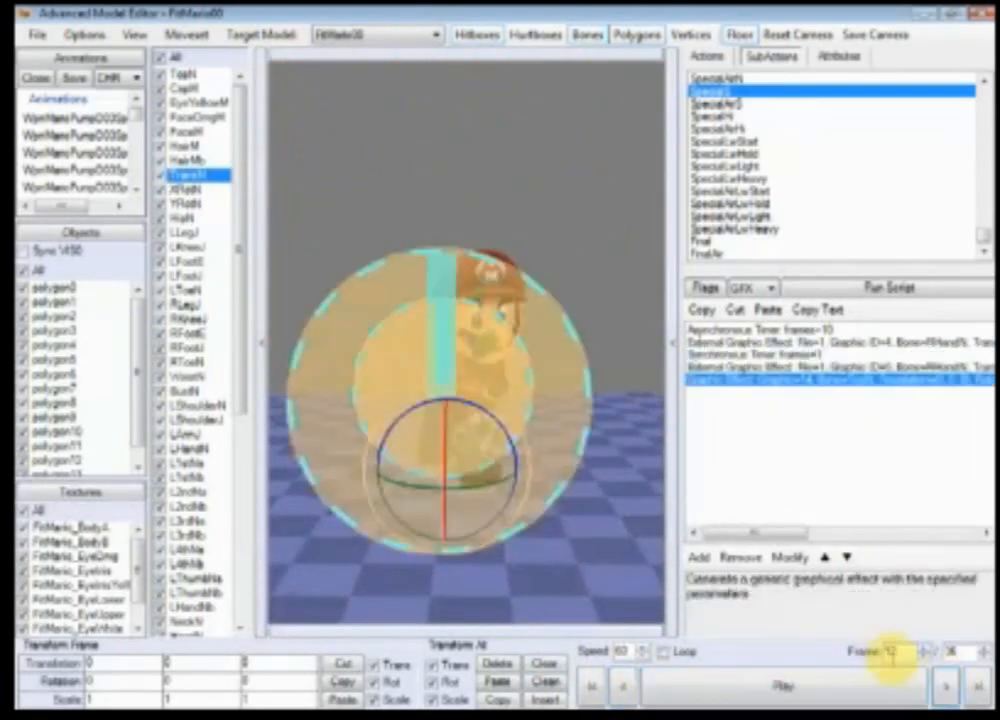
{"action": "scroll", "coordinate": [487, 448], "scroll_direction": "up", "scroll_amount": 5}
{"action": "mouse_move", "coordinate": [505, 455]}
{"action": "right_mouse_down"}
{"action": "mouse_move", "coordinate": [536, 400]}
{"action": "mouse_move", "coordinate": [431, 418]}
{"action": "mouse_move", "coordinate": [519, 466]}
{"action": "mouse_move", "coordinate": [492, 468]}
{"action": "right_mouse_up"}
{"action": "scroll", "coordinate": [505, 470], "scroll_direction": "down", "scroll_amount": 4}
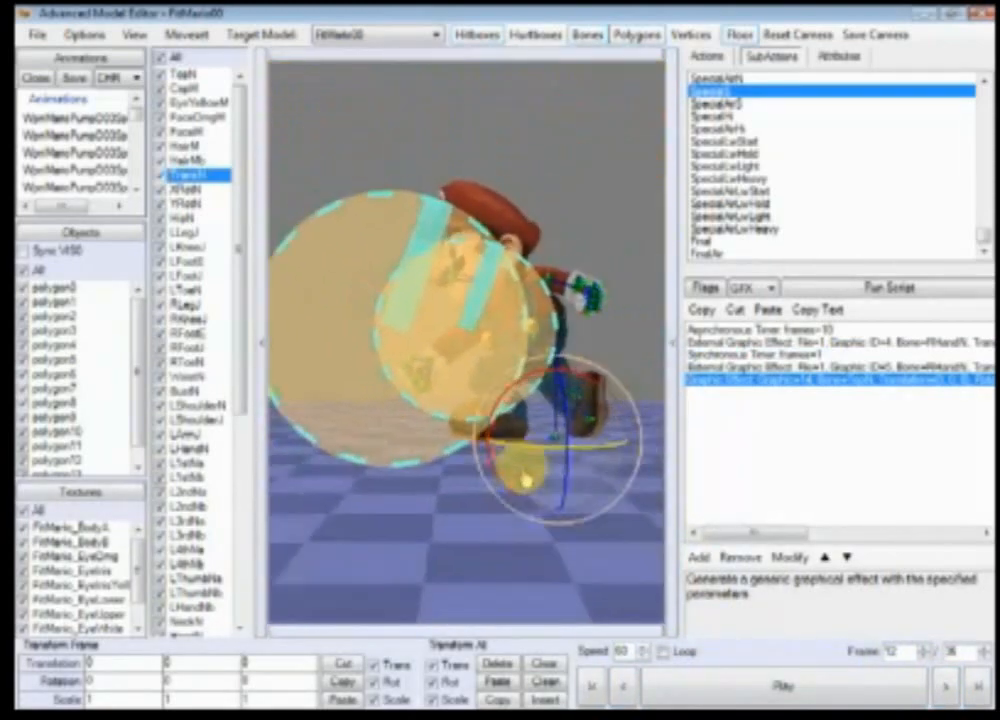
Step: Compare the SpecialS Main and GFX scripts, selecting the second Asynchronous Timer and toggling the flags display
{"action": "left_click", "coordinate": [746, 288]}
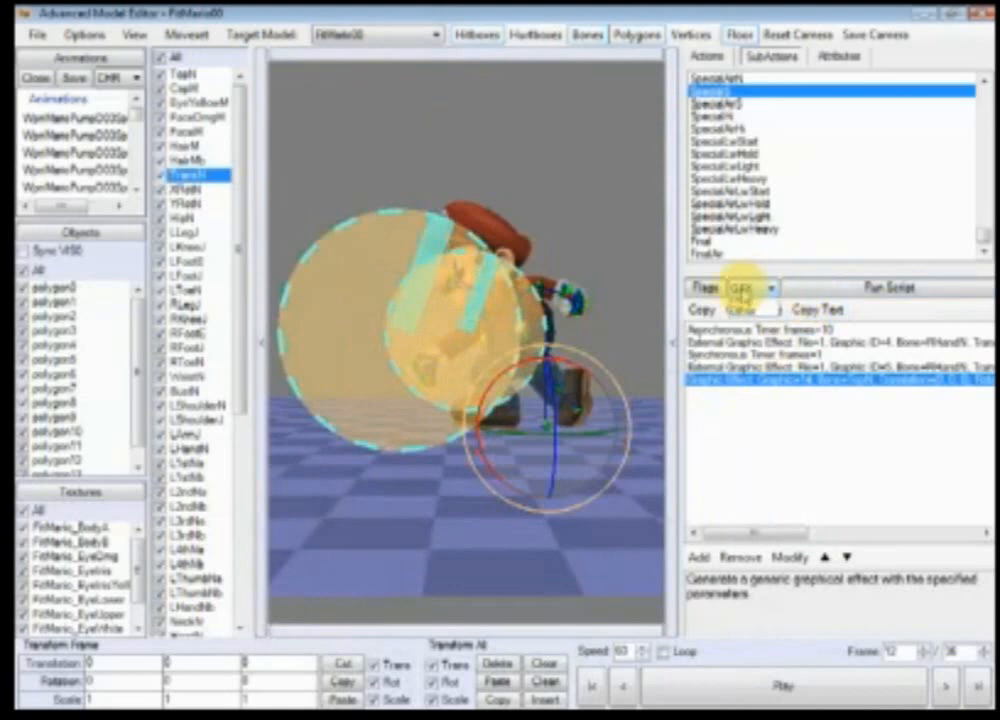
{"action": "left_click", "coordinate": [749, 303]}
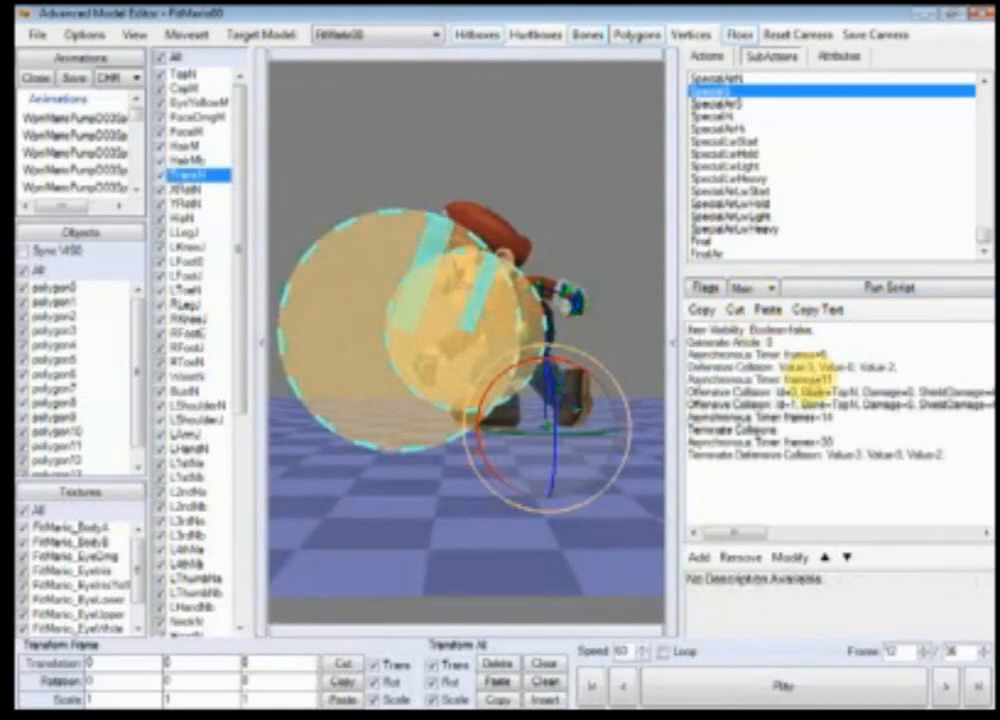
{"action": "left_click", "coordinate": [810, 379]}
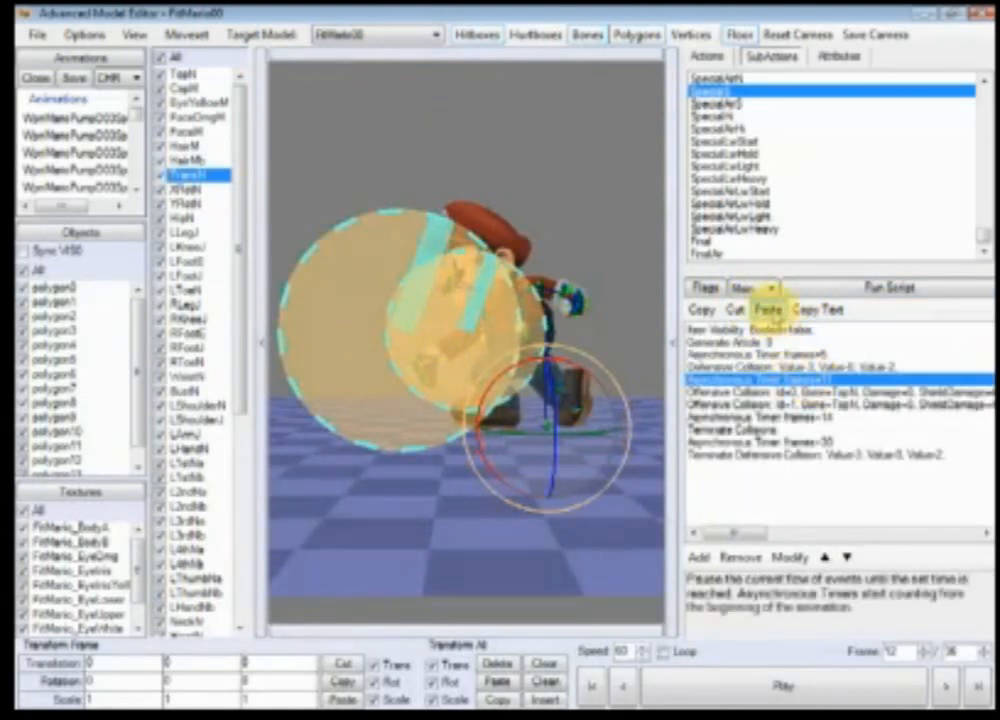
{"action": "left_click", "coordinate": [759, 290]}
{"action": "left_click", "coordinate": [752, 304]}
{"action": "left_click", "coordinate": [753, 290]}
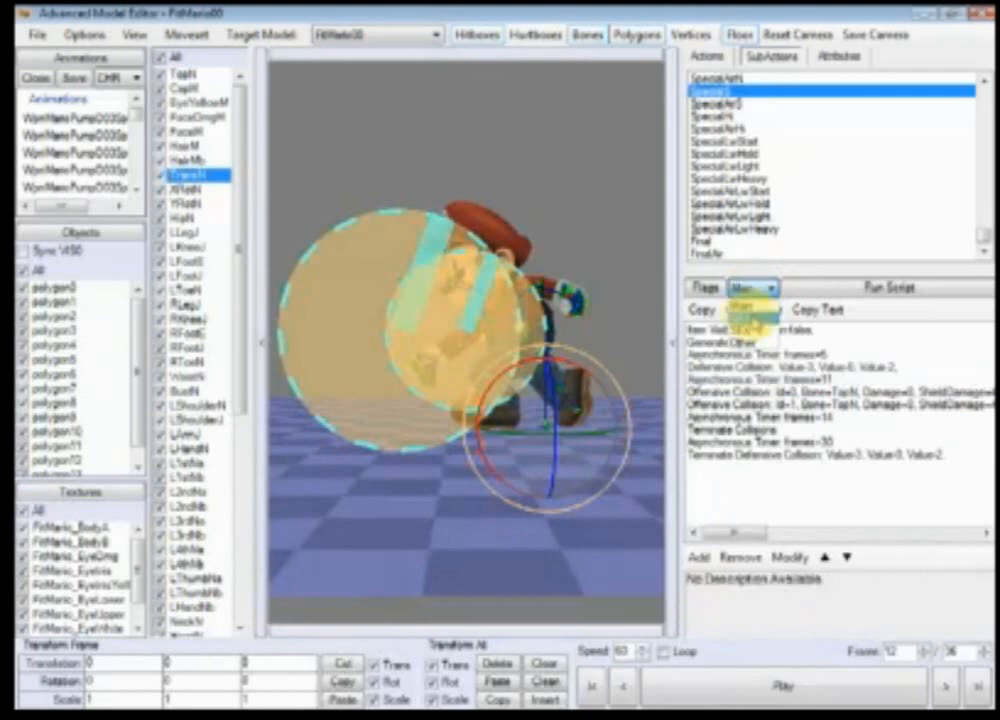
{"action": "left_click", "coordinate": [752, 317]}
{"action": "left_click", "coordinate": [708, 288]}
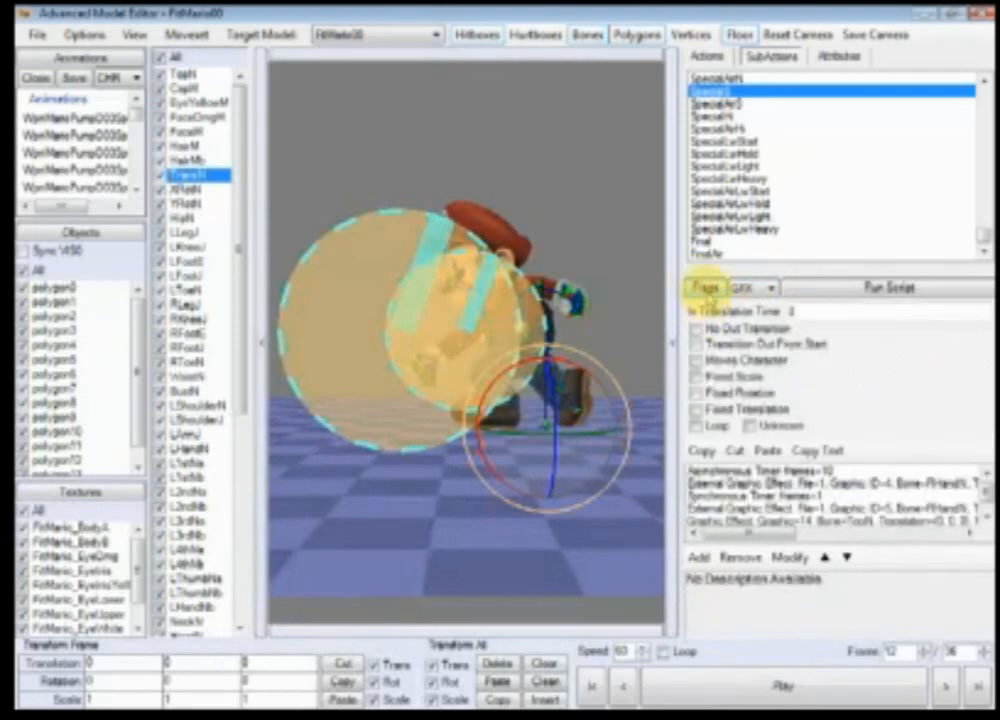
{"action": "left_click", "coordinate": [707, 291]}
{"action": "left_click", "coordinate": [749, 290]}
{"action": "left_click", "coordinate": [751, 303]}
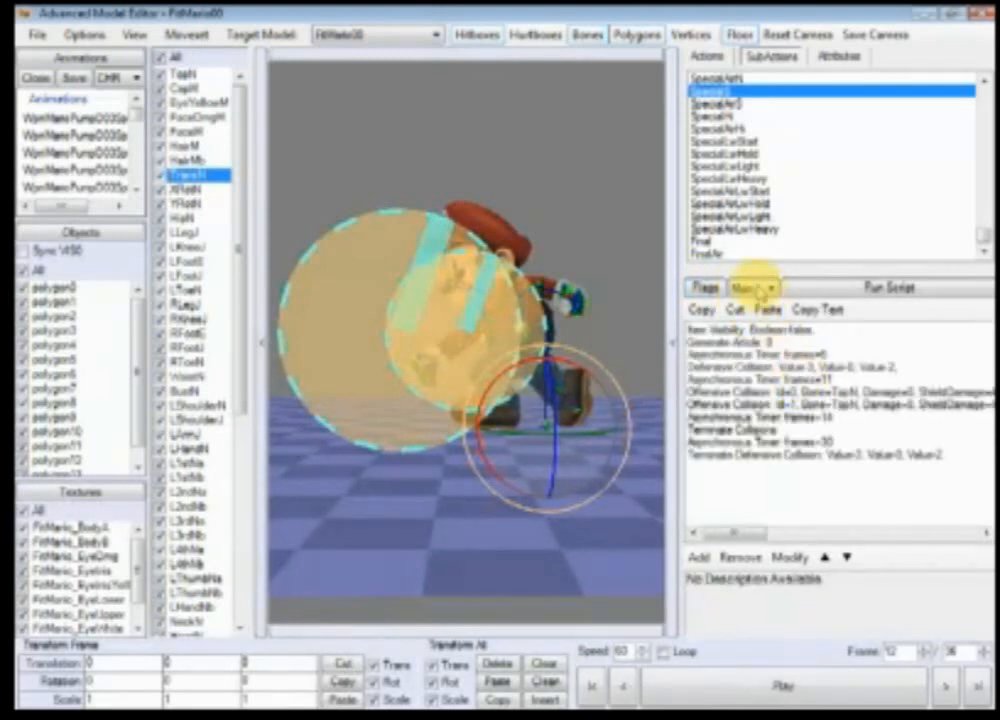
{"action": "left_click", "coordinate": [760, 291]}
{"action": "left_click", "coordinate": [756, 317]}
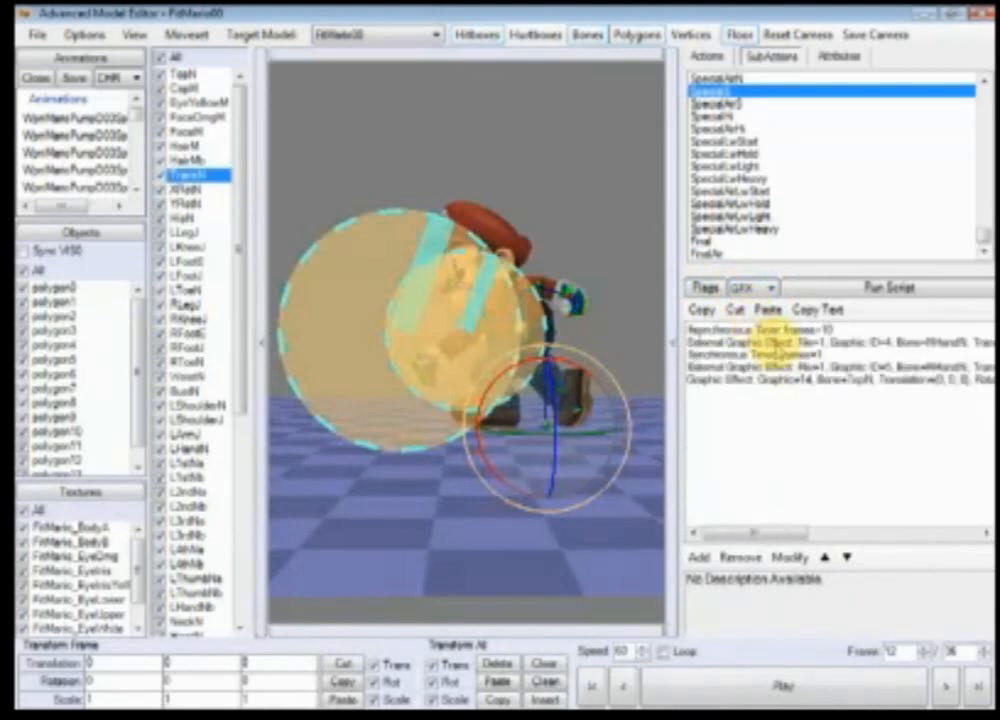
Step: Paste an External Graphic Effect after the Synchronous Timer in the GFX script and attach it to the ThrowN bone
{"action": "left_click", "coordinate": [774, 354]}
{"action": "left_click", "coordinate": [769, 311]}
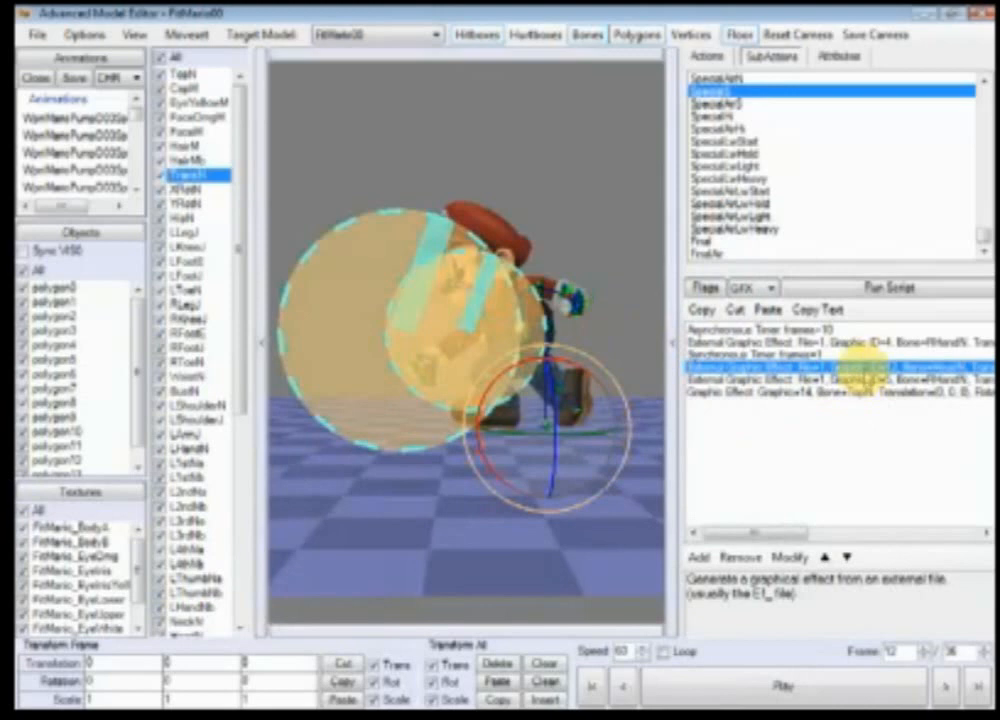
{"action": "double_click", "coordinate": [860, 366]}
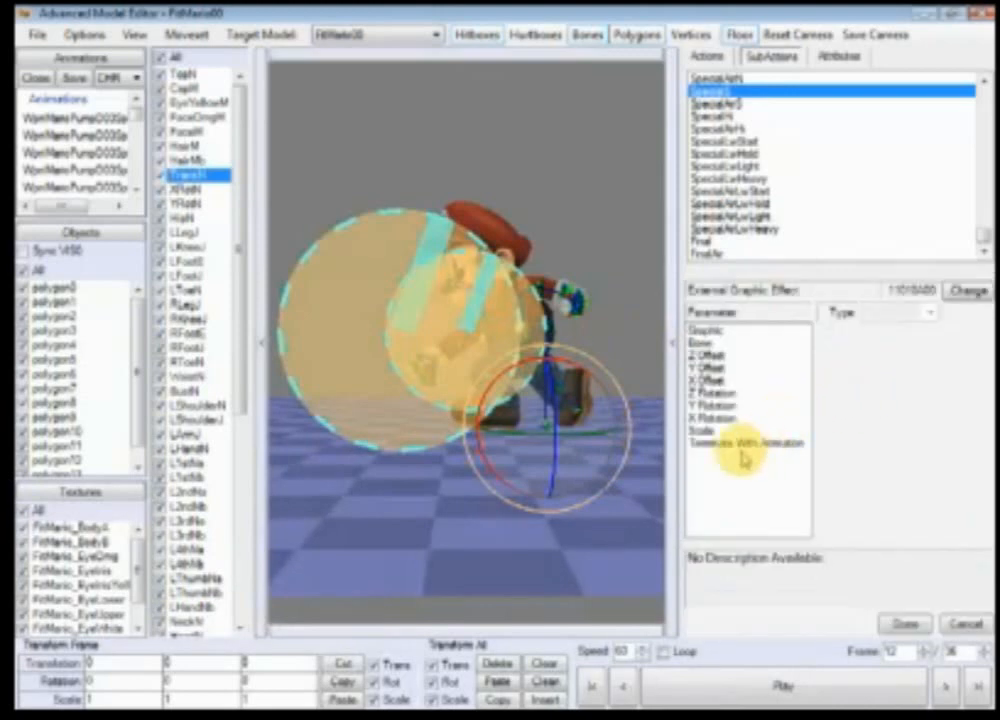
{"action": "scroll", "coordinate": [241, 212], "scroll_direction": "down", "scroll_amount": 8}
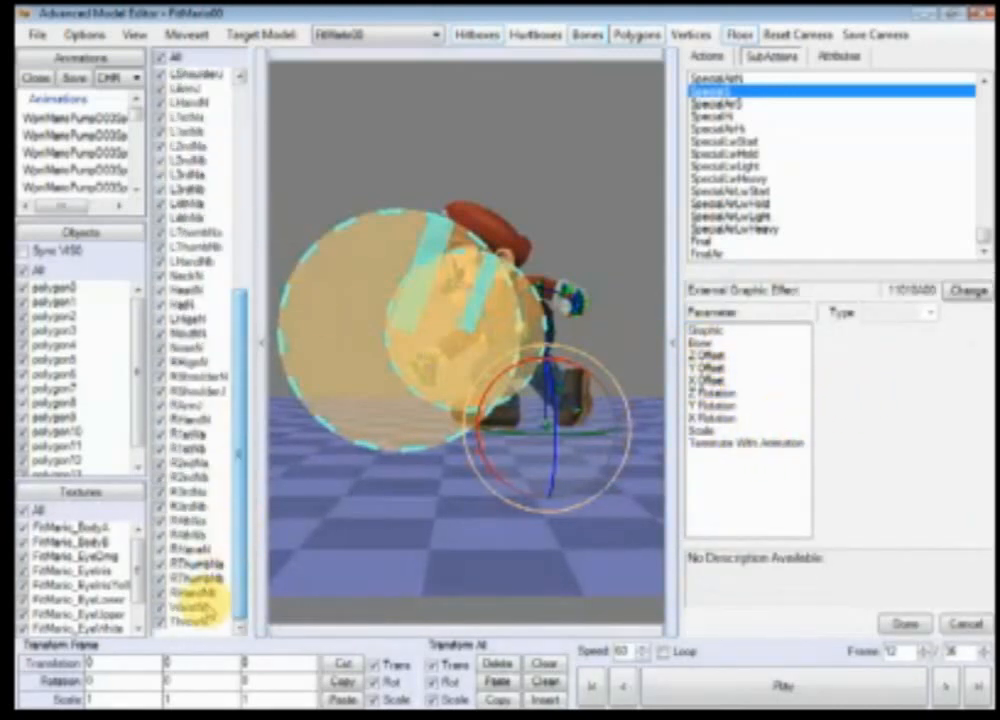
{"action": "left_click", "coordinate": [195, 622]}
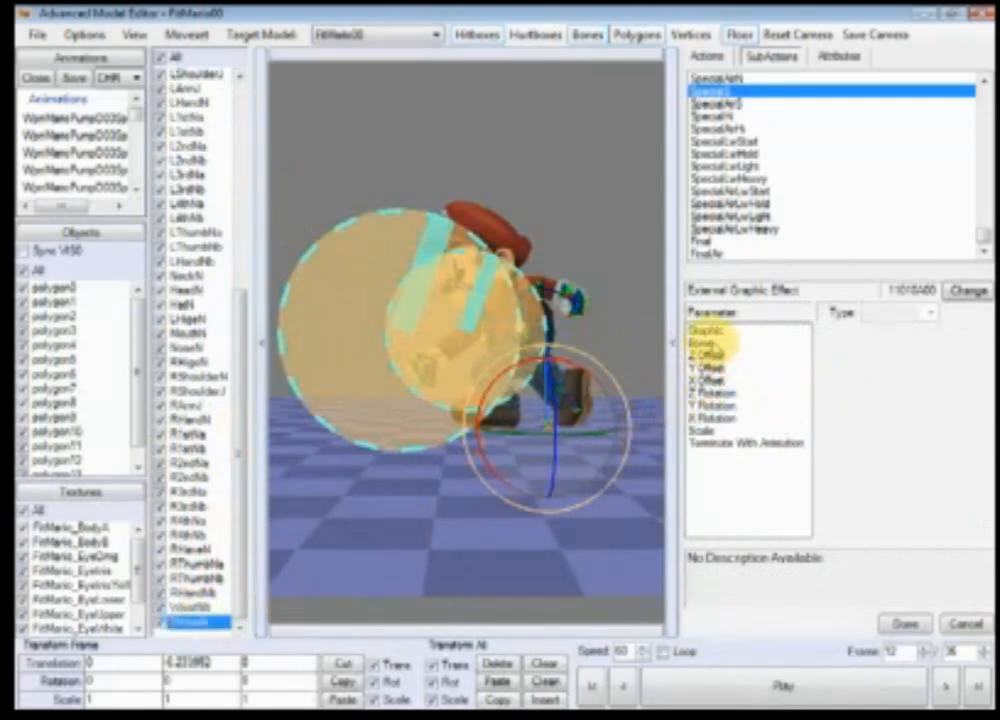
{"action": "left_click", "coordinate": [705, 342]}
{"action": "right_click", "coordinate": [180, 622]}
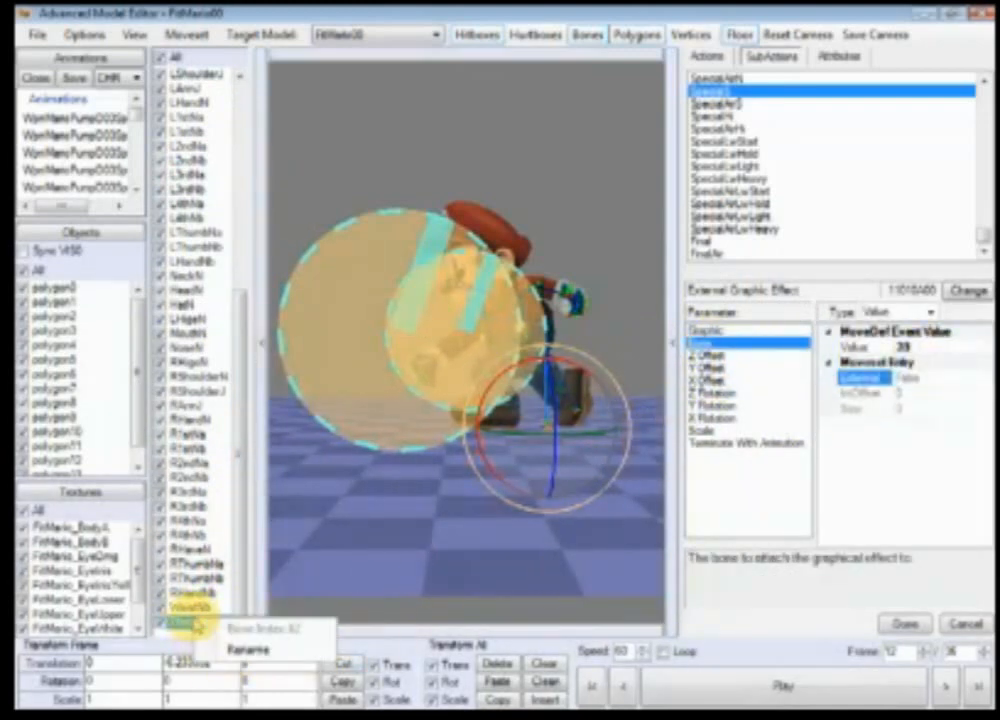
{"action": "left_click", "coordinate": [905, 346]}
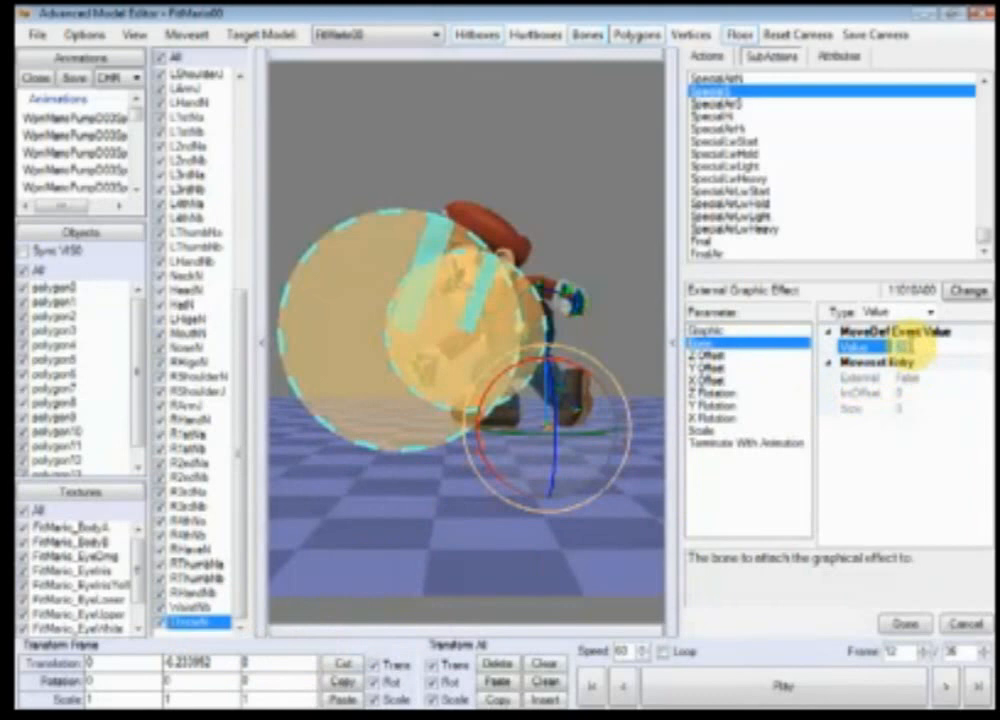
{"action": "left_click", "coordinate": [905, 623]}
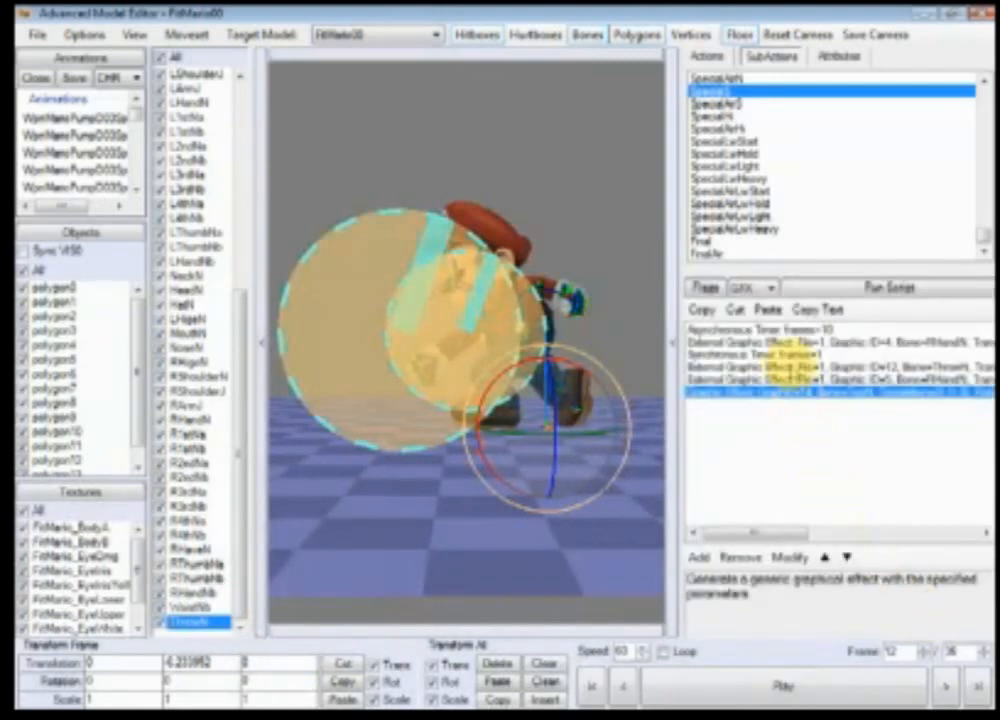
Step: Open the second Offensive Collision in the SpecialS Main script, enter 2 for its Bone/Id and open its Damage value
{"action": "left_click", "coordinate": [754, 288]}
{"action": "left_click", "coordinate": [756, 303]}
{"action": "left_click", "coordinate": [808, 392]}
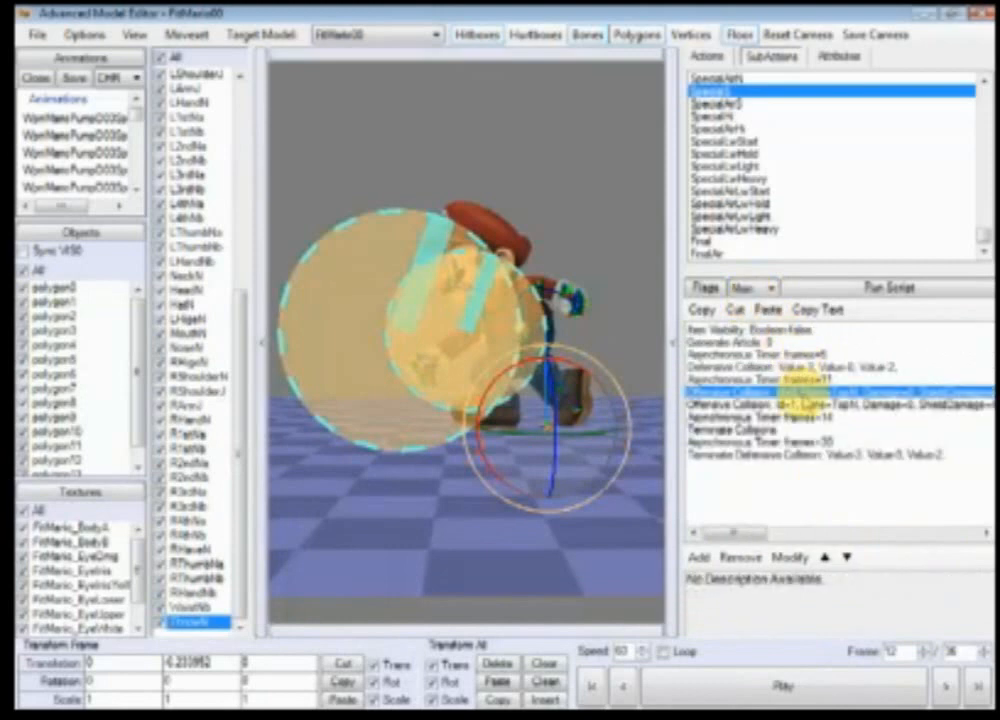
{"action": "left_click", "coordinate": [705, 404]}
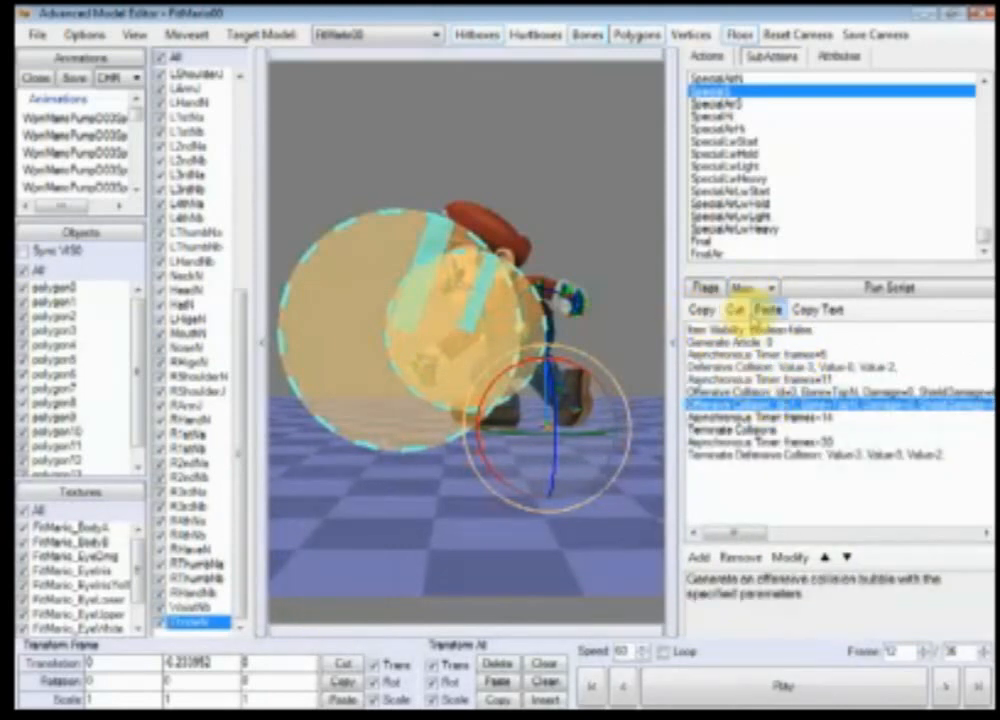
{"action": "left_click", "coordinate": [768, 310]}
{"action": "double_click", "coordinate": [808, 419]}
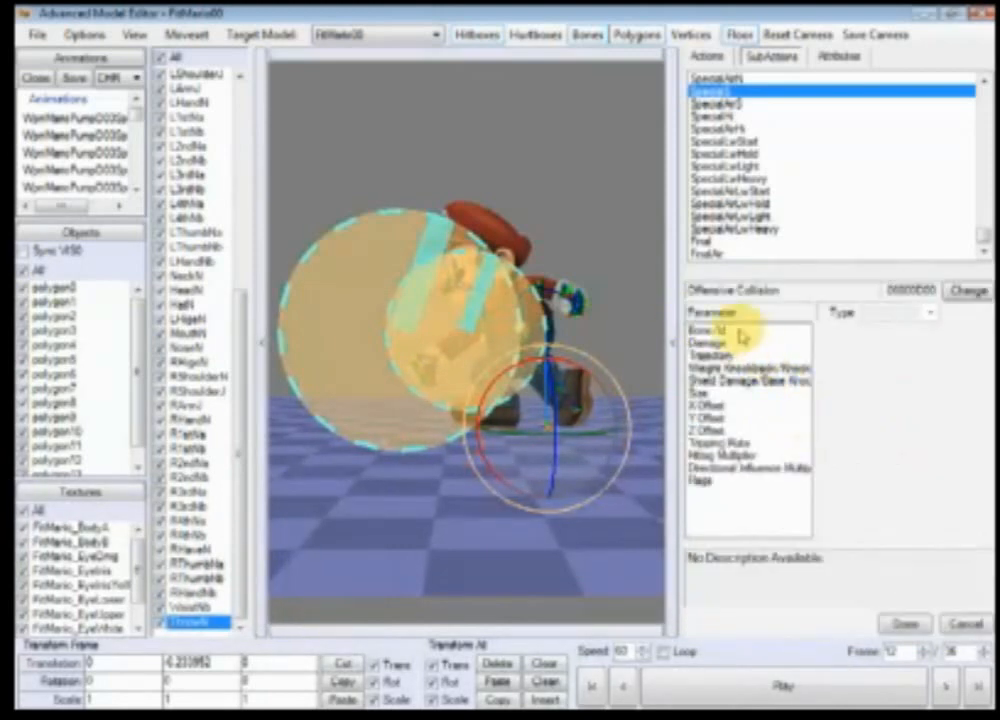
{"action": "left_click", "coordinate": [743, 332]}
{"action": "double_click", "coordinate": [909, 363]}
{"action": "type", "text": "2"}
{"action": "left_click", "coordinate": [766, 343]}
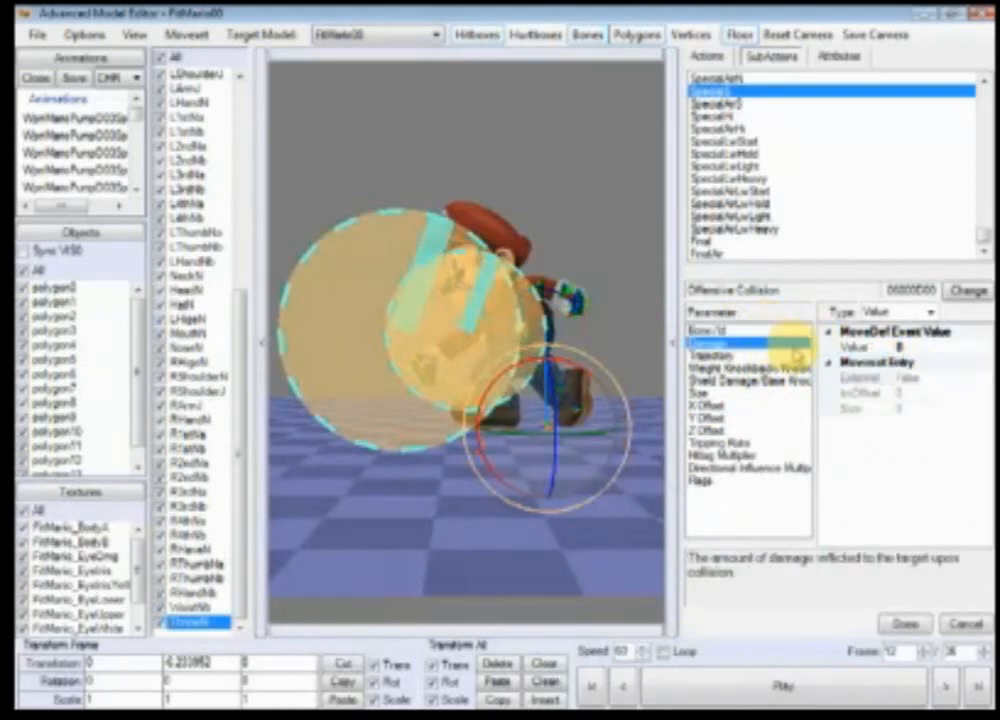
{"action": "left_click", "coordinate": [927, 345]}
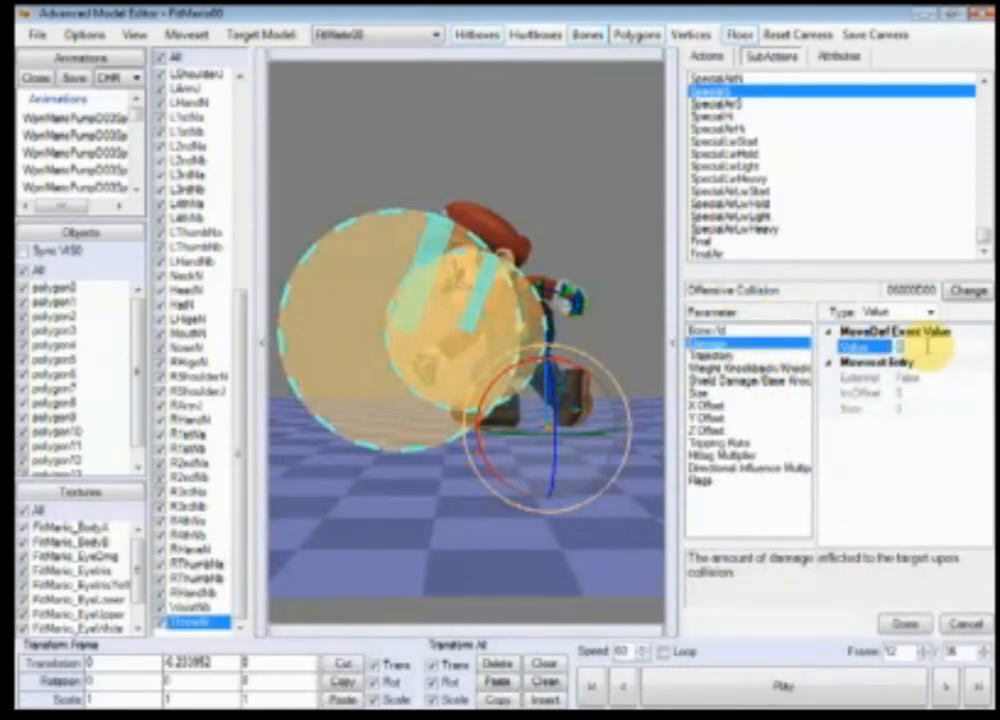
Step: Review the Offensive Collision's parameters, including its flags and X, Y and Z offsets
{"action": "left_click", "coordinate": [700, 467]}
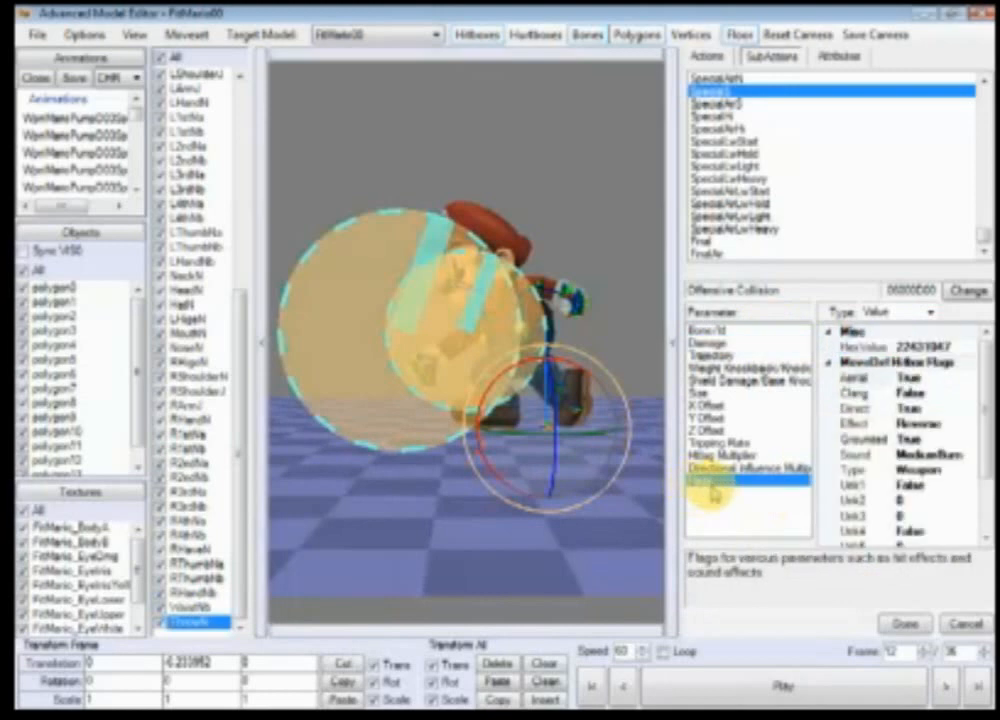
{"action": "left_click", "coordinate": [755, 455]}
{"action": "left_click", "coordinate": [712, 442]}
{"action": "left_click", "coordinate": [712, 430]}
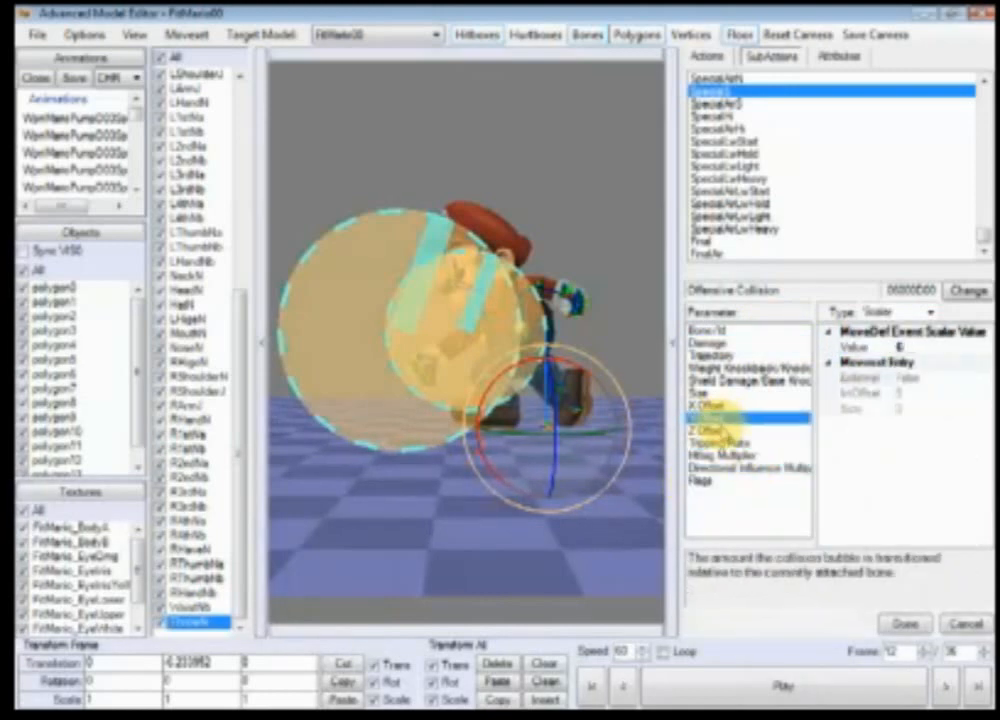
{"action": "left_click", "coordinate": [725, 407]}
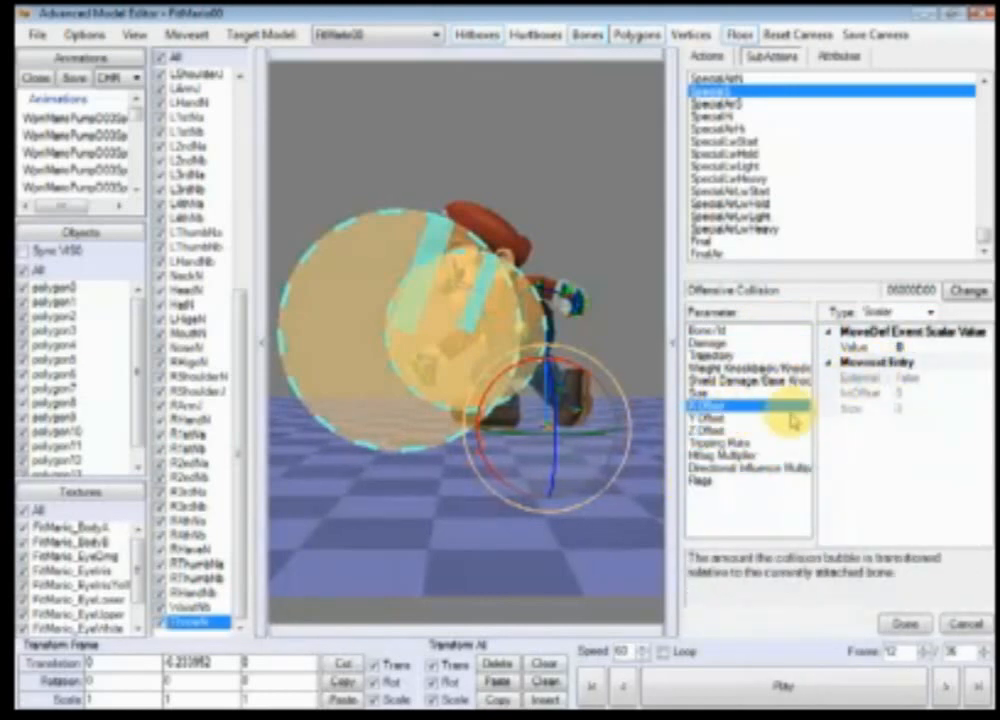
{"action": "left_click", "coordinate": [855, 347]}
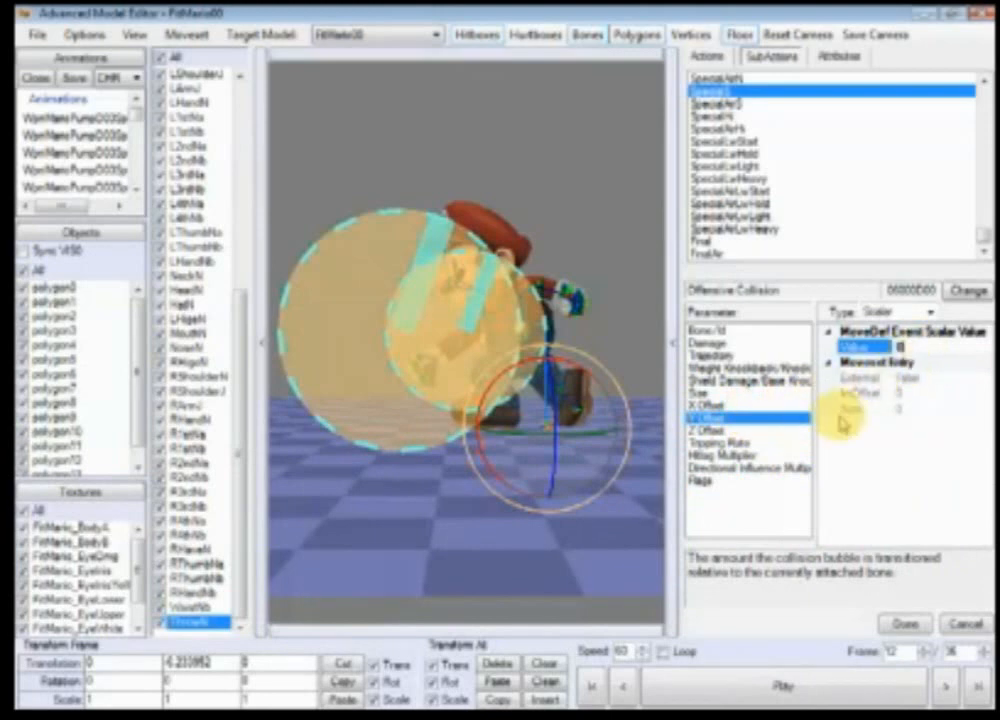
{"action": "left_click", "coordinate": [738, 430]}
{"action": "left_click", "coordinate": [900, 347]}
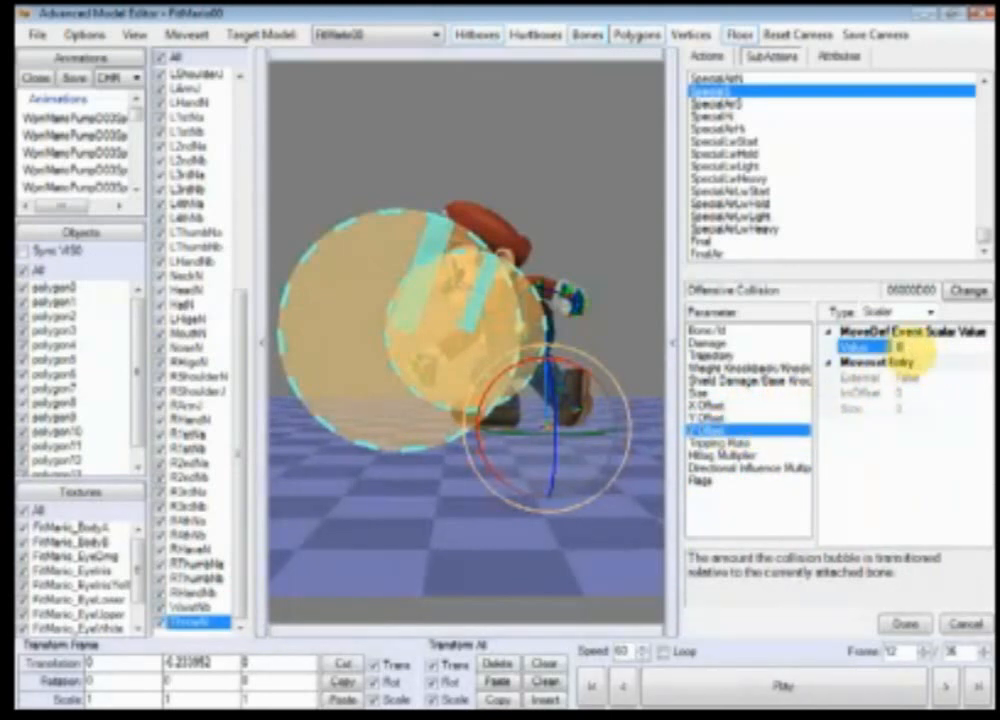
Step: Change the event type to Special Offensive Collision
{"action": "left_click", "coordinate": [970, 291]}
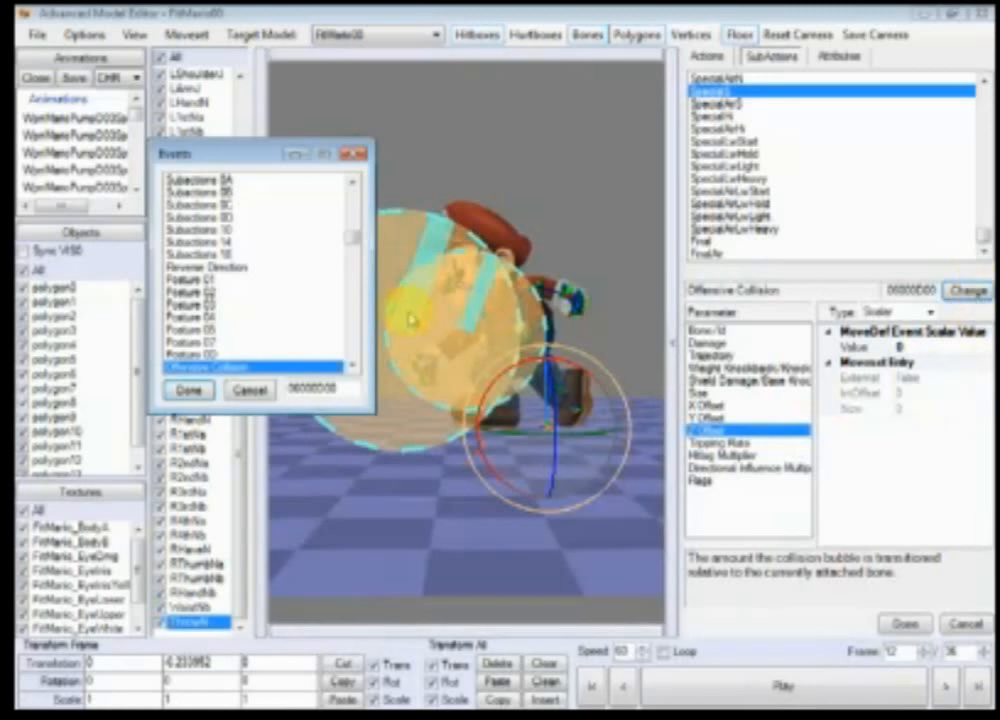
{"action": "scroll", "coordinate": [346, 362], "scroll_direction": "down", "scroll_amount": 1}
{"action": "scroll", "coordinate": [350, 368], "scroll_direction": "down", "scroll_amount": 1}
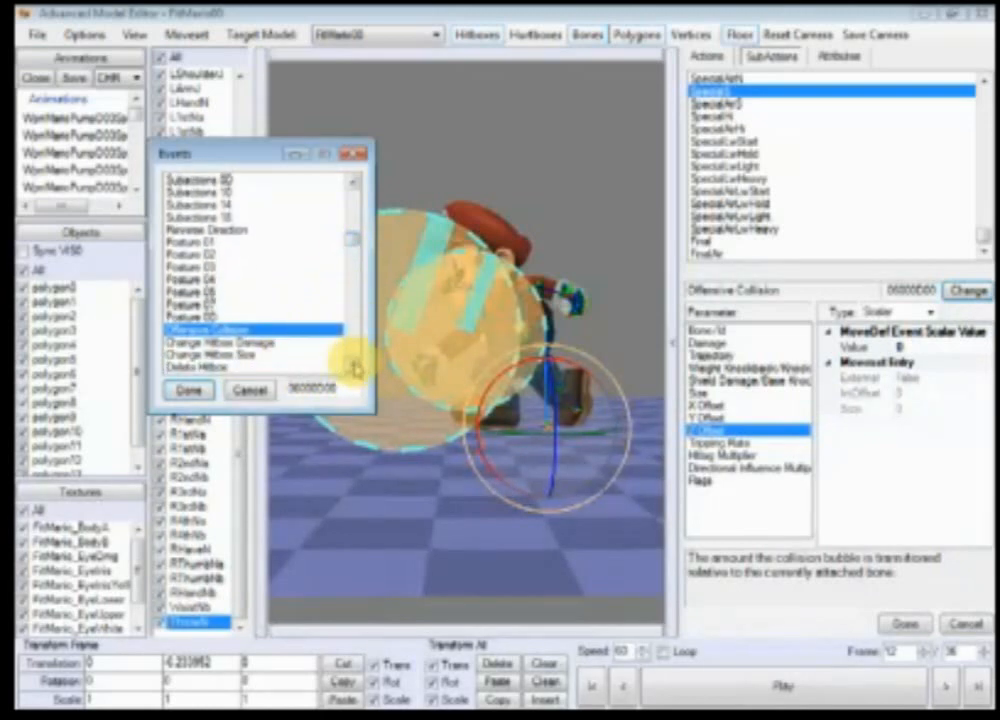
{"action": "scroll", "coordinate": [350, 230], "scroll_direction": "up", "scroll_amount": 10}
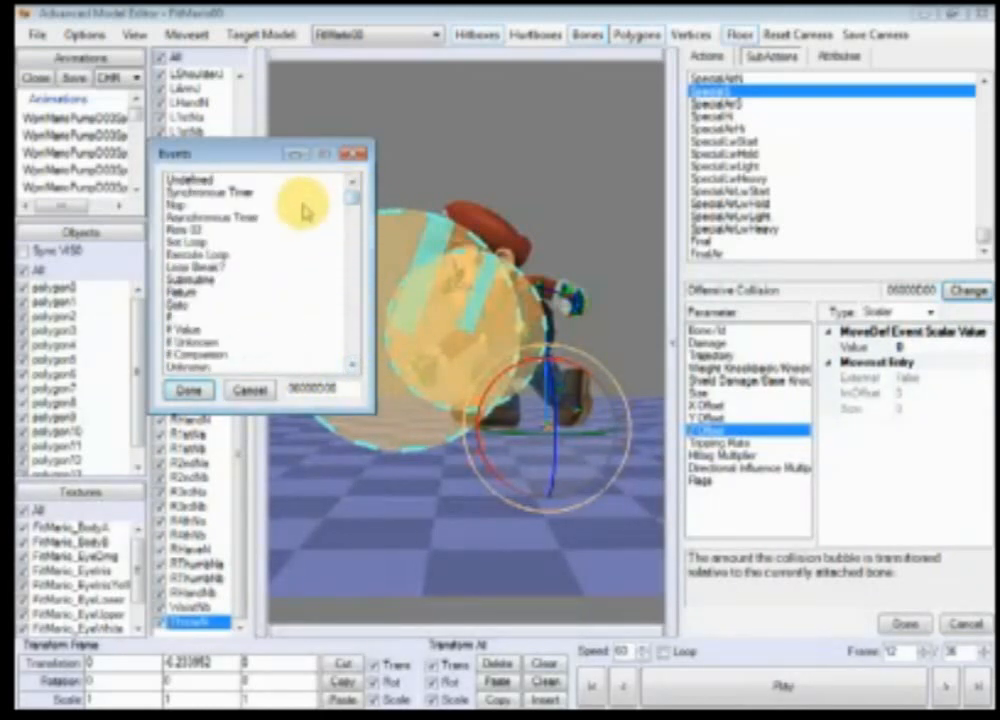
{"action": "left_click", "coordinate": [303, 218]}
{"action": "key", "text": "s"}
{"action": "key", "text": "s"}
{"action": "key", "text": "s"}
{"action": "key", "text": "s"}
{"action": "key", "text": "s"}
{"action": "key", "text": "s"}
{"action": "key", "text": "s"}
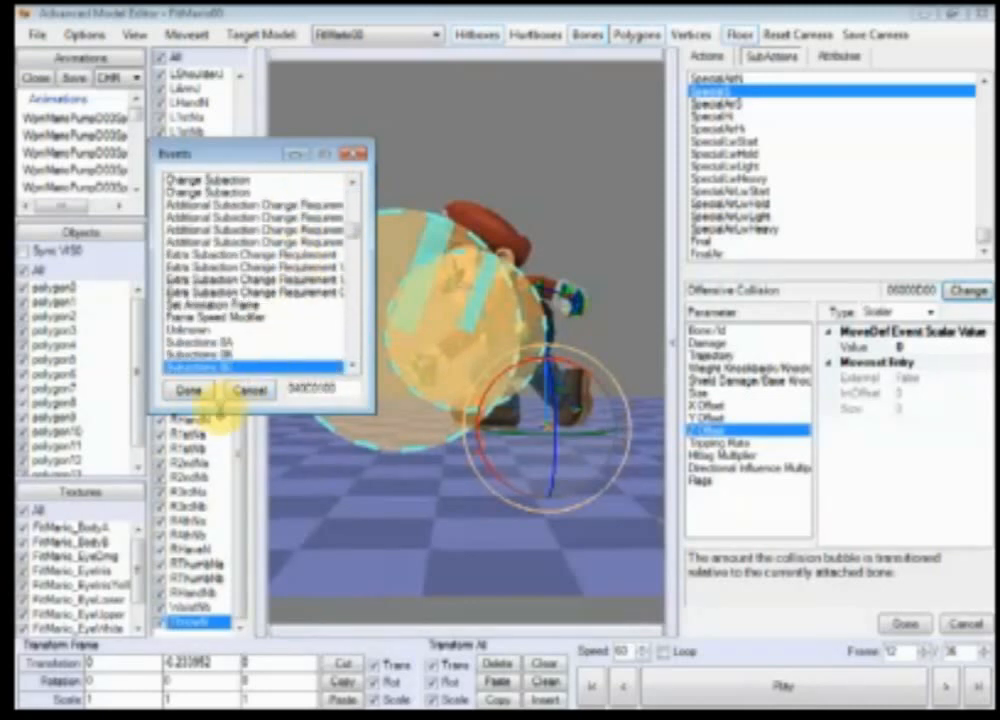
{"action": "key", "text": "s"}
{"action": "key", "text": "s"}
{"action": "key", "text": "s"}
{"action": "key", "text": "s"}
{"action": "key", "text": "s"}
{"action": "left_click", "coordinate": [191, 397]}
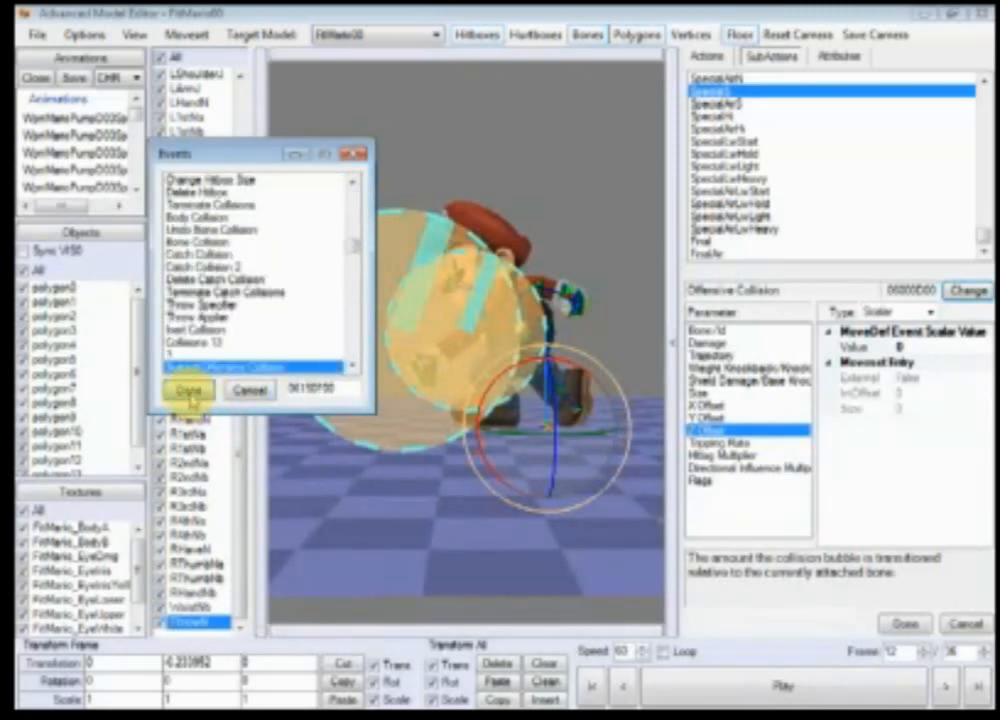
Step: Set the Special Offensive Collision's Bone/Id first value to 57 and second value to 3
{"action": "left_click", "coordinate": [703, 330]}
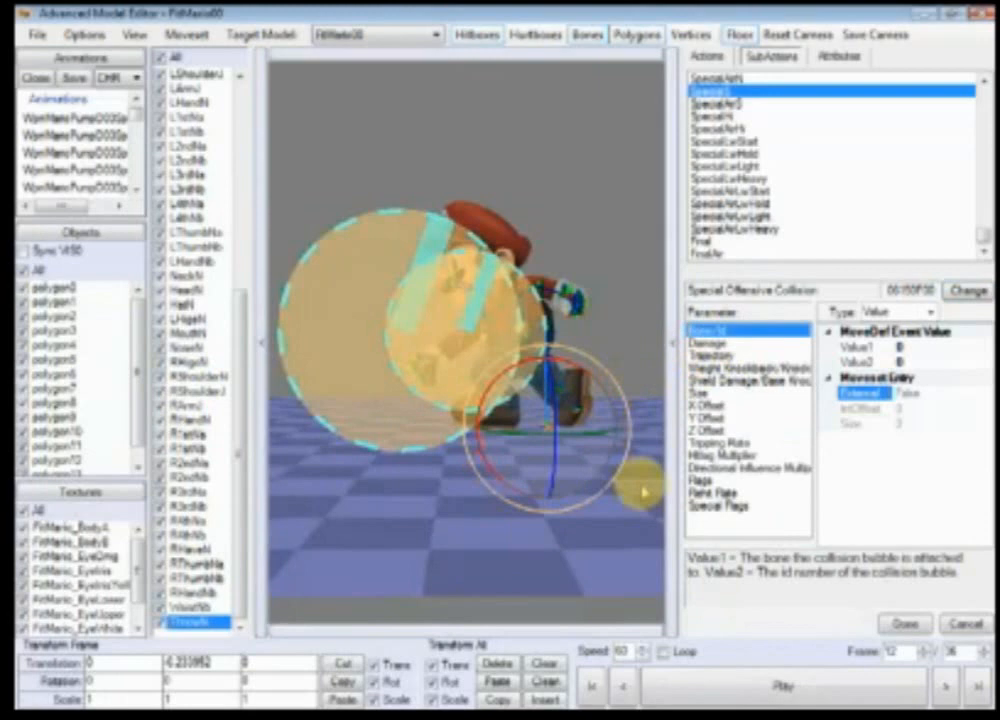
{"action": "left_click", "coordinate": [934, 345]}
{"action": "type", "text": "57"}
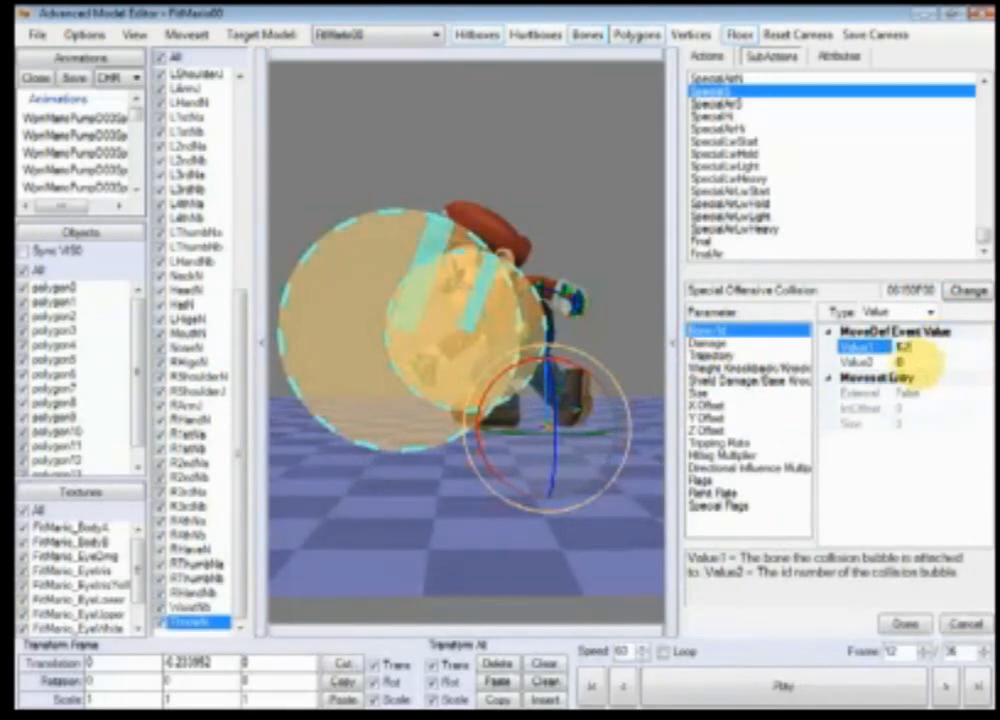
{"action": "left_click", "coordinate": [916, 362]}
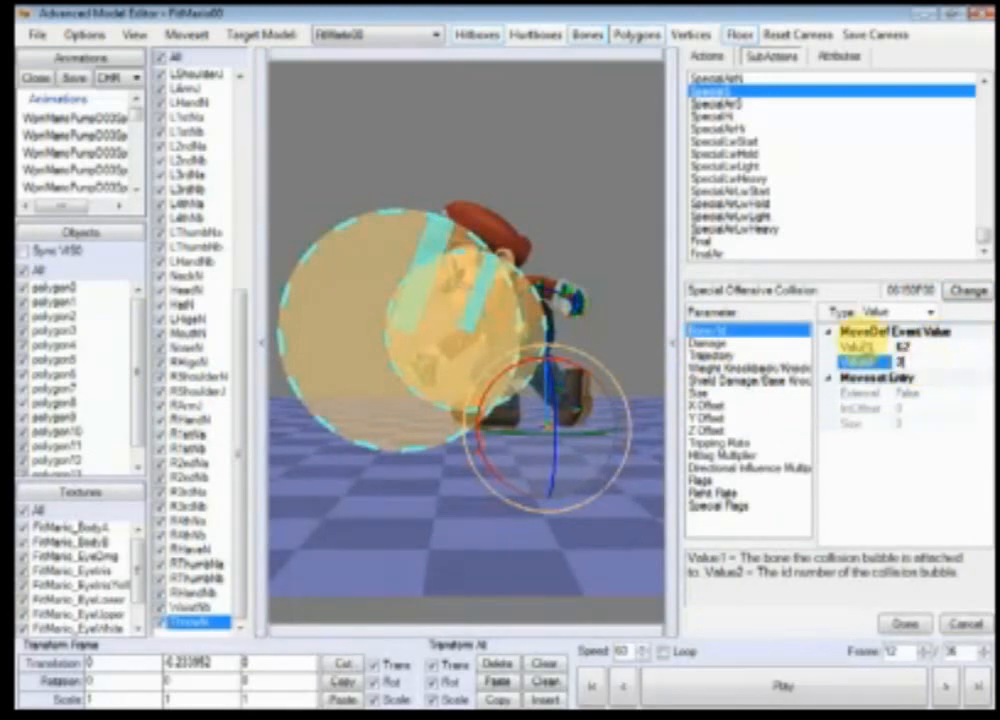
Step: Check the damage, trajectory, knockback and shield damage values, then set the collision Size to 6
{"action": "left_click", "coordinate": [705, 343]}
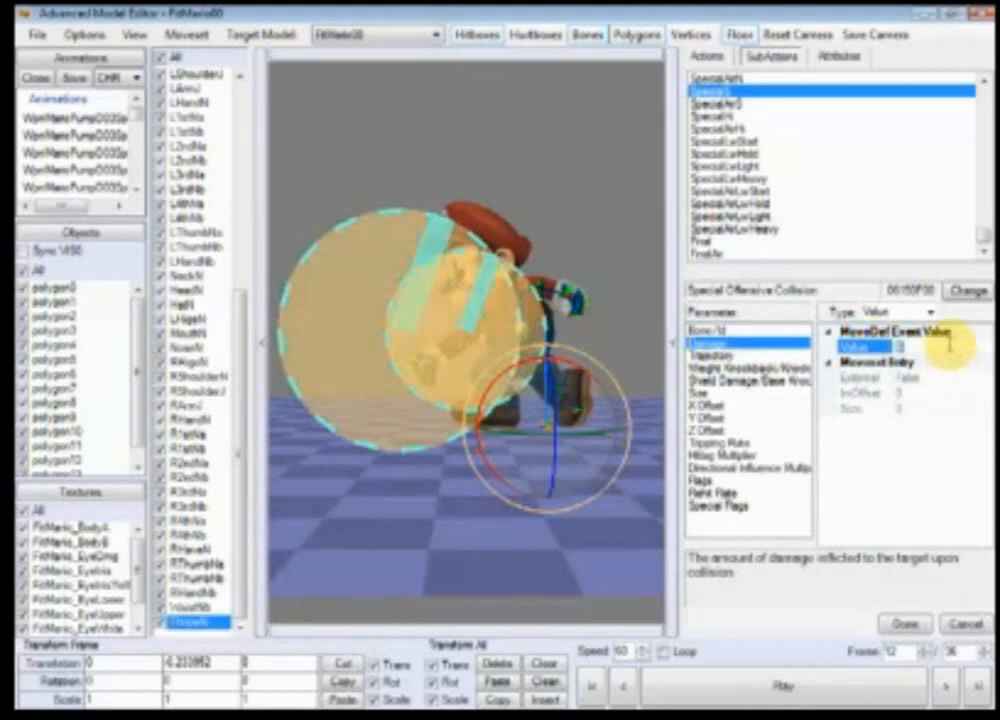
{"action": "left_click", "coordinate": [748, 358]}
{"action": "double_click", "coordinate": [930, 348]}
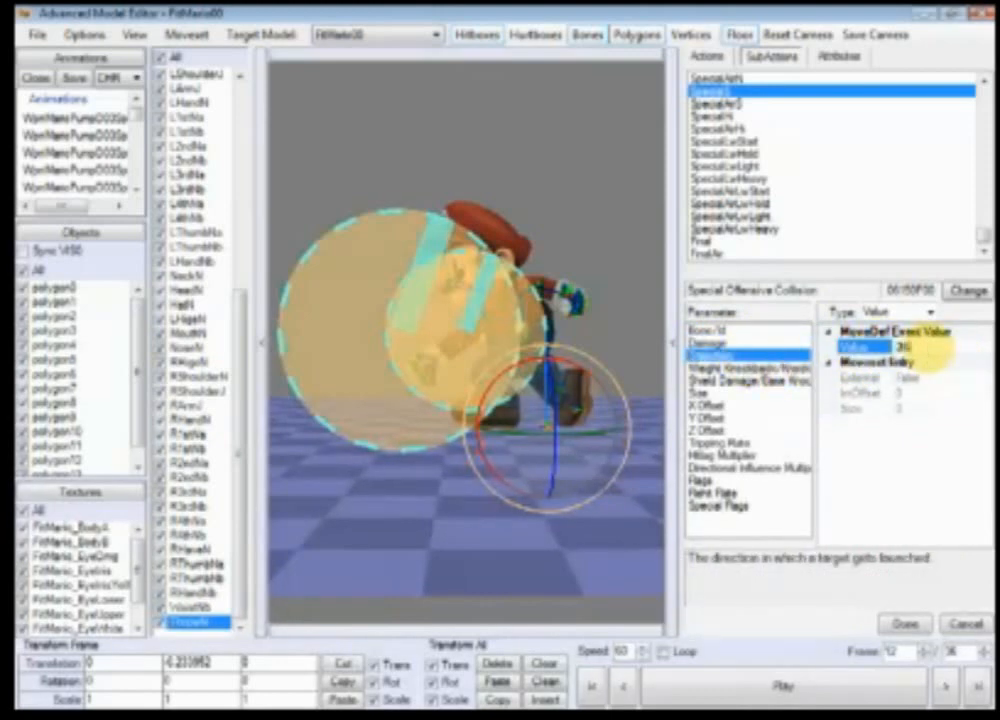
{"action": "left_click", "coordinate": [757, 368]}
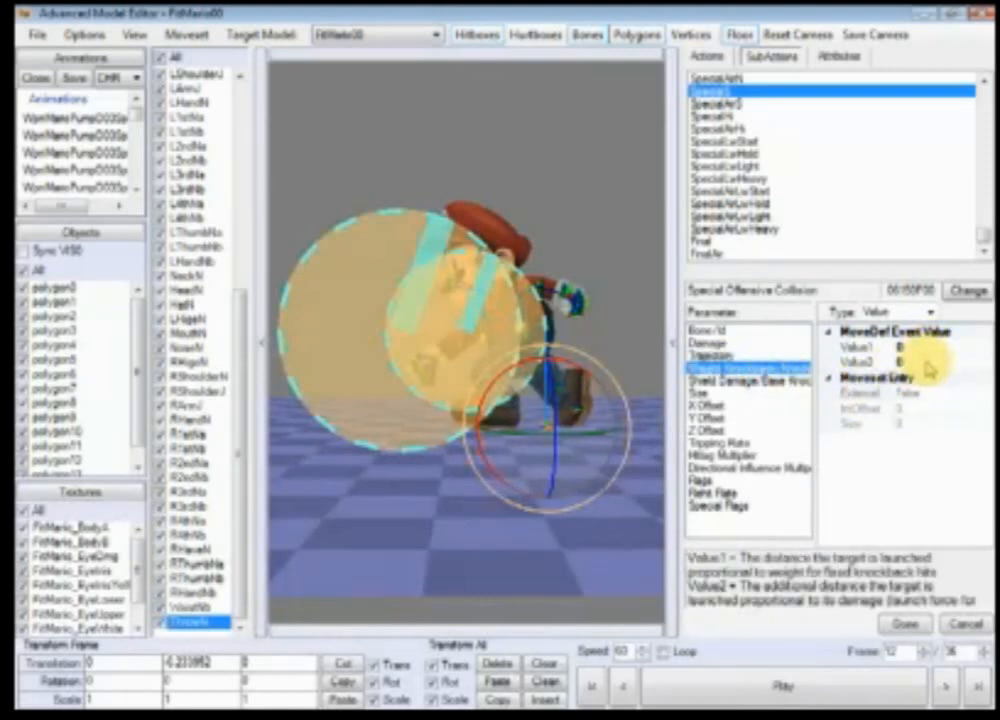
{"action": "left_click", "coordinate": [728, 383]}
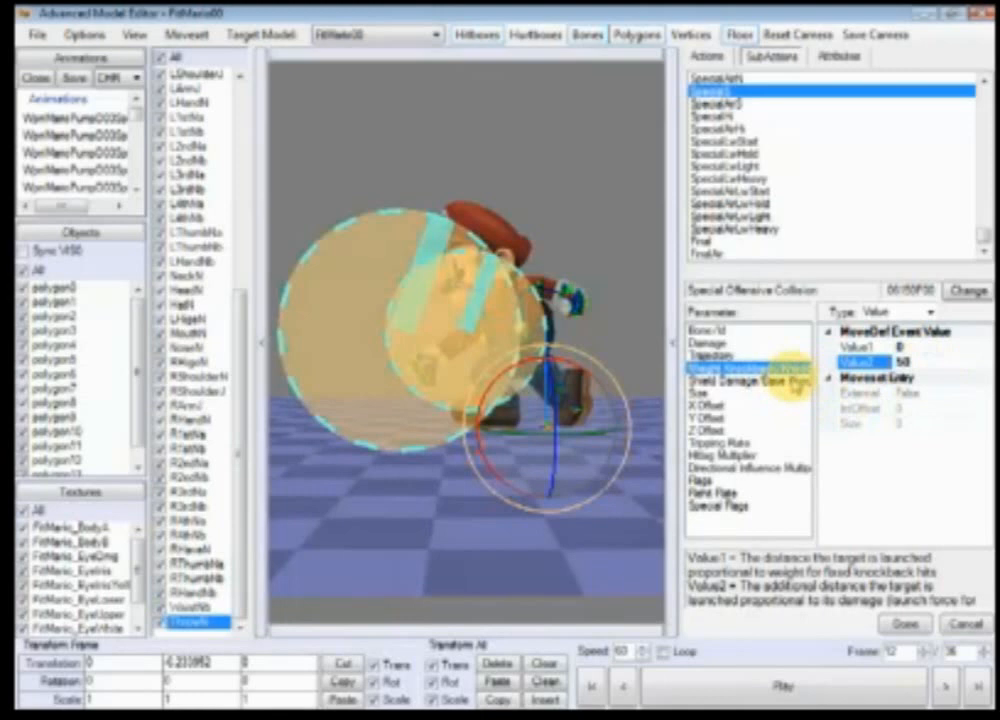
{"action": "left_click", "coordinate": [925, 362]}
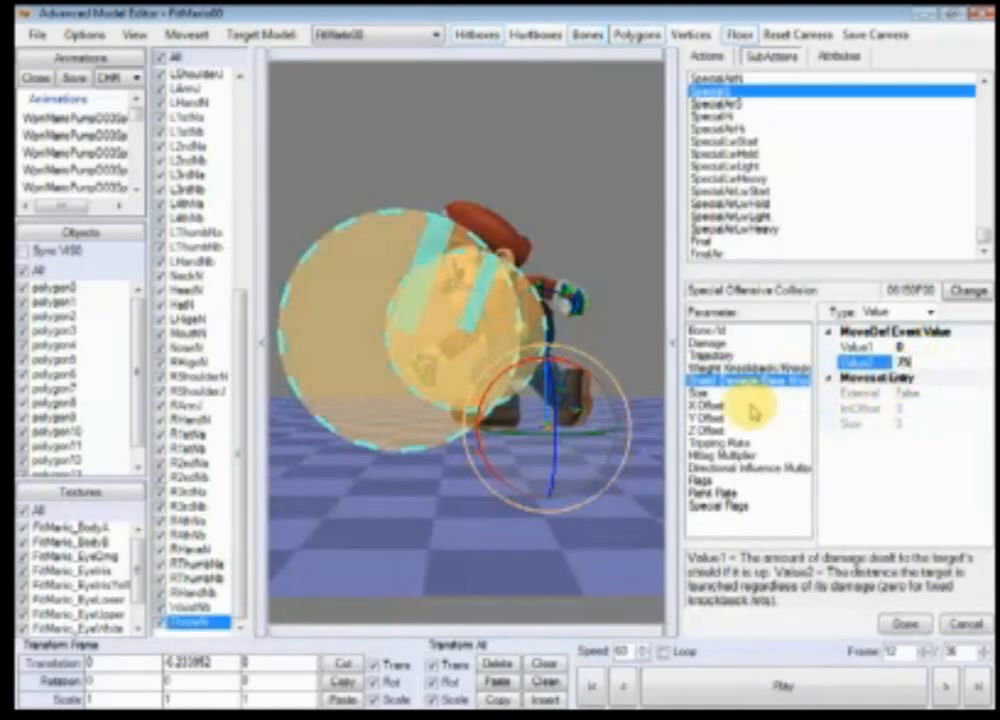
{"action": "left_click", "coordinate": [715, 393]}
{"action": "type", "text": "6"}
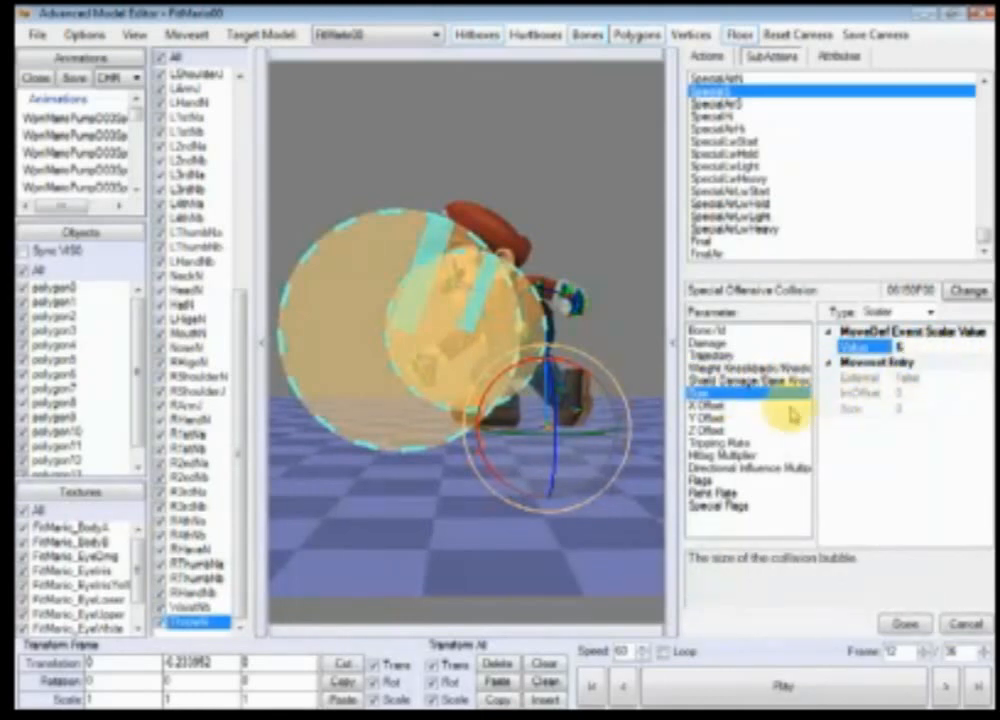
Step: Set the collision's Hitlag Multiplier to 2
{"action": "left_click", "coordinate": [744, 408]}
{"action": "left_click", "coordinate": [745, 432]}
{"action": "left_click", "coordinate": [751, 445]}
{"action": "left_click", "coordinate": [752, 456]}
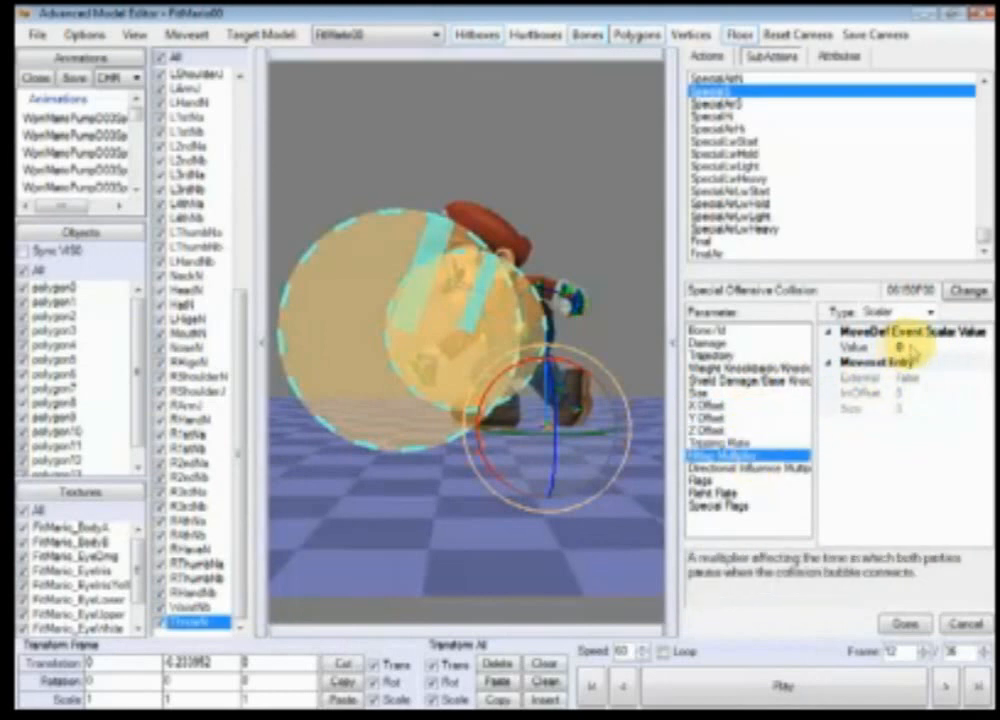
{"action": "left_click", "coordinate": [903, 346]}
{"action": "type", "text": "2"}
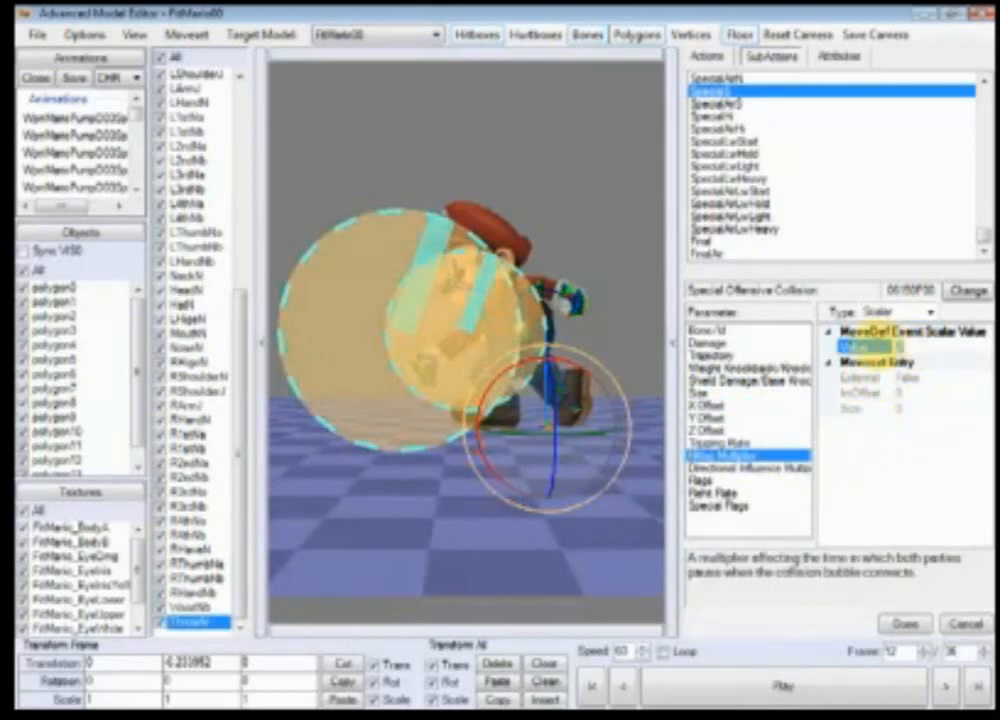
Step: Open the collision's hitbox Flags and set both Aerial and Grounded to True
{"action": "left_click", "coordinate": [770, 467]}
{"action": "left_click", "coordinate": [914, 347]}
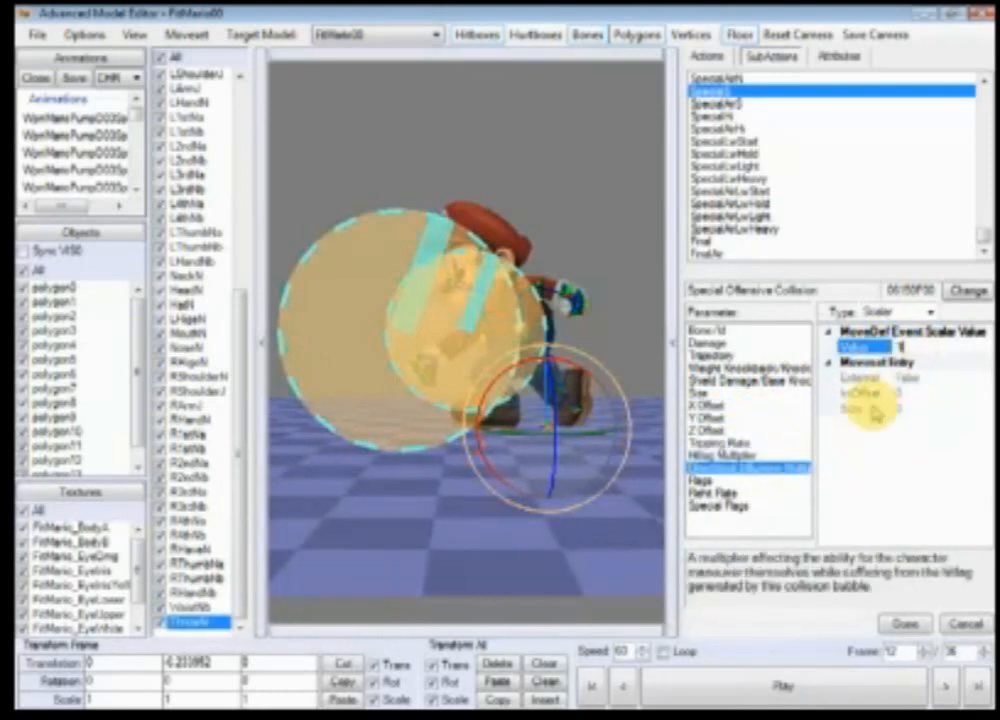
{"action": "left_click", "coordinate": [702, 480]}
{"action": "left_click", "coordinate": [970, 380]}
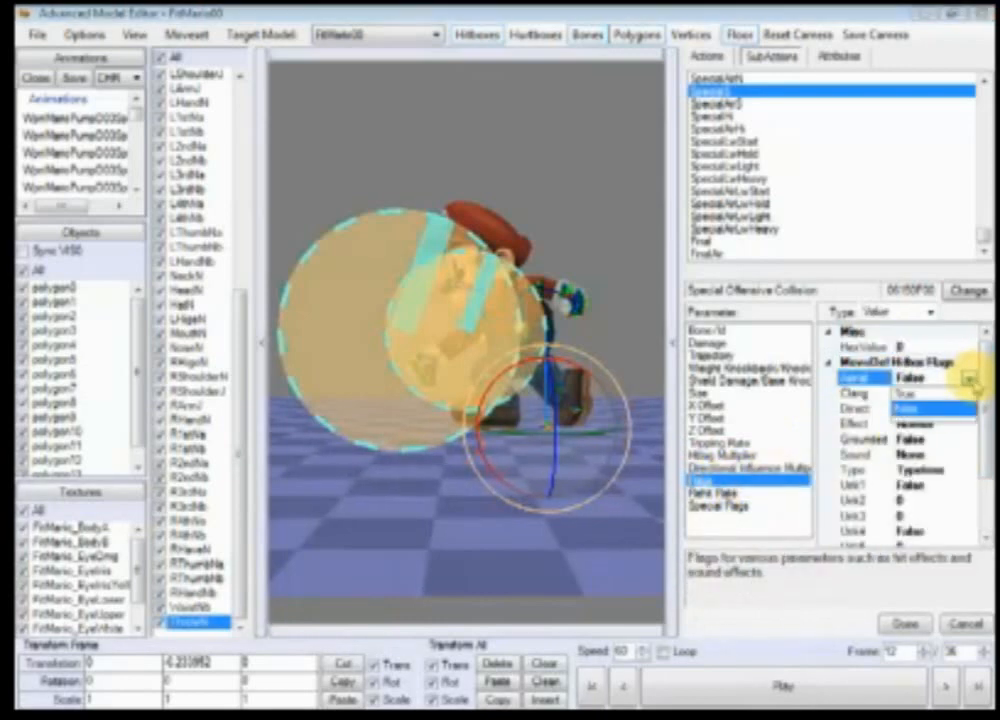
{"action": "left_click", "coordinate": [966, 394]}
{"action": "left_click", "coordinate": [968, 408]}
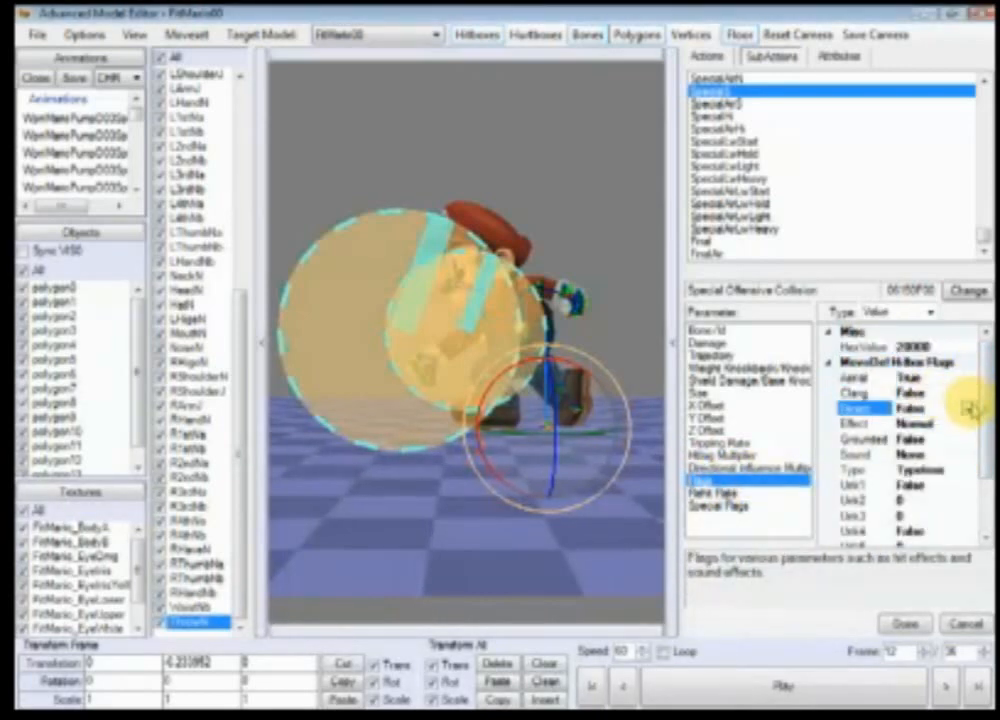
{"action": "left_click", "coordinate": [968, 393]}
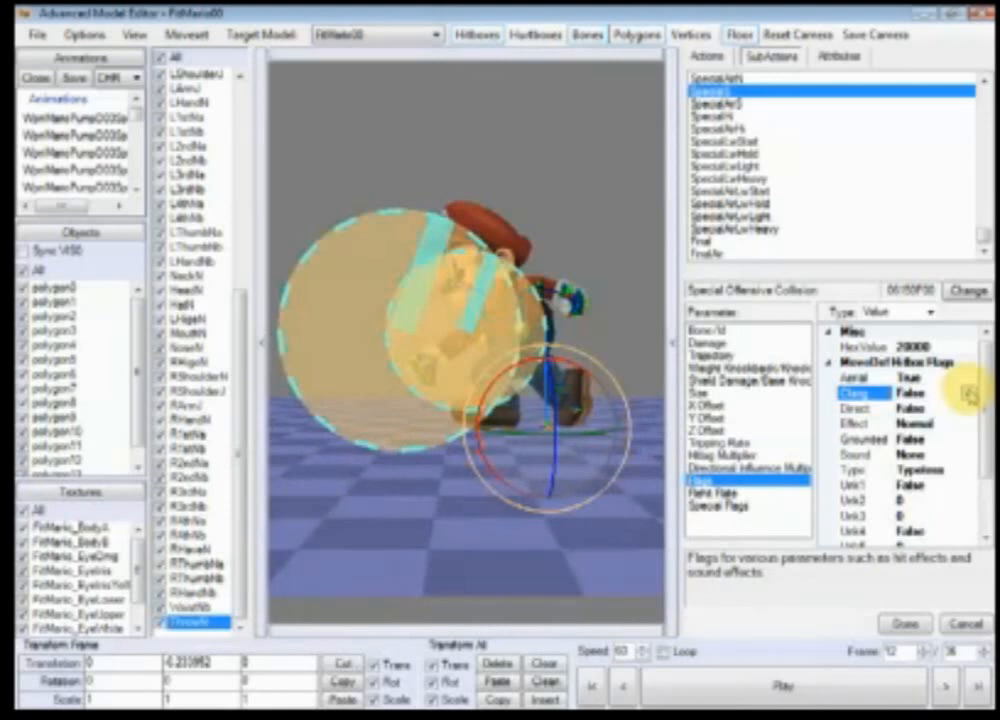
{"action": "left_click", "coordinate": [964, 394]}
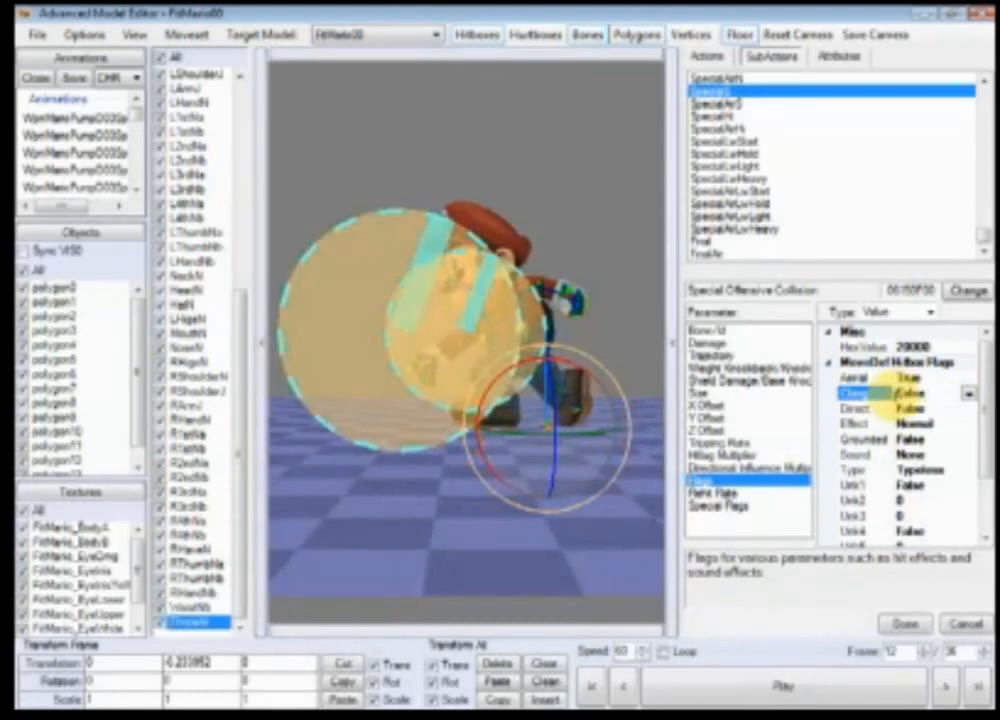
{"action": "left_click", "coordinate": [966, 441]}
{"action": "left_click", "coordinate": [962, 441]}
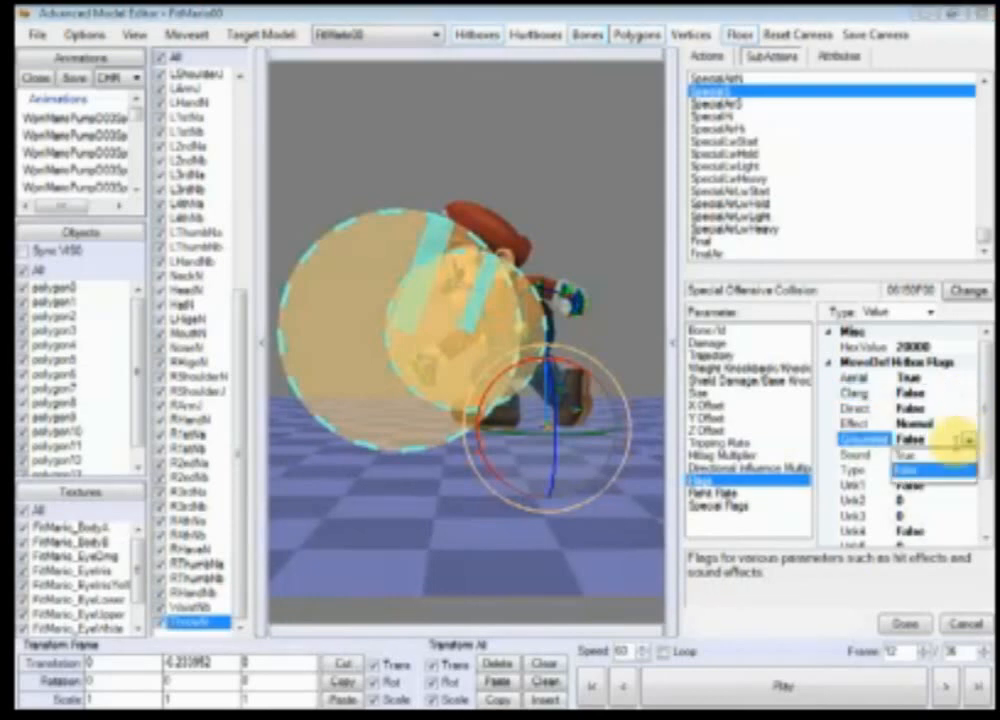
{"action": "left_click", "coordinate": [965, 468]}
Step: Set the hitbox Sound flag to StrongPaperHit and the Effect flag to Freezing
{"action": "left_click", "coordinate": [967, 455]}
{"action": "left_click", "coordinate": [967, 455]}
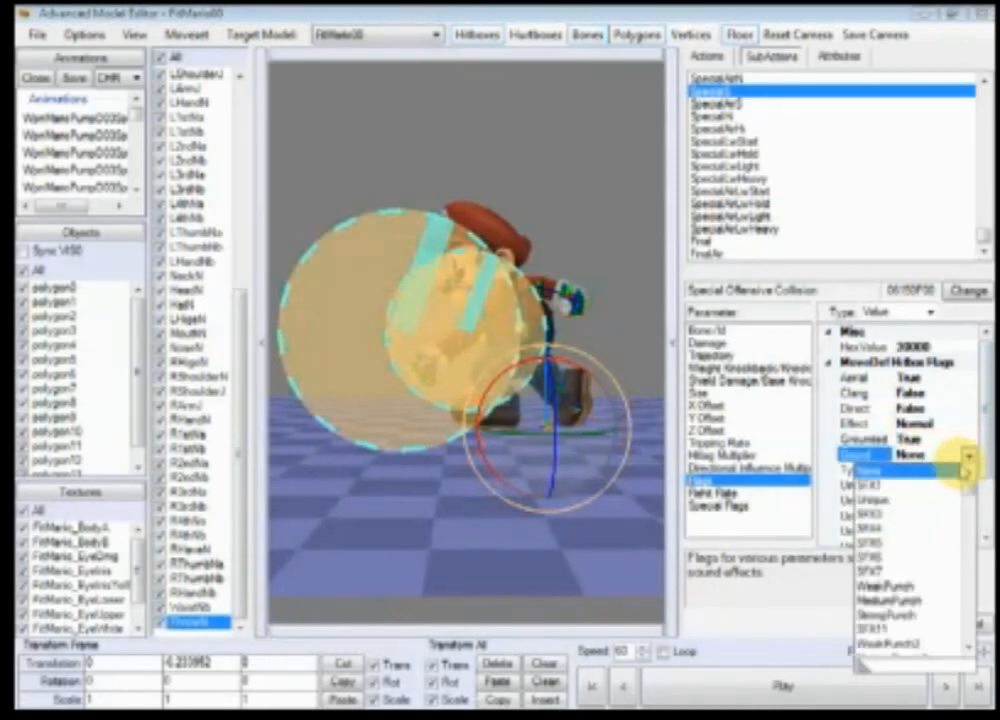
{"action": "left_click_drag", "start_coordinate": [970, 484], "coordinate": [972, 517]}
{"action": "left_click", "coordinate": [933, 513]}
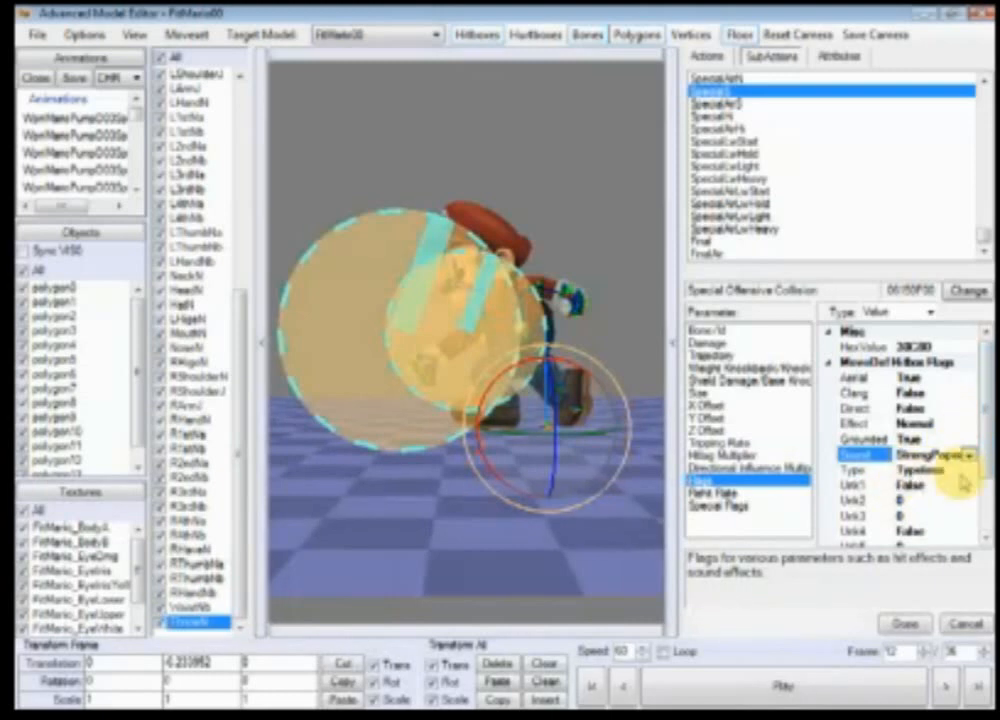
{"action": "left_click_drag", "start_coordinate": [982, 412], "coordinate": [982, 462]}
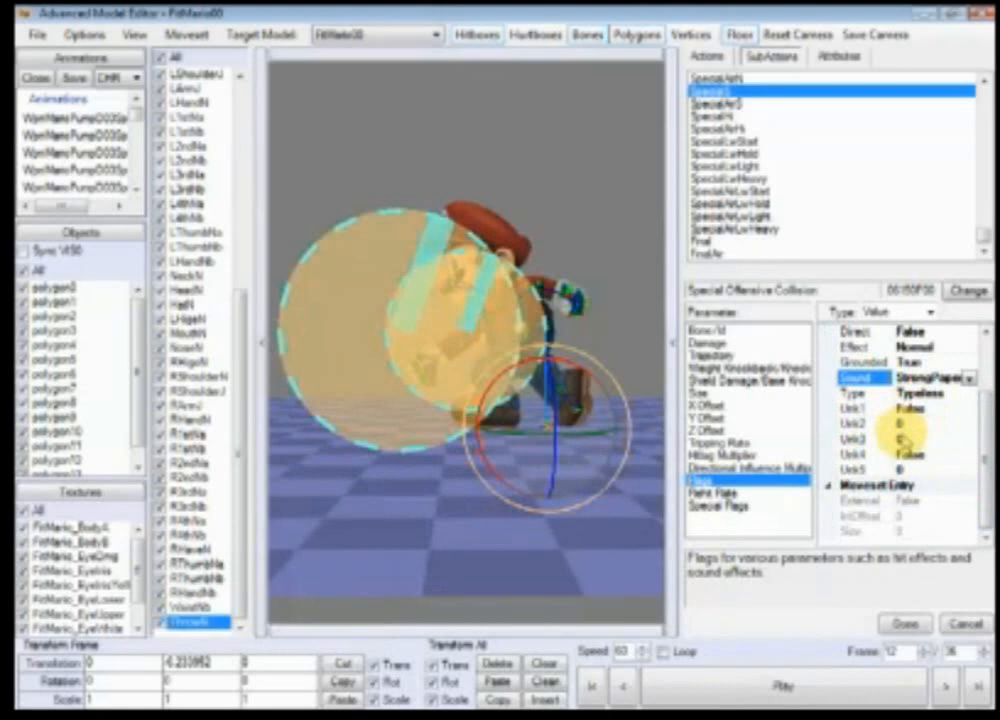
{"action": "left_click_drag", "start_coordinate": [982, 446], "coordinate": [982, 379]}
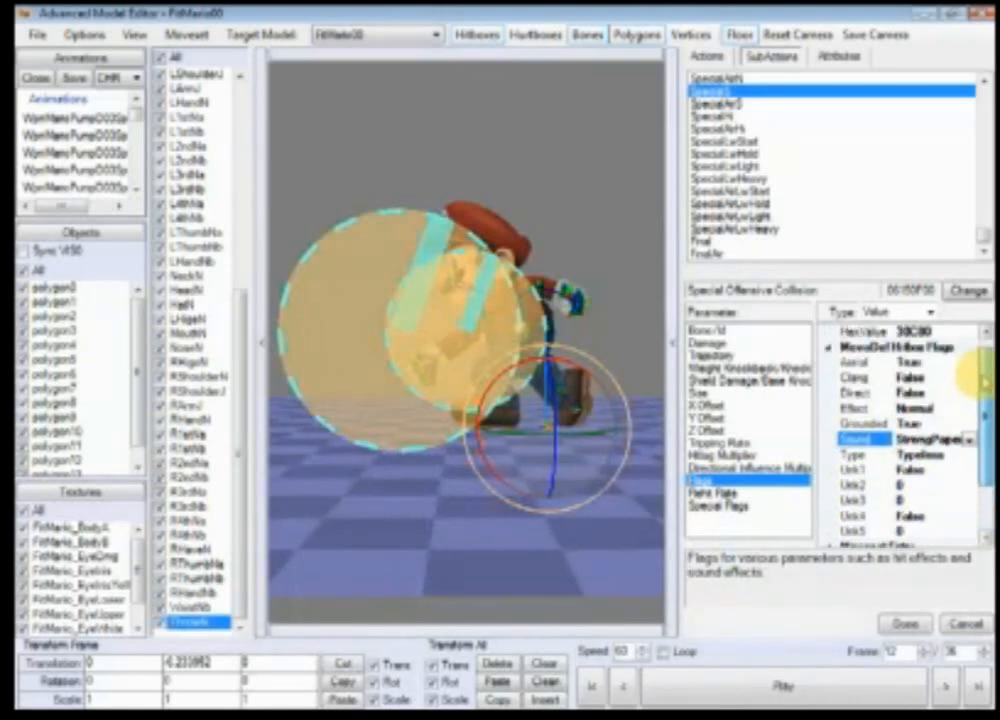
{"action": "left_click", "coordinate": [964, 408]}
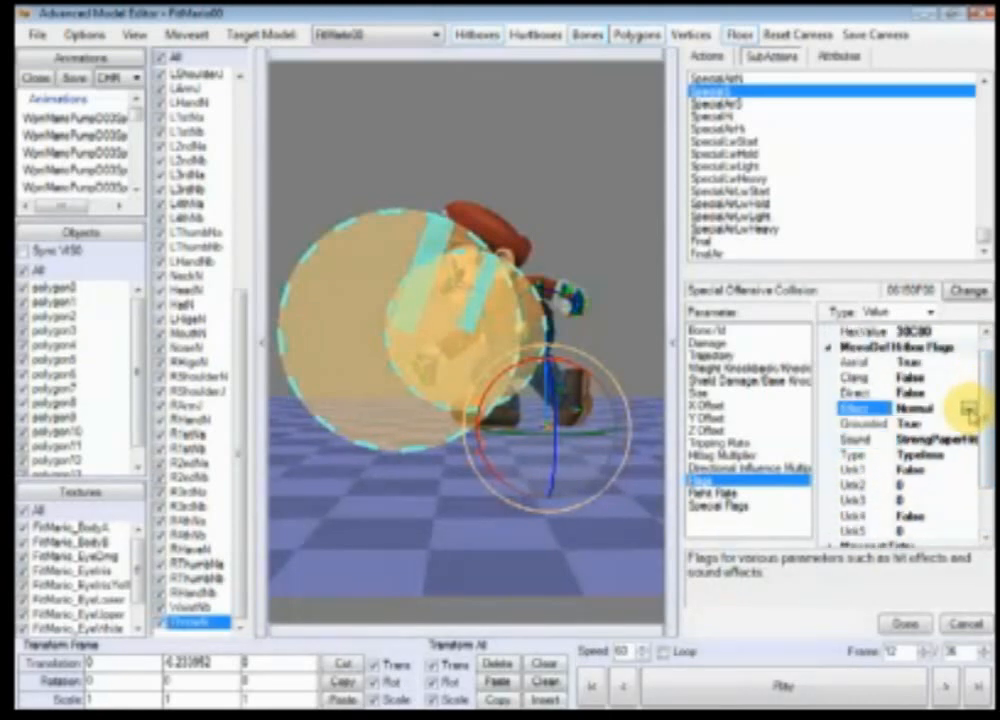
{"action": "left_click", "coordinate": [968, 409]}
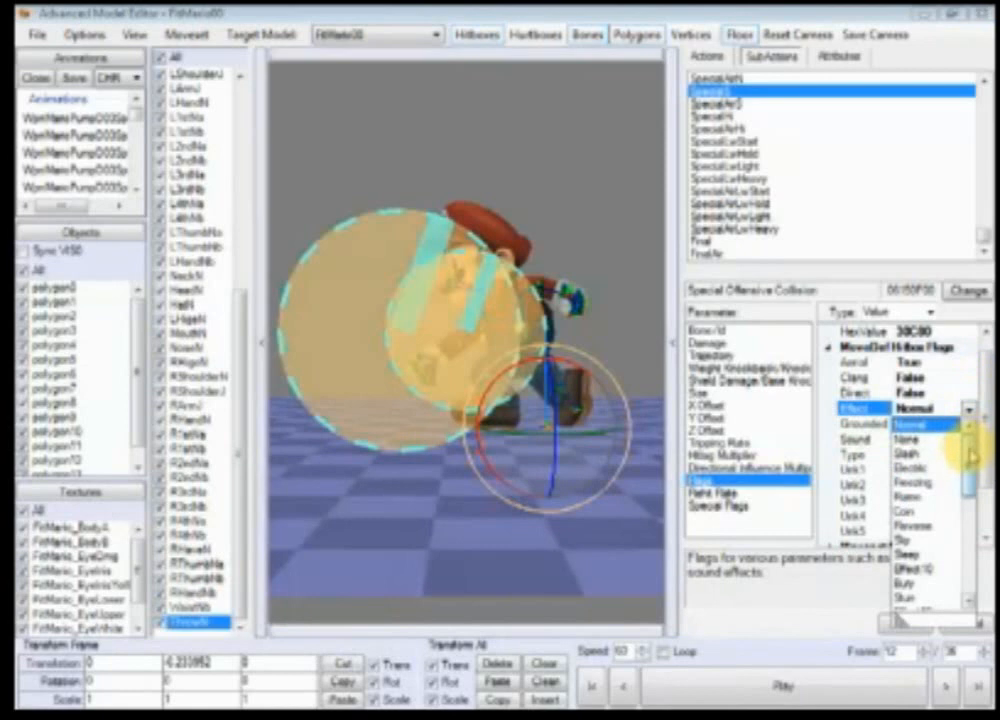
{"action": "left_click_drag", "start_coordinate": [969, 456], "coordinate": [969, 471]}
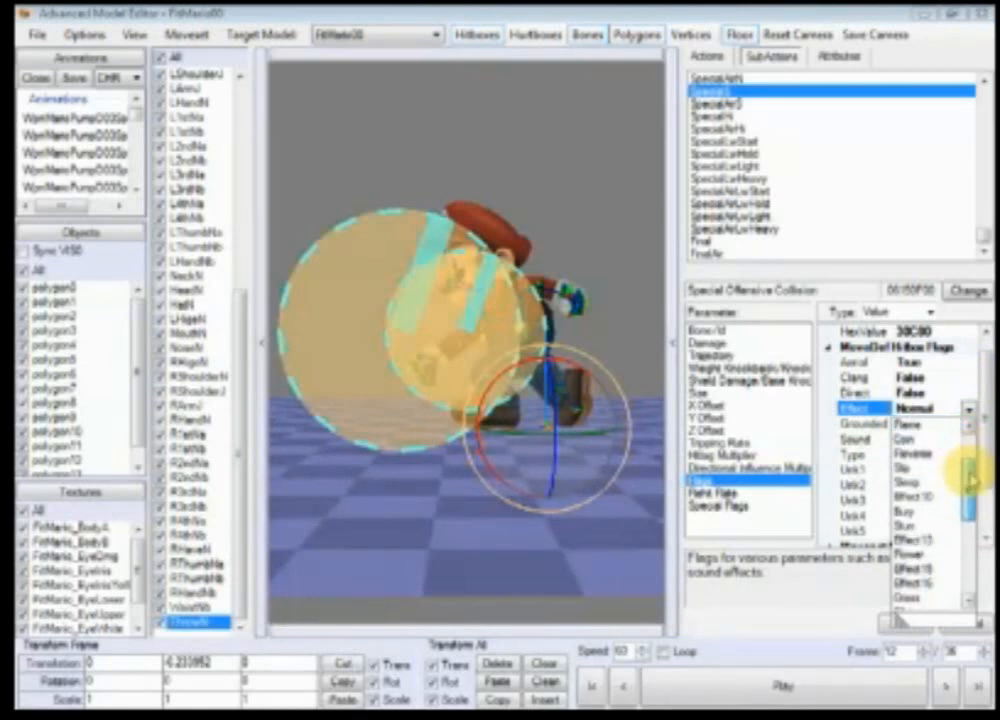
{"action": "left_click_drag", "start_coordinate": [969, 472], "coordinate": [969, 459]}
{"action": "left_click", "coordinate": [931, 441]}
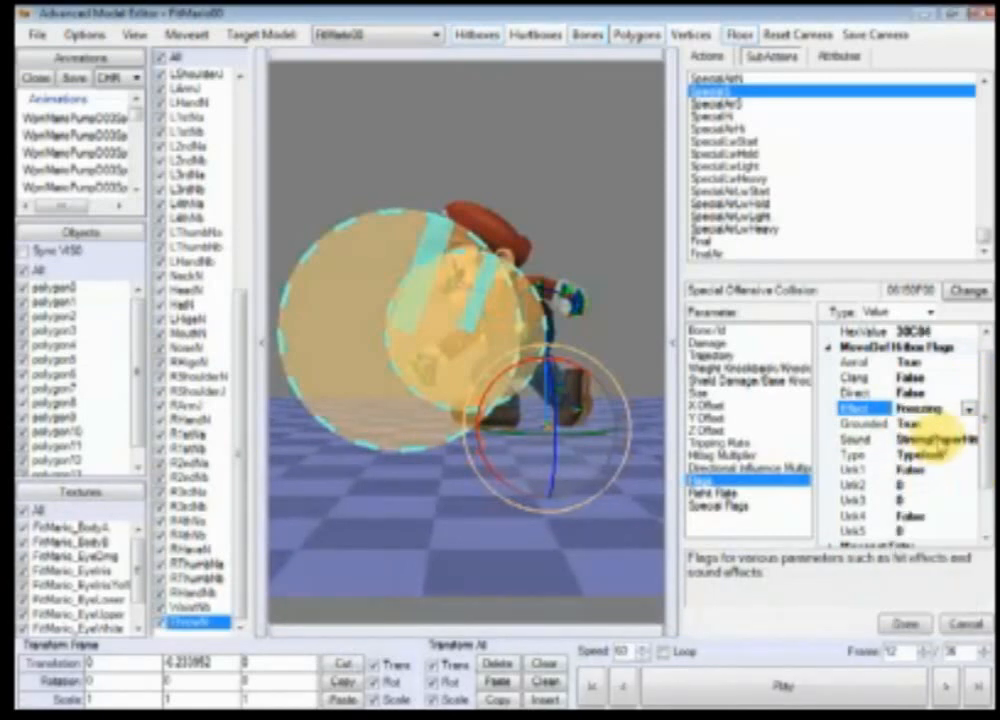
Step: Set the collision's hitbox Damage value to 10
{"action": "left_click", "coordinate": [716, 344]}
{"action": "left_click", "coordinate": [921, 348]}
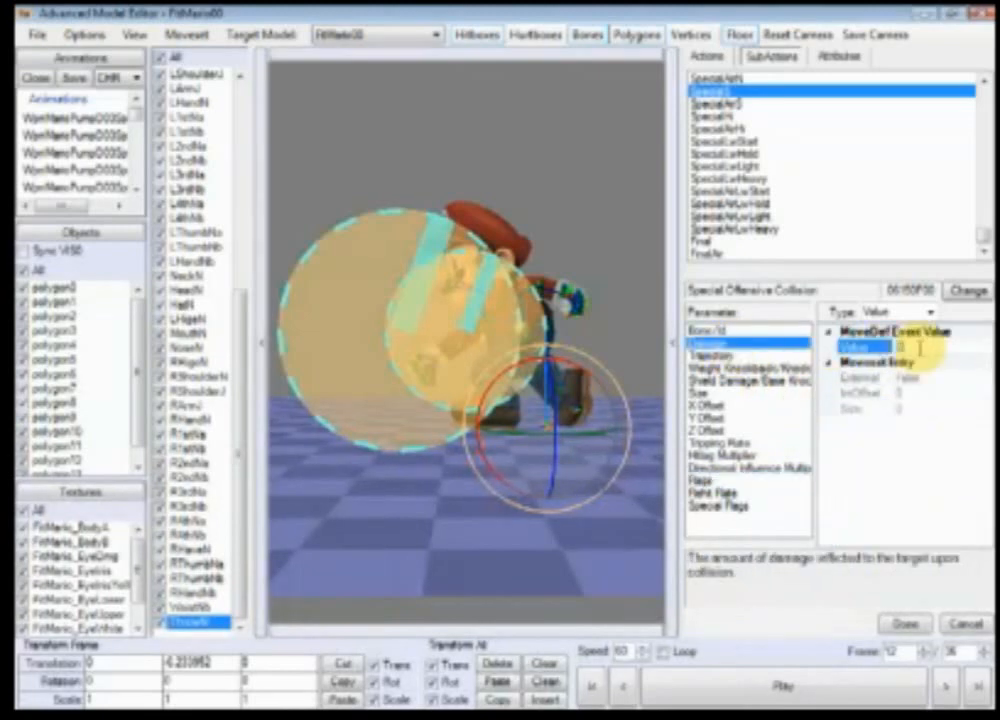
{"action": "type", "text": "10"}
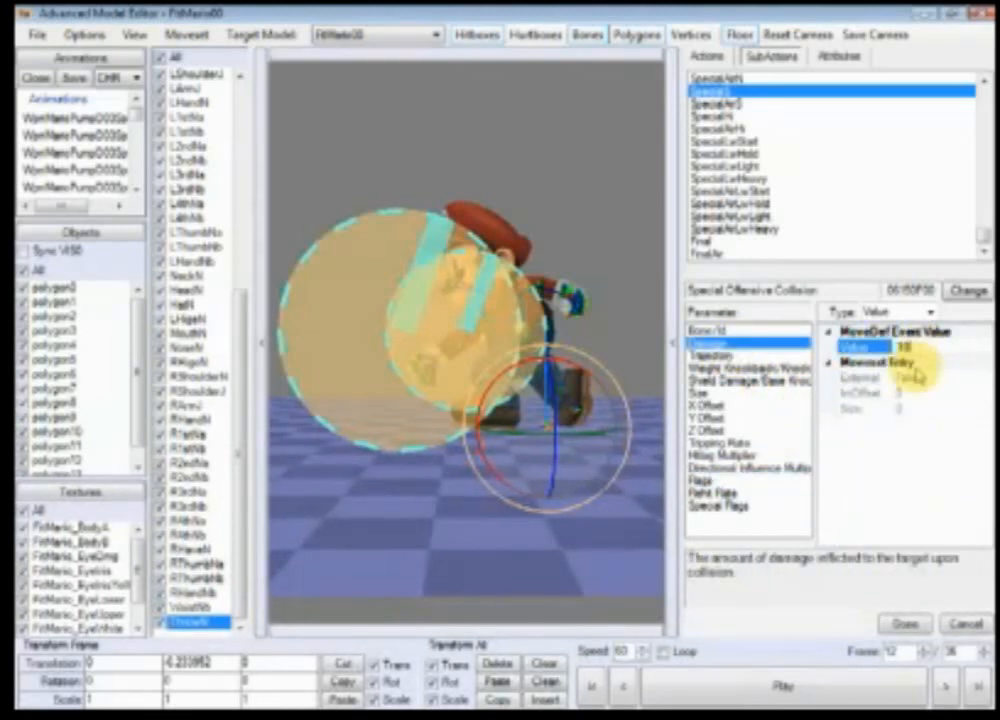
Step: Set the hitbox Refresh Rate value to 1
{"action": "left_click", "coordinate": [700, 480]}
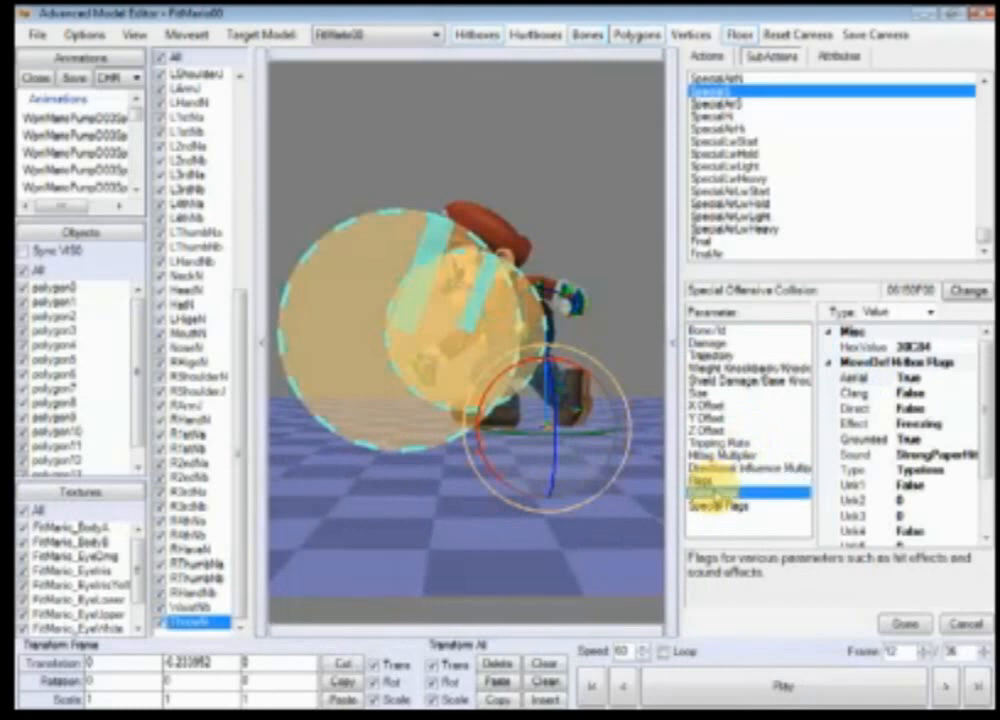
{"action": "left_click", "coordinate": [703, 492]}
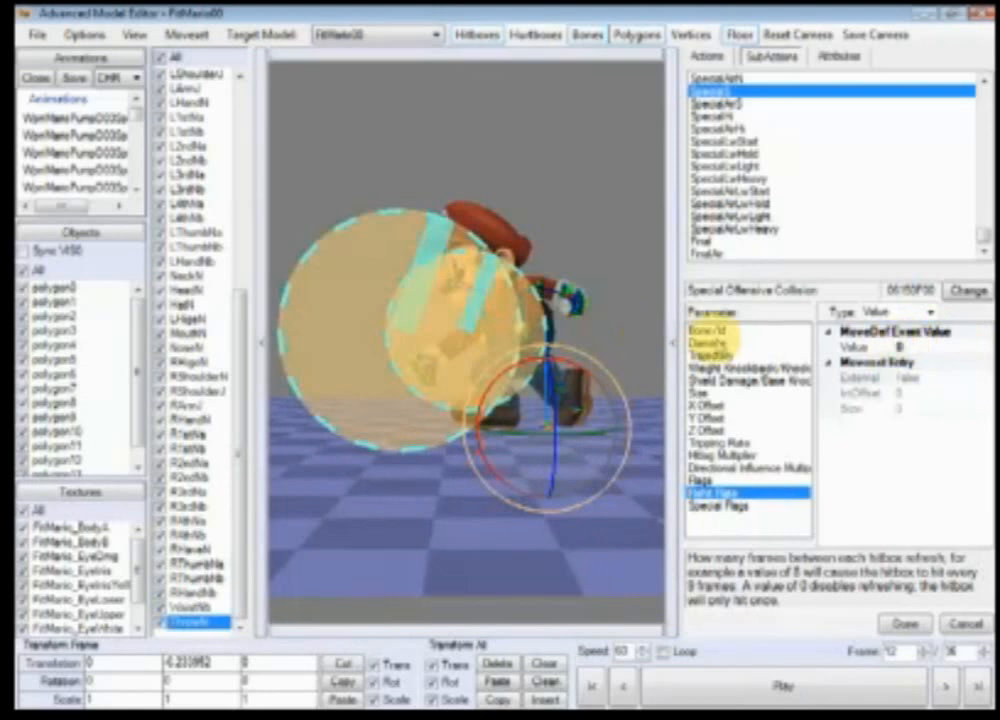
{"action": "left_click", "coordinate": [722, 480]}
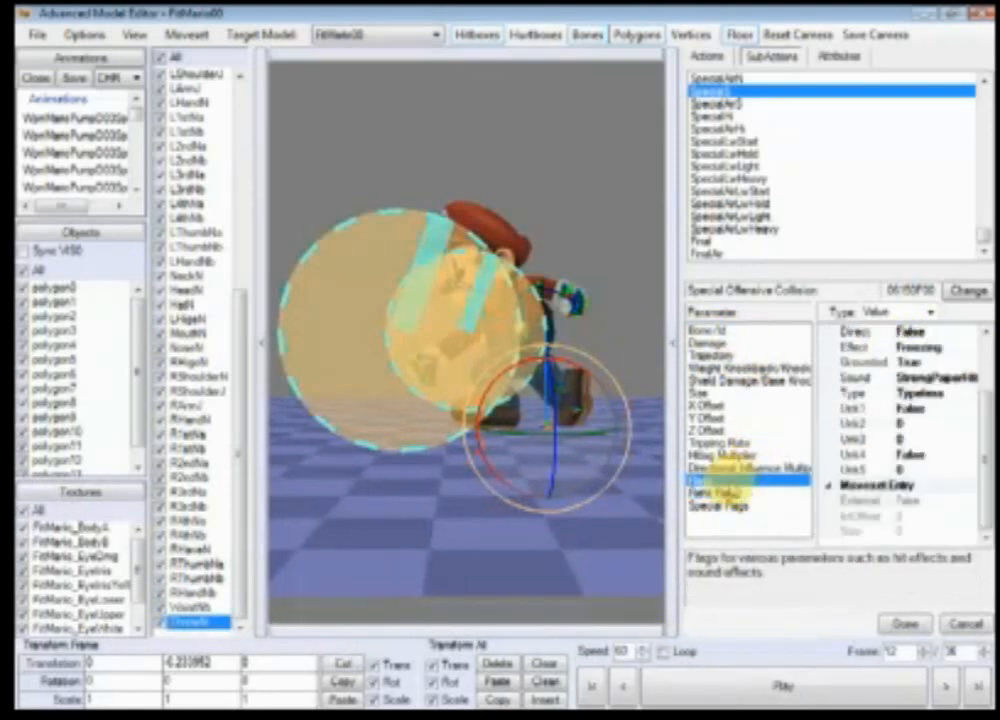
{"action": "left_click", "coordinate": [712, 343]}
{"action": "left_click", "coordinate": [735, 492]}
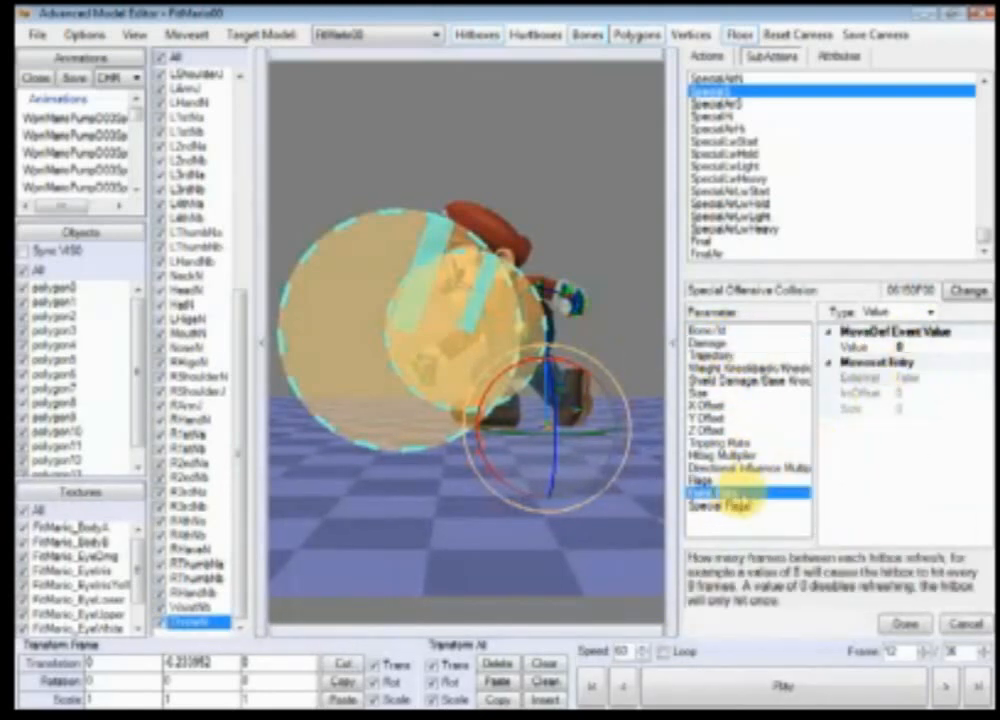
{"action": "left_click", "coordinate": [905, 346]}
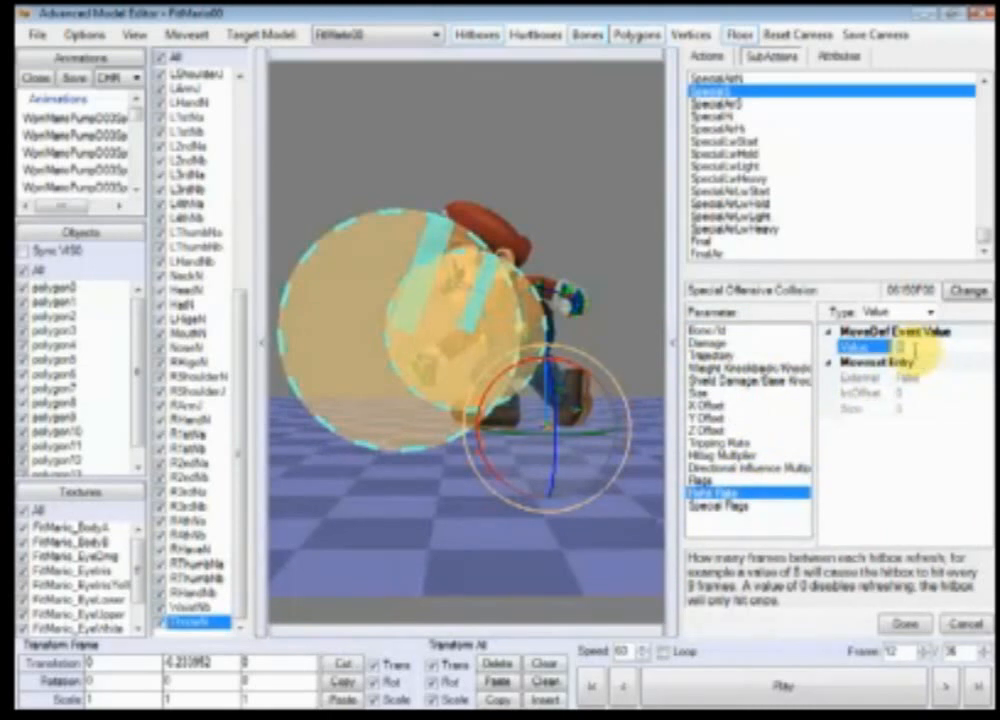
{"action": "type", "text": "5"}
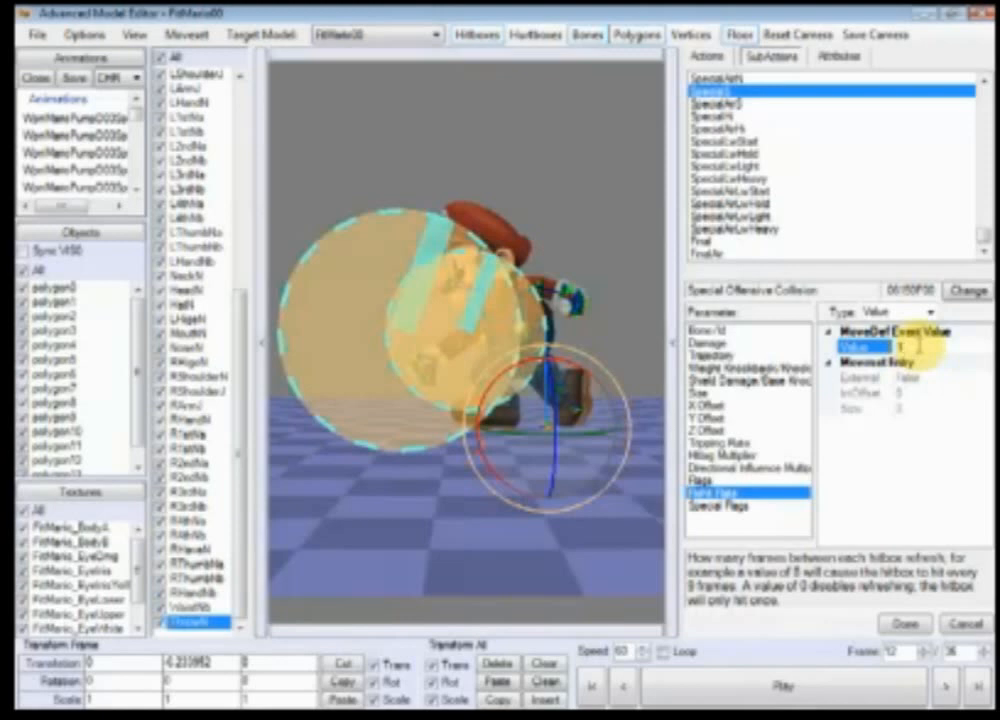
Step: Change the hitbox Effect flag to Slash
{"action": "left_click", "coordinate": [708, 343]}
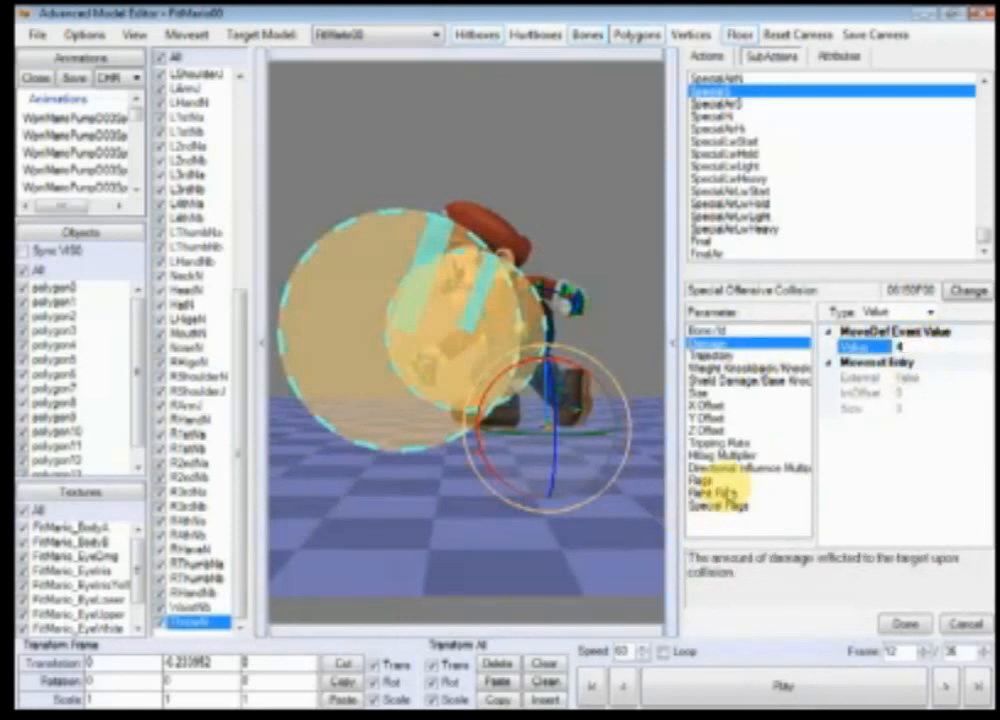
{"action": "left_click", "coordinate": [738, 480]}
{"action": "left_click", "coordinate": [965, 424]}
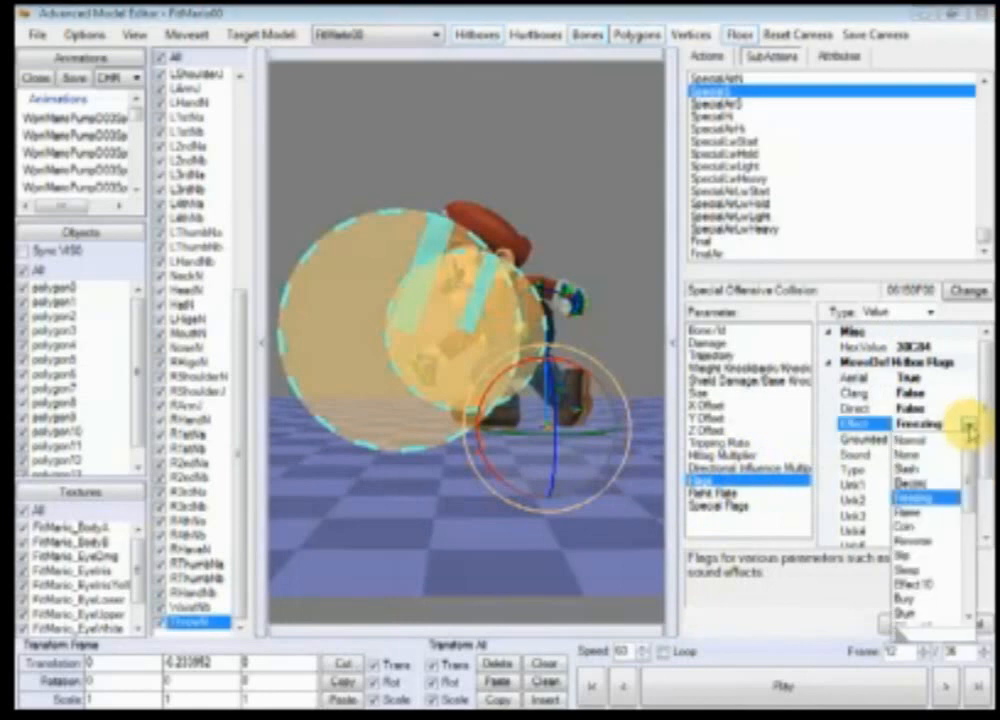
{"action": "left_click", "coordinate": [930, 468]}
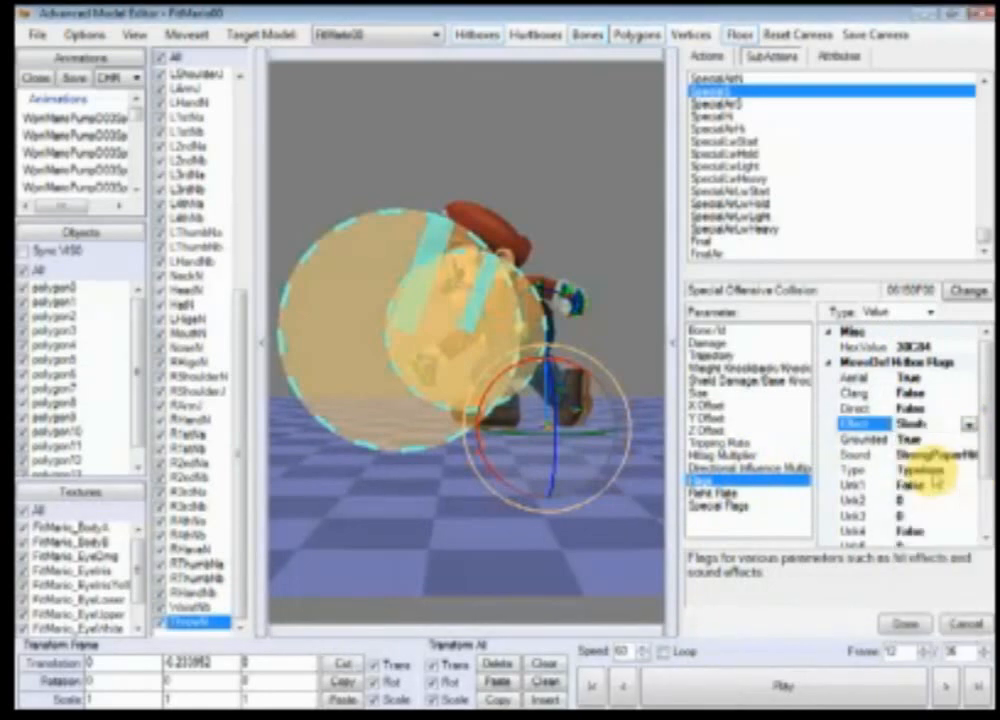
Step: Change the hitbox Sound flag to StrongClank
{"action": "left_click", "coordinate": [968, 453]}
{"action": "left_click", "coordinate": [968, 454]}
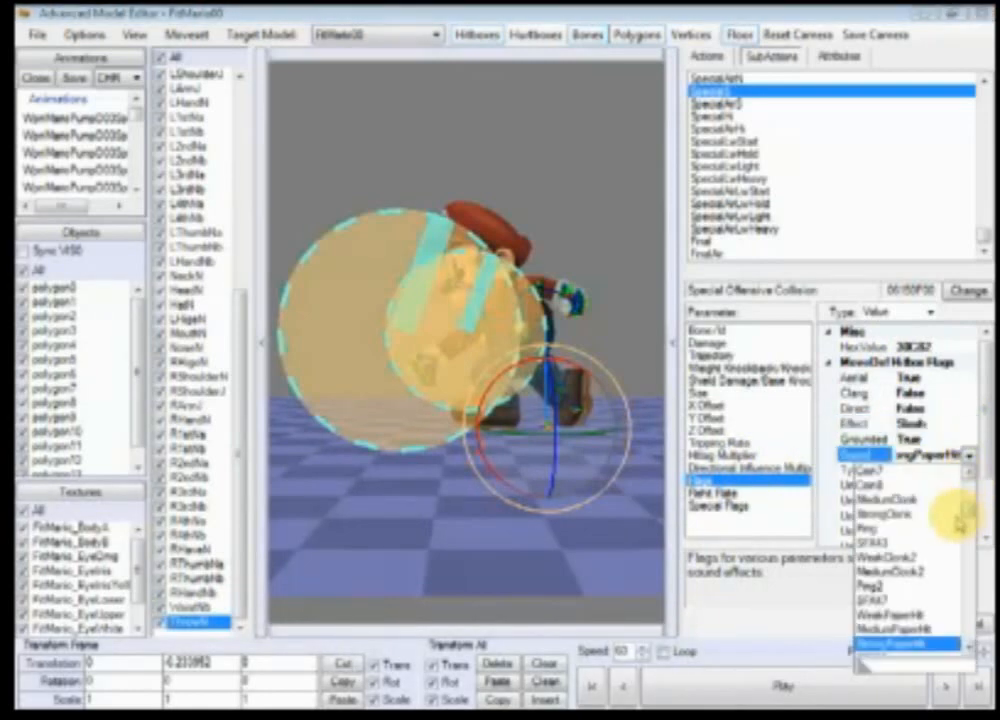
{"action": "left_click", "coordinate": [925, 515]}
Step: In the Special Flags, set the CanHitDamageable, CanHitMultiplayer and CanHitSSEnemies hit flags to True
{"action": "left_click", "coordinate": [728, 493]}
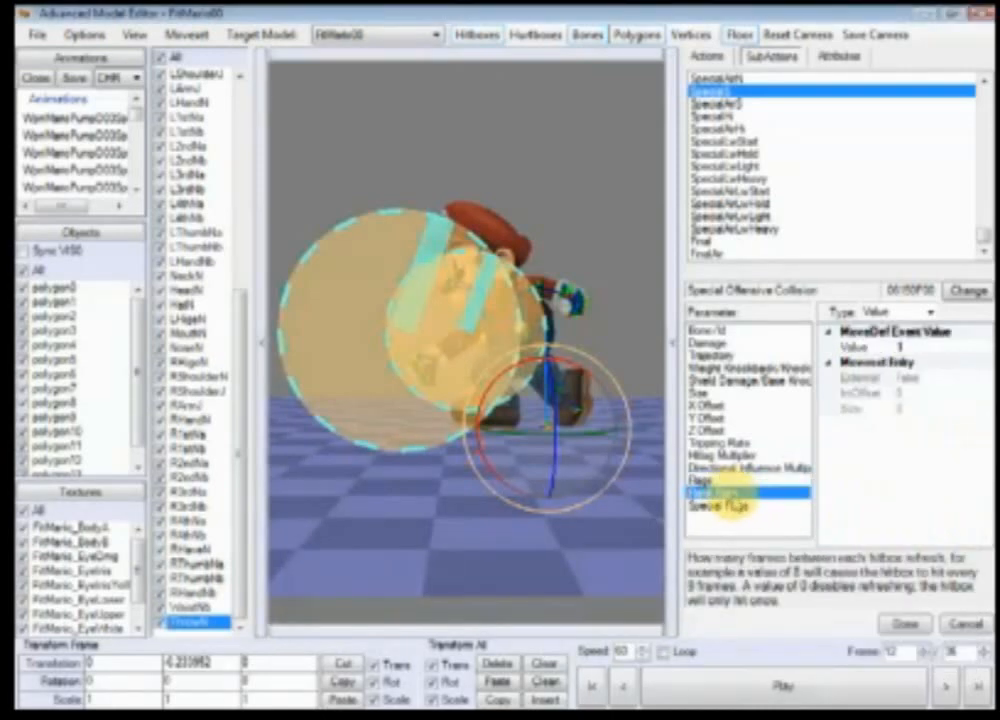
{"action": "left_click", "coordinate": [735, 505]}
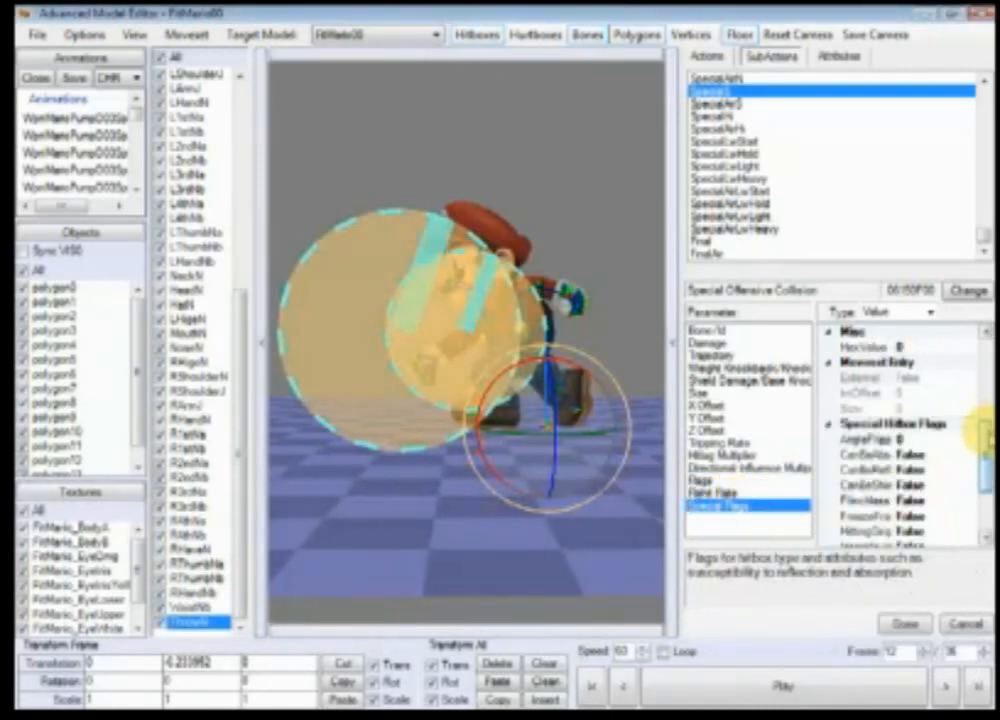
{"action": "left_click_drag", "start_coordinate": [982, 435], "coordinate": [978, 346]}
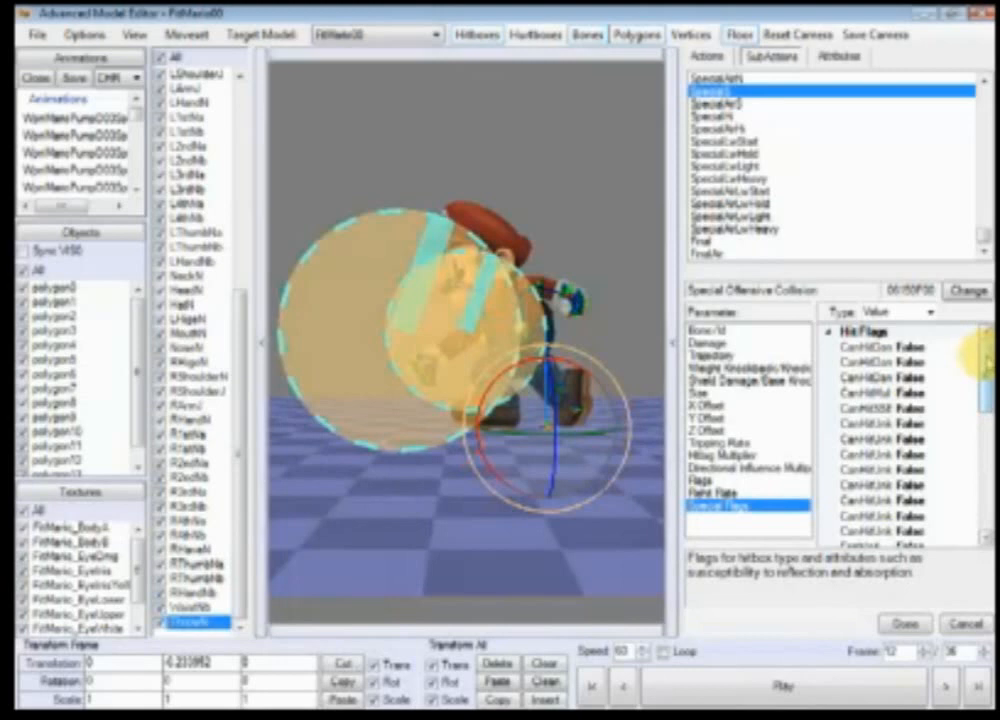
{"action": "left_click_drag", "start_coordinate": [902, 368], "coordinate": [930, 350]}
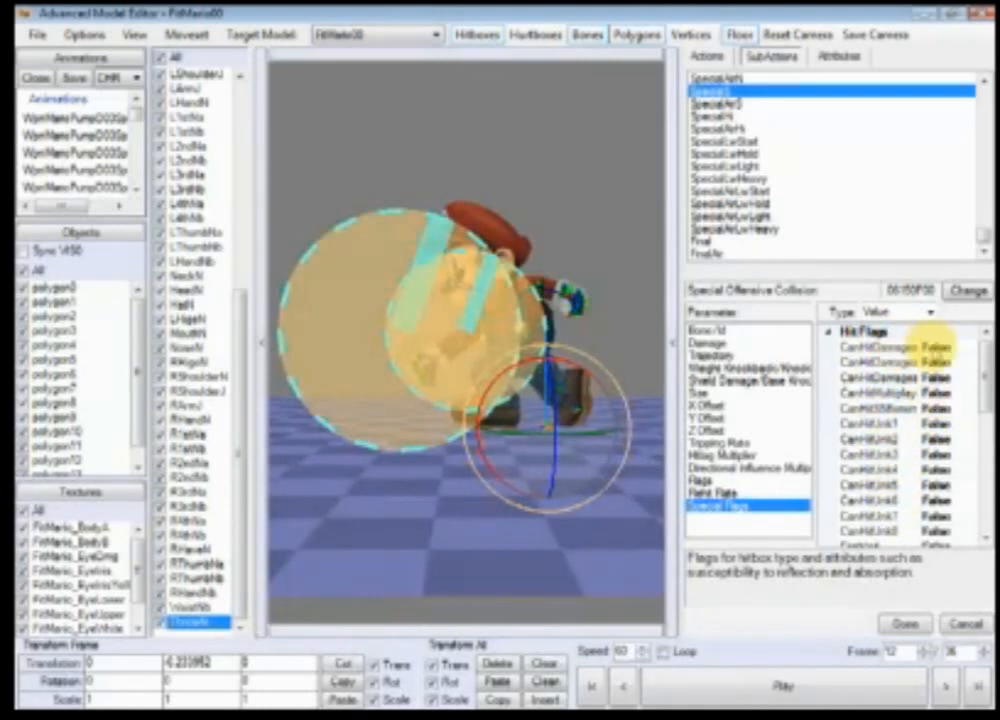
{"action": "left_click", "coordinate": [964, 347]}
{"action": "left_click", "coordinate": [967, 347]}
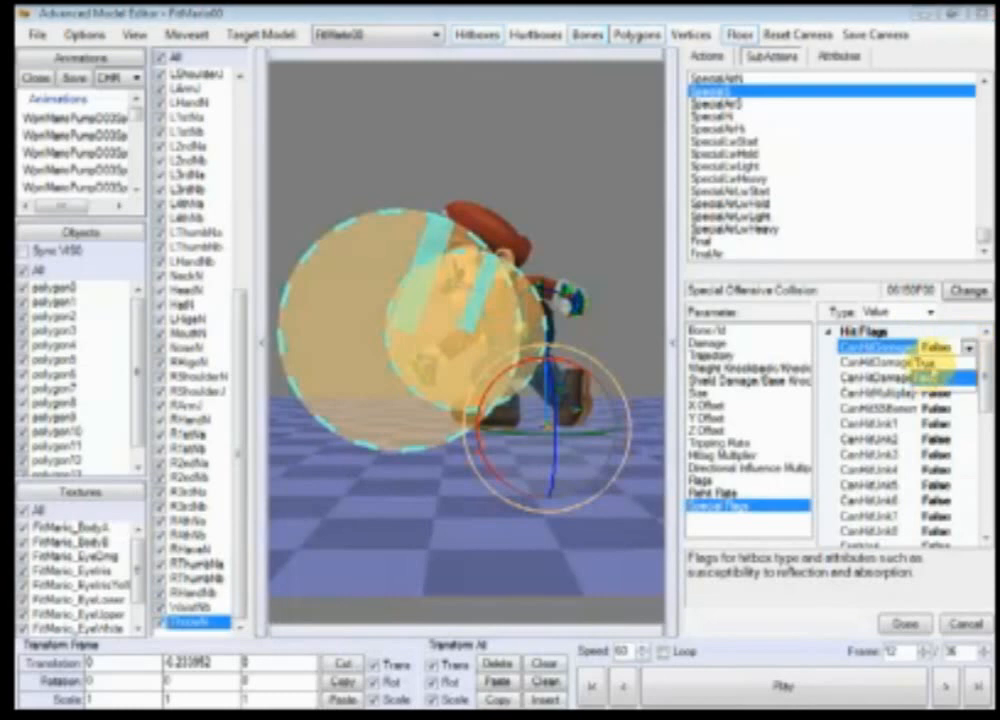
{"action": "left_click", "coordinate": [964, 364]}
{"action": "left_click", "coordinate": [969, 363]}
{"action": "left_click", "coordinate": [966, 379]}
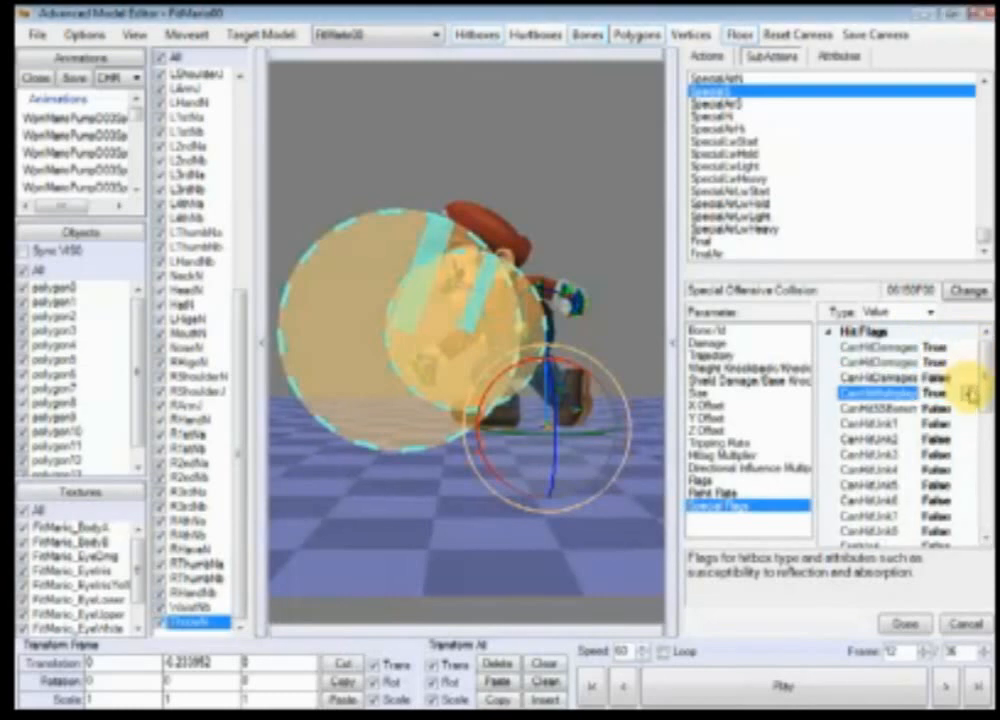
{"action": "left_click", "coordinate": [966, 378]}
{"action": "left_click", "coordinate": [969, 378]}
{"action": "left_click", "coordinate": [964, 393]}
{"action": "left_click", "coordinate": [966, 408]}
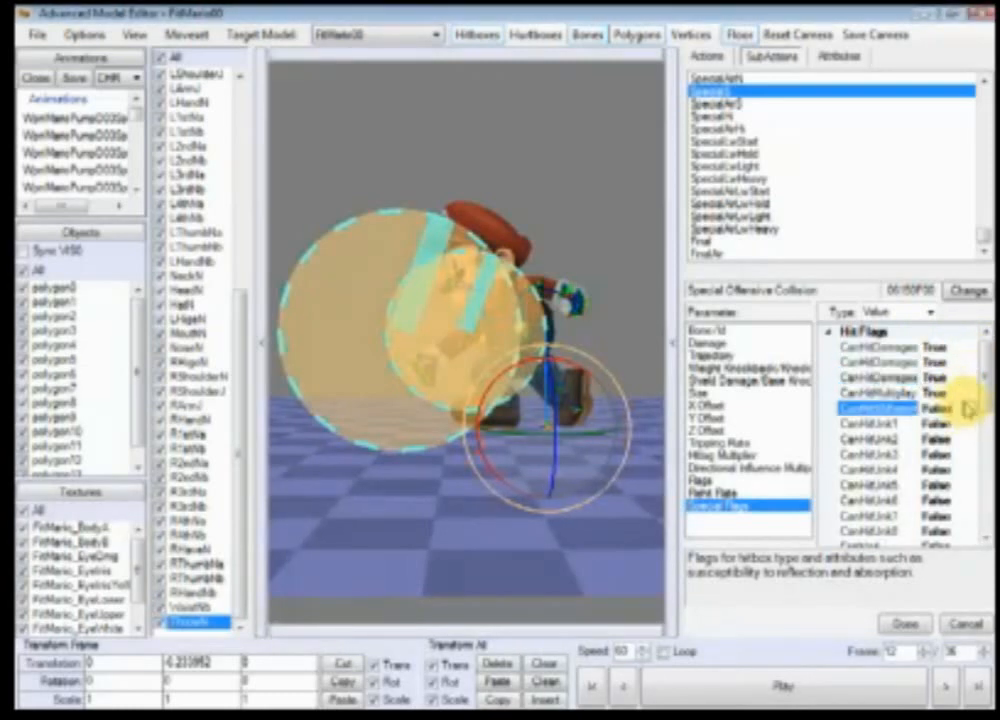
{"action": "left_click", "coordinate": [969, 408]}
{"action": "left_click", "coordinate": [967, 424]}
{"action": "left_click", "coordinate": [967, 424]}
{"action": "left_click", "coordinate": [968, 424]}
{"action": "left_click", "coordinate": [967, 455]}
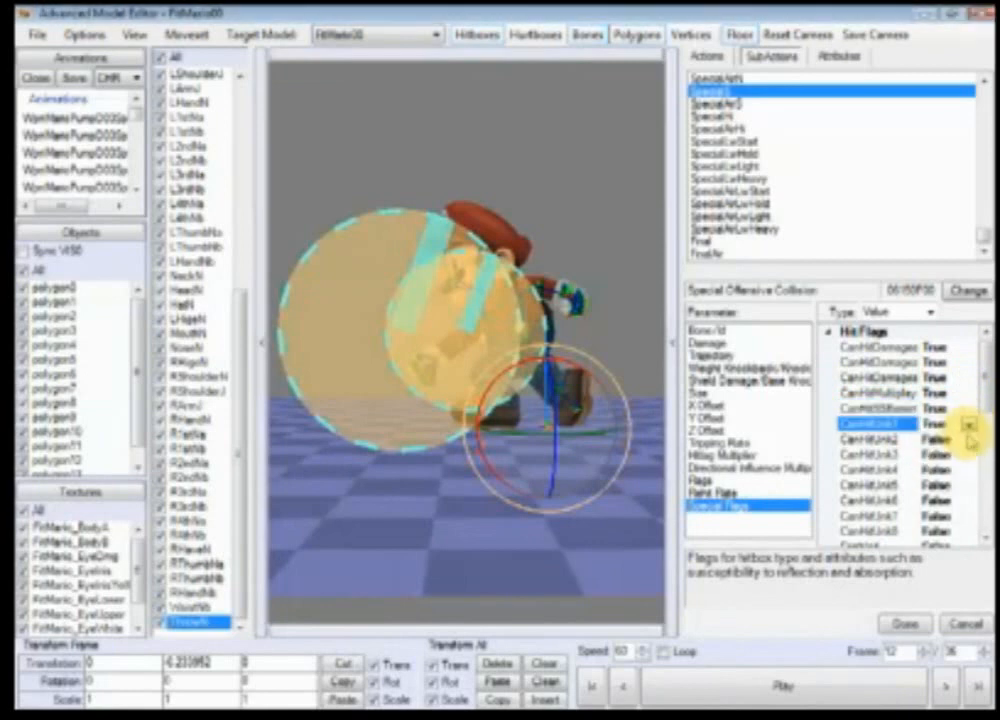
Step: Set the CanHitUnk1 through CanHitUnk7 hit flags to True
{"action": "left_click", "coordinate": [967, 439]}
{"action": "left_click", "coordinate": [968, 439]}
{"action": "left_click", "coordinate": [968, 470]}
{"action": "left_click", "coordinate": [967, 455]}
{"action": "left_click", "coordinate": [968, 455]}
{"action": "left_click", "coordinate": [967, 470]}
{"action": "left_click", "coordinate": [966, 470]}
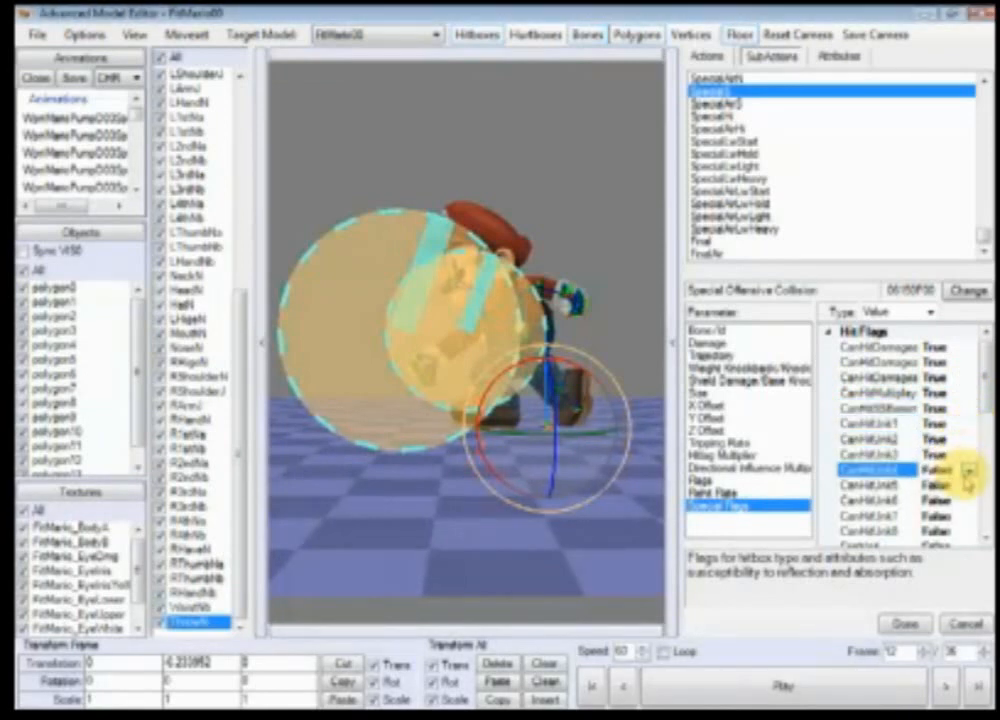
{"action": "left_click", "coordinate": [967, 470]}
{"action": "left_click", "coordinate": [960, 500]}
{"action": "left_click", "coordinate": [966, 485]}
{"action": "left_click", "coordinate": [968, 485]}
{"action": "left_click", "coordinate": [966, 500]}
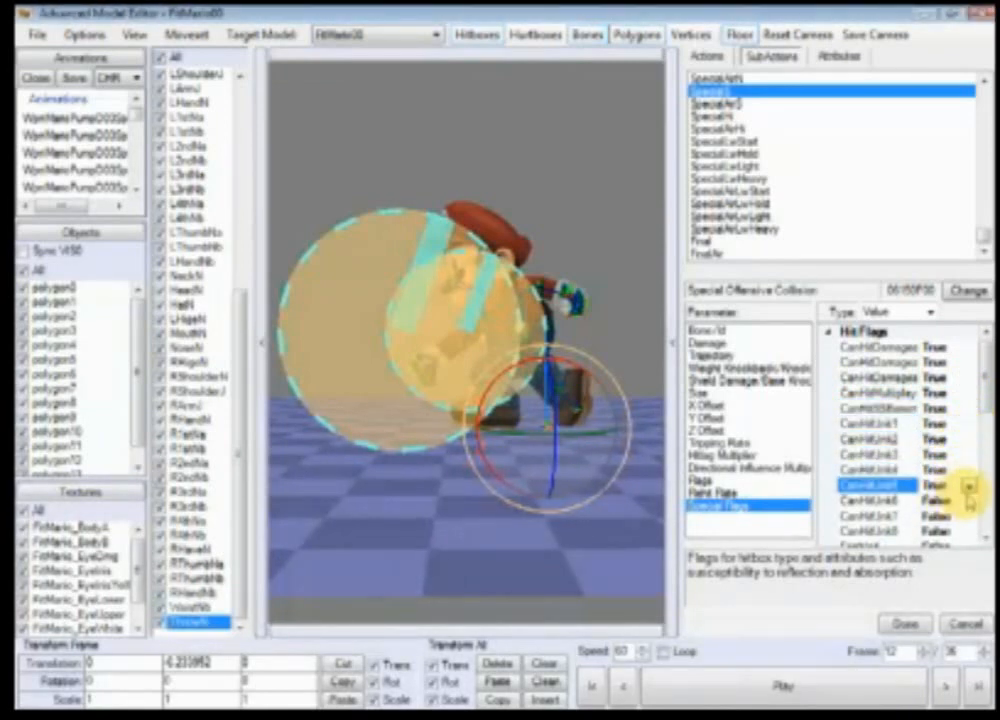
{"action": "left_click", "coordinate": [966, 500]}
{"action": "left_click", "coordinate": [968, 500]}
{"action": "left_click", "coordinate": [966, 518]}
{"action": "left_click", "coordinate": [968, 517]}
{"action": "left_click", "coordinate": [969, 517]}
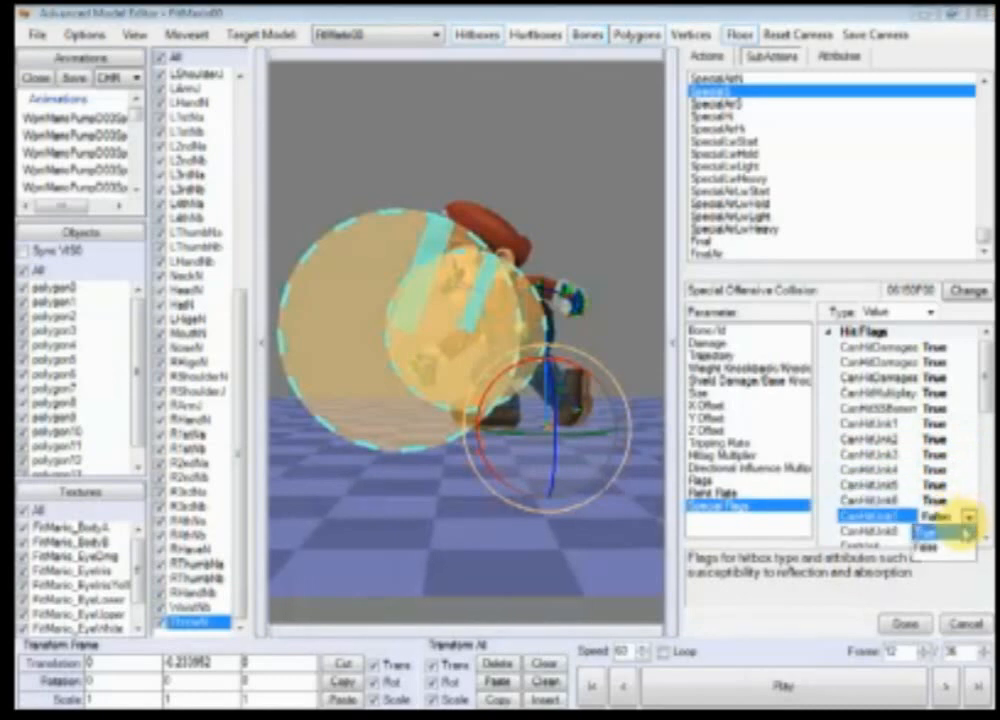
{"action": "left_click", "coordinate": [968, 532]}
Step: Set the special hitbox flag CanBeAbsorbed to True
{"action": "left_click_drag", "start_coordinate": [985, 397], "coordinate": [984, 457]}
{"action": "left_click", "coordinate": [968, 409]}
{"action": "left_click", "coordinate": [968, 409]}
{"action": "left_click", "coordinate": [969, 425]}
{"action": "left_click", "coordinate": [967, 426]}
{"action": "left_click", "coordinate": [968, 428]}
{"action": "left_click", "coordinate": [970, 441]}
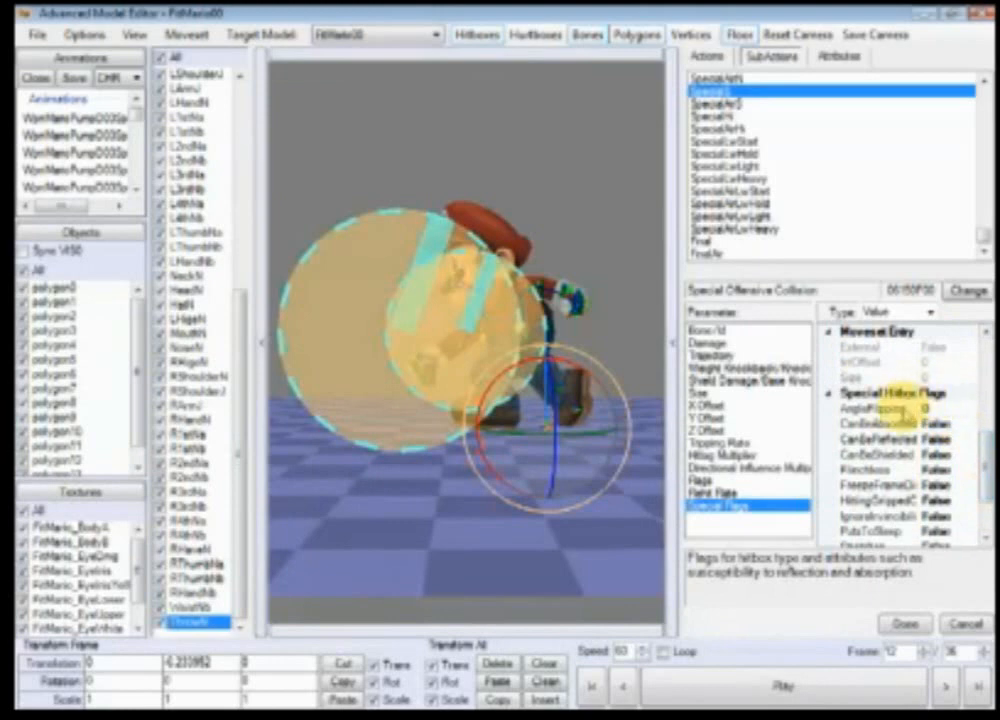
{"action": "left_click", "coordinate": [915, 409]}
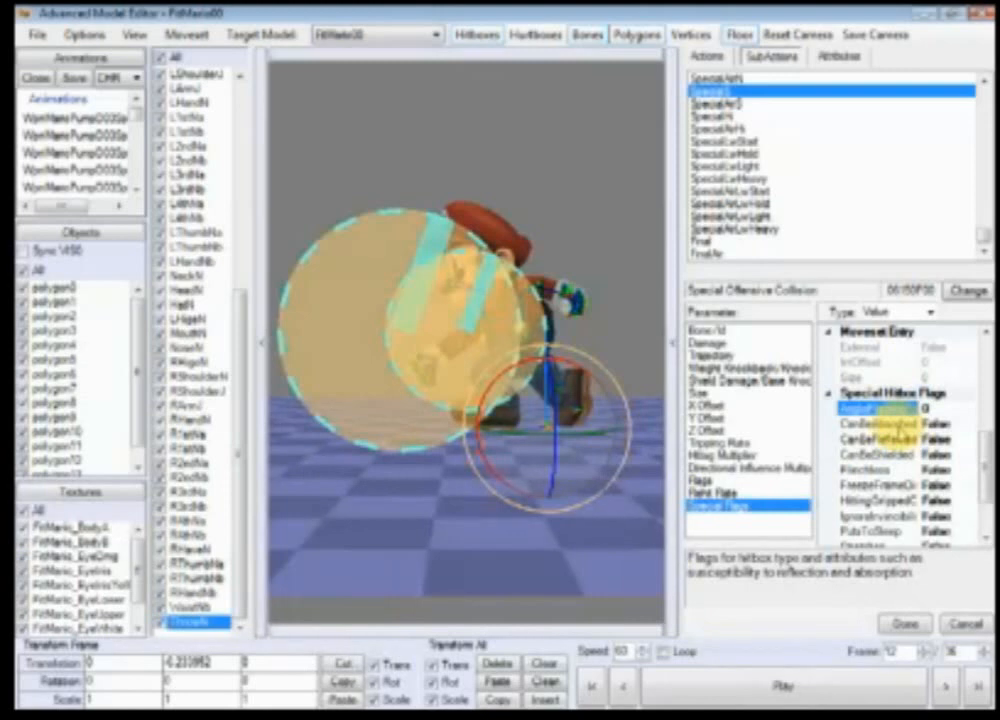
{"action": "left_click", "coordinate": [962, 428]}
{"action": "left_click", "coordinate": [968, 424]}
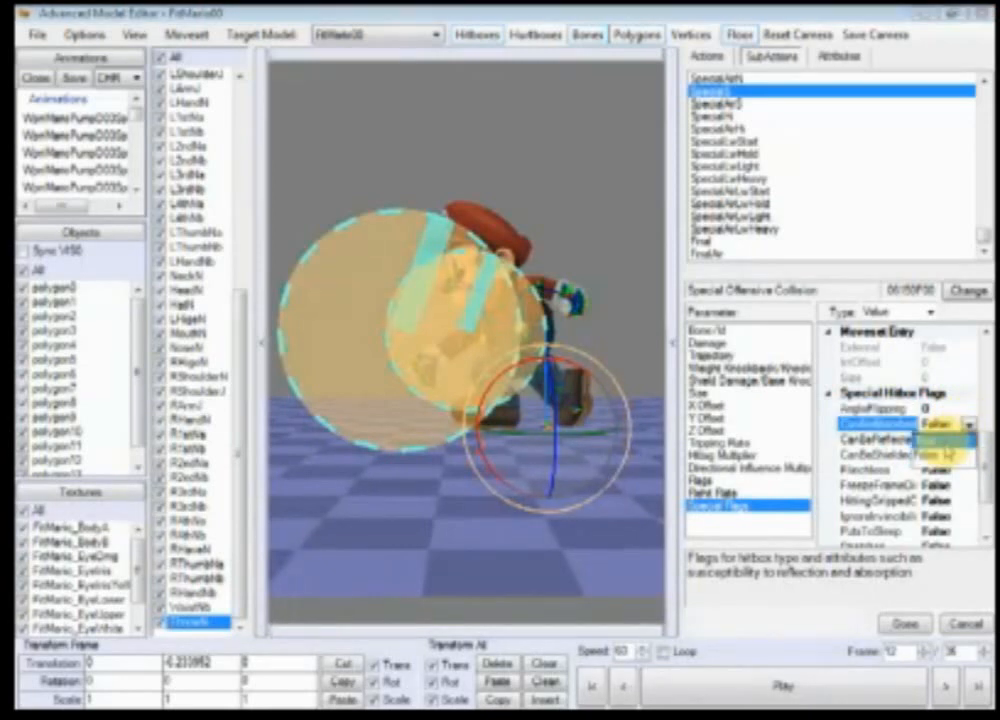
{"action": "left_click", "coordinate": [940, 438]}
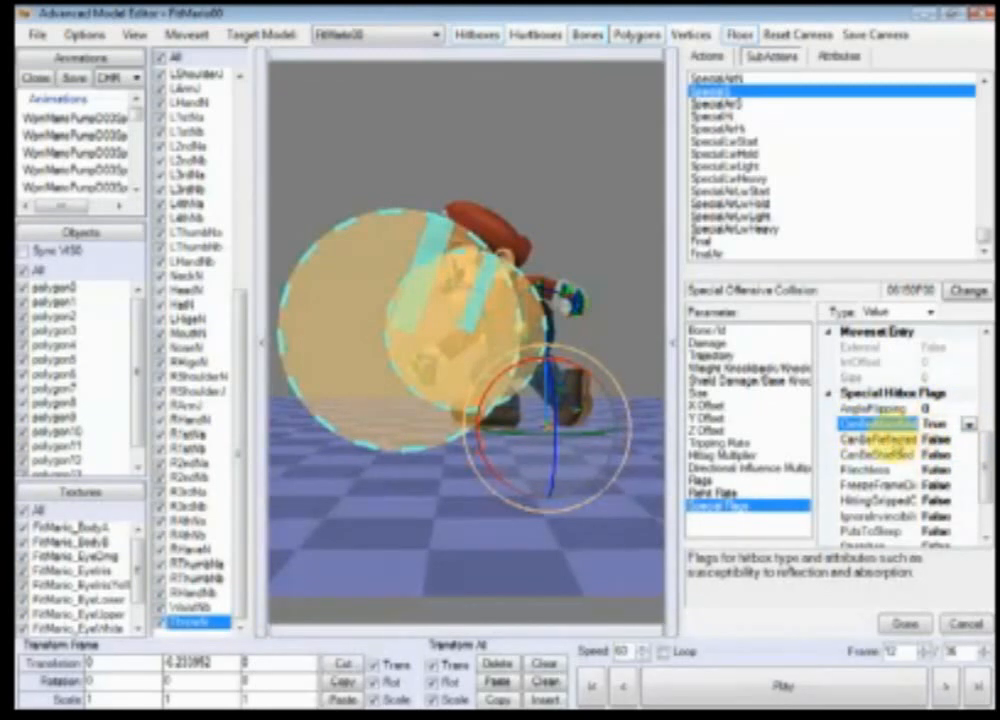
Step: Set the CanBeReflected and CanBeShielded special hitbox flags to True
{"action": "left_click", "coordinate": [967, 440]}
{"action": "left_click", "coordinate": [968, 440]}
{"action": "left_click", "coordinate": [965, 456]}
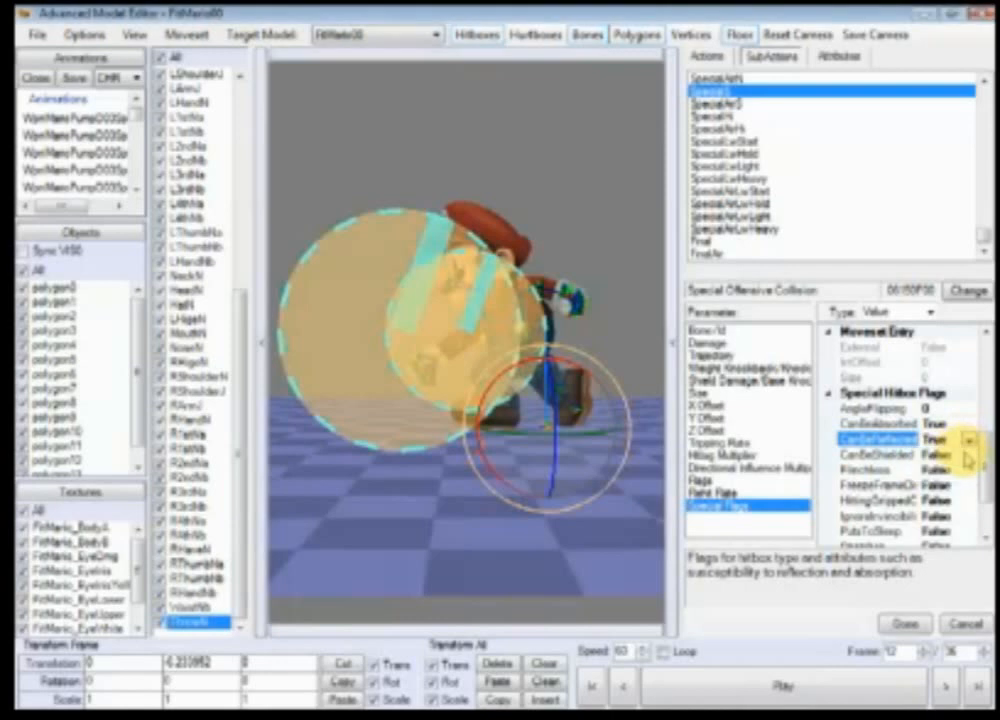
{"action": "left_click", "coordinate": [971, 457]}
{"action": "left_click", "coordinate": [969, 457]}
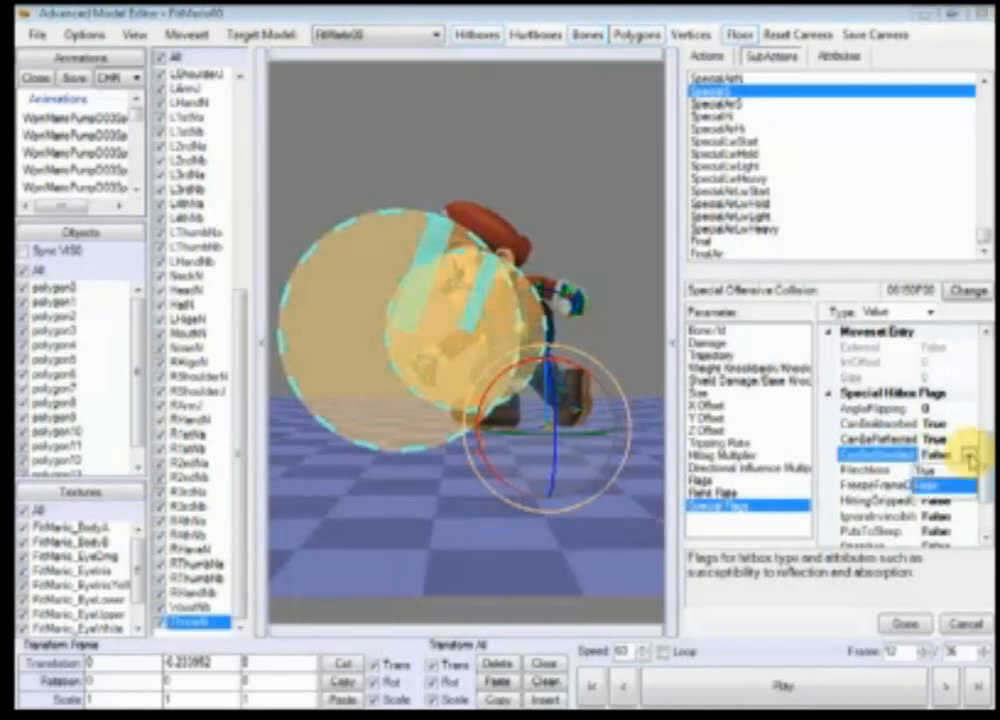
{"action": "left_click", "coordinate": [966, 471]}
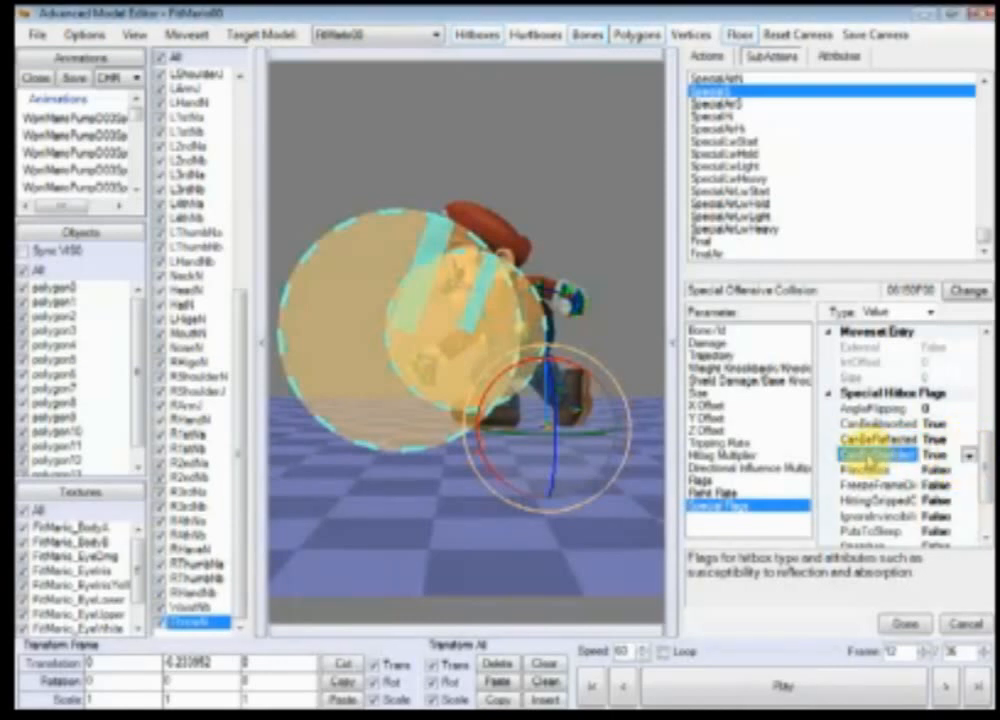
{"action": "left_click", "coordinate": [969, 455]}
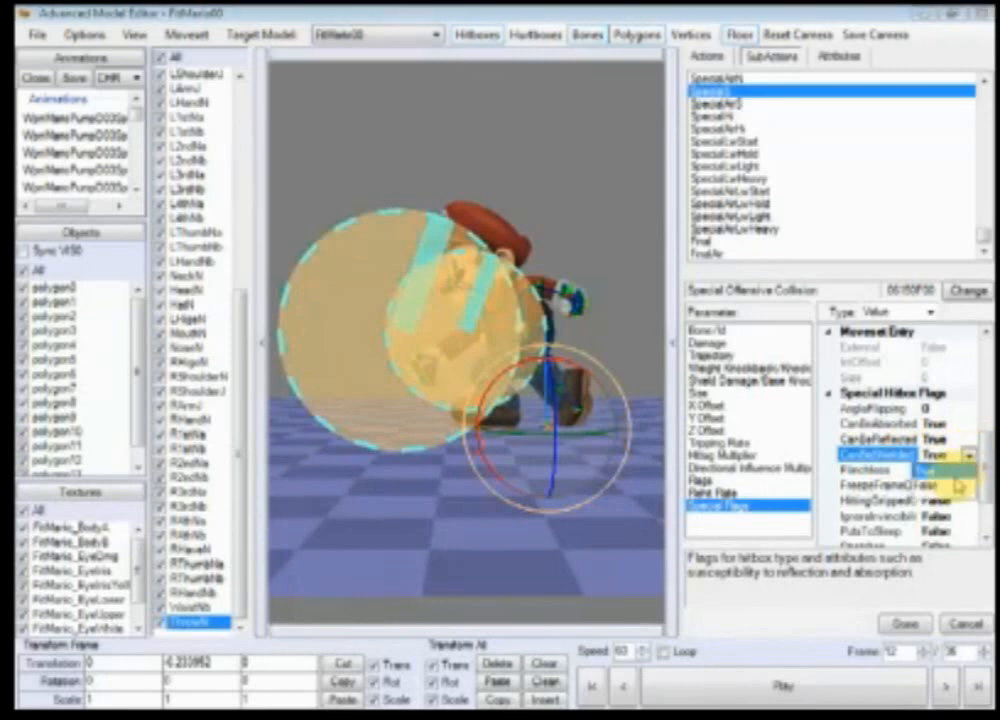
{"action": "left_click", "coordinate": [965, 484]}
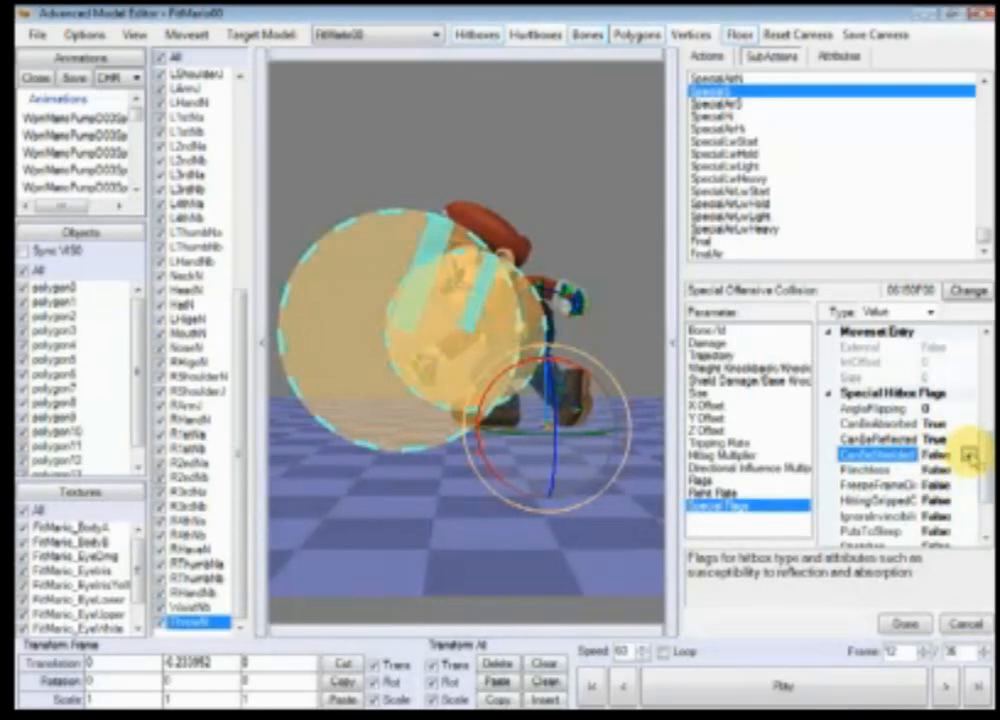
{"action": "left_click", "coordinate": [969, 455]}
{"action": "left_click", "coordinate": [966, 471]}
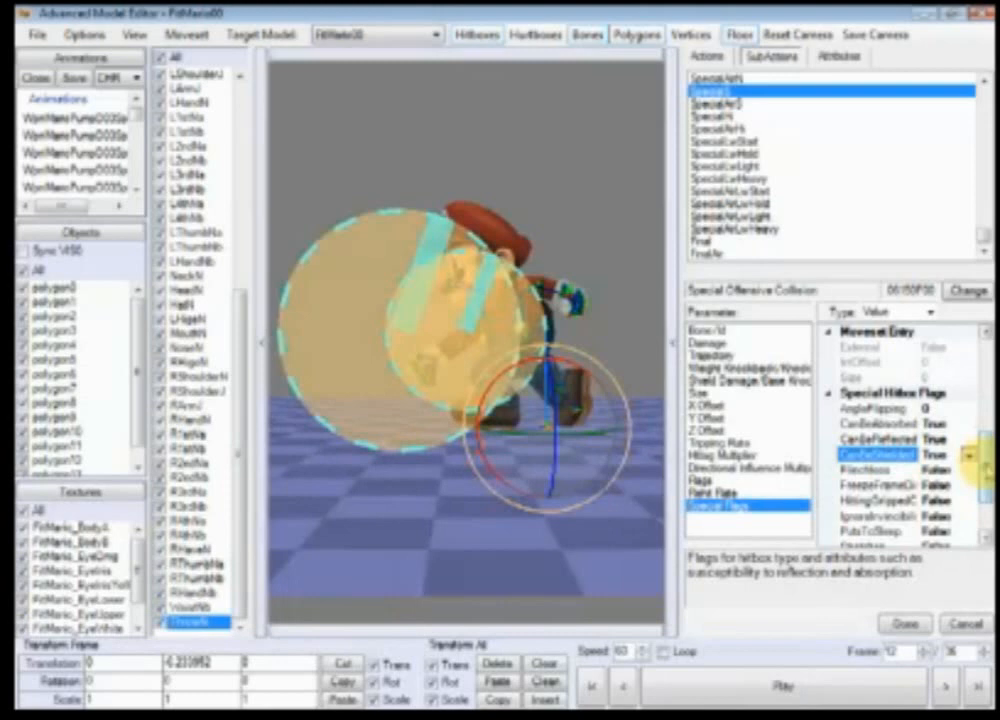
Step: Set the Stretches special hitbox flag to True
{"action": "left_click_drag", "start_coordinate": [982, 463], "coordinate": [982, 474]}
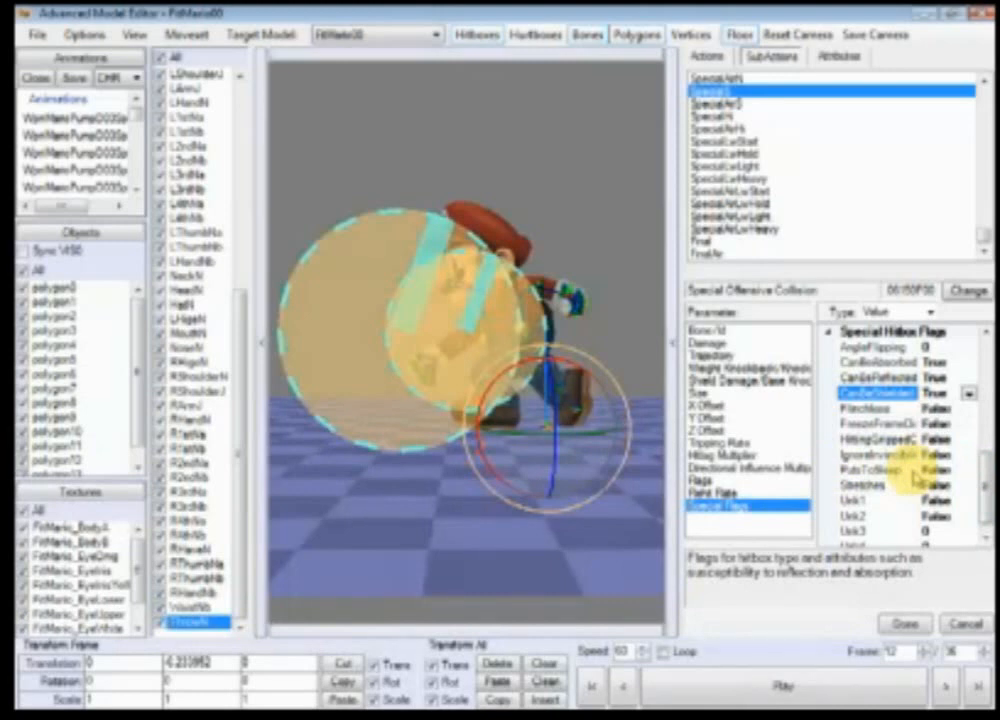
{"action": "left_click", "coordinate": [965, 486]}
{"action": "left_click", "coordinate": [968, 485]}
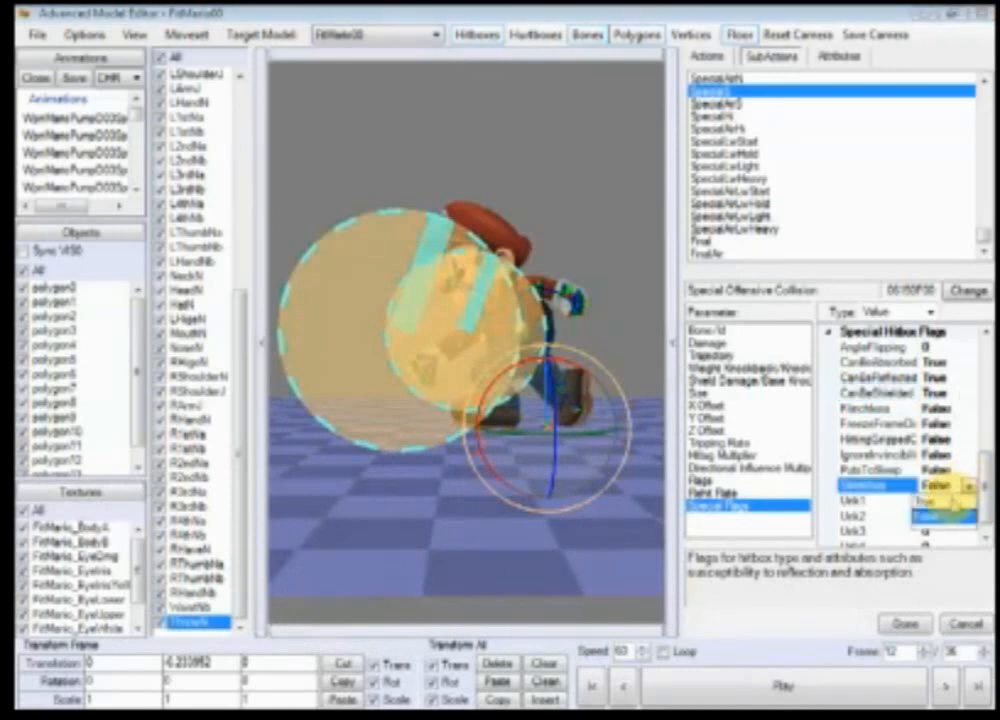
{"action": "left_click", "coordinate": [950, 514]}
{"action": "left_click", "coordinate": [904, 624]}
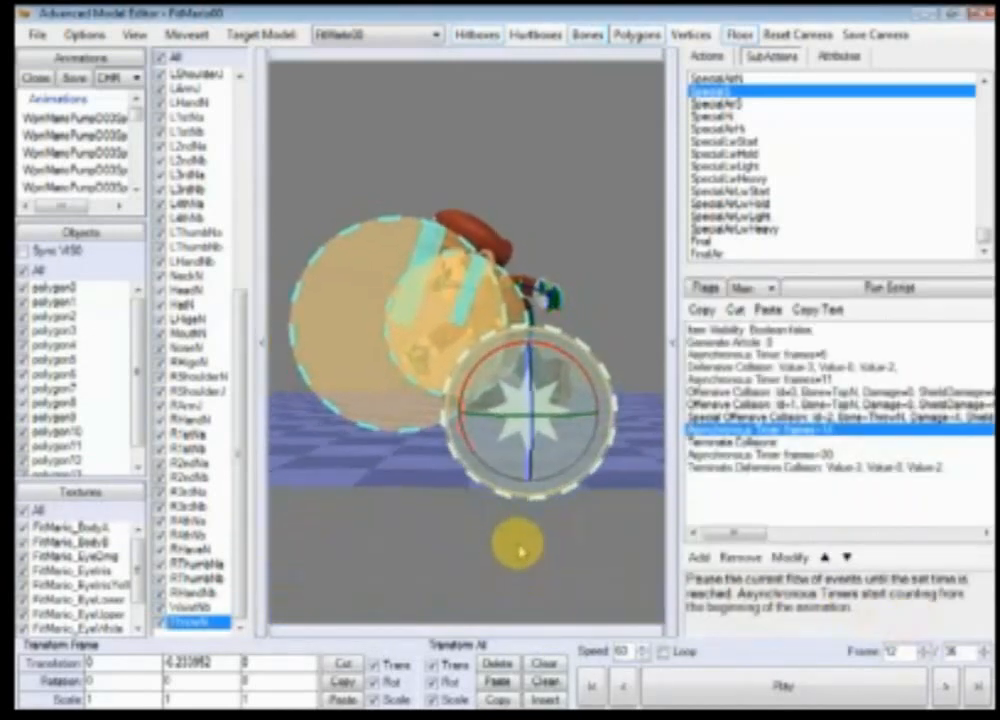
Step: Change the Y Offset parameter of the special offensive collision event
{"action": "mouse_move", "coordinate": [519, 549]}
{"action": "right_mouse_down"}
{"action": "mouse_move", "coordinate": [528, 549]}
{"action": "mouse_move", "coordinate": [524, 568]}
{"action": "right_mouse_up"}
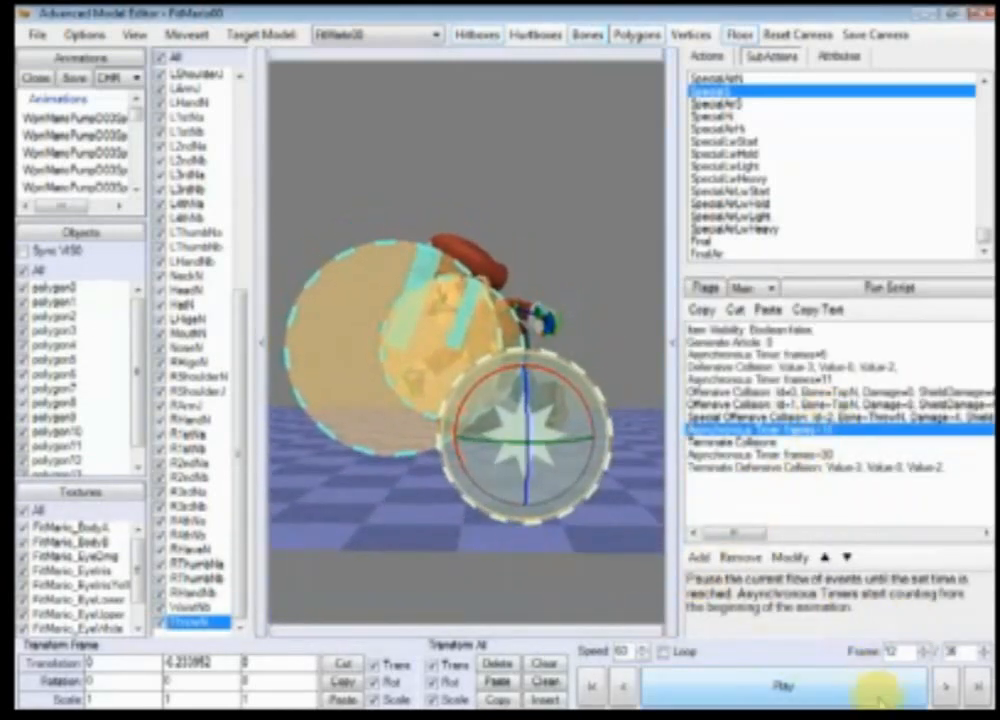
{"action": "left_click", "coordinate": [946, 690]}
{"action": "left_click", "coordinate": [624, 689]}
{"action": "right_click_drag", "start_coordinate": [616, 546], "coordinate": [611, 508]}
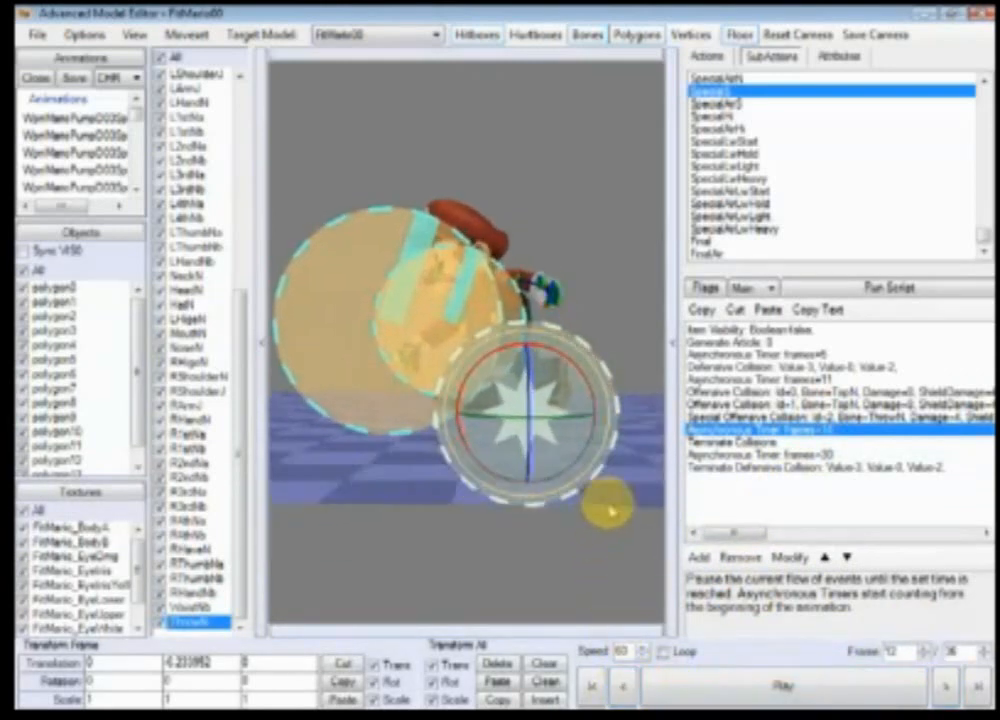
{"action": "double_click", "coordinate": [880, 417]}
{"action": "left_click", "coordinate": [737, 417]}
{"action": "left_click", "coordinate": [935, 380]}
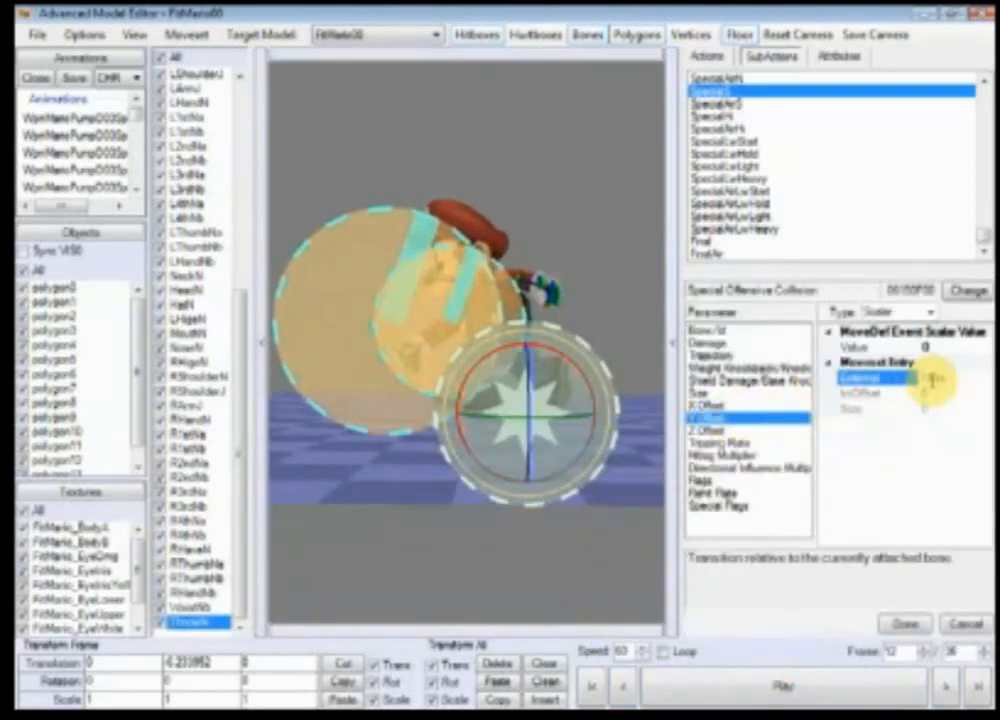
{"action": "left_click", "coordinate": [952, 347]}
{"action": "left_click", "coordinate": [904, 623]}
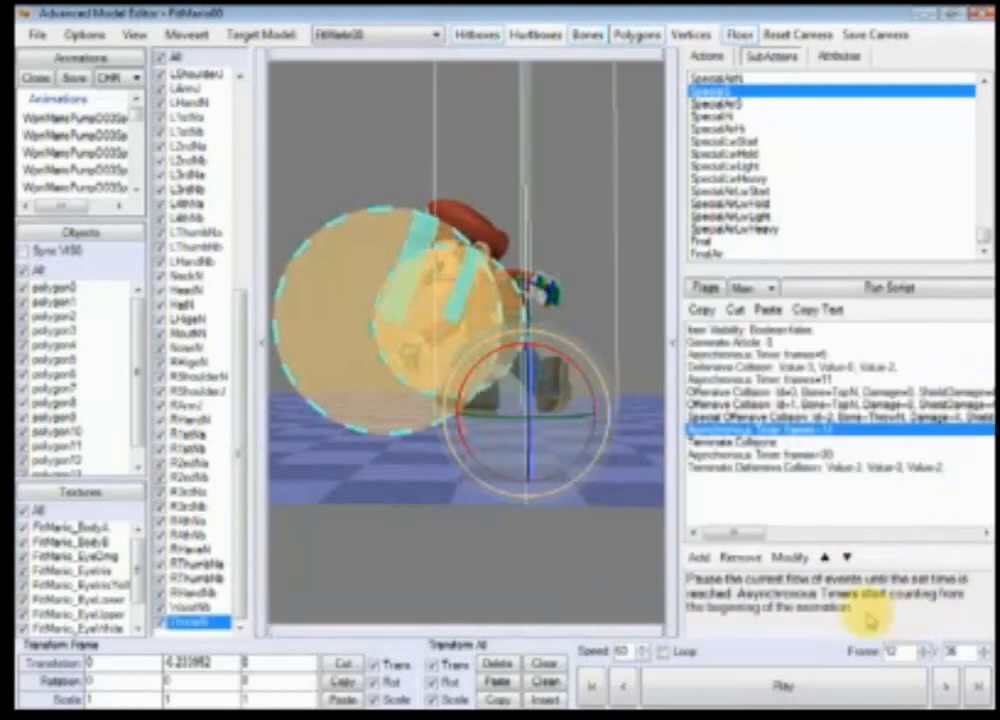
Step: Set the special offensive collision's Stretches flag back to False
{"action": "left_click_drag", "start_coordinate": [547, 357], "coordinate": [565, 567]}
{"action": "scroll", "coordinate": [566, 567], "scroll_direction": "down", "scroll_amount": 1}
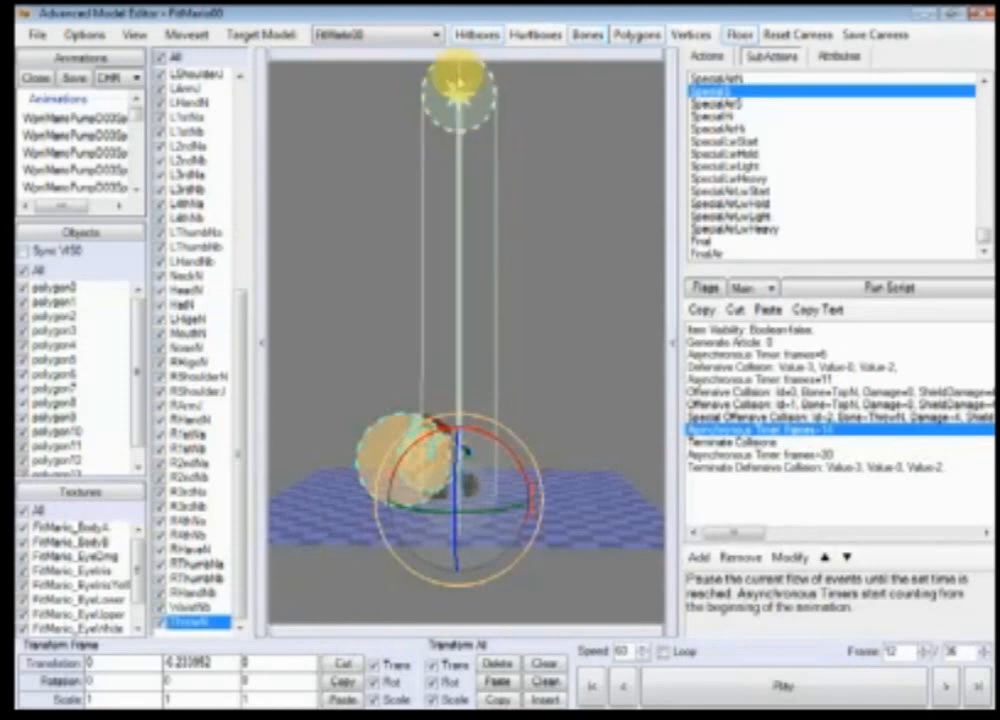
{"action": "double_click", "coordinate": [871, 419]}
{"action": "left_click", "coordinate": [729, 507]}
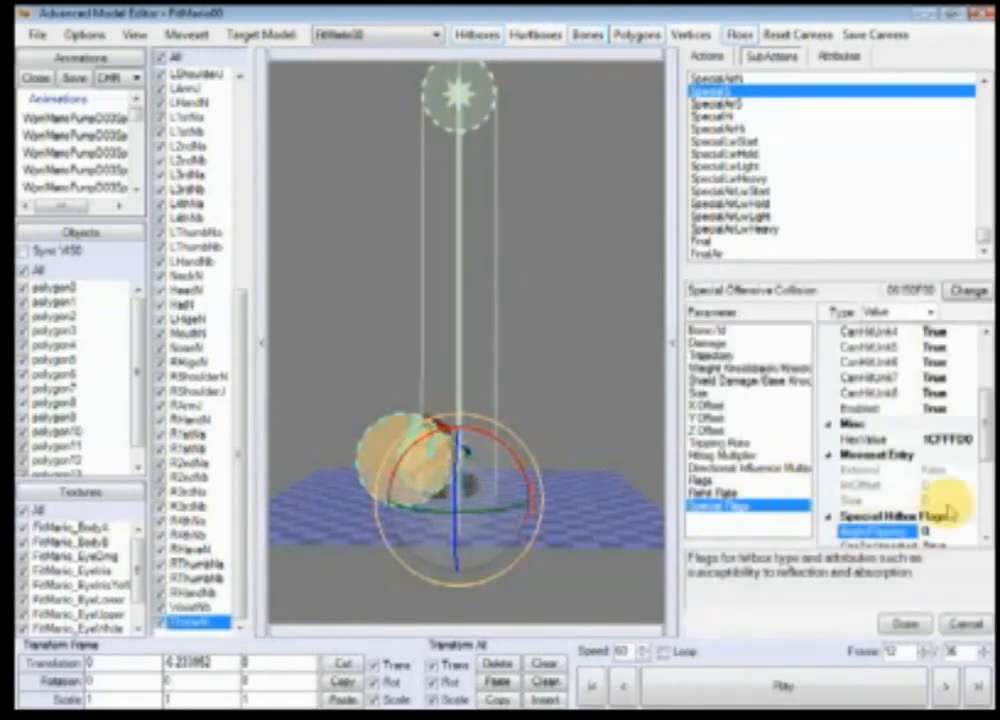
{"action": "scroll", "coordinate": [982, 435], "scroll_direction": "down", "scroll_amount": 5}
{"action": "left_click", "coordinate": [968, 470]}
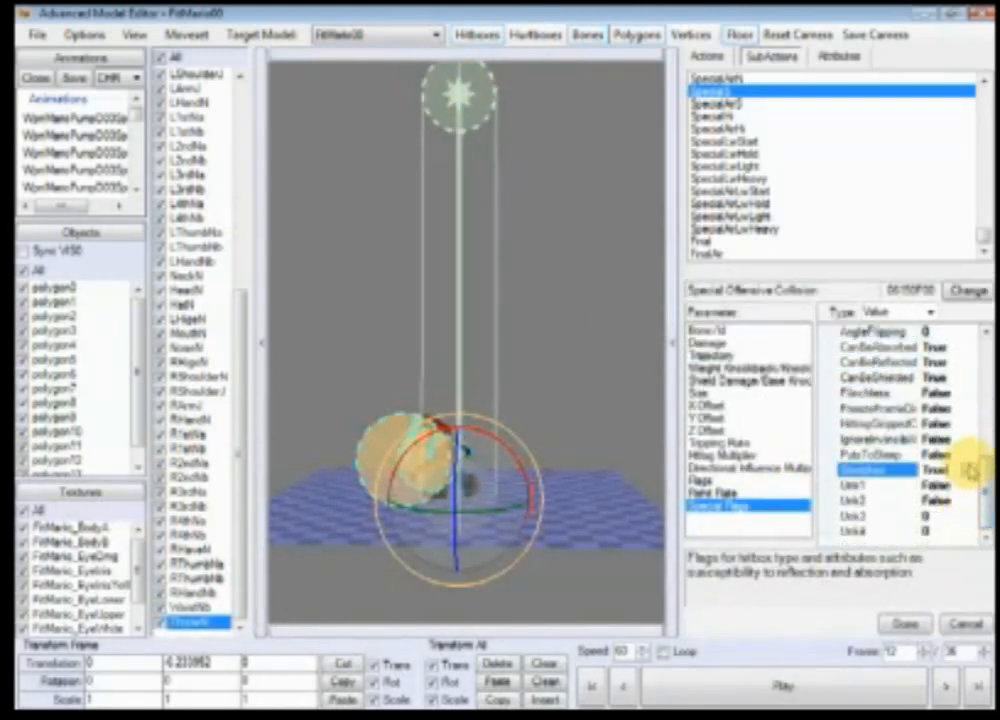
{"action": "left_click", "coordinate": [969, 470]}
{"action": "left_click", "coordinate": [936, 503]}
{"action": "left_click", "coordinate": [910, 623]}
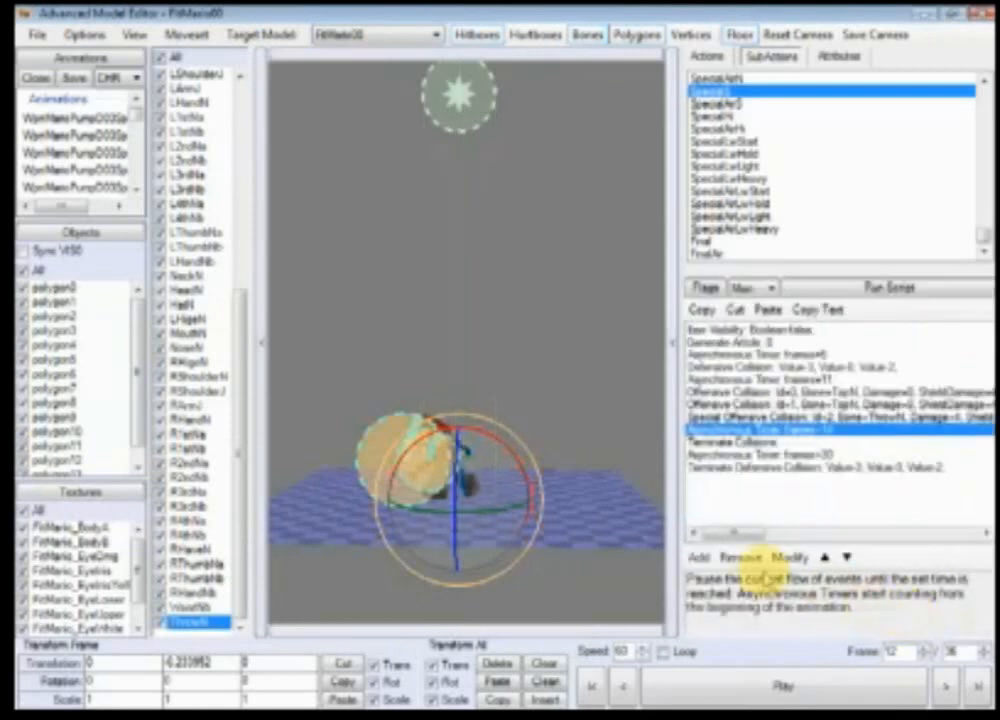
Step: Edit the special offensive collision's Y Offset parameter again
{"action": "double_click", "coordinate": [670, 417]}
{"action": "left_click", "coordinate": [780, 406]}
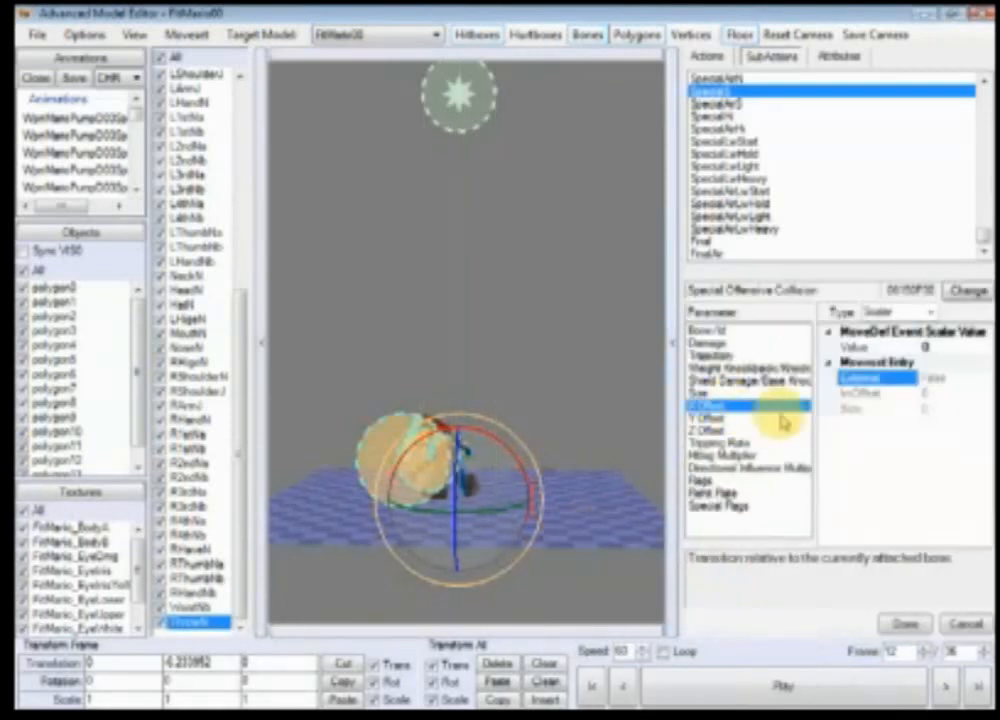
{"action": "left_click", "coordinate": [785, 418]}
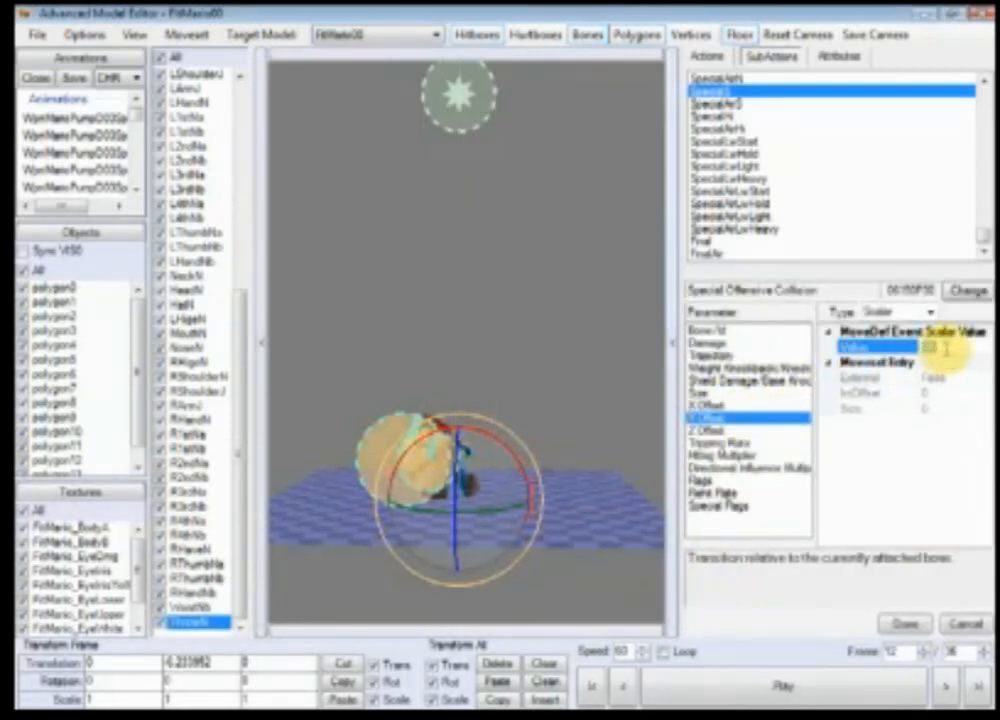
{"action": "left_click", "coordinate": [906, 623]}
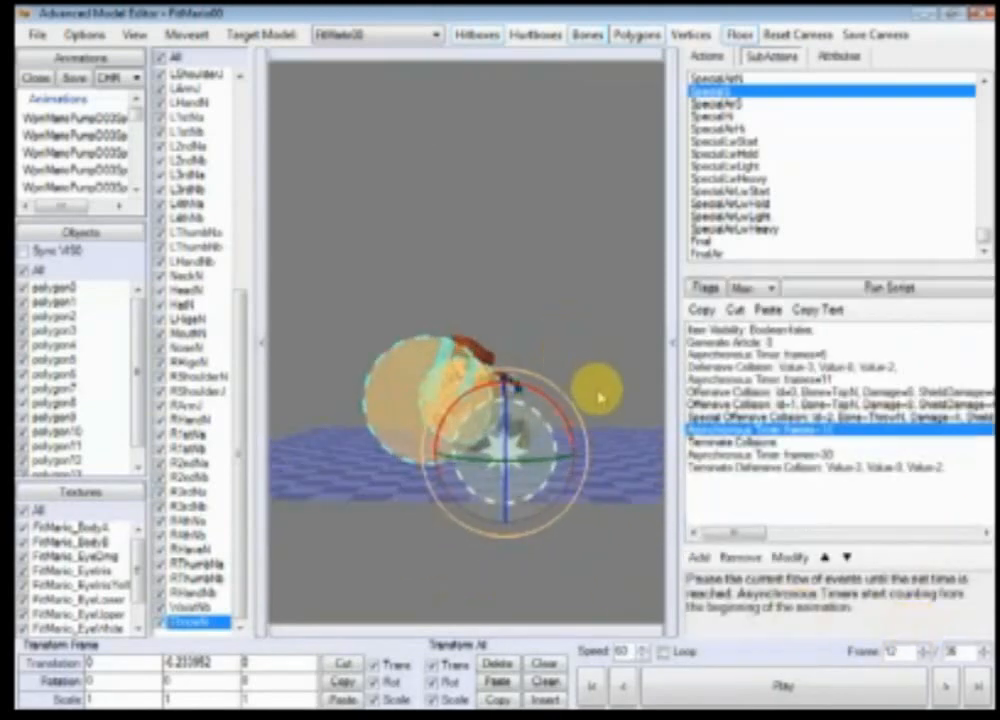
Step: Play and step through the subaction animation to preview the hitbox timing
{"action": "scroll", "coordinate": [600, 398], "scroll_direction": "up", "scroll_amount": 5}
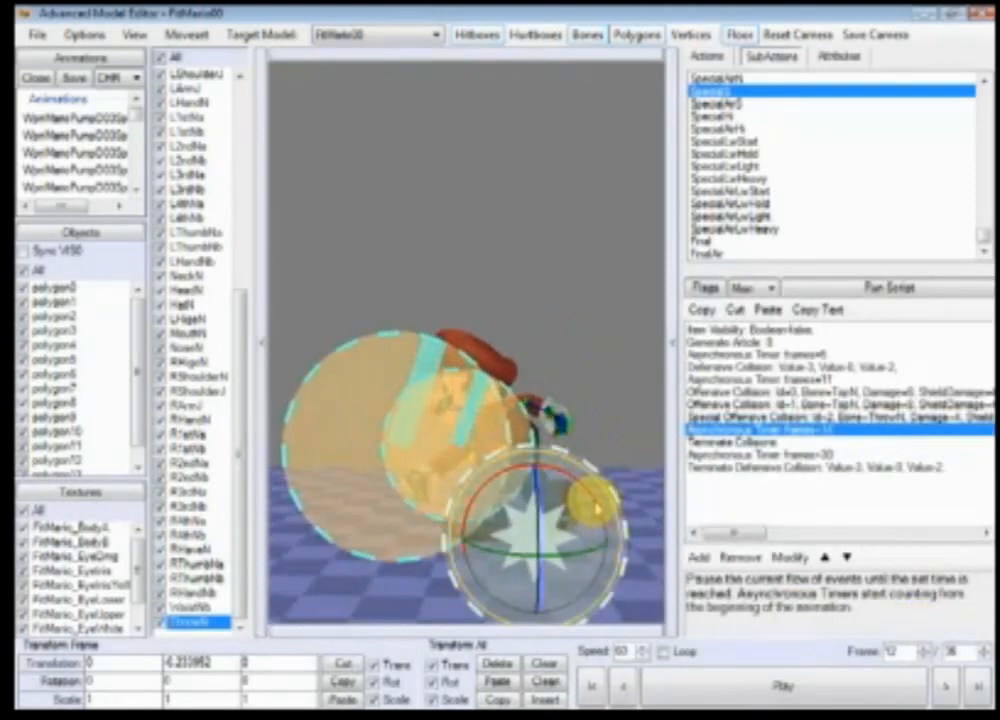
{"action": "right_click_drag", "start_coordinate": [597, 549], "coordinate": [614, 465]}
{"action": "scroll", "coordinate": [614, 465], "scroll_direction": "down", "scroll_amount": 3}
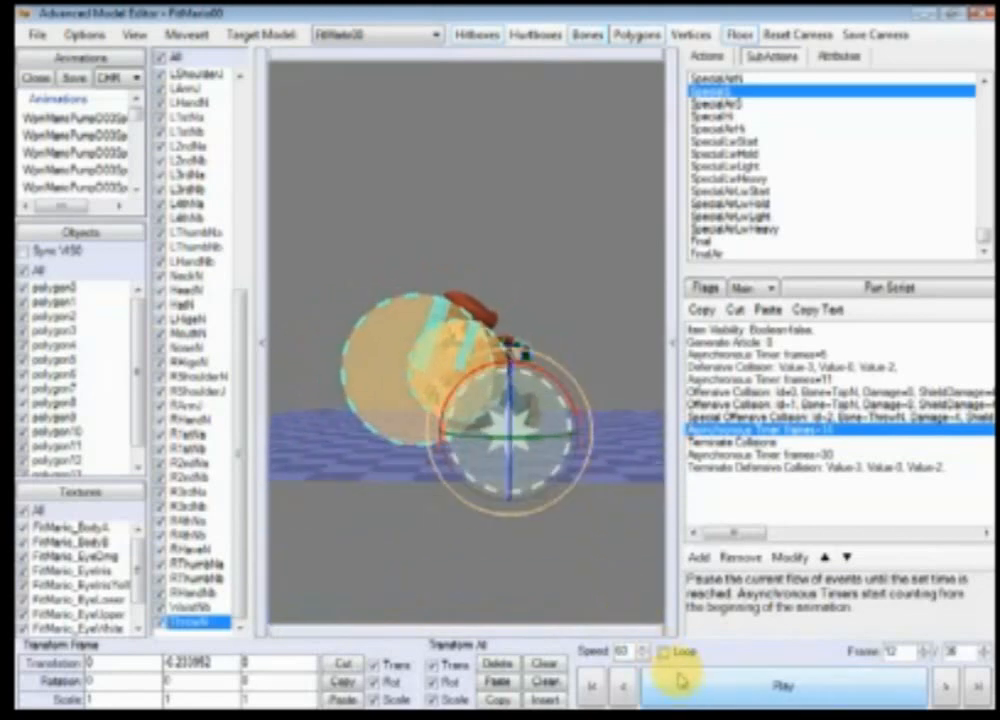
{"action": "left_click", "coordinate": [680, 683]}
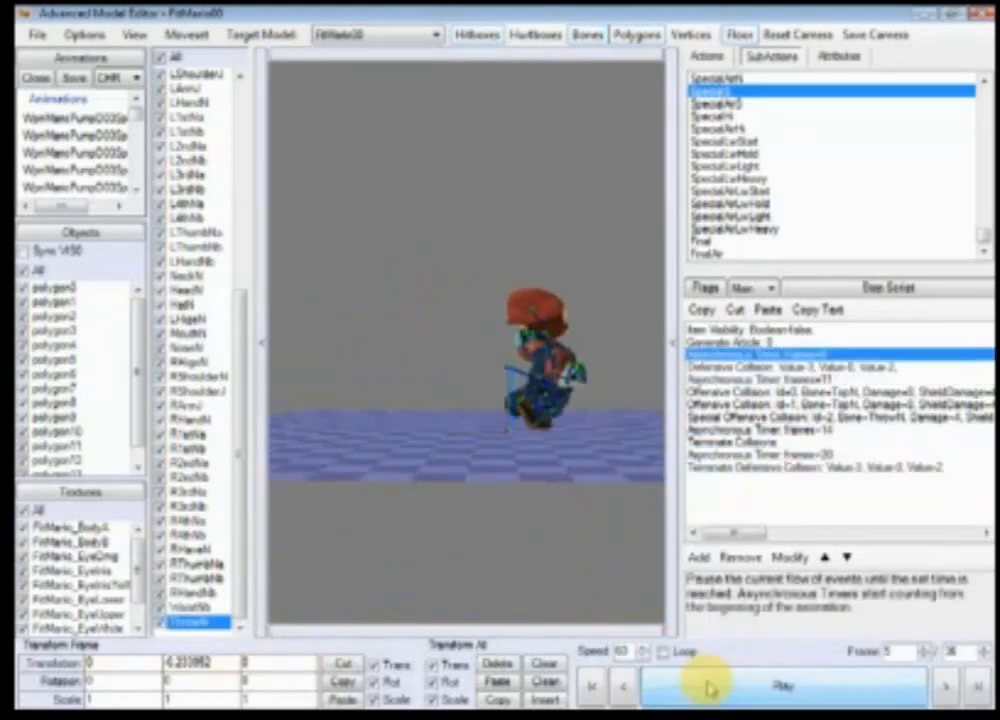
{"action": "left_click", "coordinate": [710, 688]}
{"action": "left_click", "coordinate": [710, 688]}
{"action": "mouse_move", "coordinate": [497, 500]}
{"action": "right_mouse_down"}
{"action": "mouse_move", "coordinate": [537, 455]}
{"action": "mouse_move", "coordinate": [509, 495]}
{"action": "right_mouse_up"}
{"action": "left_click", "coordinate": [670, 688]}
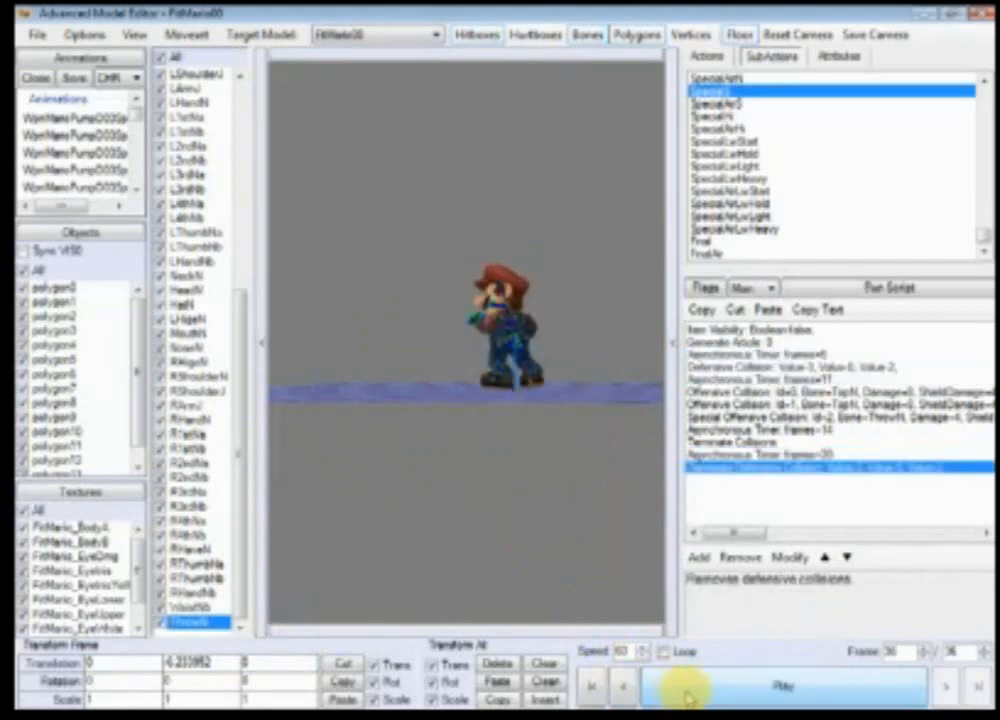
{"action": "left_click", "coordinate": [752, 288]}
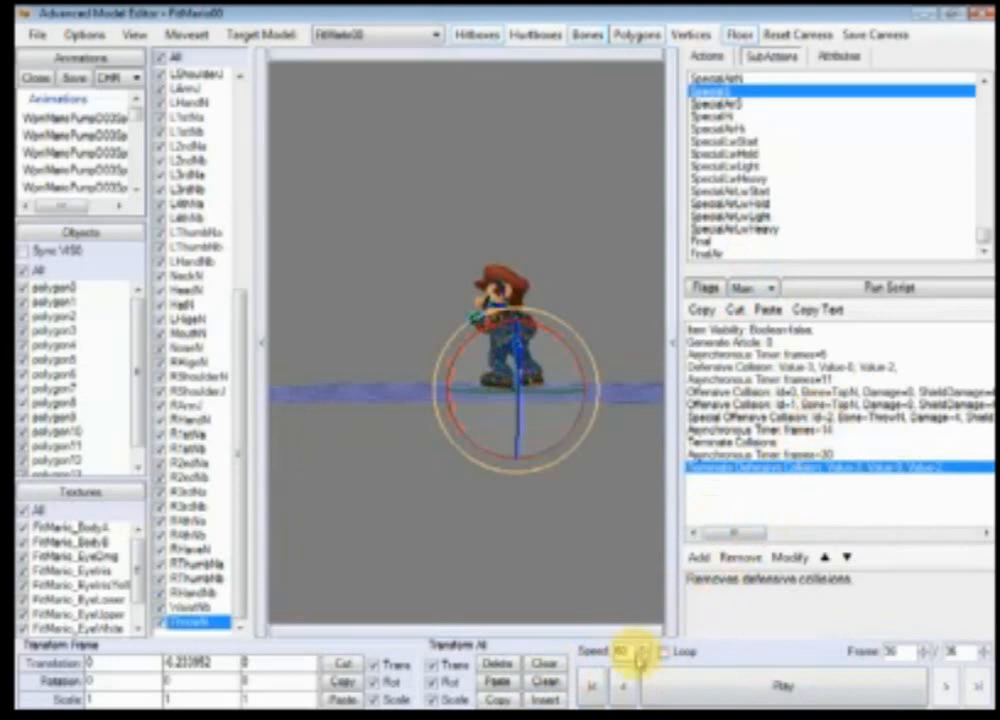
{"action": "left_click", "coordinate": [948, 686]}
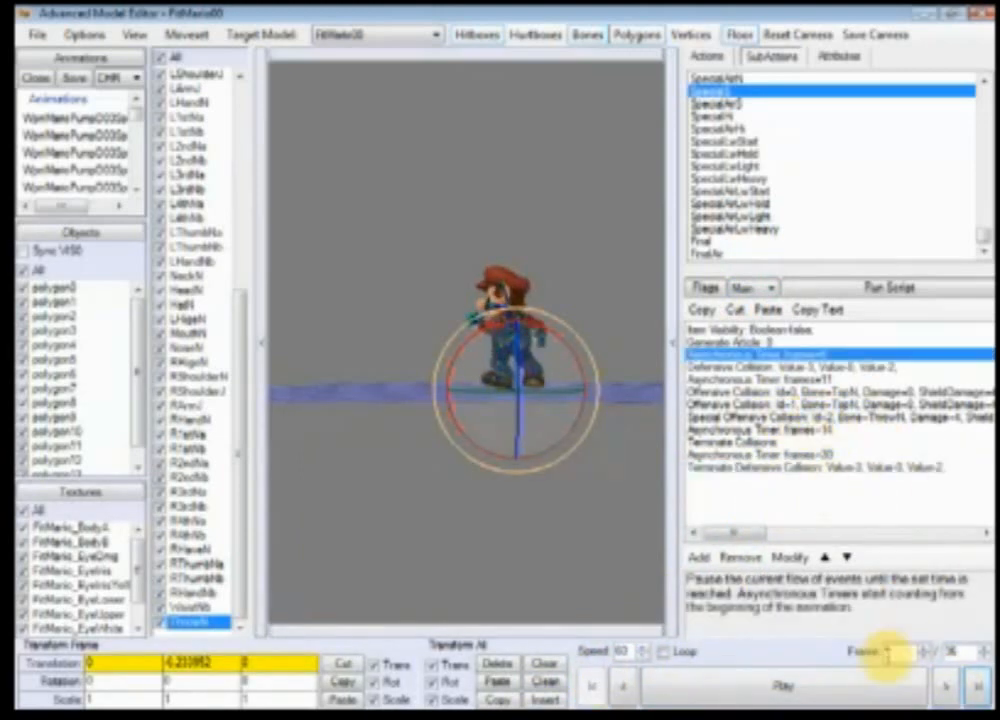
{"action": "left_click", "coordinate": [872, 392]}
{"action": "left_click", "coordinate": [949, 693]}
{"action": "left_click", "coordinate": [949, 693]}
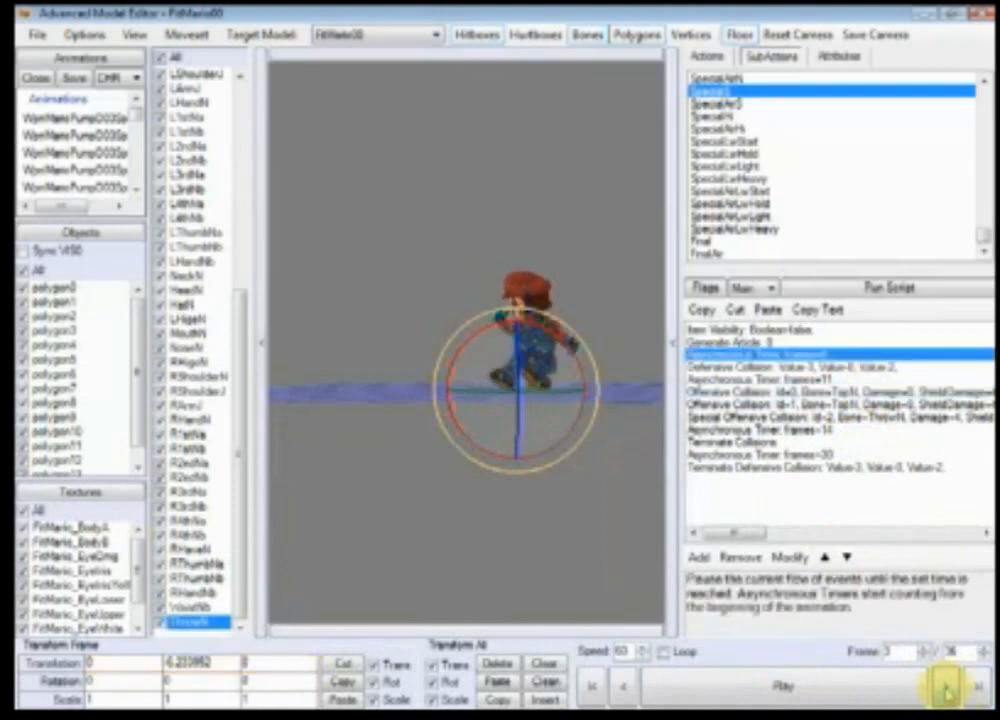
{"action": "left_click", "coordinate": [949, 693]}
{"action": "left_click", "coordinate": [949, 693]}
{"action": "left_click", "coordinate": [949, 693]}
{"action": "left_click", "coordinate": [949, 693]}
{"action": "left_click", "coordinate": [948, 692]}
{"action": "left_click", "coordinate": [948, 692]}
{"action": "left_click", "coordinate": [948, 692]}
{"action": "left_click", "coordinate": [948, 692]}
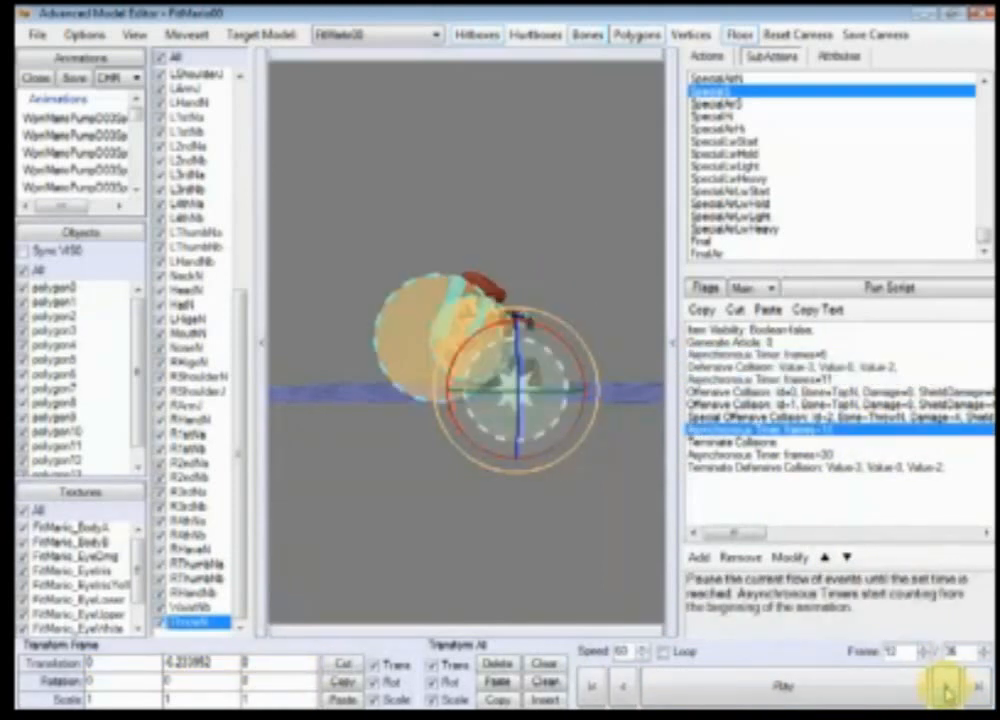
{"action": "scroll", "coordinate": [560, 555], "scroll_direction": "up", "scroll_amount": 5}
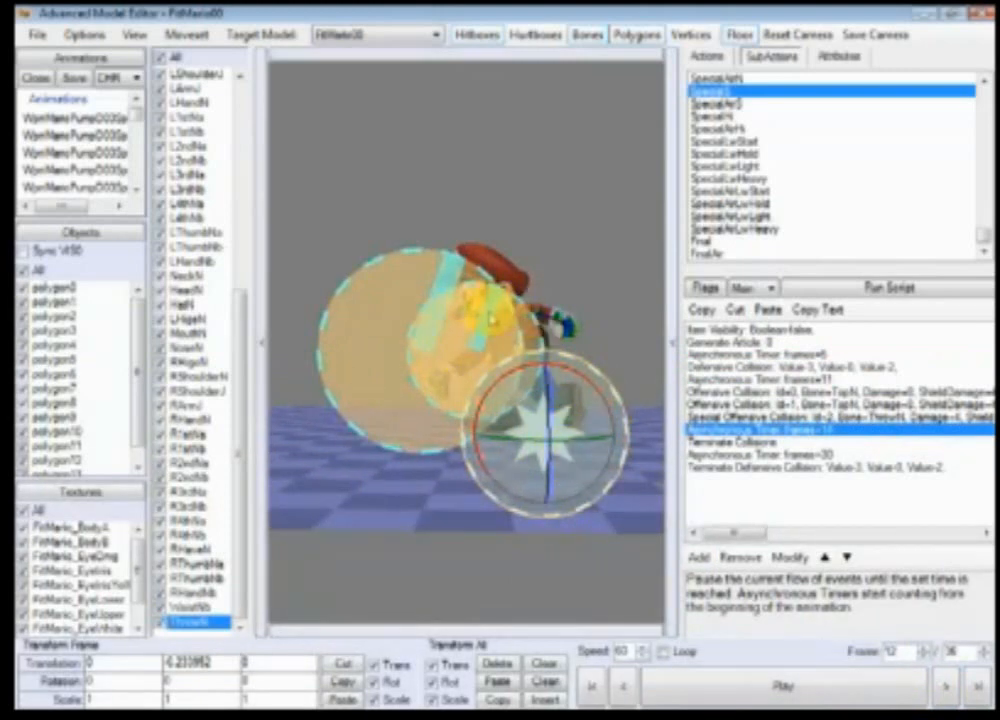
Step: Insert two events after the 14-frame timer and change the first into a Delete Hitbox event
{"action": "left_click", "coordinate": [699, 557]}
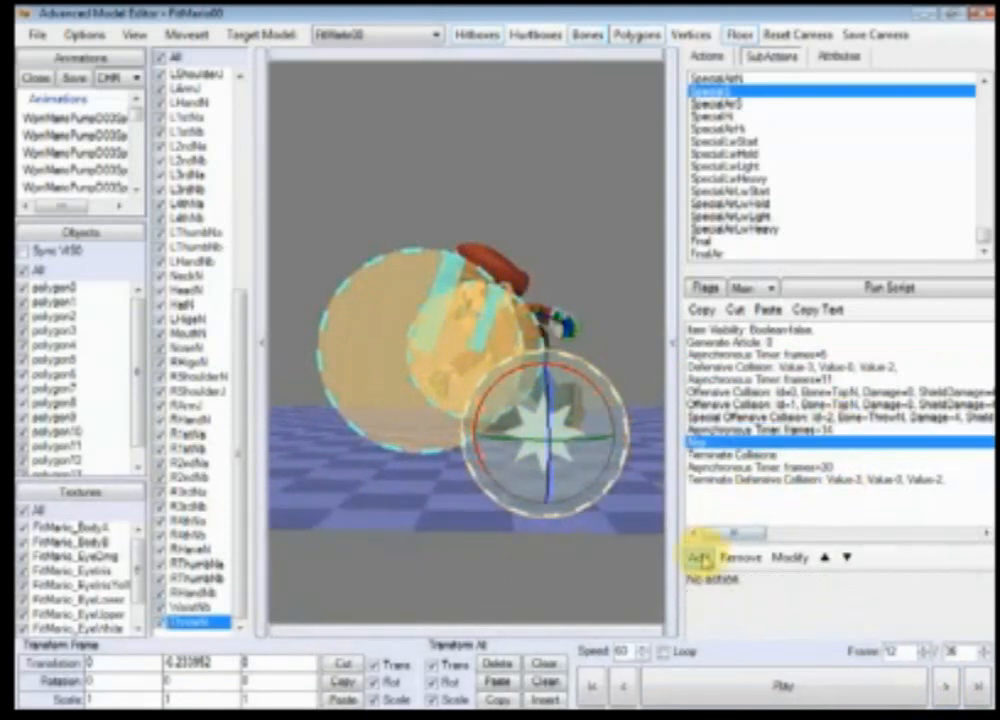
{"action": "left_click", "coordinate": [699, 557]}
{"action": "double_click", "coordinate": [694, 440]}
{"action": "left_click", "coordinate": [964, 289]}
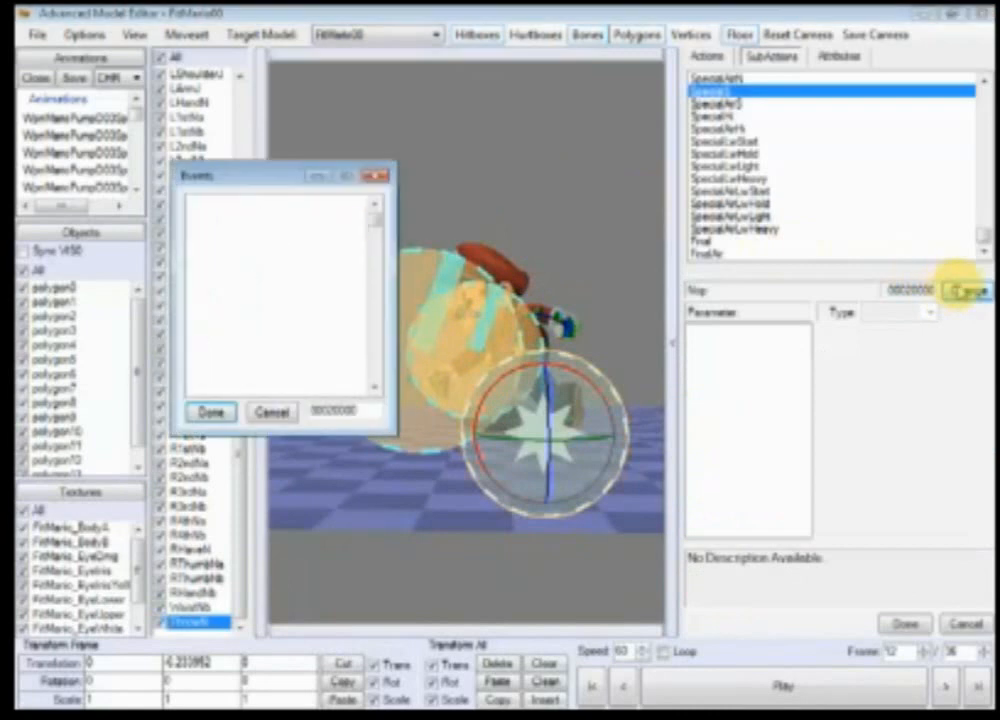
{"action": "left_click", "coordinate": [284, 304]}
{"action": "key", "text": "d"}
{"action": "key", "text": "d"}
{"action": "key", "text": "d"}
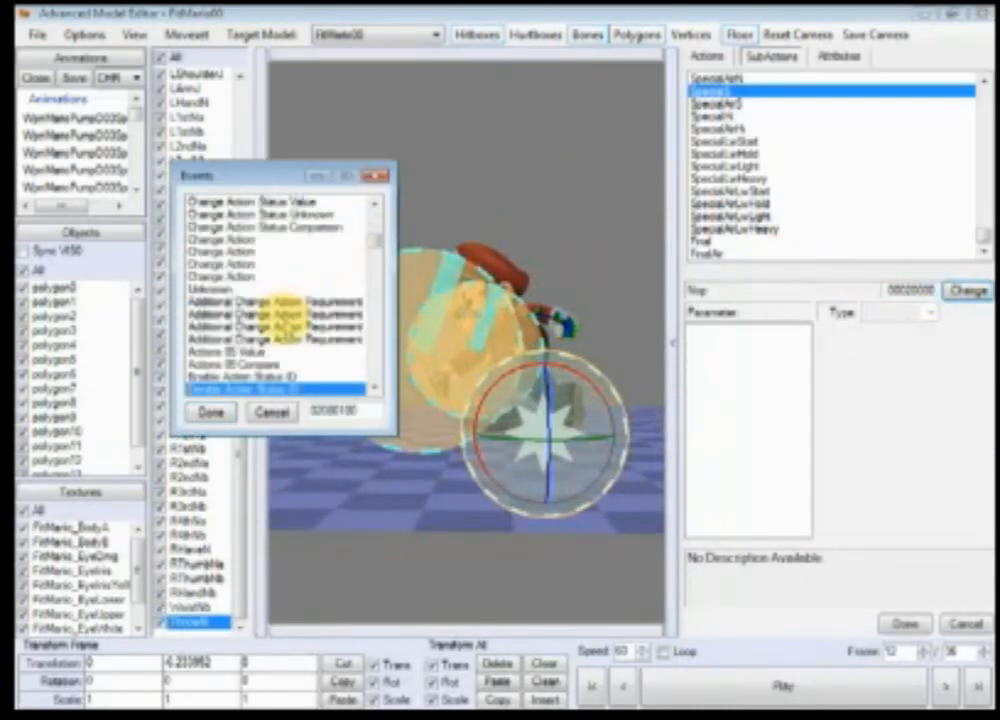
{"action": "key", "text": "d"}
{"action": "left_click", "coordinate": [208, 413]}
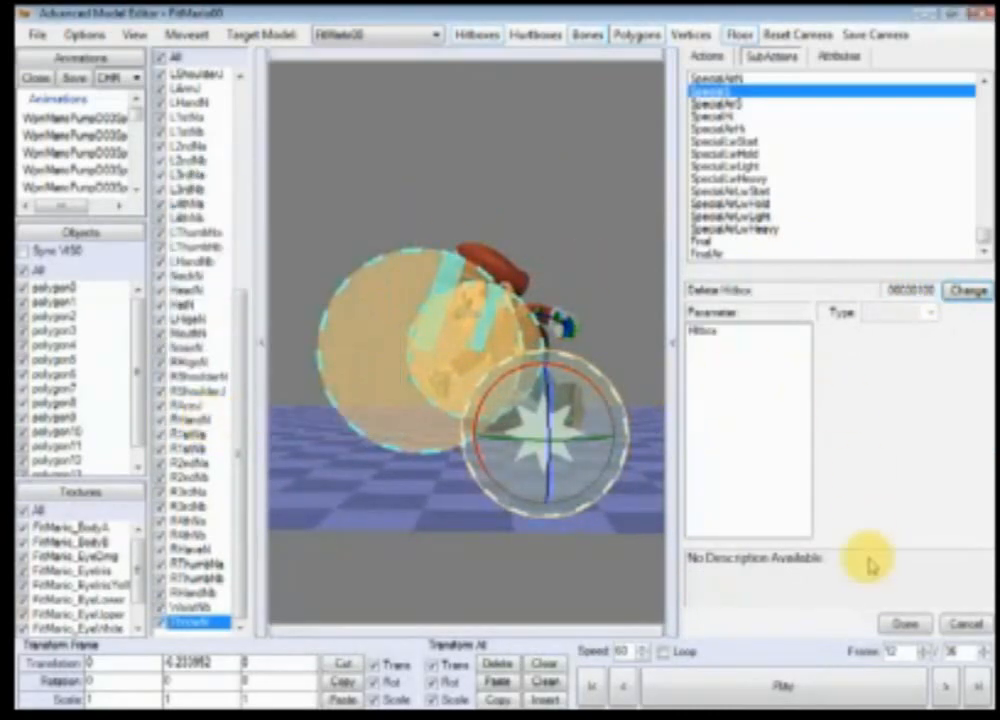
{"action": "left_click", "coordinate": [903, 620]}
Step: Change the second new event into Delete Hitbox with hitbox ID 1
{"action": "left_click", "coordinate": [699, 442]}
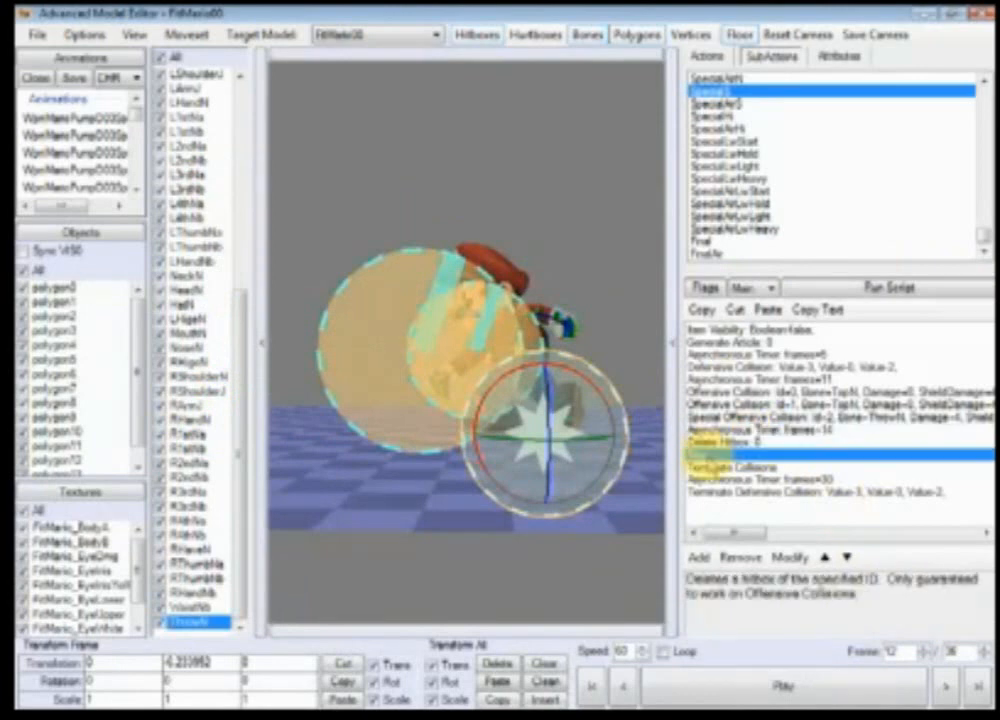
{"action": "double_click", "coordinate": [700, 455]}
{"action": "left_click", "coordinate": [968, 293]}
{"action": "left_click", "coordinate": [82, 194]}
{"action": "key", "text": "d"}
{"action": "key", "text": "d"}
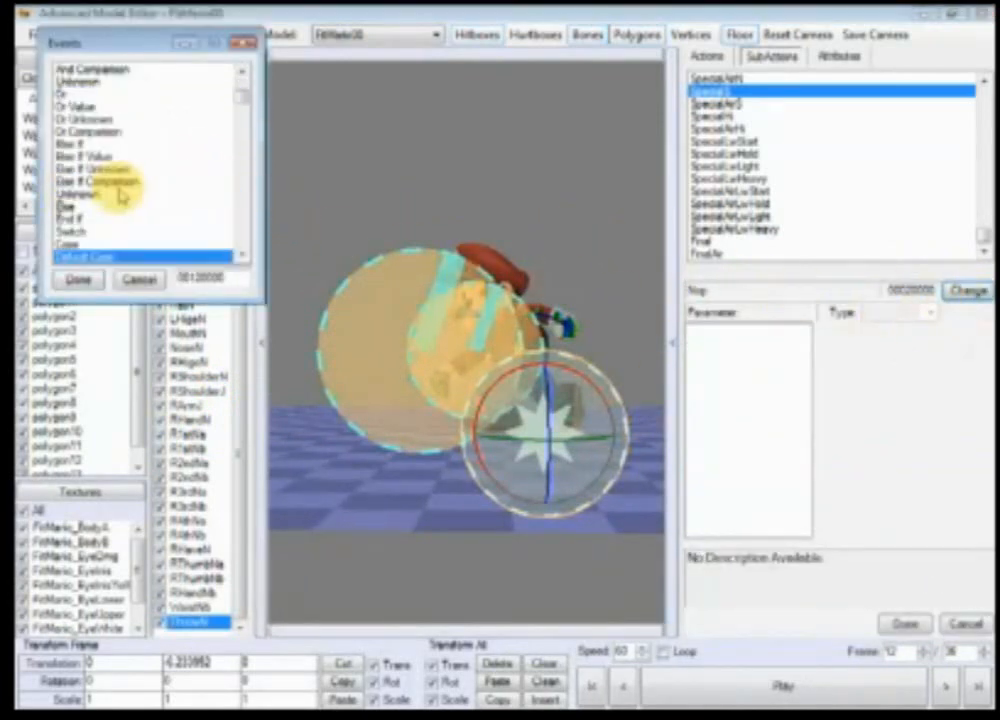
{"action": "key", "text": "d"}
{"action": "left_click", "coordinate": [80, 280]}
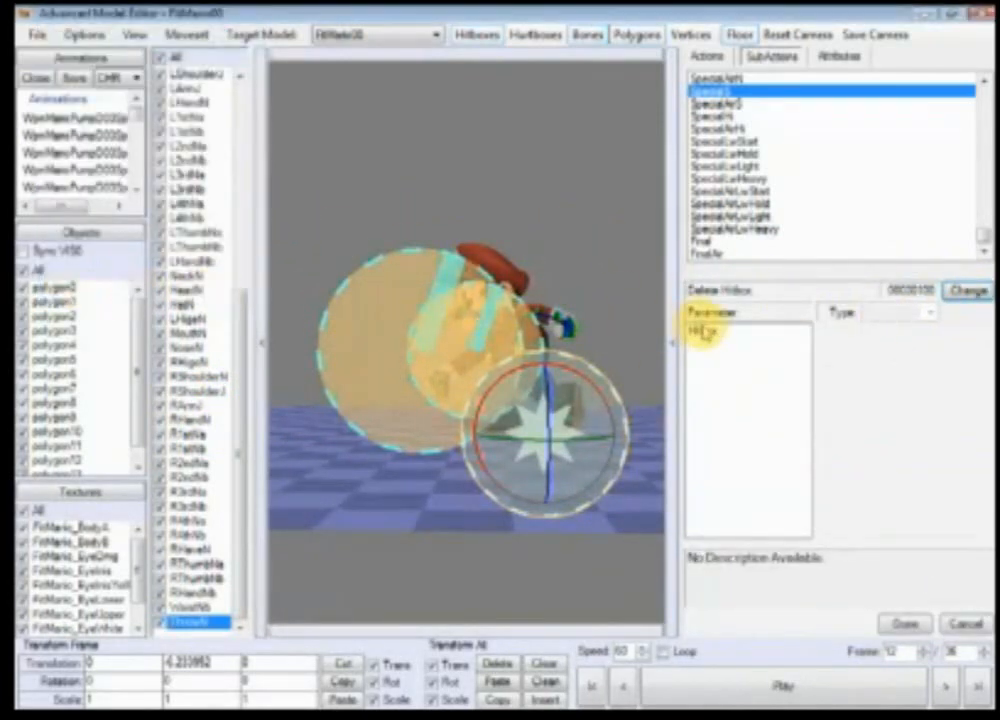
{"action": "left_click", "coordinate": [705, 330]}
{"action": "left_click", "coordinate": [952, 350]}
{"action": "type", "text": "1"}
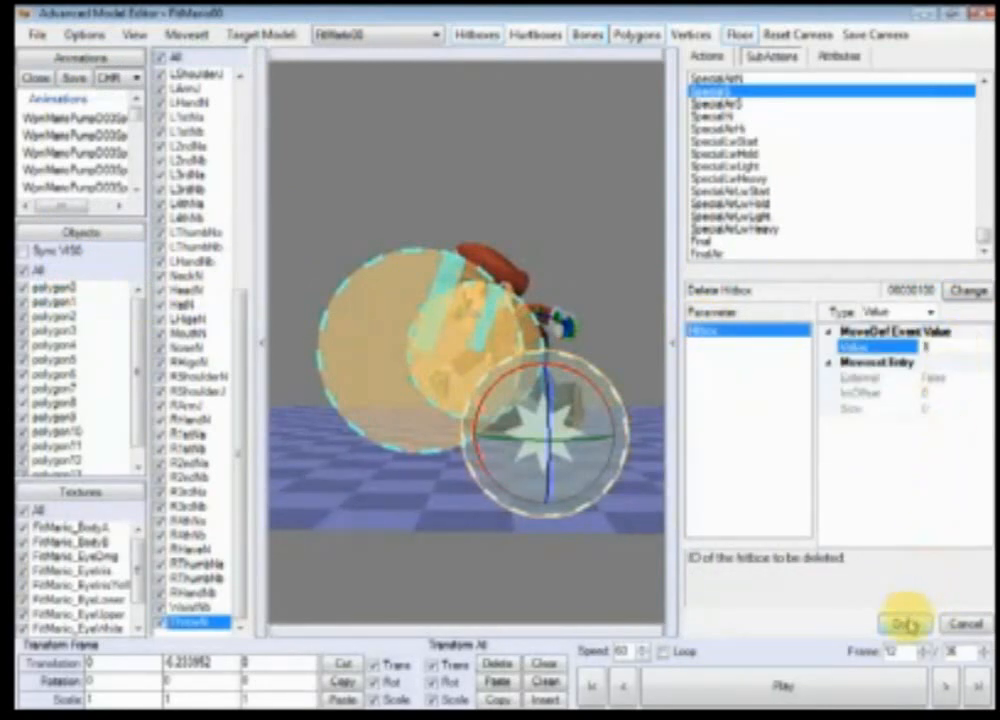
{"action": "left_click", "coordinate": [904, 624]}
Step: Move the Terminate Collisions event below the 30-frame timer
{"action": "left_click", "coordinate": [745, 467]}
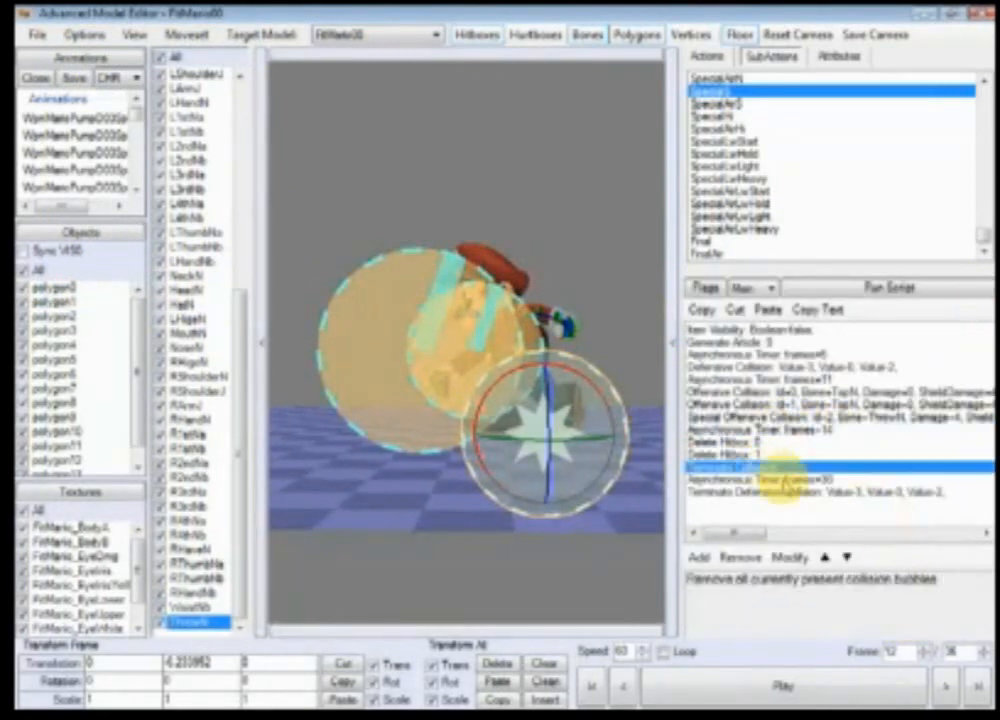
{"action": "left_click", "coordinate": [849, 558]}
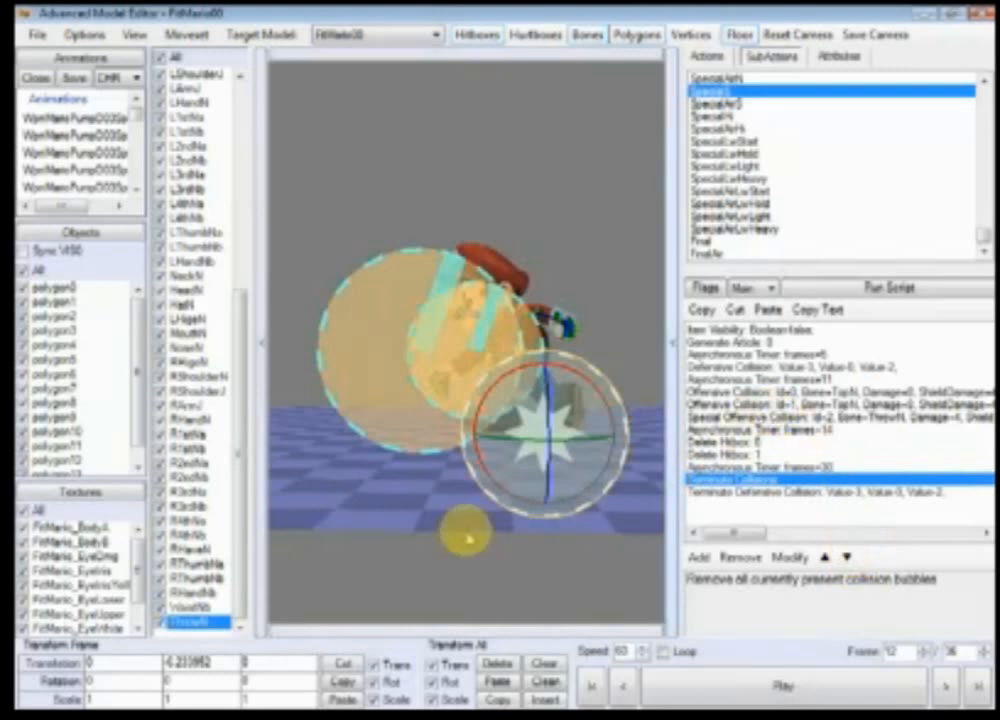
Step: Step through the animation from the first frame to preview the edited subaction
{"action": "left_click", "coordinate": [600, 686]}
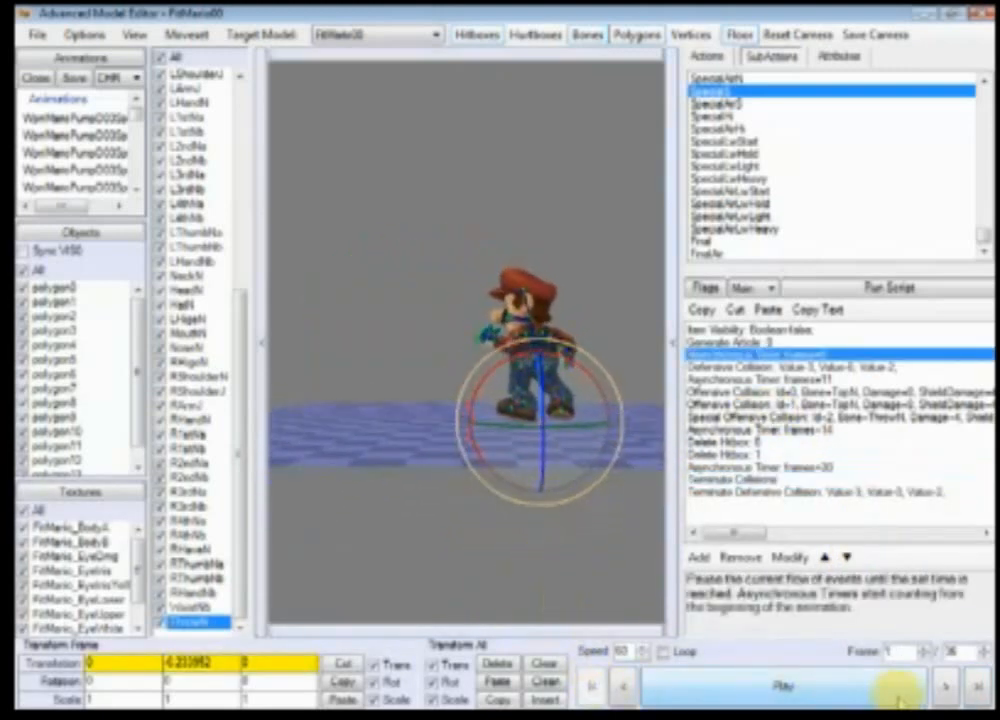
{"action": "left_click", "coordinate": [945, 685]}
{"action": "left_click", "coordinate": [945, 685]}
{"action": "left_click", "coordinate": [945, 685]}
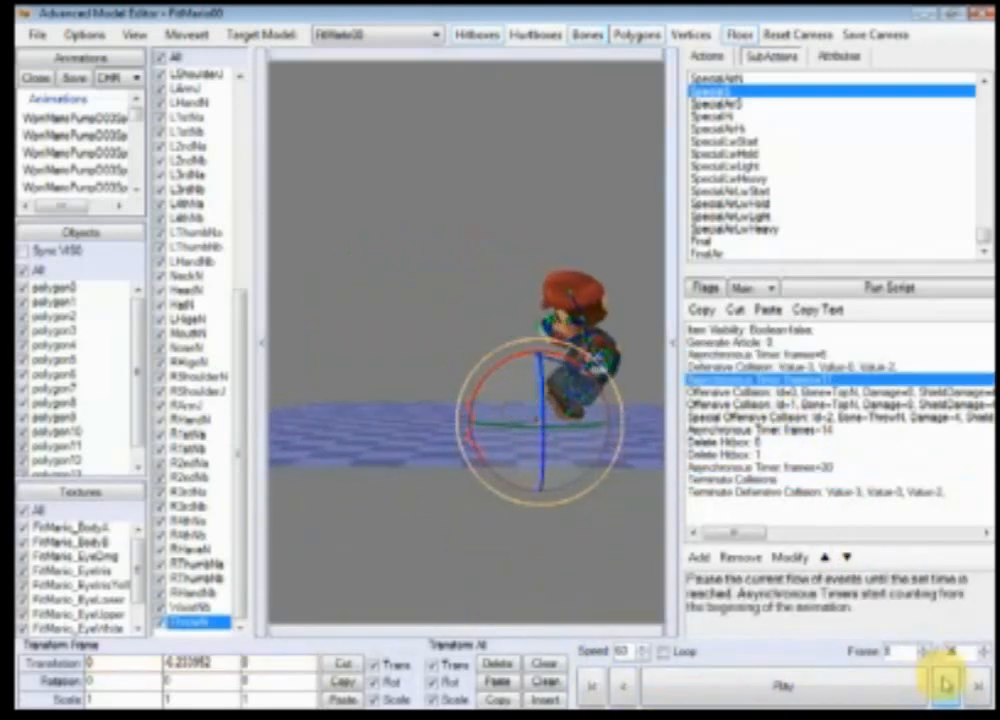
Step: Play and frame-step the subaction while orbiting the view to inspect when the hitboxes appear and disappear
{"action": "left_click", "coordinate": [945, 685]}
{"action": "left_click", "coordinate": [945, 685]}
{"action": "left_click", "coordinate": [945, 685]}
{"action": "left_click", "coordinate": [945, 685]}
{"action": "left_click", "coordinate": [945, 685]}
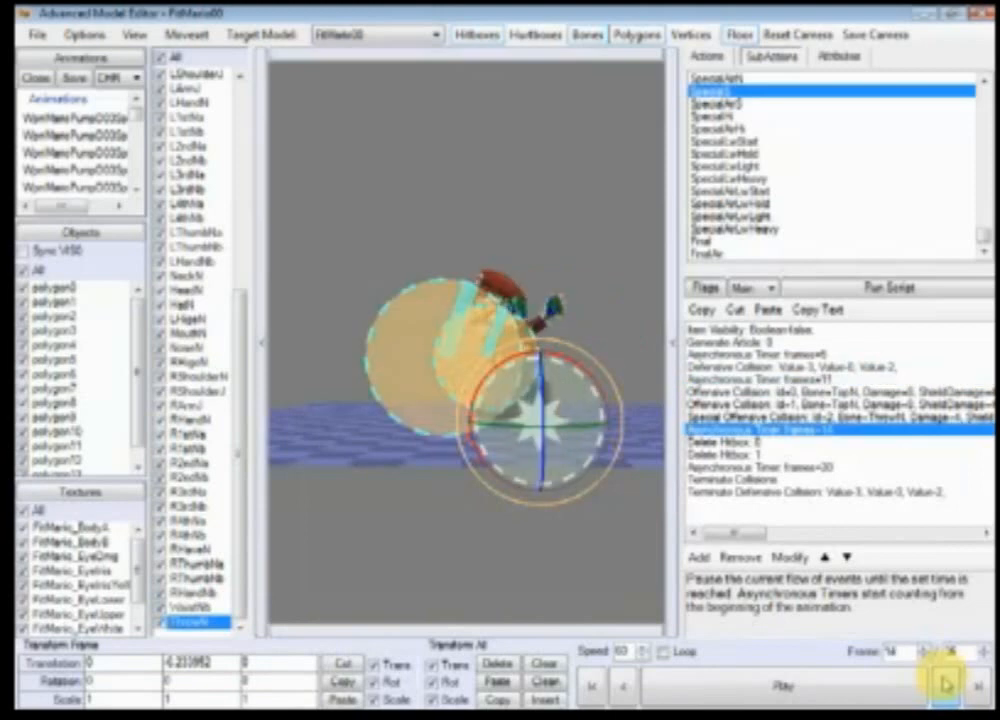
{"action": "left_click", "coordinate": [945, 685]}
{"action": "left_click_drag", "start_coordinate": [469, 464], "coordinate": [558, 547]}
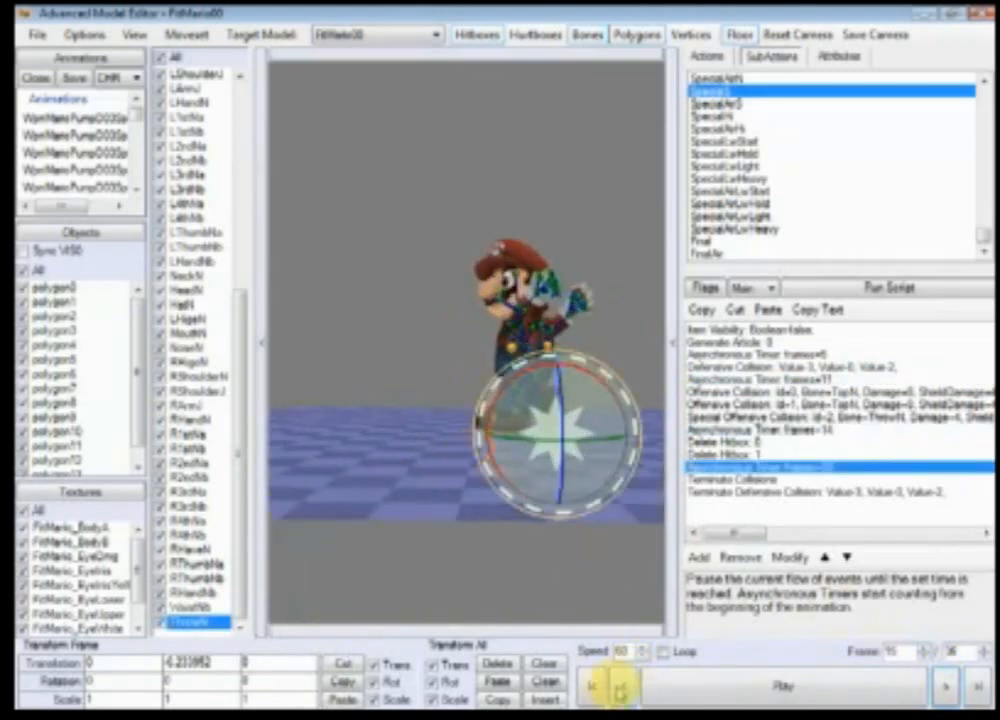
{"action": "left_click", "coordinate": [623, 687]}
{"action": "left_click", "coordinate": [945, 690]}
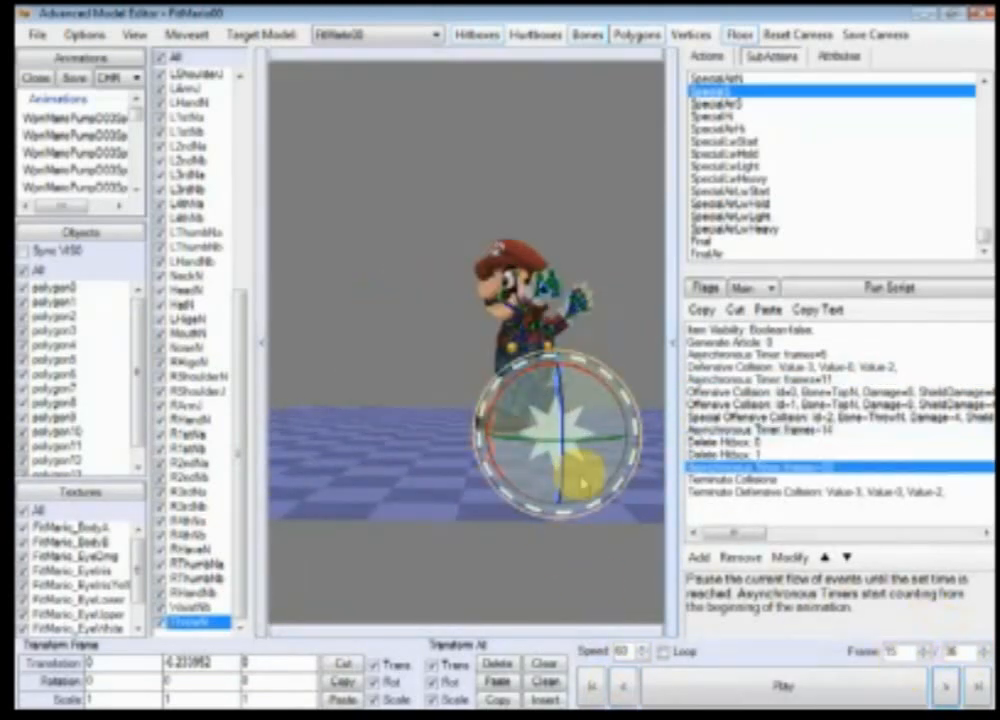
{"action": "right_click_drag", "start_coordinate": [582, 480], "coordinate": [532, 428]}
{"action": "scroll", "coordinate": [528, 405], "scroll_direction": "up", "scroll_amount": 2}
{"action": "right_click_drag", "start_coordinate": [527, 480], "coordinate": [569, 527], "text": "ctrl"}
{"action": "scroll", "coordinate": [569, 527], "scroll_direction": "down", "scroll_amount": 3}
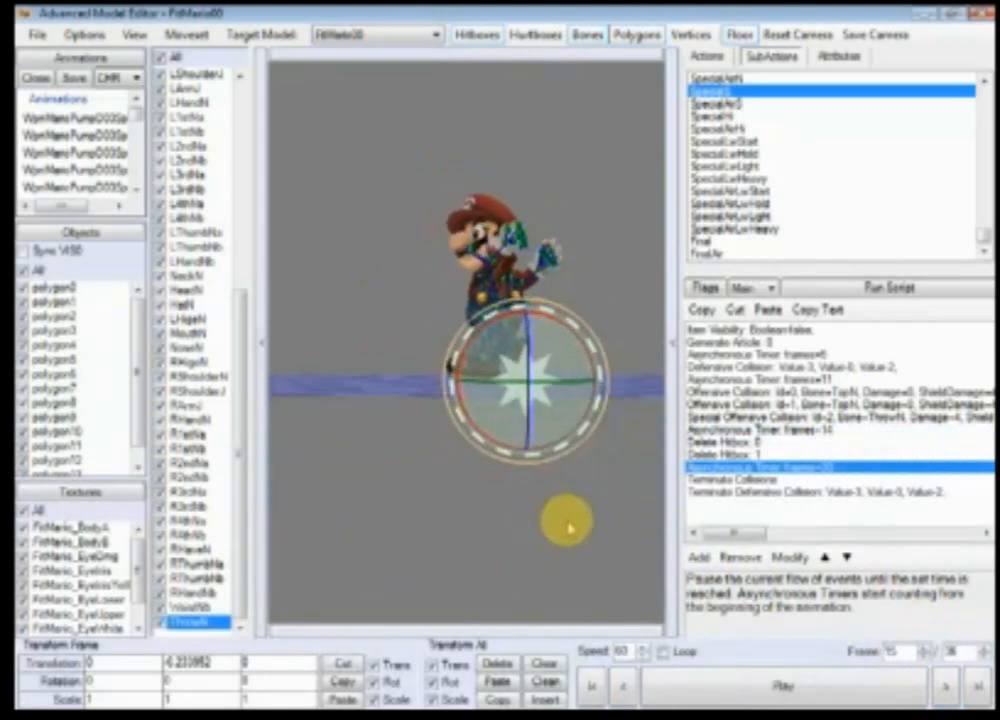
{"action": "left_click", "coordinate": [949, 685]}
{"action": "left_click", "coordinate": [950, 686]}
{"action": "left_click", "coordinate": [950, 686]}
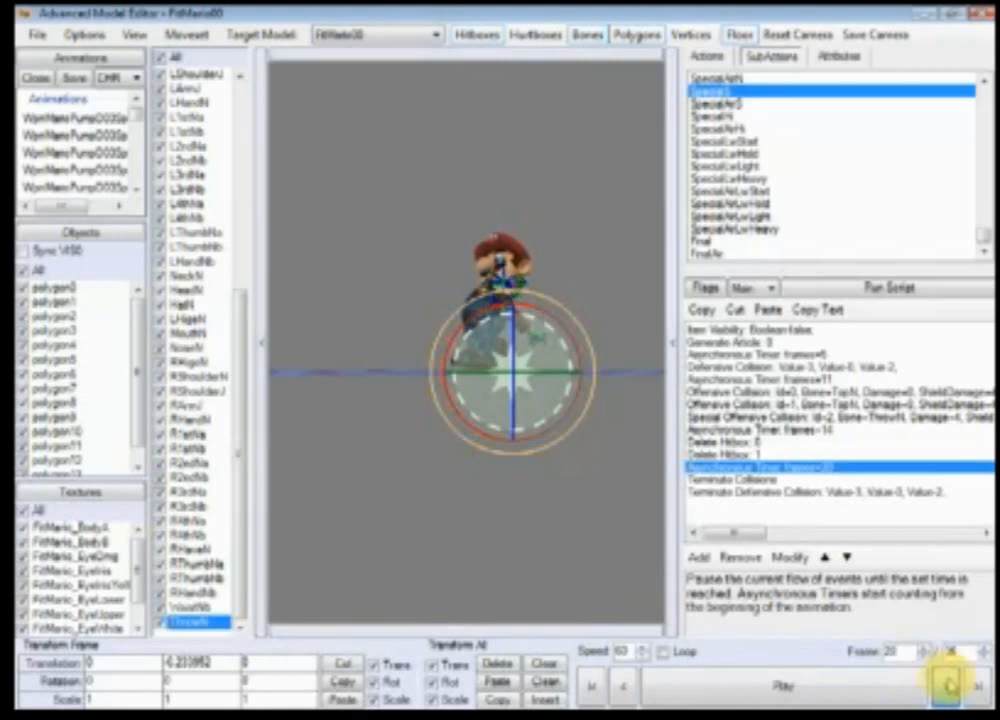
{"action": "left_click_drag", "start_coordinate": [565, 487], "coordinate": [525, 580]}
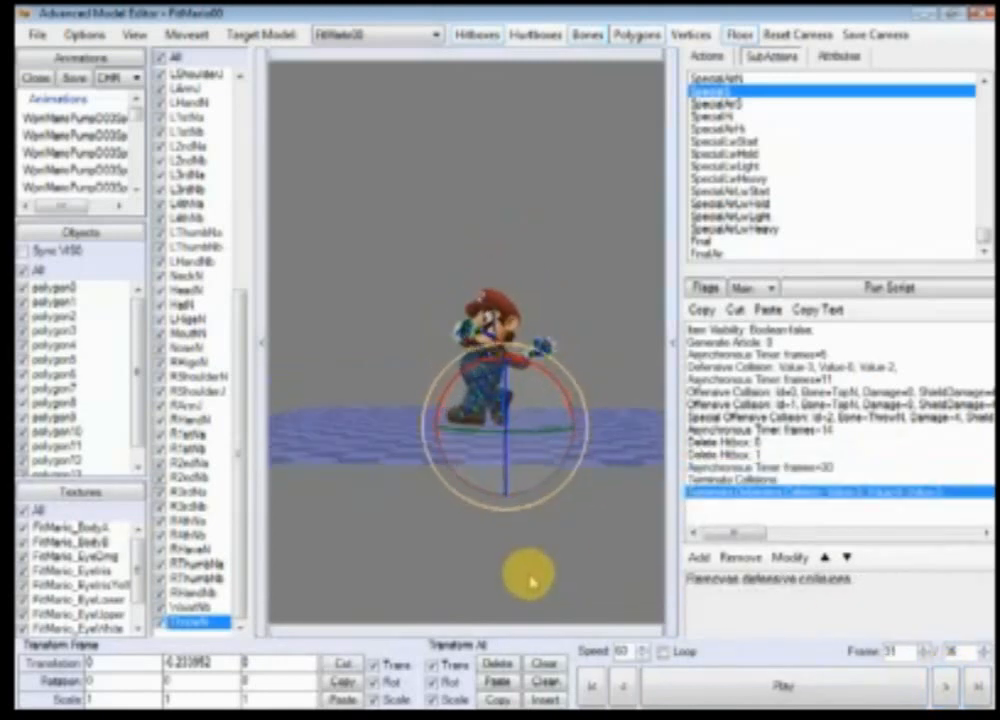
{"action": "left_click", "coordinate": [724, 697]}
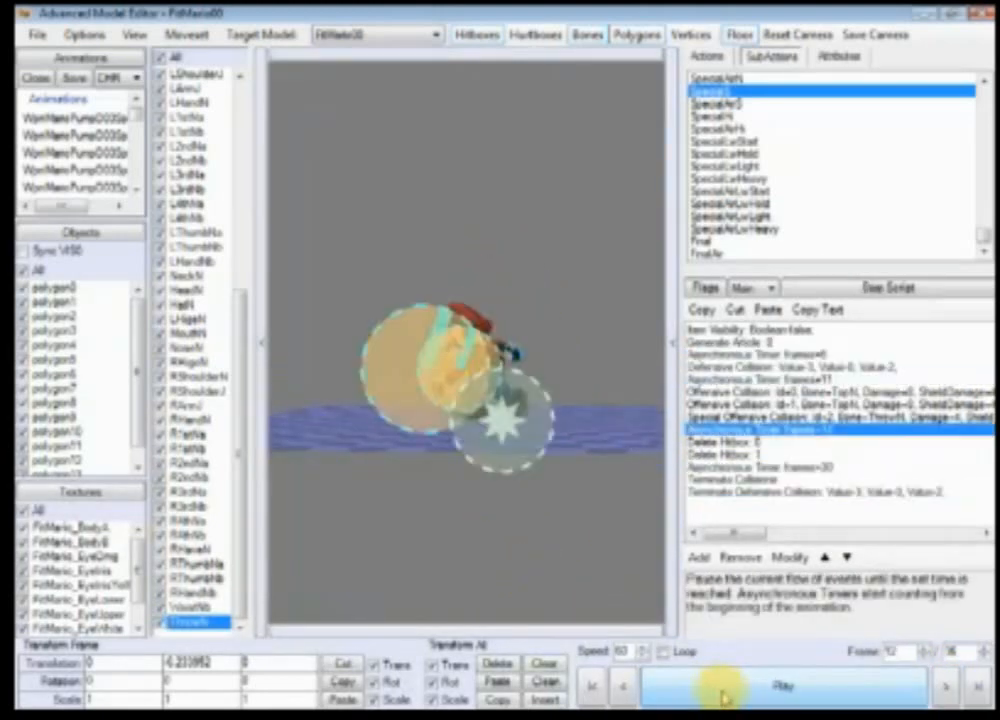
{"action": "left_click", "coordinate": [724, 697]}
{"action": "left_click", "coordinate": [724, 697]}
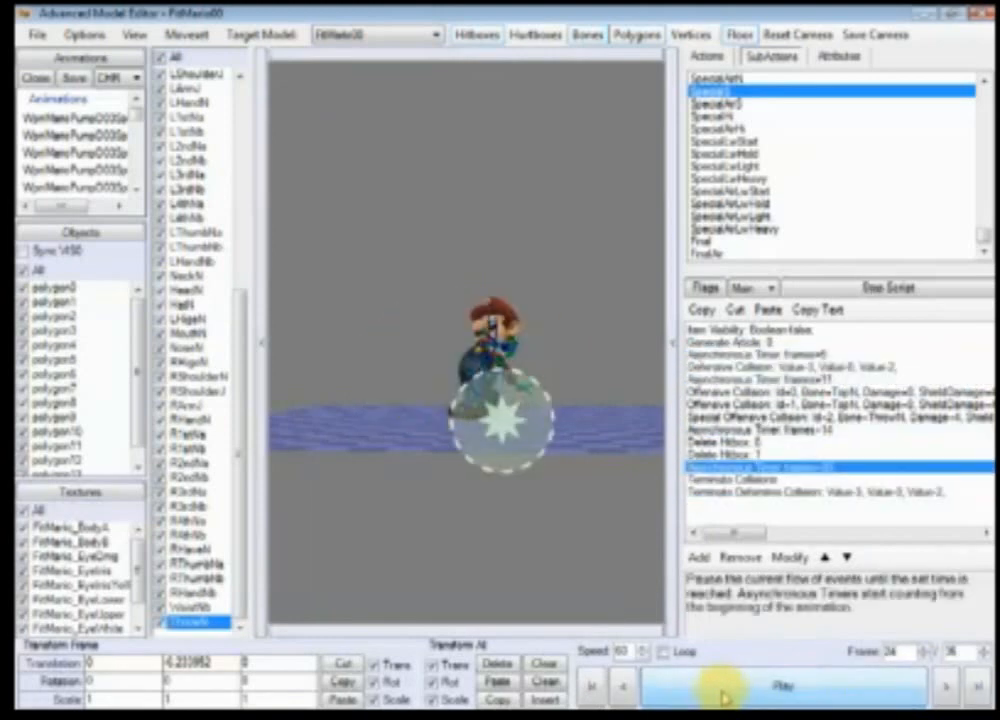
{"action": "left_click", "coordinate": [724, 697]}
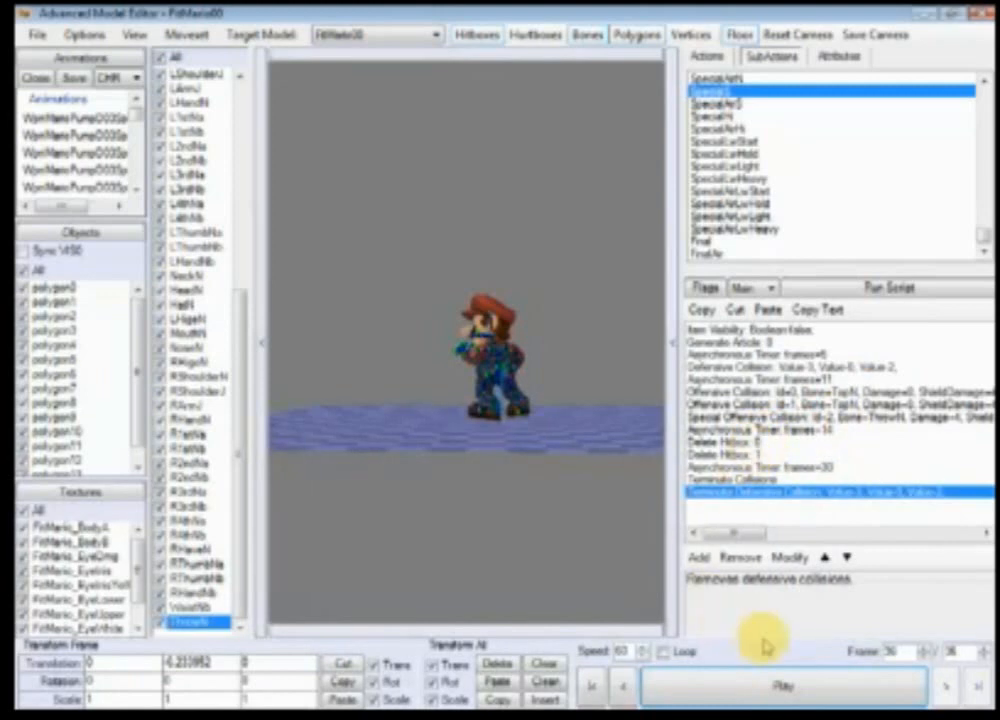
{"action": "left_click", "coordinate": [877, 693]}
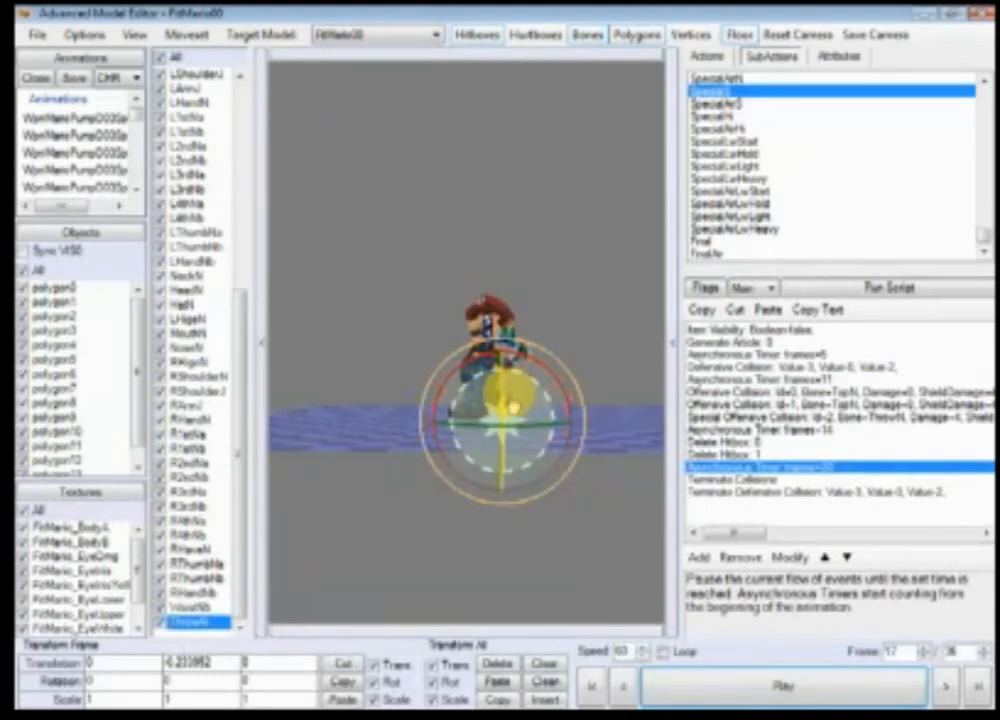
Step: Set the Special Offensive Collision's shield damage/base knockback Value2 to 25
{"action": "double_click", "coordinate": [916, 417]}
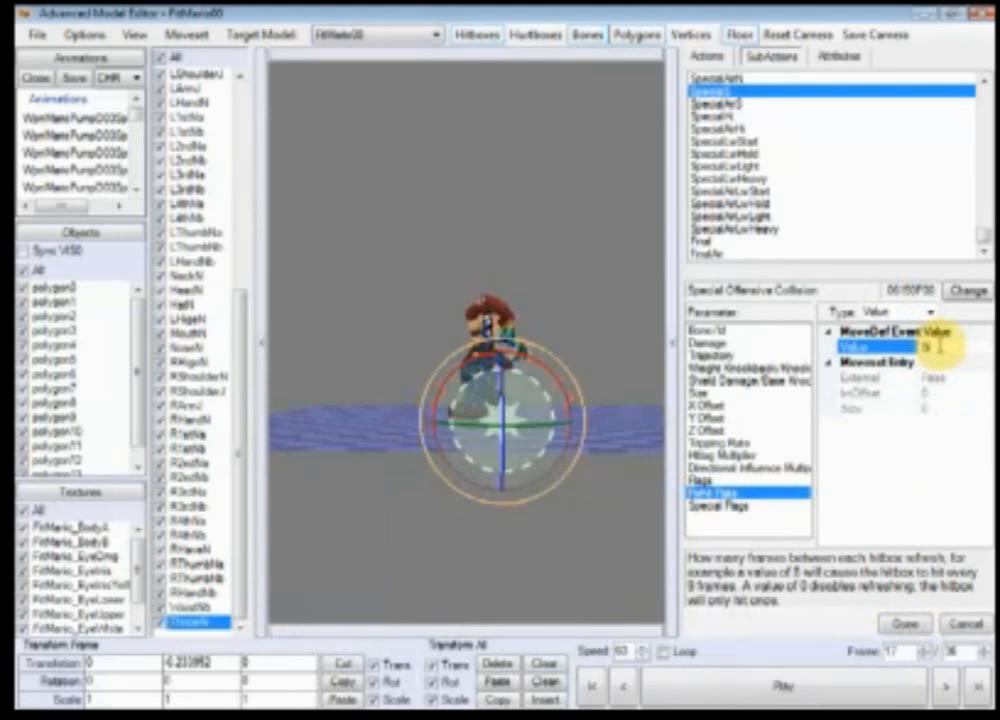
{"action": "left_click", "coordinate": [905, 623]}
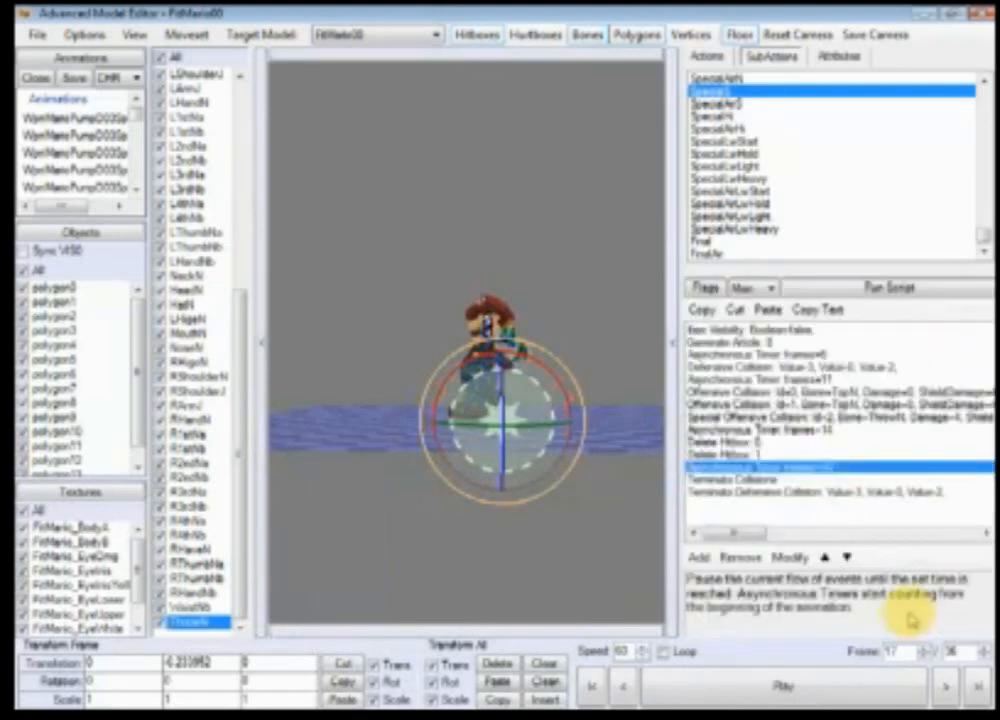
{"action": "left_click", "coordinate": [885, 391]}
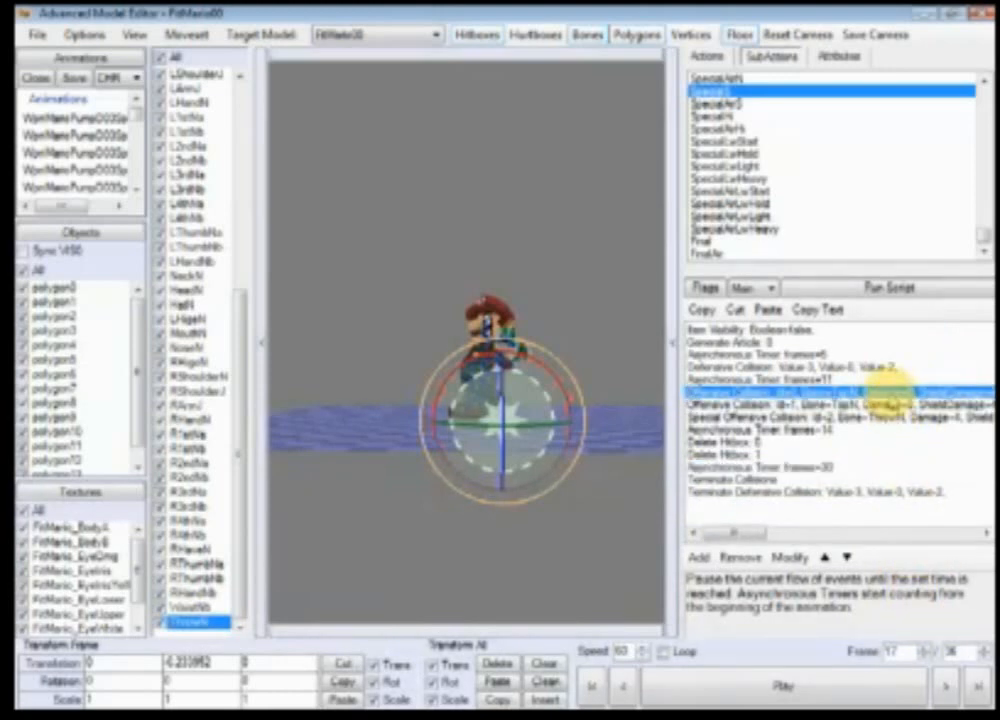
{"action": "left_click_drag", "start_coordinate": [891, 397], "coordinate": [889, 405]}
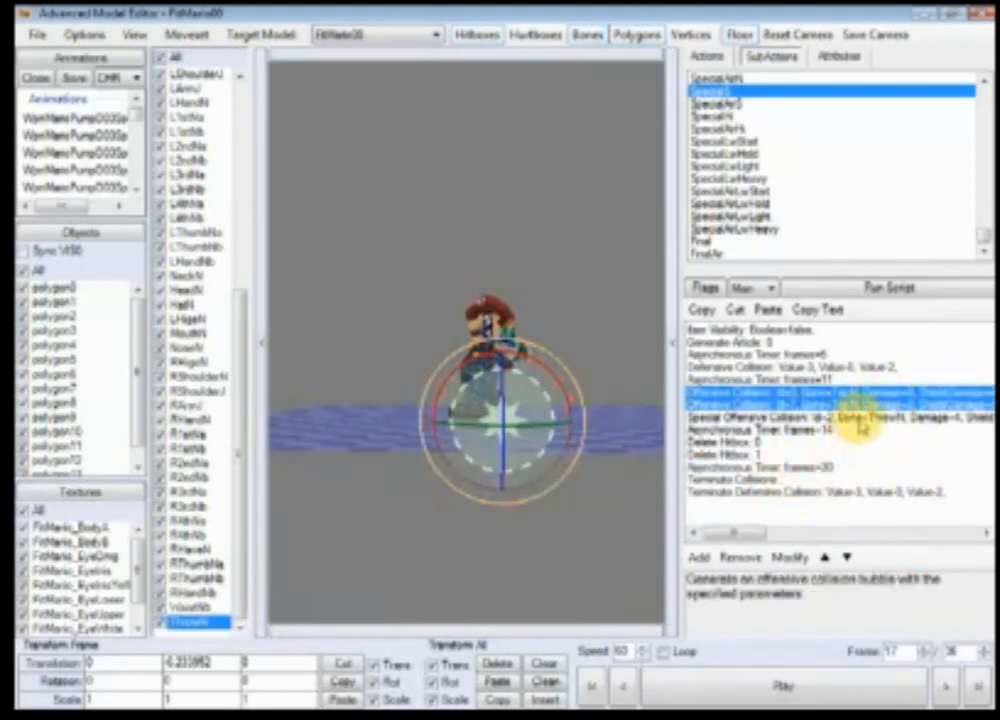
{"action": "double_click", "coordinate": [858, 420]}
{"action": "left_click", "coordinate": [695, 490]}
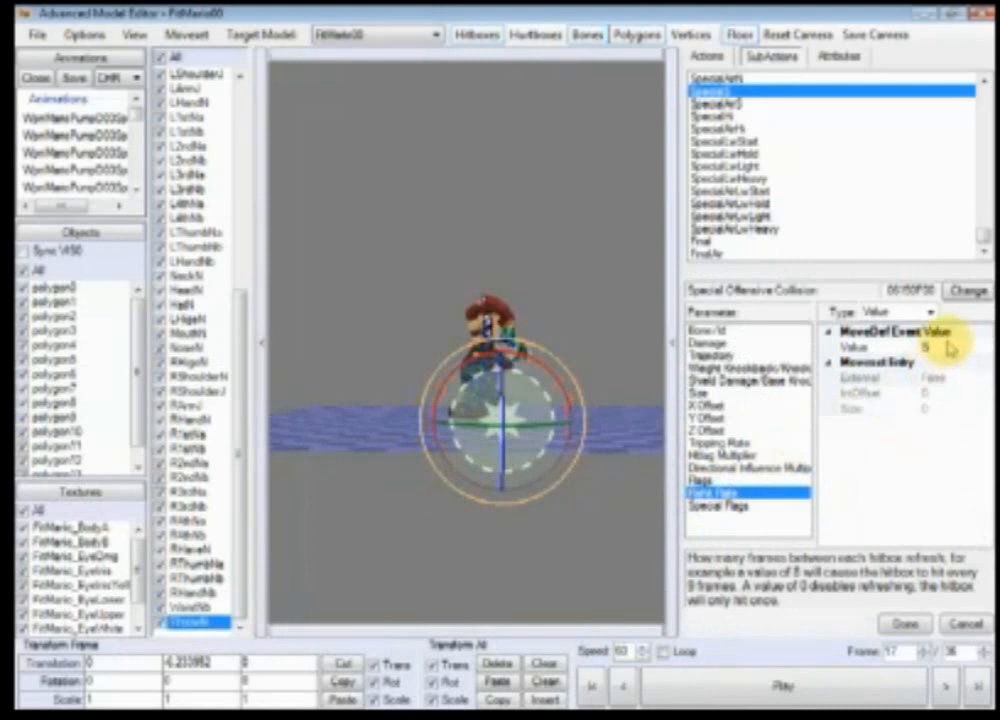
{"action": "left_click", "coordinate": [706, 355]}
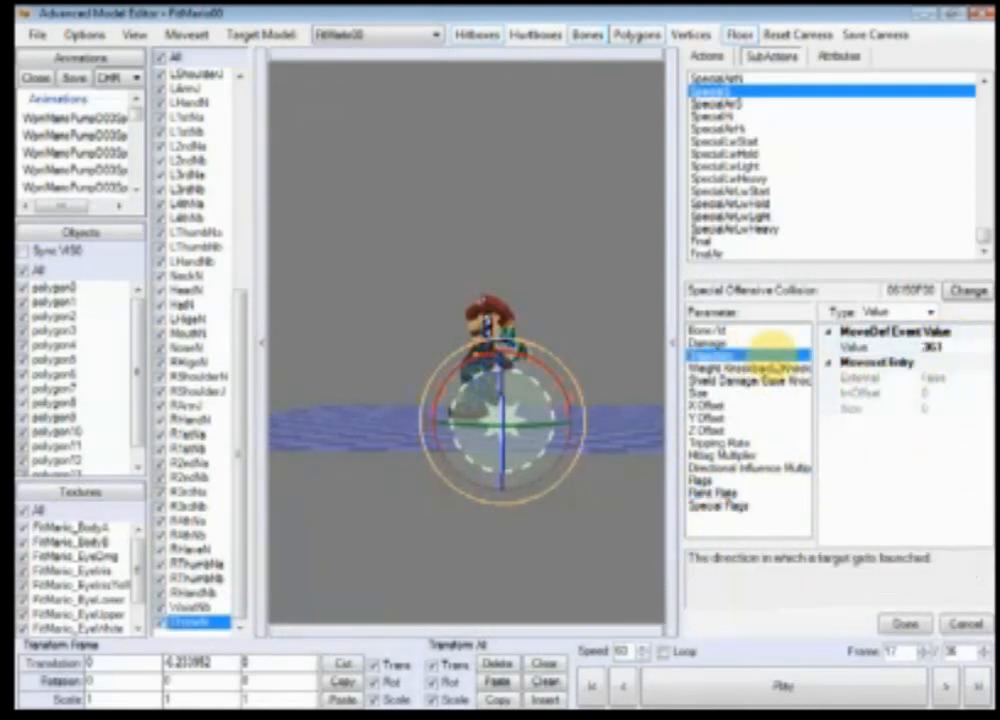
{"action": "left_click", "coordinate": [775, 367]}
{"action": "left_click", "coordinate": [775, 380]}
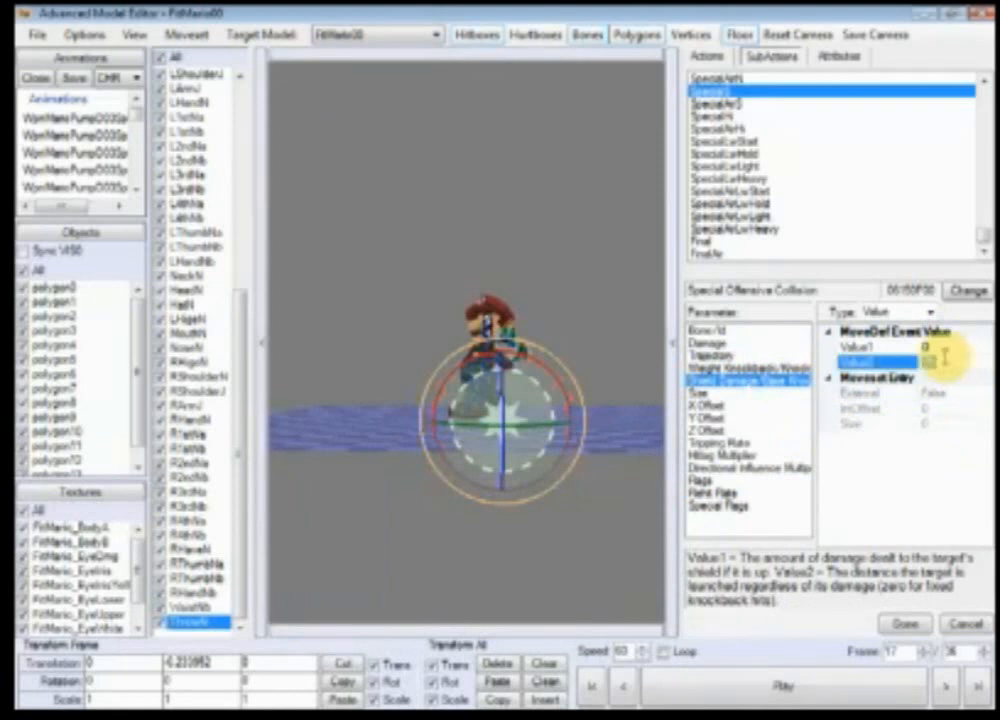
{"action": "type", "text": "25"}
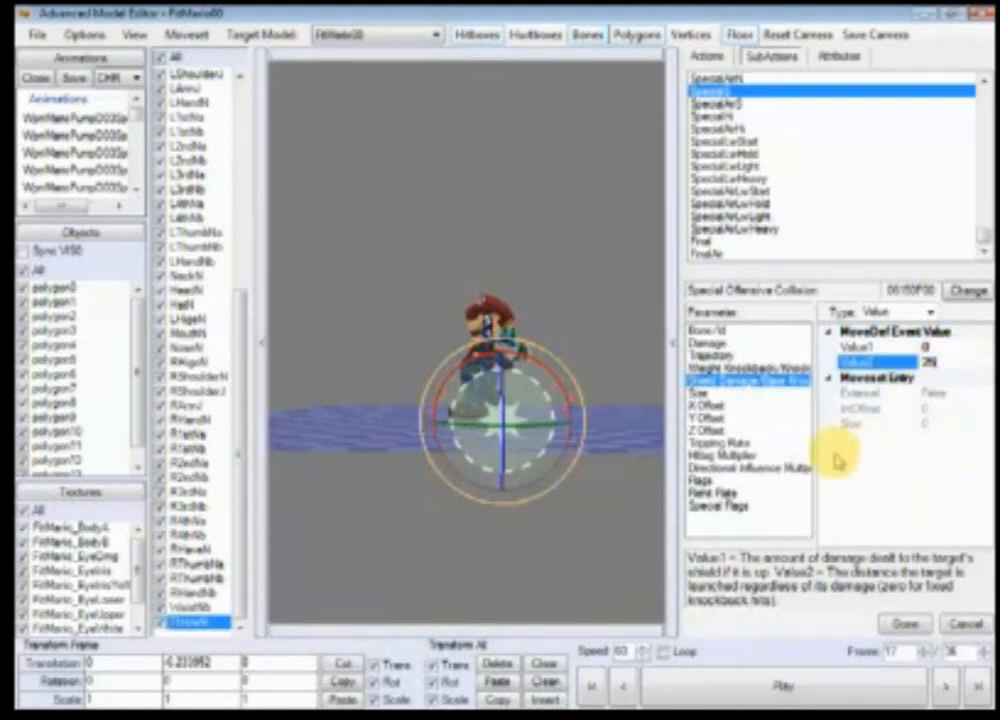
{"action": "left_click", "coordinate": [902, 623]}
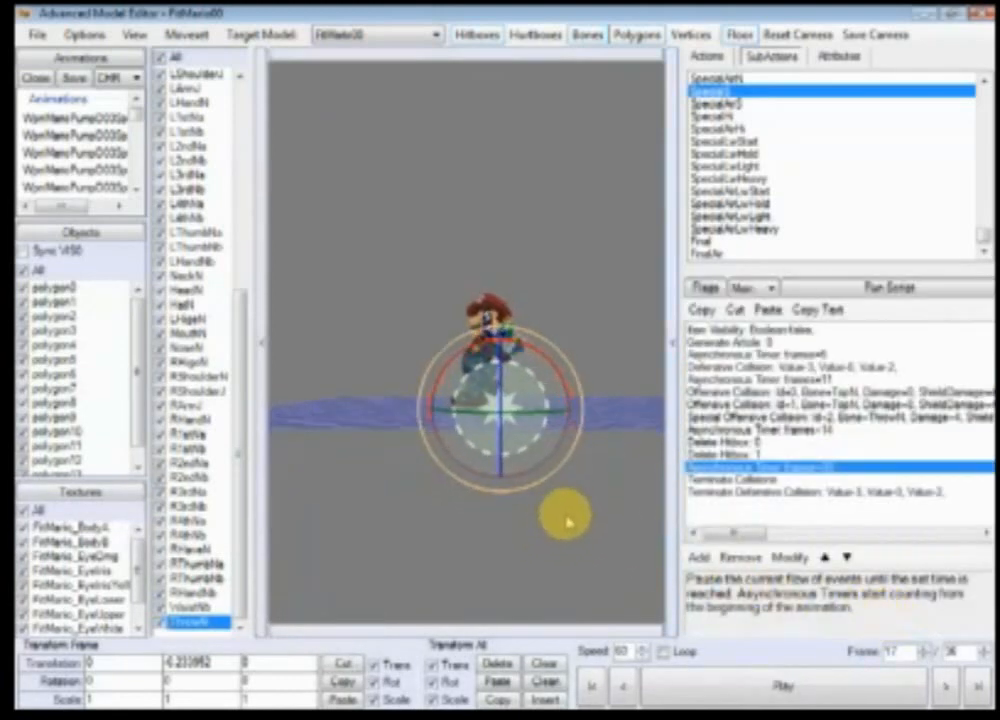
Step: At frame 12, set the ThrowN bone's translation Y to 0 and Z to 5
{"action": "left_click", "coordinate": [700, 690]}
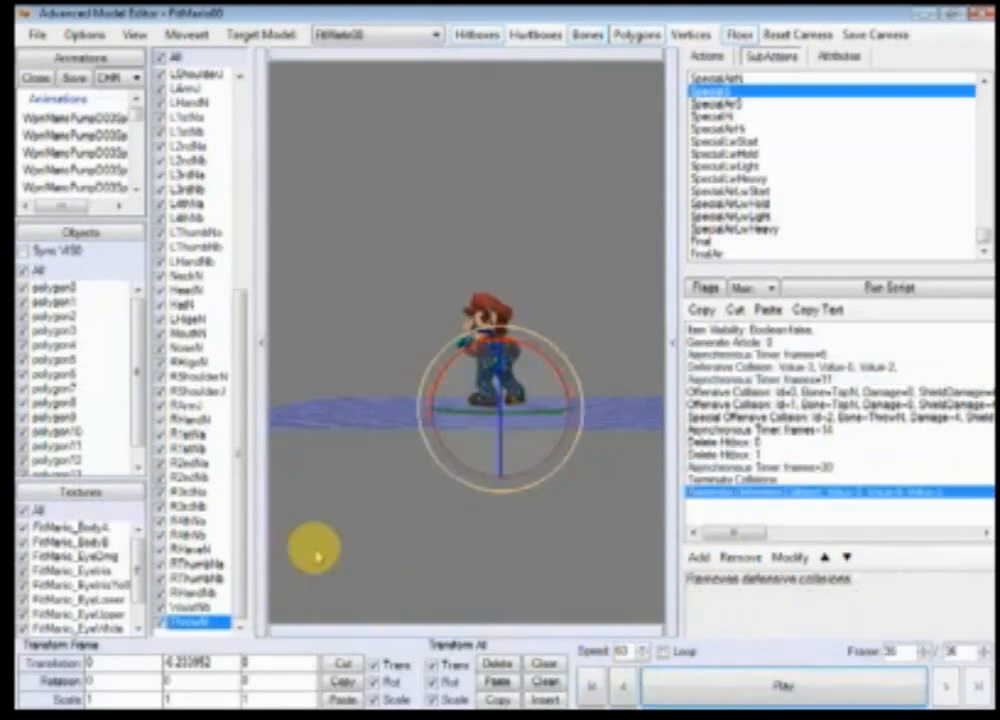
{"action": "left_click_drag", "start_coordinate": [440, 510], "coordinate": [511, 518]}
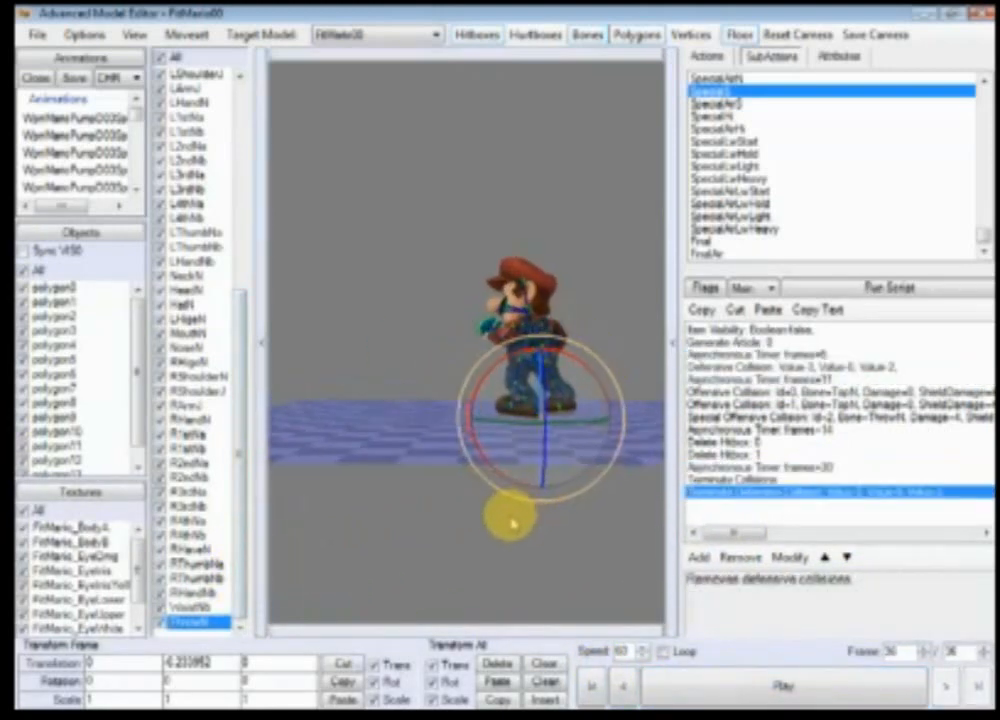
{"action": "left_click", "coordinate": [665, 695]}
{"action": "left_click", "coordinate": [665, 695]}
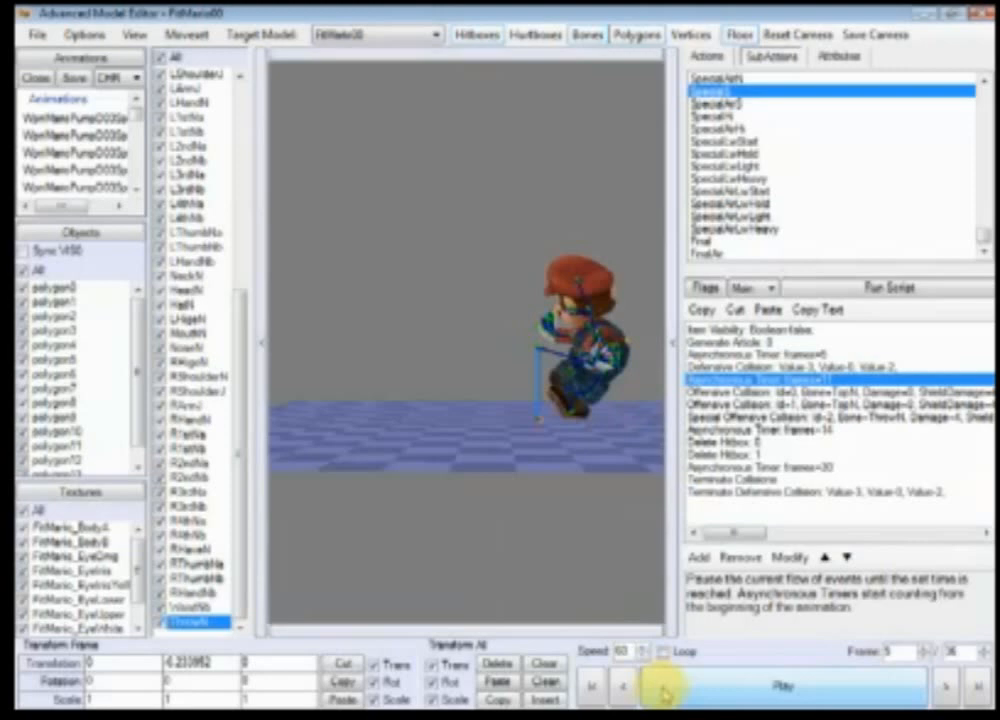
{"action": "left_click", "coordinate": [950, 687]}
{"action": "left_click", "coordinate": [951, 687]}
{"action": "left_click_drag", "start_coordinate": [520, 498], "coordinate": [466, 515]}
{"action": "scroll", "coordinate": [466, 515], "scroll_direction": "up", "scroll_amount": 5}
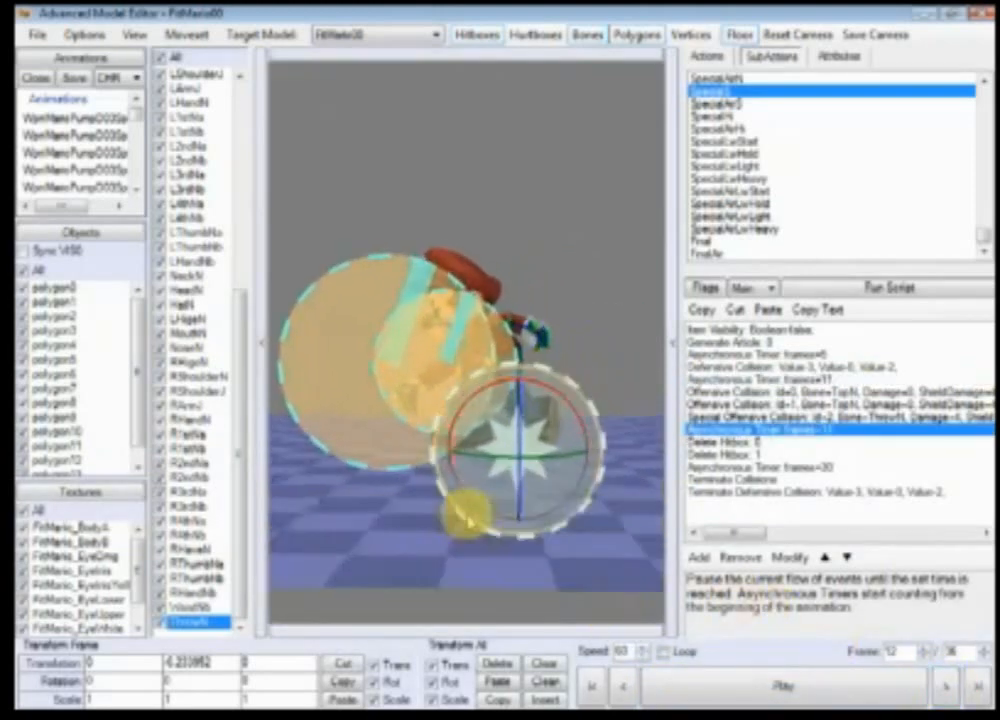
{"action": "left_click_drag", "start_coordinate": [225, 665], "coordinate": [160, 665]}
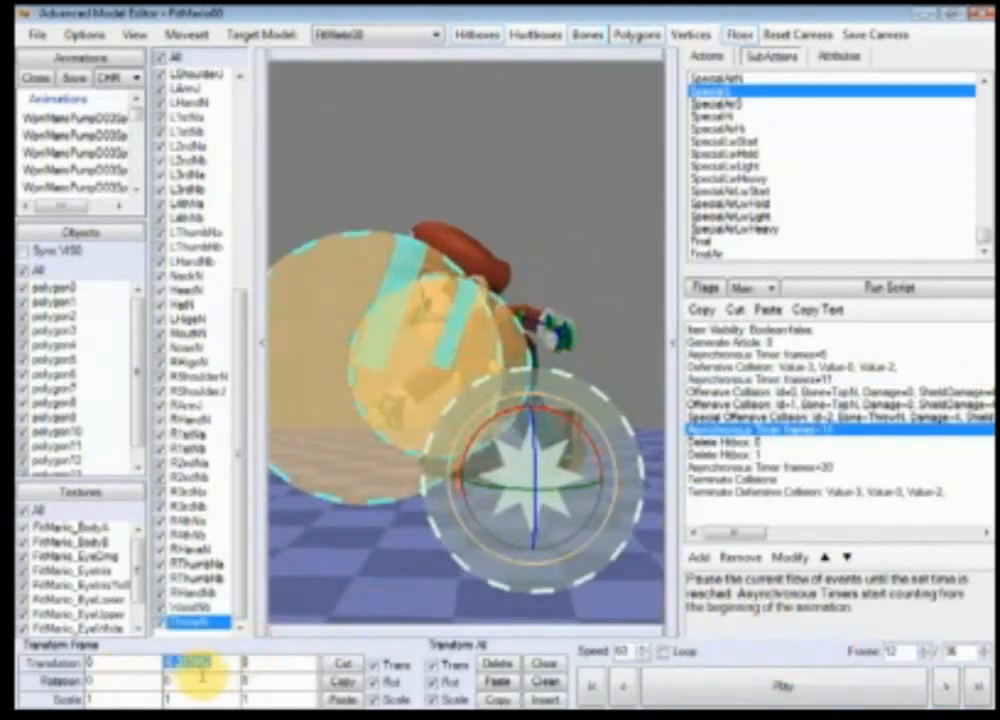
{"action": "type", "text": "0"}
{"action": "left_click", "coordinate": [204, 681]}
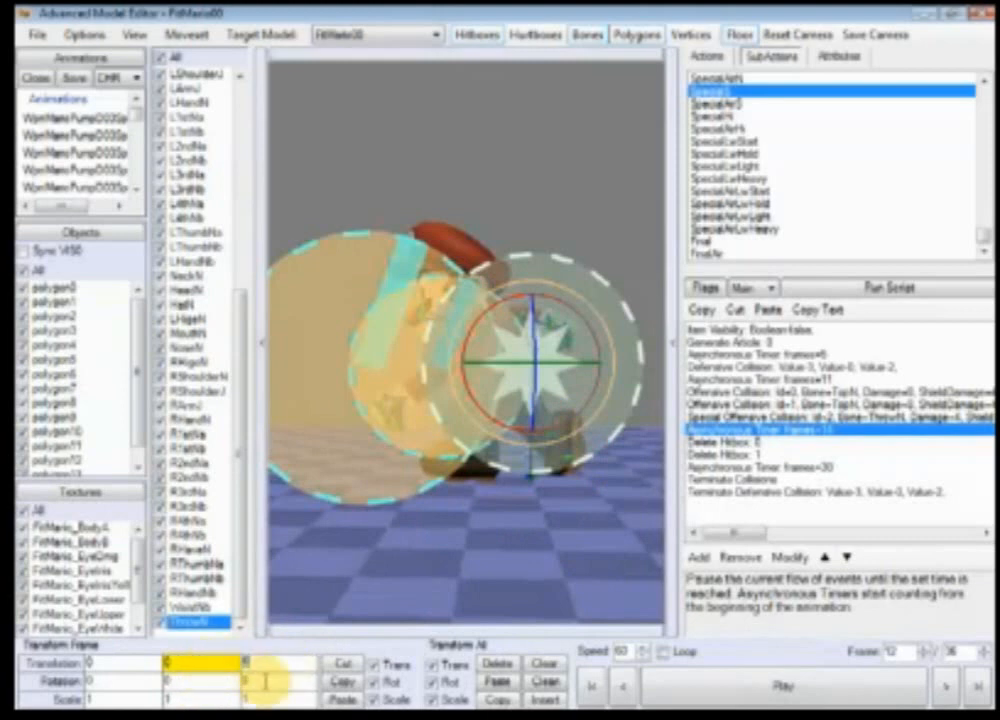
{"action": "type", "text": "5"}
{"action": "left_click", "coordinate": [266, 681]}
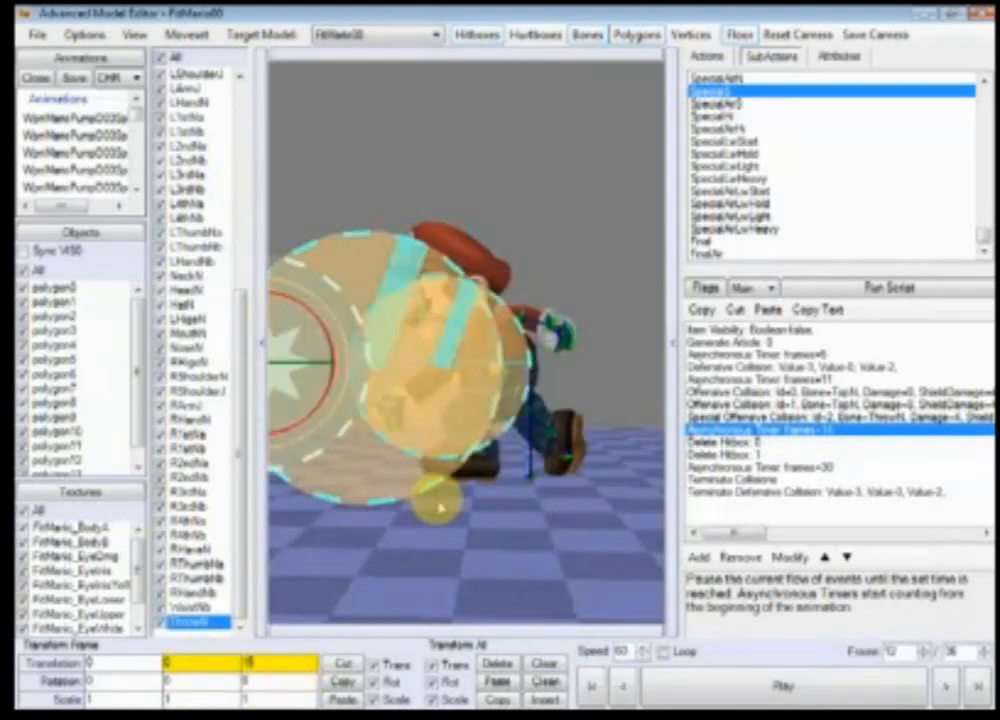
Step: At the first frame, clear the ThrowN bone's Y translation to 0
{"action": "left_click_drag", "start_coordinate": [437, 502], "coordinate": [488, 325]}
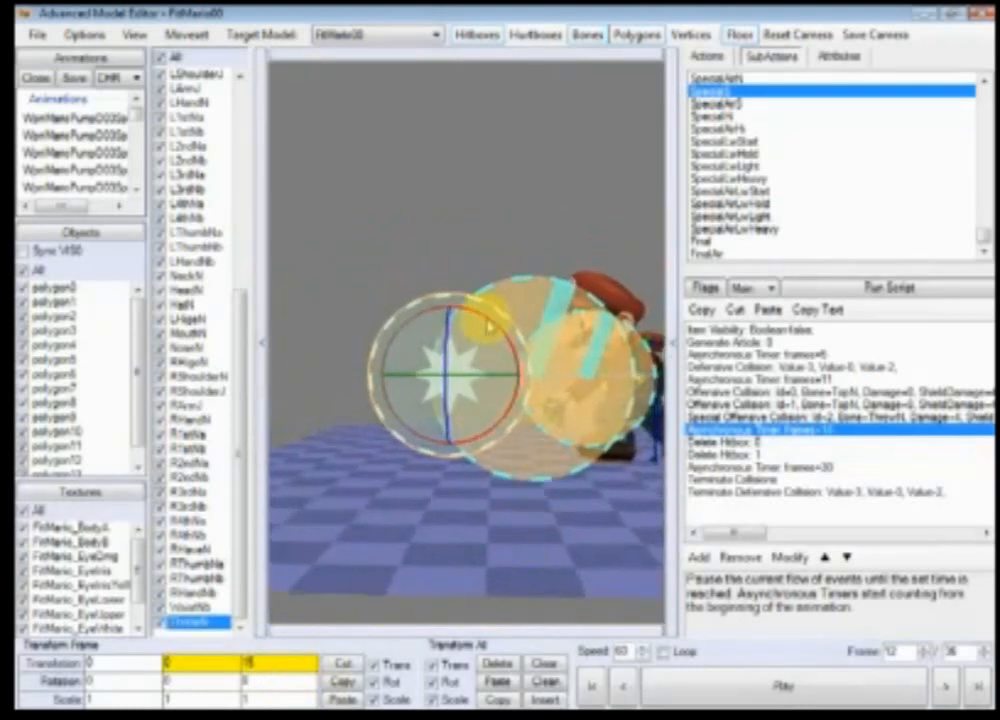
{"action": "right_click_drag", "start_coordinate": [513, 498], "coordinate": [484, 413], "text": "ctrl"}
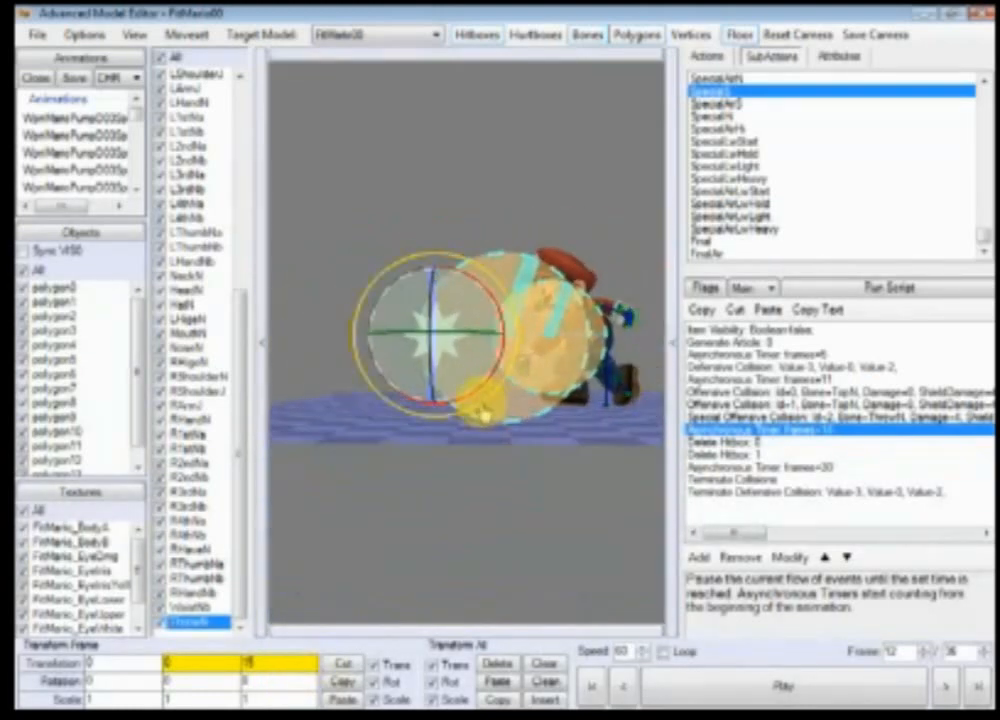
{"action": "left_click", "coordinate": [598, 688]}
{"action": "left_click_drag", "start_coordinate": [214, 663], "coordinate": [131, 667]}
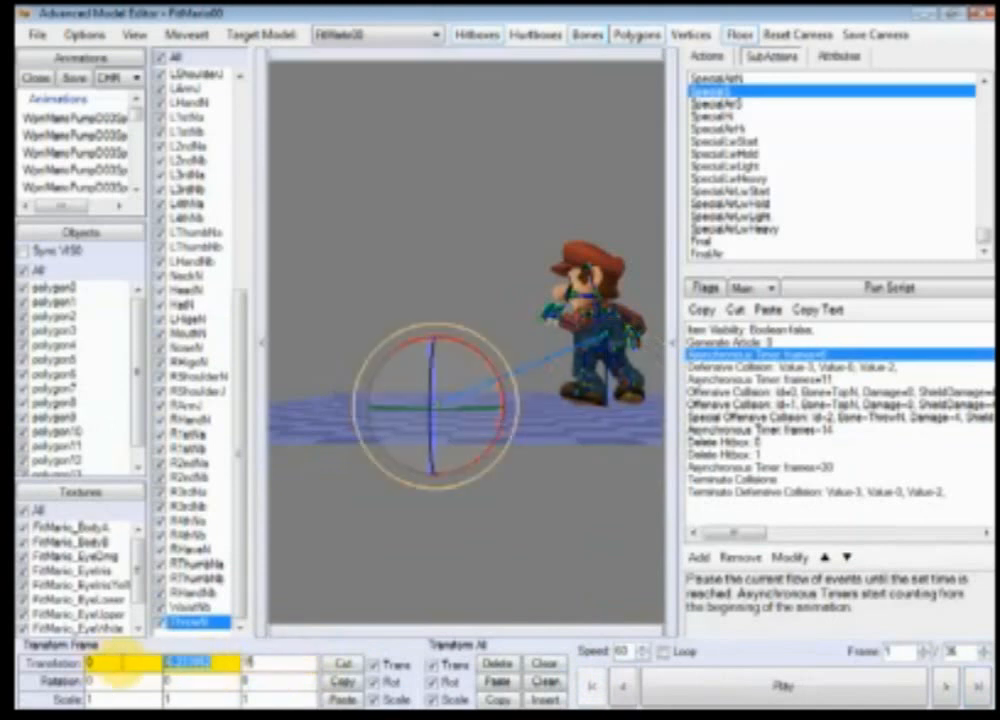
{"action": "key", "text": "BackSpace"}
{"action": "left_click", "coordinate": [131, 667]}
{"action": "key", "text": "BackSpace"}
{"action": "left_click", "coordinate": [141, 681]}
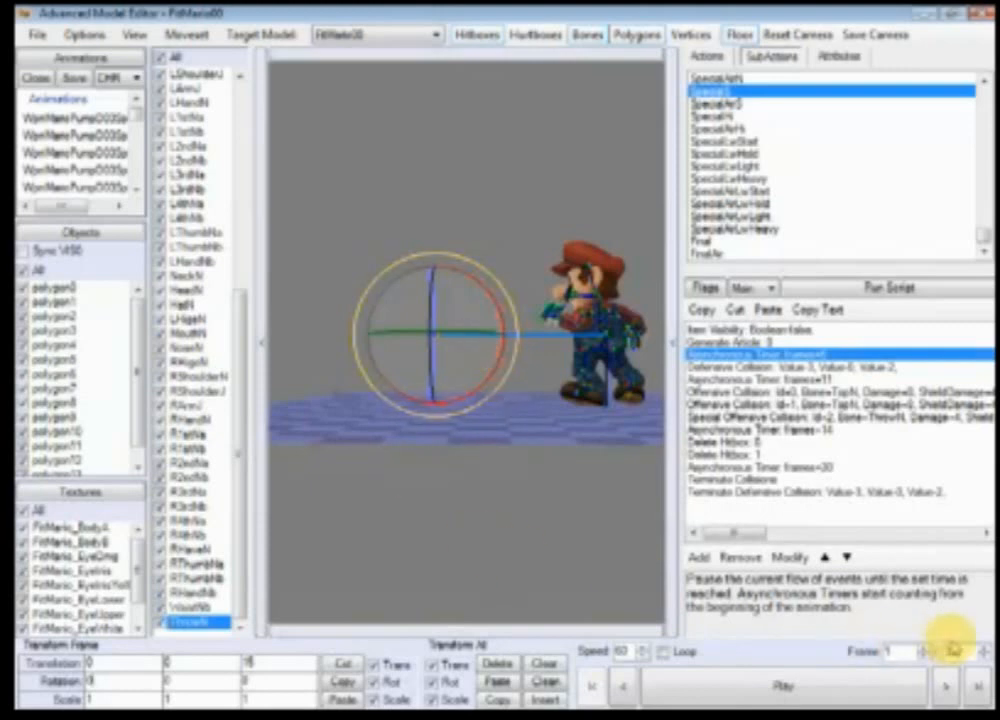
Step: Replay the animation from the start and orbit around the repositioned hitbox at frame 12
{"action": "left_click", "coordinate": [968, 683]}
{"action": "left_click", "coordinate": [593, 688]}
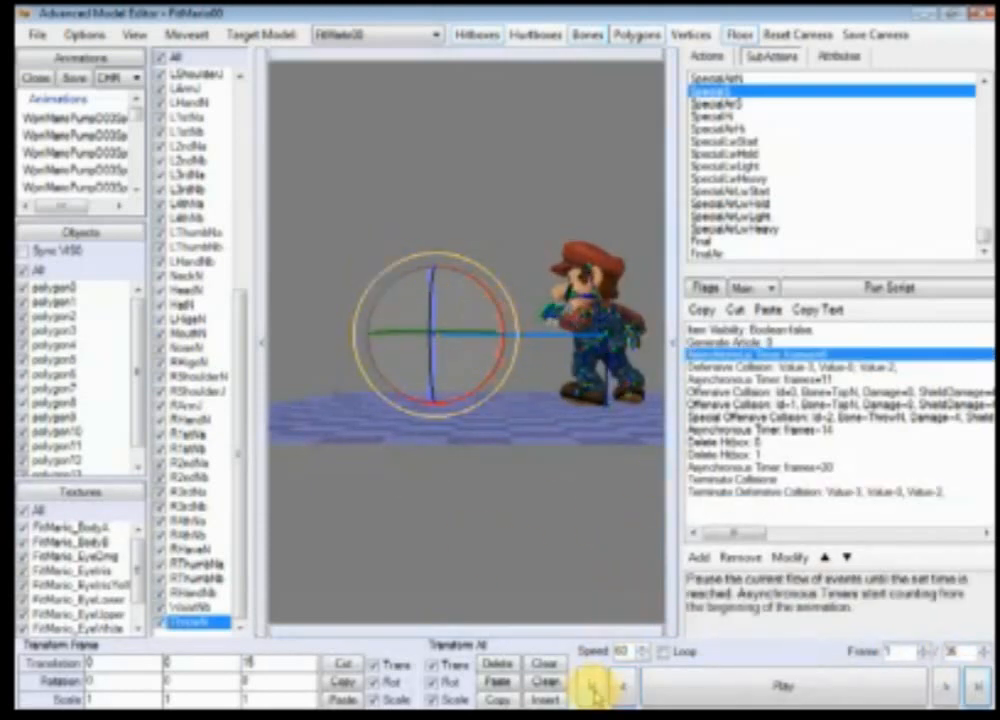
{"action": "left_click", "coordinate": [775, 688]}
{"action": "scroll", "coordinate": [531, 536], "scroll_direction": "up", "scroll_amount": 5}
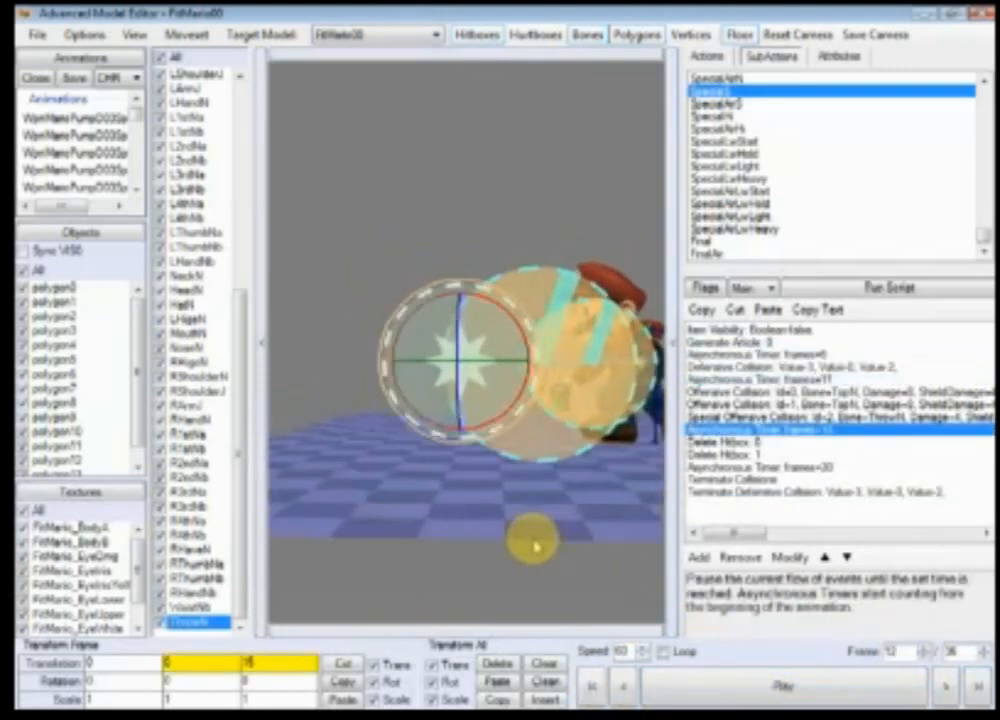
{"action": "left_click_drag", "start_coordinate": [538, 546], "coordinate": [460, 313]}
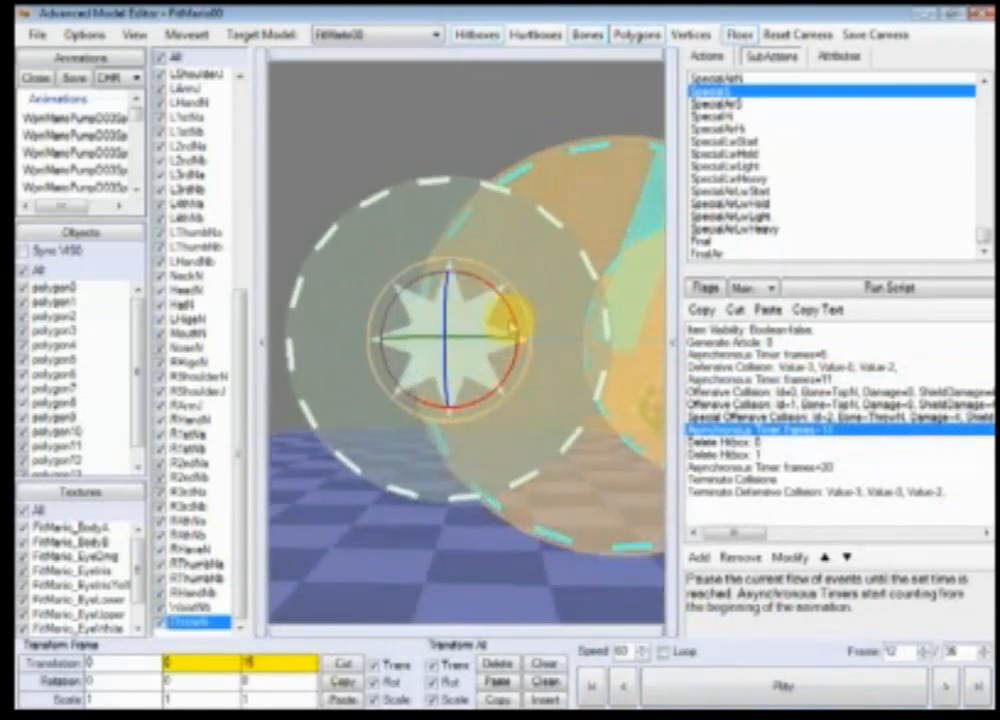
{"action": "left_click_drag", "start_coordinate": [509, 529], "coordinate": [491, 504]}
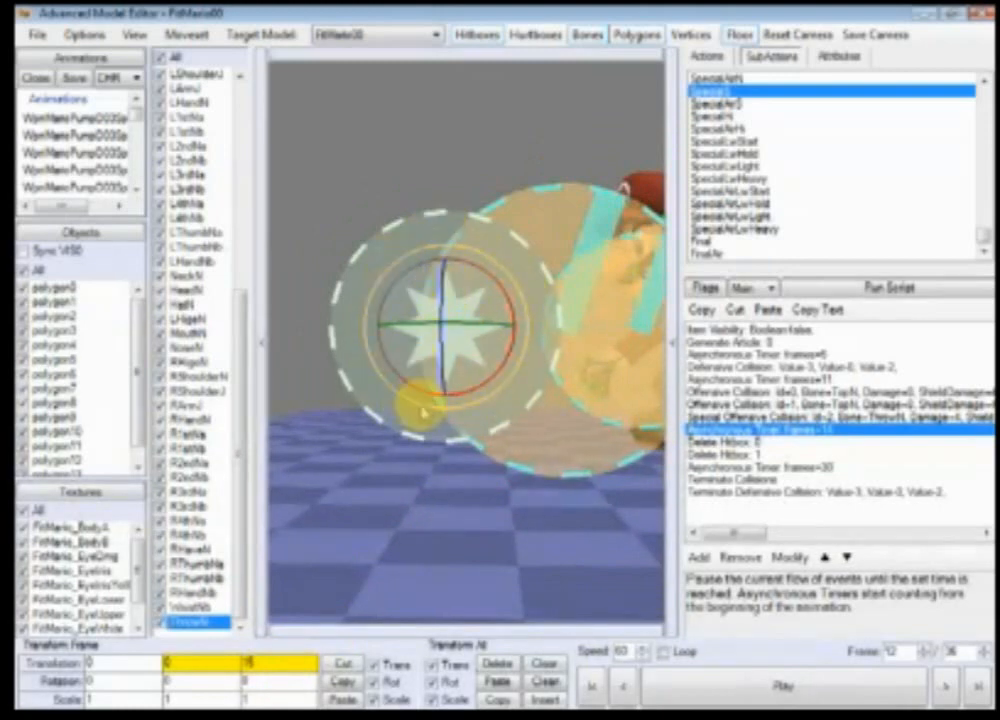
{"action": "left_click_drag", "start_coordinate": [420, 408], "coordinate": [440, 548]}
{"action": "right_click_drag", "start_coordinate": [441, 551], "coordinate": [446, 540], "text": "ctrl"}
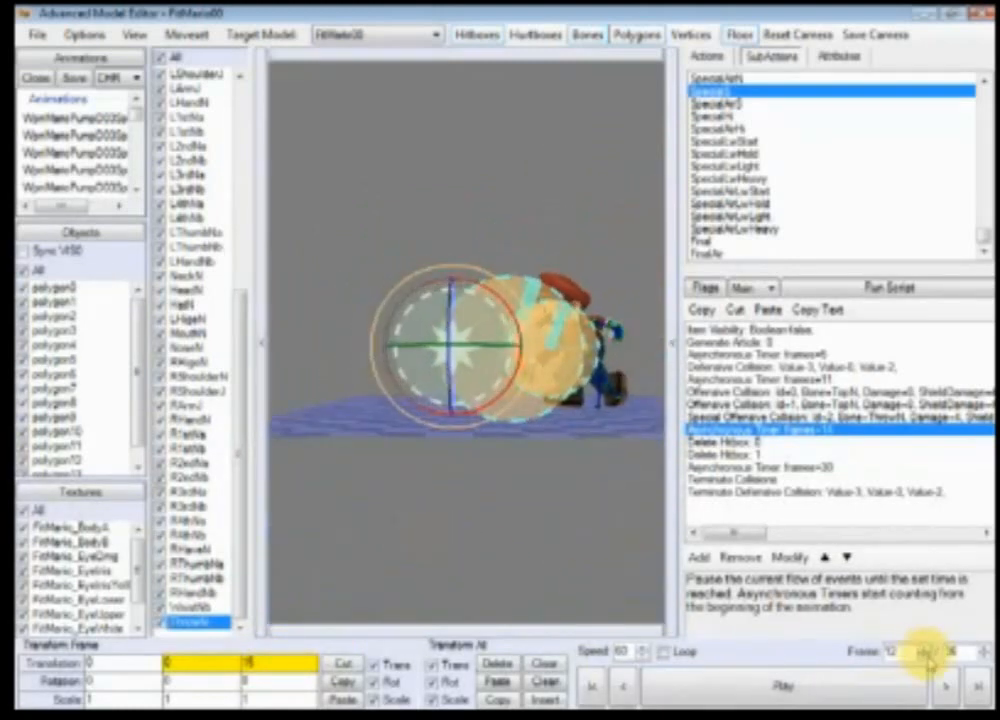
Step: Step forward to frame 30 and set the ThrowN bone's Z translation to 45
{"action": "left_click", "coordinate": [946, 689]}
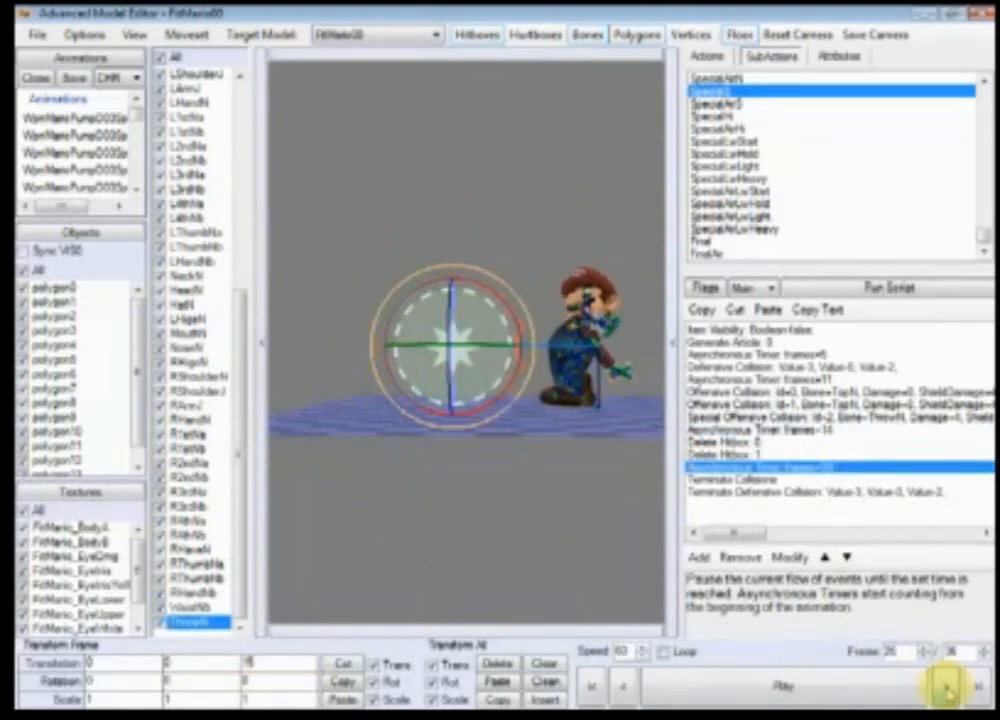
{"action": "left_click", "coordinate": [945, 688]}
{"action": "right_click_drag", "start_coordinate": [424, 489], "coordinate": [514, 526], "text": "ctrl"}
{"action": "left_click", "coordinate": [945, 688]}
{"action": "left_click", "coordinate": [623, 692]}
{"action": "scroll", "coordinate": [508, 543], "scroll_direction": "down", "scroll_amount": 3}
{"action": "scroll", "coordinate": [492, 530], "scroll_direction": "down", "scroll_amount": 1}
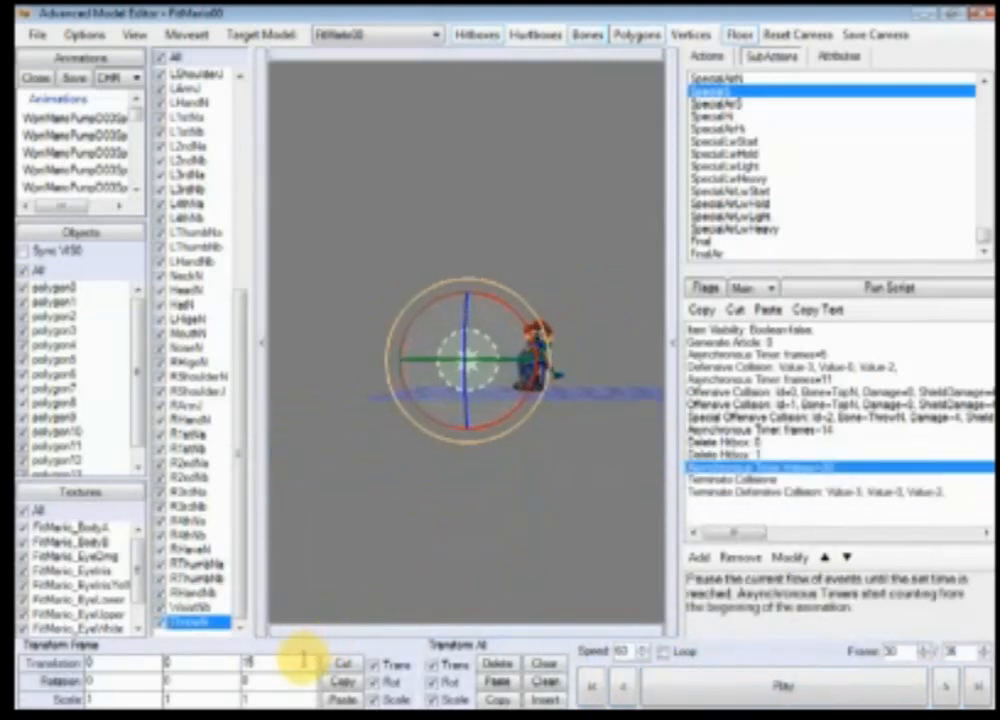
{"action": "left_click_drag", "start_coordinate": [304, 662], "coordinate": [177, 648]}
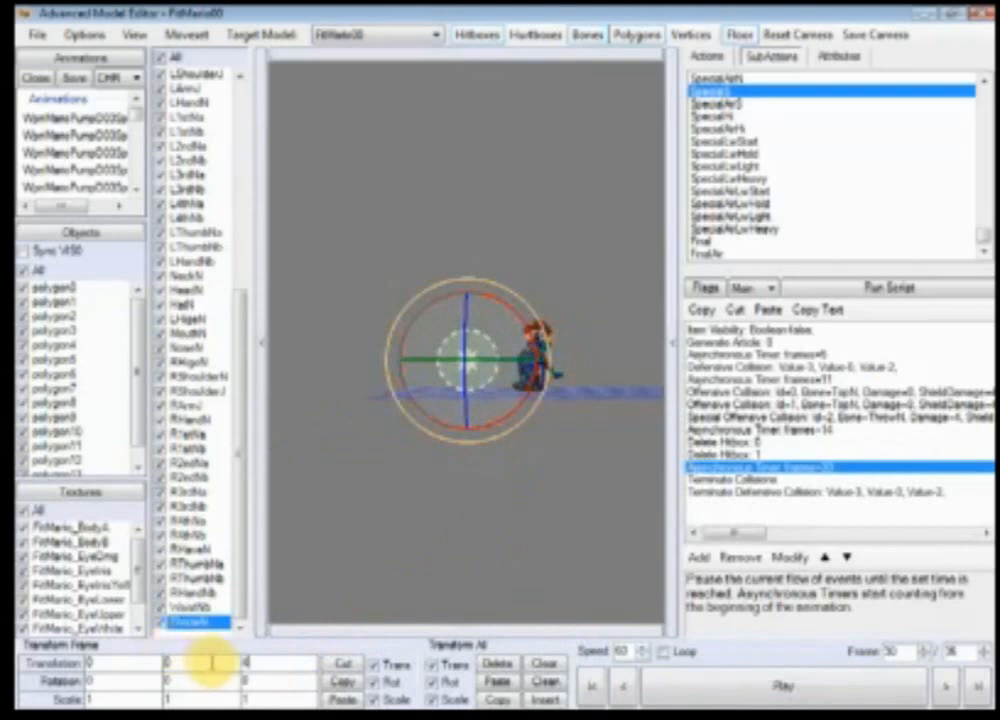
{"action": "type", "text": "45"}
{"action": "left_click", "coordinate": [668, 686]}
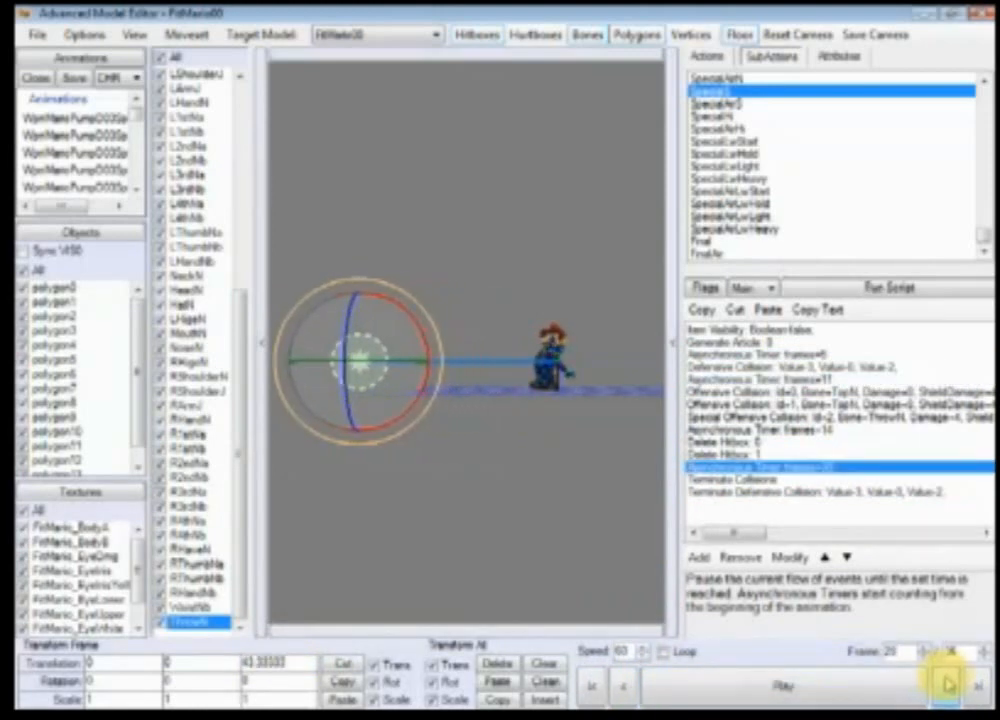
Step: At frame 30, set the ThrowN bone's Z translation to 60 and replay the animation
{"action": "left_click", "coordinate": [627, 686]}
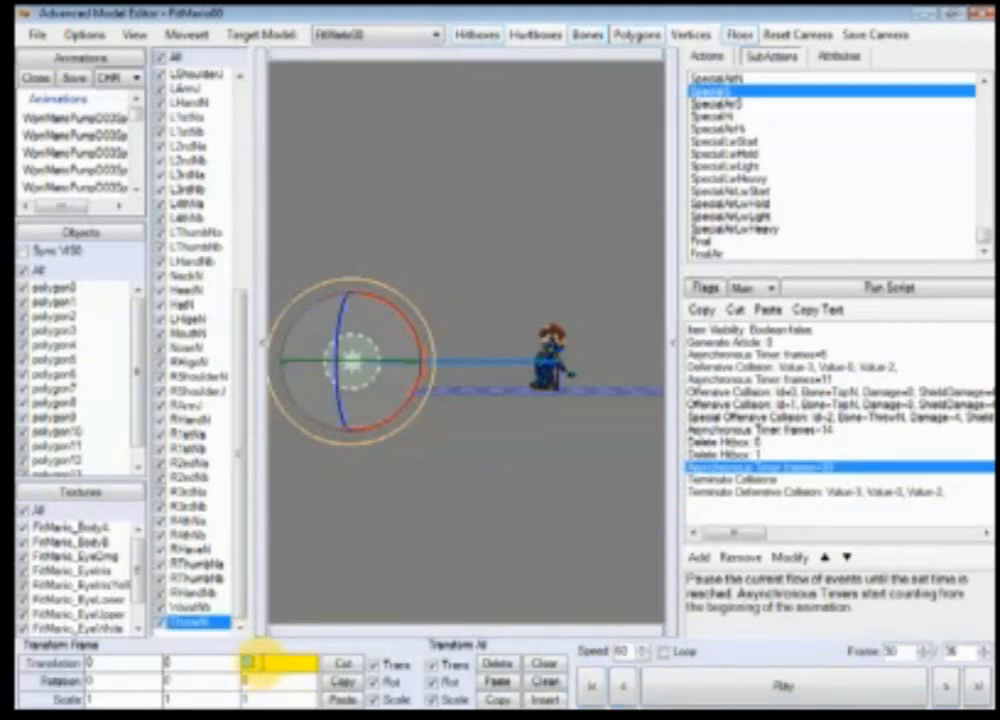
{"action": "type", "text": "6"}
{"action": "key", "text": "Return"}
{"action": "mouse_move", "coordinate": [433, 545]}
{"action": "right_mouse_down"}
{"action": "mouse_move", "coordinate": [457, 546]}
{"action": "mouse_move", "coordinate": [493, 574]}
{"action": "mouse_move", "coordinate": [495, 473]}
{"action": "right_mouse_up"}
{"action": "scroll", "coordinate": [449, 545], "scroll_direction": "down", "scroll_amount": 3}
{"action": "scroll", "coordinate": [494, 575], "scroll_direction": "up", "scroll_amount": 5}
{"action": "right_click_drag", "start_coordinate": [560, 553], "coordinate": [557, 437]}
{"action": "scroll", "coordinate": [541, 484], "scroll_direction": "down", "scroll_amount": 1}
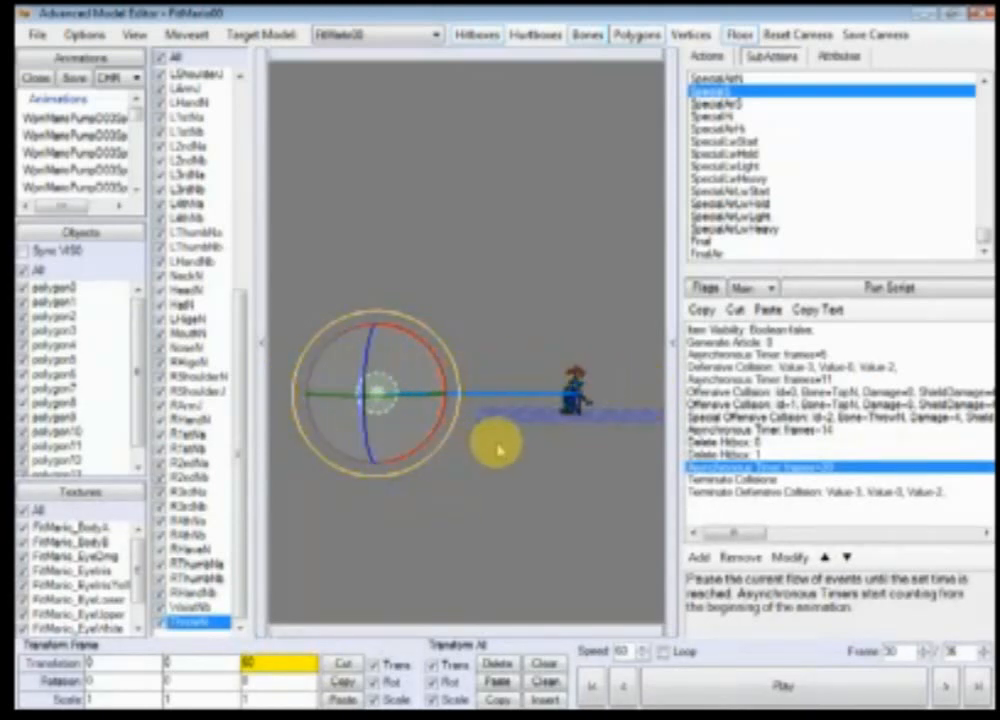
{"action": "left_click", "coordinate": [698, 688]}
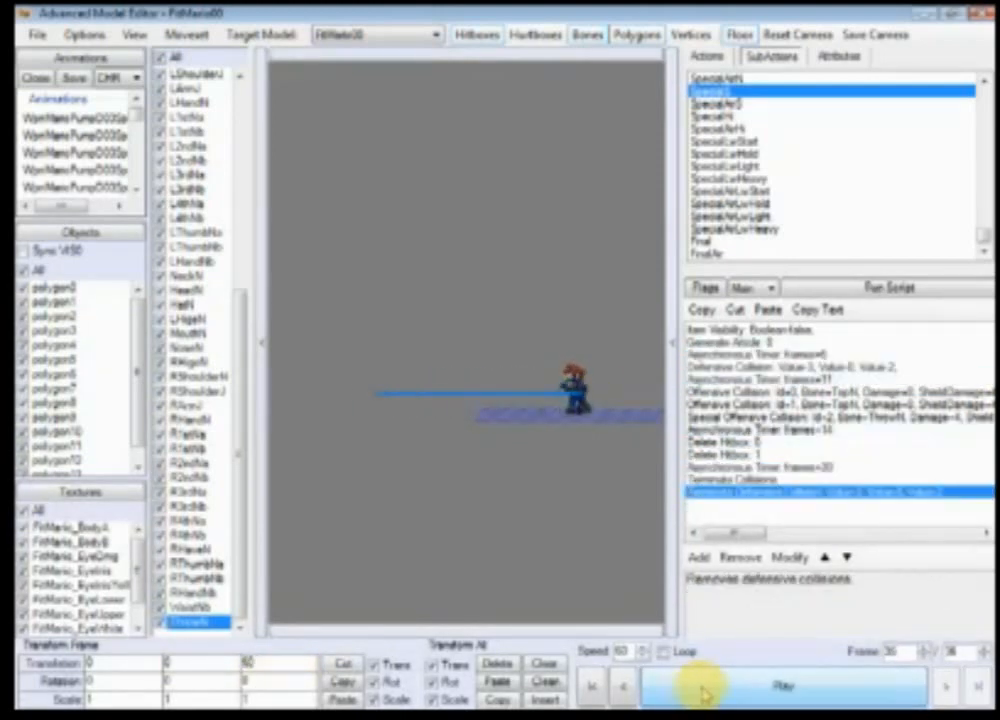
Step: Save the moveset and close the Advanced Model Editor
{"action": "left_click", "coordinate": [188, 33]}
{"action": "left_click", "coordinate": [200, 77]}
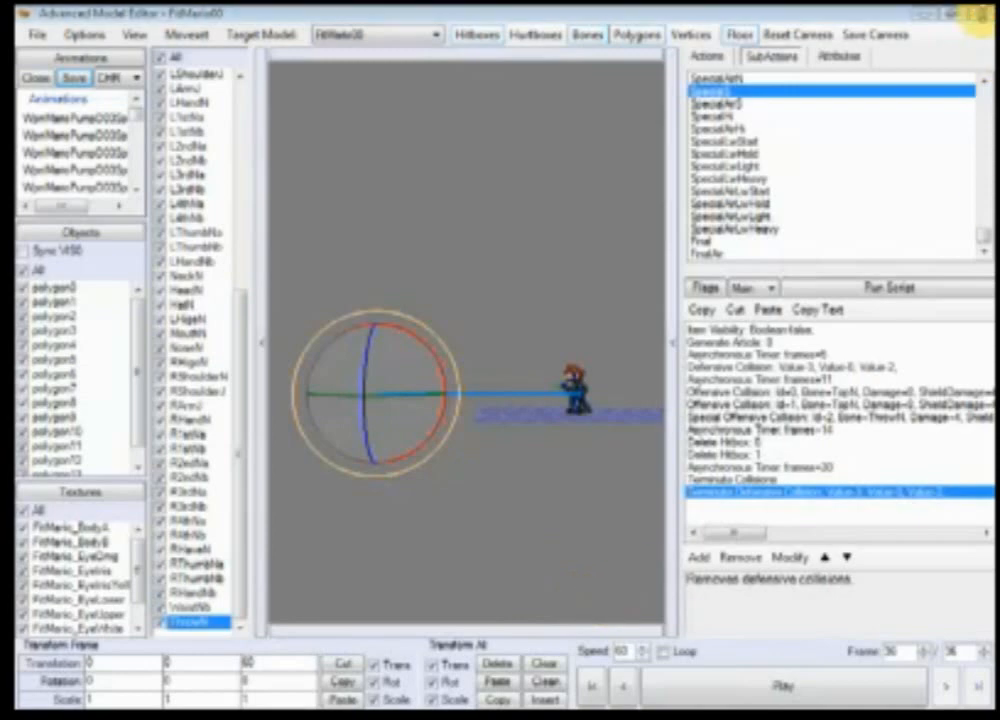
{"action": "left_click", "coordinate": [983, 20]}
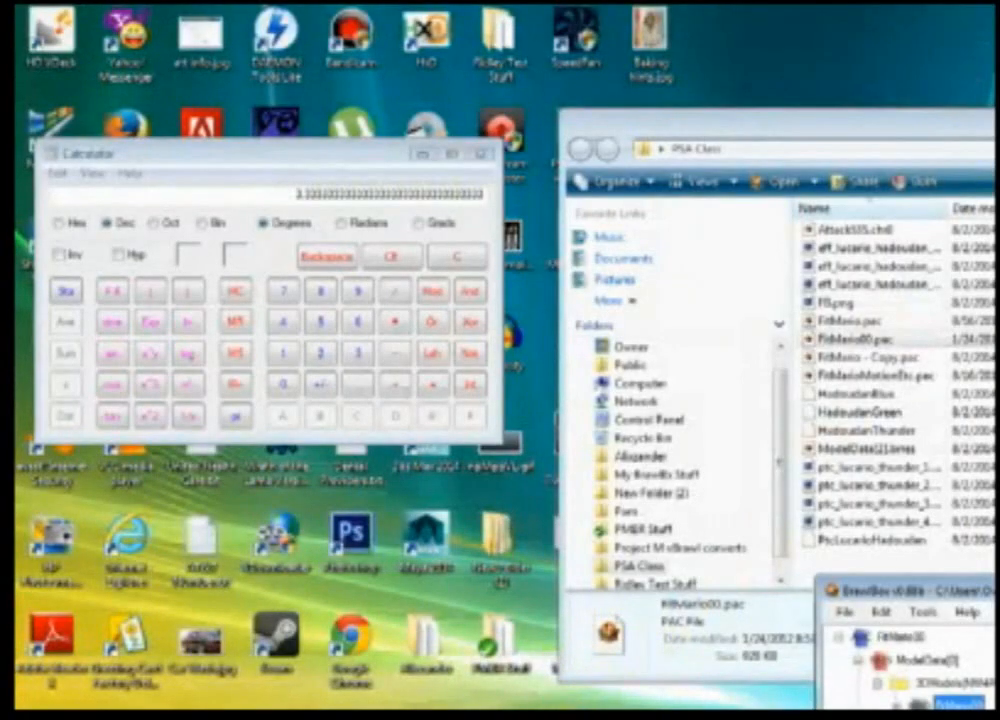
Step: Close the BrawlBox, Calculator and PSA Class folder windows
{"action": "right_click", "coordinate": [565, 717]}
{"action": "left_click", "coordinate": [584, 711]}
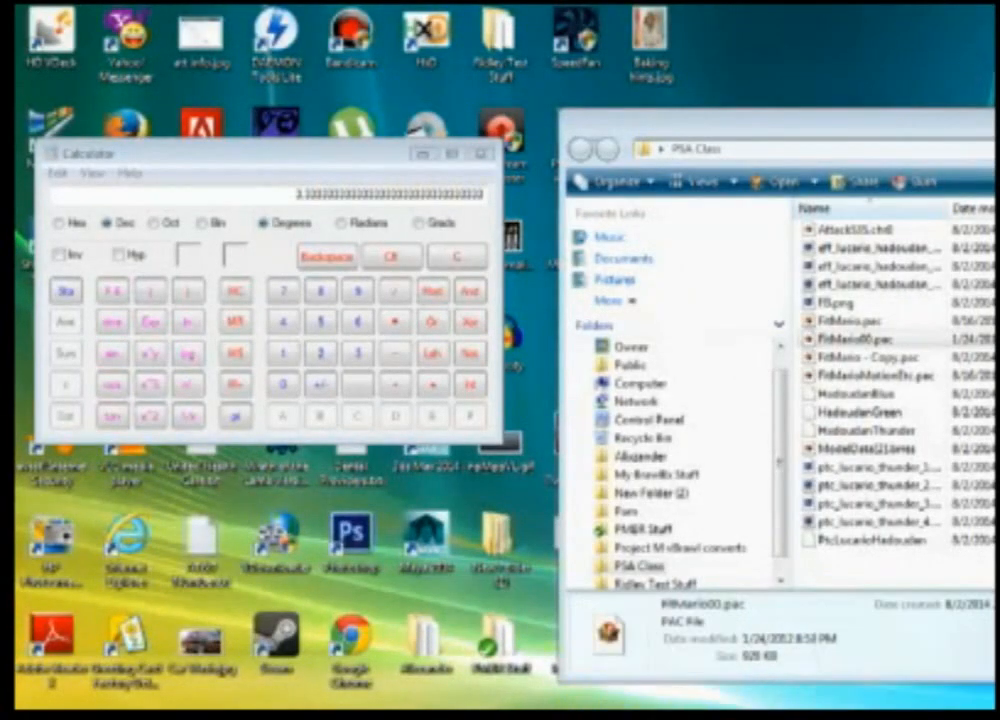
{"action": "right_click", "coordinate": [677, 717]}
{"action": "left_click", "coordinate": [709, 672]}
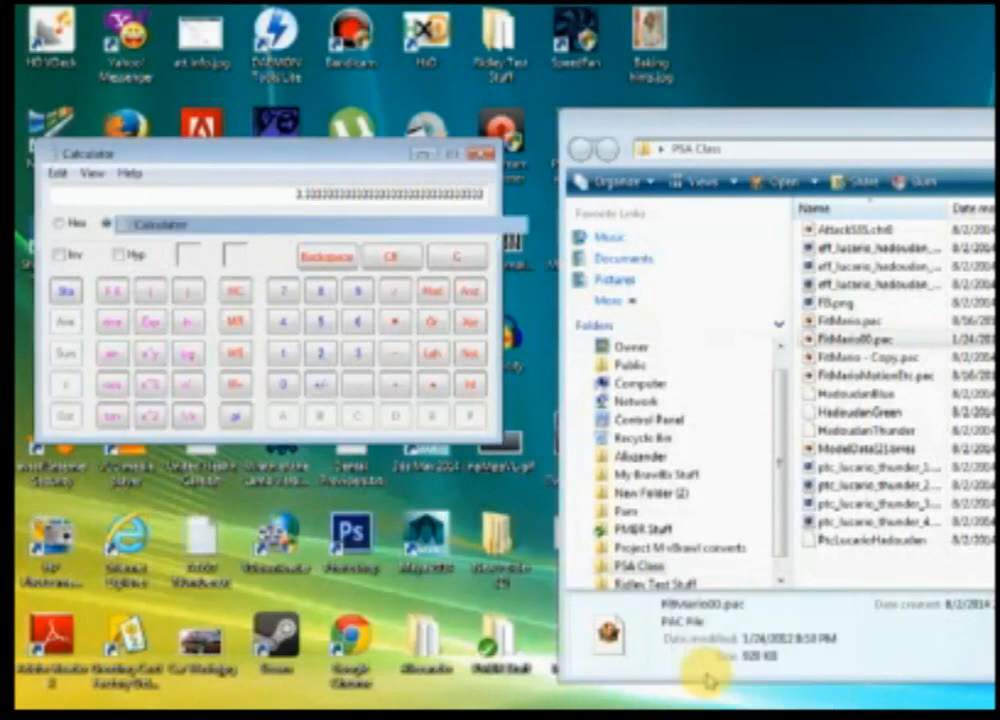
{"action": "right_click", "coordinate": [570, 717]}
{"action": "left_click", "coordinate": [612, 699]}
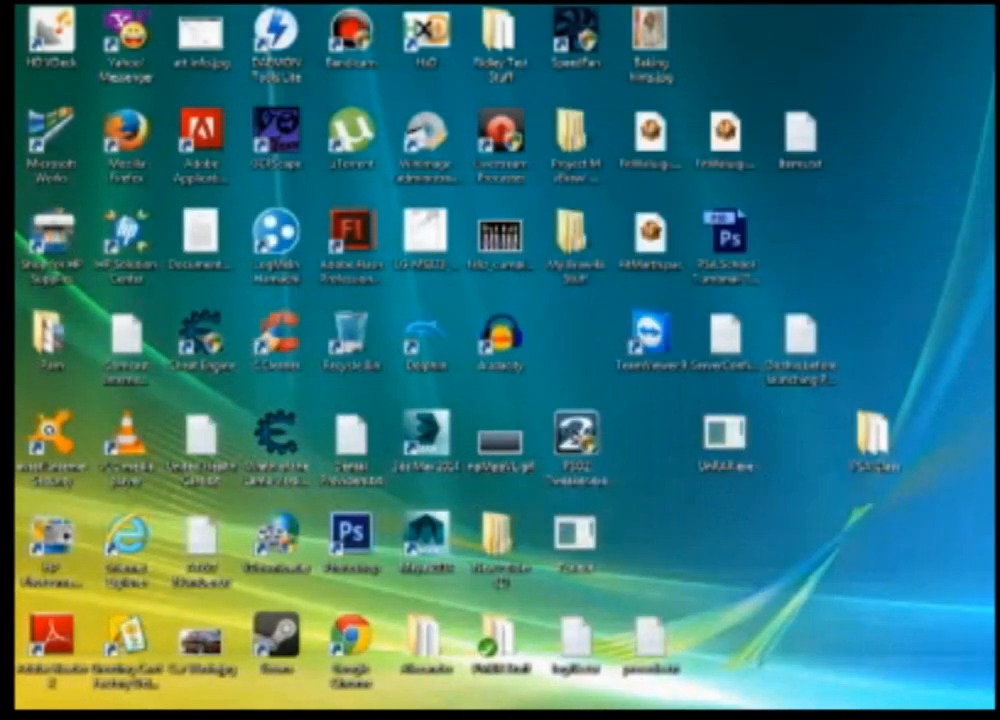
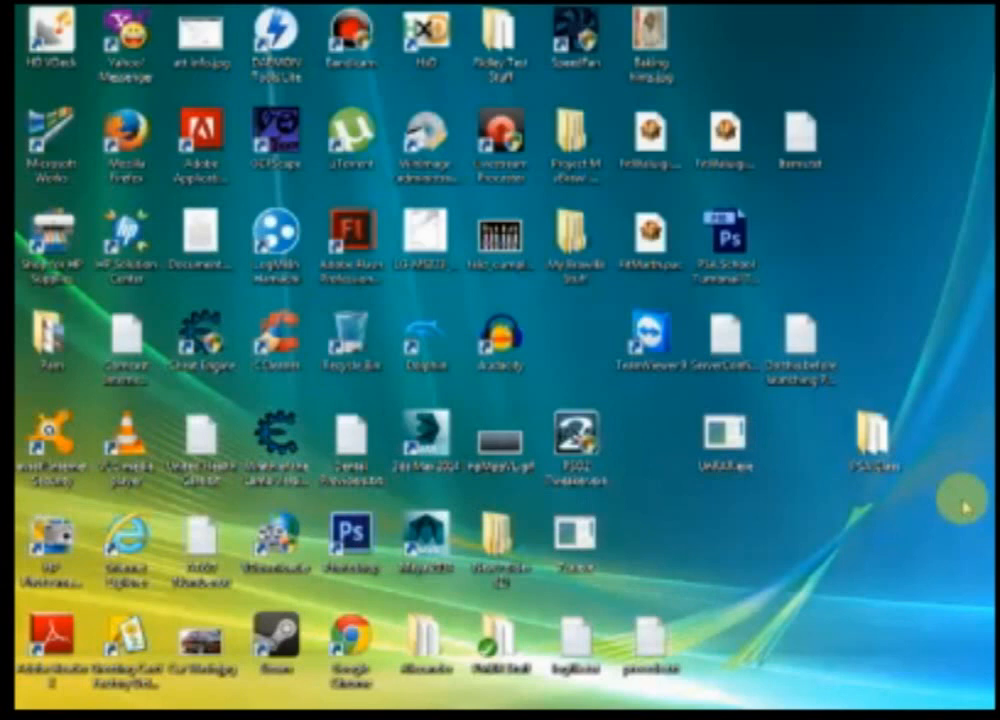
Step: Launch WinImage and open the Dolphin Wii SD card image from the Dolphin Emulator Wii folder, showing all file types
{"action": "left_click", "coordinate": [408, 141]}
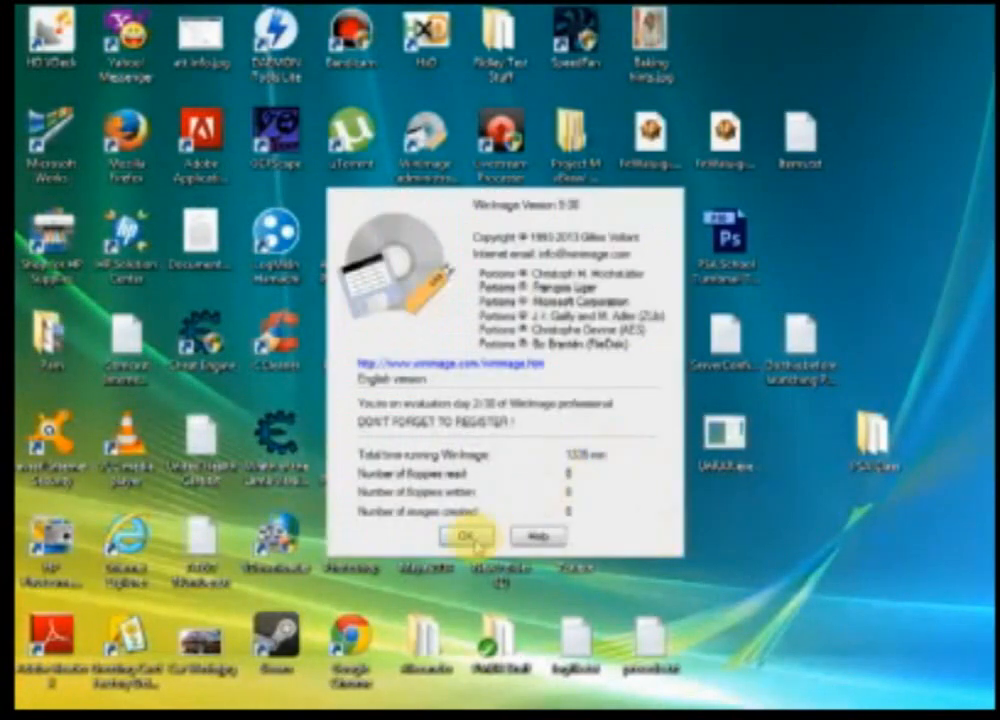
{"action": "left_click", "coordinate": [470, 537]}
{"action": "left_click", "coordinate": [60, 62]}
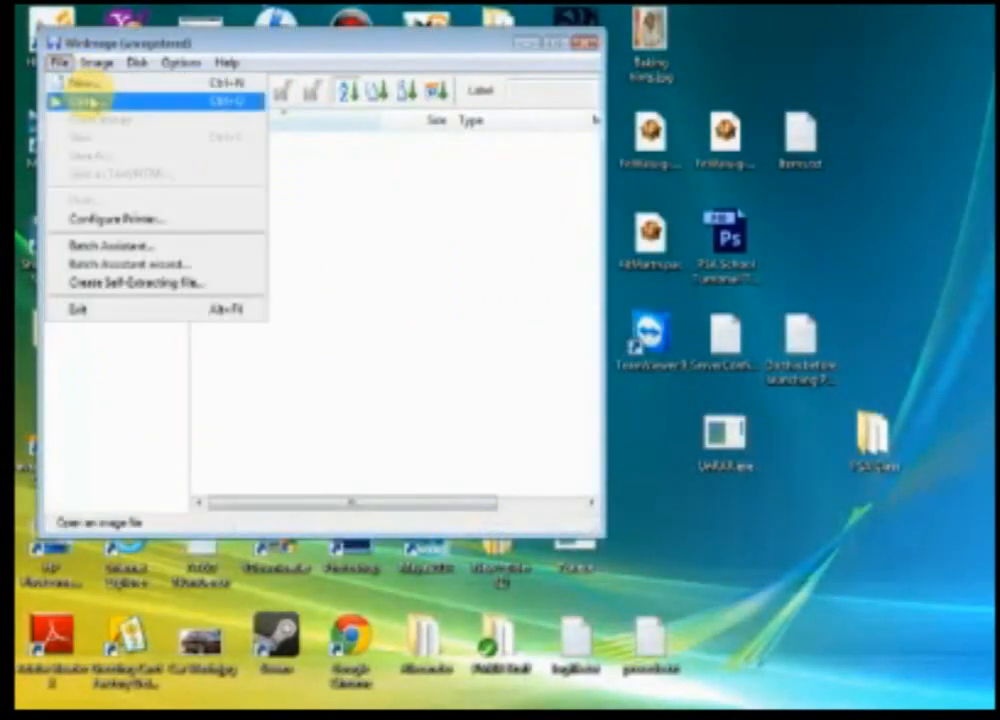
{"action": "left_click", "coordinate": [66, 100]}
{"action": "left_click", "coordinate": [100, 278]}
{"action": "double_click", "coordinate": [240, 278]}
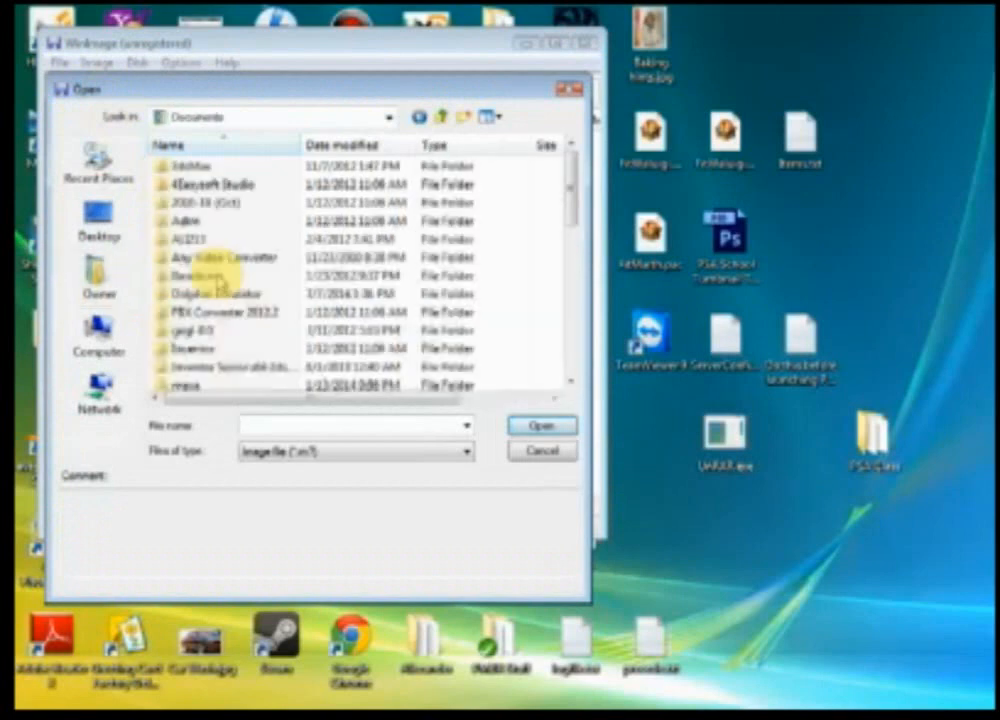
{"action": "double_click", "coordinate": [250, 292]}
{"action": "double_click", "coordinate": [179, 370]}
{"action": "left_click", "coordinate": [300, 451]}
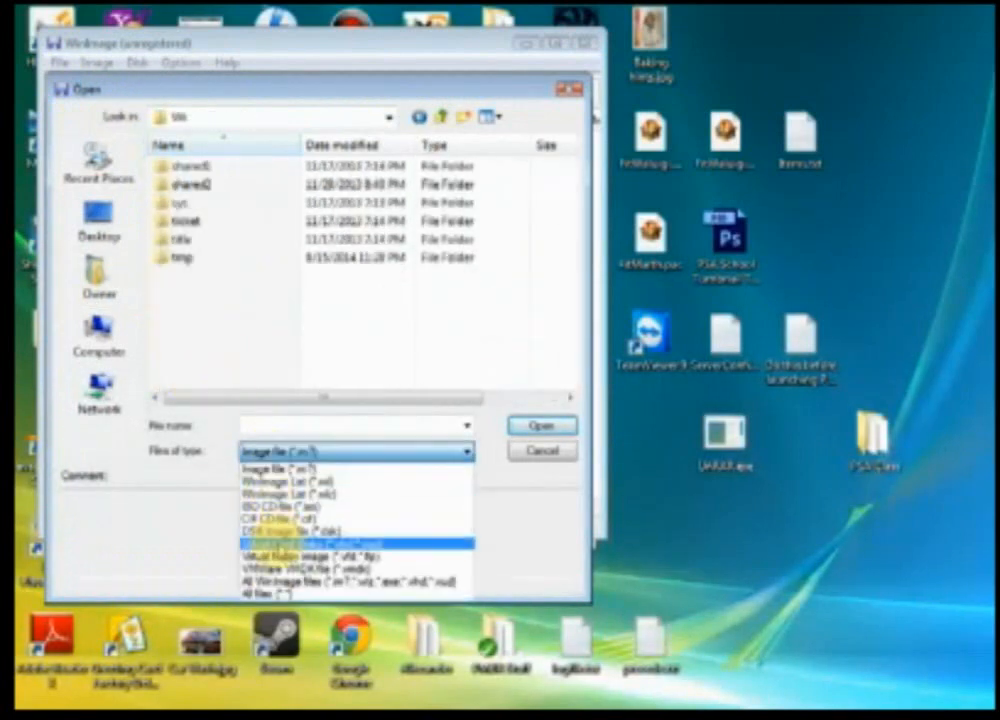
{"action": "left_click", "coordinate": [265, 593]}
{"action": "double_click", "coordinate": [212, 350]}
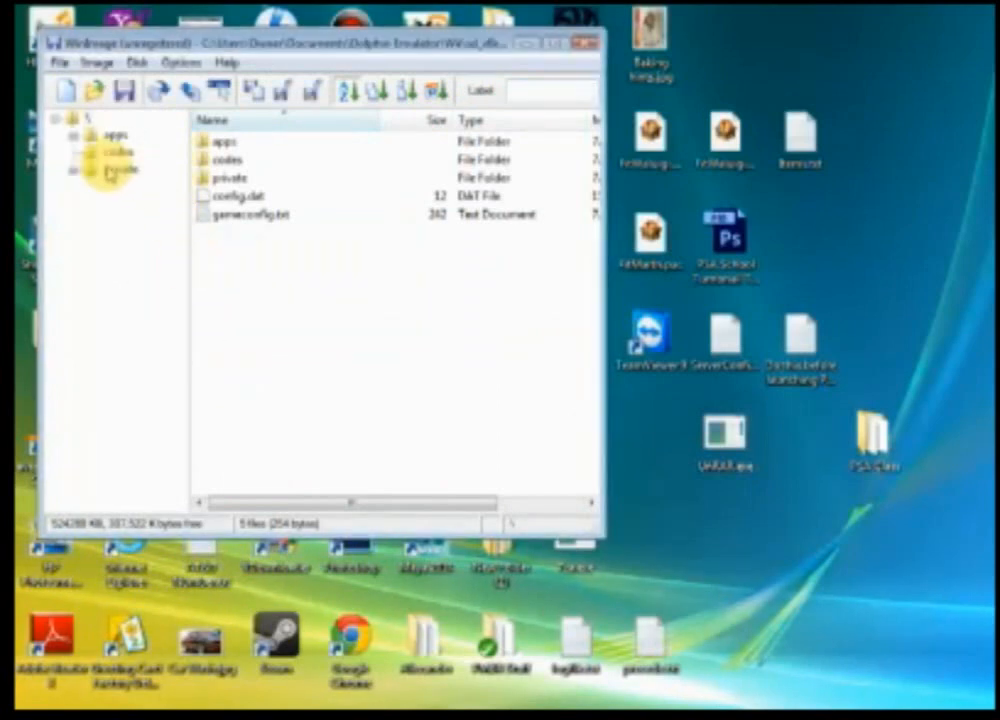
Step: Expand the image's folder tree down through private/wii/app to the fighter folder and open mario
{"action": "left_click", "coordinate": [75, 170]}
{"action": "left_click", "coordinate": [92, 188]}
{"action": "left_click", "coordinate": [110, 205]}
{"action": "left_click", "coordinate": [138, 223]}
{"action": "left_click", "coordinate": [130, 223]}
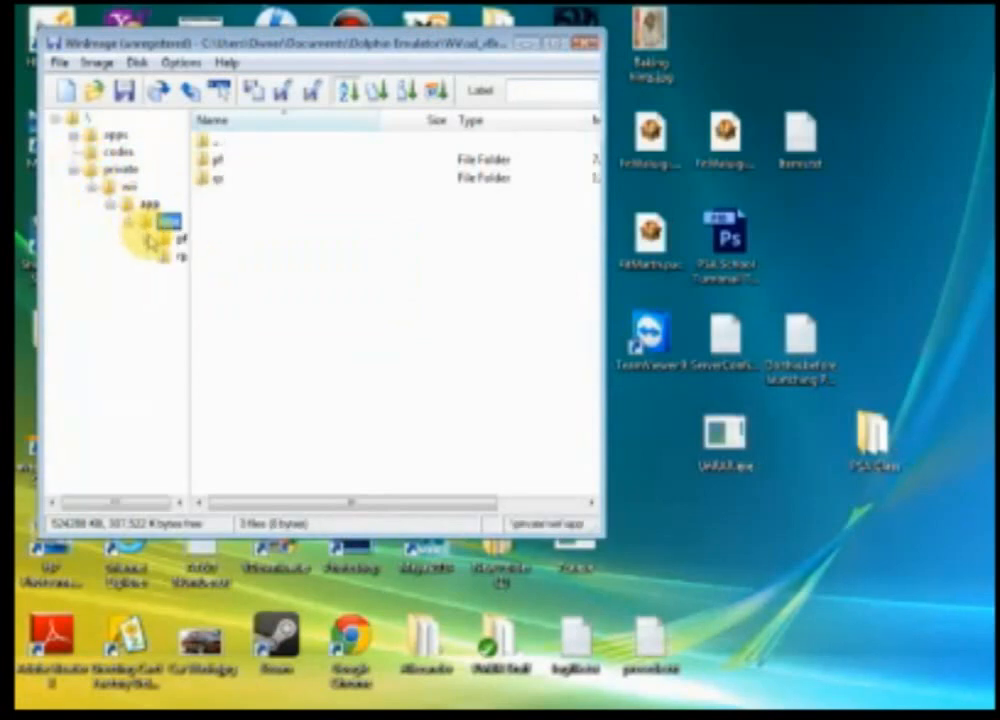
{"action": "left_click", "coordinate": [146, 240]}
{"action": "left_click", "coordinate": [164, 275]}
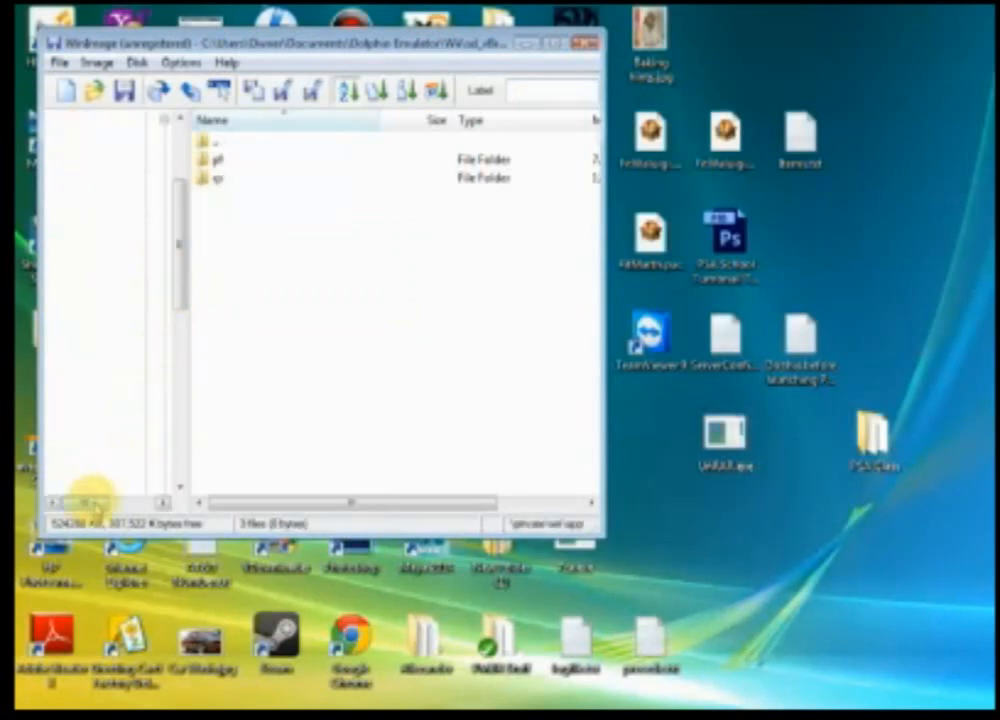
{"action": "left_click_drag", "start_coordinate": [90, 503], "coordinate": [137, 502]}
{"action": "left_click", "coordinate": [105, 376]}
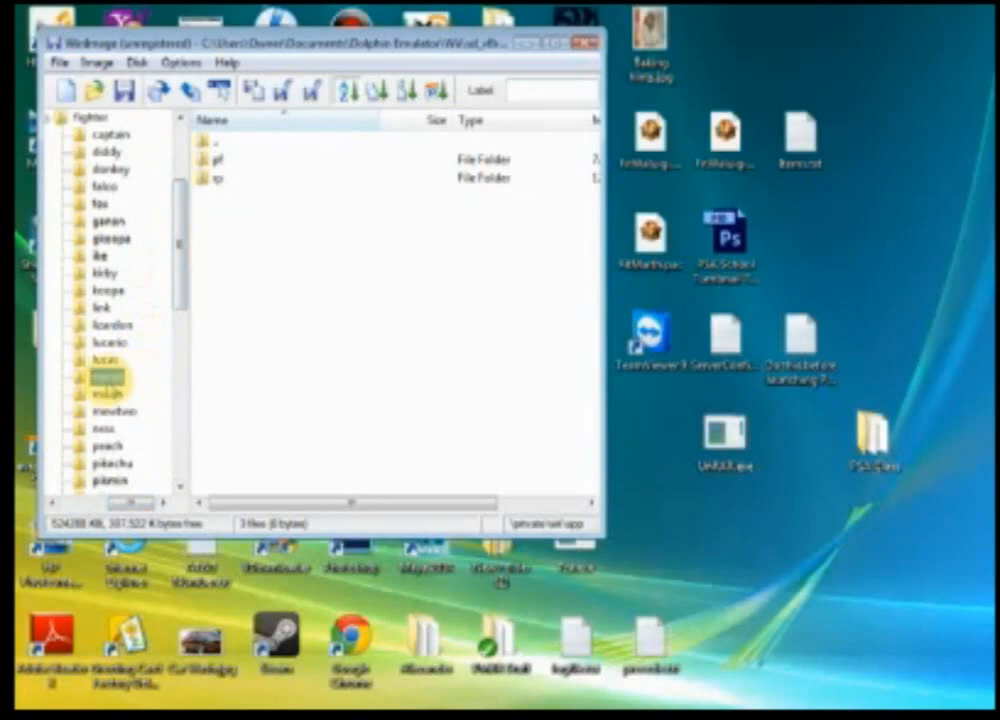
Step: Delete FitMario.pac and FitMarioMotionEtc.pac from the mario folder
{"action": "left_click", "coordinate": [239, 160]}
{"action": "left_click", "coordinate": [275, 177], "text": "shift"}
{"action": "right_click", "coordinate": [275, 177]}
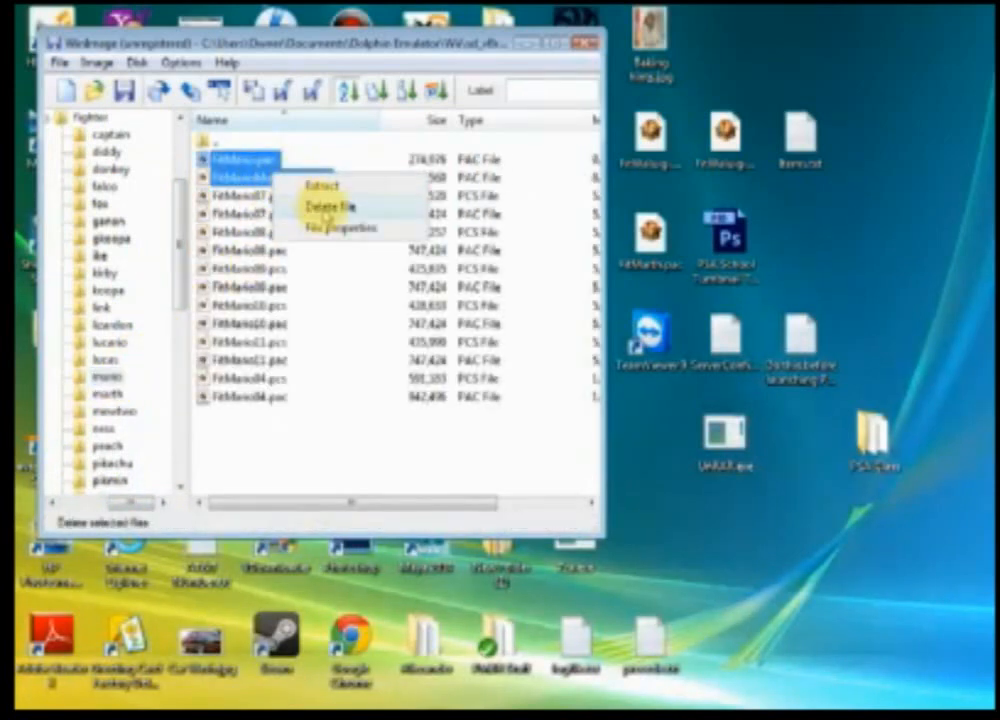
{"action": "left_click", "coordinate": [330, 206]}
{"action": "left_click", "coordinate": [553, 428]}
Step: Inject the edited FitMario.pac and FitMarioMotionEtc.pac from the PSA Class folder, save the image and close WinImage
{"action": "left_click", "coordinate": [97, 62]}
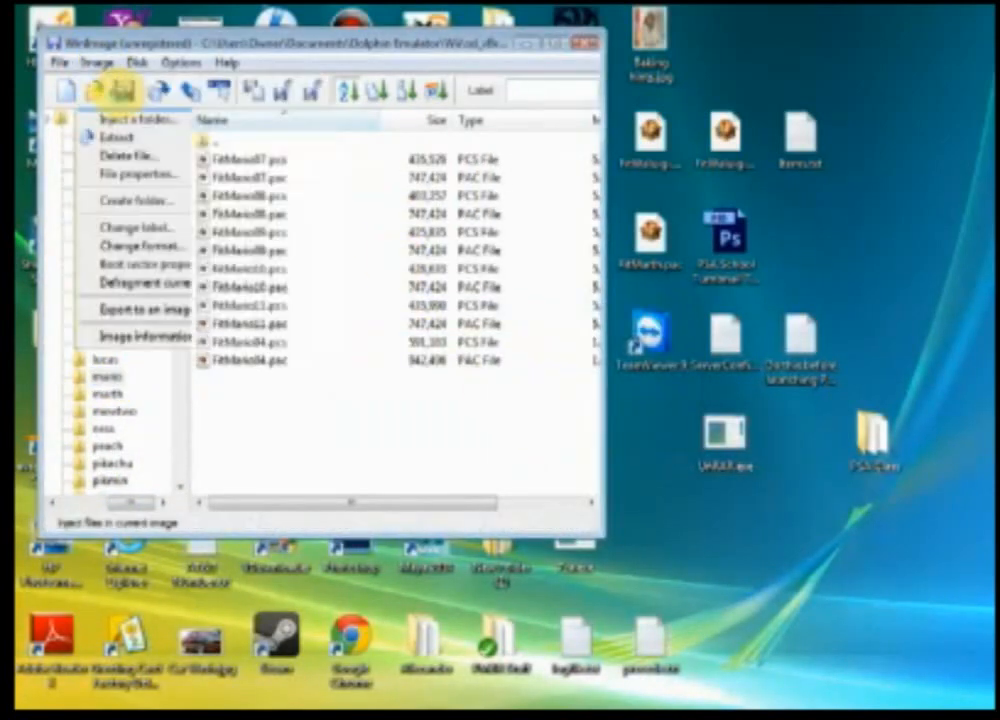
{"action": "left_click", "coordinate": [130, 116]}
{"action": "left_click", "coordinate": [490, 244]}
{"action": "left_click_drag", "start_coordinate": [978, 249], "coordinate": [975, 335]}
{"action": "double_click", "coordinate": [660, 380]}
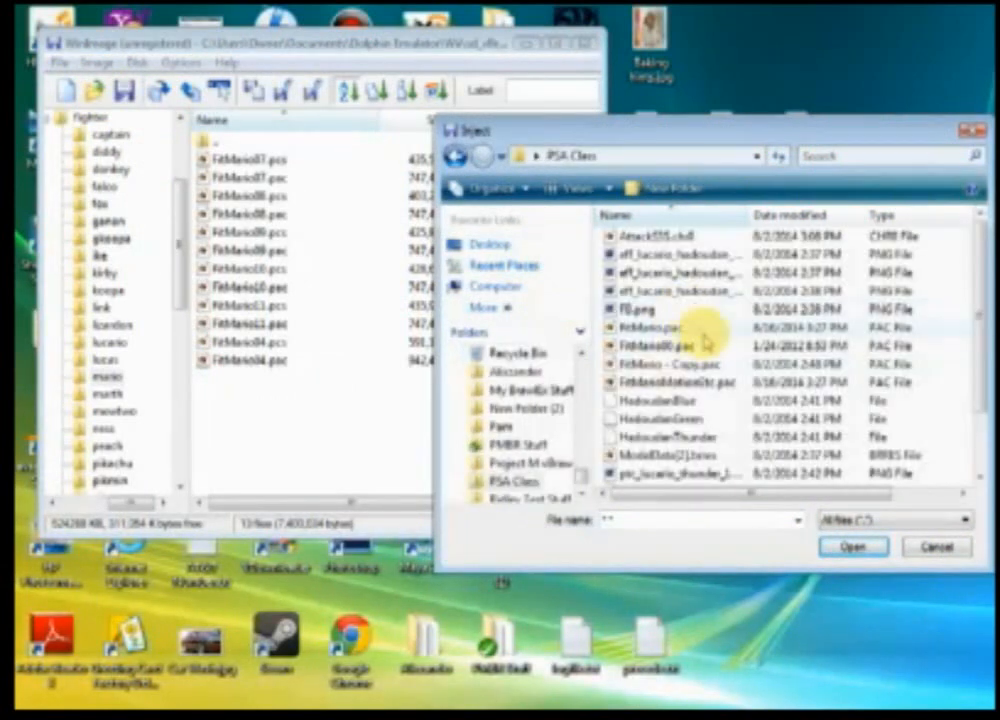
{"action": "left_click", "coordinate": [660, 327]}
{"action": "left_click", "coordinate": [700, 381], "text": "ctrl"}
{"action": "left_click", "coordinate": [842, 552]}
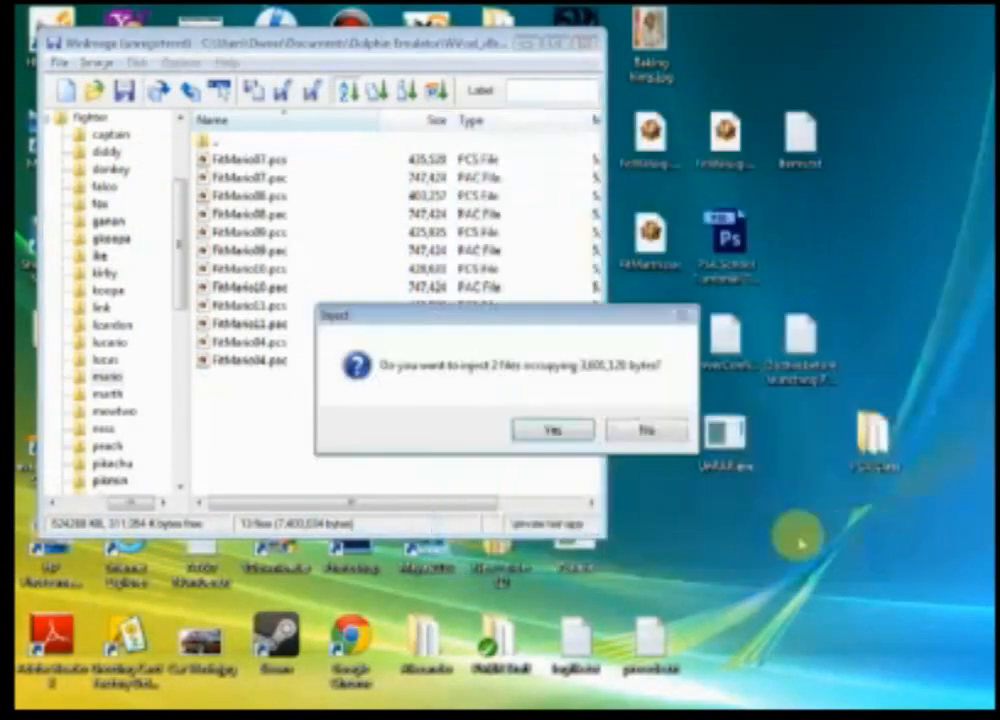
{"action": "left_click", "coordinate": [550, 429]}
{"action": "left_click", "coordinate": [126, 100]}
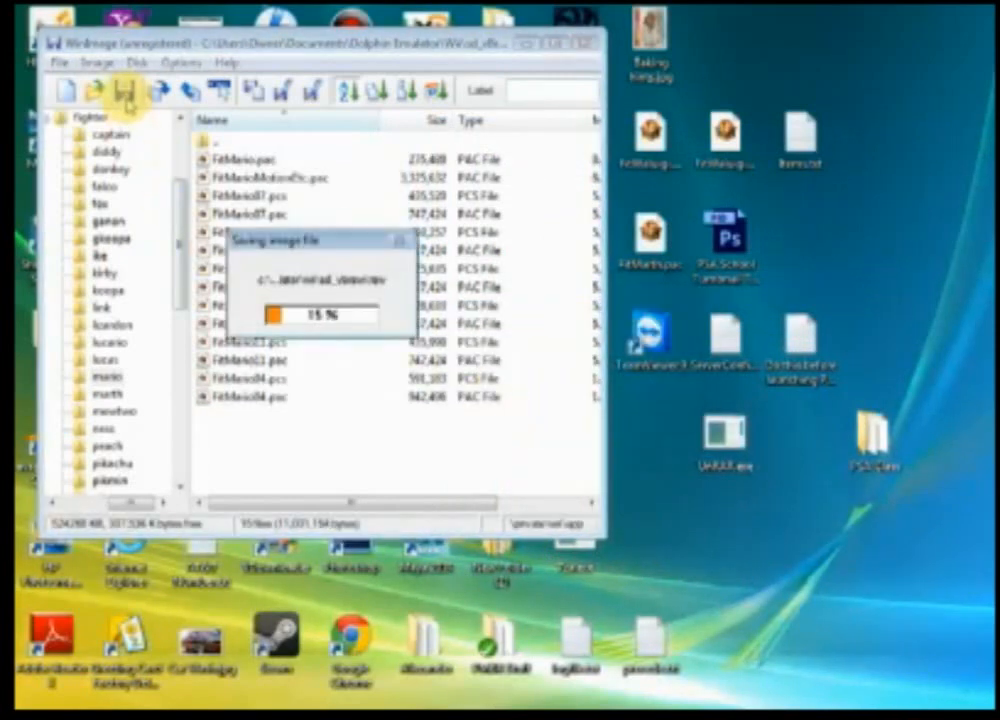
{"action": "left_click", "coordinate": [588, 45]}
Step: In the Dolphin Emulator Wii folder, rename sd.raw to sd_PM.raw
{"action": "key", "text": "super"}
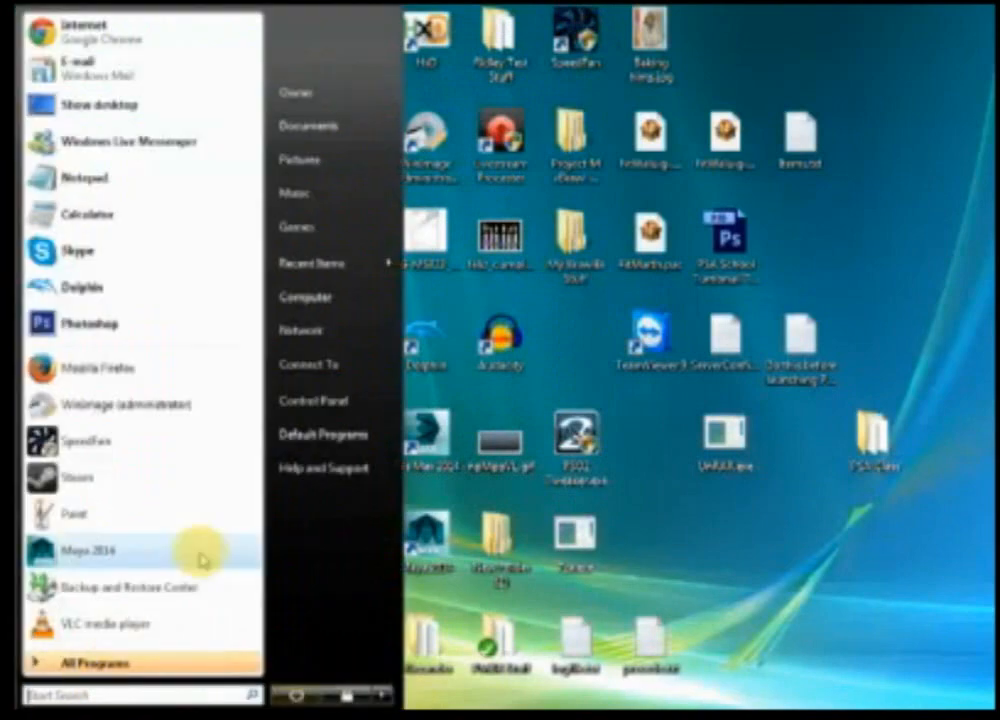
{"action": "left_click", "coordinate": [305, 126]}
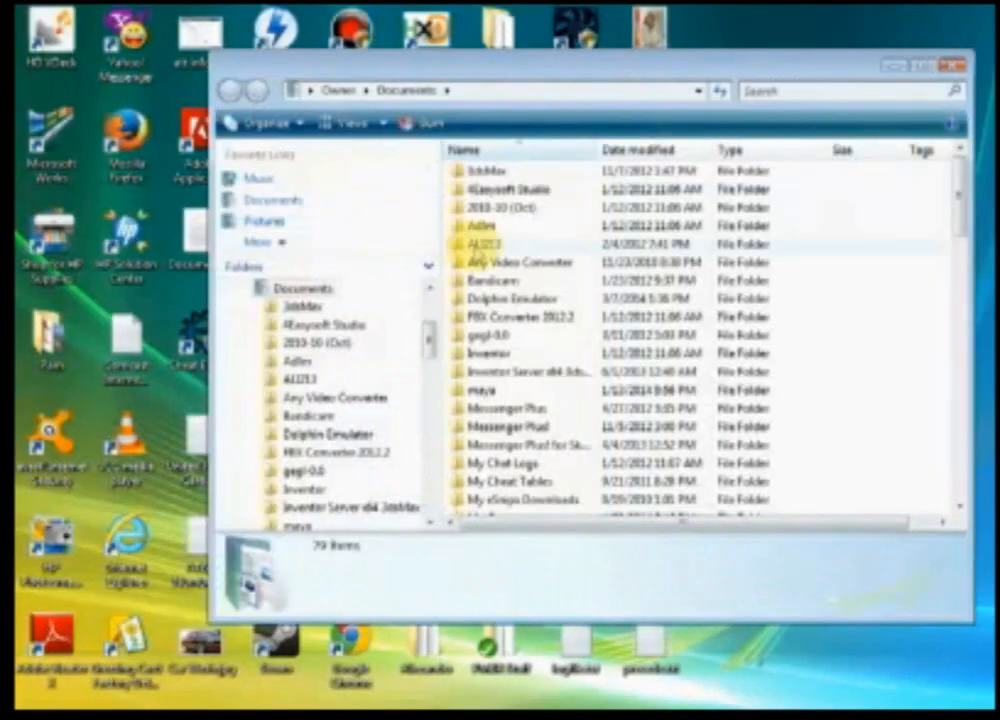
{"action": "double_click", "coordinate": [553, 297]}
{"action": "double_click", "coordinate": [490, 424]}
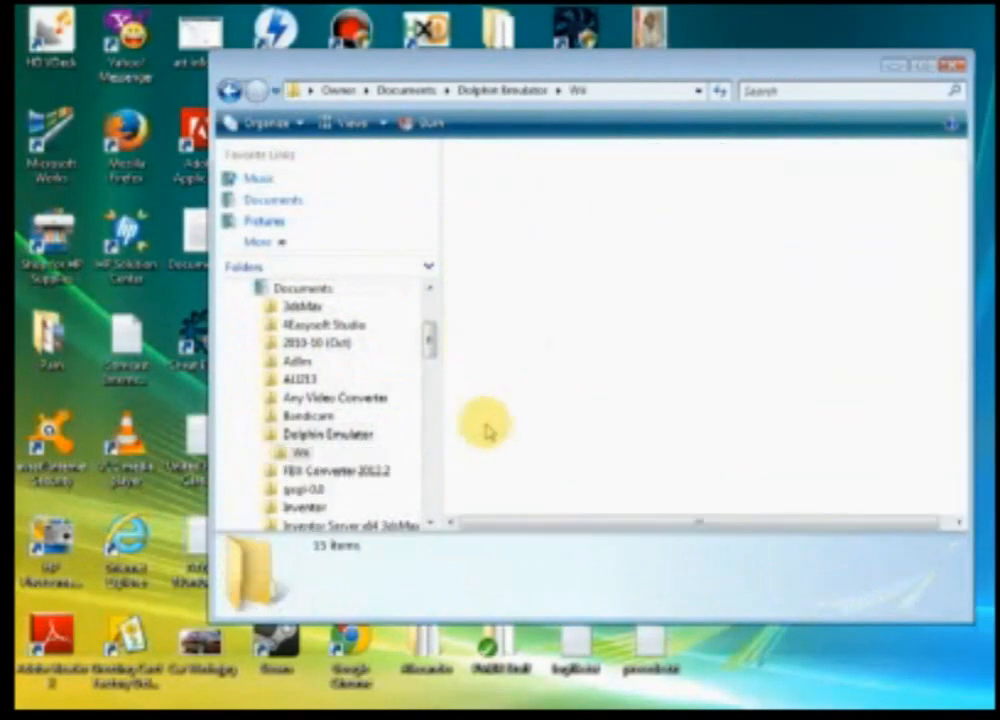
{"action": "left_click", "coordinate": [483, 338]}
{"action": "right_click", "coordinate": [487, 336]}
{"action": "left_click", "coordinate": [549, 632]}
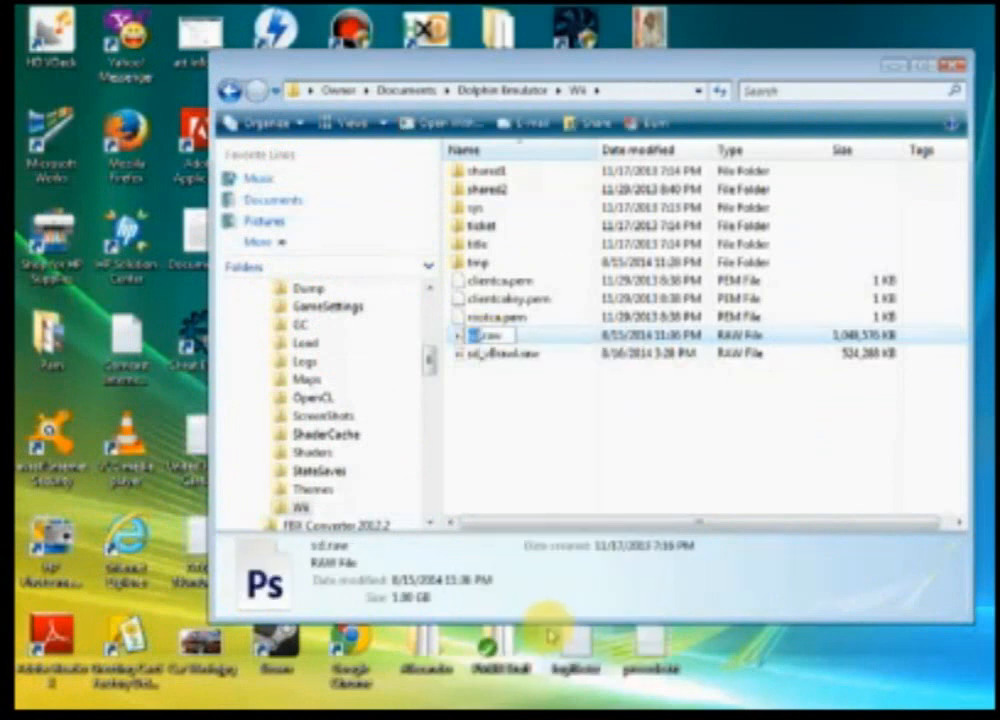
{"action": "type", "text": "_"}
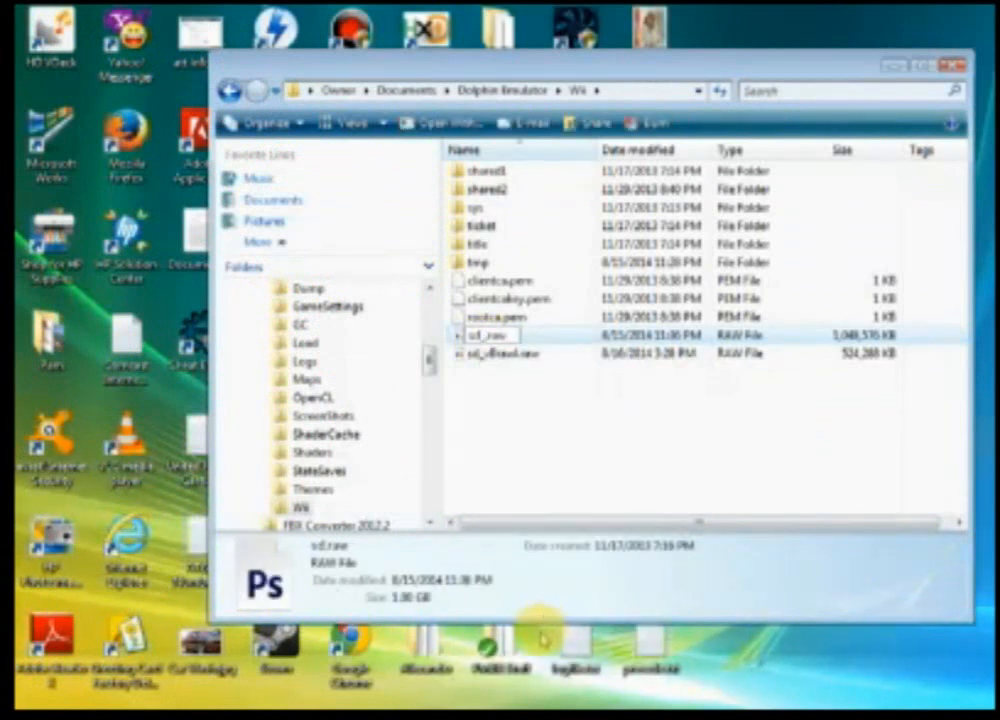
{"action": "type", "text": "PM"}
{"action": "left_click", "coordinate": [545, 355]}
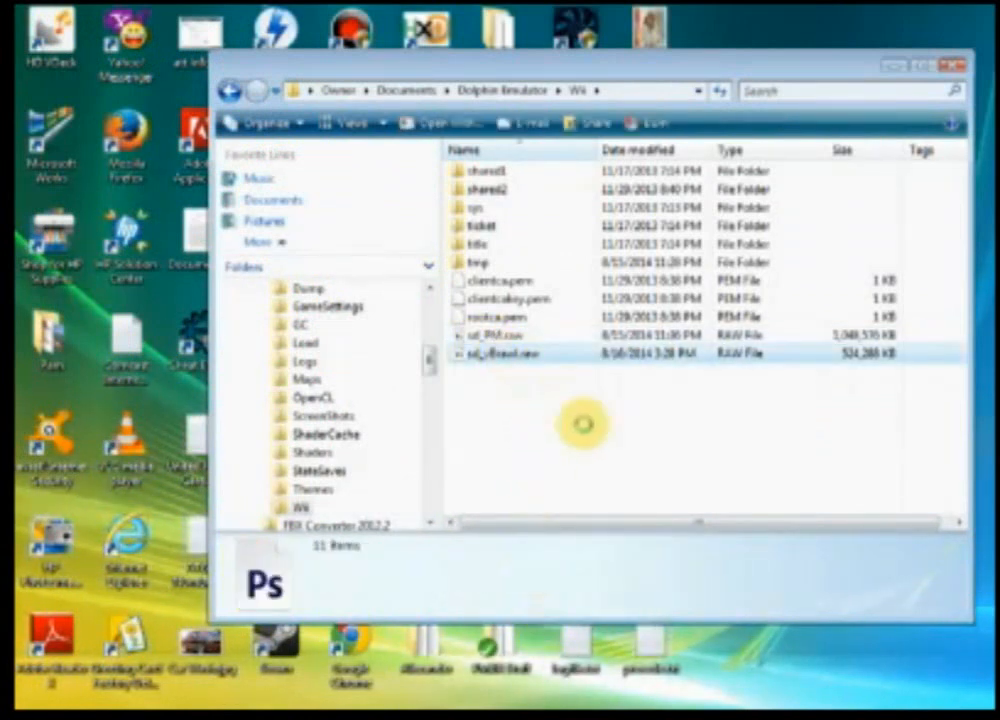
Step: Rename the edited vfat SD image to sd.raw and close the folder window
{"action": "key", "text": "shift+F10"}
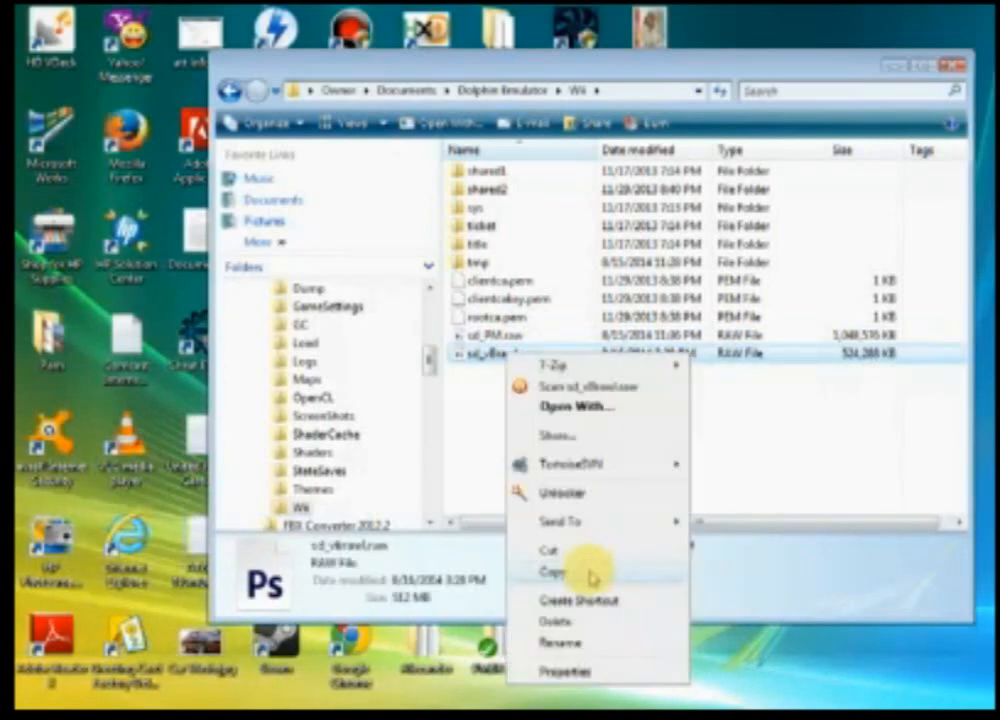
{"action": "left_click", "coordinate": [563, 644]}
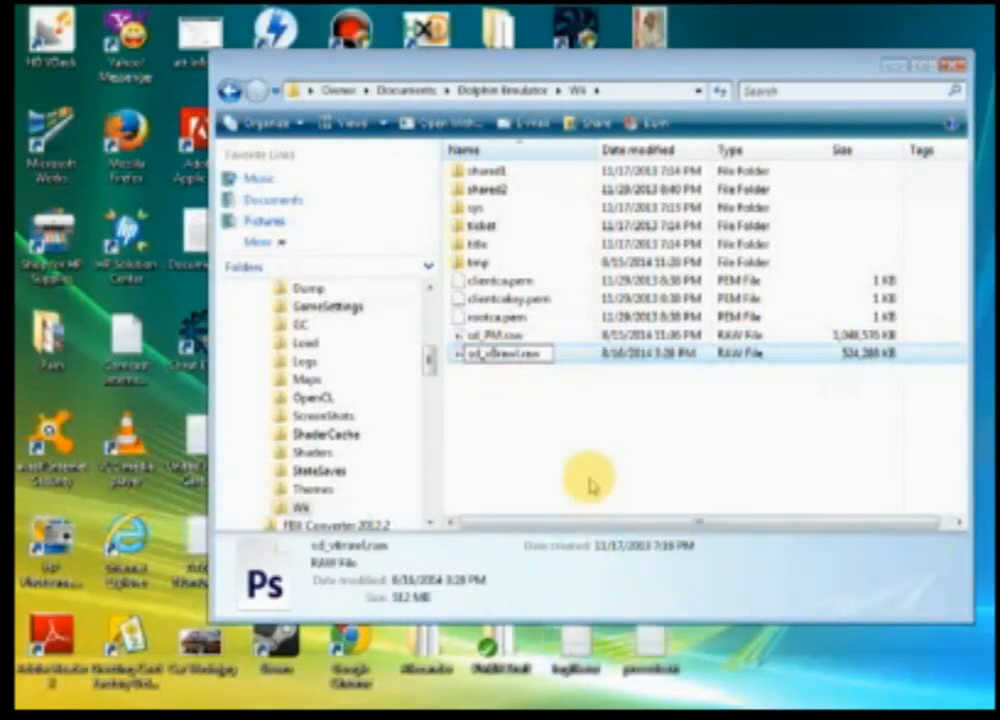
{"action": "key", "text": "BackSpace"}
{"action": "key", "text": "BackSpace"}
{"action": "key", "text": "BackSpace"}
{"action": "key", "text": "BackSpace"}
{"action": "key", "text": "BackSpace"}
{"action": "key", "text": "BackSpace"}
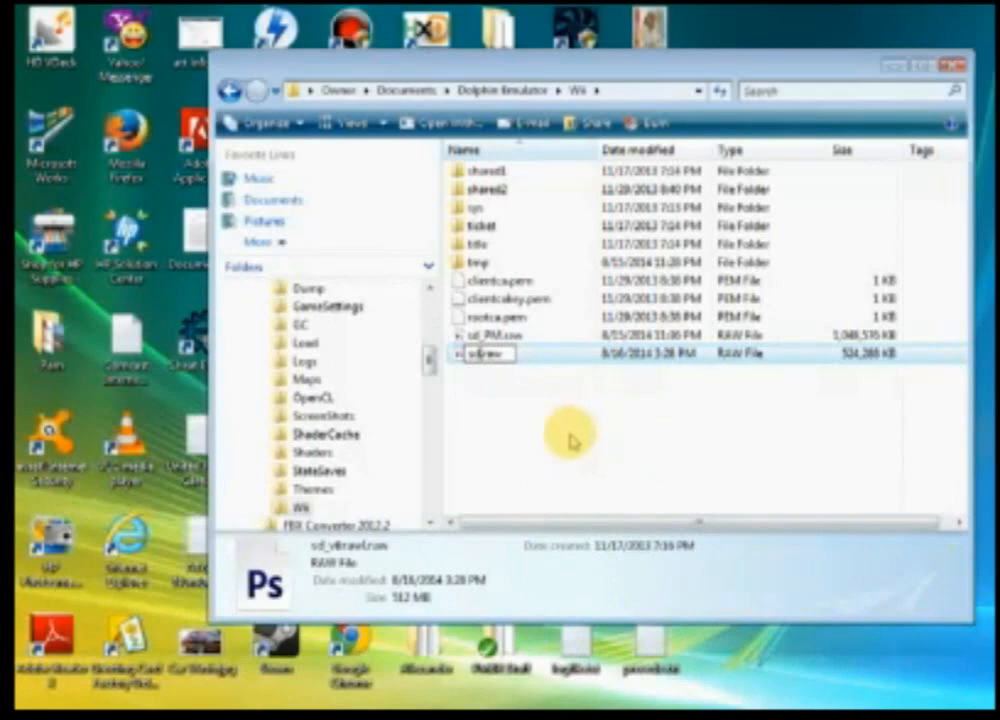
{"action": "left_click", "coordinate": [654, 453]}
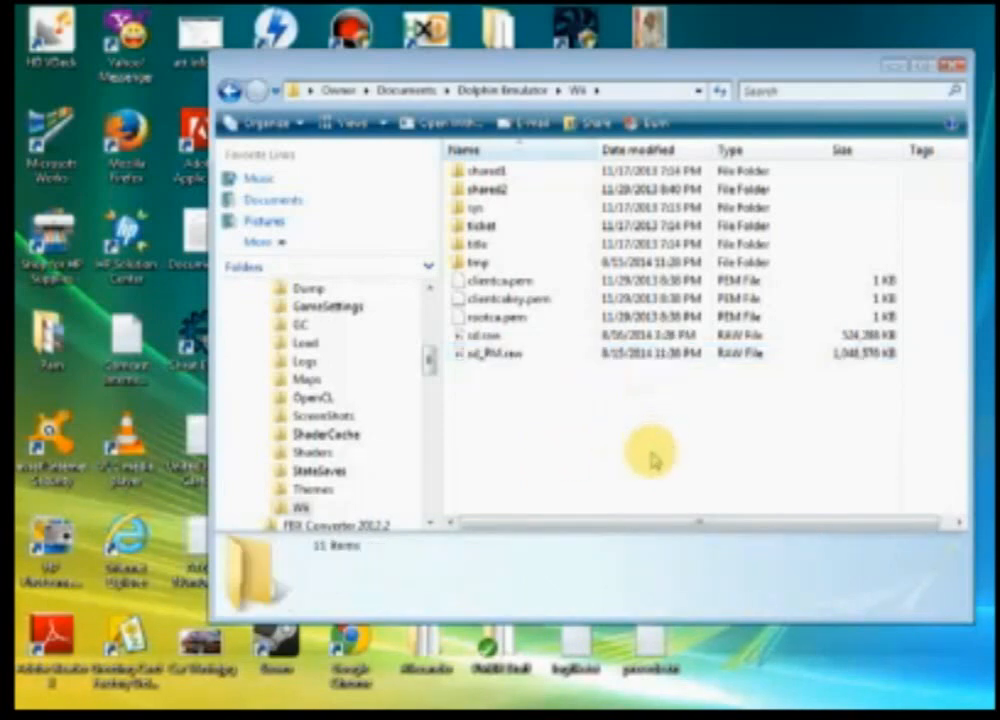
{"action": "left_click", "coordinate": [952, 66]}
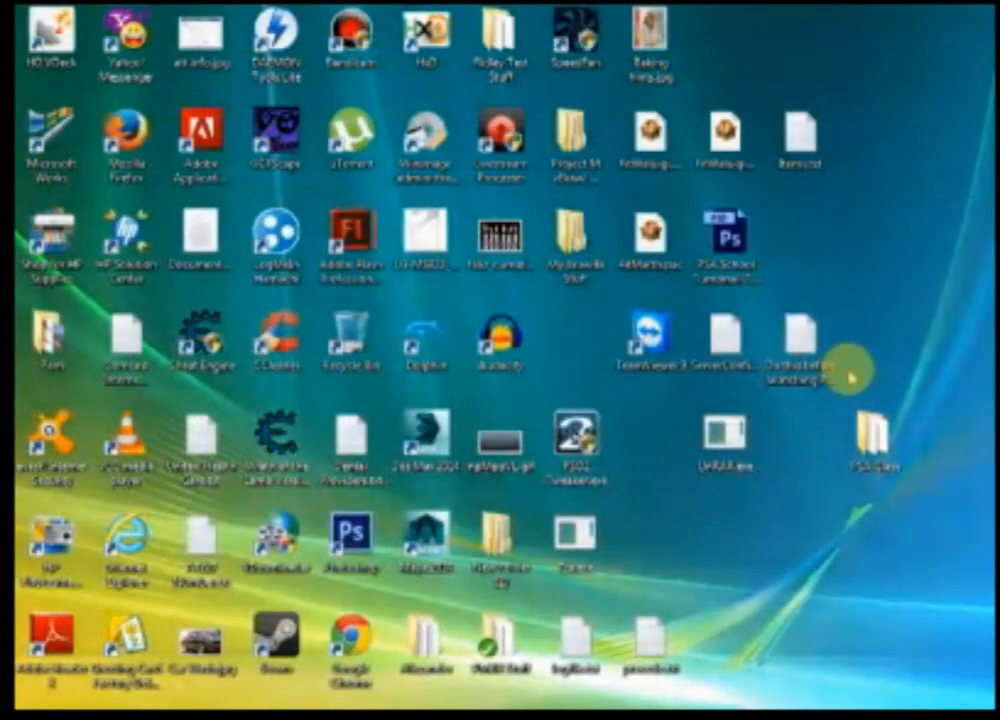
Step: Start Dolphin, load Gecko OS boot.elf and launch the game
{"action": "double_click", "coordinate": [415, 329]}
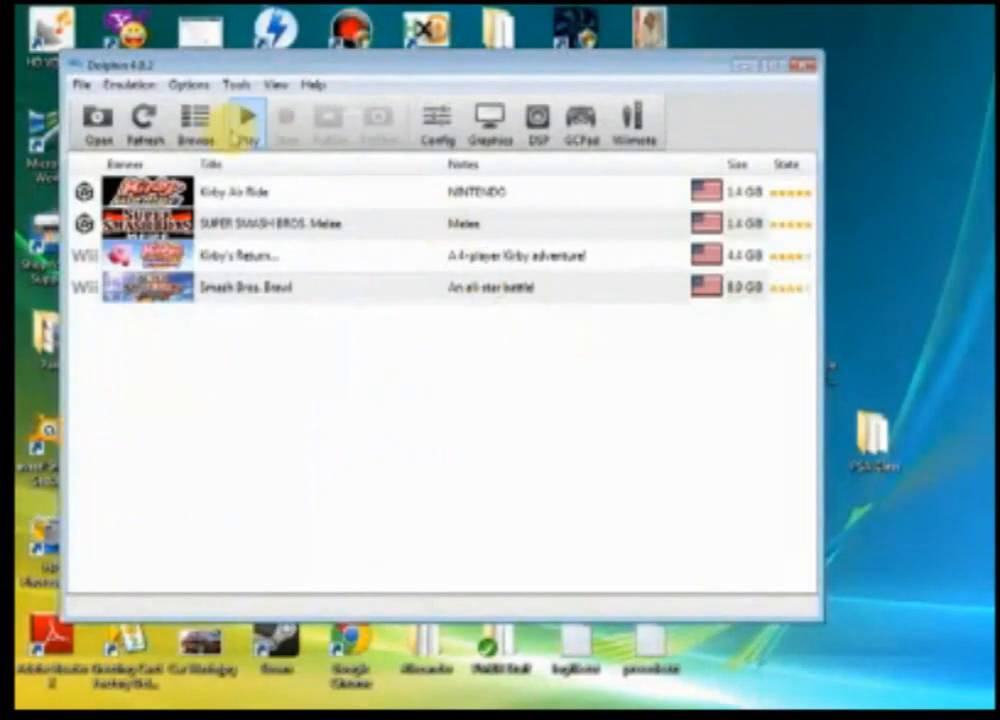
{"action": "left_click", "coordinate": [97, 117]}
{"action": "left_click", "coordinate": [268, 220]}
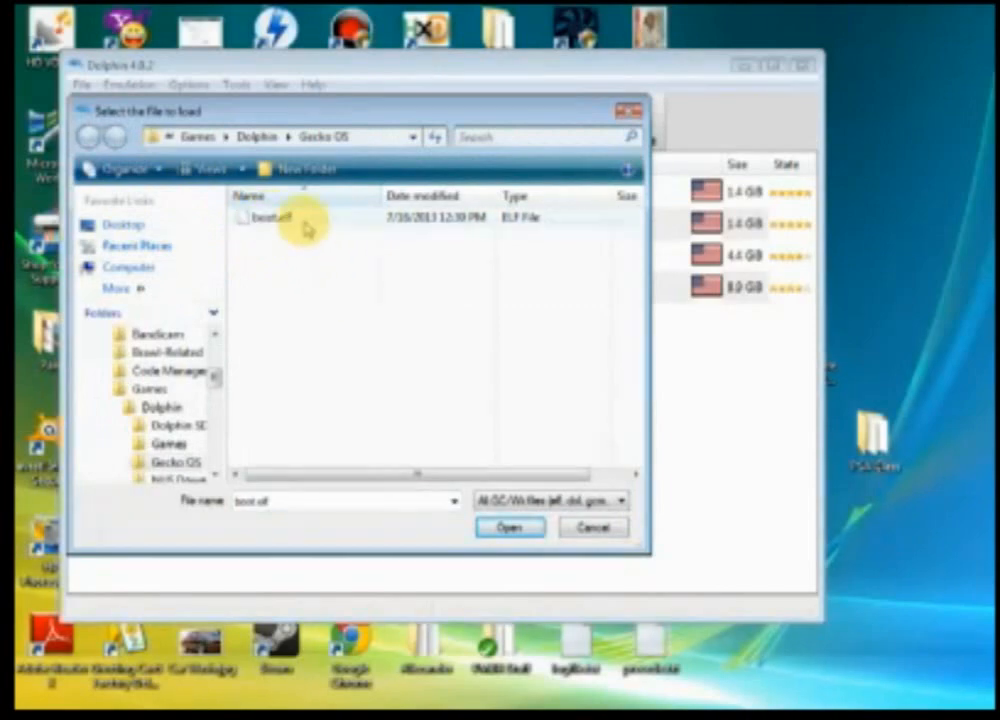
{"action": "double_click", "coordinate": [306, 223]}
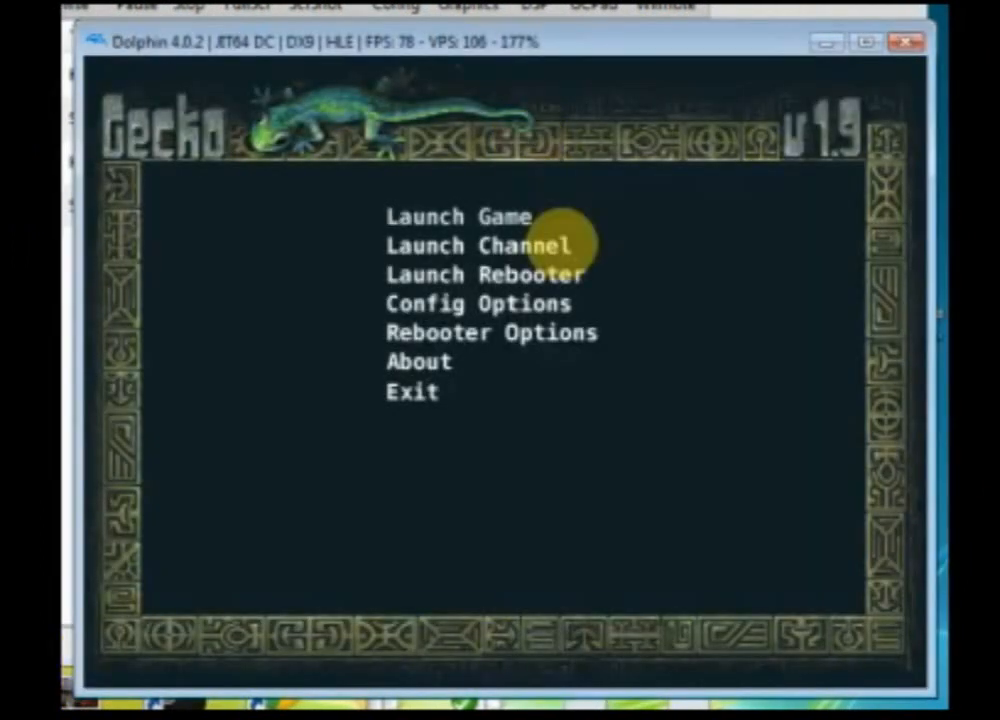
{"action": "left_click", "coordinate": [562, 243]}
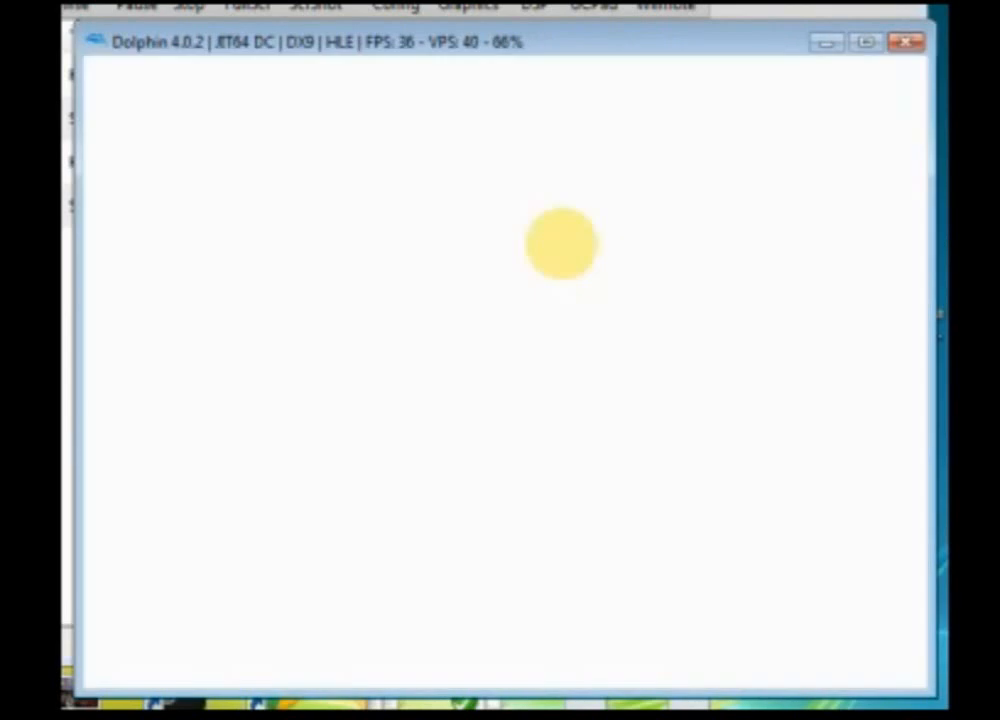
{"action": "key", "text": "Return"}
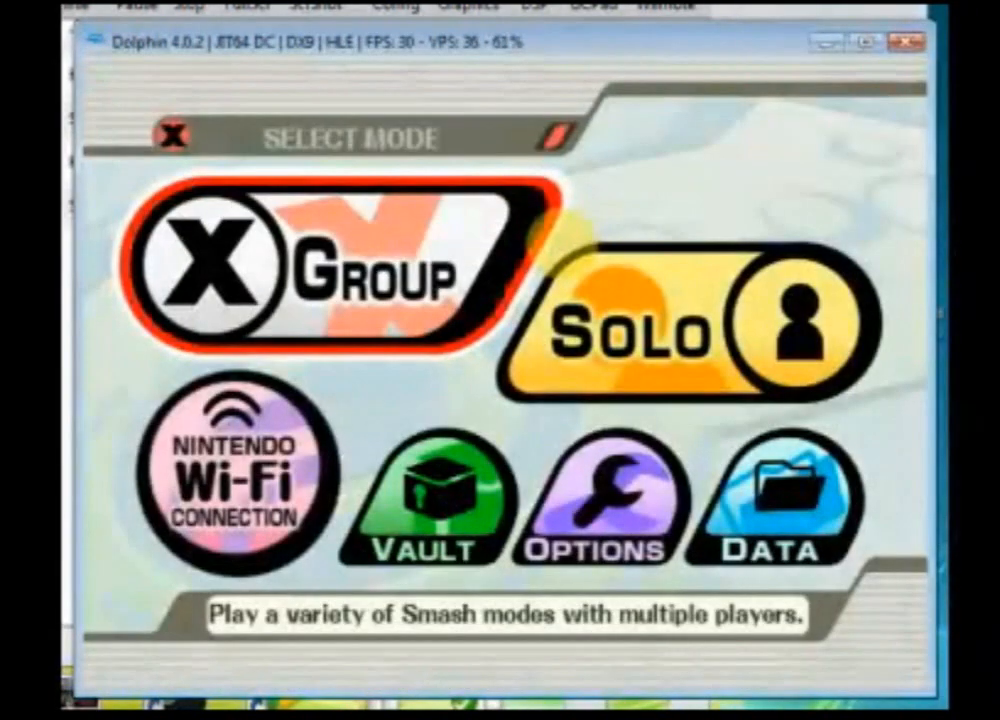
Step: Browse the game's Options menu, including the My Music and Sound screens
{"action": "key", "text": "Down"}
{"action": "key", "text": "Right"}
{"action": "key", "text": "Right"}
{"action": "key", "text": "x"}
{"action": "key", "text": "Down"}
{"action": "key", "text": "Right"}
{"action": "key", "text": "x"}
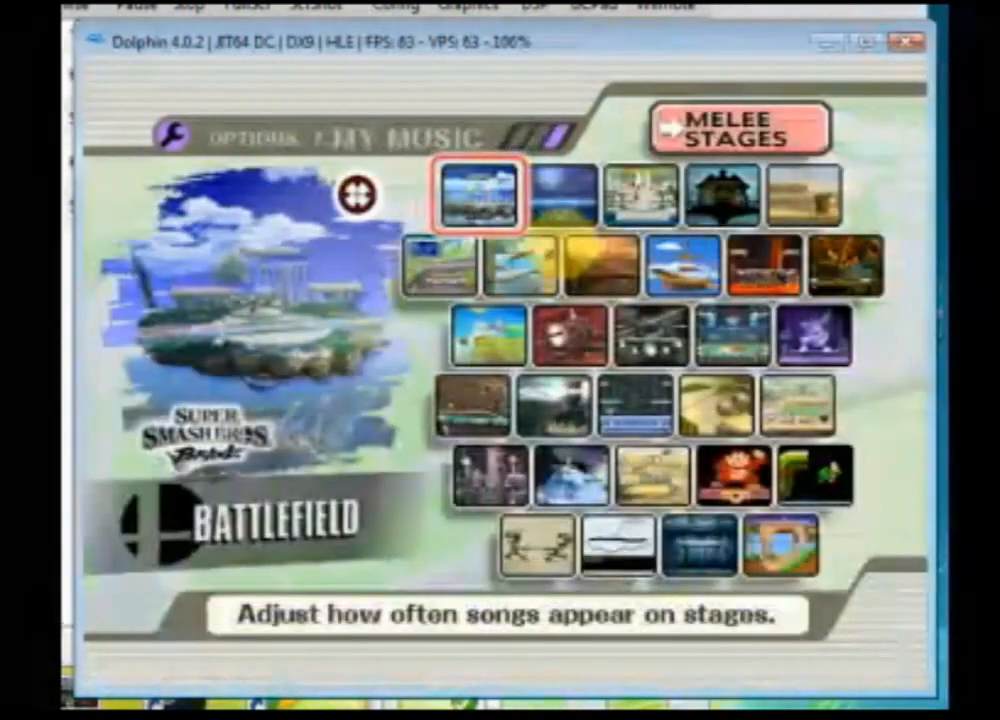
{"action": "key", "text": "z"}
{"action": "key", "text": "Left"}
{"action": "key", "text": "x"}
Step: Shift the sound balance toward music and return to the main menu
{"action": "key", "text": "Left"}
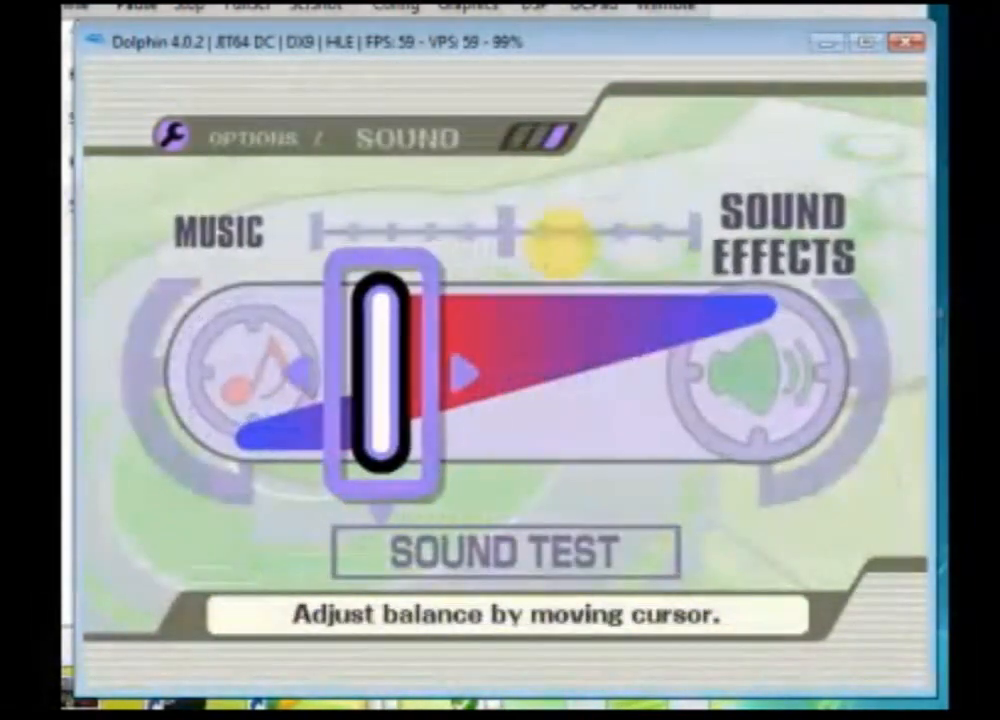
{"action": "key", "text": "Left"}
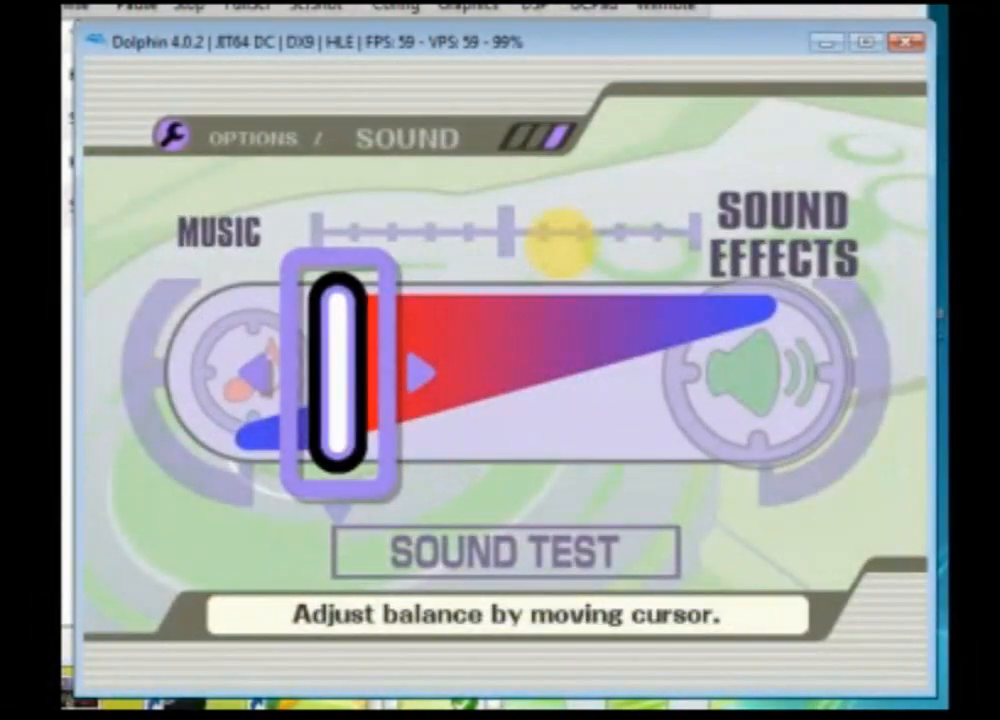
{"action": "key", "text": "Left"}
{"action": "key", "text": "z"}
{"action": "key", "text": "z"}
{"action": "key", "text": "Right"}
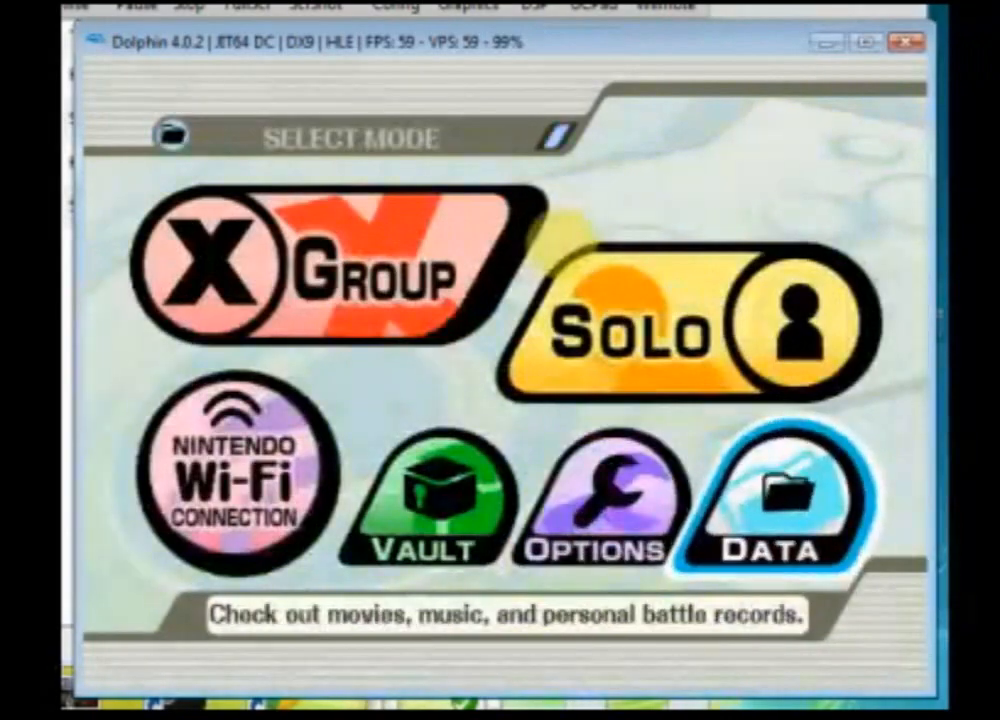
Step: Enter Training mode and select Mario as player 1
{"action": "key", "text": "Up"}
{"action": "key", "text": "x"}
{"action": "key", "text": "Down"}
{"action": "key", "text": "Down"}
{"action": "key", "text": "Right"}
{"action": "key", "text": "x"}
{"action": "key", "text": "Up"}
{"action": "key", "text": "Right"}
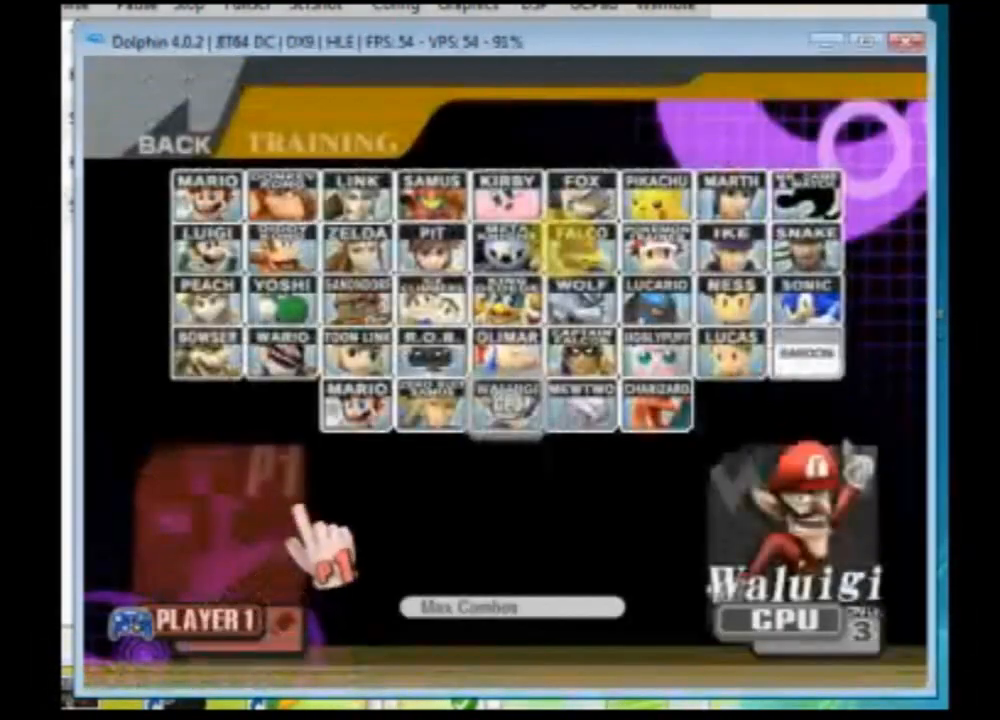
{"action": "key", "text": "Left"}
{"action": "key", "text": "Up"}
{"action": "key", "text": "x"}
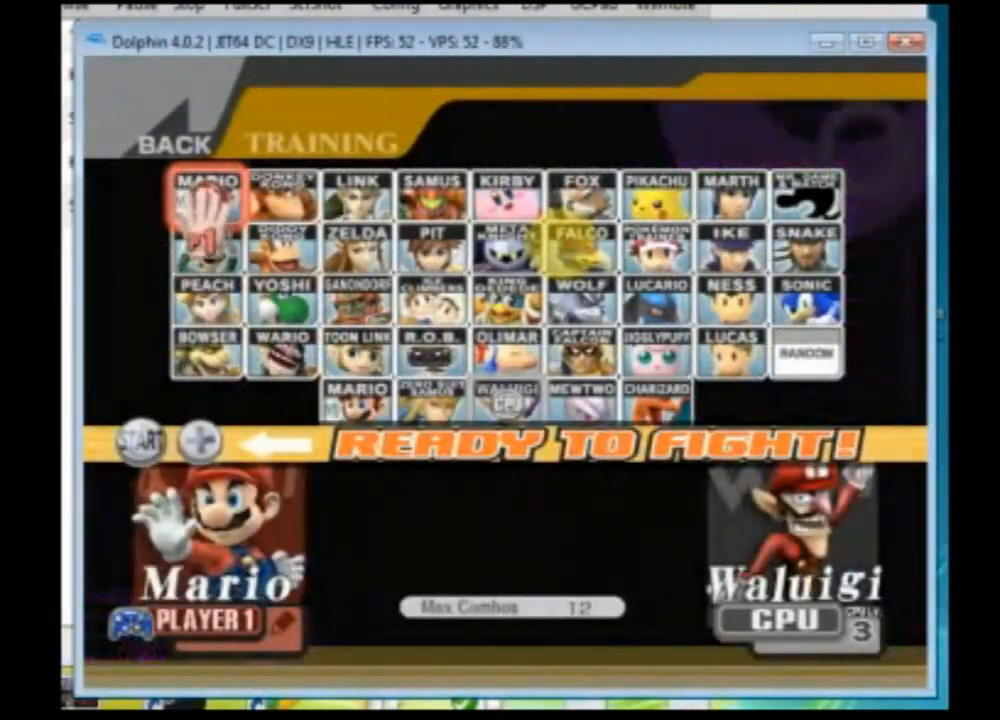
Step: Pick Ness as the CPU opponent on the character select screen and start the match
{"action": "key", "text": "Down"}
{"action": "key", "text": "Right"}
{"action": "key", "text": "x"}
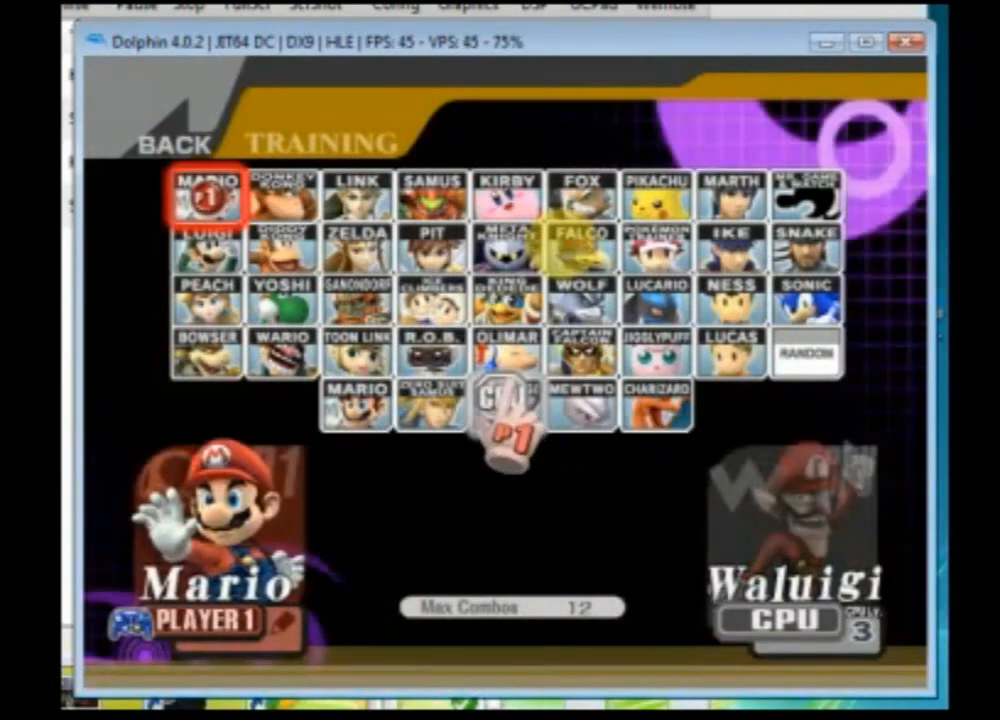
{"action": "key", "text": "Up"}
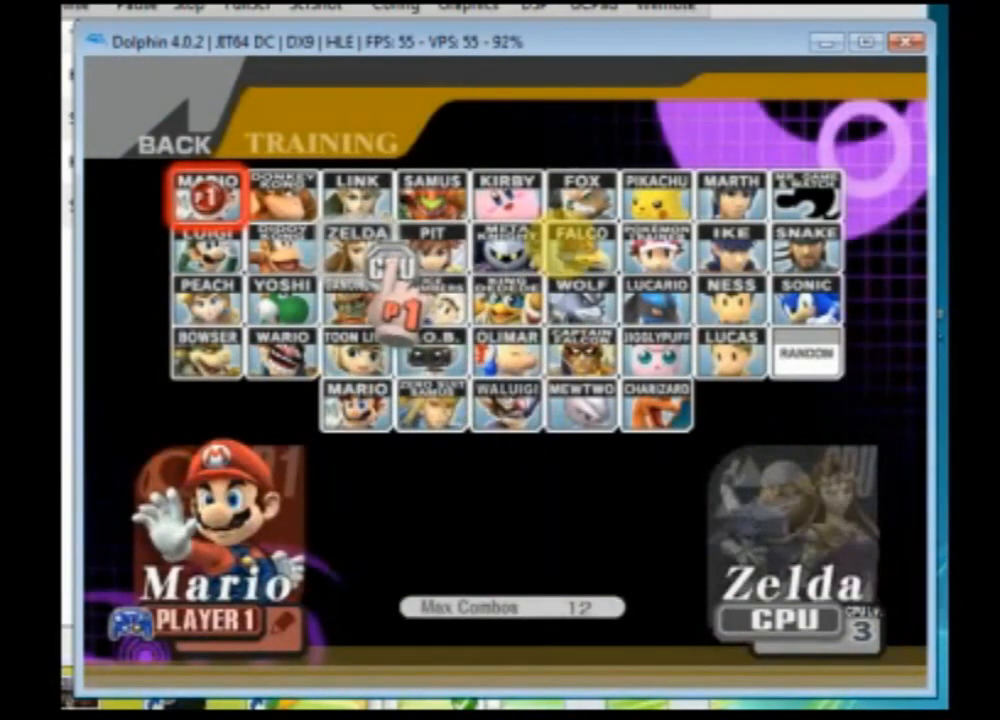
{"action": "key", "text": "Left"}
{"action": "key", "text": "Right"}
{"action": "key", "text": "Down"}
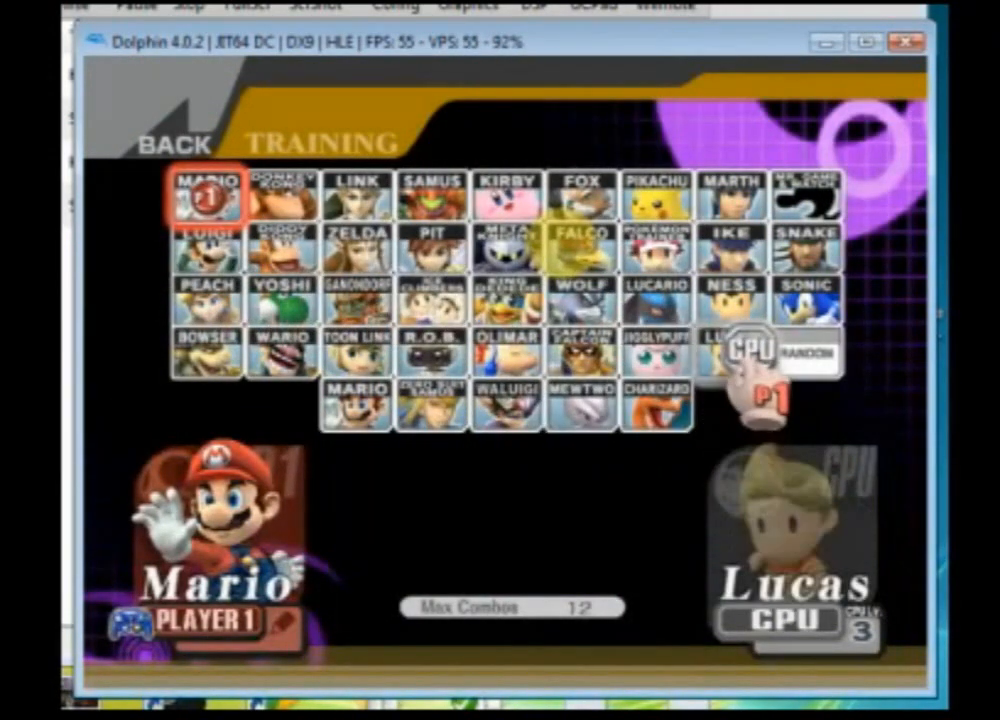
{"action": "key", "text": "Up"}
{"action": "key", "text": "x"}
{"action": "key", "text": "Return"}
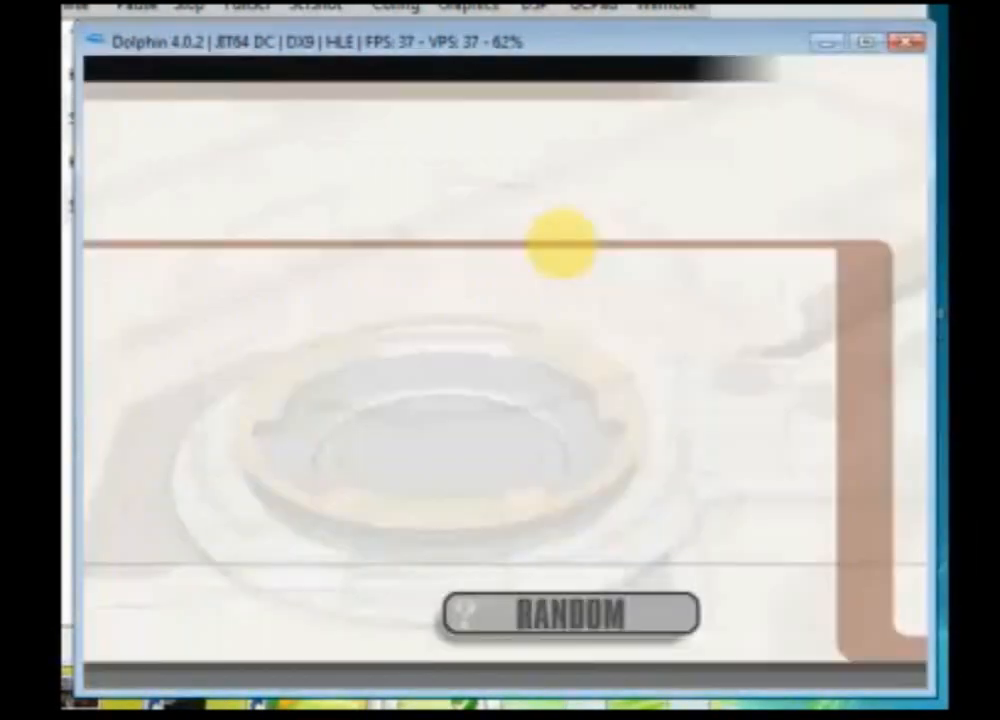
Step: Open the custom stage list and pick a saved custom stage
{"action": "key", "text": "Right"}
{"action": "key", "text": "x"}
{"action": "key", "text": "x"}
{"action": "key", "text": "Left"}
{"action": "key", "text": "Up"}
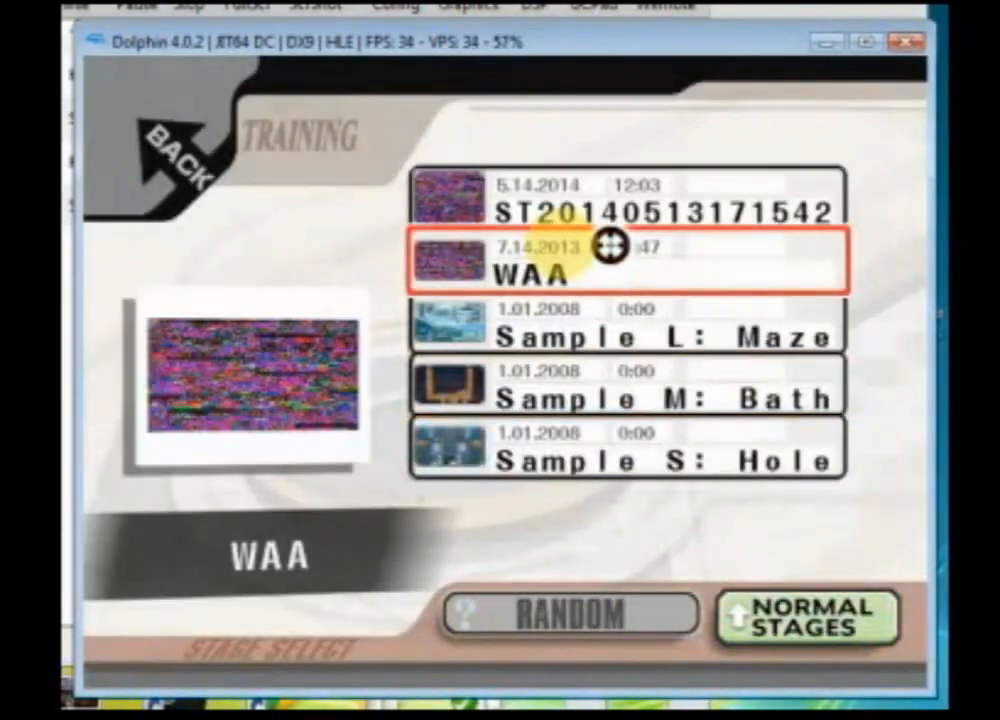
{"action": "key", "text": "Up"}
{"action": "key", "text": "x"}
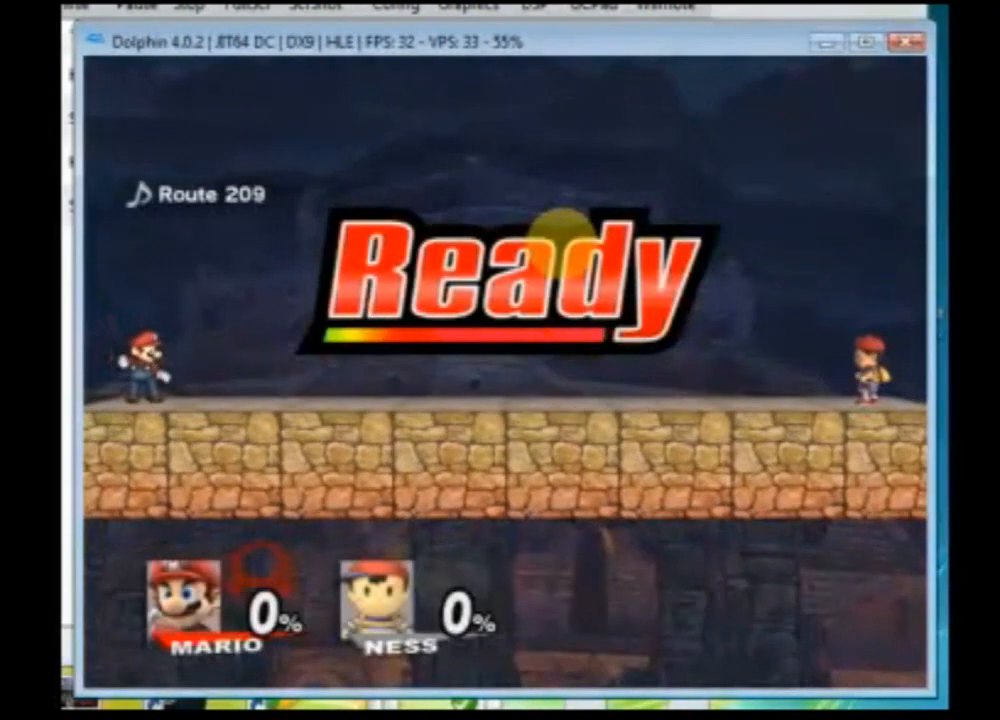
Step: Test Mario's edited attacks on the CPU Ness
{"action": "key", "text": "Right"}
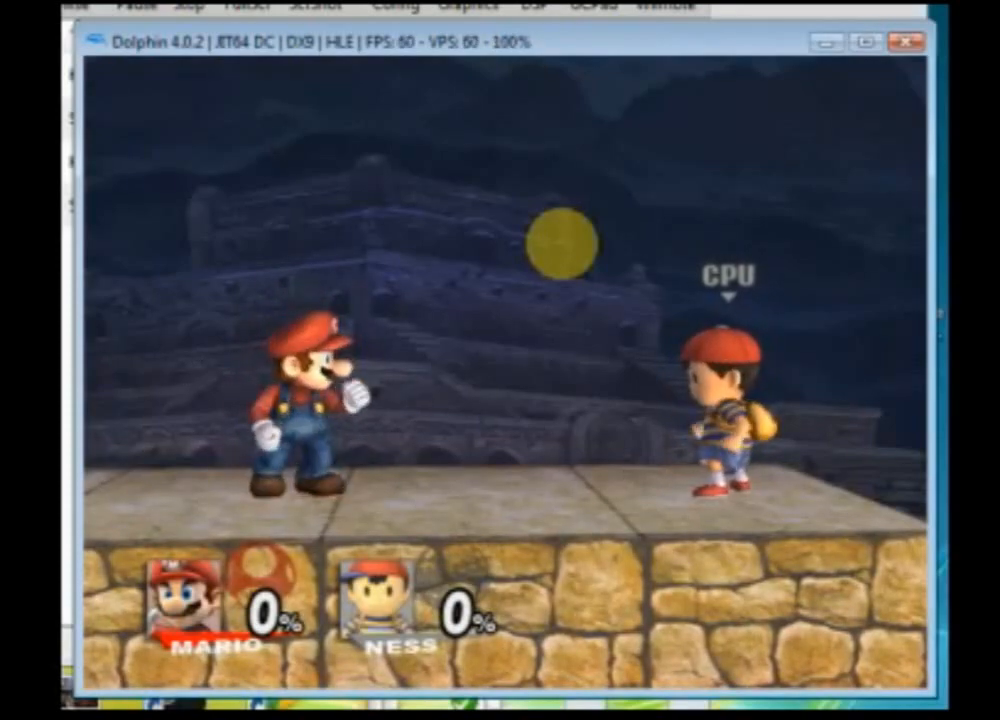
{"action": "key", "text": "Right"}
{"action": "key", "text": "x"}
{"action": "key", "text": "x"}
{"action": "key", "text": "x"}
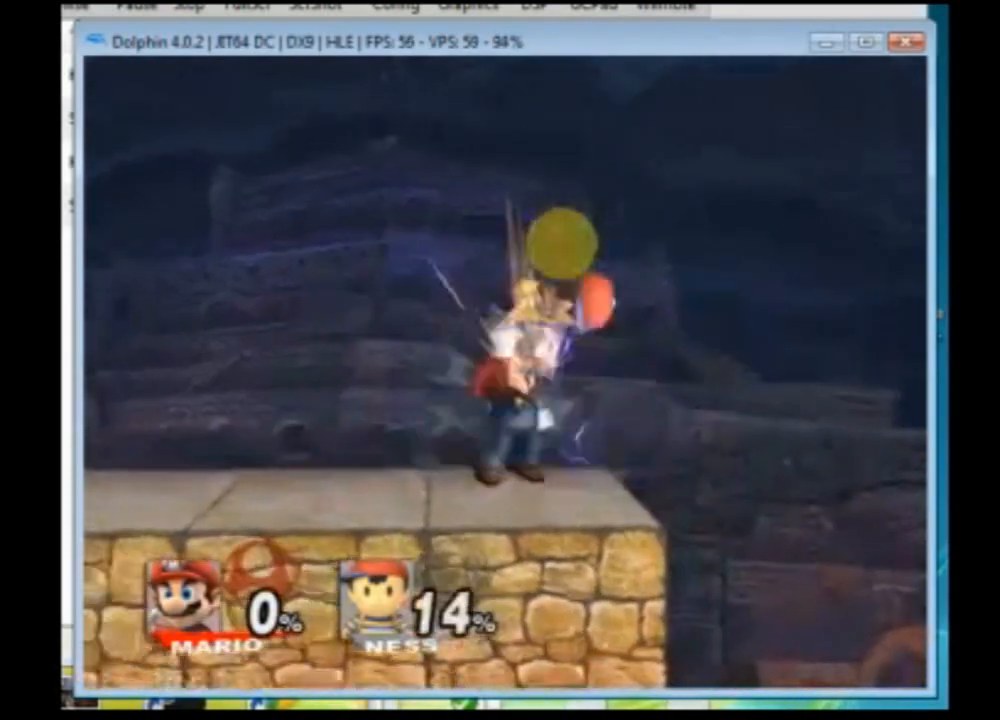
{"action": "key", "text": "x"}
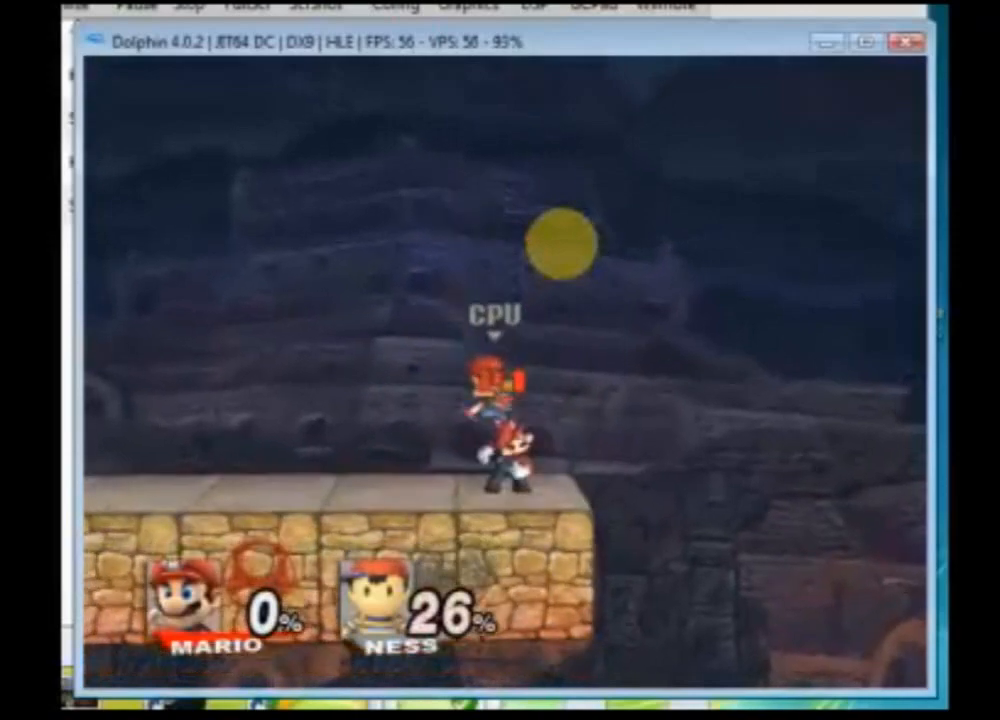
{"action": "key", "text": "x"}
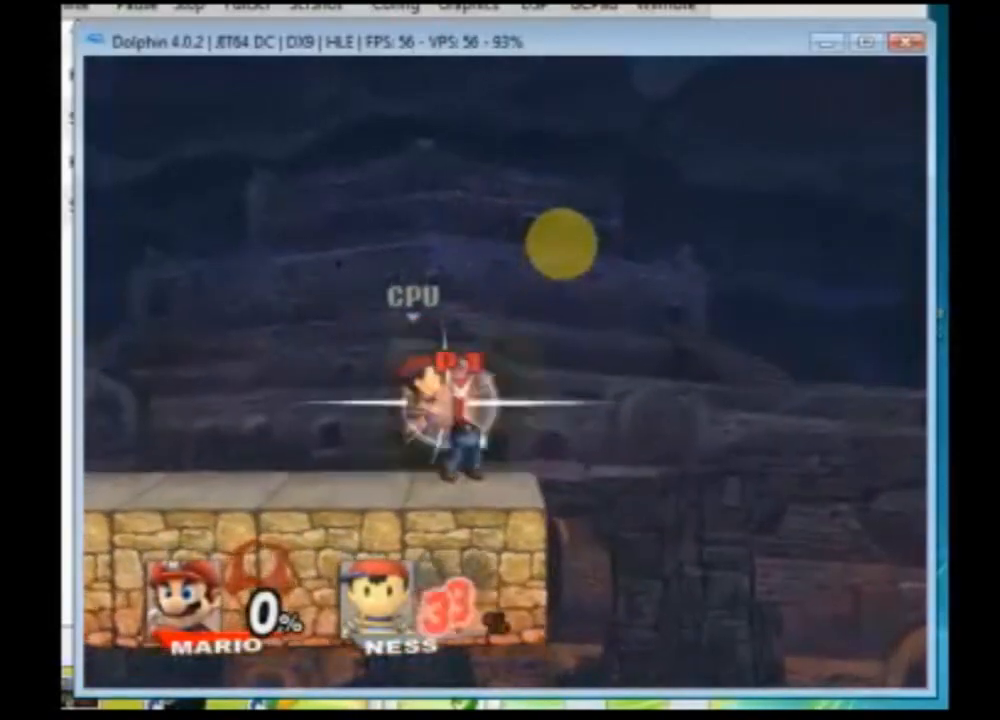
{"action": "key", "text": "x"}
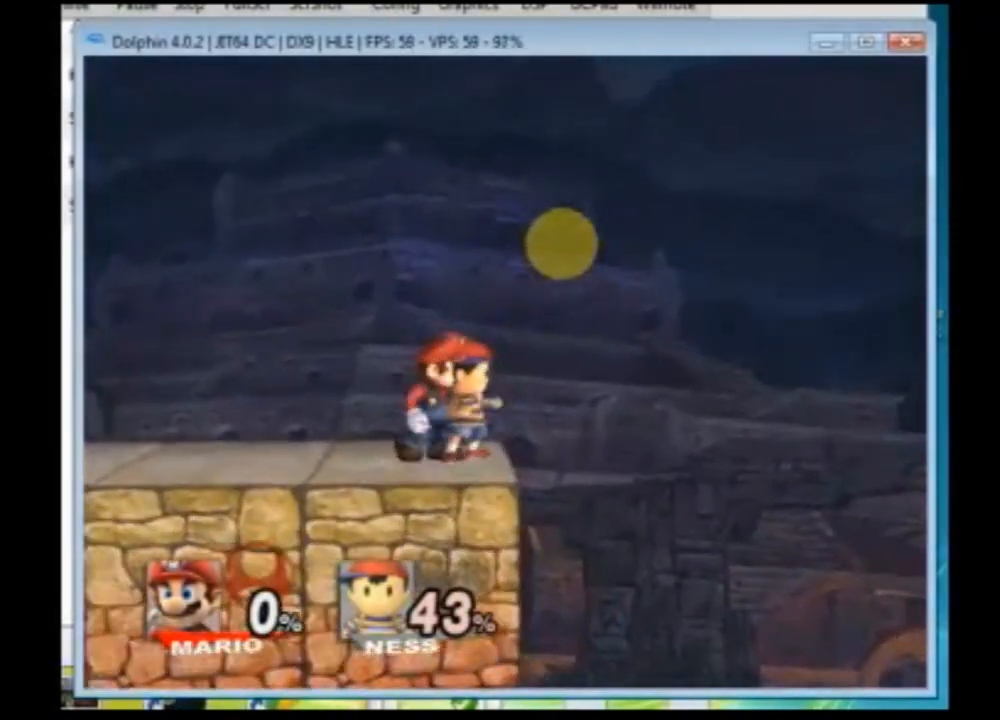
{"action": "key", "text": "x"}
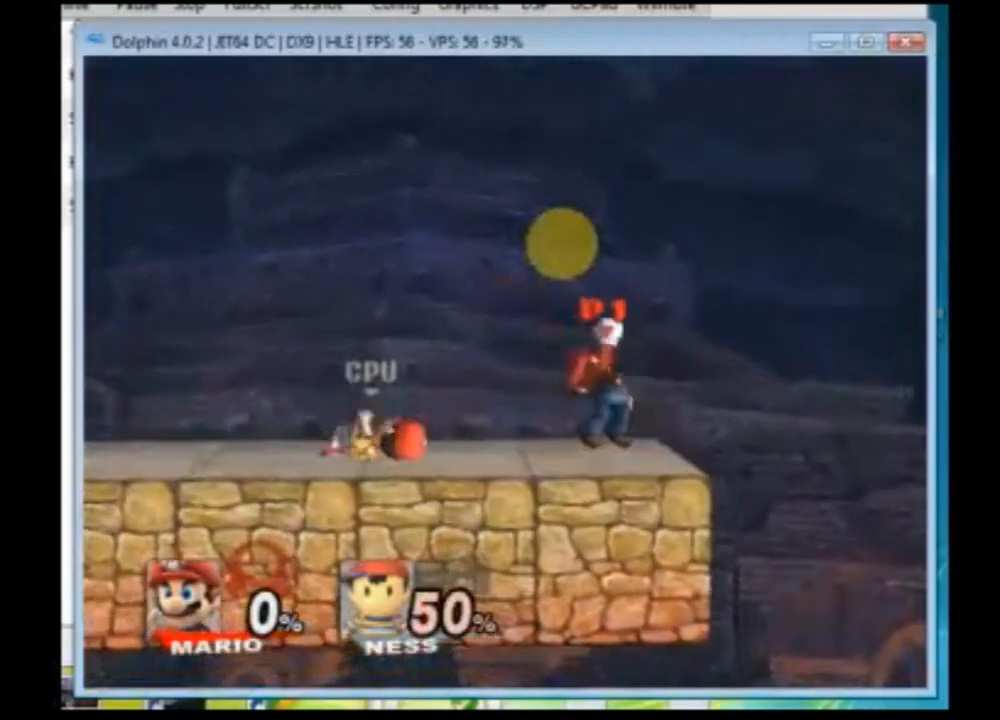
Step: Open the training menu and turn Help on to show detailed information
{"action": "key", "text": "Left"}
{"action": "key", "text": "Return"}
{"action": "key", "text": "Return"}
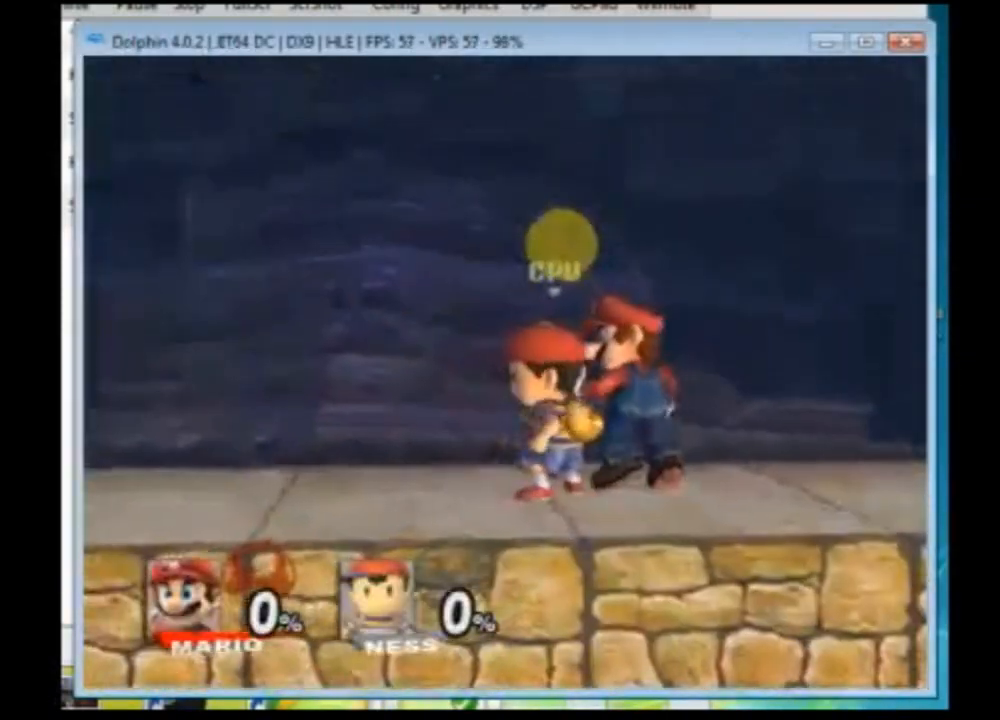
{"action": "key", "text": "x"}
{"action": "key", "text": "Return"}
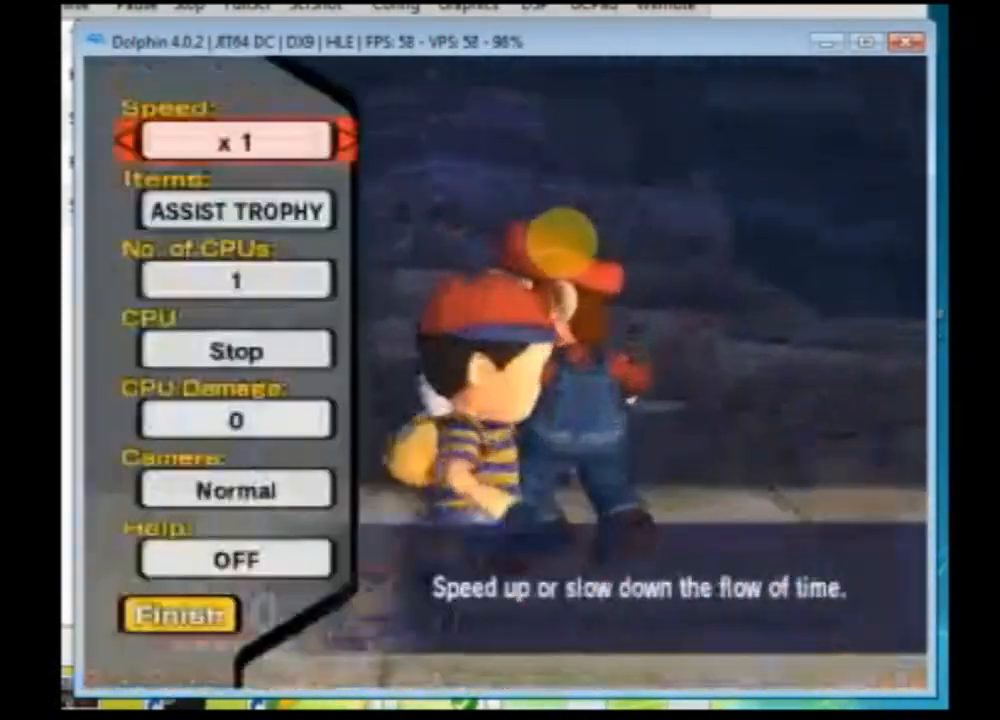
{"action": "key", "text": "Up"}
{"action": "key", "text": "Up"}
{"action": "key", "text": "Right"}
{"action": "key", "text": "Return"}
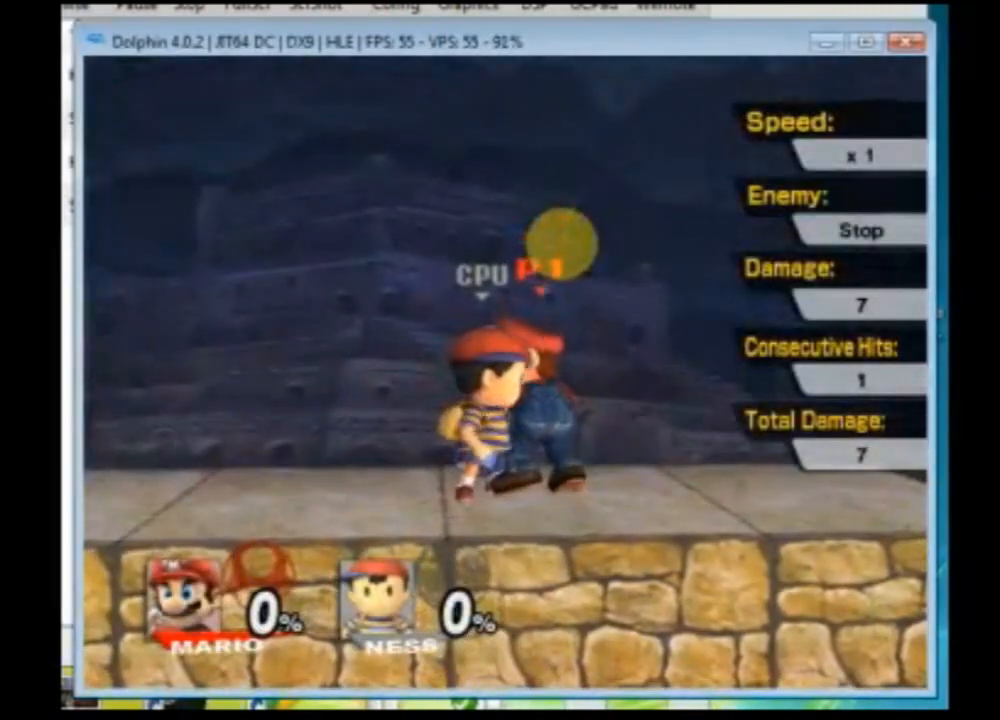
Step: Attack Ness with Mario to test the moves with the damage read-out shown
{"action": "key", "text": "x"}
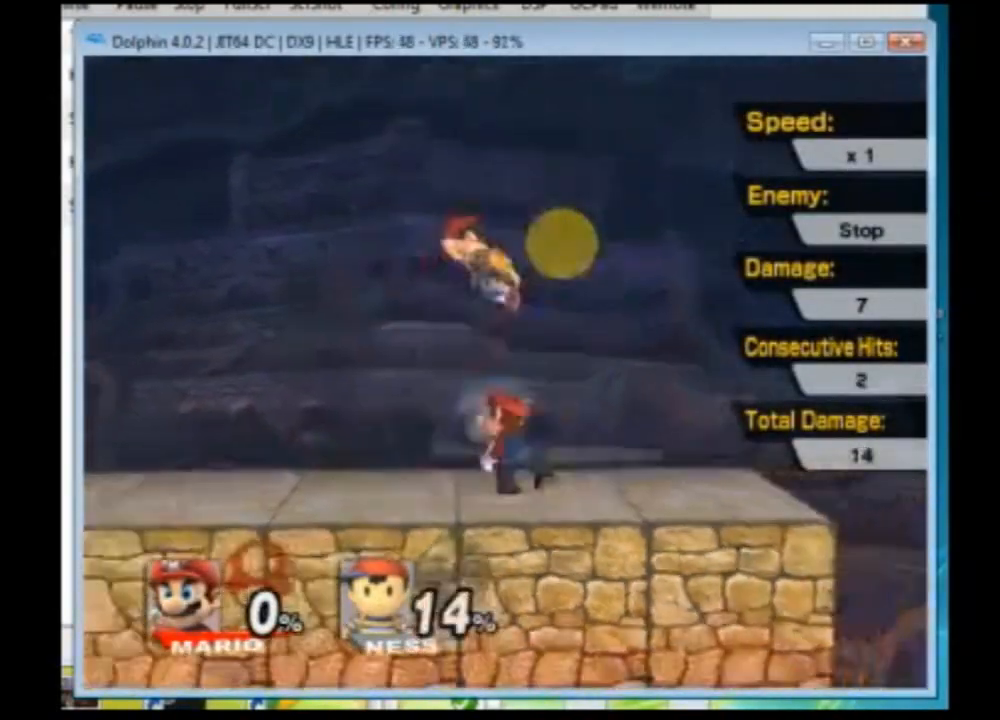
{"action": "key", "text": "x"}
{"action": "key", "text": "x"}
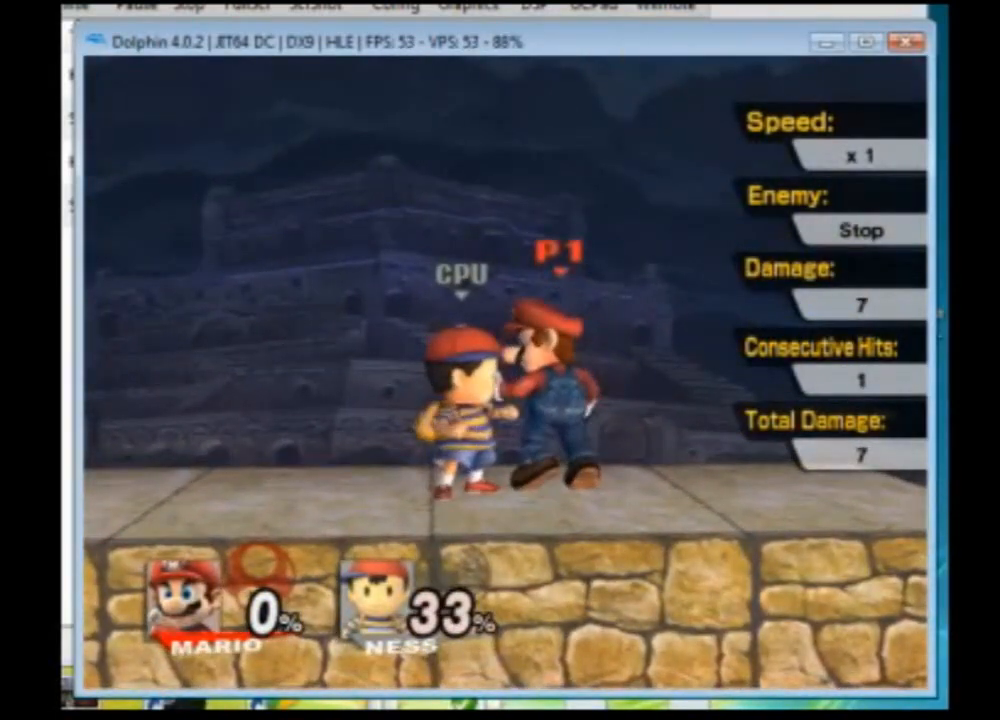
{"action": "key", "text": "x"}
{"action": "key", "text": "x"}
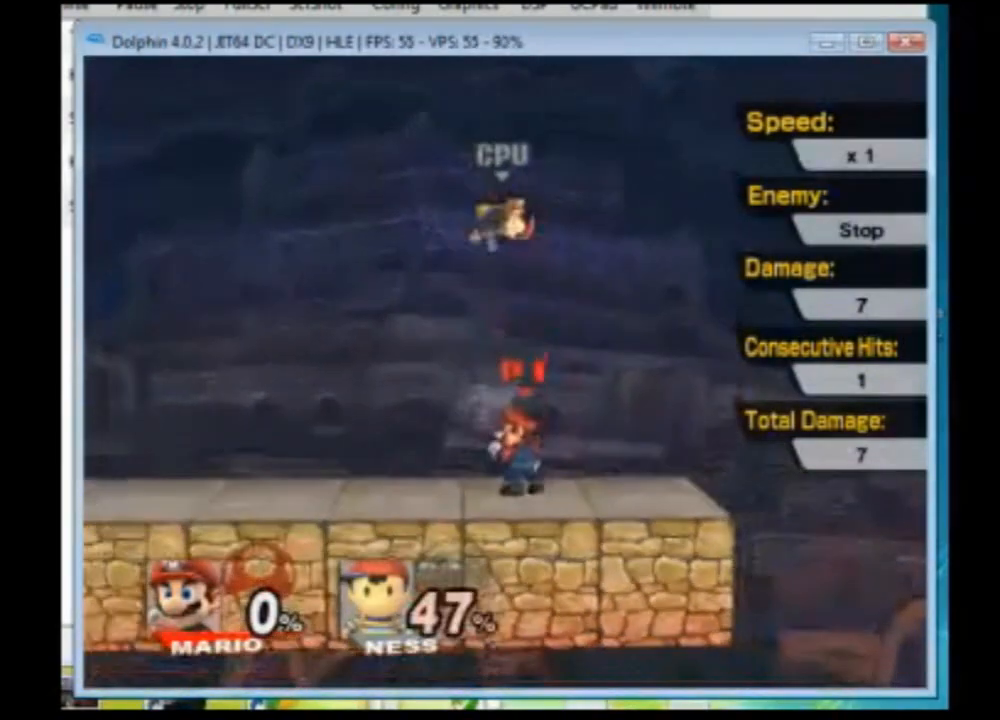
{"action": "key", "text": "d"}
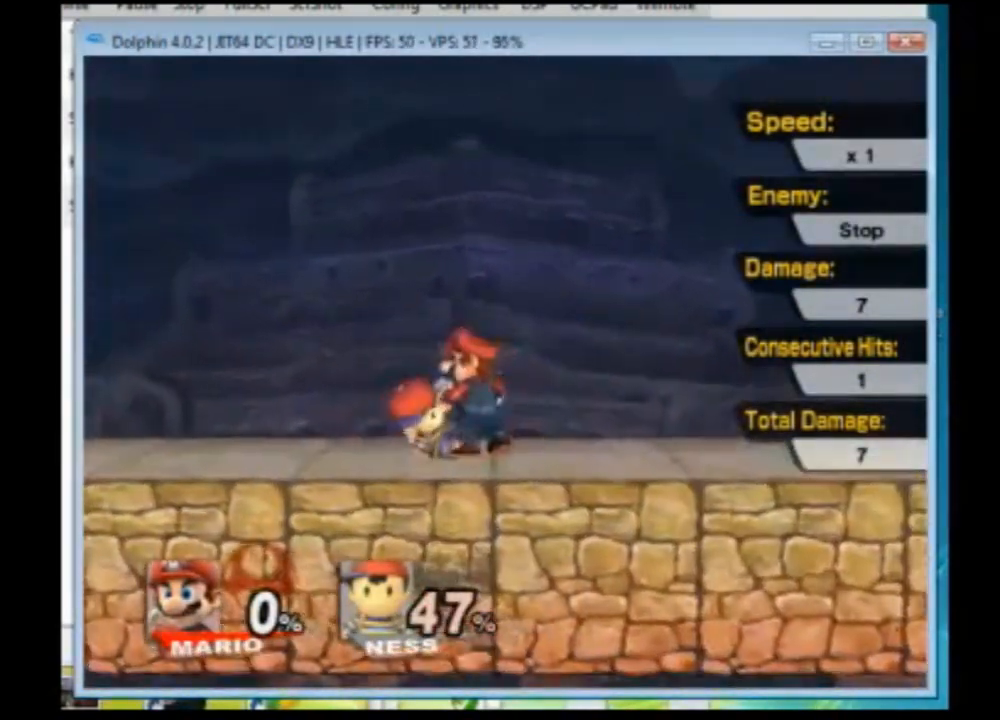
{"action": "key", "text": "w"}
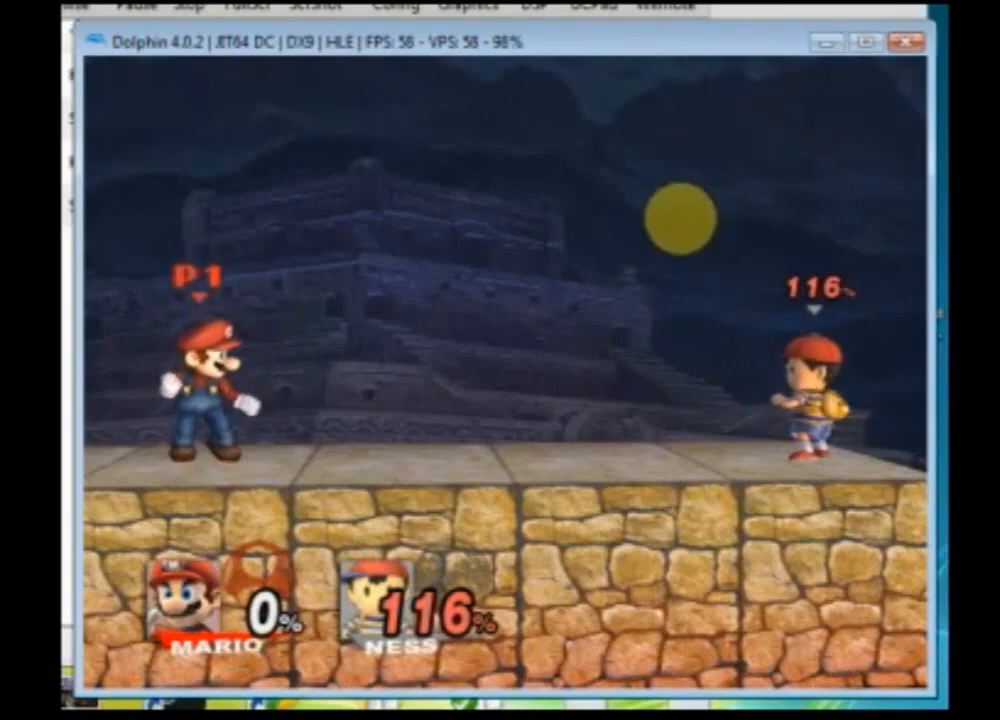
Step: Open the training menu and set the CPU behaviour to Control
{"action": "key", "text": "Return"}
{"action": "key", "text": "Up"}
{"action": "key", "text": "Up"}
{"action": "key", "text": "Up"}
{"action": "key", "text": "Up"}
{"action": "key", "text": "Up"}
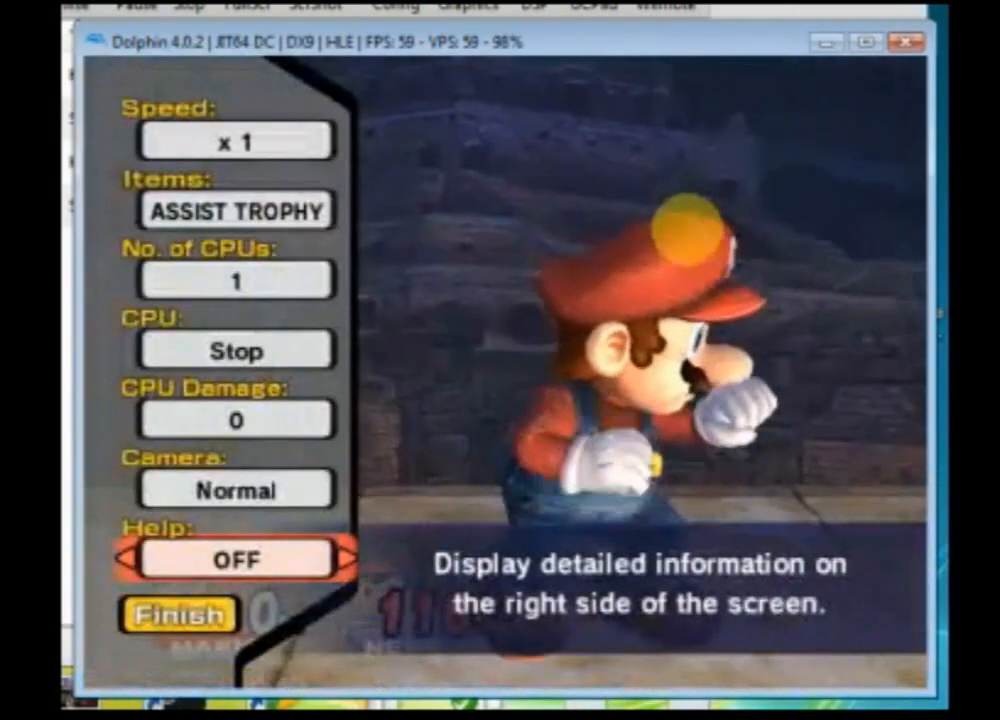
{"action": "key", "text": "Left"}
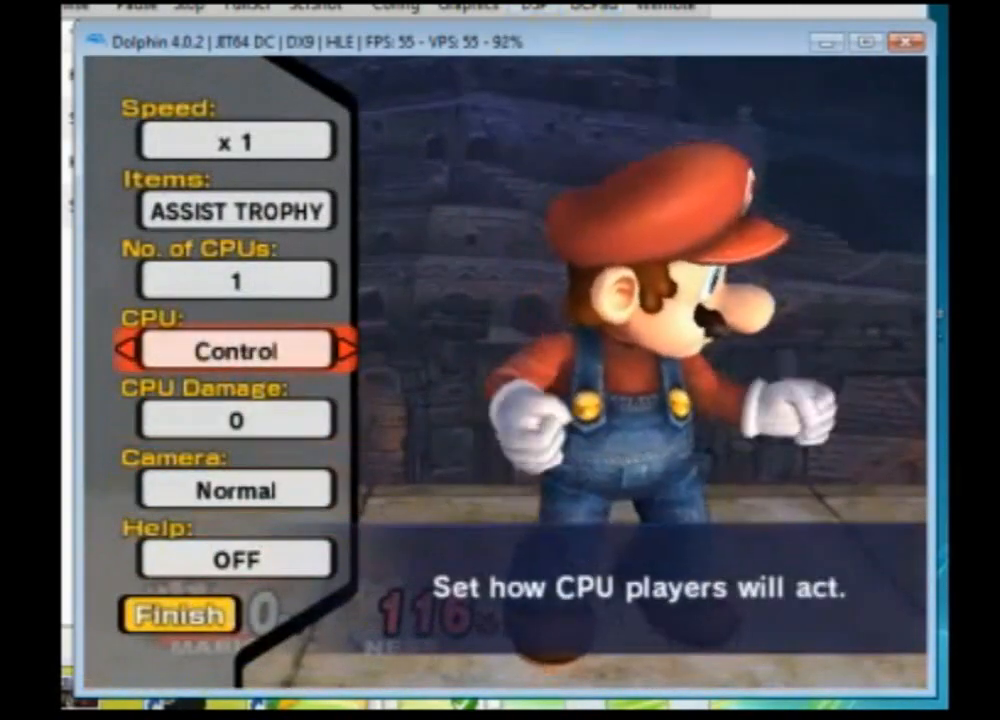
Step: Set GameCube Port 2 to Standard Controller in the emulator configuration and return to the game
{"action": "left_click", "coordinate": [405, 6]}
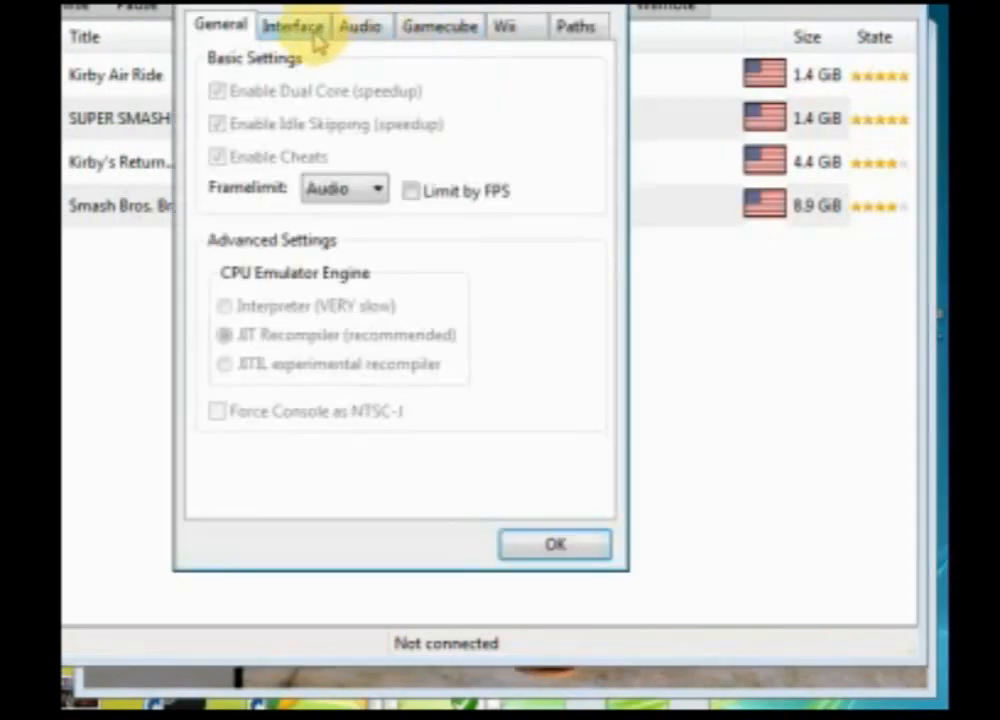
{"action": "left_click", "coordinate": [437, 30]}
{"action": "left_click", "coordinate": [362, 394]}
{"action": "left_click", "coordinate": [372, 440]}
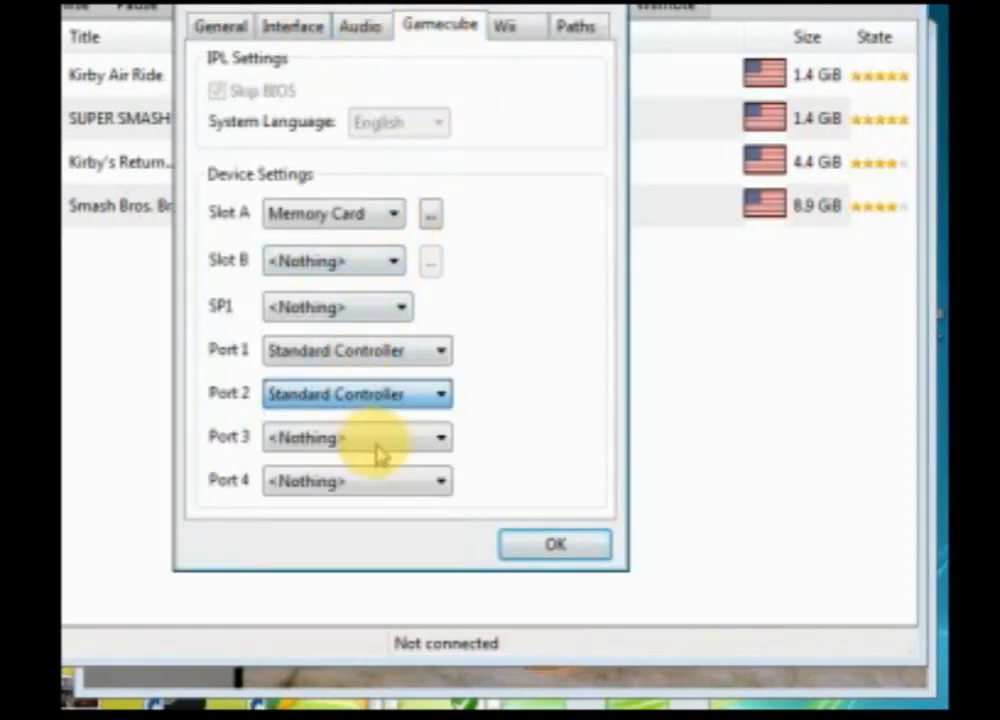
{"action": "left_click", "coordinate": [551, 545]}
{"action": "left_click", "coordinate": [560, 679]}
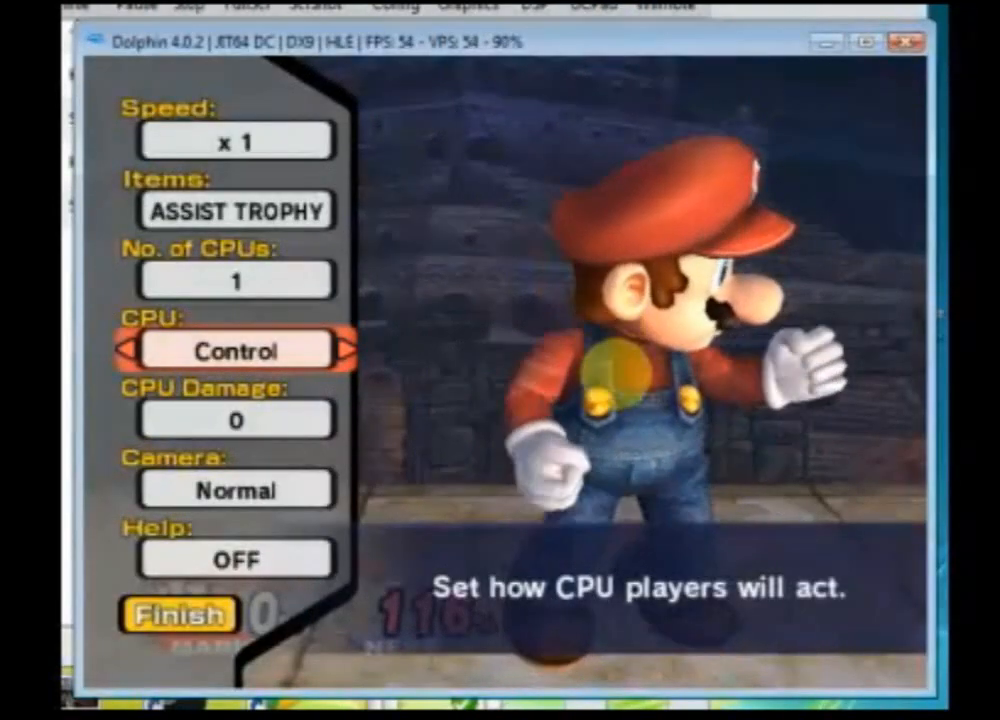
Step: Choose Franklin Badge as the training item and close the training menu
{"action": "key", "text": "Up"}
{"action": "key", "text": "Up"}
{"action": "key", "text": "Right"}
{"action": "key", "text": "Right"}
{"action": "key", "text": "Right"}
{"action": "key", "text": "Right"}
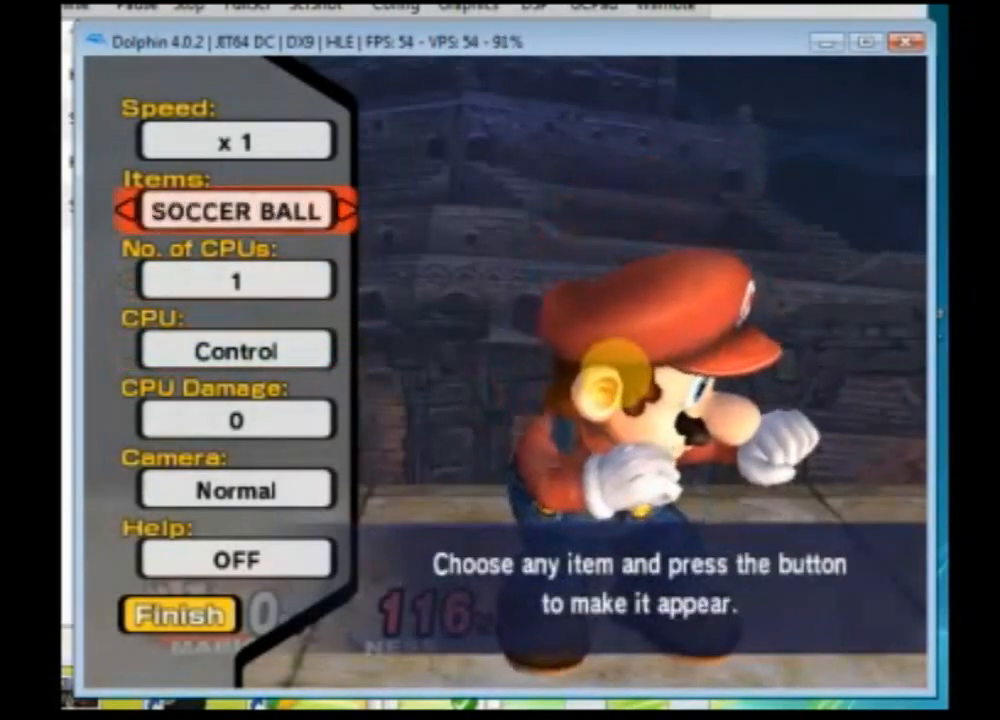
{"action": "key", "text": "Right"}
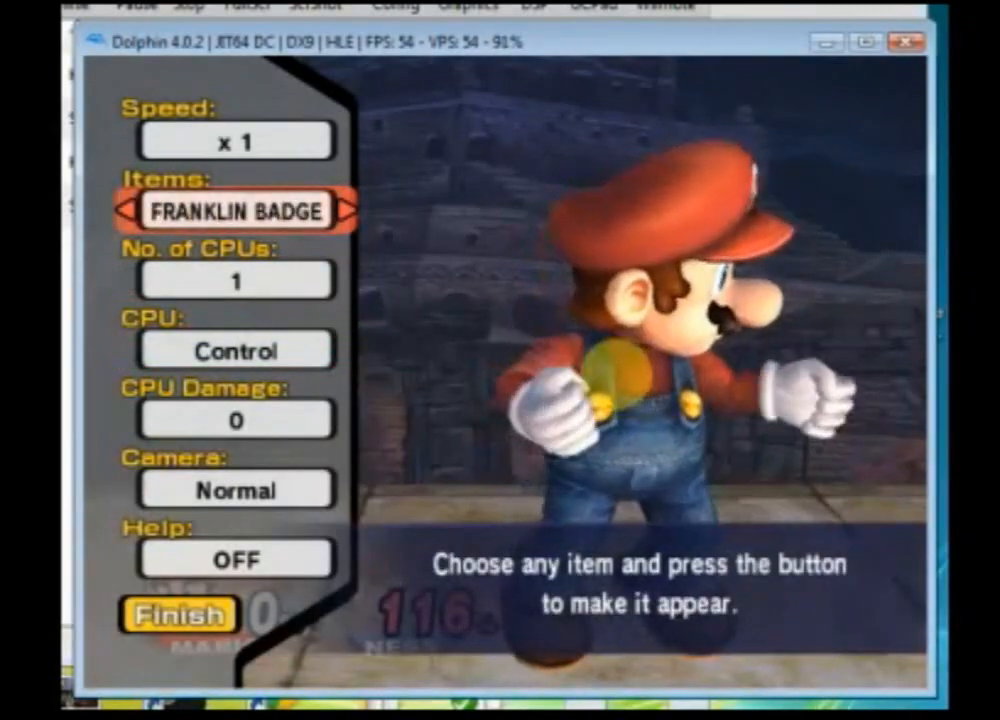
{"action": "key", "text": "x"}
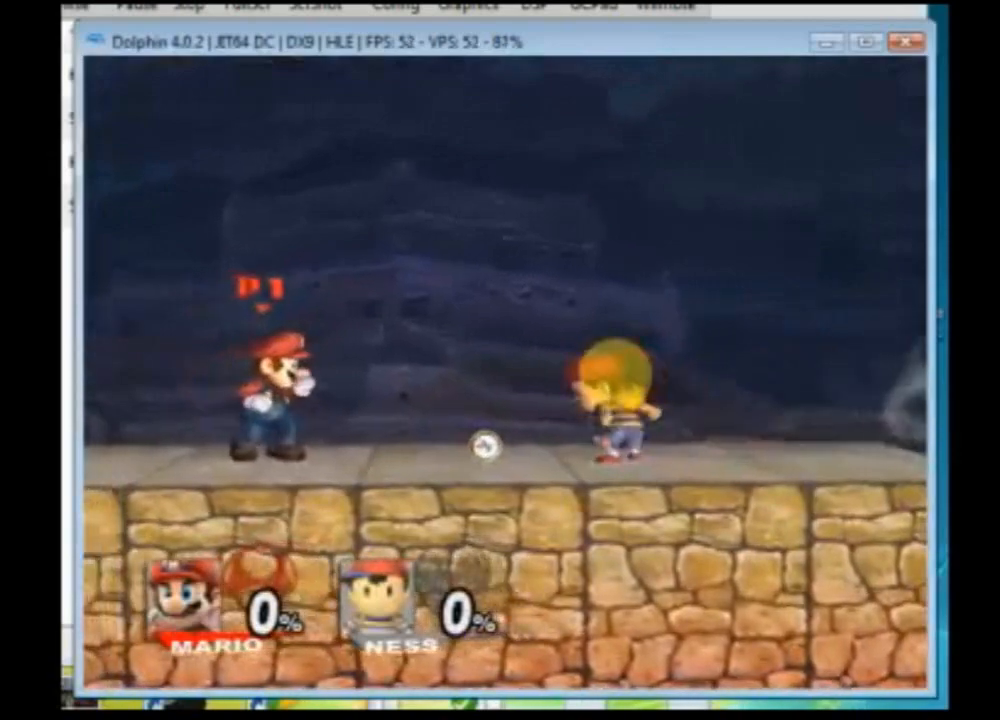
Step: Test Mario's cape special move repeatedly against Ness
{"action": "key", "text": "z"}
{"action": "key", "text": "z"}
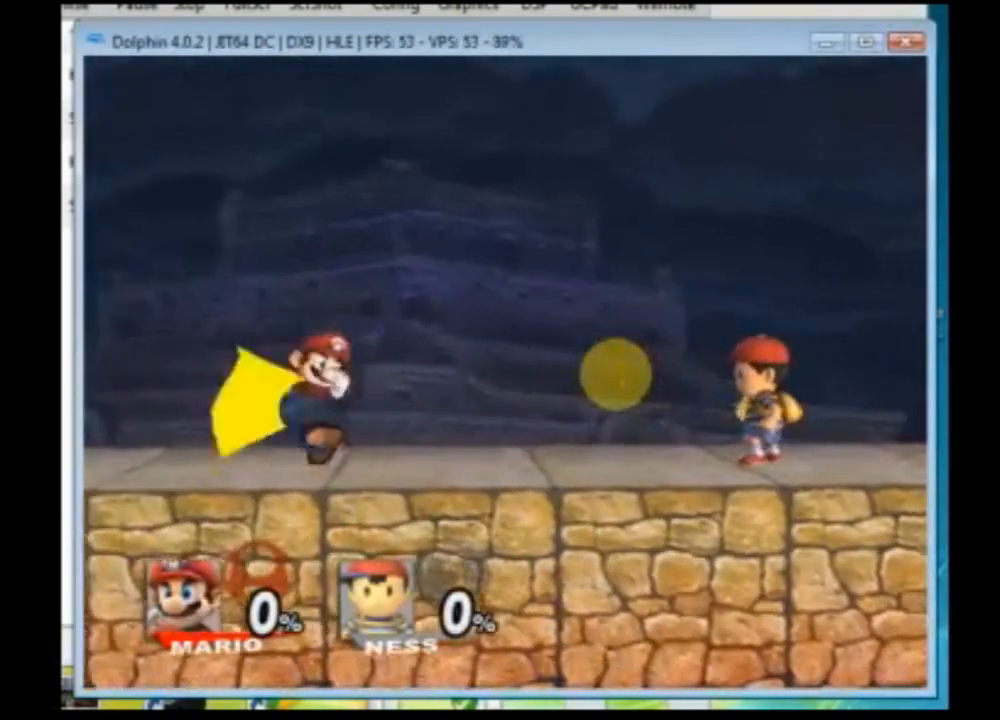
{"action": "key", "text": "z"}
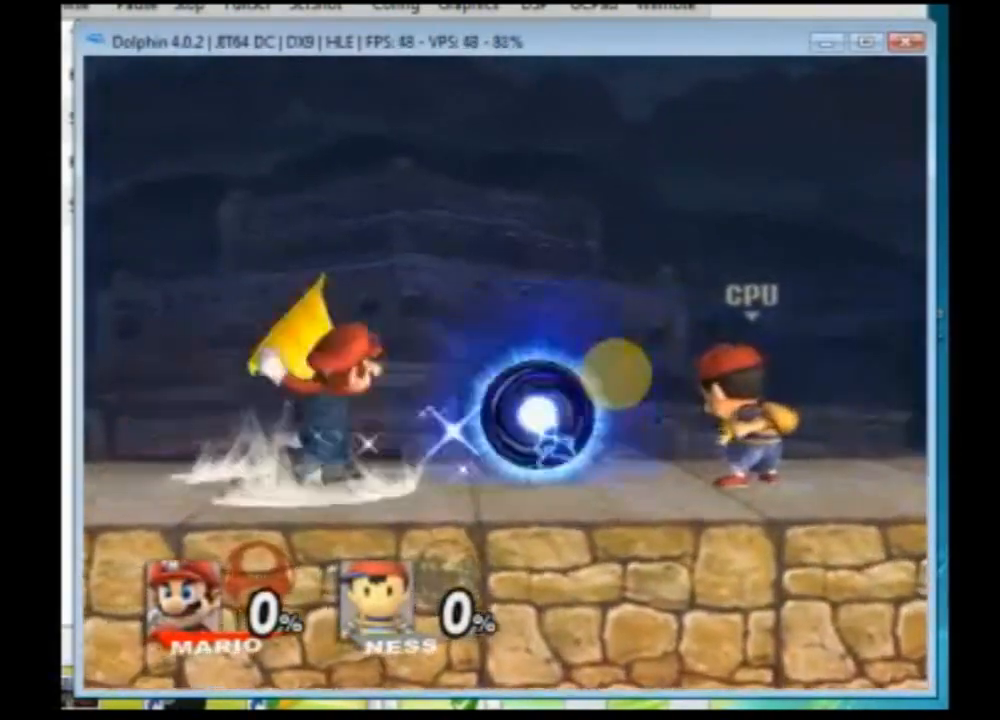
{"action": "key", "text": "z"}
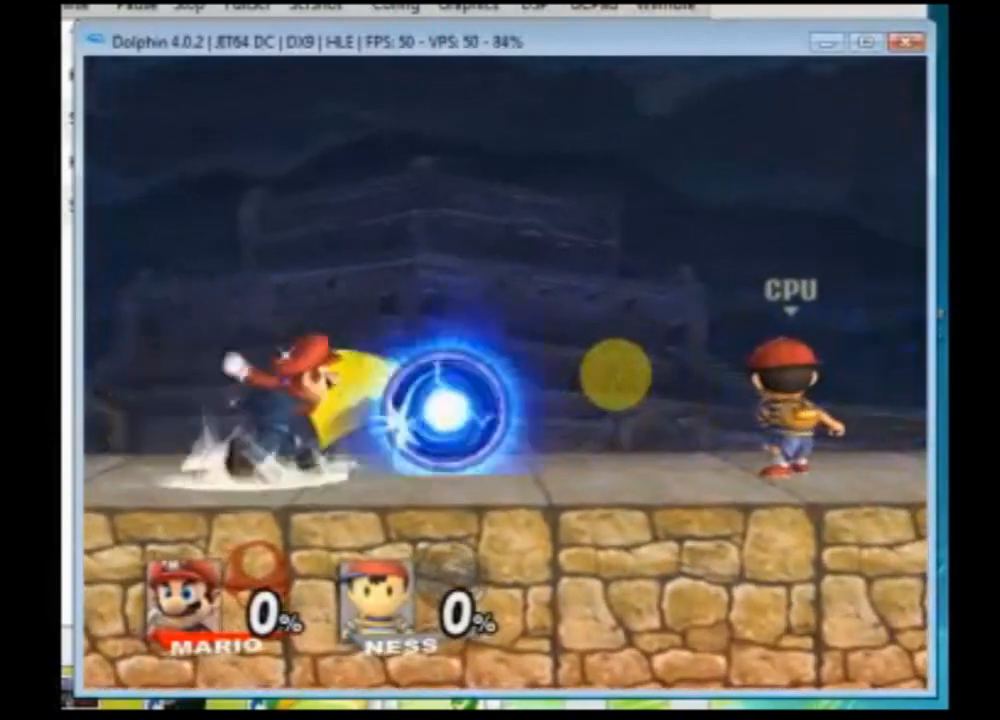
{"action": "key", "text": "z"}
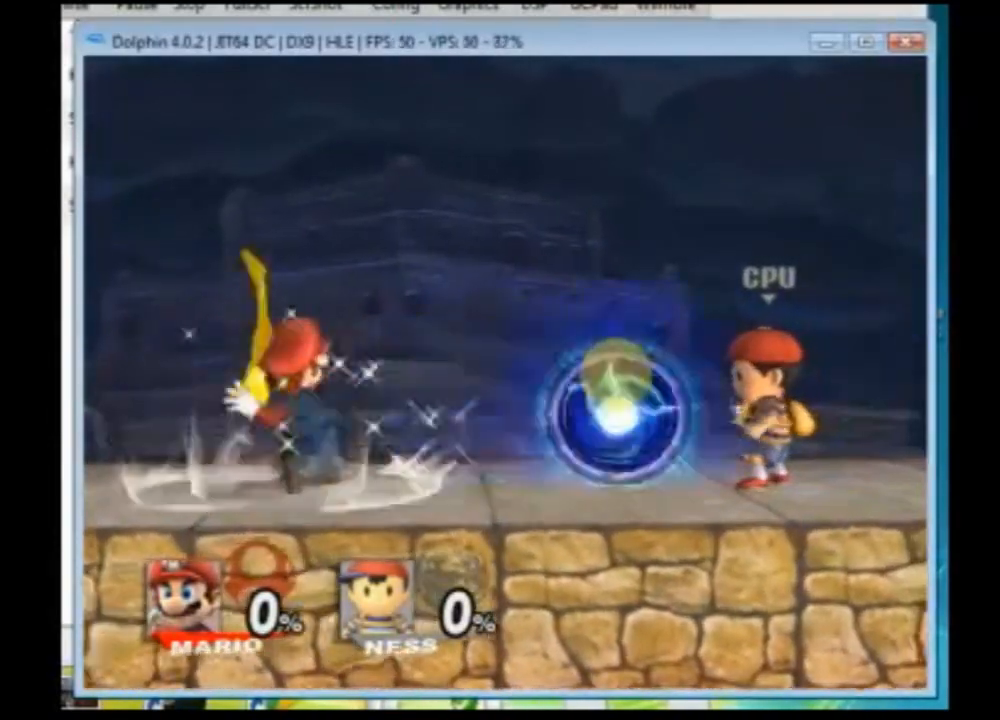
{"action": "key", "text": "Right"}
{"action": "key", "text": "z"}
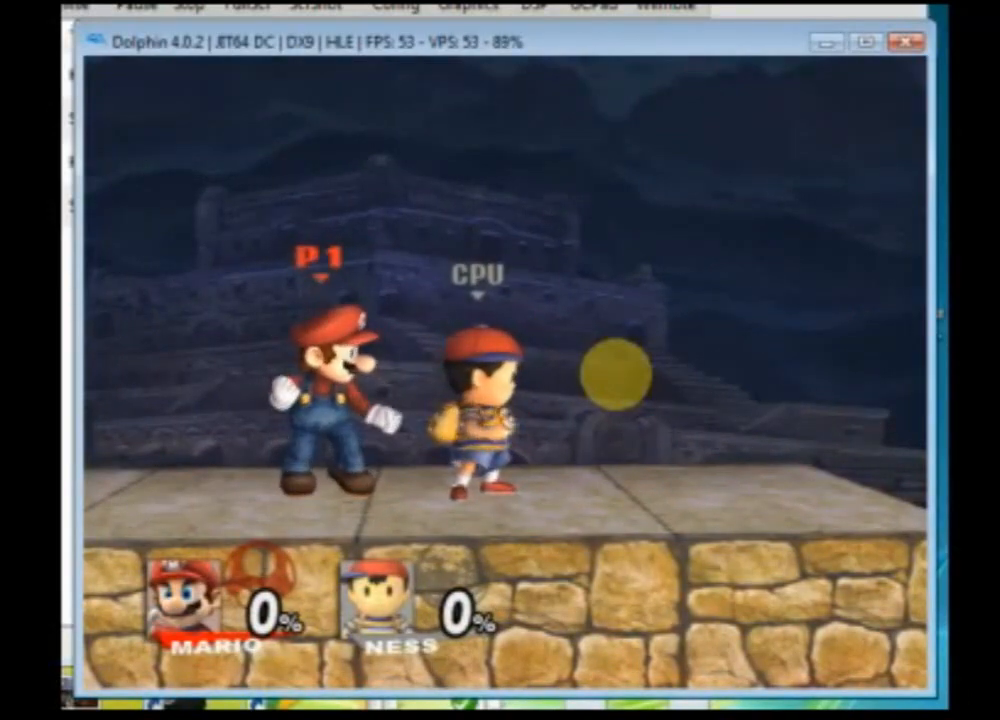
{"action": "key", "text": "Right"}
{"action": "key", "text": "z"}
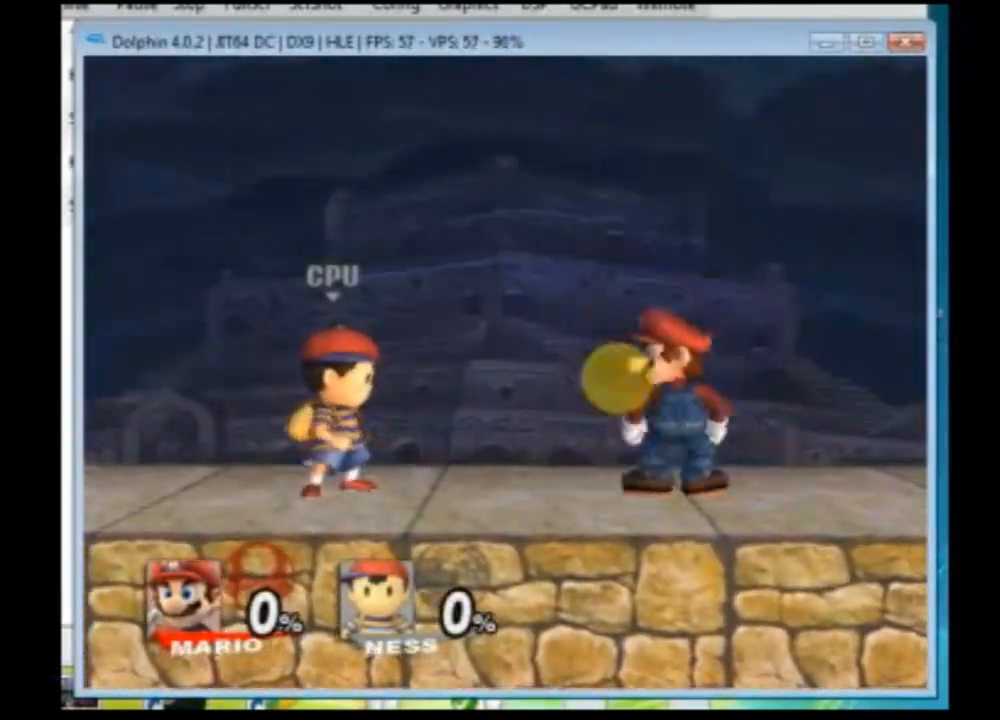
Step: Leave the match to the character select screen and stop the emulation
{"action": "key", "text": "Return"}
{"action": "key", "text": "Return"}
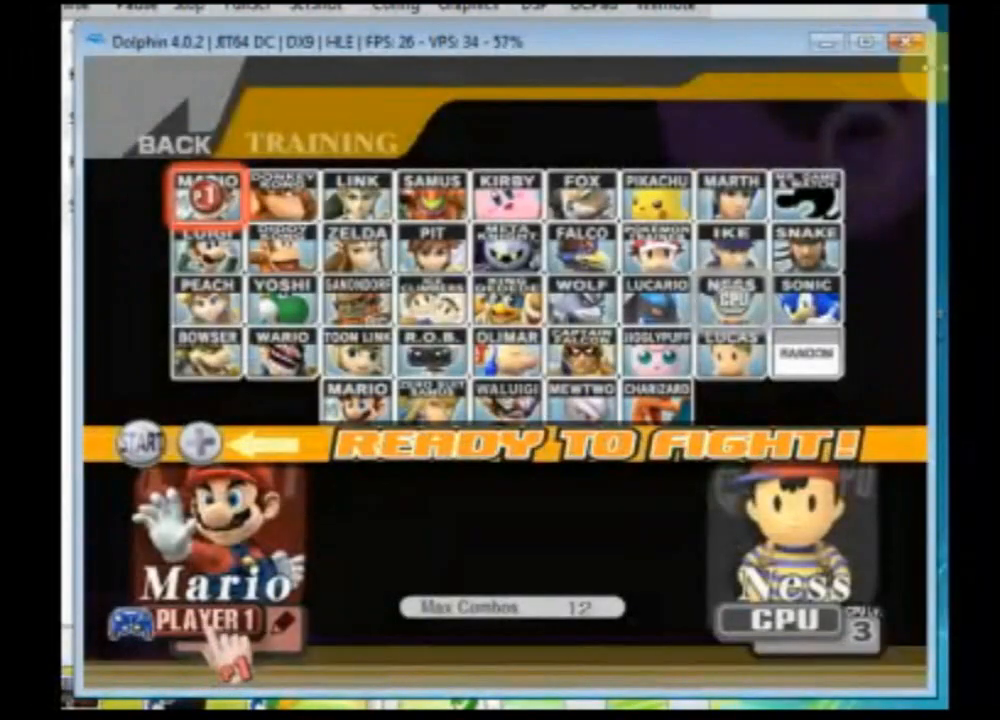
{"action": "left_click", "coordinate": [911, 45]}
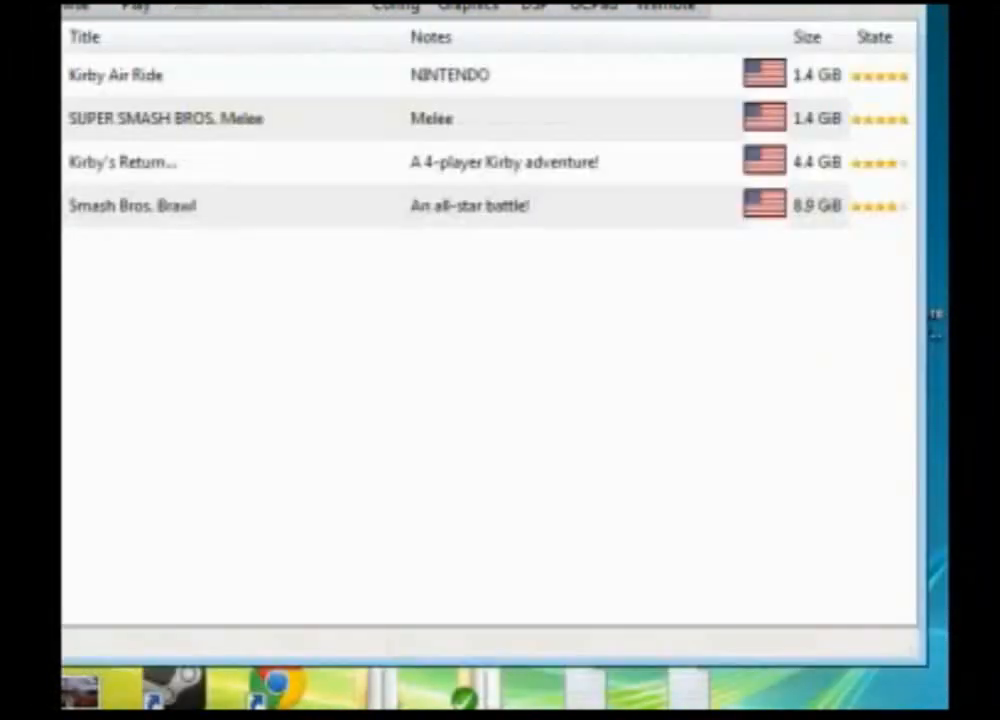
Step: Clear the emulator and browser from view and open FitMario.pac from the PSA Class folder in BrawlBox
{"action": "left_click", "coordinate": [925, 3]}
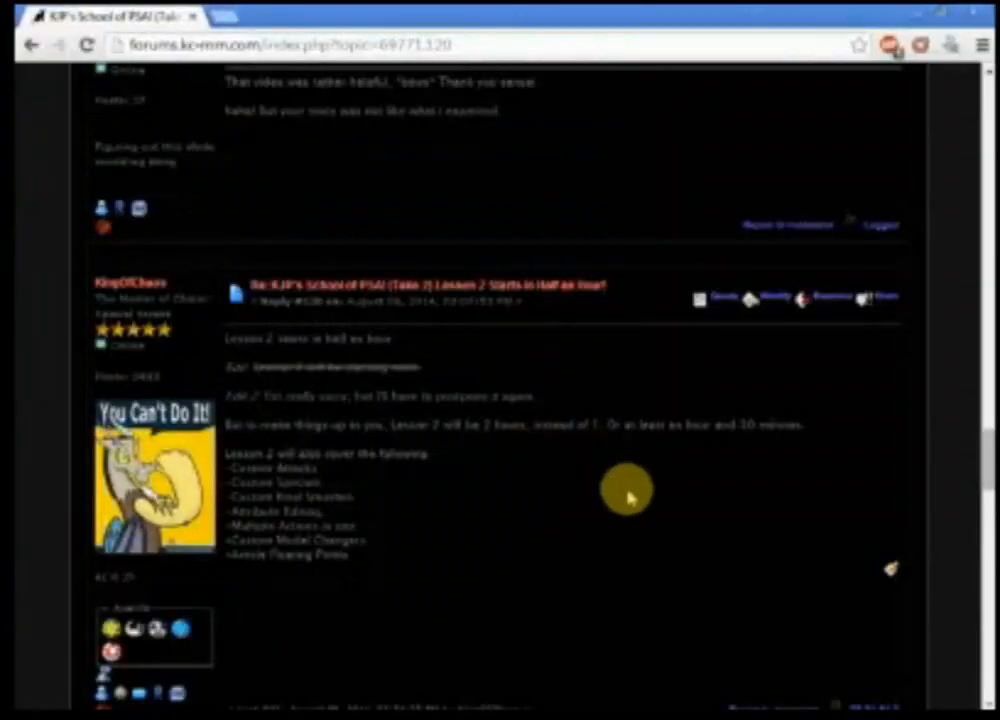
{"action": "scroll", "coordinate": [500, 415], "scroll_direction": "down", "scroll_amount": 1}
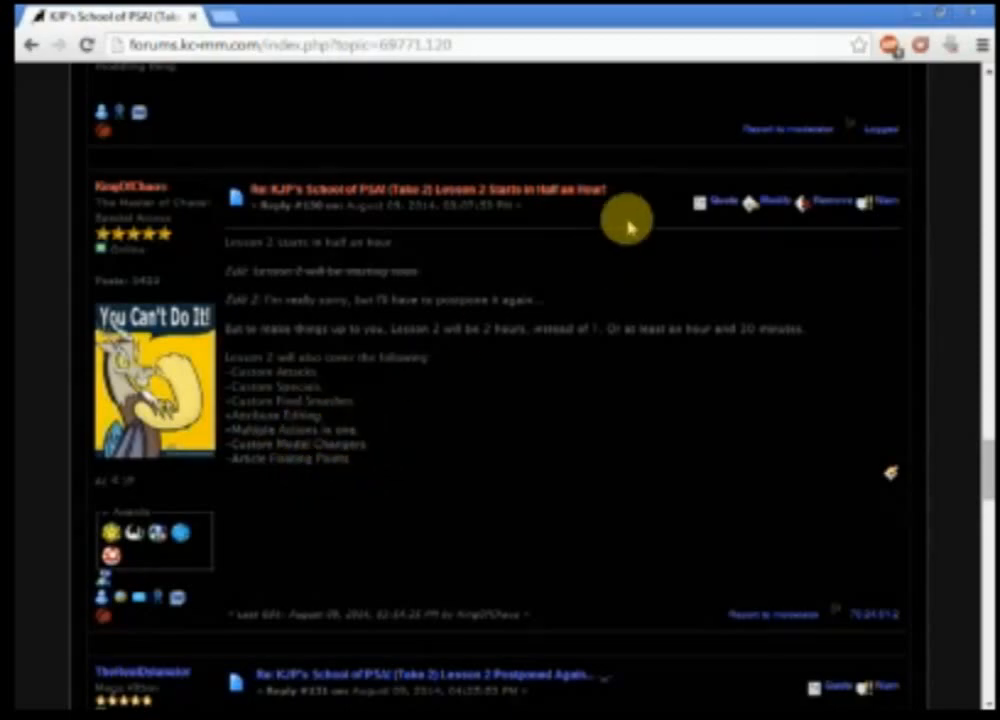
{"action": "left_click", "coordinate": [917, 14]}
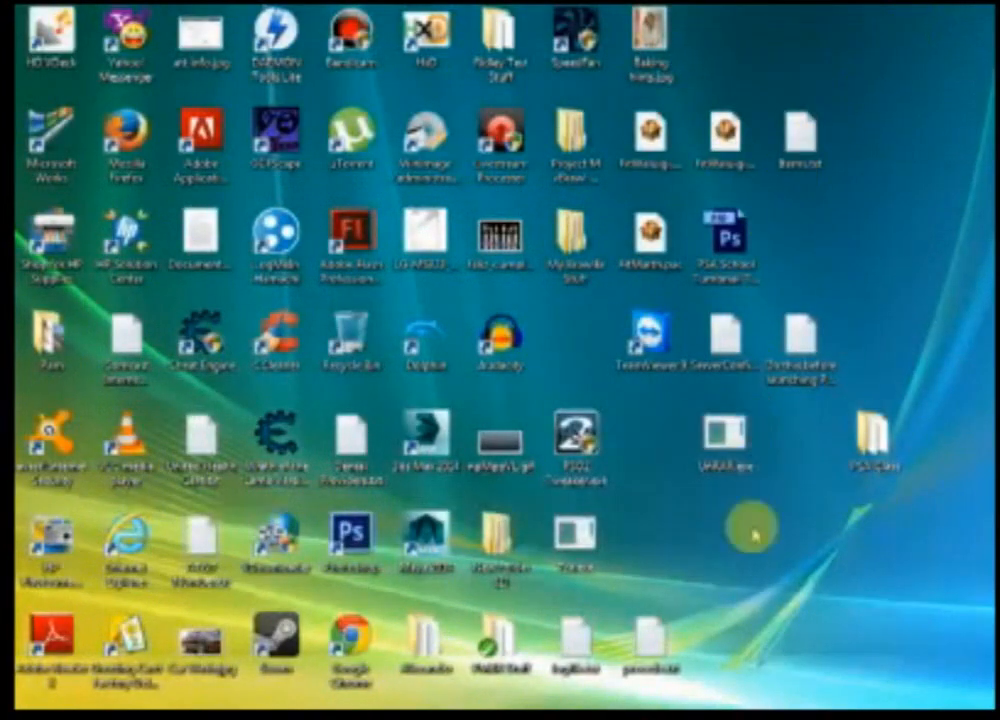
{"action": "left_click", "coordinate": [560, 715]}
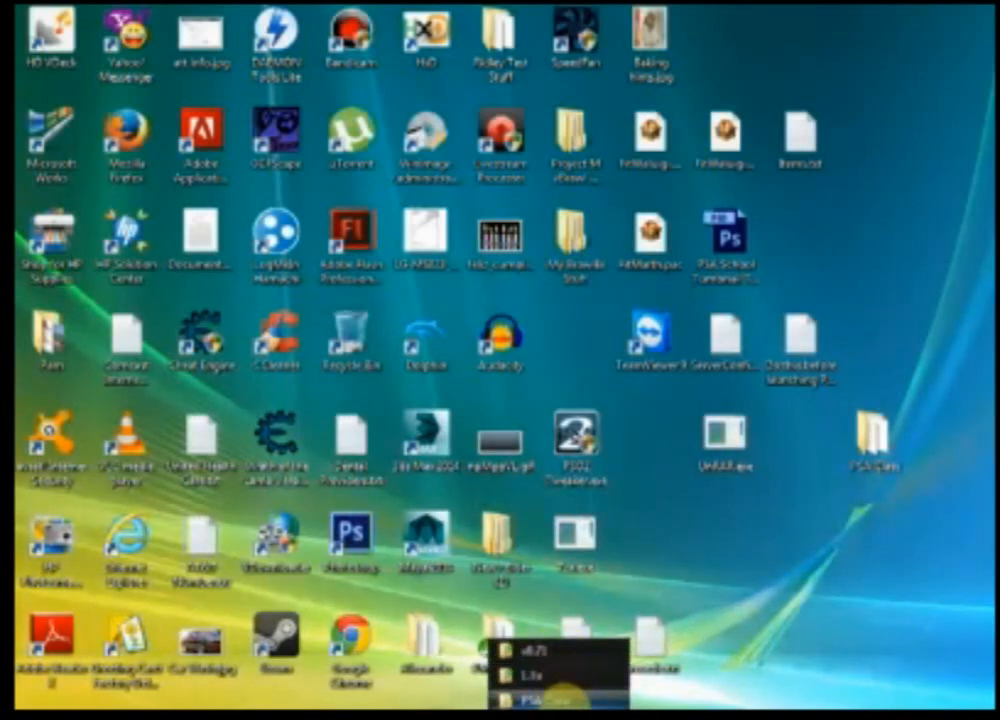
{"action": "left_click", "coordinate": [565, 699]}
{"action": "left_click_drag", "start_coordinate": [893, 138], "coordinate": [611, 120]}
{"action": "left_click", "coordinate": [585, 313]}
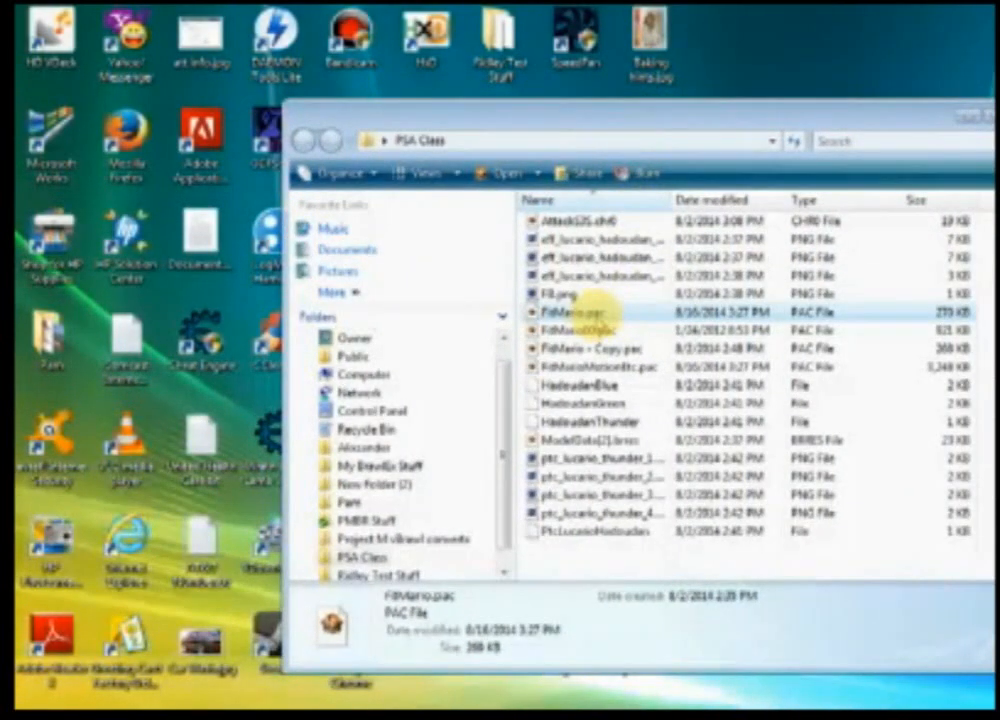
{"action": "double_click", "coordinate": [585, 313]}
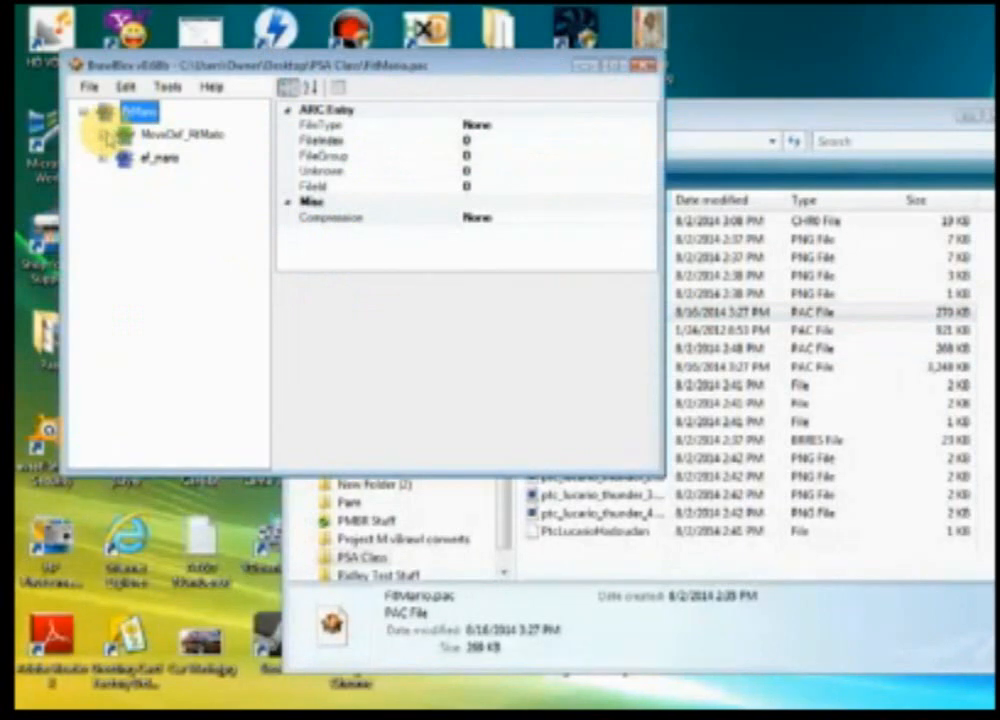
Step: Expand MoveDef_FitMario down to its data section, maximize the window, and open the Attributes entry
{"action": "left_click", "coordinate": [104, 134]}
{"action": "left_click", "coordinate": [113, 180]}
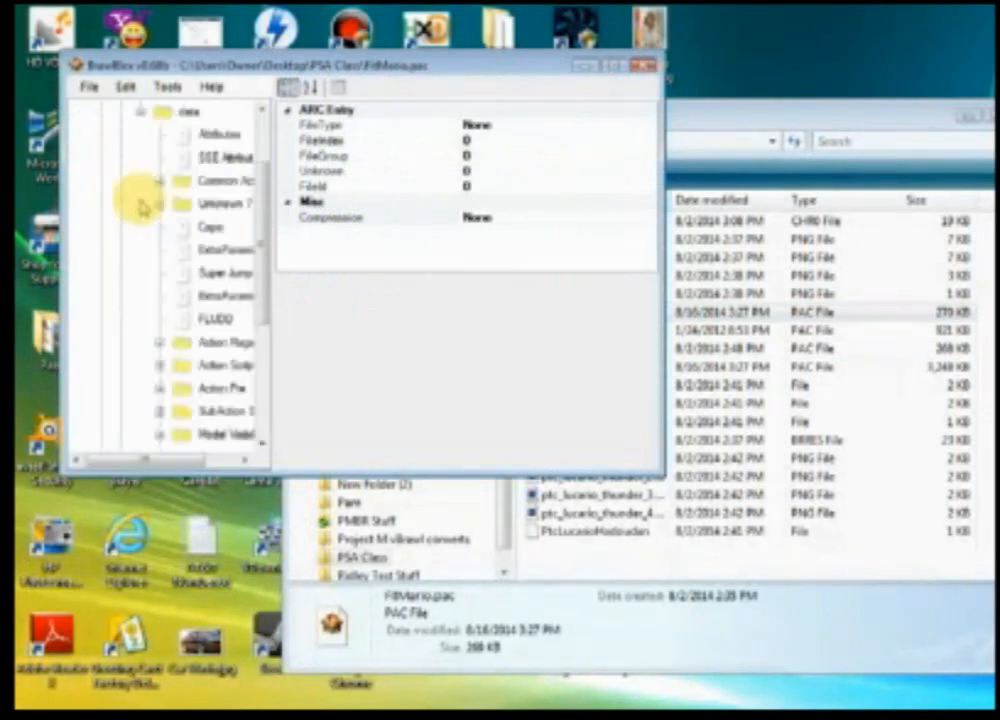
{"action": "left_click", "coordinate": [614, 68]}
{"action": "left_click", "coordinate": [168, 151]}
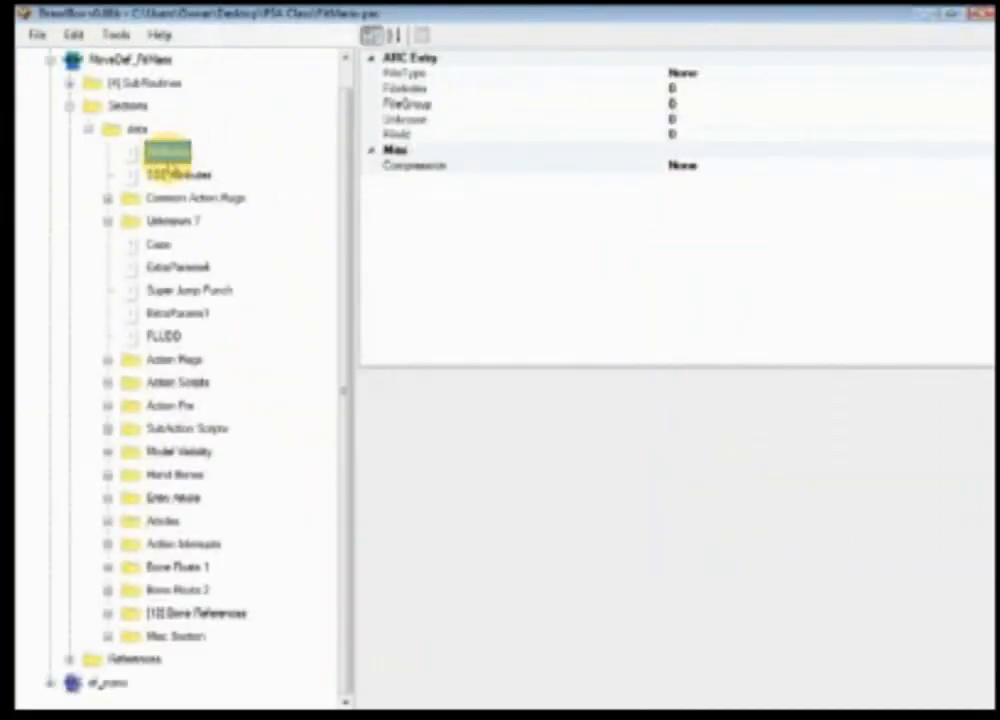
{"action": "left_click_drag", "start_coordinate": [672, 367], "coordinate": [657, 133]}
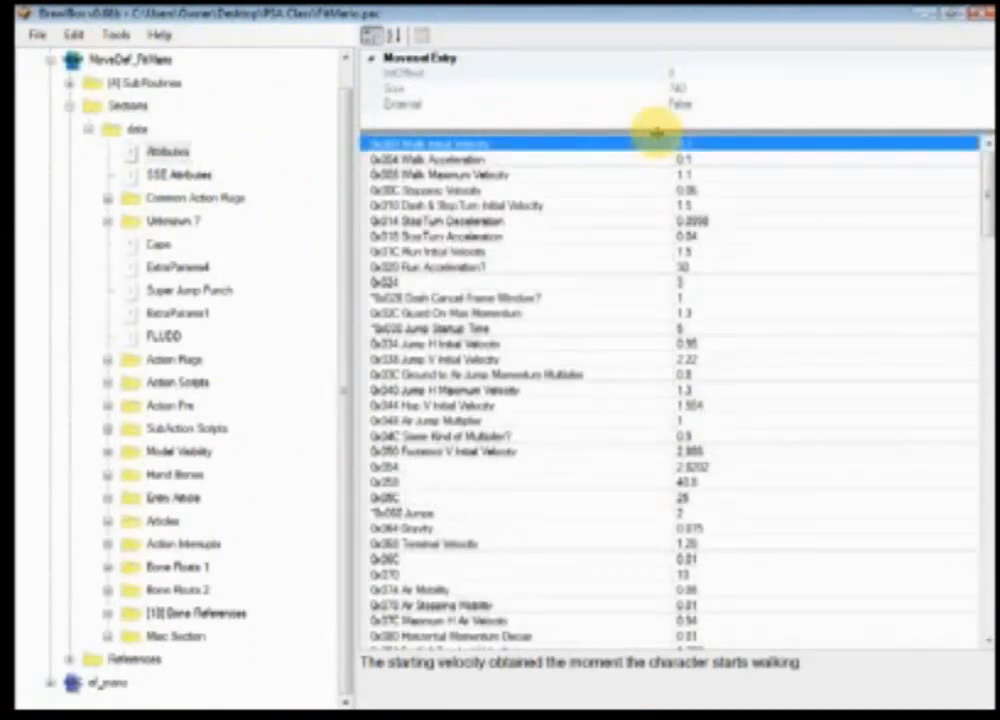
Step: Examine the Attributes entries one by one and read each description, starting from Walk Initial Velocity
{"action": "left_click", "coordinate": [706, 251]}
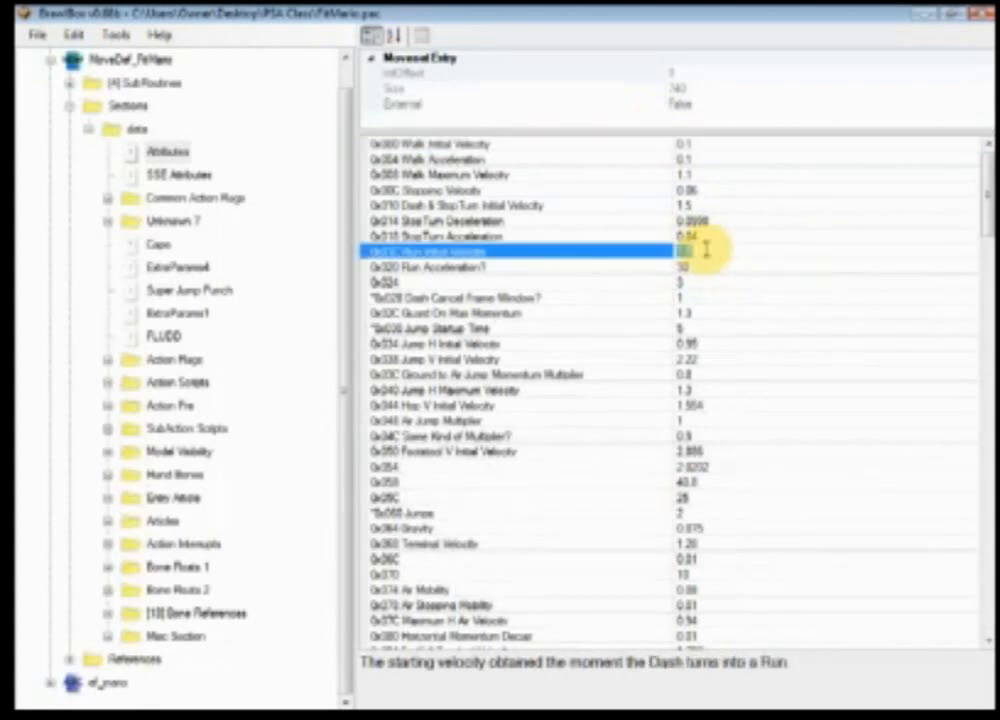
{"action": "left_click", "coordinate": [706, 250]}
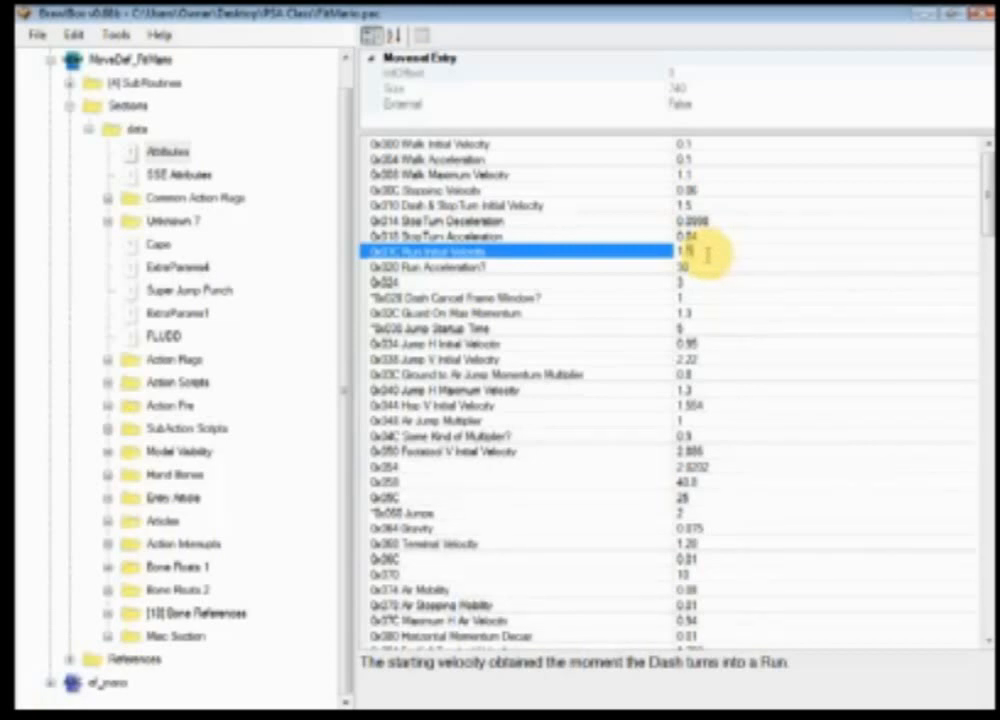
{"action": "left_click", "coordinate": [725, 150]}
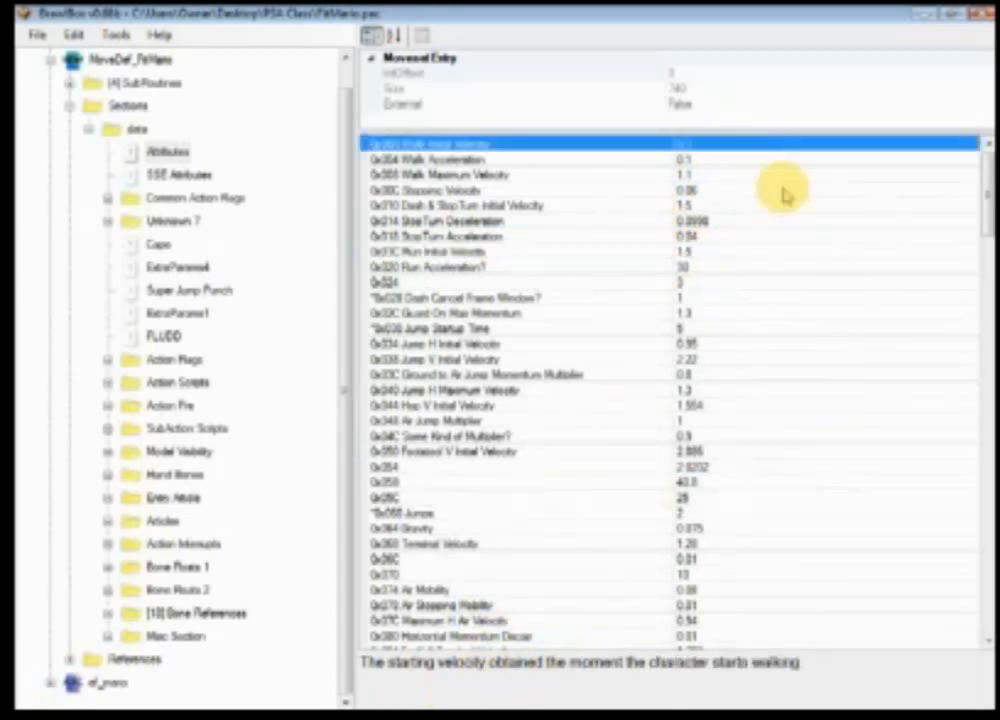
{"action": "left_click", "coordinate": [720, 162]}
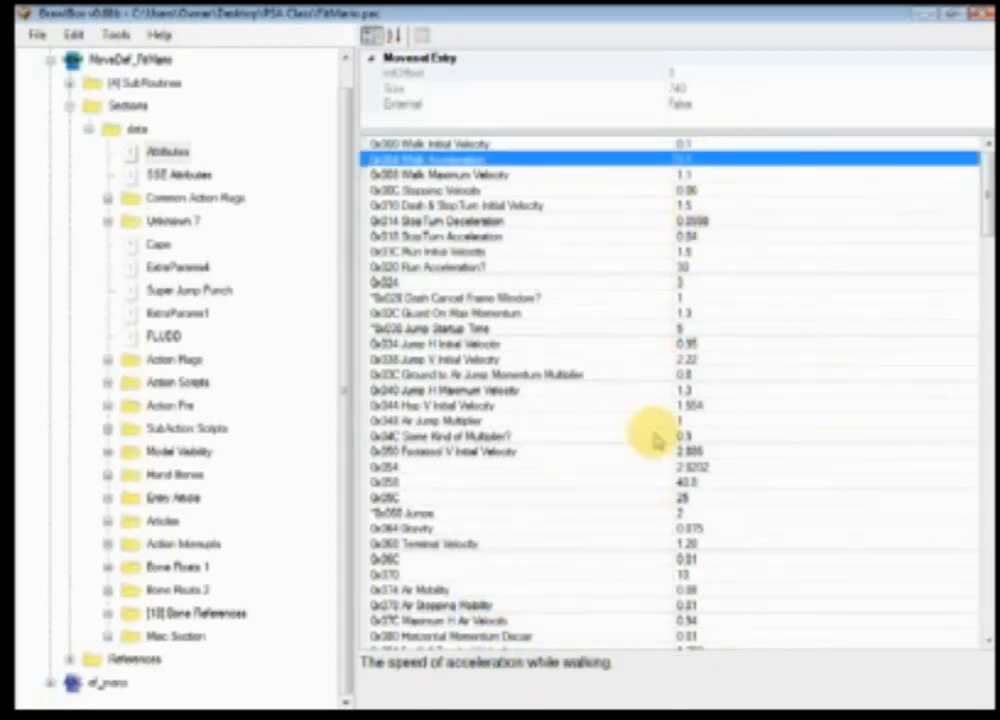
{"action": "key", "text": "Down"}
{"action": "key", "text": "Down"}
{"action": "key", "text": "Down"}
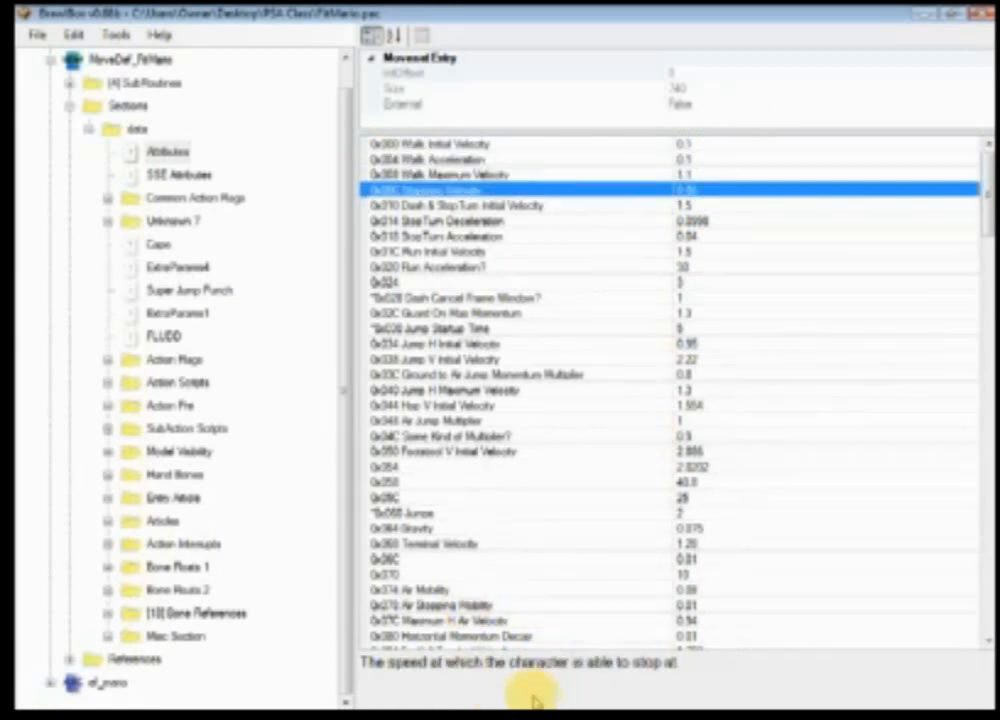
{"action": "key", "text": "Down"}
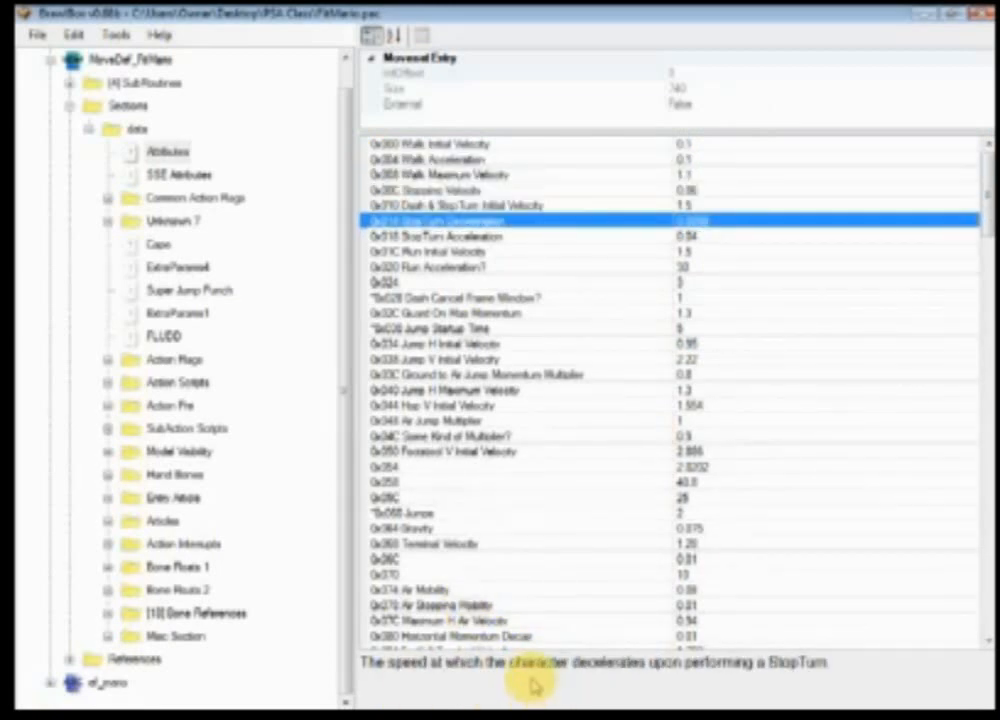
{"action": "key", "text": "Down"}
{"action": "key", "text": "Down"}
{"action": "key", "text": "Down"}
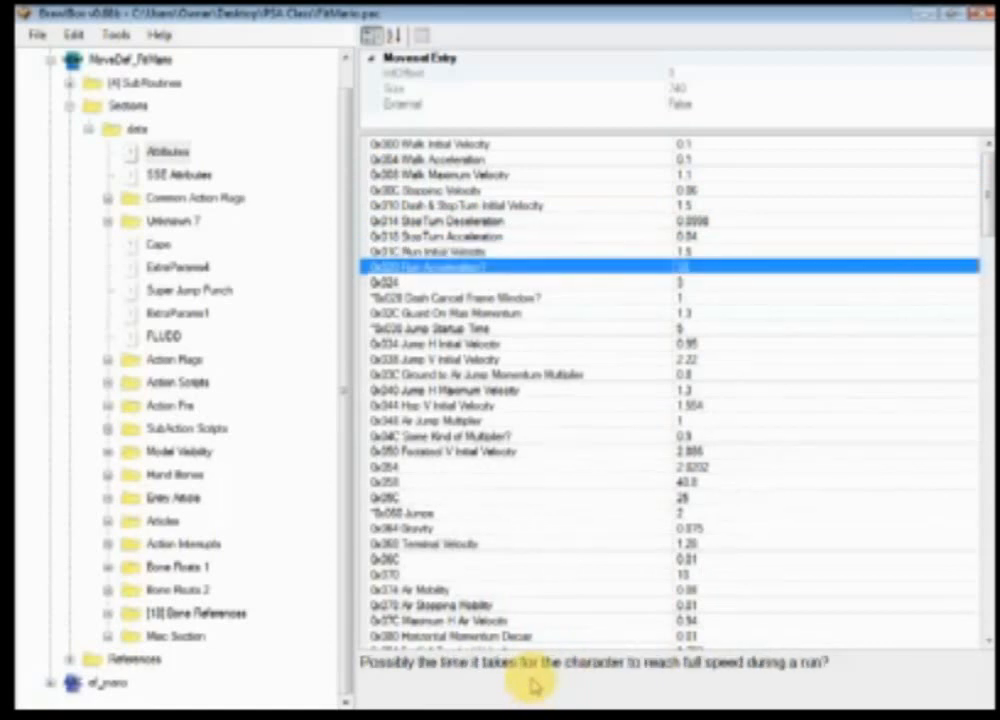
{"action": "key", "text": "Down"}
{"action": "key", "text": "Down"}
{"action": "key", "text": "Down"}
{"action": "key", "text": "Down"}
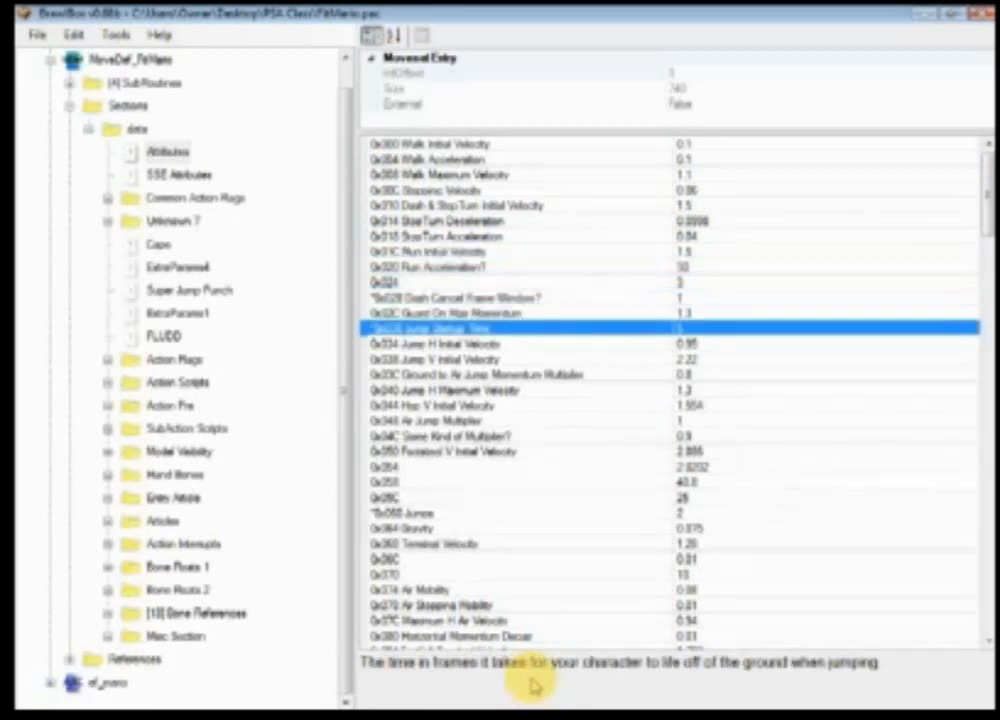
{"action": "key", "text": "Down"}
{"action": "key", "text": "Down"}
{"action": "key", "text": "Down"}
{"action": "key", "text": "Down"}
{"action": "key", "text": "Down"}
{"action": "key", "text": "Down"}
{"action": "key", "text": "Down"}
{"action": "key", "text": "Down"}
{"action": "key", "text": "Down"}
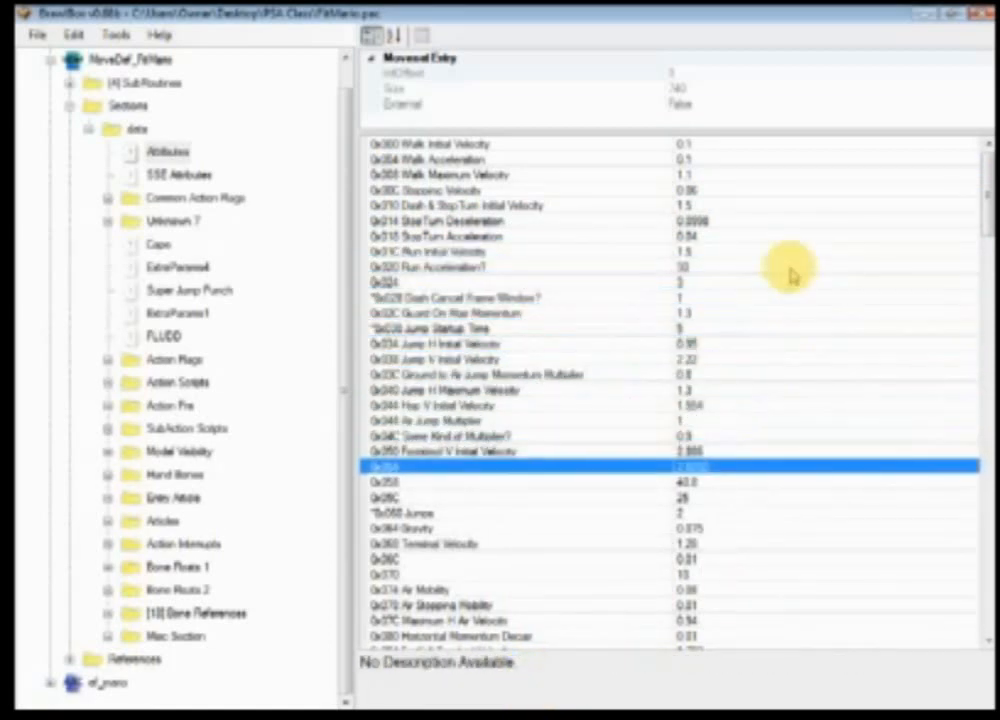
Step: Set Run Initial Velocity in Attributes to 3
{"action": "left_click", "coordinate": [705, 265]}
{"action": "left_click", "coordinate": [707, 253]}
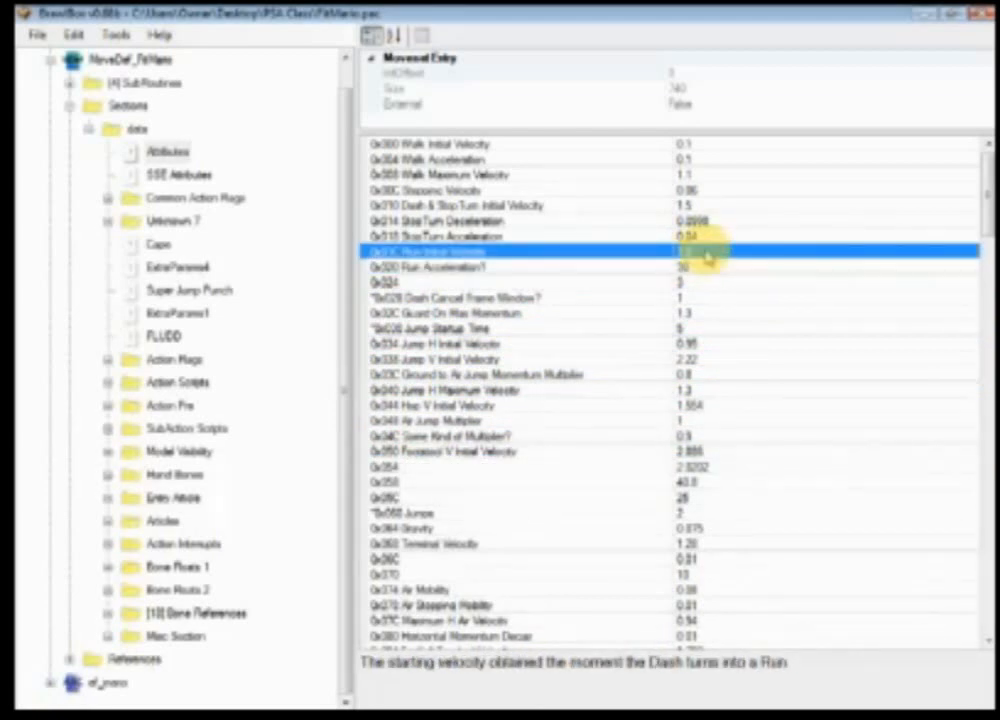
{"action": "left_click", "coordinate": [706, 252]}
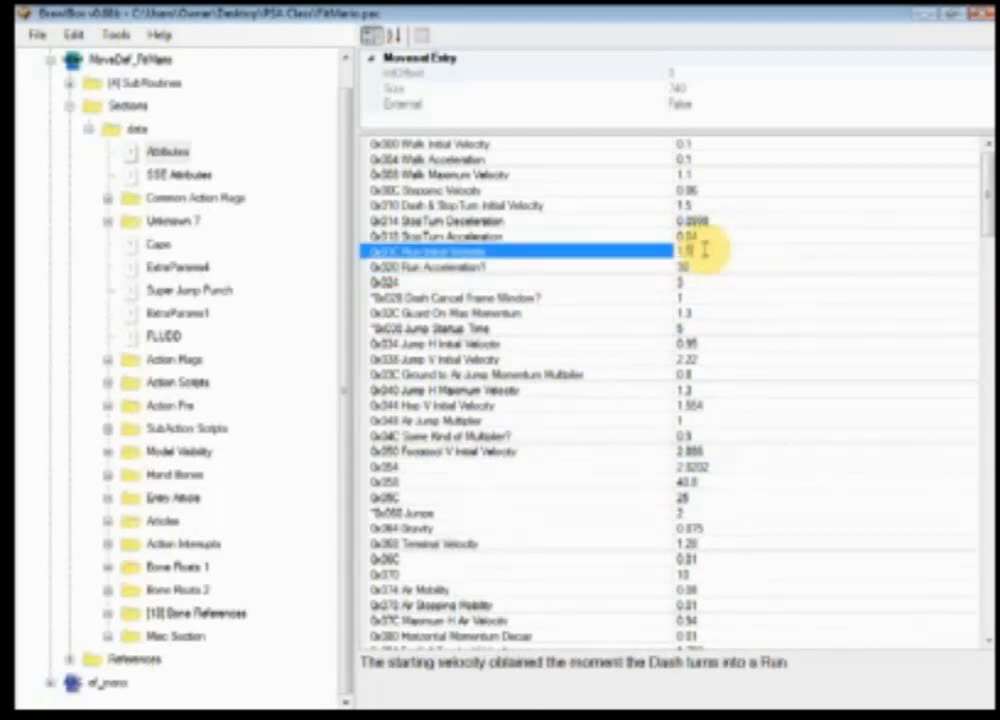
{"action": "type", "text": "3"}
{"action": "left_click", "coordinate": [709, 268]}
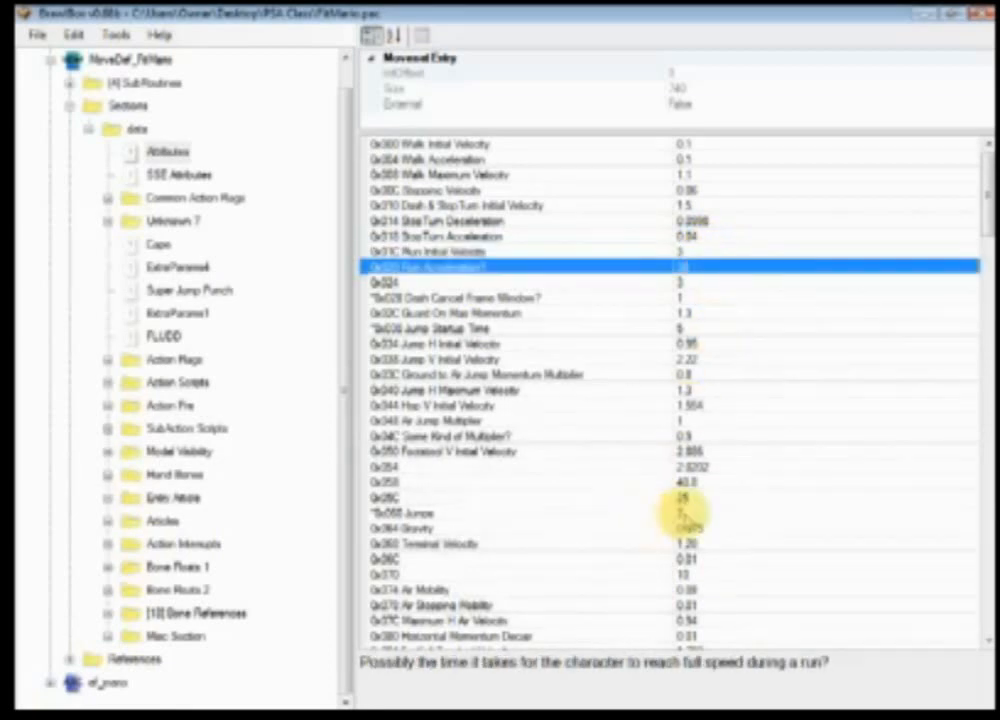
Step: Set the Jumps attribute to 6 in Attributes
{"action": "left_click", "coordinate": [708, 513]}
{"action": "left_click", "coordinate": [706, 514]}
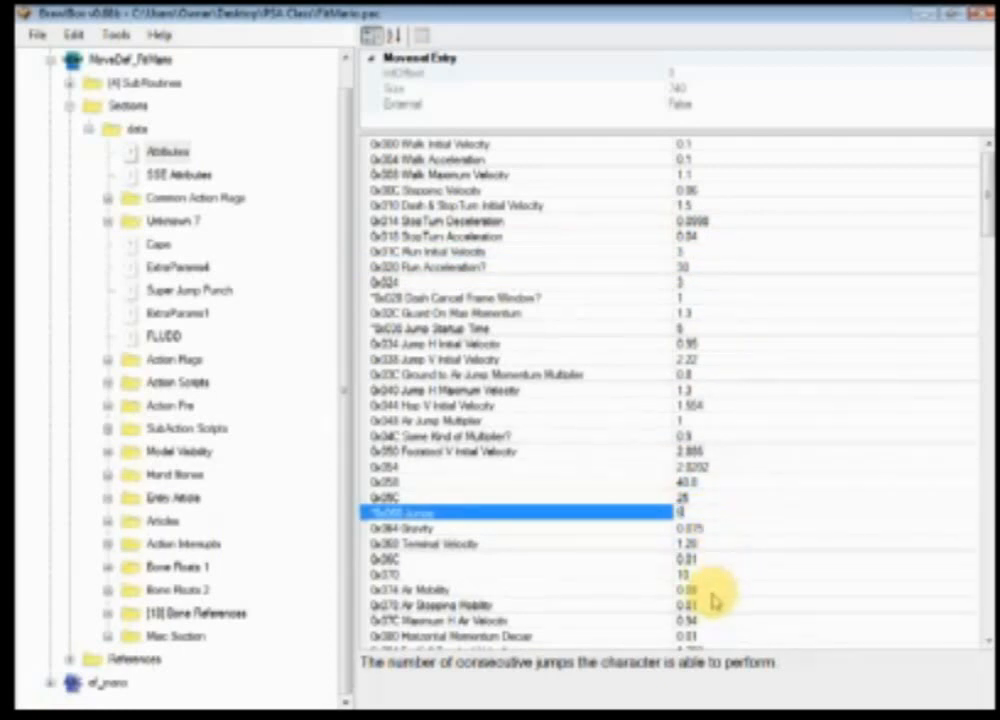
{"action": "left_click", "coordinate": [737, 421]}
{"action": "left_click", "coordinate": [748, 452]}
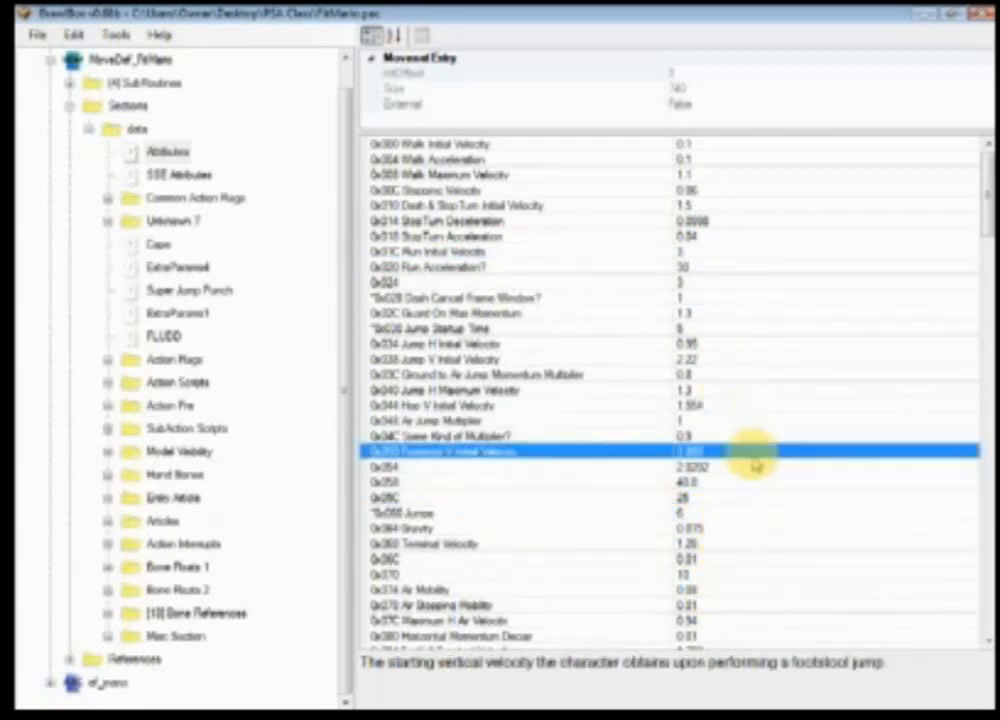
Step: Open SSE Attributes and set its Jumps value to 6
{"action": "left_click", "coordinate": [189, 182]}
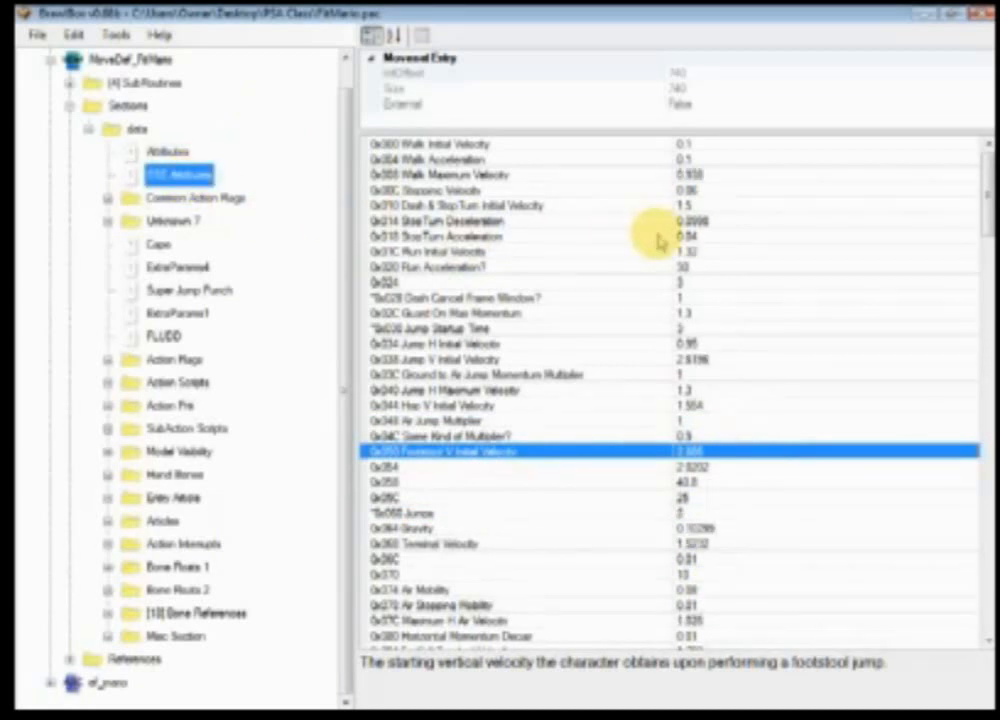
{"action": "left_click", "coordinate": [720, 513]}
{"action": "left_click", "coordinate": [720, 513]}
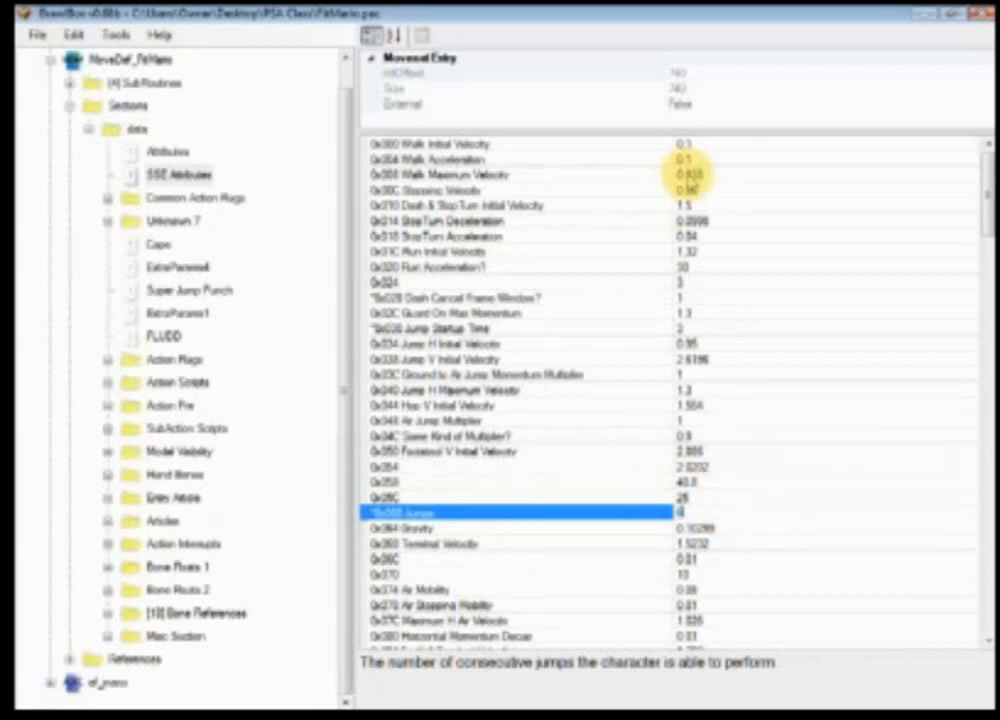
Step: Set Run Initial Velocity in SSE Attributes to 2.64
{"action": "left_click", "coordinate": [711, 254]}
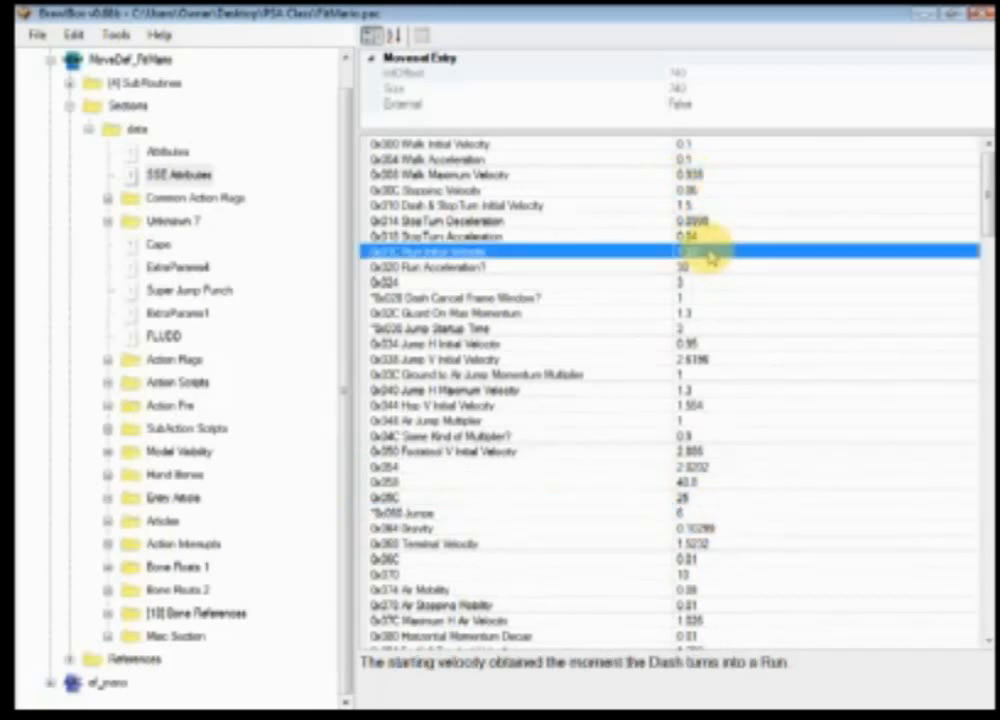
{"action": "left_click", "coordinate": [710, 252]}
{"action": "left_click", "coordinate": [709, 250]}
{"action": "left_click", "coordinate": [612, 256]}
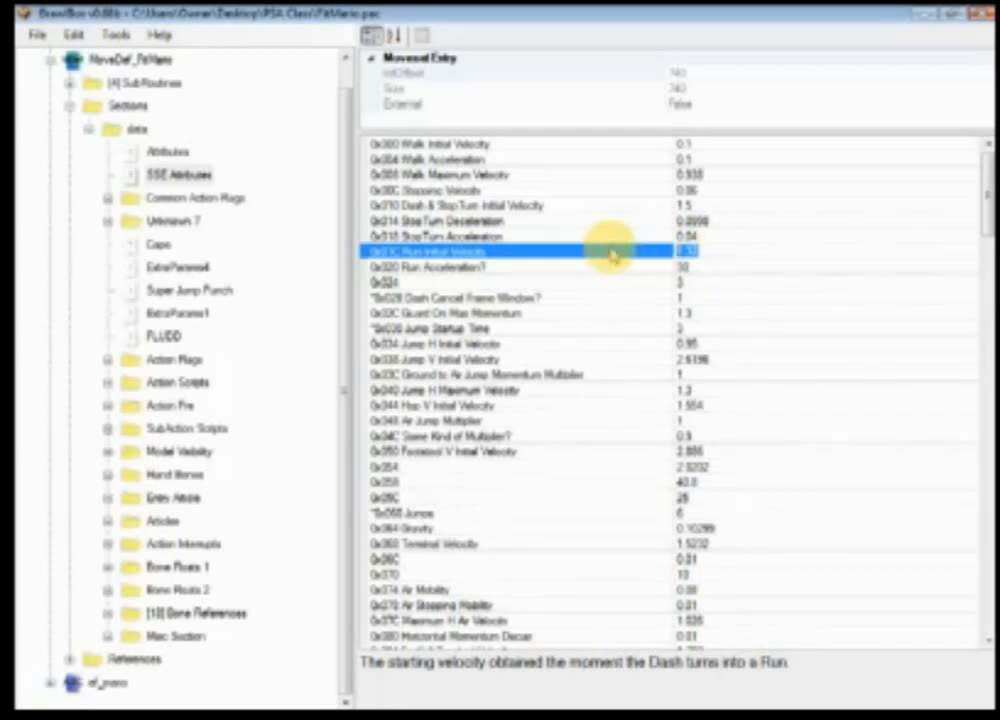
{"action": "type", "text": "2.64"}
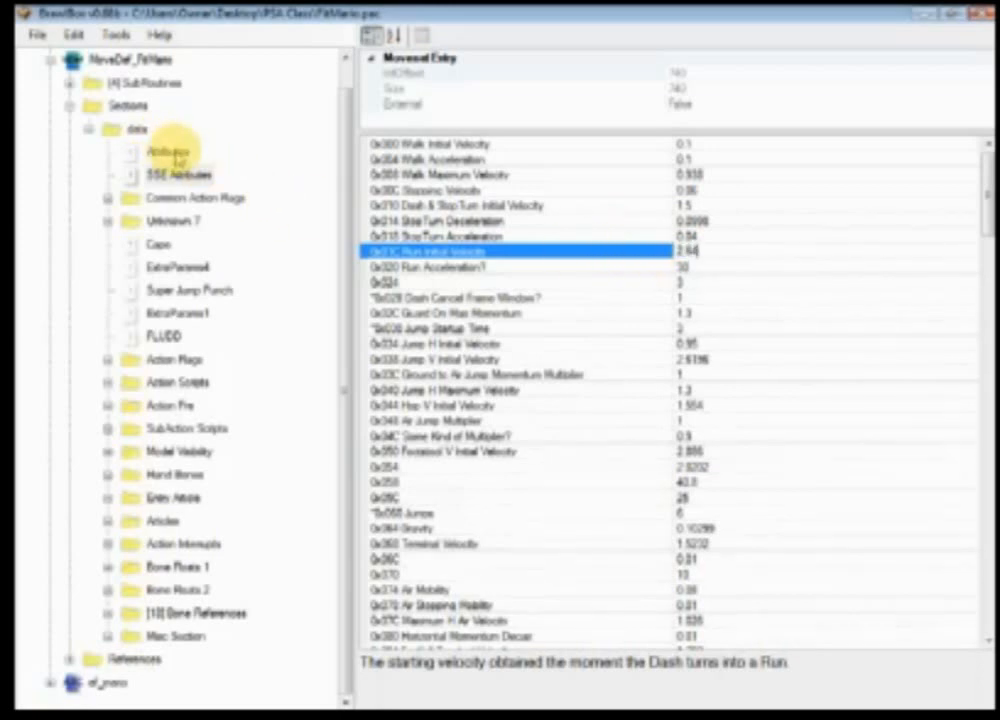
Step: Compare the Attributes and SSE Attributes entries by switching between them
{"action": "left_click", "coordinate": [170, 151]}
{"action": "left_click", "coordinate": [183, 175]}
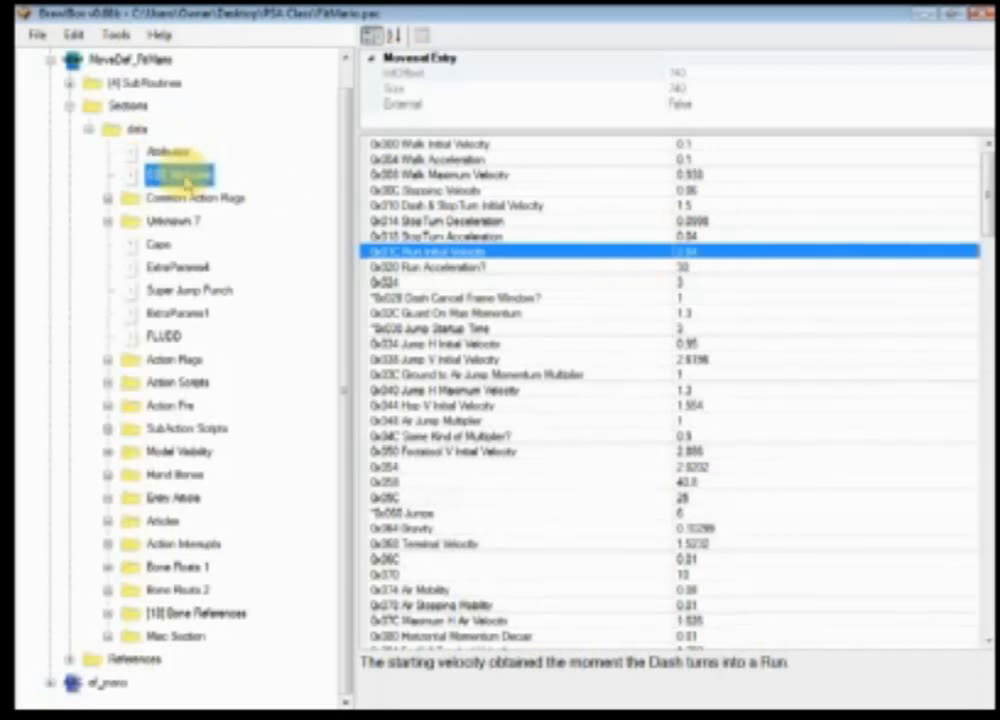
{"action": "left_click", "coordinate": [170, 152]}
{"action": "left_click", "coordinate": [180, 173]}
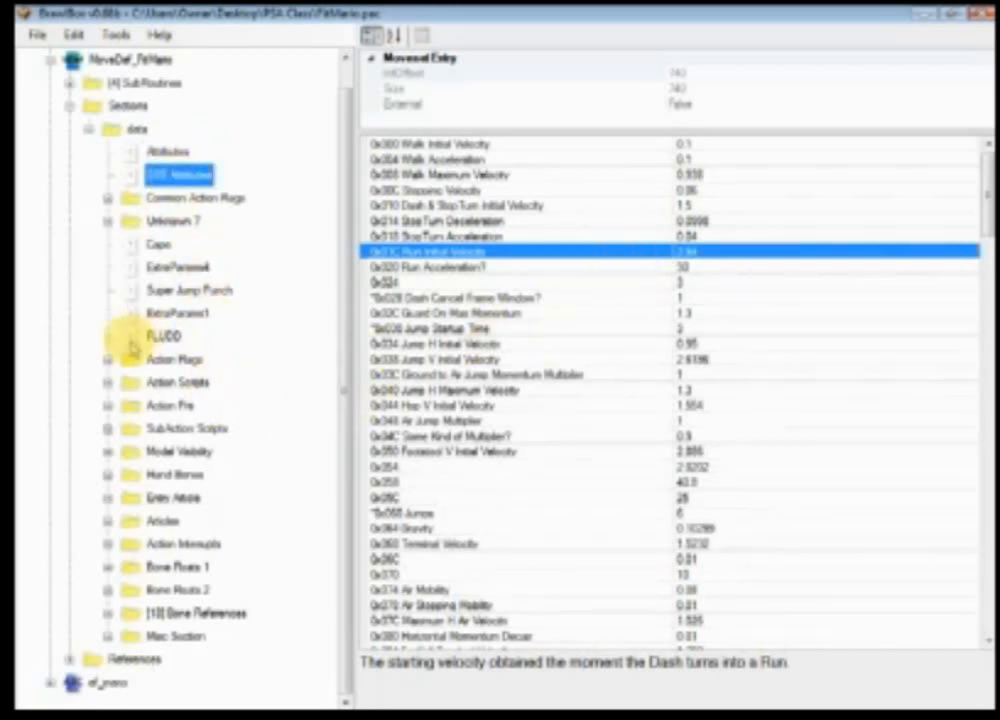
Step: Expand the Articles folder and inspect the Unknown 7 entries from Cape through FLUDD
{"action": "left_click", "coordinate": [108, 521]}
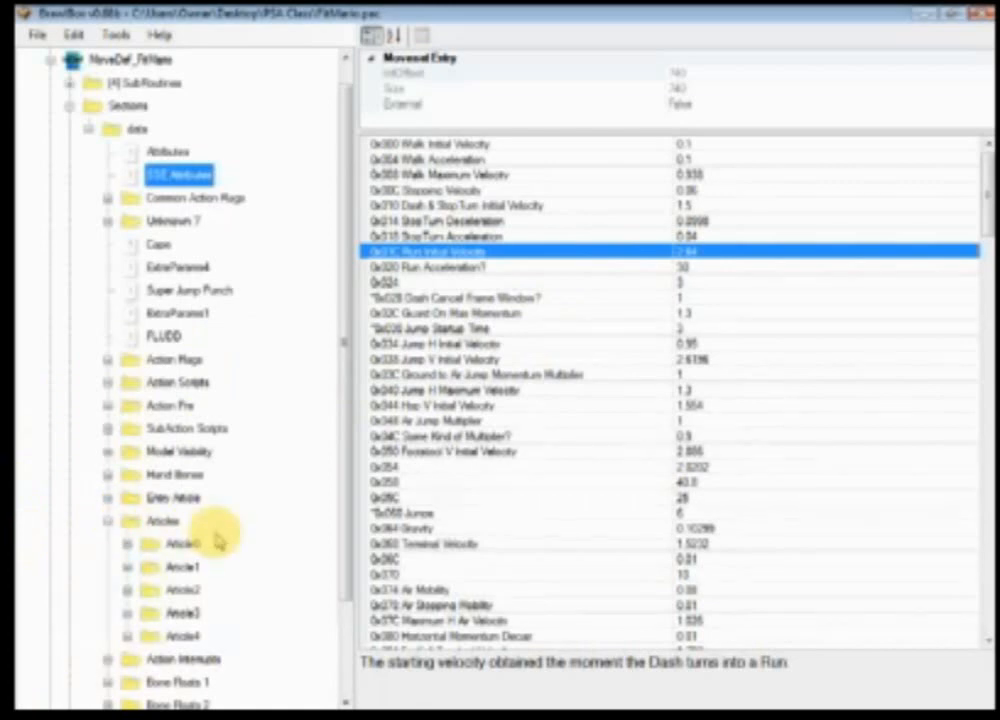
{"action": "scroll", "coordinate": [145, 475], "scroll_direction": "down", "scroll_amount": 2}
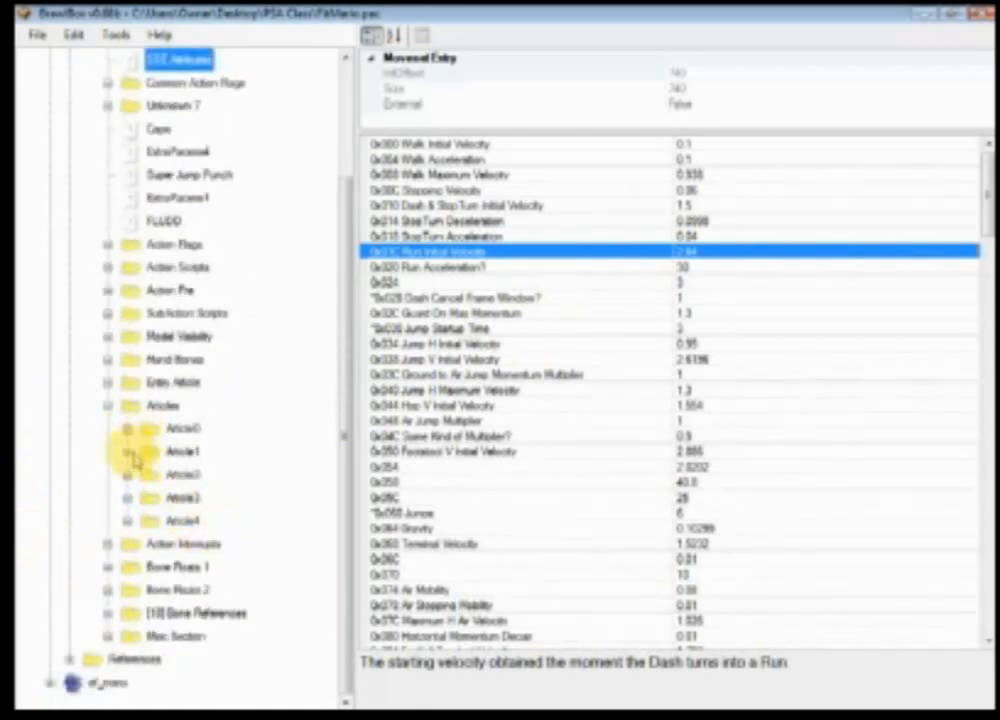
{"action": "scroll", "coordinate": [140, 420], "scroll_direction": "up", "scroll_amount": 3}
{"action": "left_click", "coordinate": [155, 268]}
{"action": "left_click", "coordinate": [160, 290]}
{"action": "left_click", "coordinate": [161, 313]}
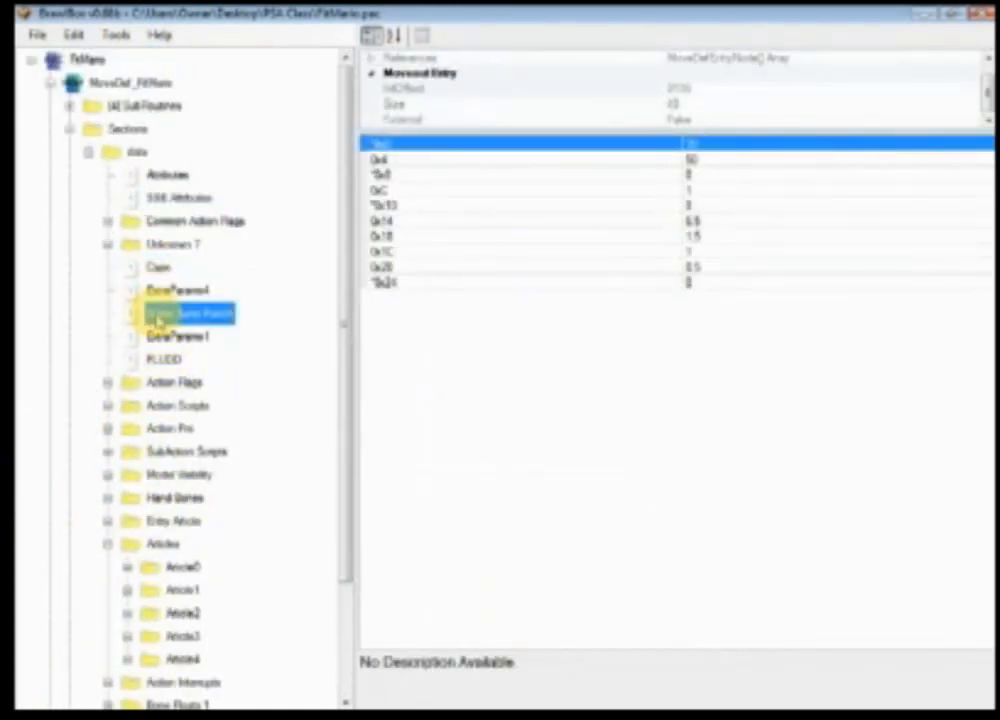
{"action": "left_click", "coordinate": [162, 336]}
{"action": "left_click", "coordinate": [163, 359]}
{"action": "left_click", "coordinate": [162, 313]}
{"action": "left_click", "coordinate": [160, 290]}
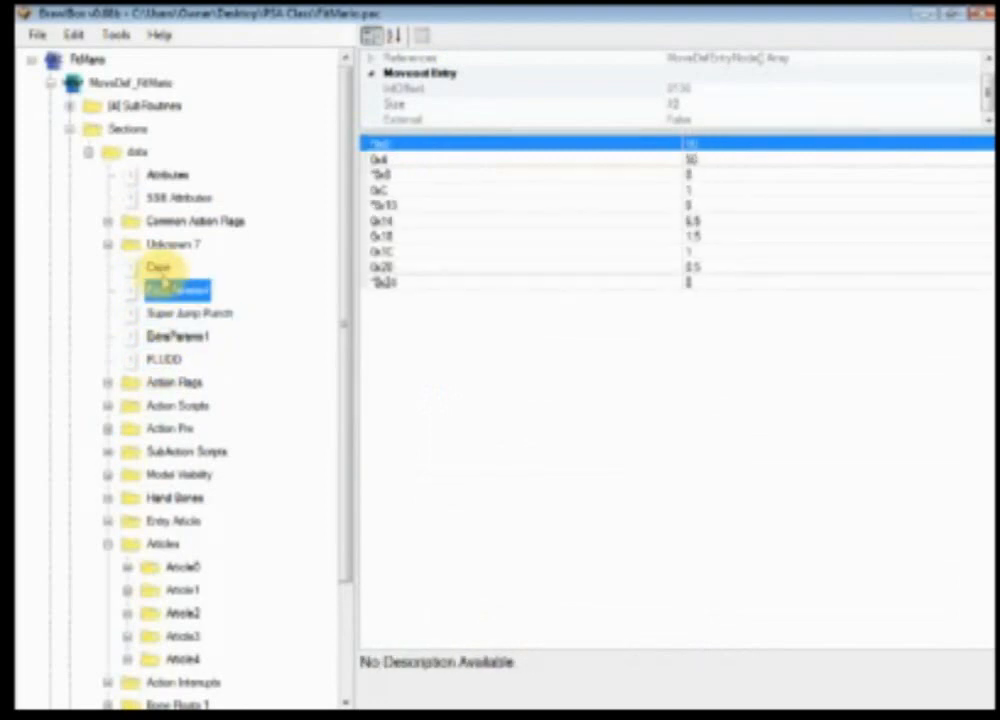
{"action": "key", "text": "Up"}
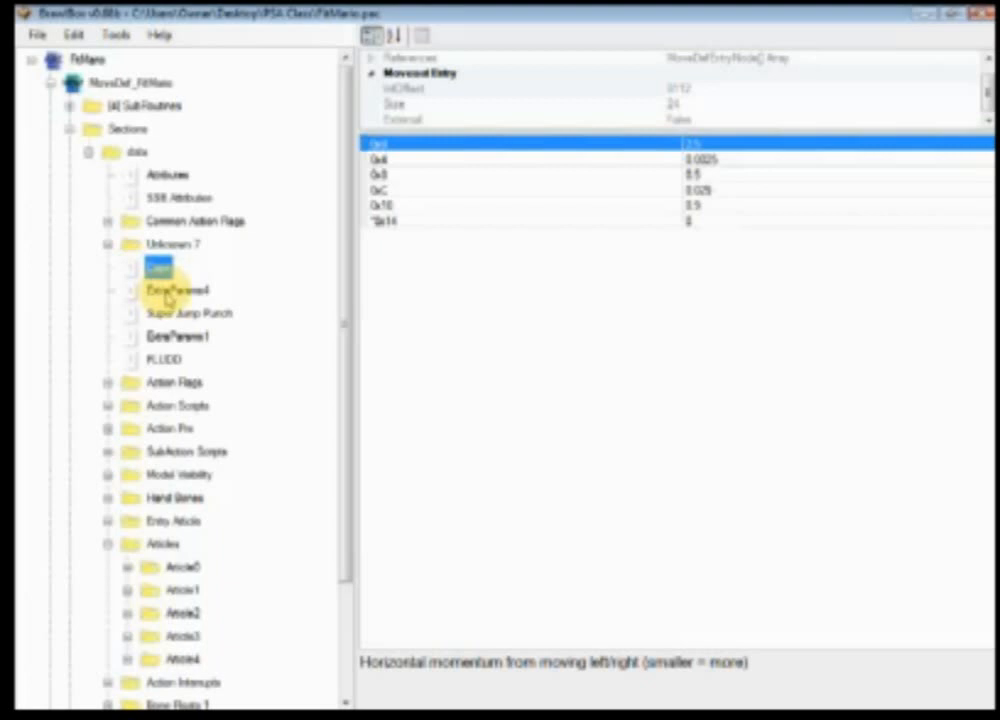
Step: Inspect the Cape entry's values one by one to read their descriptions
{"action": "left_click", "coordinate": [716, 218]}
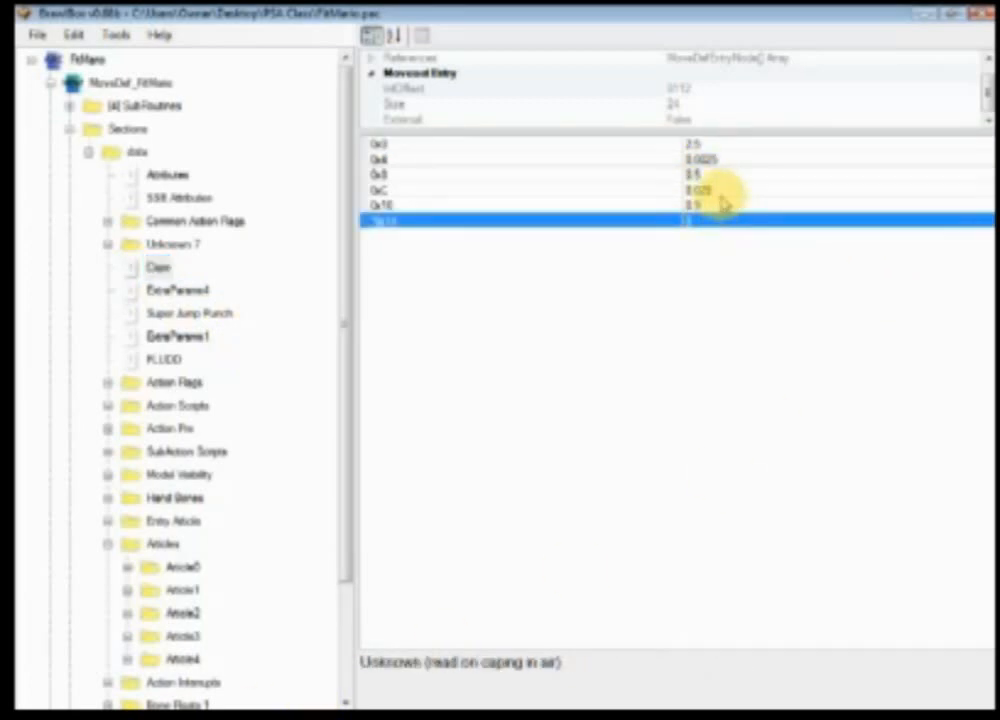
{"action": "left_click", "coordinate": [722, 205]}
{"action": "left_click", "coordinate": [728, 190]}
{"action": "left_click", "coordinate": [731, 176]}
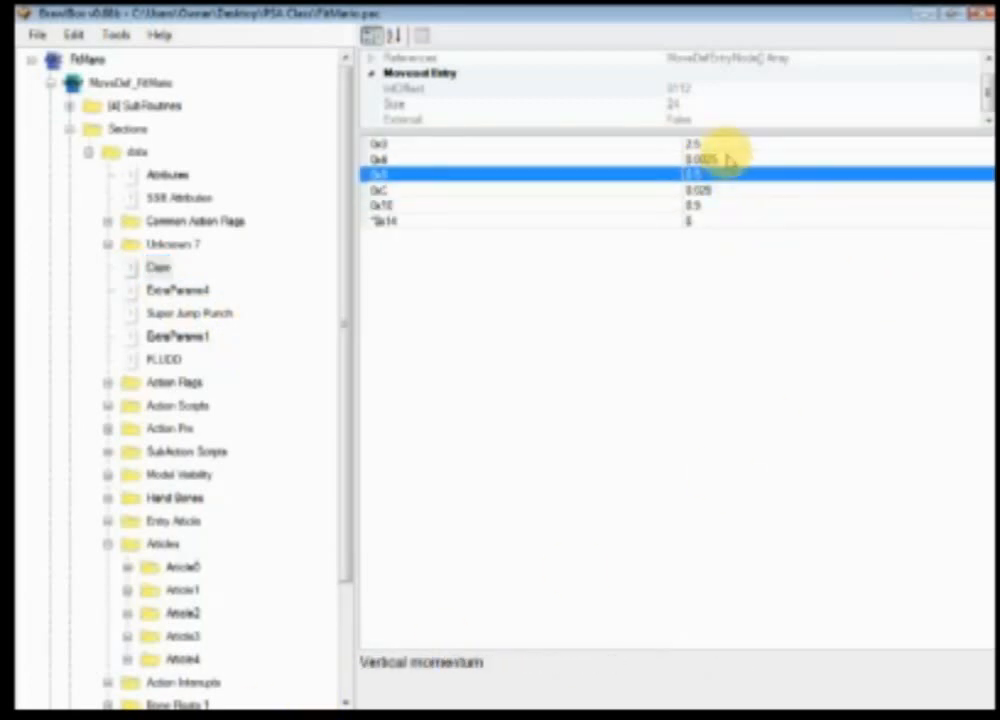
Step: Switch to the browser and open the OpenSA Smash Engine Documentation Wiki from the bookmarks in a new tab
{"action": "left_click", "coordinate": [300, 716]}
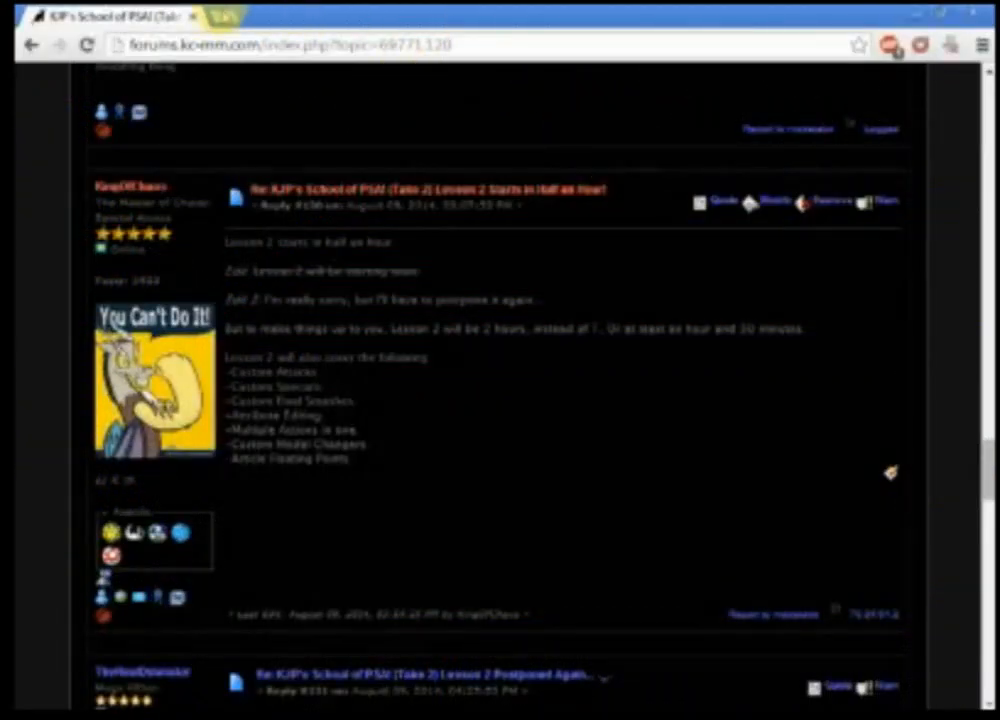
{"action": "left_click", "coordinate": [224, 16]}
{"action": "left_click", "coordinate": [980, 80]}
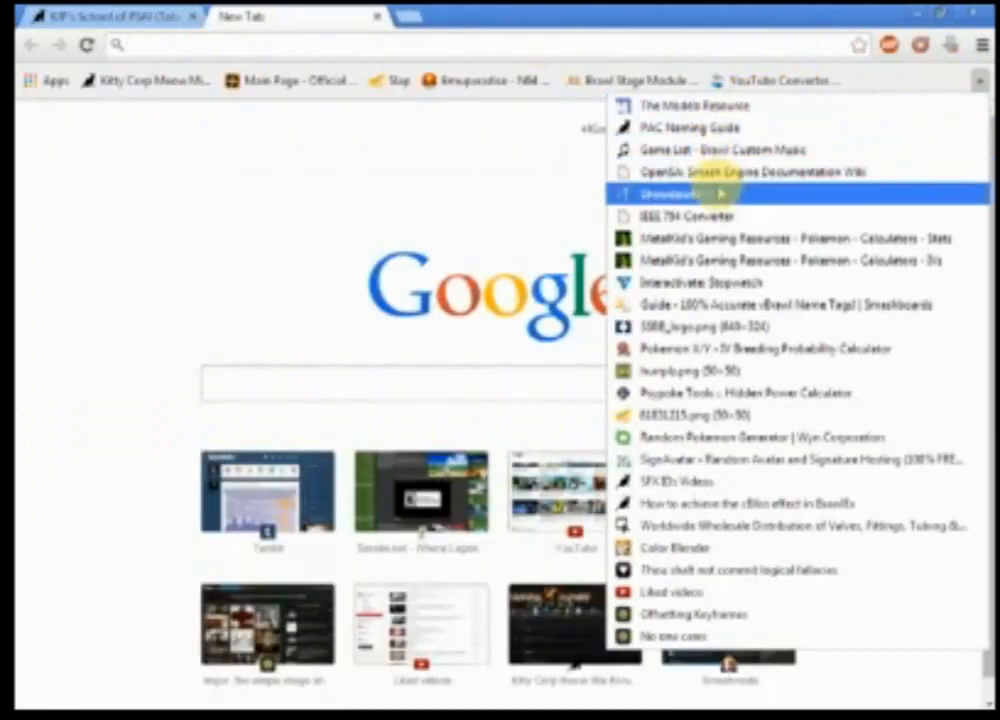
{"action": "left_click", "coordinate": [716, 194]}
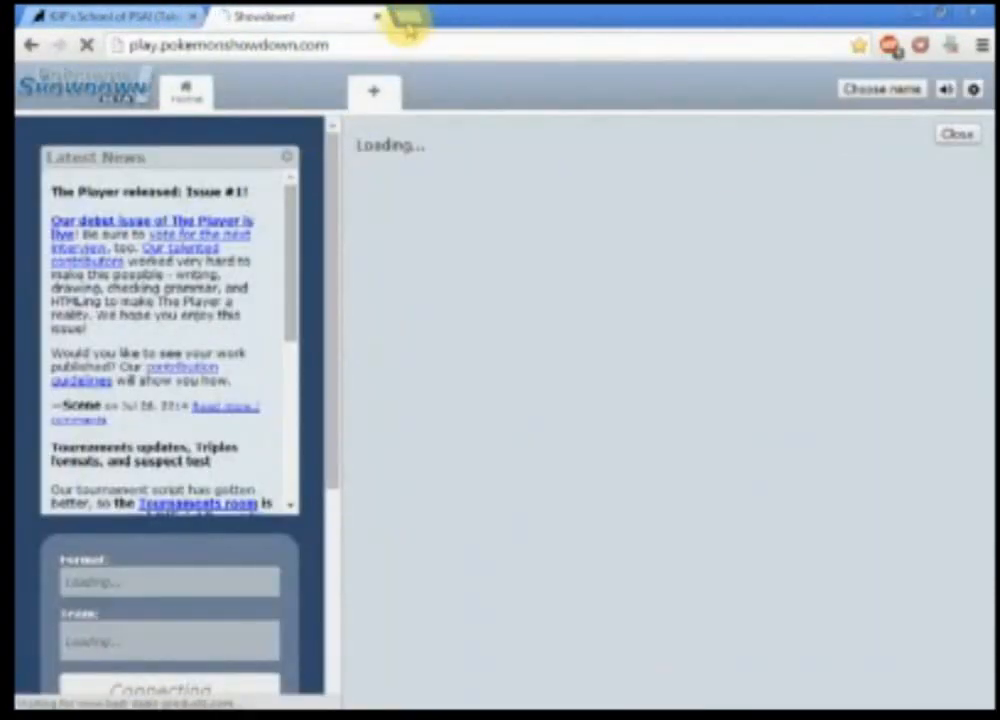
{"action": "left_click", "coordinate": [404, 16]}
{"action": "left_click", "coordinate": [978, 82]}
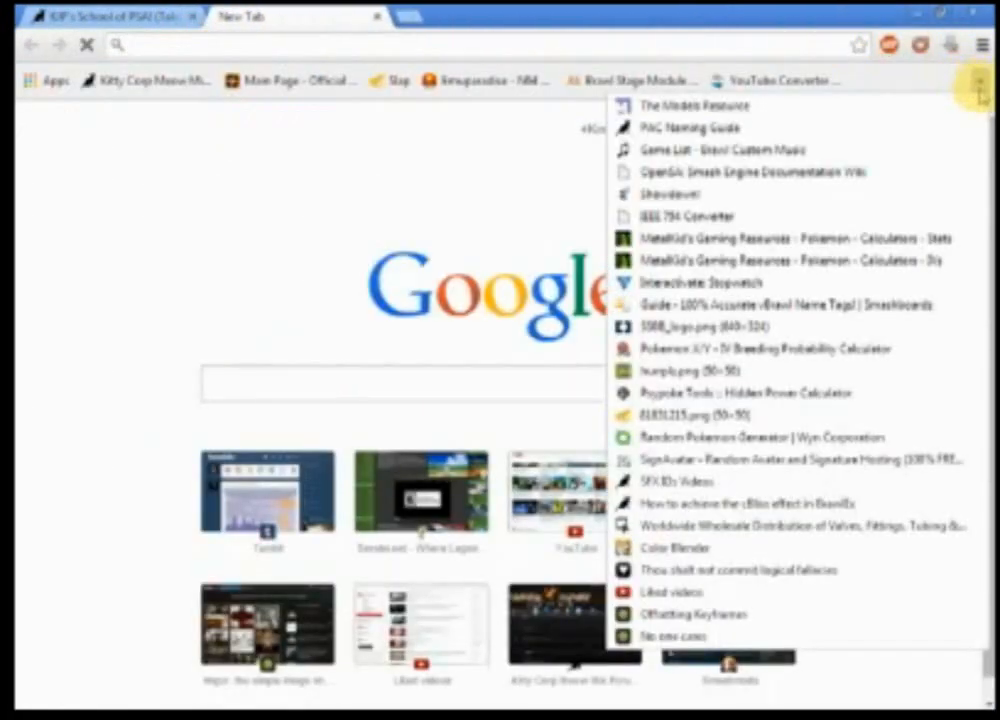
{"action": "left_click", "coordinate": [719, 172]}
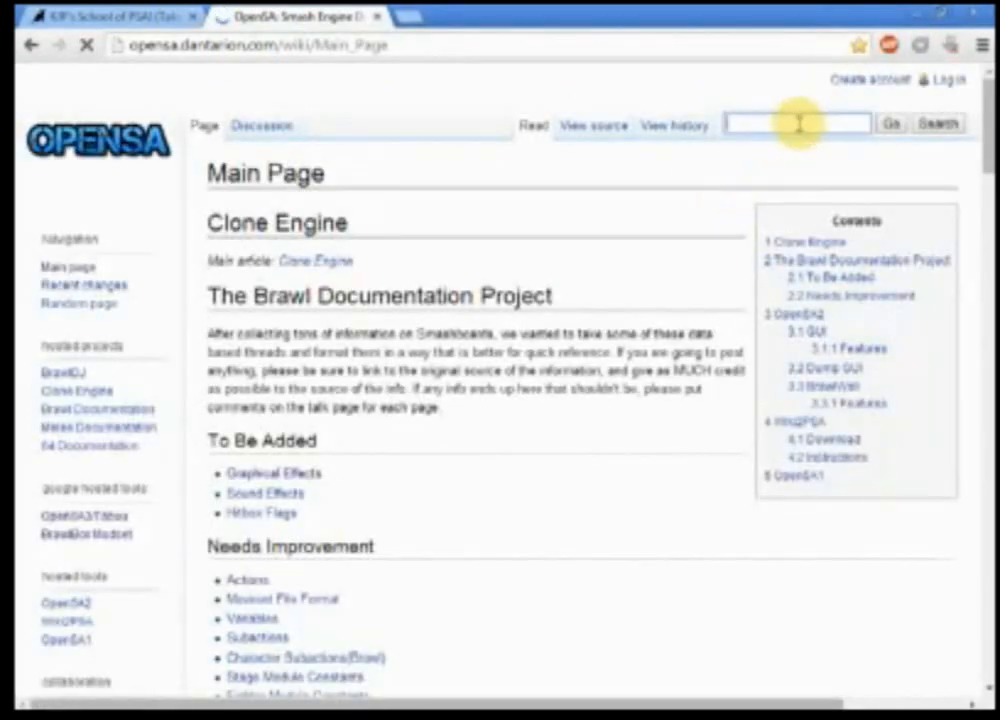
Step: Search the wiki for the Article Floating Points page and open it
{"action": "left_click", "coordinate": [800, 123]}
{"action": "type", "text": "Ar"}
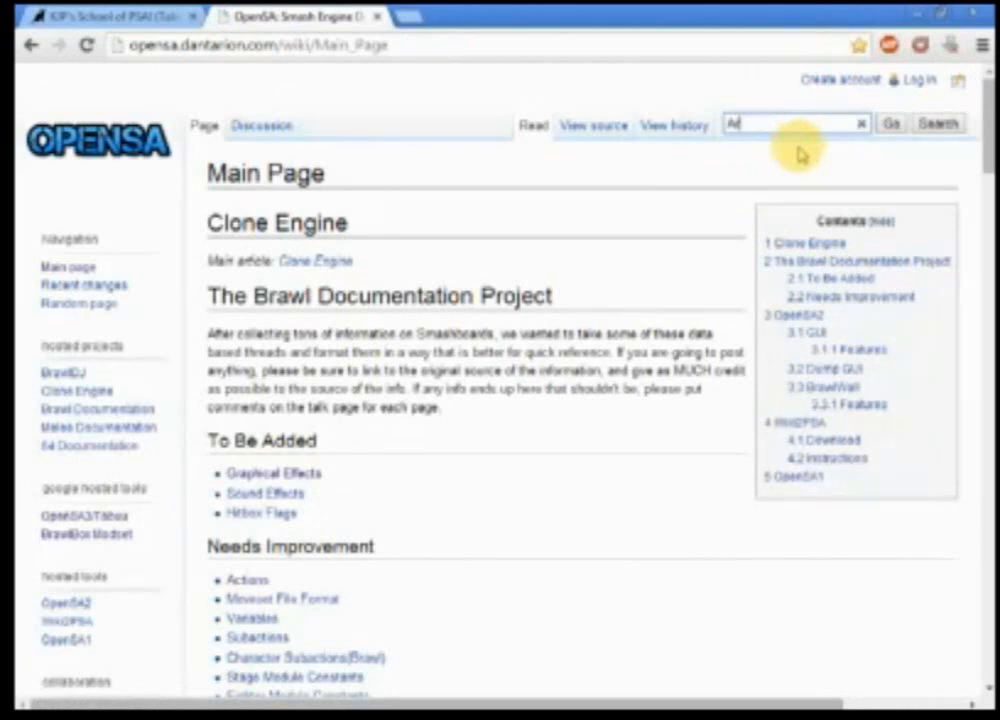
{"action": "type", "text": "ticle Floa"}
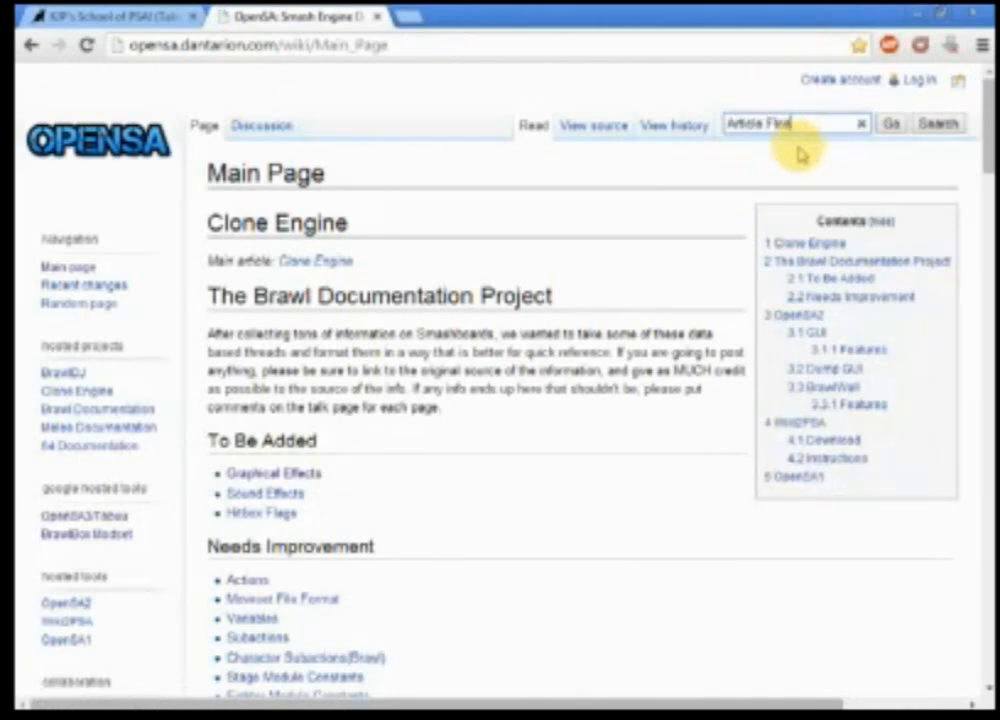
{"action": "type", "text": "ting Points"}
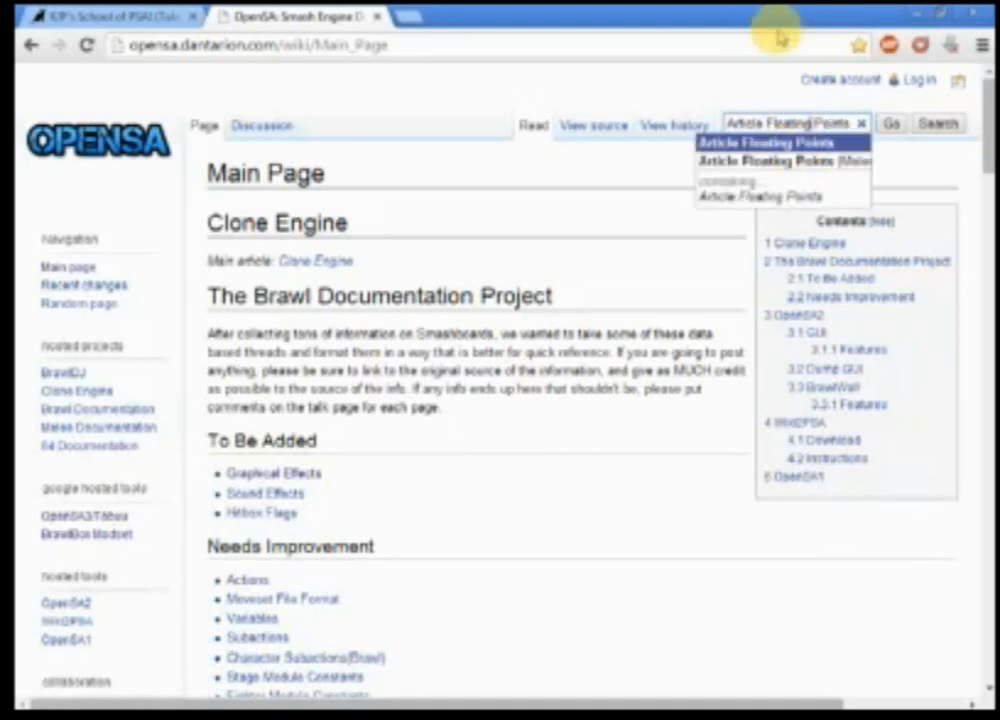
{"action": "left_click", "coordinate": [318, 45]}
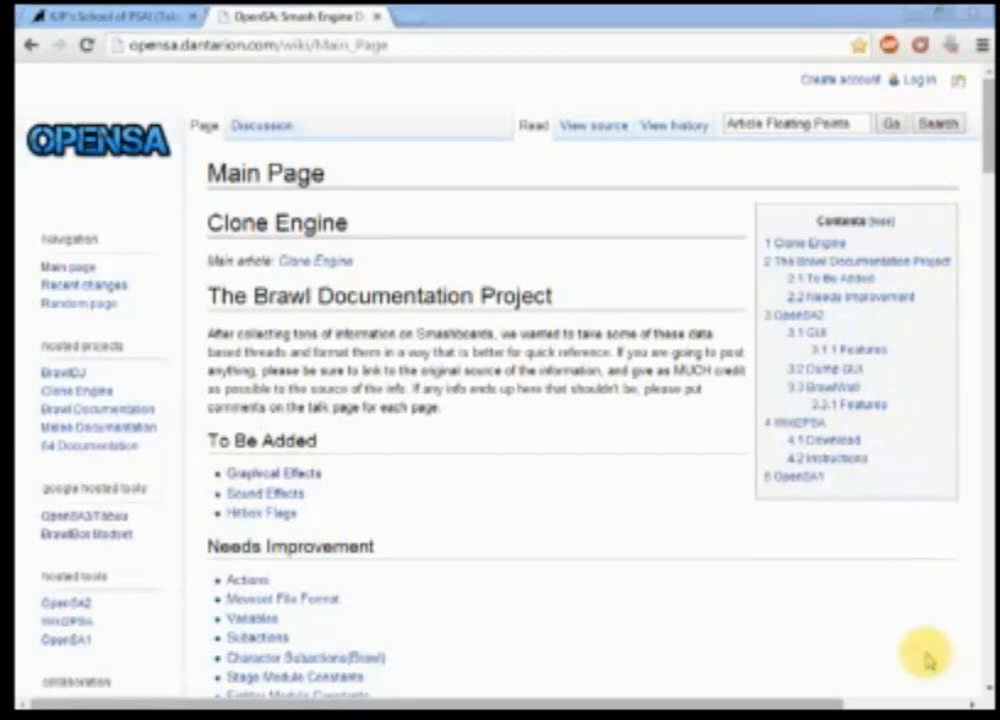
{"action": "key", "text": "ctrl+l"}
{"action": "left_click", "coordinate": [855, 123]}
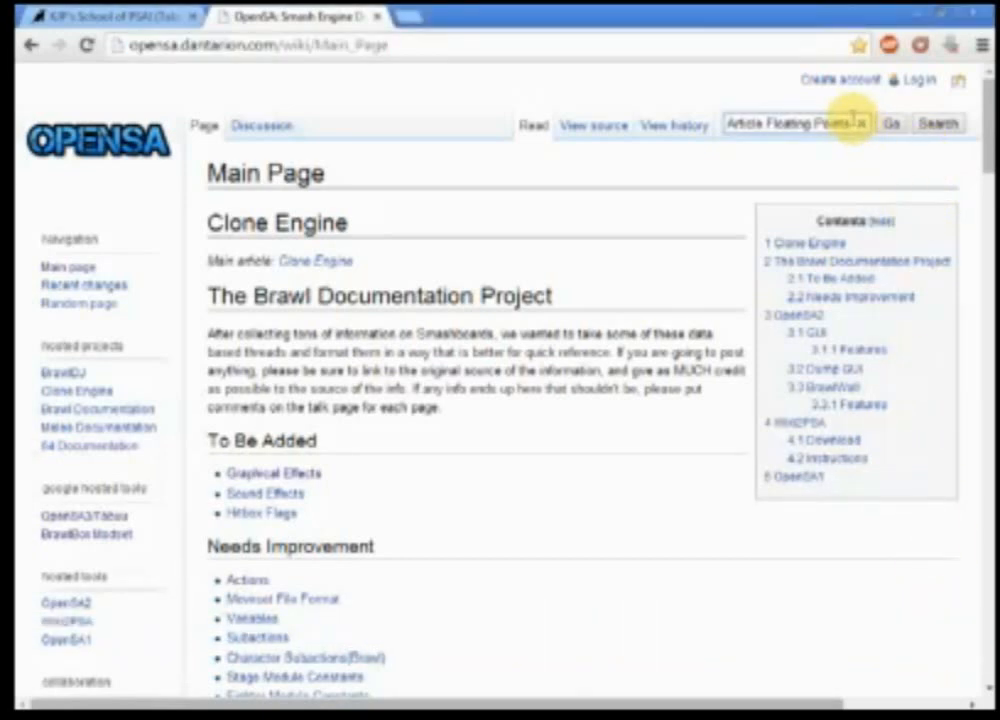
{"action": "left_click", "coordinate": [845, 139]}
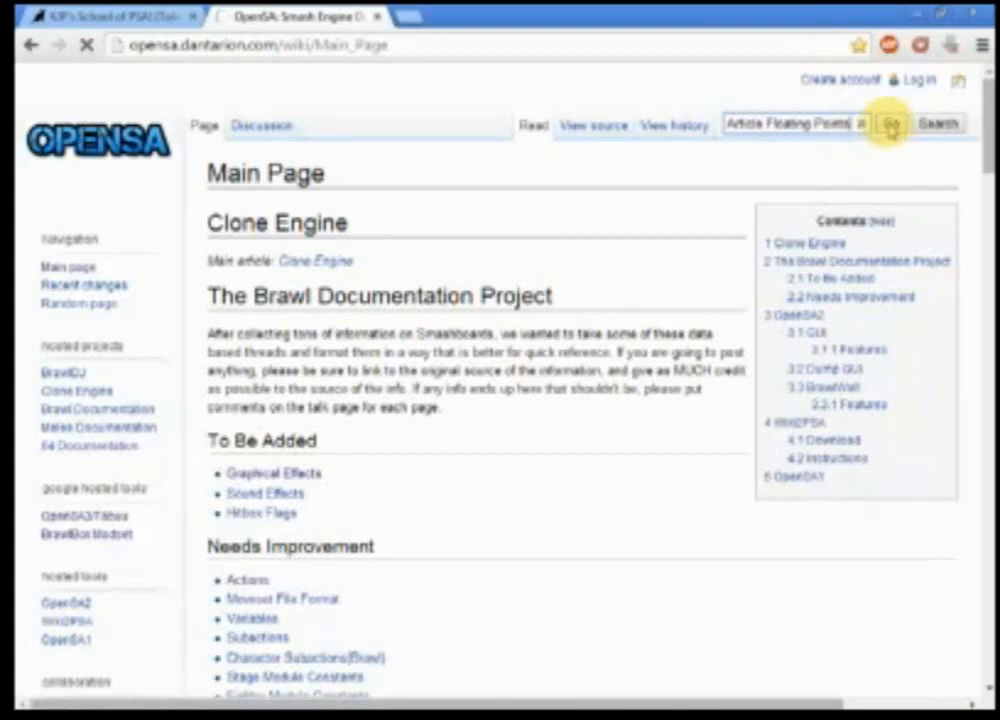
Step: Jump to Mario's Fireball and Cape tables on the Article Floating Points page
{"action": "scroll", "coordinate": [575, 415], "scroll_direction": "down", "scroll_amount": 2}
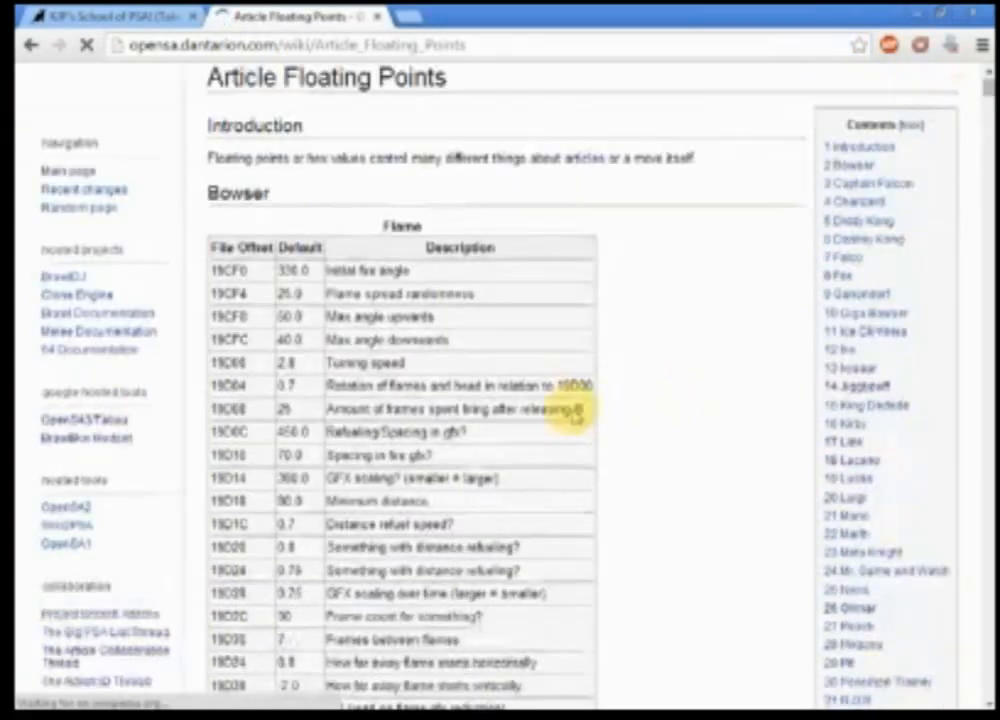
{"action": "scroll", "coordinate": [575, 410], "scroll_direction": "down", "scroll_amount": 2}
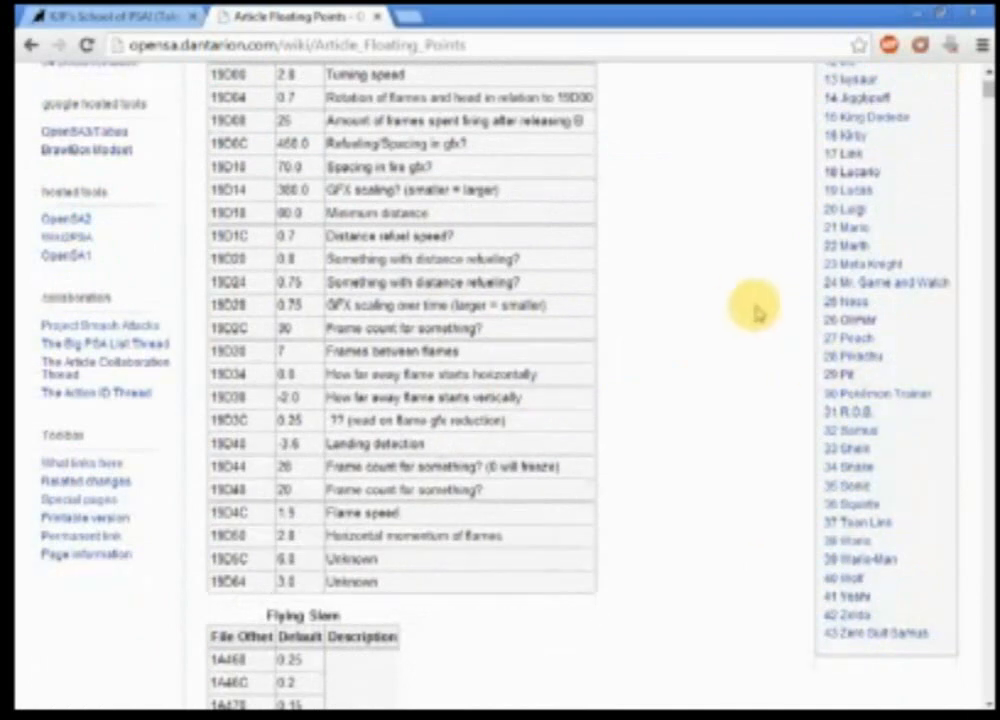
{"action": "left_click", "coordinate": [846, 227]}
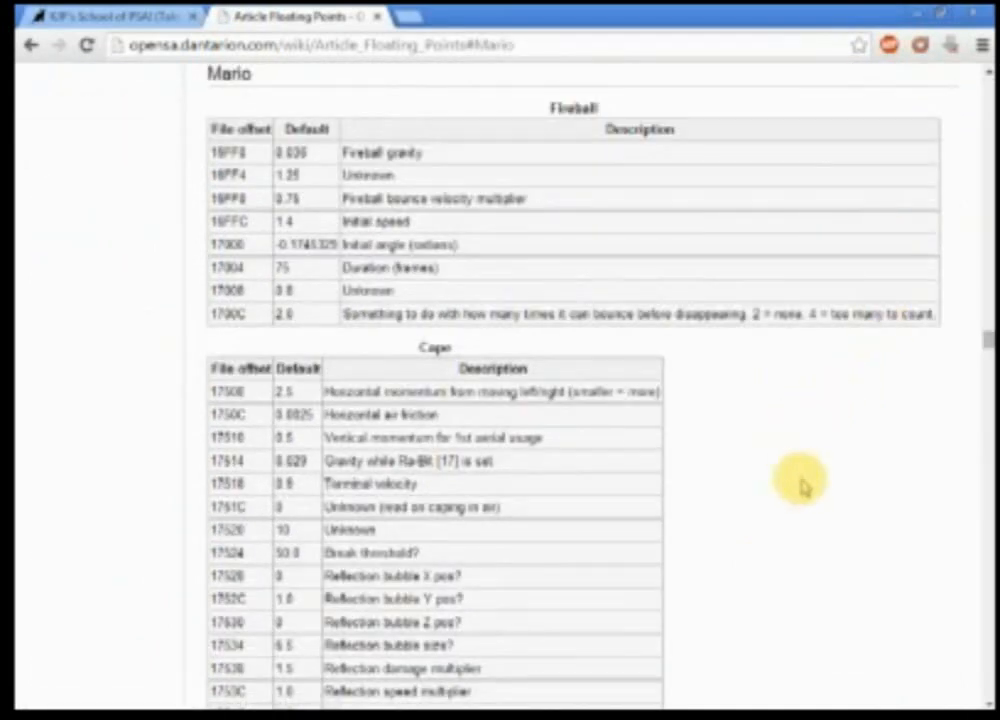
{"action": "scroll", "coordinate": [799, 480], "scroll_direction": "up", "scroll_amount": 2}
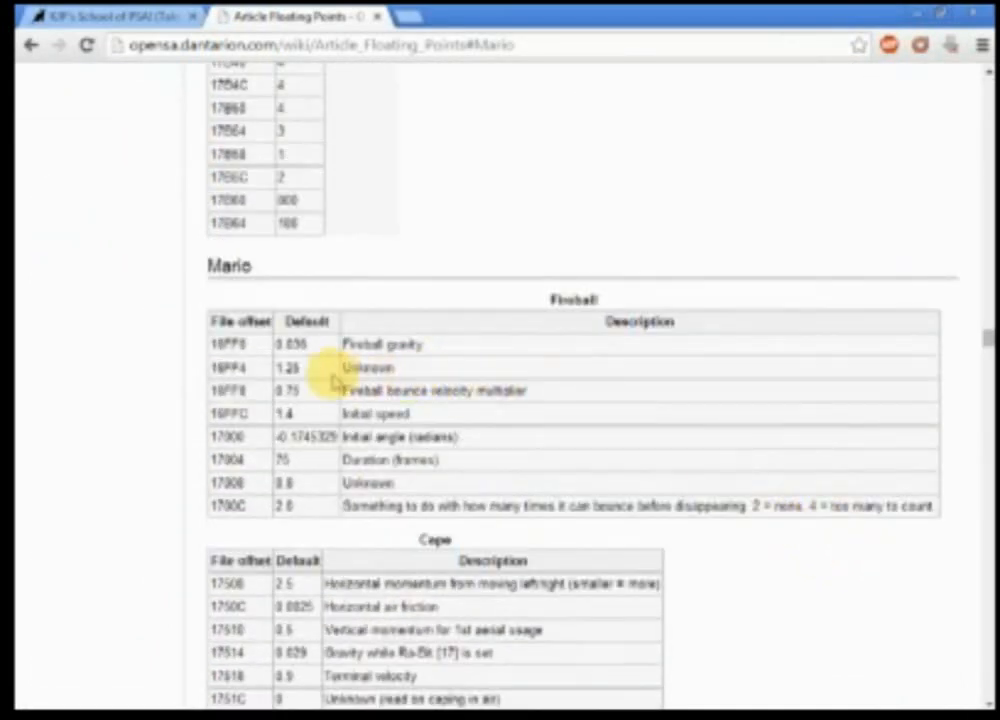
Step: Return to BrawlBox, select ExtraParams1, and restore its window to sit over the wiki page
{"action": "key", "text": "alt+Tab"}
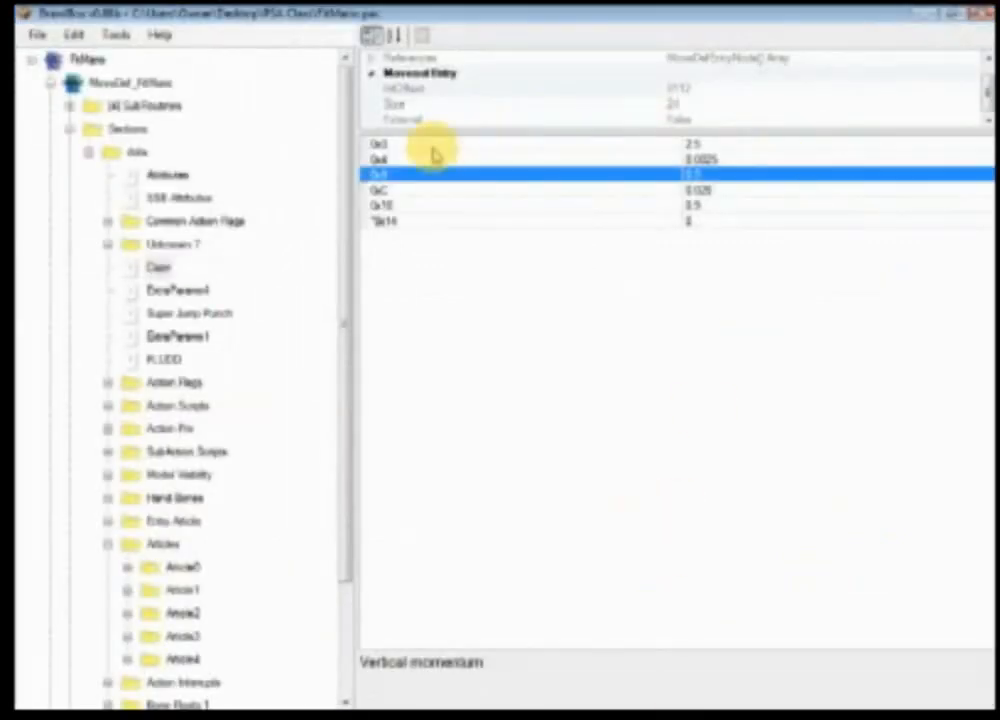
{"action": "left_click", "coordinate": [178, 337]}
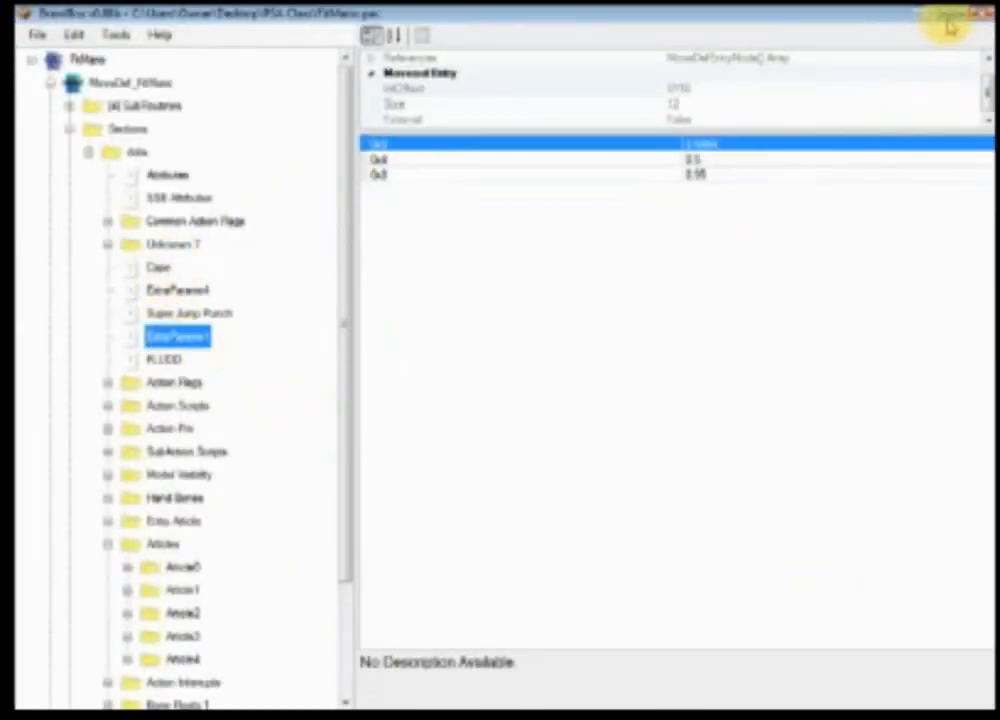
{"action": "double_click", "coordinate": [893, 18]}
{"action": "left_click_drag", "start_coordinate": [481, 75], "coordinate": [915, 85]}
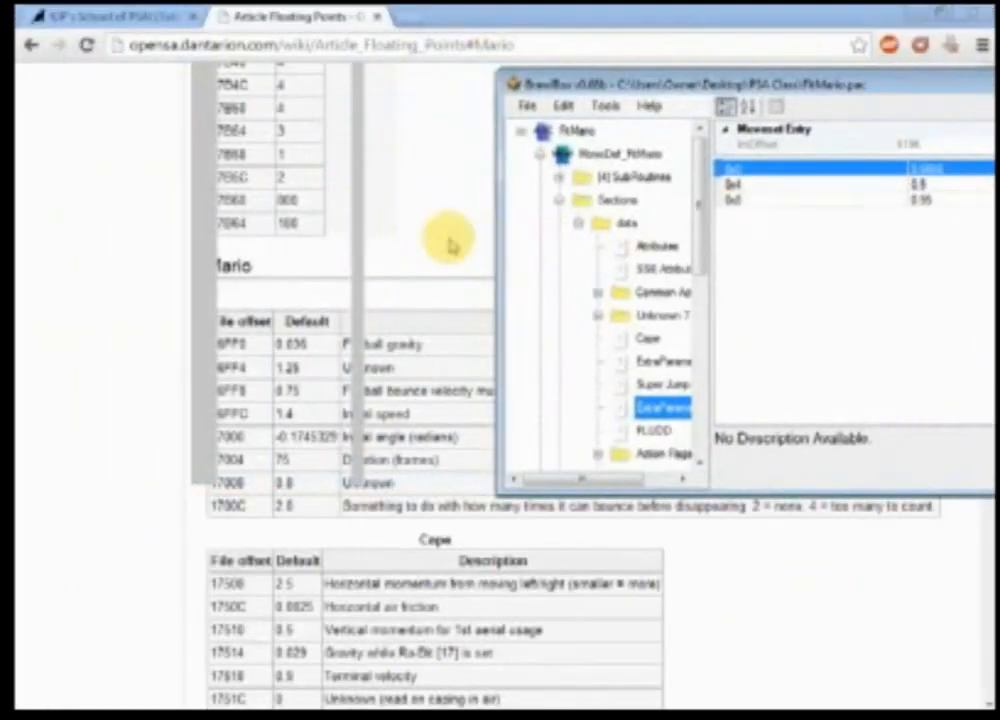
{"action": "left_click", "coordinate": [446, 241]}
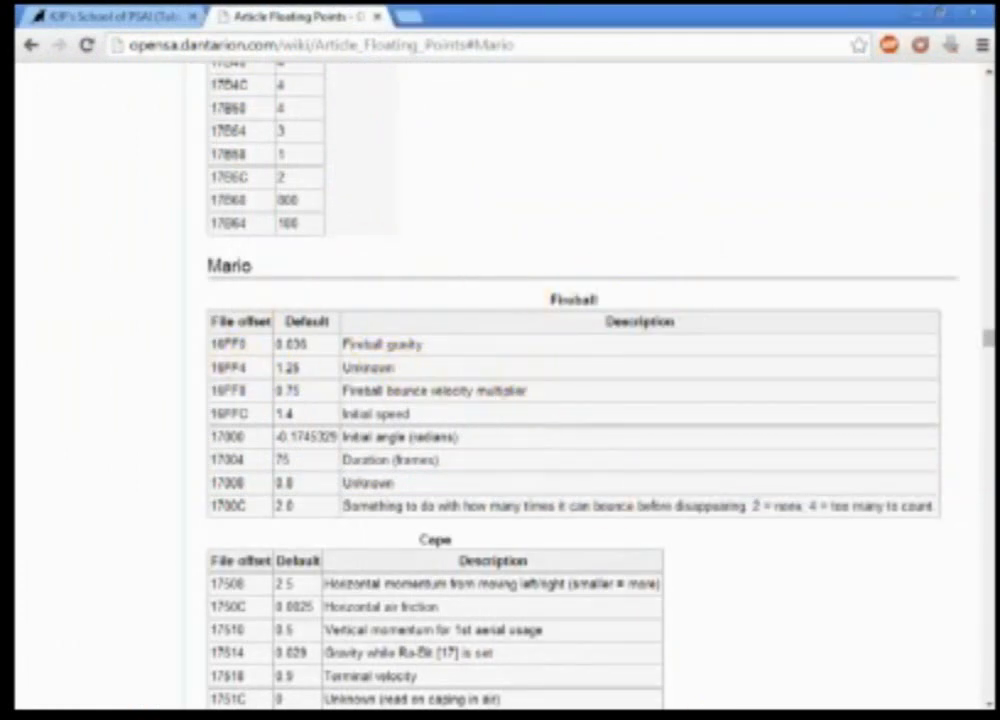
{"action": "left_click", "coordinate": [680, 715]}
{"action": "left_click", "coordinate": [620, 490]}
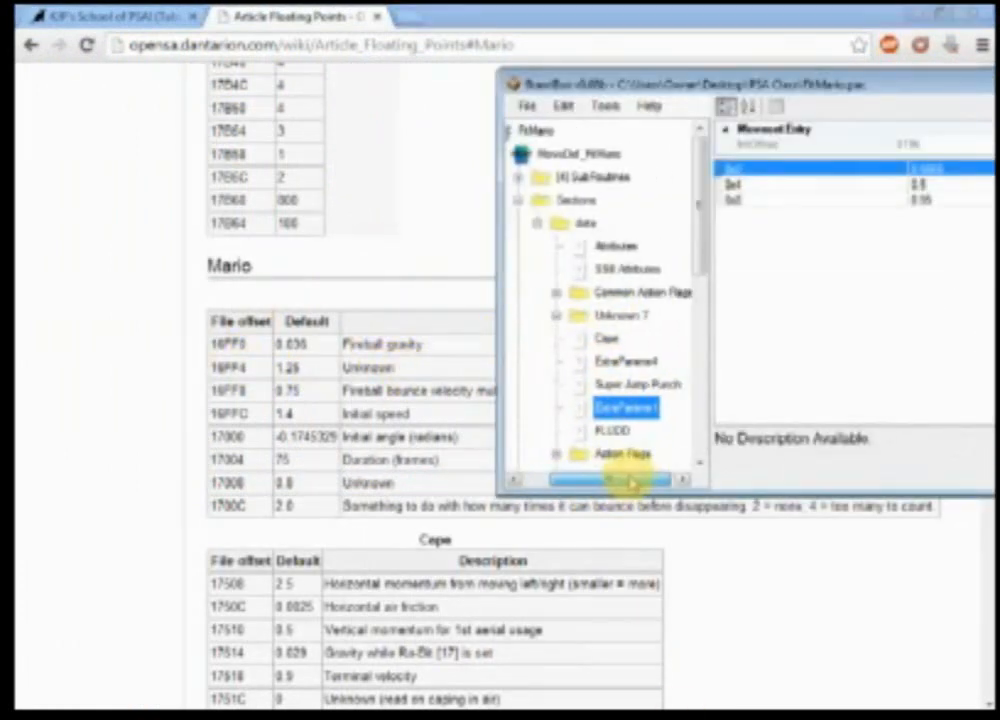
{"action": "left_click_drag", "start_coordinate": [752, 80], "coordinate": [444, 139]}
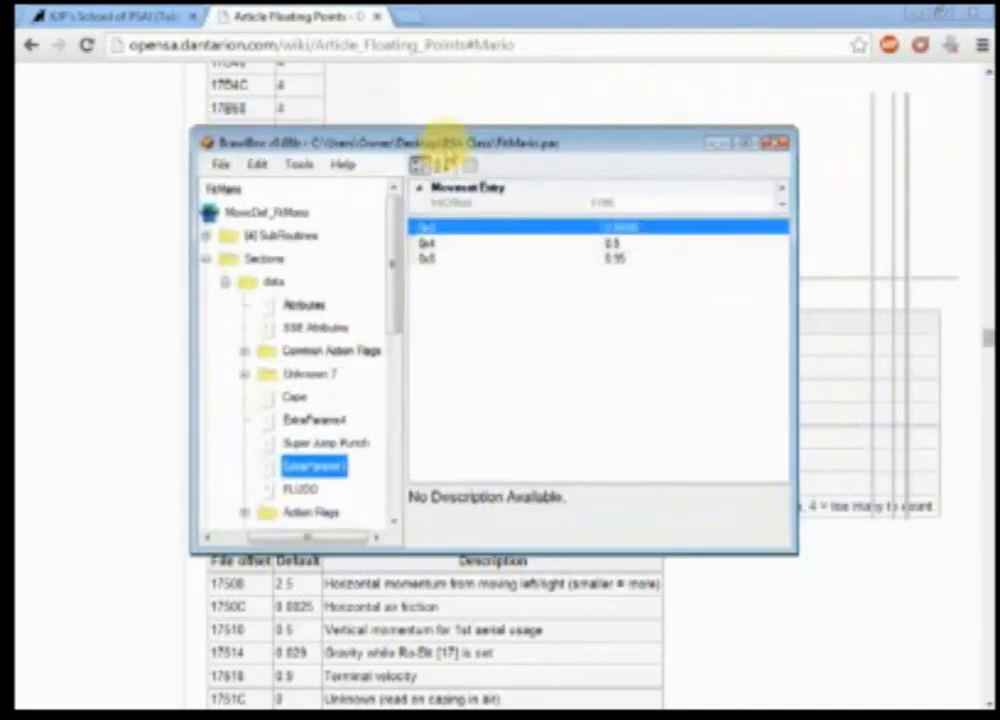
{"action": "left_click_drag", "start_coordinate": [988, 12], "coordinate": [805, 117]}
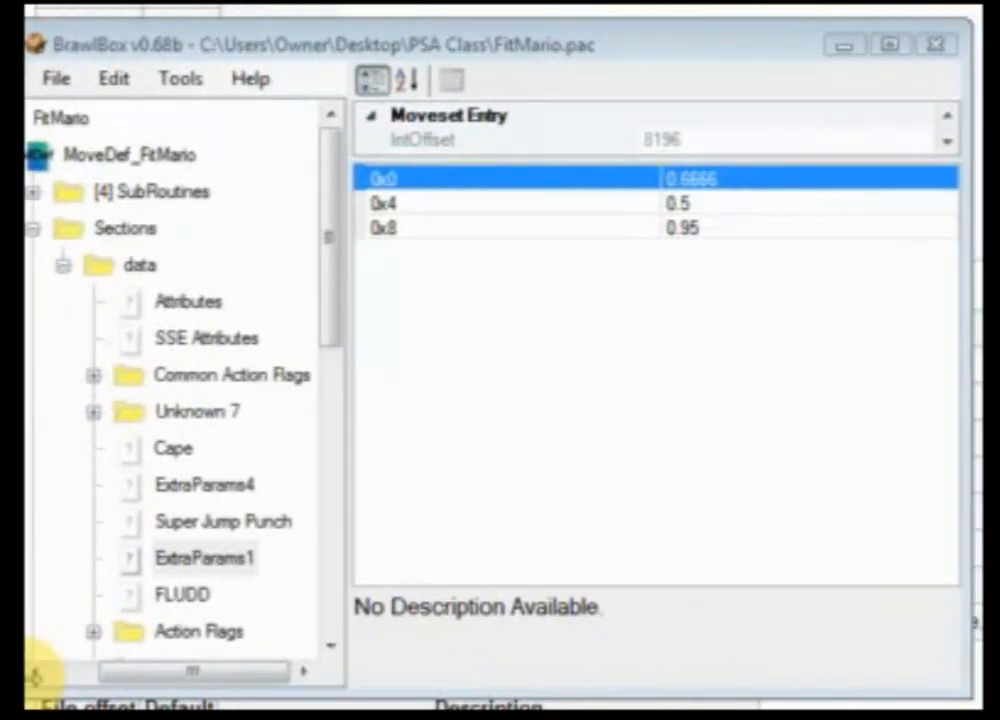
Step: Browse the Articles folder, expanding Article0 and Article1 to view their contents
{"action": "left_click", "coordinate": [345, 557]}
{"action": "left_click_drag", "start_coordinate": [355, 290], "coordinate": [347, 368]}
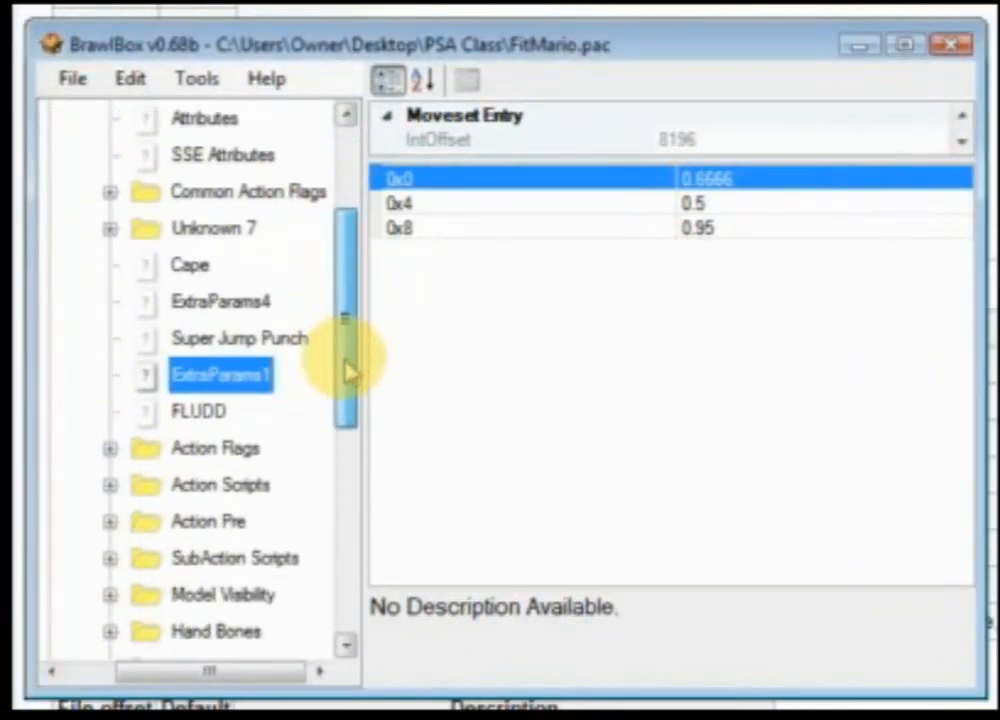
{"action": "left_click", "coordinate": [486, 10]}
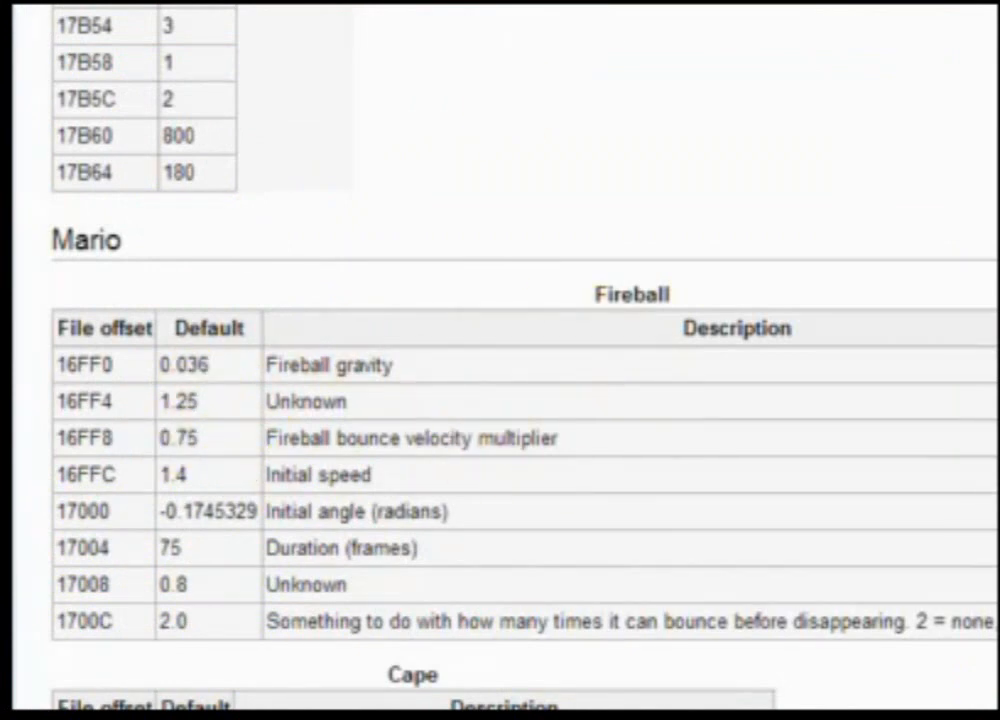
{"action": "left_click", "coordinate": [745, 714]}
{"action": "left_click_drag", "start_coordinate": [362, 340], "coordinate": [340, 515]}
{"action": "left_click", "coordinate": [140, 338]}
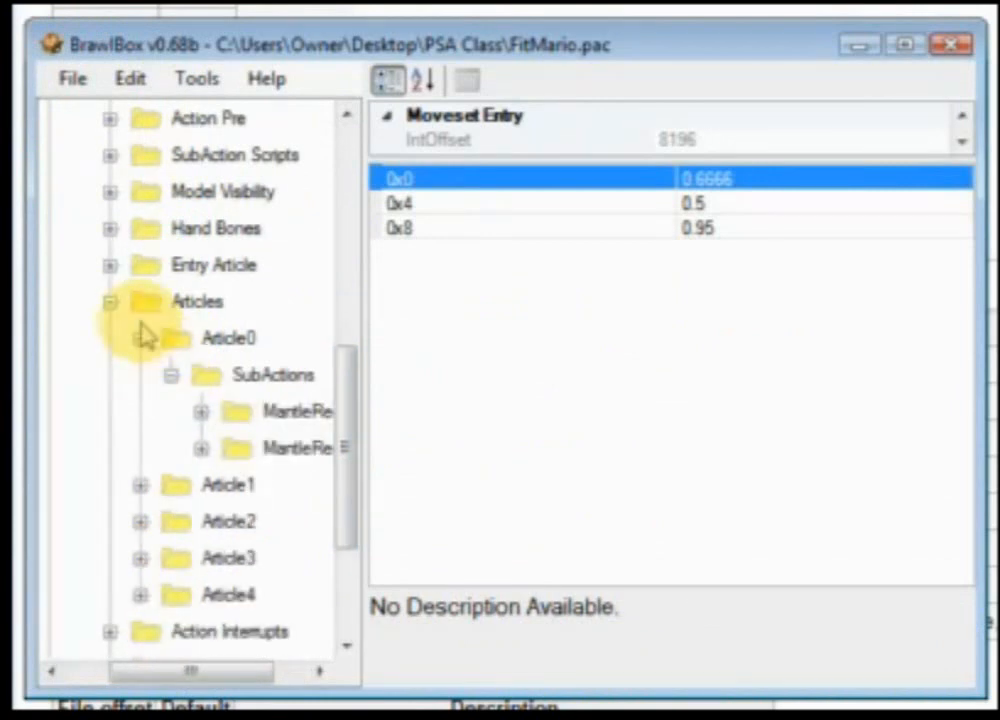
{"action": "left_click", "coordinate": [140, 338]}
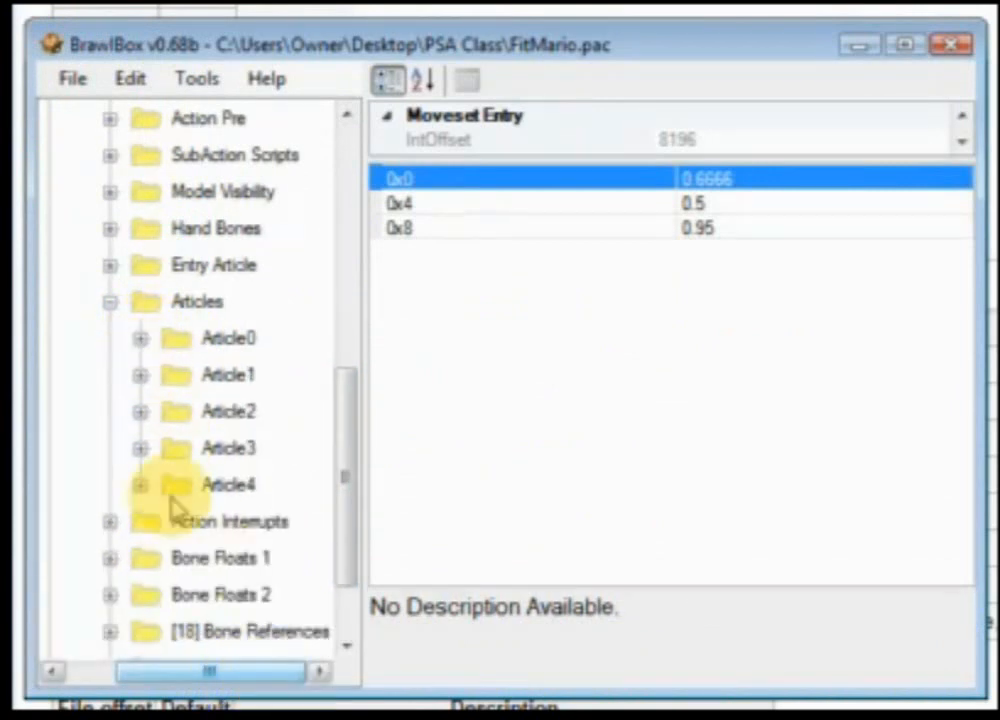
{"action": "left_click", "coordinate": [140, 375]}
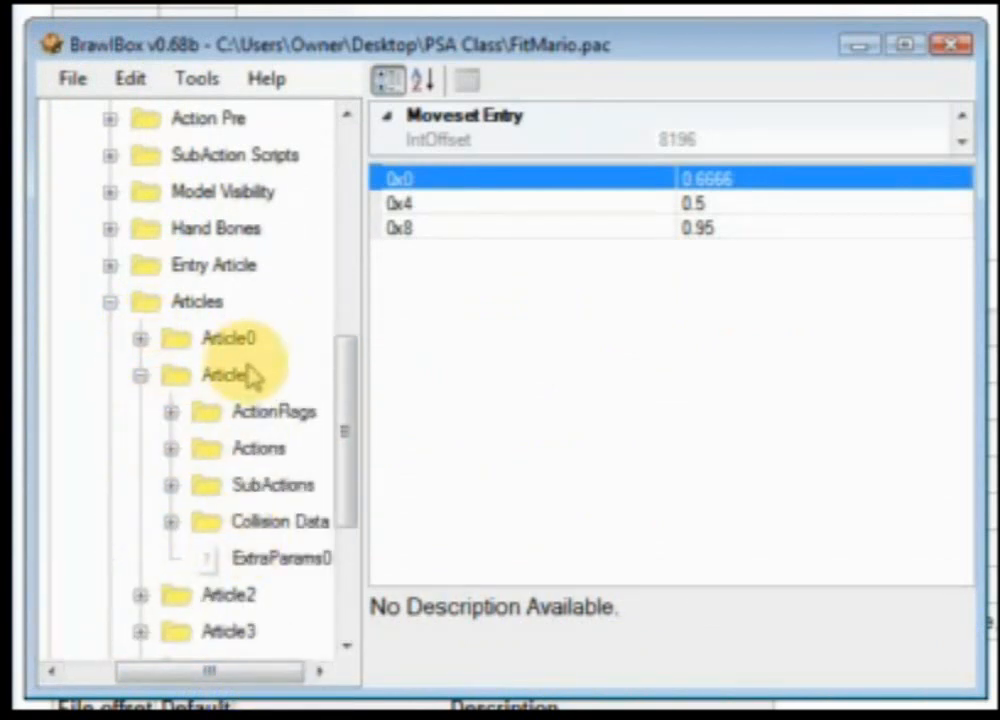
{"action": "mouse_move", "coordinate": [352, 393]}
{"action": "left_mouse_down"}
{"action": "mouse_move", "coordinate": [352, 446]}
{"action": "mouse_move", "coordinate": [350, 417]}
{"action": "left_mouse_up"}
{"action": "left_click", "coordinate": [205, 310]}
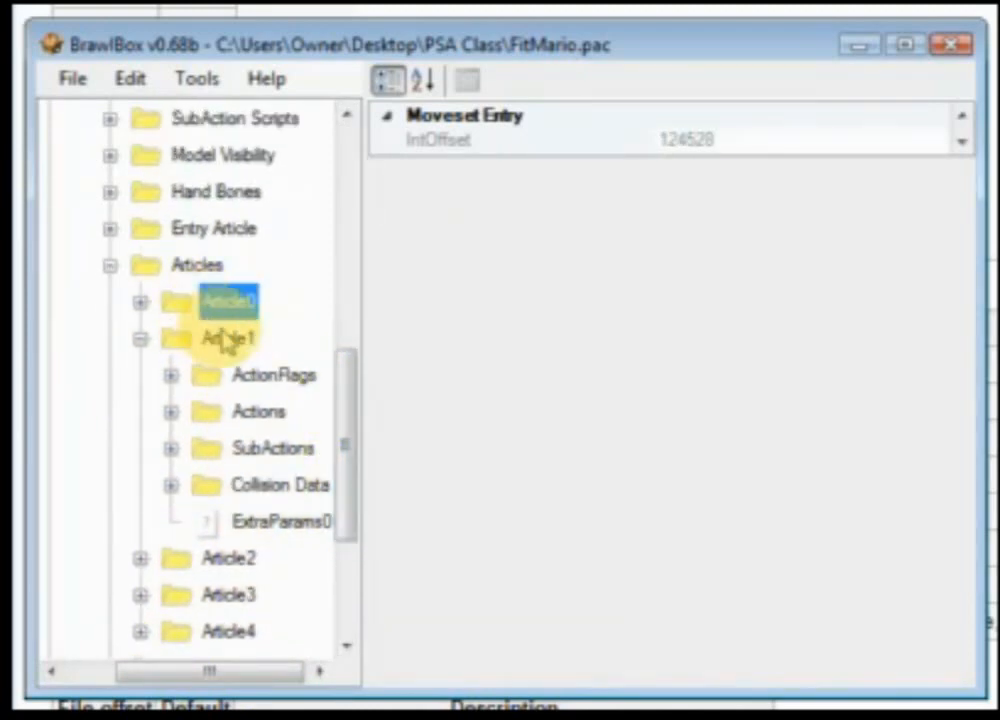
{"action": "left_click", "coordinate": [222, 339]}
{"action": "left_click_drag", "start_coordinate": [350, 424], "coordinate": [350, 475]}
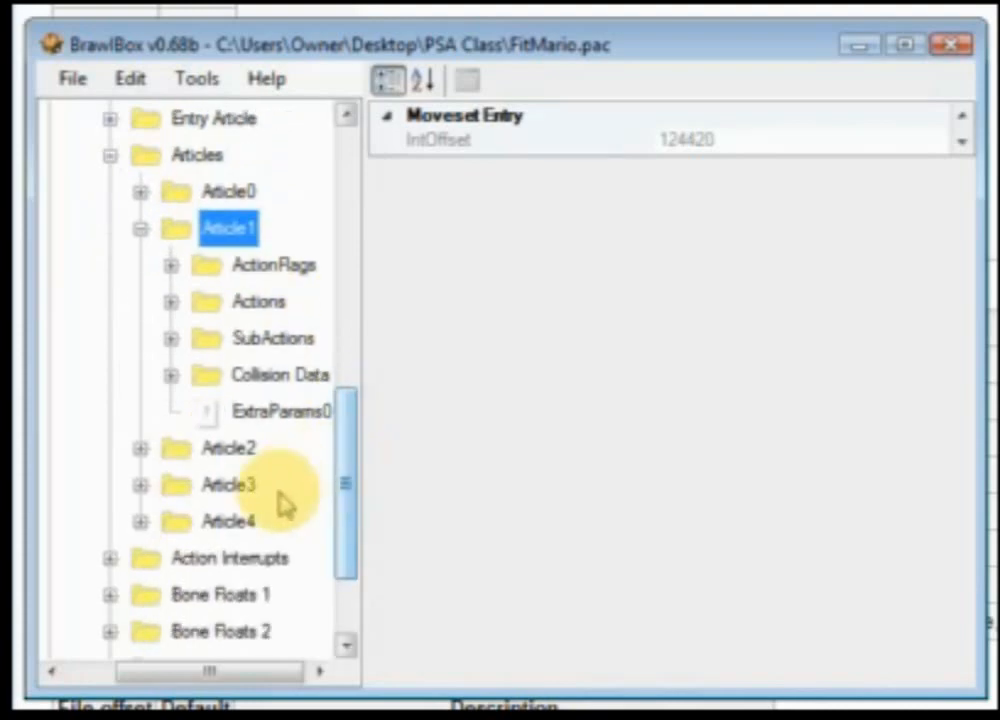
Step: Expand Article2's SubActions, open the Heavy folder, and view its Main script
{"action": "left_click", "coordinate": [141, 448]}
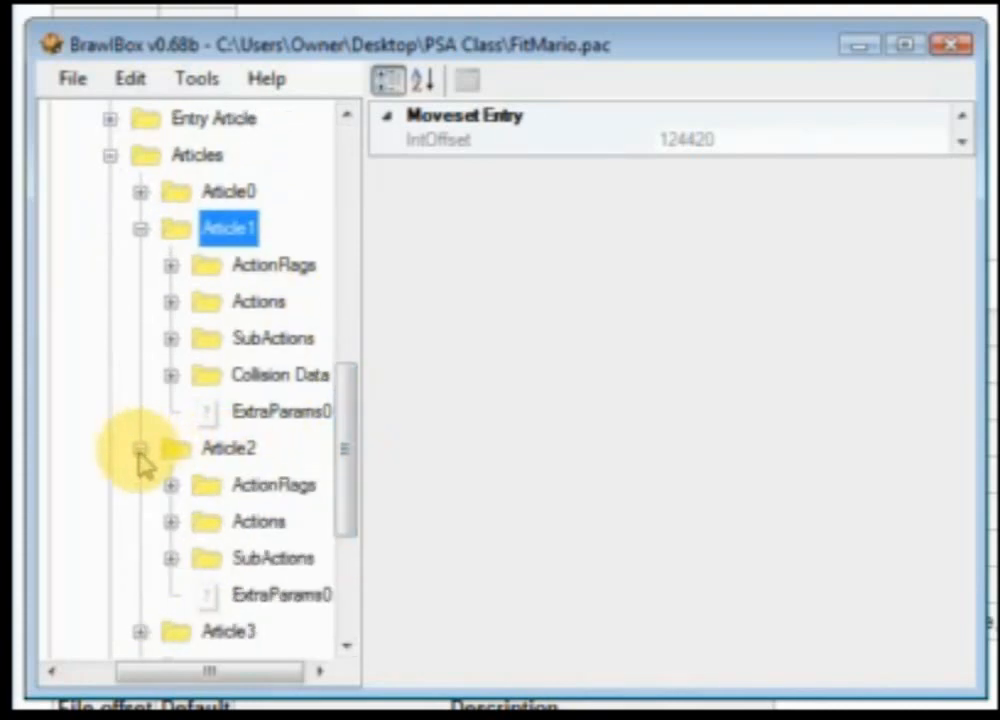
{"action": "left_click", "coordinate": [171, 557]}
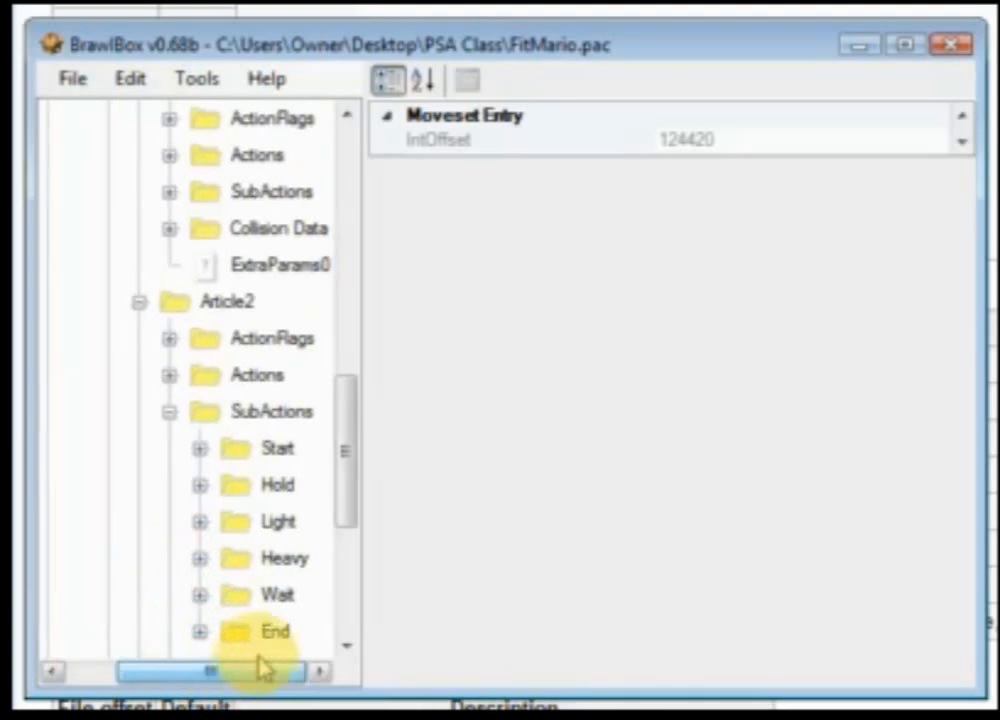
{"action": "scroll", "coordinate": [219, 646], "scroll_direction": "down", "scroll_amount": 1}
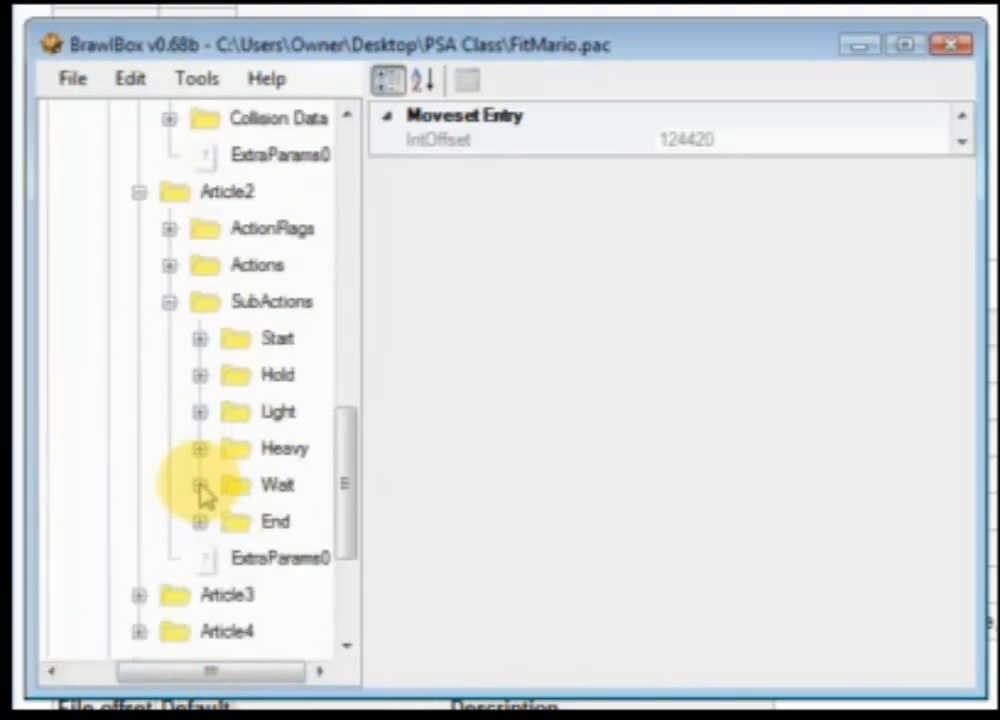
{"action": "left_click", "coordinate": [204, 449]}
{"action": "left_click", "coordinate": [206, 450]}
{"action": "left_click", "coordinate": [203, 449]}
{"action": "left_click", "coordinate": [252, 490]}
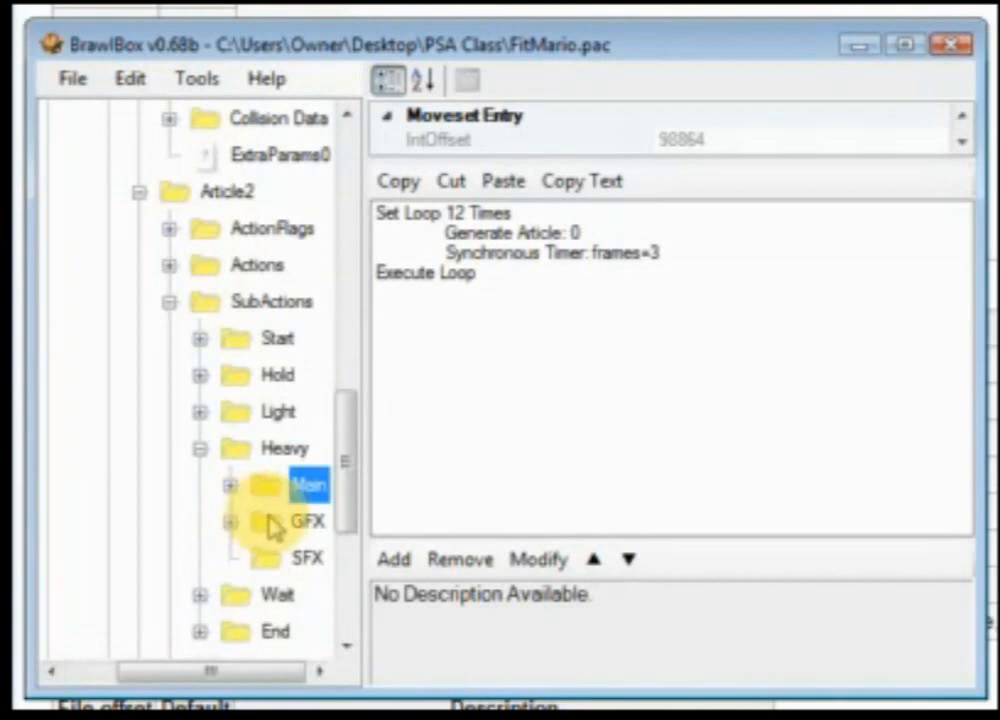
Step: Collapse Article2's Heavy and SubActions folders and Article2 itself
{"action": "left_click", "coordinate": [273, 524]}
{"action": "left_click", "coordinate": [290, 488]}
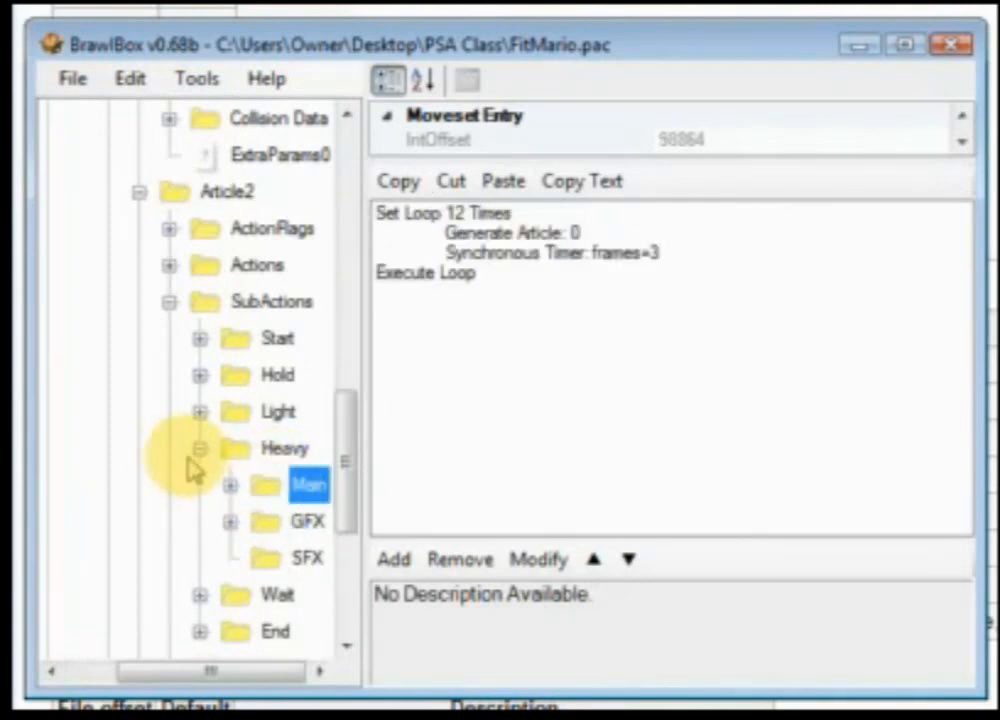
{"action": "left_click", "coordinate": [202, 449]}
{"action": "left_click", "coordinate": [169, 301]}
{"action": "left_click", "coordinate": [139, 191]}
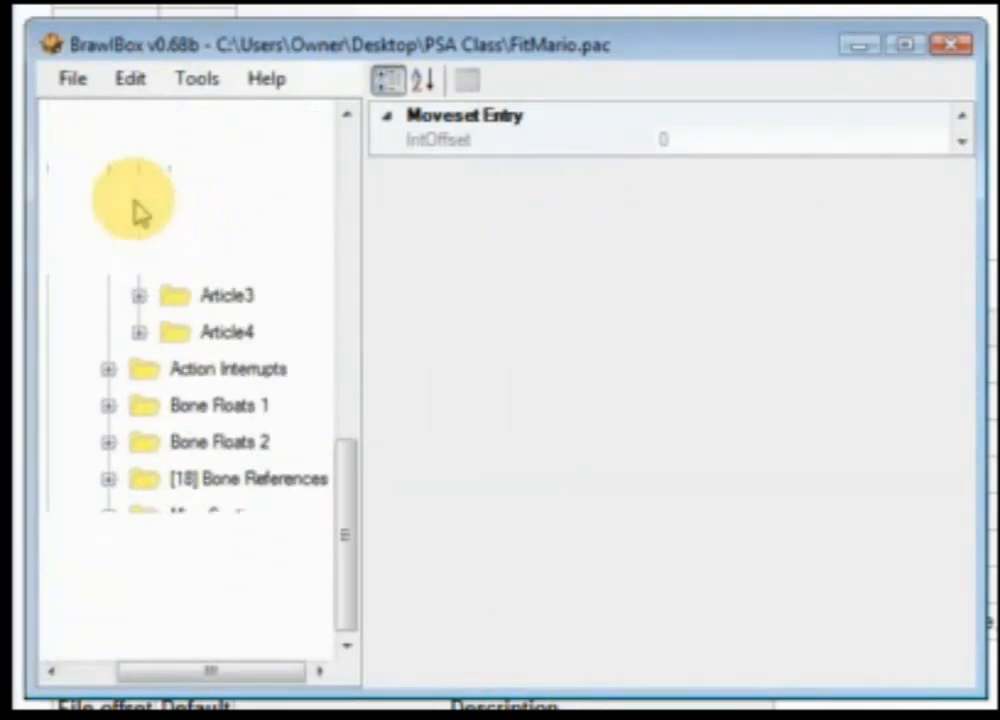
Step: Expand Article3's SubActions and Regular folder and view its Main script
{"action": "left_click", "coordinate": [139, 338]}
{"action": "left_click", "coordinate": [169, 448]}
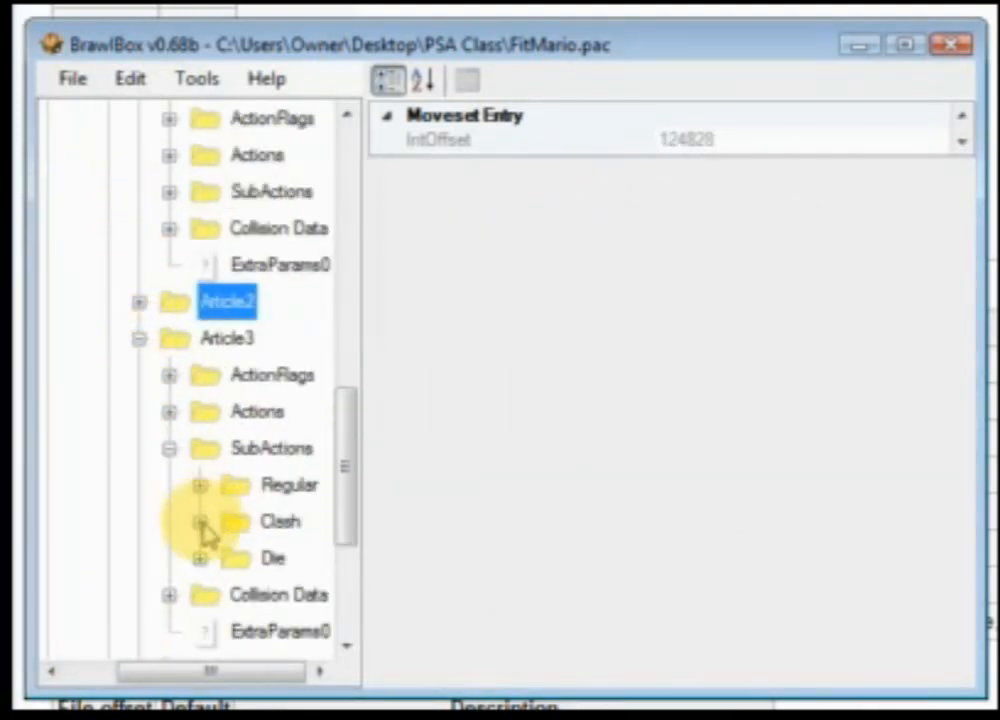
{"action": "left_click", "coordinate": [200, 485]}
{"action": "left_click", "coordinate": [230, 521]}
{"action": "left_click", "coordinate": [262, 523]}
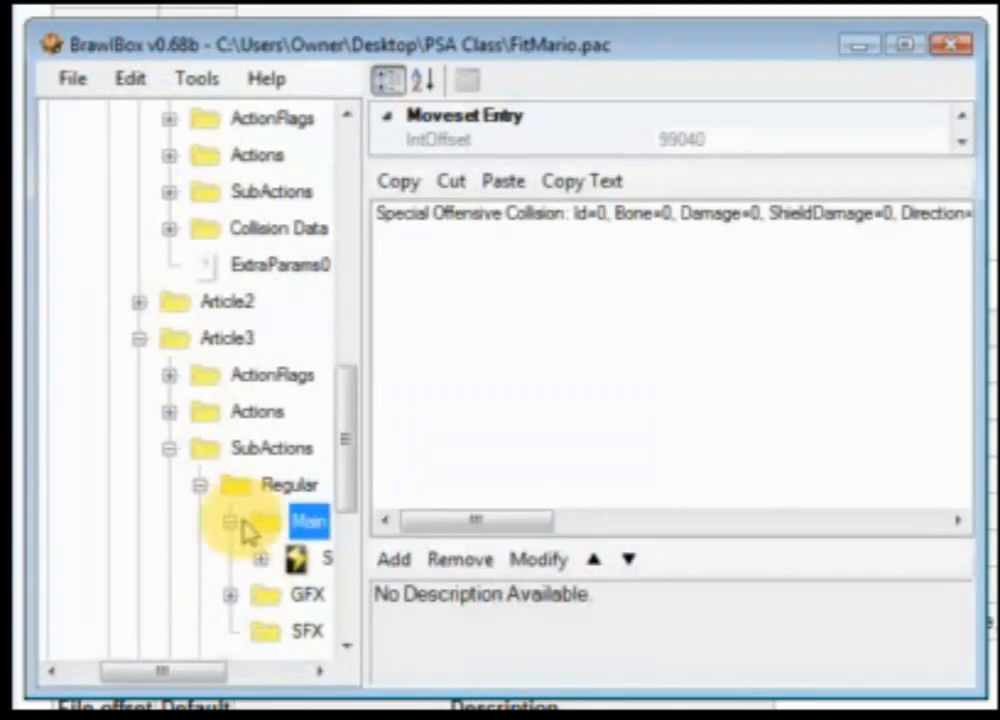
Step: Expand Article3's Clash and Die subaction folders and view their Main and GFX entries
{"action": "left_click", "coordinate": [228, 521]}
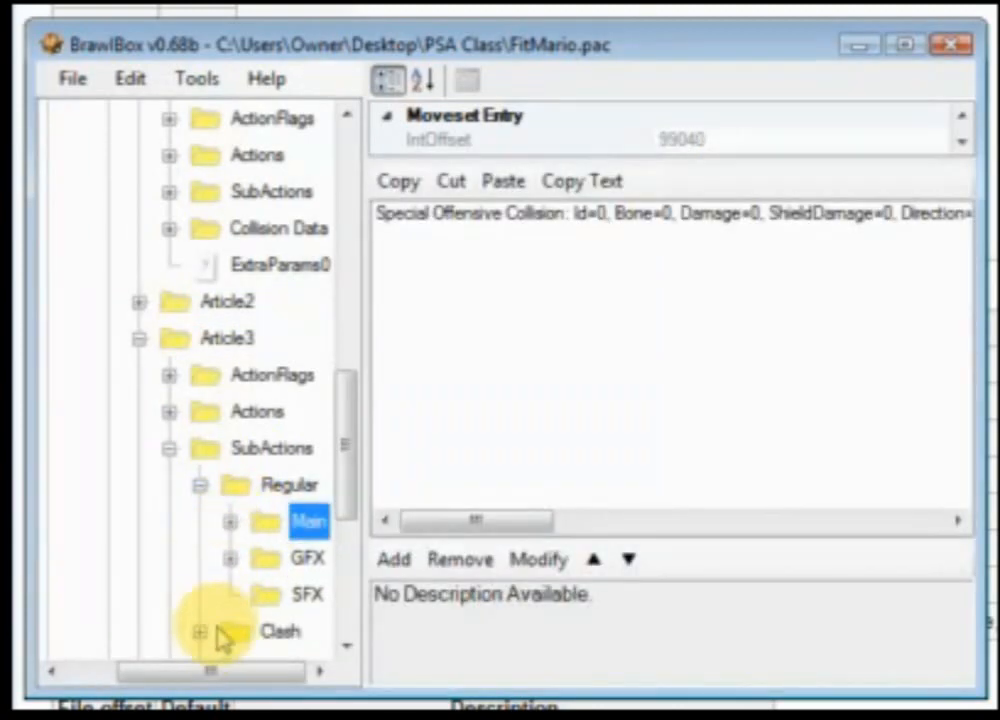
{"action": "scroll", "coordinate": [200, 550], "scroll_direction": "down", "scroll_amount": 1}
{"action": "left_click", "coordinate": [201, 558]}
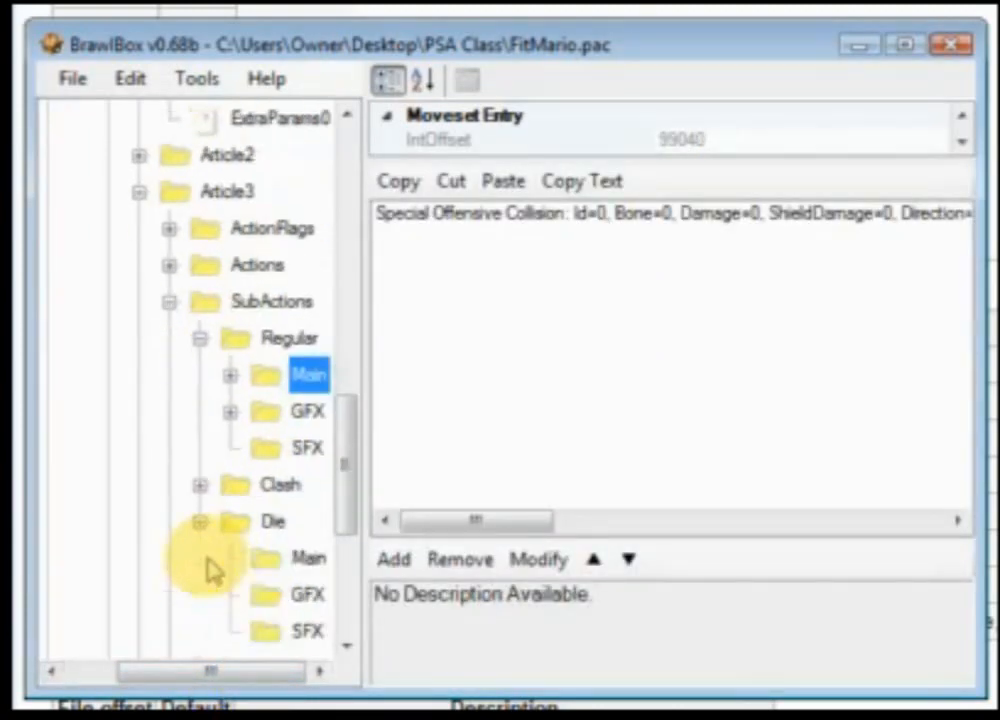
{"action": "left_click", "coordinate": [280, 558]}
{"action": "left_click", "coordinate": [200, 521]}
{"action": "left_click", "coordinate": [200, 484]}
{"action": "left_click", "coordinate": [278, 484]}
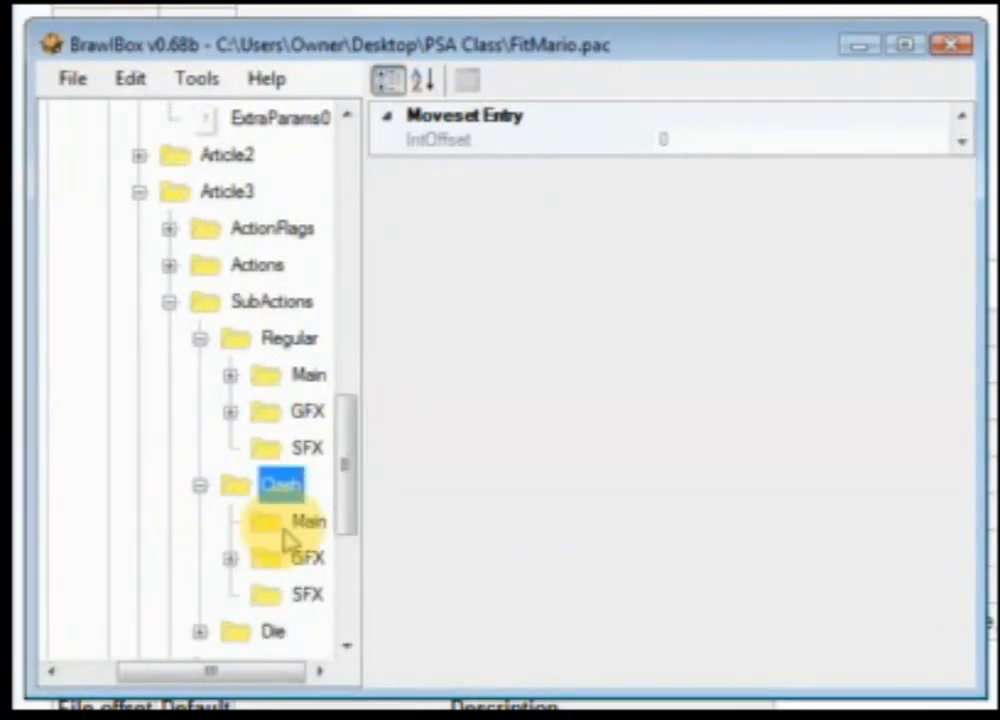
{"action": "left_click", "coordinate": [306, 558]}
Step: Collapse Article3's subaction folders, SubActions and Article3 itself
{"action": "left_click", "coordinate": [199, 486]}
{"action": "left_click", "coordinate": [265, 376]}
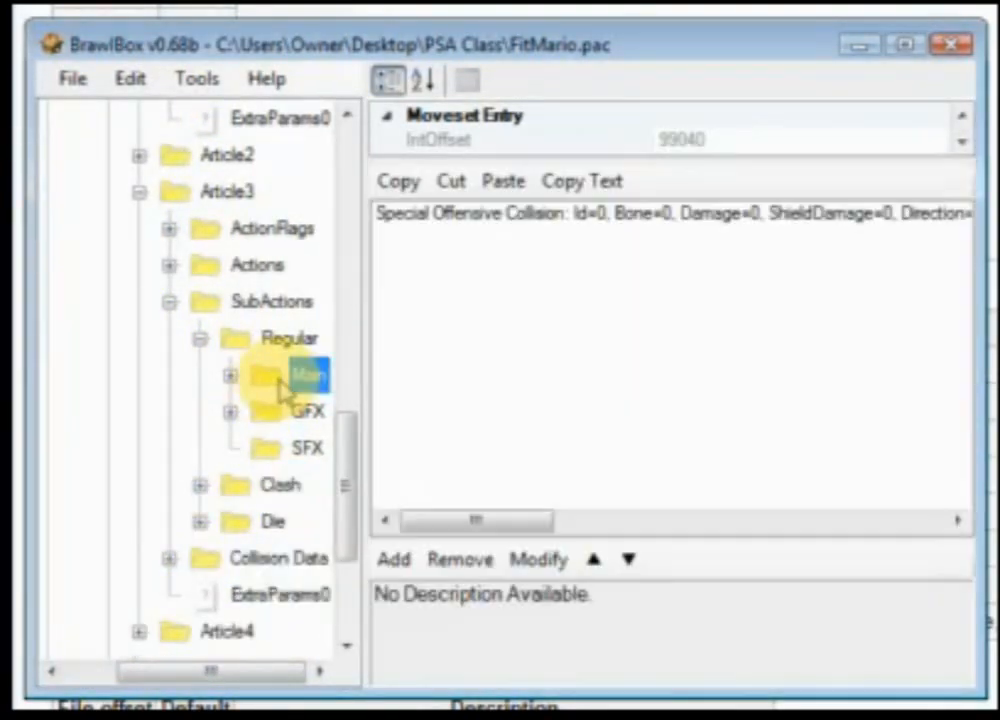
{"action": "left_click", "coordinate": [201, 340]}
{"action": "left_click", "coordinate": [169, 301]}
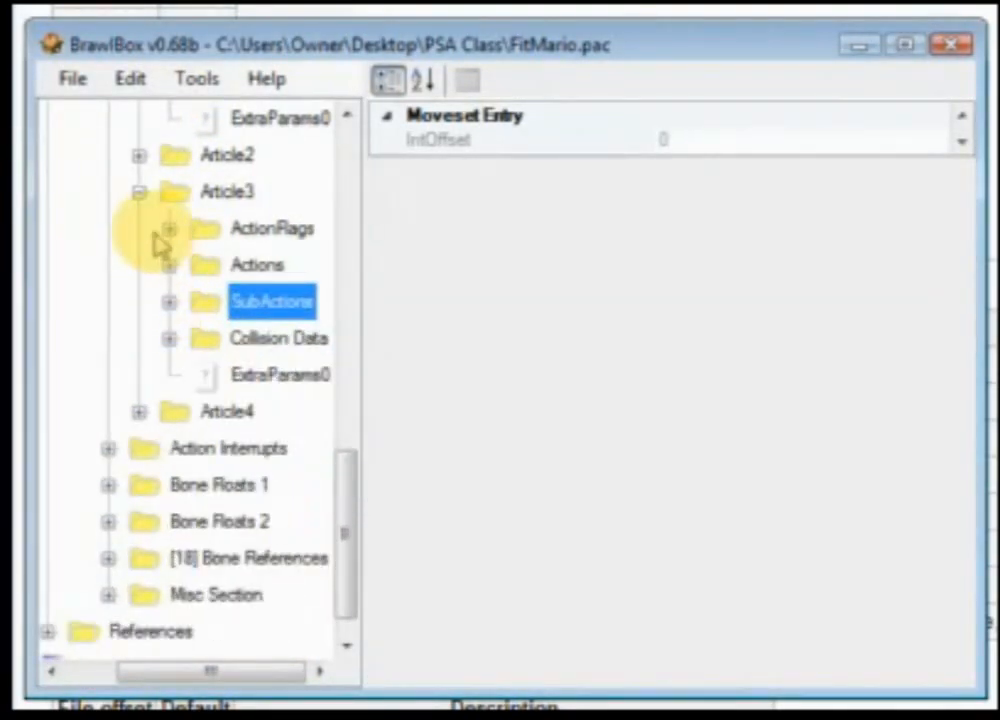
{"action": "left_click", "coordinate": [139, 191]}
Step: Expand Article4's Actions and SubActions, open the Regular folder and view its Main script
{"action": "left_click", "coordinate": [212, 374]}
{"action": "left_click", "coordinate": [139, 375]}
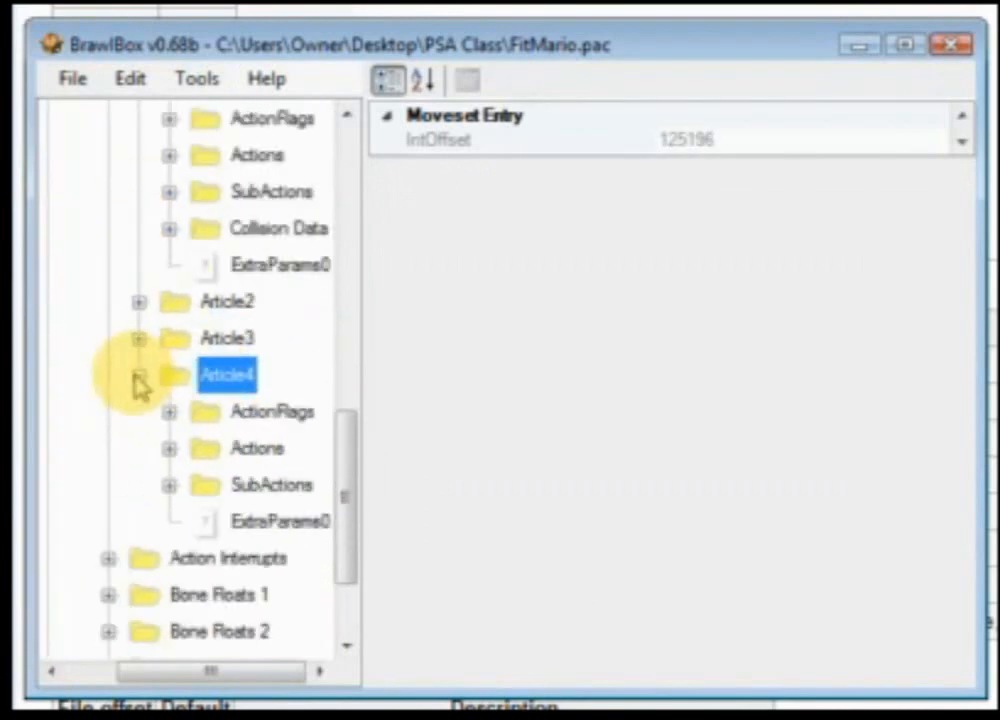
{"action": "left_click", "coordinate": [169, 448]}
{"action": "left_click", "coordinate": [199, 485]}
{"action": "left_click", "coordinate": [199, 485]}
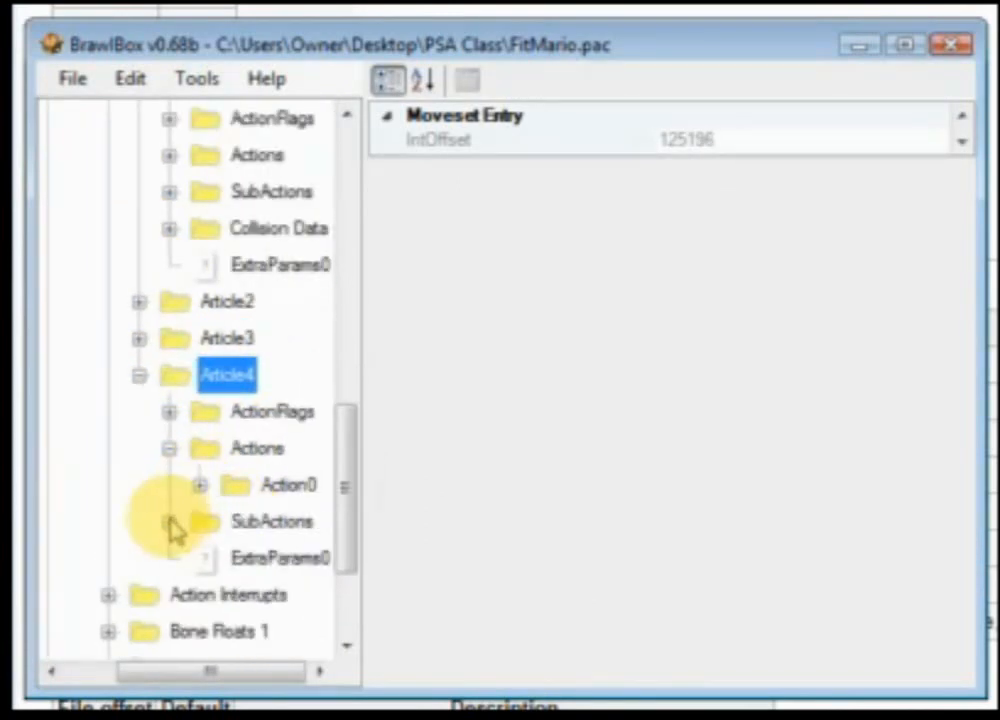
{"action": "left_click", "coordinate": [169, 521]}
{"action": "double_click", "coordinate": [222, 558]}
{"action": "left_click", "coordinate": [286, 568]}
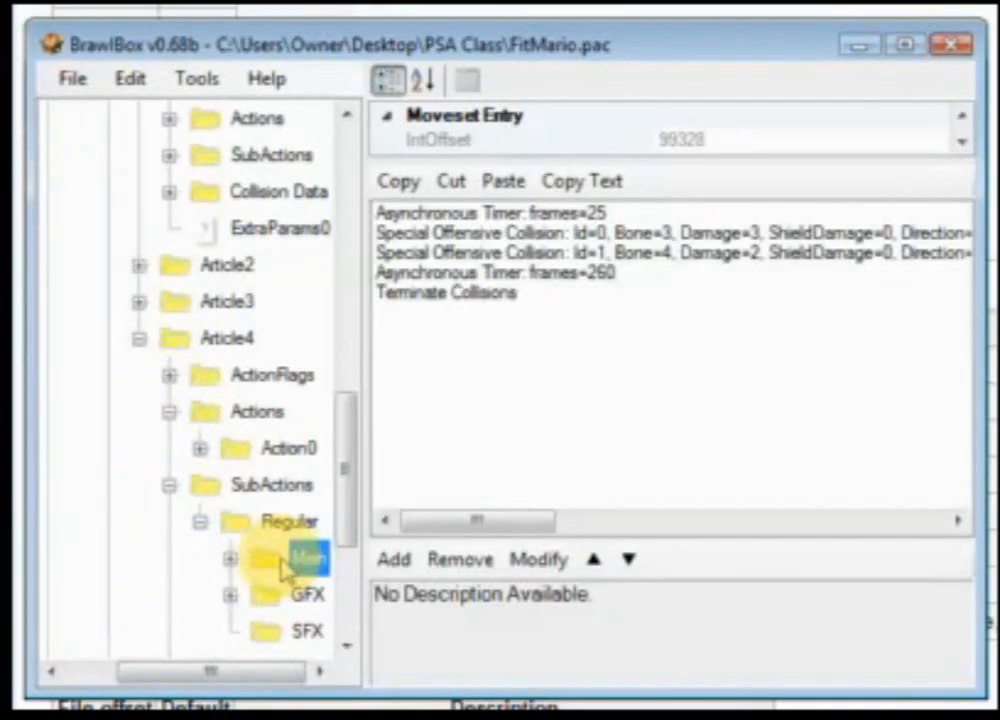
{"action": "left_click", "coordinate": [199, 521]}
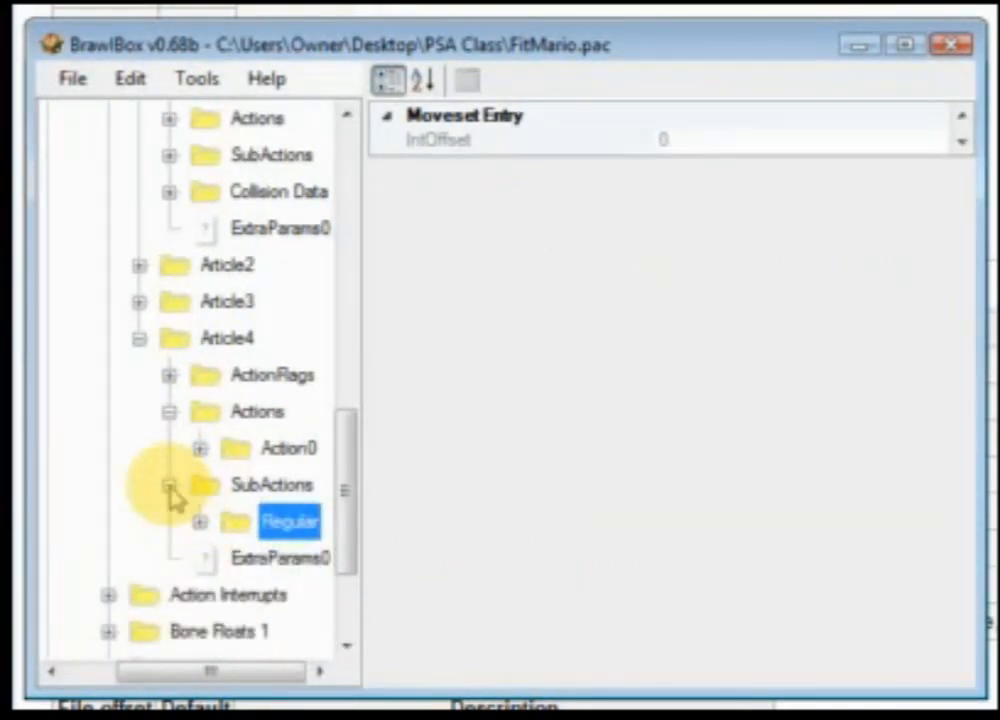
Step: Collapse Article4's folders and open Article1's ExtraParams0 parameters
{"action": "left_click", "coordinate": [169, 485]}
{"action": "left_click", "coordinate": [169, 411]}
{"action": "left_click", "coordinate": [139, 338]}
{"action": "scroll", "coordinate": [218, 475], "scroll_direction": "up", "scroll_amount": 2}
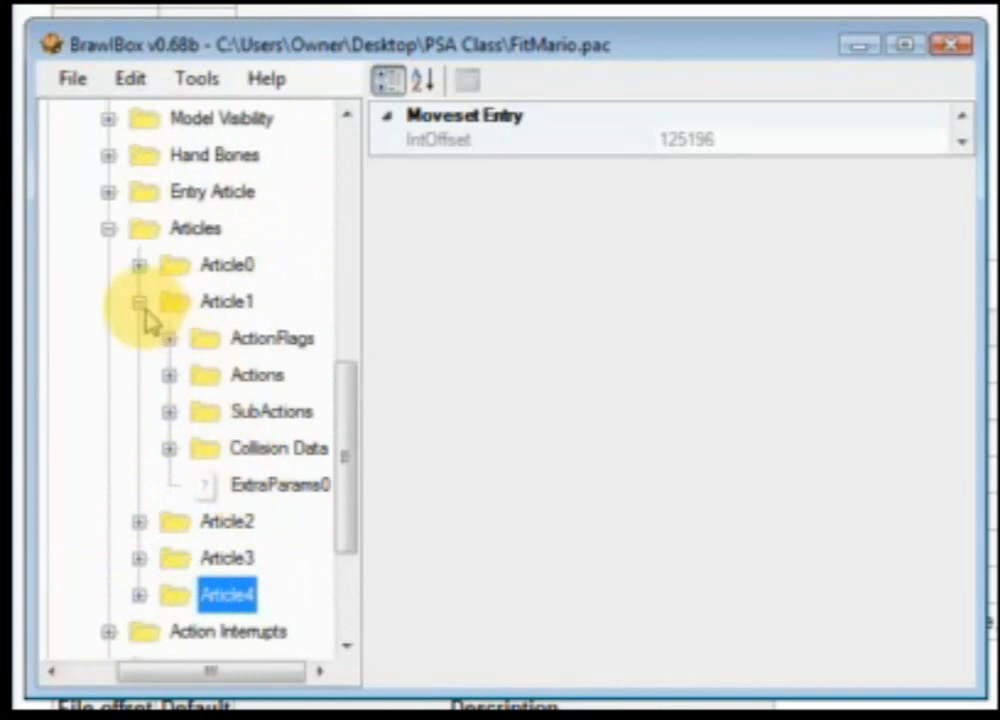
{"action": "left_click", "coordinate": [243, 497]}
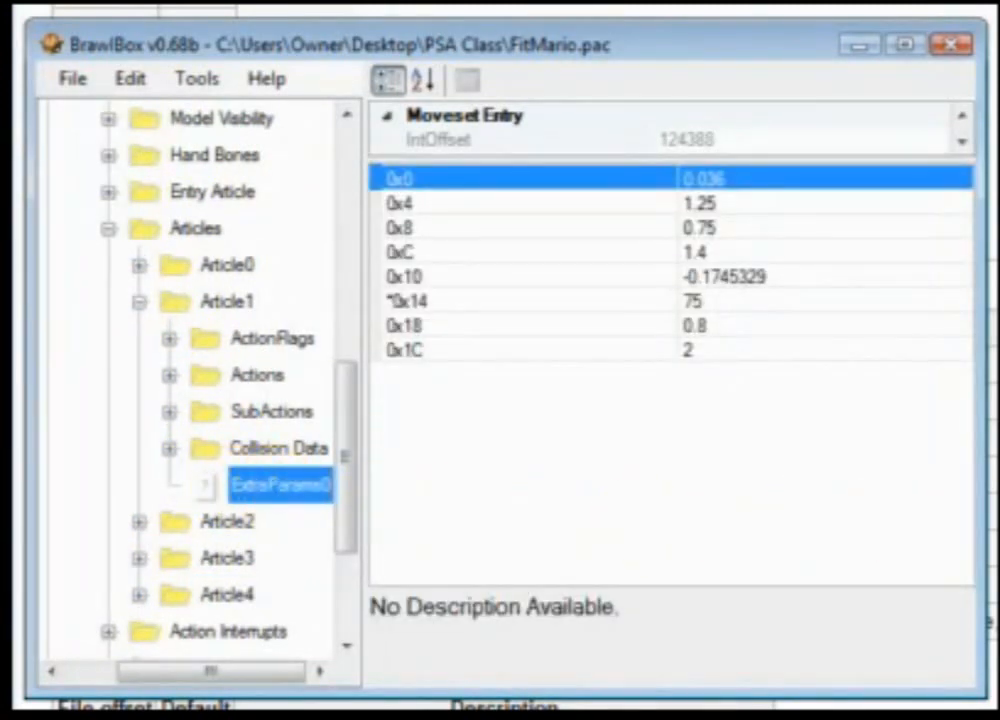
Step: Compare Article1's ExtraParams0 values with the wiki's Mario Fireball table
{"action": "key", "text": "alt+Tab"}
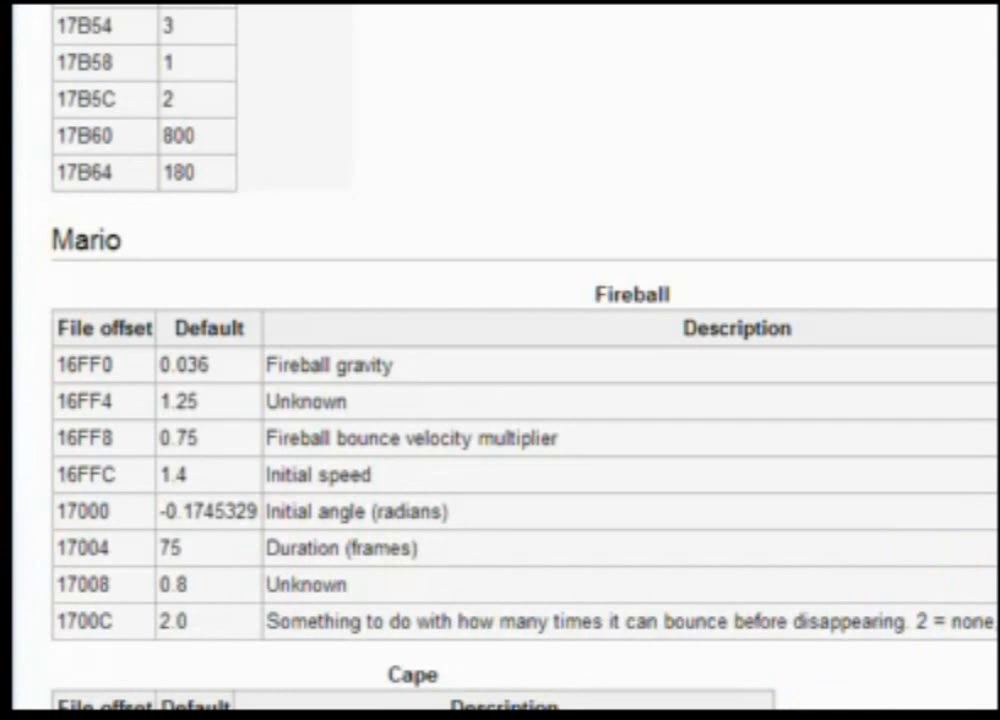
{"action": "key", "text": "alt+Tab"}
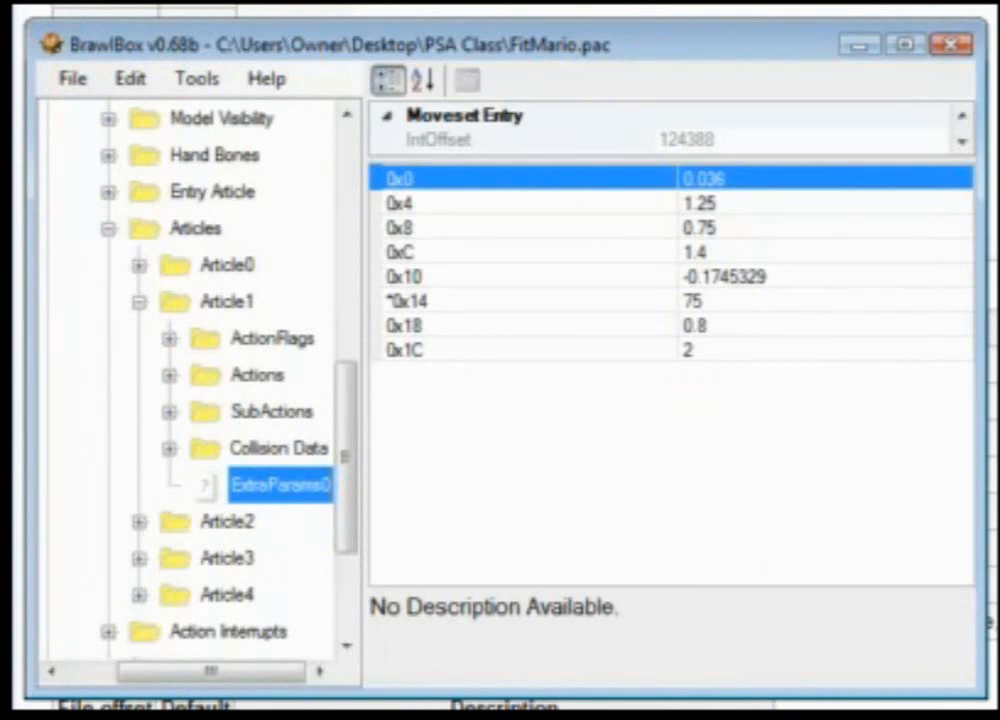
{"action": "key", "text": "alt+Tab"}
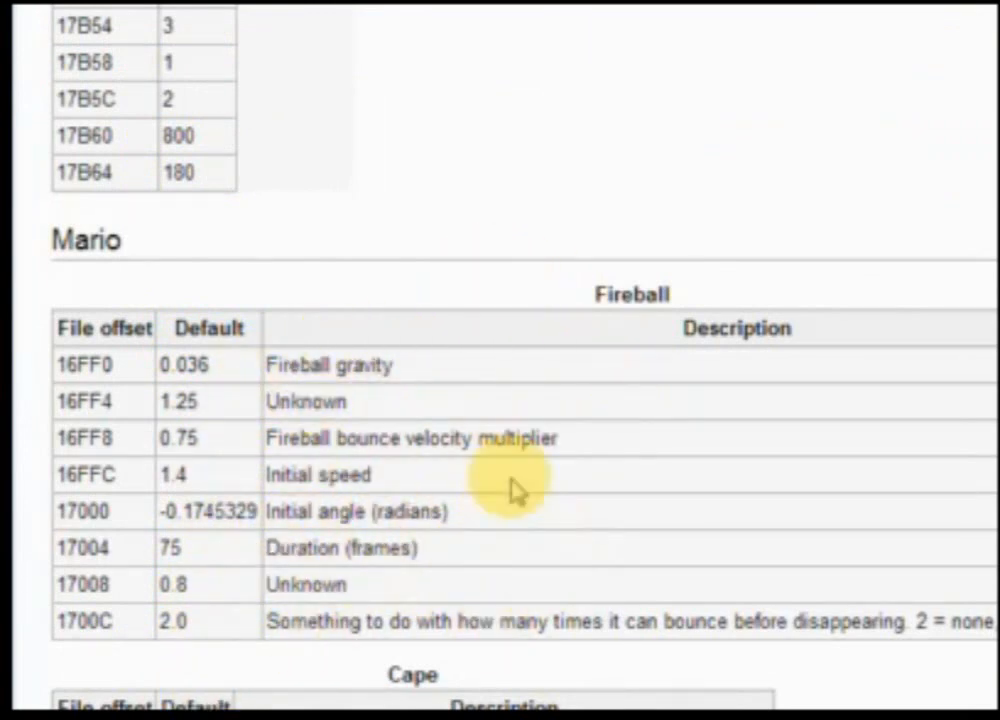
{"action": "key", "text": "alt+Tab"}
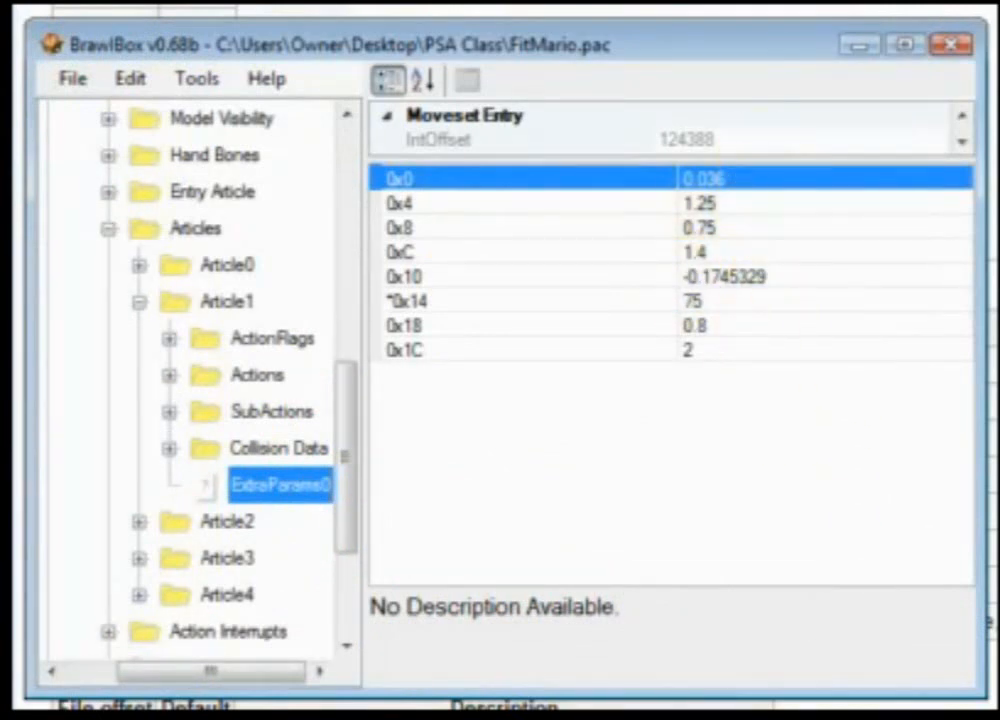
{"action": "key", "text": "alt+Tab"}
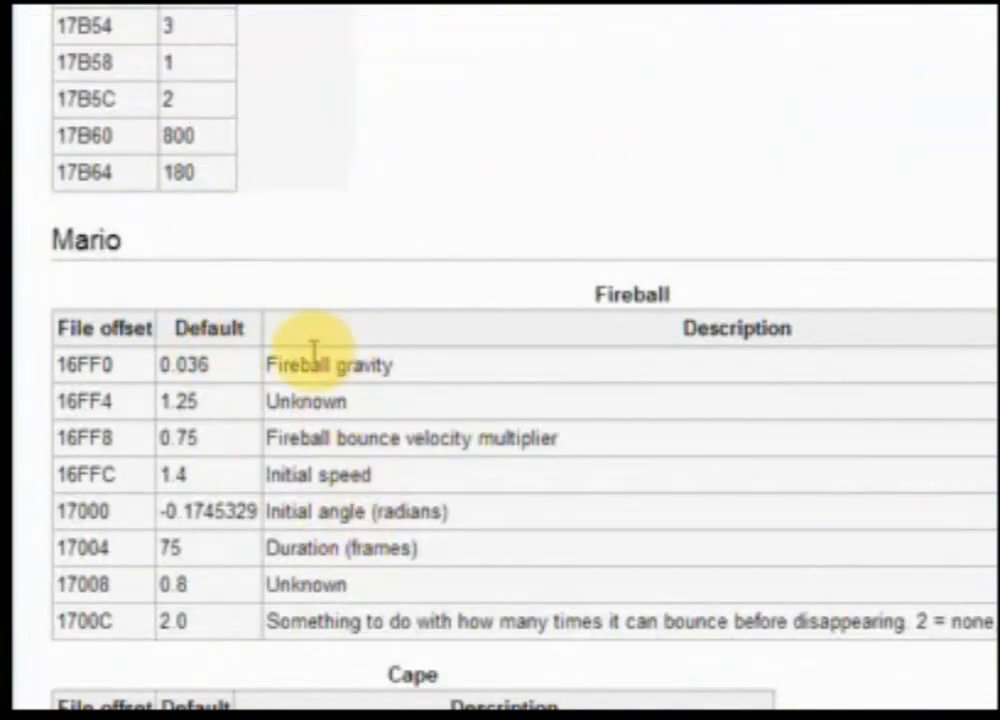
{"action": "key", "text": "alt+Tab"}
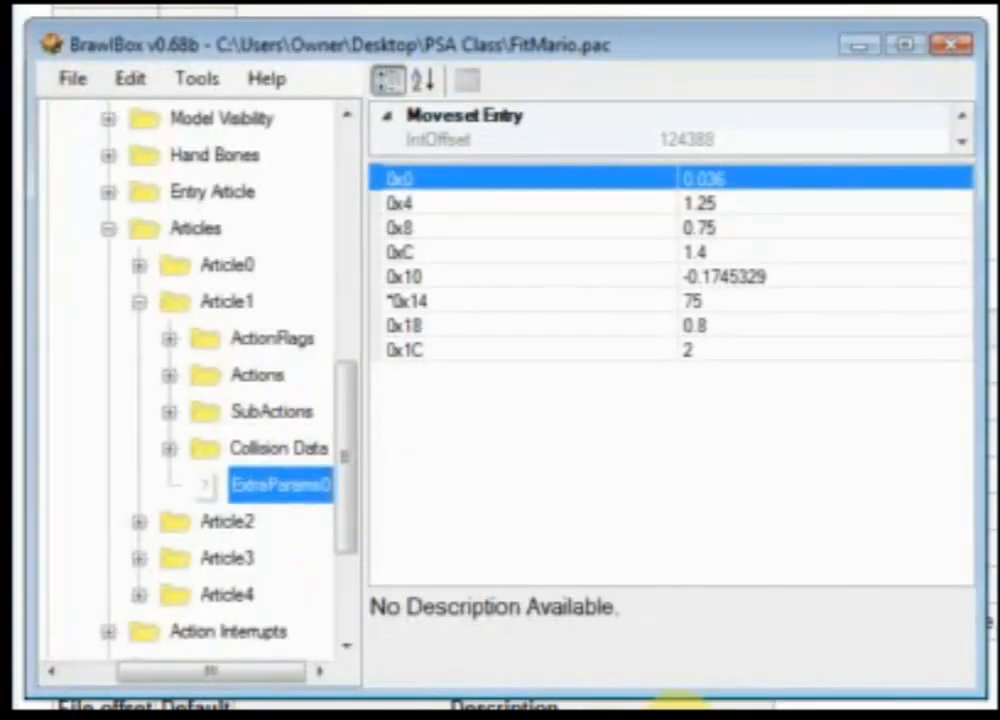
Step: Set the fireball duration parameter 0x14 to 150, checking the wiki table
{"action": "left_click", "coordinate": [710, 300]}
{"action": "left_click", "coordinate": [709, 300]}
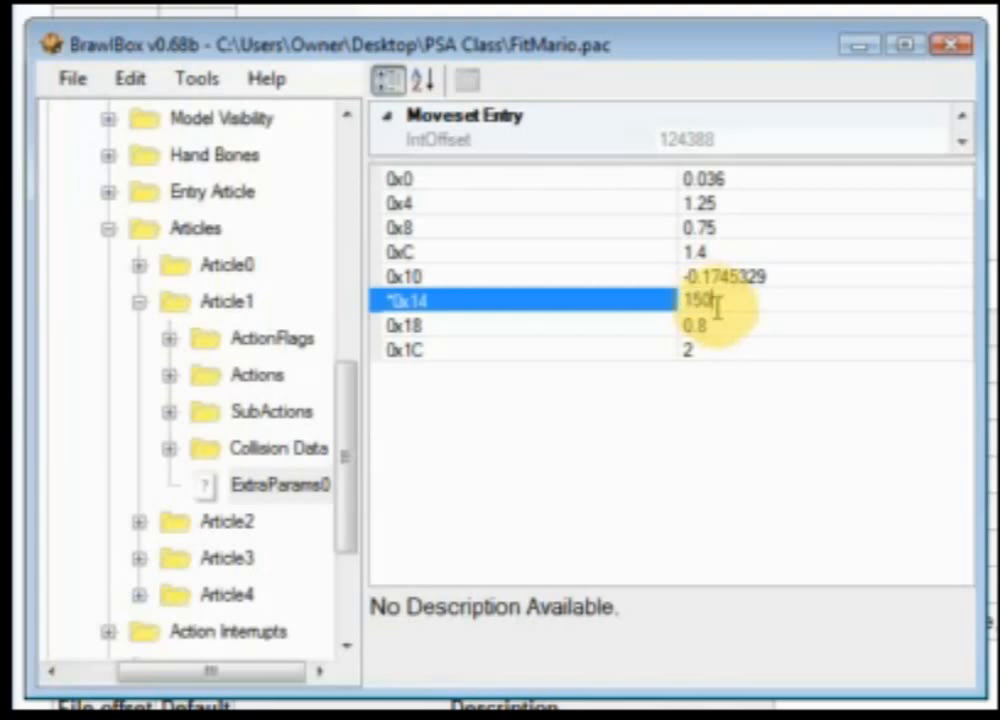
{"action": "key", "text": "alt+Tab"}
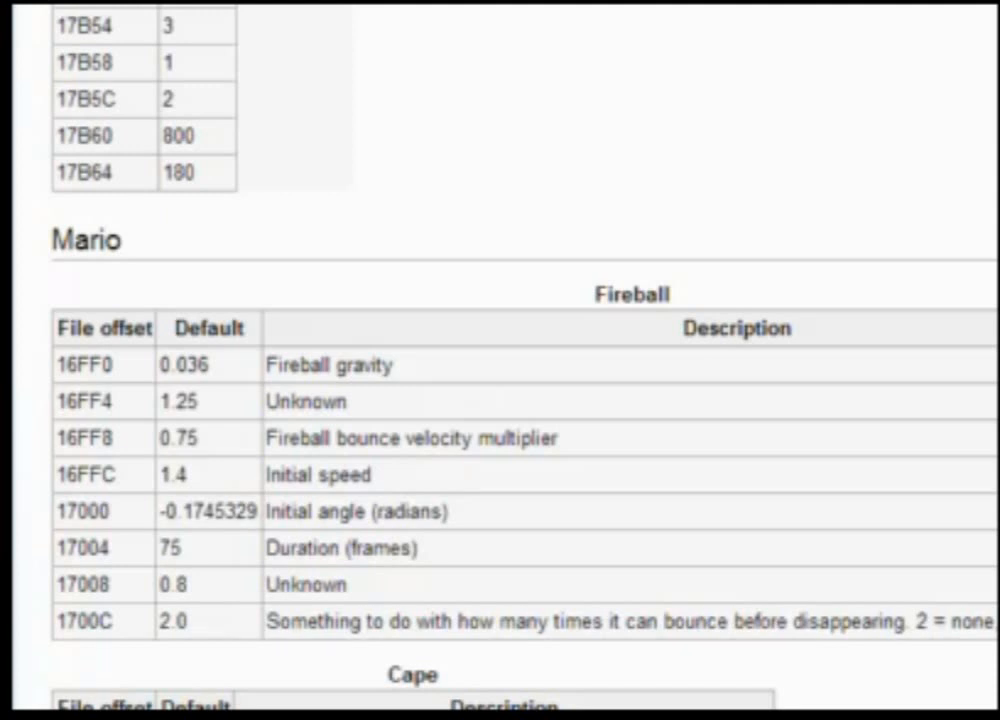
{"action": "key", "text": "alt+Tab"}
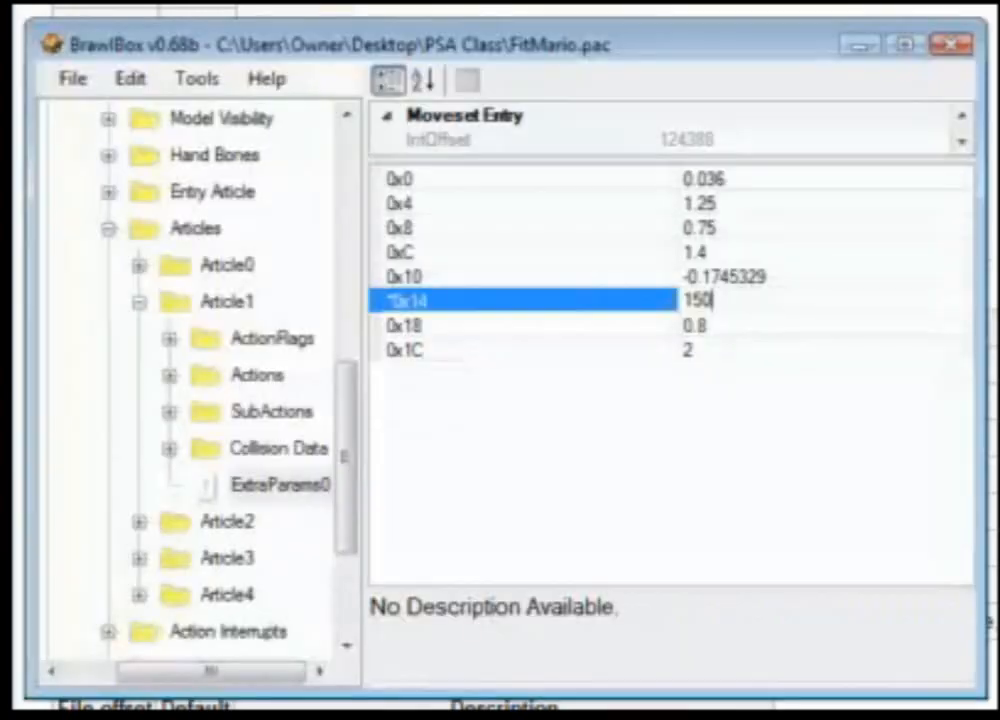
{"action": "key", "text": "alt+Tab"}
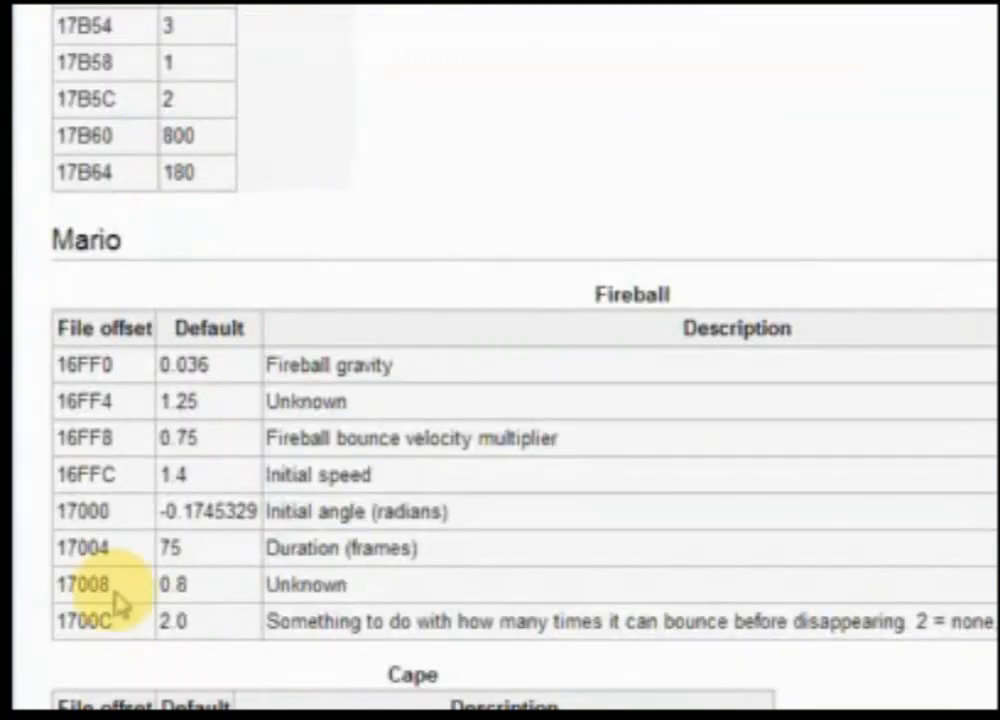
{"action": "key", "text": "alt+Tab"}
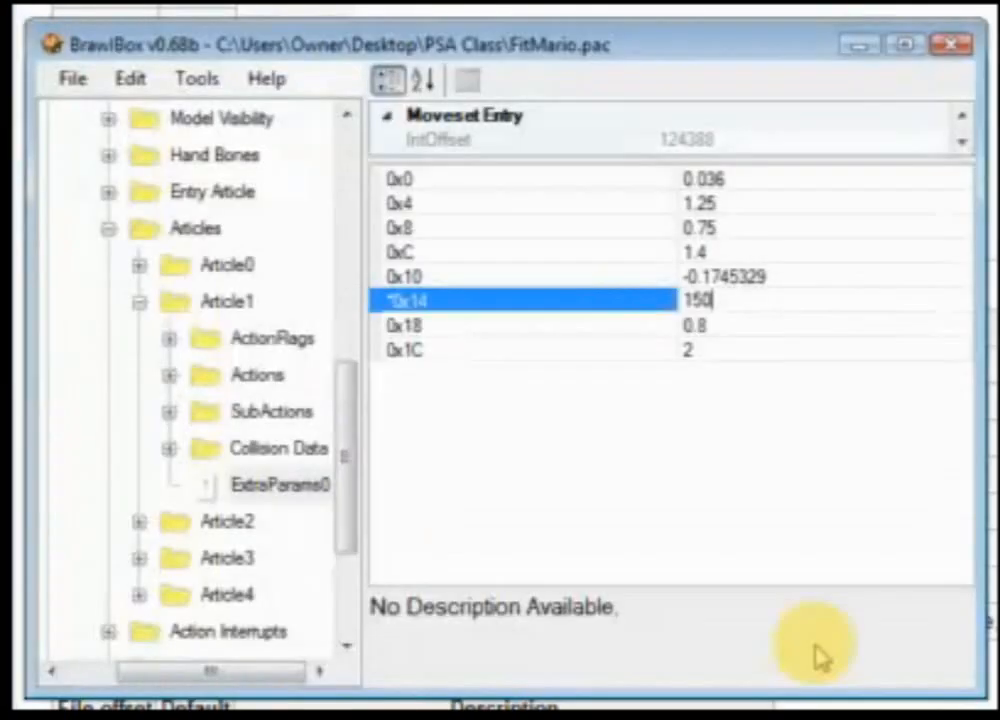
Step: Set the fireball bounce velocity multiplier 0x8 to 1
{"action": "left_click", "coordinate": [748, 230]}
{"action": "type", "text": "1"}
{"action": "key", "text": "alt+Tab"}
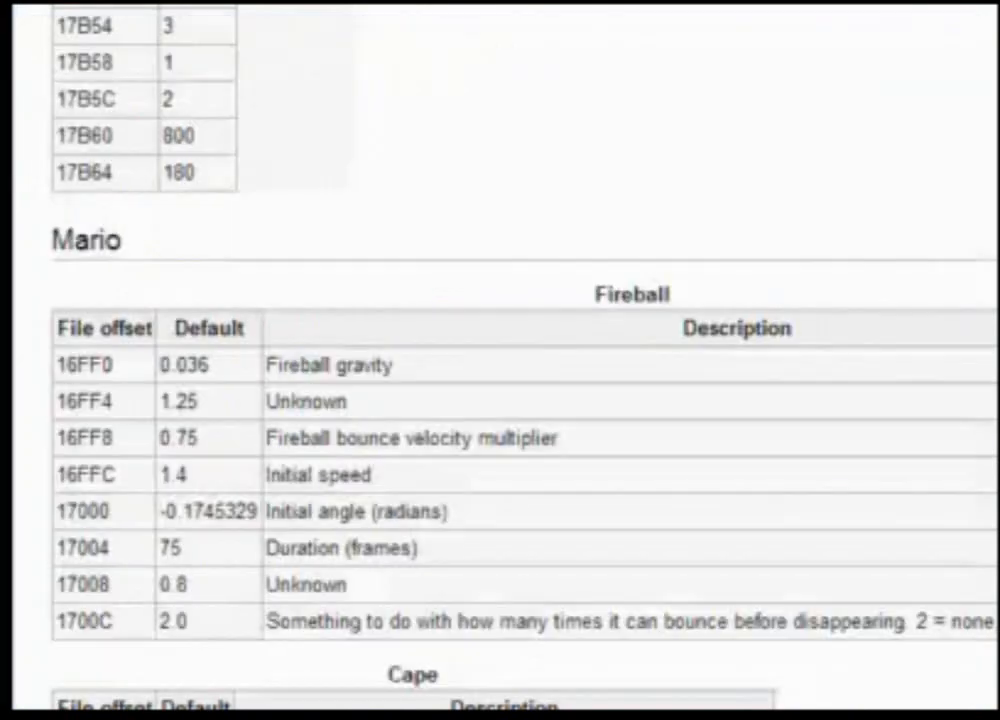
{"action": "key", "text": "alt+Tab"}
Step: Set the fireball gravity parameter 0x0 to 0.05
{"action": "left_click", "coordinate": [737, 178]}
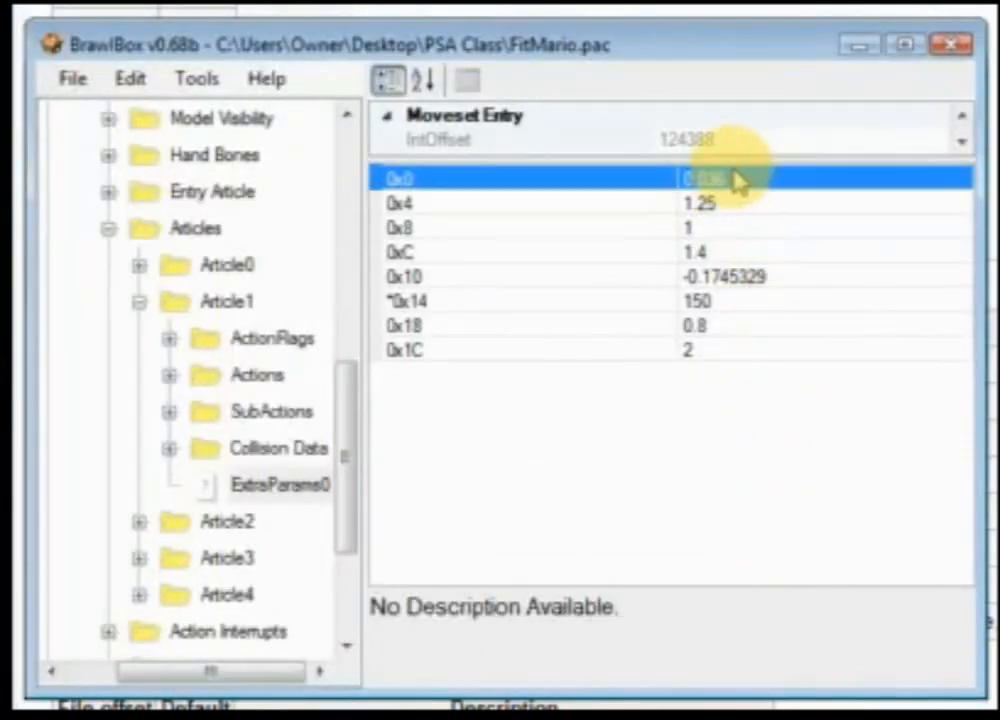
{"action": "type", "text": "0.05"}
{"action": "key", "text": "alt+Tab"}
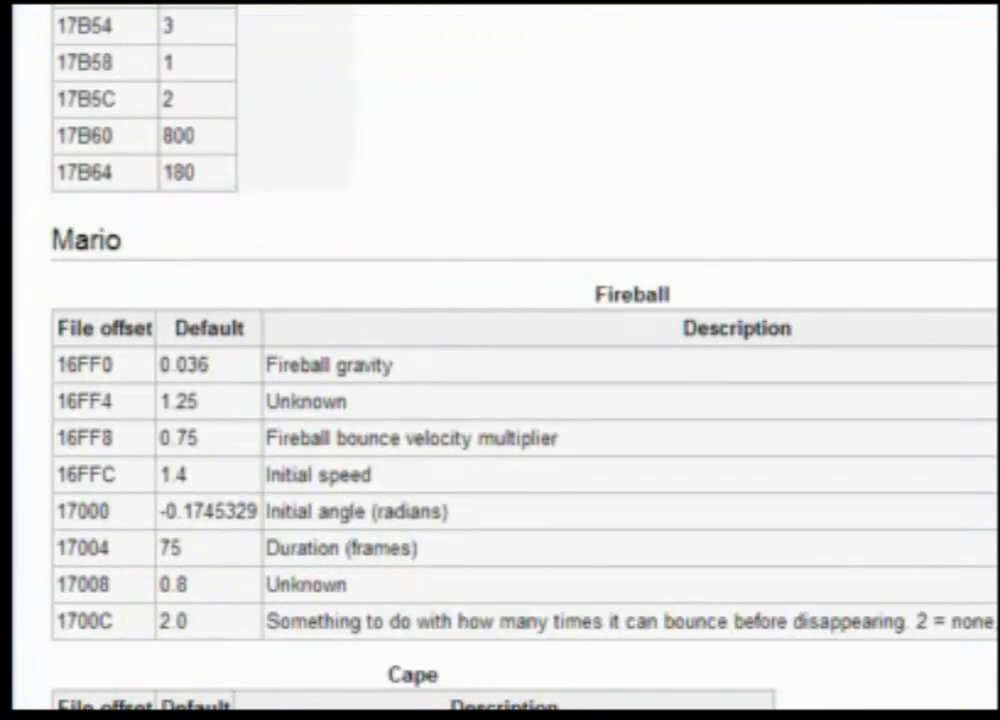
{"action": "key", "text": "alt+Tab"}
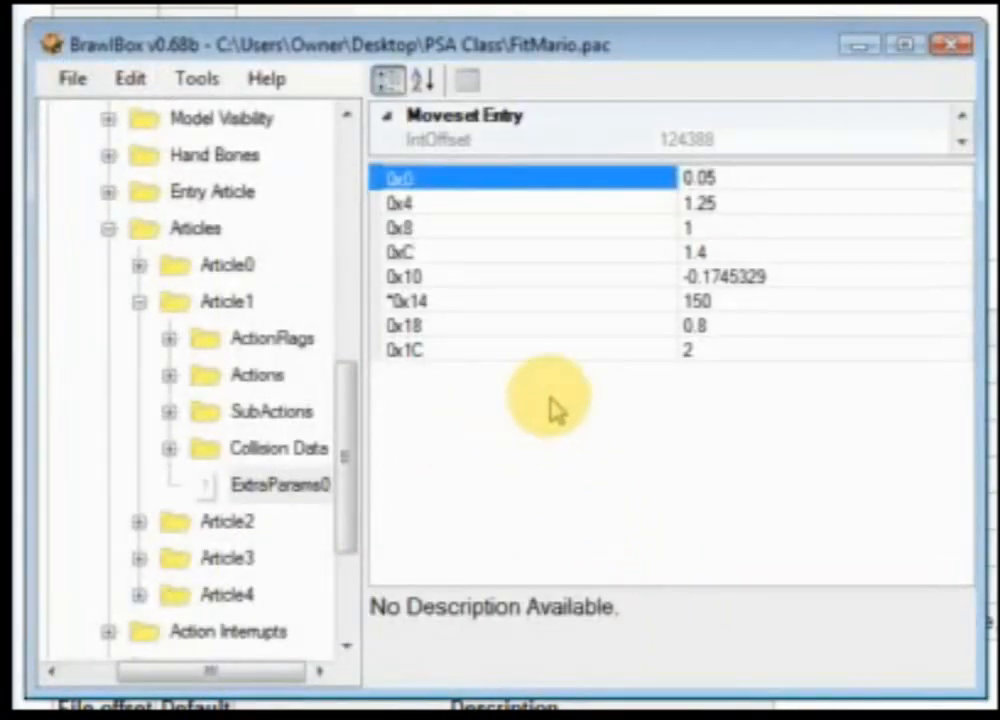
Step: Select the initial angle parameter 0x10 and highlight the wiki's initial angle row
{"action": "left_click", "coordinate": [794, 279]}
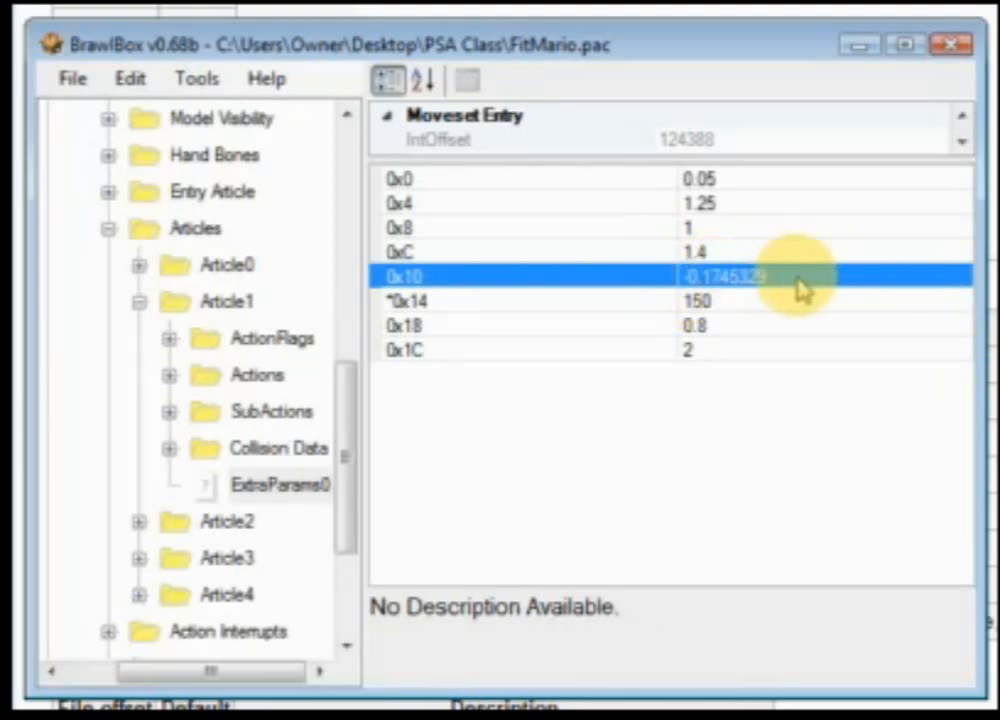
{"action": "key", "text": "alt+Tab"}
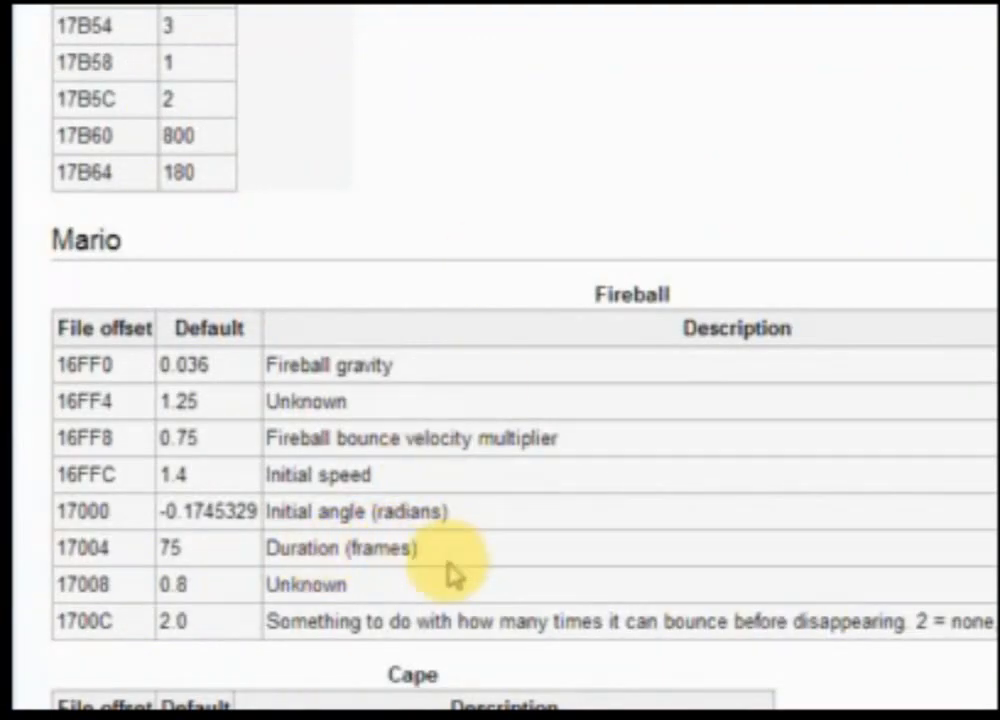
{"action": "left_click_drag", "start_coordinate": [445, 550], "coordinate": [208, 549]}
{"action": "left_click", "coordinate": [355, 525]}
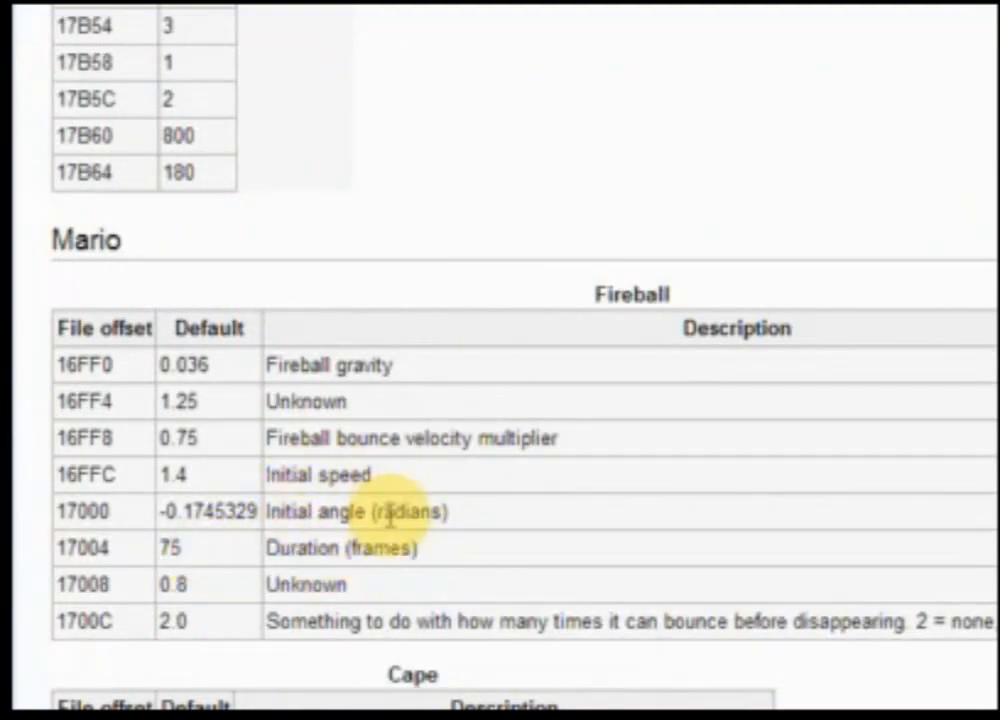
{"action": "key", "text": "ctrl+t"}
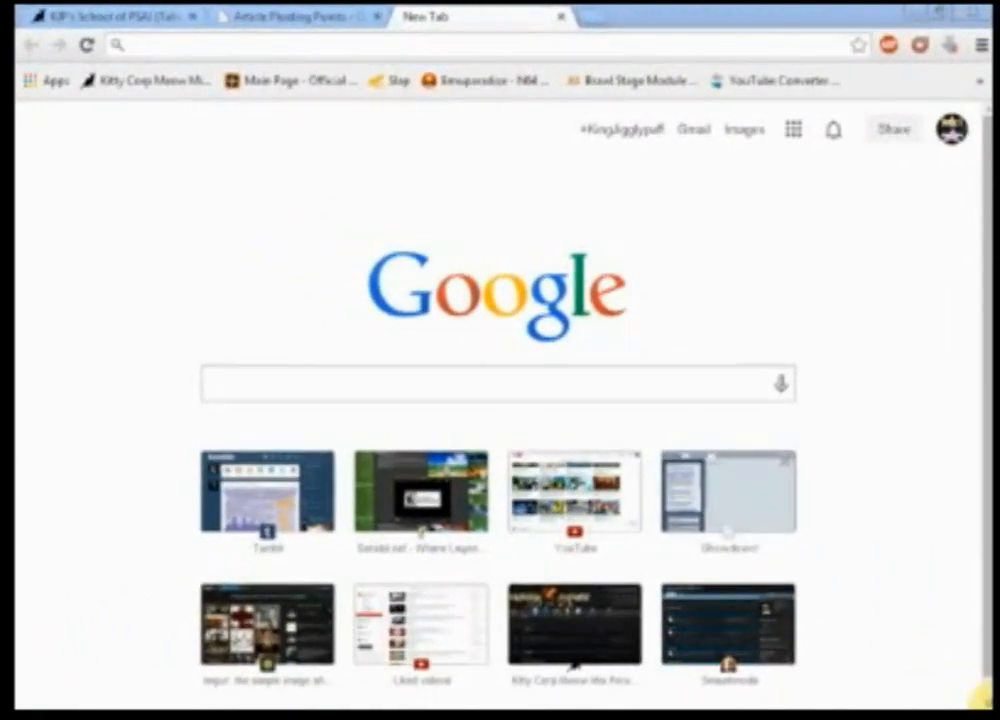
{"action": "left_click", "coordinate": [978, 85]}
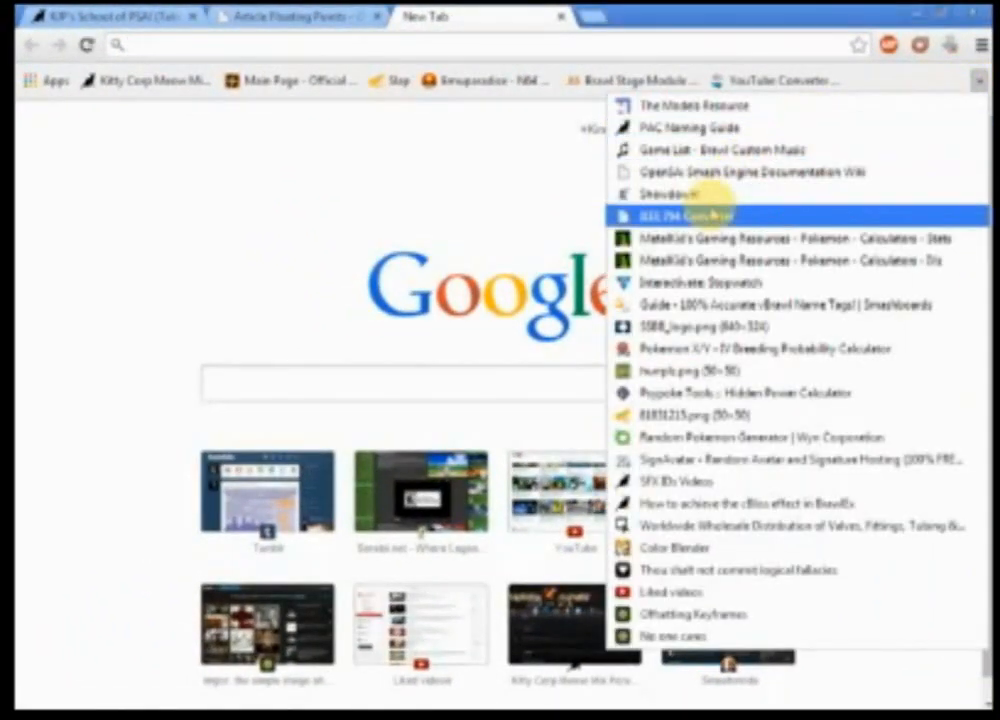
{"action": "left_click", "coordinate": [670, 210]}
{"action": "left_click", "coordinate": [300, 16]}
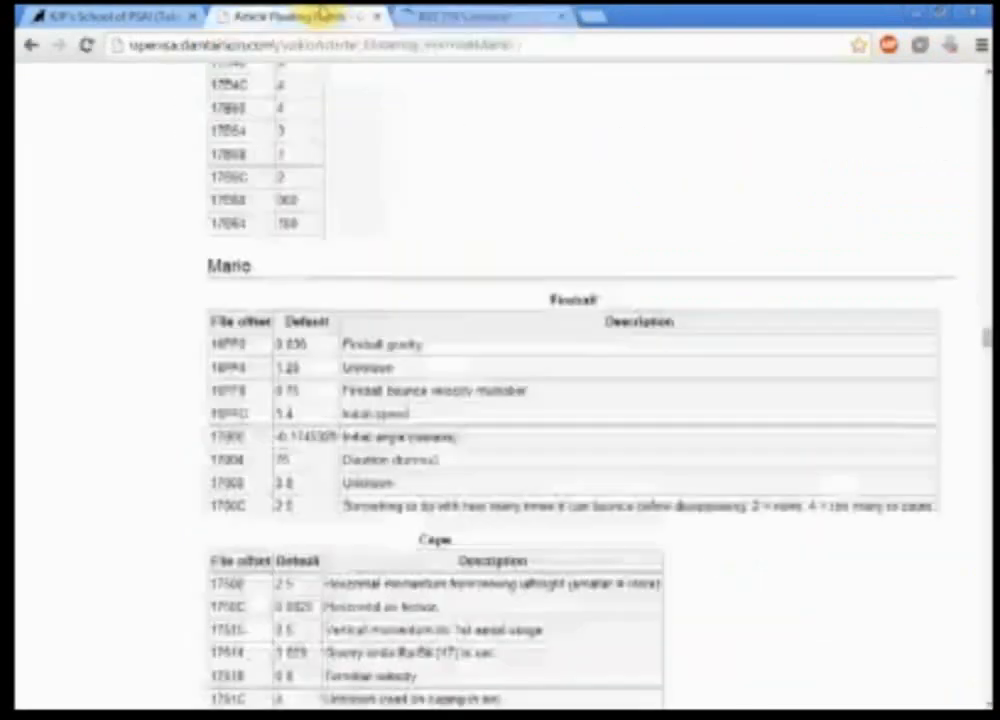
{"action": "left_click", "coordinate": [428, 16]}
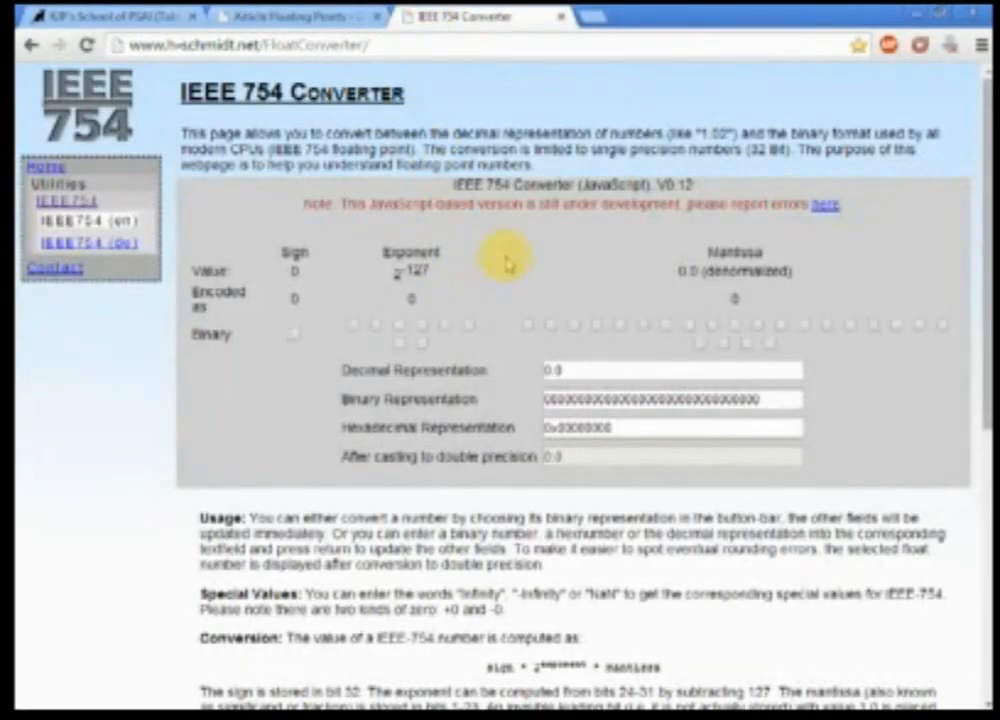
{"action": "scroll", "coordinate": [520, 305], "scroll_direction": "down", "scroll_amount": 6}
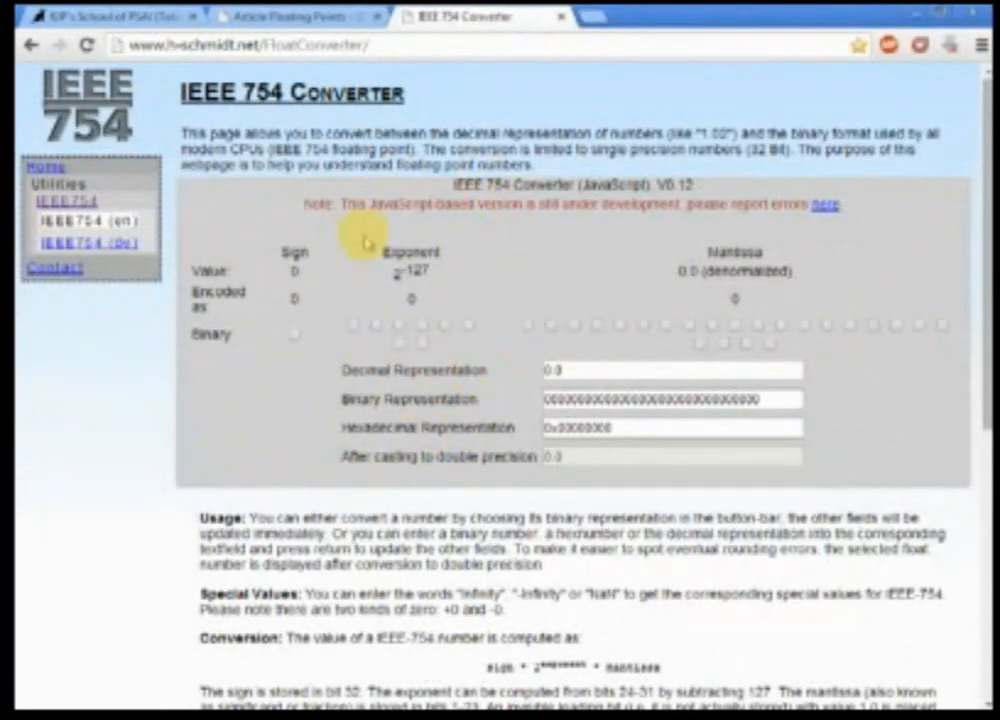
{"action": "left_click", "coordinate": [600, 14]}
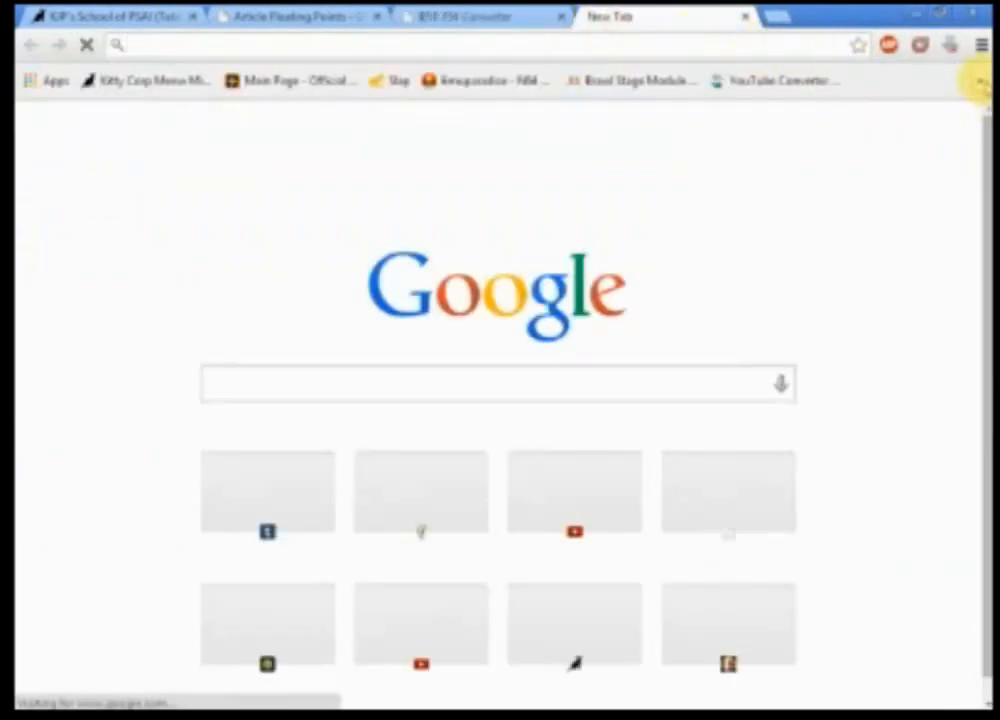
{"action": "left_click", "coordinate": [978, 80]}
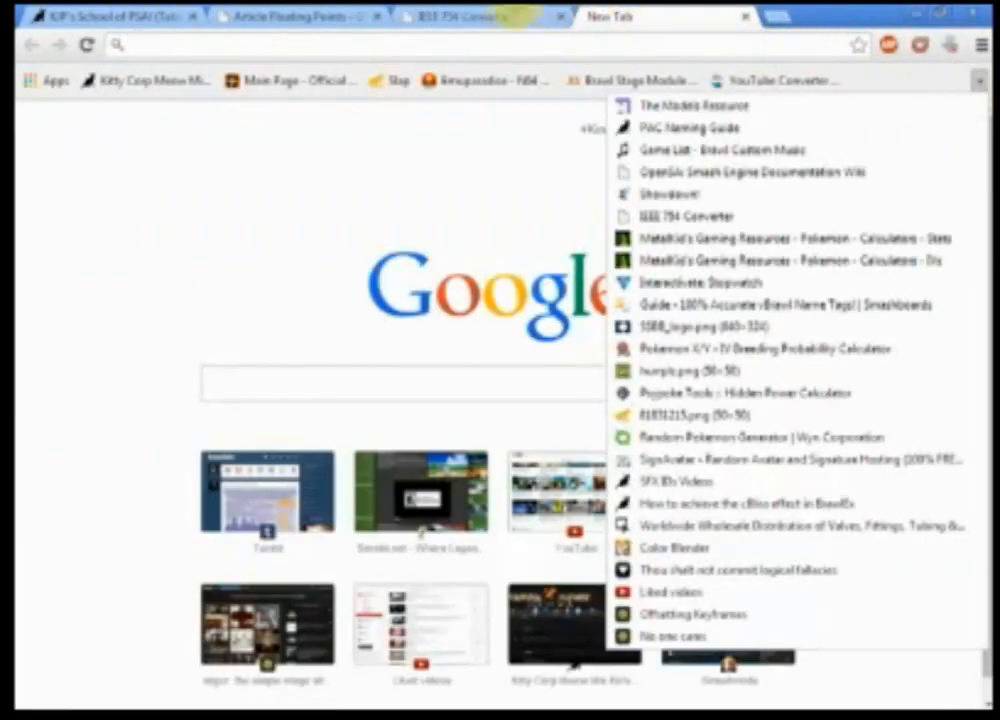
{"action": "left_click", "coordinate": [520, 15]}
{"action": "left_click", "coordinate": [562, 17]}
{"action": "left_click", "coordinate": [562, 17]}
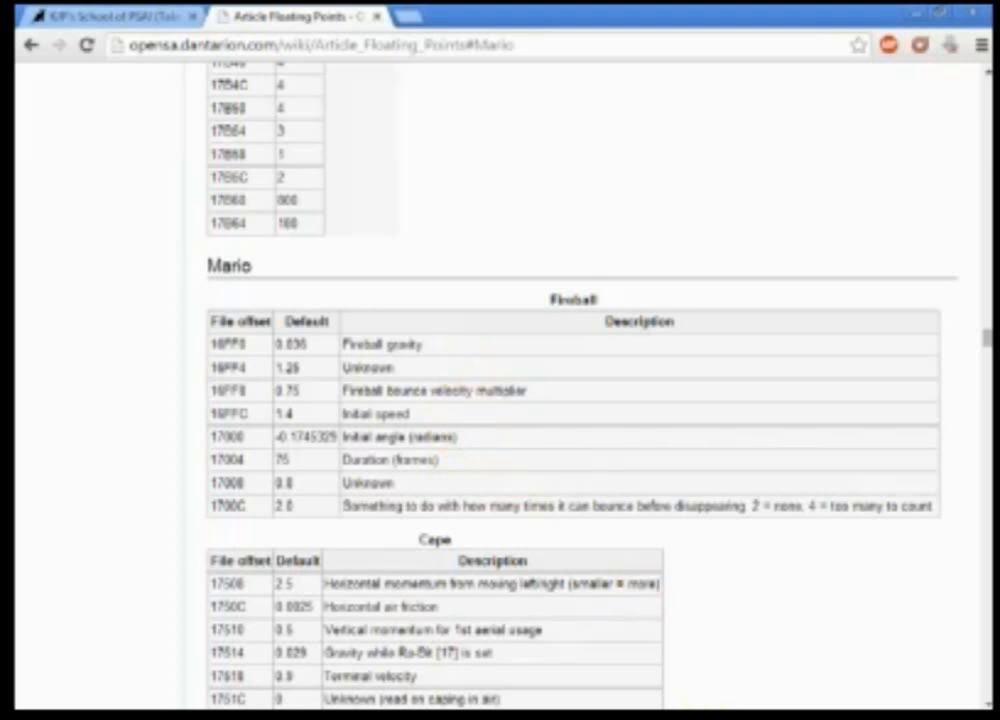
Step: Browse Article1's Actions, Action Flags, SubActions (Main, GFX, SFX) and Collision Data entries in the moveset tree
{"action": "key", "text": "alt+Tab"}
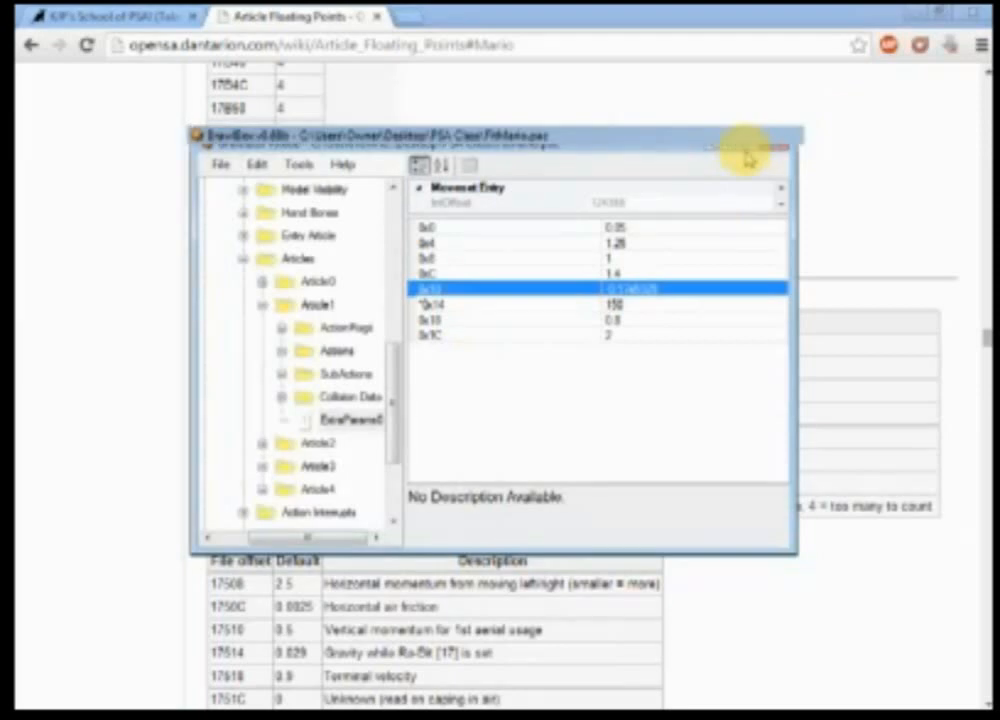
{"action": "left_click", "coordinate": [748, 152]}
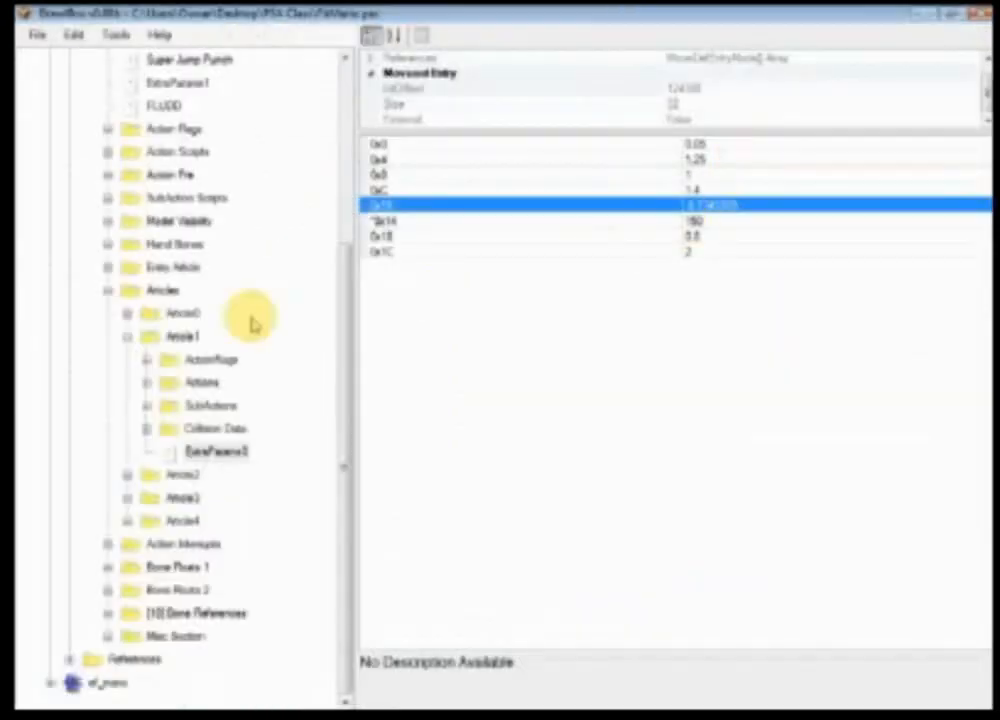
{"action": "left_click", "coordinate": [200, 382]}
{"action": "left_click", "coordinate": [210, 405]}
{"action": "left_click", "coordinate": [147, 405]}
{"action": "left_click", "coordinate": [166, 428]}
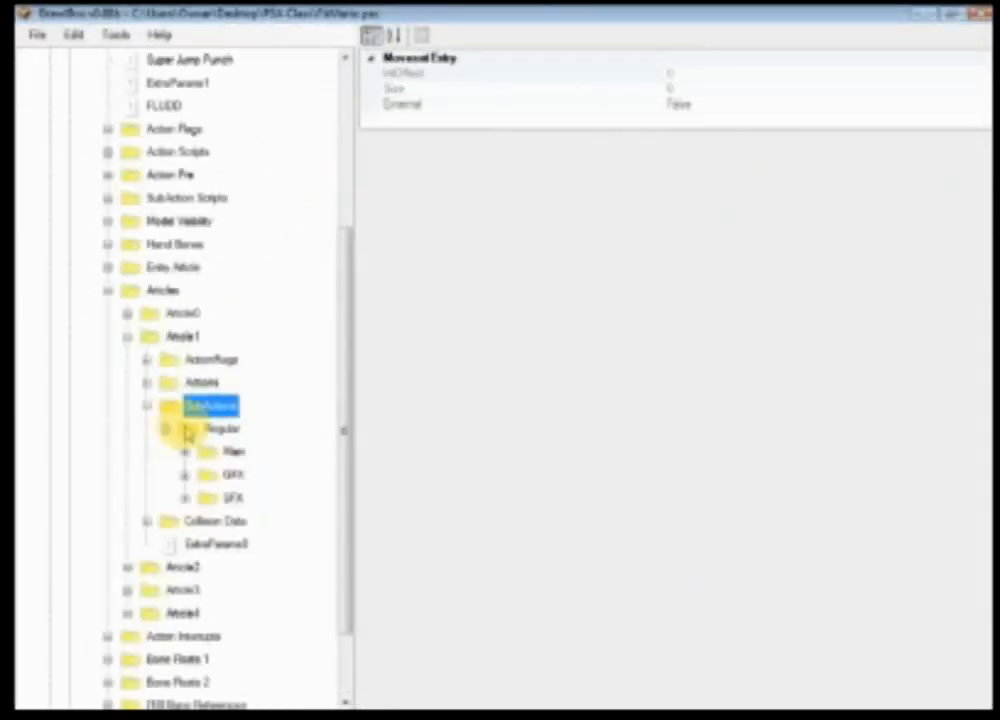
{"action": "left_click", "coordinate": [232, 451]}
{"action": "left_click", "coordinate": [232, 474]}
{"action": "left_click", "coordinate": [232, 497]}
{"action": "left_click", "coordinate": [232, 451]}
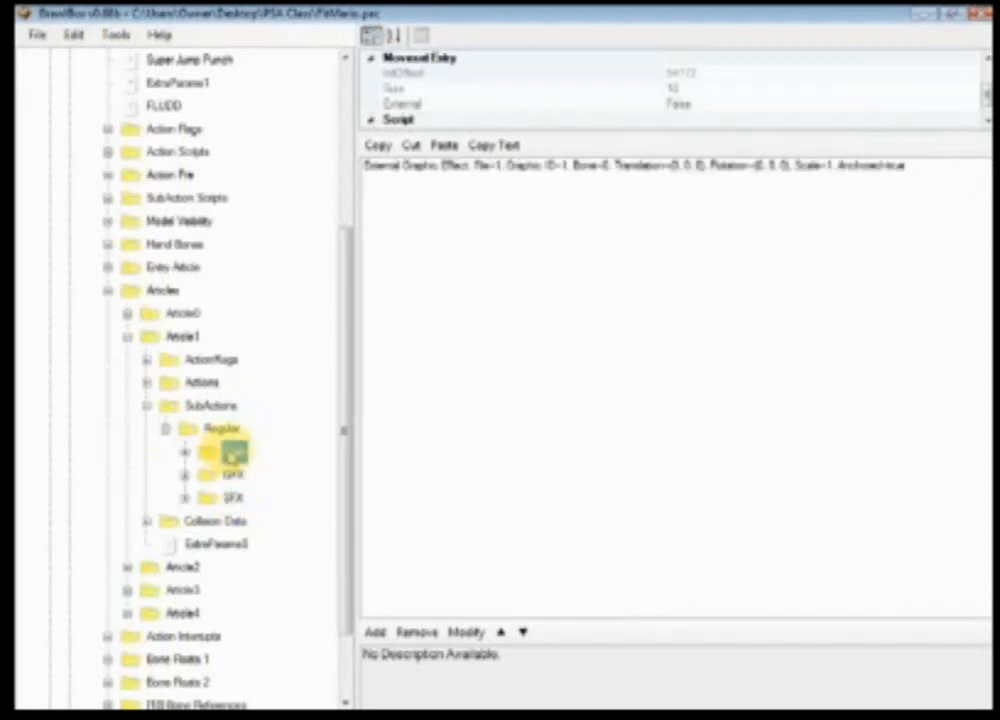
{"action": "left_click", "coordinate": [222, 519]}
{"action": "left_click", "coordinate": [232, 474]}
{"action": "left_click", "coordinate": [232, 452]}
{"action": "left_click", "coordinate": [232, 497]}
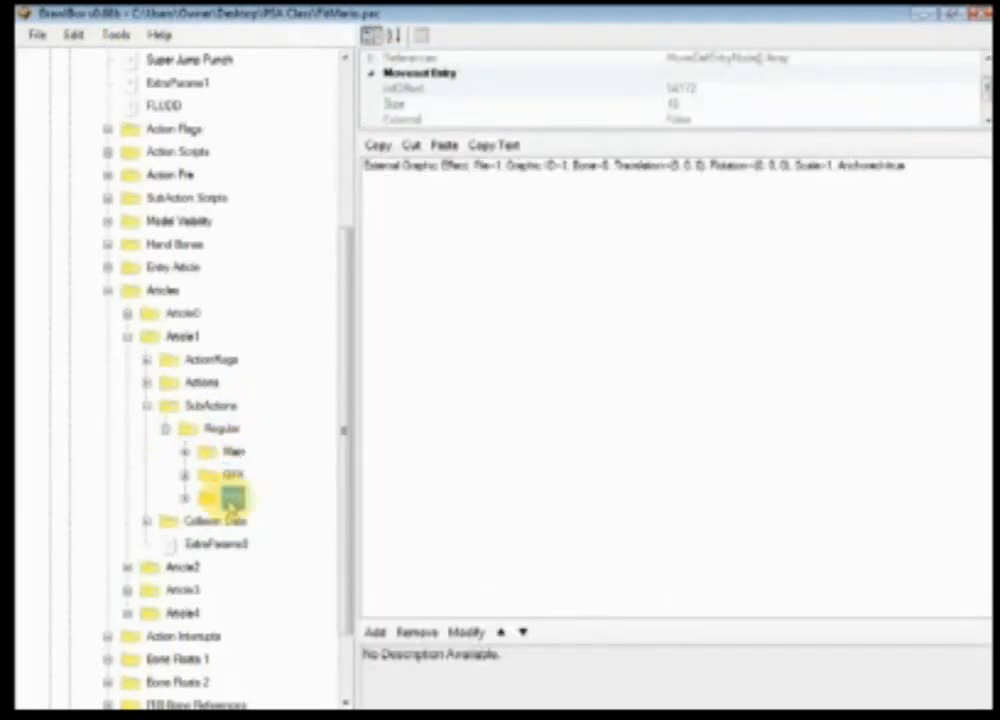
{"action": "left_click", "coordinate": [232, 474]}
{"action": "left_click", "coordinate": [240, 451]}
{"action": "left_click", "coordinate": [147, 520]}
{"action": "left_click", "coordinate": [165, 543]}
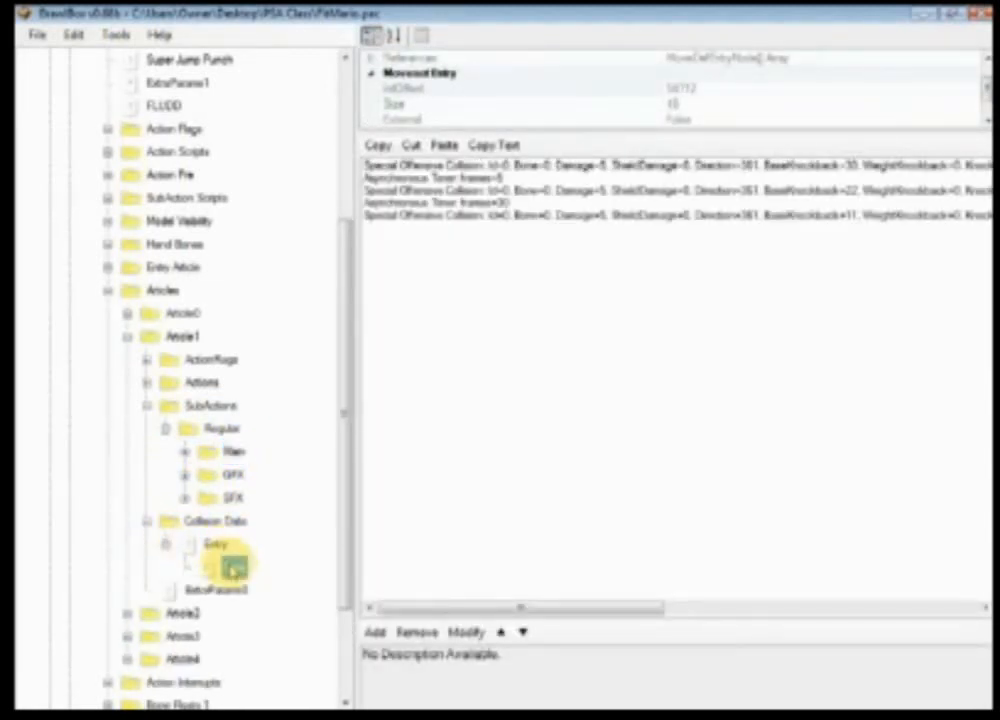
{"action": "left_click", "coordinate": [235, 568]}
{"action": "left_click", "coordinate": [215, 543]}
{"action": "left_click", "coordinate": [147, 520]}
{"action": "left_click", "coordinate": [233, 451]}
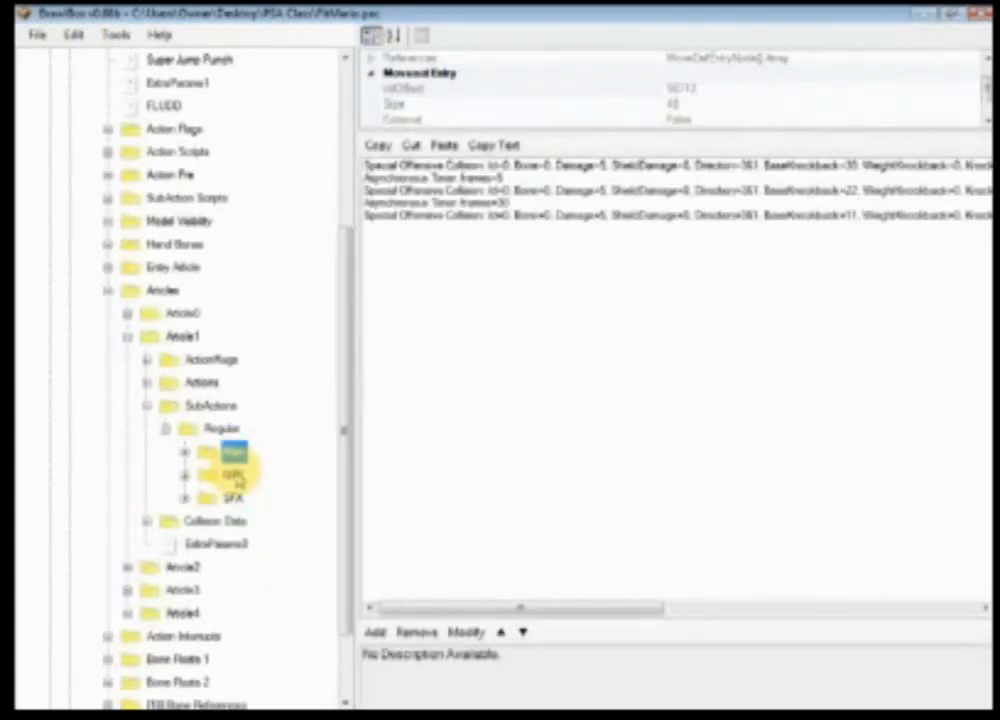
{"action": "left_click", "coordinate": [233, 474]}
{"action": "left_click", "coordinate": [234, 497]}
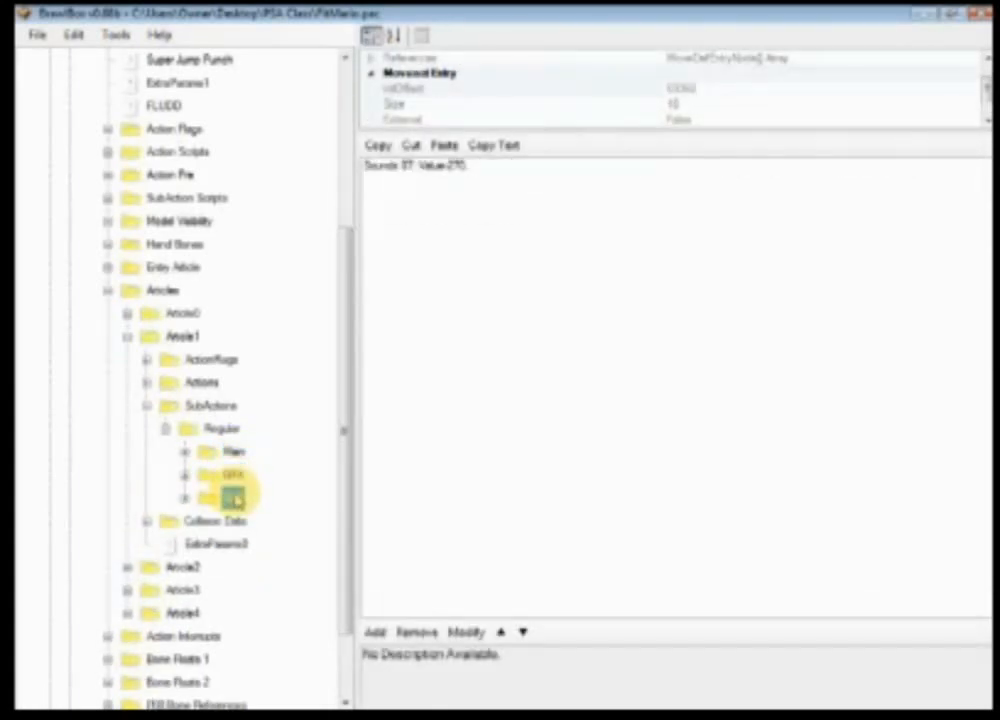
{"action": "left_click", "coordinate": [147, 382]}
{"action": "left_click", "coordinate": [186, 406]}
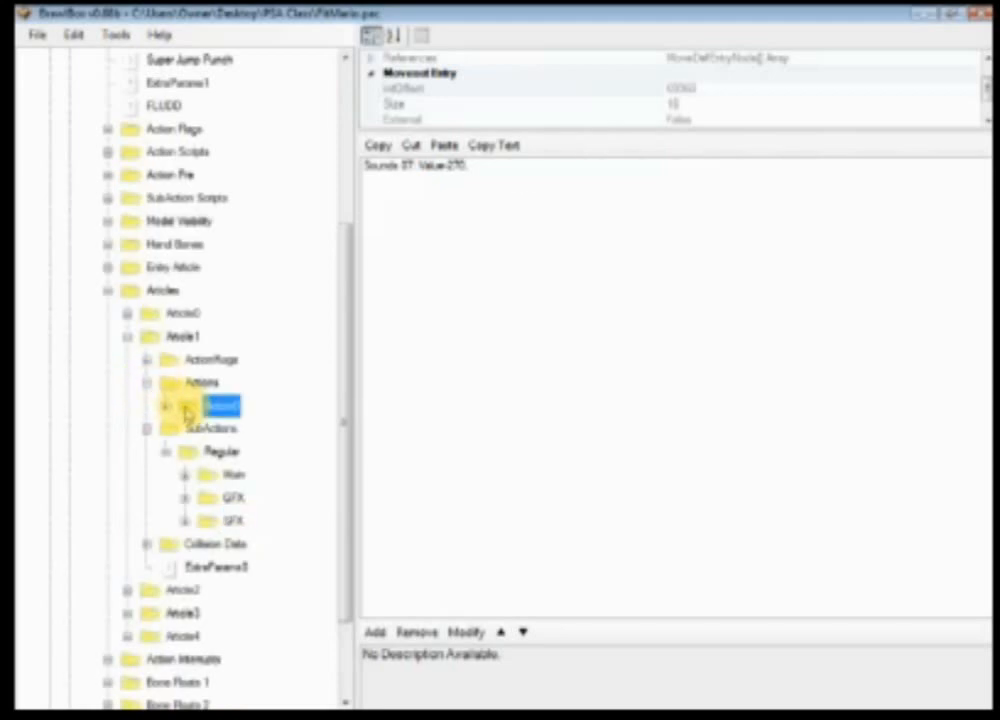
{"action": "left_click", "coordinate": [147, 360]}
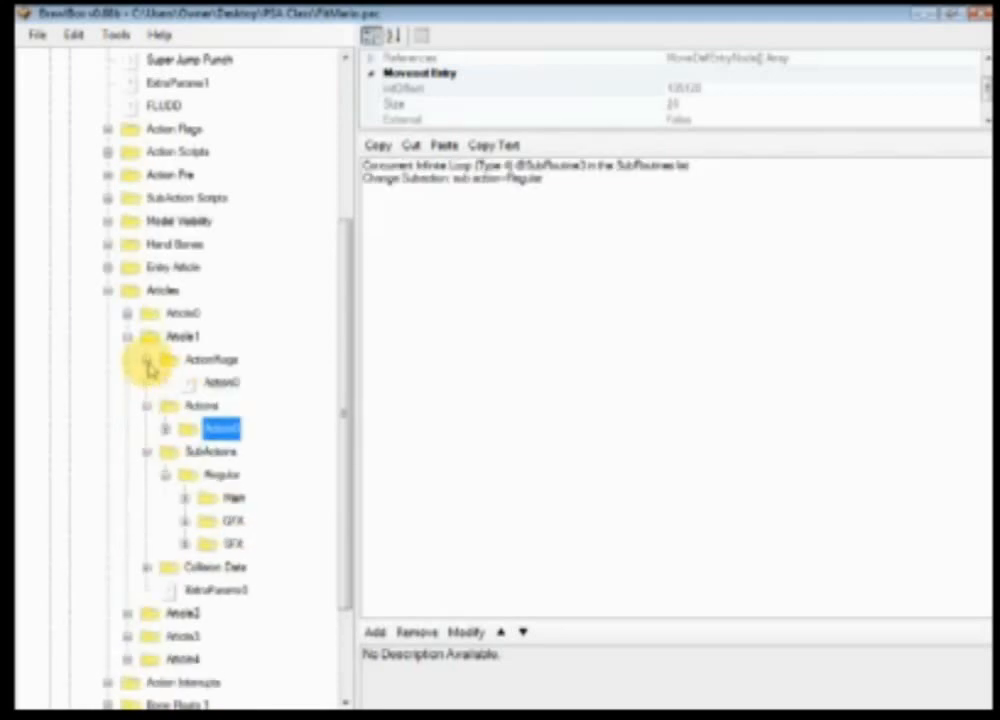
{"action": "left_click", "coordinate": [201, 384]}
{"action": "left_click", "coordinate": [147, 360]}
{"action": "left_click", "coordinate": [147, 382]}
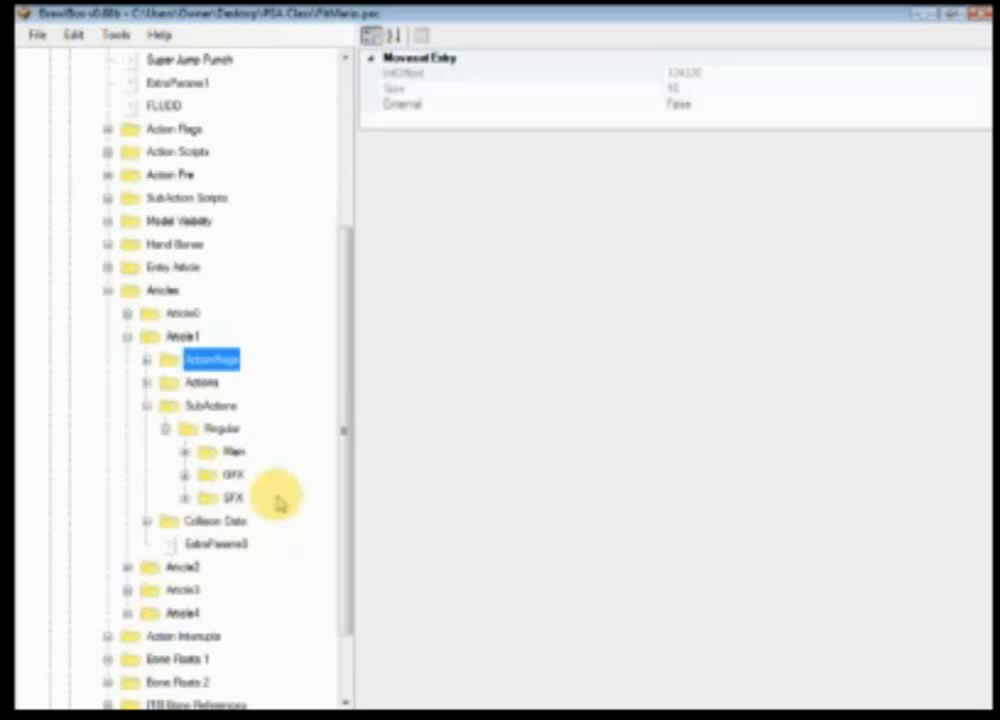
Step: Set the damage of the first Special Offensive Collision in the fireball's Main subaction to 10
{"action": "left_click", "coordinate": [233, 451]}
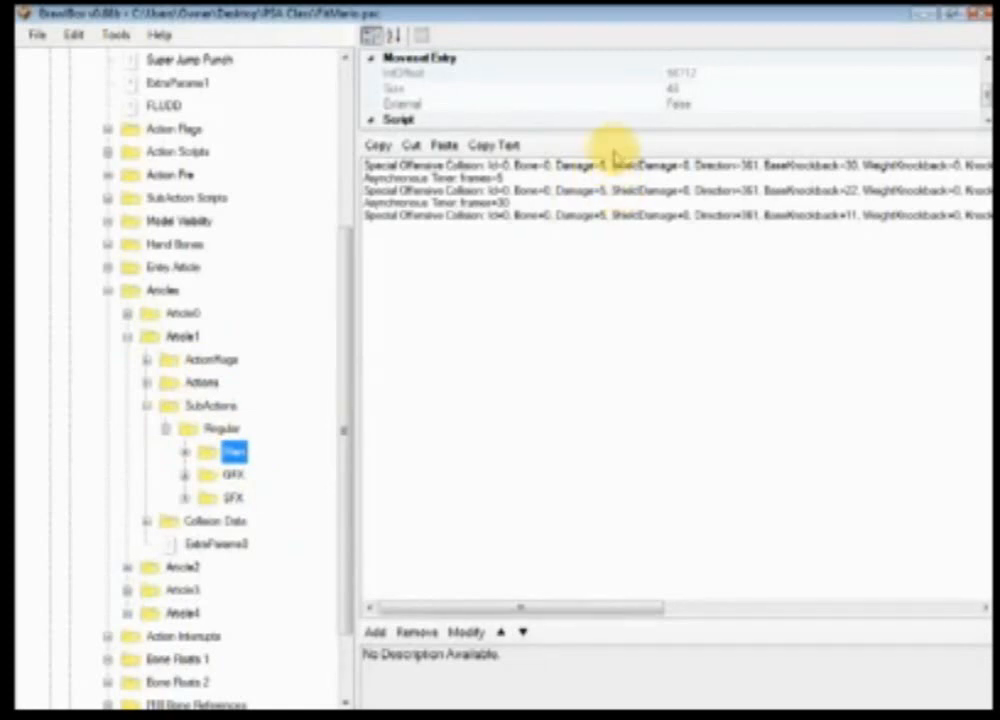
{"action": "double_click", "coordinate": [614, 163]}
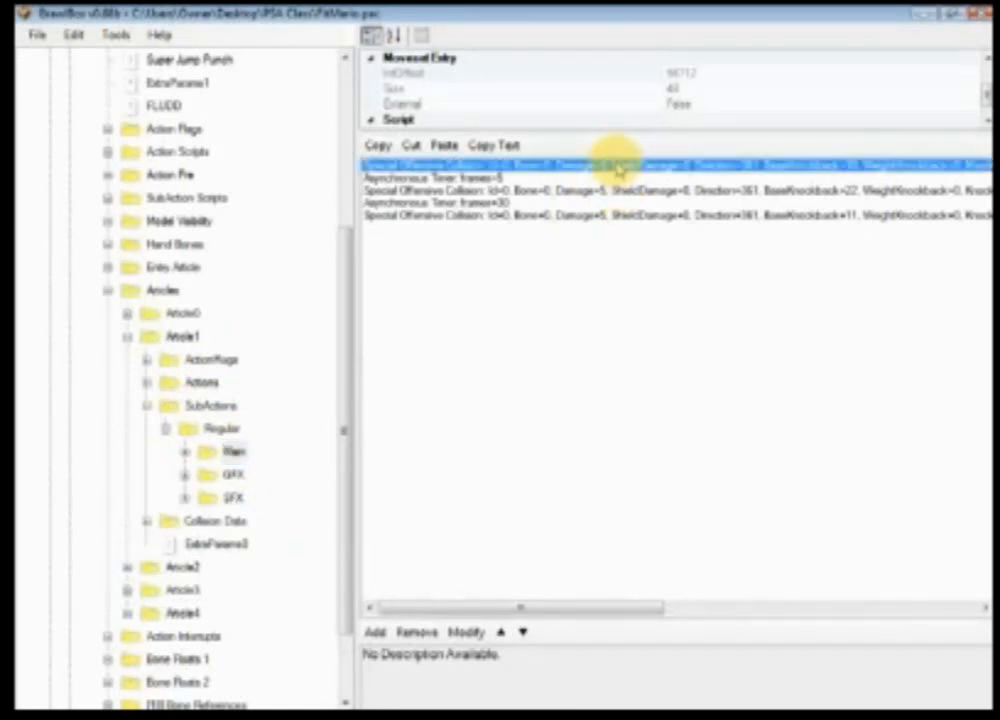
{"action": "left_click", "coordinate": [140, 162]}
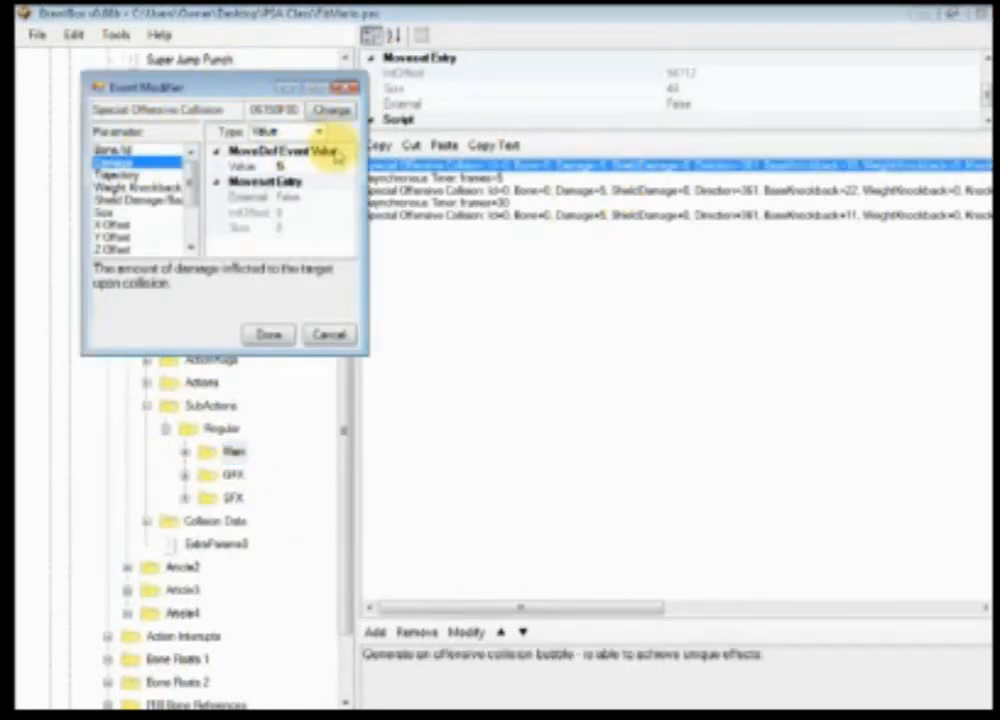
{"action": "left_click", "coordinate": [335, 165]}
{"action": "type", "text": "10"}
{"action": "left_click", "coordinate": [268, 334]}
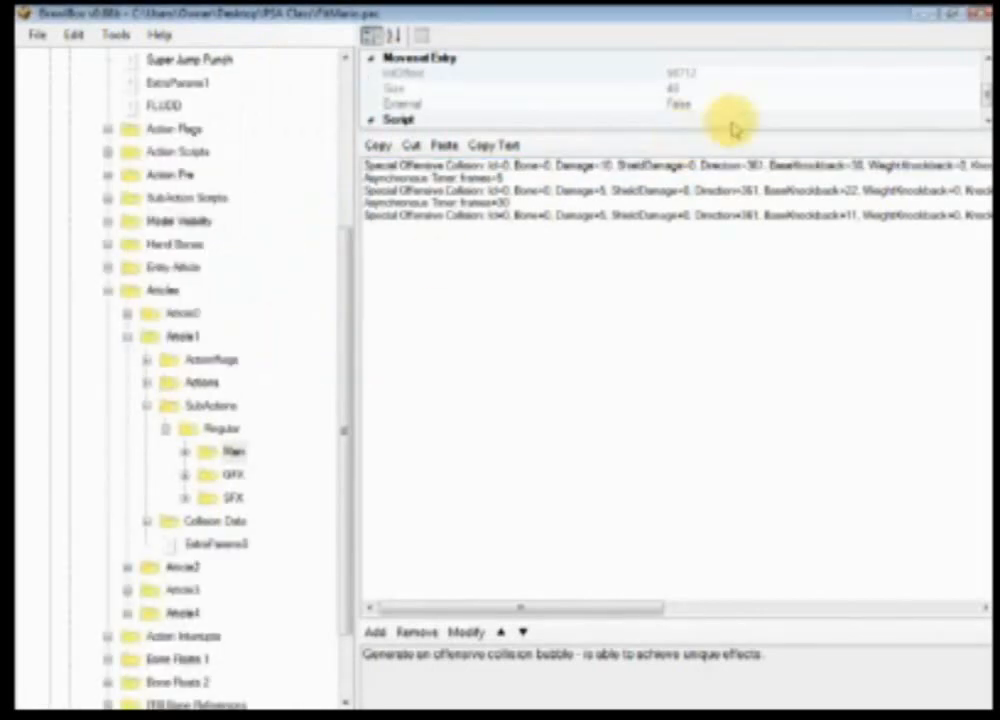
Step: Set the damage of the third Special Offensive Collision in the fireball's Main subaction to 1
{"action": "double_click", "coordinate": [625, 215]}
{"action": "left_click", "coordinate": [160, 185]}
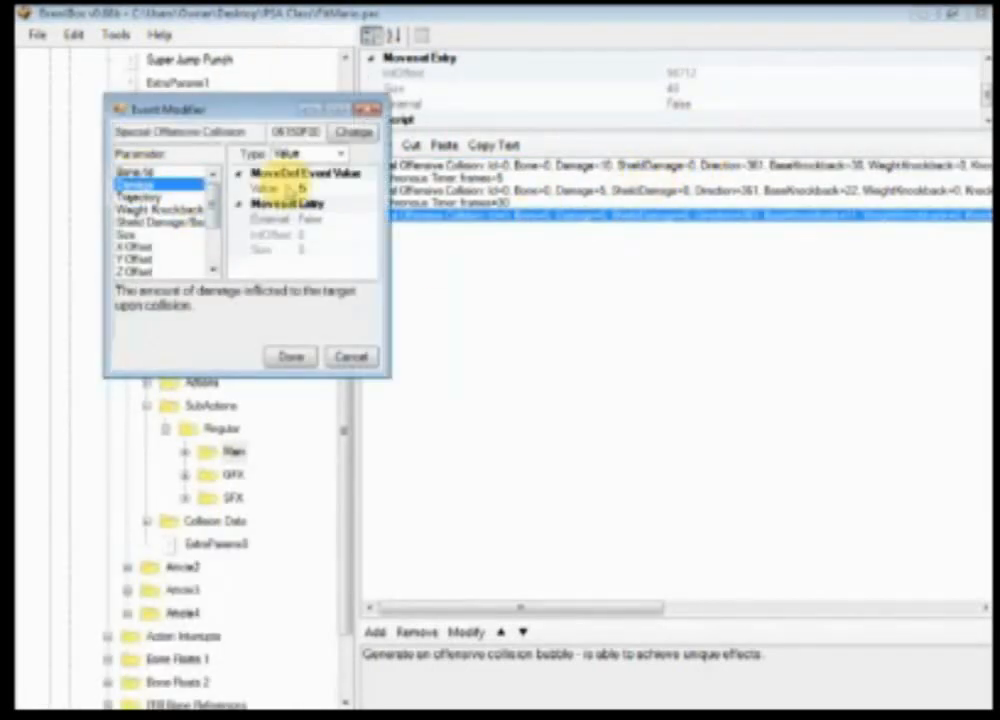
{"action": "left_click", "coordinate": [290, 356]}
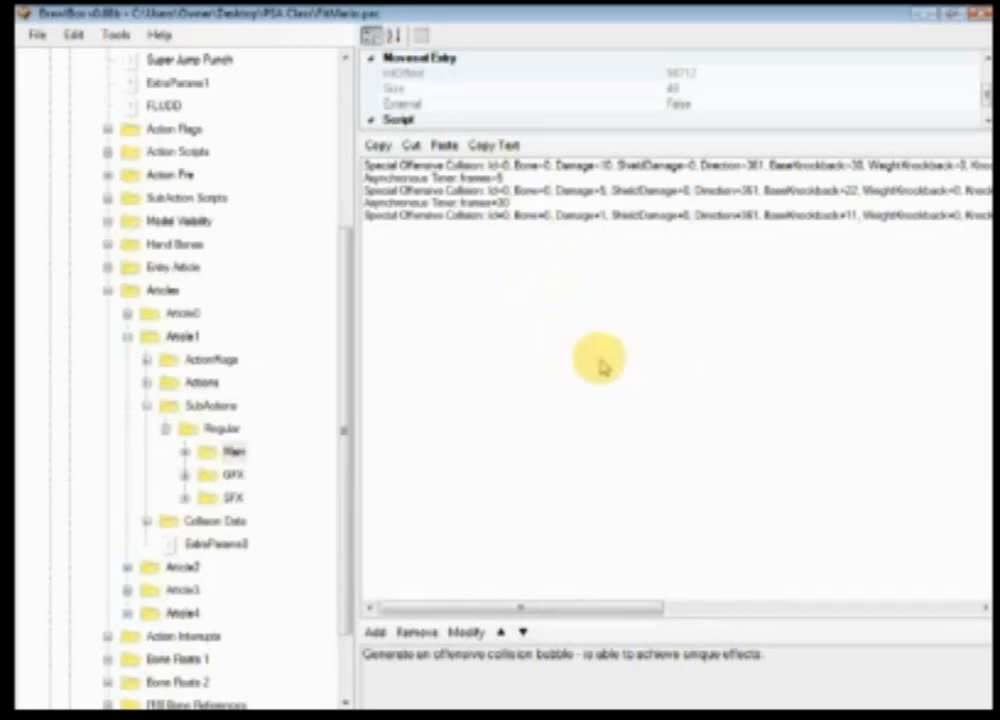
Step: Review the fireball's GFX and SFX subactions, then collapse the Article1 and Articles folders
{"action": "left_click", "coordinate": [233, 474]}
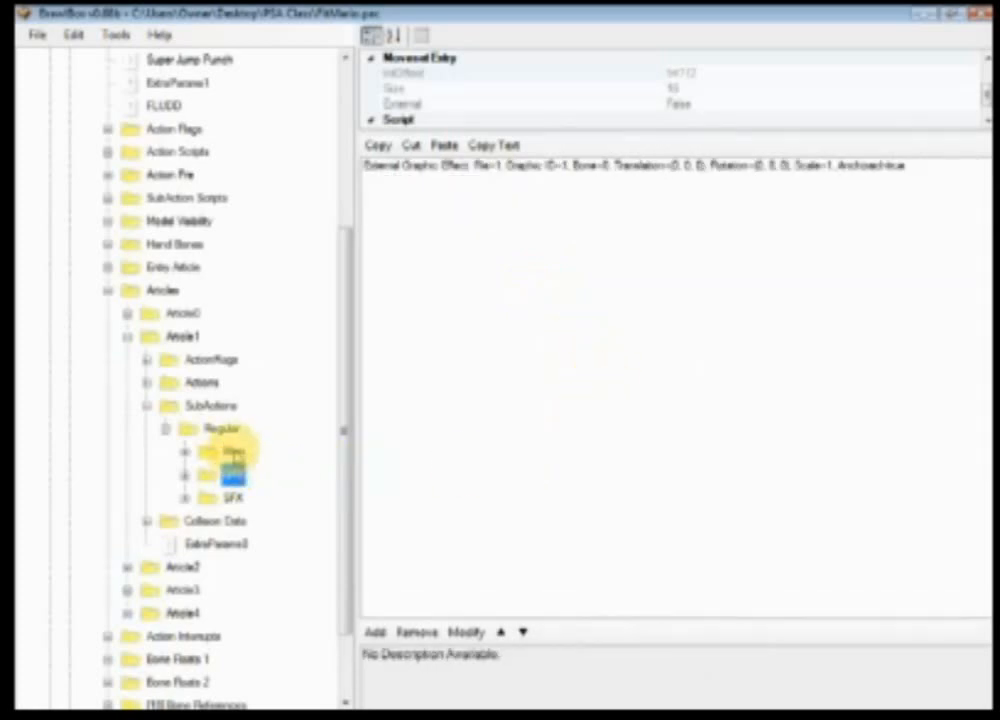
{"action": "left_click", "coordinate": [238, 497]}
{"action": "left_click", "coordinate": [235, 473]}
{"action": "left_click", "coordinate": [232, 451]}
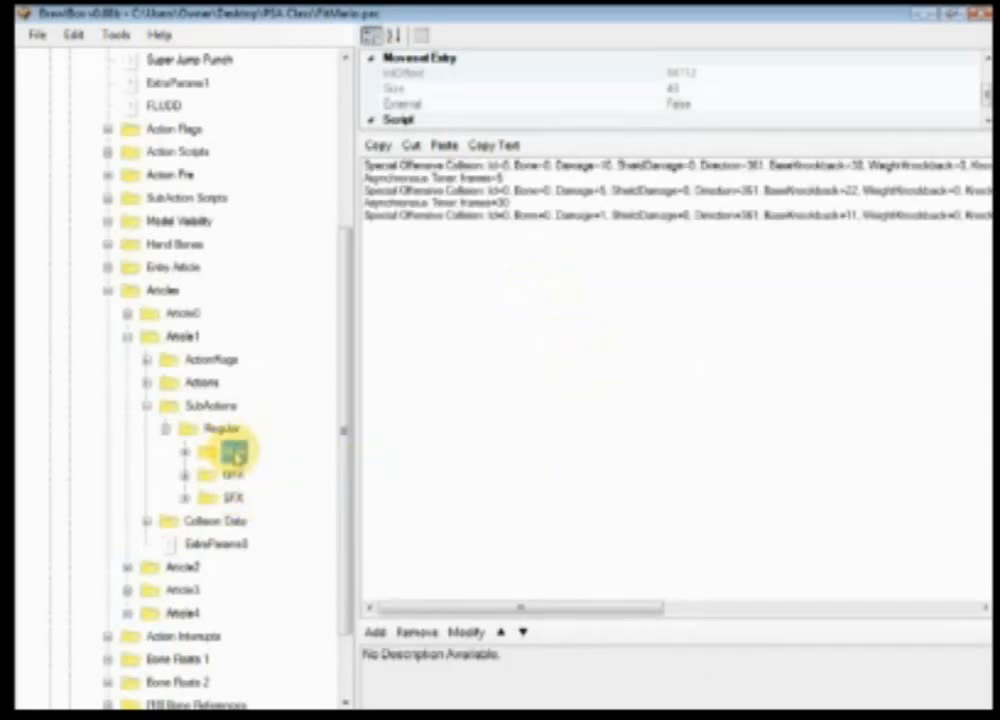
{"action": "left_click", "coordinate": [147, 407]}
{"action": "left_click", "coordinate": [127, 336]}
{"action": "left_click", "coordinate": [107, 404]}
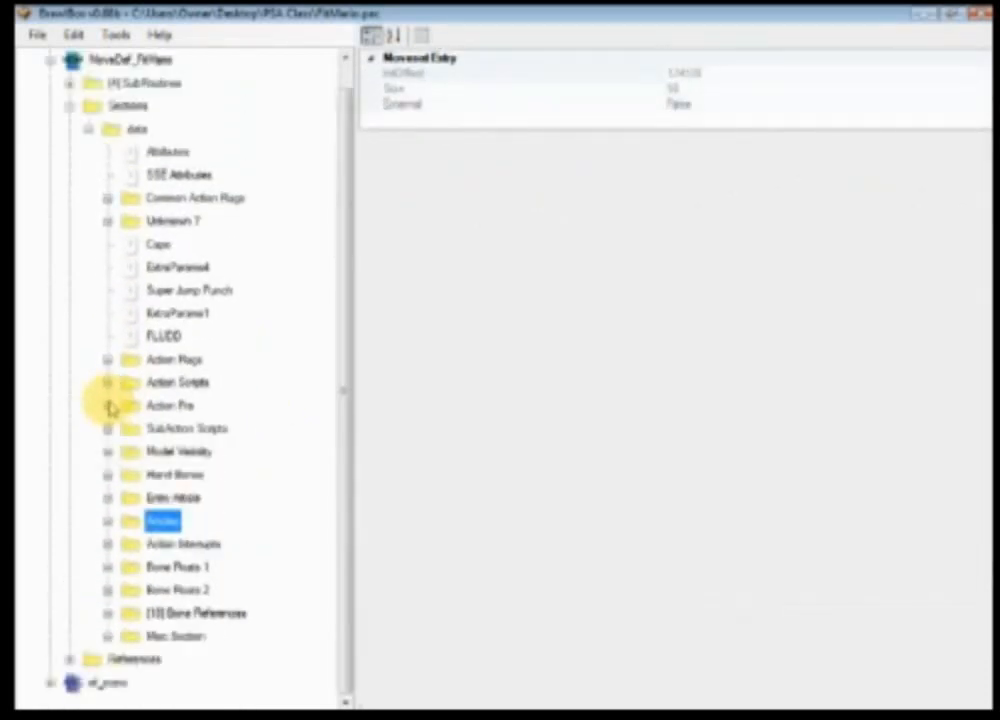
Step: Open the Special Offensive Collision in SpecialS's Main subaction and inspect its Directional Influence and Hitlag Multiplier parameters
{"action": "scroll", "coordinate": [170, 455], "scroll_direction": "up", "scroll_amount": 1}
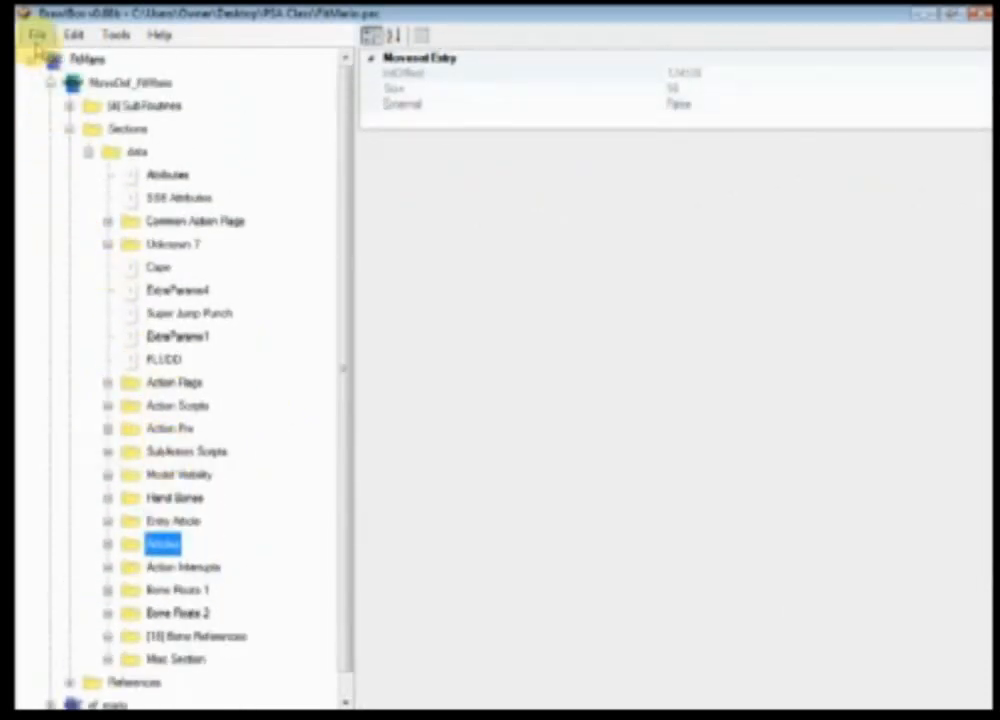
{"action": "left_click", "coordinate": [108, 452]}
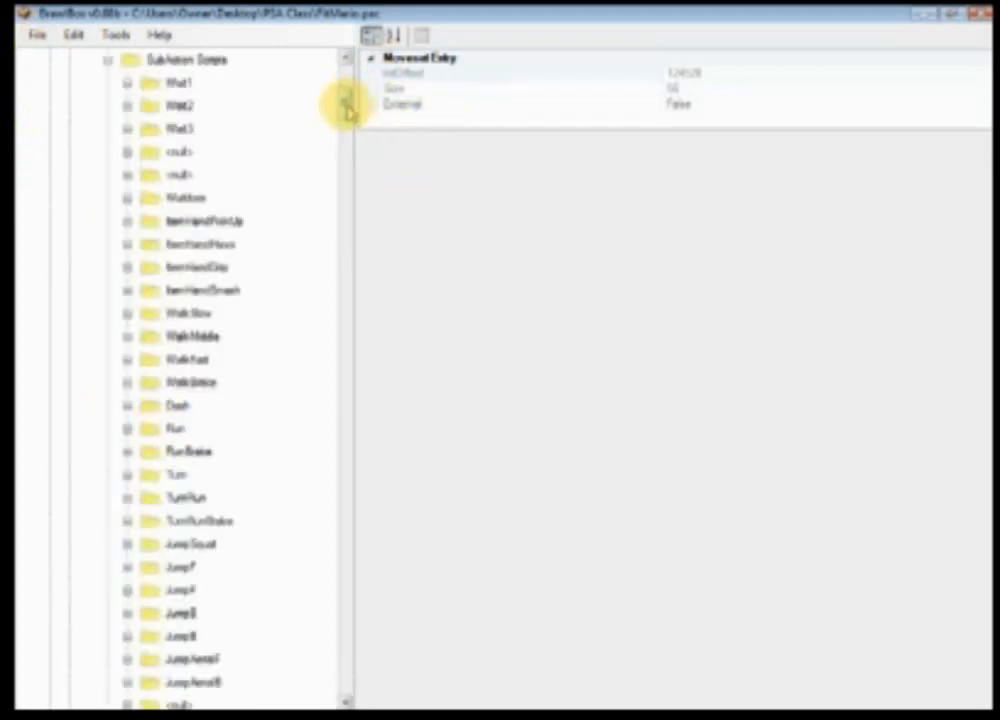
{"action": "left_click_drag", "start_coordinate": [346, 100], "coordinate": [332, 643]}
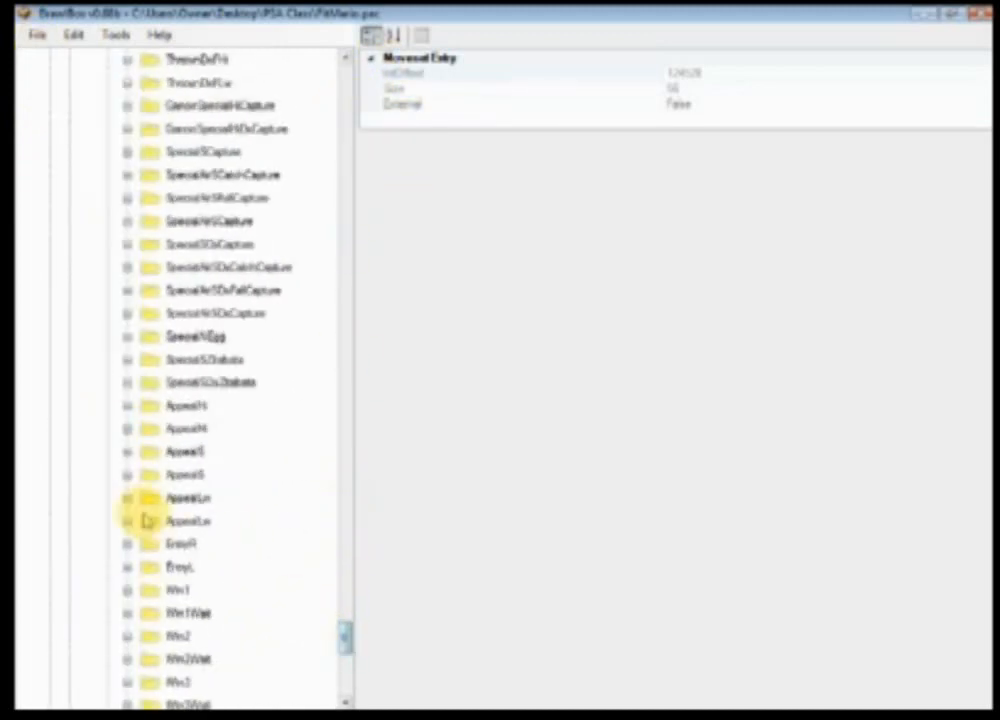
{"action": "scroll", "coordinate": [93, 488], "scroll_direction": "down", "scroll_amount": 6}
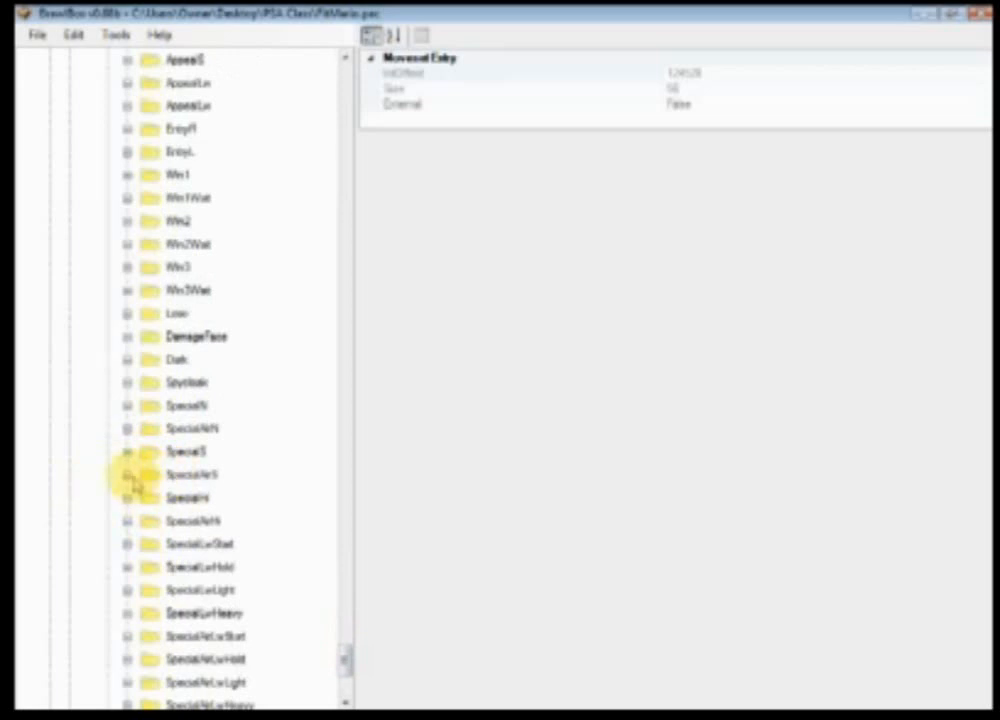
{"action": "left_click", "coordinate": [127, 451]}
{"action": "left_click", "coordinate": [167, 474]}
{"action": "left_click", "coordinate": [638, 254]}
{"action": "double_click", "coordinate": [637, 256]}
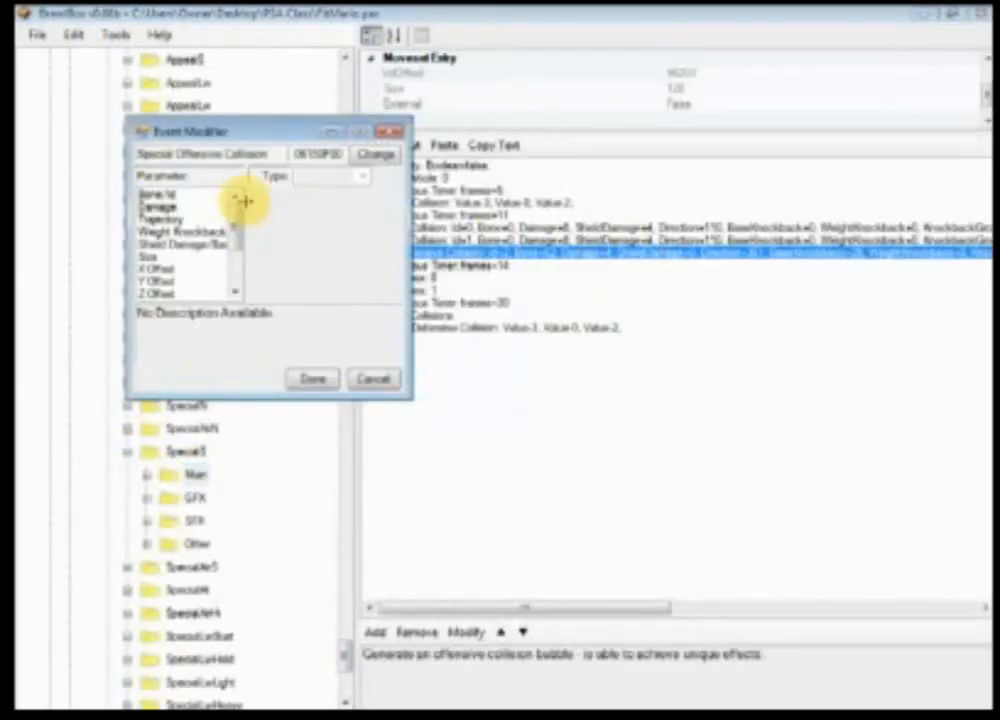
{"action": "left_click_drag", "start_coordinate": [237, 210], "coordinate": [239, 277]}
{"action": "left_click", "coordinate": [188, 258]}
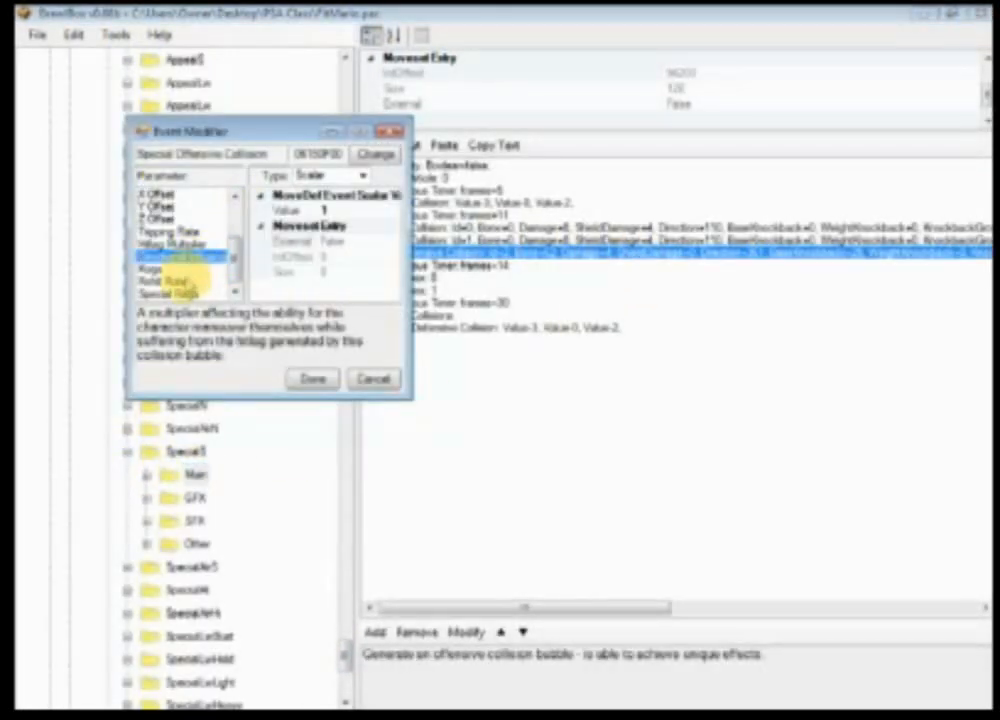
{"action": "left_click", "coordinate": [165, 268]}
{"action": "left_click", "coordinate": [175, 243]}
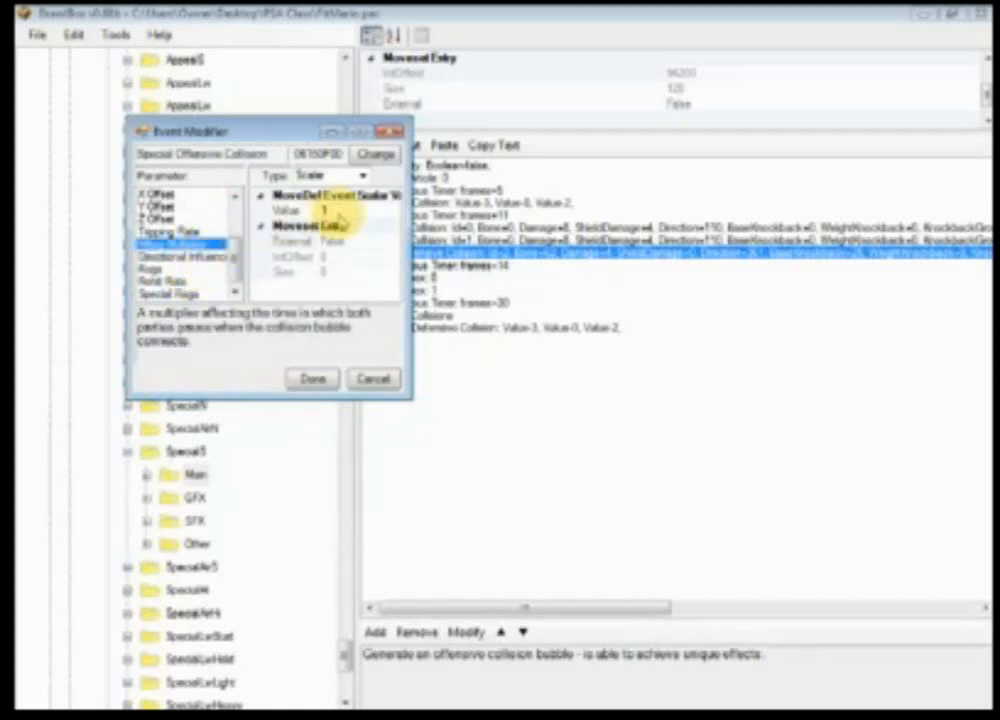
{"action": "left_click", "coordinate": [315, 379]}
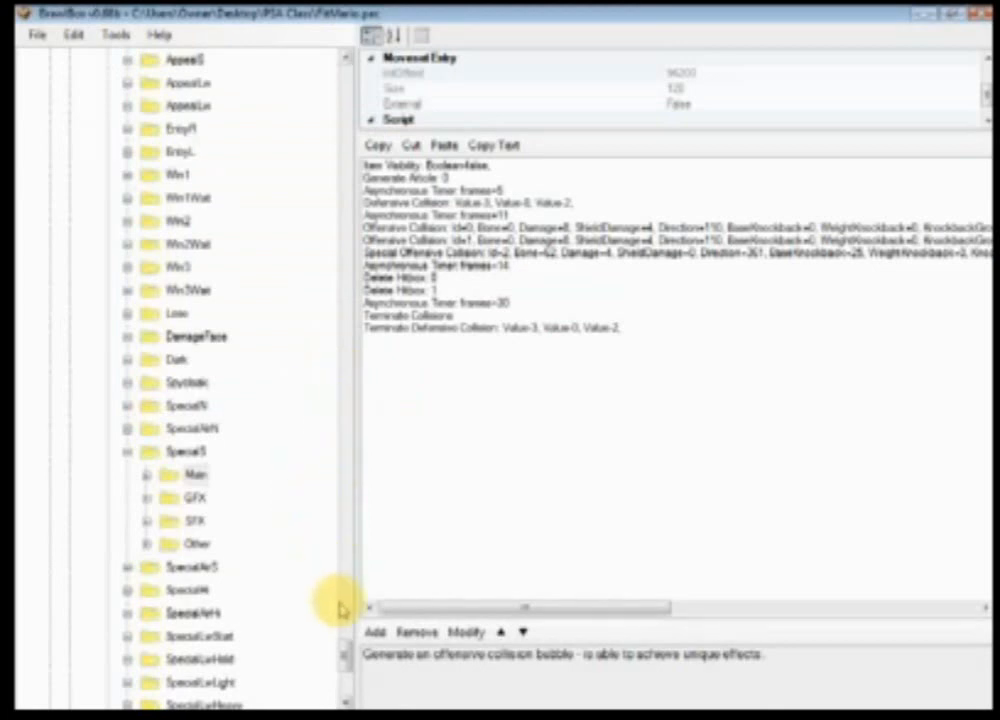
Step: Compare the Main subaction scripts of SpecialS and SpecialAirS
{"action": "left_click", "coordinate": [129, 567]}
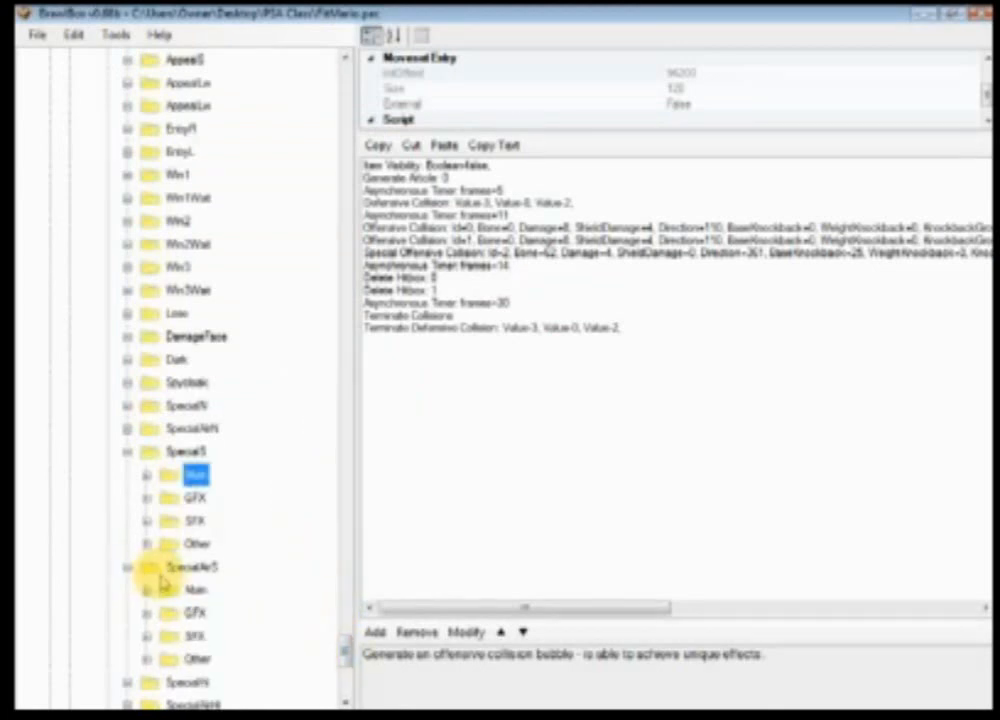
{"action": "left_click", "coordinate": [185, 590]}
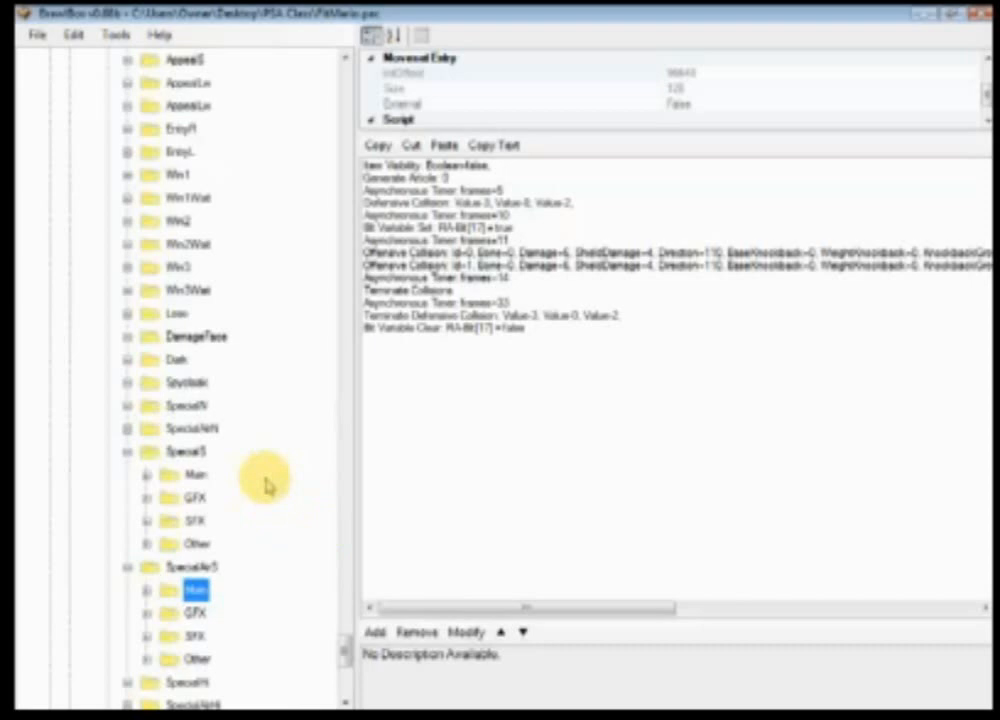
{"action": "left_click", "coordinate": [197, 475]}
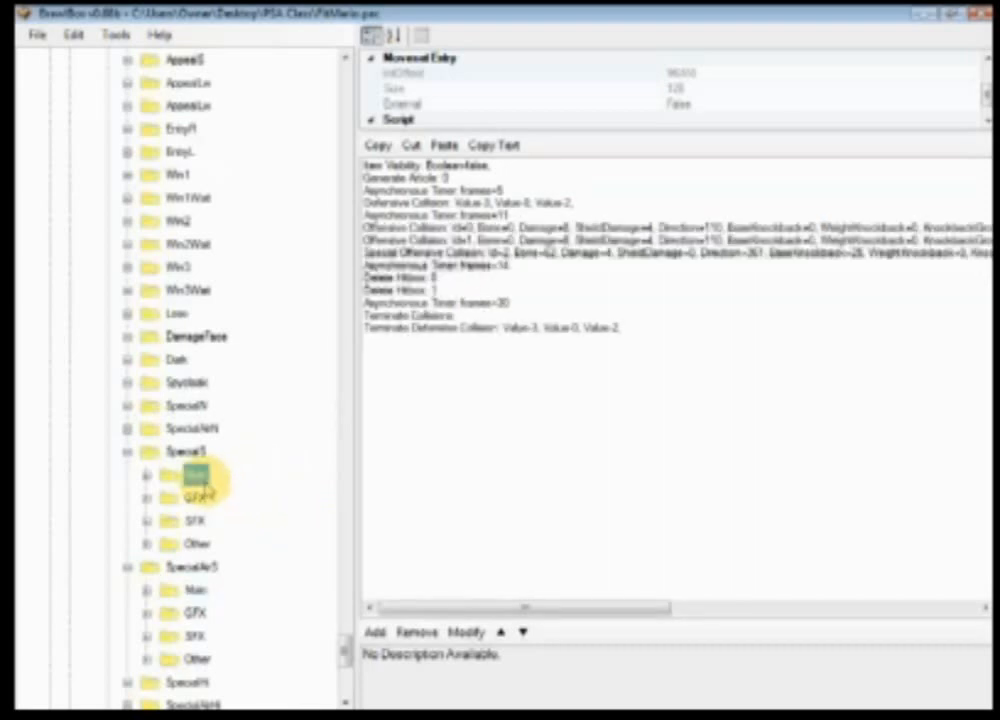
{"action": "left_click", "coordinate": [196, 590]}
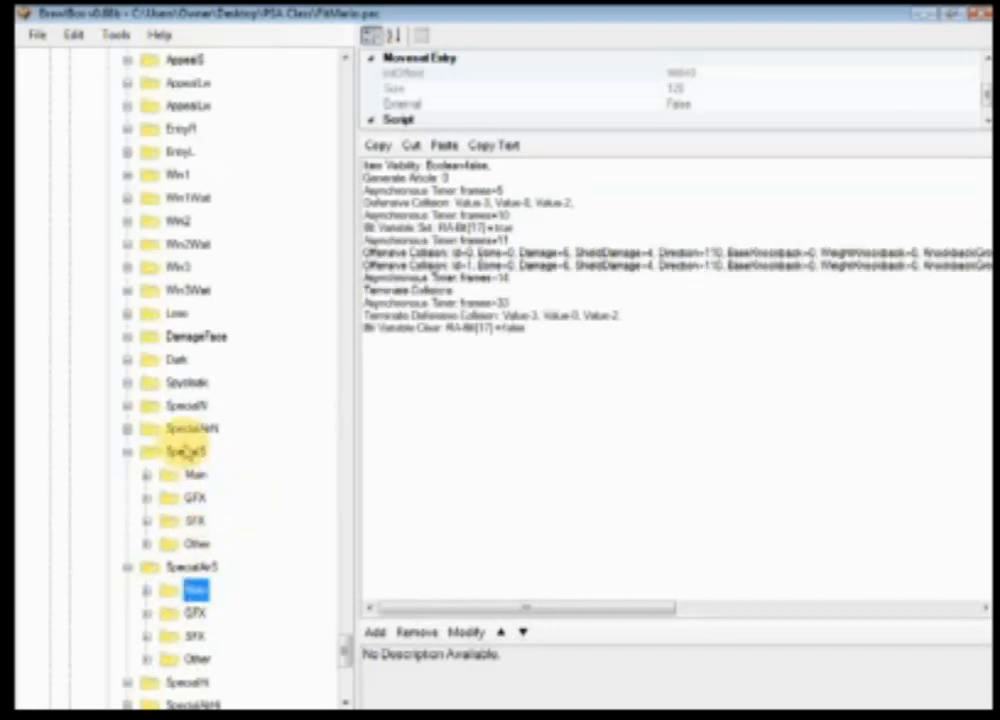
{"action": "left_click", "coordinate": [195, 475]}
{"action": "left_click", "coordinate": [196, 590]}
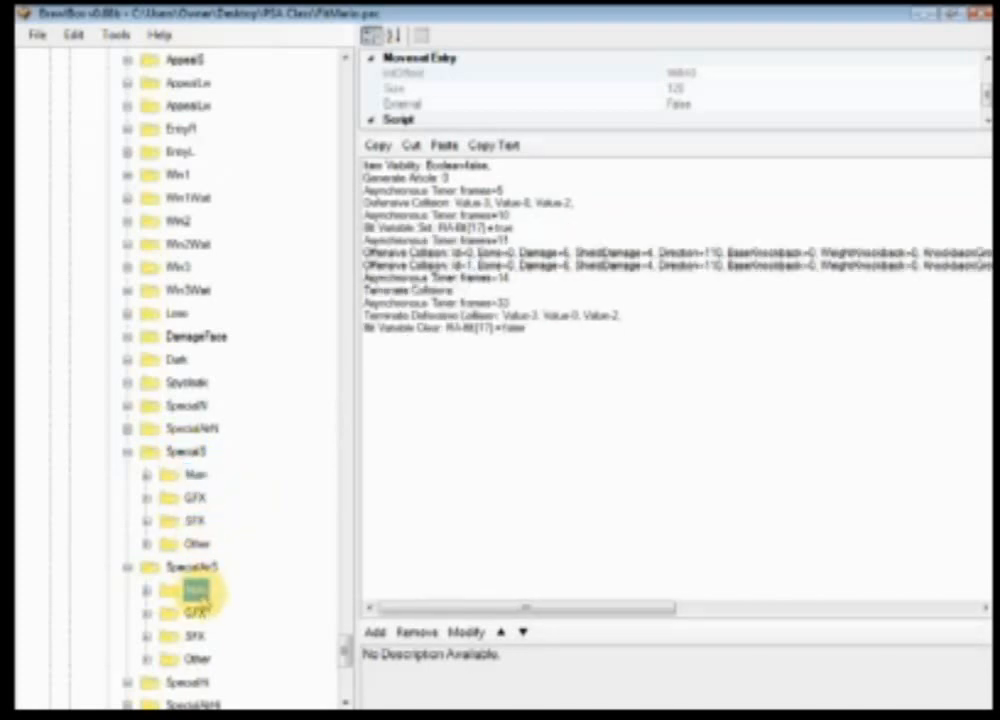
{"action": "left_click", "coordinate": [195, 475]}
{"action": "left_click", "coordinate": [196, 590]}
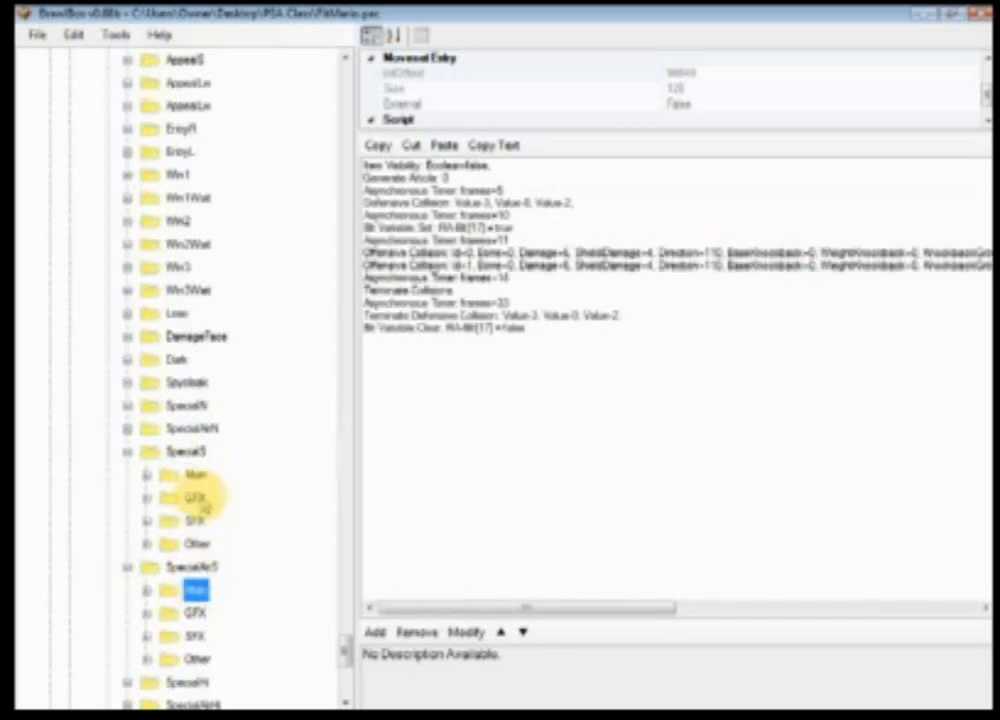
{"action": "left_click", "coordinate": [195, 475]}
Step: Paste SpecialS's Special Offensive Collision into SpecialAirS Main after the offensive collisions, and move Terminate Collisions down one line
{"action": "left_click", "coordinate": [535, 254]}
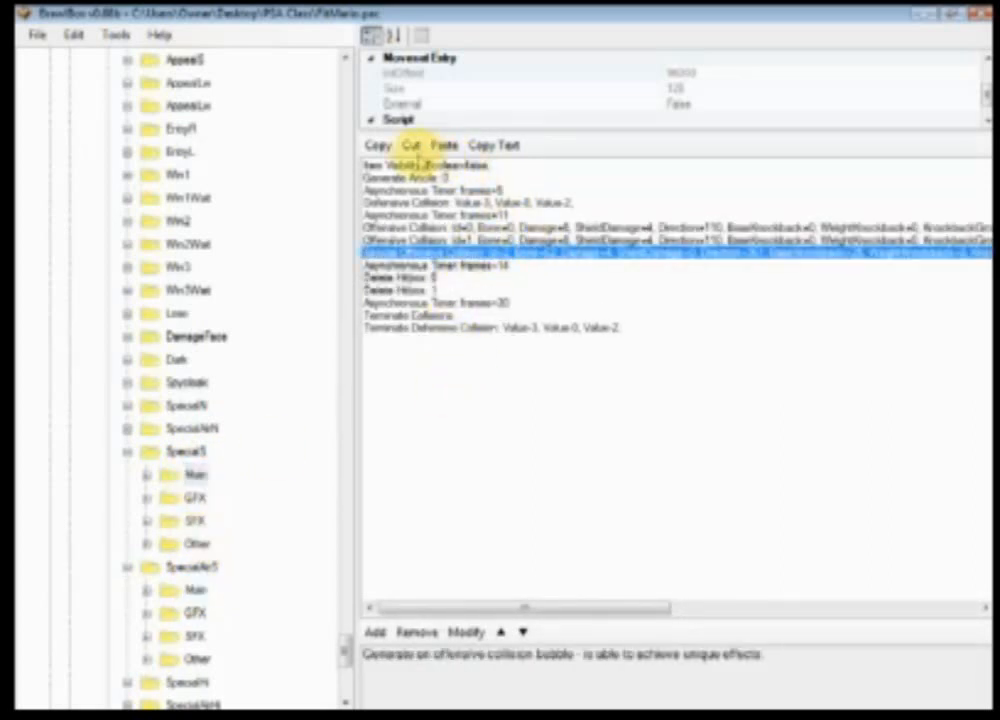
{"action": "left_click", "coordinate": [196, 588]}
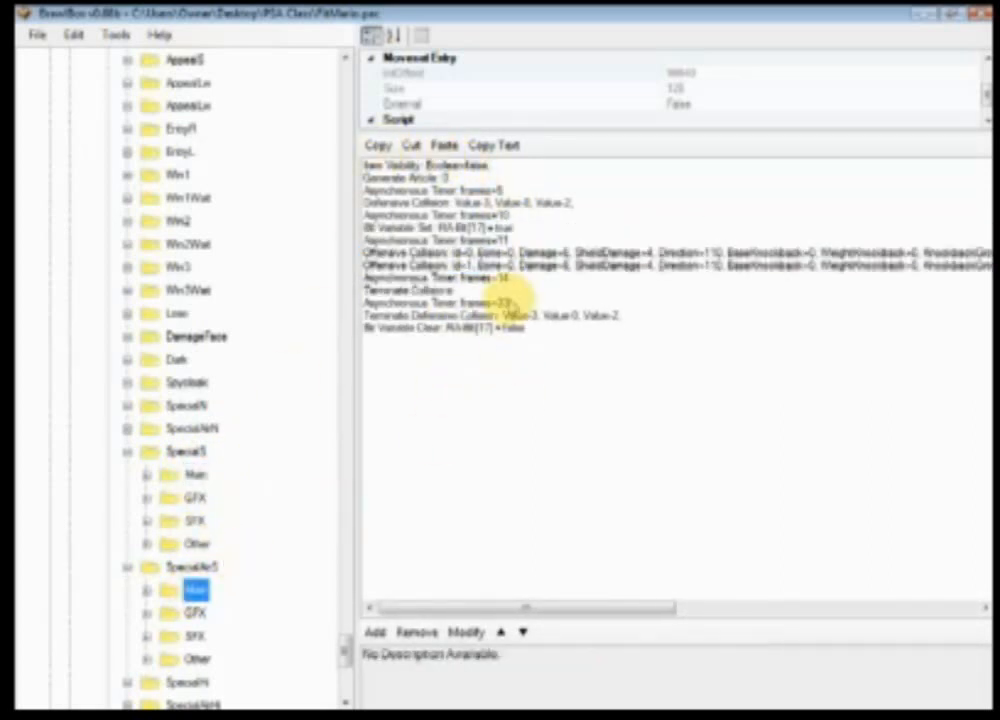
{"action": "left_click", "coordinate": [492, 267]}
{"action": "left_click", "coordinate": [443, 145]}
{"action": "left_click", "coordinate": [470, 302]}
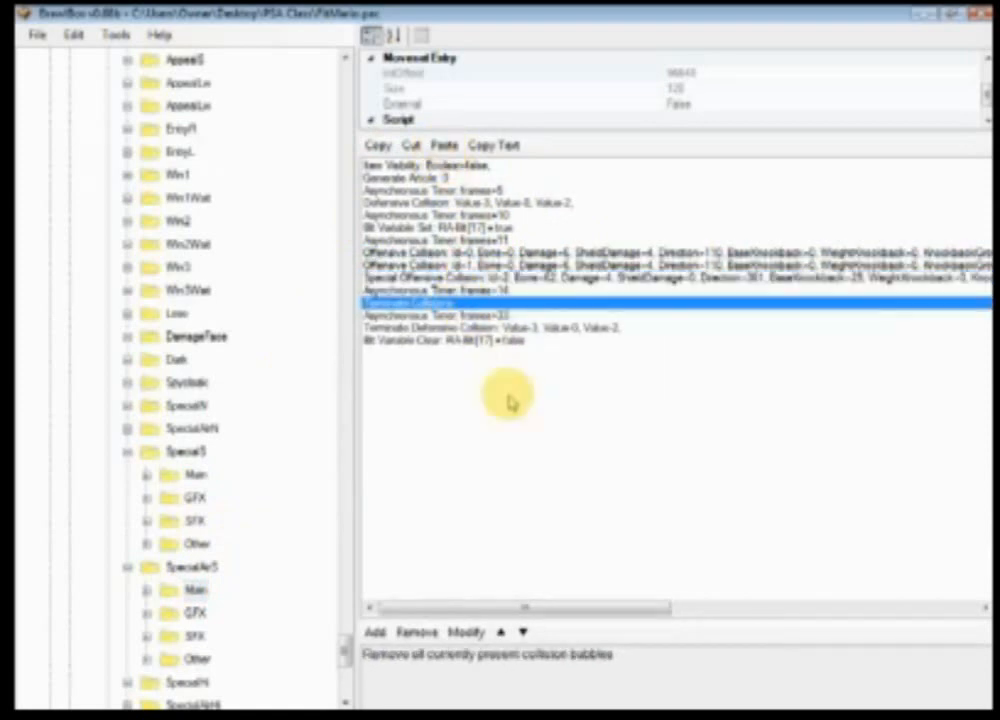
{"action": "left_click", "coordinate": [522, 632]}
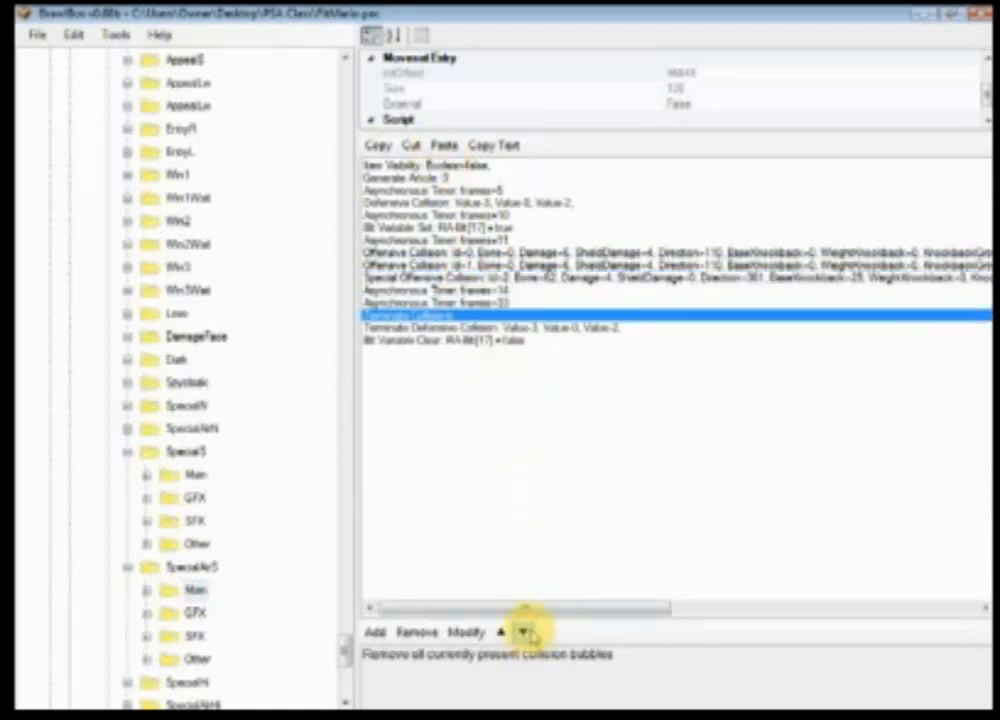
Step: Copy the two Delete Hitbox events from SpecialS Main and paste them after the 14-frame timer in SpecialAirS Main
{"action": "left_click", "coordinate": [196, 474]}
{"action": "left_click_drag", "start_coordinate": [440, 278], "coordinate": [436, 290]}
{"action": "key", "text": "ctrl+c"}
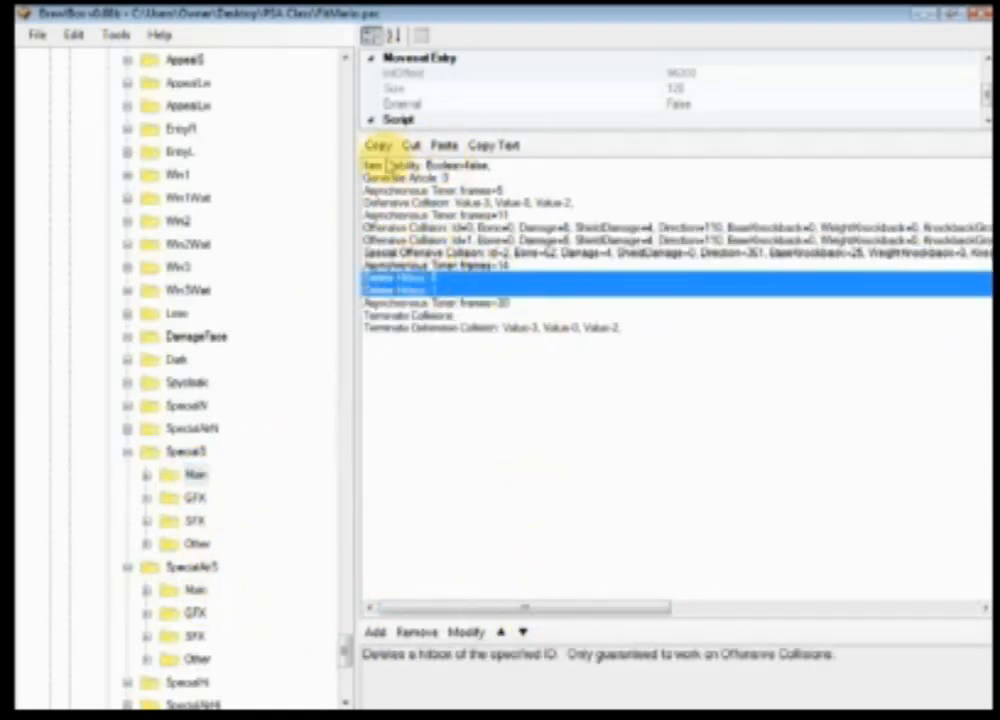
{"action": "left_click", "coordinate": [195, 612]}
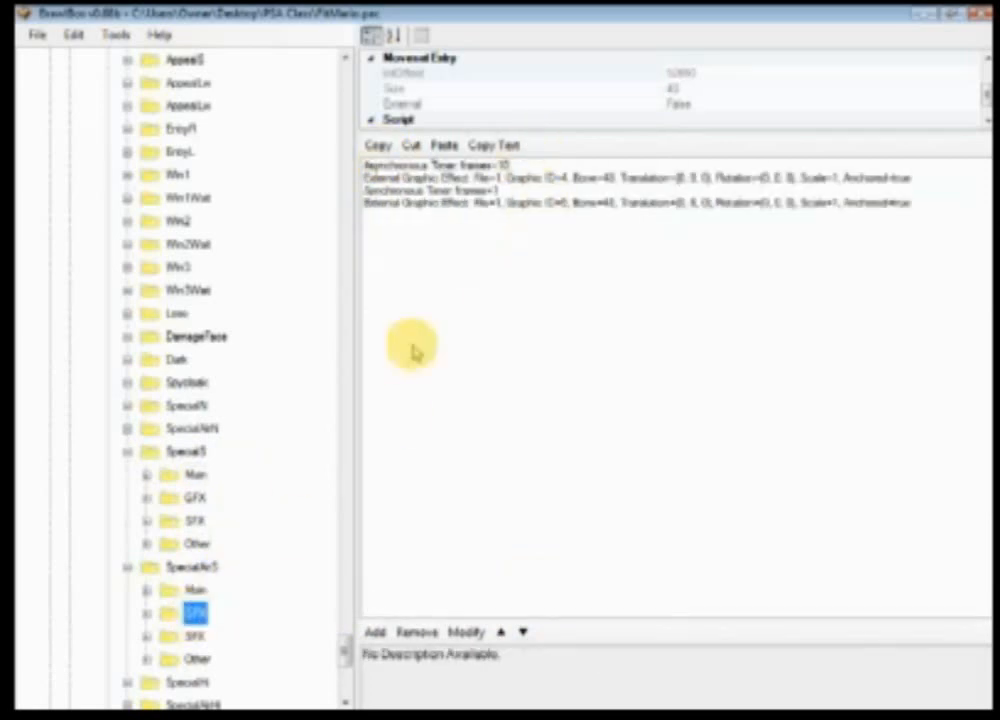
{"action": "left_click", "coordinate": [195, 589]}
{"action": "left_click", "coordinate": [517, 290]}
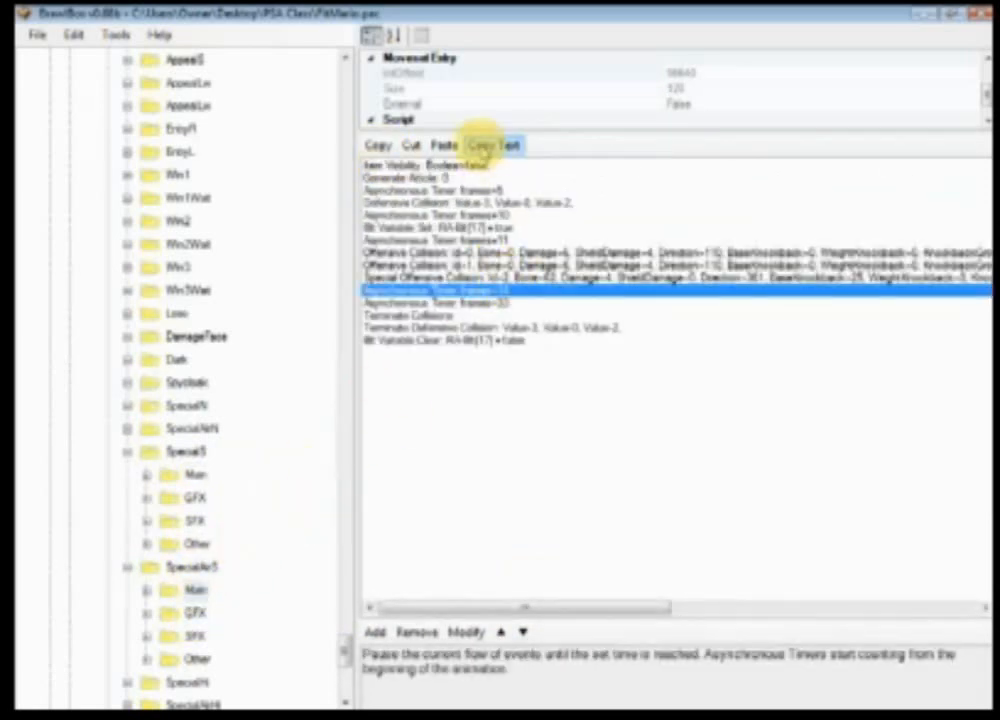
{"action": "left_click", "coordinate": [444, 145]}
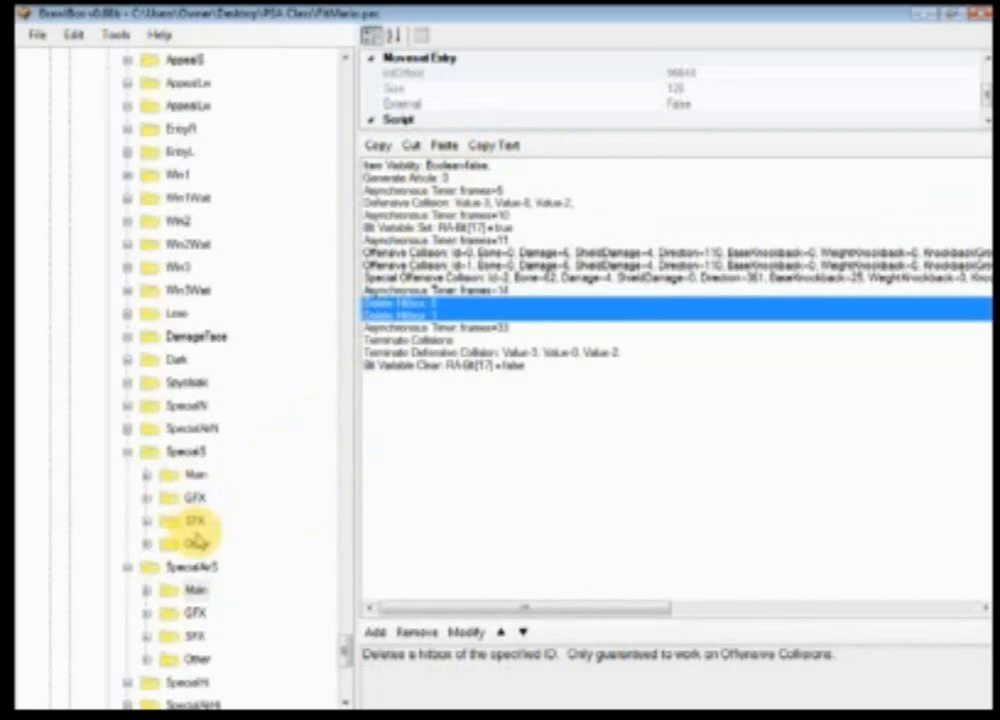
Step: Copy the External Graphic Effect with Graphic ID 12 from SpecialS GFX into SpecialAirS GFX after the Synchronous Timer
{"action": "left_click", "coordinate": [197, 499]}
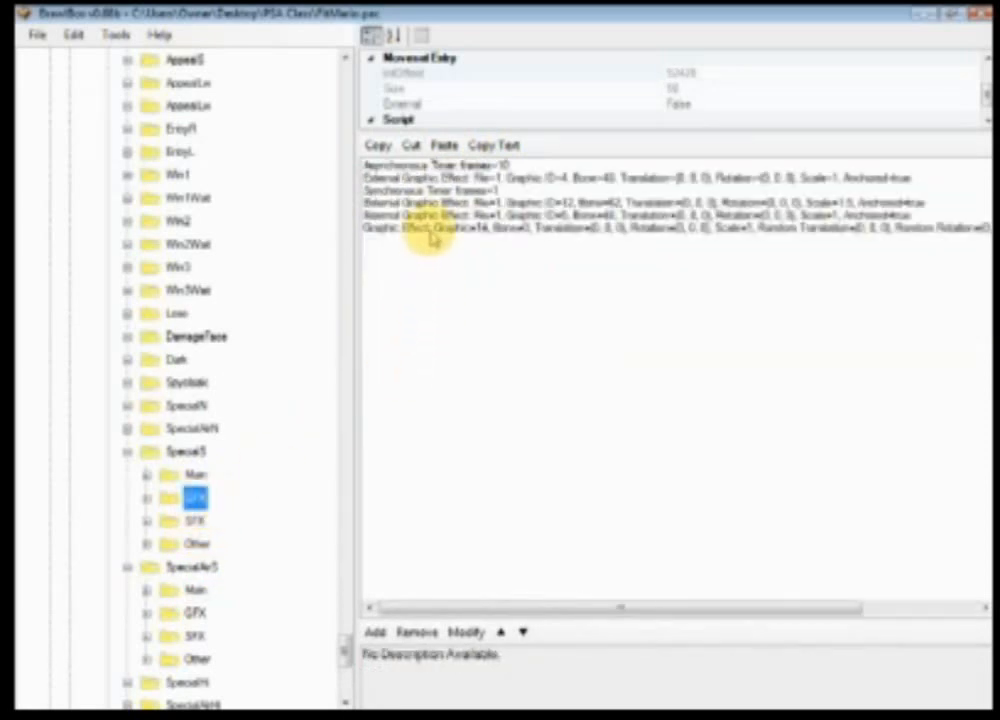
{"action": "left_click", "coordinate": [420, 227]}
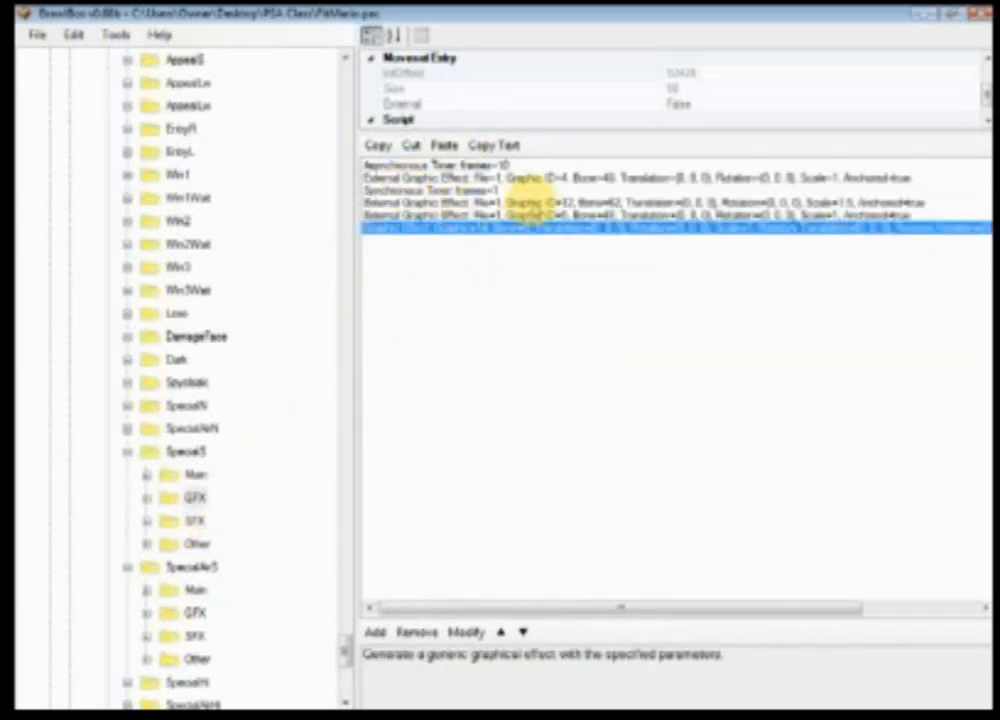
{"action": "left_click", "coordinate": [518, 202]}
{"action": "left_click", "coordinate": [197, 612]}
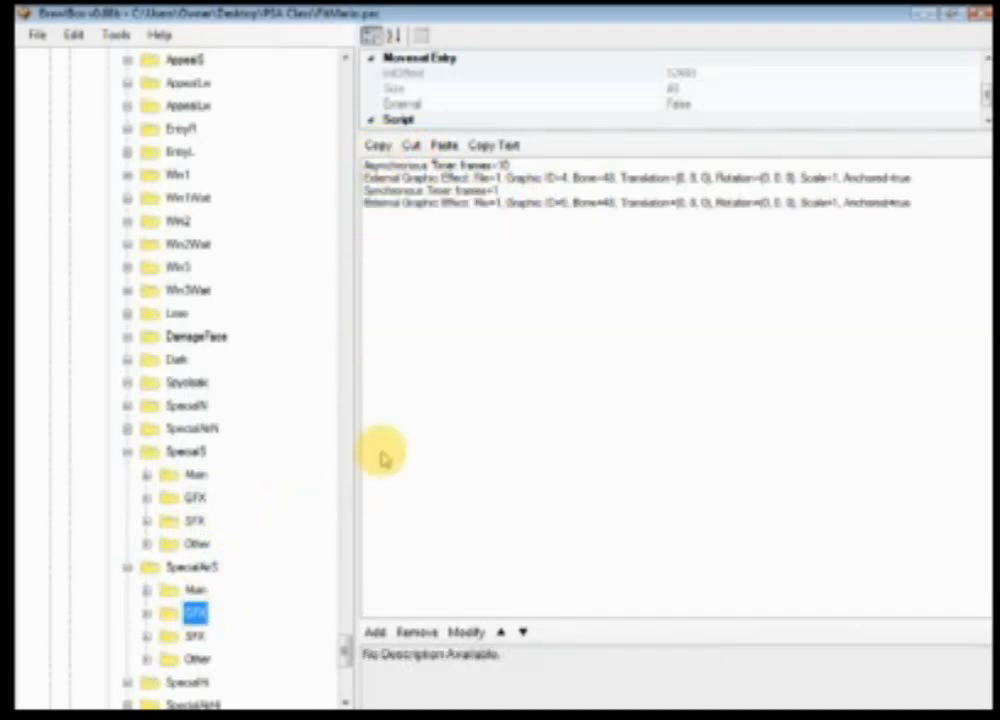
{"action": "left_click", "coordinate": [450, 190]}
{"action": "left_click", "coordinate": [443, 145]}
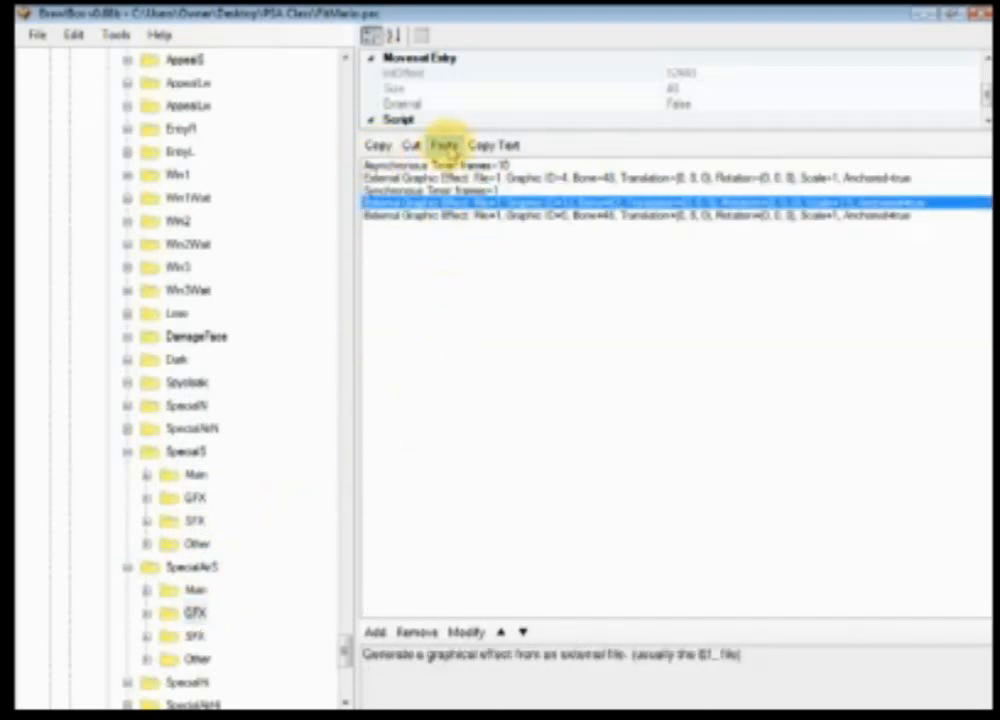
Step: Save the moveset file
{"action": "left_click", "coordinate": [200, 470]}
{"action": "left_click", "coordinate": [36, 34]}
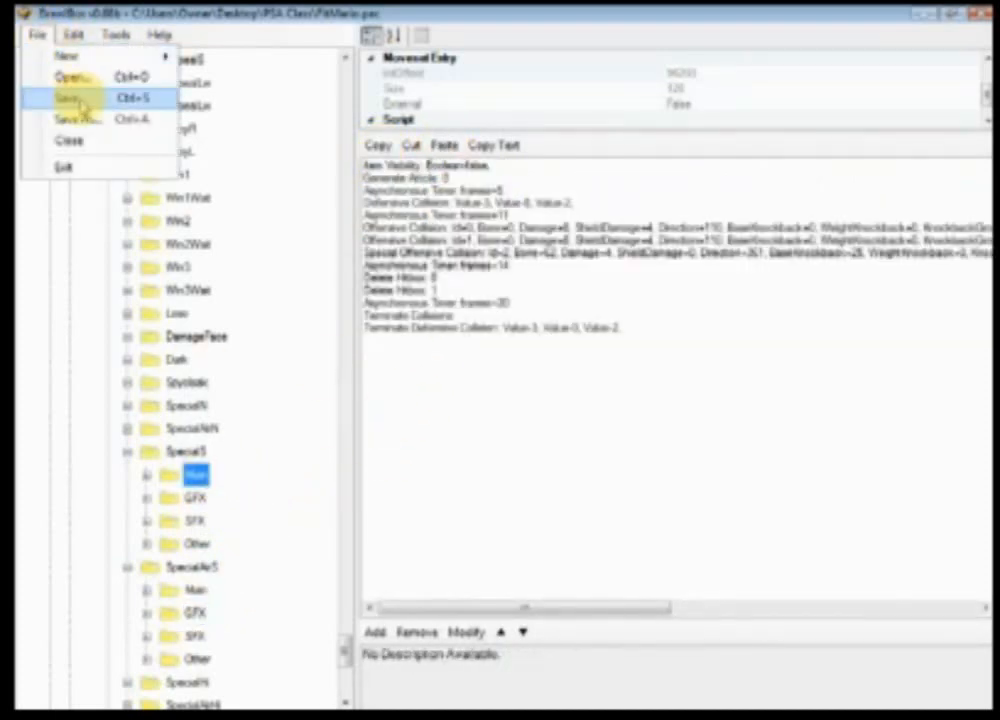
{"action": "left_click", "coordinate": [70, 98]}
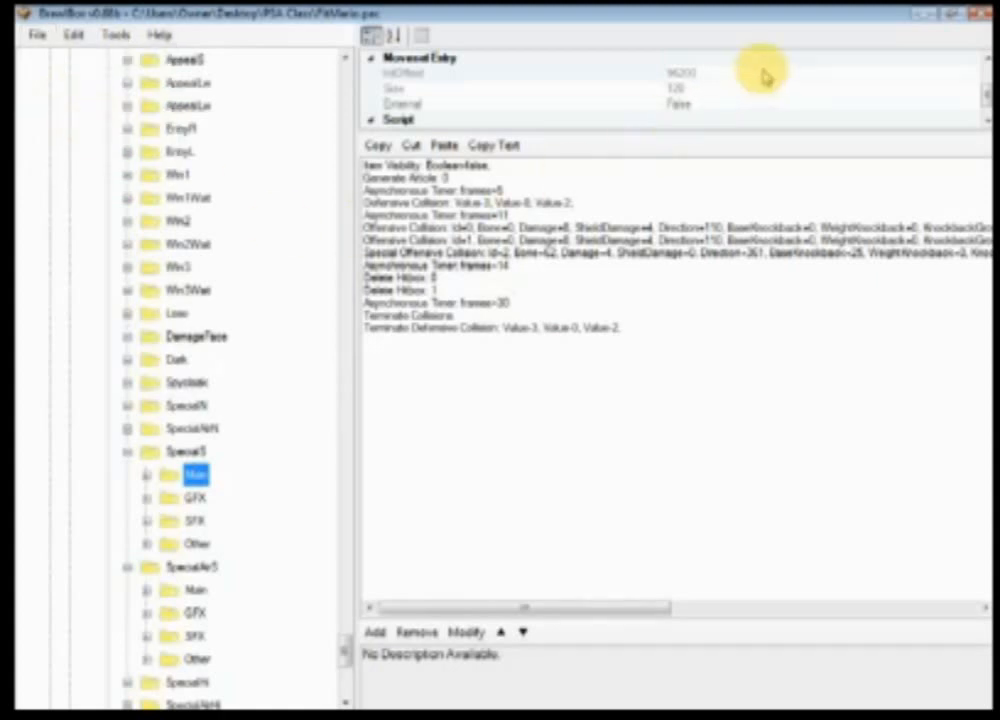
Step: Close the moveset and open FitMario00.pac, selecting the FitMario00 model inside ModelData[0]'s 3DModels folder
{"action": "left_click", "coordinate": [975, 14]}
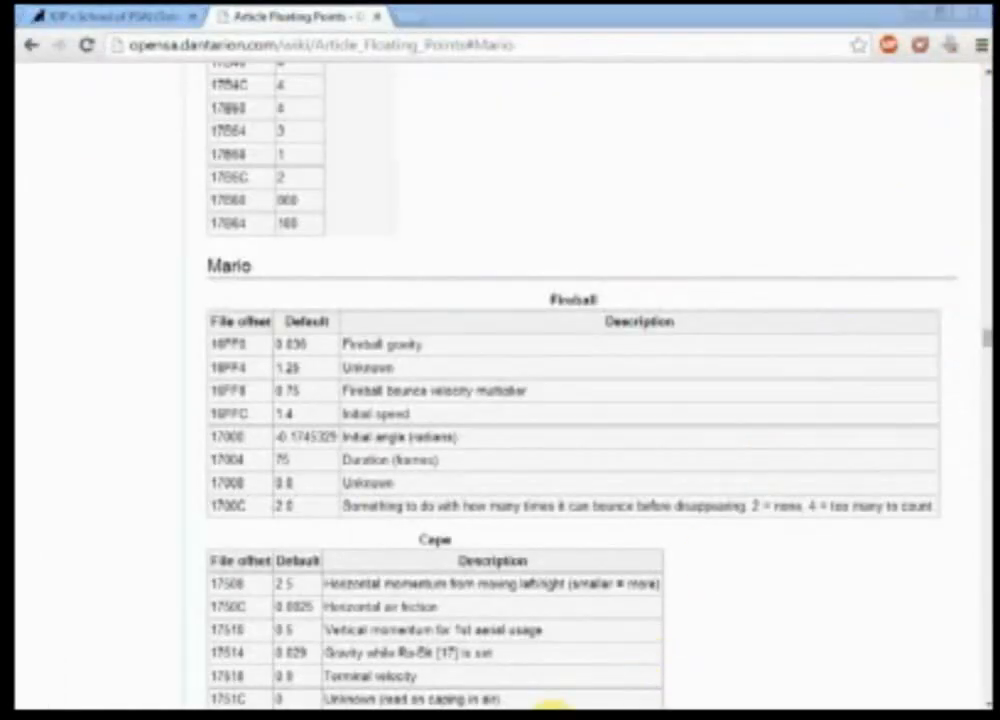
{"action": "mouse_move", "coordinate": [569, 668]}
{"action": "left_click", "coordinate": [560, 698]}
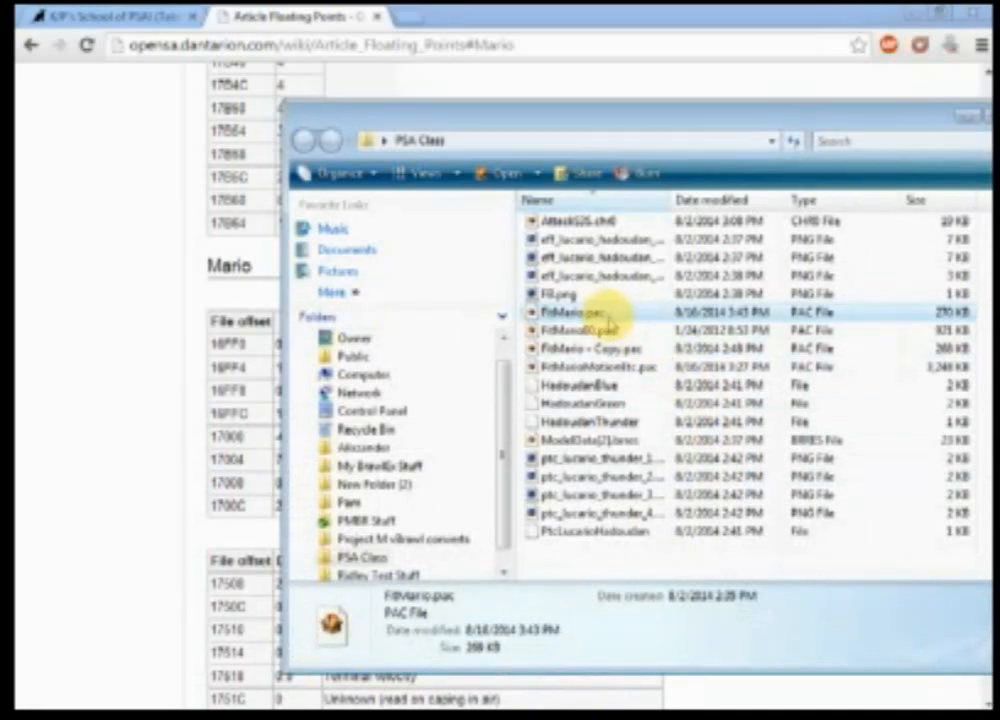
{"action": "double_click", "coordinate": [595, 328]}
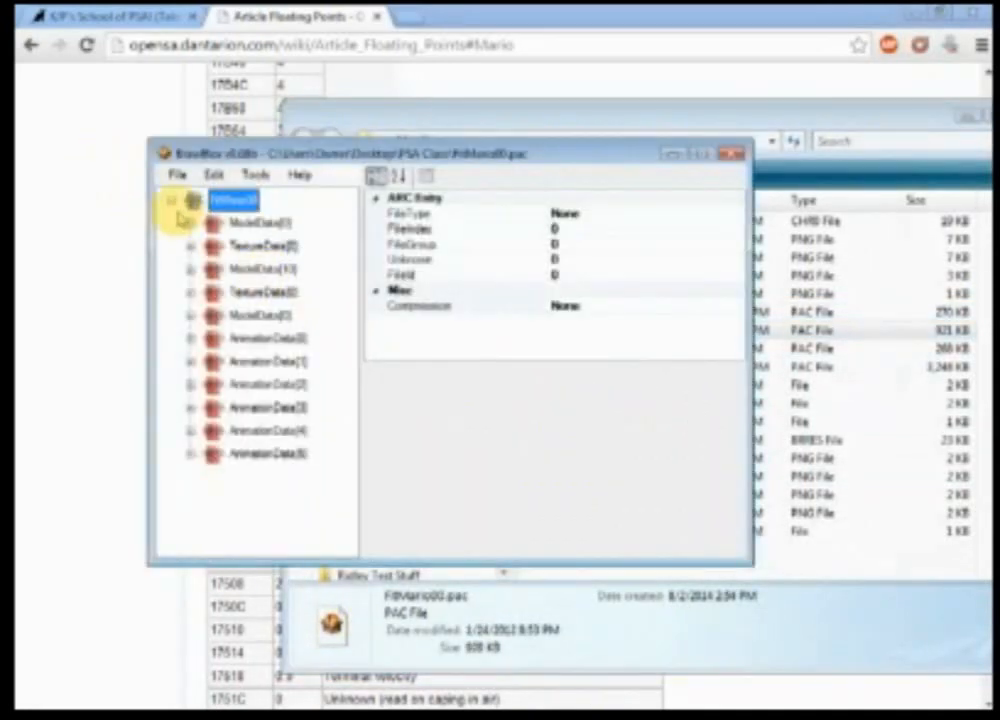
{"action": "left_click", "coordinate": [190, 222]}
{"action": "left_click", "coordinate": [210, 245]}
{"action": "left_click", "coordinate": [262, 268]}
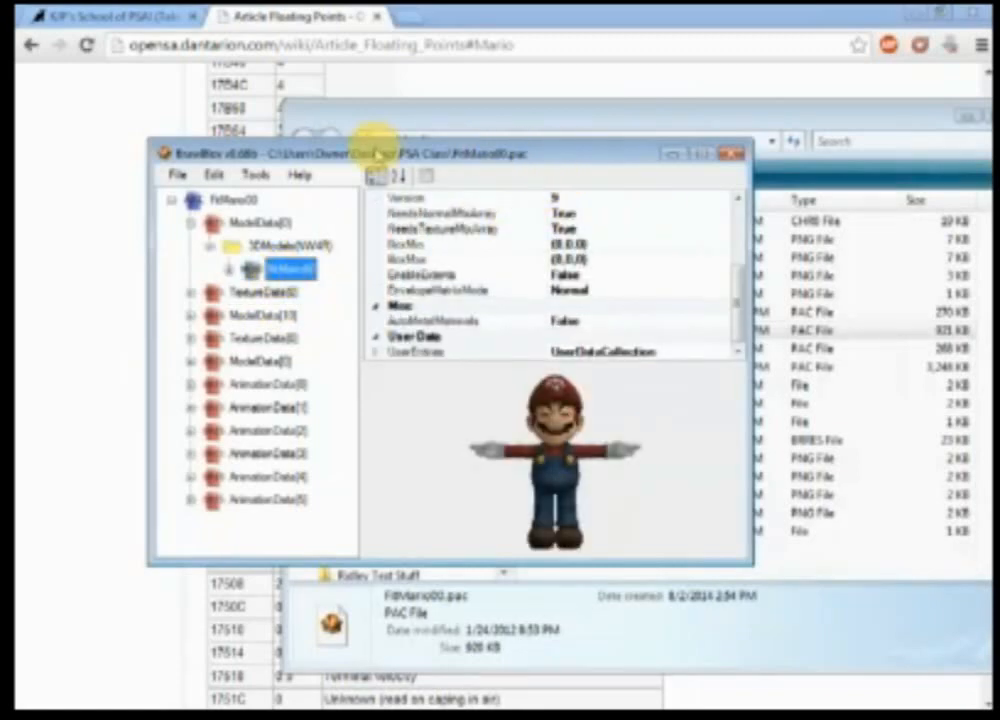
Step: Preview the FitMario00 model in the Advanced Model Editor and maximize it, collapsing the Objects panel
{"action": "left_click_drag", "start_coordinate": [368, 147], "coordinate": [866, 404]}
{"action": "right_click", "coordinate": [793, 530]}
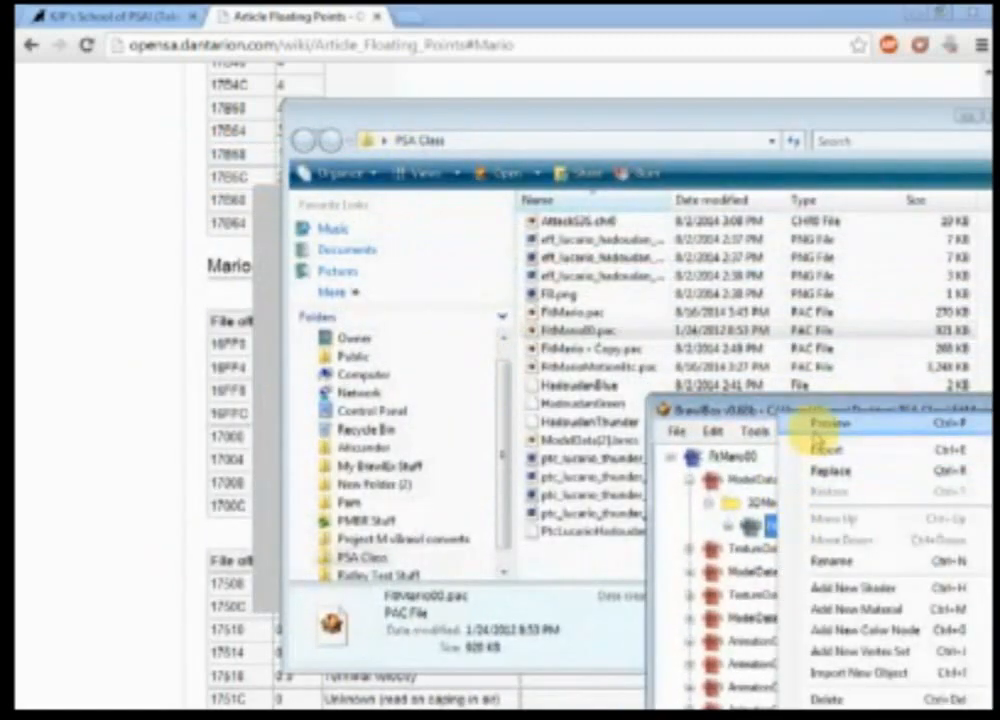
{"action": "left_click", "coordinate": [840, 417]}
{"action": "left_click", "coordinate": [738, 177]}
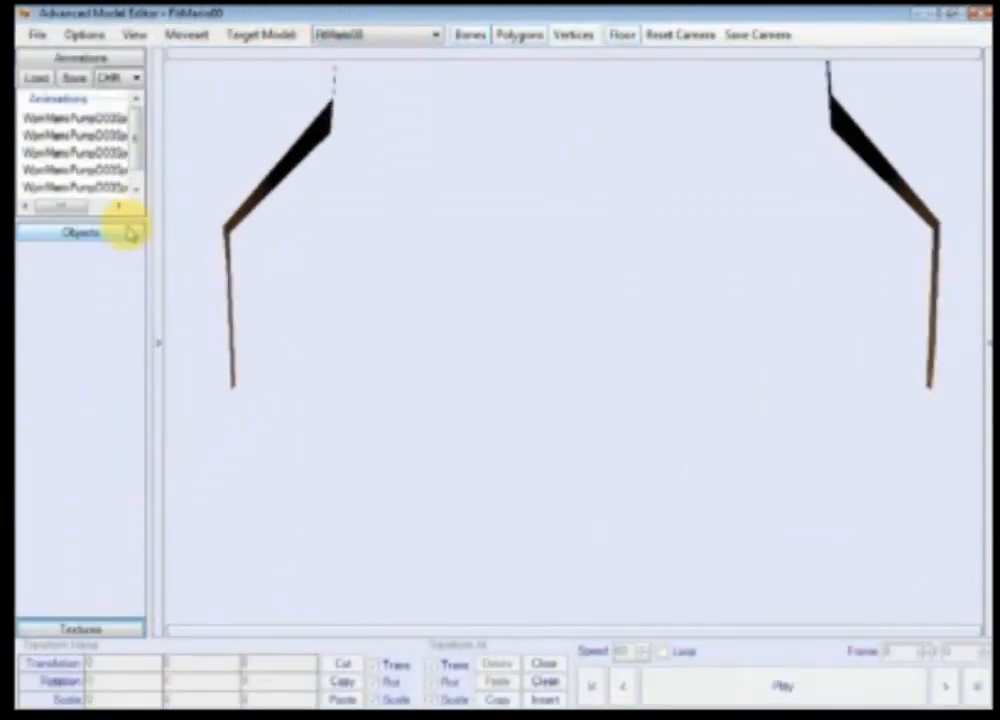
{"action": "left_click", "coordinate": [129, 231]}
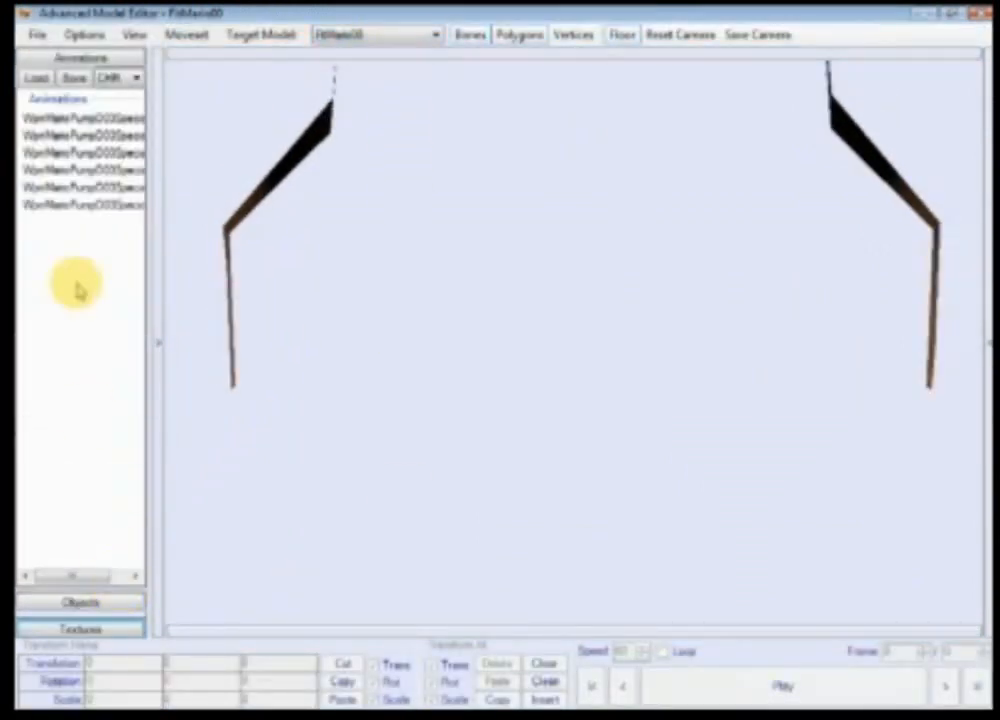
Step: Load the FitMarioMotionEtc.pac animation file into the model editor
{"action": "left_click", "coordinate": [36, 78]}
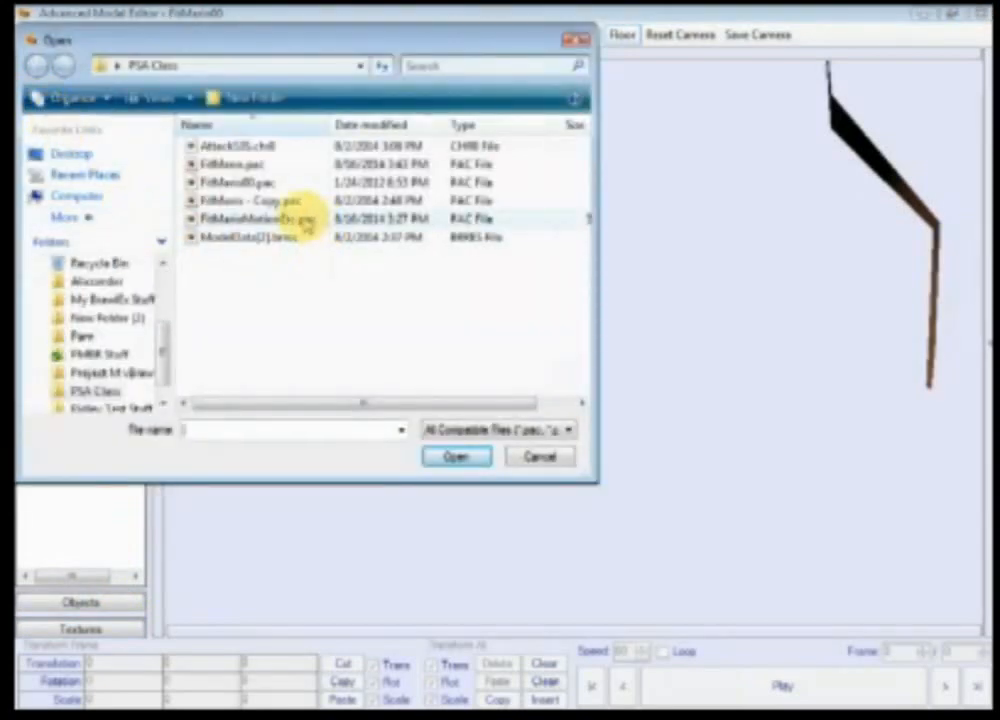
{"action": "double_click", "coordinate": [283, 216]}
{"action": "scroll", "coordinate": [352, 256], "scroll_direction": "down", "scroll_amount": 8}
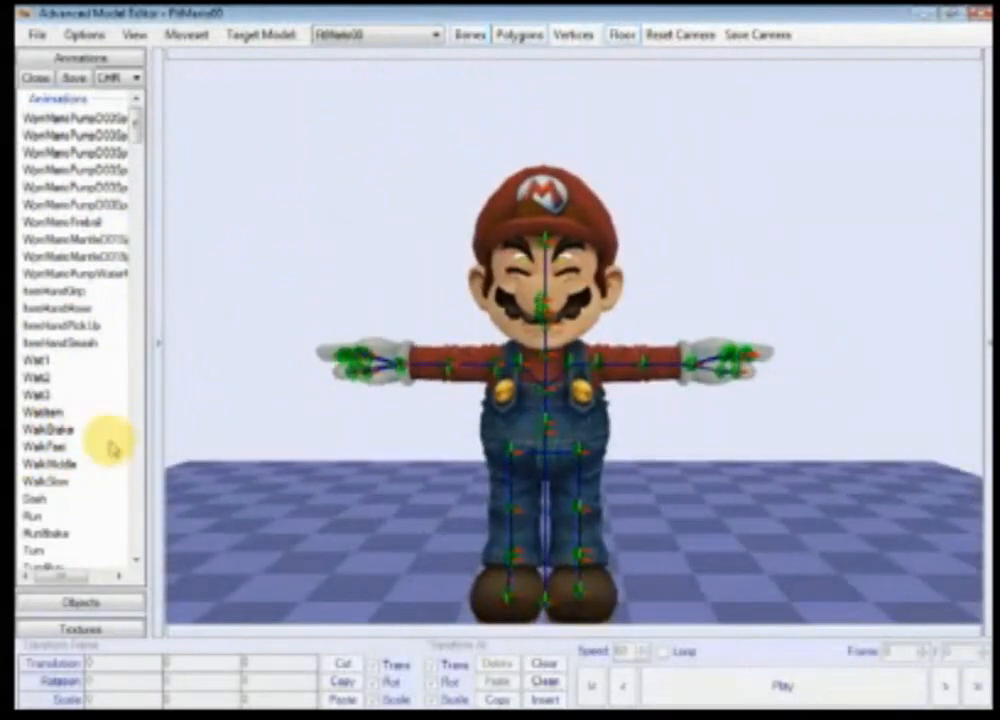
Step: Load the FitMario.pac moveset into the model editor
{"action": "left_click", "coordinate": [190, 35]}
{"action": "left_click", "coordinate": [203, 56]}
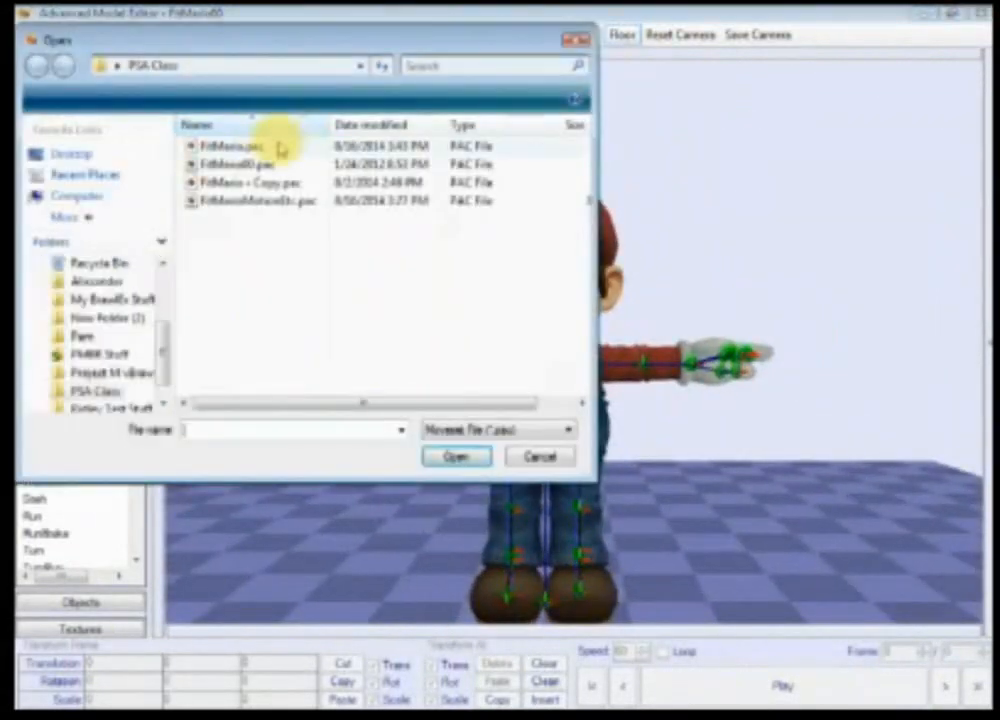
{"action": "left_click", "coordinate": [232, 146]}
{"action": "double_click", "coordinate": [232, 146]}
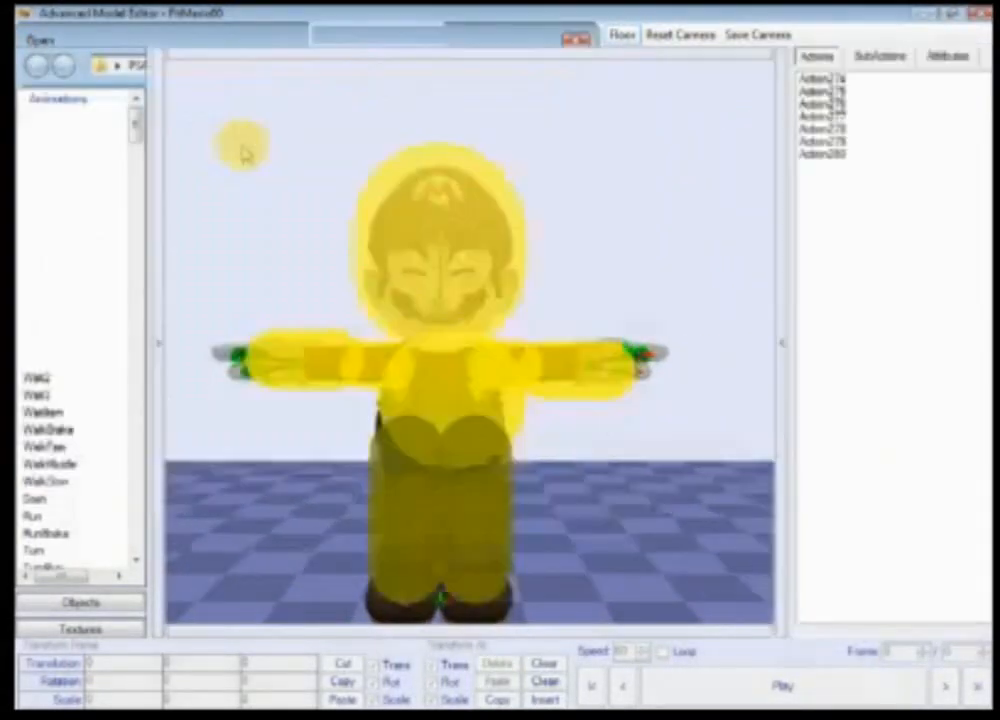
Step: Open the SpecialAirS subaction and play it to preview its hitboxes on the model
{"action": "left_click", "coordinate": [880, 56]}
{"action": "left_click", "coordinate": [830, 80]}
{"action": "scroll", "coordinate": [480, 390], "scroll_direction": "up", "scroll_amount": 5}
{"action": "right_click_drag", "start_coordinate": [438, 448], "coordinate": [542, 441], "text": "ctrl"}
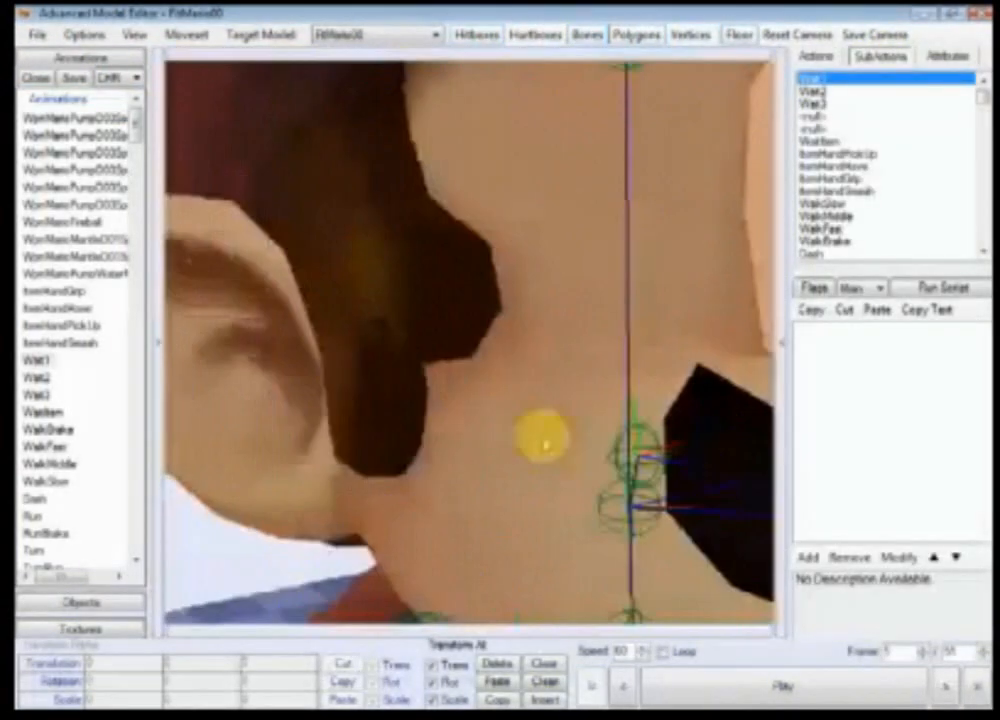
{"action": "scroll", "coordinate": [585, 455], "scroll_direction": "down", "scroll_amount": 7}
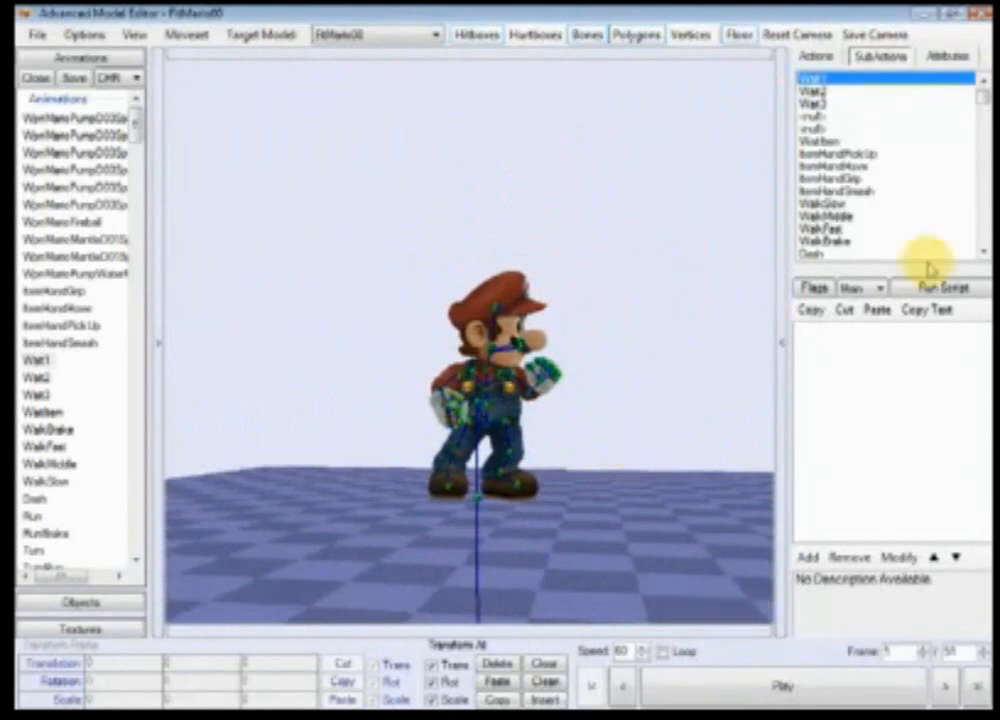
{"action": "left_click_drag", "start_coordinate": [981, 100], "coordinate": [980, 245]}
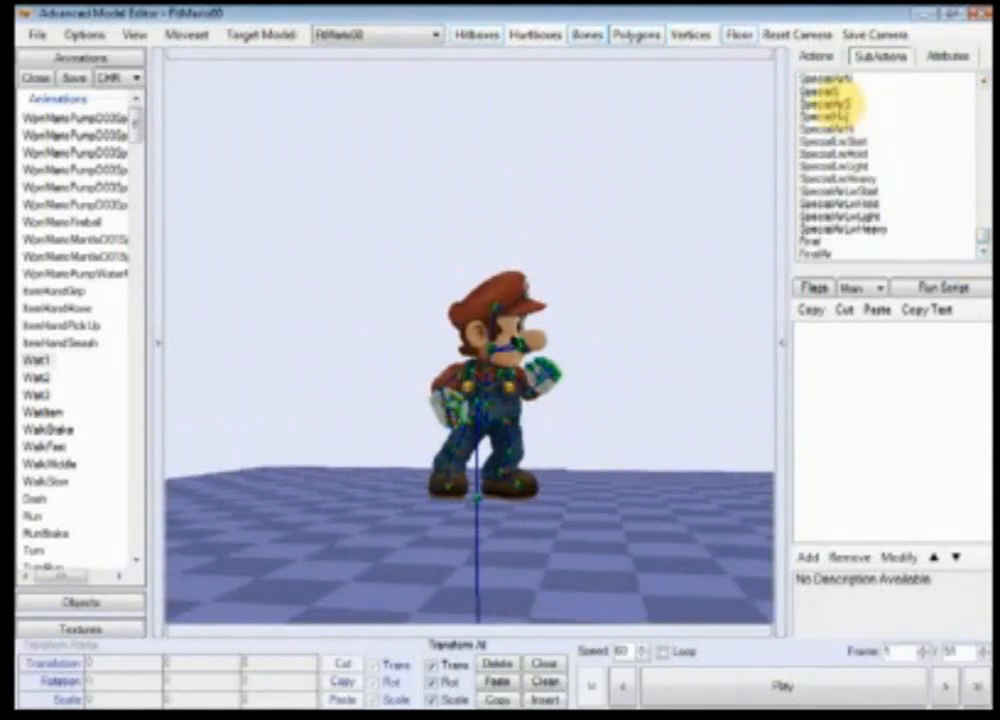
{"action": "left_click", "coordinate": [840, 103]}
{"action": "left_click", "coordinate": [710, 676]}
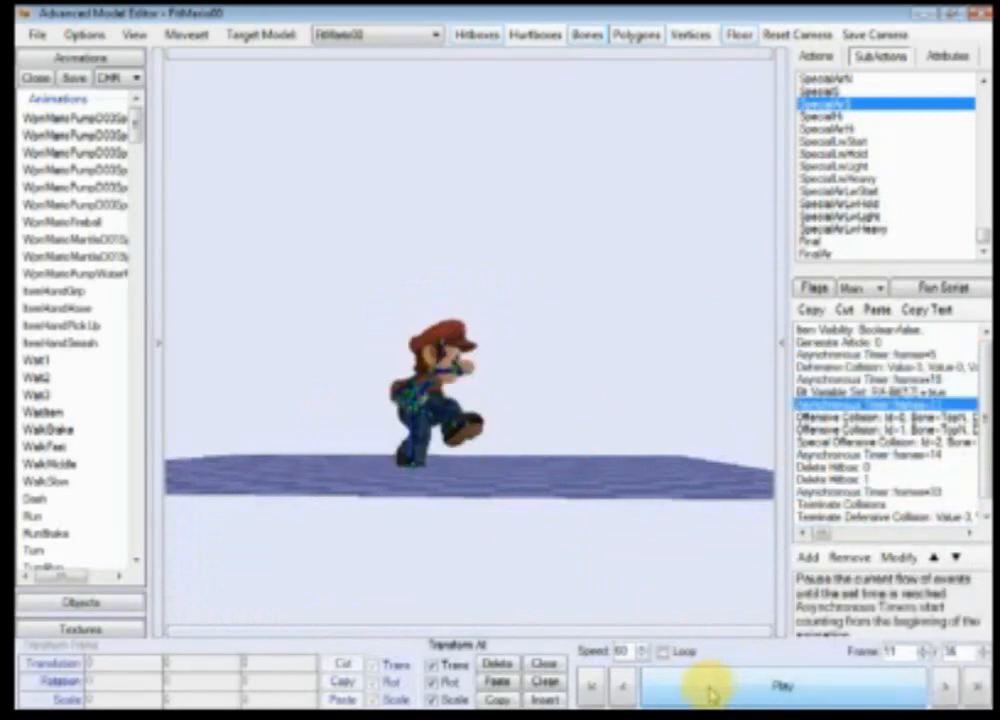
Step: Select the SpecialAirS animation and its ThrowN bone, and at frame 12 set the bone's Z translation to 15
{"action": "left_click_drag", "start_coordinate": [135, 125], "coordinate": [127, 245]}
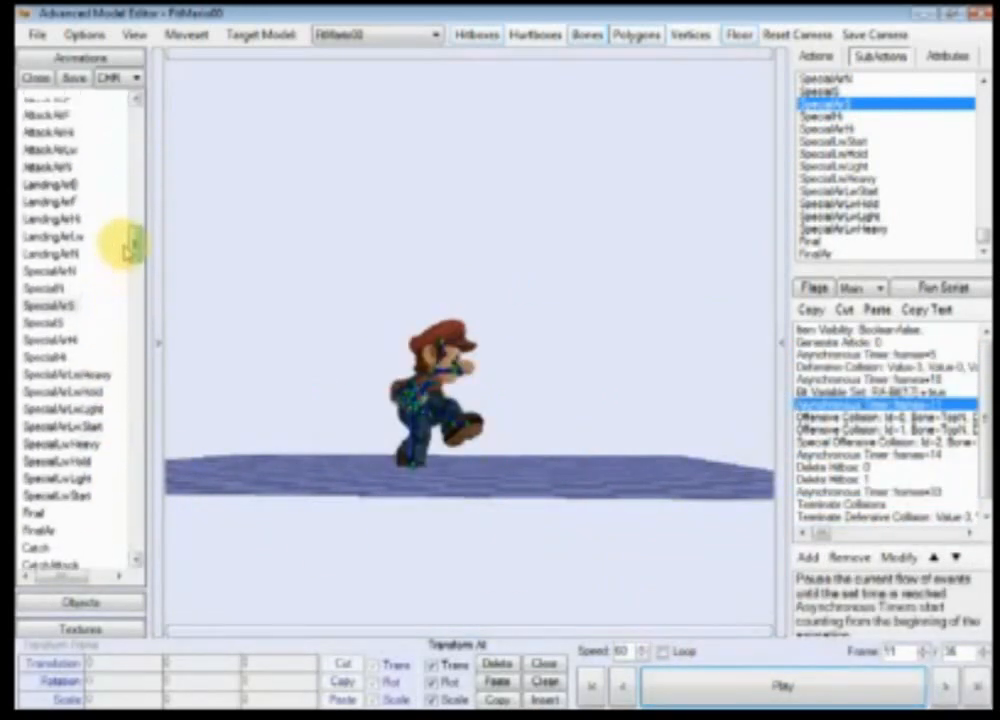
{"action": "left_click", "coordinate": [72, 318]}
{"action": "left_click", "coordinate": [151, 342]}
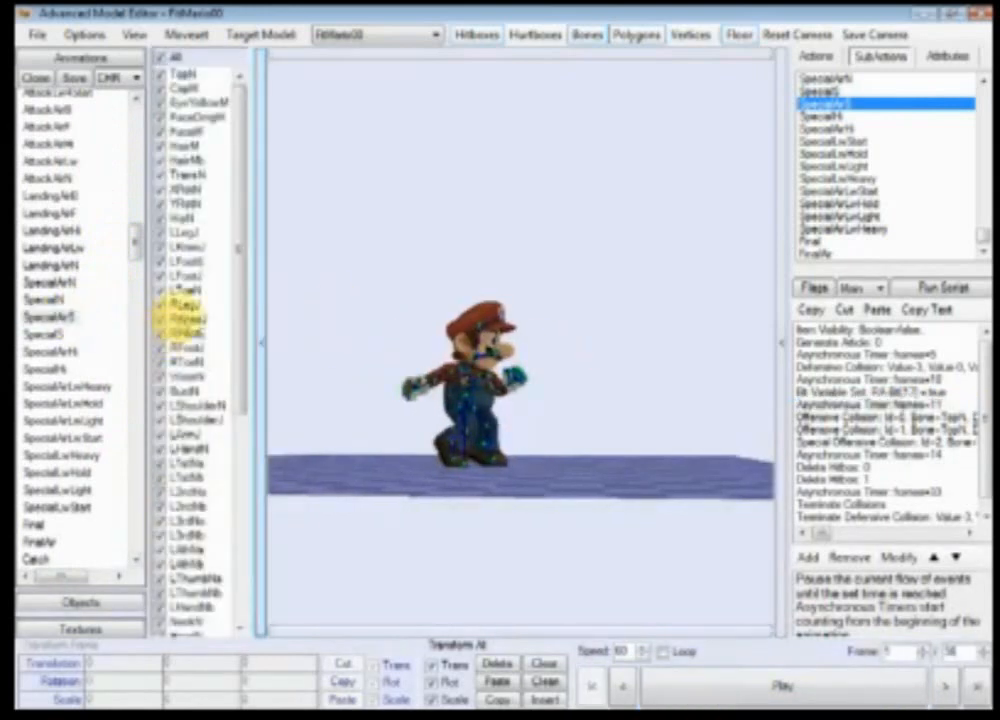
{"action": "left_click_drag", "start_coordinate": [238, 272], "coordinate": [240, 474]}
{"action": "left_click", "coordinate": [200, 622]}
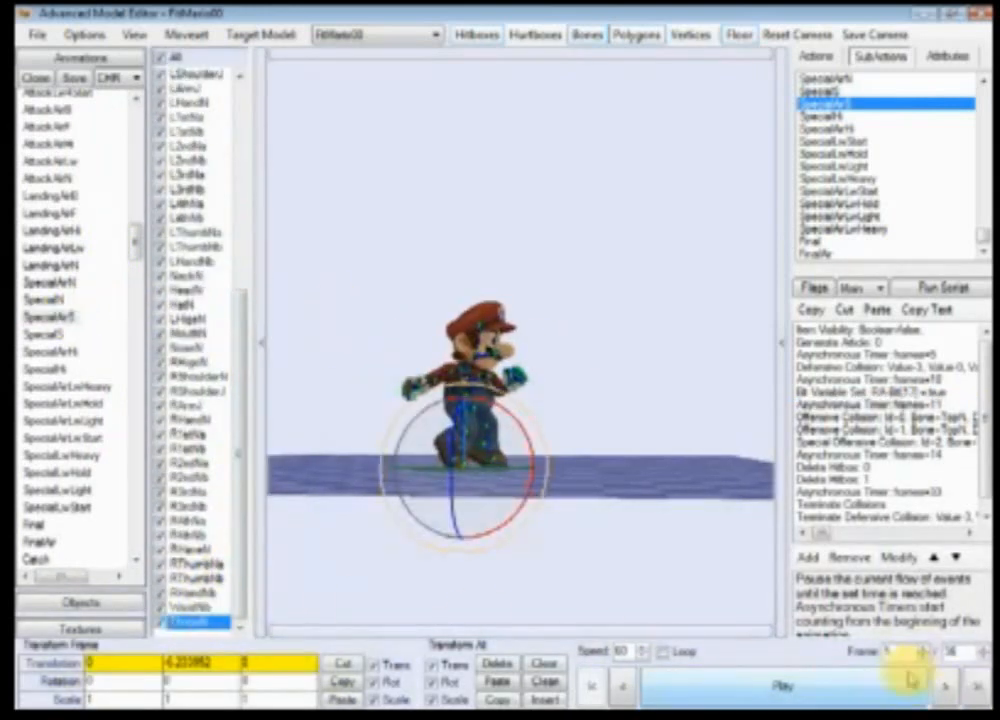
{"action": "left_click", "coordinate": [939, 686]}
{"action": "left_click", "coordinate": [939, 686]}
{"action": "left_click", "coordinate": [939, 687]}
{"action": "left_click", "coordinate": [939, 687]}
{"action": "left_click", "coordinate": [940, 687]}
{"action": "left_click", "coordinate": [940, 687]}
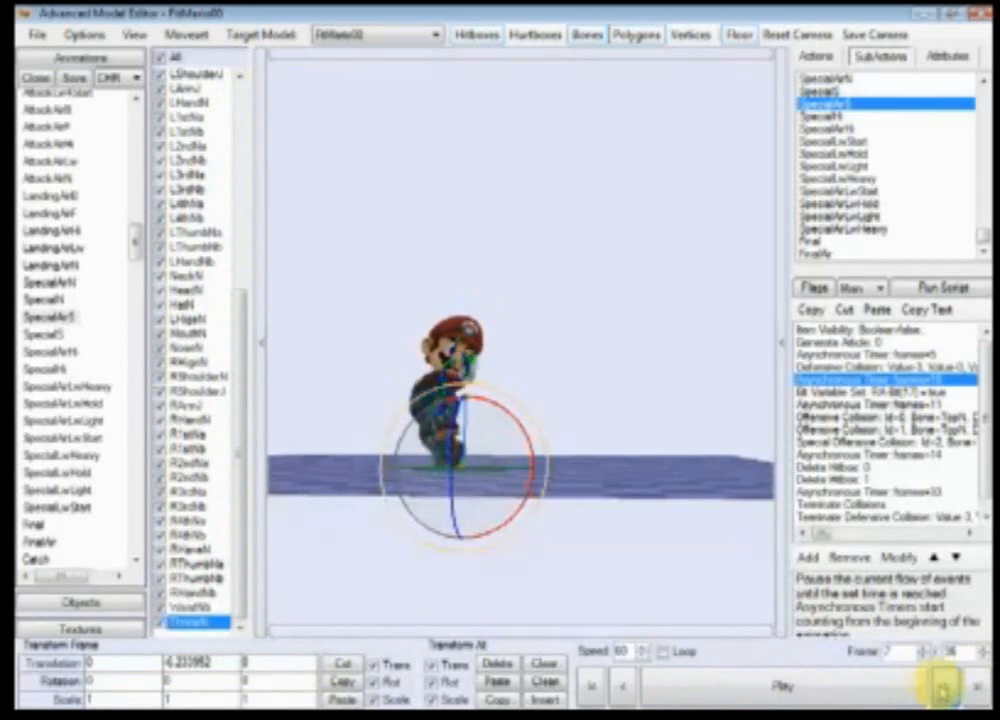
{"action": "left_click", "coordinate": [941, 688]}
{"action": "left_click", "coordinate": [940, 687]}
{"action": "left_click", "coordinate": [940, 687]}
{"action": "left_click", "coordinate": [940, 686]}
{"action": "left_click", "coordinate": [940, 686]}
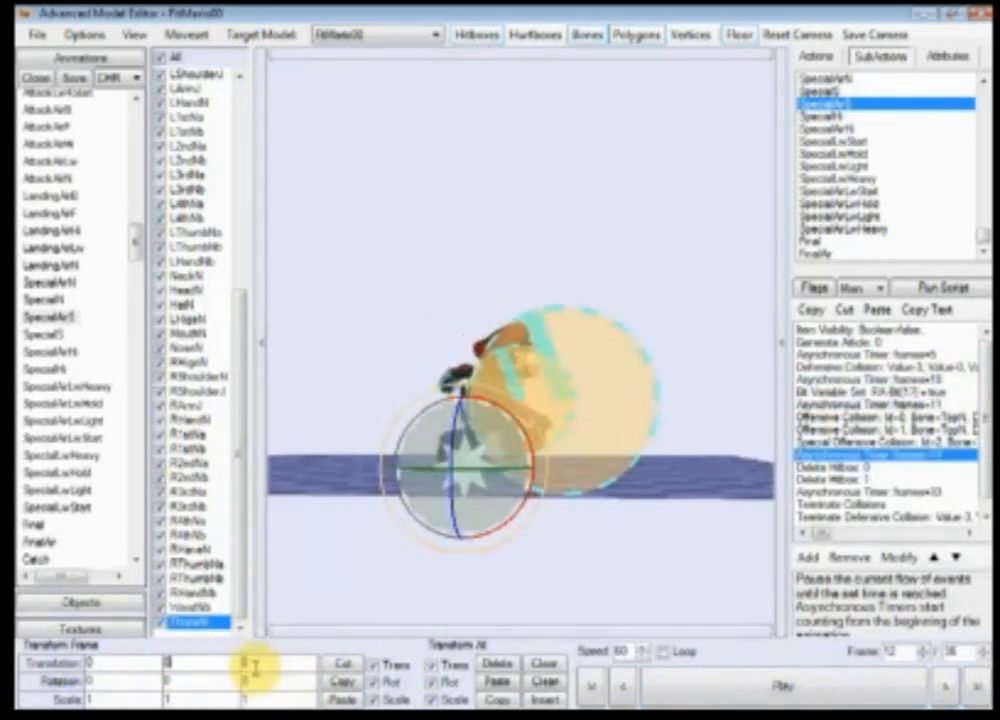
{"action": "left_click_drag", "start_coordinate": [272, 660], "coordinate": [200, 658]}
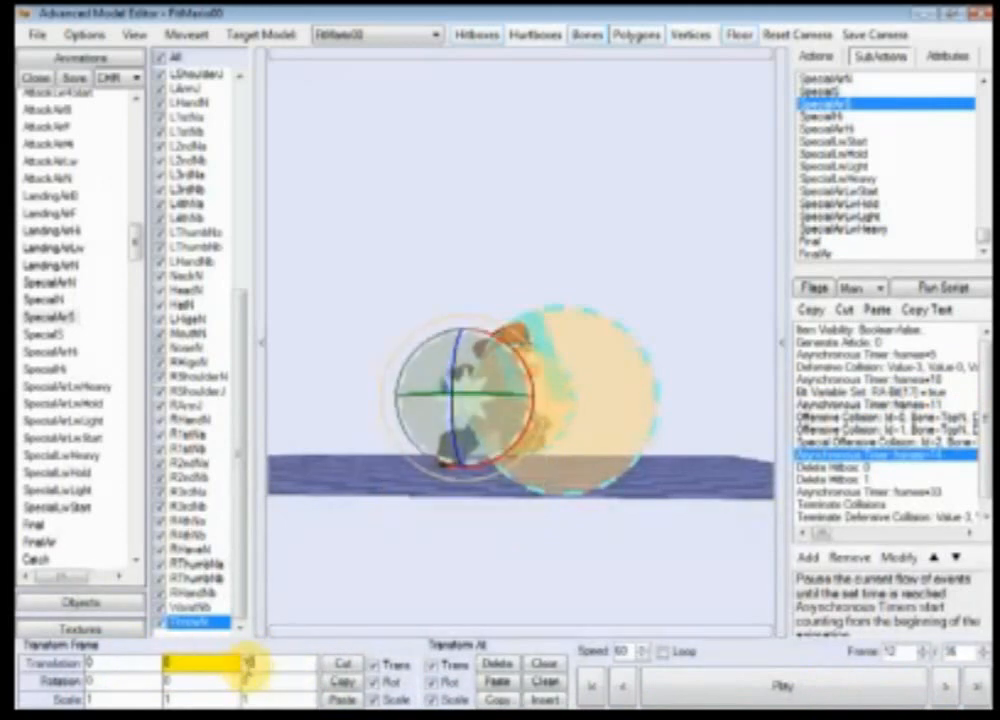
{"action": "type", "text": "15"}
{"action": "key", "text": "Return"}
Step: Step the SpecialAirS animation to frame 33 and set the ThrowN bone's Z translation to 60
{"action": "right_click_drag", "start_coordinate": [746, 547], "coordinate": [608, 572], "text": "ctrl"}
{"action": "left_click", "coordinate": [943, 687]}
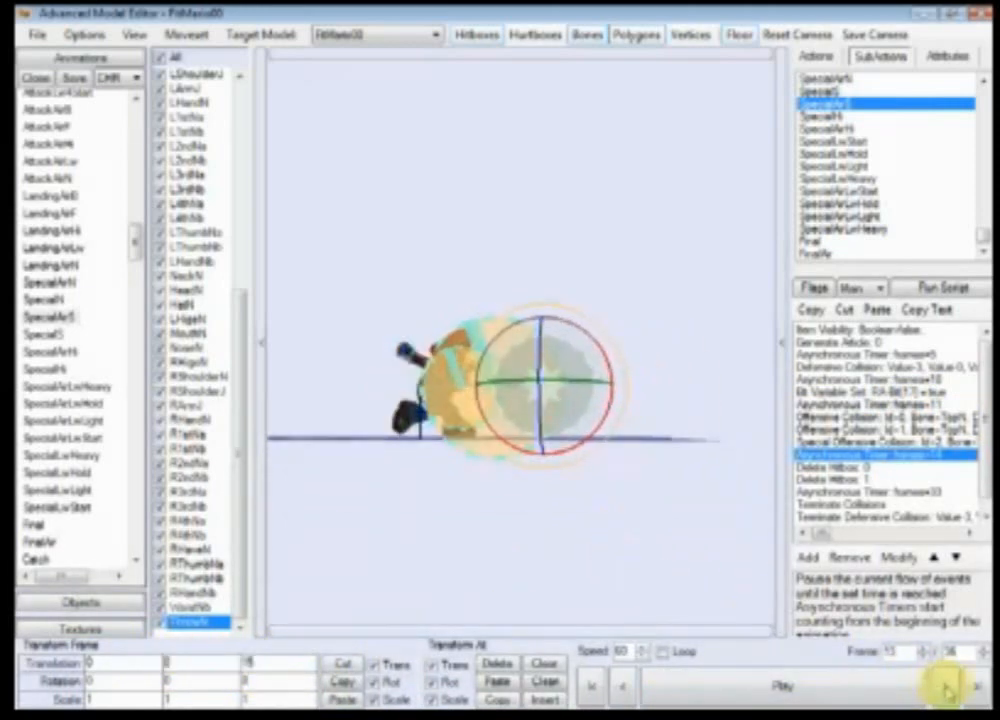
{"action": "left_click", "coordinate": [948, 688]}
{"action": "left_click", "coordinate": [880, 696]}
{"action": "left_click", "coordinate": [880, 696]}
{"action": "left_click", "coordinate": [946, 690]}
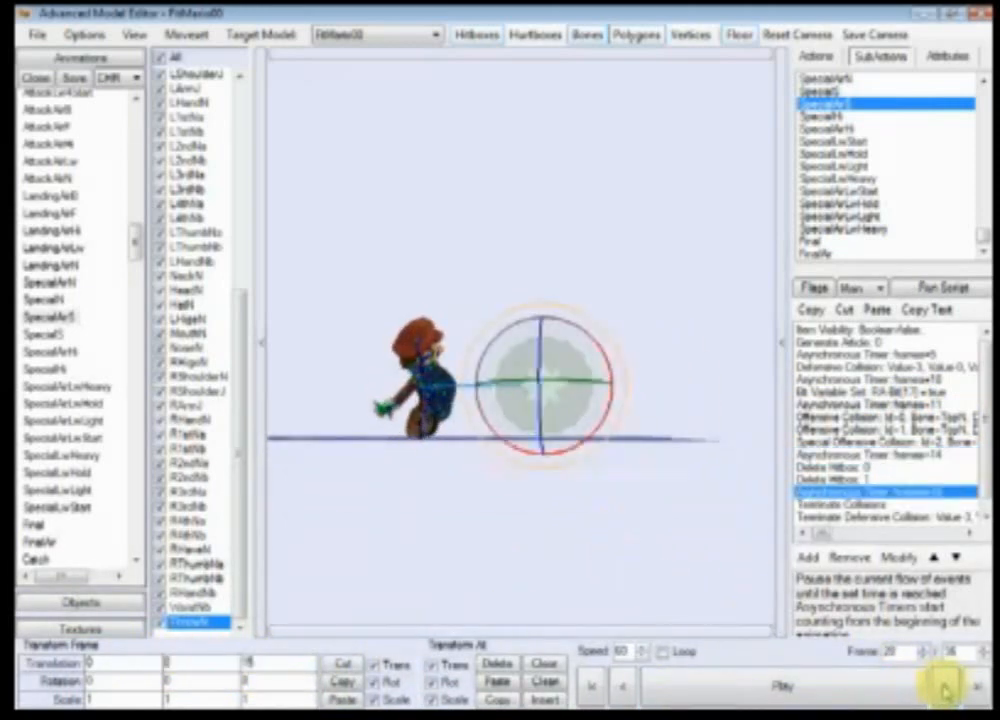
{"action": "left_click", "coordinate": [946, 692]}
{"action": "left_click", "coordinate": [946, 692]}
{"action": "left_click", "coordinate": [945, 692]}
{"action": "left_click", "coordinate": [945, 692]}
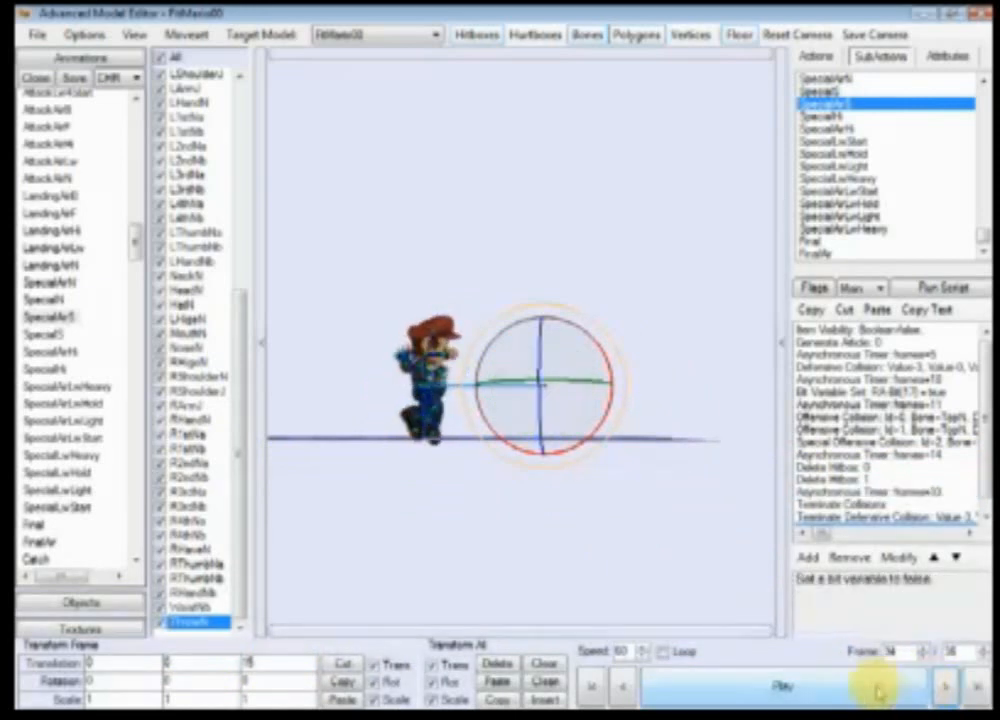
{"action": "left_click", "coordinate": [625, 686]}
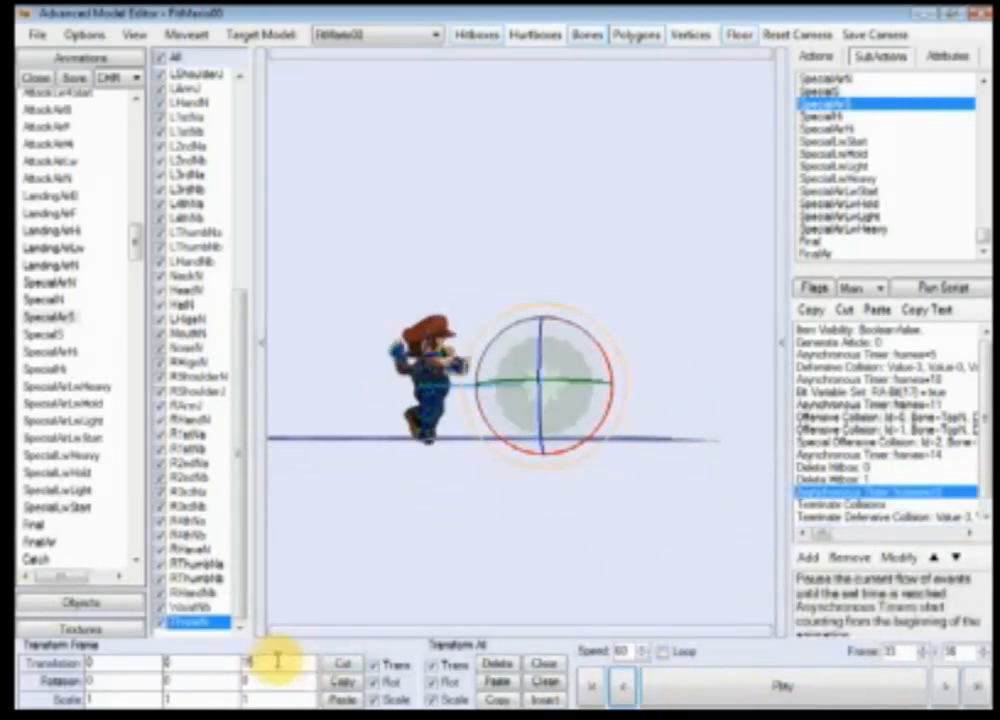
{"action": "type", "text": "60"}
{"action": "key", "text": "Return"}
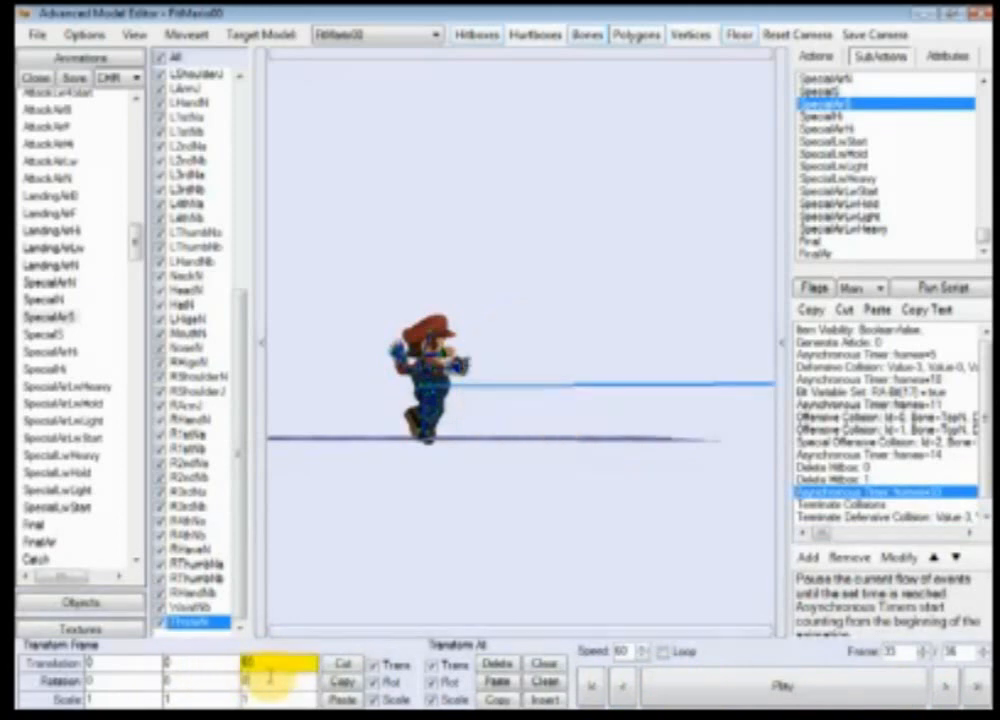
Step: Replay the SpecialS and SpecialAirS subactions to compare the fireball hitbox movement
{"action": "right_click_drag", "start_coordinate": [521, 603], "coordinate": [547, 581]}
{"action": "scroll", "coordinate": [562, 558], "scroll_direction": "down", "scroll_amount": 2}
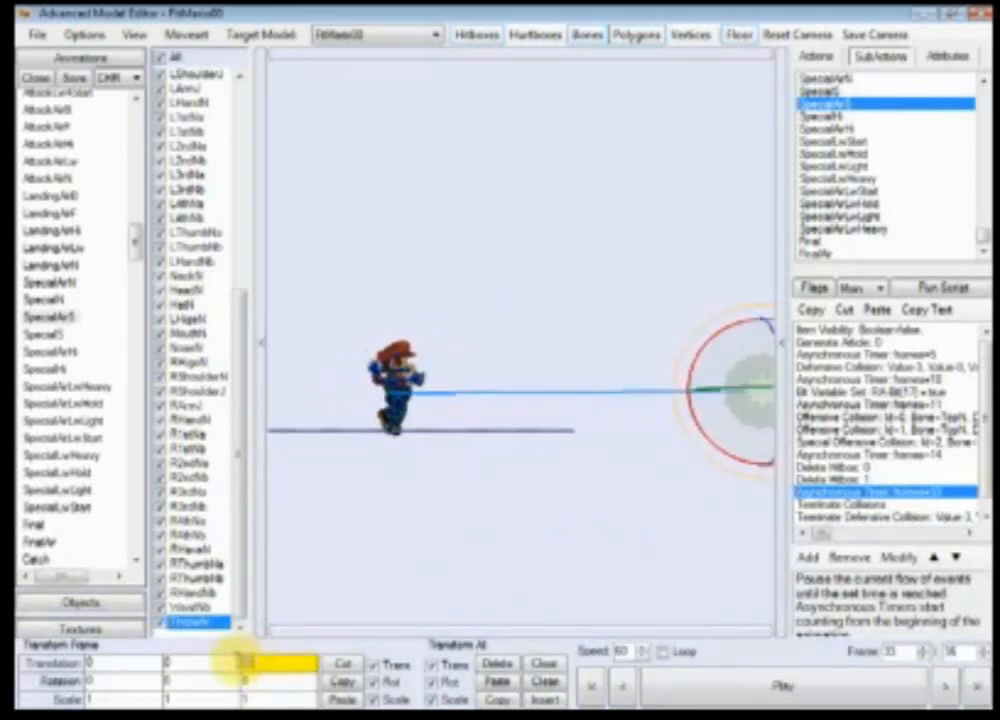
{"action": "key", "text": "Return"}
{"action": "right_click_drag", "start_coordinate": [593, 450], "coordinate": [474, 488]}
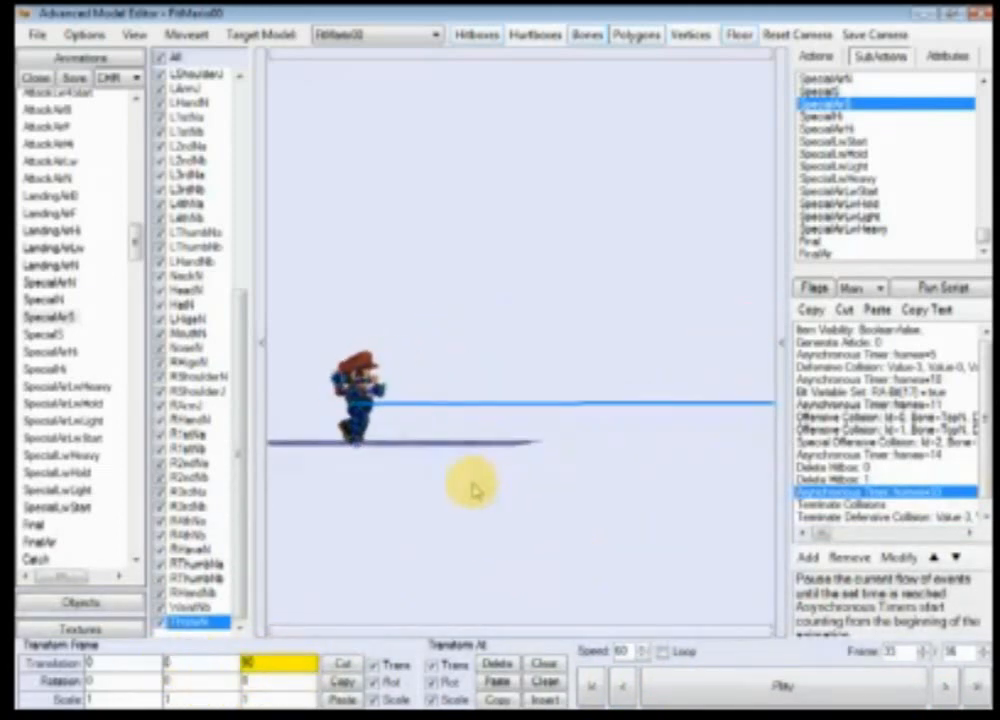
{"action": "scroll", "coordinate": [474, 488], "scroll_direction": "down", "scroll_amount": 3}
{"action": "left_click", "coordinate": [835, 91]}
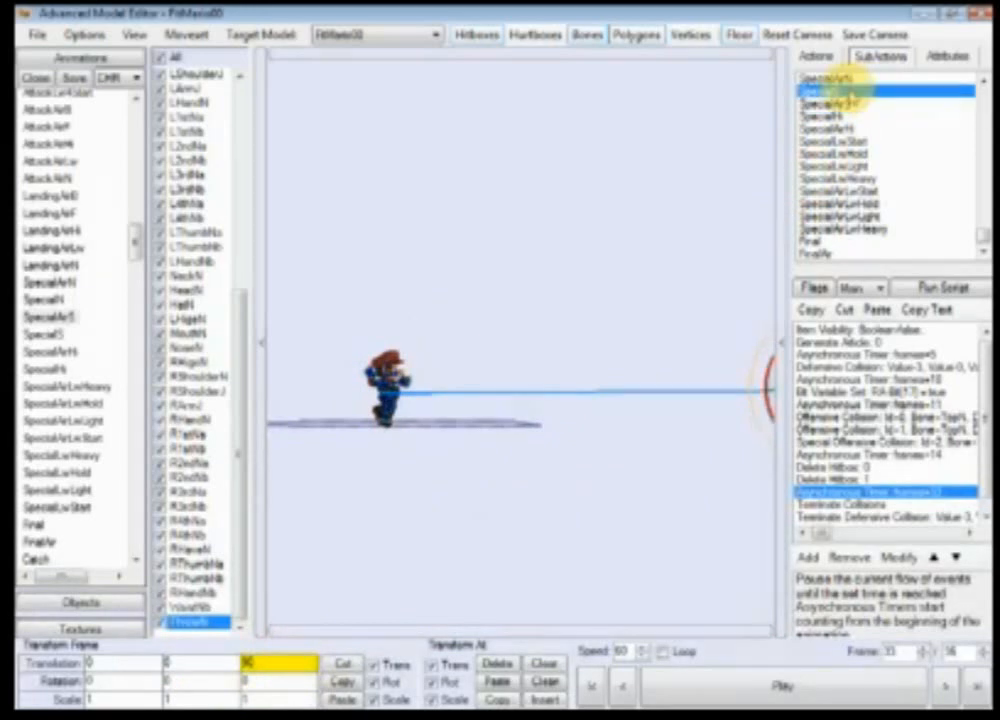
{"action": "left_click", "coordinate": [822, 683]}
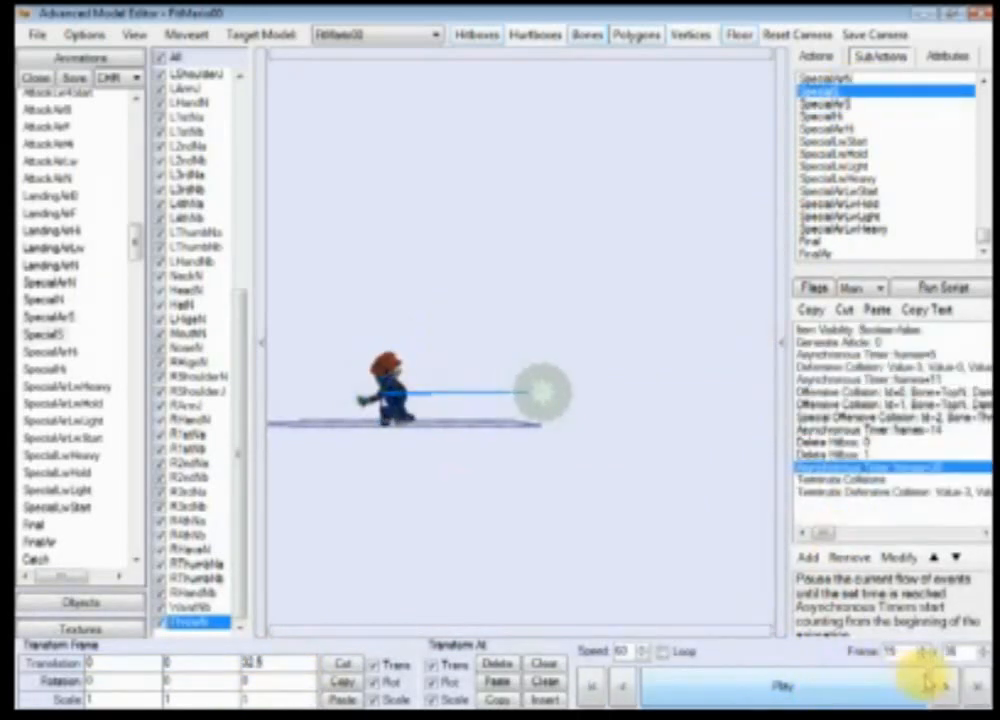
{"action": "left_click", "coordinate": [851, 104]}
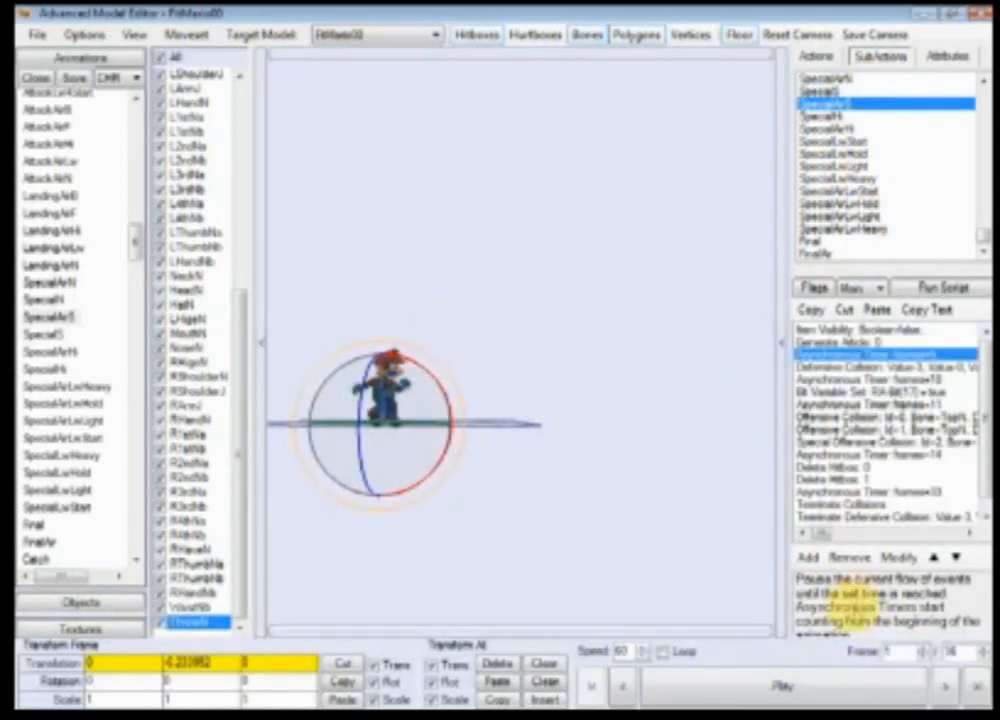
{"action": "left_click", "coordinate": [815, 690]}
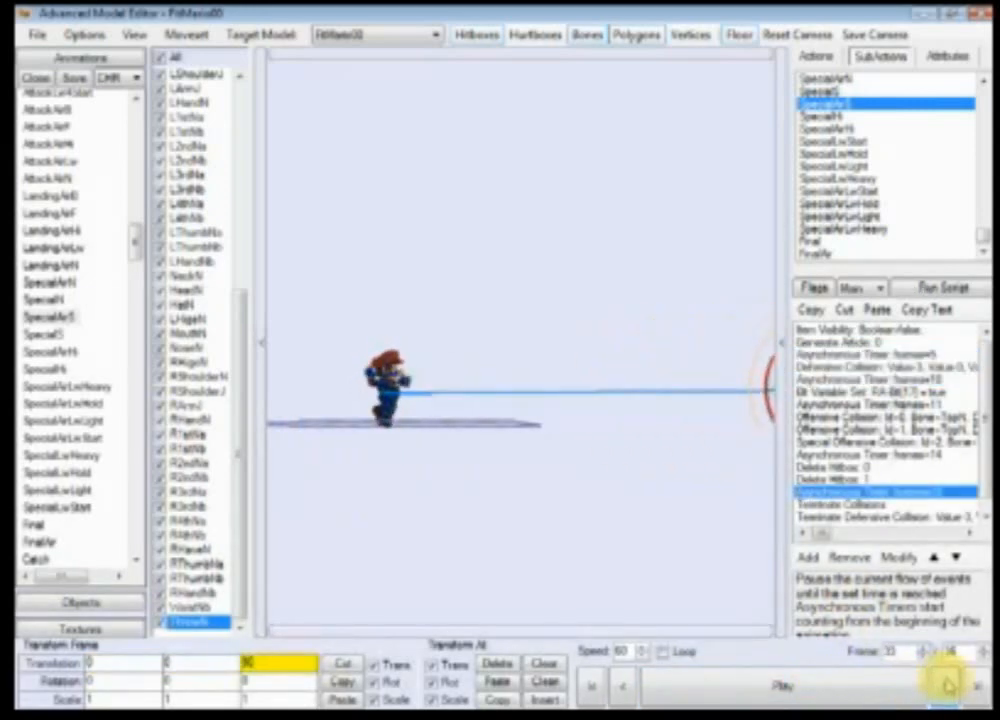
Step: Save the edited animation file and close the model editor
{"action": "left_click", "coordinate": [277, 683]}
{"action": "left_click", "coordinate": [591, 688]}
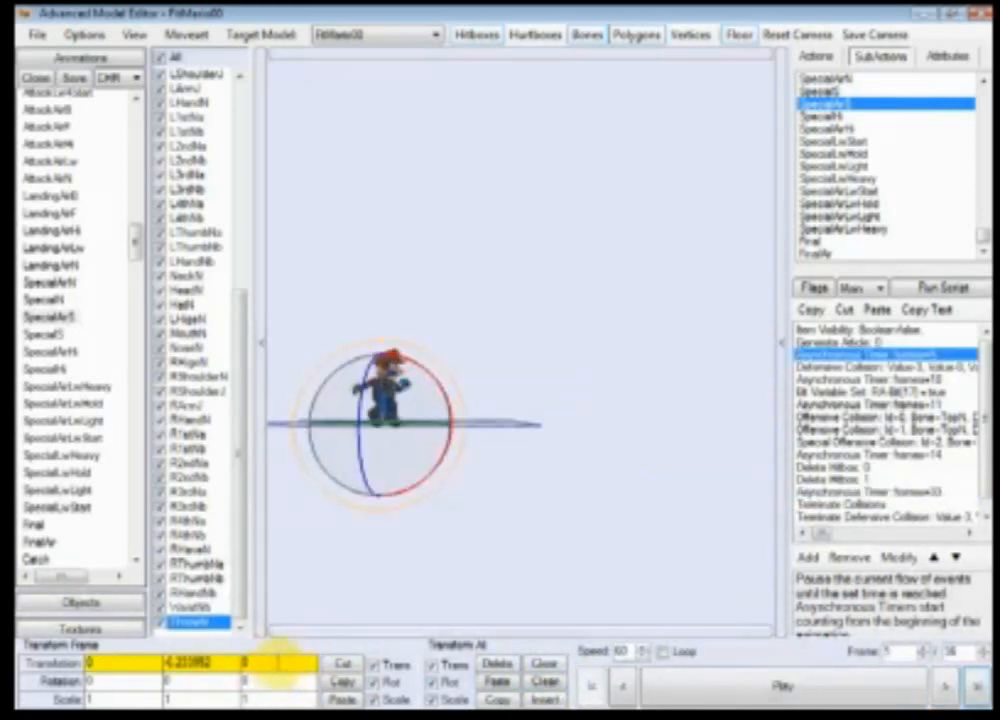
{"action": "left_click", "coordinate": [117, 680]}
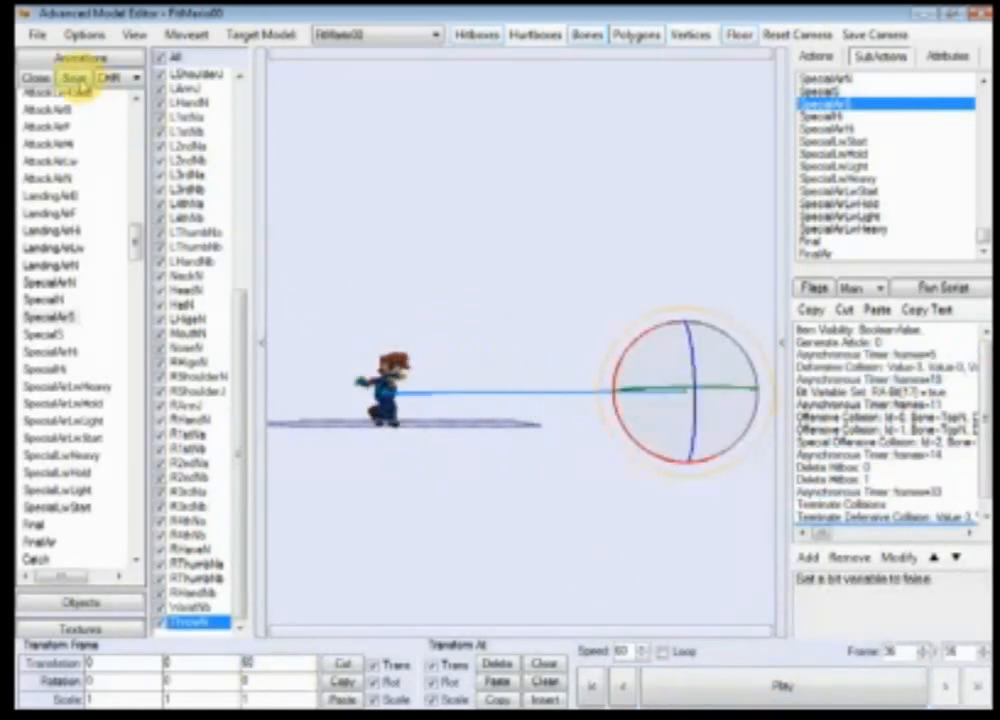
{"action": "left_click", "coordinate": [977, 18]}
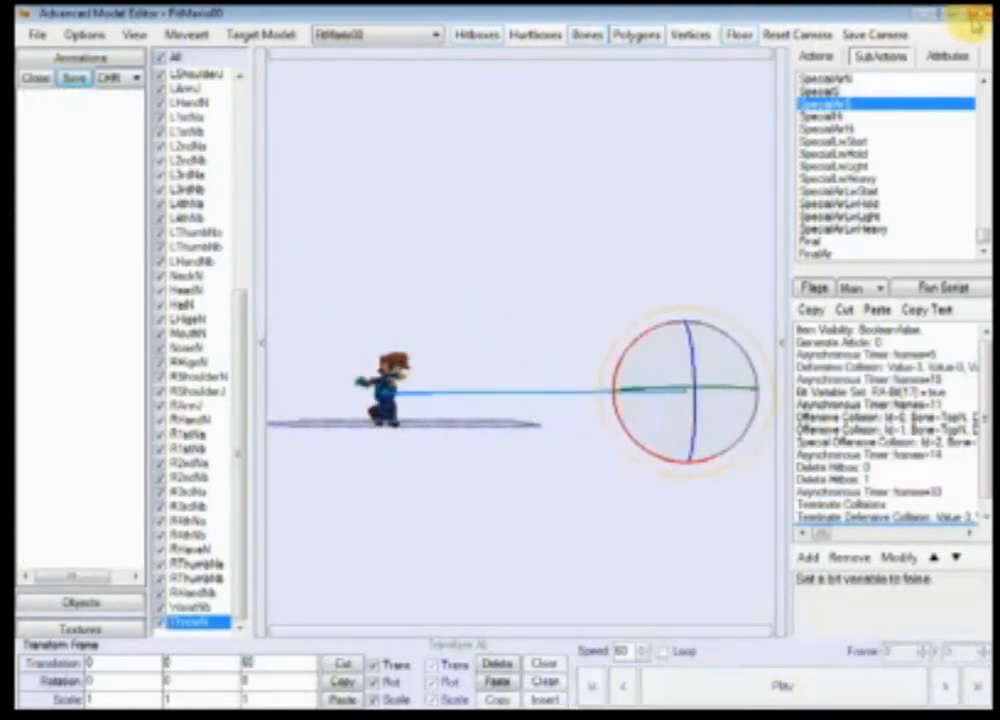
Step: Close the folder window and minimize the browser to reach the desktop
{"action": "right_click", "coordinate": [694, 709]}
{"action": "left_click", "coordinate": [702, 708]}
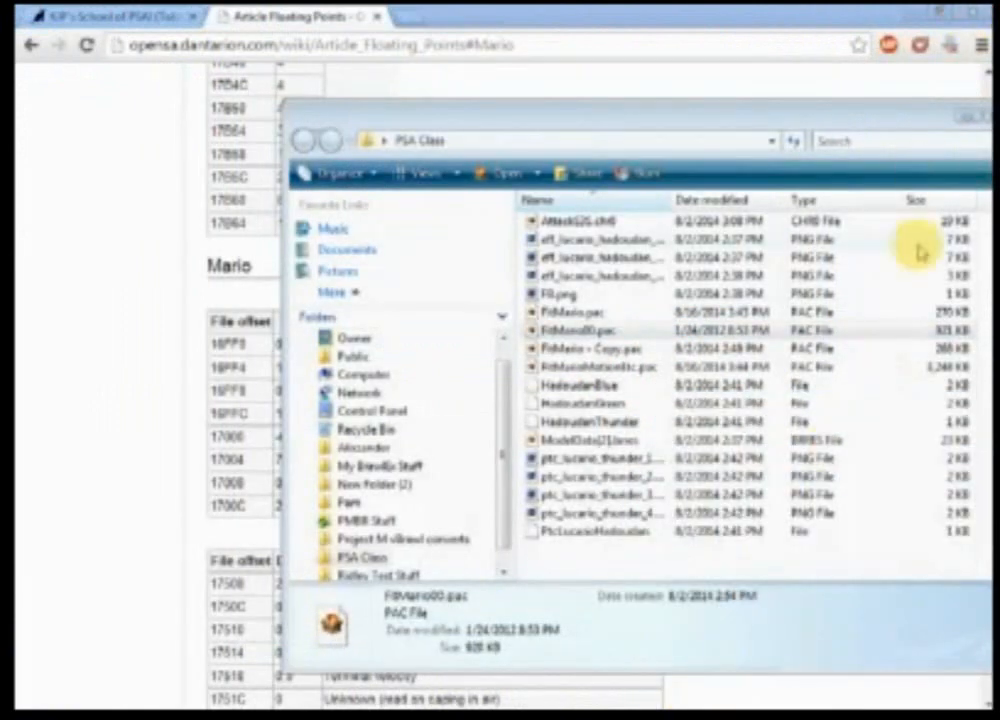
{"action": "left_click", "coordinate": [968, 115]}
{"action": "left_click", "coordinate": [919, 12]}
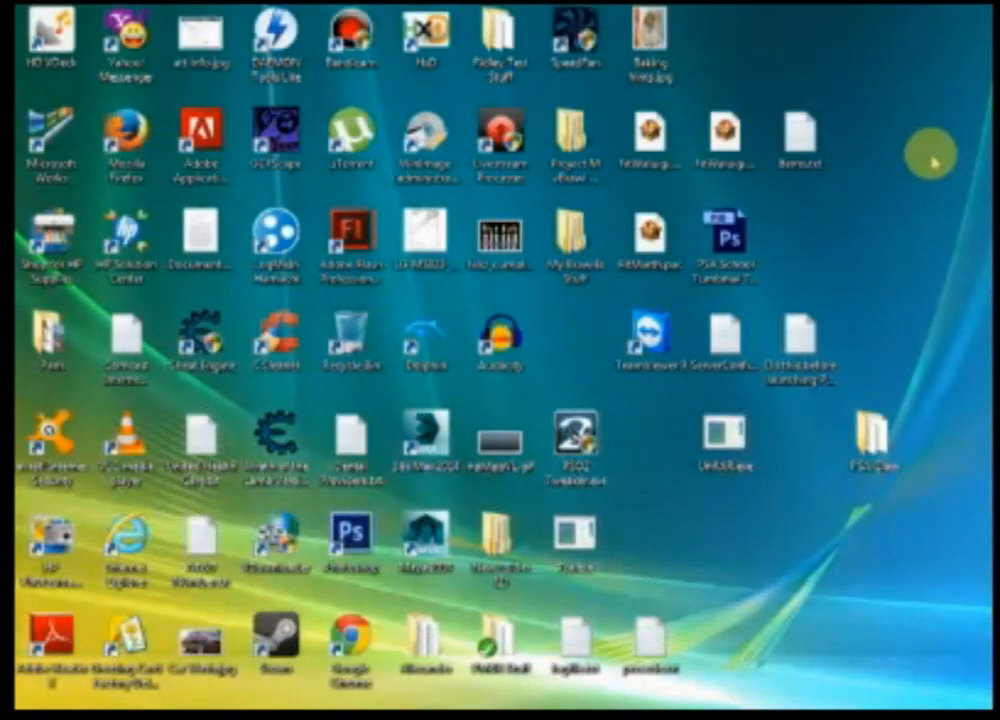
Step: Launch WinImage and browse to the Wii folder inside Documents' Dolphin Emulator folder to open an image
{"action": "left_click", "coordinate": [413, 140]}
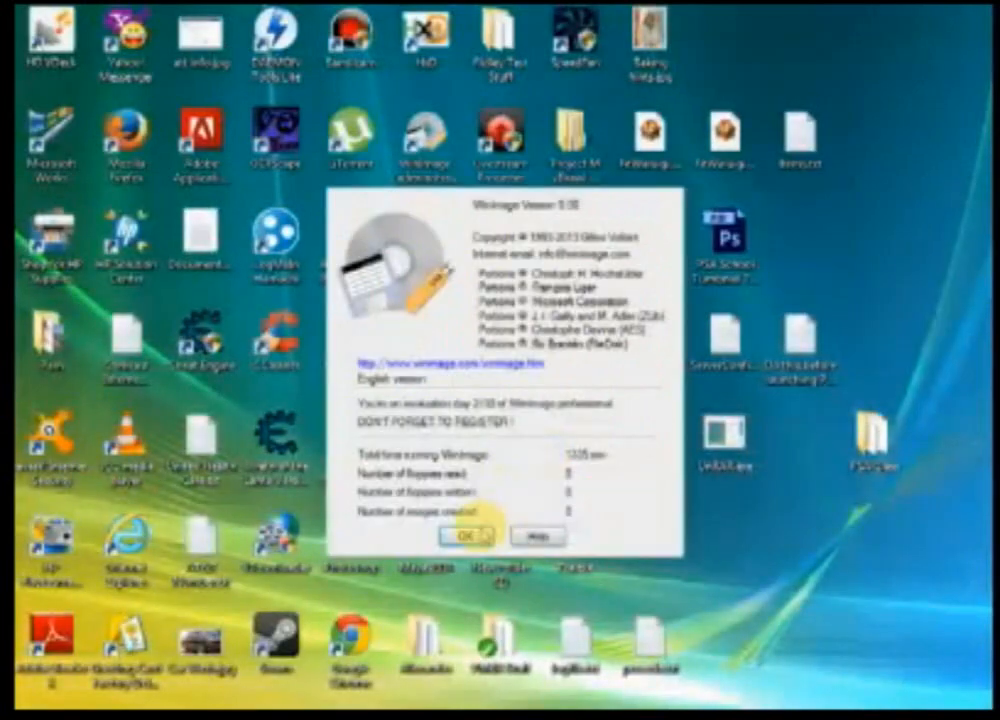
{"action": "left_click", "coordinate": [466, 535]}
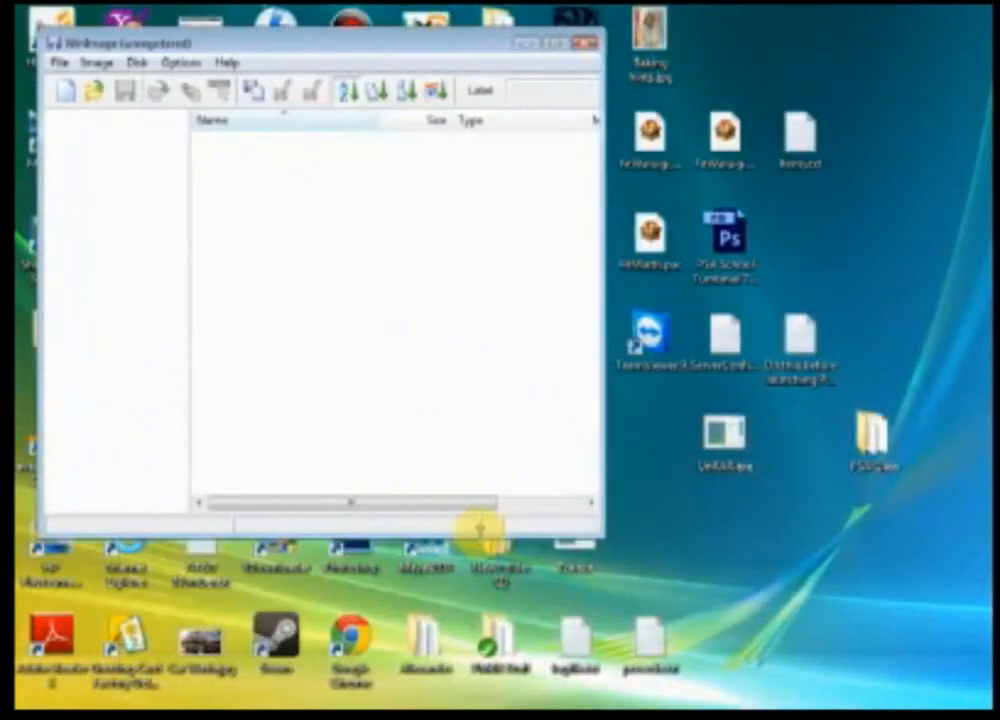
{"action": "left_click", "coordinate": [60, 61]}
{"action": "left_click", "coordinate": [96, 136]}
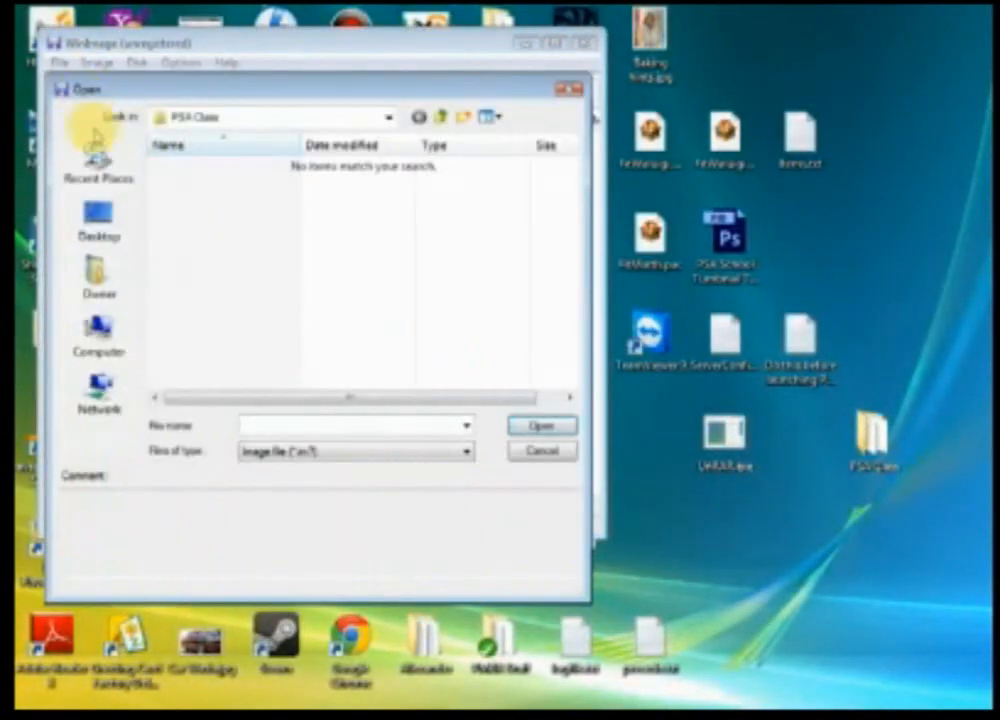
{"action": "left_click", "coordinate": [95, 270]}
{"action": "left_click", "coordinate": [495, 118]}
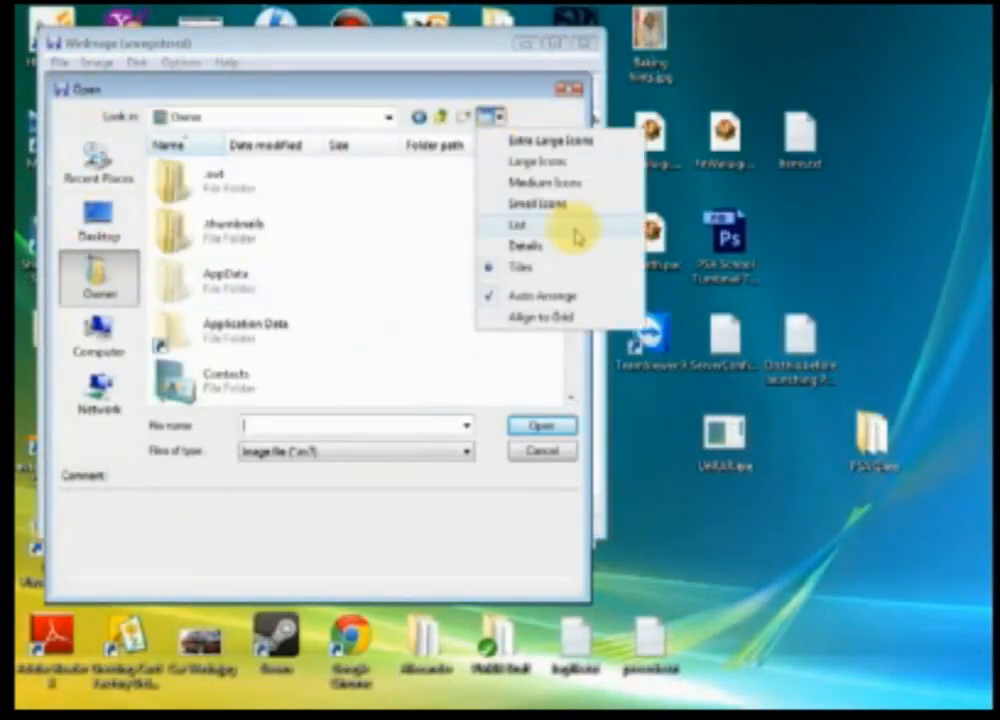
{"action": "left_click", "coordinate": [553, 250]}
{"action": "double_click", "coordinate": [205, 275]}
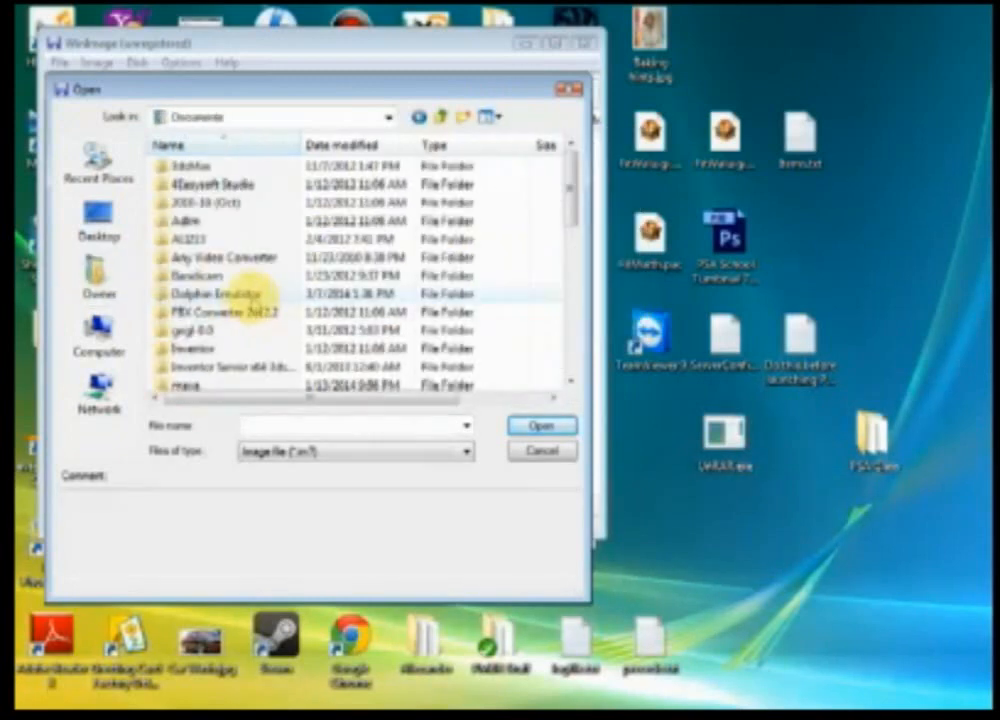
{"action": "double_click", "coordinate": [250, 292]}
{"action": "scroll", "coordinate": [250, 320], "scroll_direction": "down", "scroll_amount": 1}
{"action": "double_click", "coordinate": [180, 368]}
Step: Show all file types and open the sd.raw image
{"action": "left_click", "coordinate": [285, 451]}
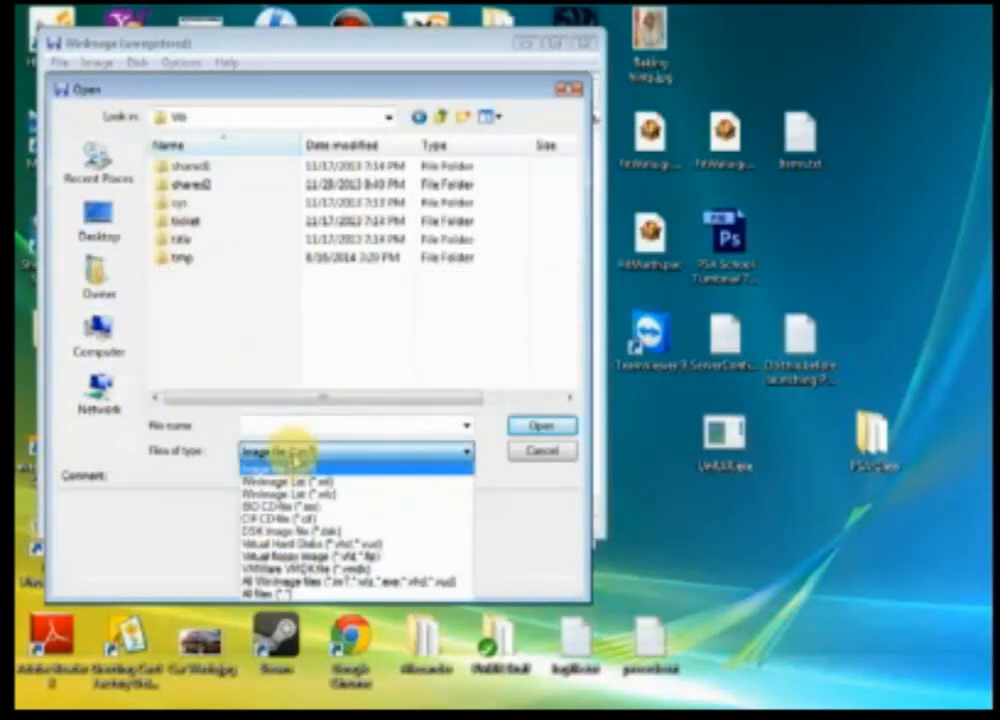
{"action": "left_click", "coordinate": [300, 580]}
{"action": "left_click", "coordinate": [285, 451]}
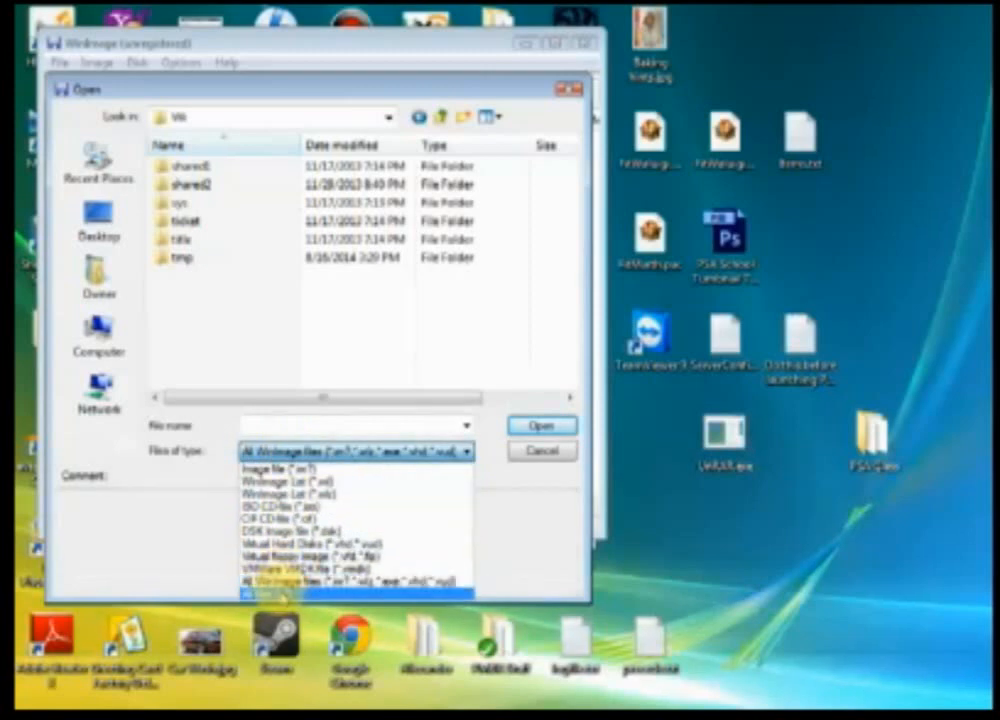
{"action": "left_click", "coordinate": [258, 574]}
{"action": "double_click", "coordinate": [194, 350]}
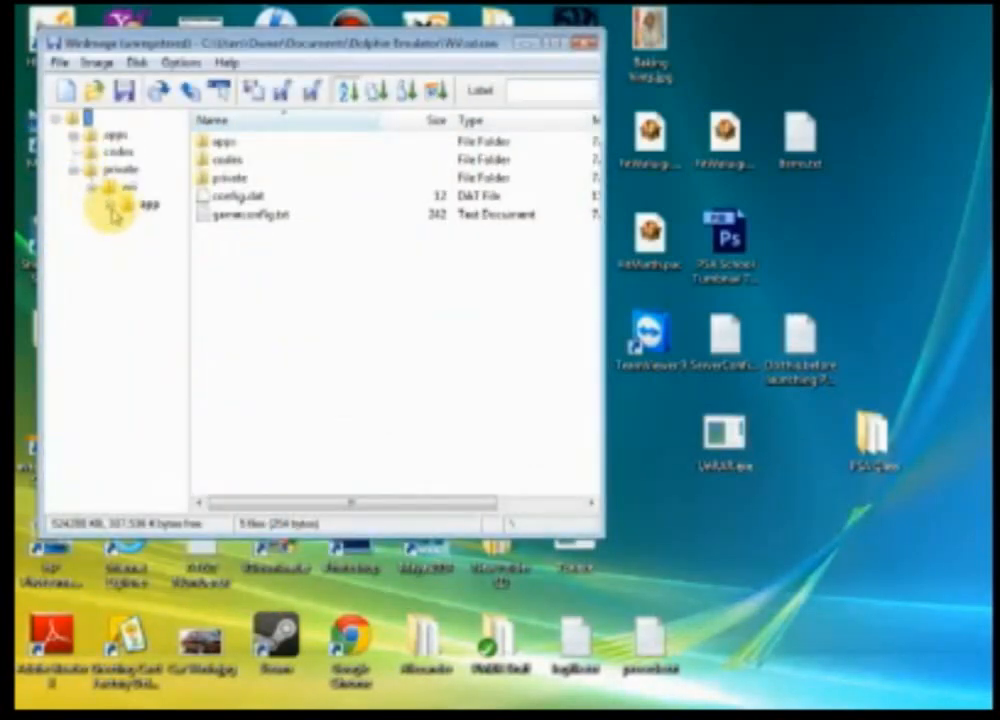
Step: Navigate the image's folder tree to the mario fighter folder
{"action": "double_click", "coordinate": [130, 228]}
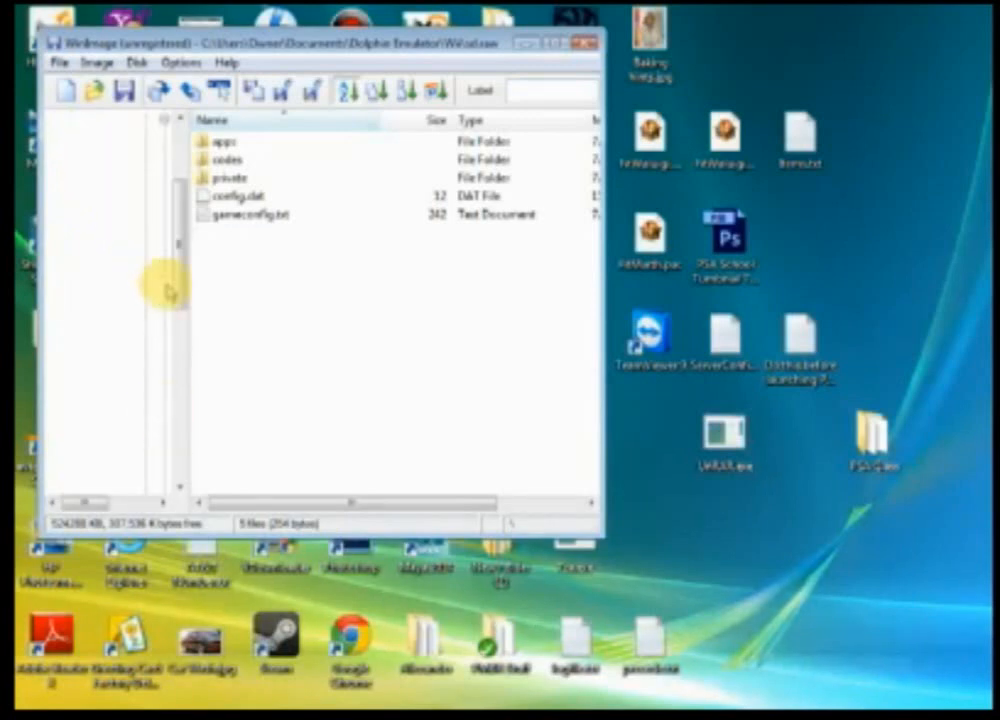
{"action": "left_click_drag", "start_coordinate": [101, 505], "coordinate": [146, 501]}
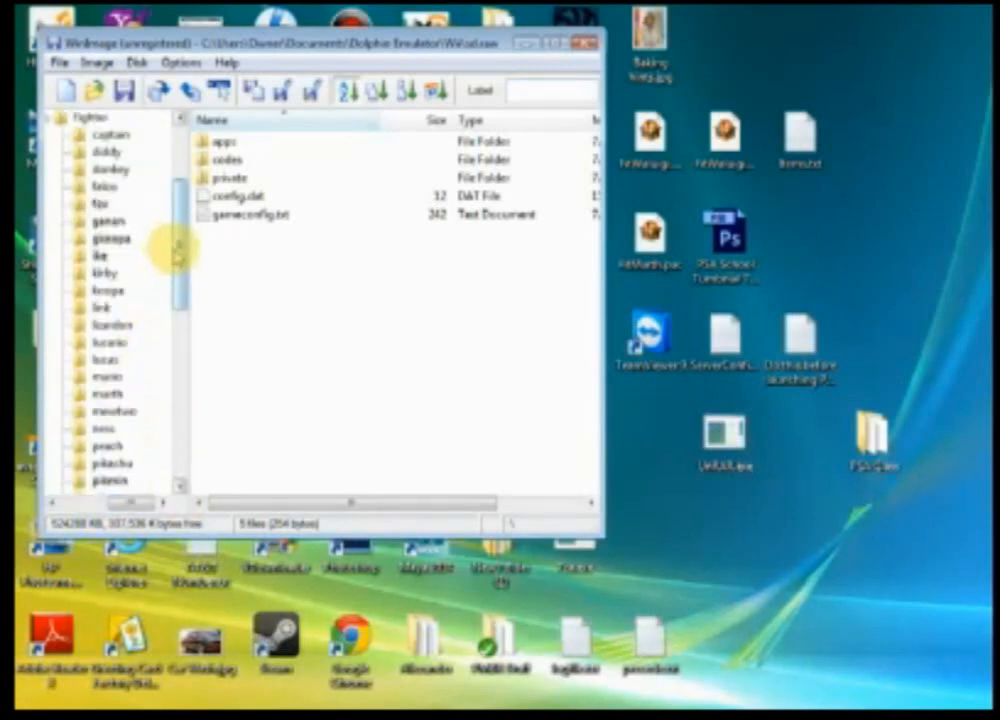
{"action": "scroll", "coordinate": [175, 254], "scroll_direction": "down", "scroll_amount": 1}
{"action": "left_click", "coordinate": [107, 342]}
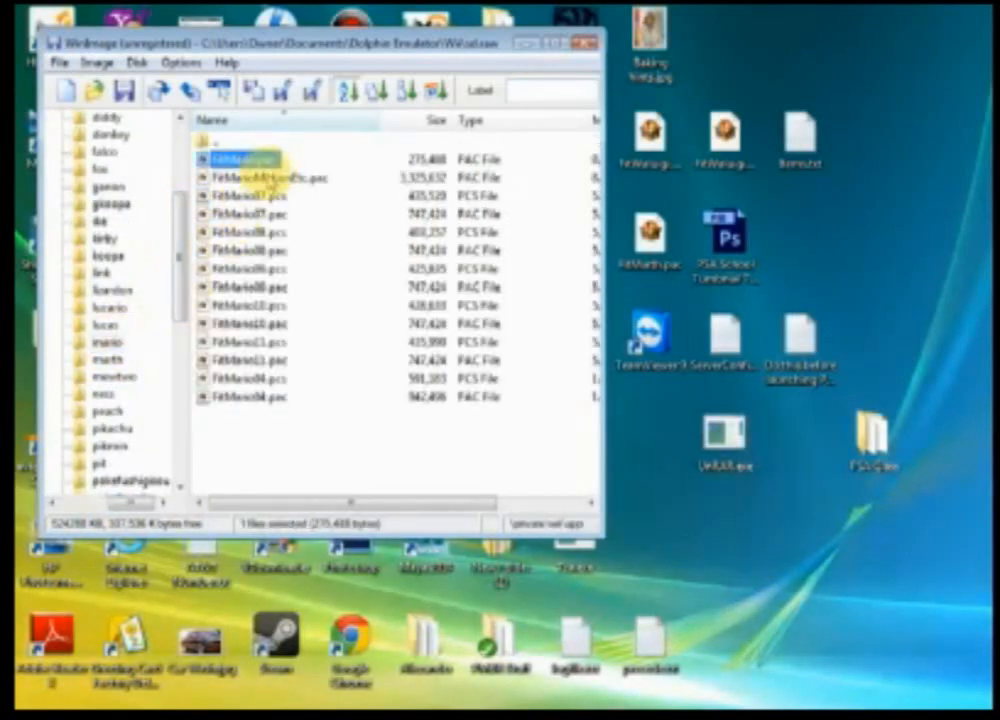
Step: Delete FitMario.pac and FitMarioMotionEtc.pac from the mario folder
{"action": "right_click", "coordinate": [330, 180]}
{"action": "left_click", "coordinate": [368, 206]}
{"action": "left_click", "coordinate": [556, 428]}
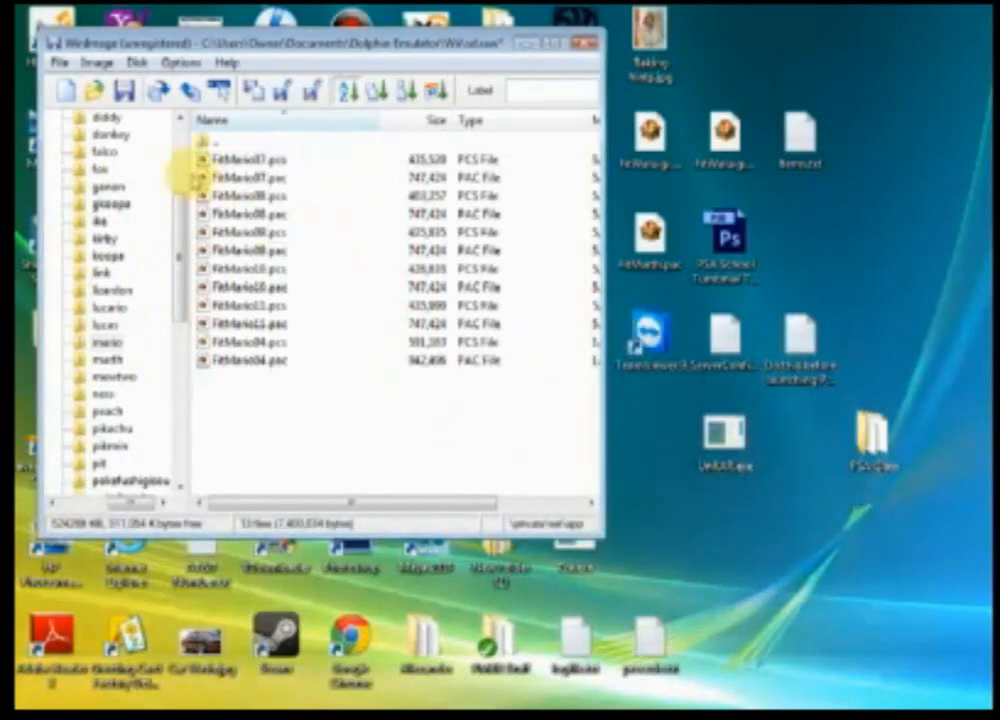
Step: Inject the edited FitMario.pac and FitMarioMotionEtc.pac from the desktop PSA Class folder into the mario folder
{"action": "left_click", "coordinate": [97, 62]}
{"action": "left_click", "coordinate": [89, 98]}
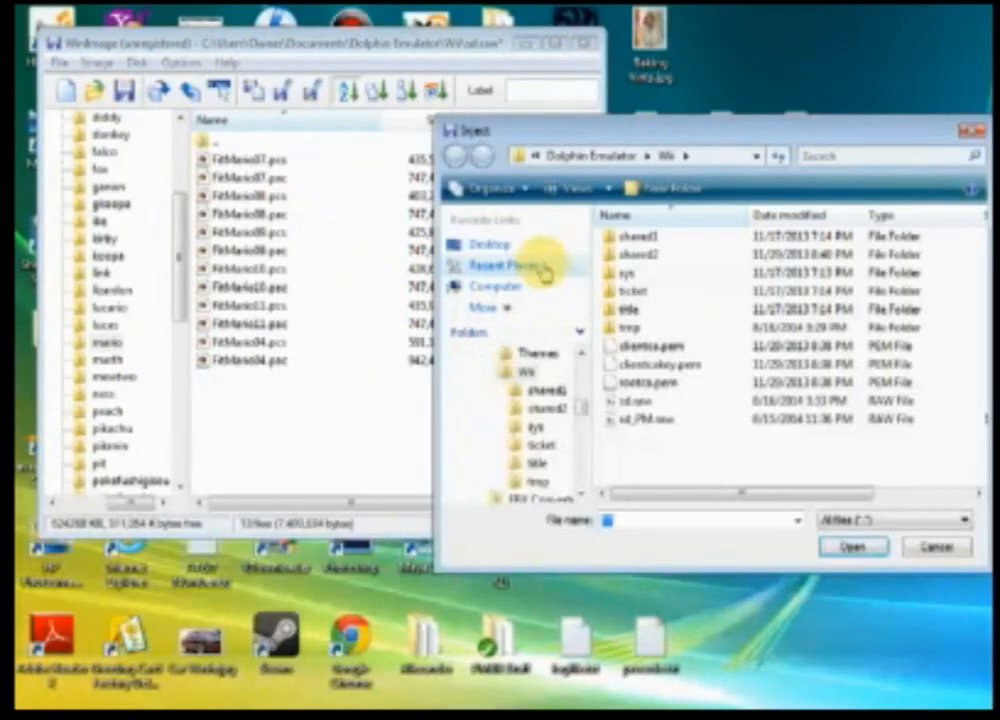
{"action": "left_click", "coordinate": [505, 265]}
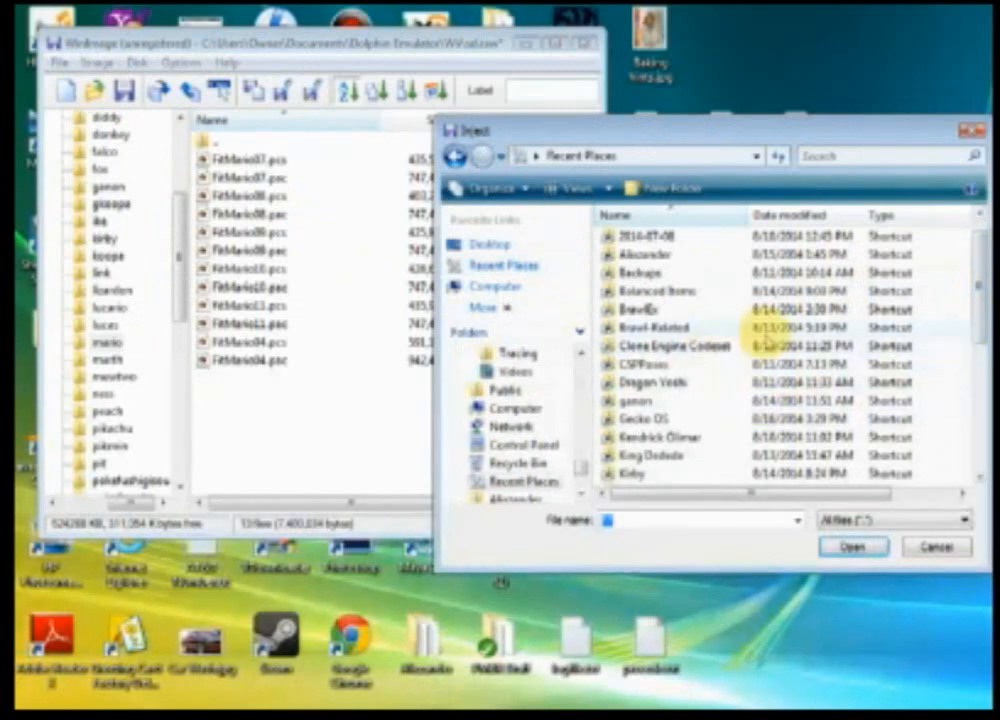
{"action": "left_click", "coordinate": [492, 243]}
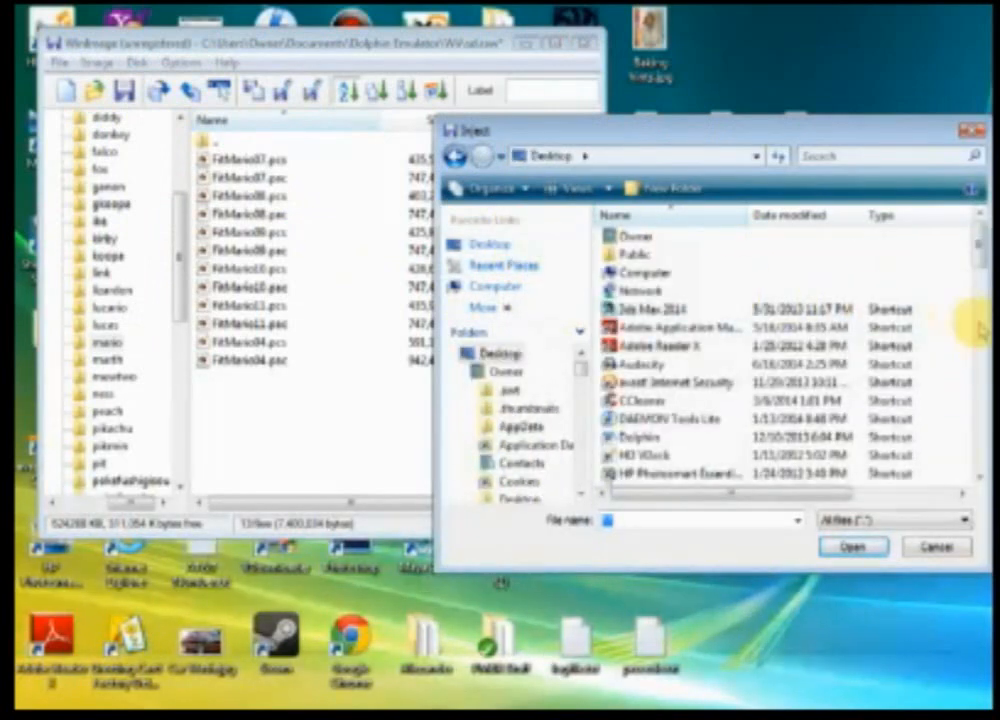
{"action": "left_click_drag", "start_coordinate": [975, 262], "coordinate": [973, 339]}
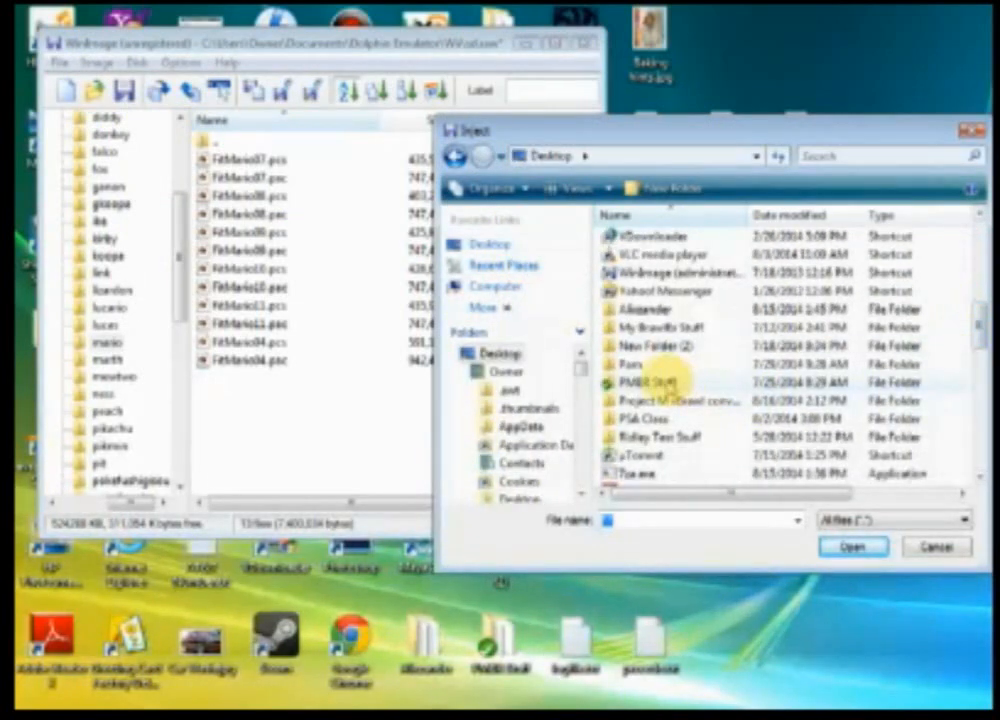
{"action": "double_click", "coordinate": [668, 419]}
{"action": "left_click", "coordinate": [676, 327]}
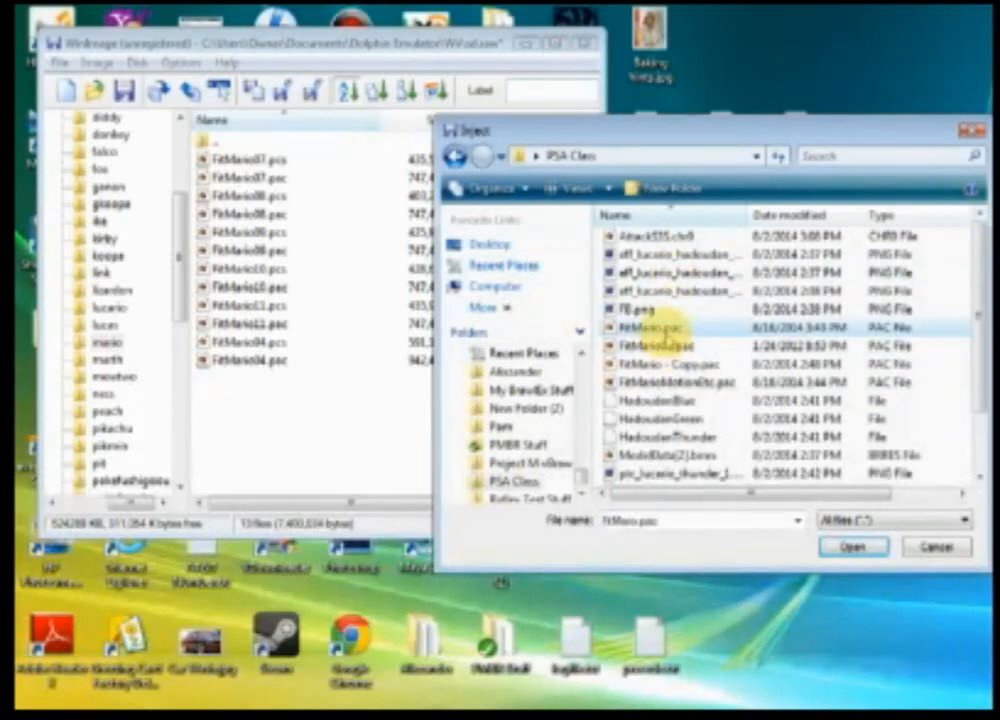
{"action": "left_click", "coordinate": [688, 383], "text": "ctrl"}
{"action": "left_click", "coordinate": [853, 546]}
{"action": "left_click", "coordinate": [566, 425]}
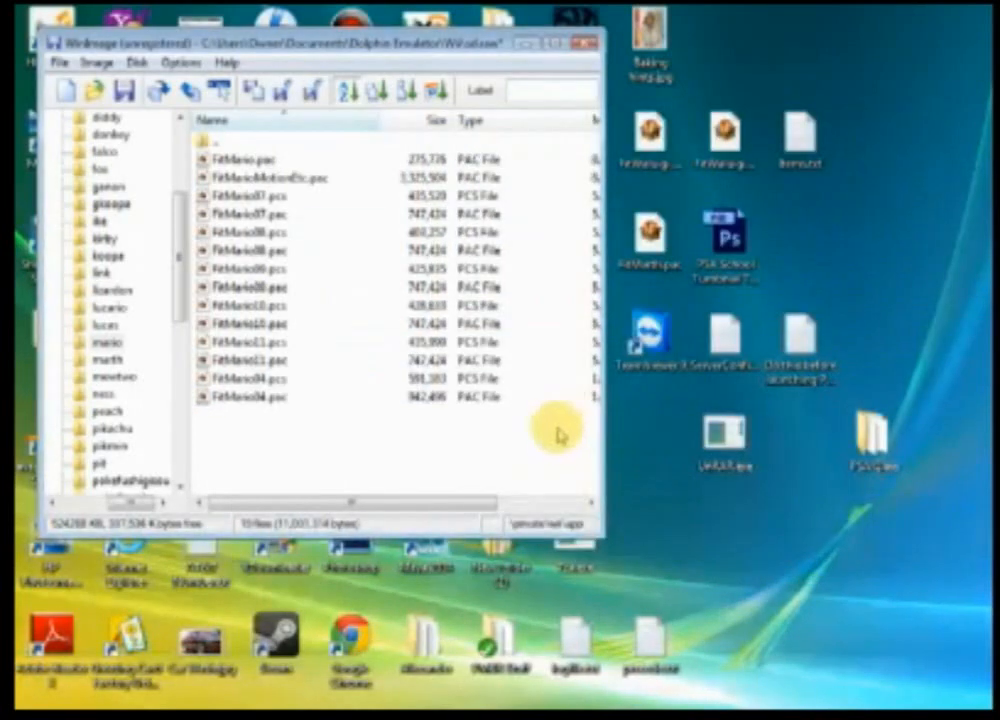
Step: Save the sd.raw image and close WinImage
{"action": "left_click", "coordinate": [126, 92]}
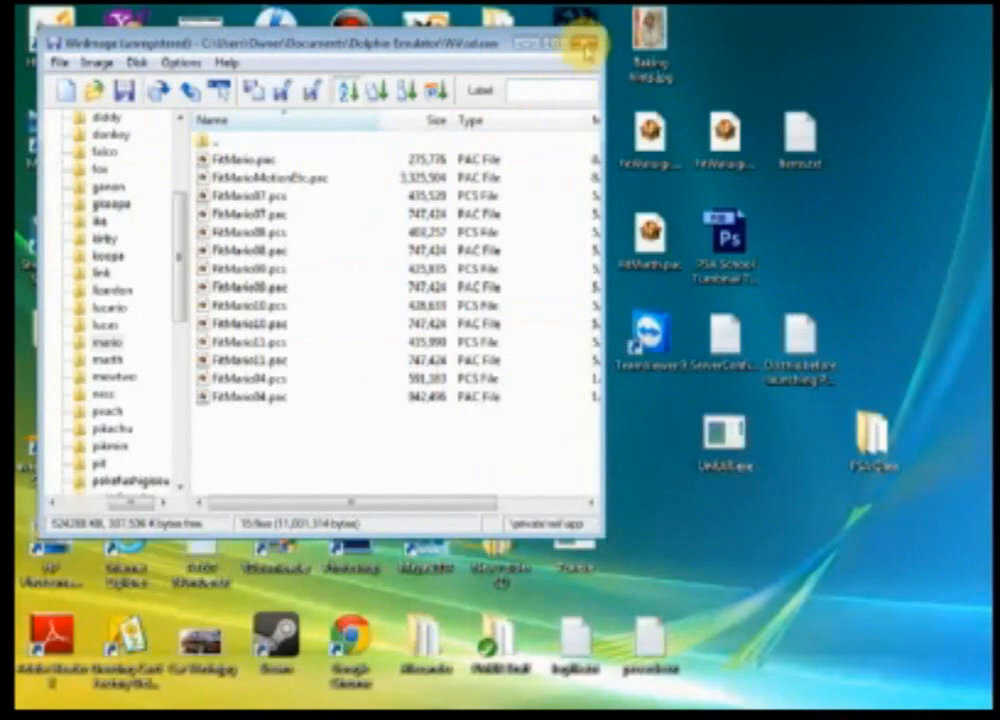
{"action": "left_click", "coordinate": [585, 43]}
Step: Start Dolphin and boot the Gecko OS loader
{"action": "double_click", "coordinate": [417, 335]}
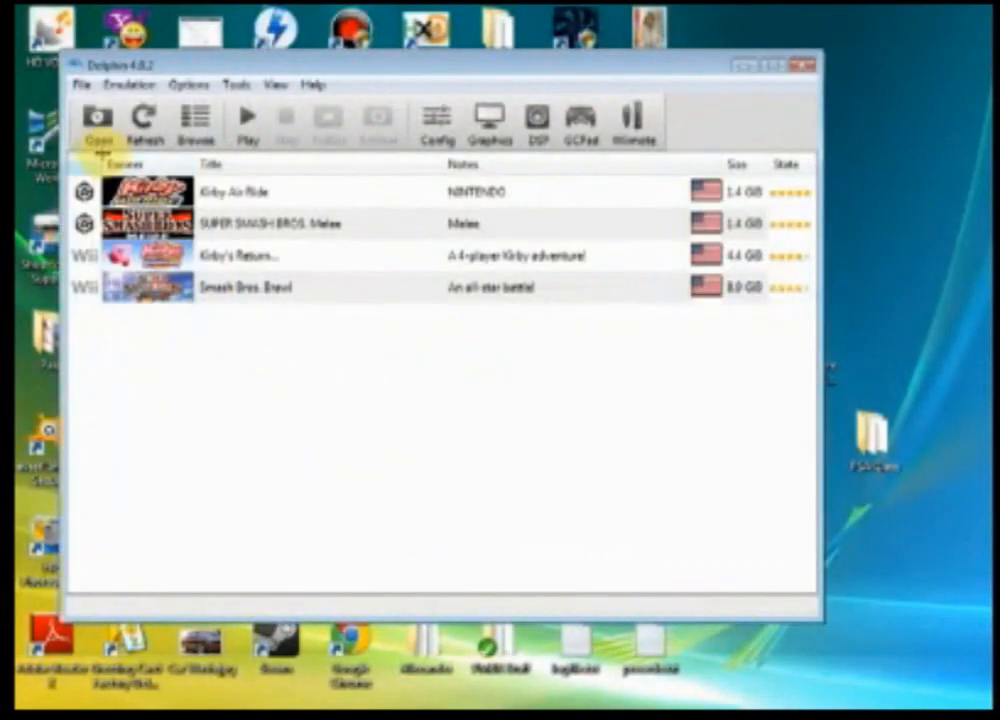
{"action": "left_click", "coordinate": [97, 125]}
{"action": "double_click", "coordinate": [263, 222]}
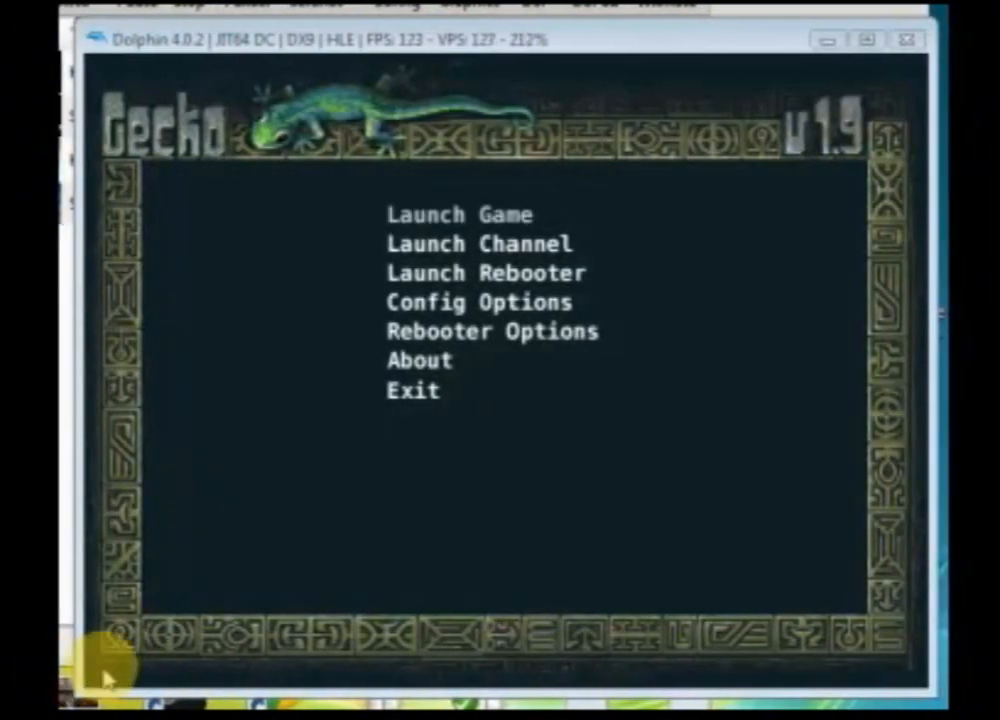
{"action": "left_click", "coordinate": [320, 625]}
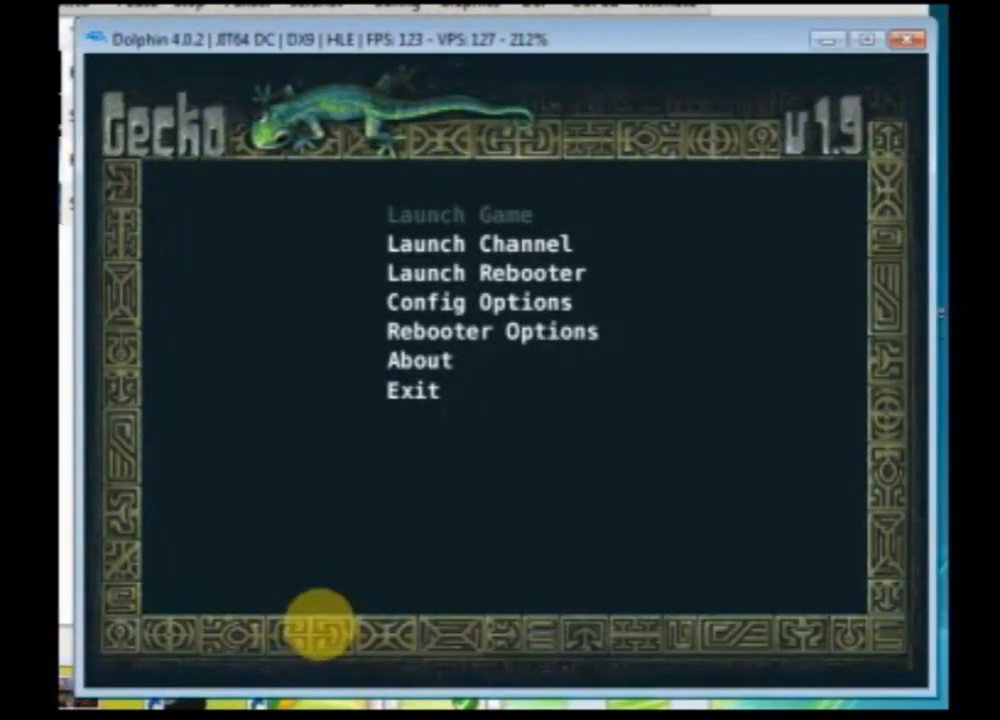
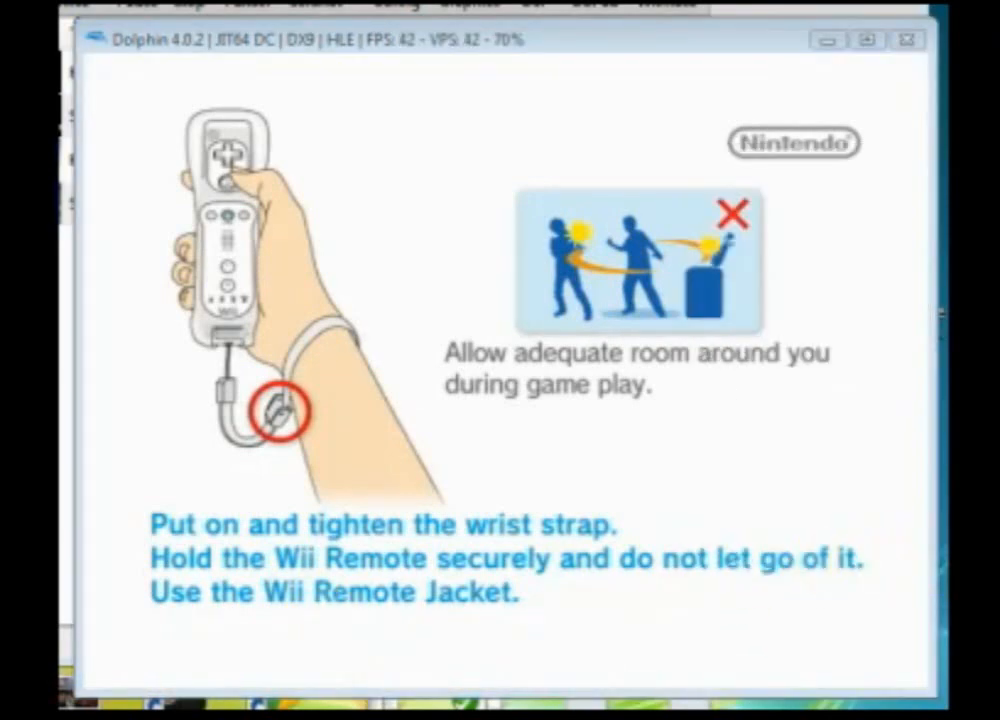
Step: Dismiss the Wii Remote wrist-strap safety screen to reach the game's main menu
{"action": "left_click", "coordinate": [607, 138]}
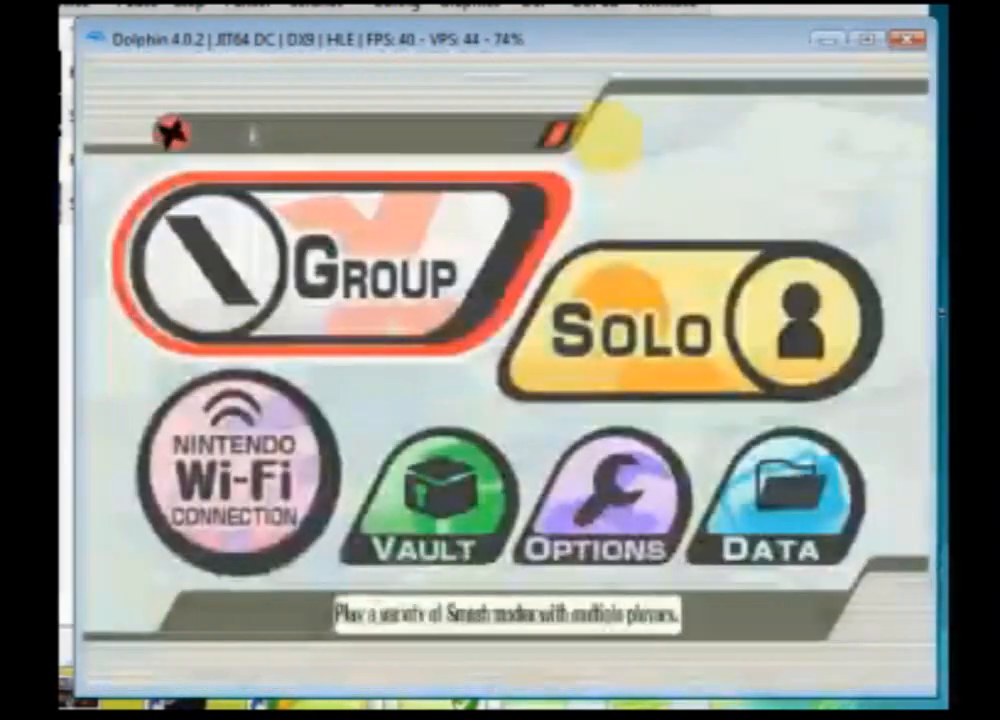
{"action": "key", "text": "Right"}
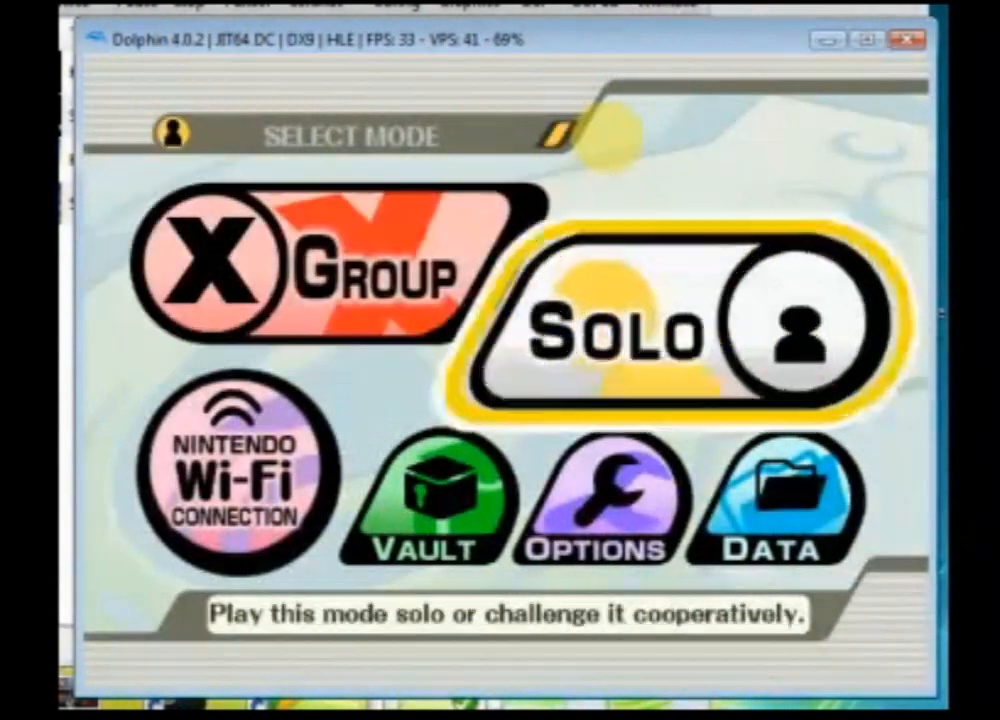
Step: Enter Solo mode and open Training
{"action": "key", "text": "x"}
{"action": "key", "text": "Down"}
{"action": "key", "text": "Down"}
{"action": "key", "text": "Right"}
{"action": "key", "text": "x"}
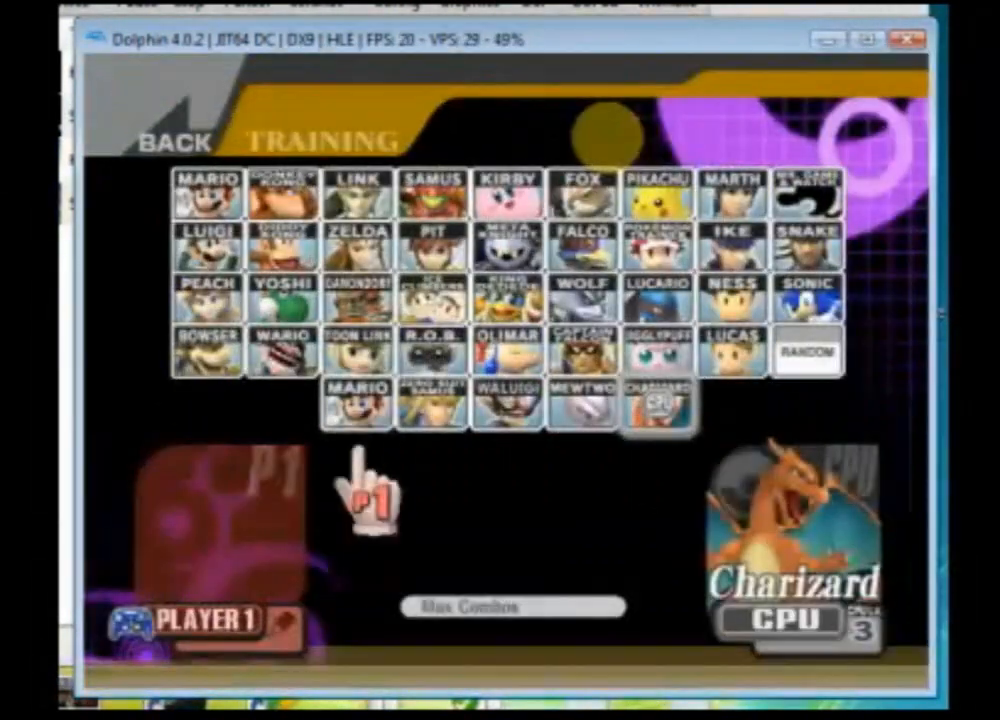
Step: Choose Mario as Player 1 against the CPU Charizard and confirm the fighters
{"action": "key", "text": "Up"}
{"action": "key", "text": "Left"}
{"action": "key", "text": "Up"}
{"action": "key", "text": "x"}
{"action": "key", "text": "Return"}
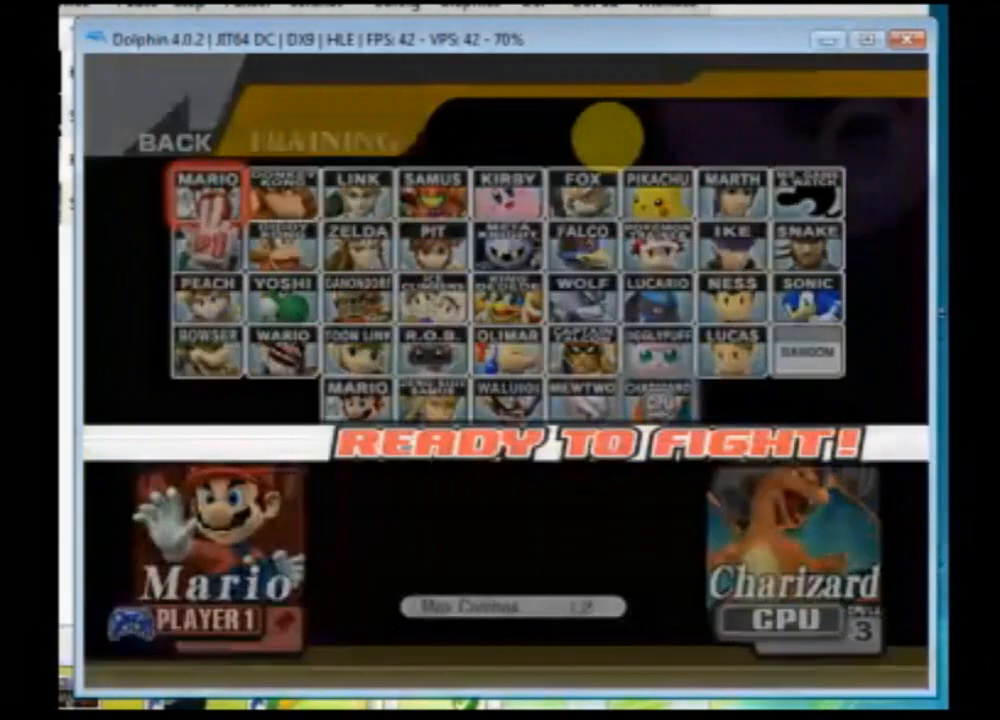
Step: Switch to the custom stages and pick the saved stage WAA
{"action": "key", "text": "c"}
{"action": "key", "text": "c"}
{"action": "key", "text": "Up"}
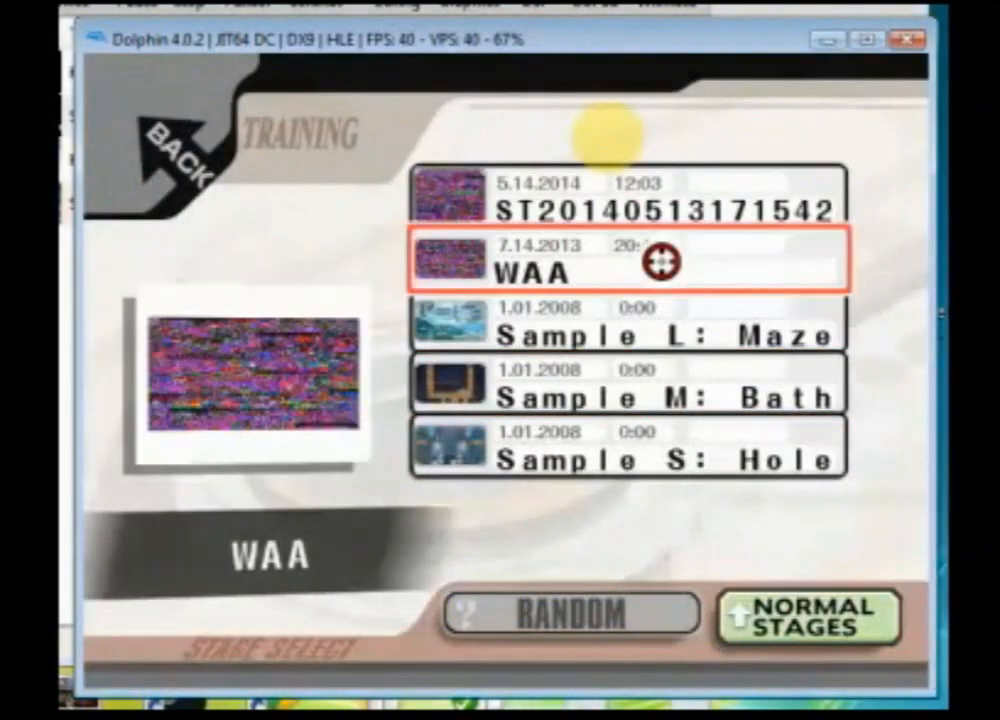
{"action": "key", "text": "x"}
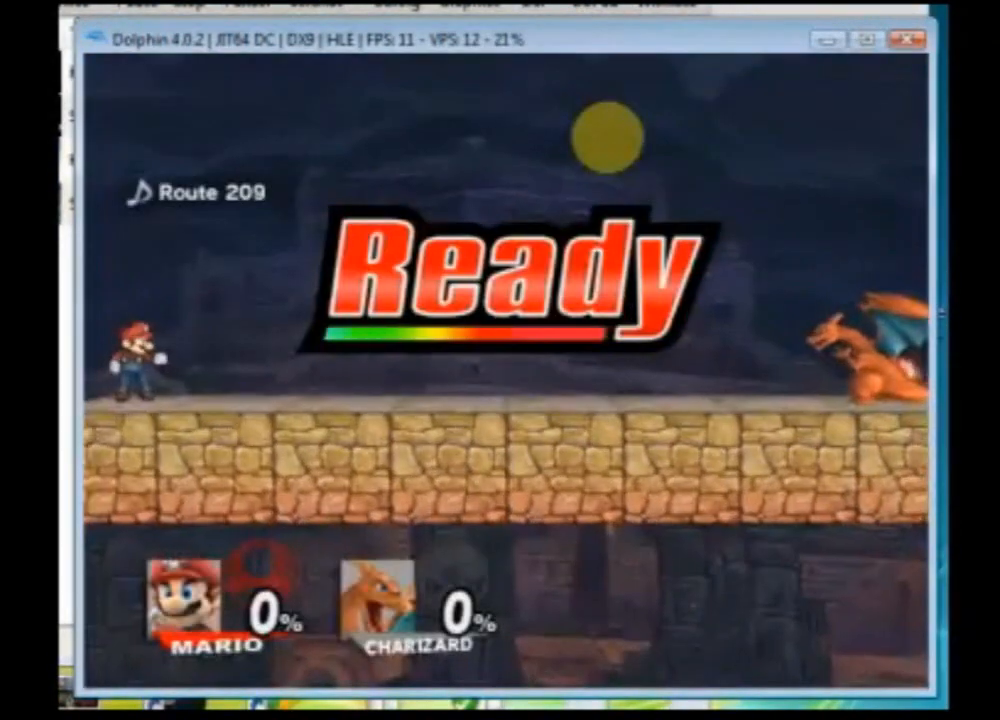
Step: Play the training match as Mario against Charizard on the custom WAA stage
{"action": "key", "text": "z"}
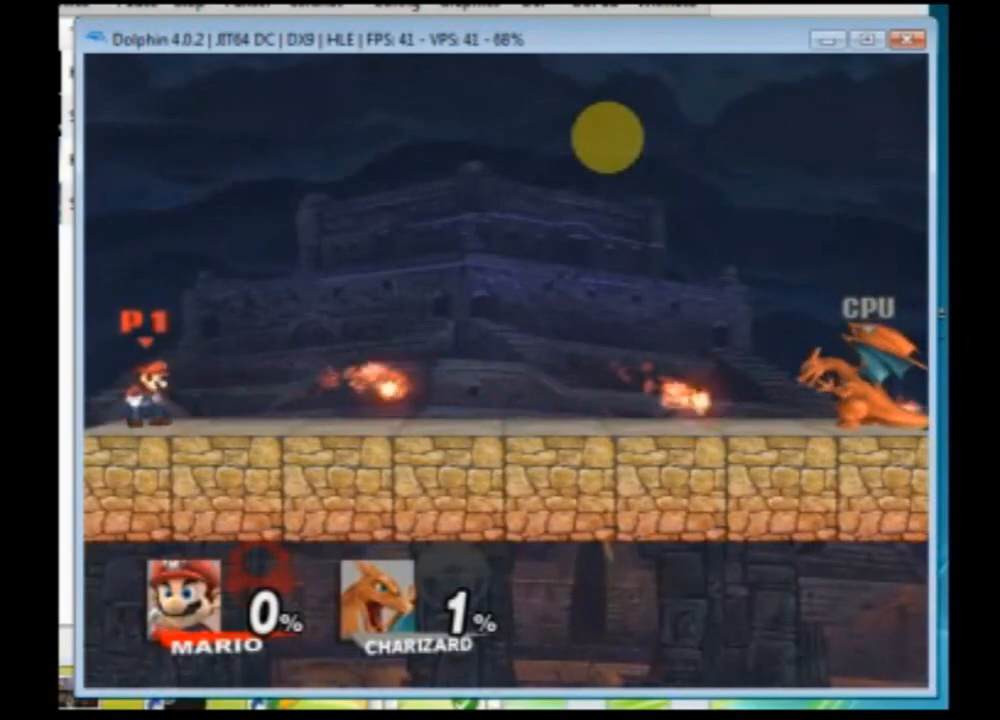
{"action": "key", "text": "Up"}
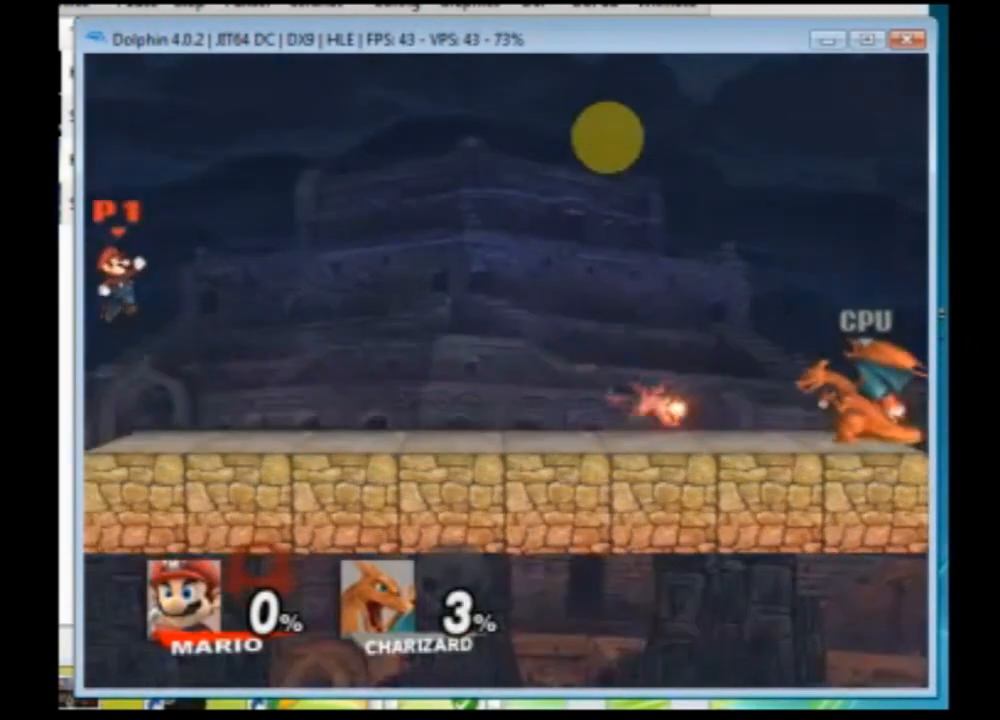
{"action": "key", "text": "Up"}
{"action": "key", "text": "z"}
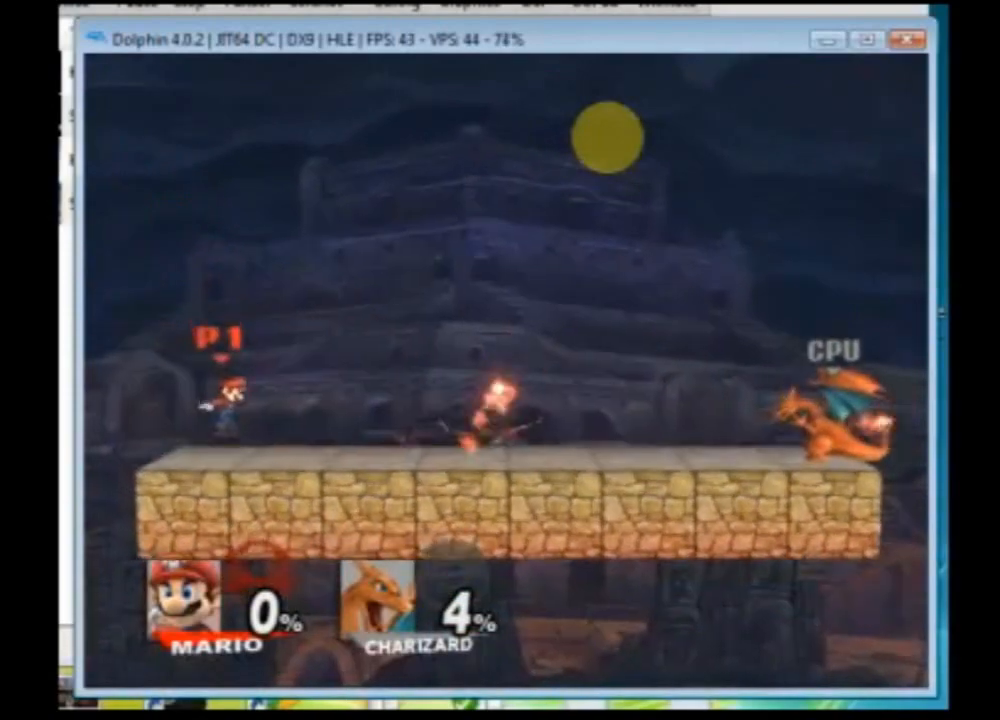
{"action": "key", "text": "Right"}
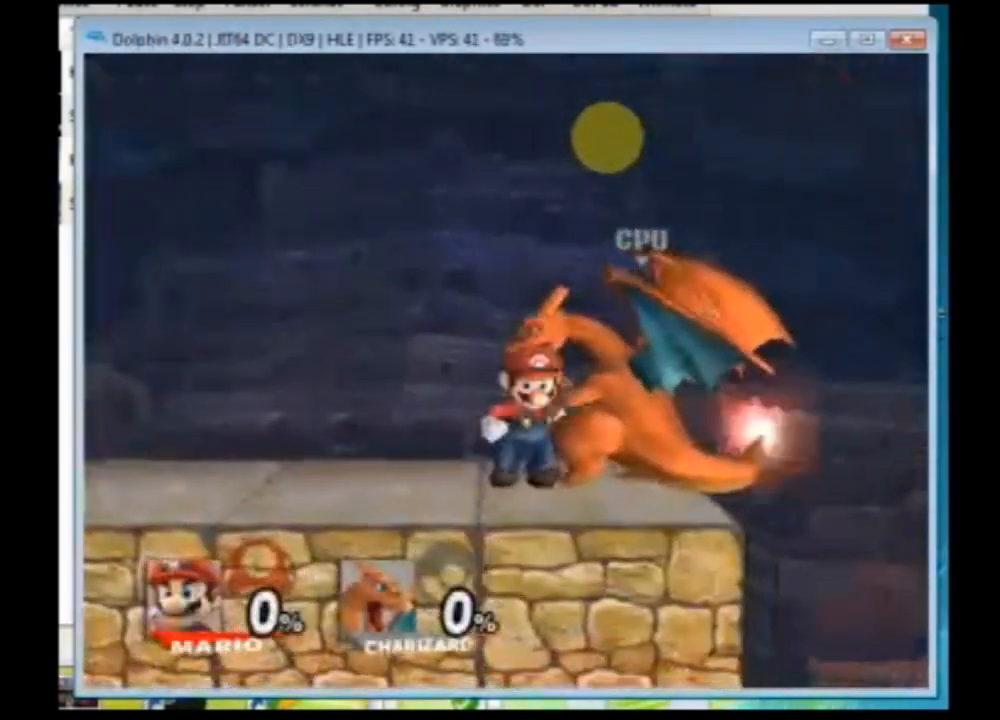
{"action": "key", "text": "Left"}
{"action": "key", "text": "Right"}
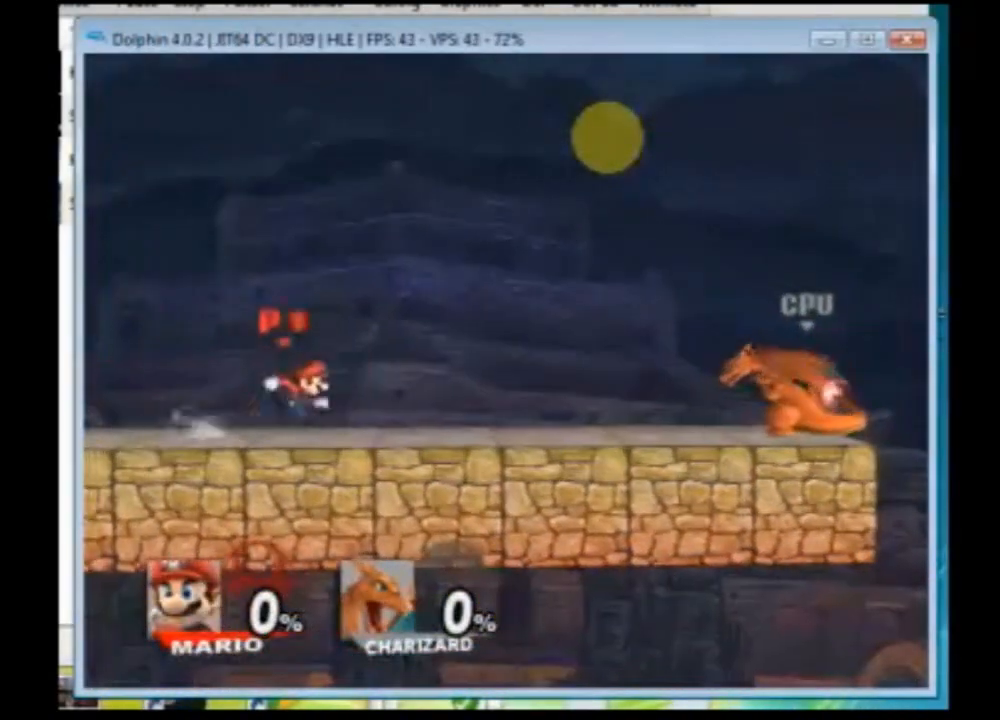
{"action": "key", "text": "Left"}
{"action": "key", "text": "Up"}
{"action": "key", "text": "Up"}
{"action": "key", "text": "Up"}
{"action": "key", "text": "Right"}
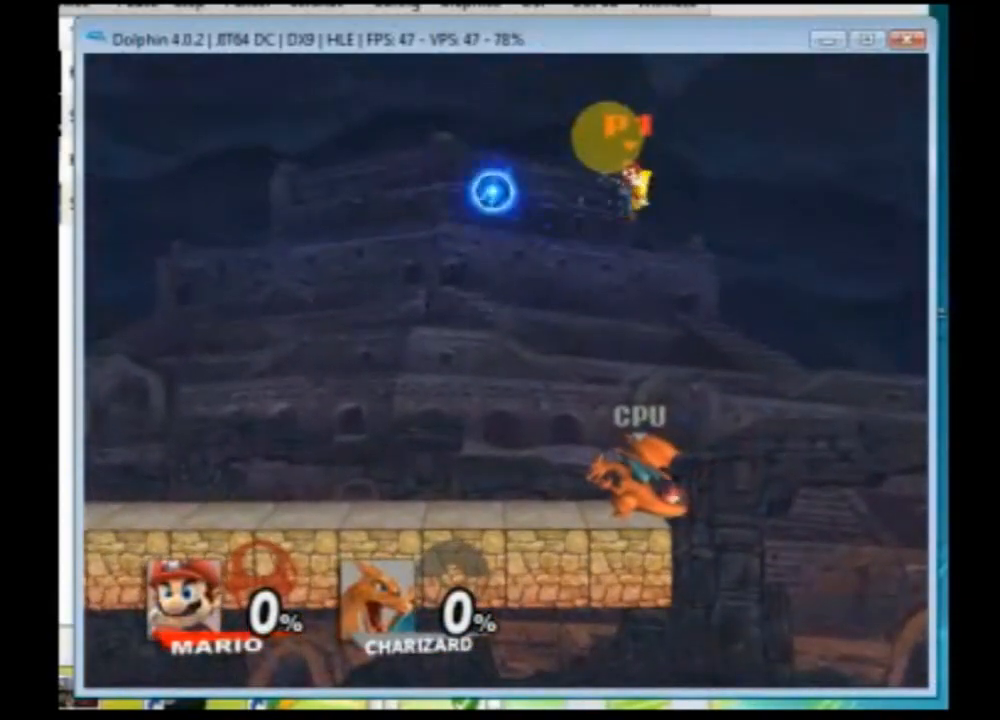
{"action": "key", "text": "Left"}
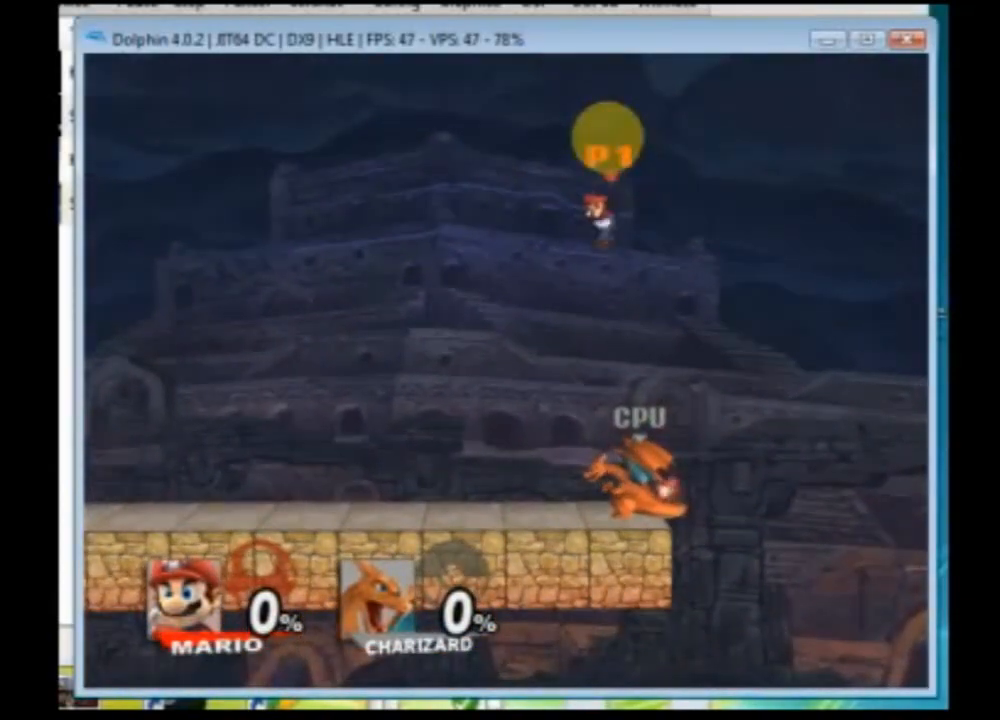
{"action": "key", "text": "z"}
{"action": "key", "text": "z"}
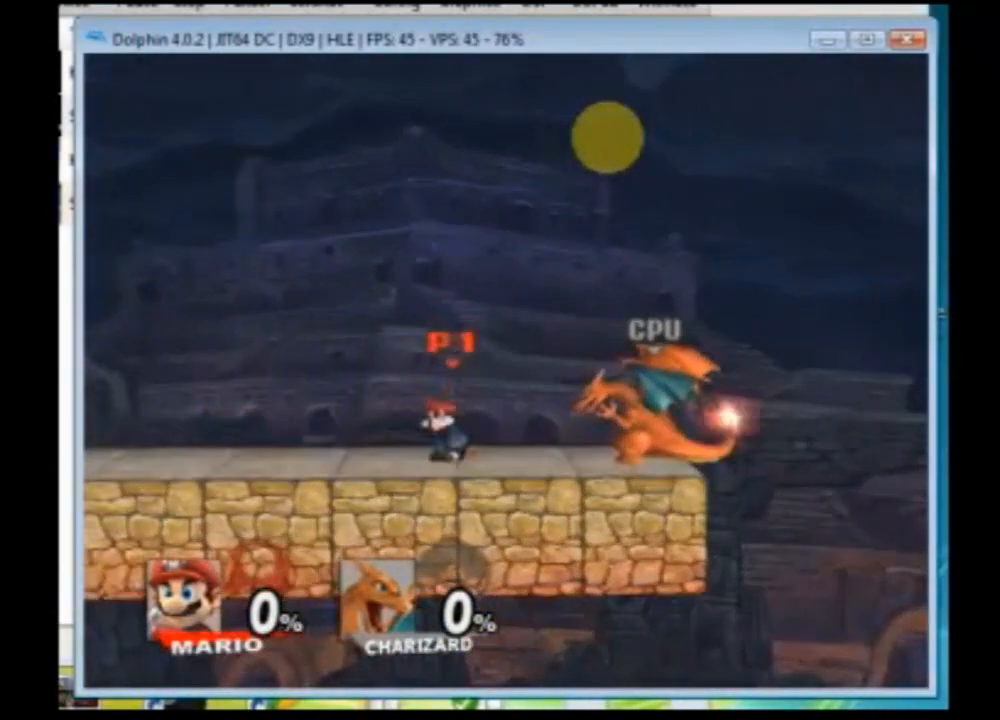
{"action": "key", "text": "Right"}
{"action": "key", "text": "z"}
{"action": "key", "text": "z"}
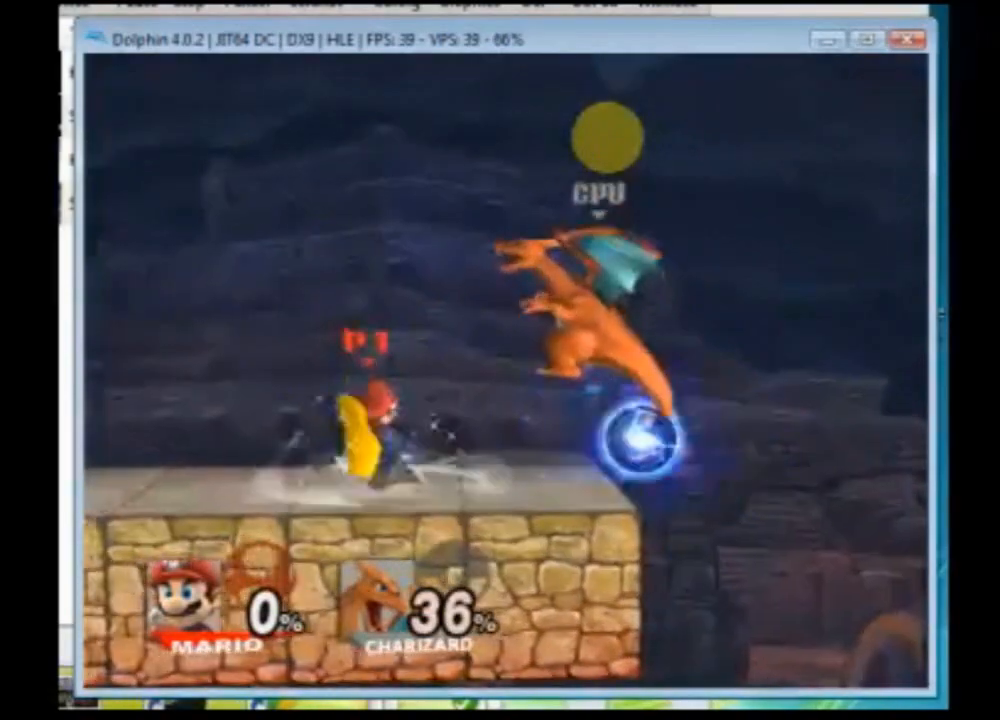
{"action": "key", "text": "x"}
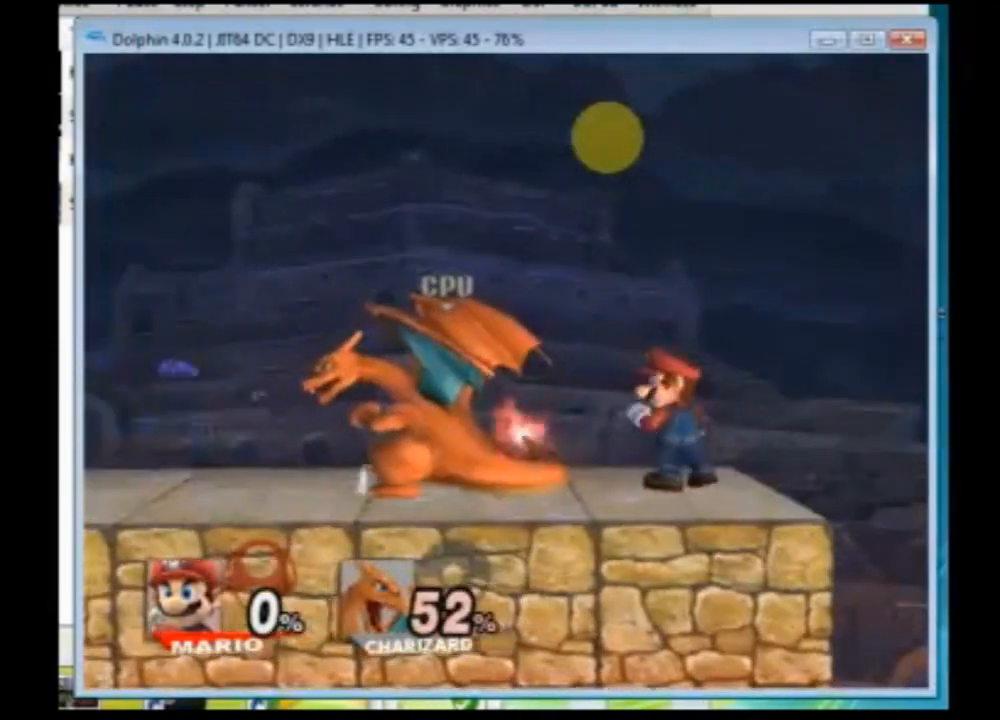
{"action": "key", "text": "z"}
{"action": "key", "text": "z"}
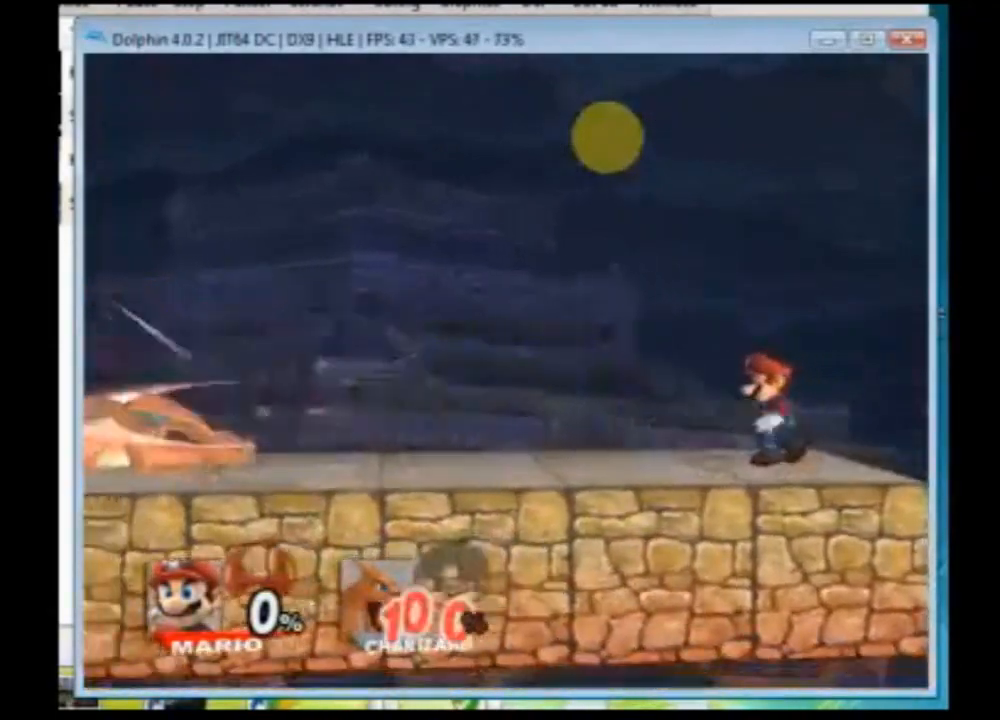
{"action": "key", "text": "z"}
{"action": "key", "text": "Left"}
{"action": "key", "text": "z"}
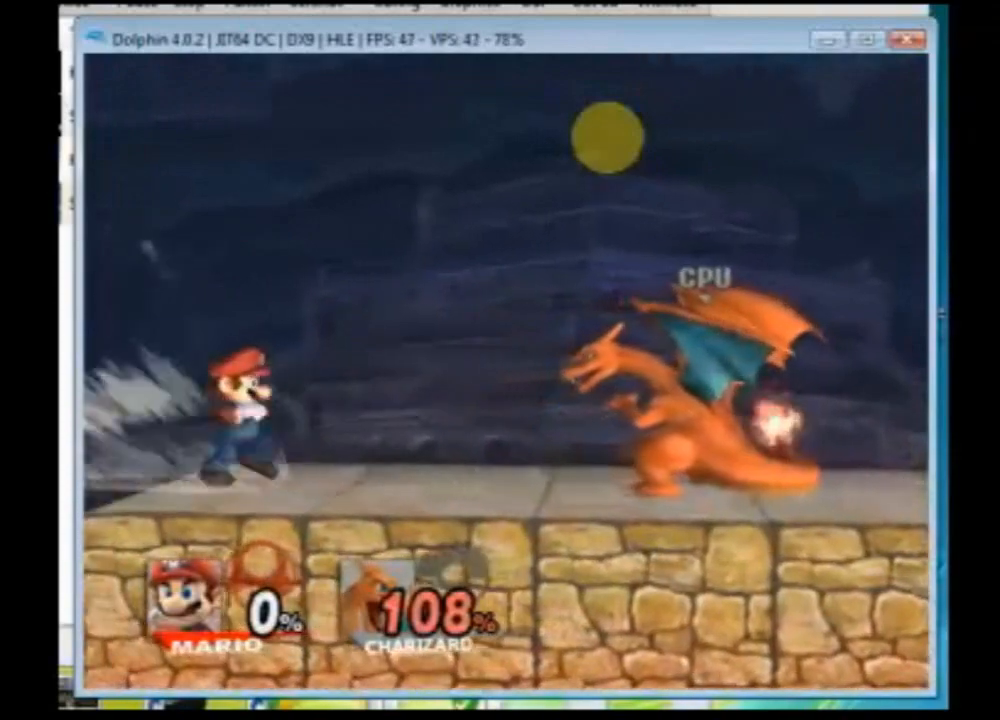
{"action": "key", "text": "z"}
{"action": "key", "text": "z"}
{"action": "key", "text": "Right"}
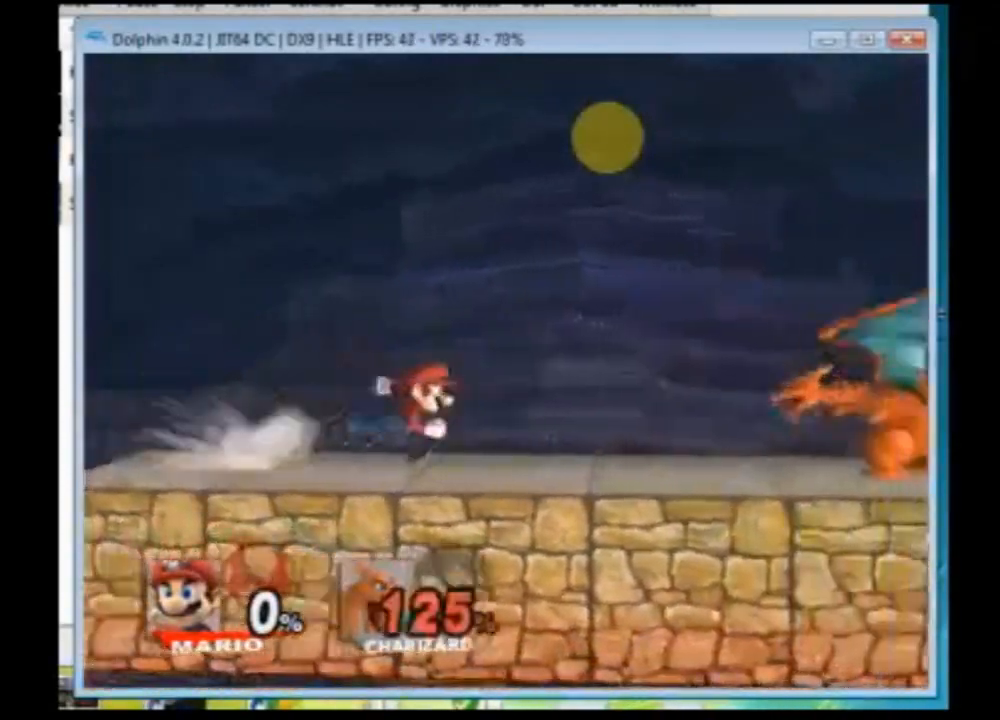
{"action": "key", "text": "z"}
{"action": "key", "text": "z"}
{"action": "key", "text": "Right"}
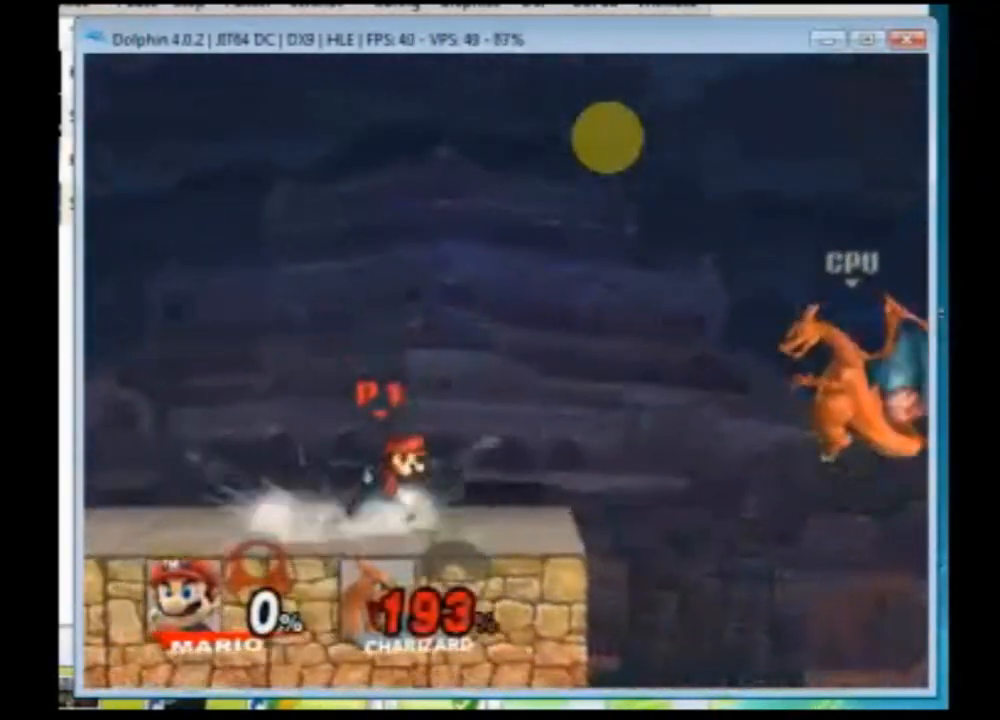
{"action": "key", "text": "z"}
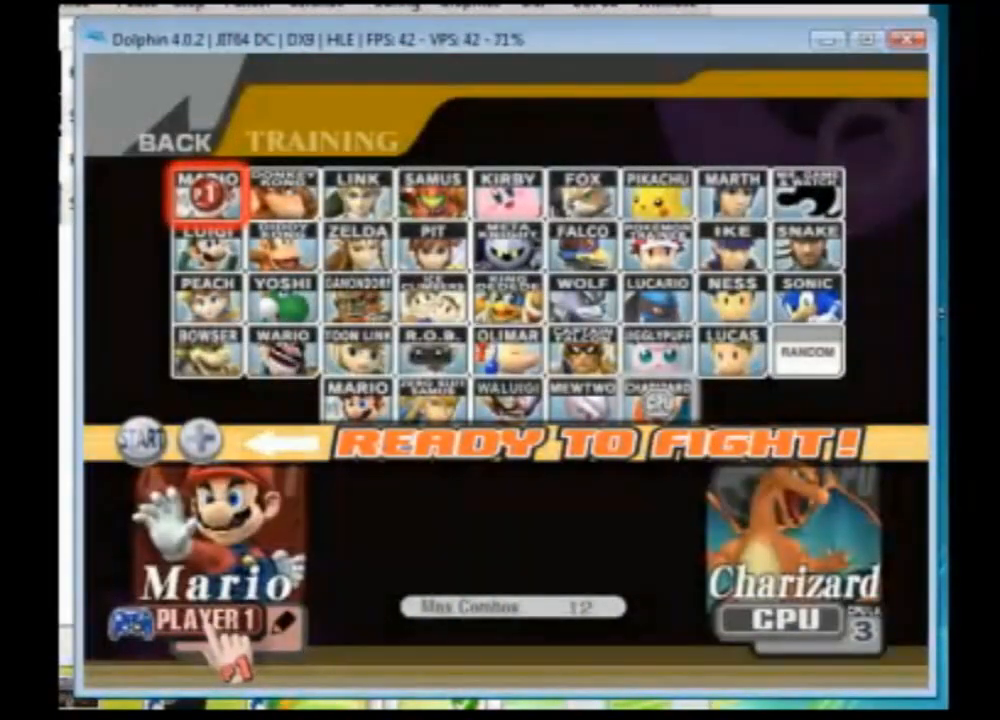
Step: Leave the match and close the Dolphin emulator window
{"action": "key", "text": "Escape"}
{"action": "left_click", "coordinate": [922, 6]}
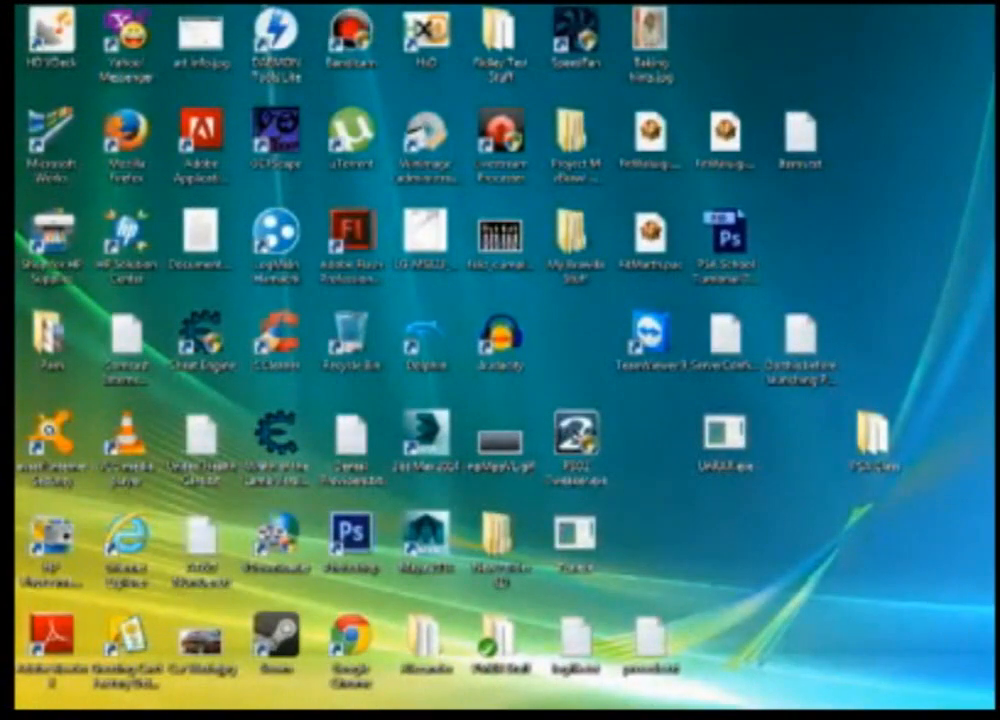
{"action": "right_click", "coordinate": [674, 717]}
{"action": "left_click", "coordinate": [700, 717]}
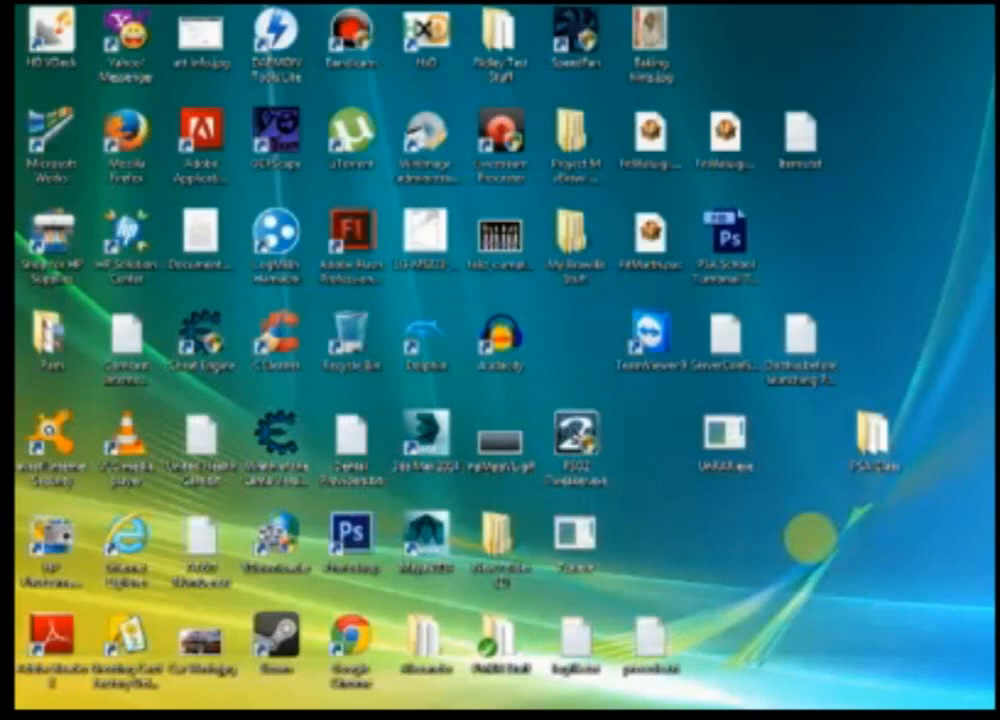